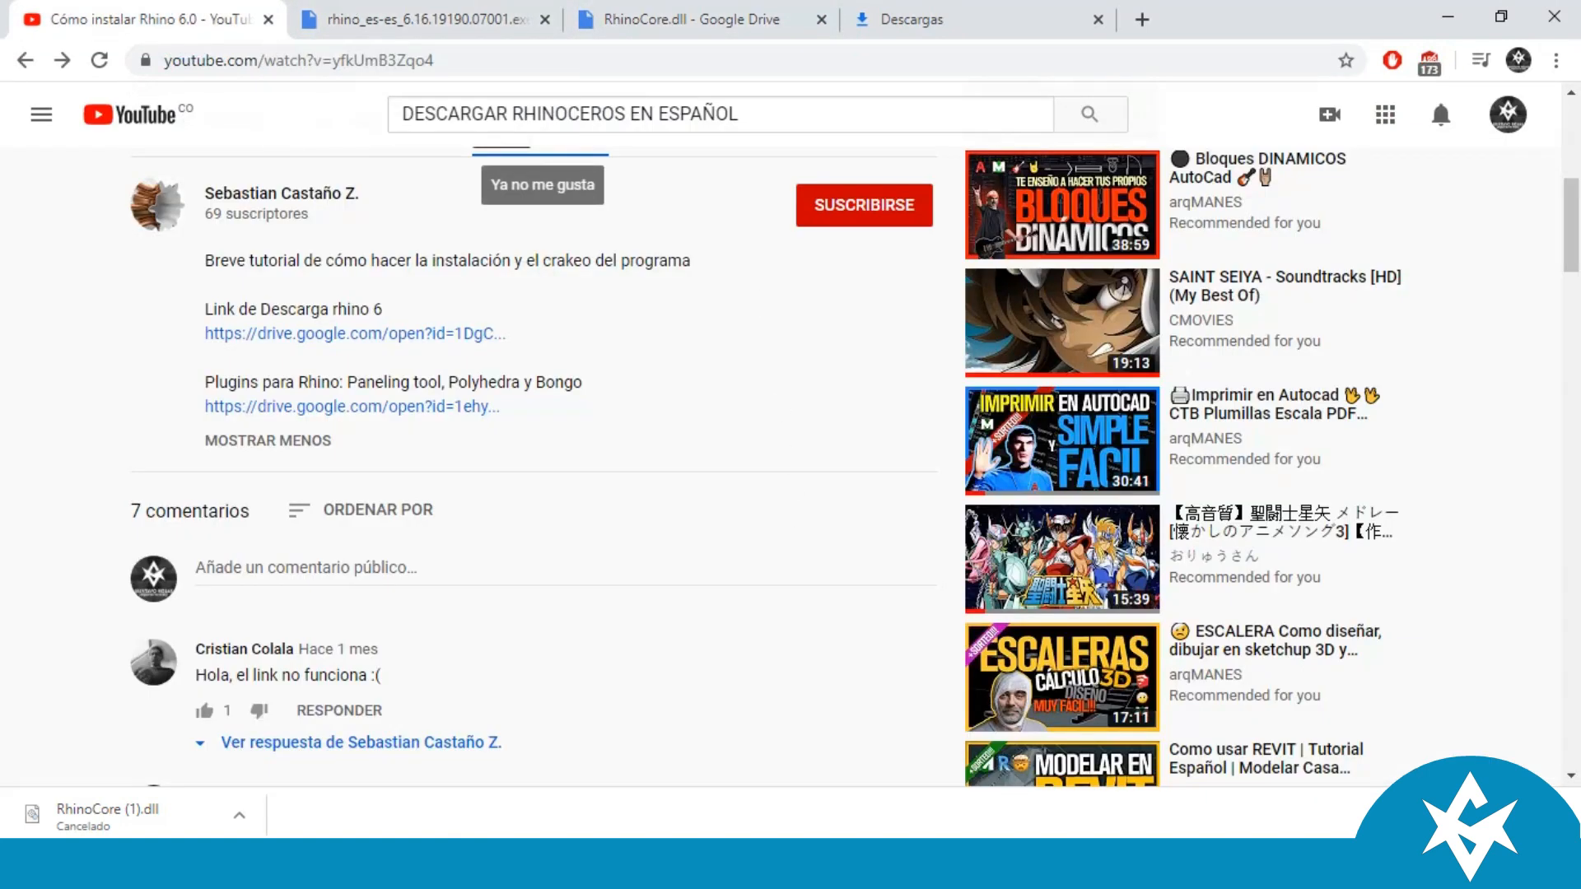
Step: Switch to Windows Security and review the virus and threat protection settings down to the tamper protection section
key("alt+Tab")
left_click(442, 417)
scroll(607, 476, "down", 3)
scroll(607, 477, "down", 5)
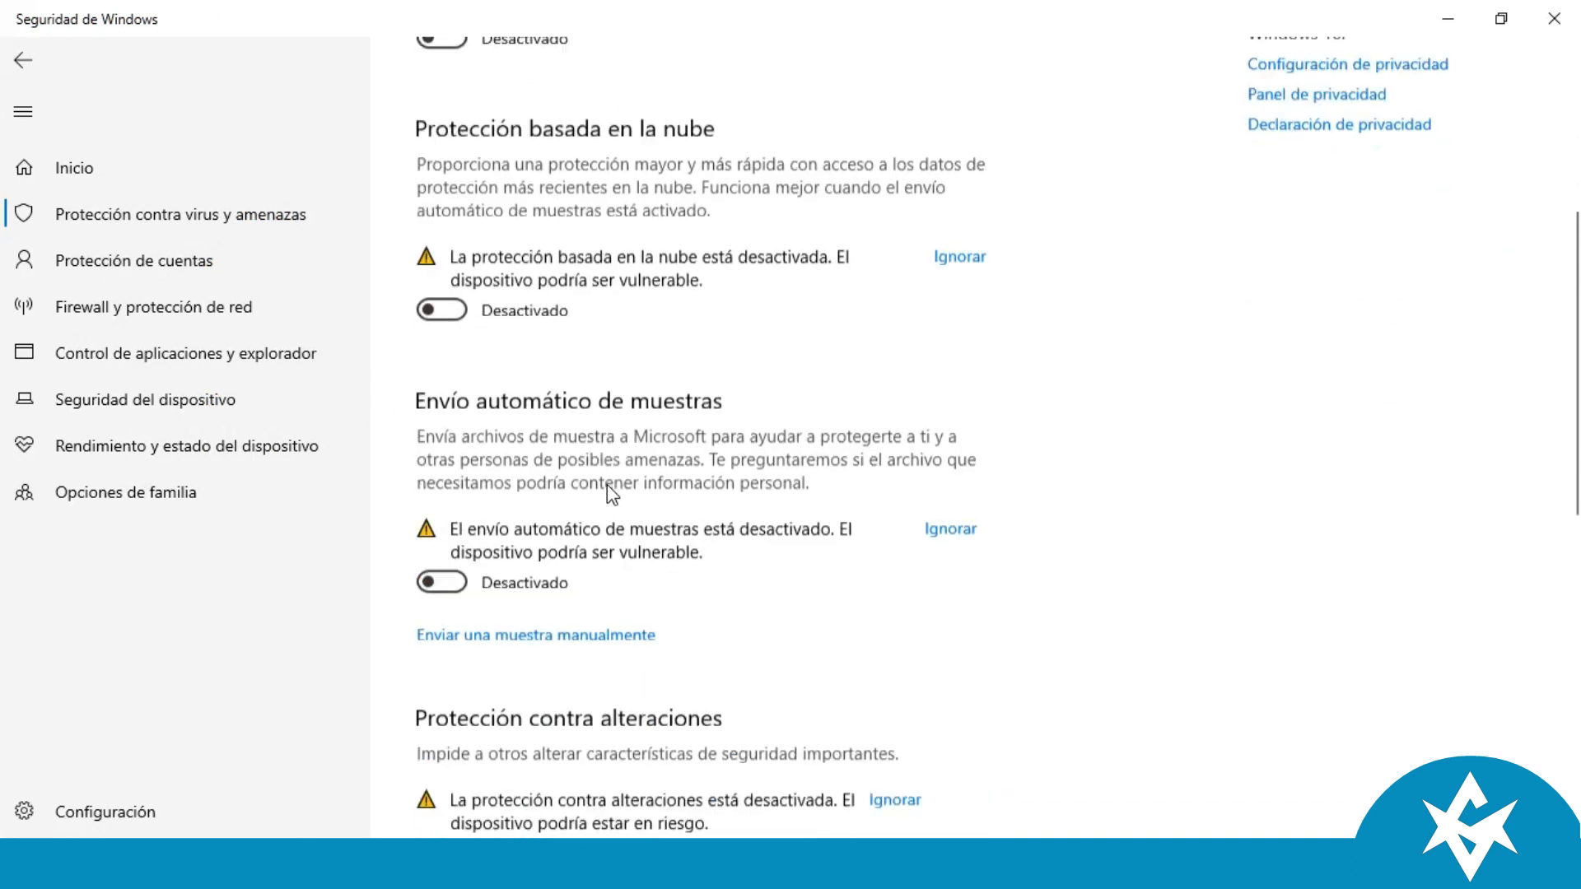
Step: Switch to the browser and review the RhinoCore.dll and Rhino installer Drive pages and the installation video's description
key("alt+Tab")
scroll(766, 467, "up", 7)
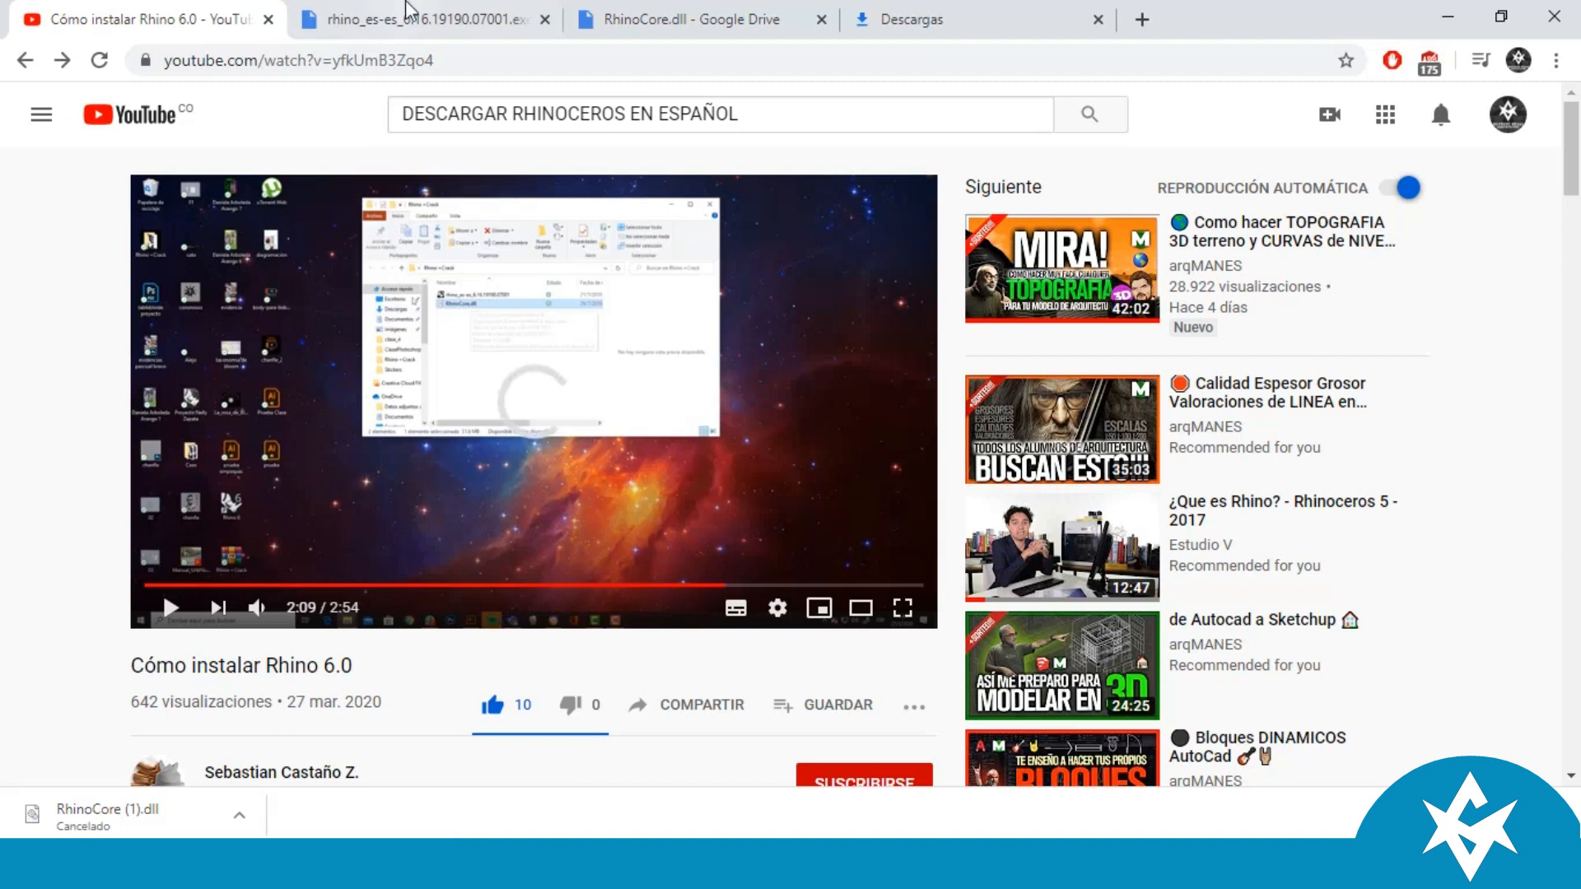
left_click(684, 23)
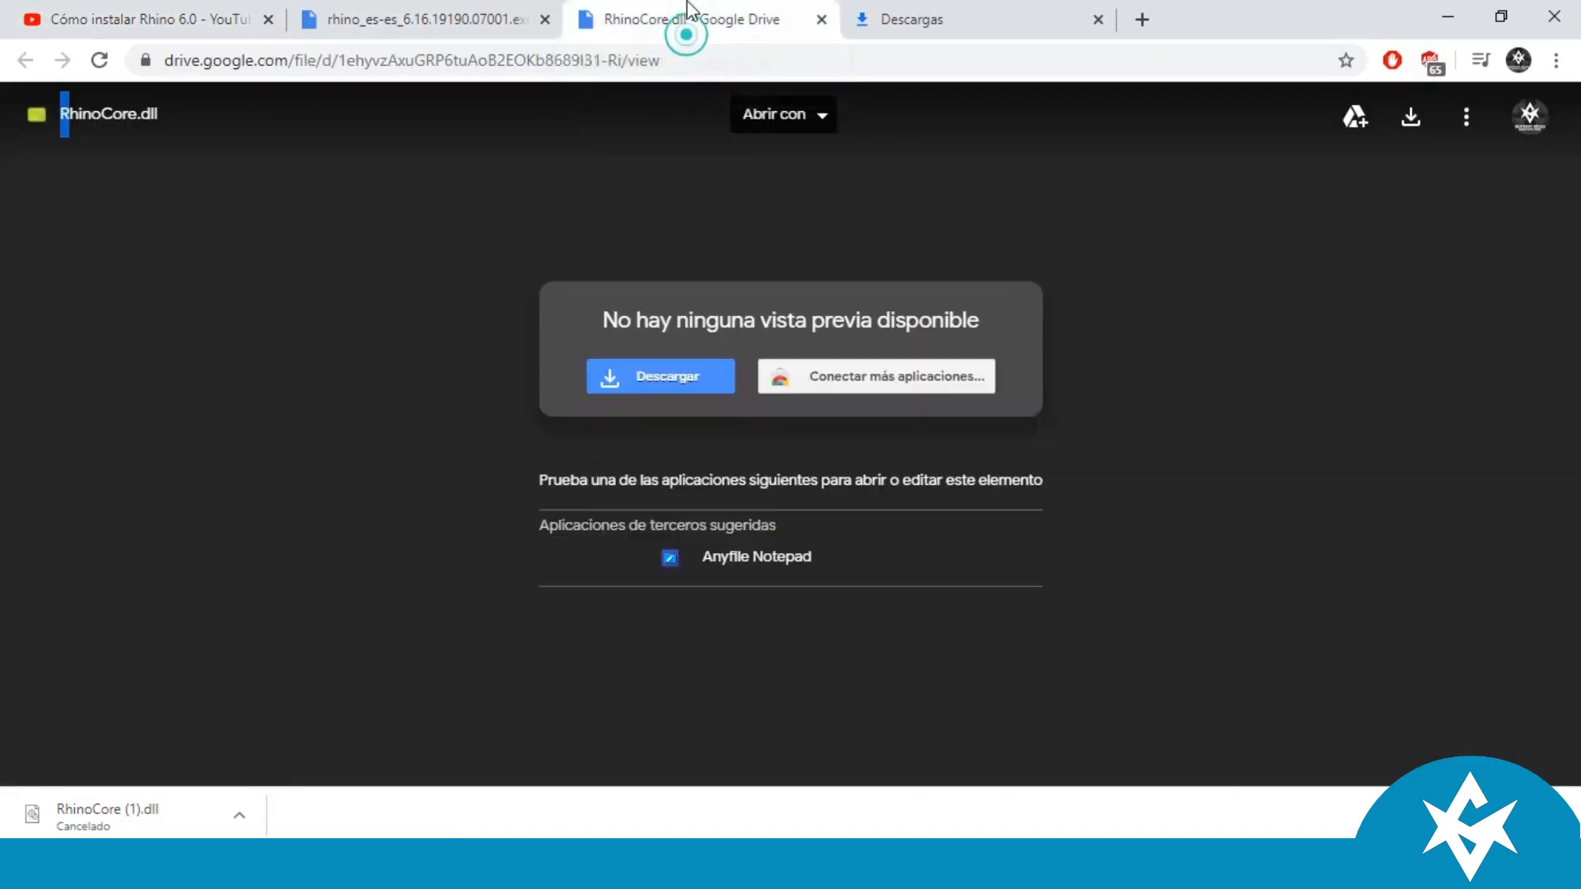
left_click(483, 25)
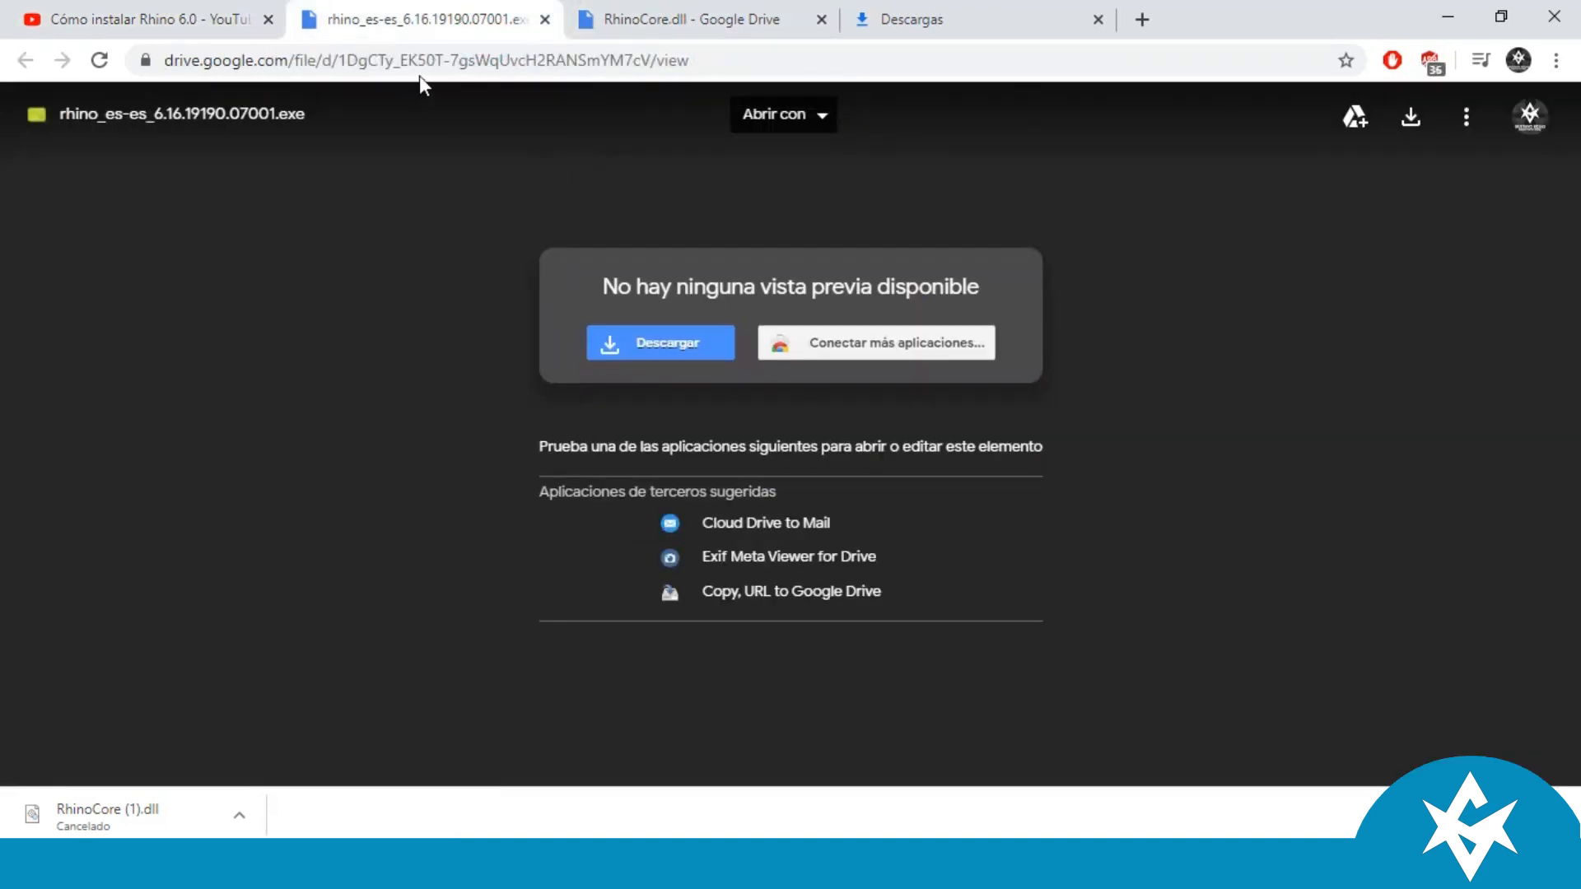
left_click(601, 23)
left_click(196, 33)
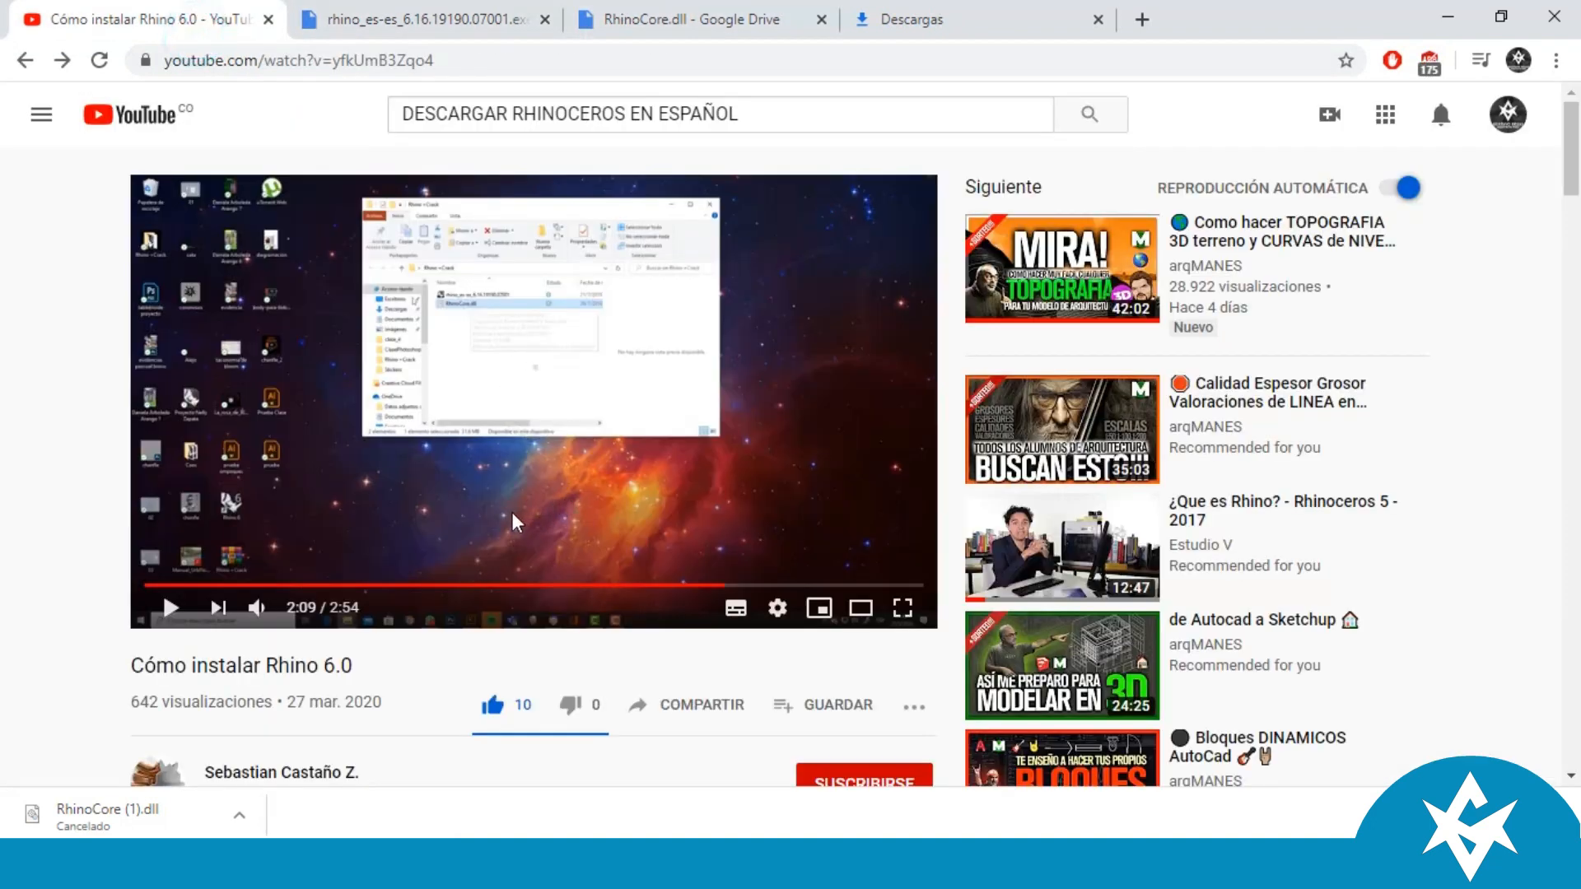
scroll(518, 522, "down", 4)
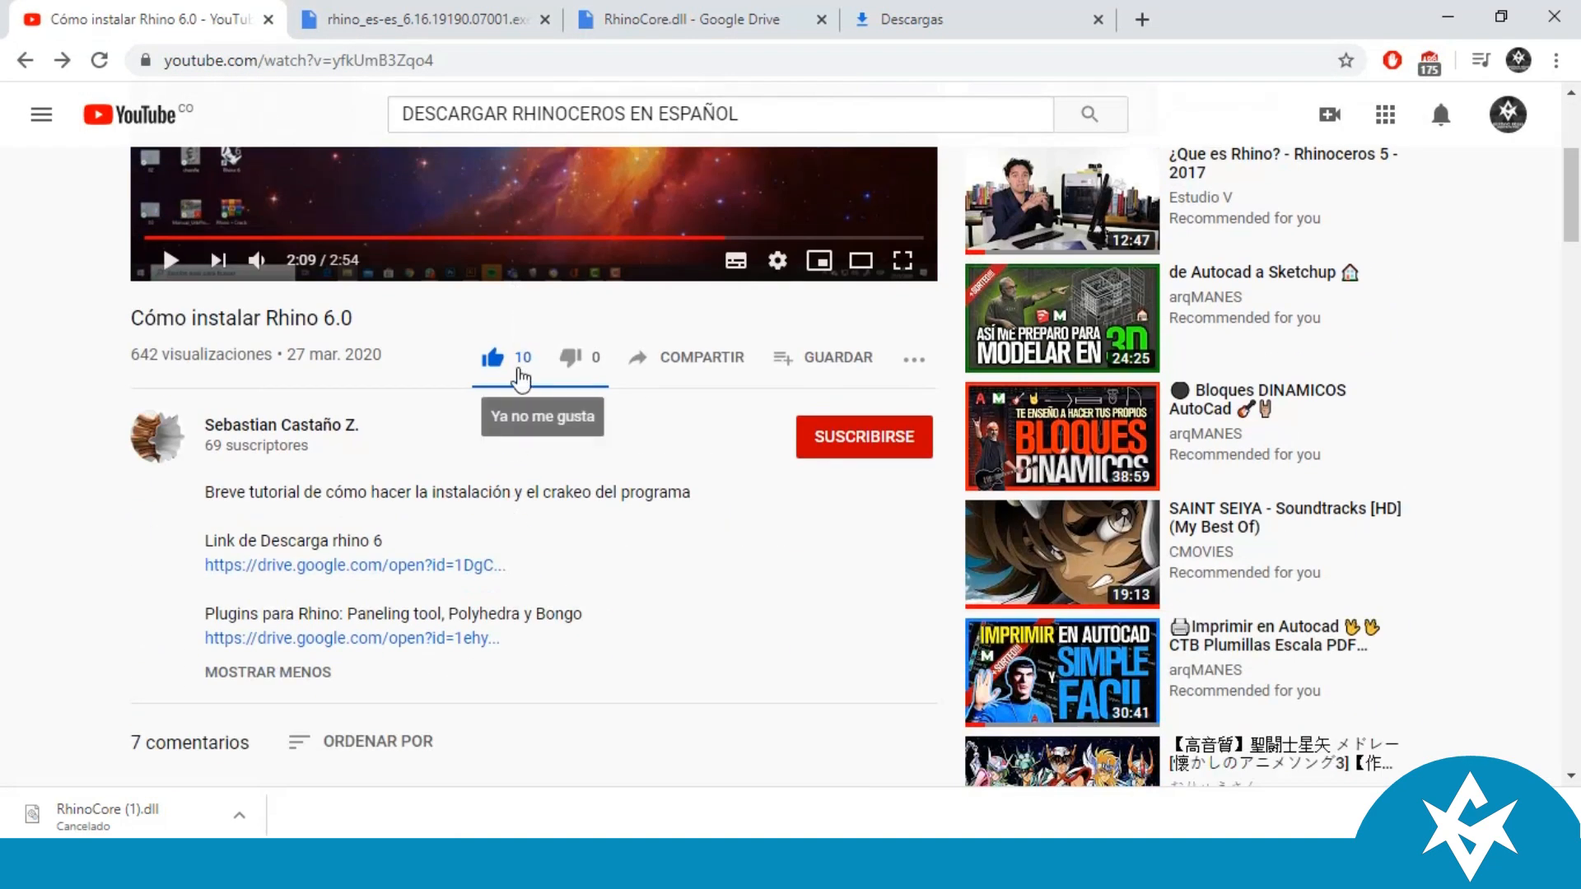
scroll(515, 385, "up", 1)
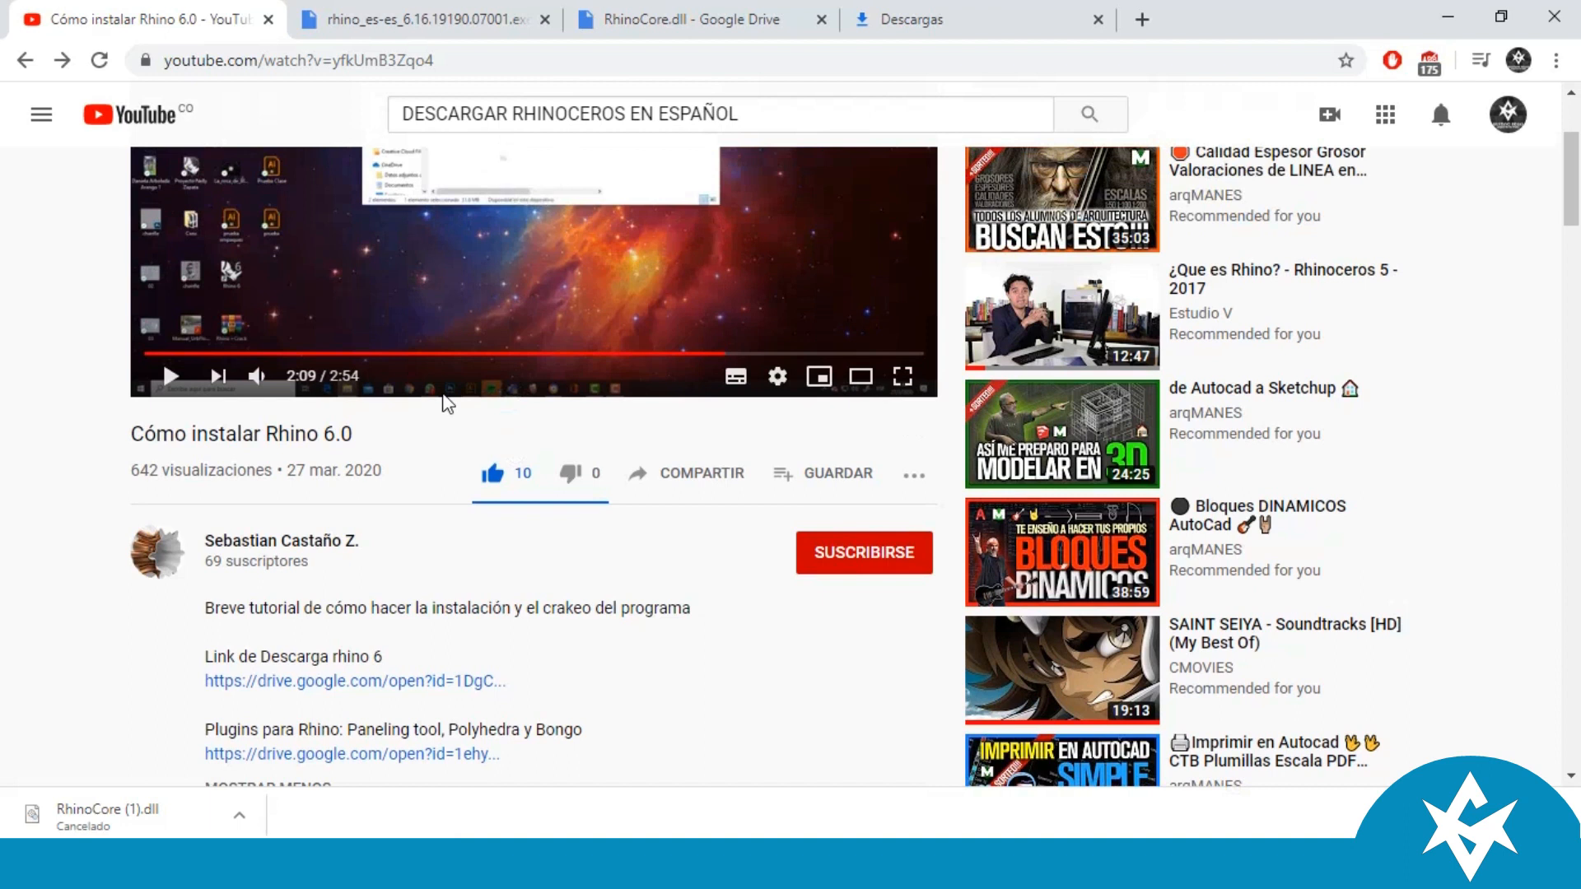
scroll(283, 399, "up", 3)
scroll(577, 108, "down", 7)
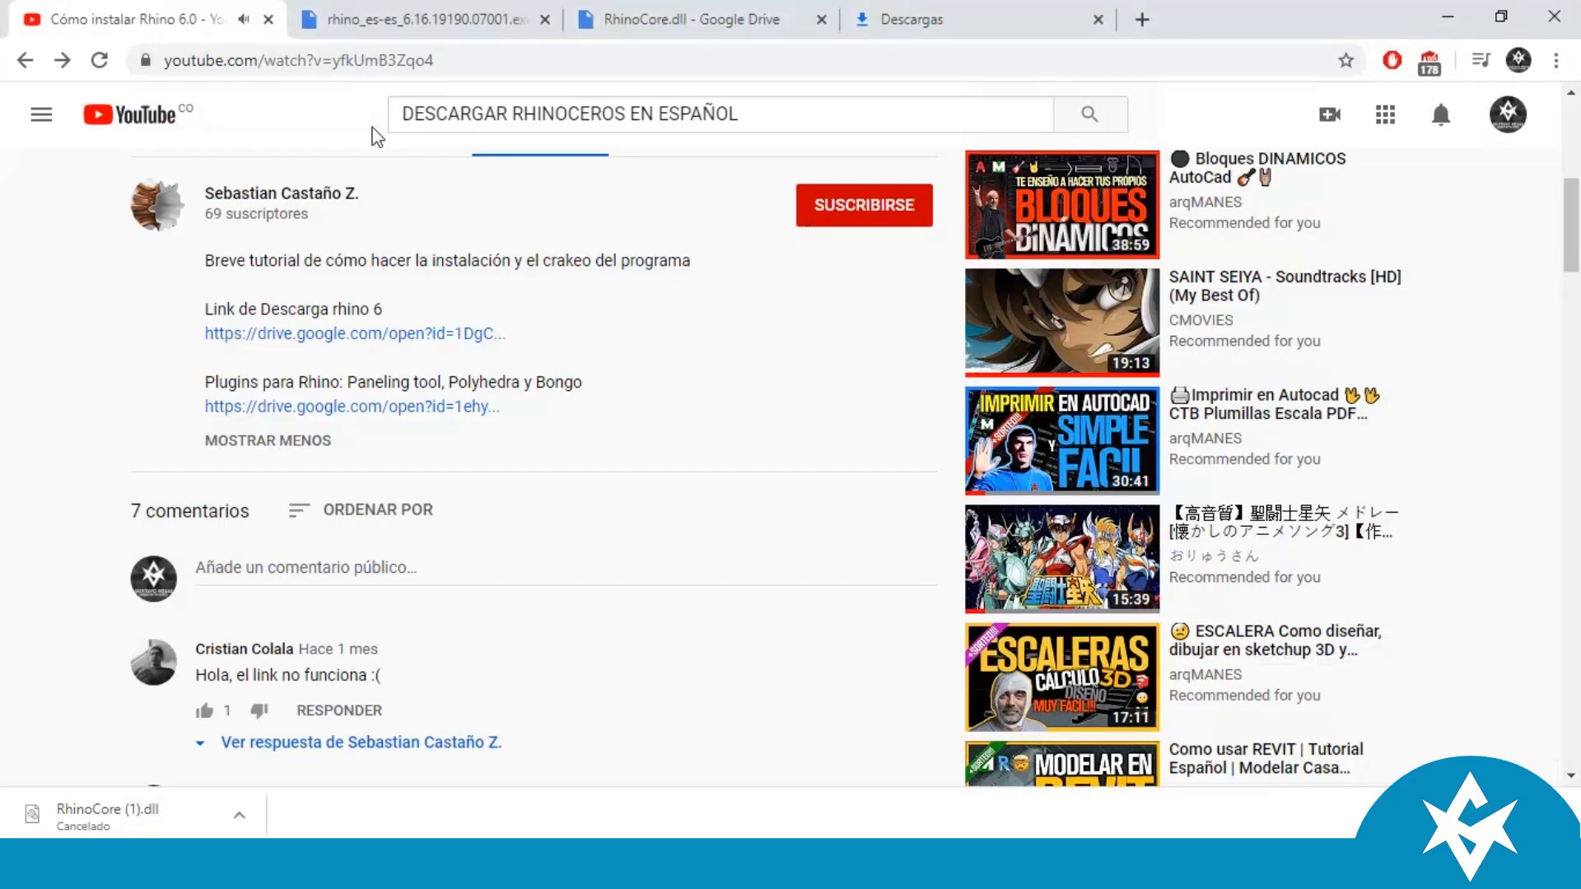
scroll(443, 313, "up", 7)
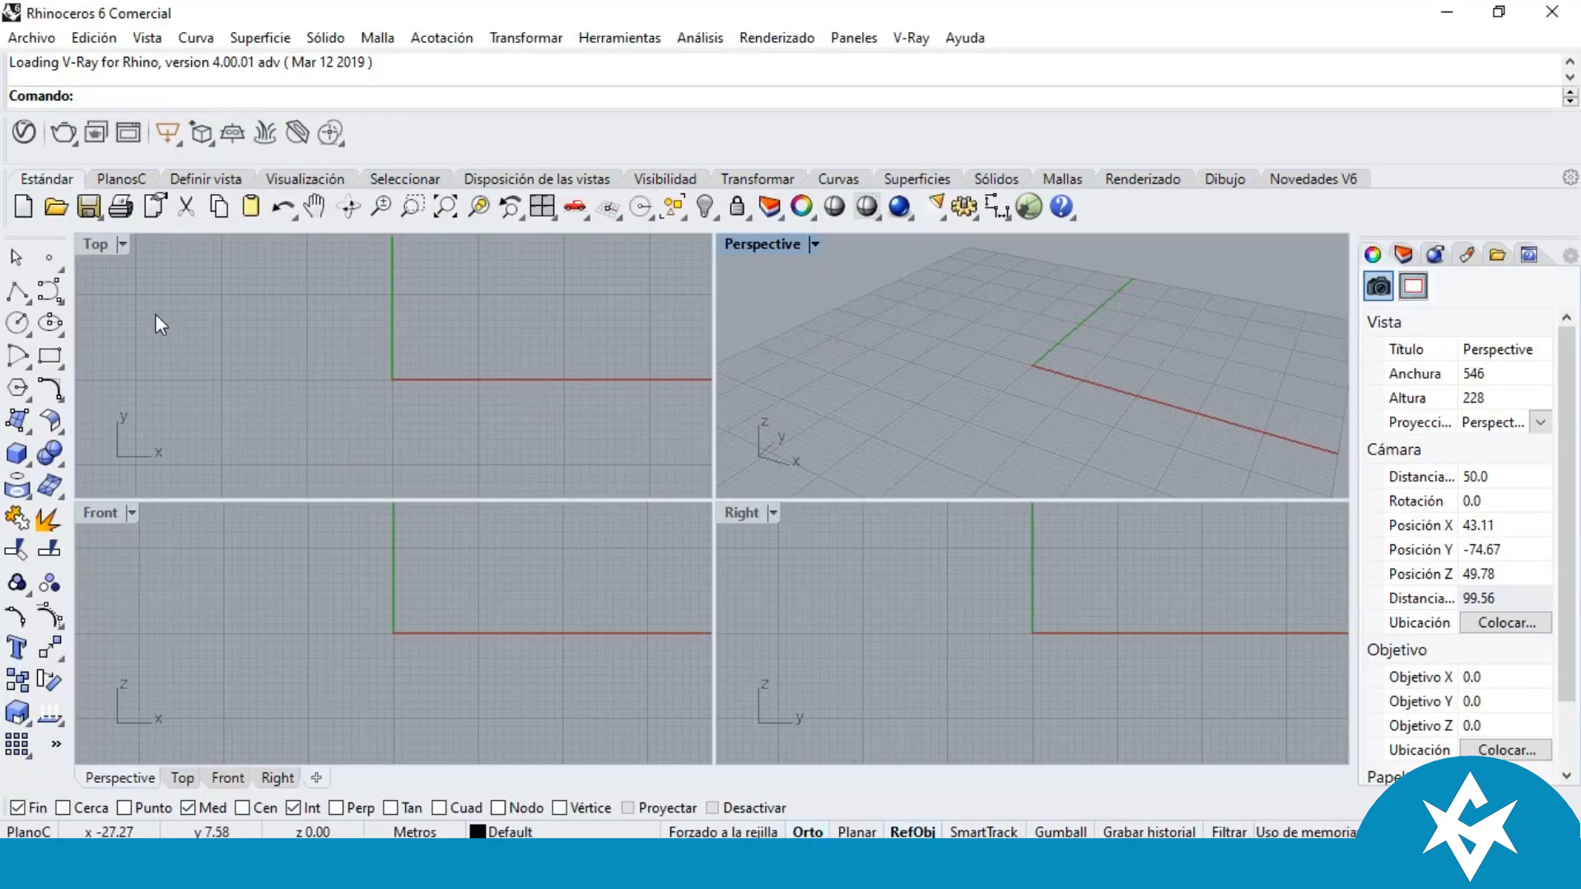
Step: Switch to Rhinoceros and look over the polyline and solid creation tools, then display the Transform toolset
left_click(15, 295)
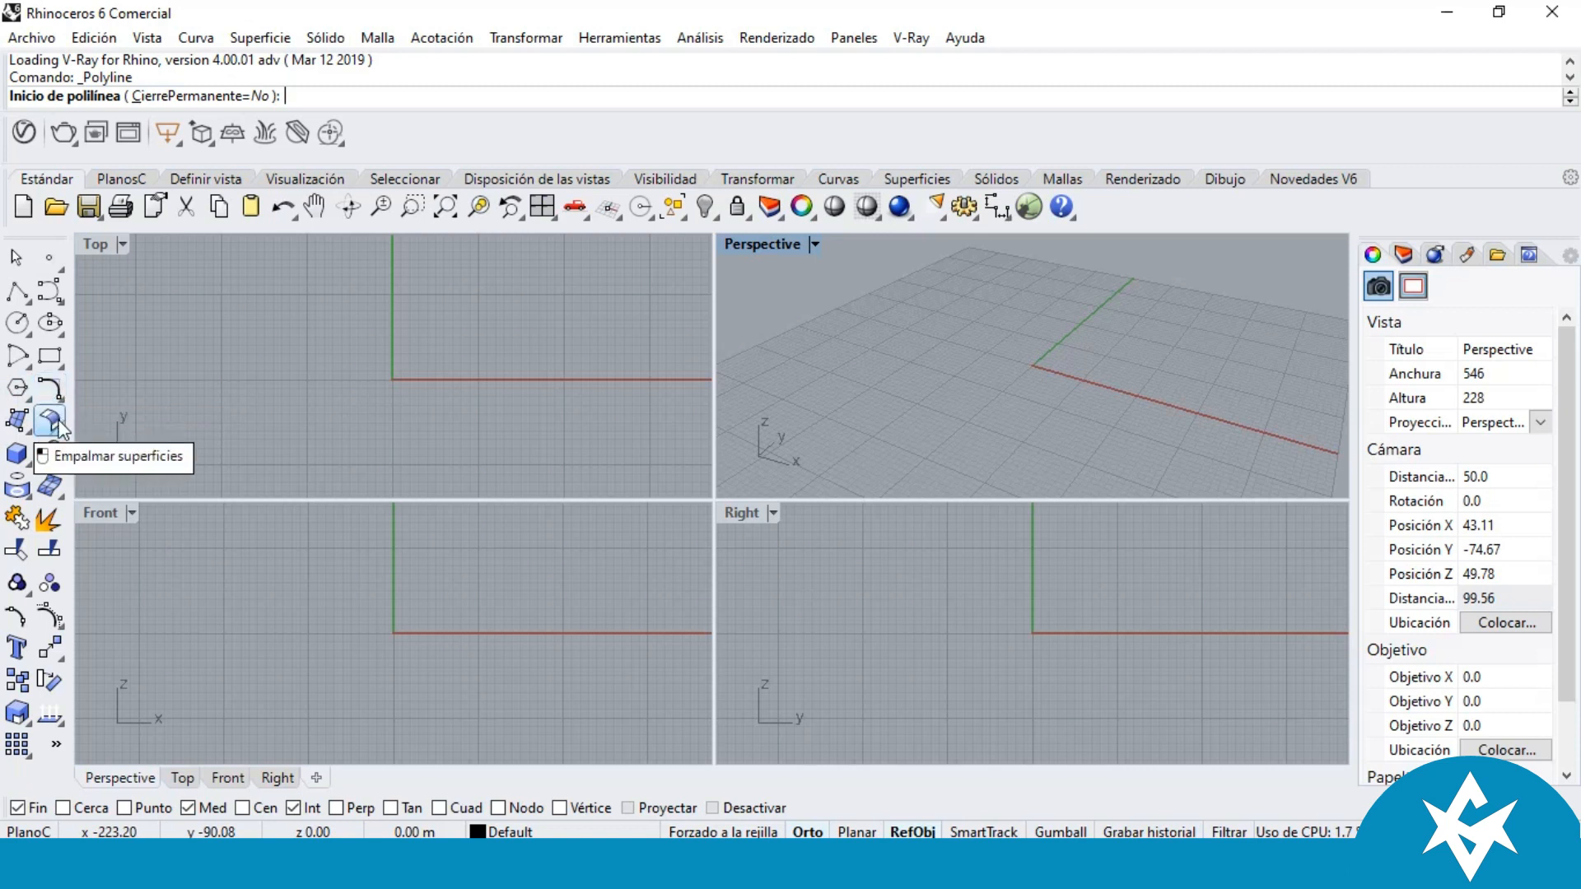
left_click(25, 468)
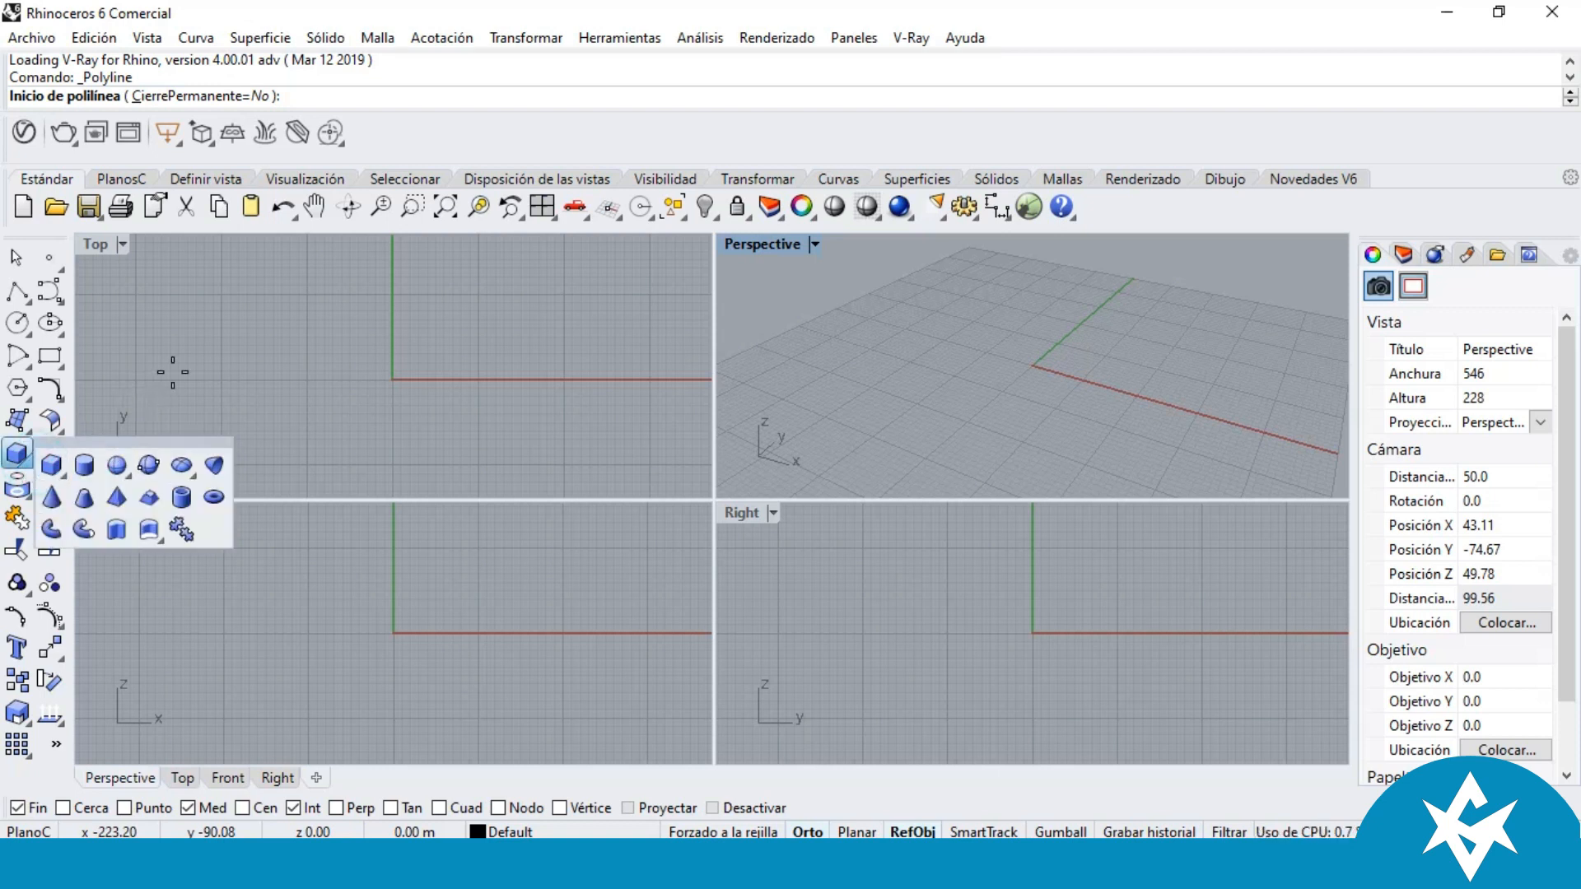
key("Escape")
scroll(87, 477, "down", 2)
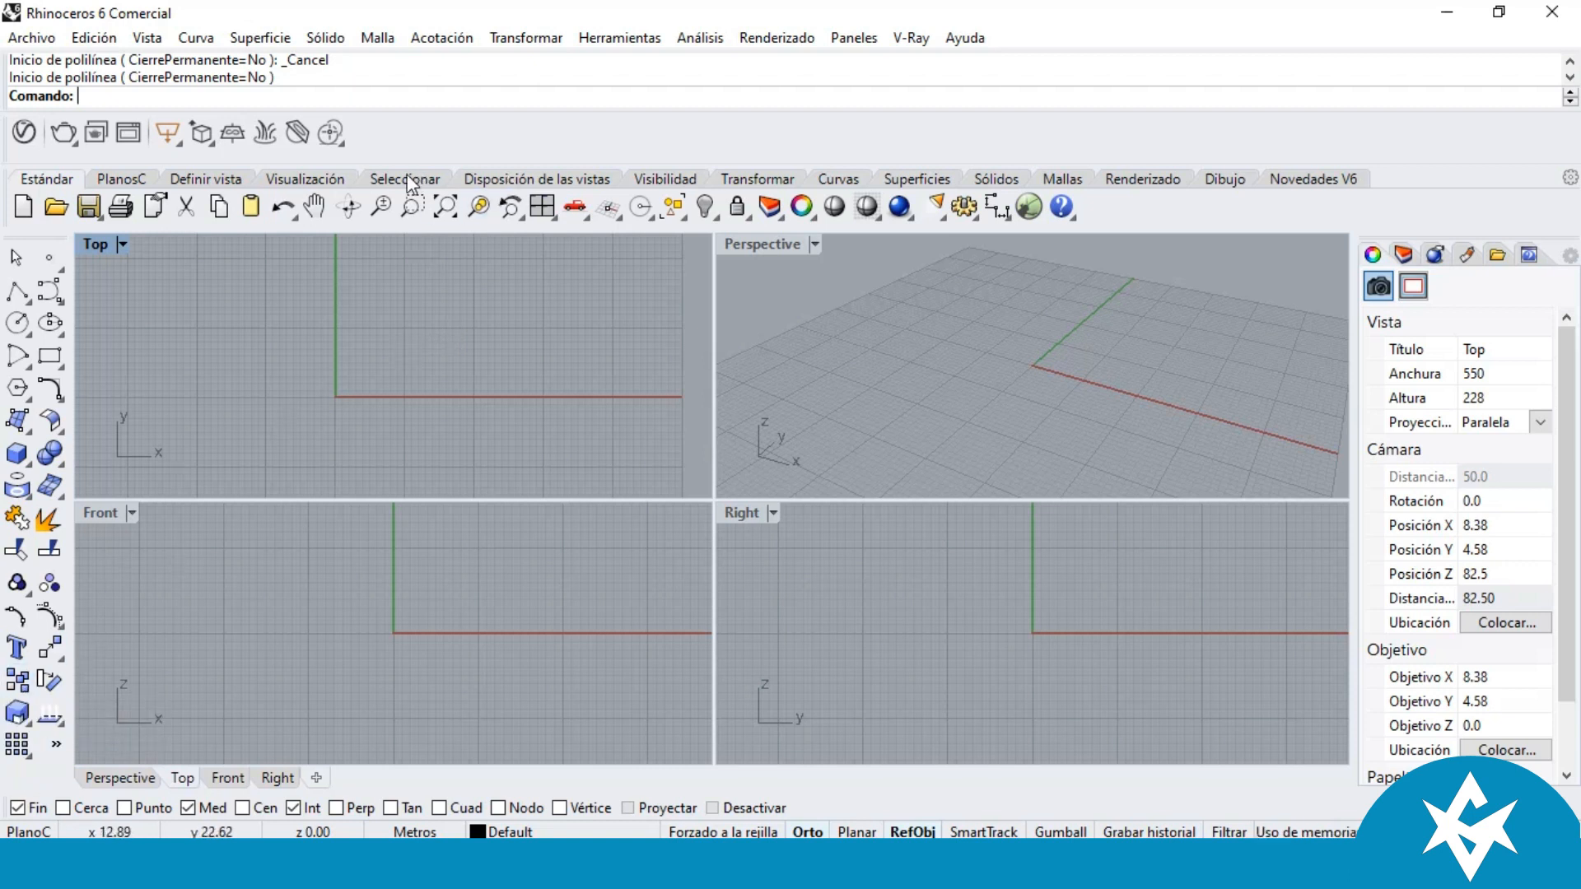
left_click(761, 179)
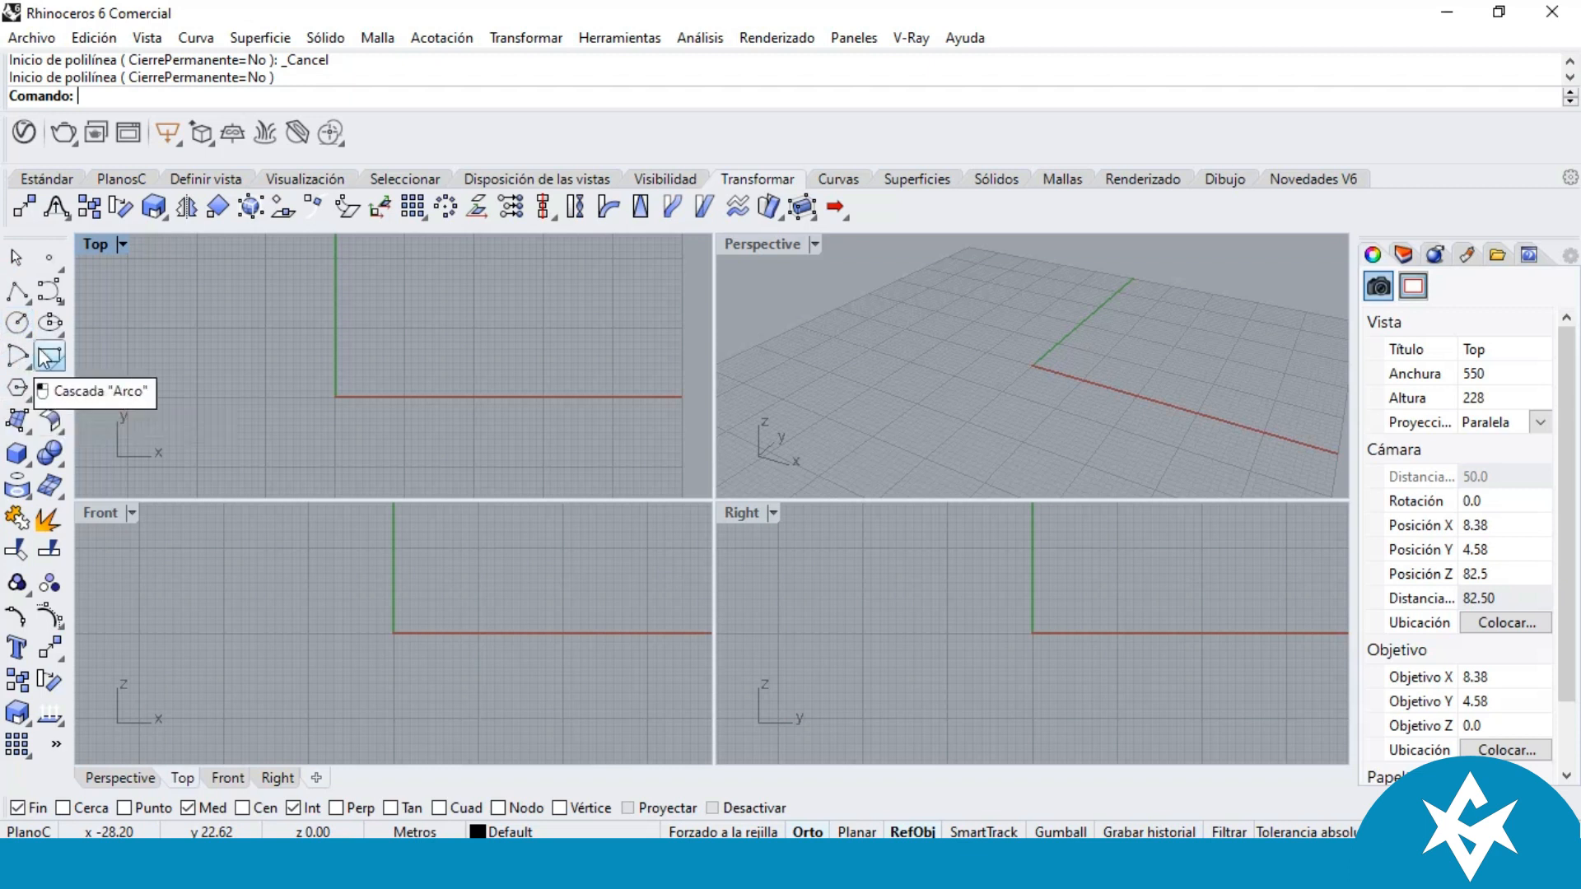
left_click(20, 294)
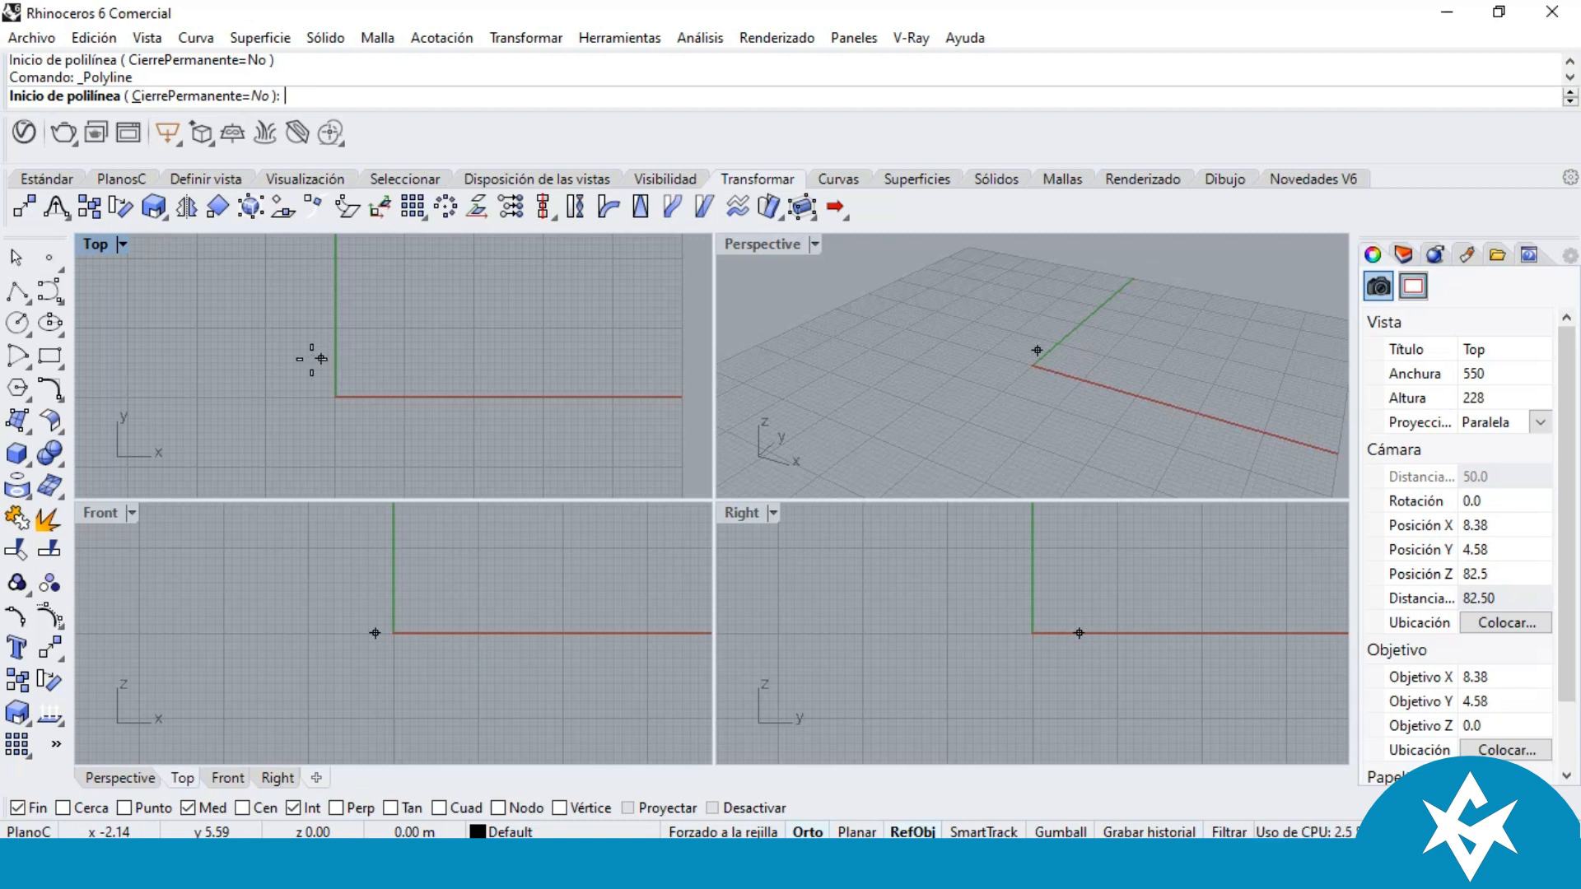
scroll(346, 387, "up", 10)
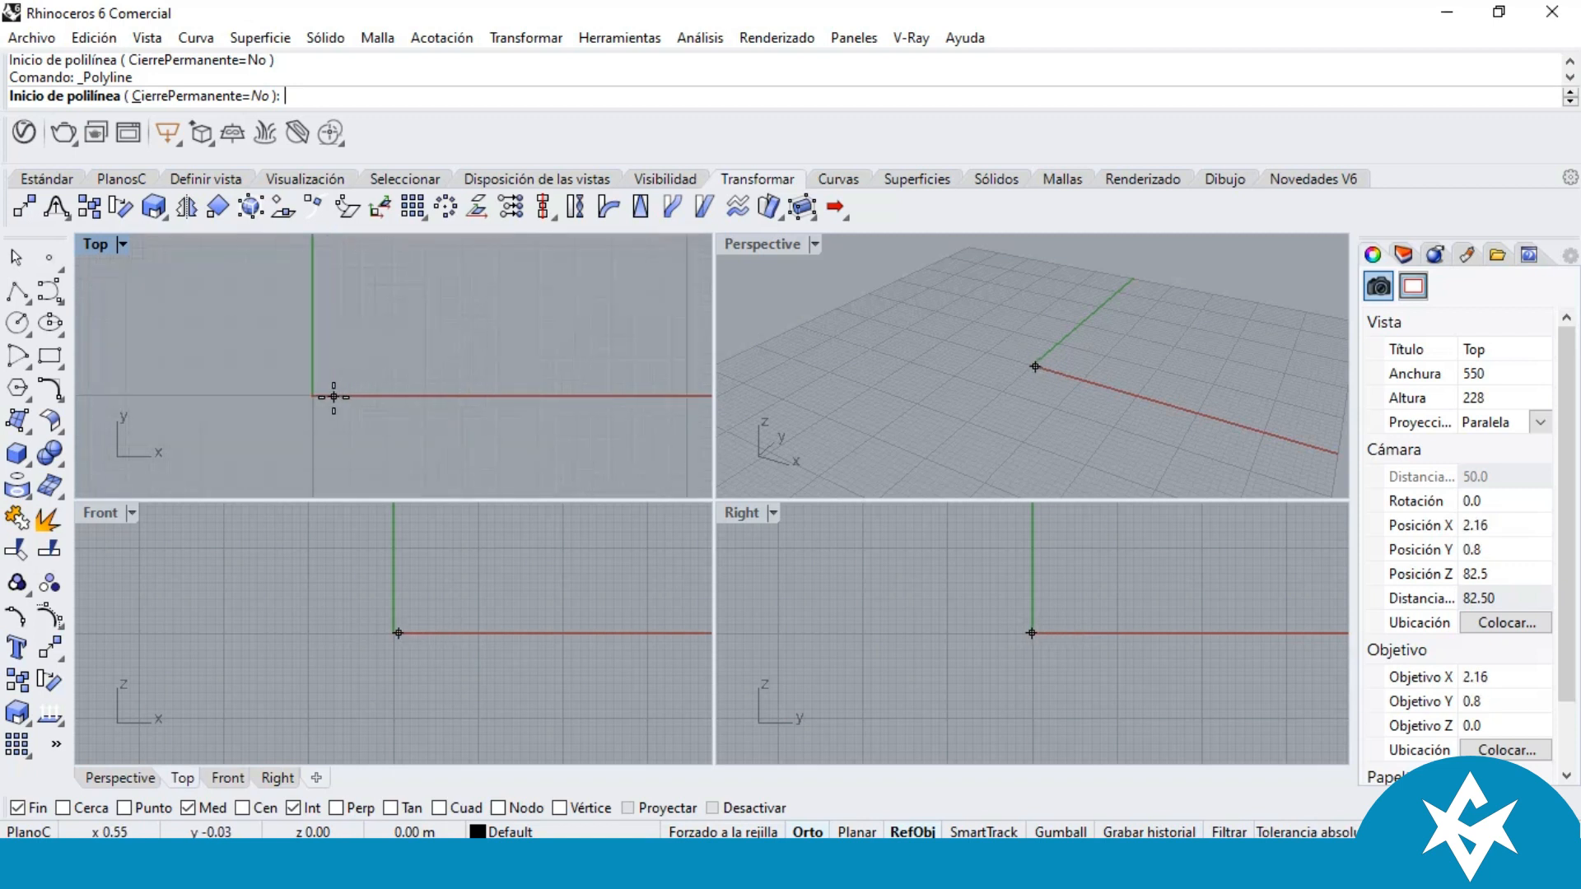
type("0")
key("Return")
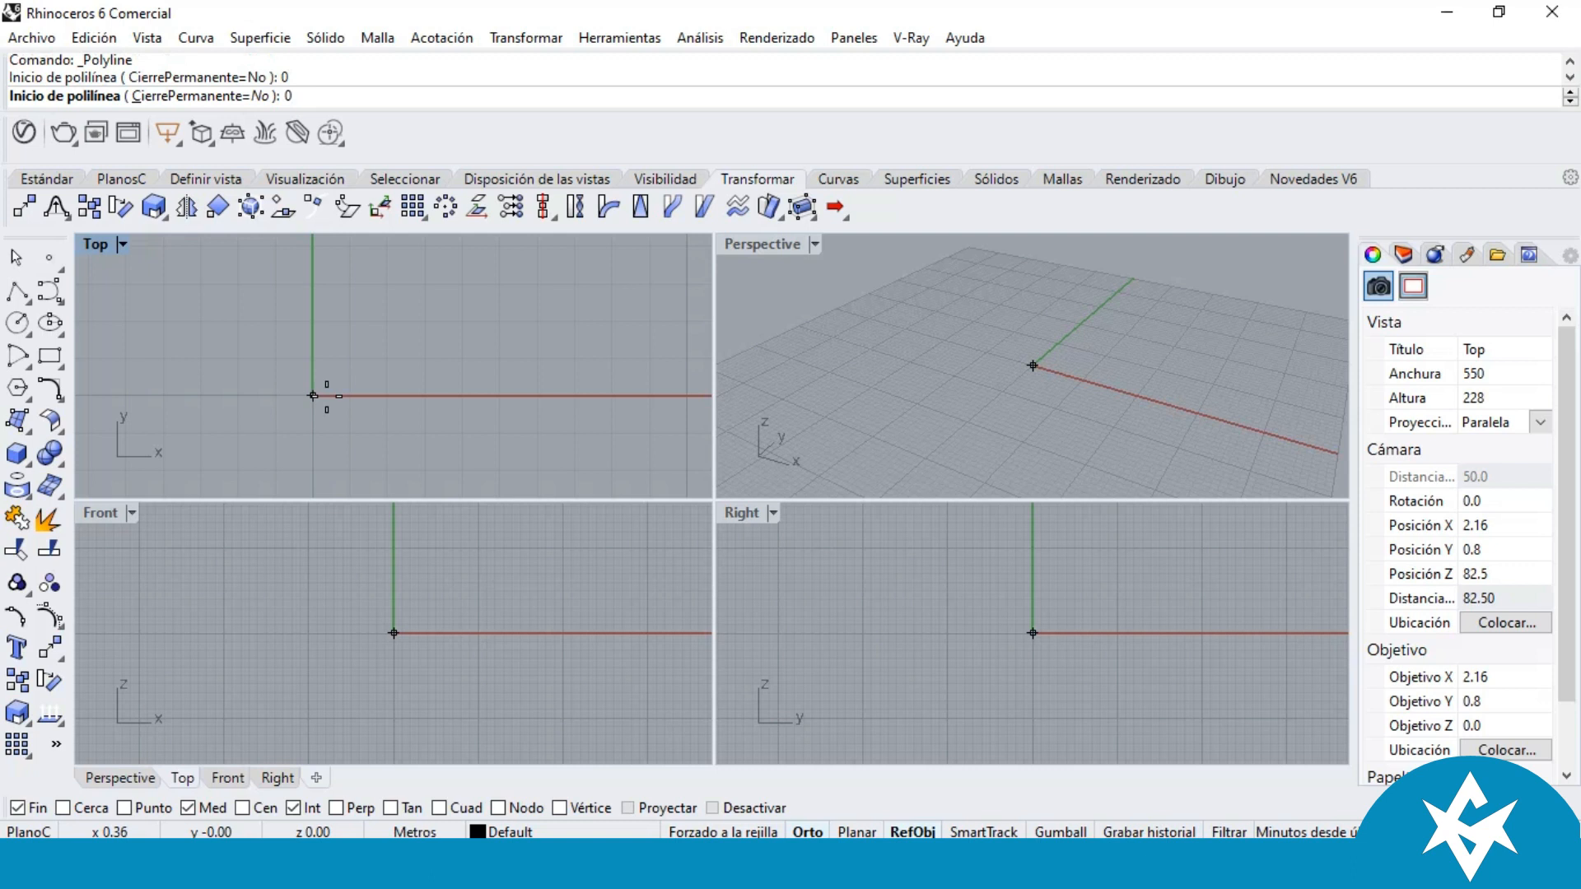
scroll(354, 391, "down", 4)
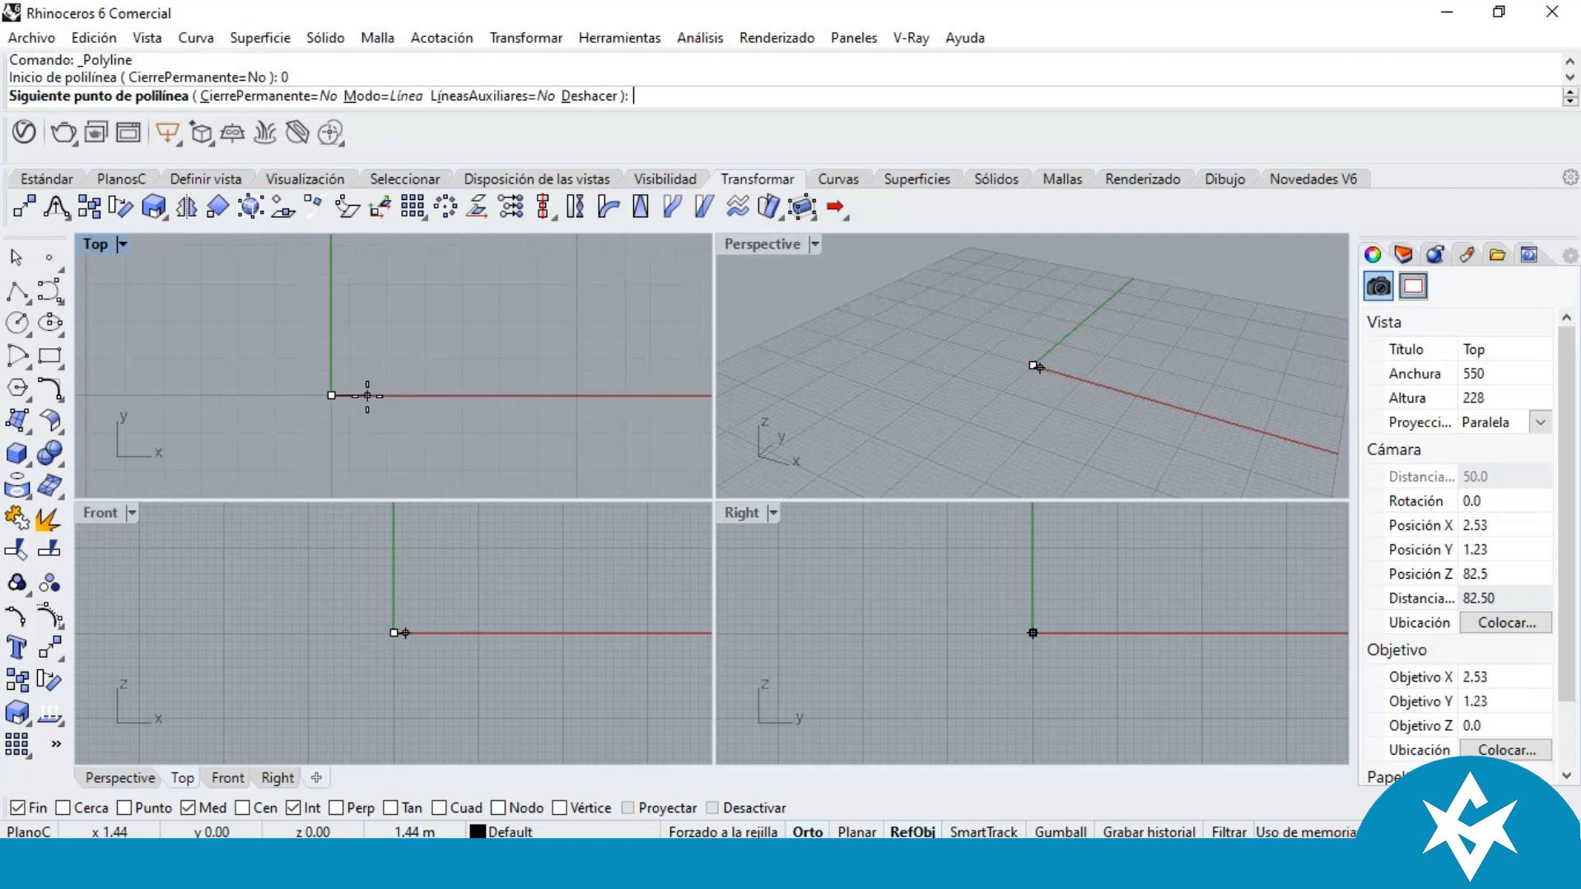
scroll(421, 392, "down", 1)
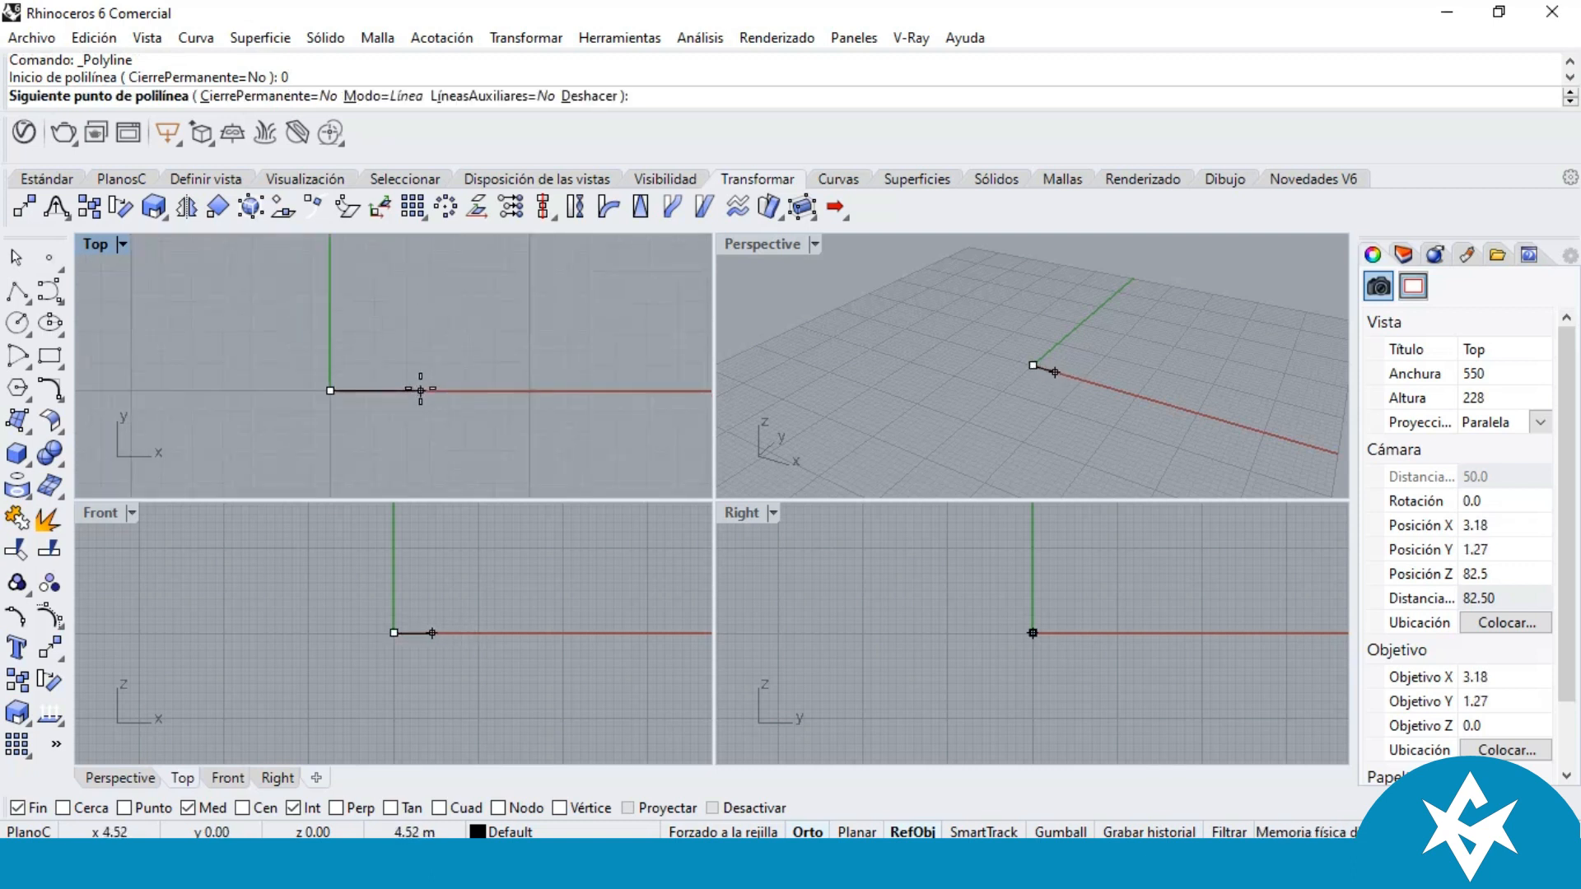
scroll(378, 395, "up", 3)
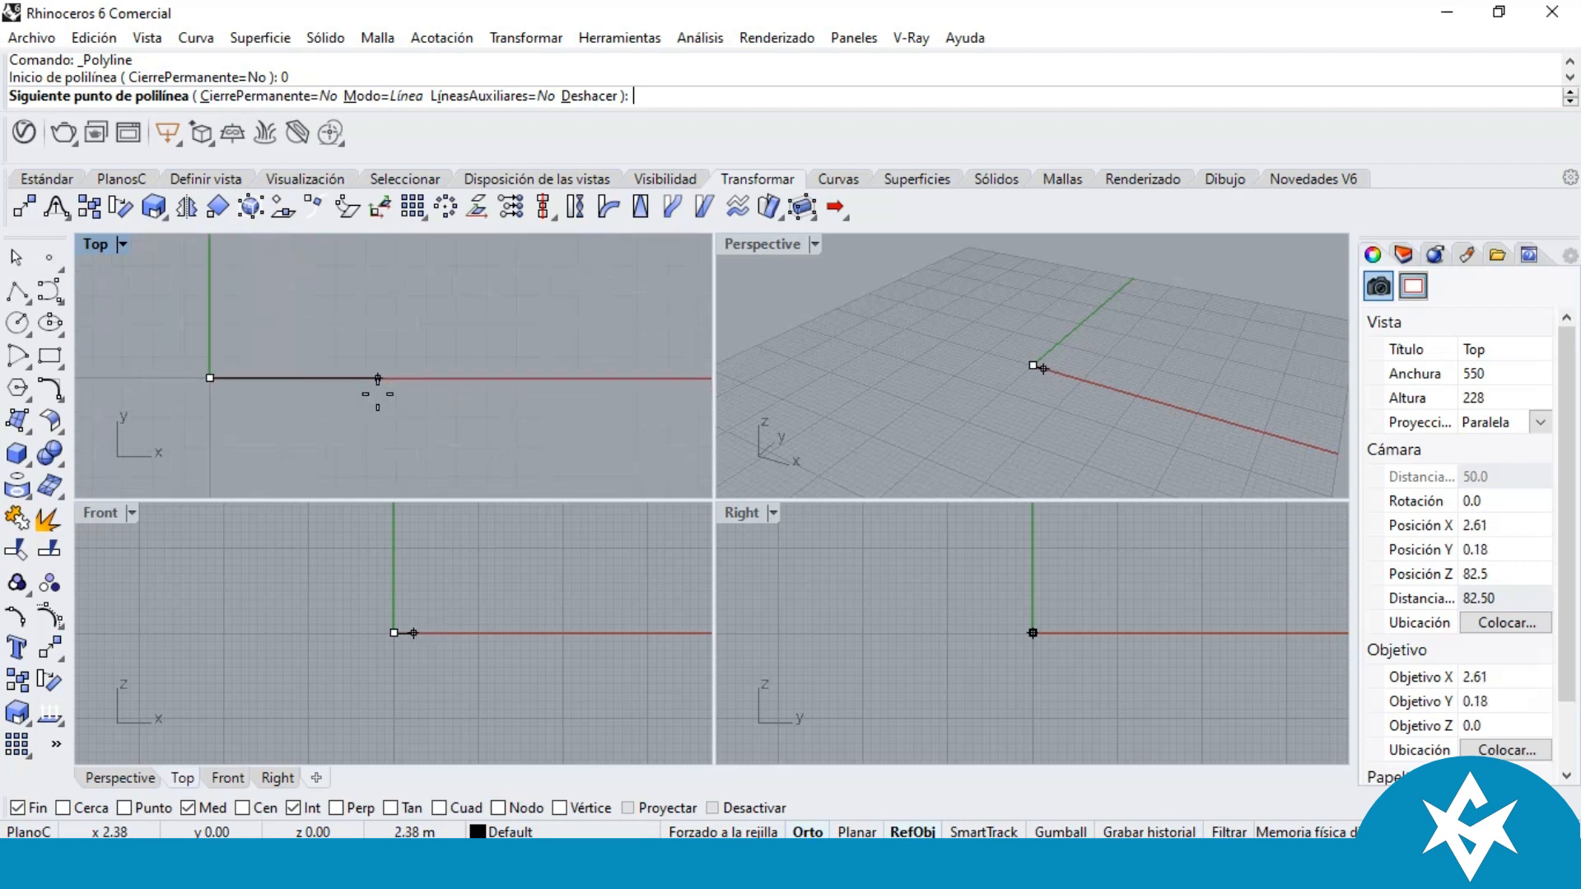
scroll(353, 392, "up", 1)
scroll(354, 395, "down", 3)
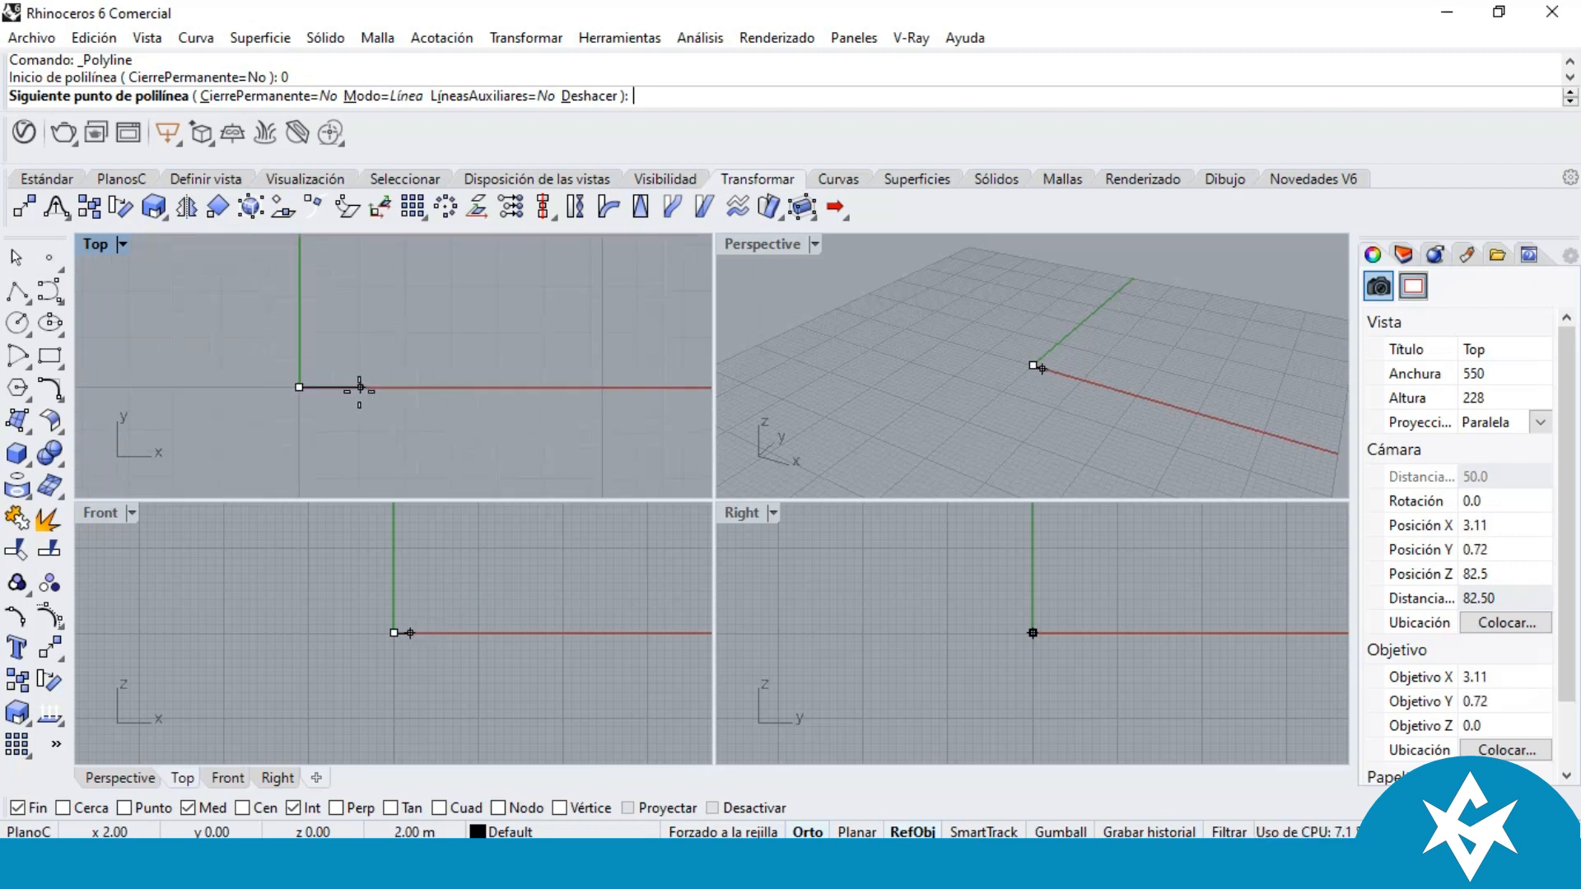
key("Escape")
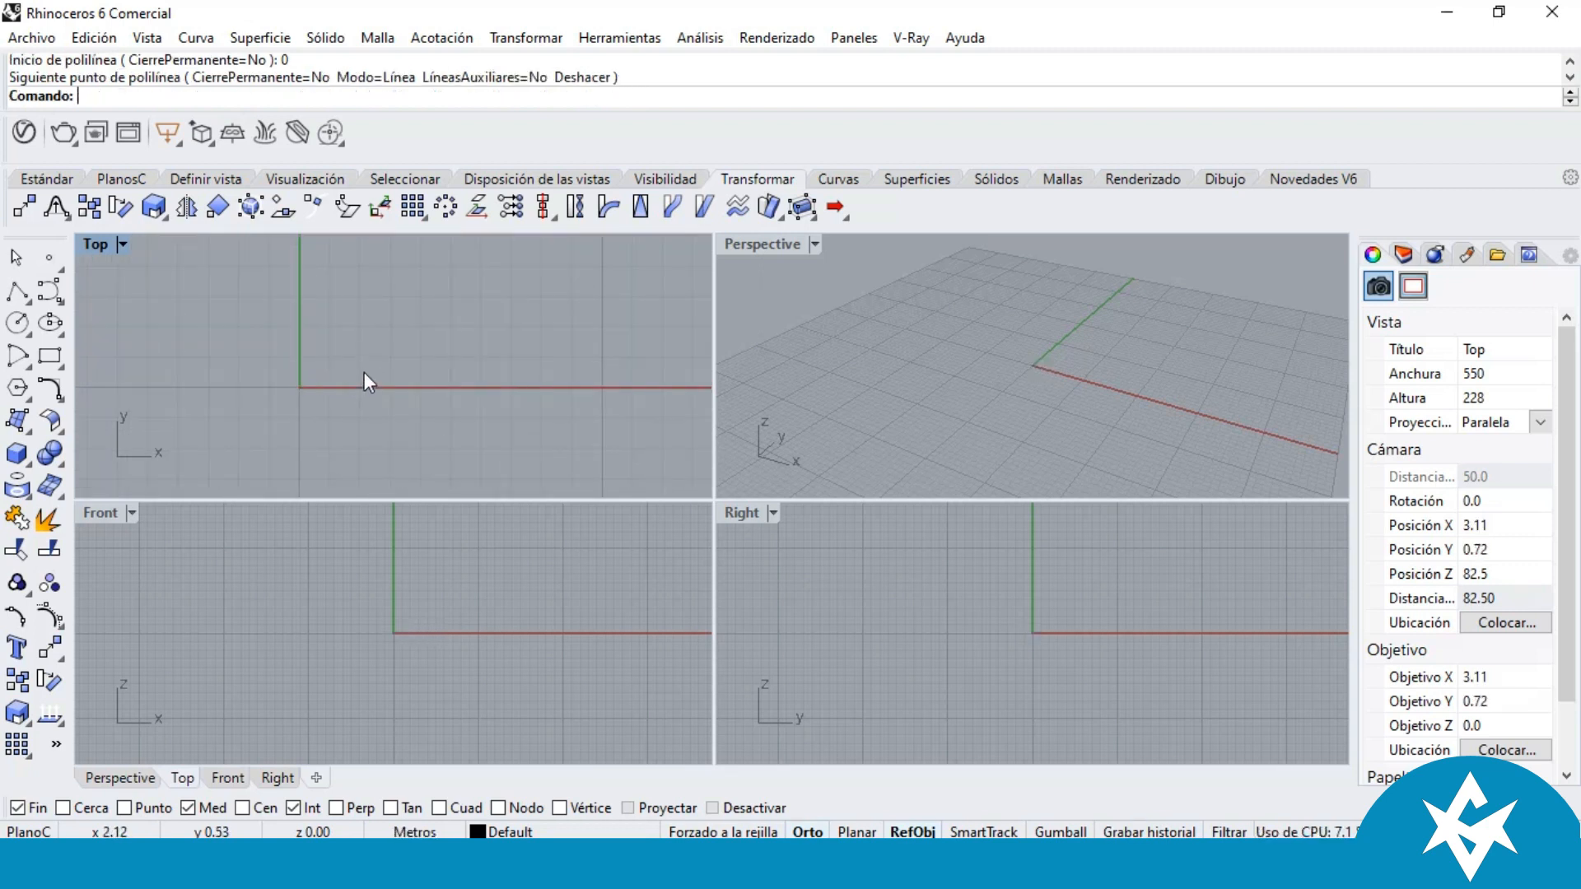
Step: Set the model units to centimetres in the document properties and apply the change
left_click(49, 47)
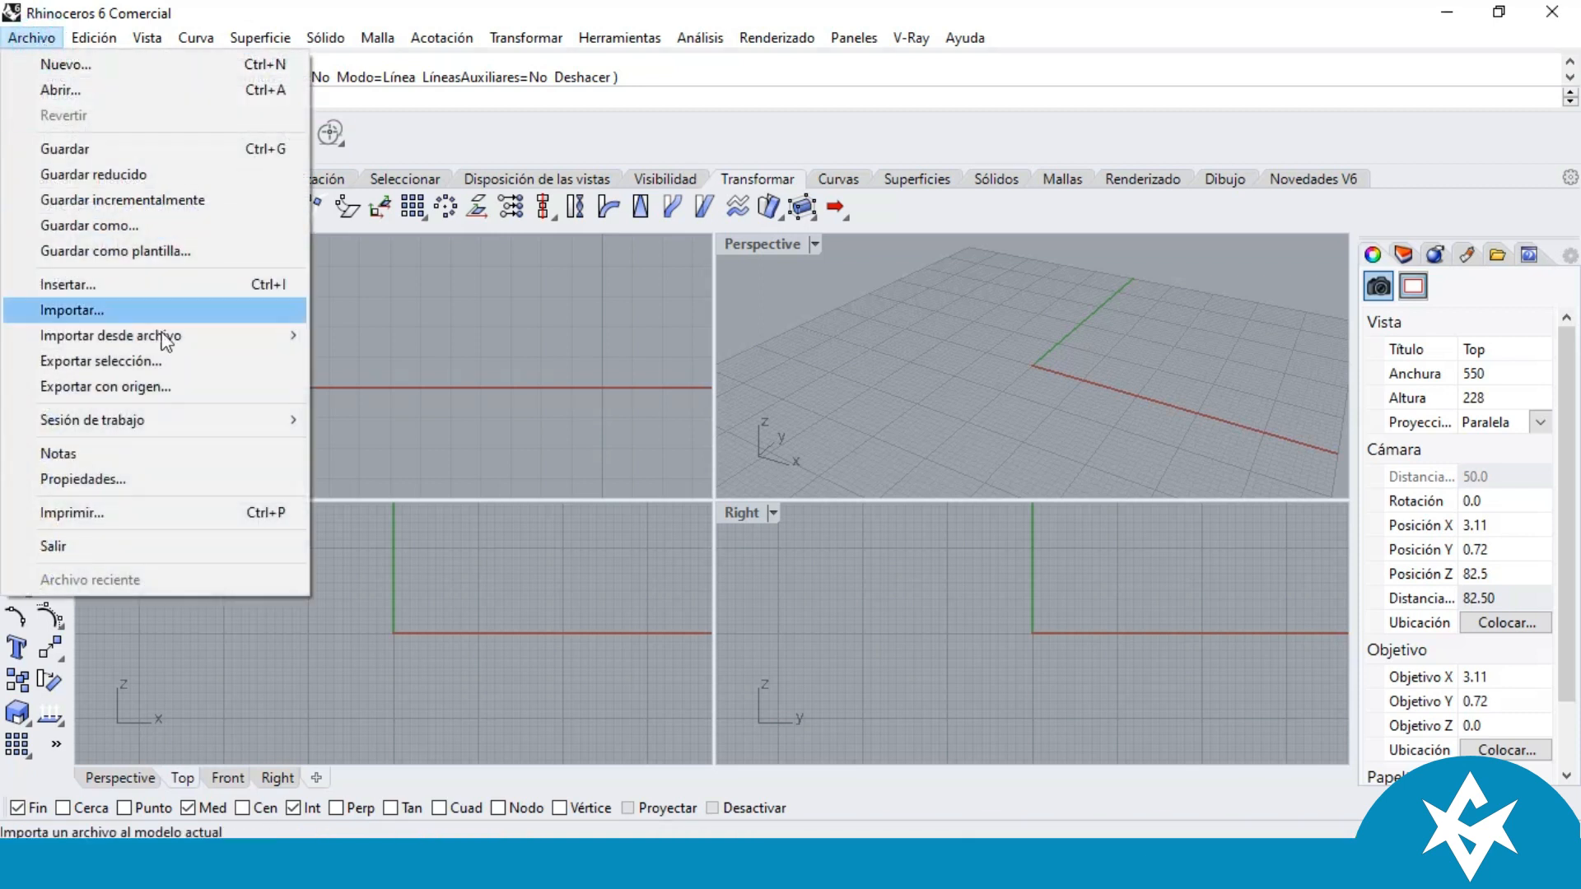
left_click(126, 480)
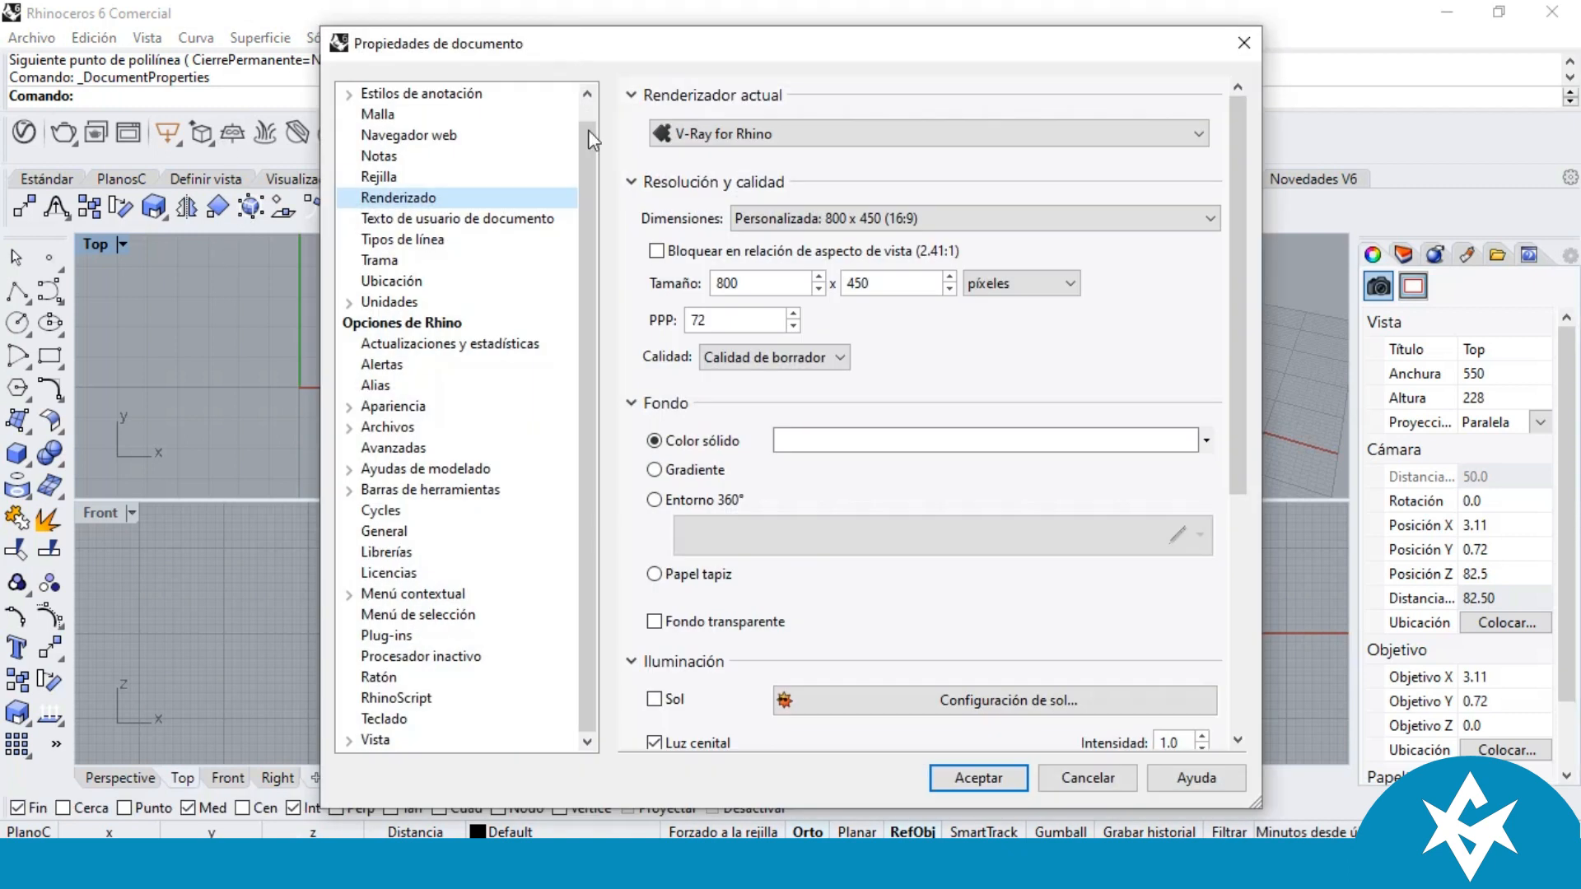
left_click(402, 303)
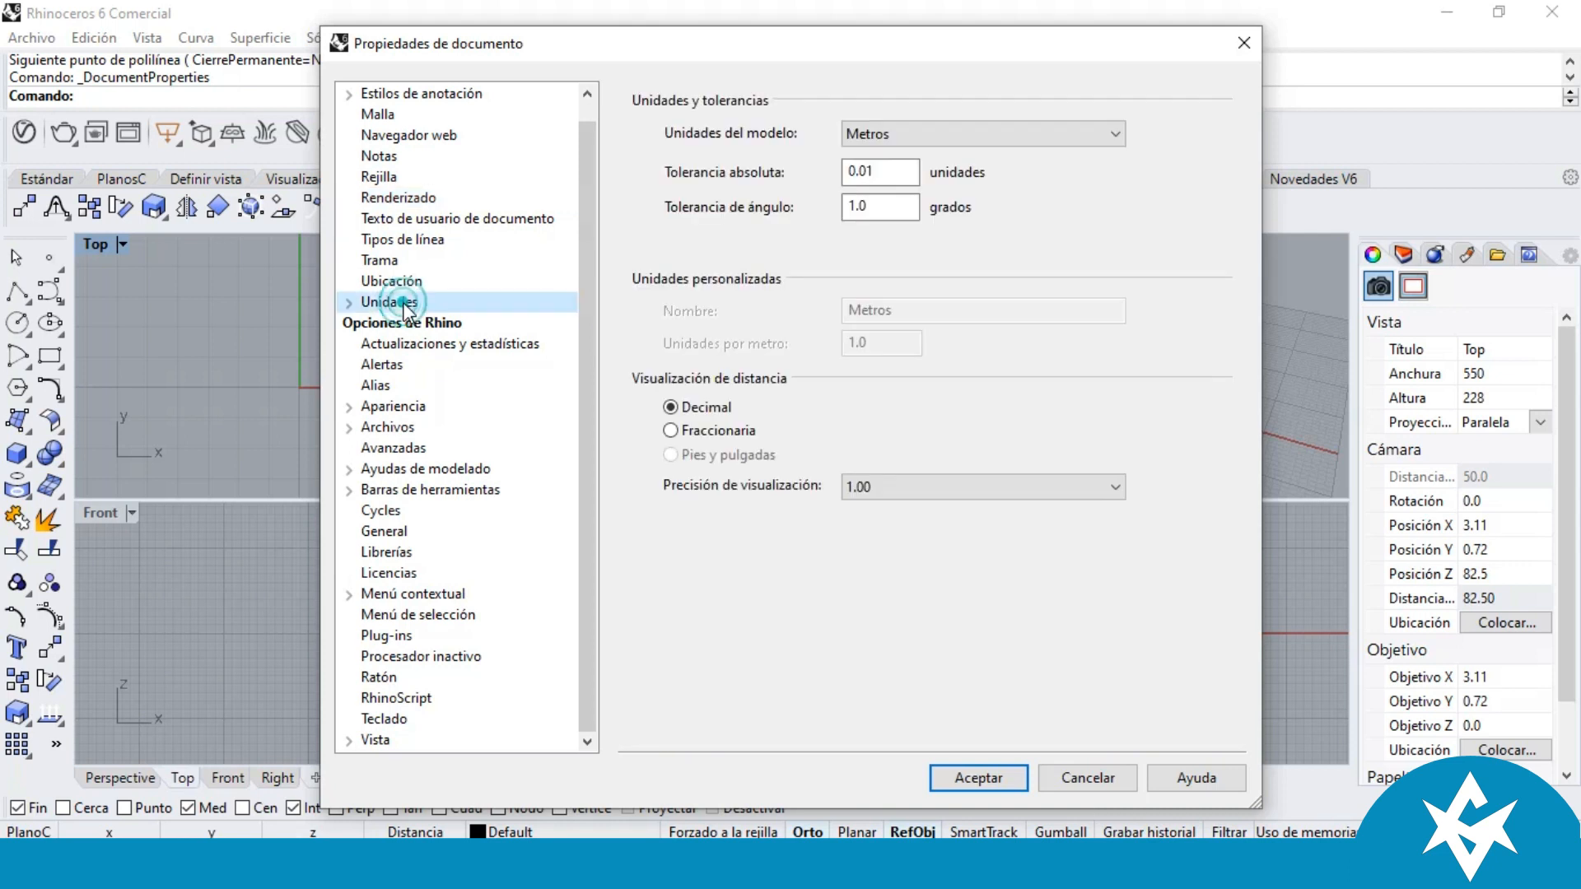
left_click(1039, 136)
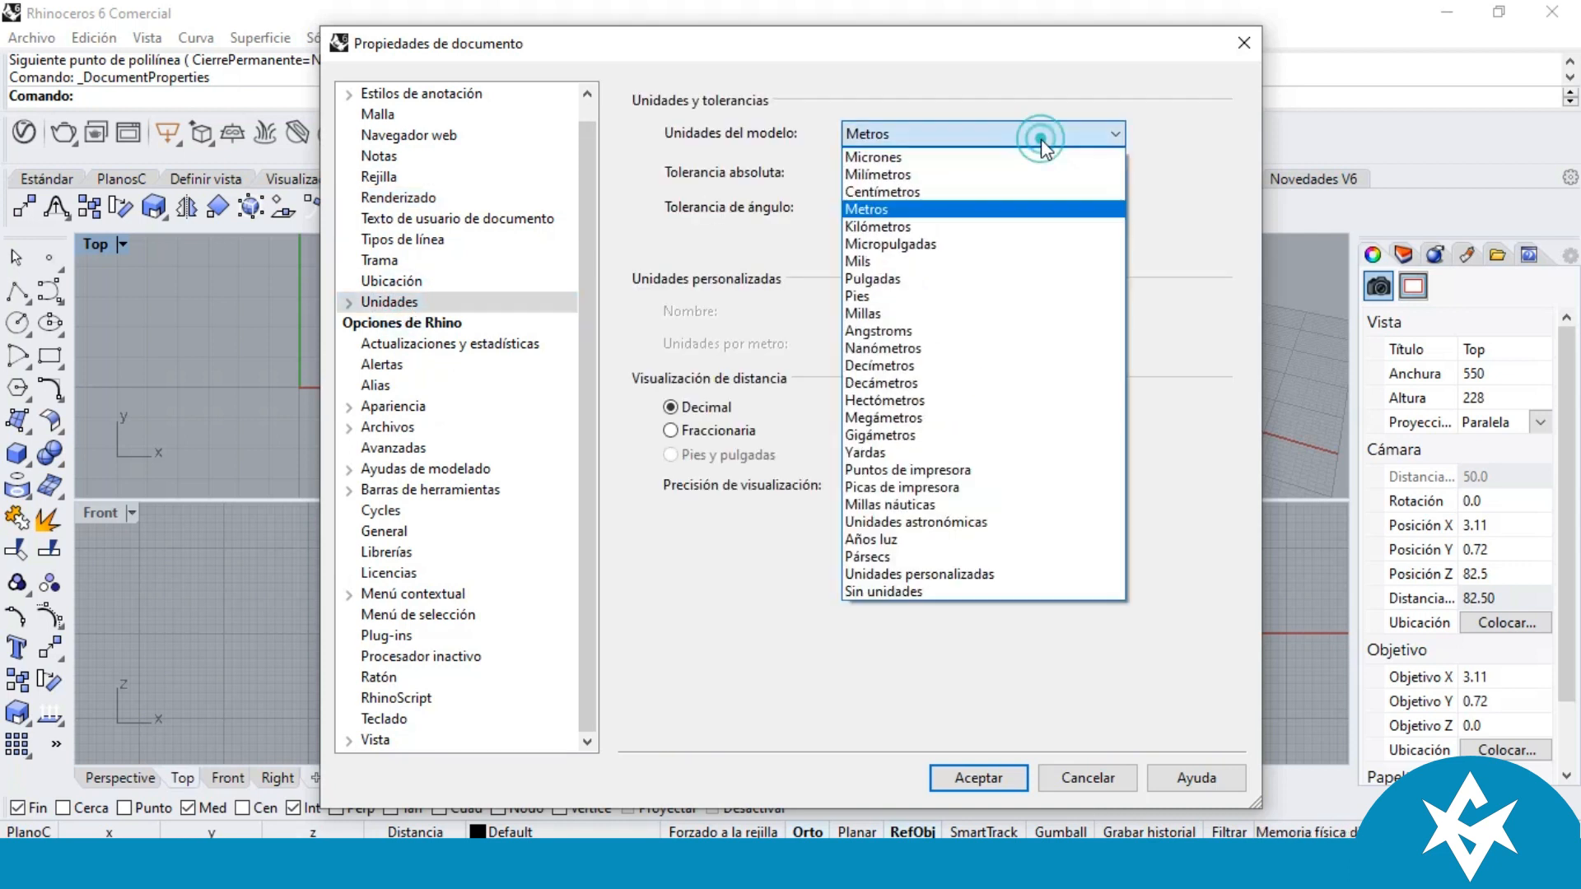
left_click(980, 201)
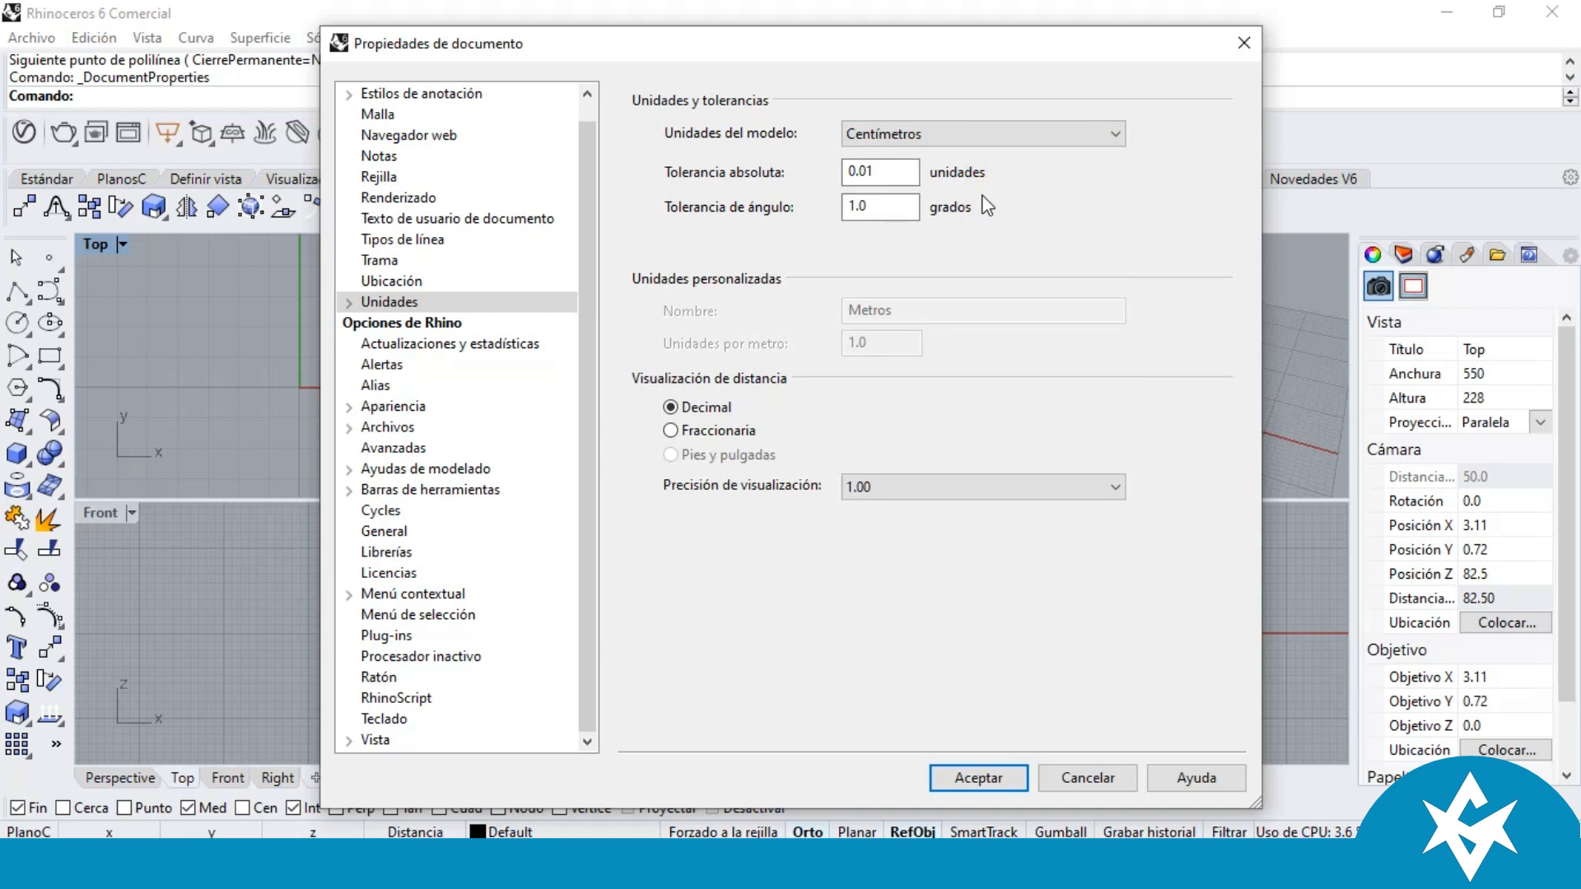
left_click(875, 171)
left_click(864, 171)
type("0")
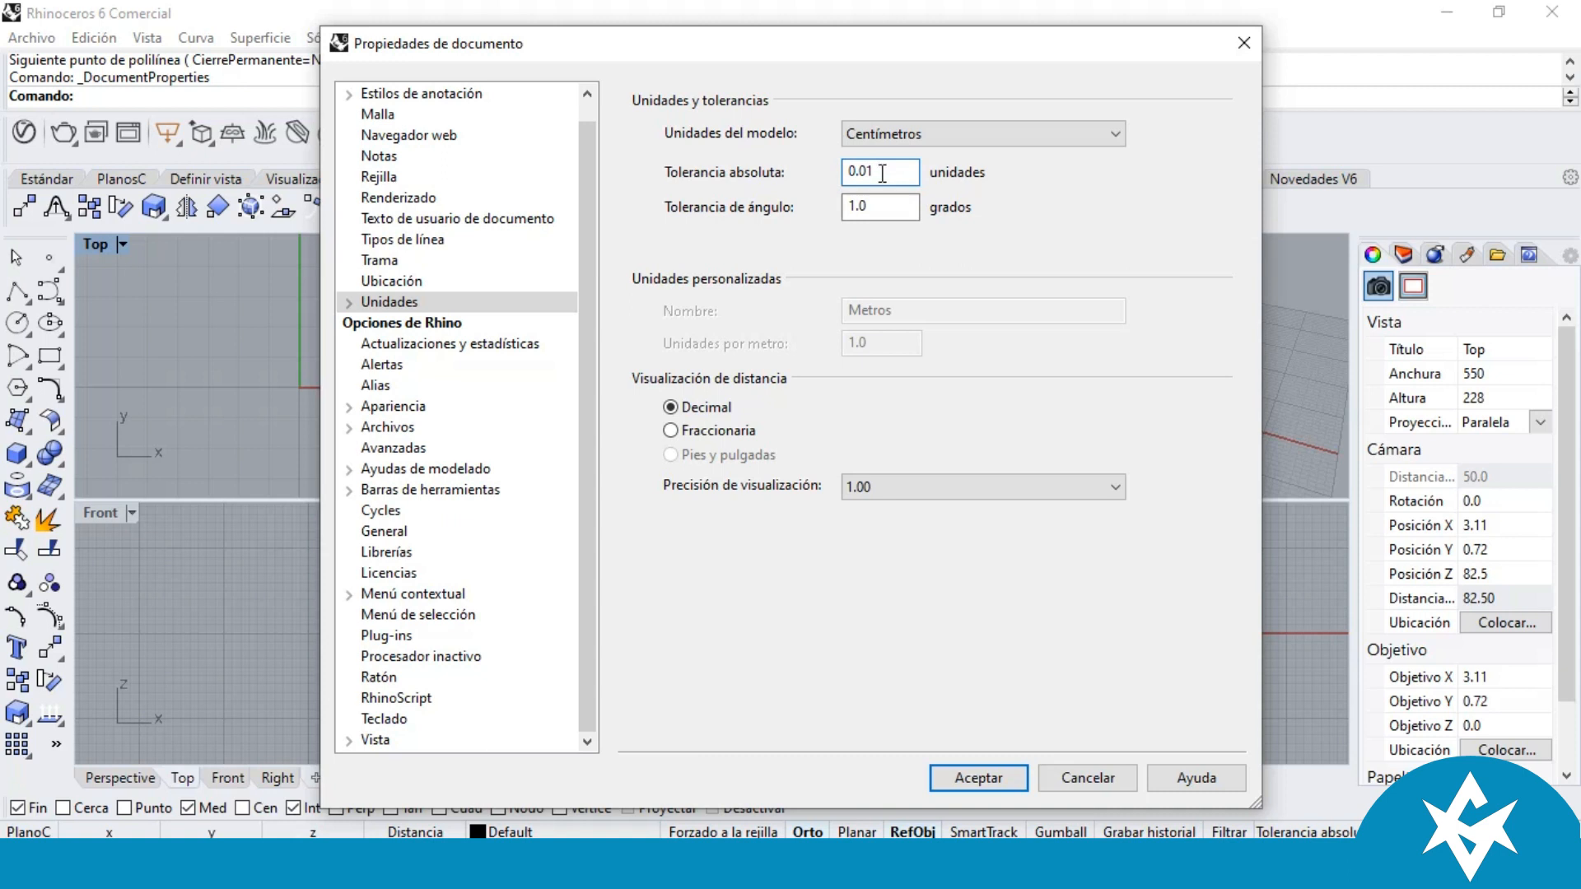
left_click(1005, 171)
left_click(976, 777)
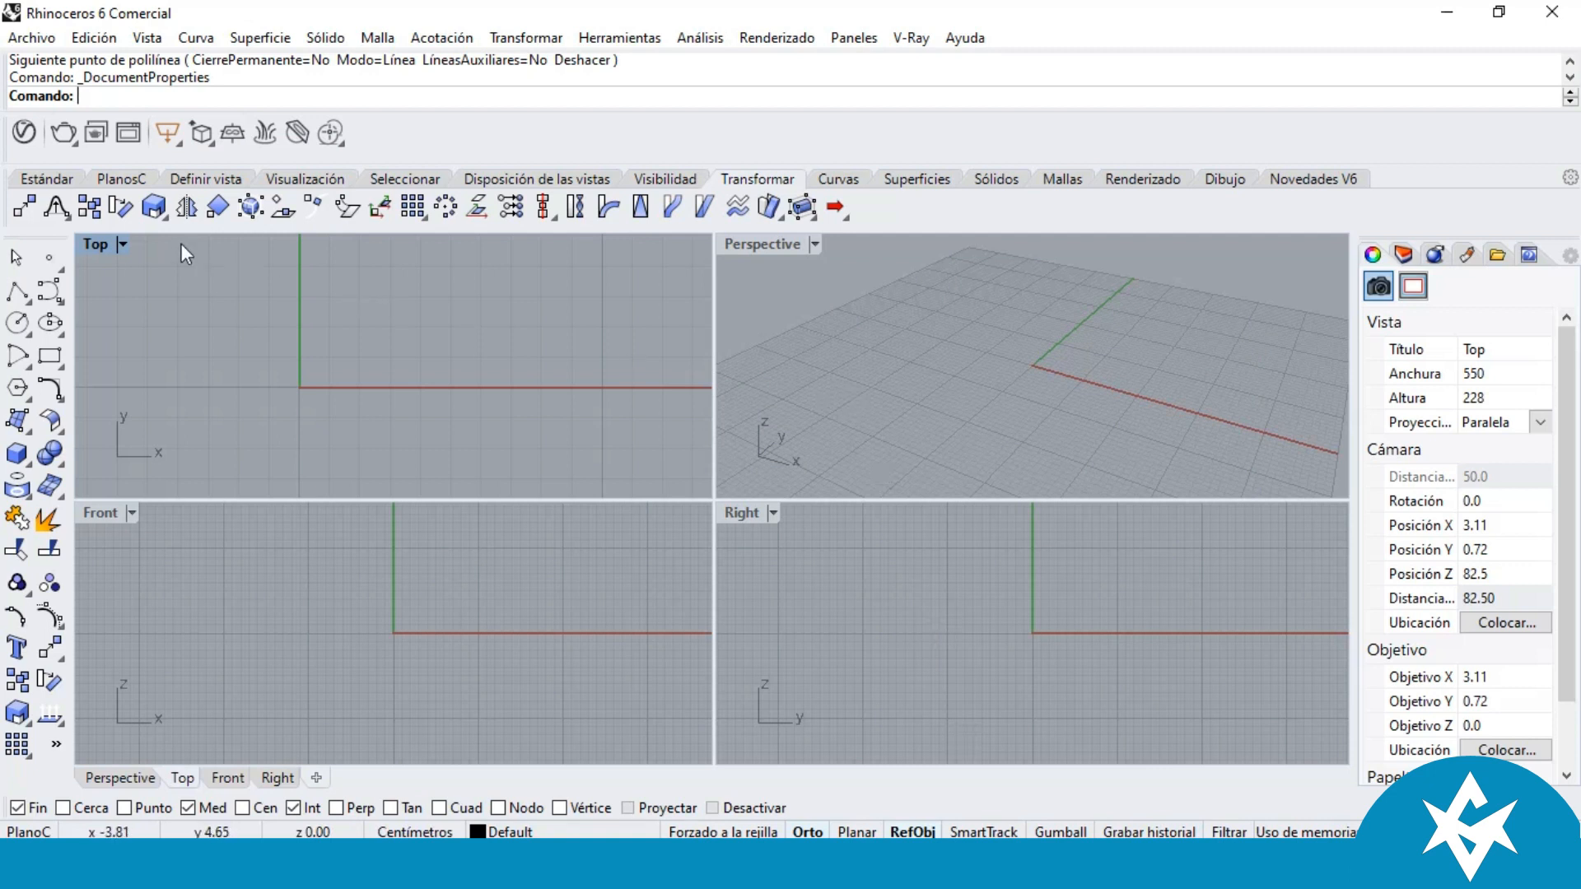
Step: Start a polyline at the origin in the Top view and draw its first segment 15 cm along the positive X axis
left_click(17, 292)
type("0")
key("Return")
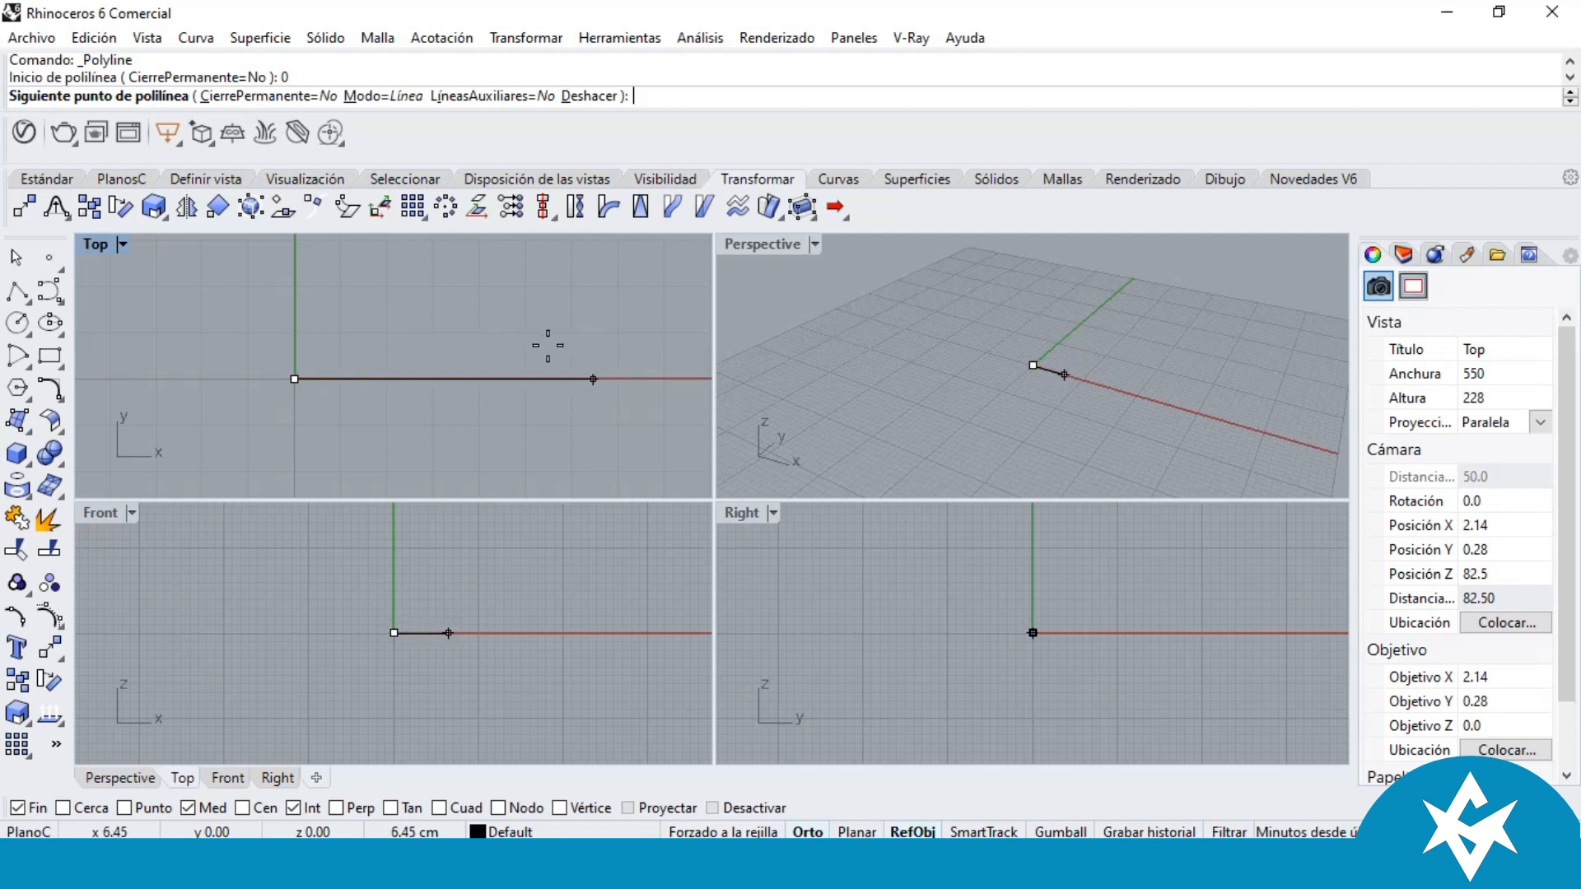
scroll(322, 376, "up", 4)
scroll(295, 365, "down", 7)
scroll(364, 370, "up", 5)
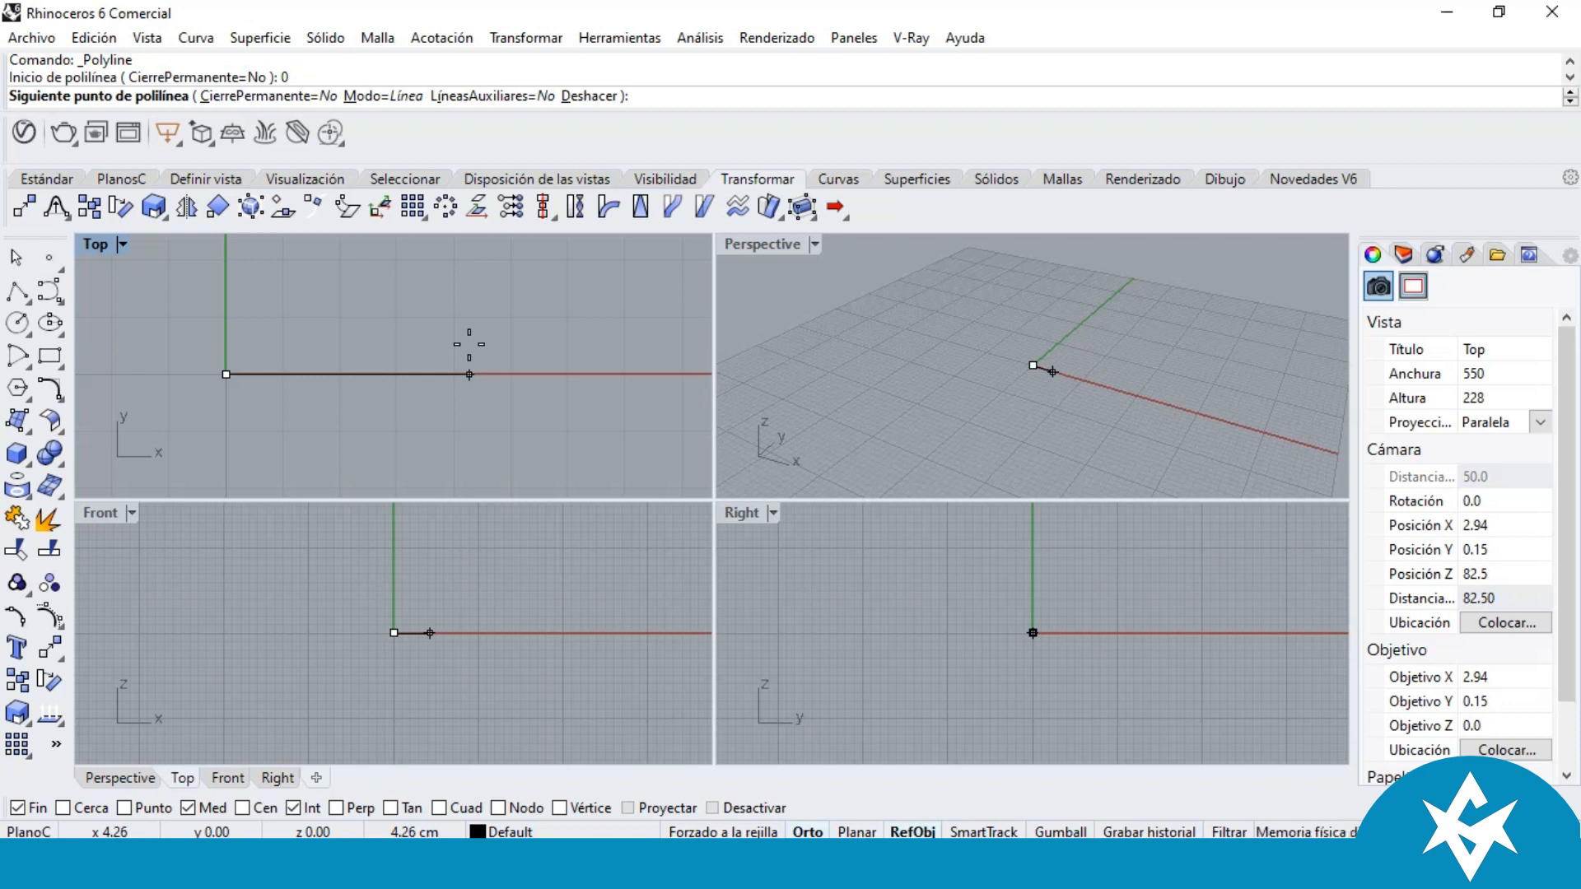
type("15")
scroll(293, 319, "down", 10)
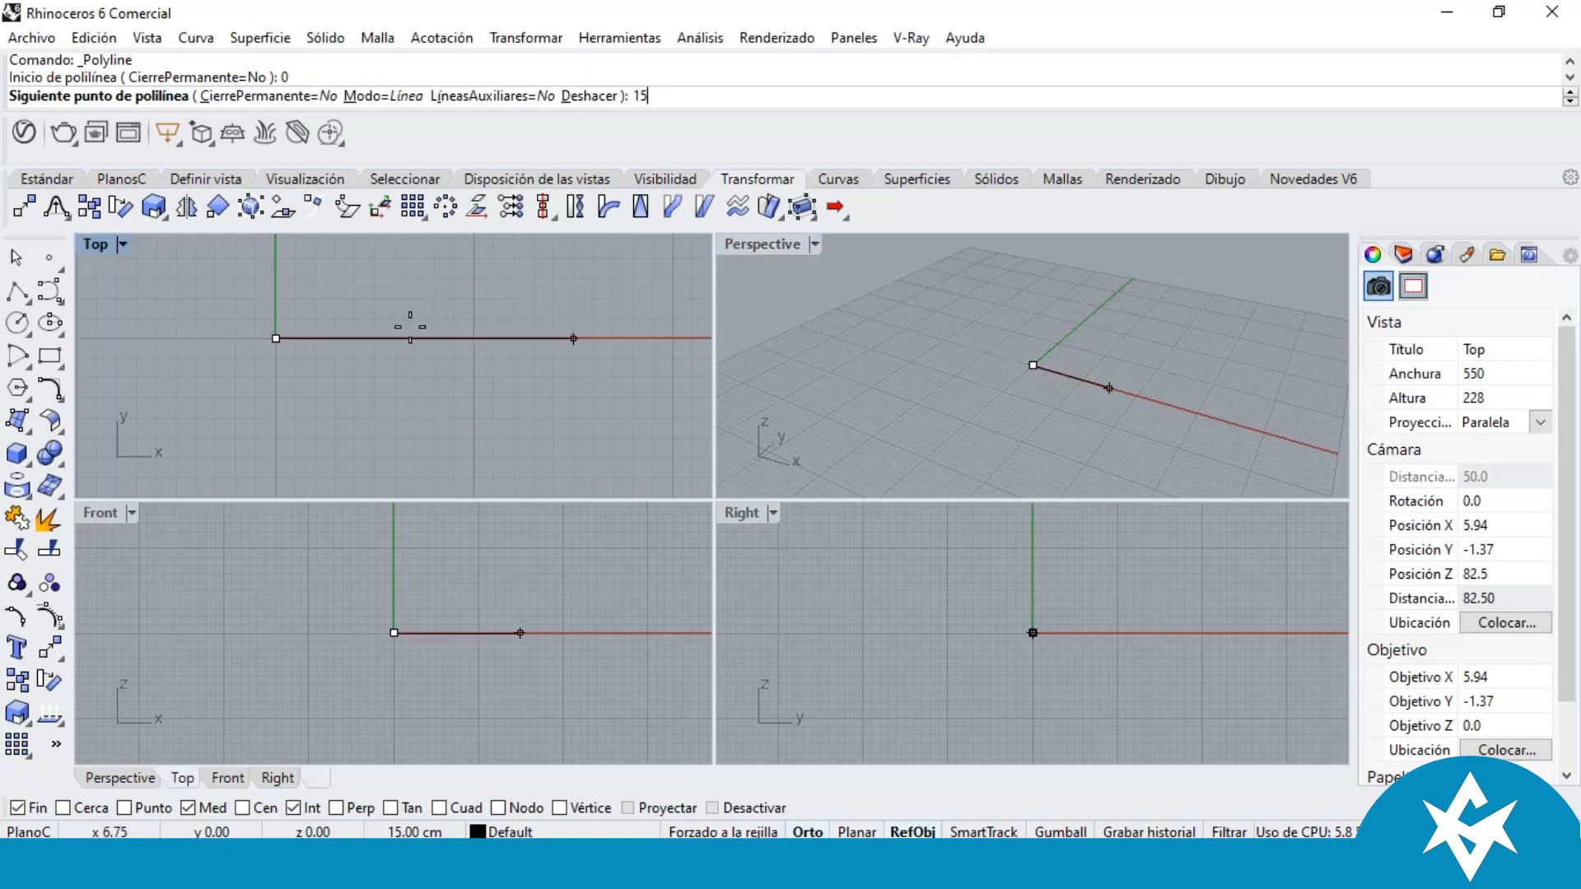
key("Return")
scroll(571, 454, "down", 6)
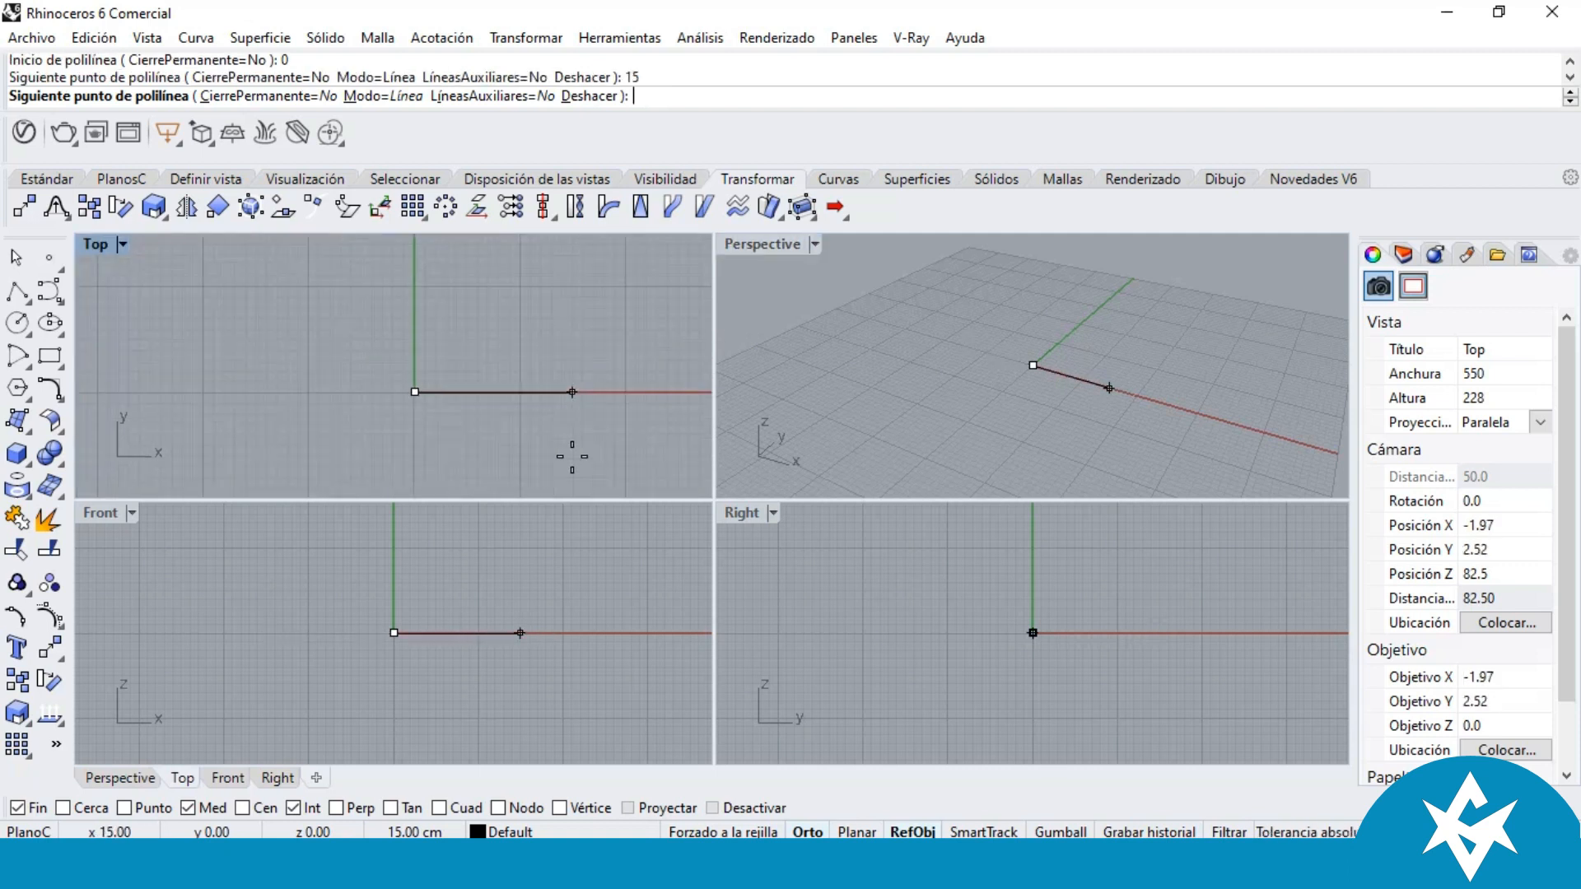
Step: Draw the polyline's second segment 15 cm along the positive Y direction
left_click(590, 312)
scroll(582, 265, "up", 4)
scroll(562, 252, "down", 4)
type("15")
key("Return")
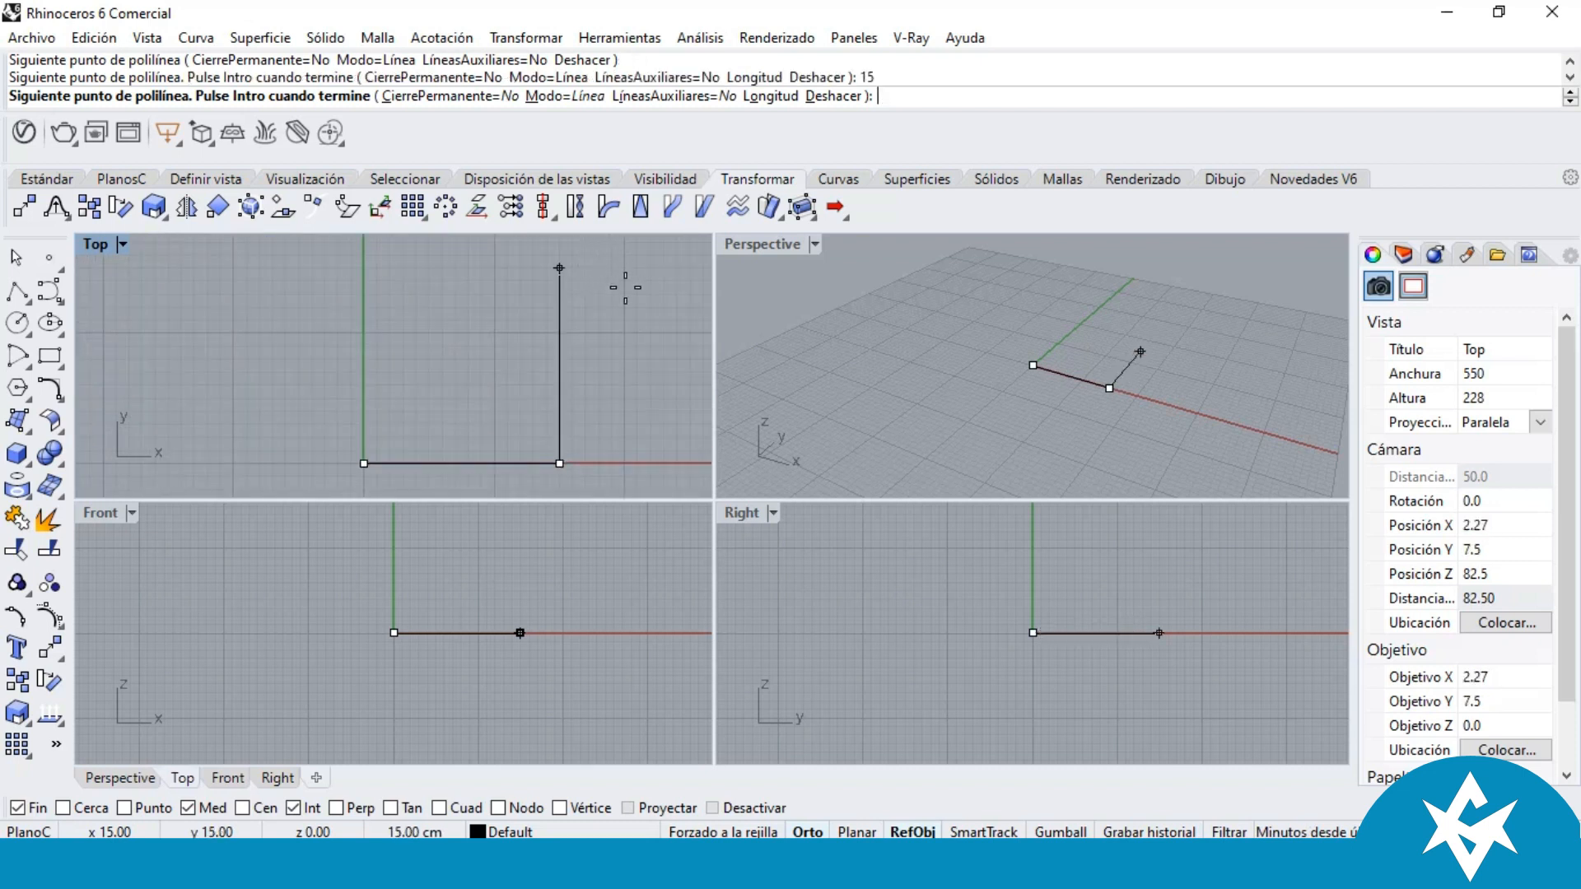
Step: Add a 15 cm segment toward negative X and close the polyline at the origin to complete the square
left_click(574, 271)
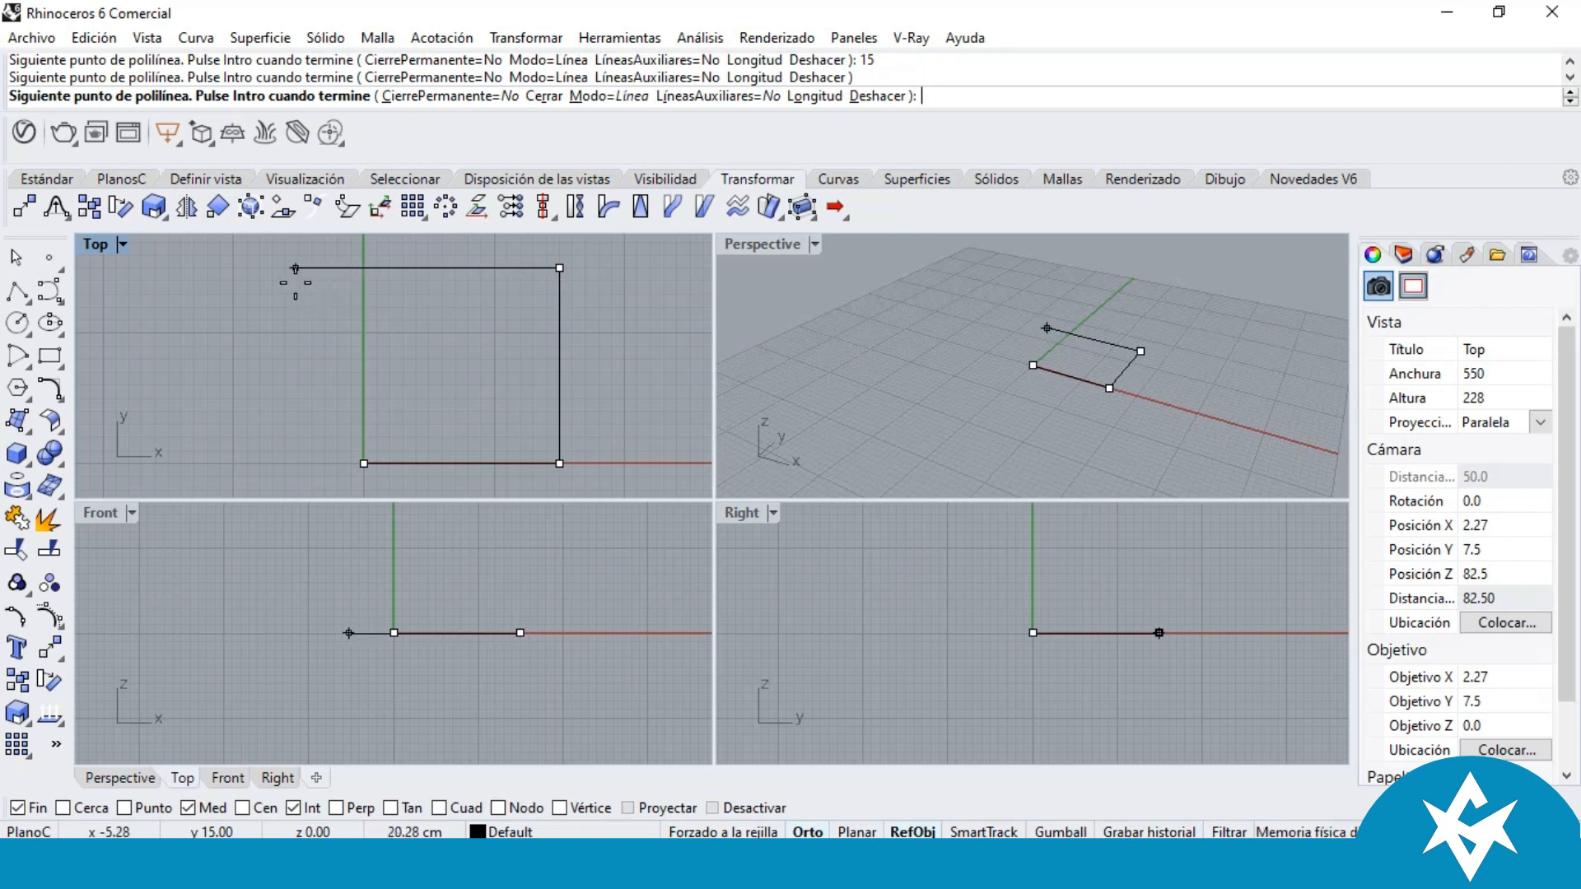
type("15")
key("Return")
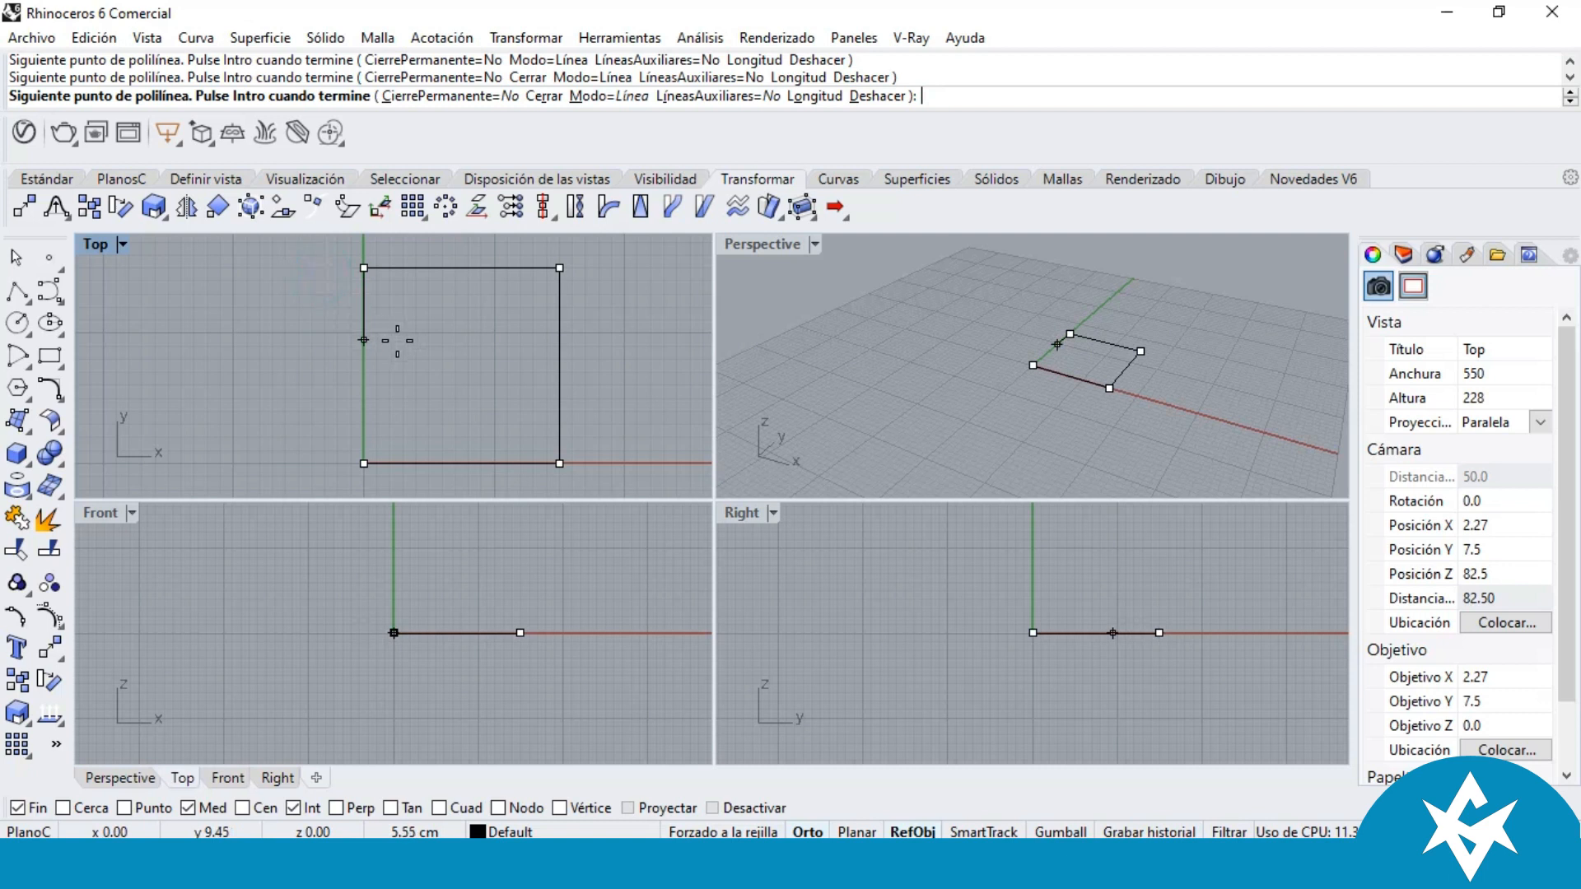
left_click(364, 464)
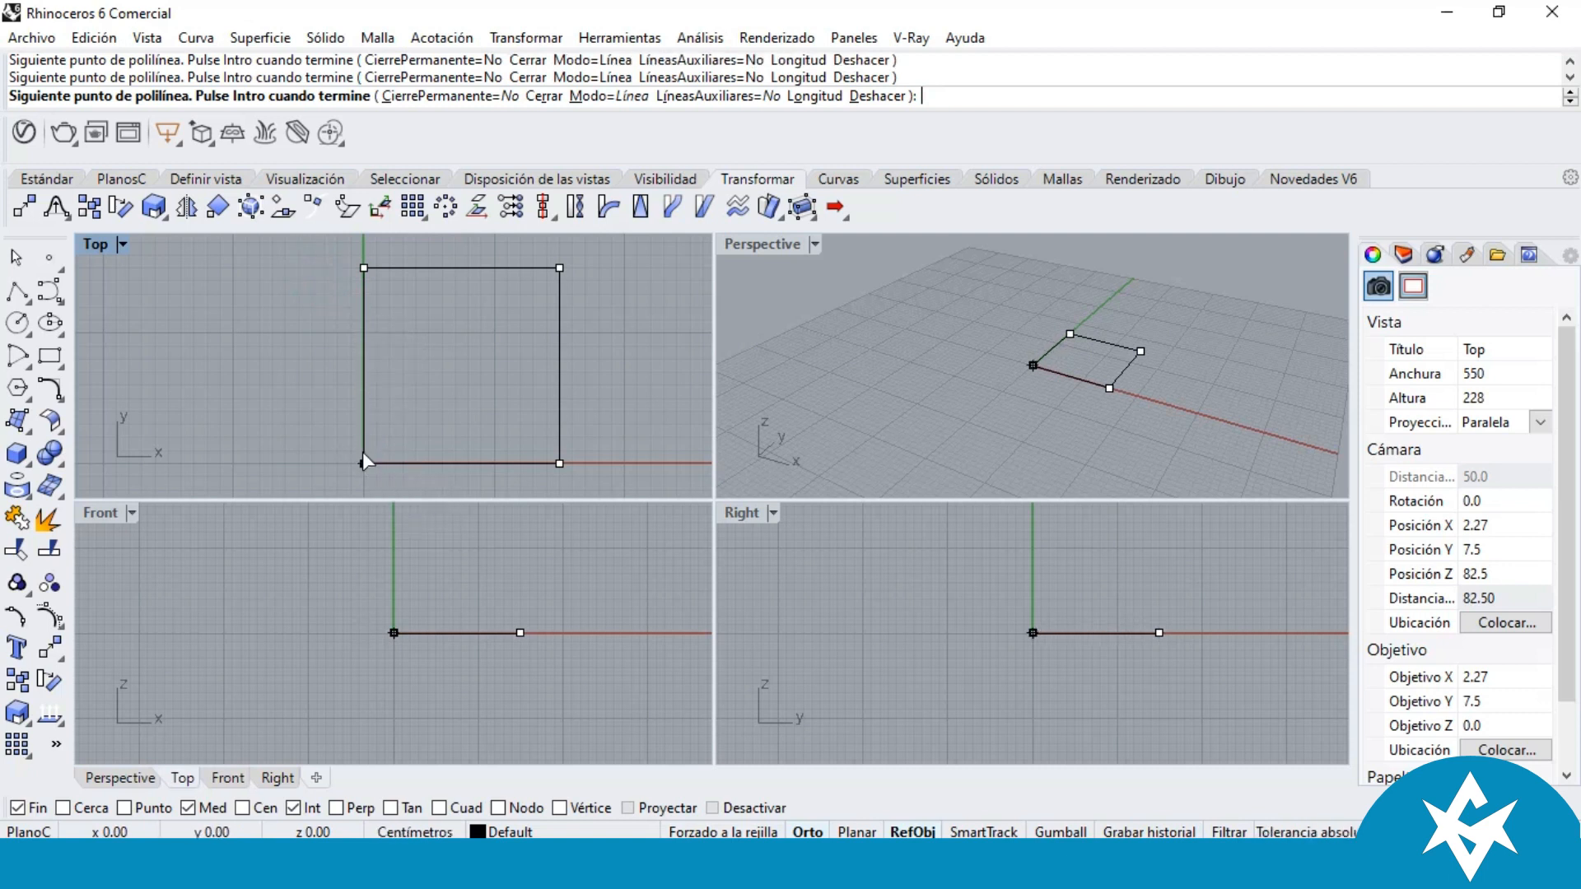
left_click(364, 373)
scroll(364, 373, "down", 6)
scroll(541, 274, "up", 2)
left_click(540, 280)
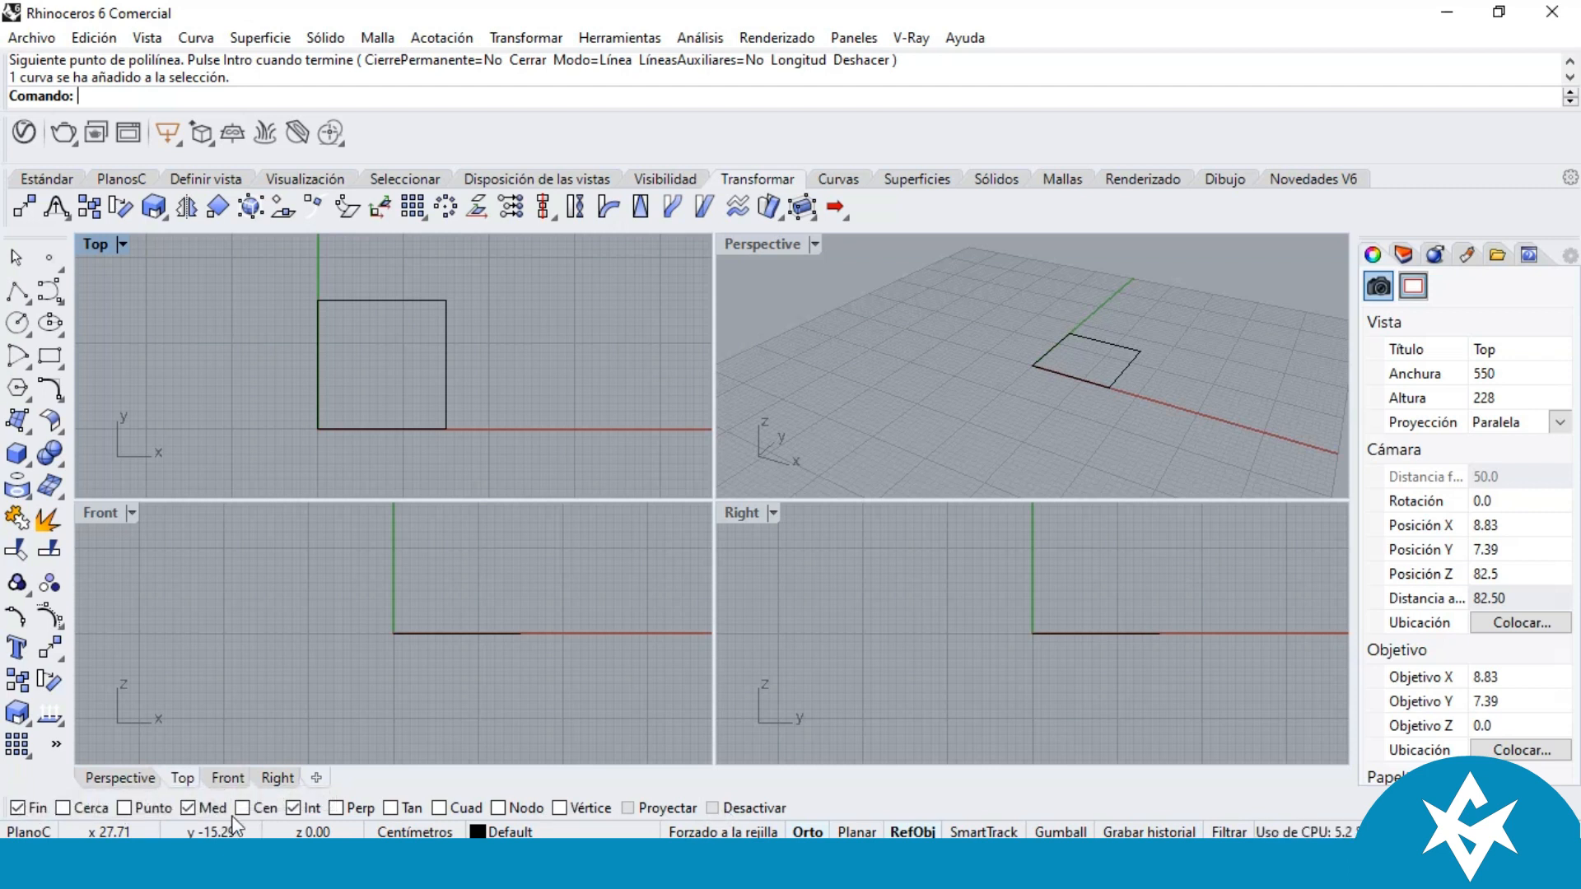
Step: Turn off the intersection and midpoint snaps, then draw a closed triangular polyline through the square's upper-left, upper-right and lower-right corners
left_click(293, 809)
left_click(188, 808)
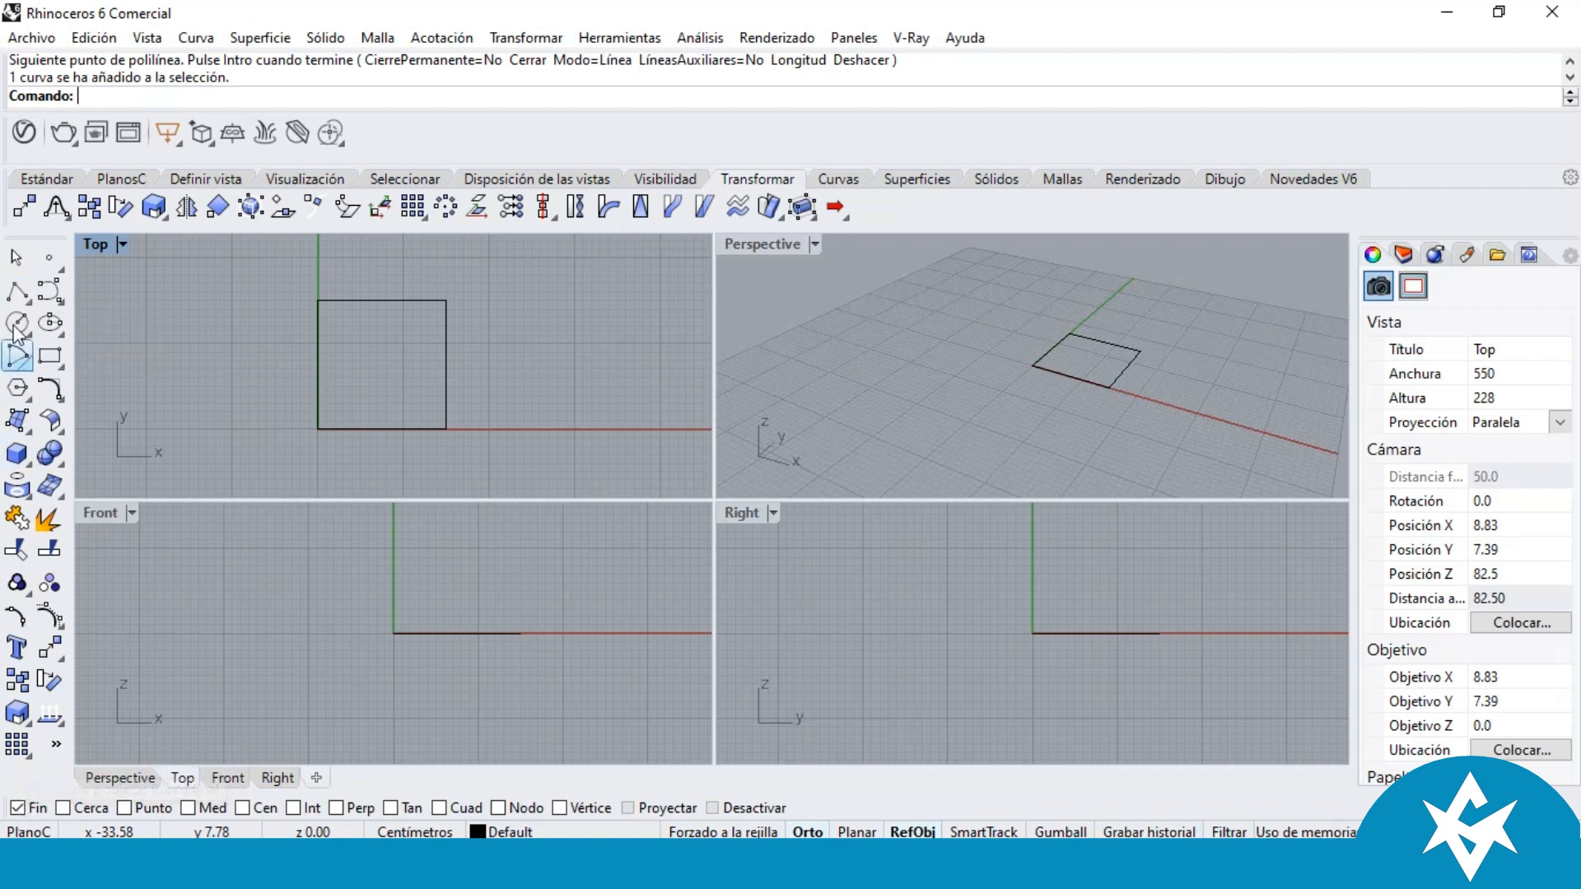
left_click(16, 290)
left_click(319, 300)
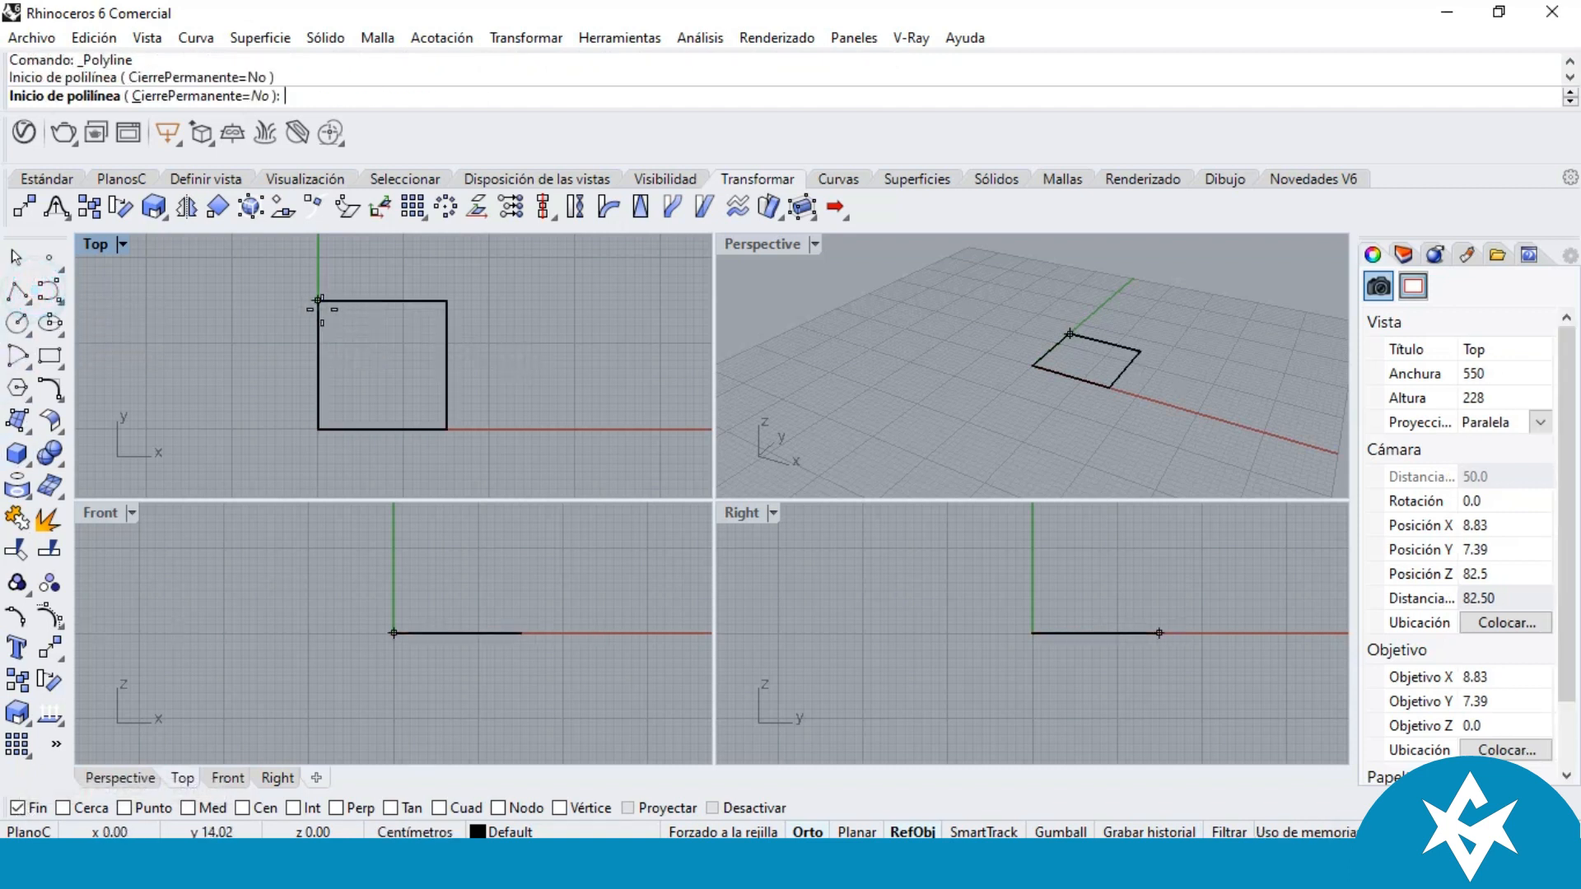
left_click(446, 300)
left_click(446, 429)
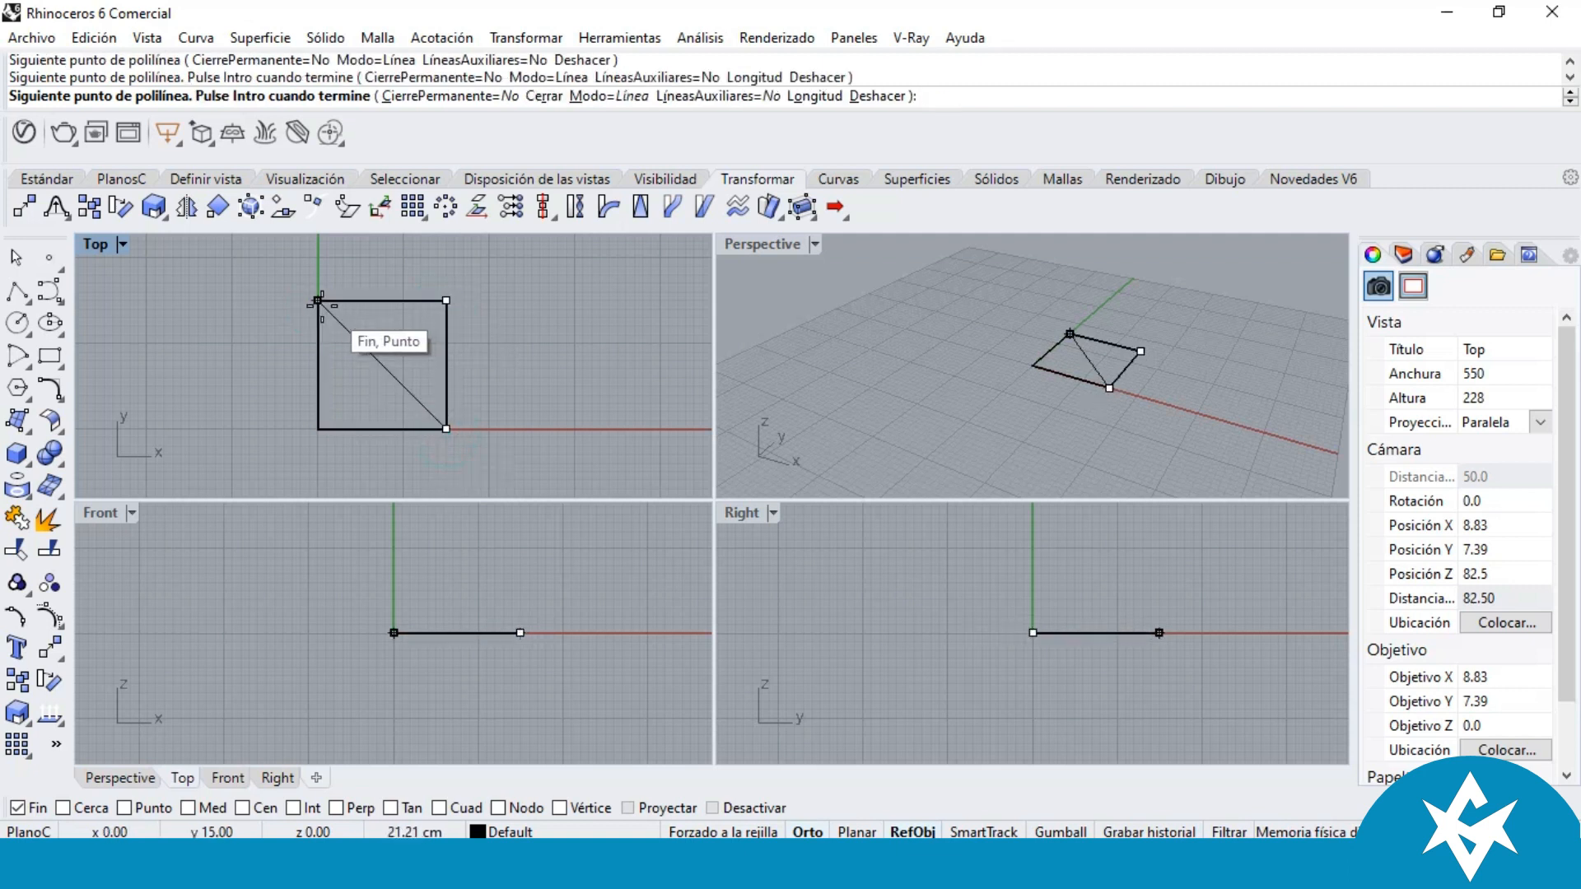
left_click(319, 302)
Step: Draw a second closed triangular polyline from the origin through the square's upper-right and lower-right corners, adding the other diagonal
key("Return")
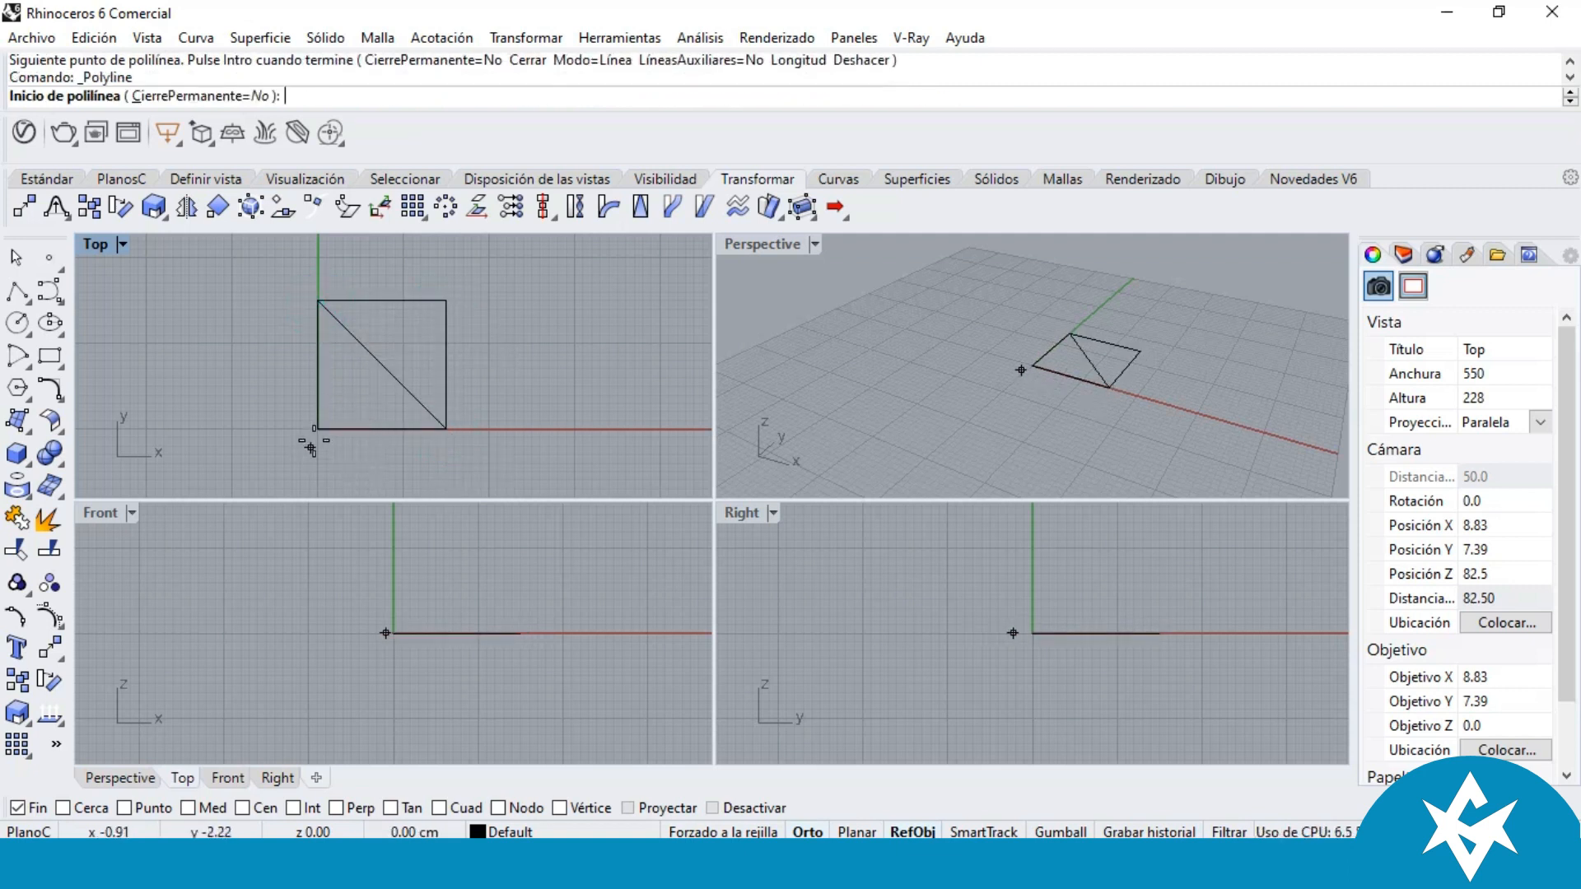
left_click(318, 429)
left_click(447, 301)
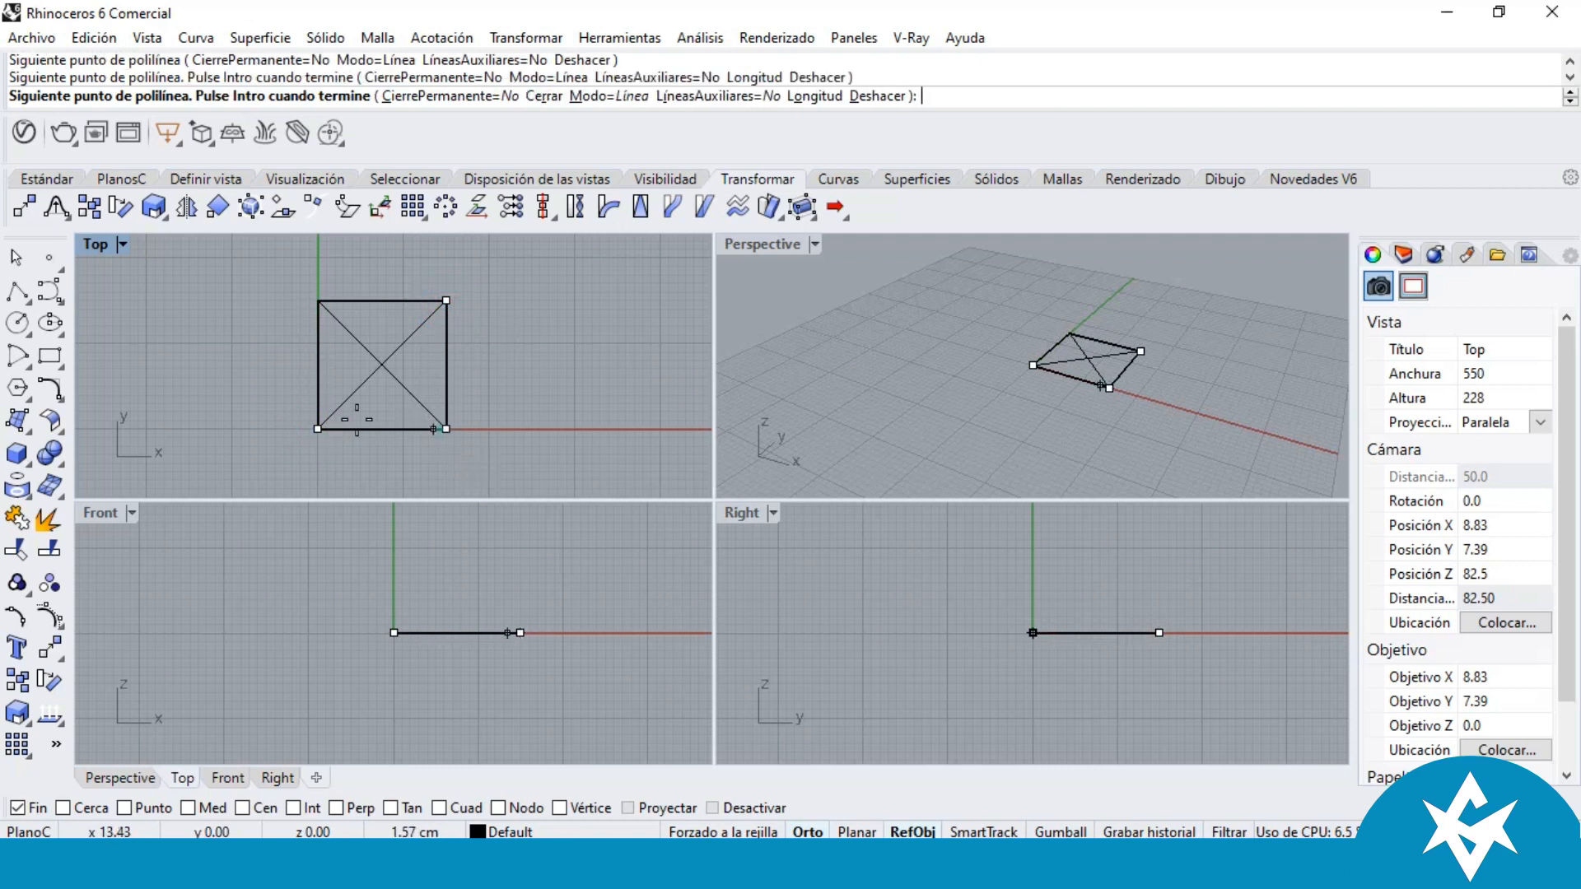
left_click(318, 427)
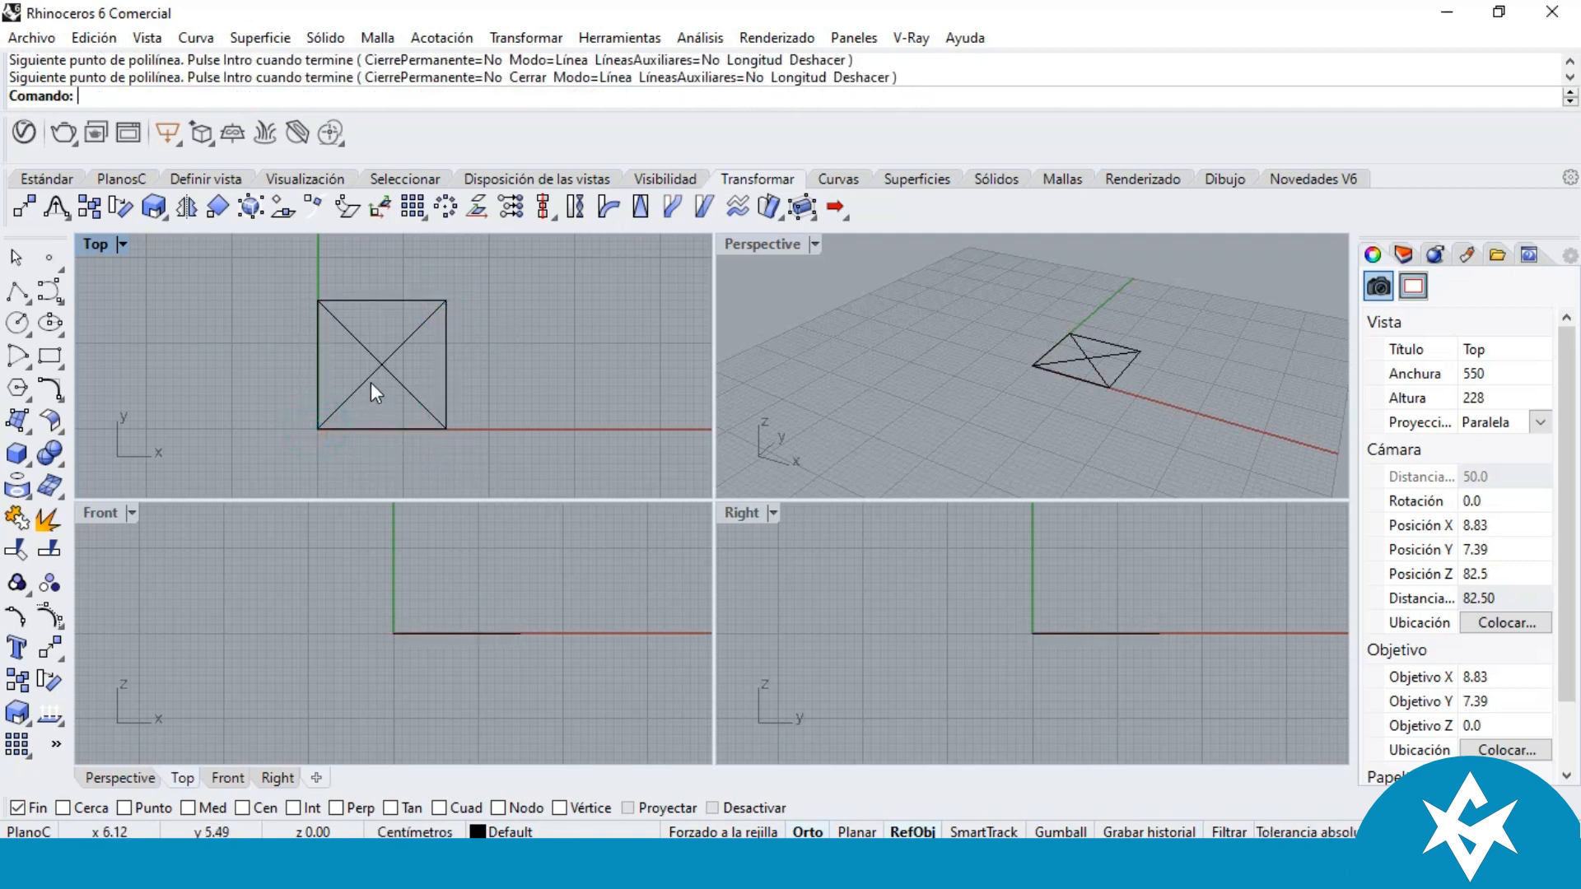
Step: Enable the midpoint snap and draw a closed polyline through the midpoints of the square's right, left, lower and upper sides
left_click(189, 808)
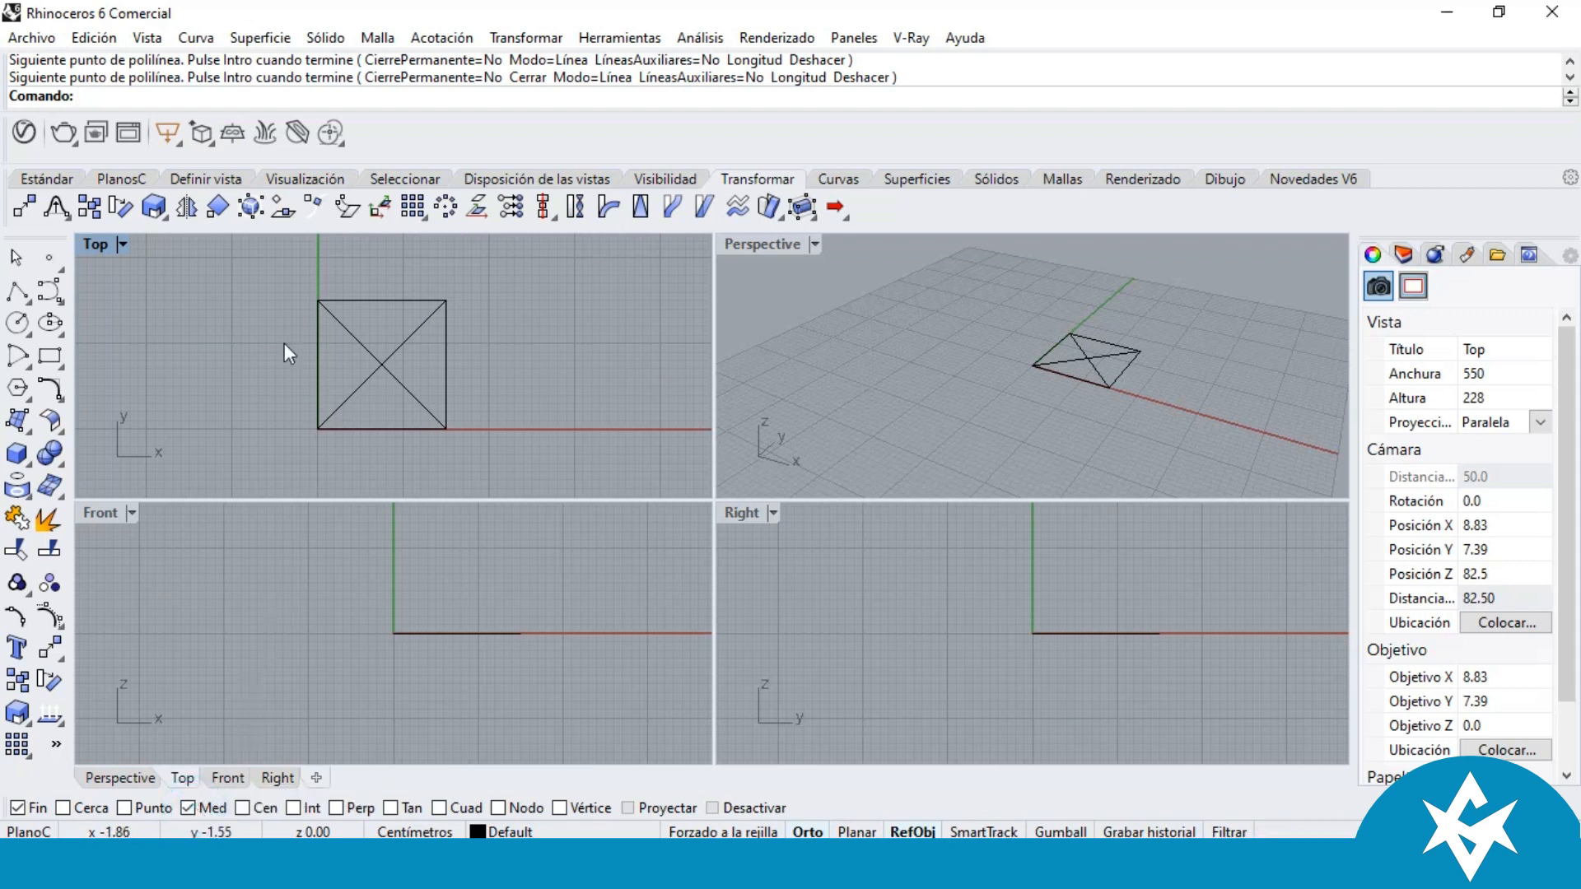
left_click(16, 290)
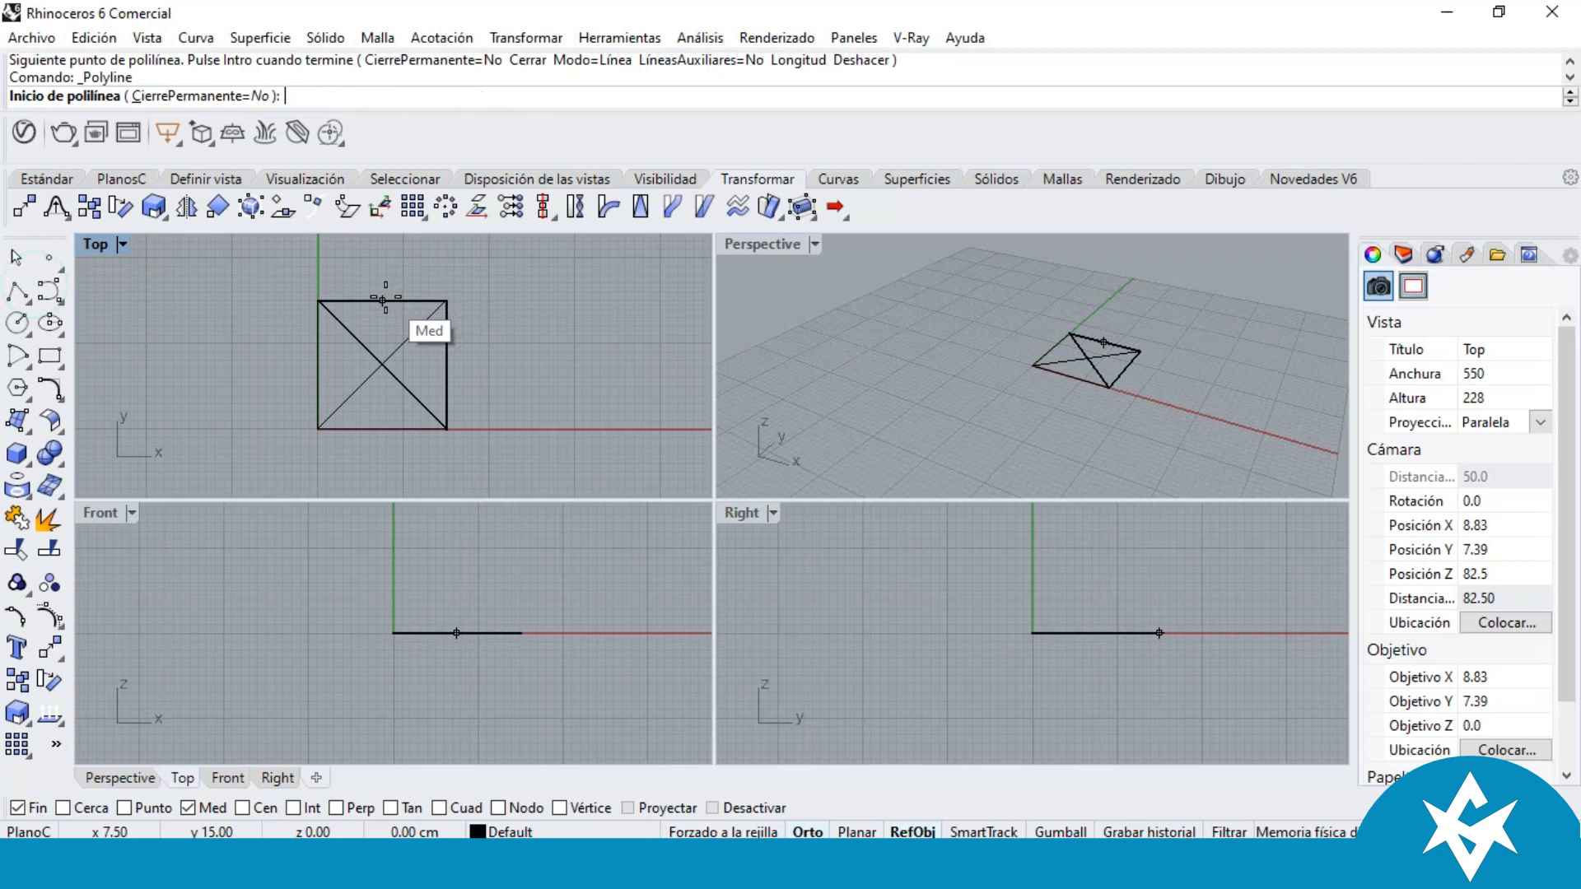
left_click(439, 368)
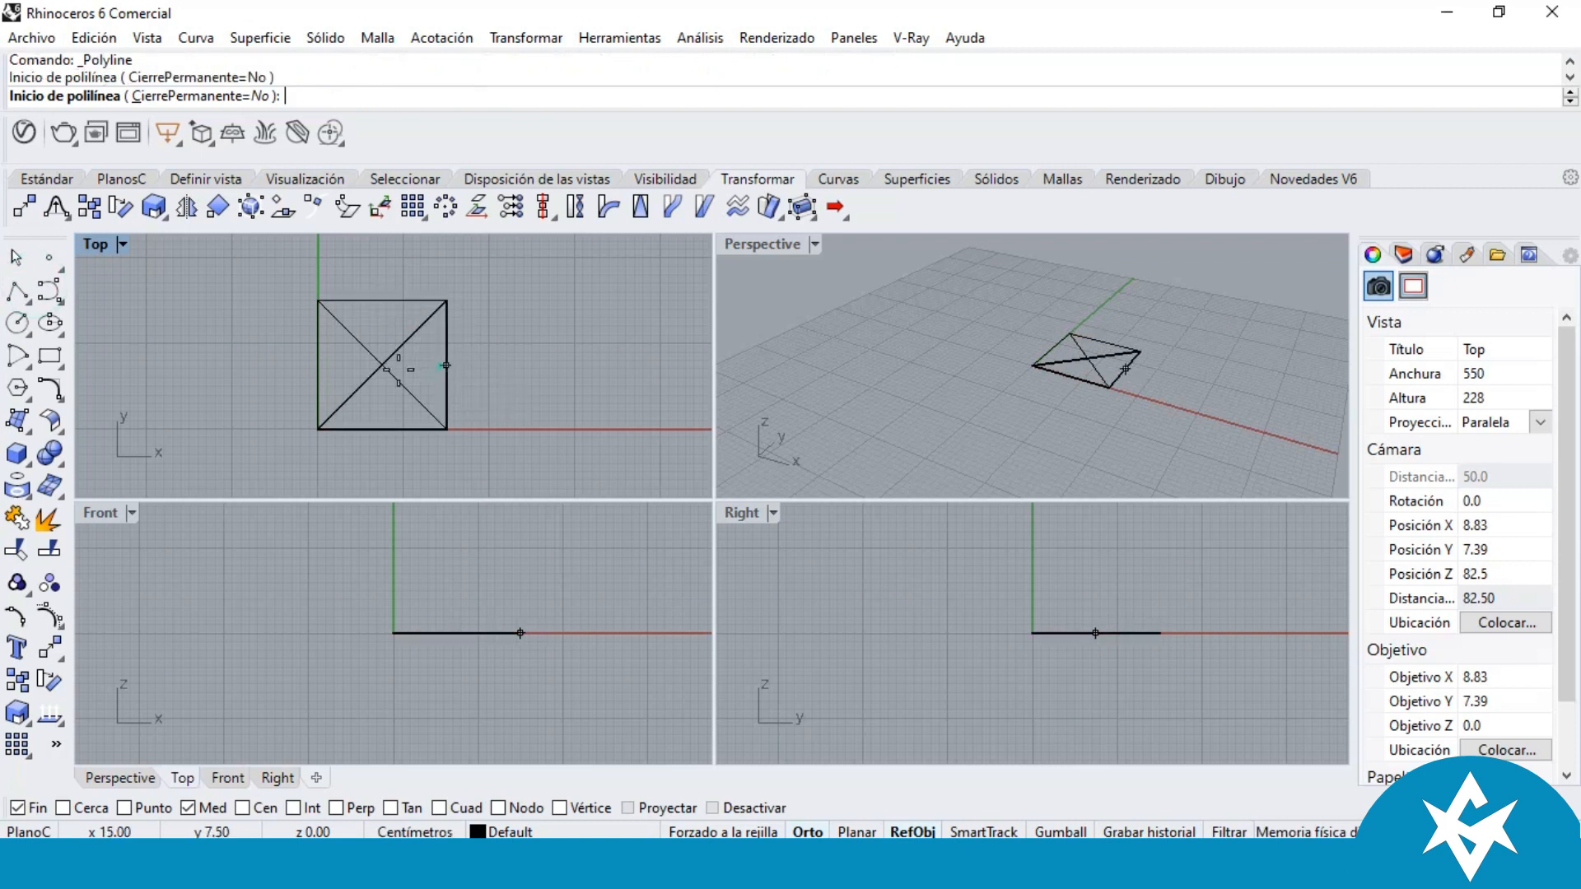
left_click(317, 366)
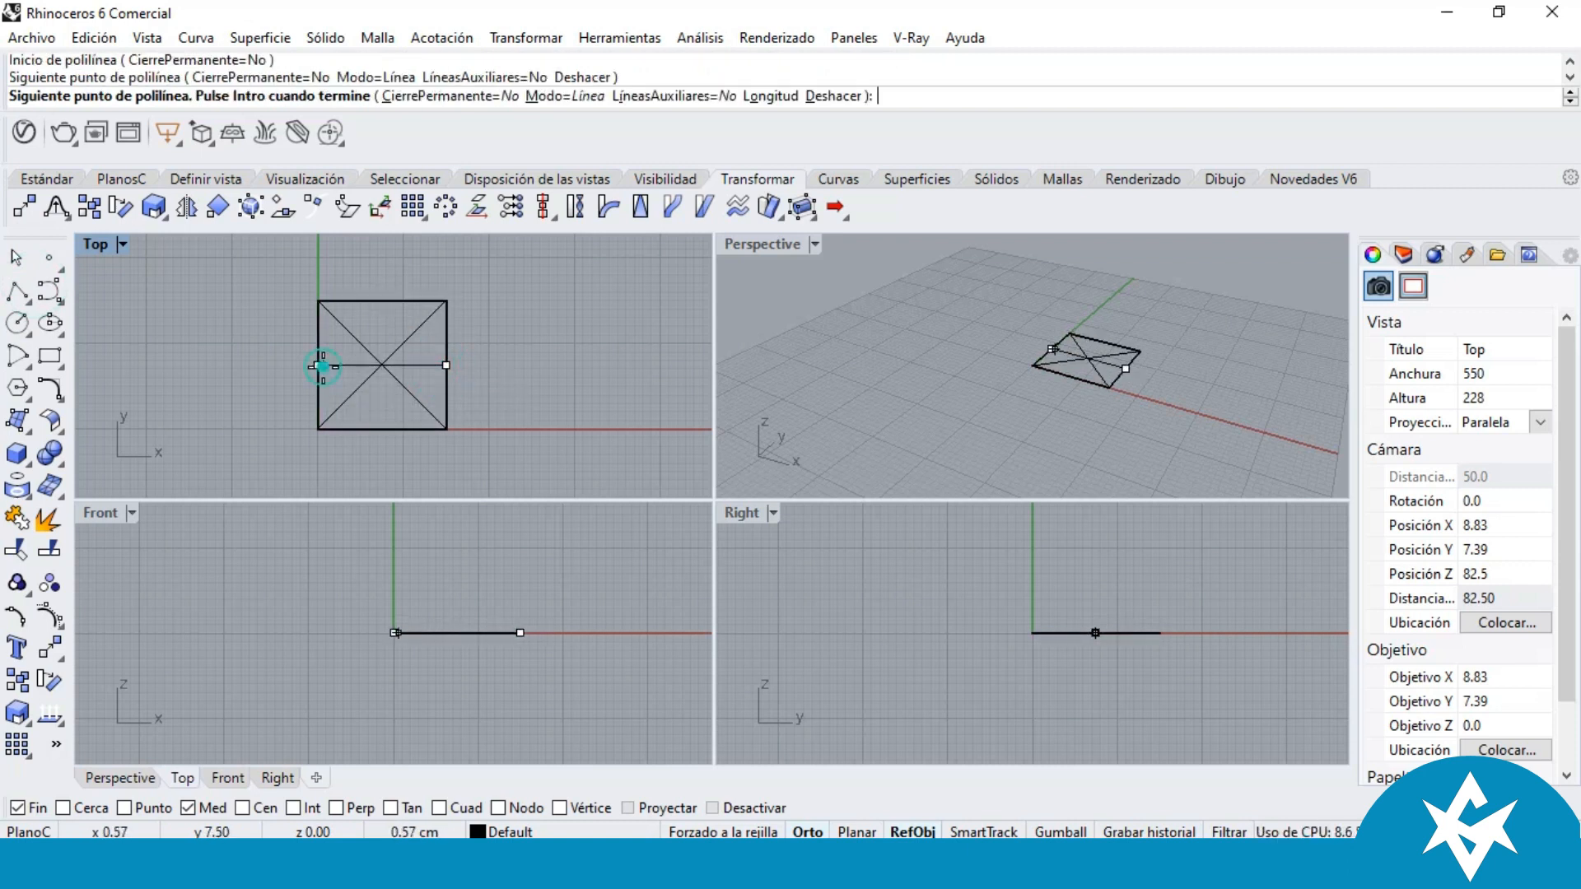
left_click(382, 429)
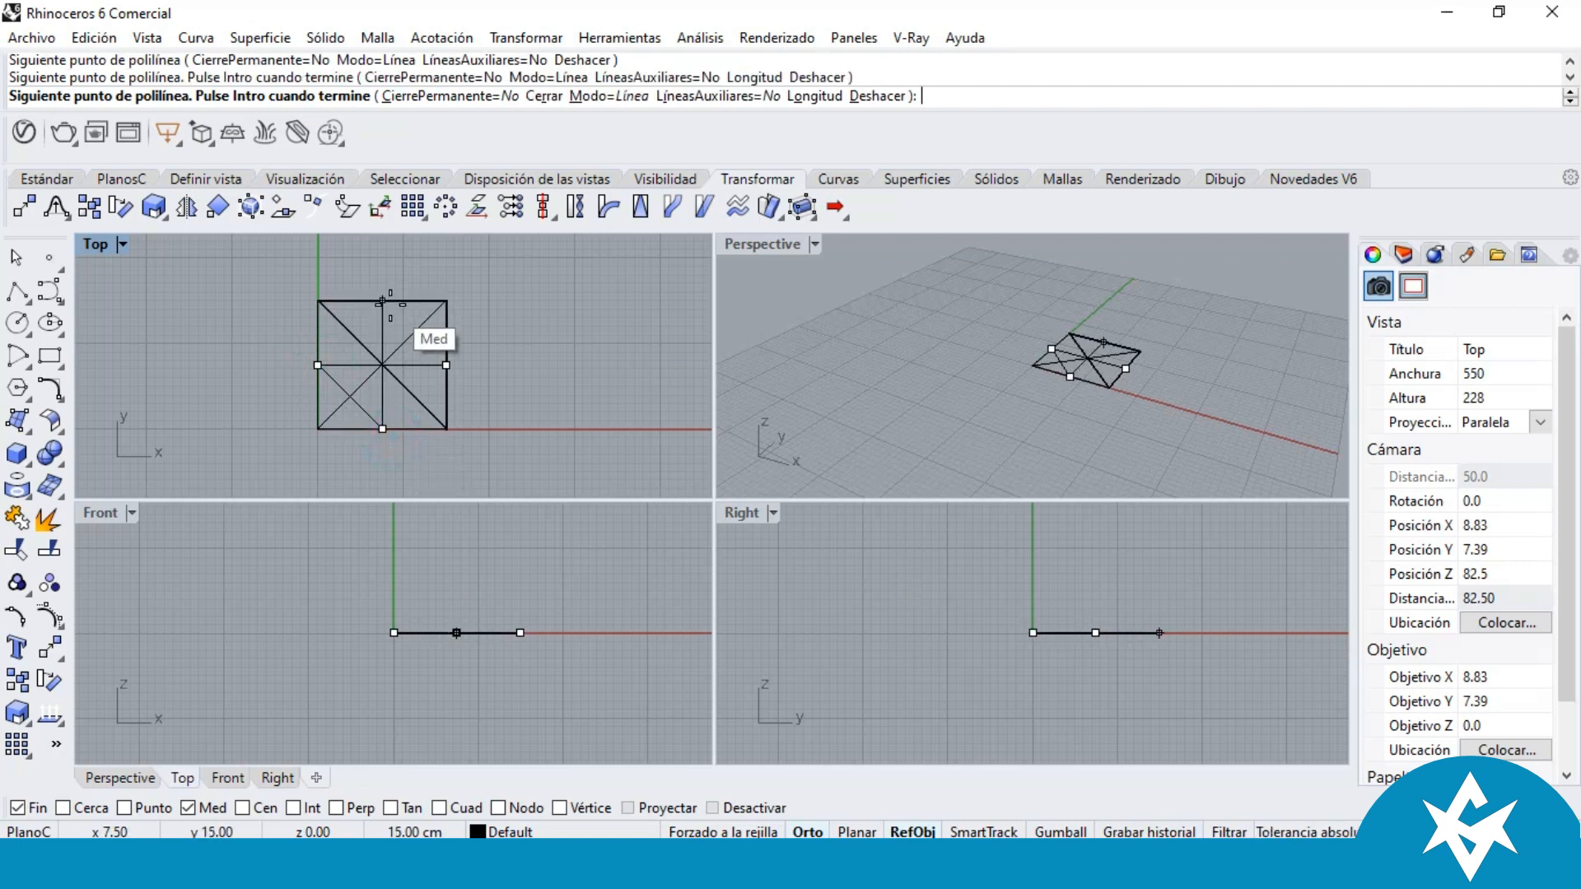
left_click(382, 300)
left_click(445, 366)
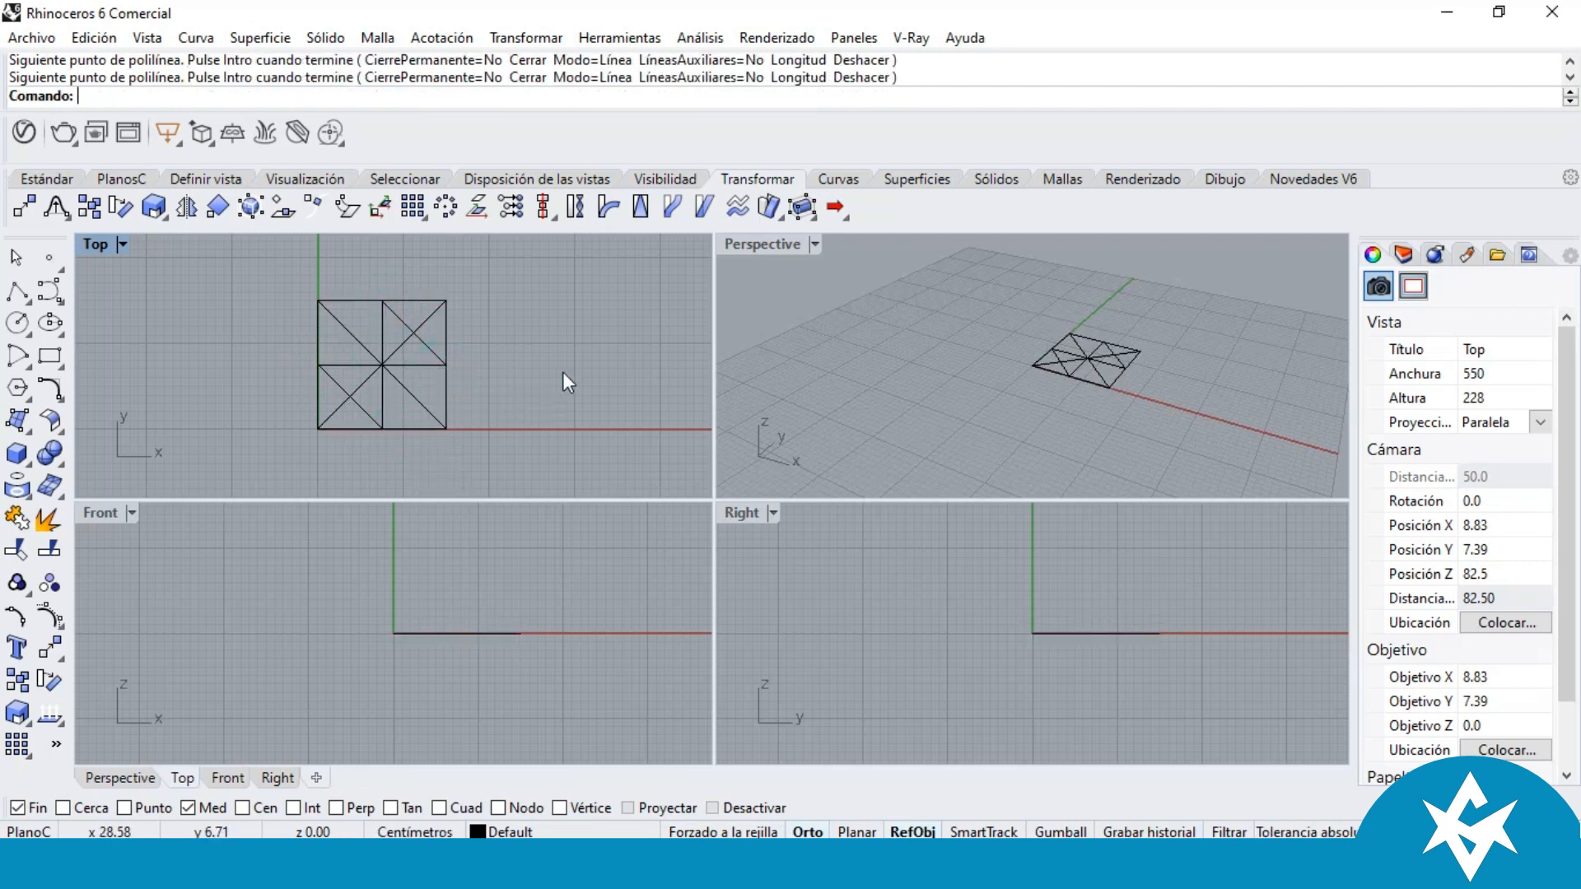
Step: Set the object snaps to end and intersection only, replacing the midpoint snap and the briefly tried centre snap
left_click(189, 808)
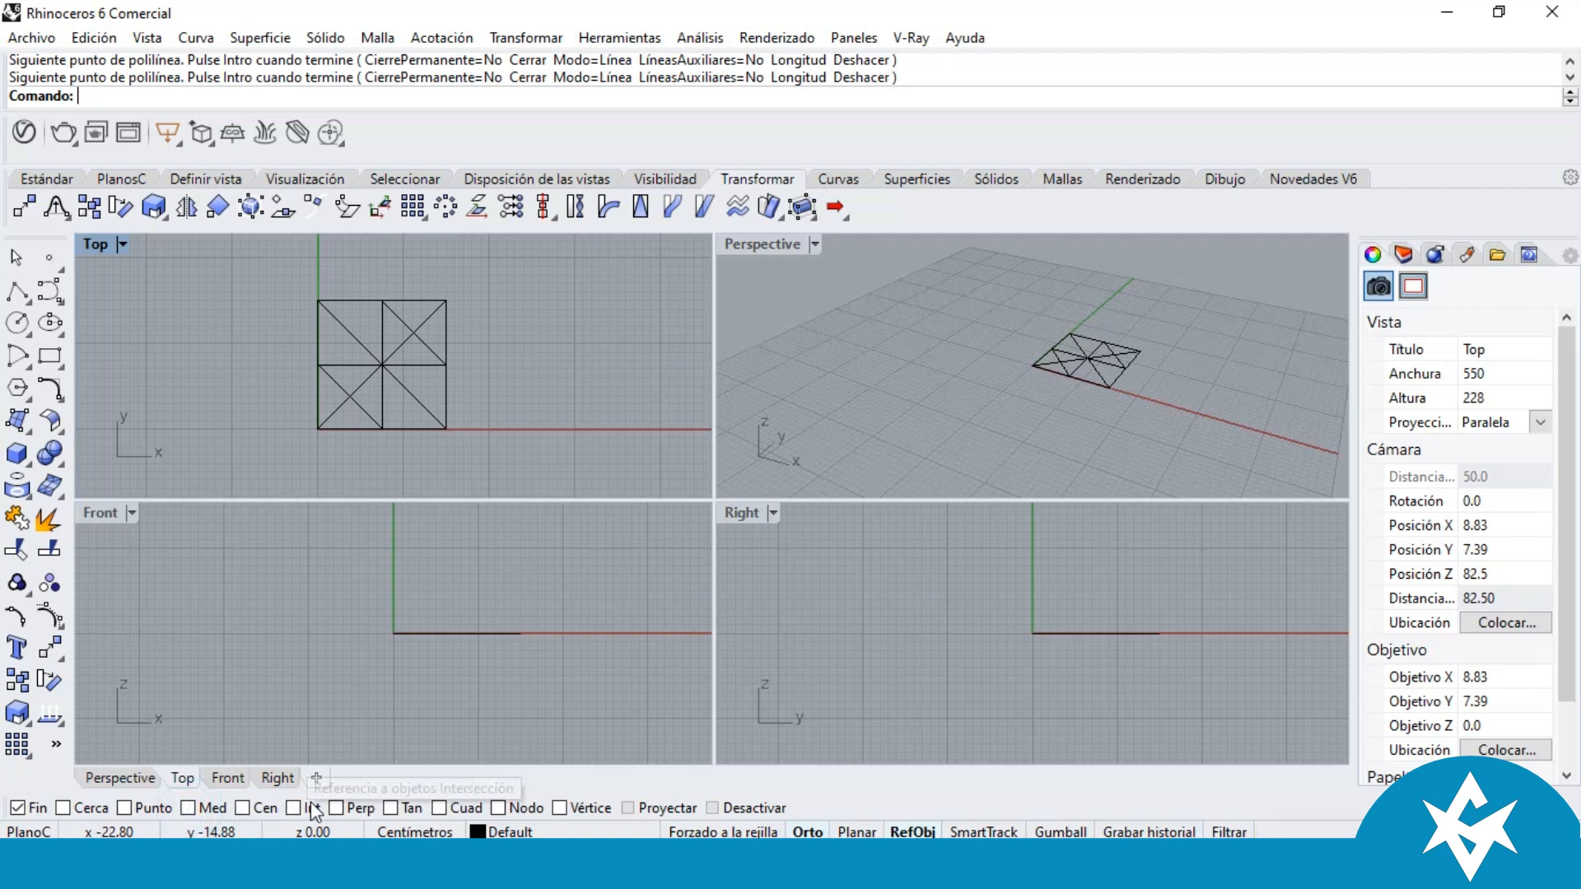
left_click(246, 809)
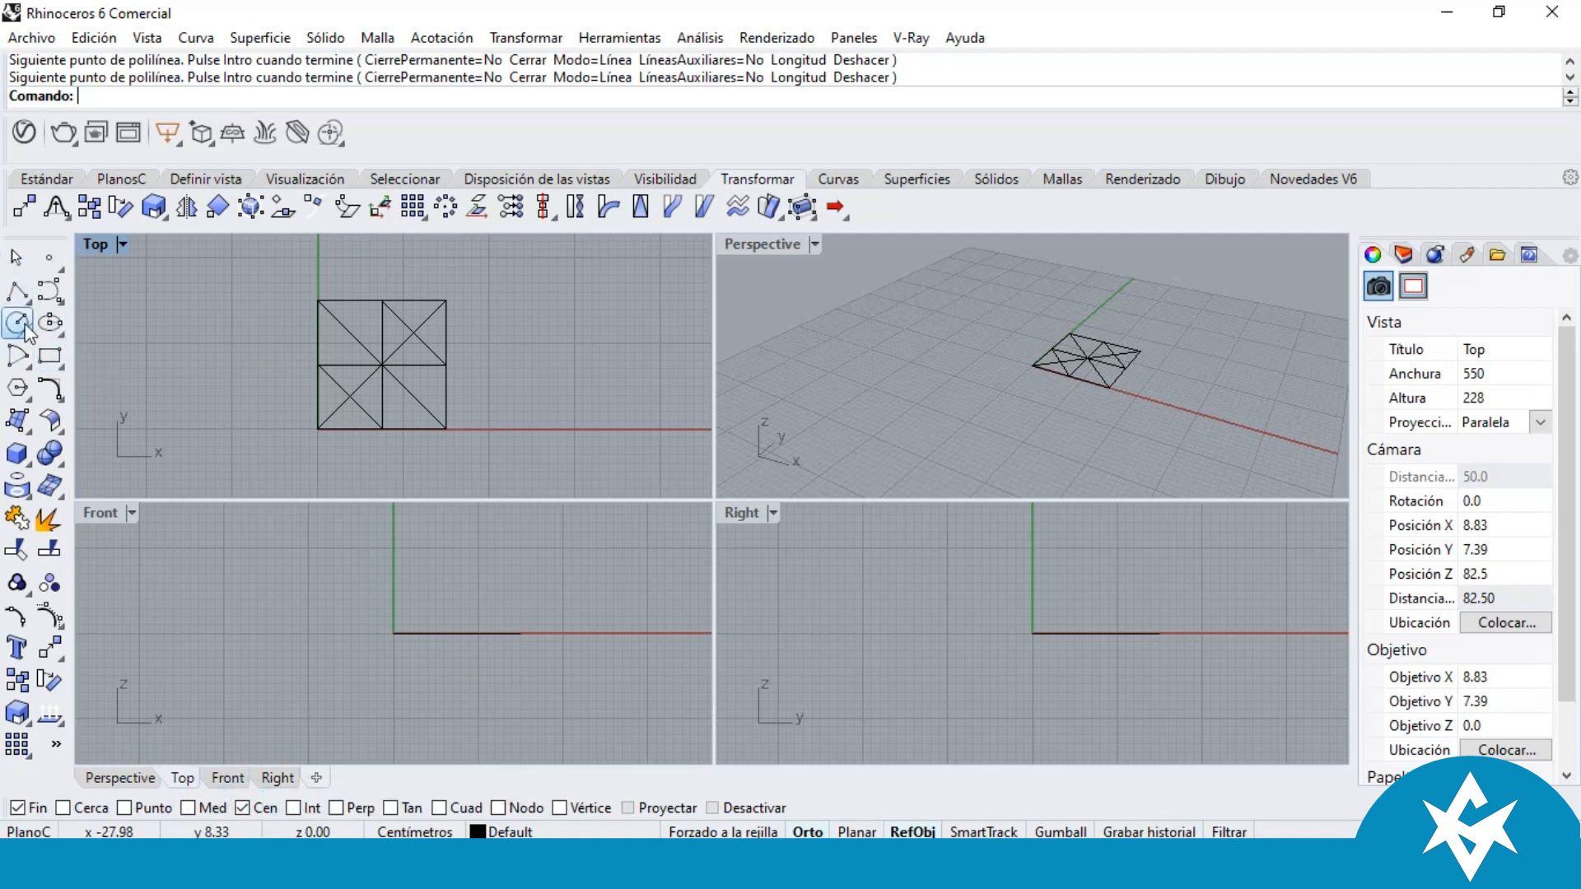
left_click(16, 290)
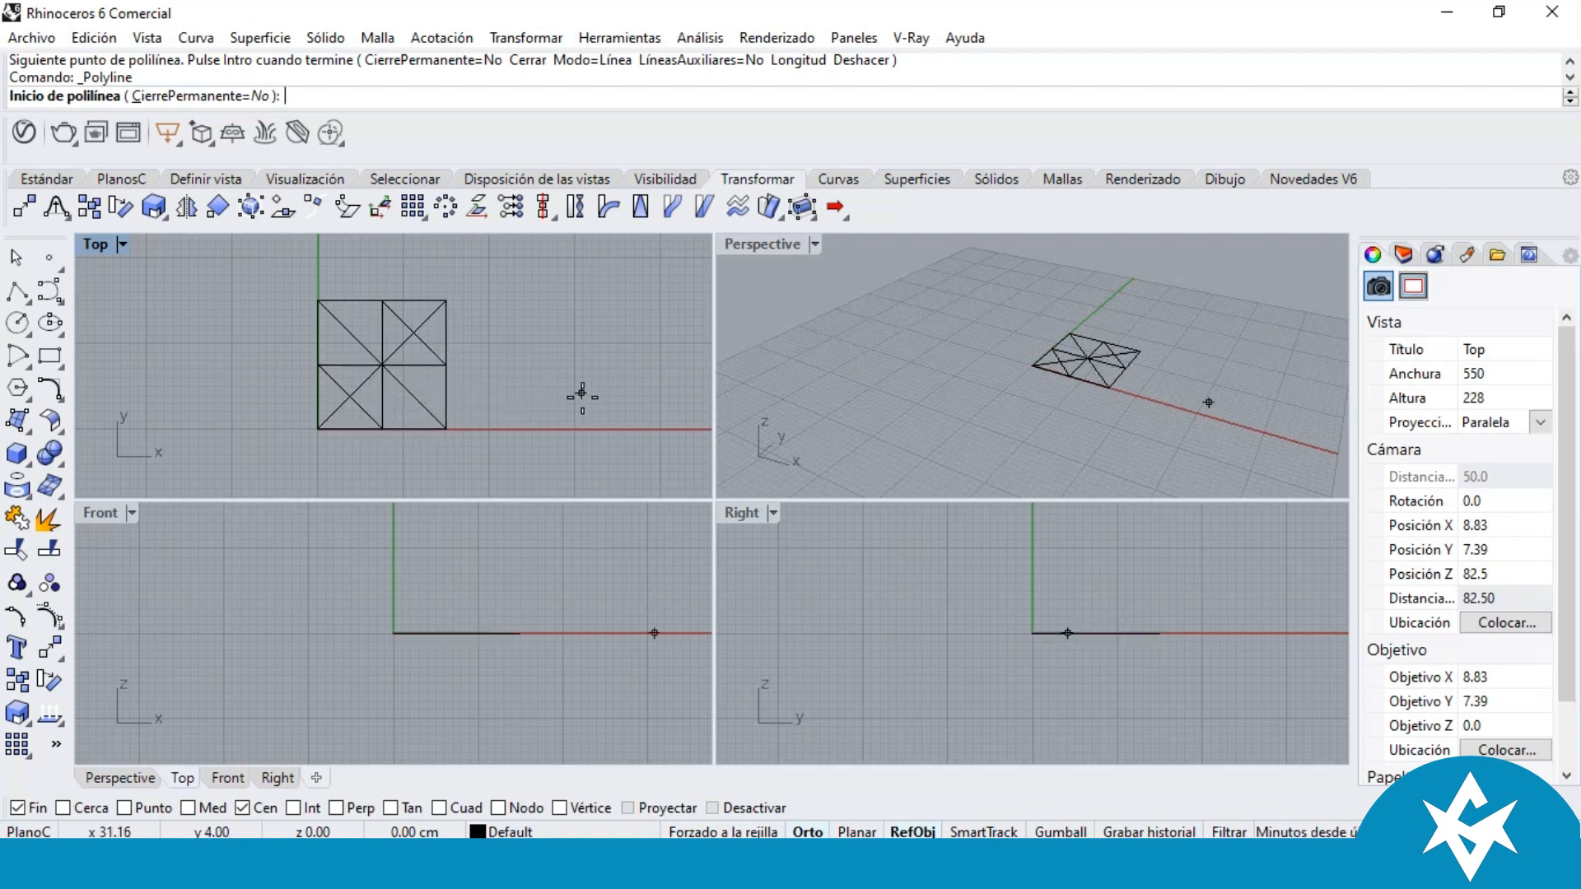
left_click(24, 257)
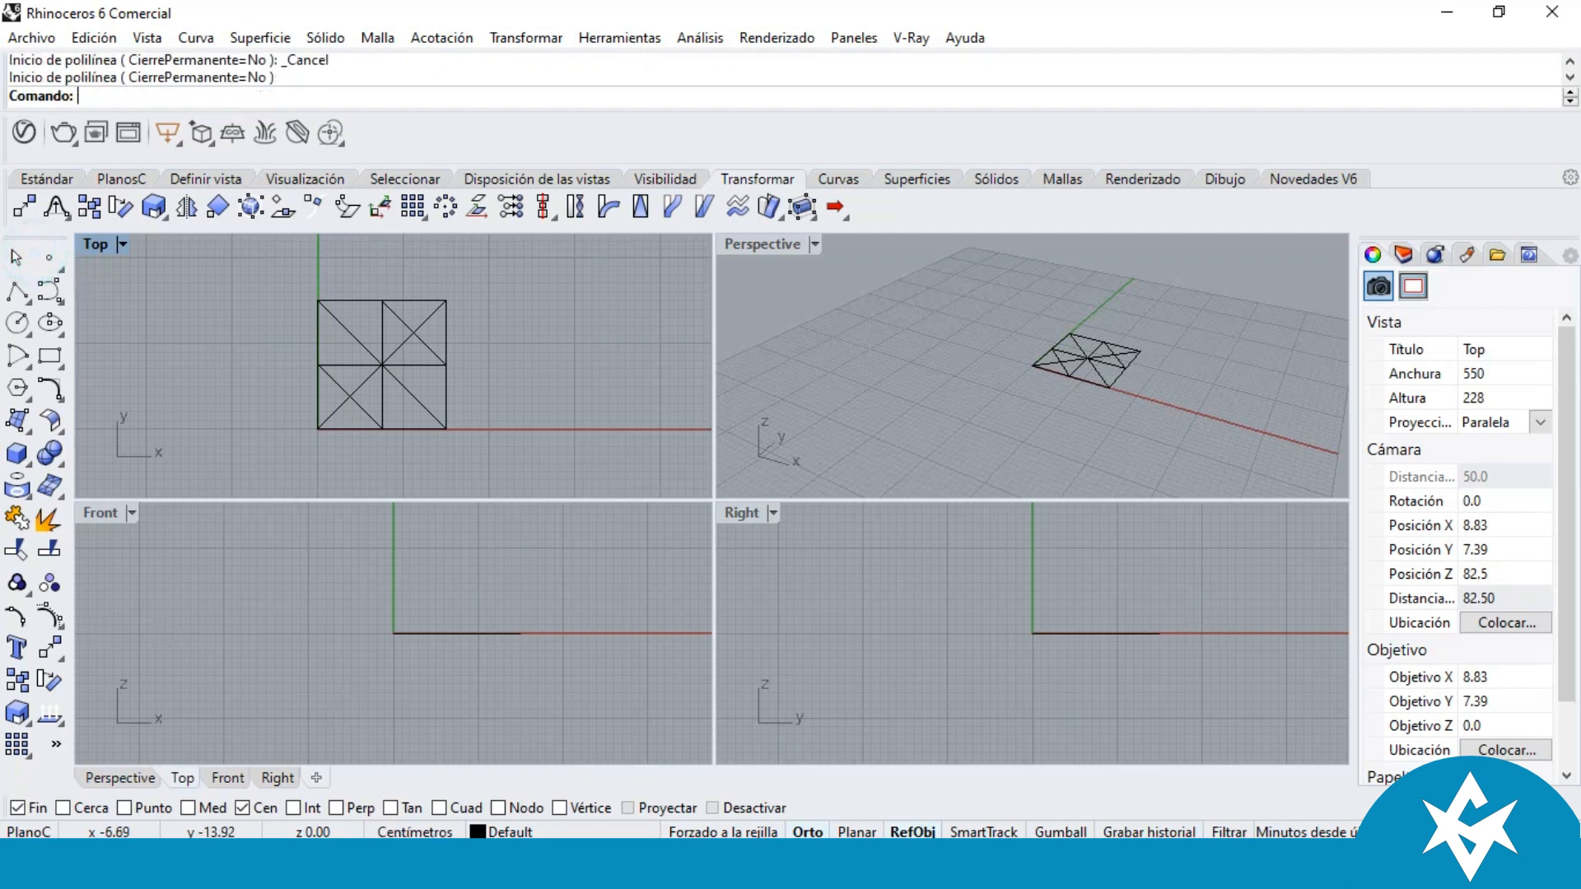
left_click(245, 809)
left_click(289, 810)
Step: Draw a closed, self-crossing polyline beside the square in the Top view, starting at about X 19.5, Y 4.2 cm
left_click(18, 293)
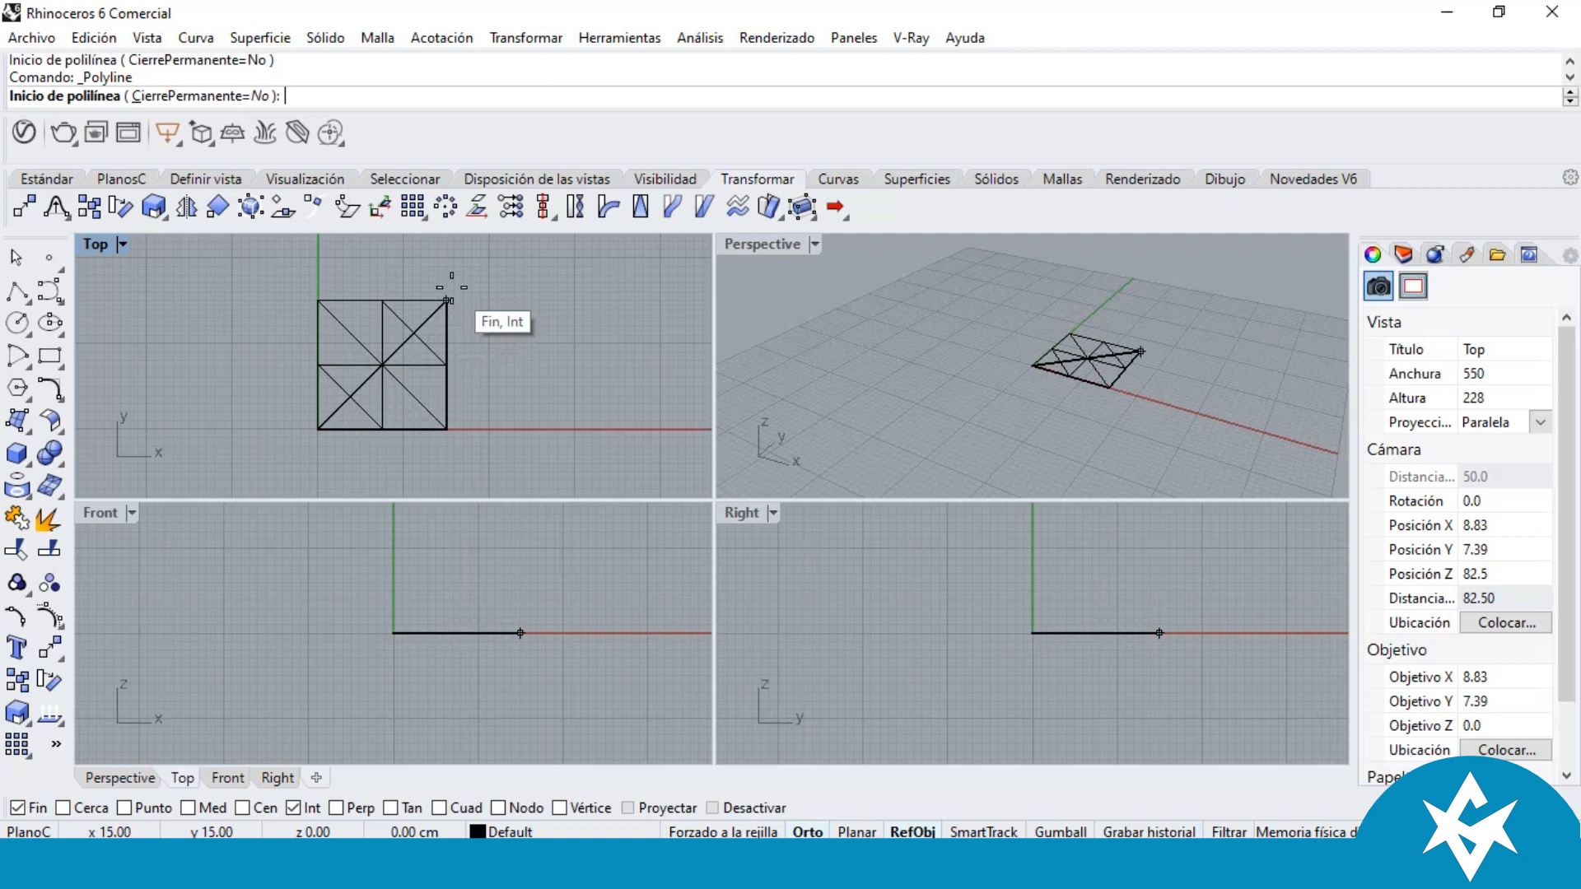
scroll(419, 404, "down", 1)
scroll(445, 405, "up", 1)
left_click(415, 413)
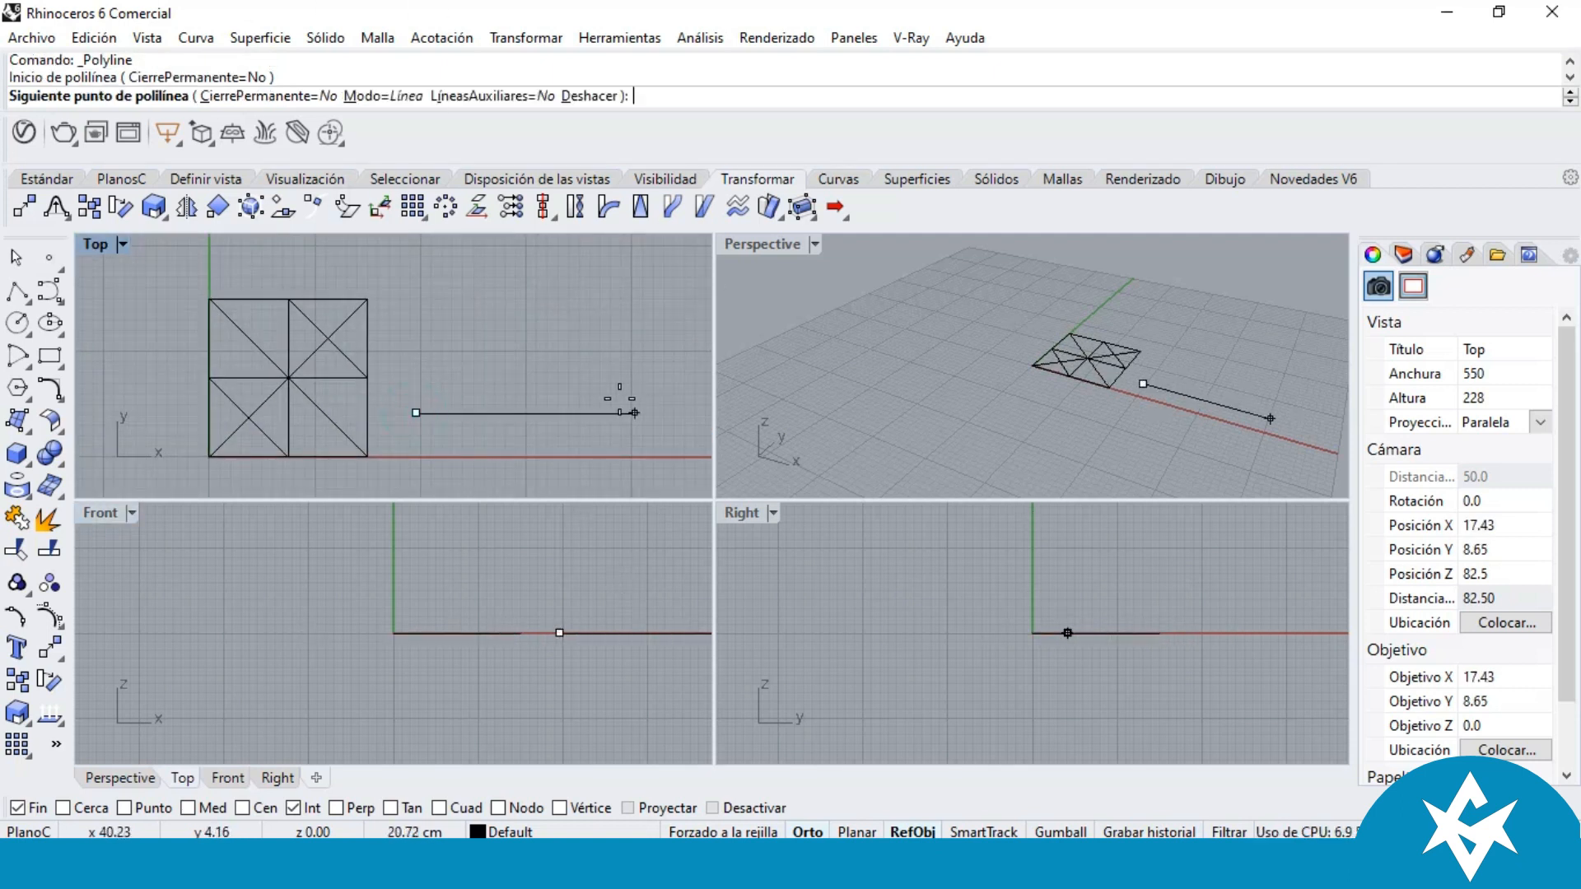
left_click(566, 413)
left_click(567, 282)
left_click(492, 282)
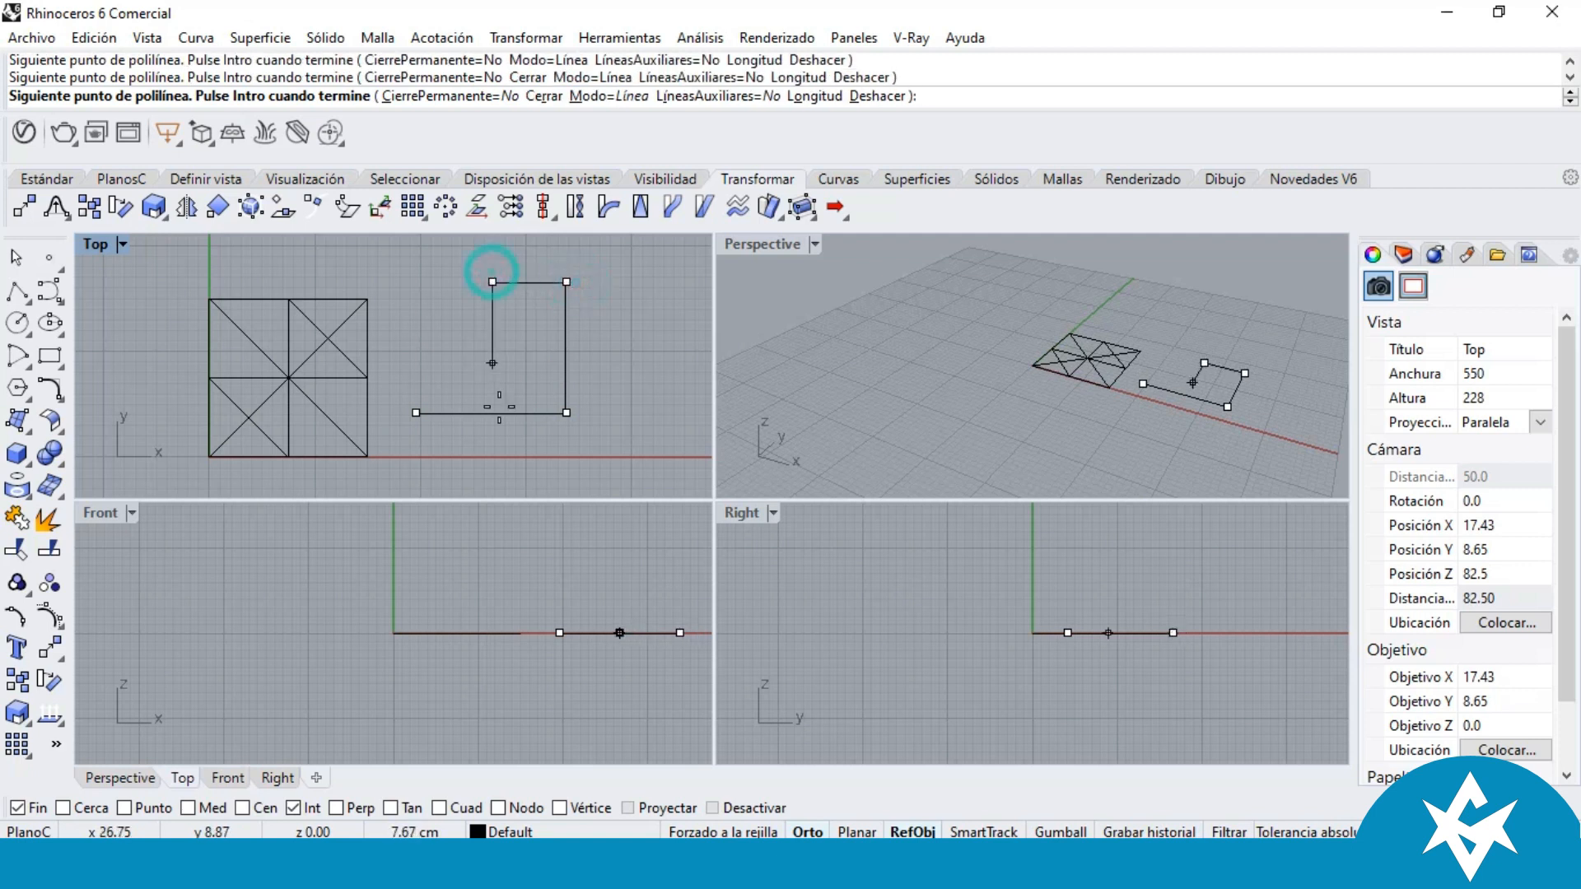
left_click(492, 465)
left_click(462, 465)
left_click(462, 316)
left_click(530, 316)
left_click(530, 434)
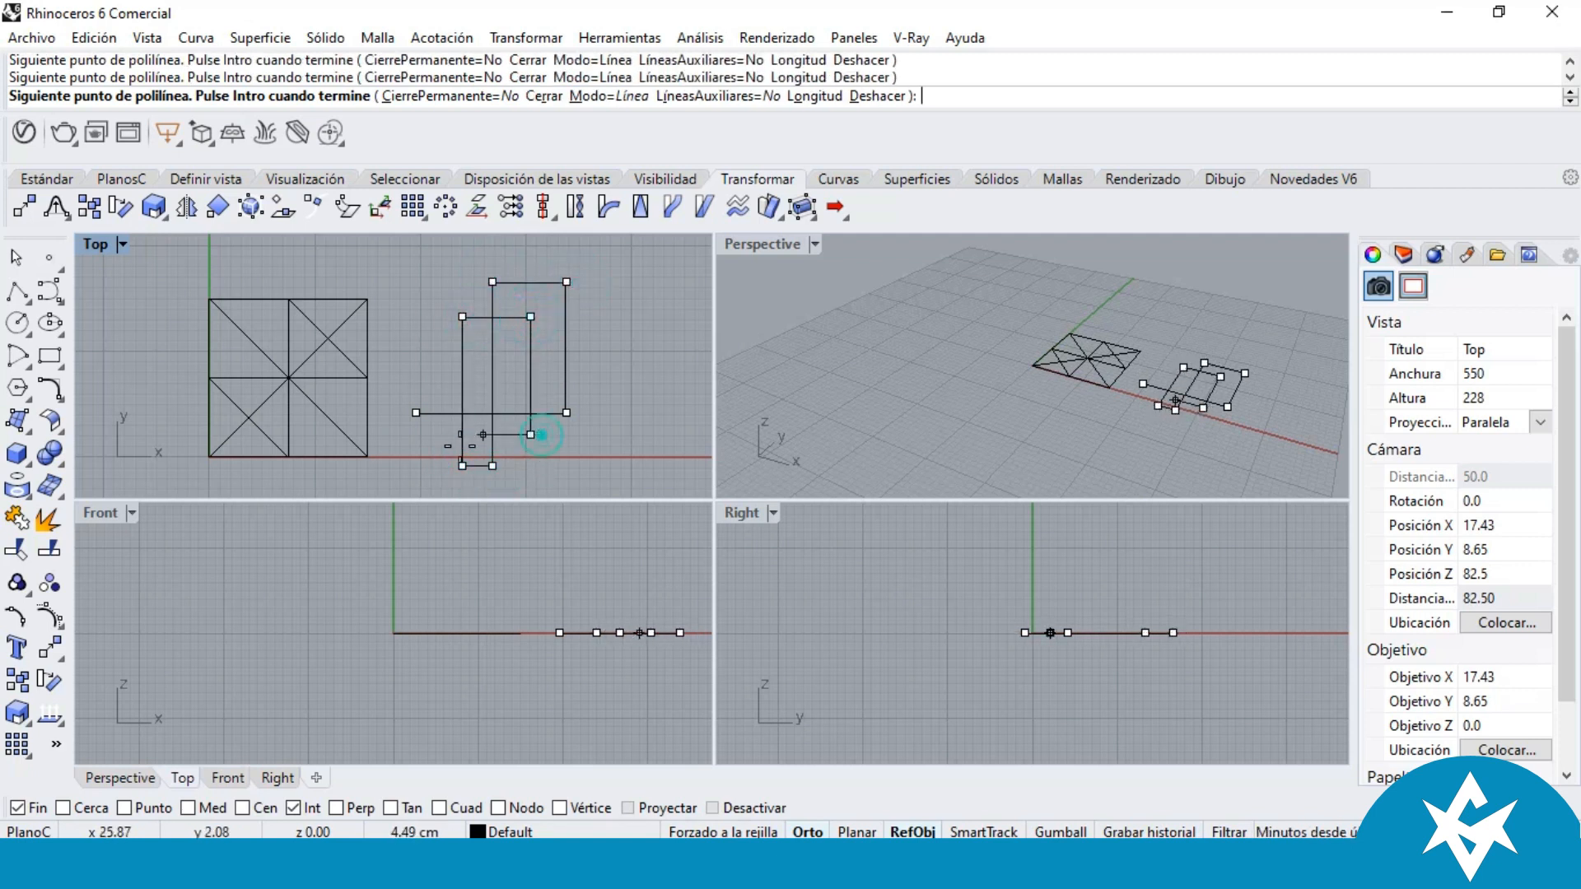
scroll(413, 434, "up", 3)
left_click(406, 434)
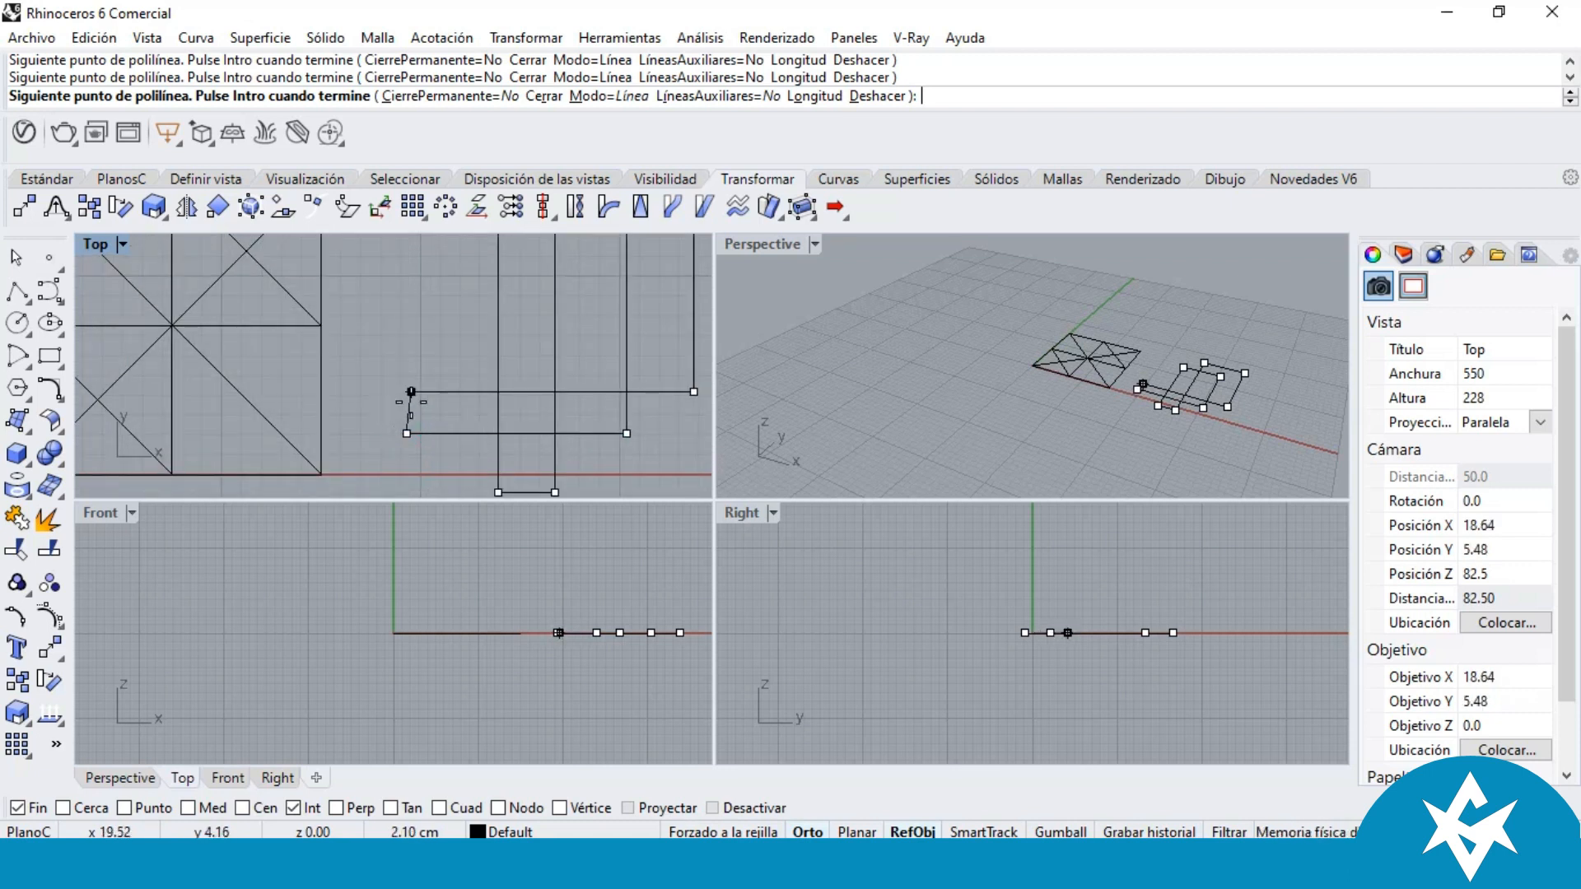
left_click(411, 392)
key("Return")
scroll(496, 399, "down", 3)
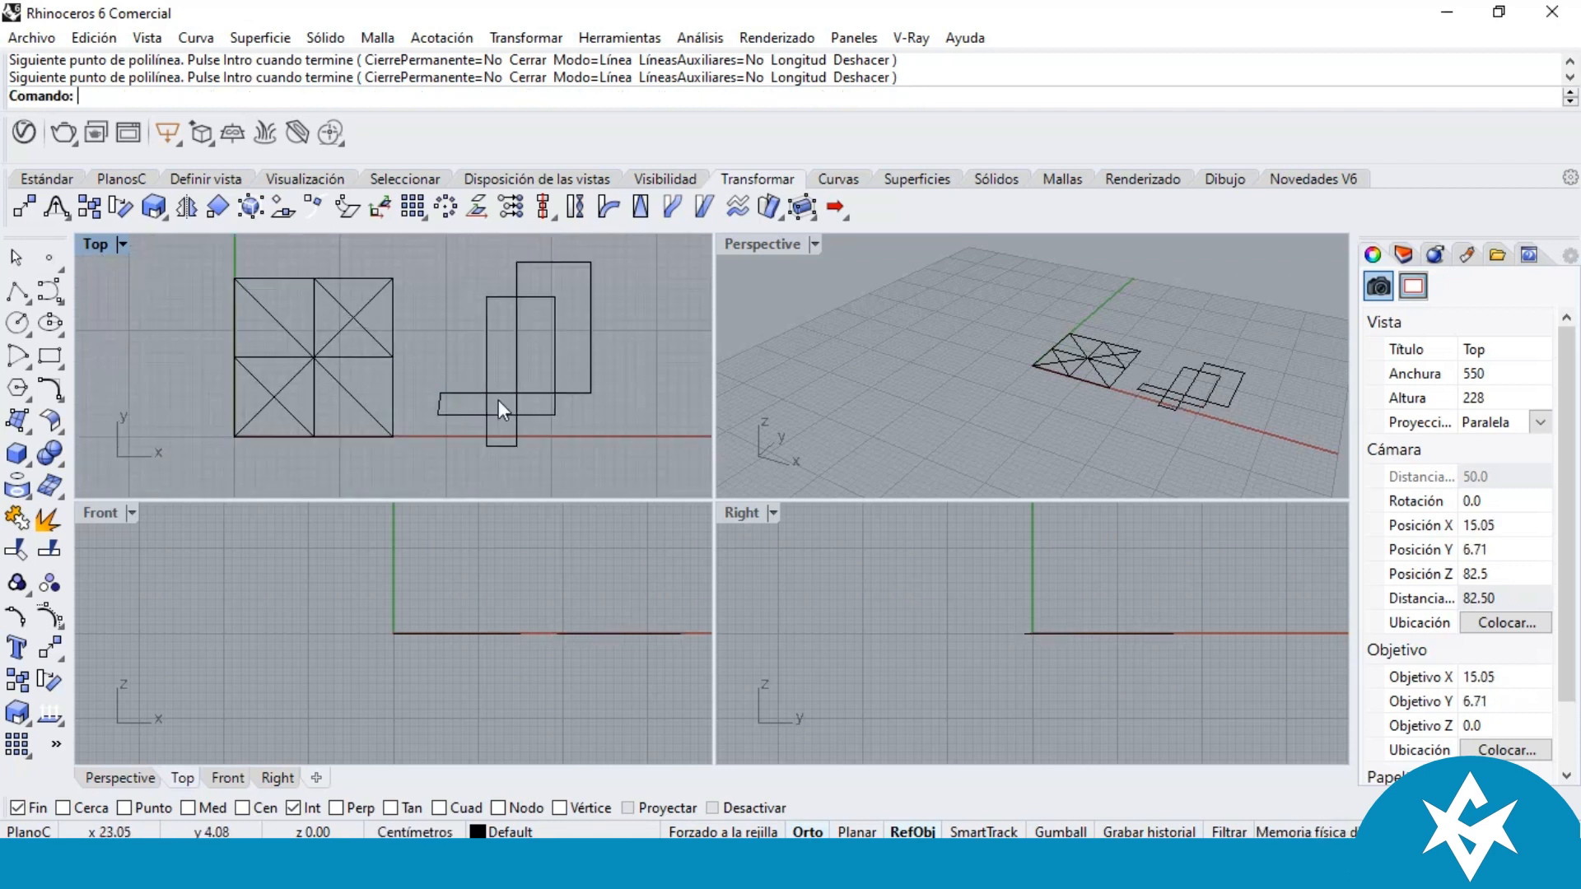
Step: Toggle Ortho mode several times, leaving it on, and disable and re-enable all object snaps
left_click(806, 833)
left_click(807, 833)
left_click(807, 833)
key("F8")
key("F8")
key("F8")
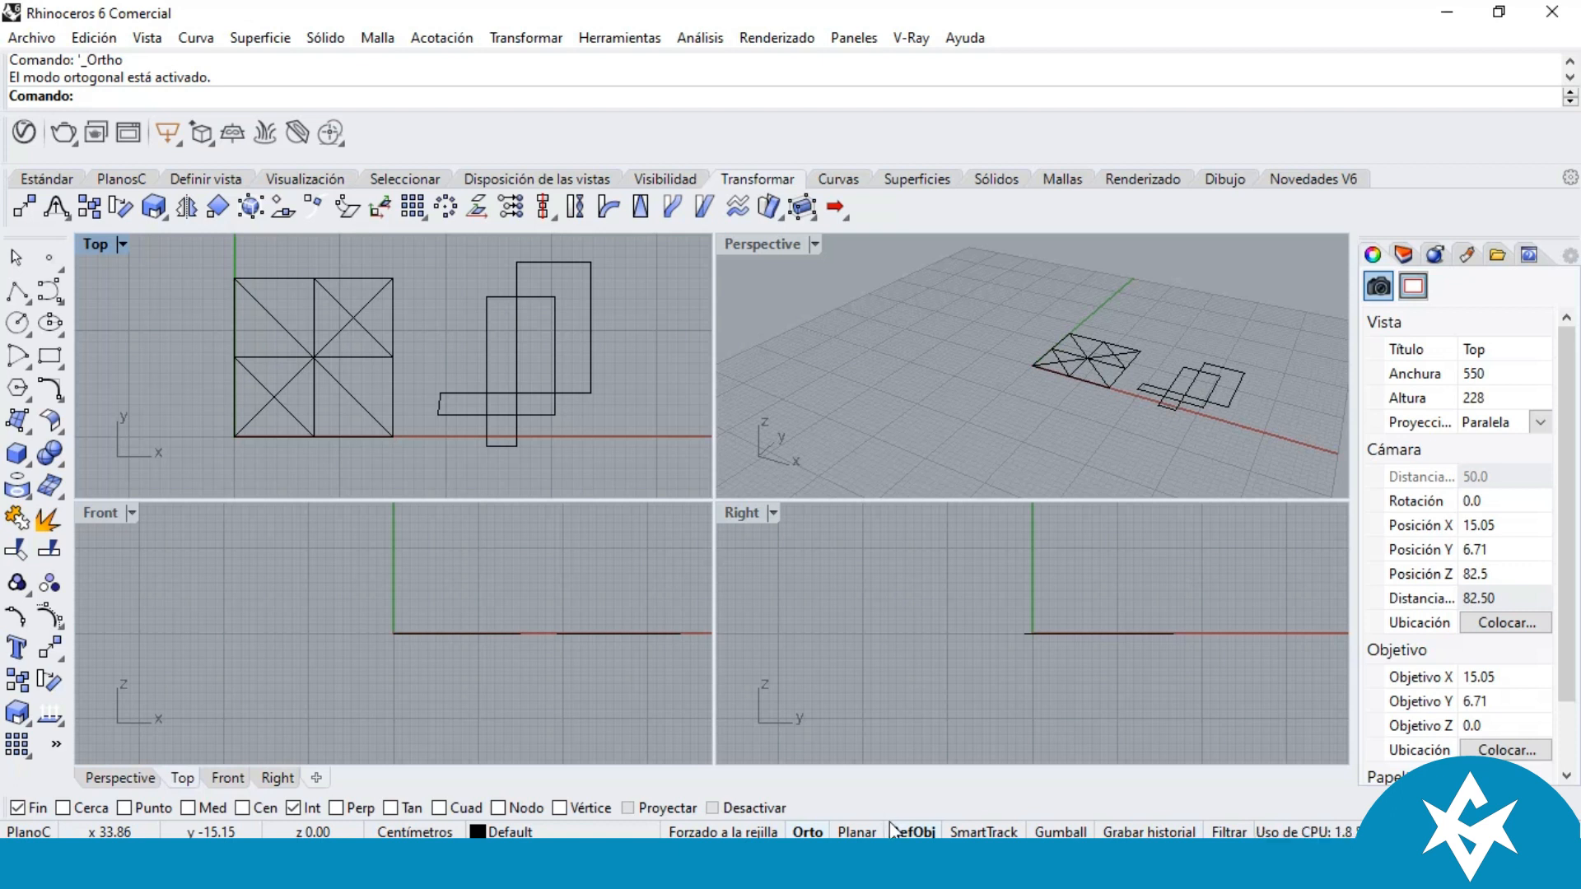
left_click(709, 809)
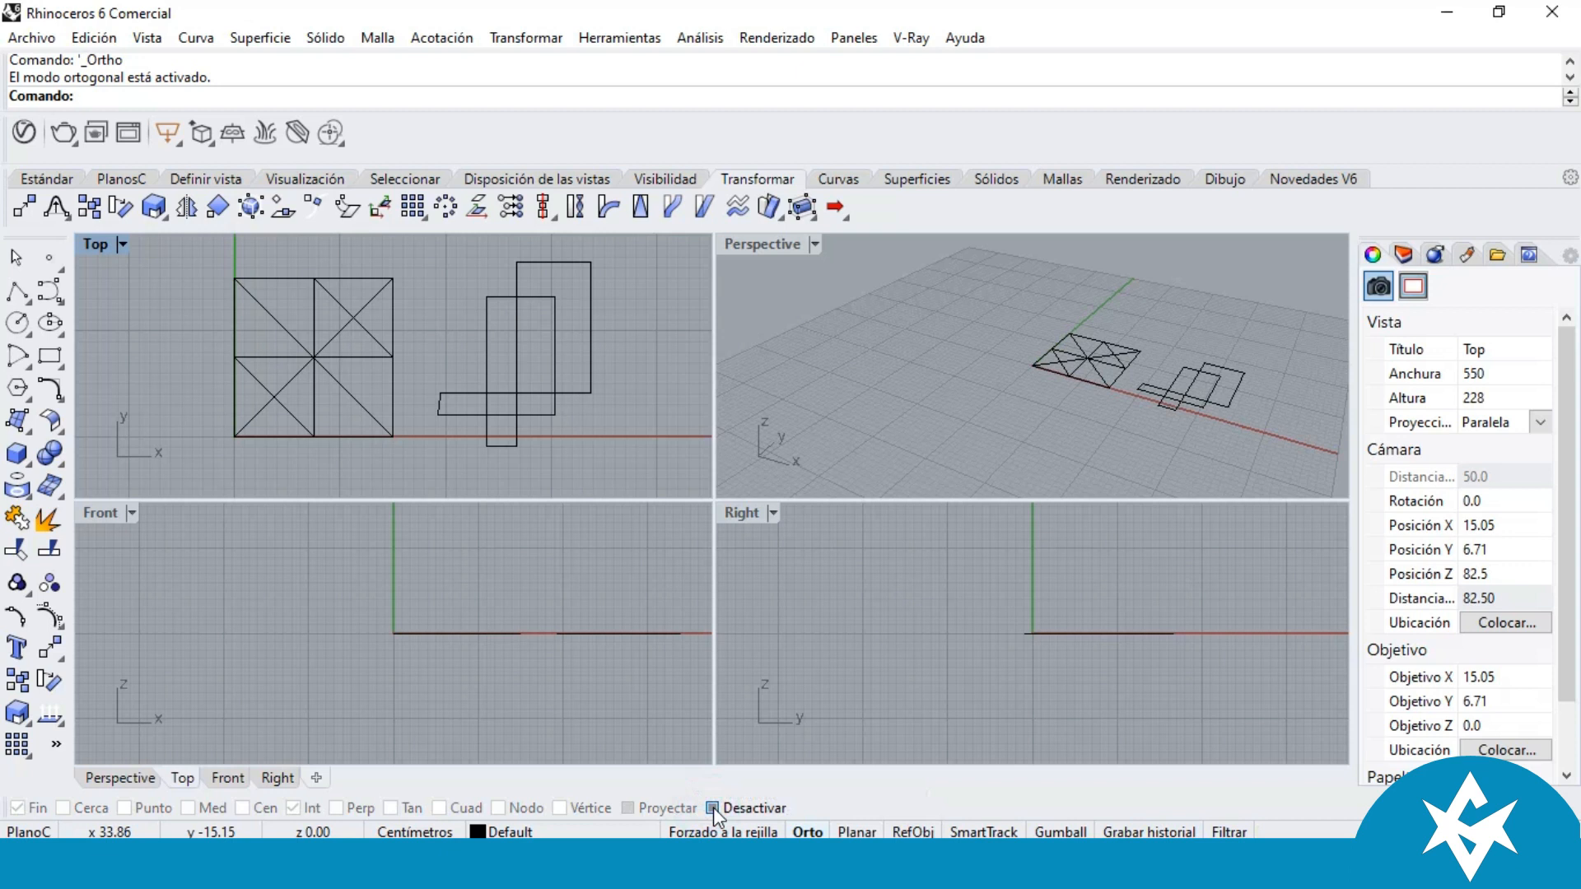
left_click(714, 808)
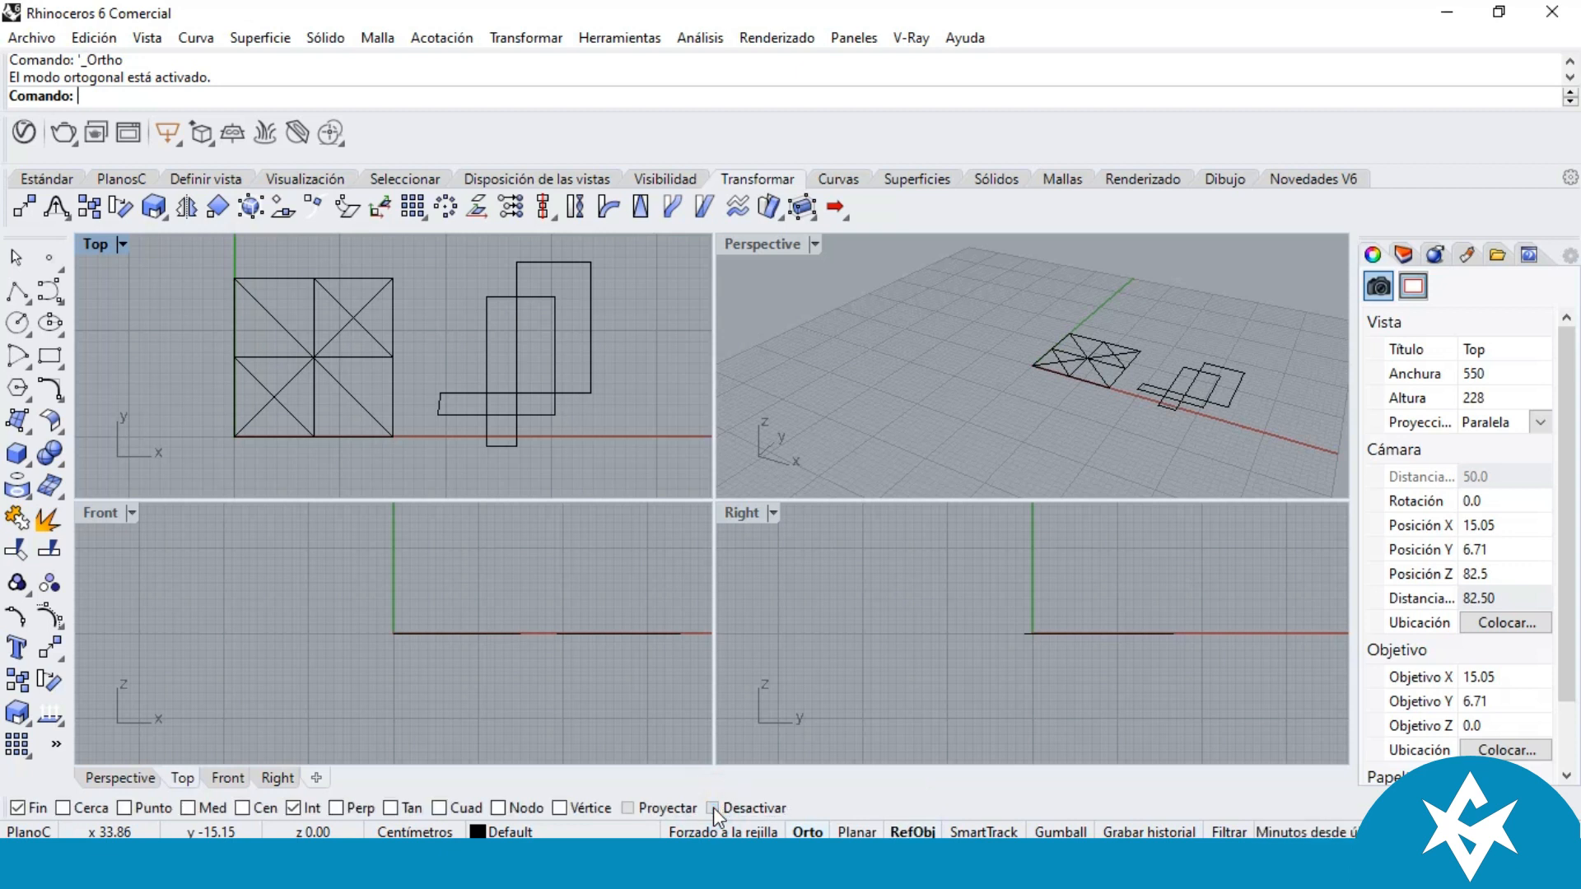
Step: Delete the square, its inner lines and the self-crossing polyline from the Top view
scroll(412, 417, "down", 3)
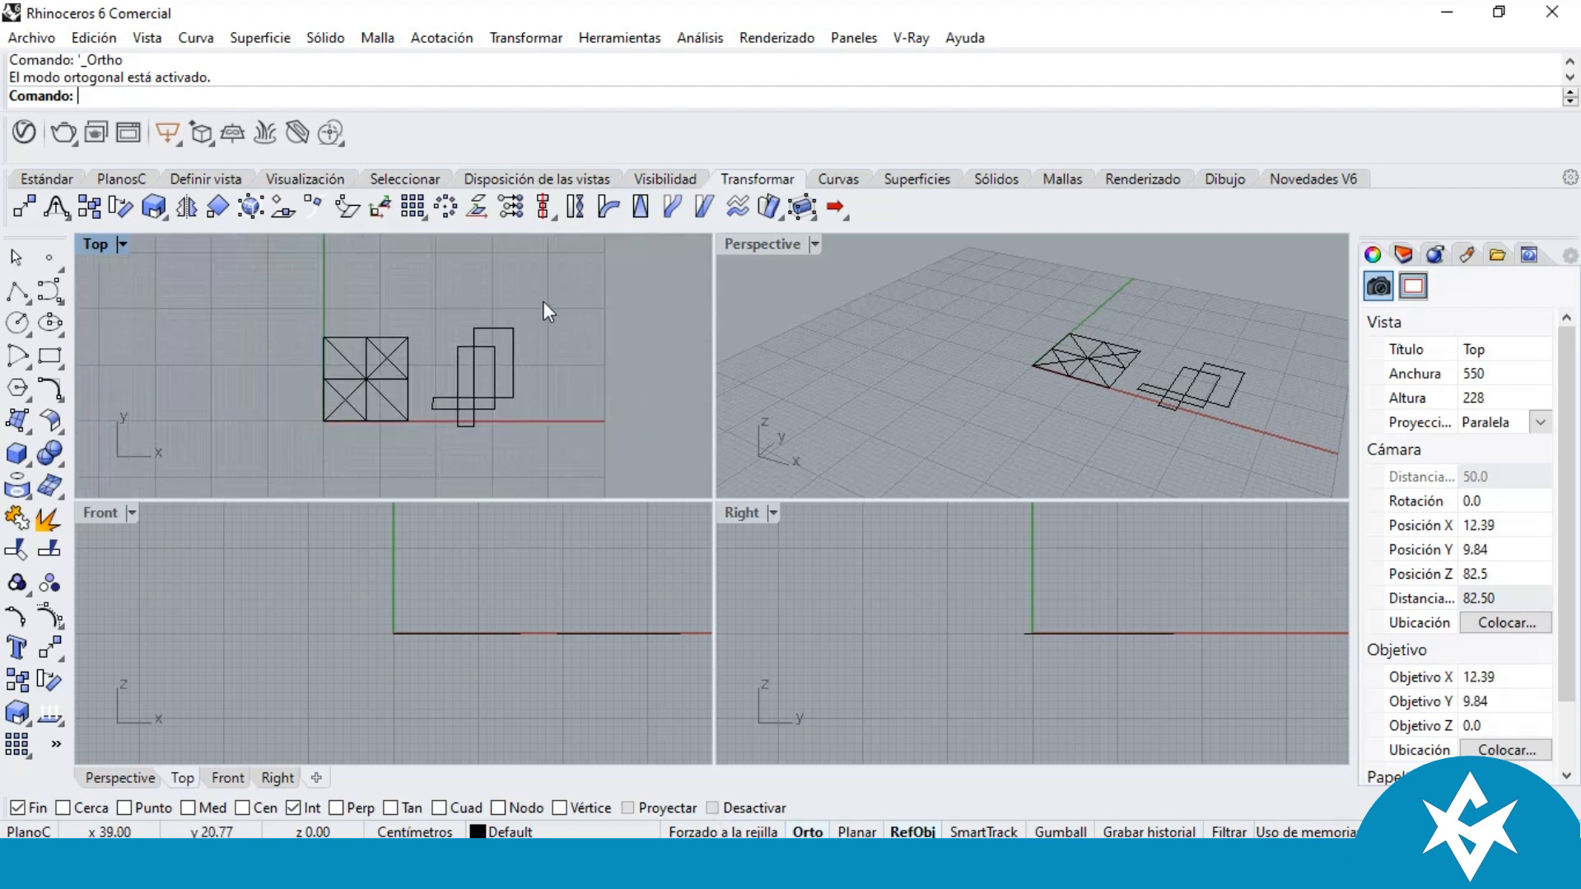
scroll(432, 323, "up", 1)
left_click_drag(557, 298, 315, 477)
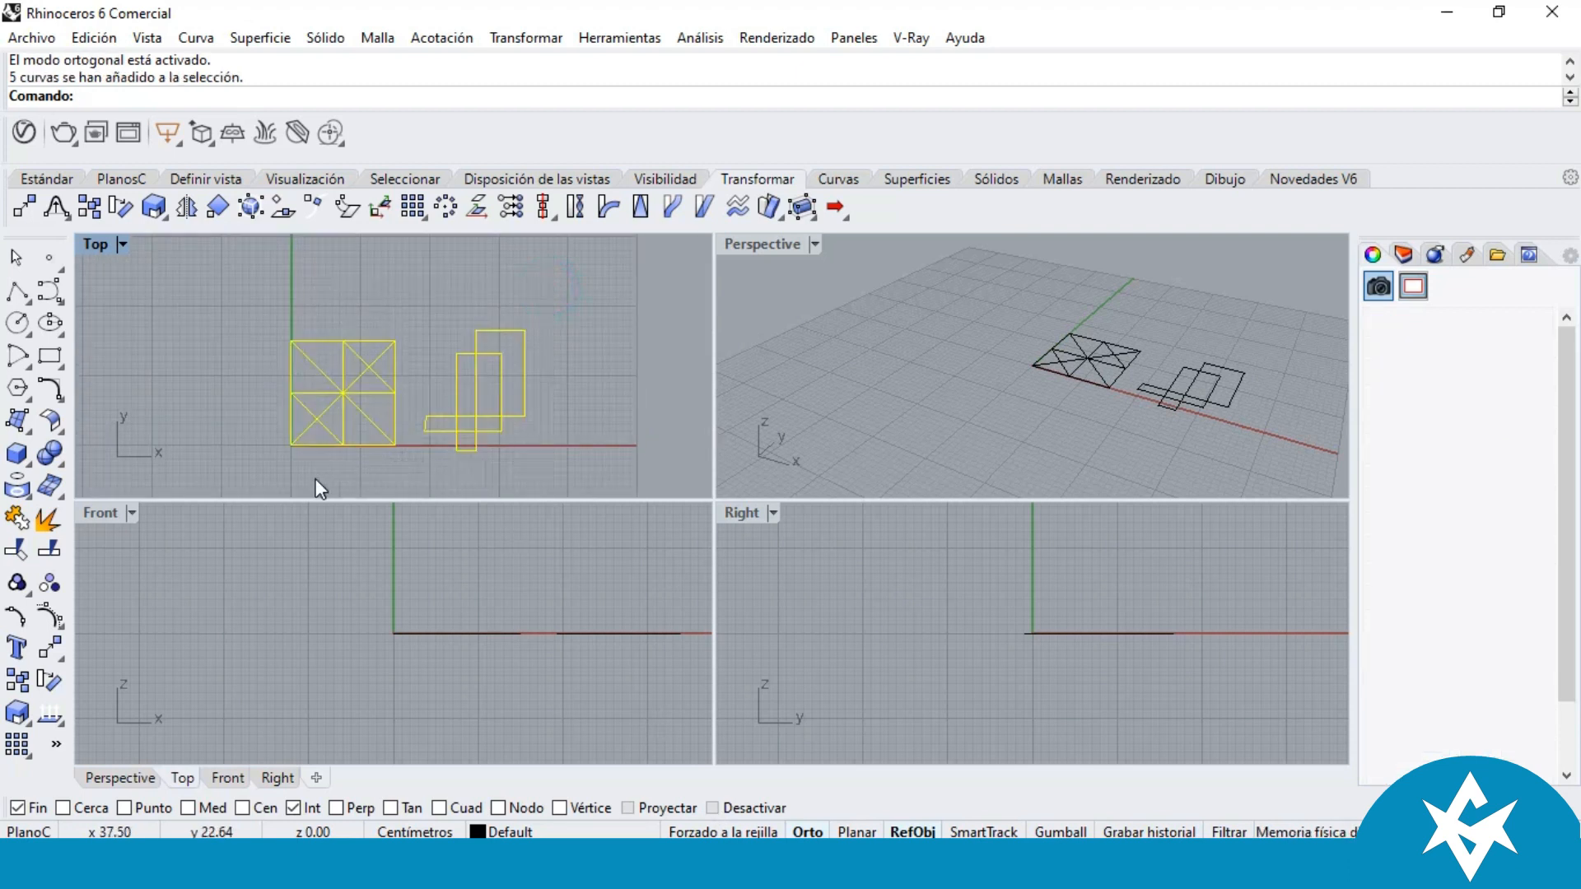
key("Delete")
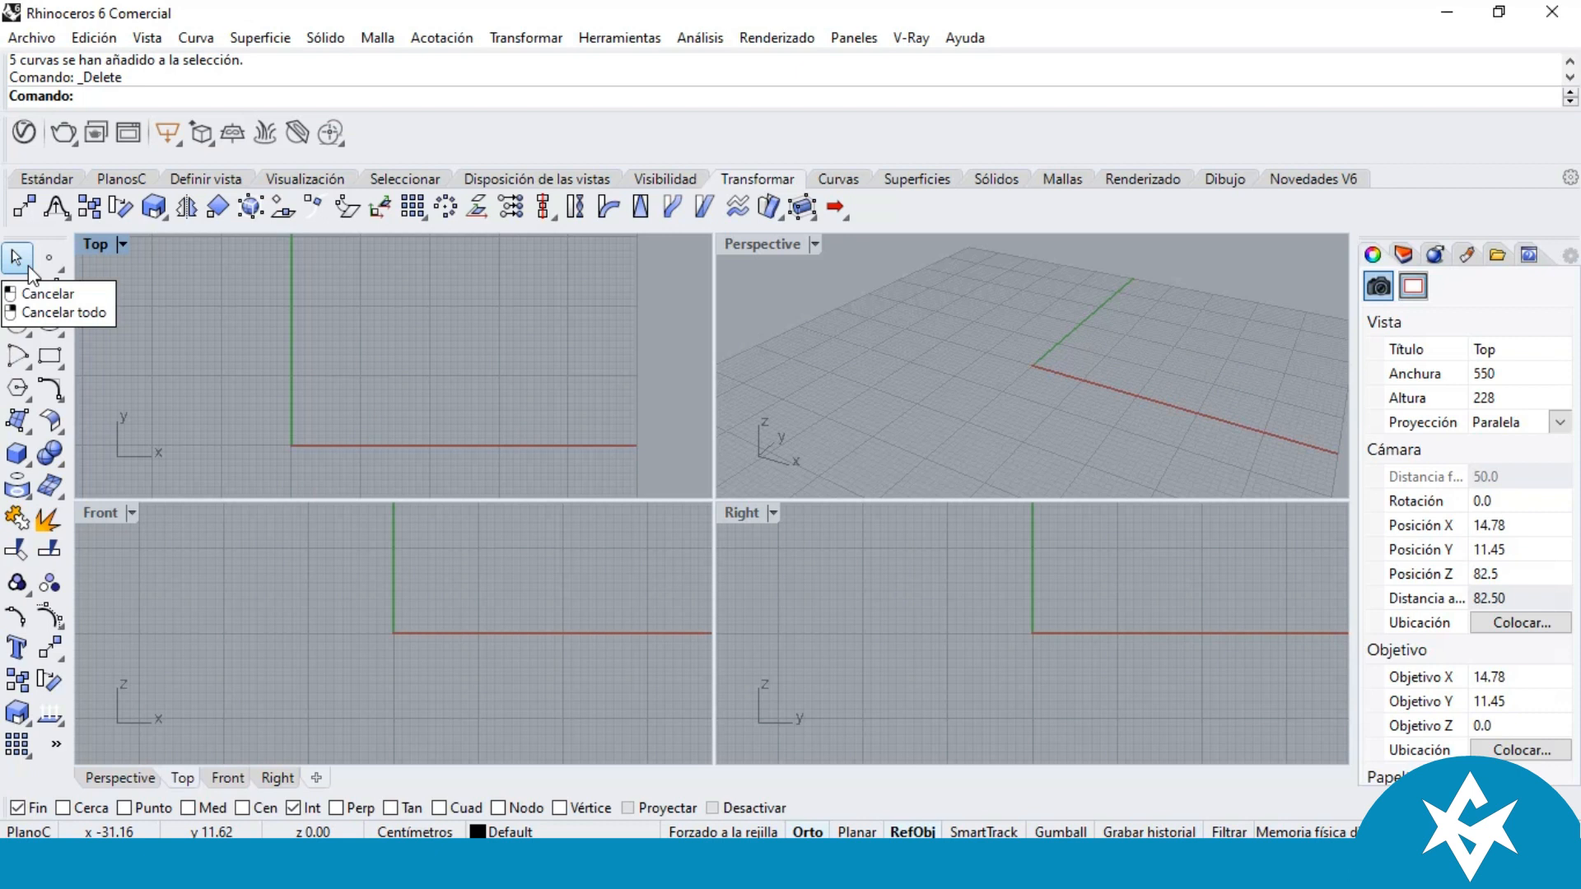
Step: Draw a six-sided inscribed polygon centred on the origin in the Top view, with a 10 cm radius and a corner on the X axis
left_click(25, 402)
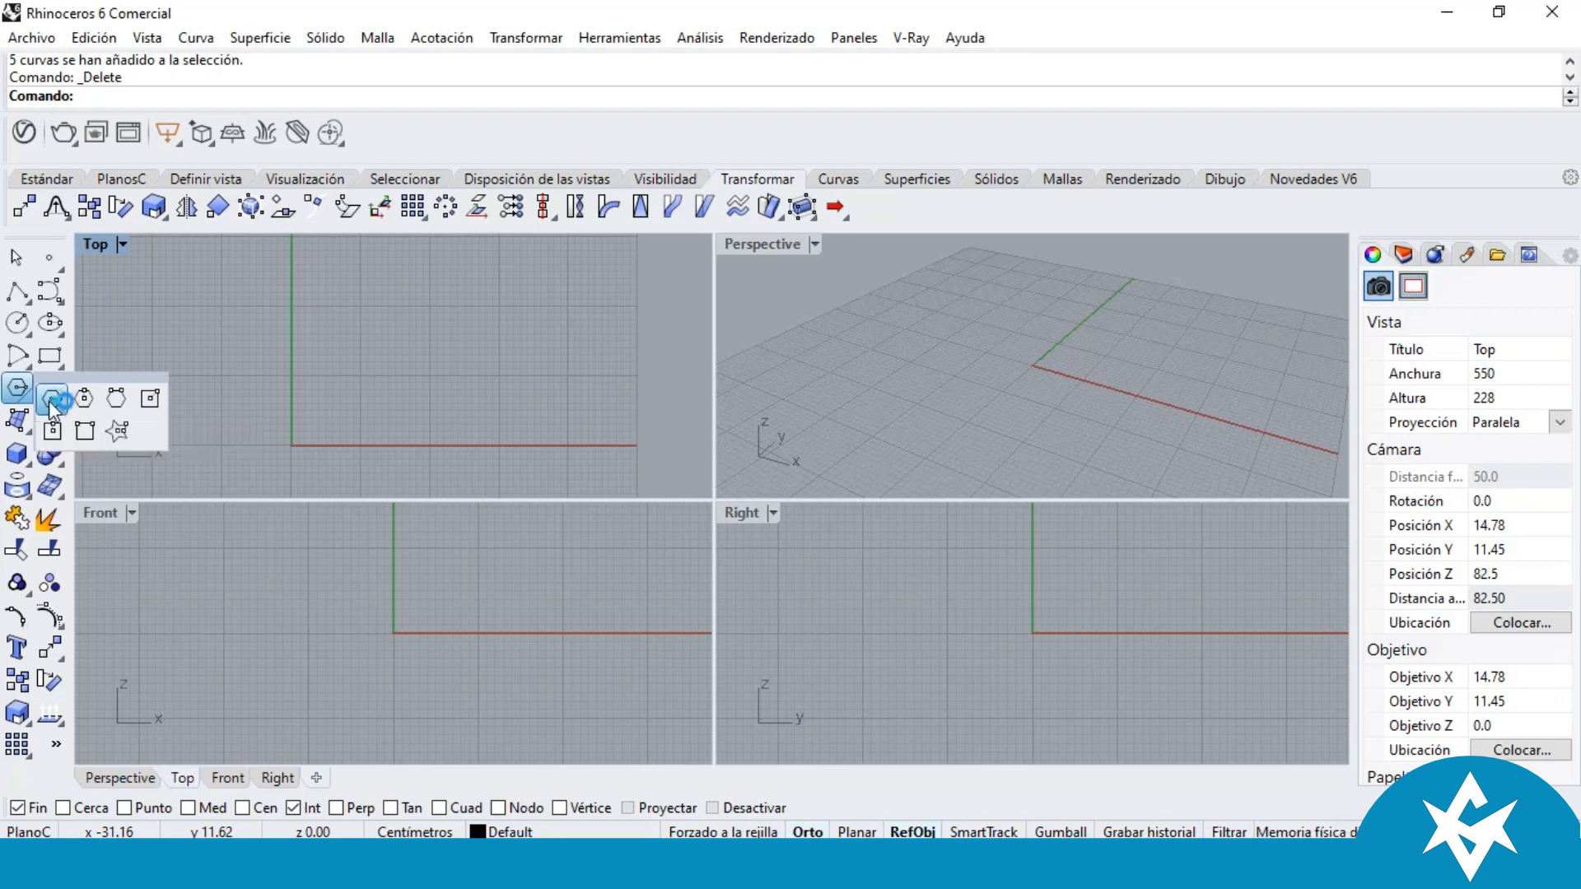
left_click(53, 400)
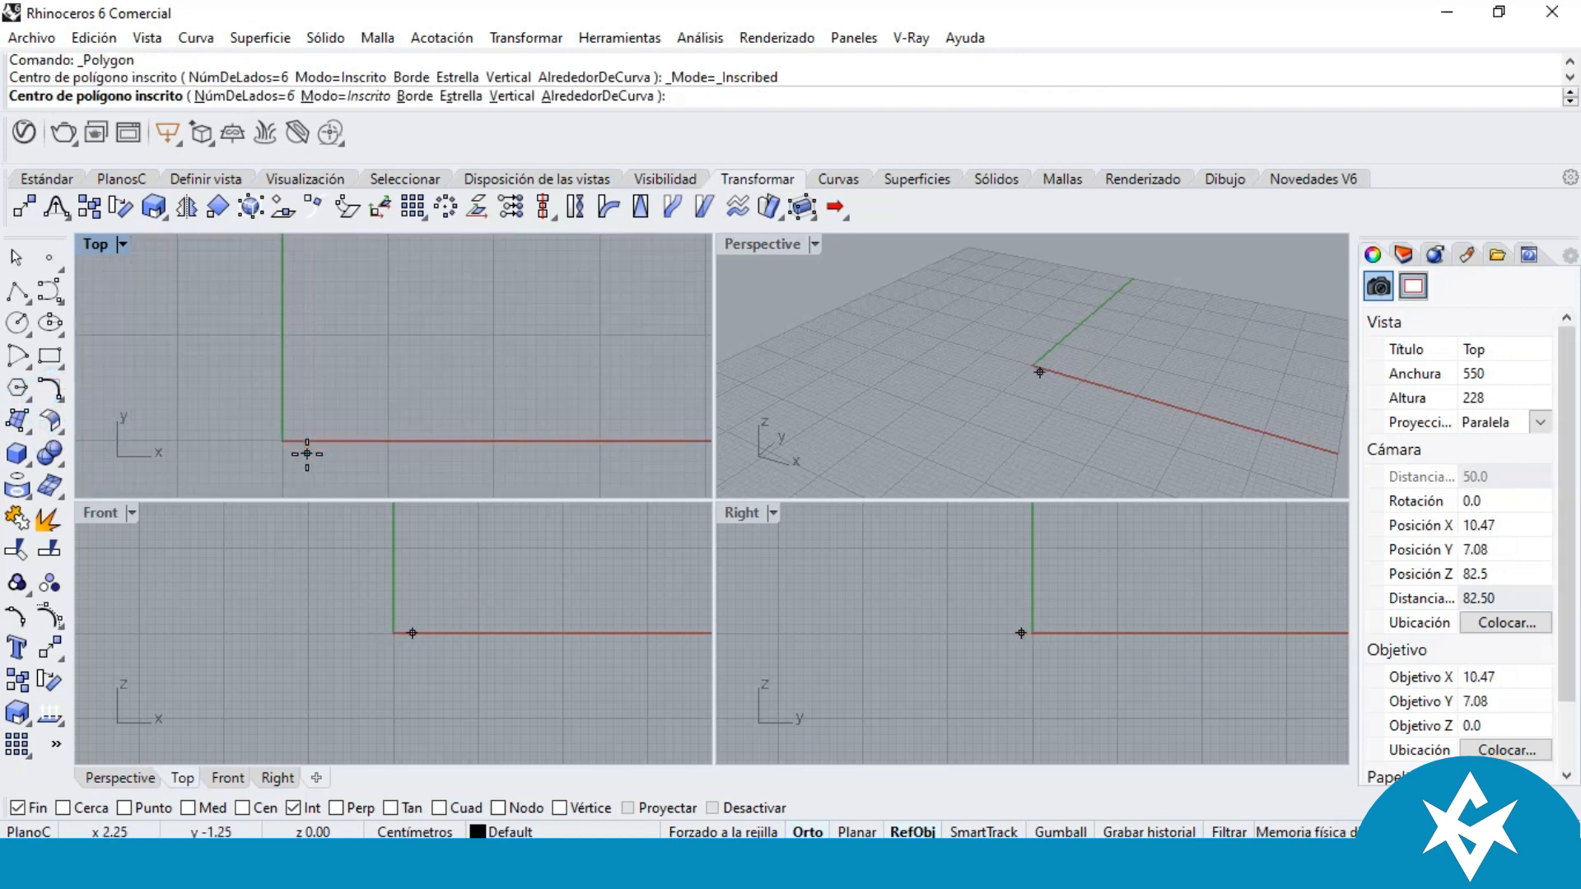
type("0")
key("Return")
type("0")
scroll(397, 331, "down", 12)
scroll(399, 344, "up", 16)
scroll(409, 386, "down", 4)
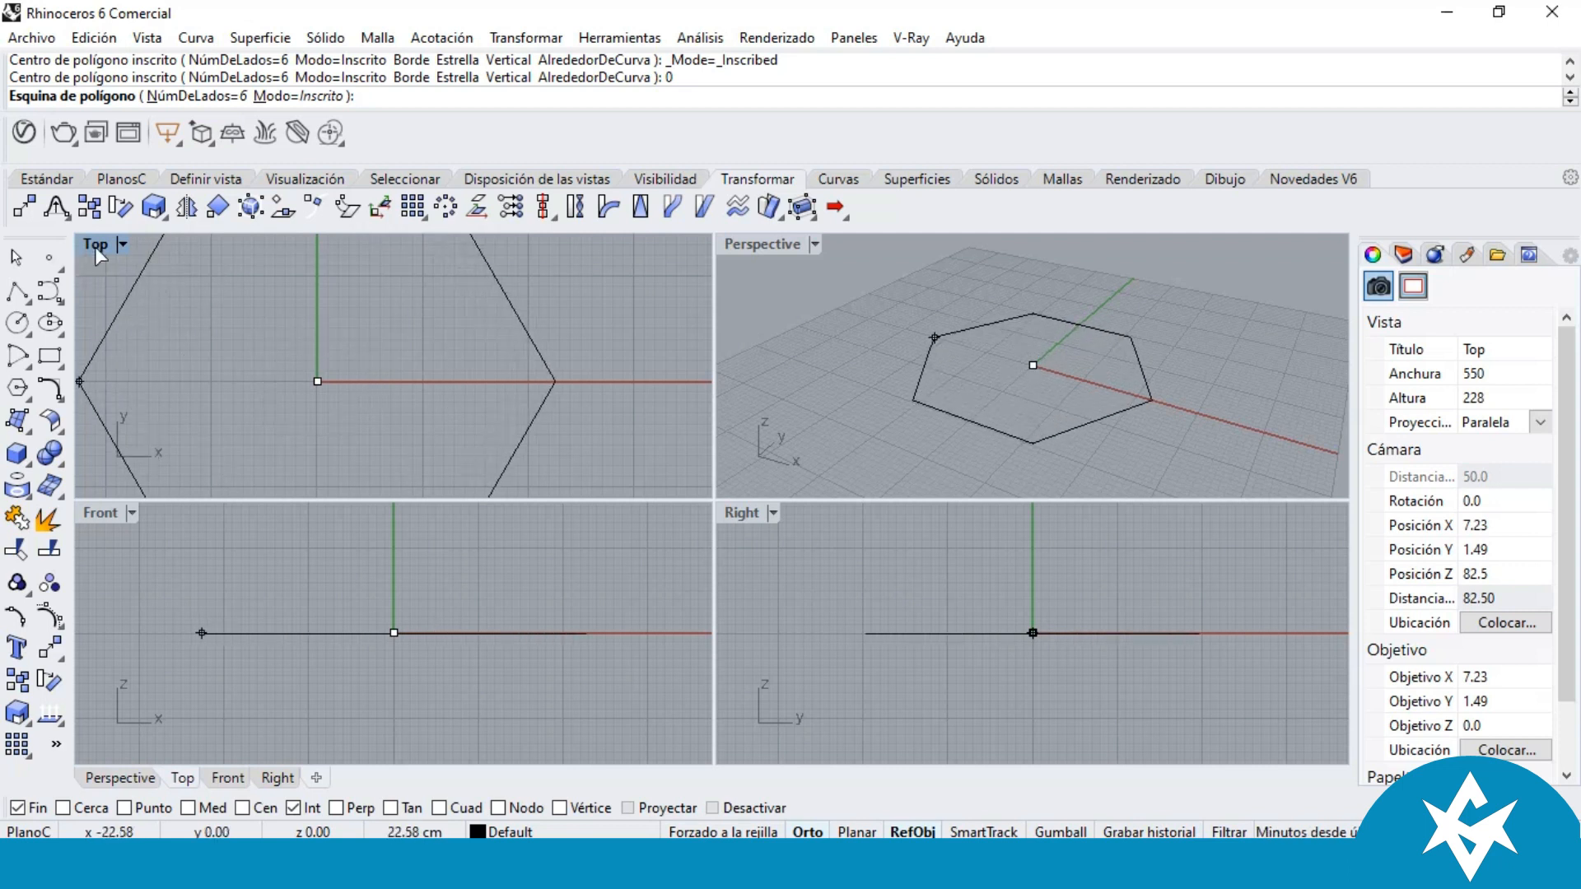
scroll(511, 344, "down", 4)
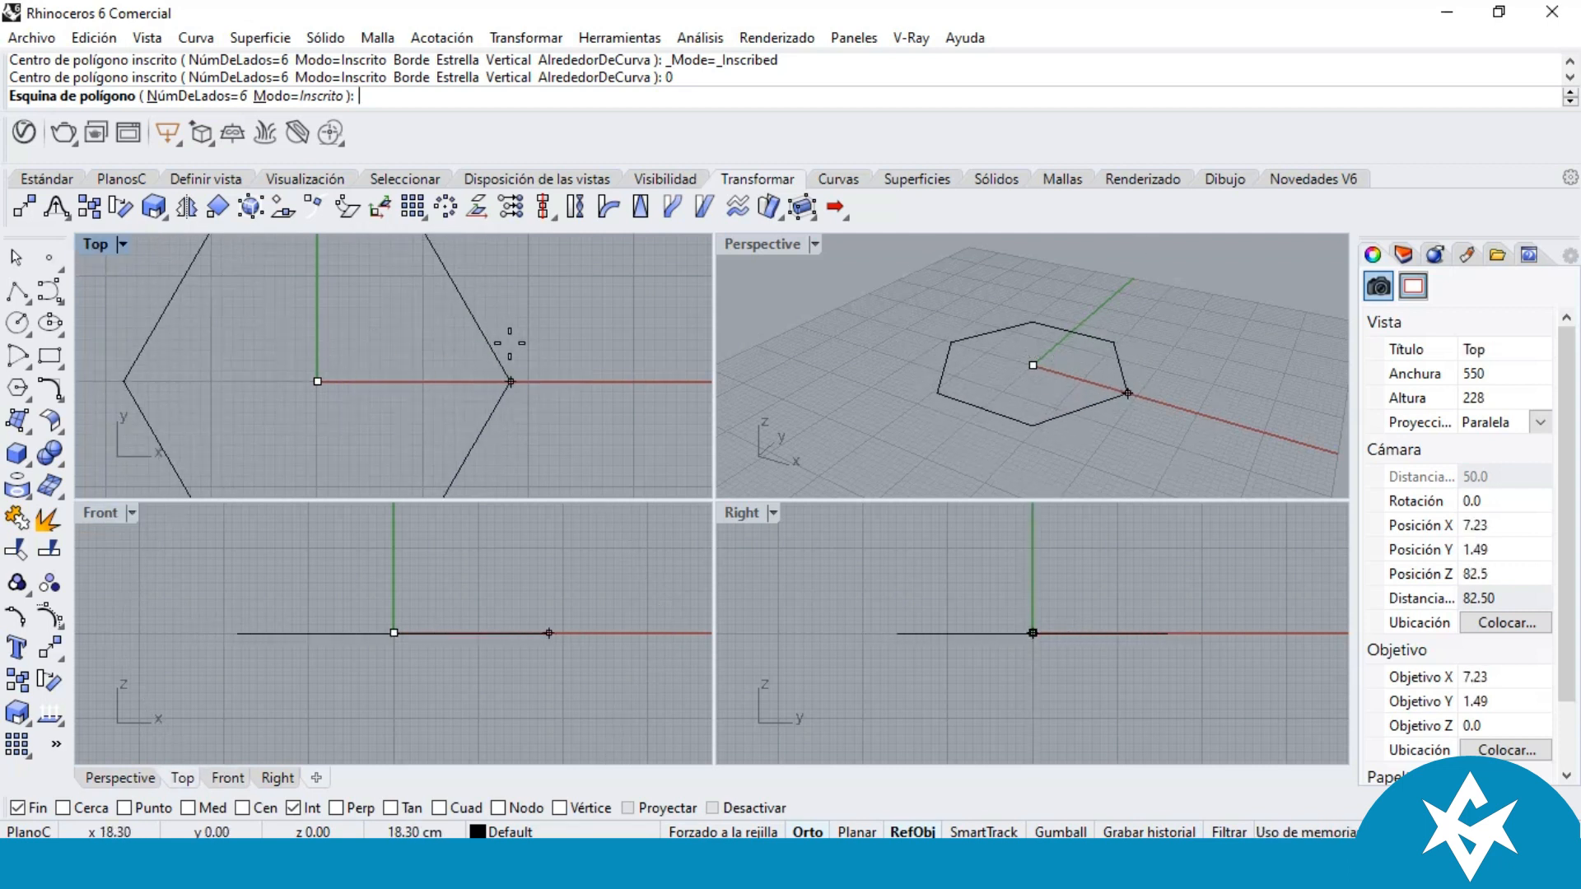
scroll(490, 350, "up", 2)
scroll(492, 368, "up", 2)
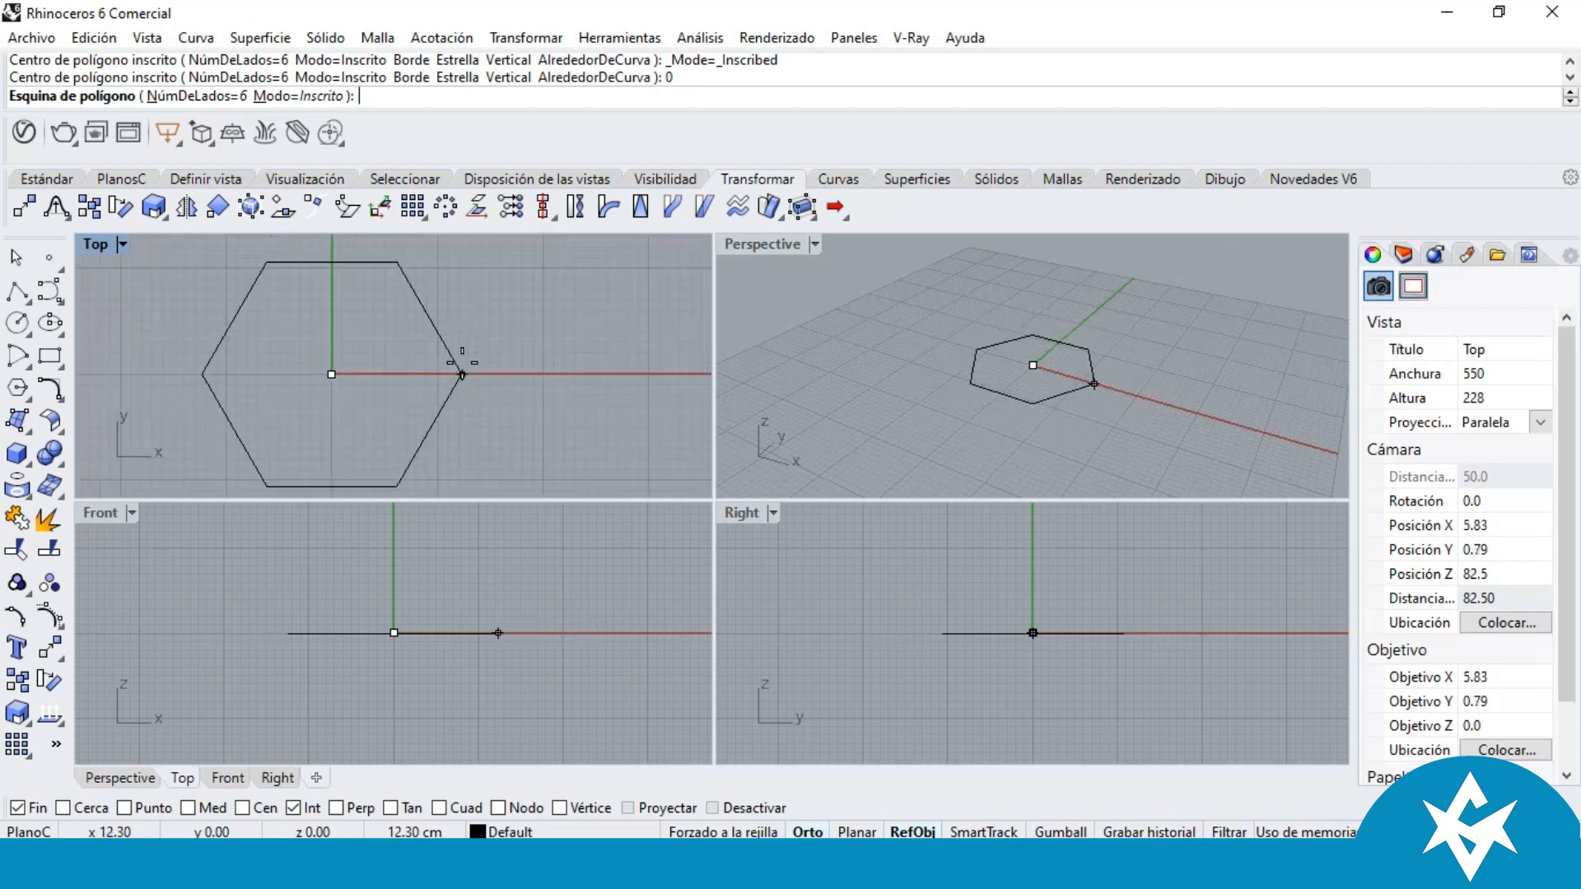
type("10")
key("Return")
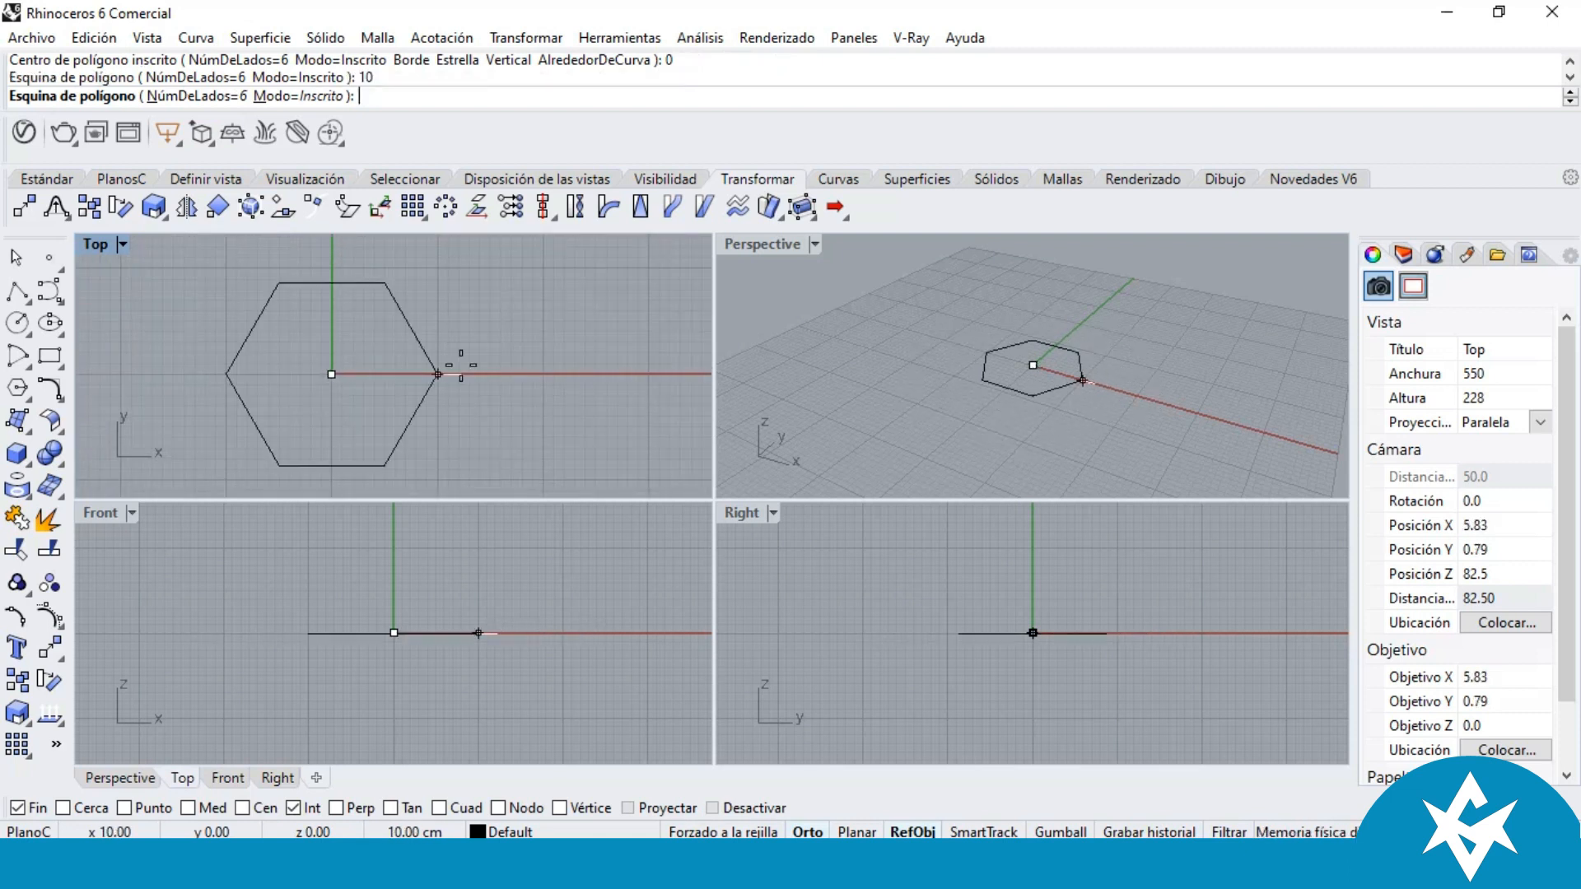
left_click(497, 418)
scroll(458, 364, "down", 3)
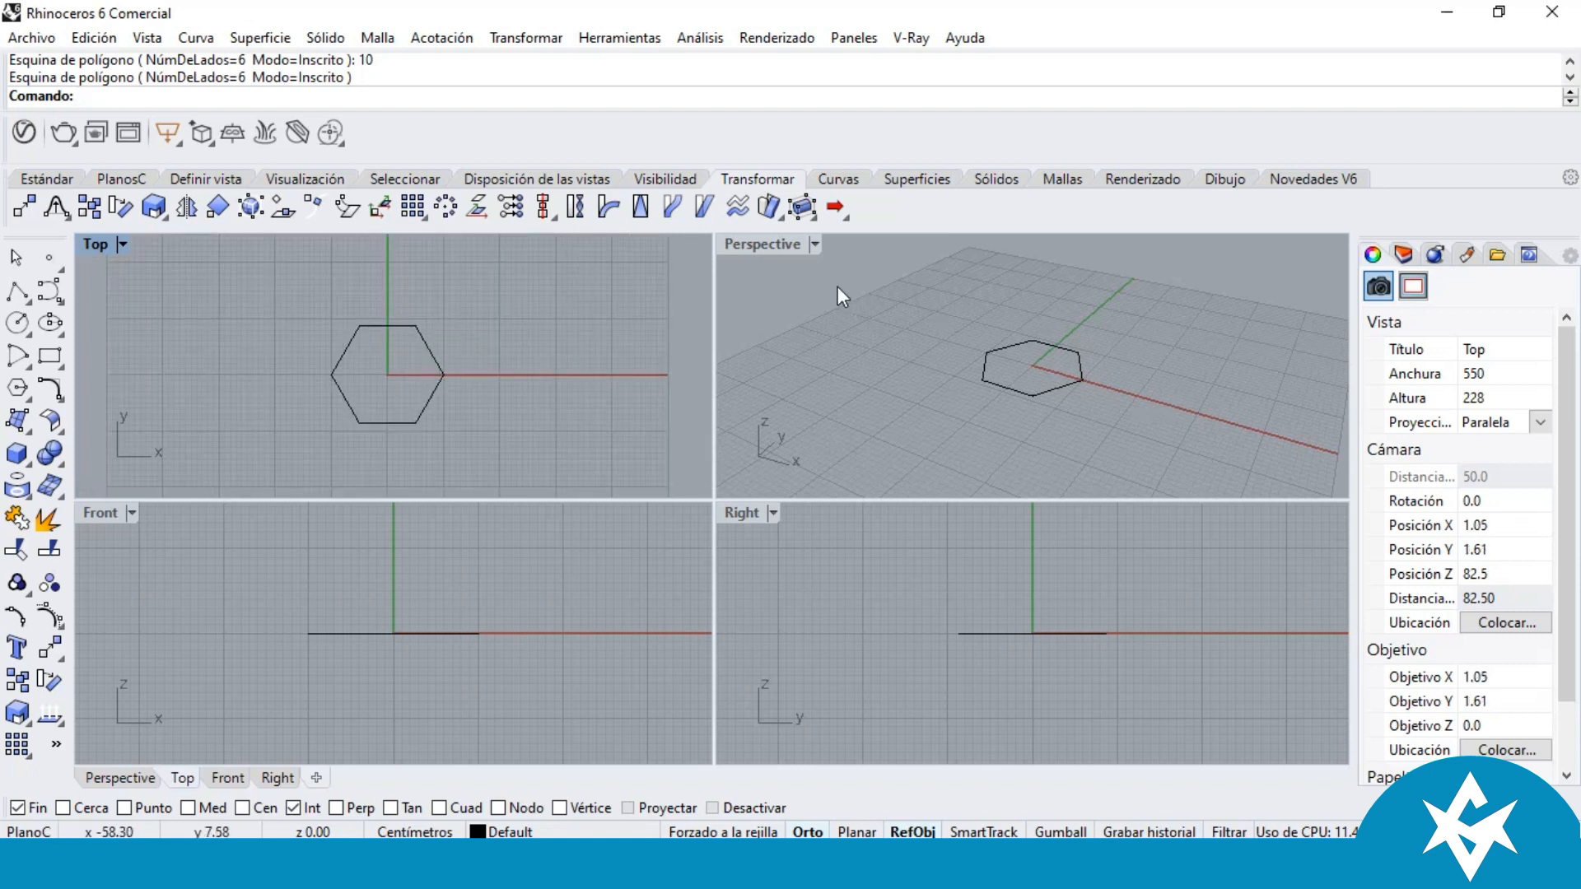
Step: Examine the flat hexagon in the Top, Front, Right and Perspective views to compare how each one shows it
right_click_drag(952, 374, 1000, 721)
scroll(1001, 716, "down", 5)
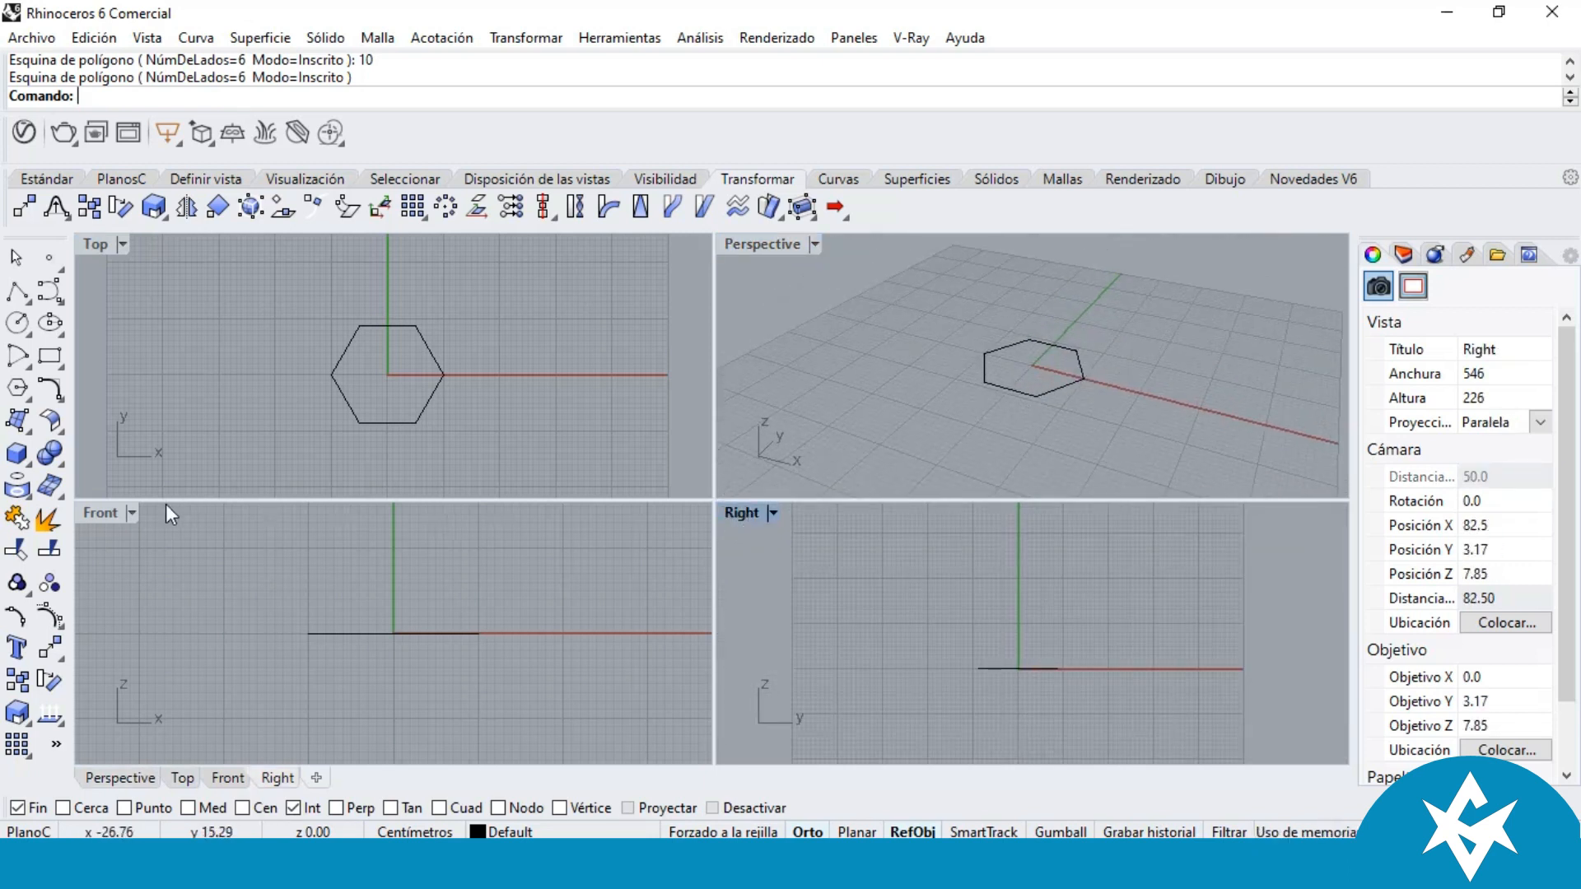
scroll(1013, 607, "up", 5)
scroll(918, 654, "down", 1)
right_click_drag(1145, 377, 1203, 458)
left_click(383, 634)
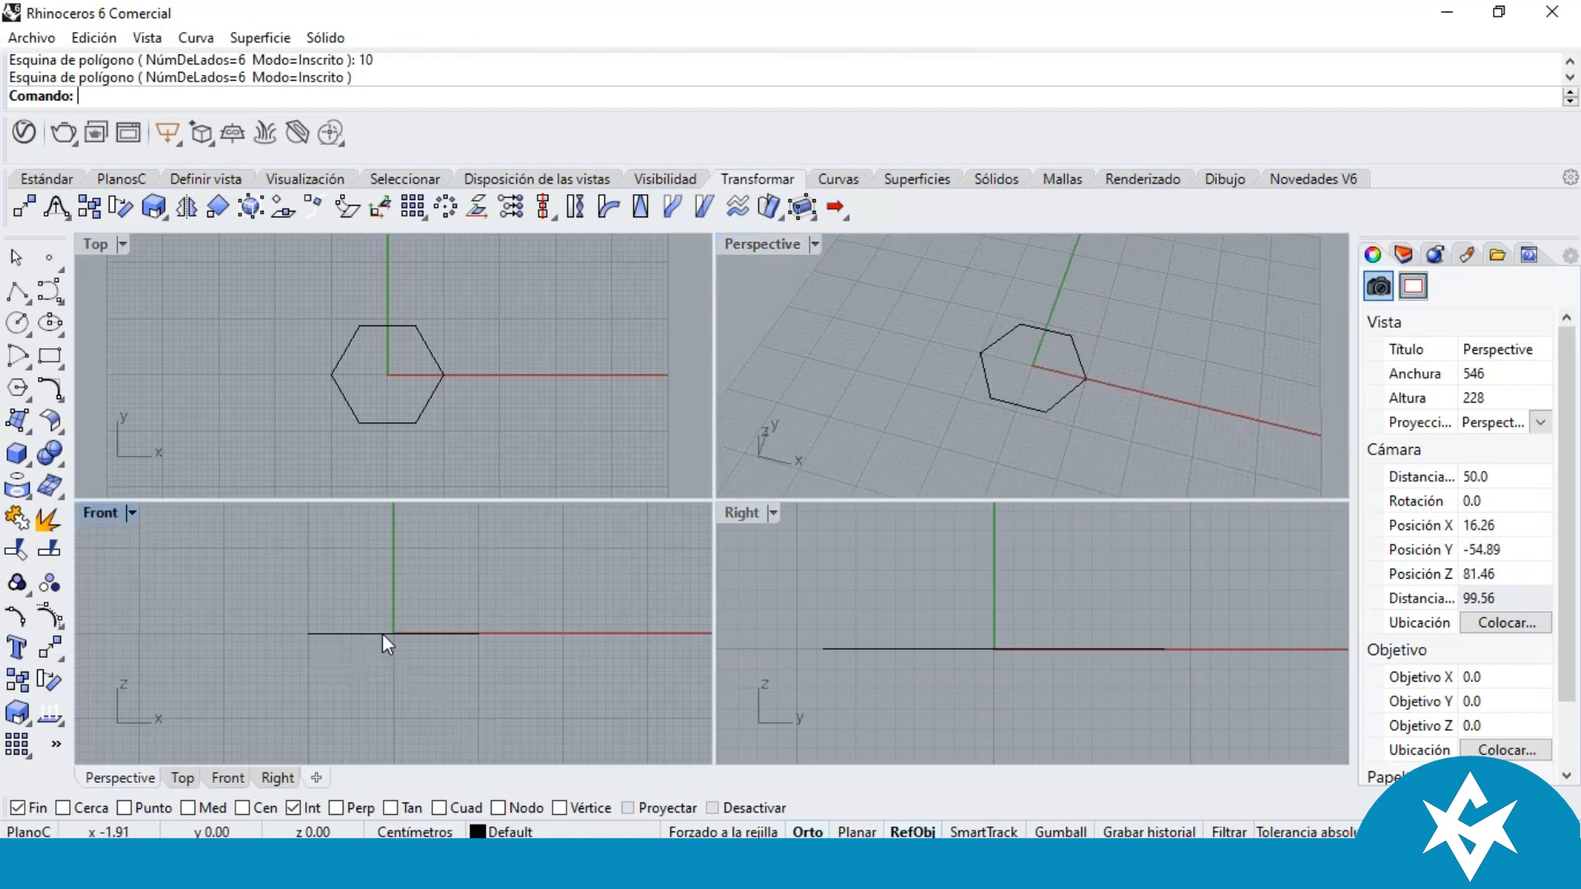
scroll(382, 634, "up", 3)
left_click(399, 639)
left_click(398, 580)
right_click_drag(999, 418, 882, 410)
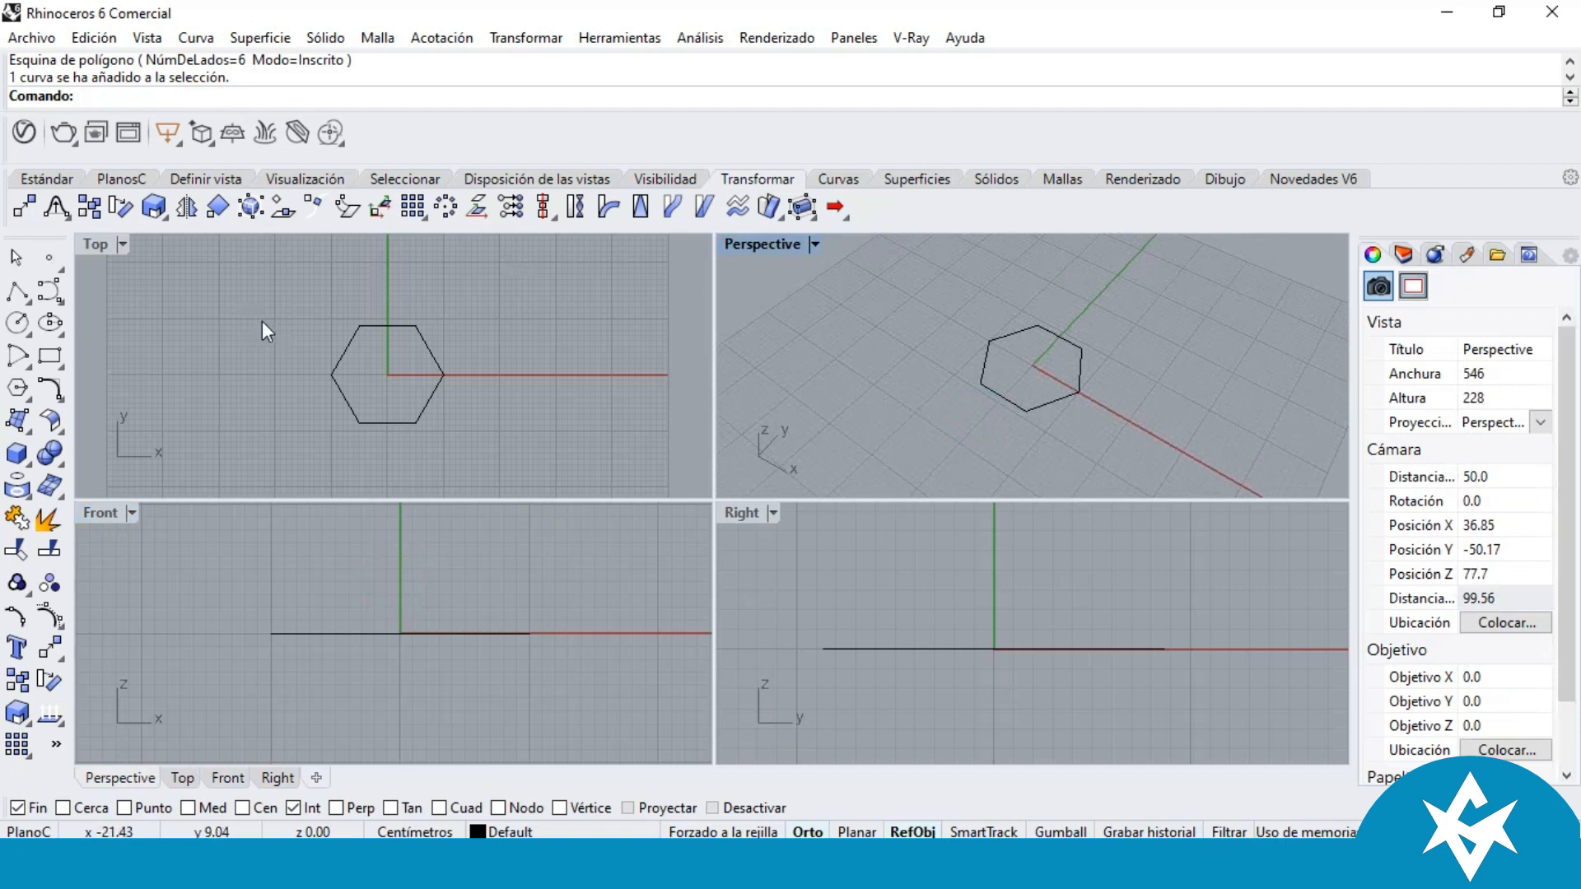
scroll(380, 374, "up", 4)
scroll(378, 379, "down", 4)
mouse_move(378, 382)
right_mouse_down()
mouse_move(399, 352)
mouse_move(392, 367)
right_mouse_up()
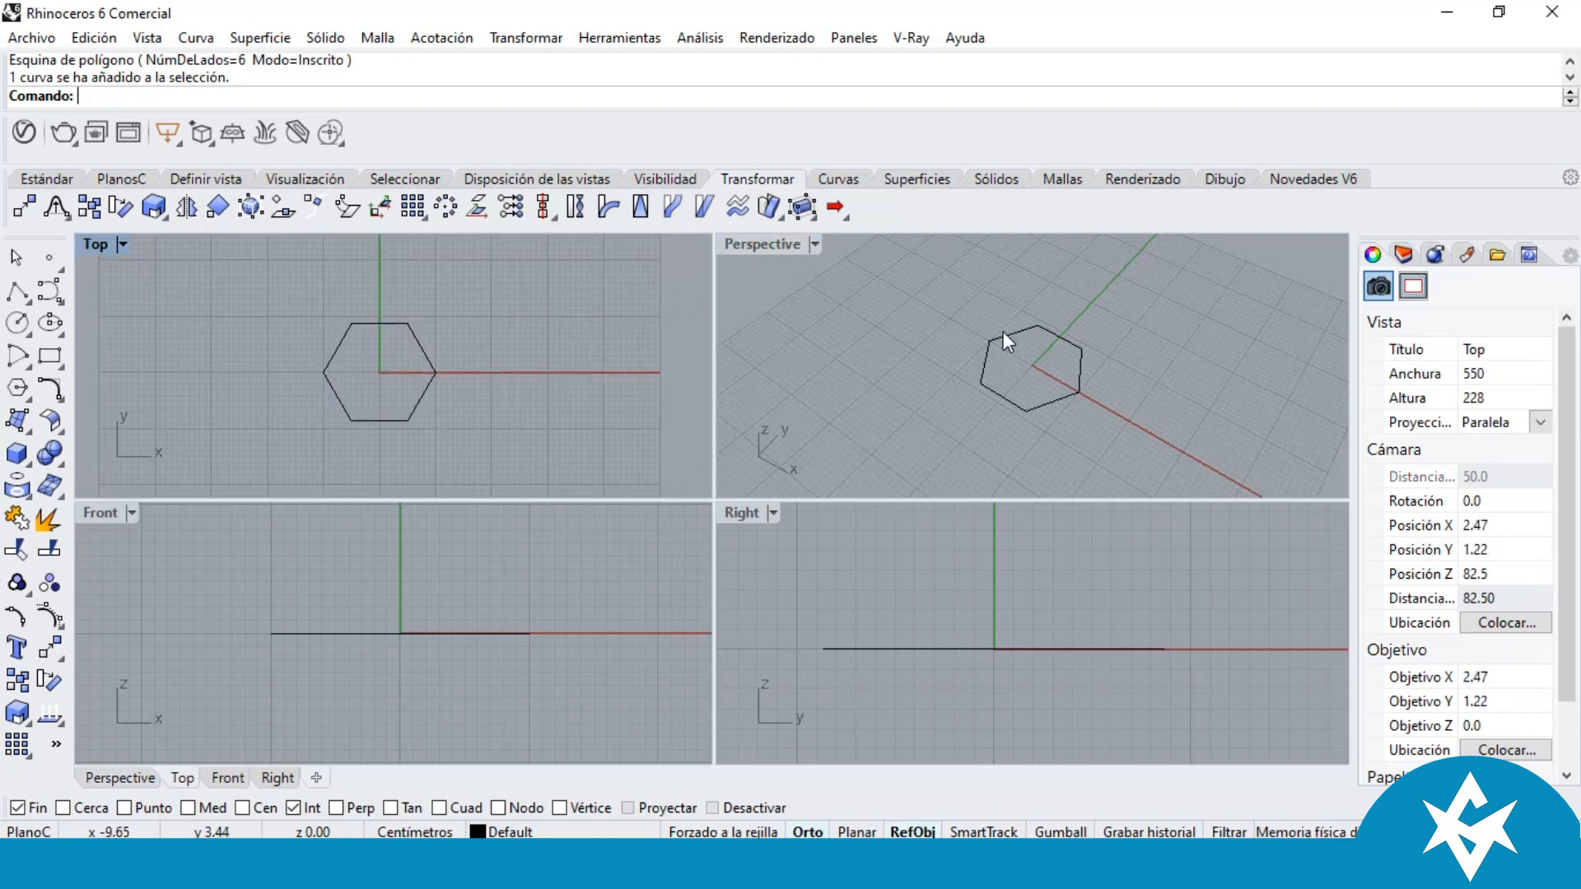
scroll(960, 669, "down", 10)
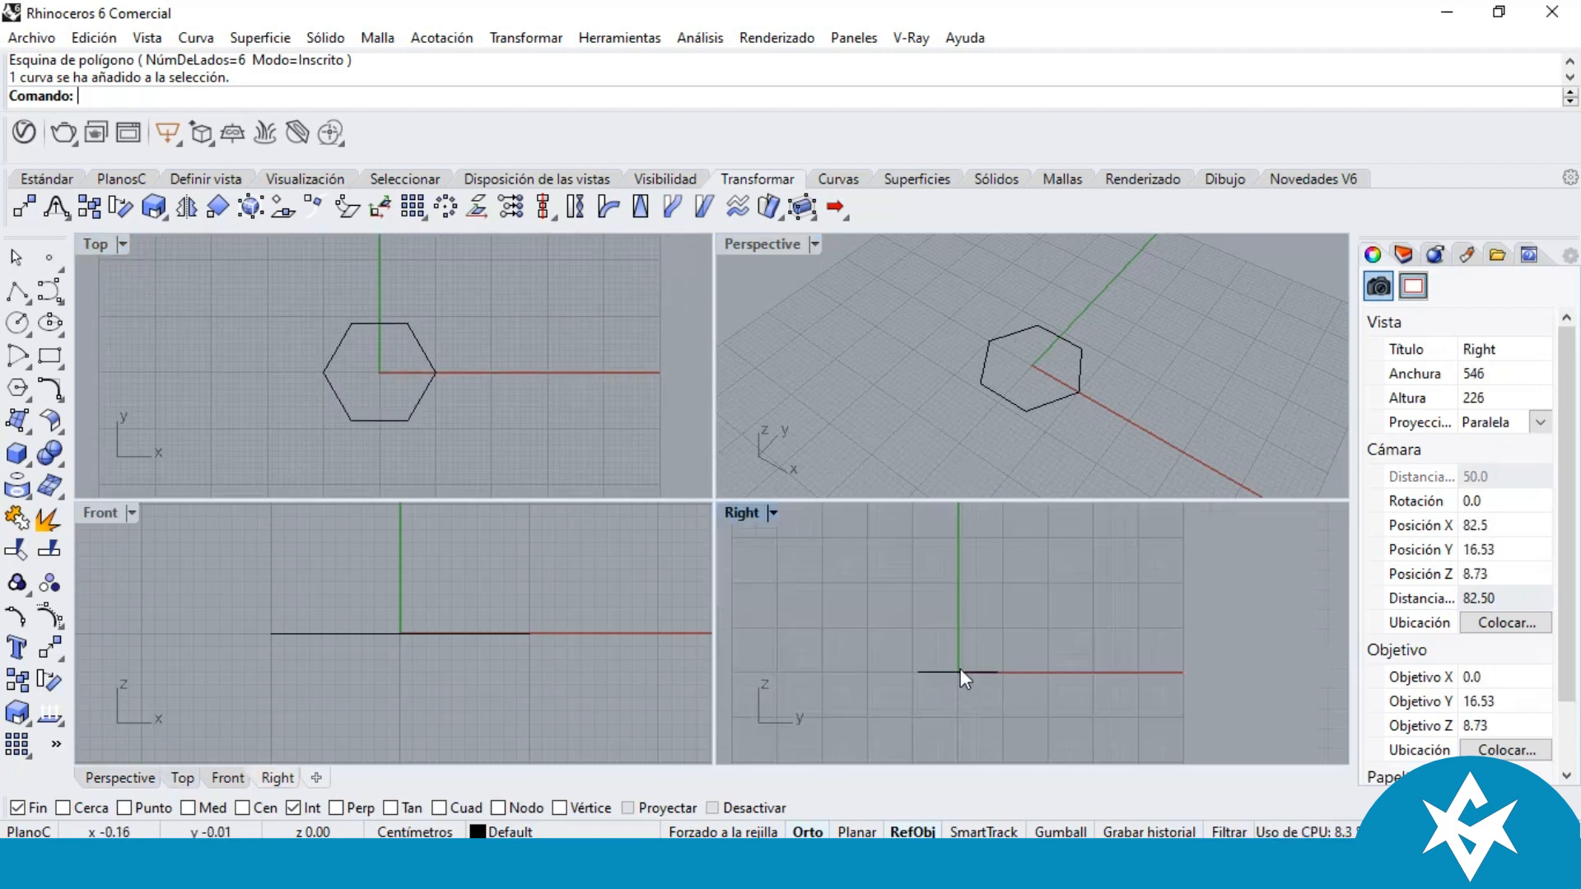
scroll(395, 621, "up", 2)
scroll(397, 623, "up", 1)
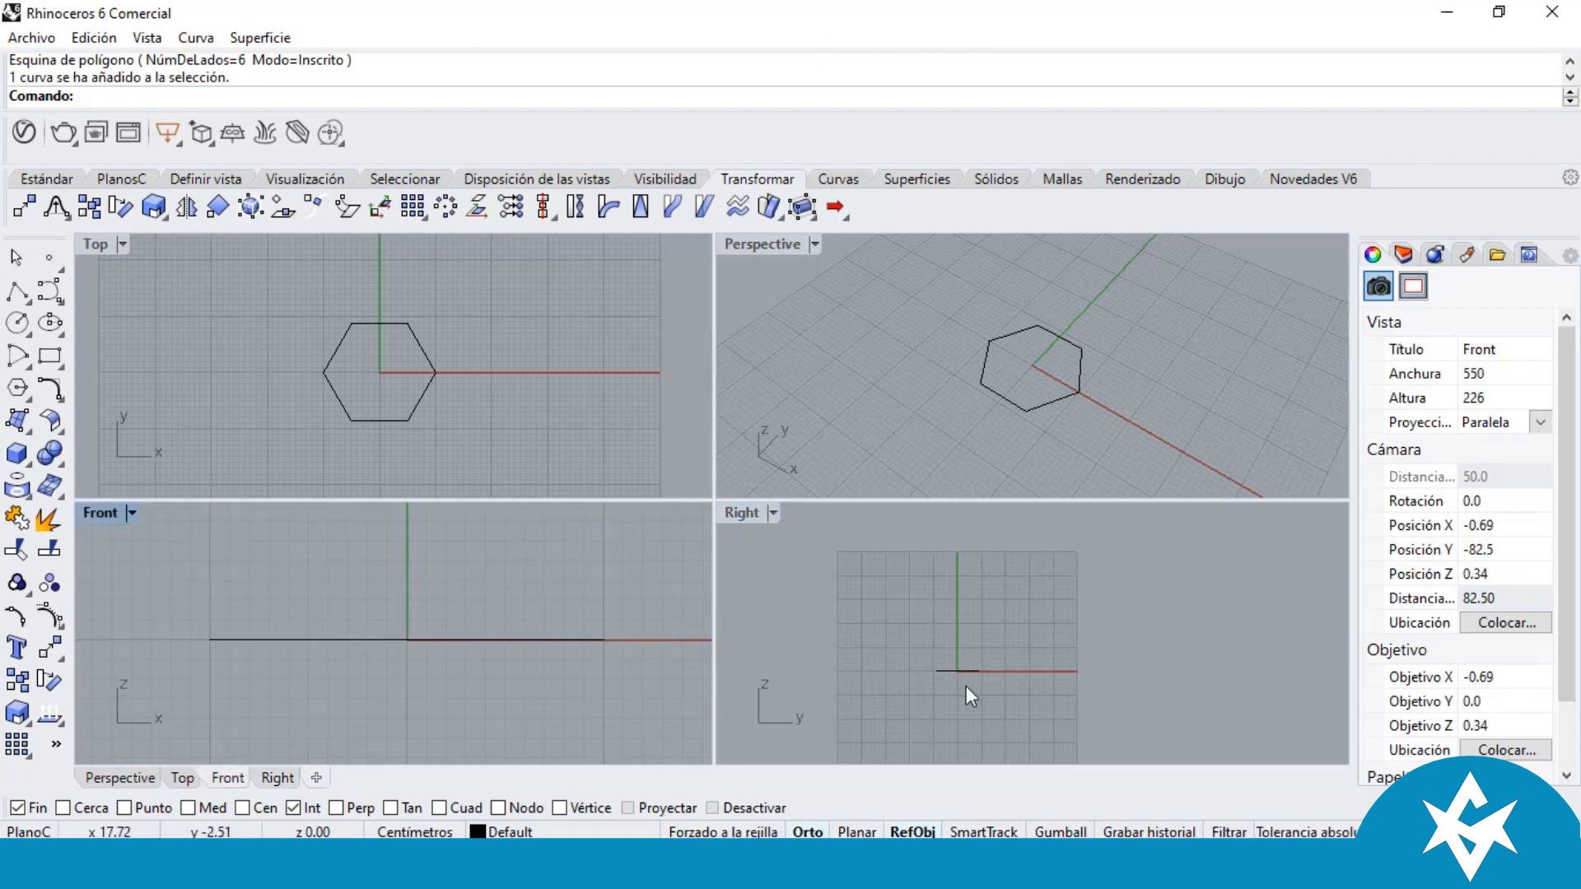
scroll(923, 680, "up", 4)
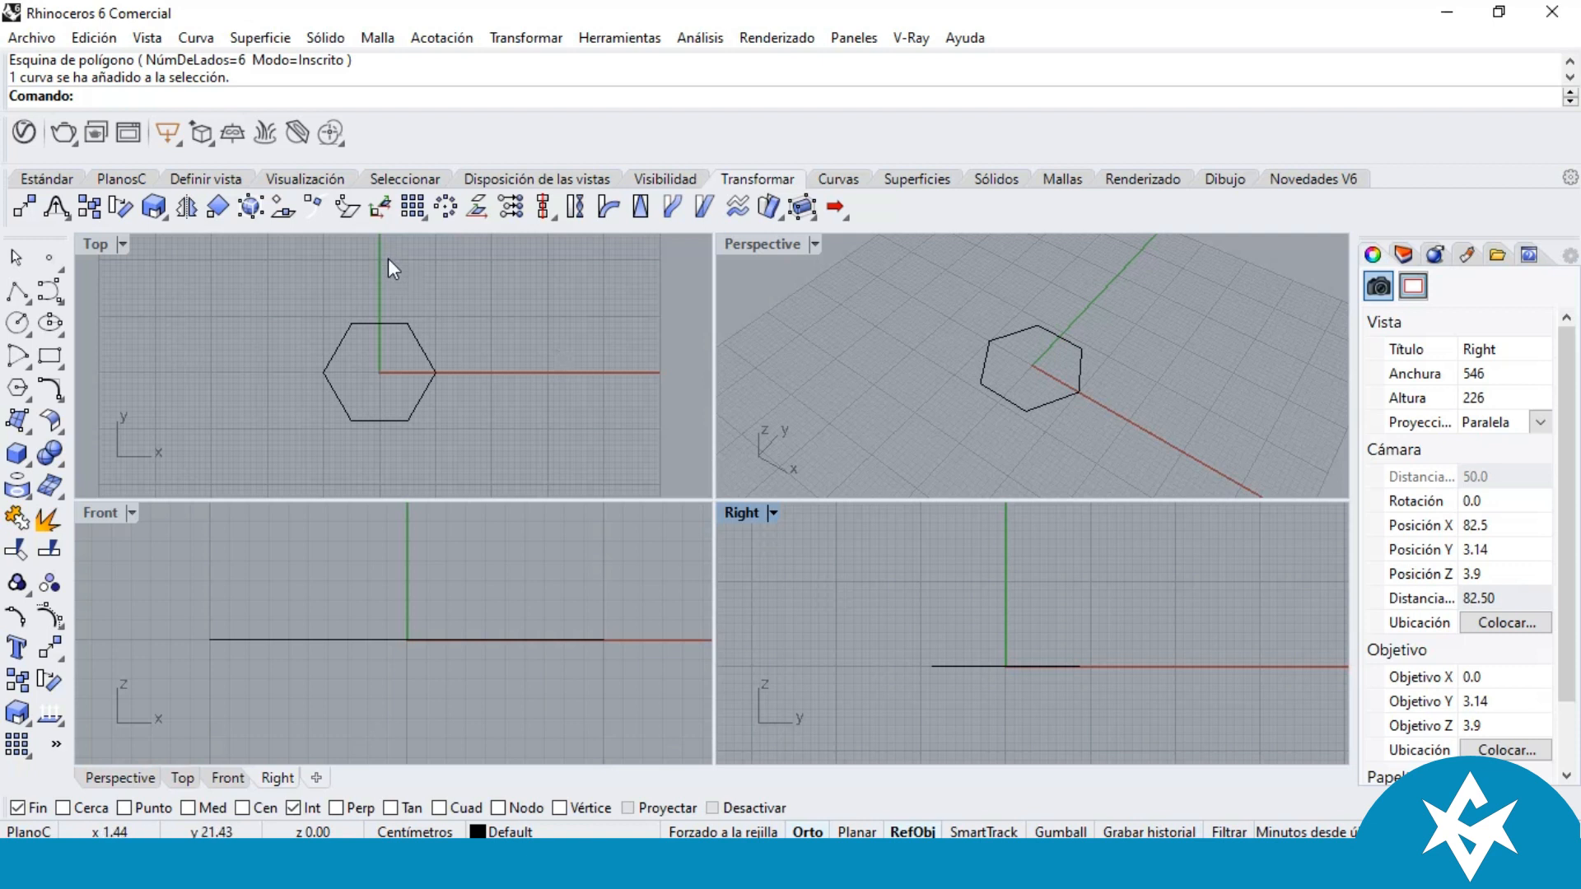
scroll(359, 342, "up", 2)
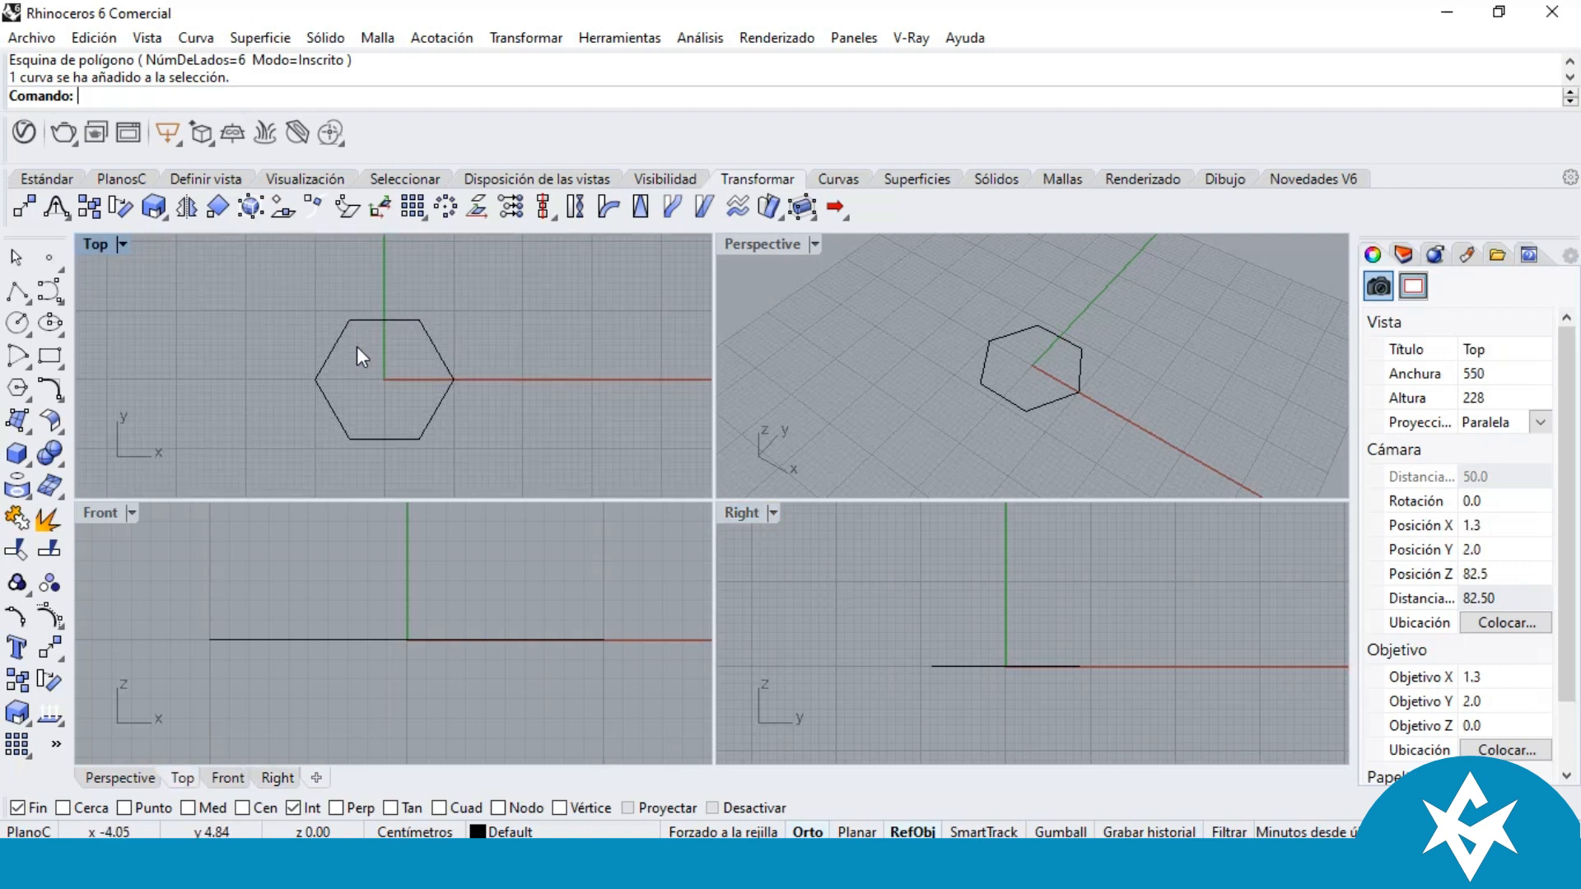
scroll(362, 350, "up", 1)
scroll(344, 382, "down", 2)
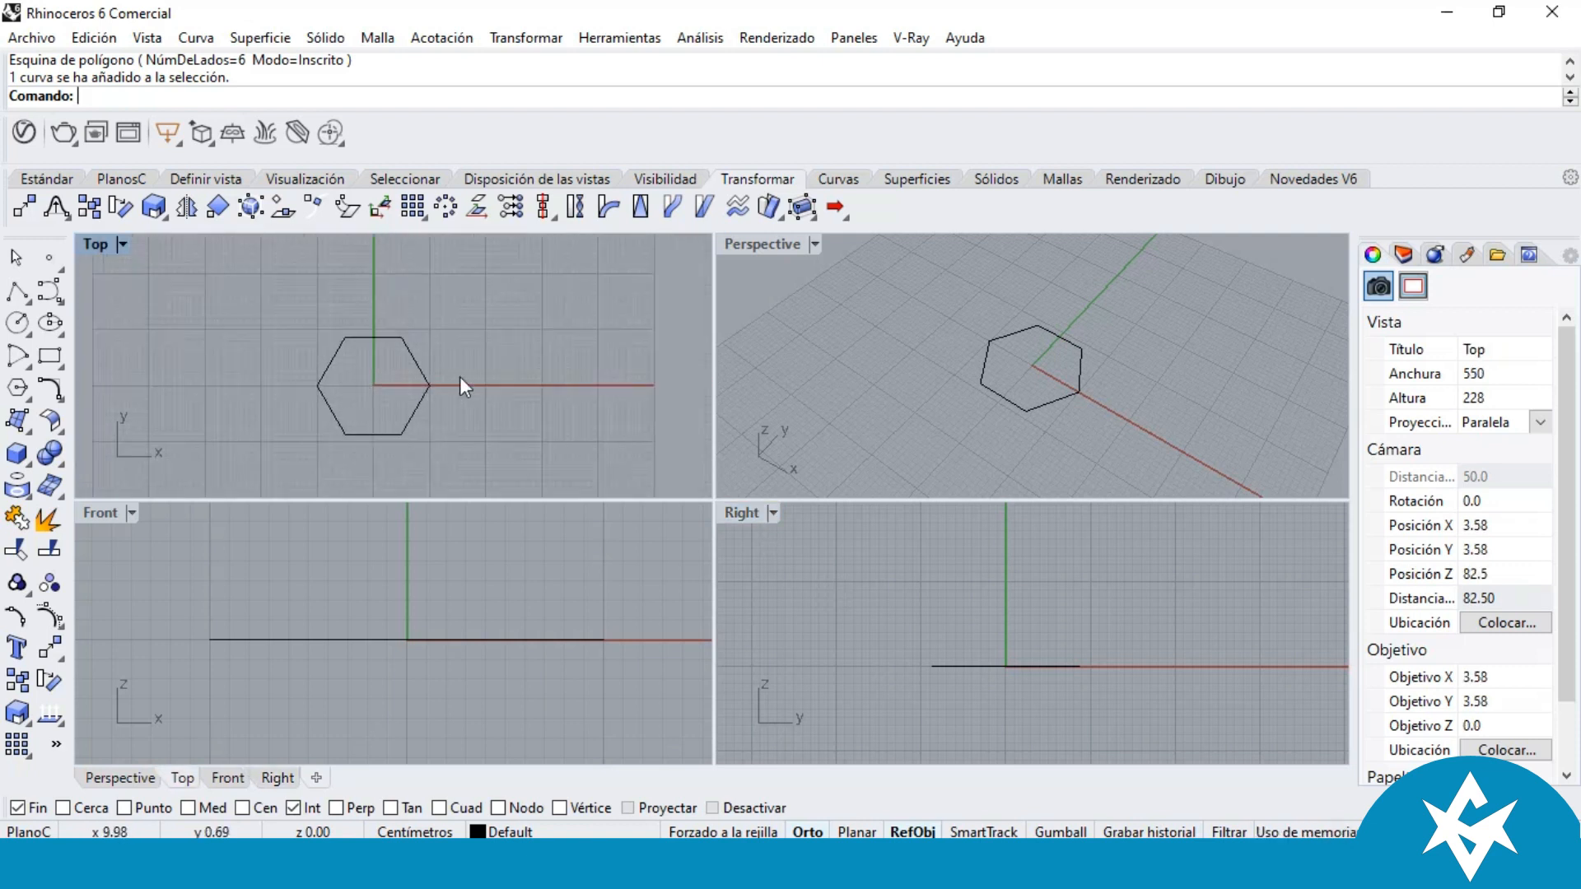
scroll(246, 376, "up", 1)
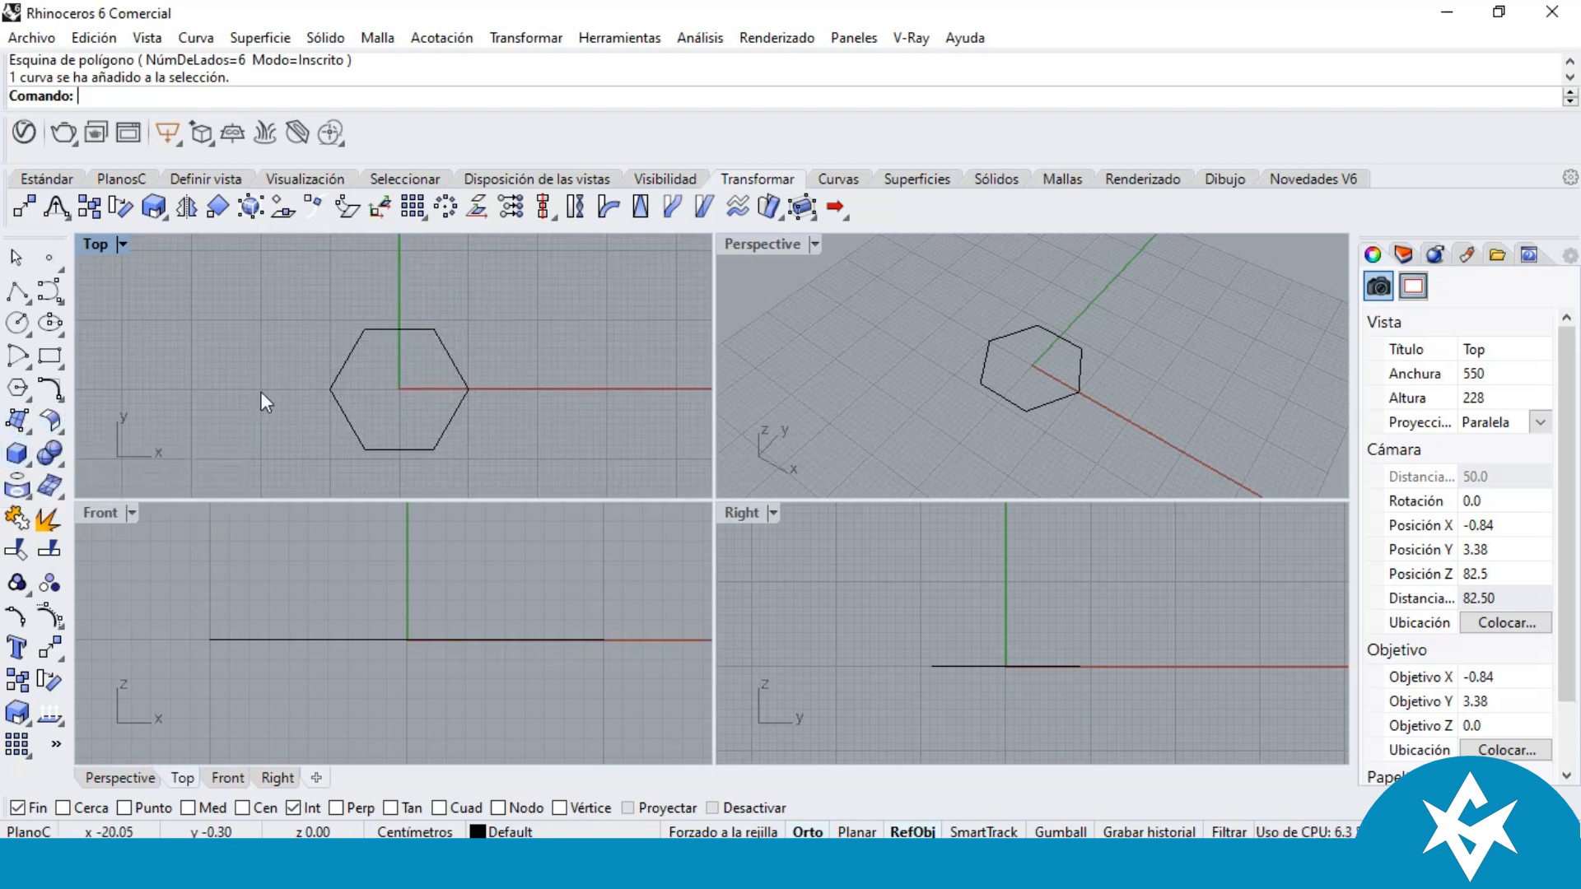
Step: Extrude the hexagon curve upwards by 10 cm as a closed solid, keeping the original curve
left_click(31, 473)
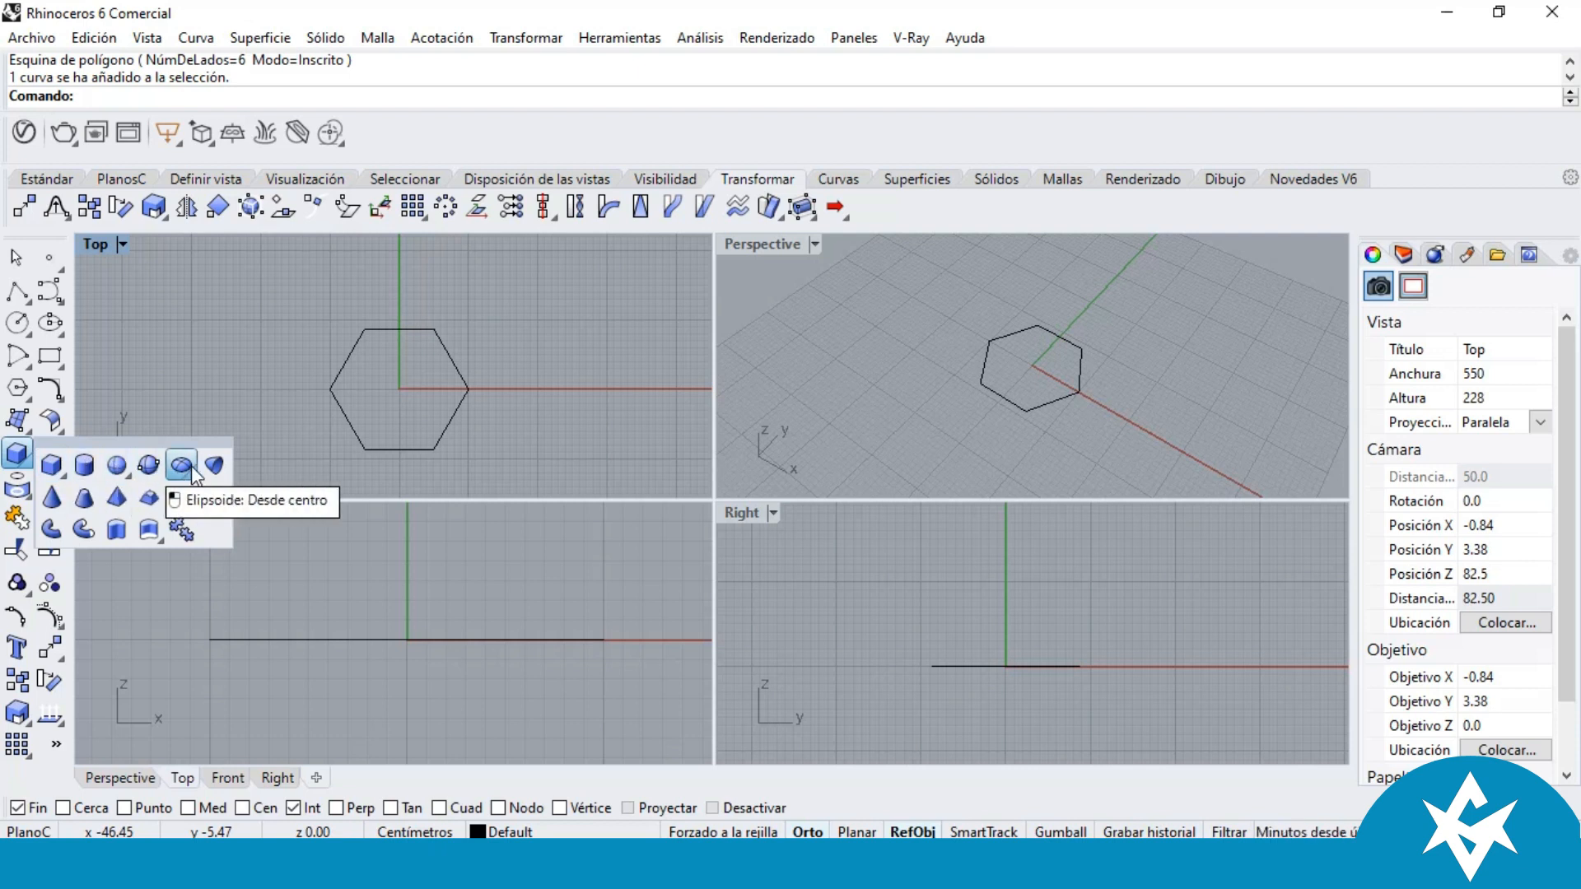
left_click(117, 530)
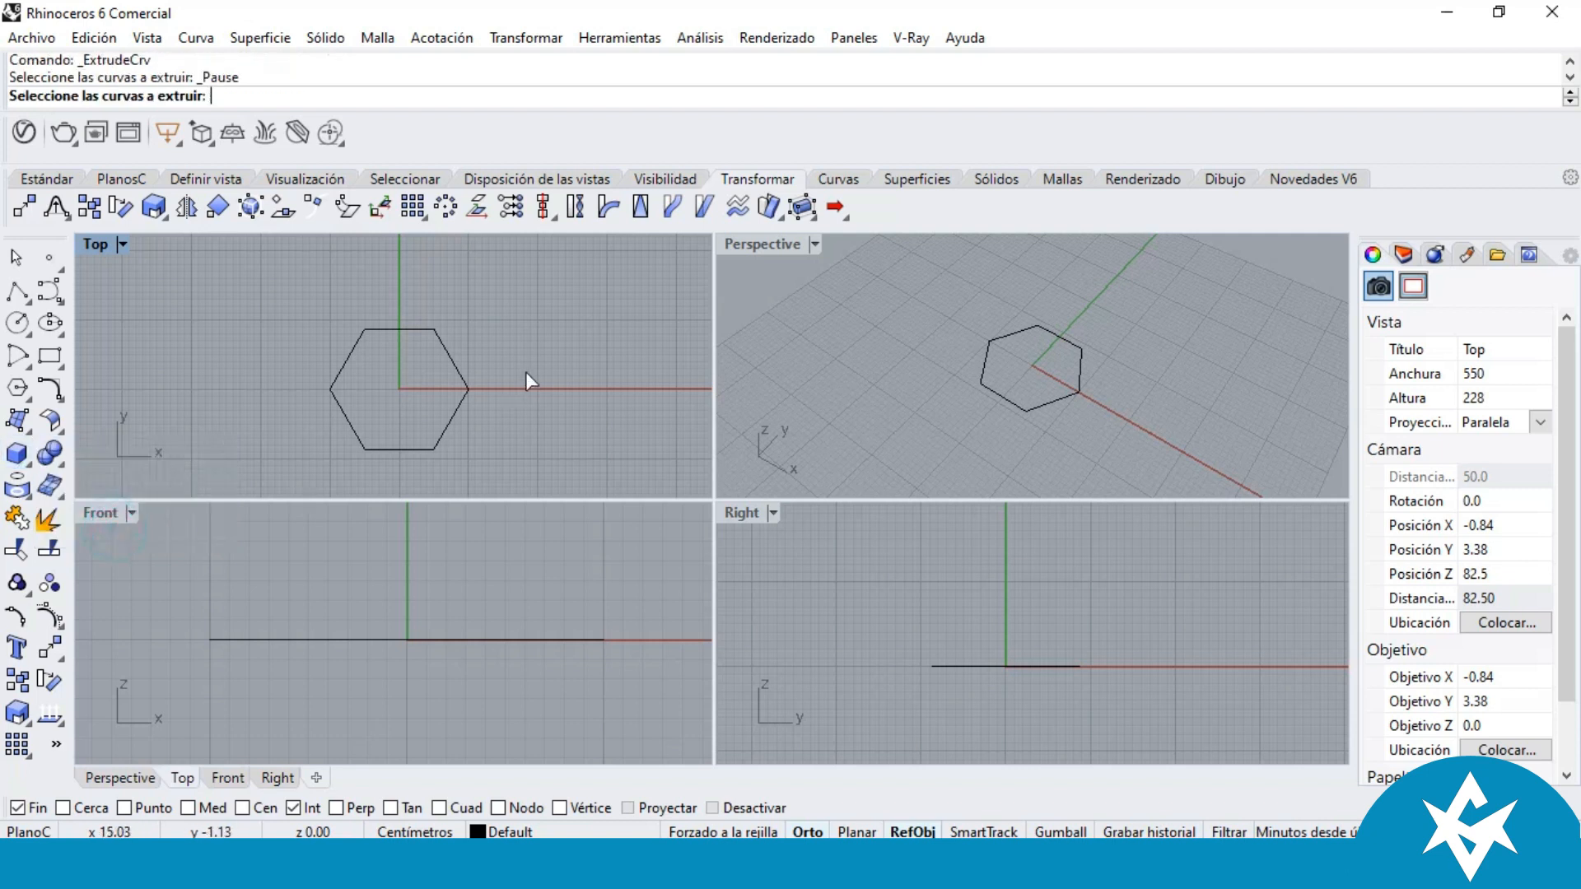
left_click(453, 359)
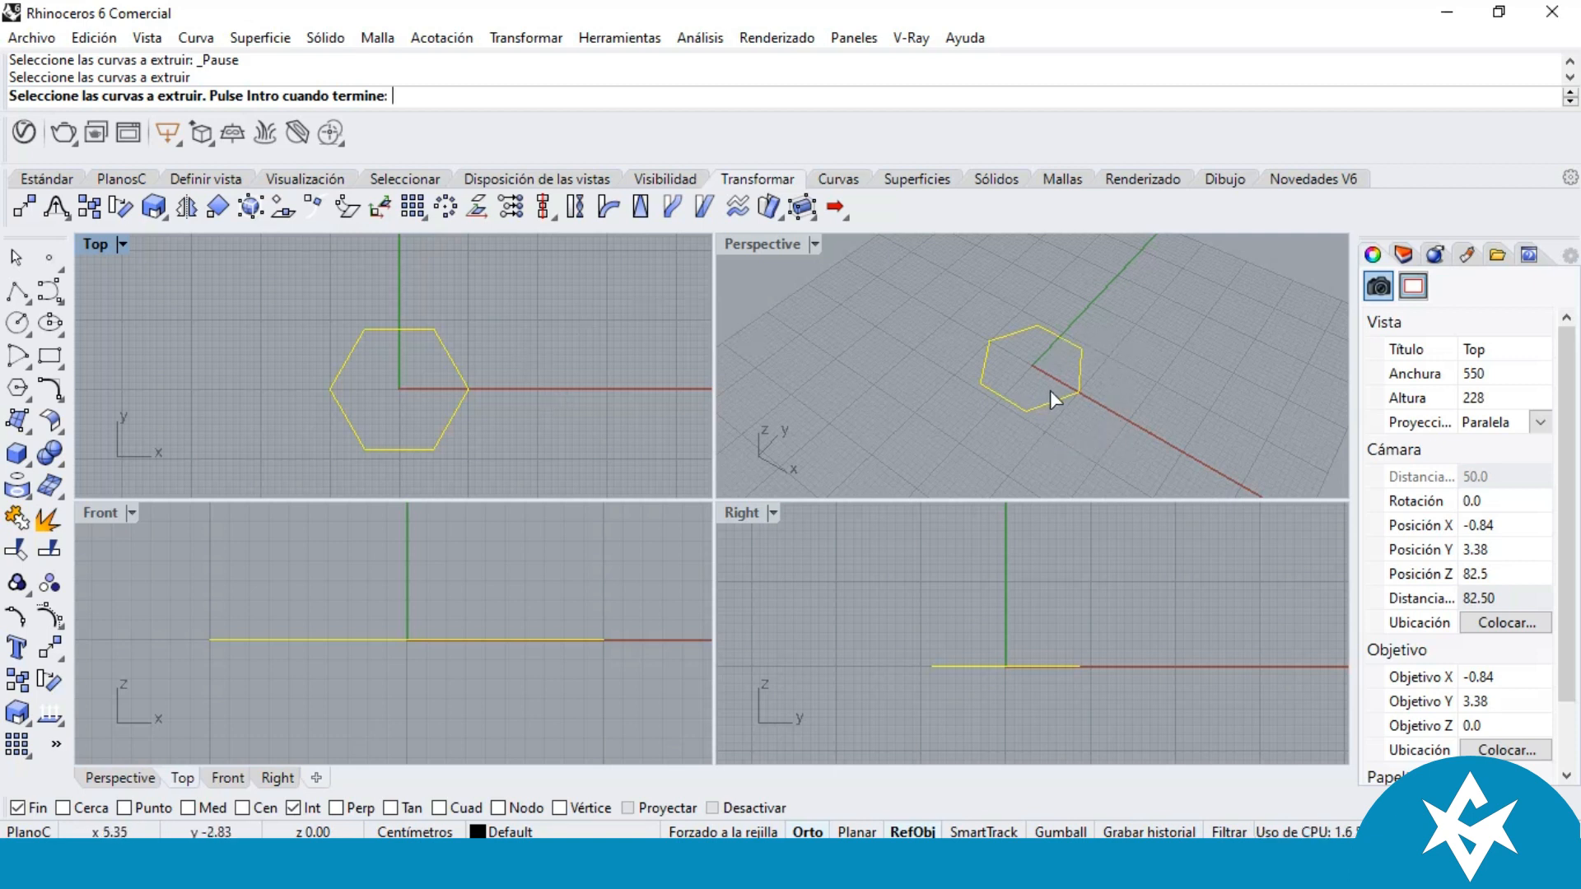
scroll(1048, 394, "up", 1)
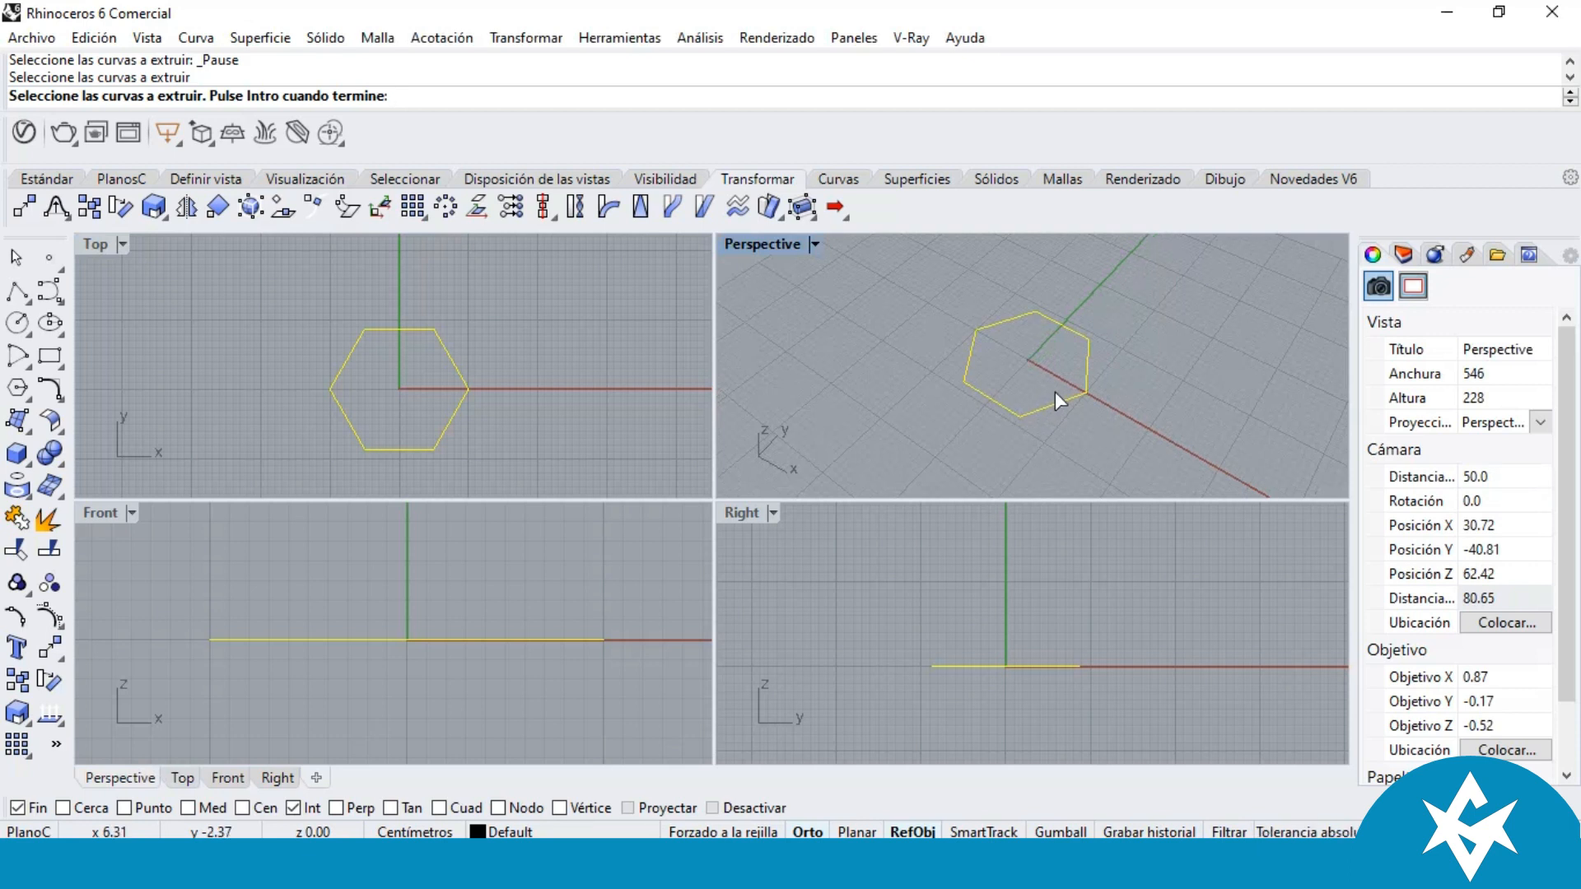
key("Return")
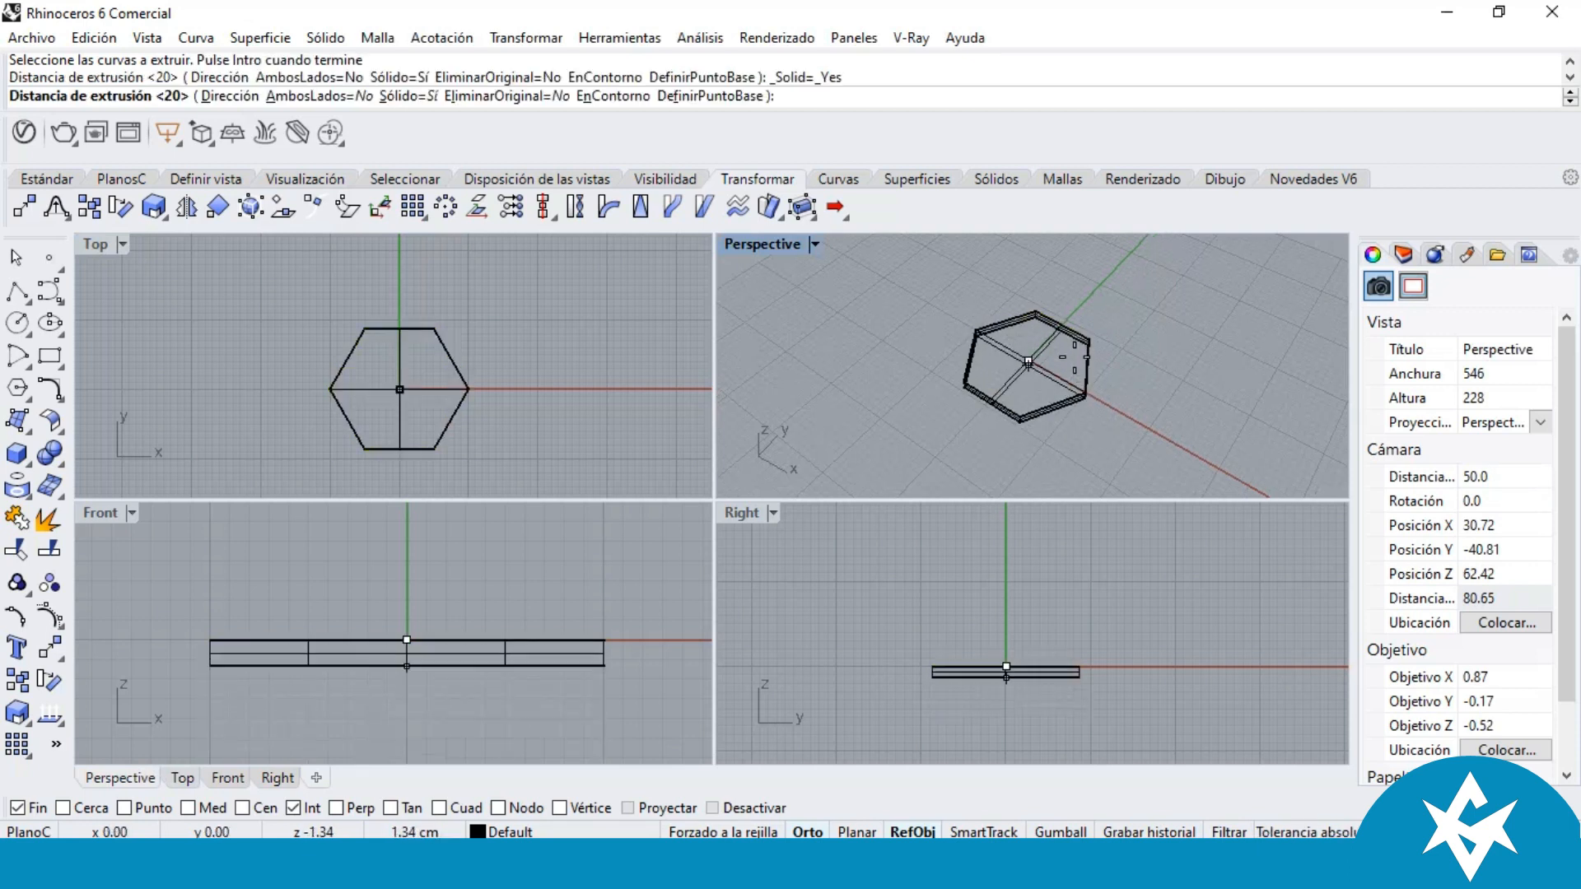
right_click_drag(1136, 302, 1173, 326)
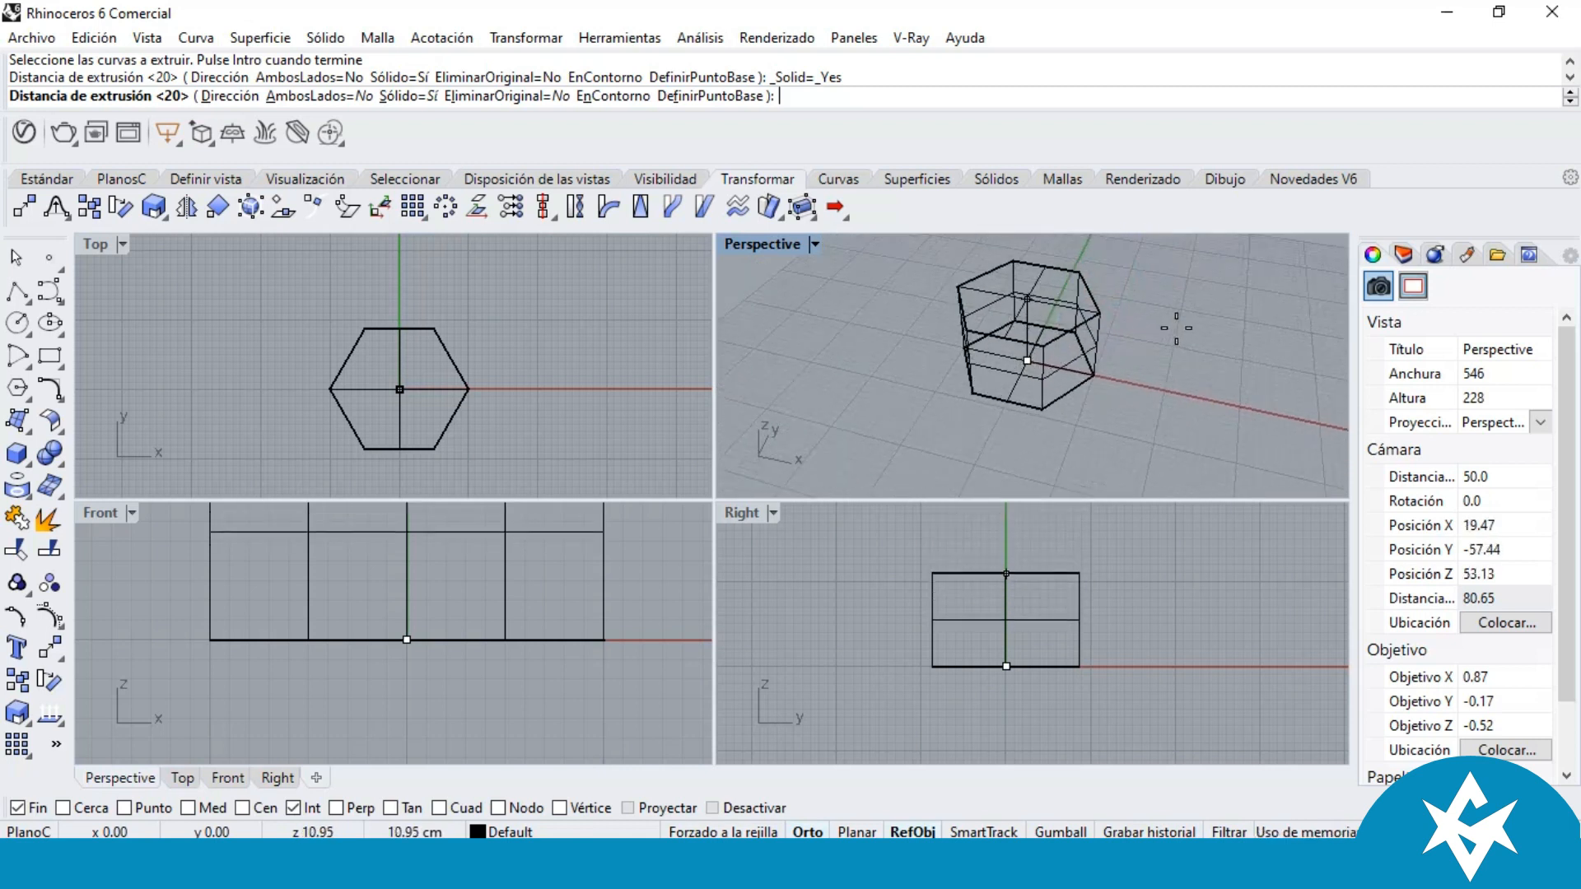
scroll(1102, 302, "up", 4)
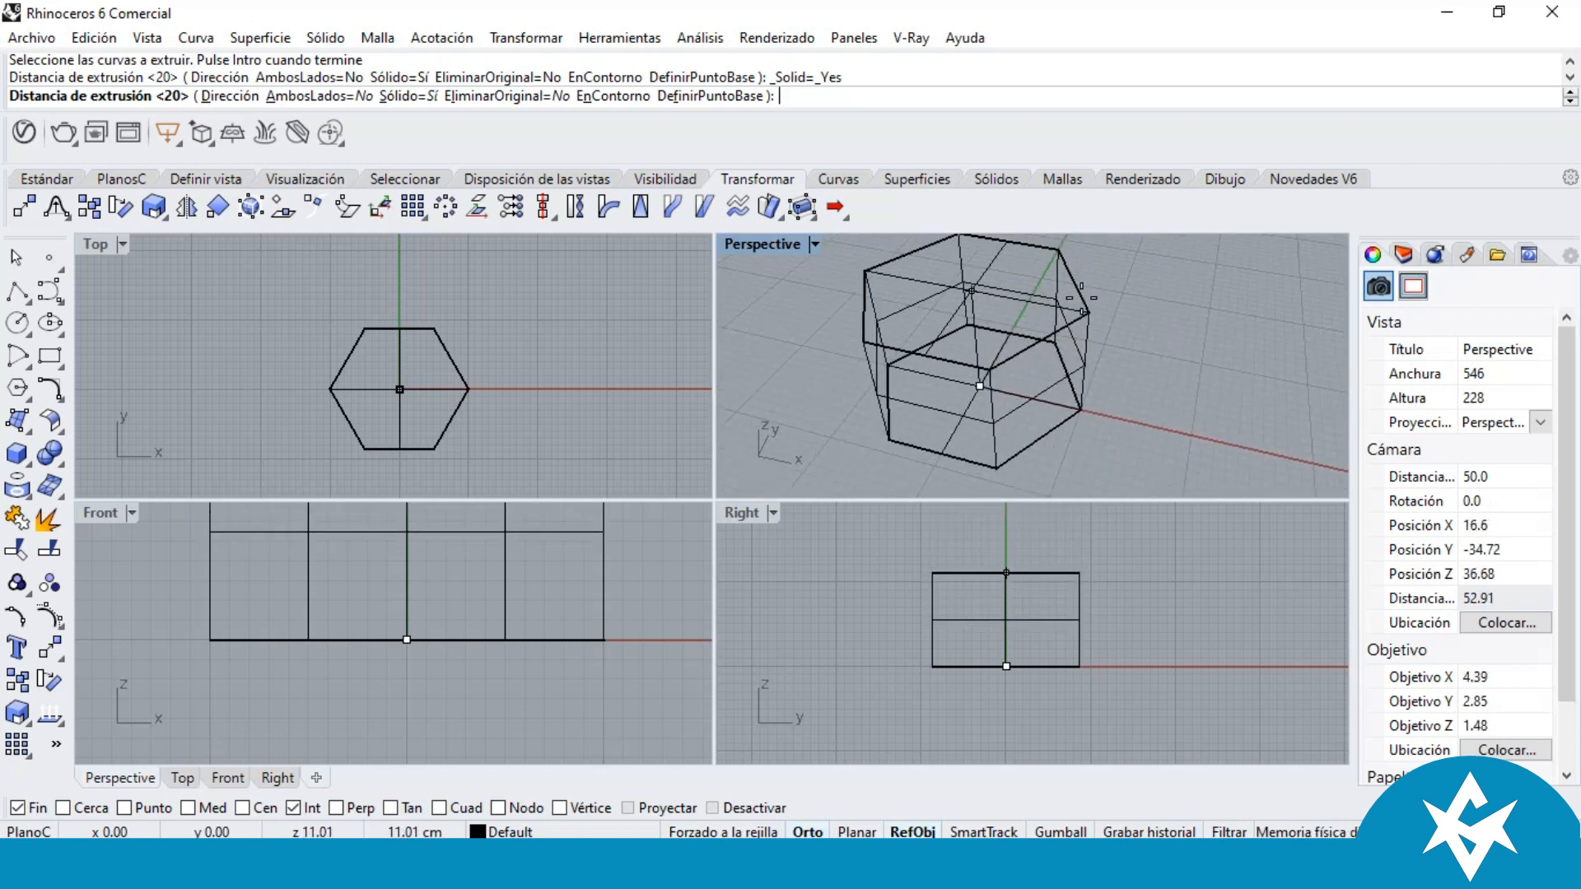
right_click_drag(1086, 317, 1174, 317)
scroll(1107, 364, "down", 2)
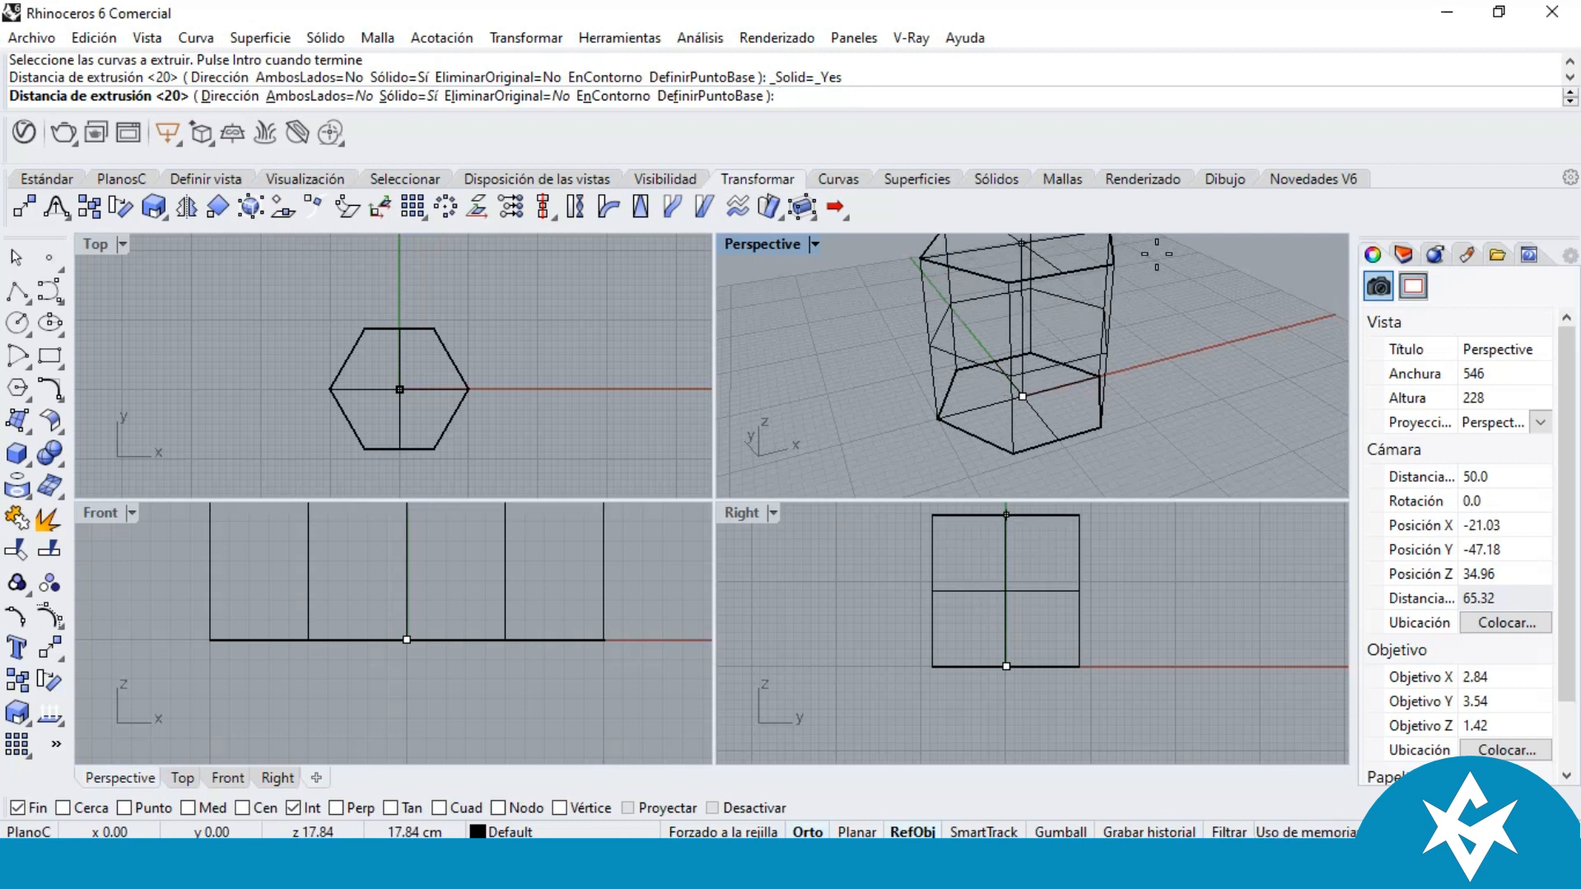
type("10")
key("Return")
Step: Set the Perspective view's display mode to Sombreado and inspect the hexagonal prism from several angles
right_click_drag(1196, 357, 917, 378)
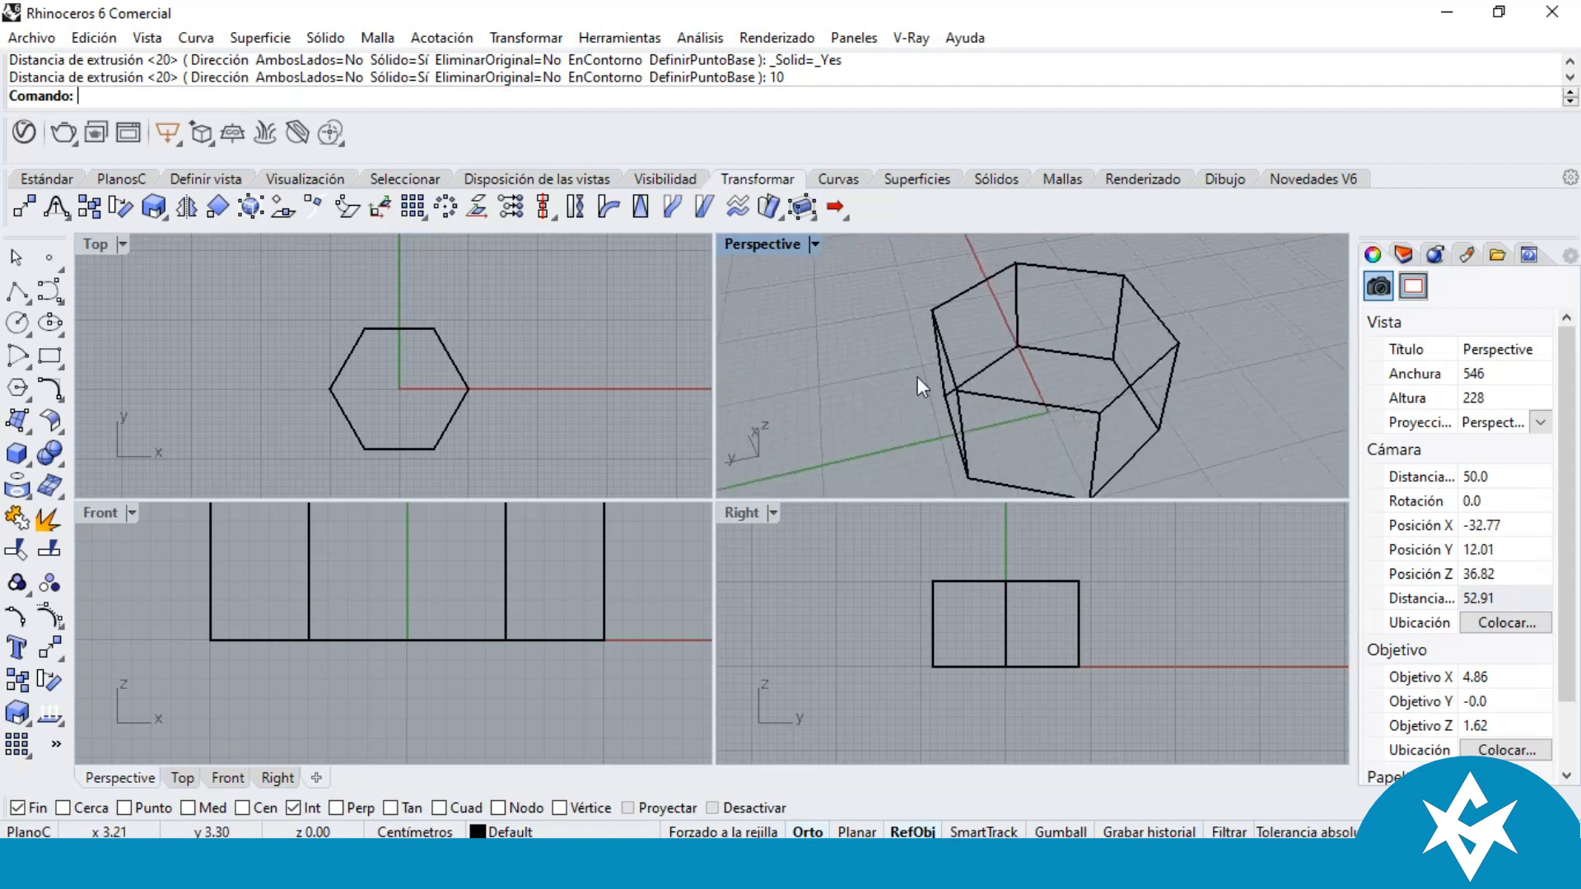
left_click(815, 244)
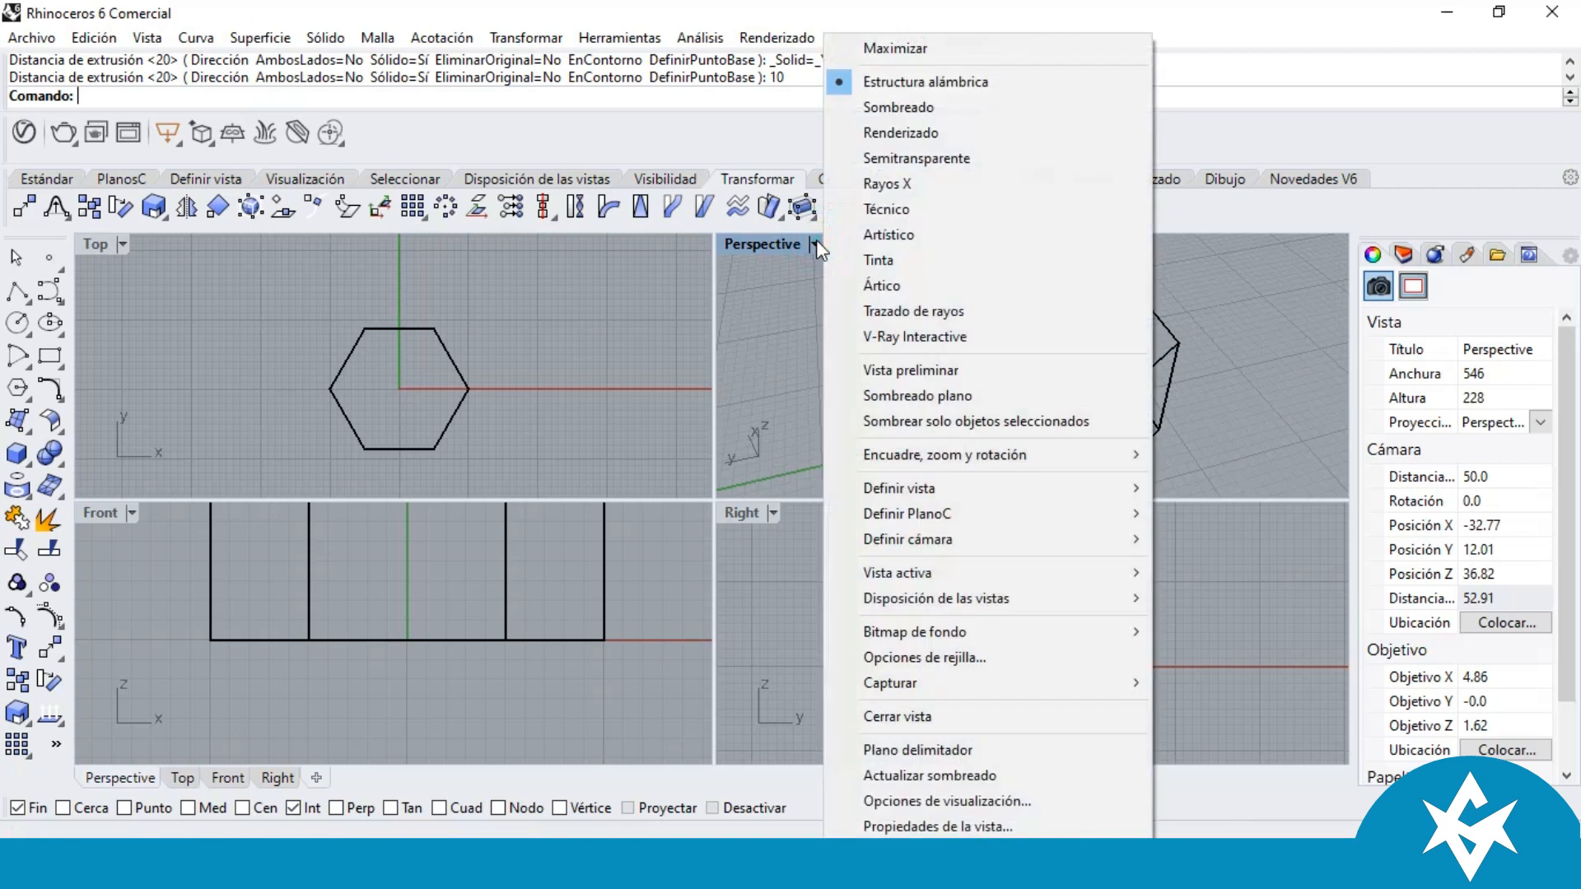
left_click(890, 112)
mouse_move(923, 393)
right_mouse_down()
mouse_move(935, 387)
mouse_move(1055, 492)
mouse_move(990, 270)
mouse_move(1098, 325)
mouse_move(1160, 476)
right_mouse_up()
scroll(955, 413, "down", 6)
scroll(1084, 348, "up", 5)
right_click_drag(1035, 396, 1079, 344)
scroll(1059, 442, "down", 7)
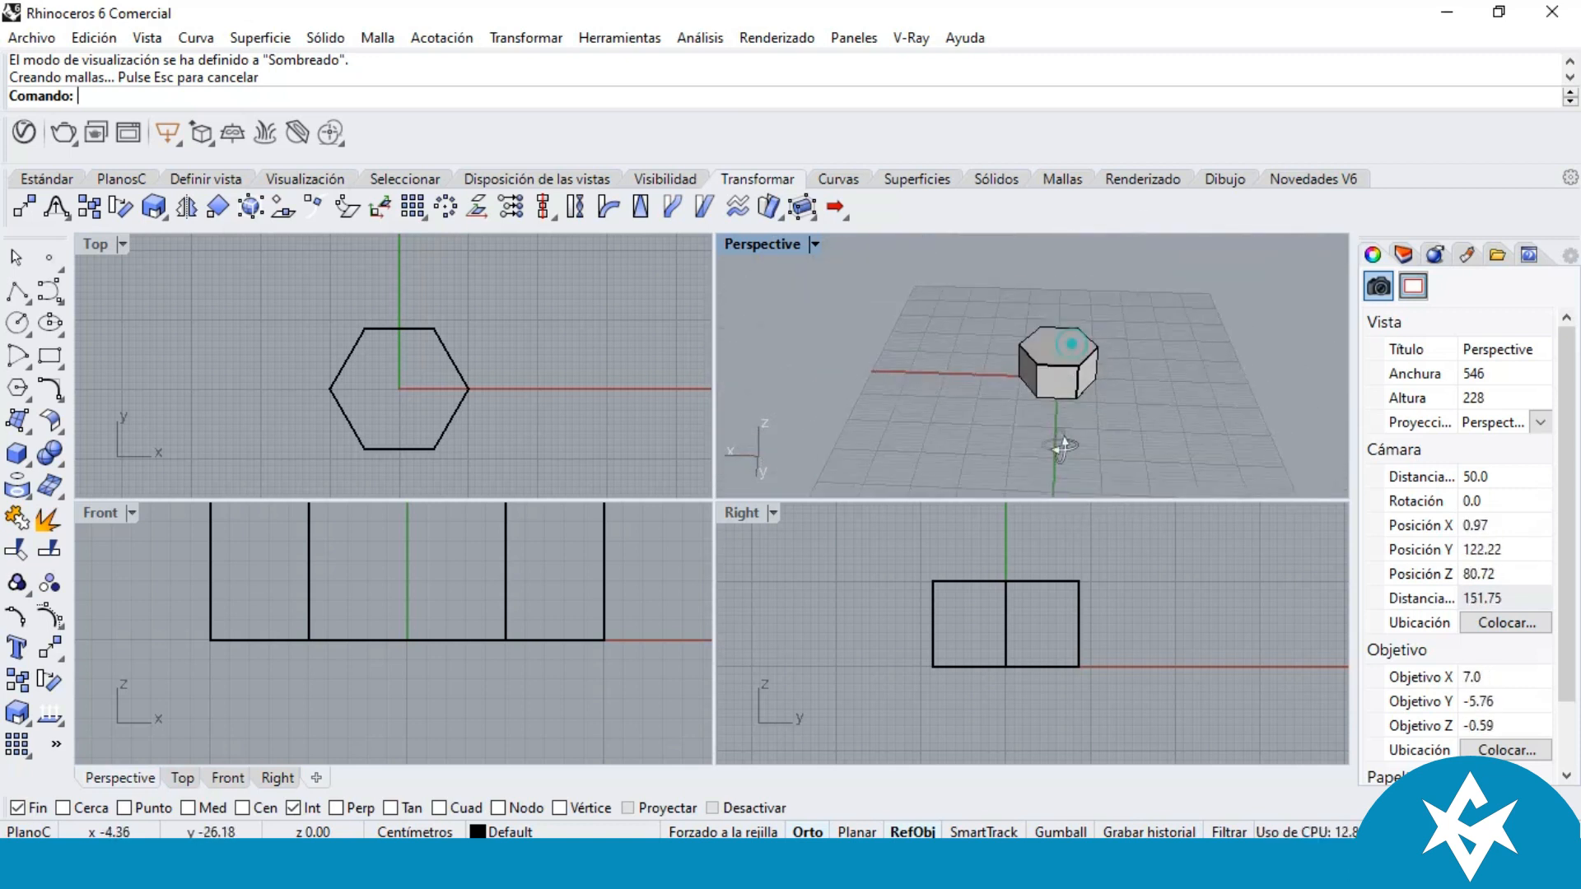
scroll(1059, 442, "up", 4)
Step: Set the Perspective view's display mode to Renderizado
left_click(816, 243)
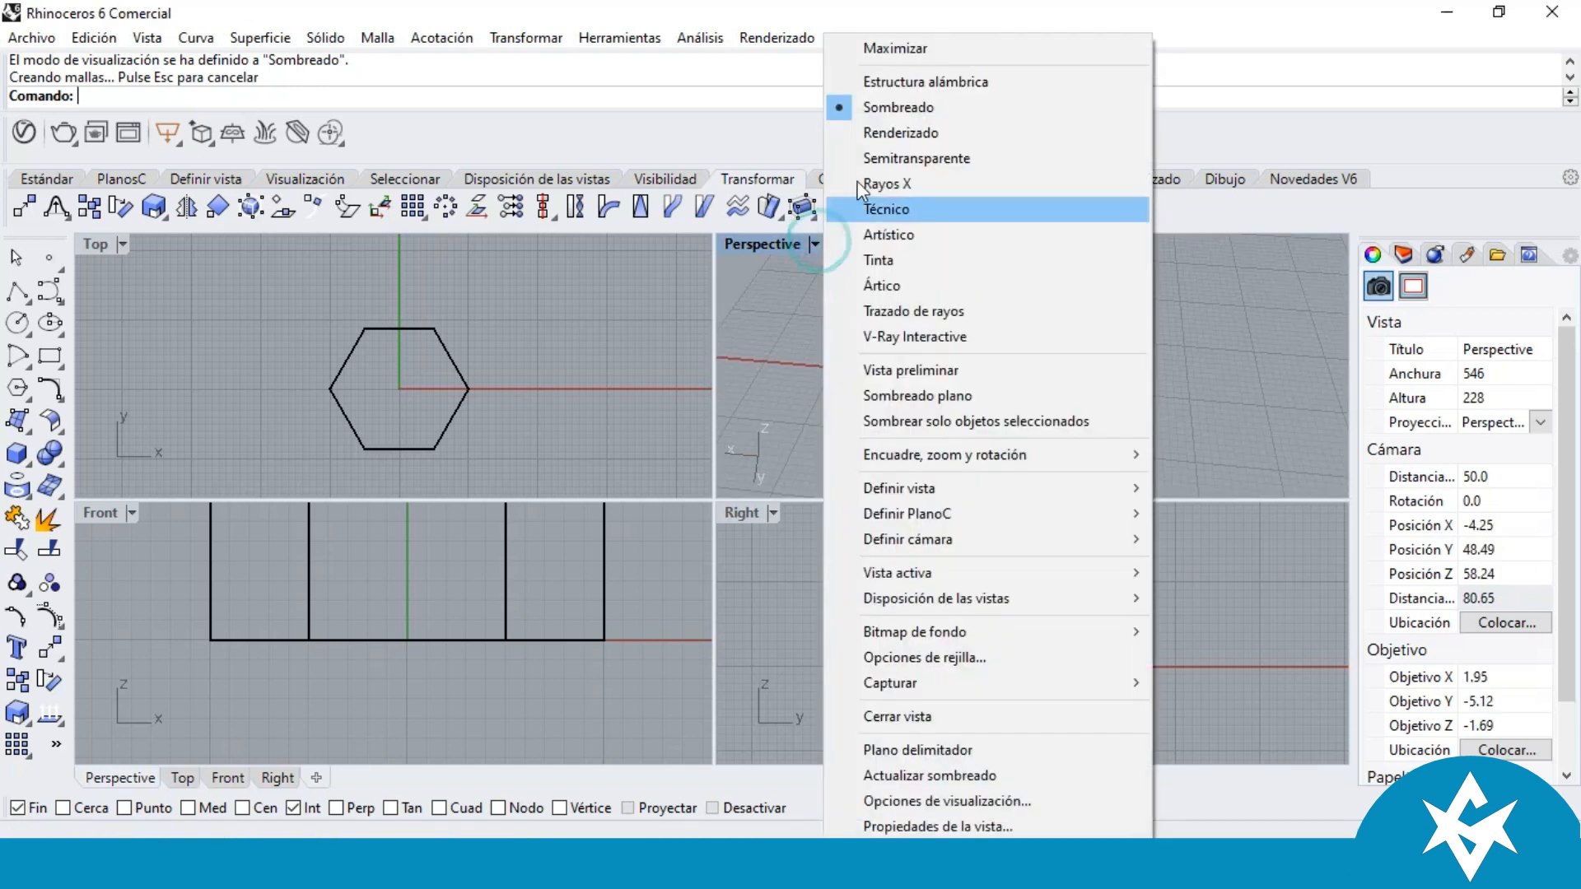
left_click(891, 134)
right_click_drag(1040, 413, 1013, 351)
Step: Move the extruded solid away from its base hexagon in the negative Y direction, leaving the curve at the origin
left_click(1013, 351)
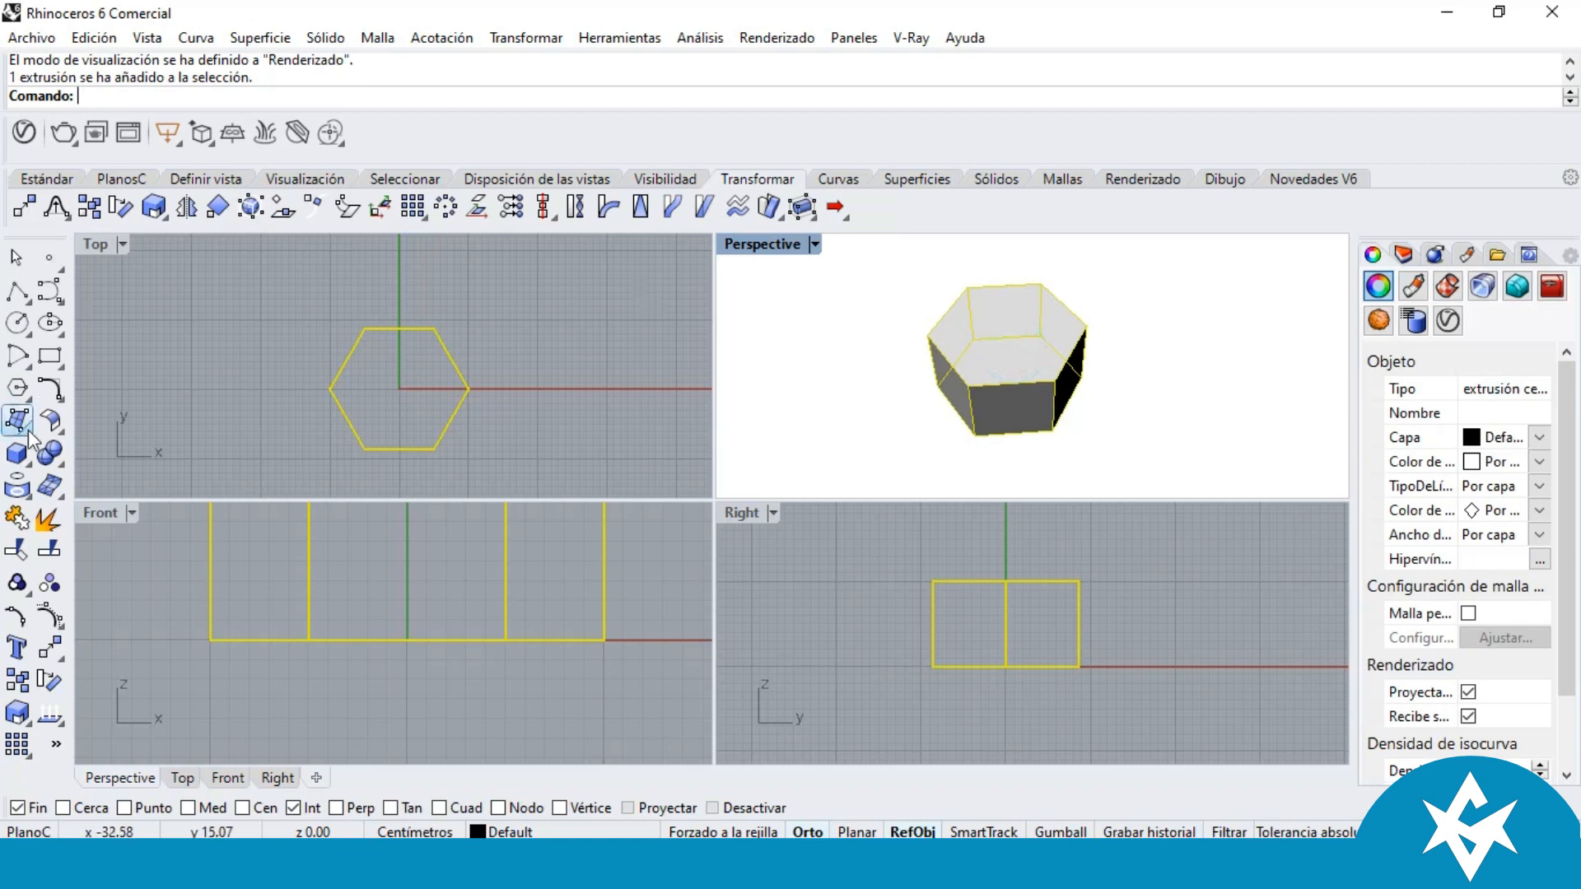
left_click(25, 208)
left_click(1093, 445)
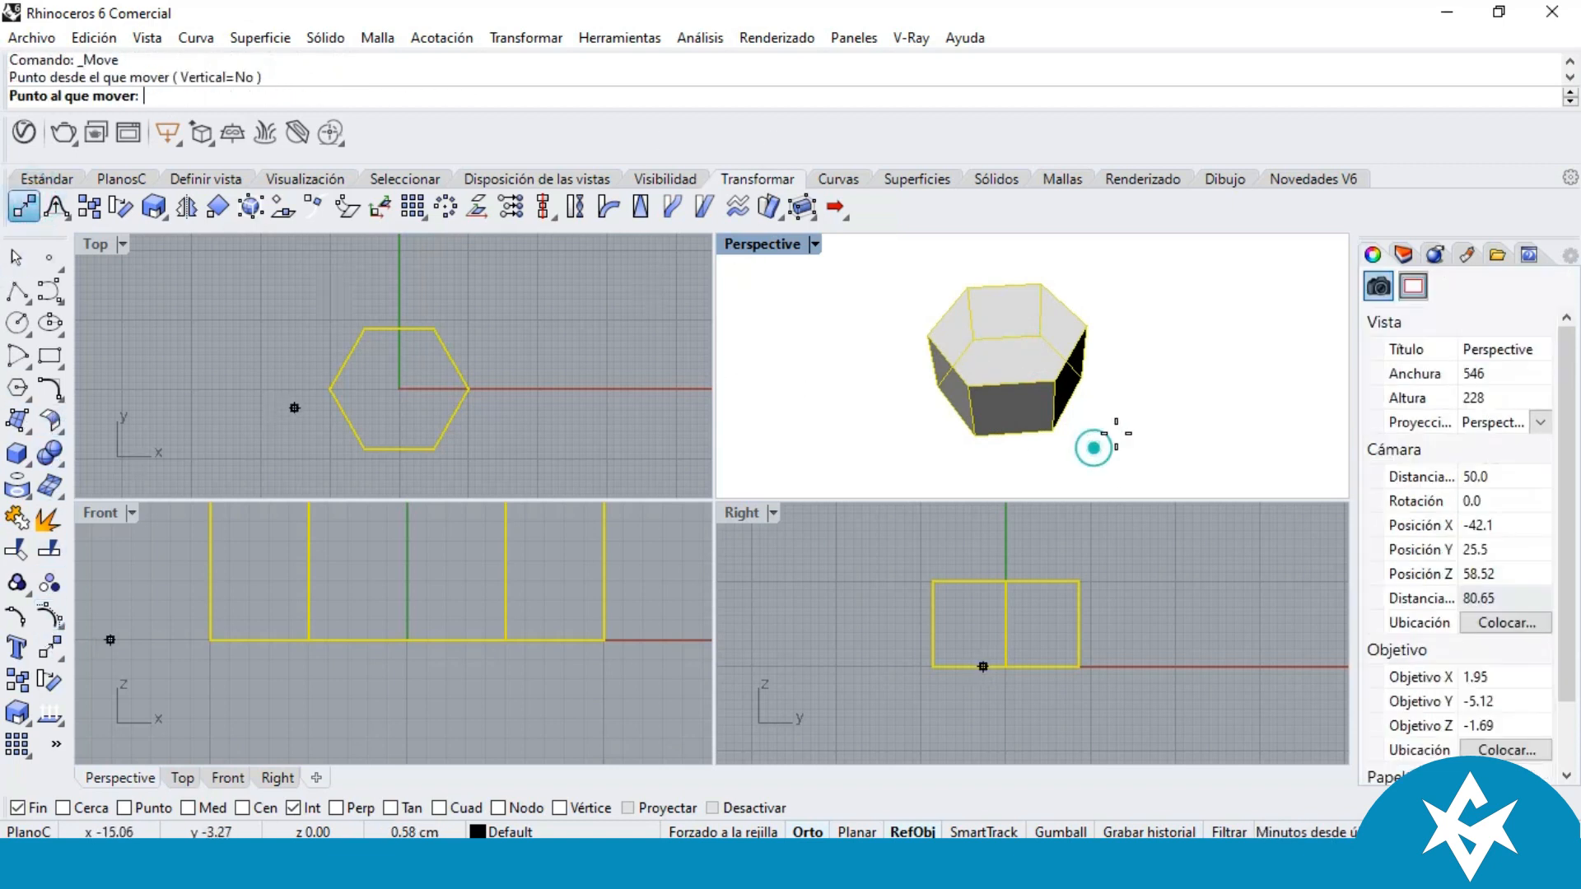
left_click(1213, 366)
left_click(1153, 383)
left_click(1000, 395)
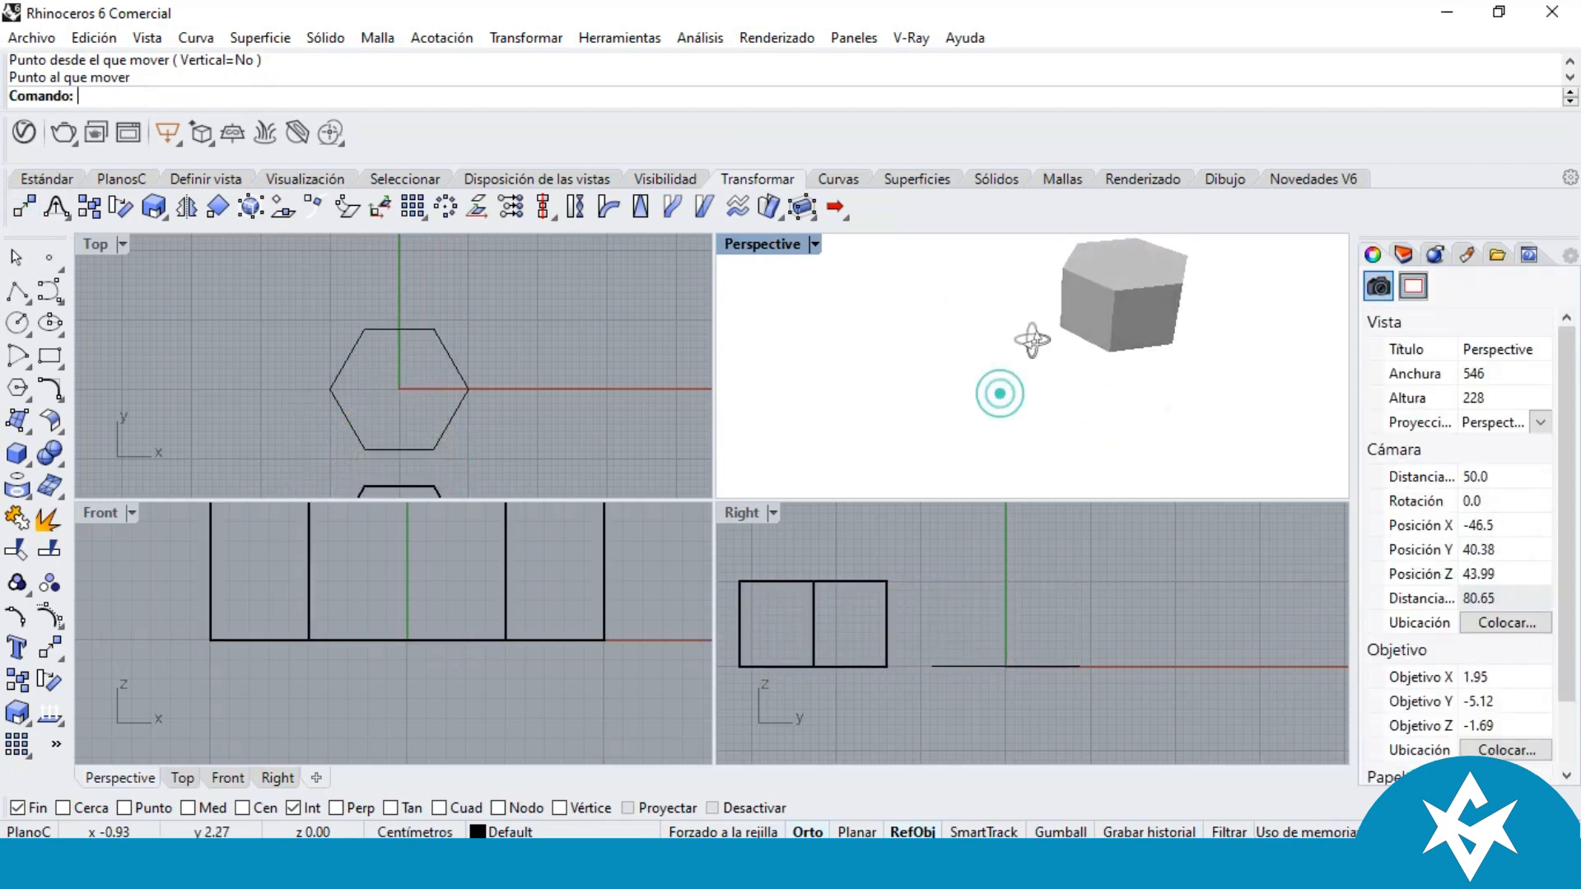
left_click_drag(1042, 290, 819, 429)
scroll(1089, 265, "up", 2)
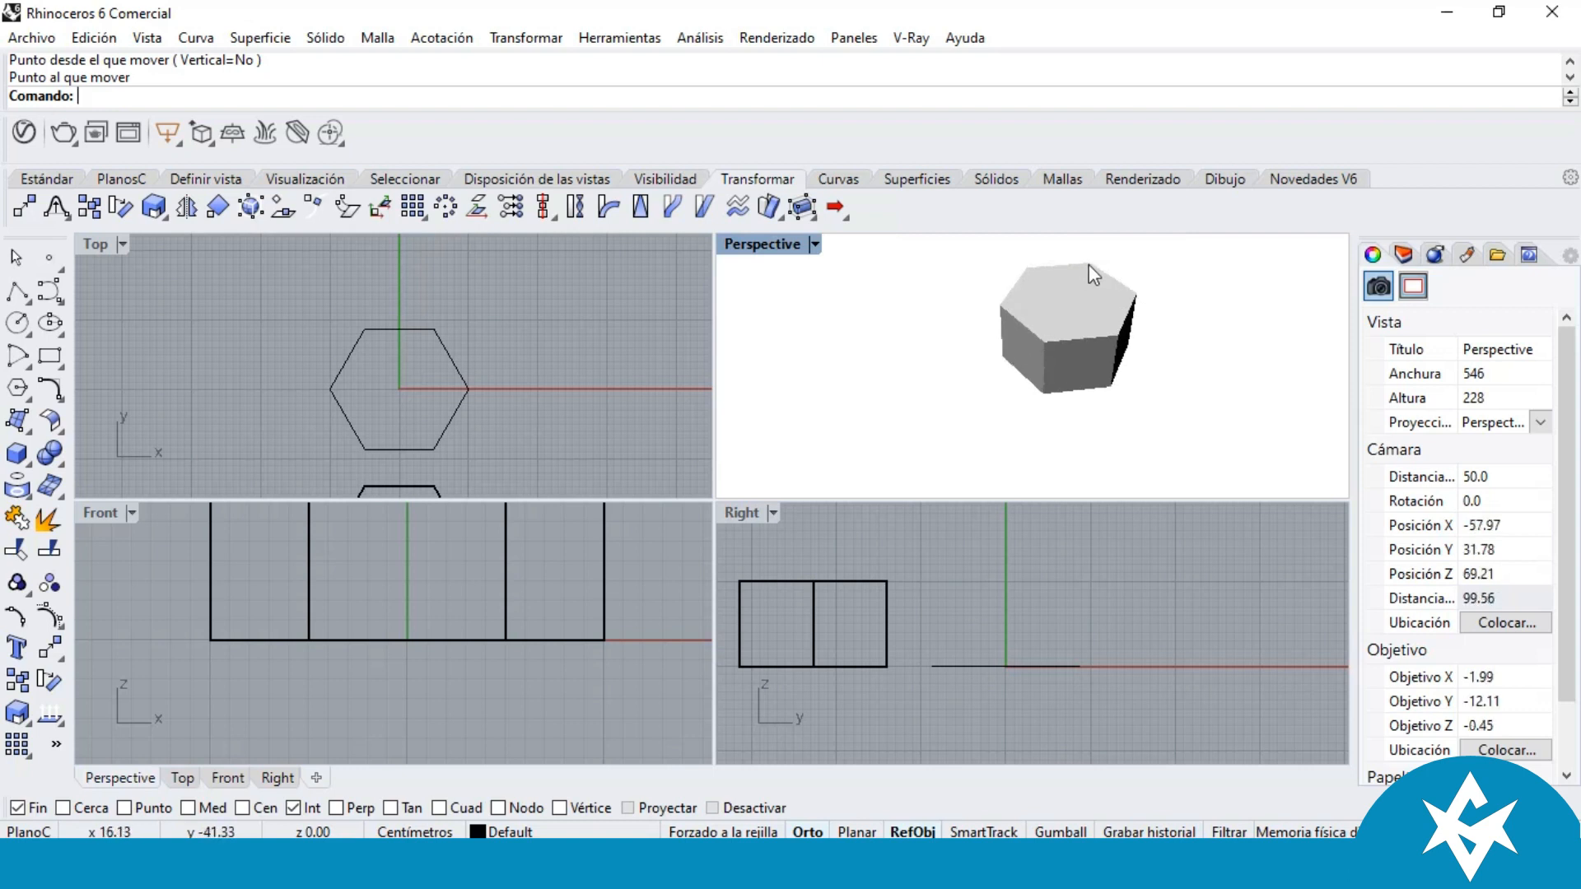
scroll(1066, 293, "up", 4)
scroll(1069, 321, "down", 3)
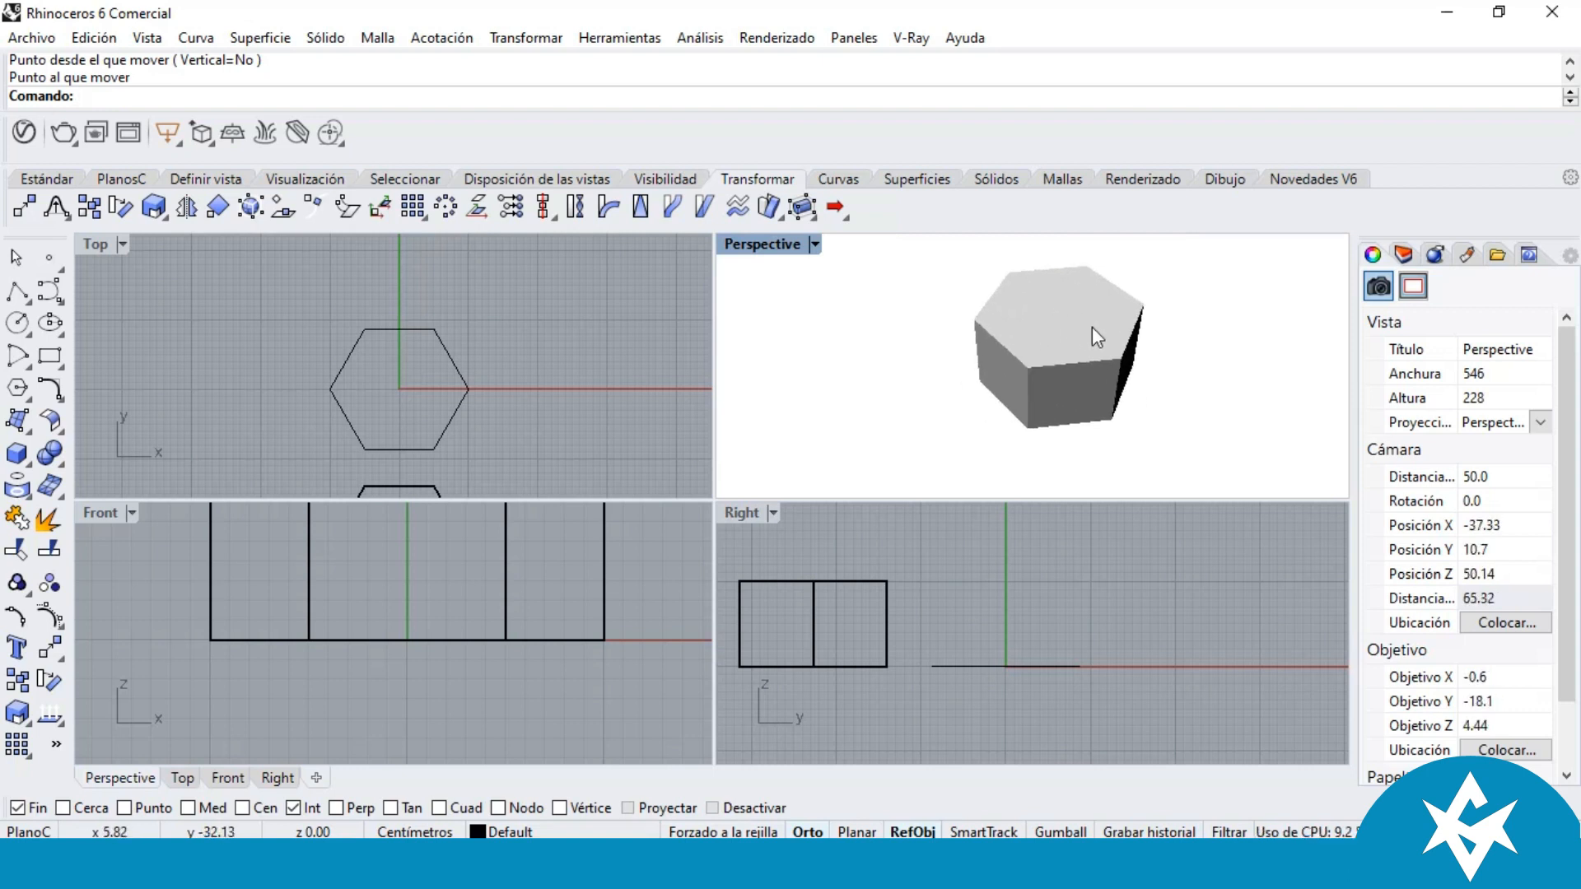
Step: Set the Perspective view's display mode to Semitransparente
left_click(820, 251)
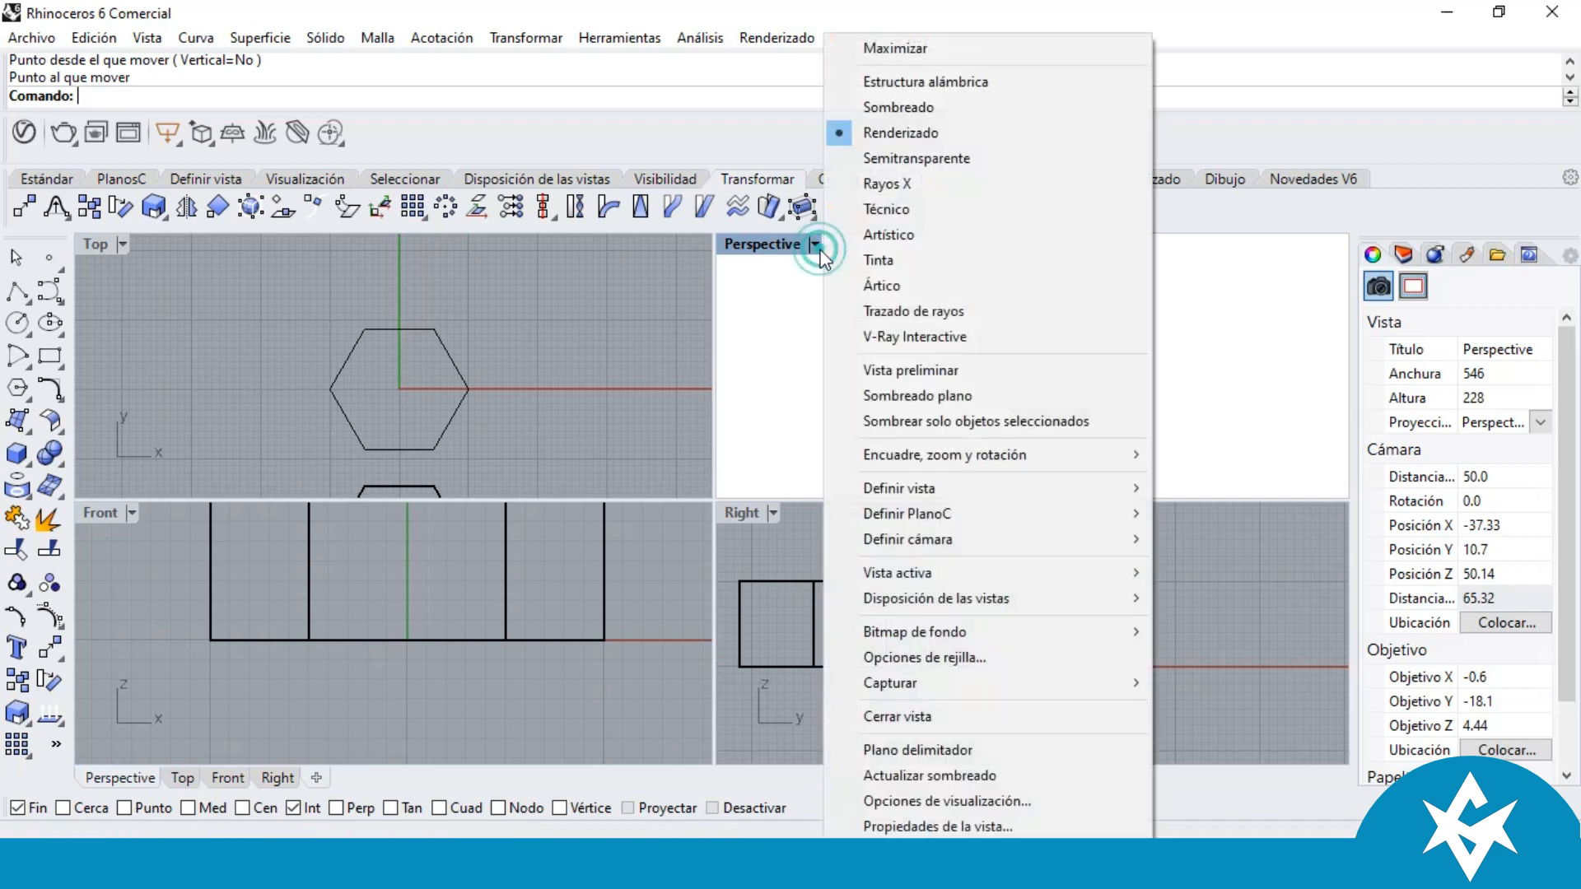
left_click(868, 155)
mouse_move(1076, 381)
right_mouse_down()
mouse_move(1052, 367)
mouse_move(1066, 346)
mouse_move(1076, 406)
mouse_move(1068, 376)
right_mouse_up()
scroll(1081, 365, "up", 4)
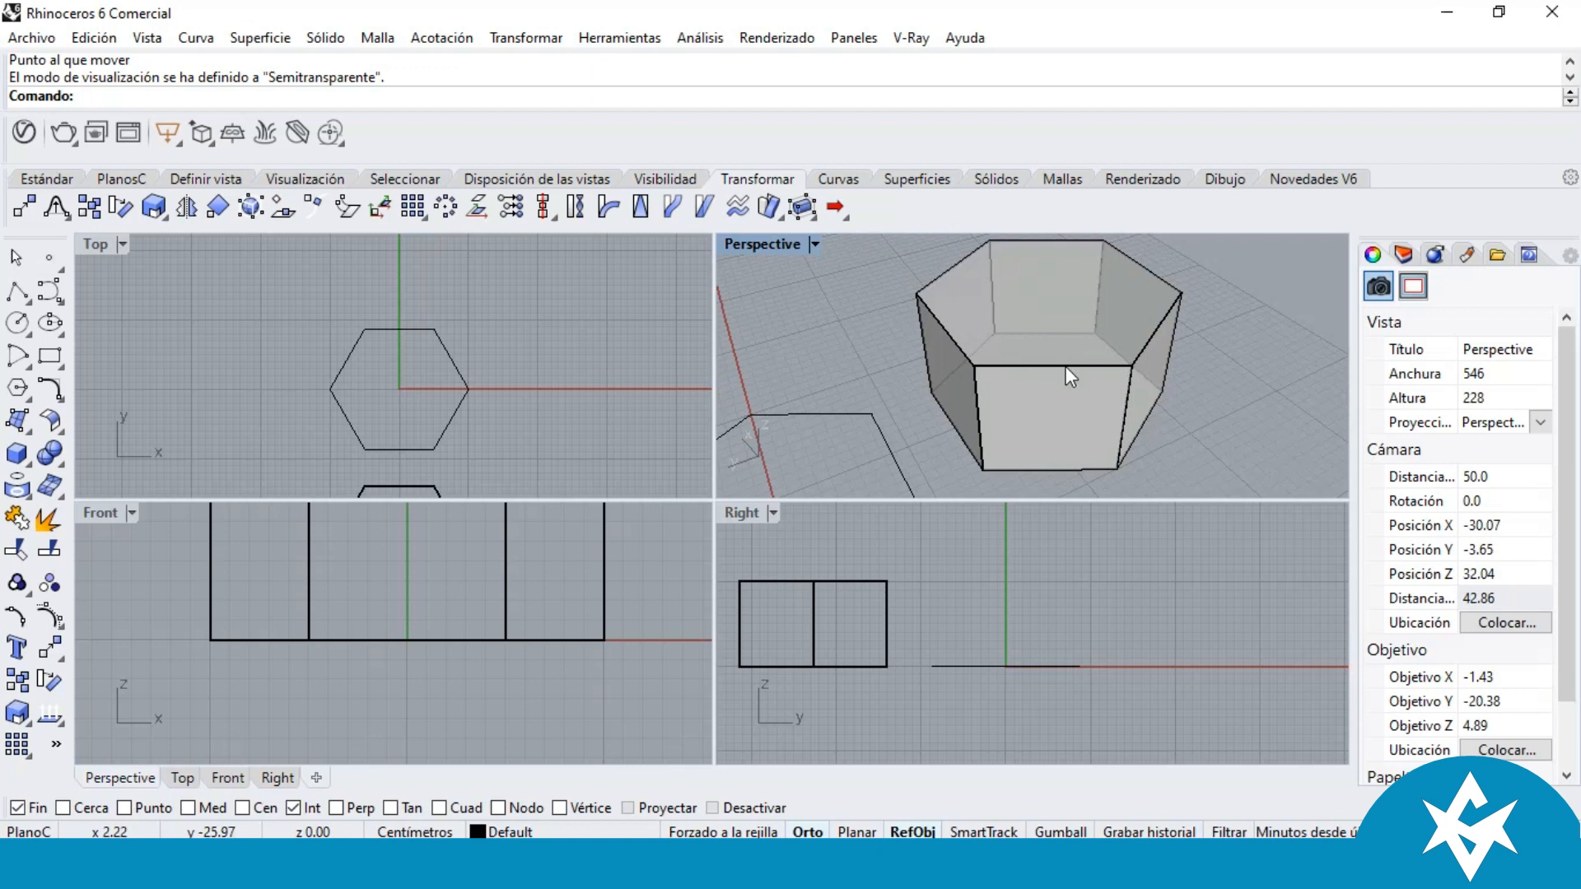
Step: Examine the semi-transparent hexagonal prism and its base curve from several angles and distances, selecting each object in turn
scroll(1062, 373, "down", 4)
scroll(1059, 378, "up", 4)
right_click_drag(1060, 377, 993, 392)
scroll(1135, 319, "down", 4)
scroll(1135, 319, "up", 2)
mouse_move(1120, 349)
right_mouse_down()
mouse_move(1070, 378)
mouse_move(1144, 360)
mouse_move(1115, 333)
mouse_move(1106, 425)
mouse_move(1042, 395)
mouse_move(1054, 373)
mouse_move(1040, 369)
mouse_move(1241, 307)
mouse_move(1211, 376)
mouse_move(1204, 336)
mouse_move(1138, 329)
right_mouse_up()
scroll(1084, 364, "up", 4)
scroll(1112, 338, "down", 8)
scroll(1056, 352, "up", 4)
scroll(1057, 354, "down", 4)
scroll(1044, 382, "up", 2)
left_click(993, 349)
left_click(1104, 344)
left_click(970, 294)
scroll(1112, 379, "down", 2)
right_click_drag(1089, 424, 1040, 443)
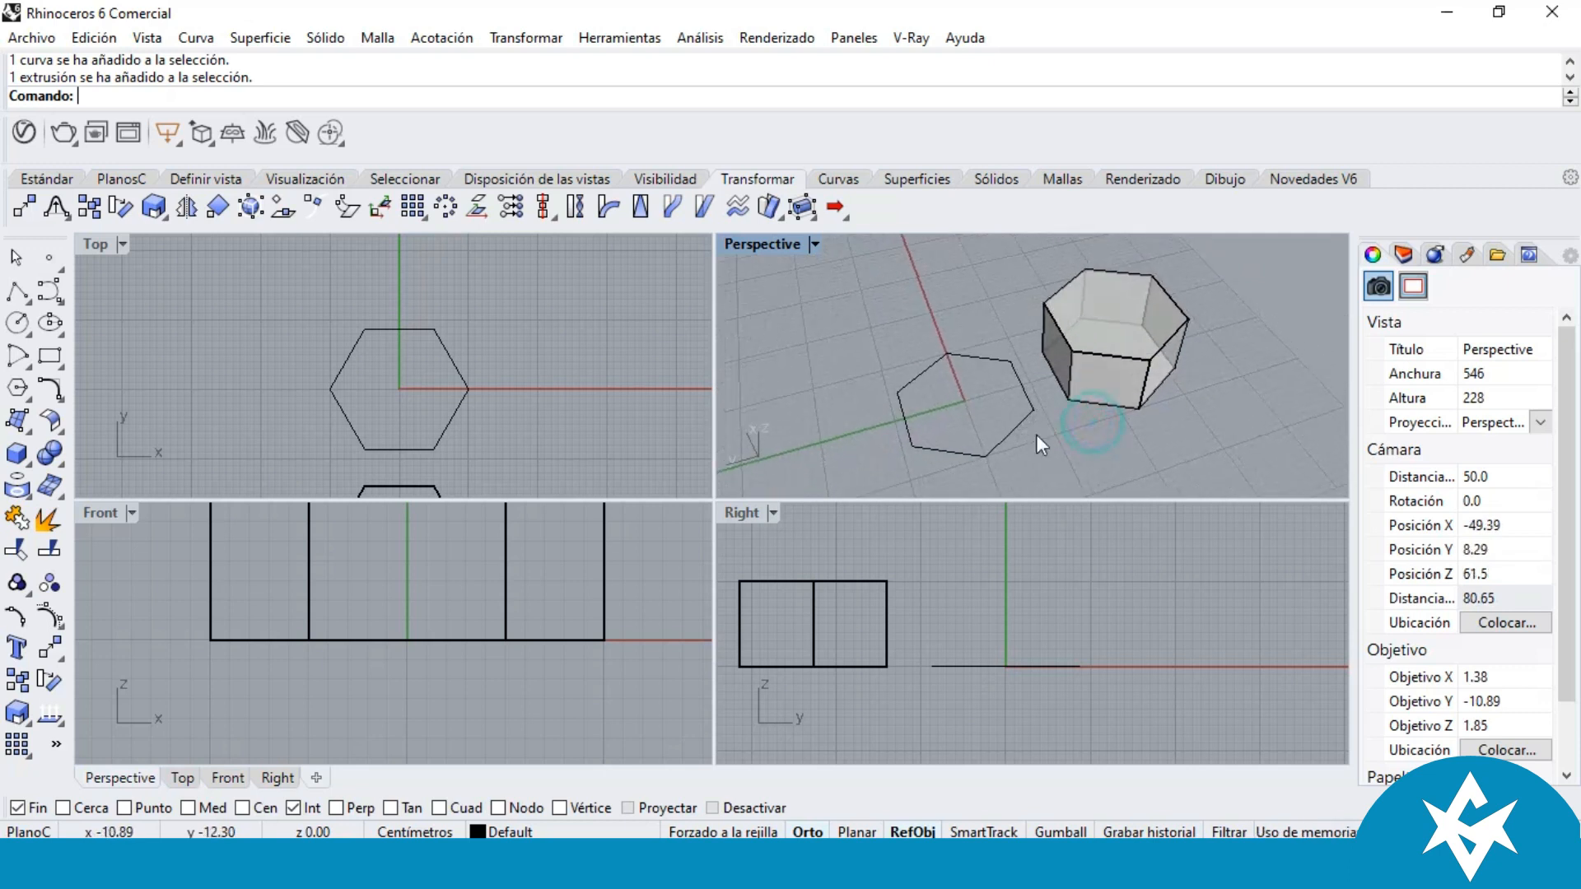
scroll(1120, 283, "up", 4)
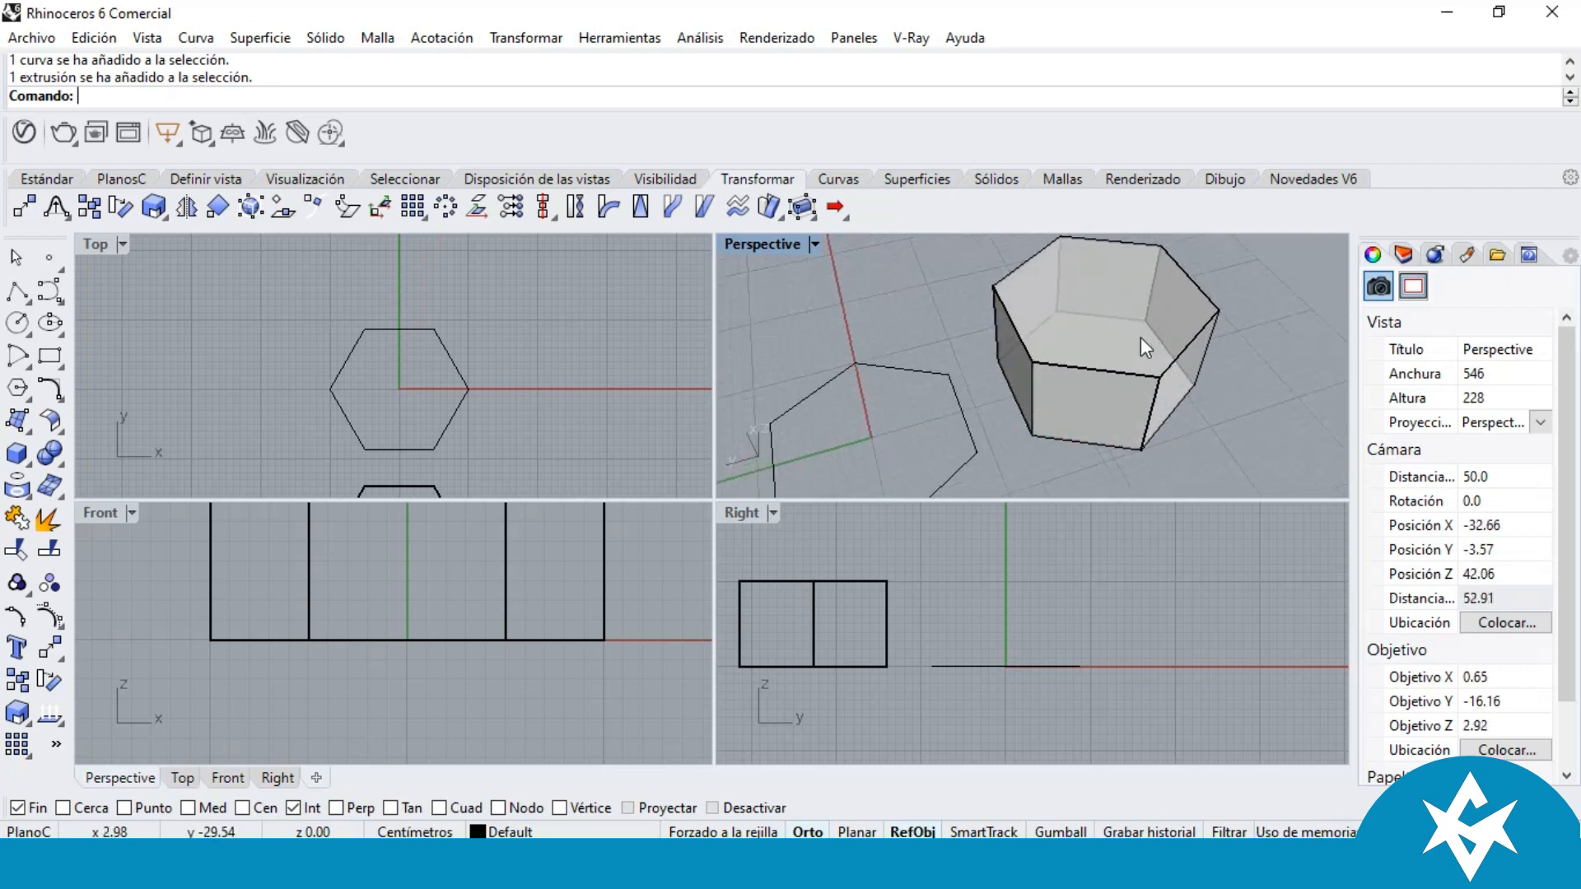
right_click_drag(1112, 343, 1186, 352)
scroll(1125, 397, "up", 3)
right_click_drag(1125, 397, 995, 356)
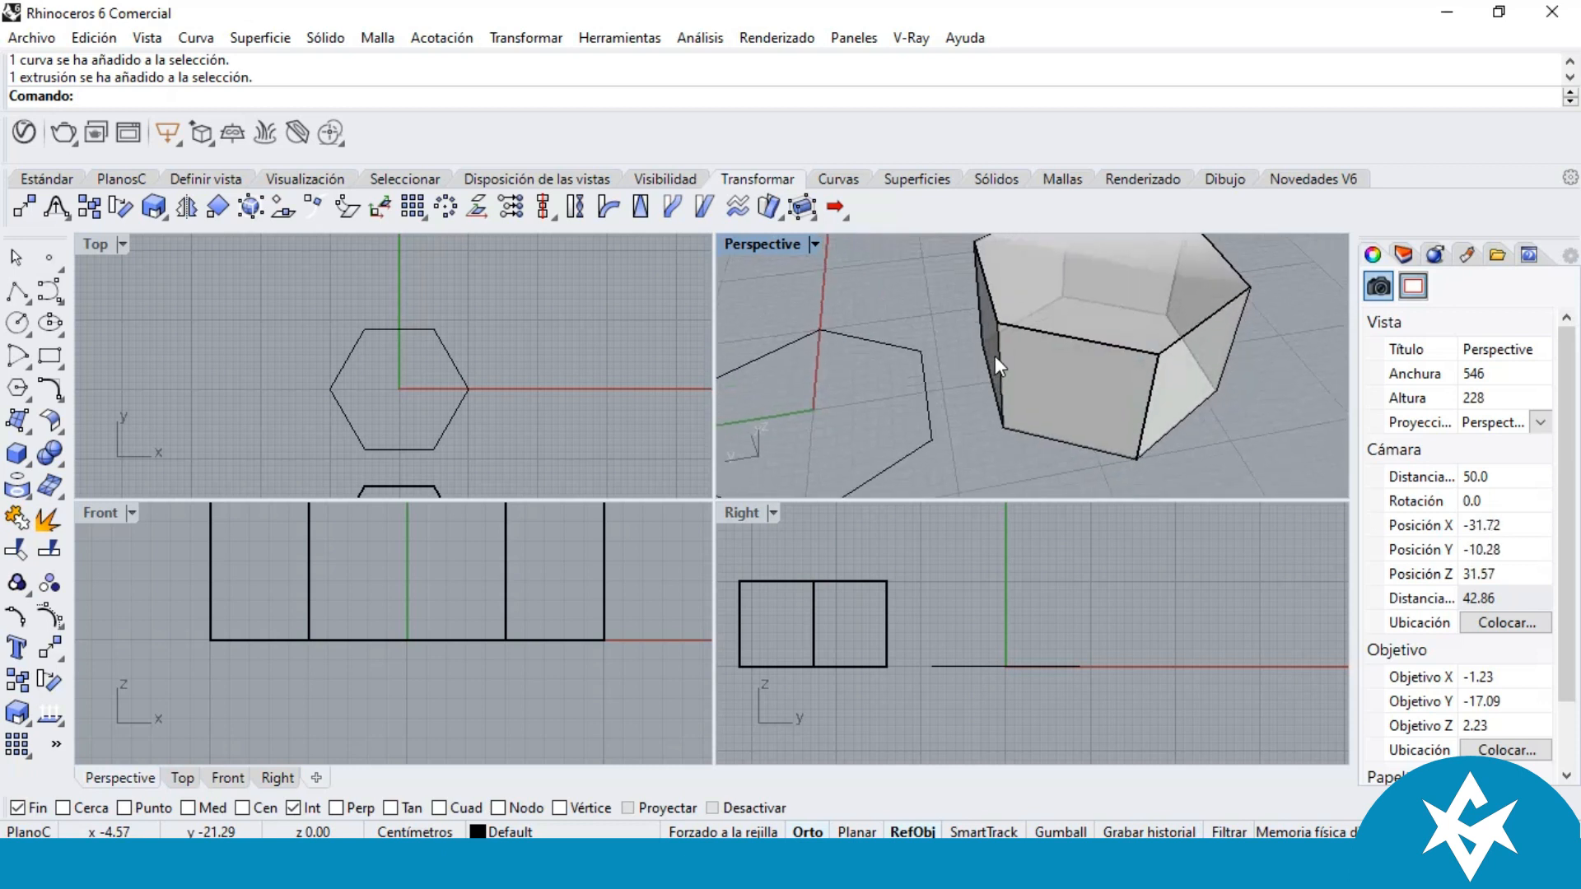
Step: Extrude the prism's side face toward negative X and the base hexagon outwards by 10 cm as a solid with ExtrudeSrf
left_click(29, 464)
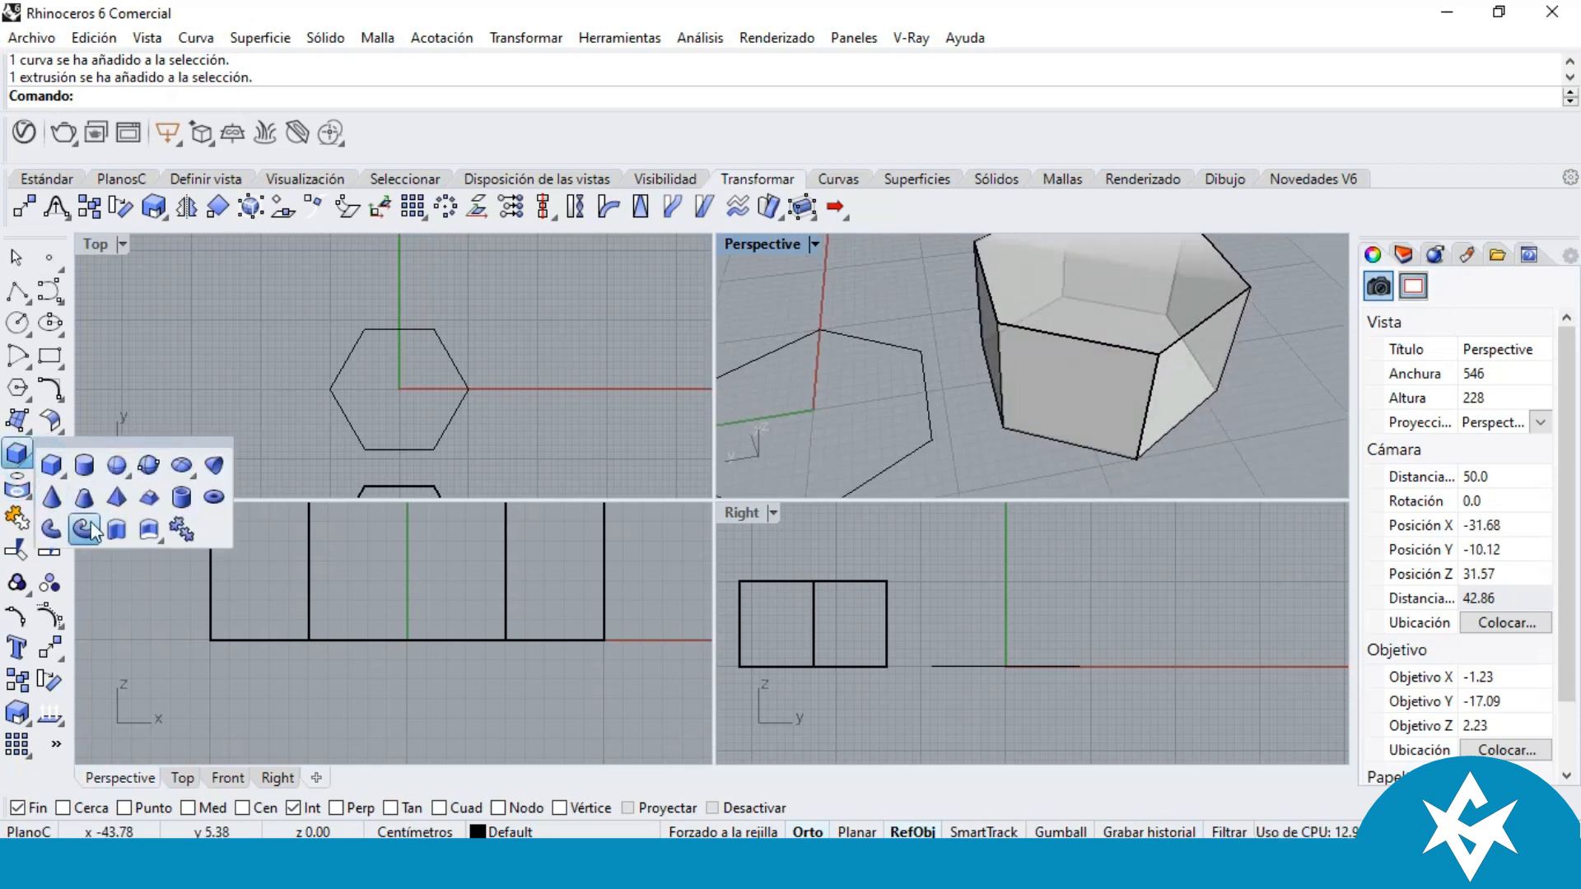
left_click(148, 534)
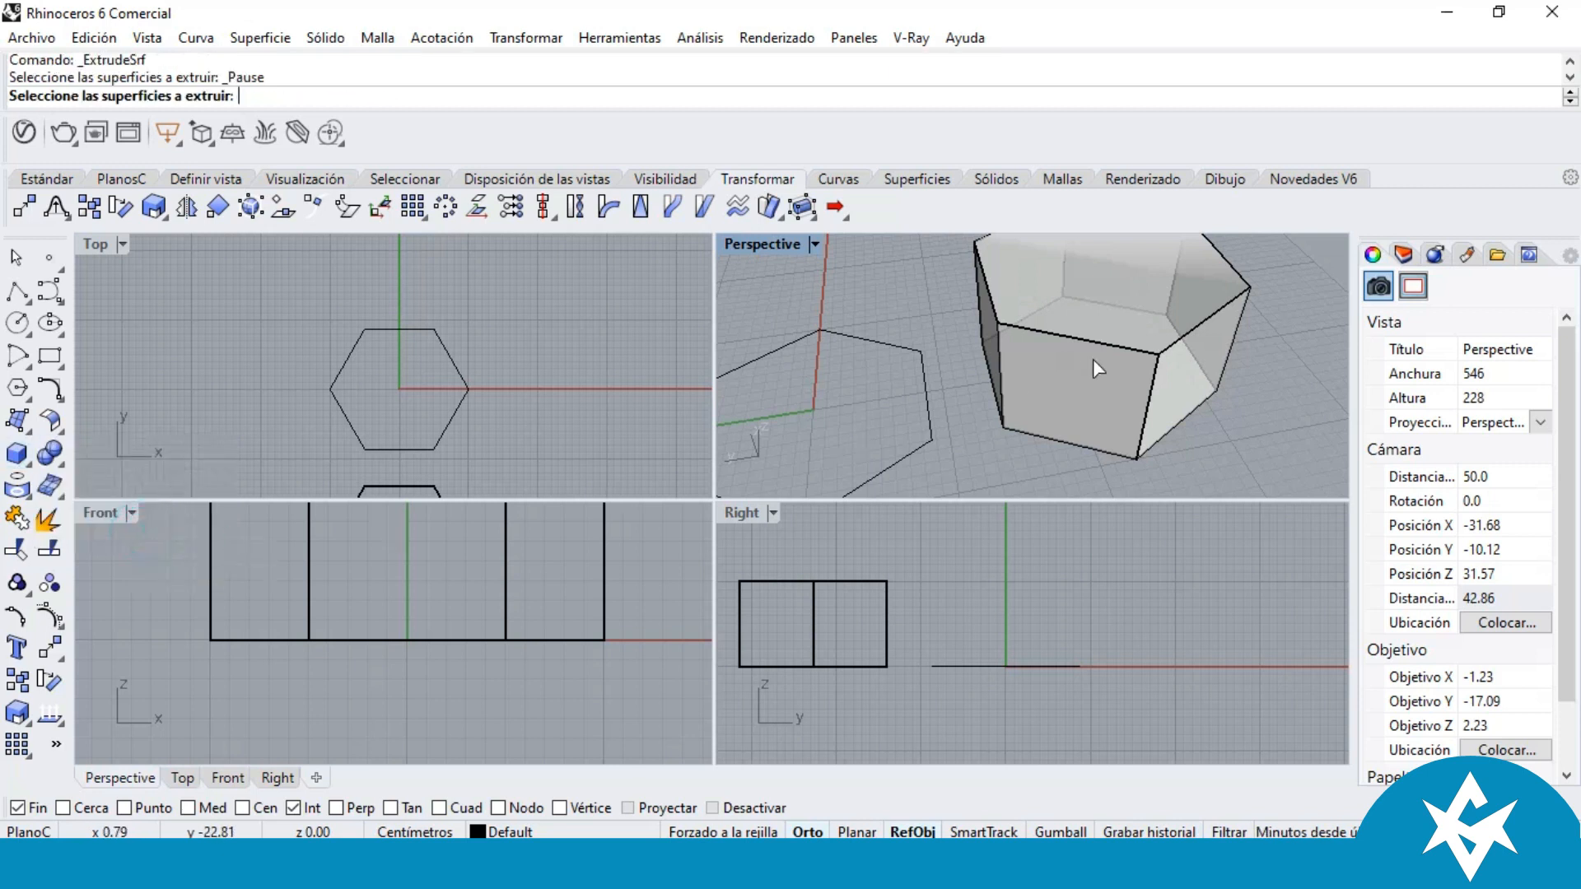
scroll(1081, 384, "down", 3)
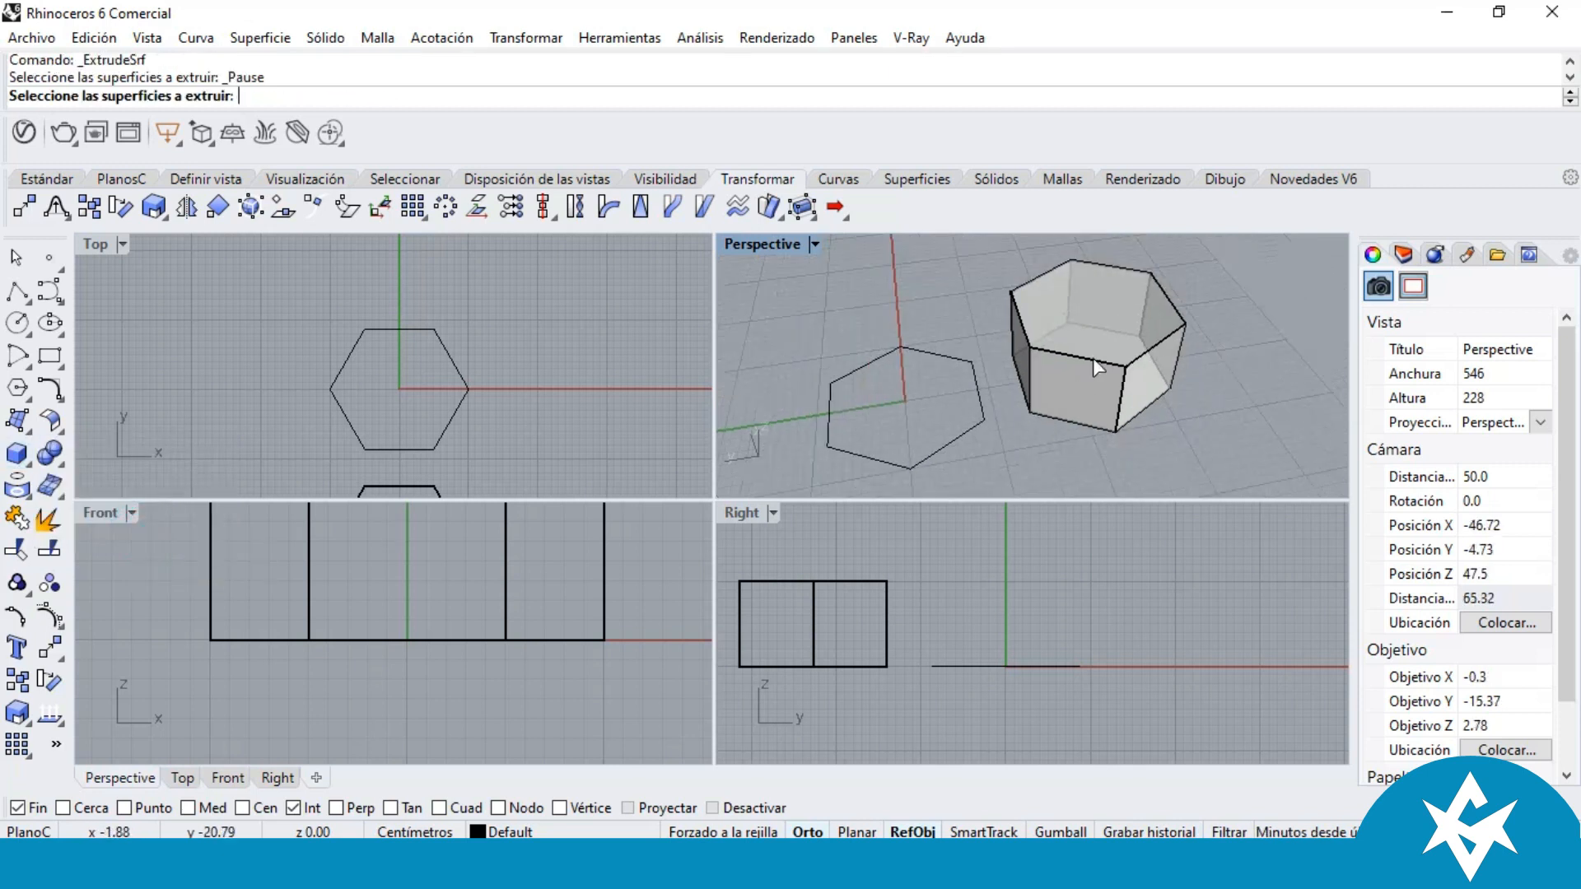
right_click_drag(1165, 325, 1192, 328)
right_click_drag(1055, 362, 1078, 412)
left_click(1075, 382)
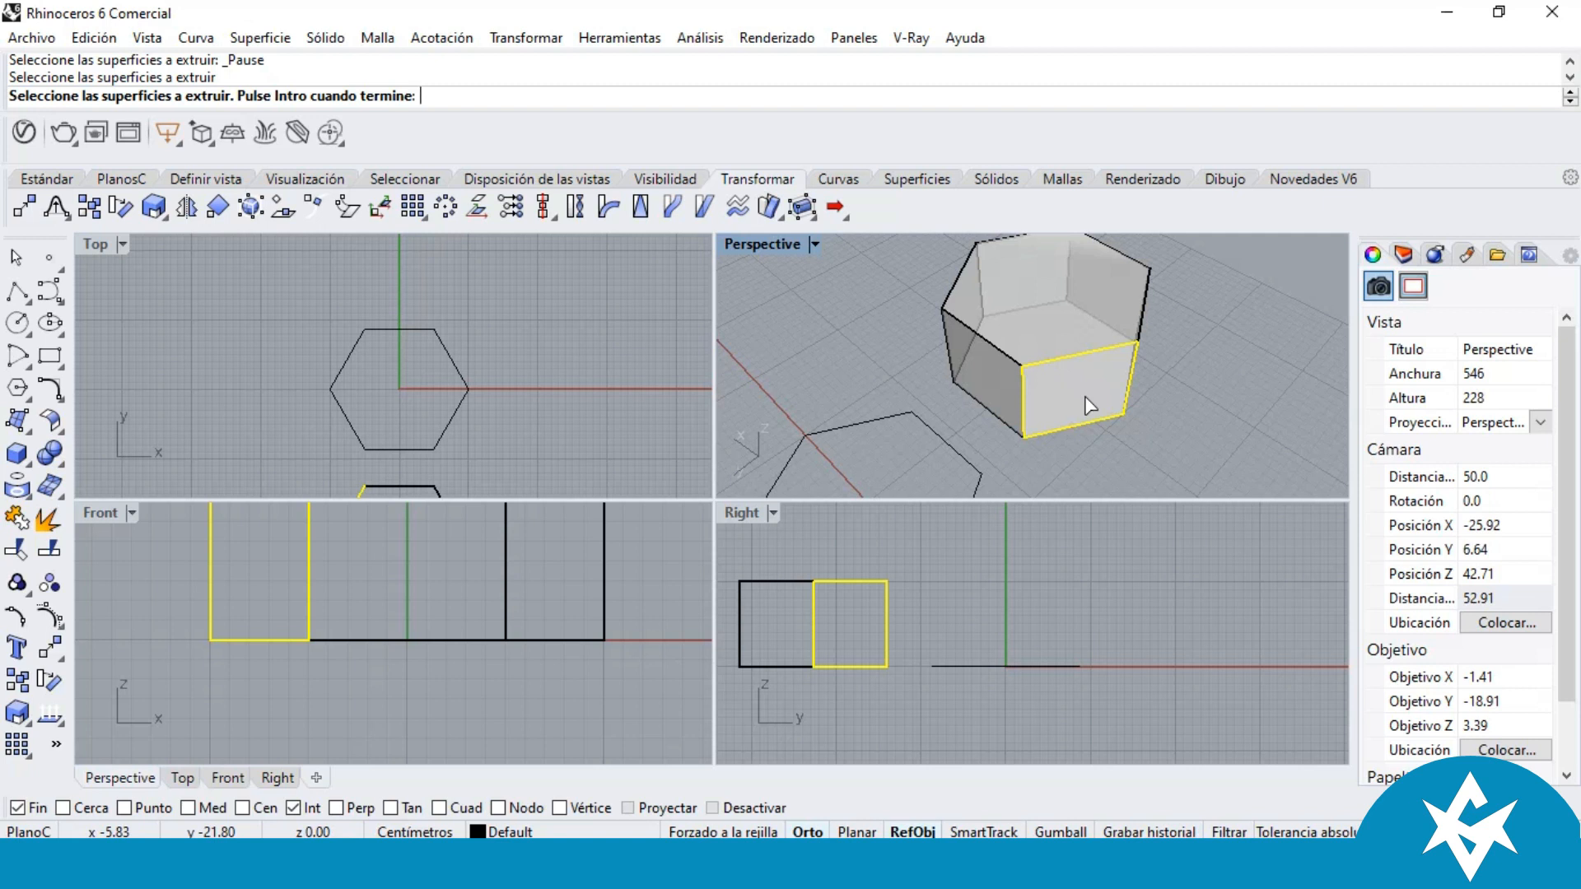
right_click(1087, 404)
right_click_drag(1110, 428, 890, 457)
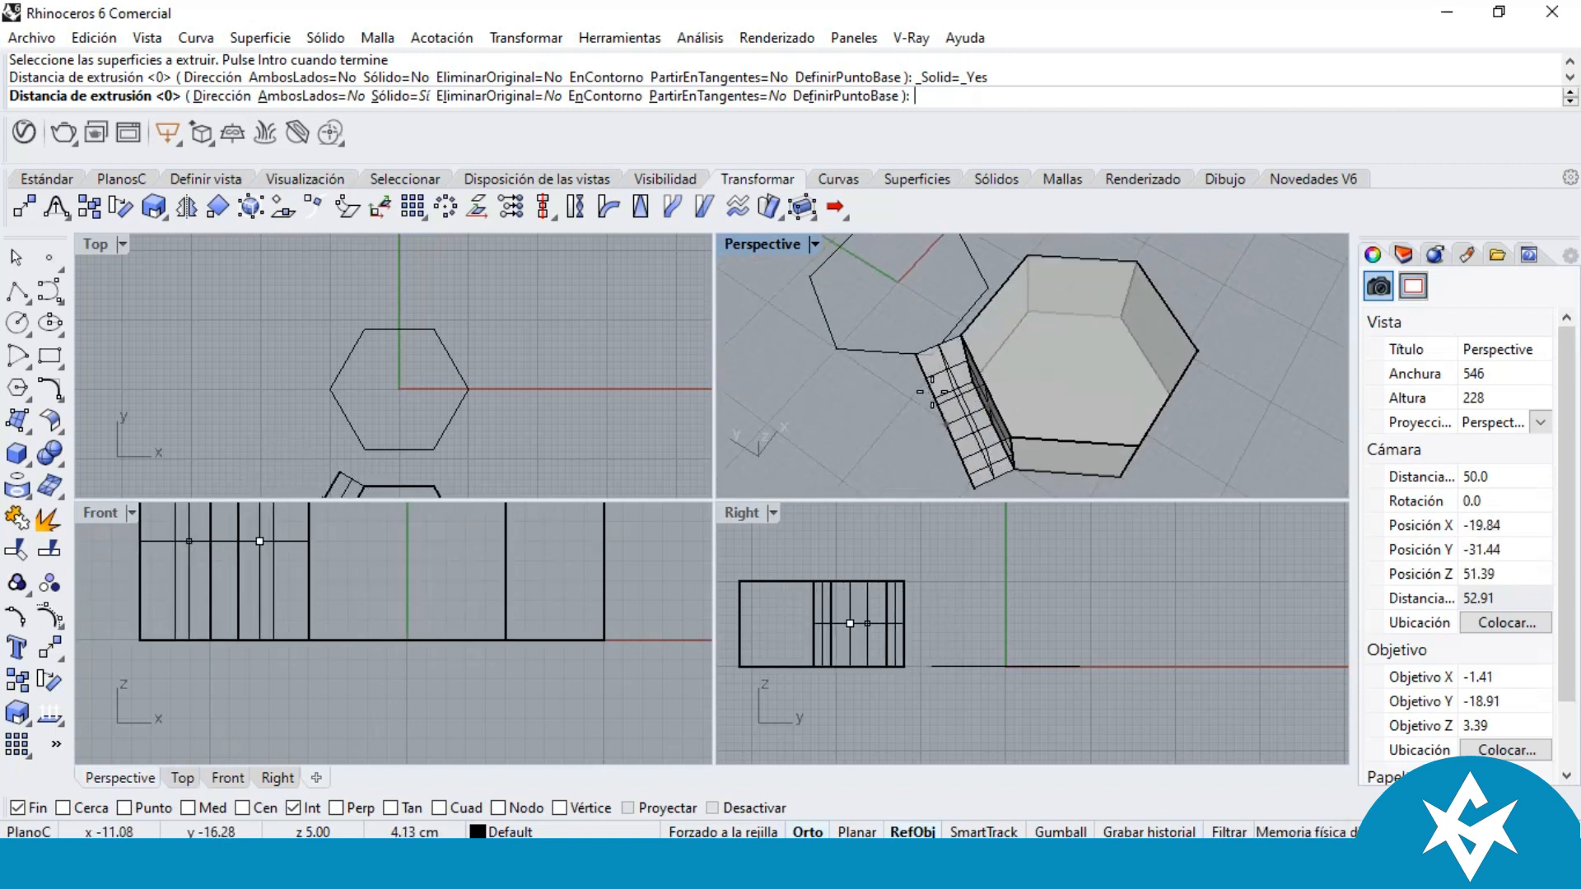
right_click_drag(980, 387, 1260, 417)
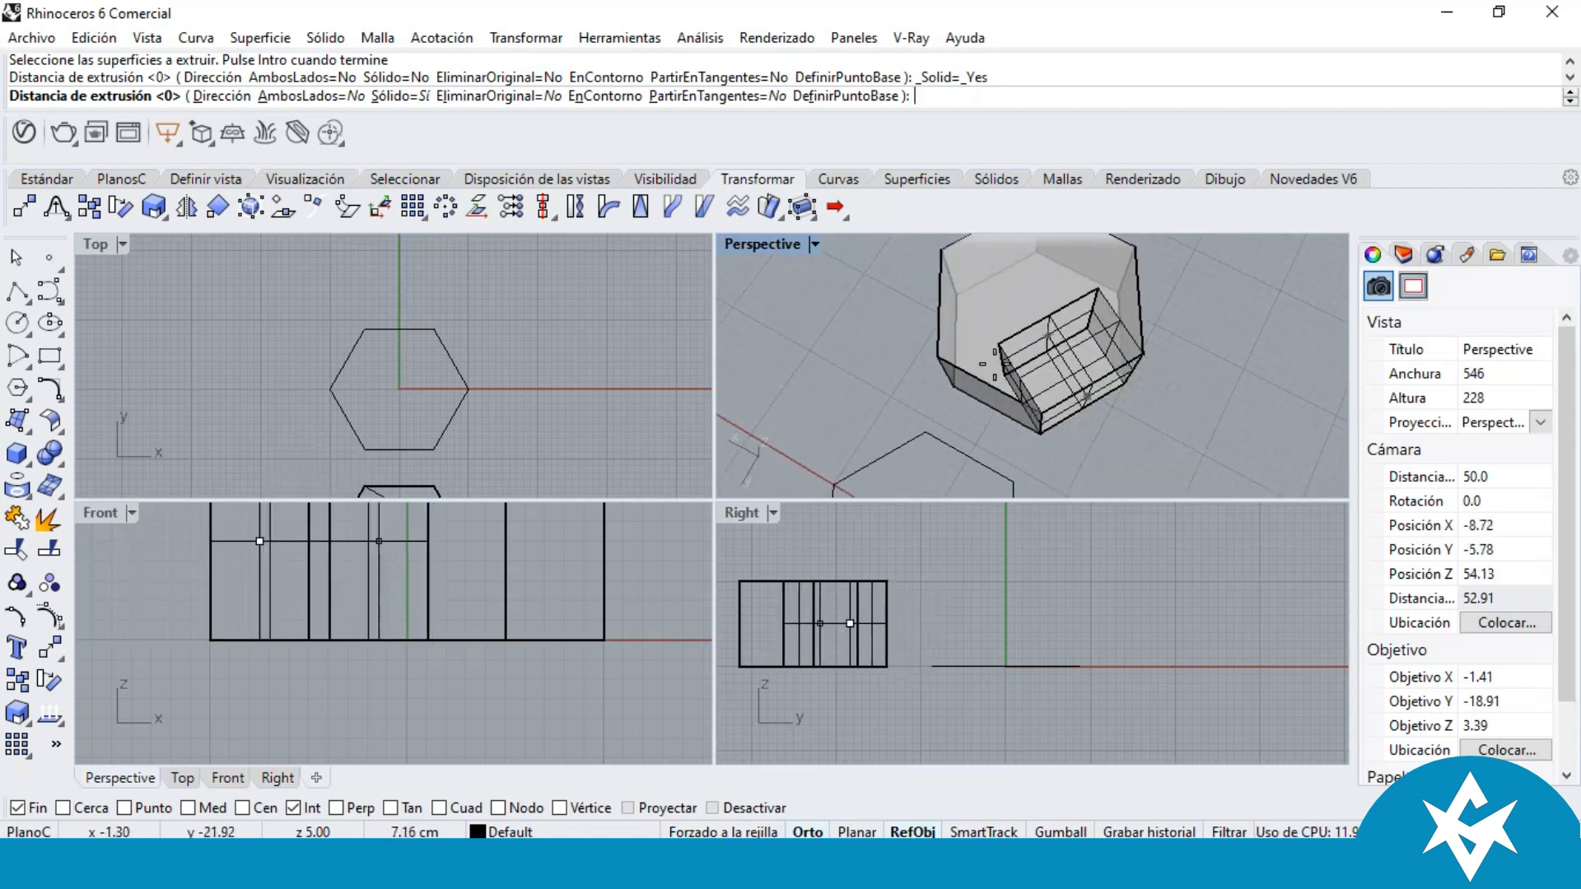
right_click_drag(1103, 371, 1212, 345)
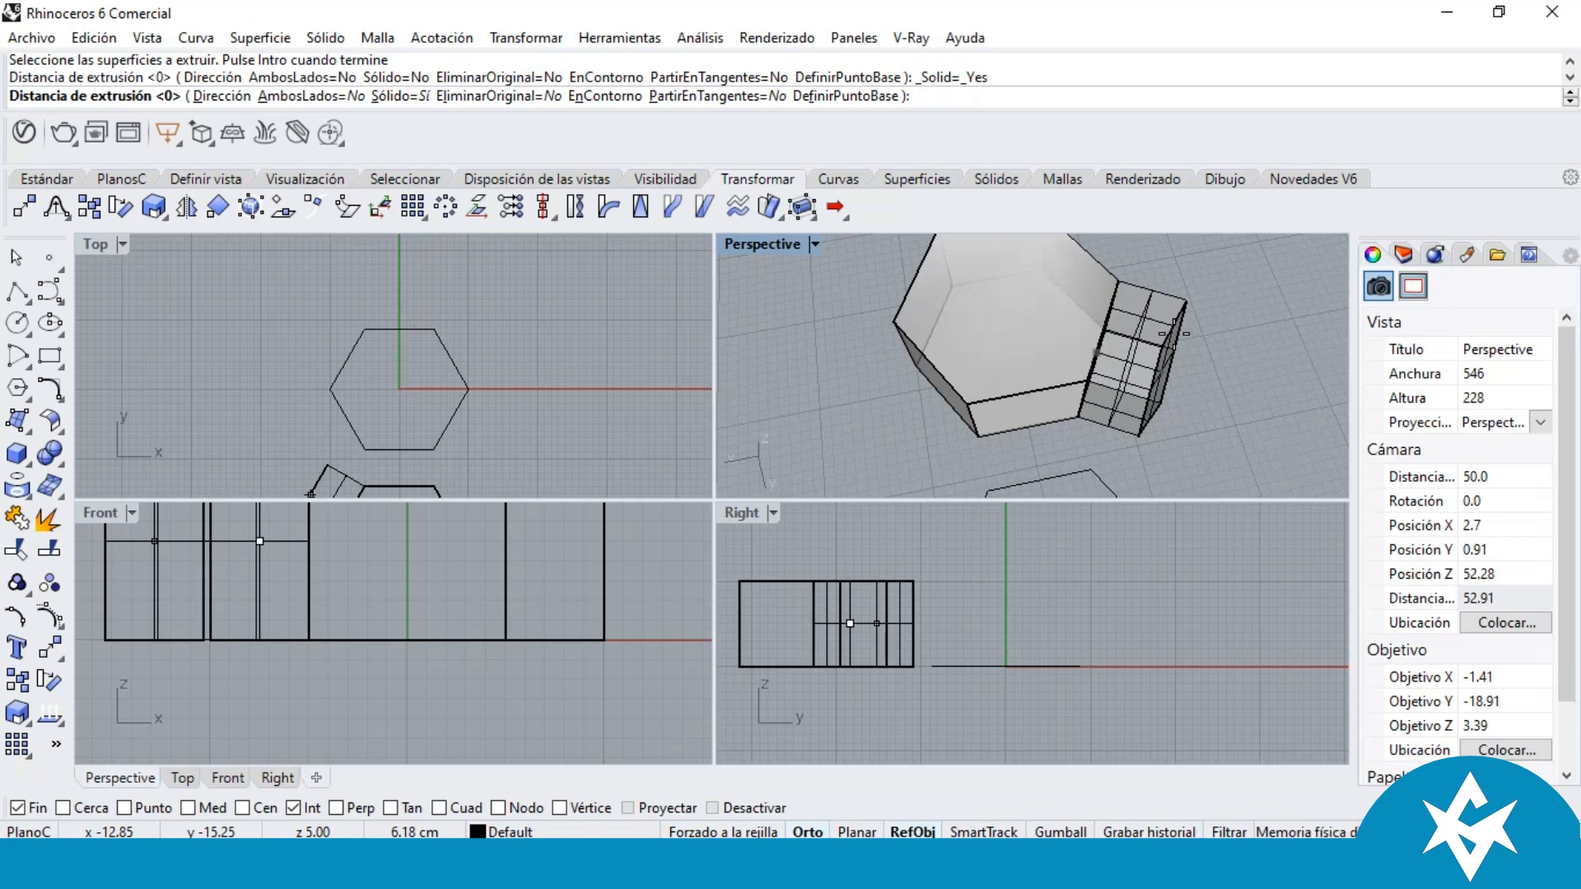
type("10")
key("Return")
Step: Check the extruded block as an object separate from the hexagonal prism and examine both from several angles
right_click_drag(1168, 350, 1125, 365)
left_click(1121, 366)
left_click(1194, 293)
right_click_drag(890, 330, 1176, 382)
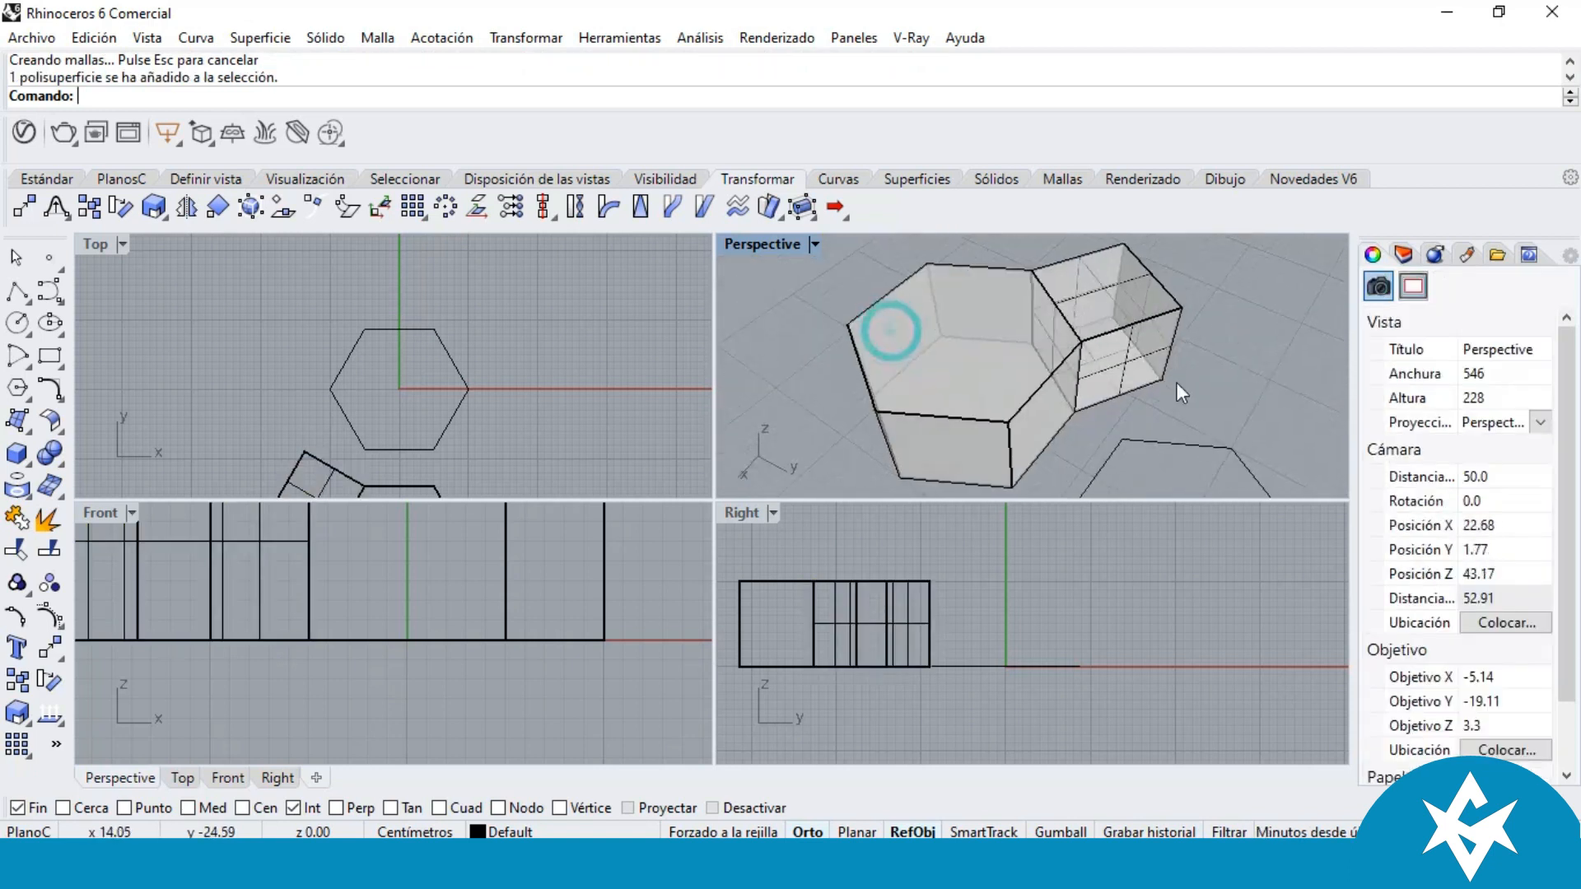
scroll(1067, 339, "down", 6)
right_click_drag(1073, 336, 893, 448)
scroll(985, 414, "up", 6)
scroll(1061, 406, "down", 5)
scroll(921, 448, "up", 6)
Step: Extrude the prism's mirrored side face toward positive X outwards by the same 10 cm as a solid
right_click(1013, 388)
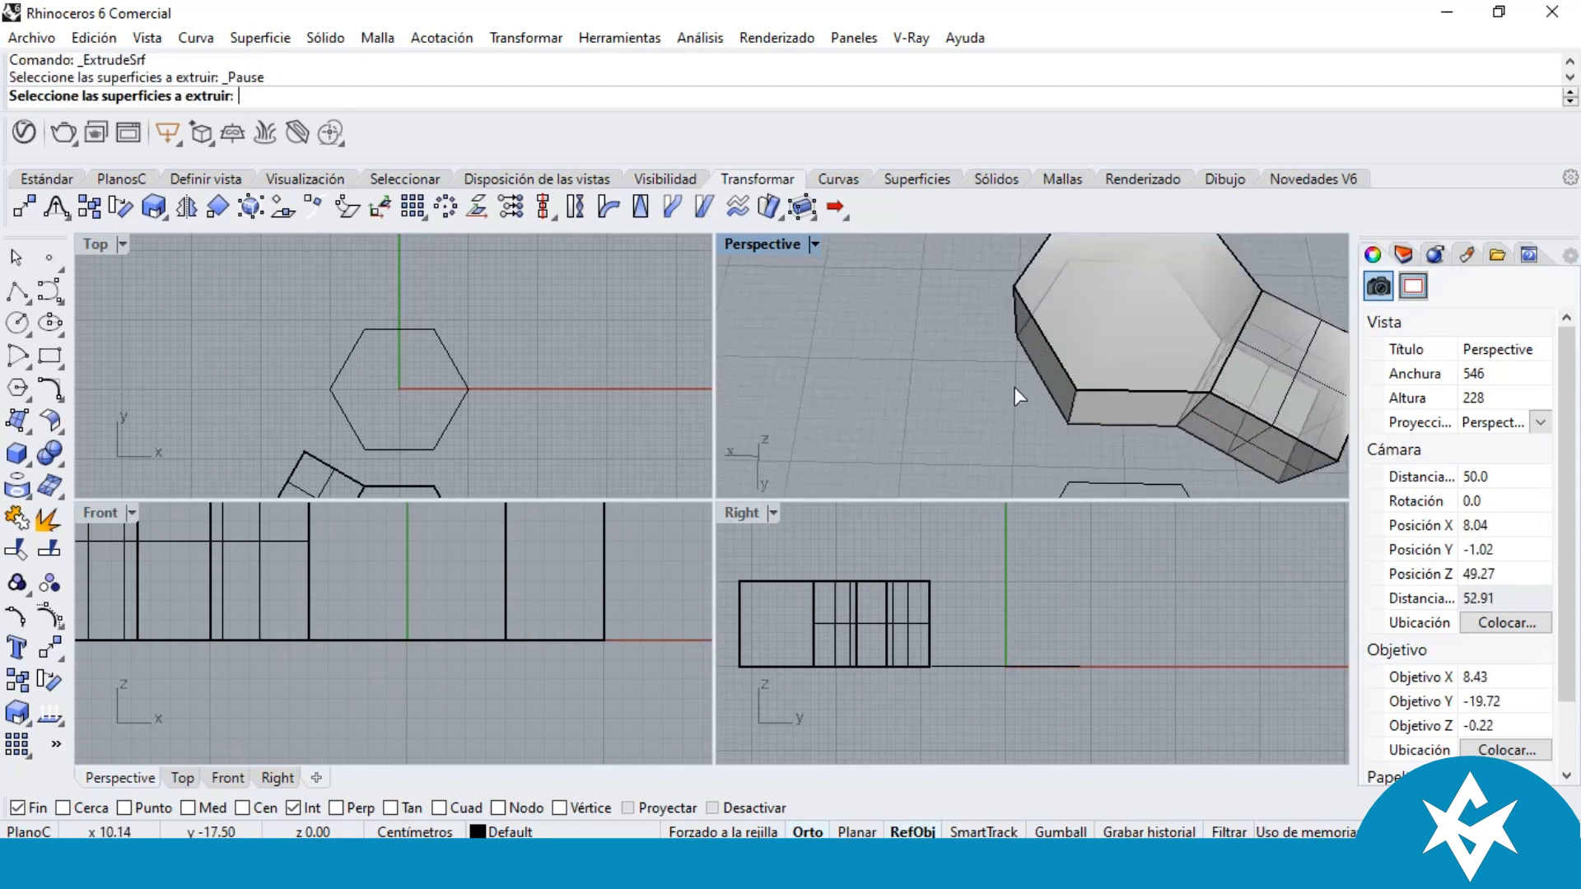
right_click_drag(1018, 384, 1048, 341)
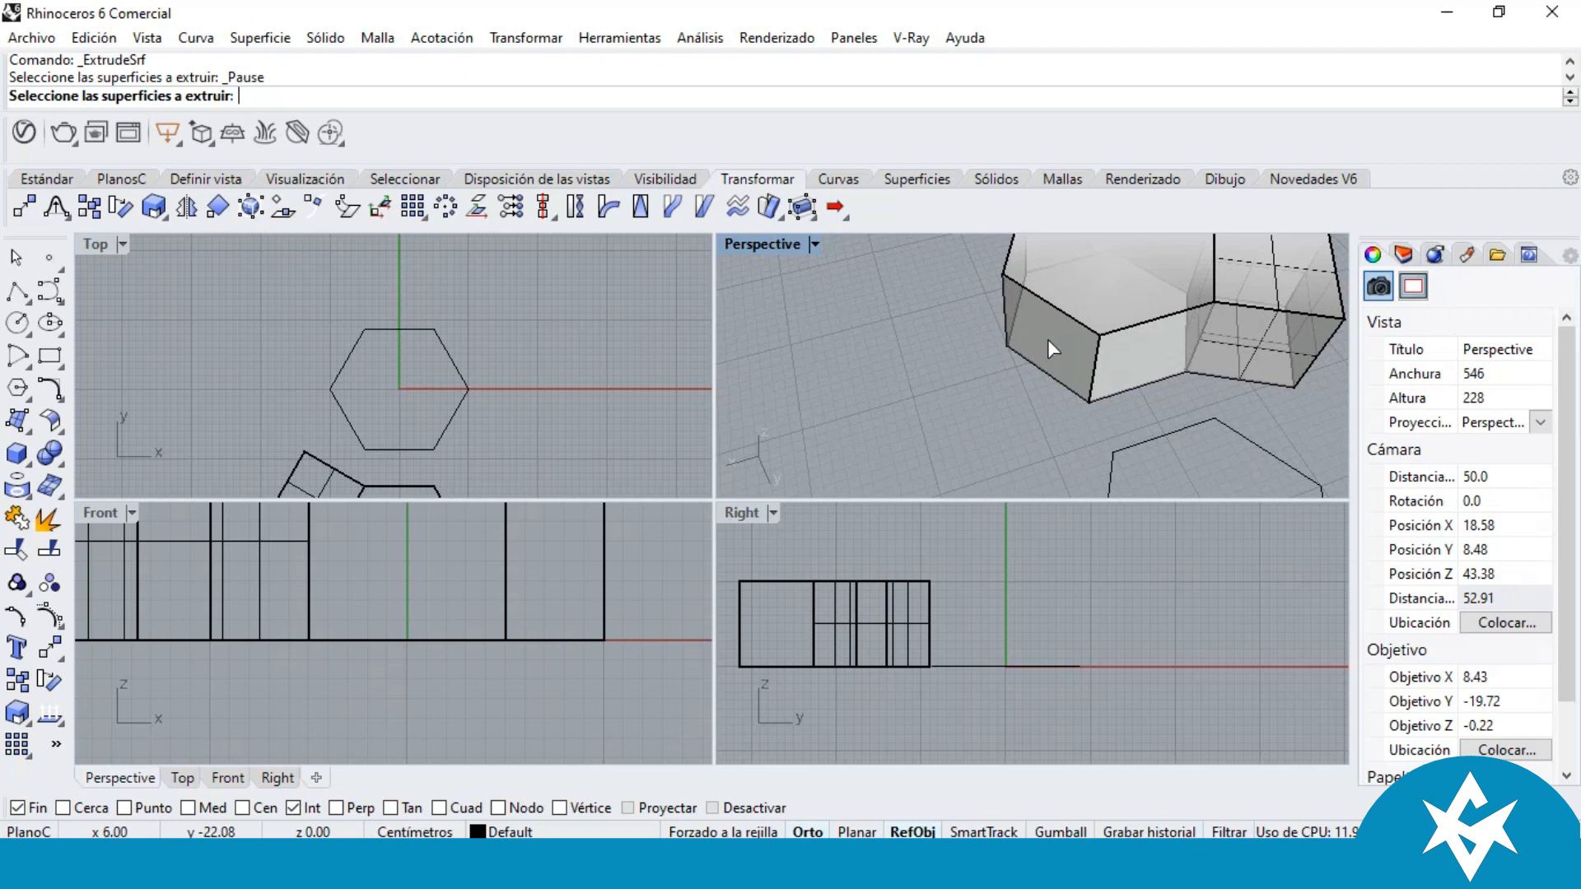
left_click(1047, 339)
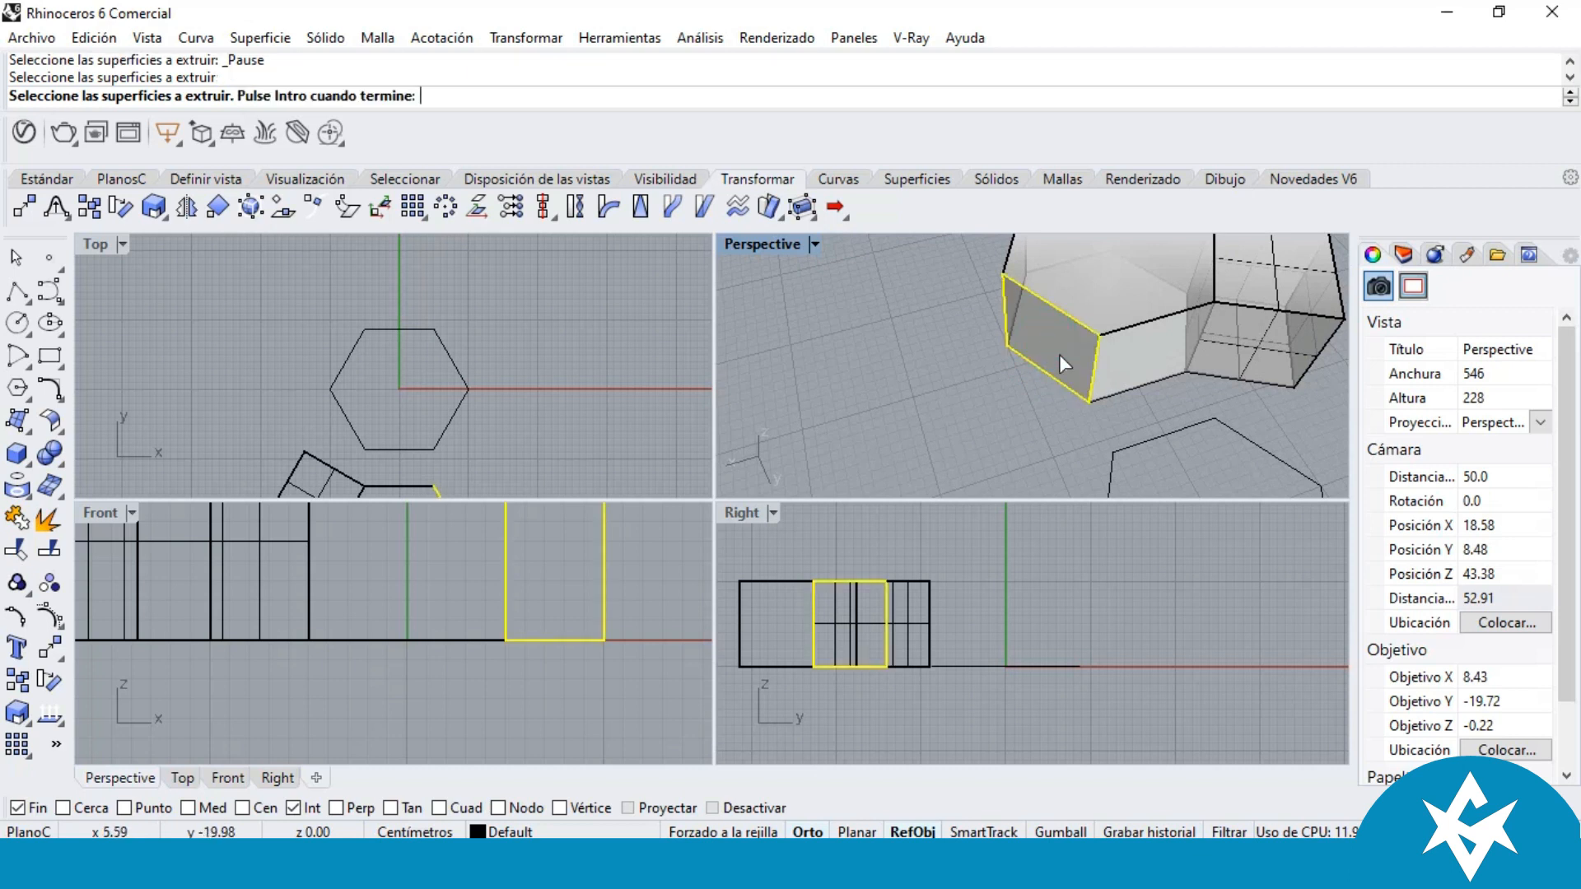
left_click(1048, 351)
right_click_drag(1083, 388, 1027, 344)
key("Return")
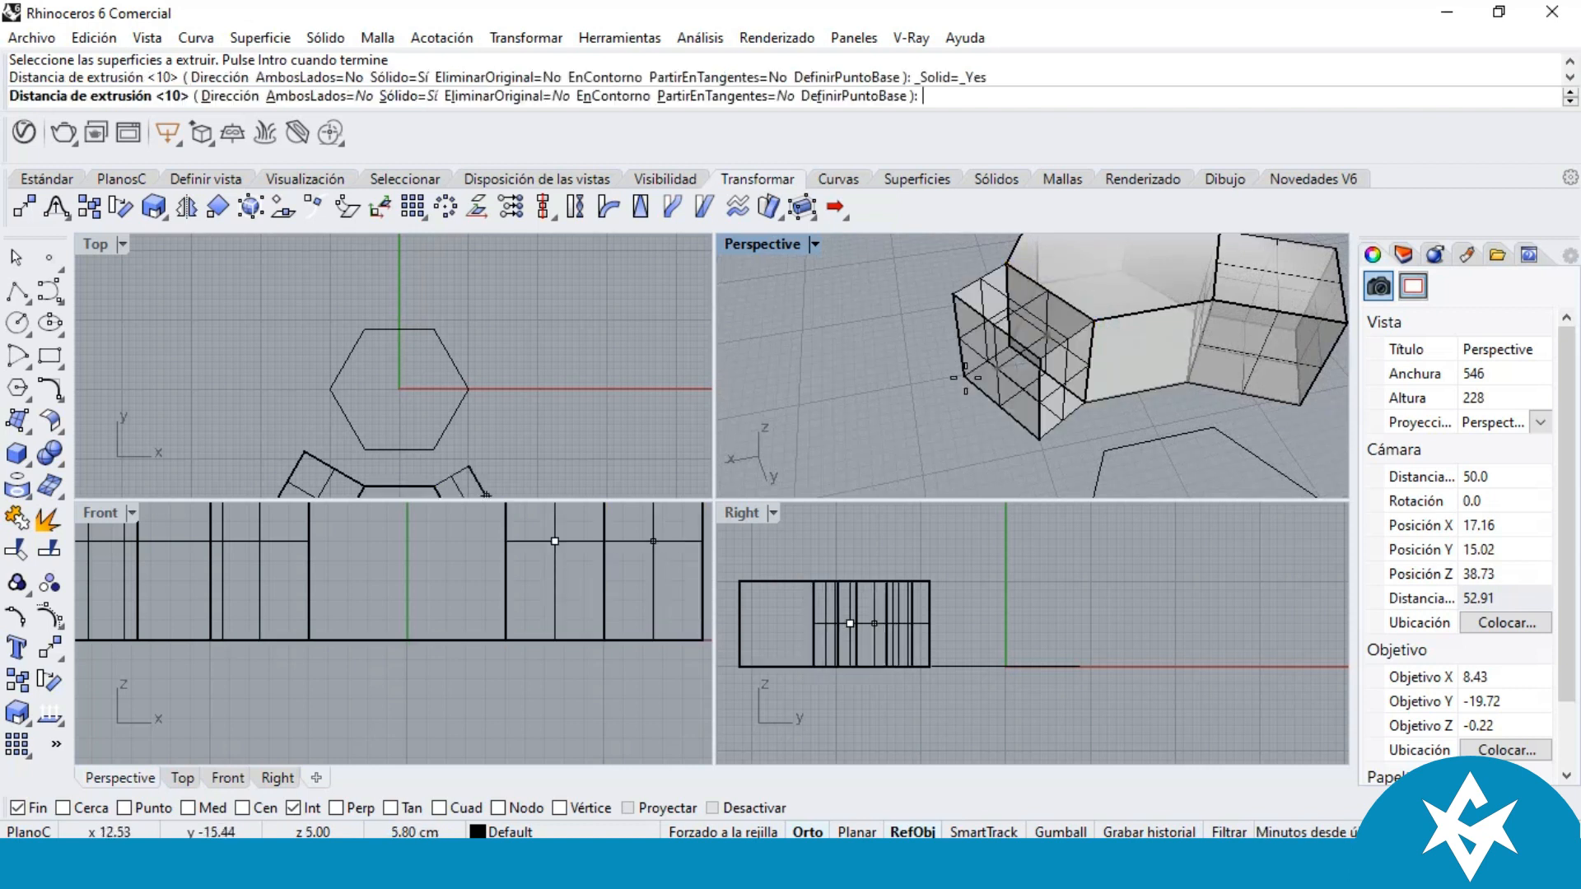
key("Return")
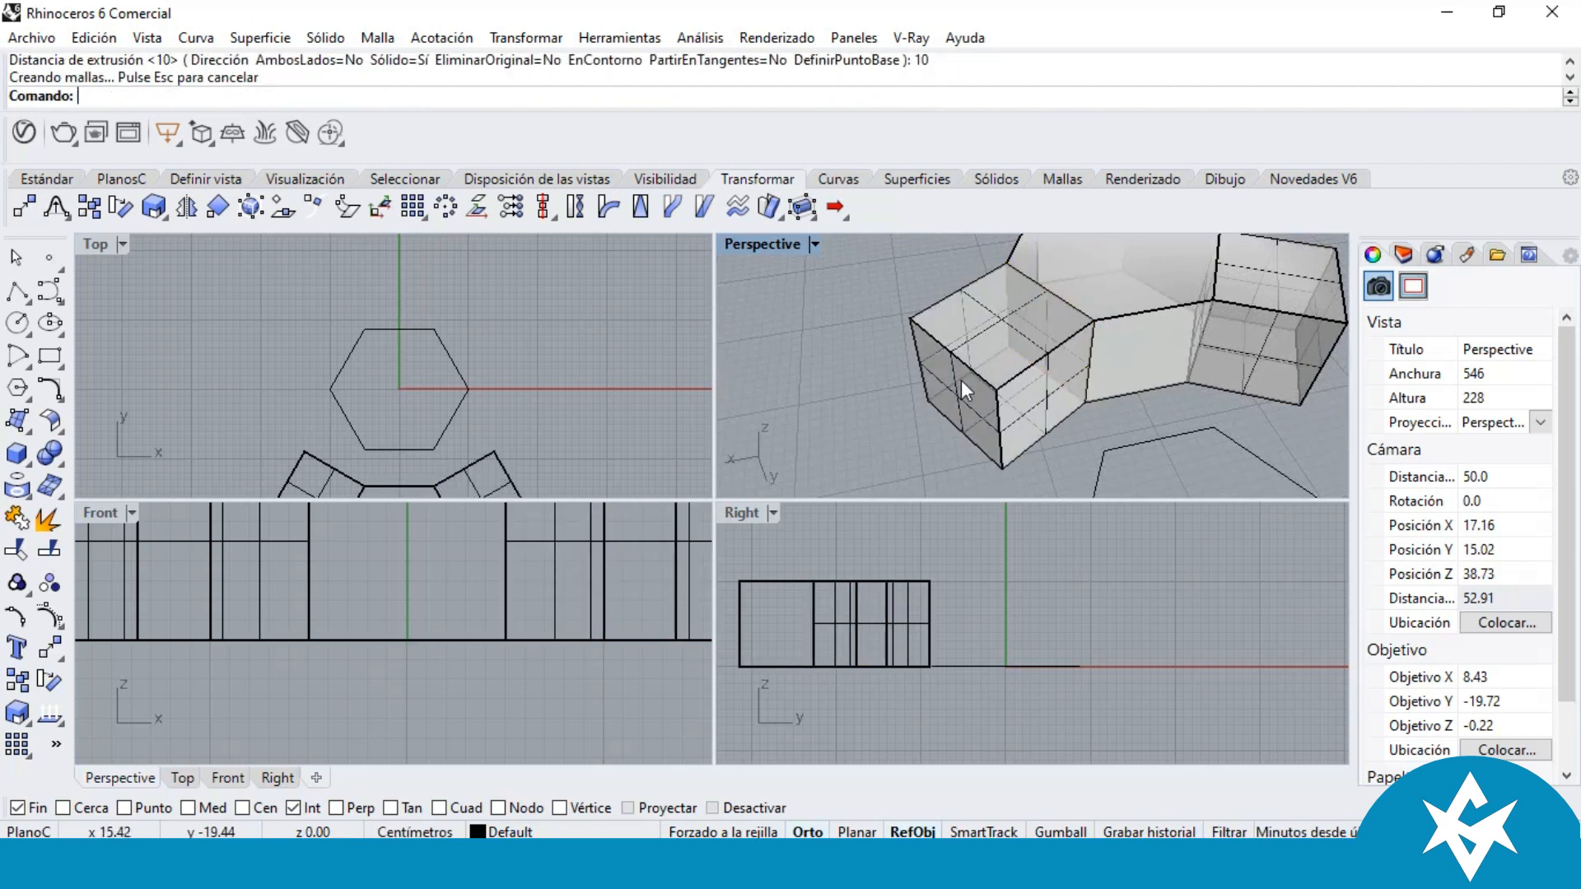
Step: Extrude the prism's side face farthest from the base hexagon outwards by 10 cm as a solid, completing three evenly spaced arms
scroll(961, 378, "down", 2)
right_click_drag(986, 349, 1145, 379)
scroll(965, 312, "up", 1)
right_click_drag(965, 311, 871, 314)
right_click_drag(1200, 348, 1067, 359)
scroll(1192, 343, "up", 2)
scroll(1125, 343, "down", 3)
scroll(1058, 307, "up", 2)
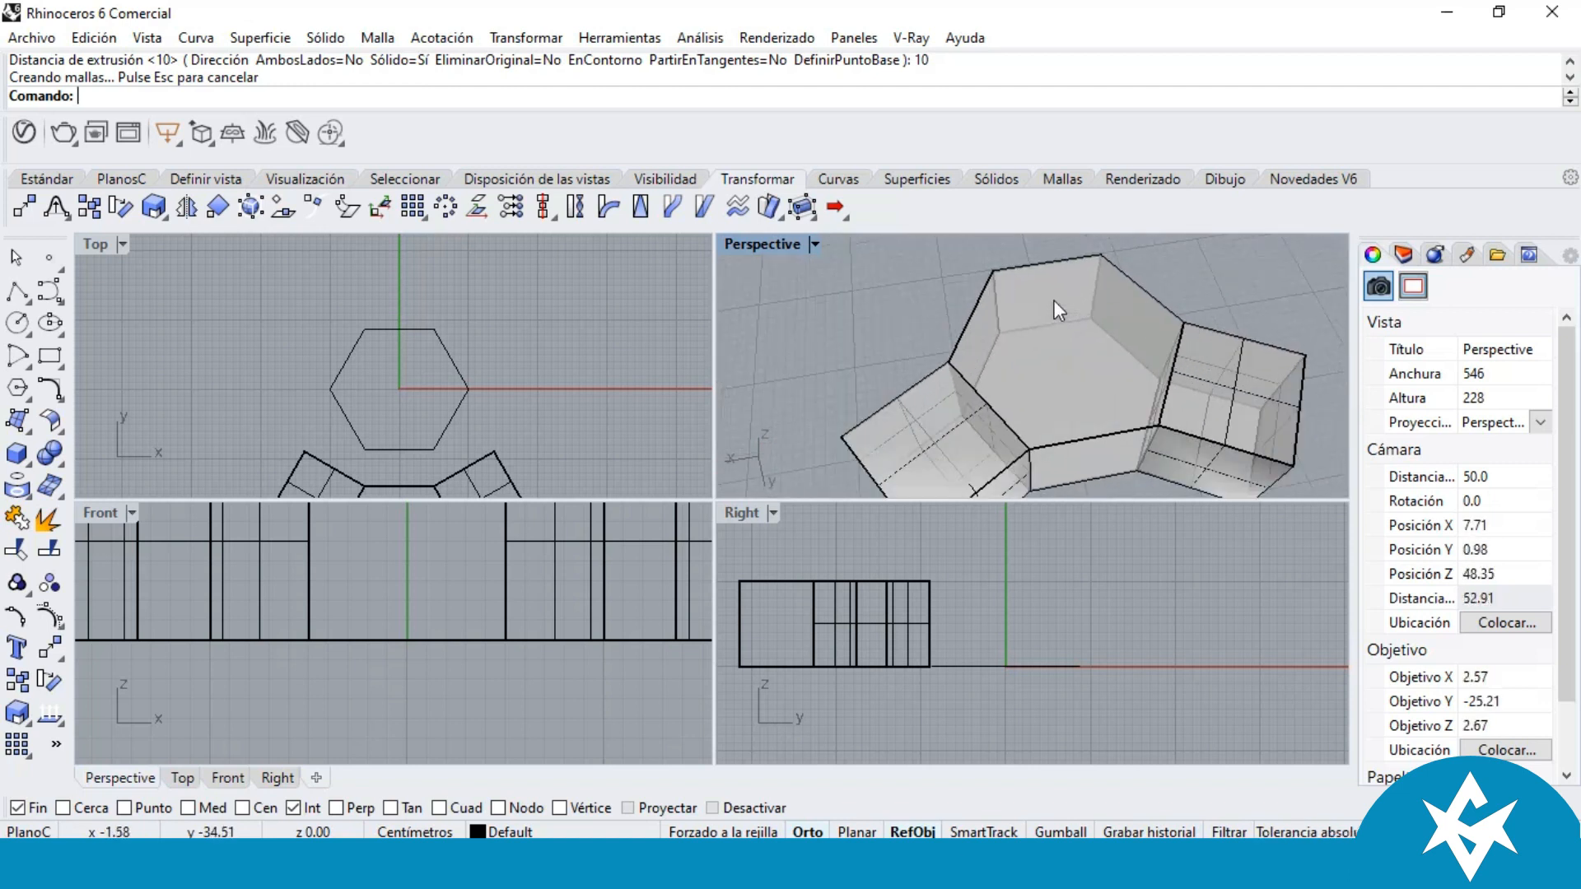
mouse_move(846, 300)
right_mouse_down()
mouse_move(1103, 329)
mouse_move(1070, 312)
mouse_move(929, 308)
right_mouse_up()
right_click(1046, 329)
left_click(971, 374)
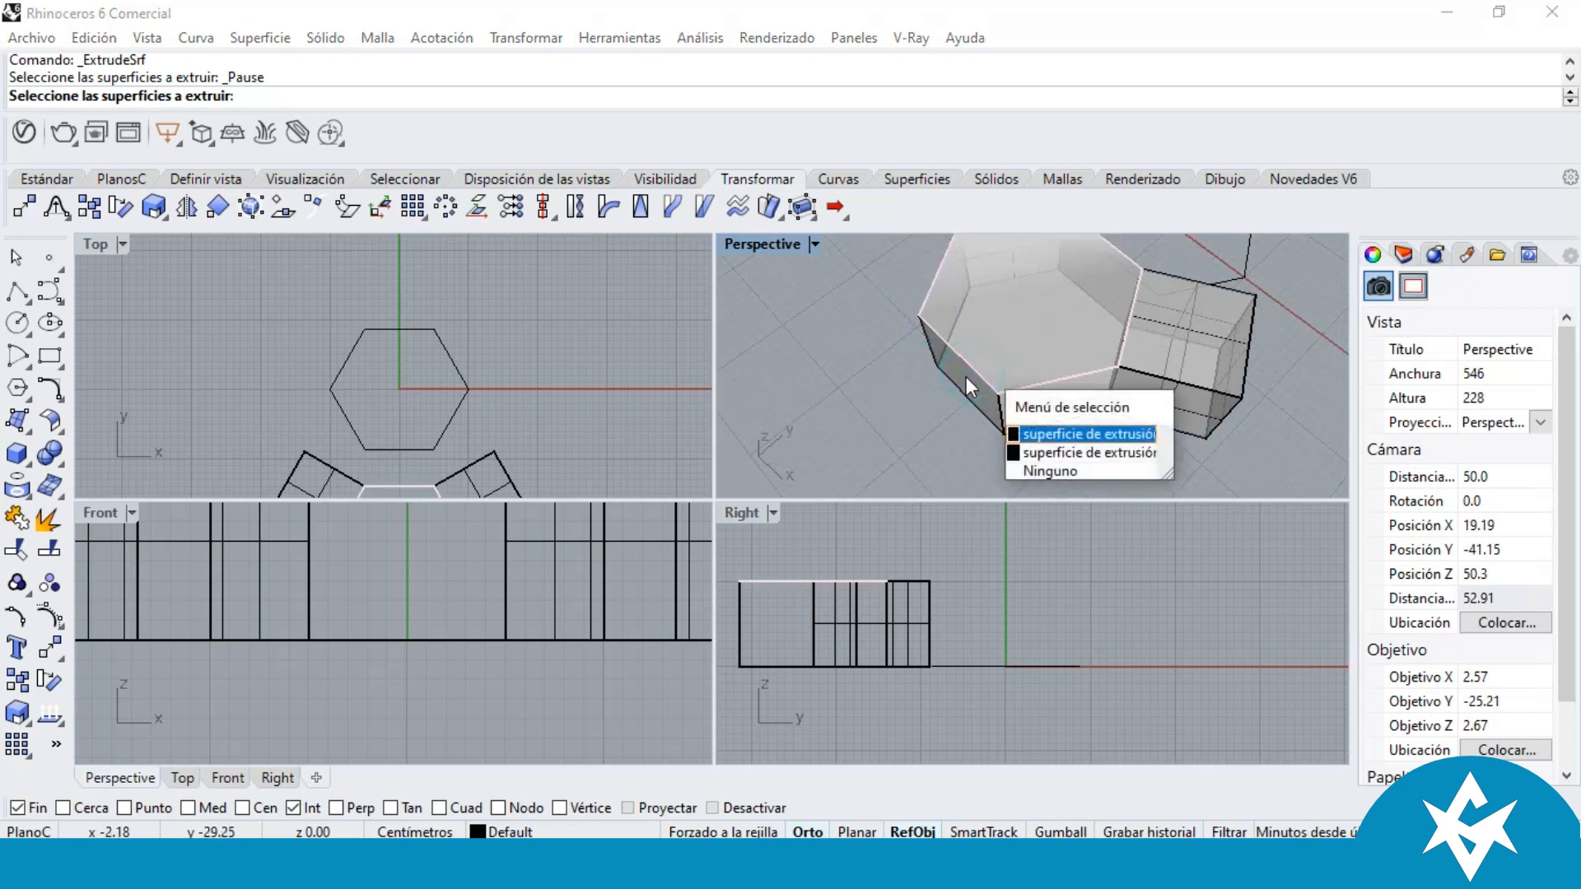
left_click(1067, 448)
right_click_drag(1055, 423, 908, 377)
right_click(908, 377)
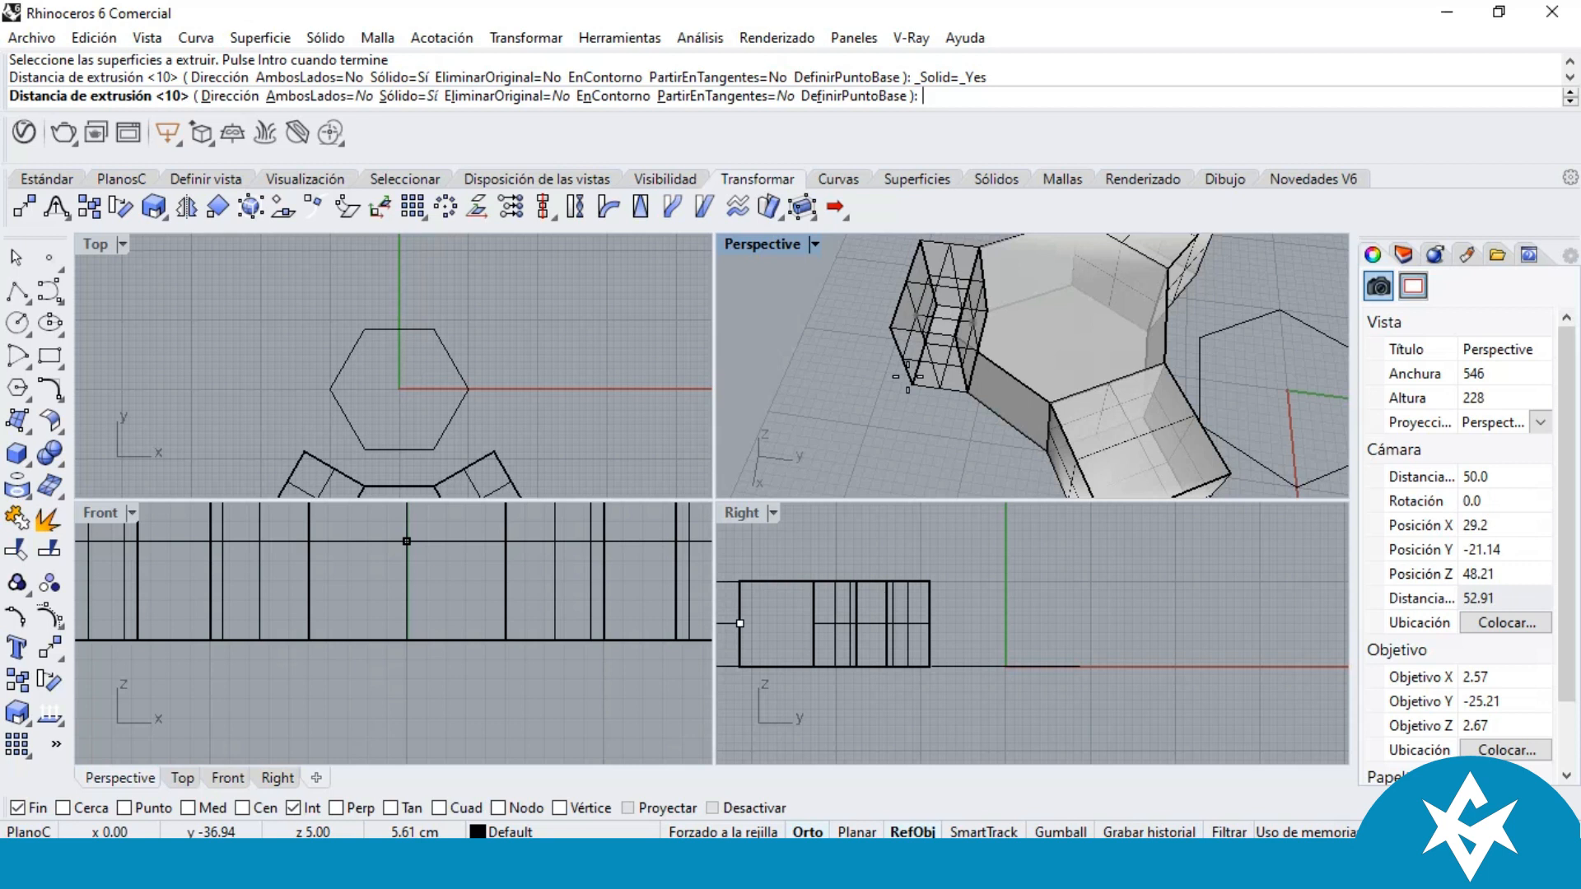
right_click(910, 383)
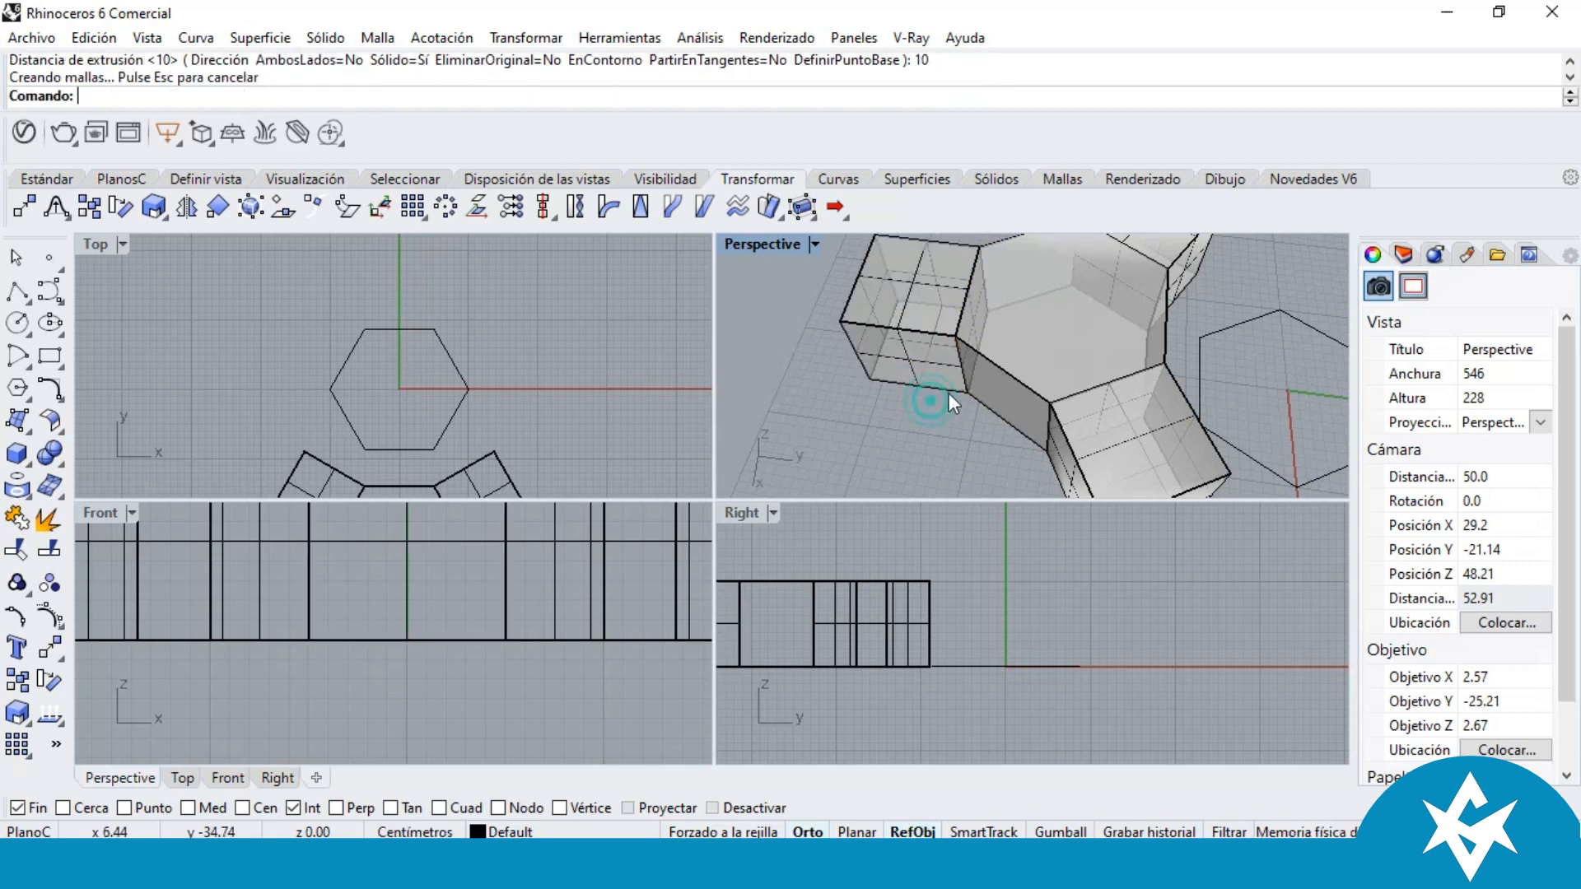
Step: Extrude the prism's side face between the first two blocks by -10 cm, so the solid goes into the prism
scroll(963, 387, "down", 9)
right_click_drag(1111, 324, 1031, 312)
scroll(1078, 321, "up", 4)
scroll(1072, 321, "down", 5)
scroll(1032, 312, "up", 3)
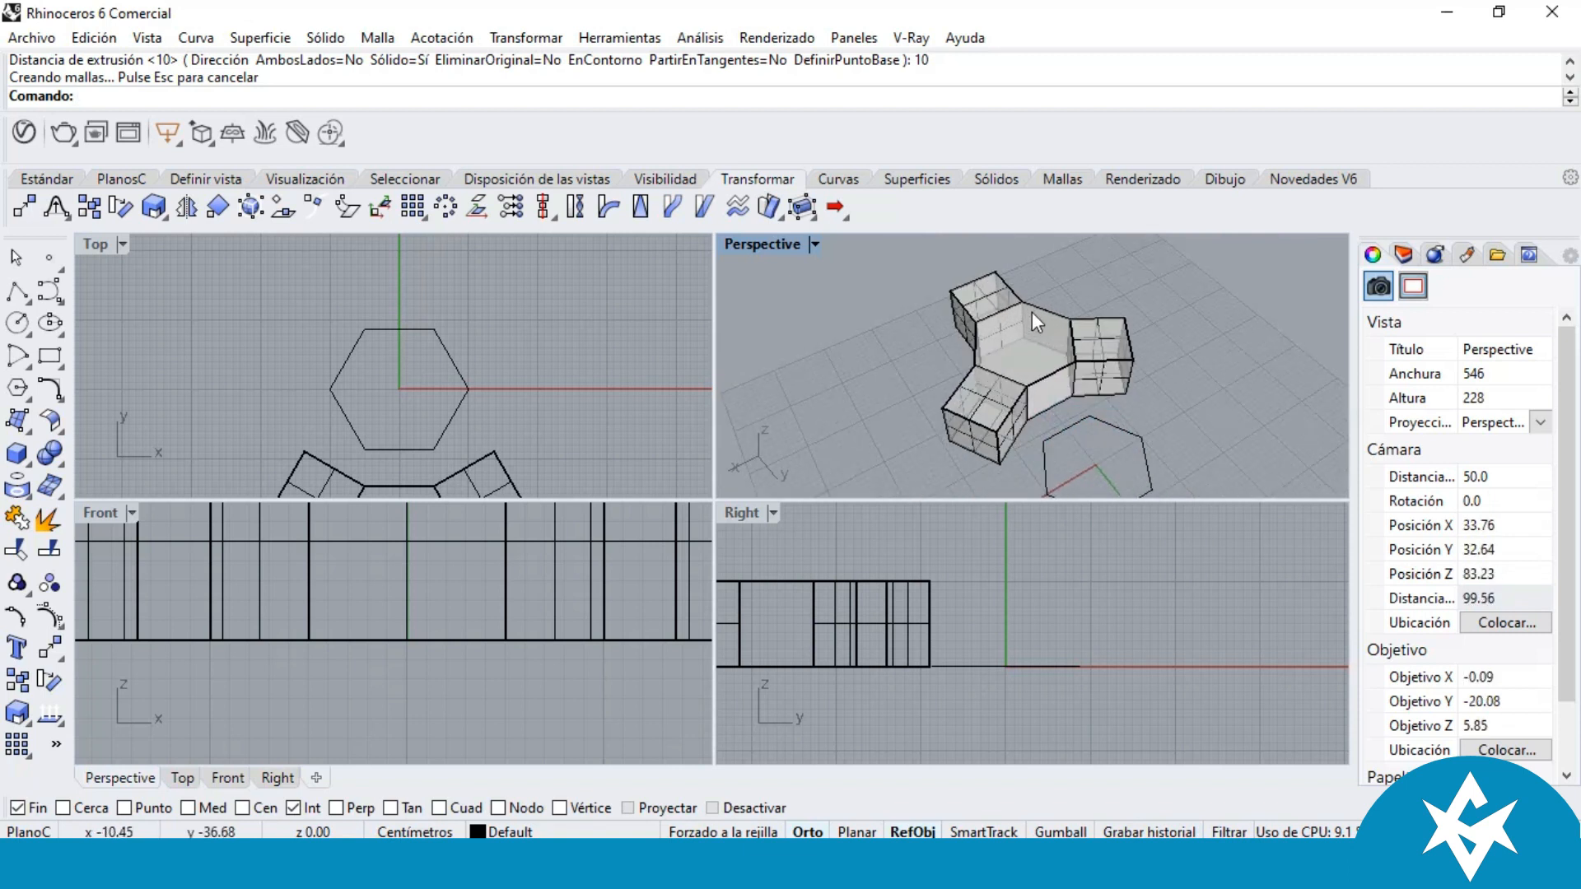
scroll(1043, 353, "up", 4)
right_click_drag(982, 360, 921, 337)
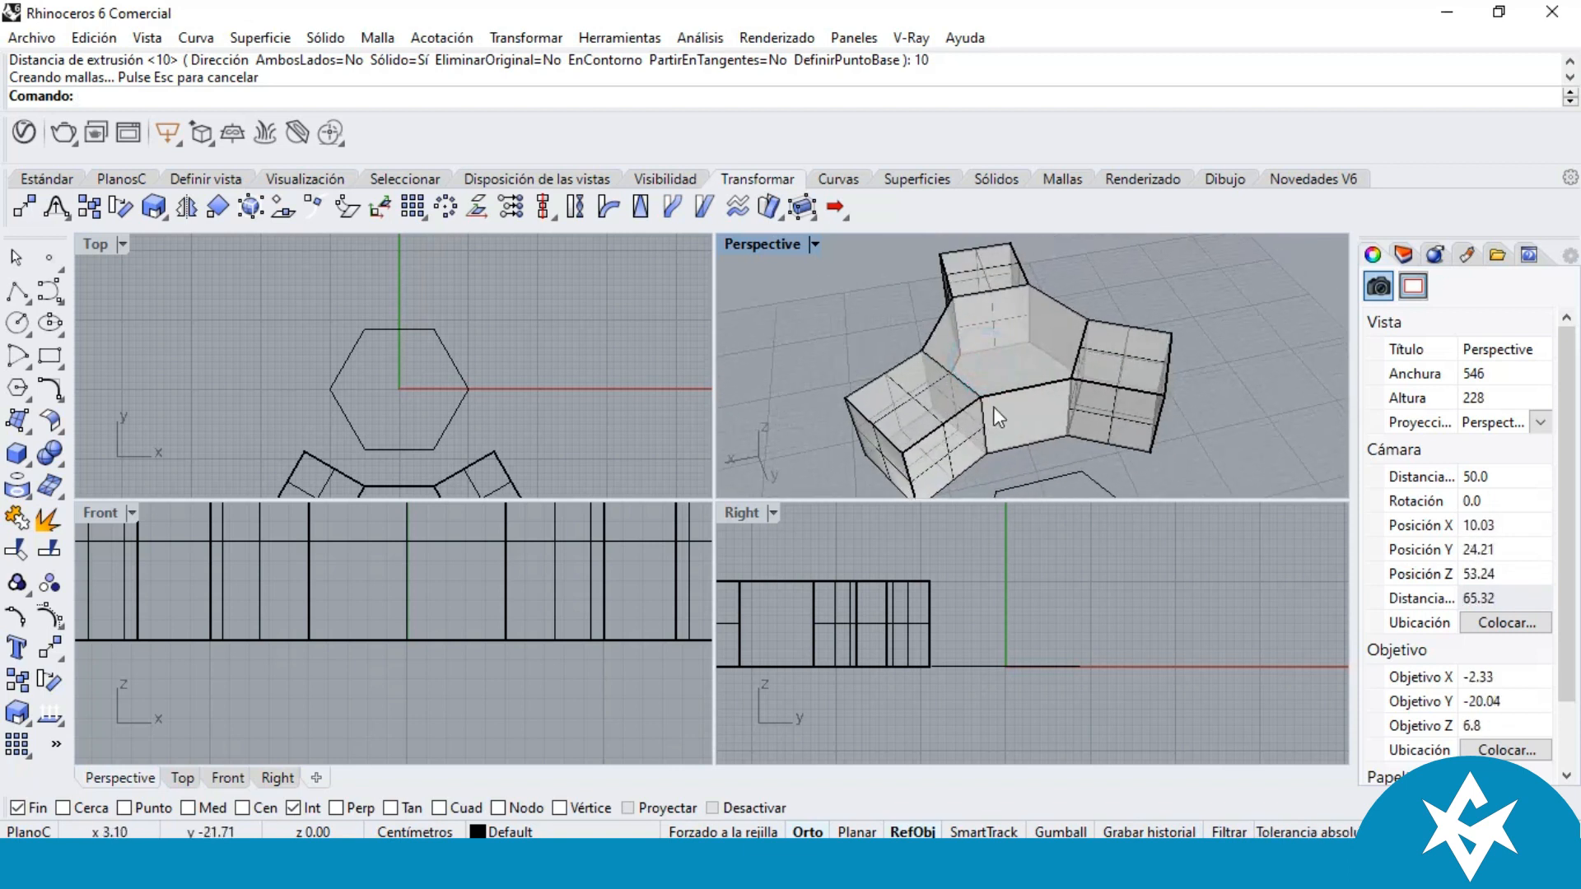
scroll(995, 404, "up", 2)
right_click(995, 403)
left_click(1037, 418)
right_click(1037, 419)
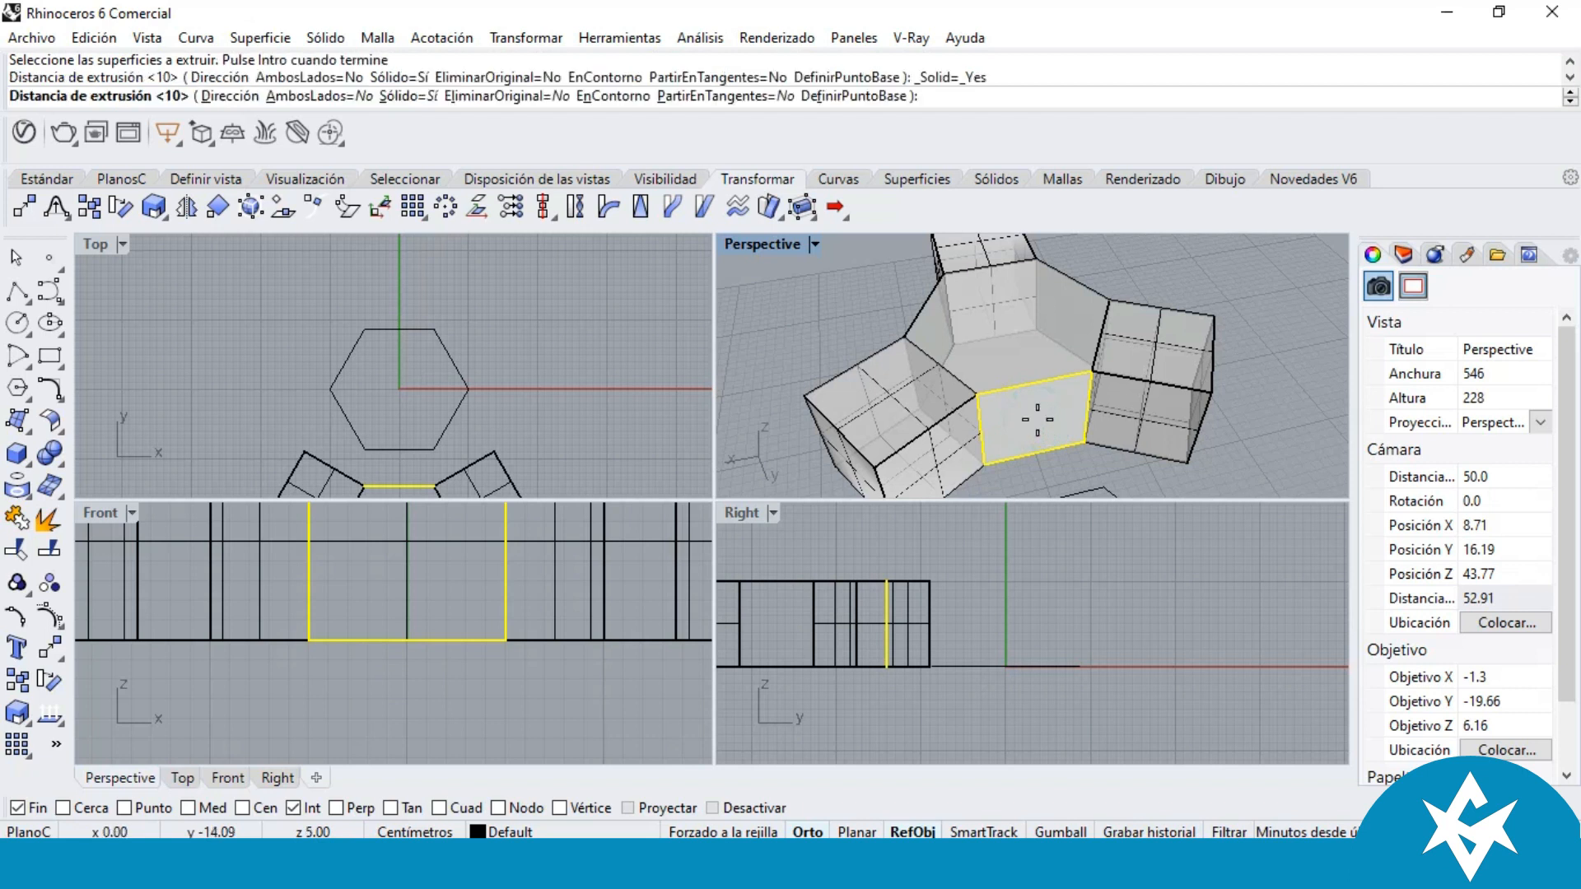
type("-")
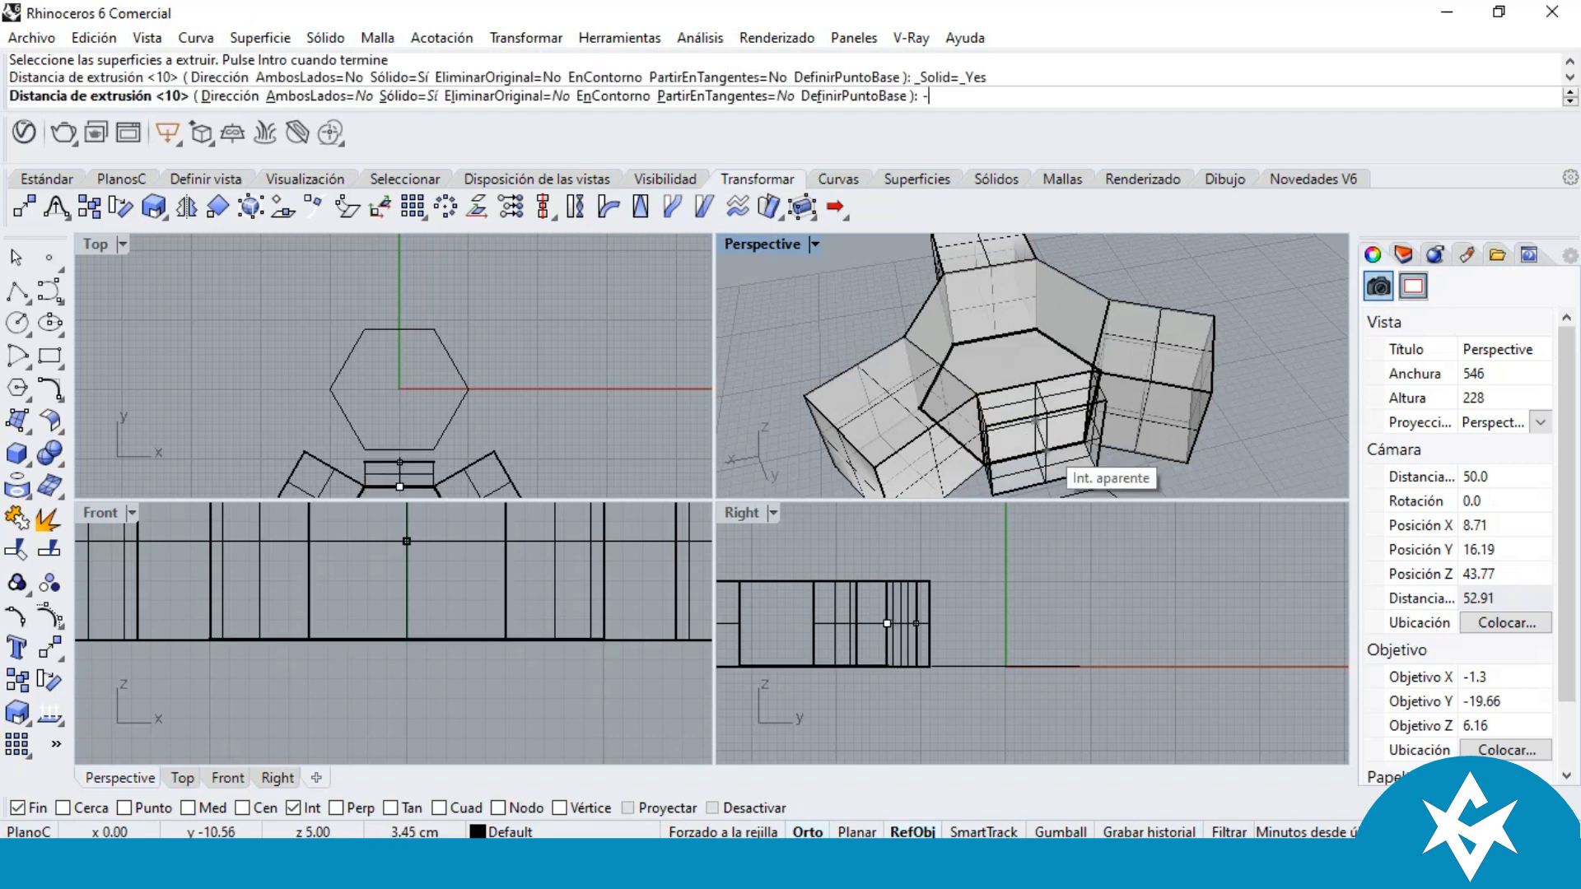
type("10")
key("Return")
Step: Select all the solids and the hexagon curve and delete them to empty the model
right_click_drag(1044, 444, 1145, 369)
scroll(986, 369, "up", 6)
right_click_drag(980, 361, 924, 329)
scroll(976, 305, "down", 15)
scroll(930, 344, "up", 1)
key("ctrl+a")
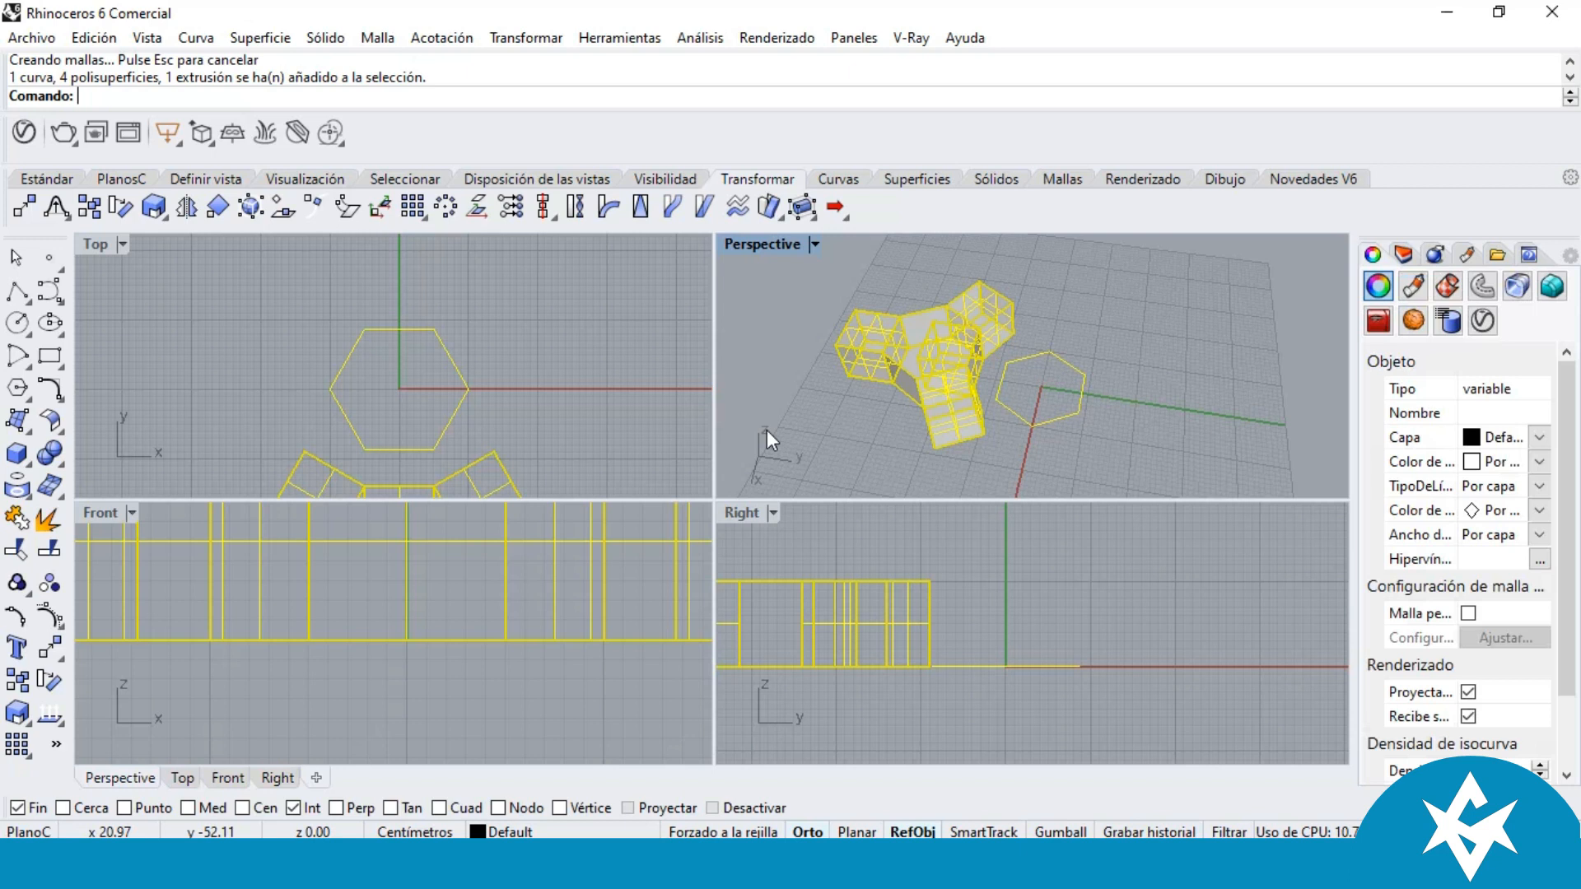
left_click(886, 279)
left_click_drag(1139, 274, 782, 428)
key("Delete")
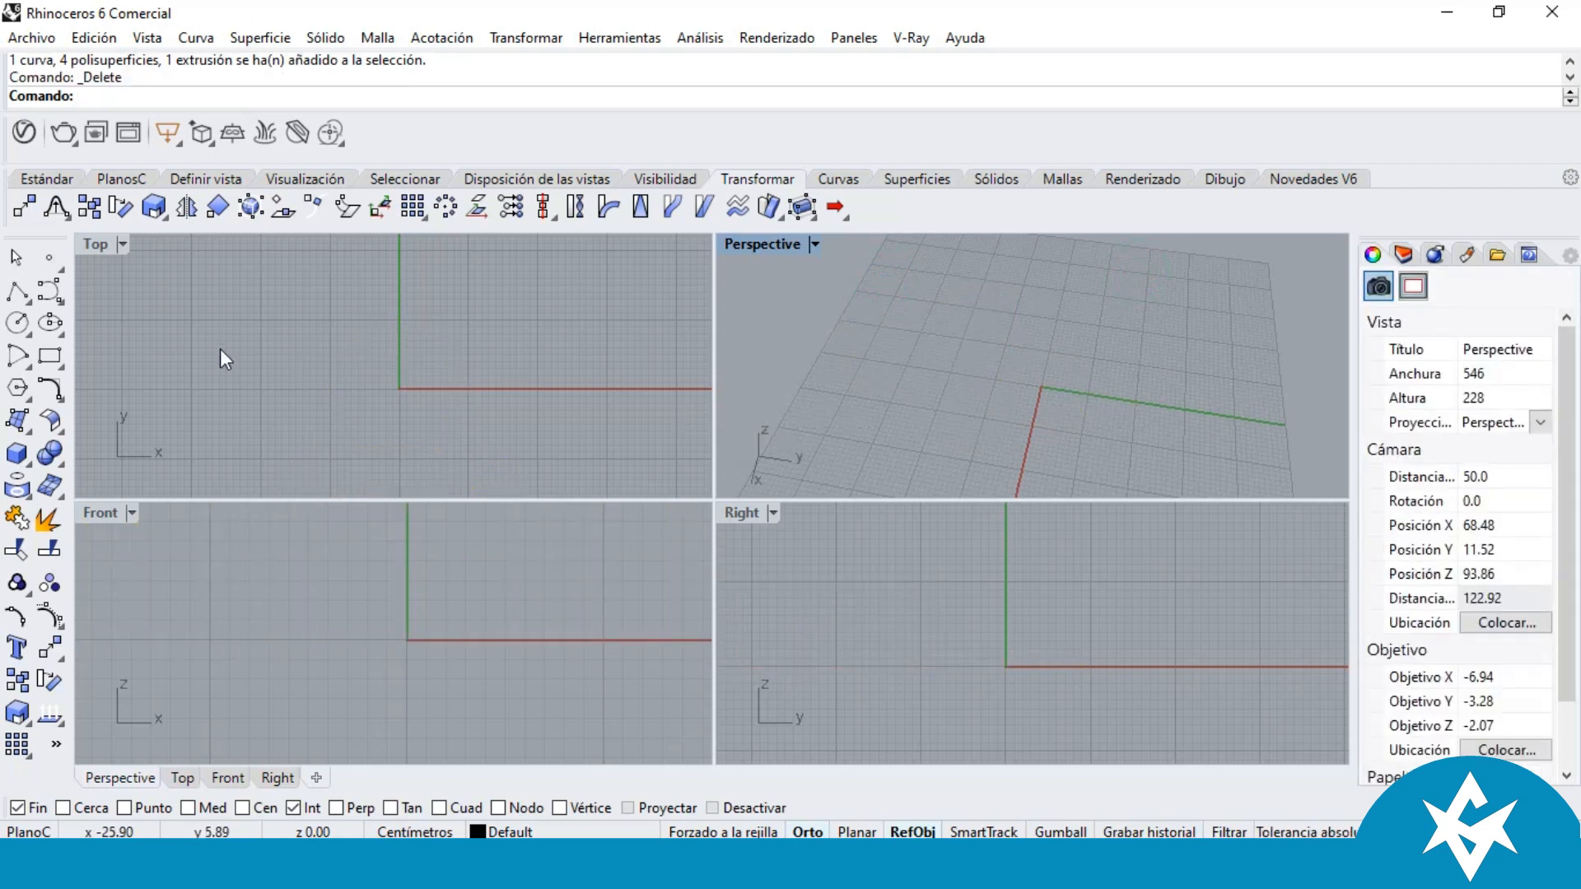
Step: Draw a 15 by 15 cm square in the Top view with its first corner at the origin
left_click(48, 356)
scroll(370, 358, "up", 2)
type("0")
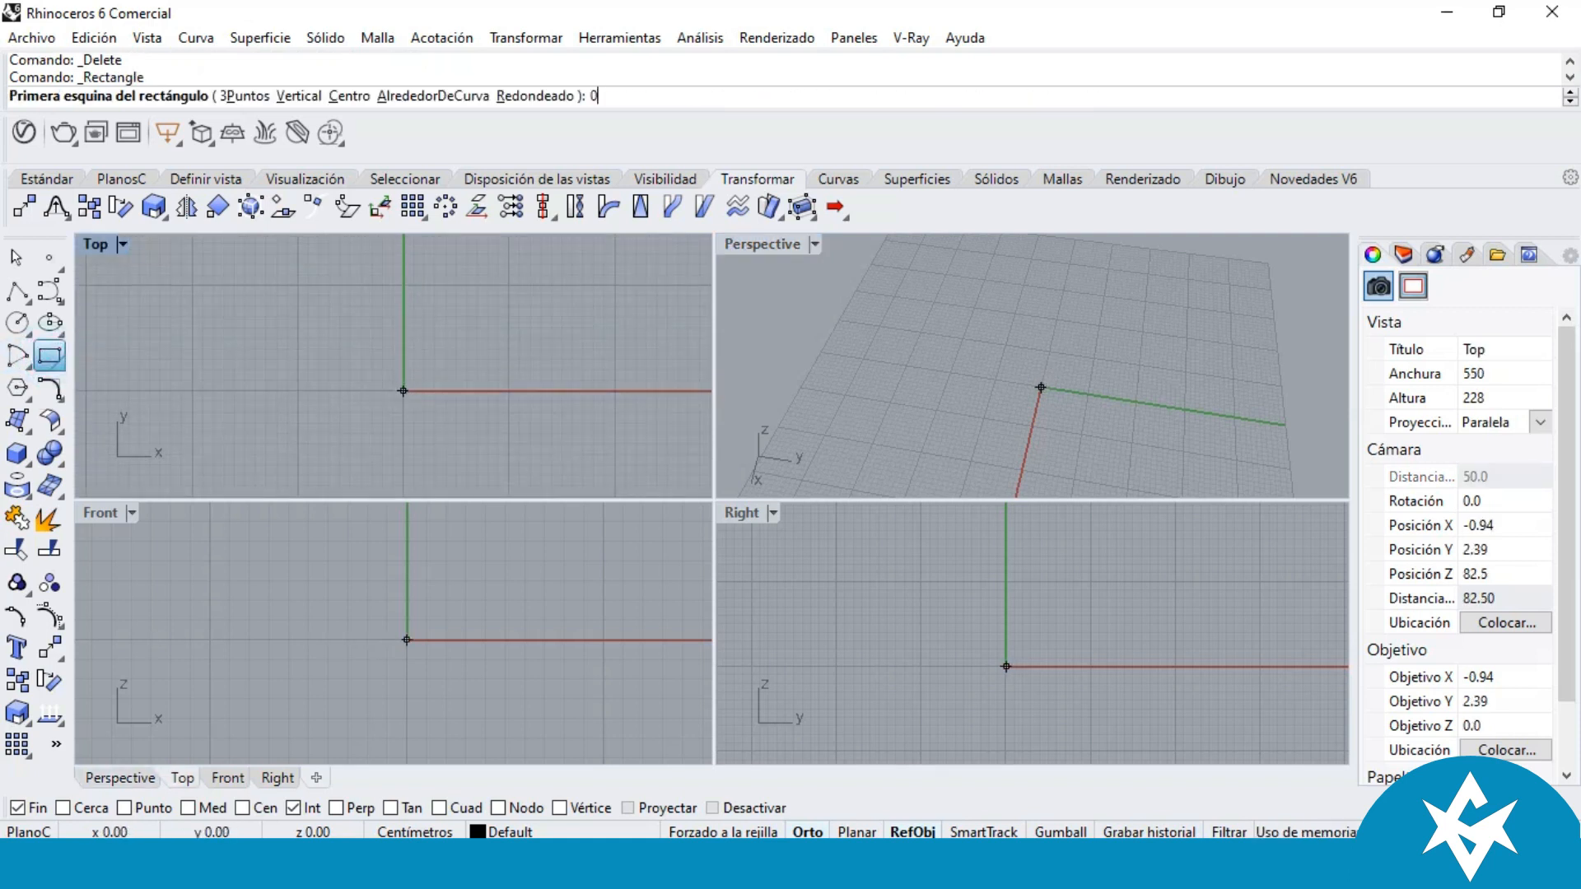
key("Return")
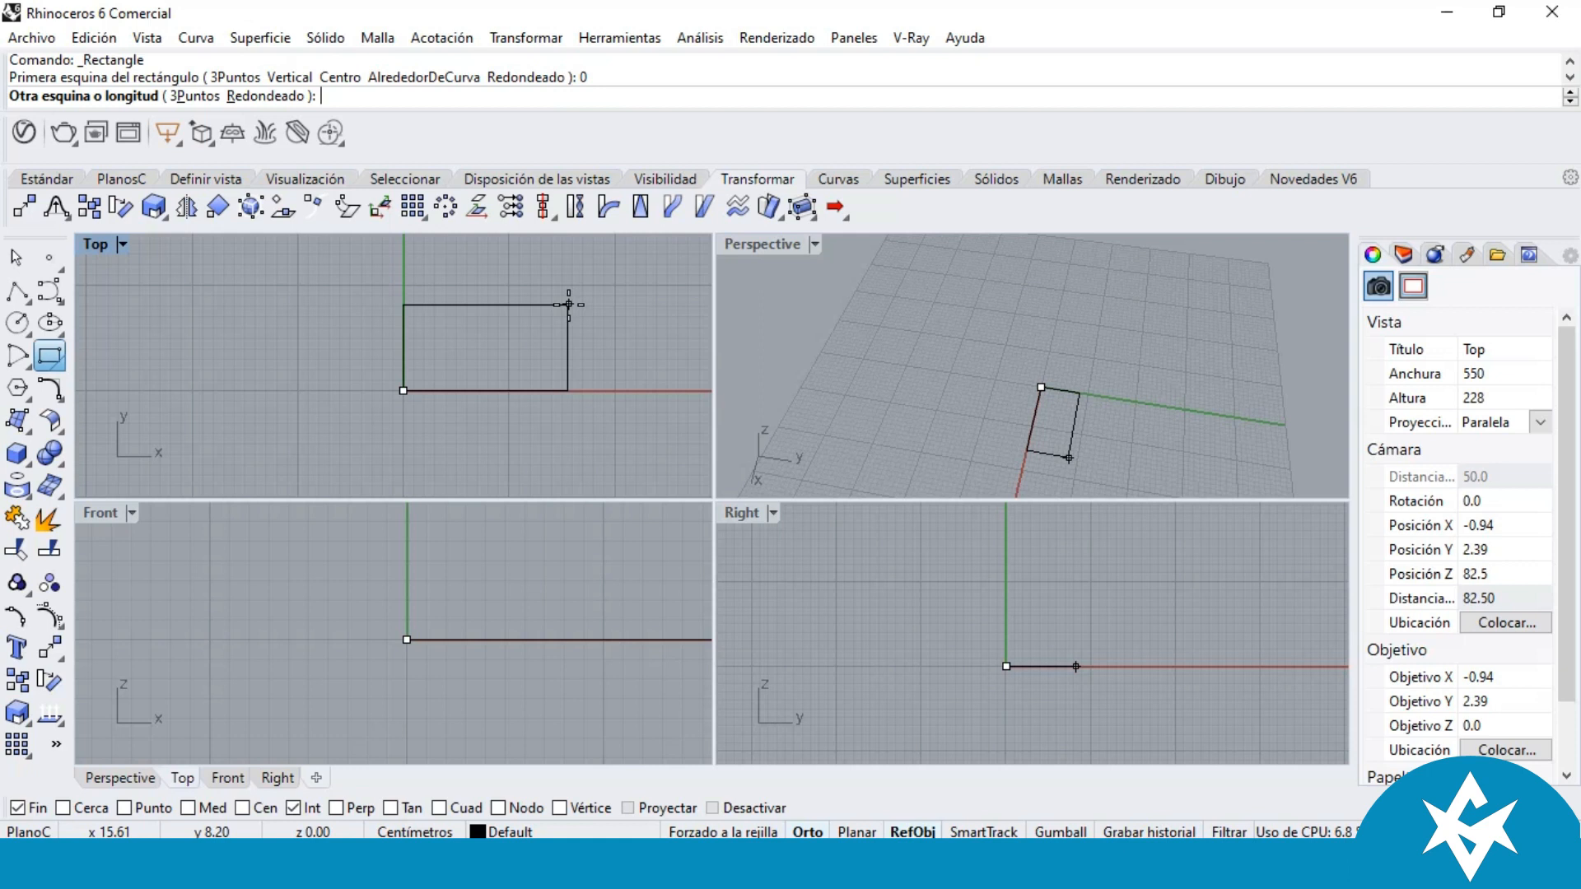
type("15")
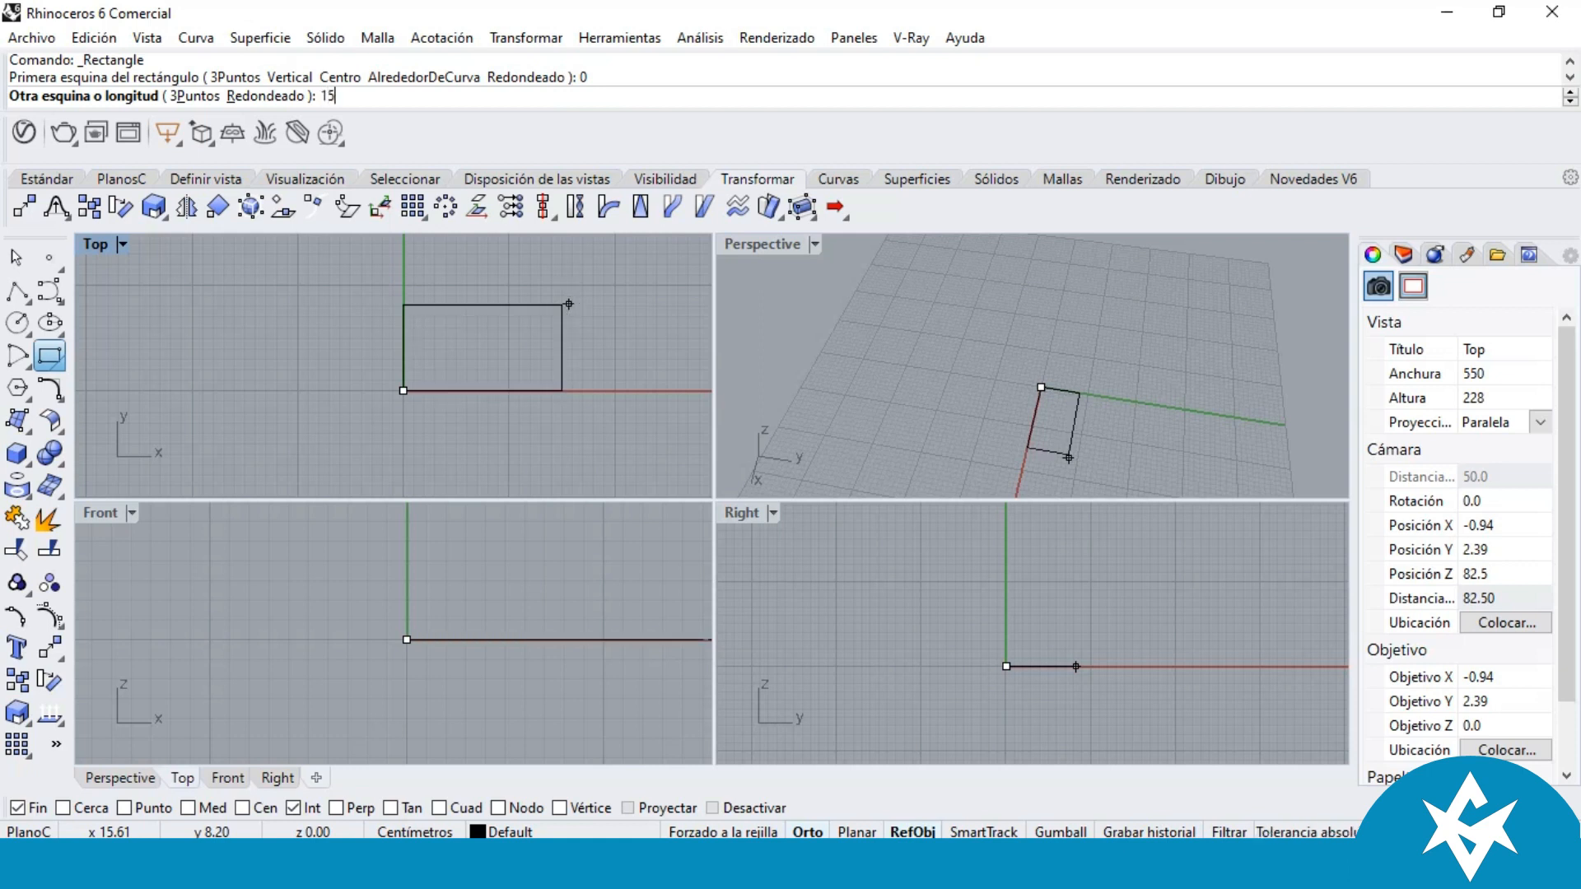
key("Return")
type("15")
key("Return")
scroll(568, 304, "down", 3)
scroll(558, 310, "up", 3)
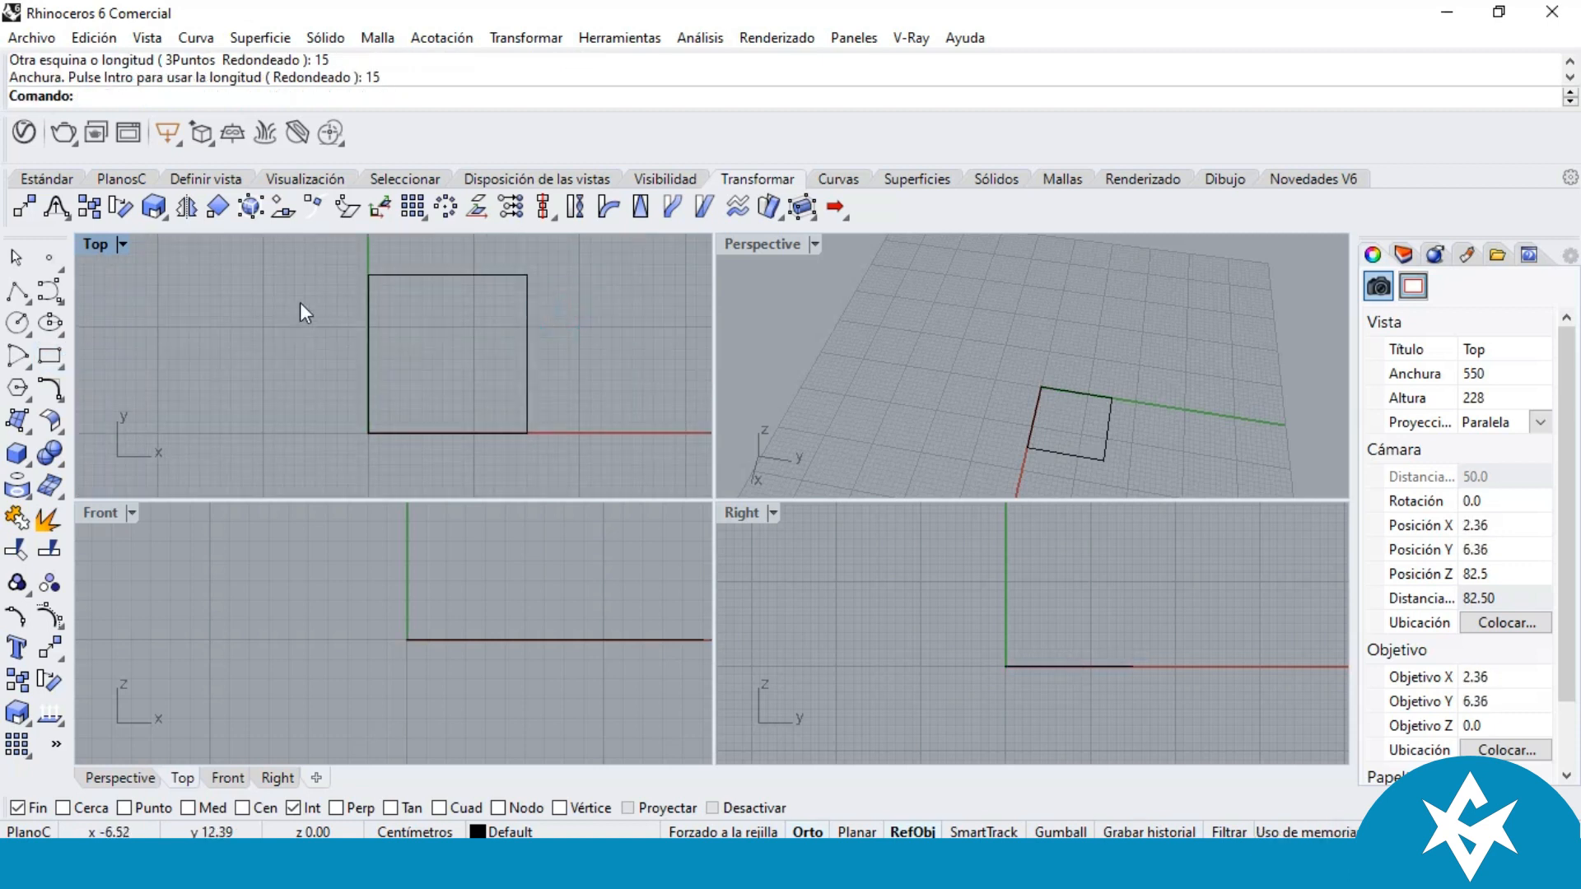
left_click(1054, 629)
scroll(1036, 662, "up", 3)
left_click(440, 606)
scroll(486, 597, "up", 3)
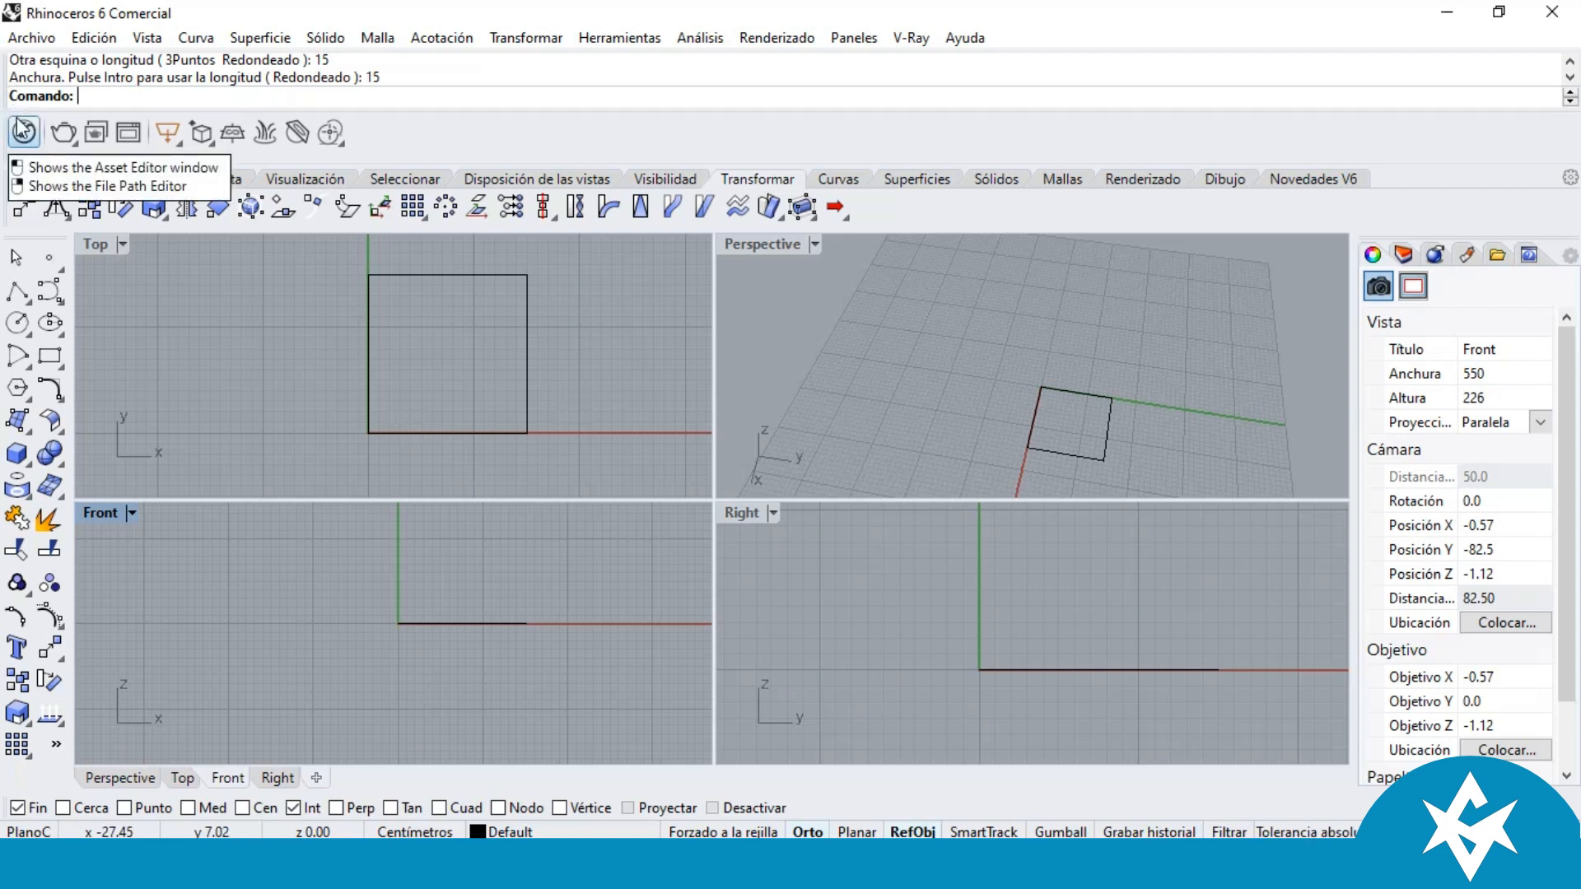
left_click(371, 301)
scroll(379, 302, "down", 3)
scroll(432, 287, "up", 2)
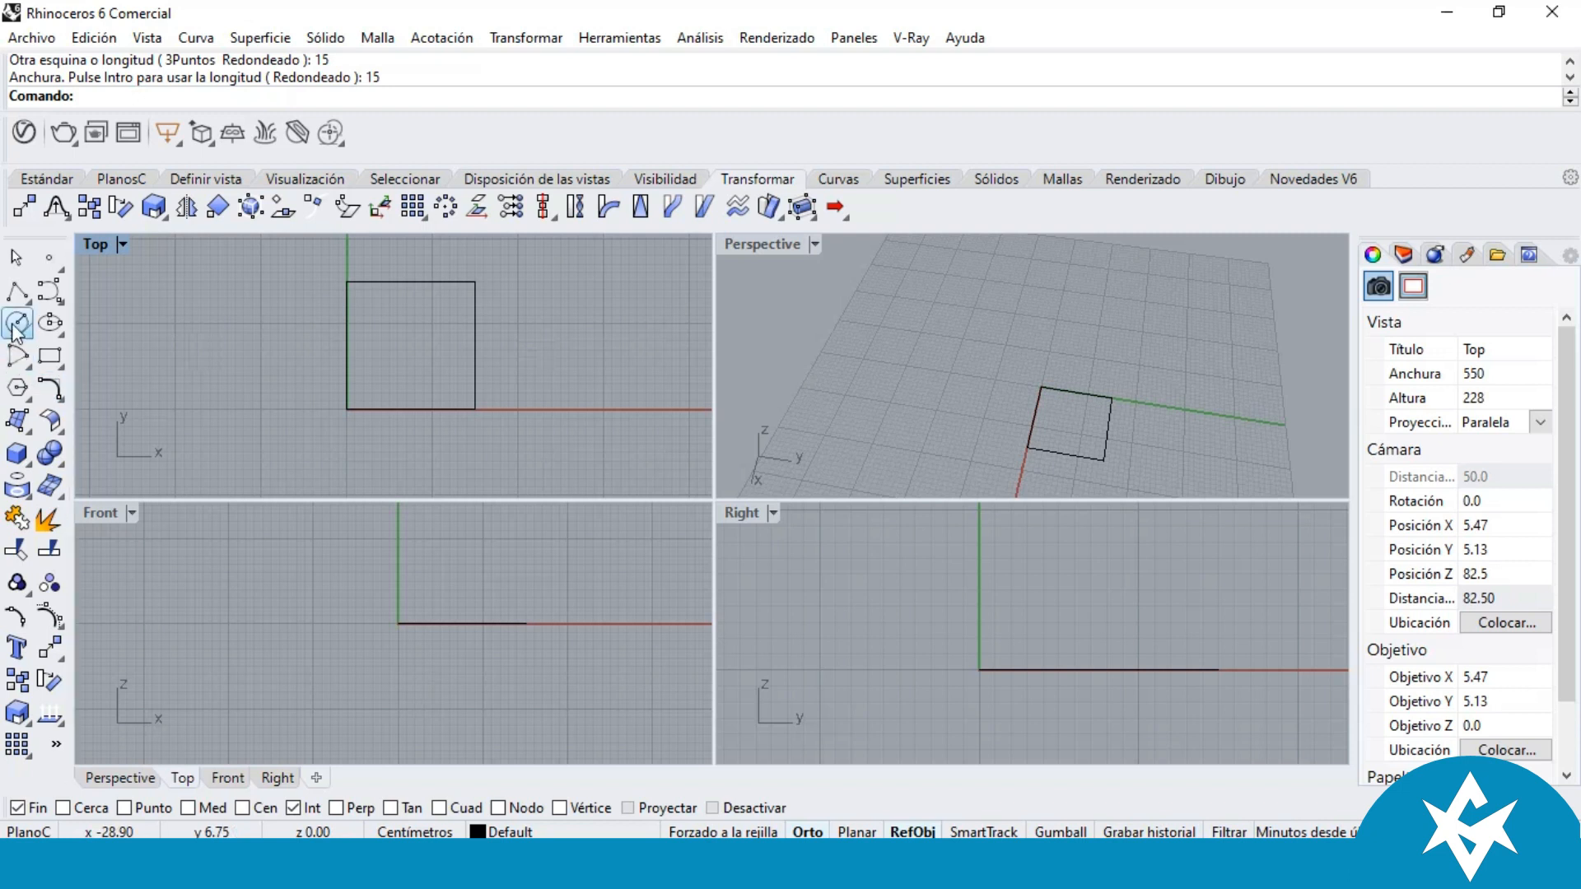
Step: Draw a diagonal polyline across the square in the Top view, from the origin to the opposite corner
left_click(17, 290)
scroll(393, 428, "down", 2)
scroll(651, 413, "up", 1)
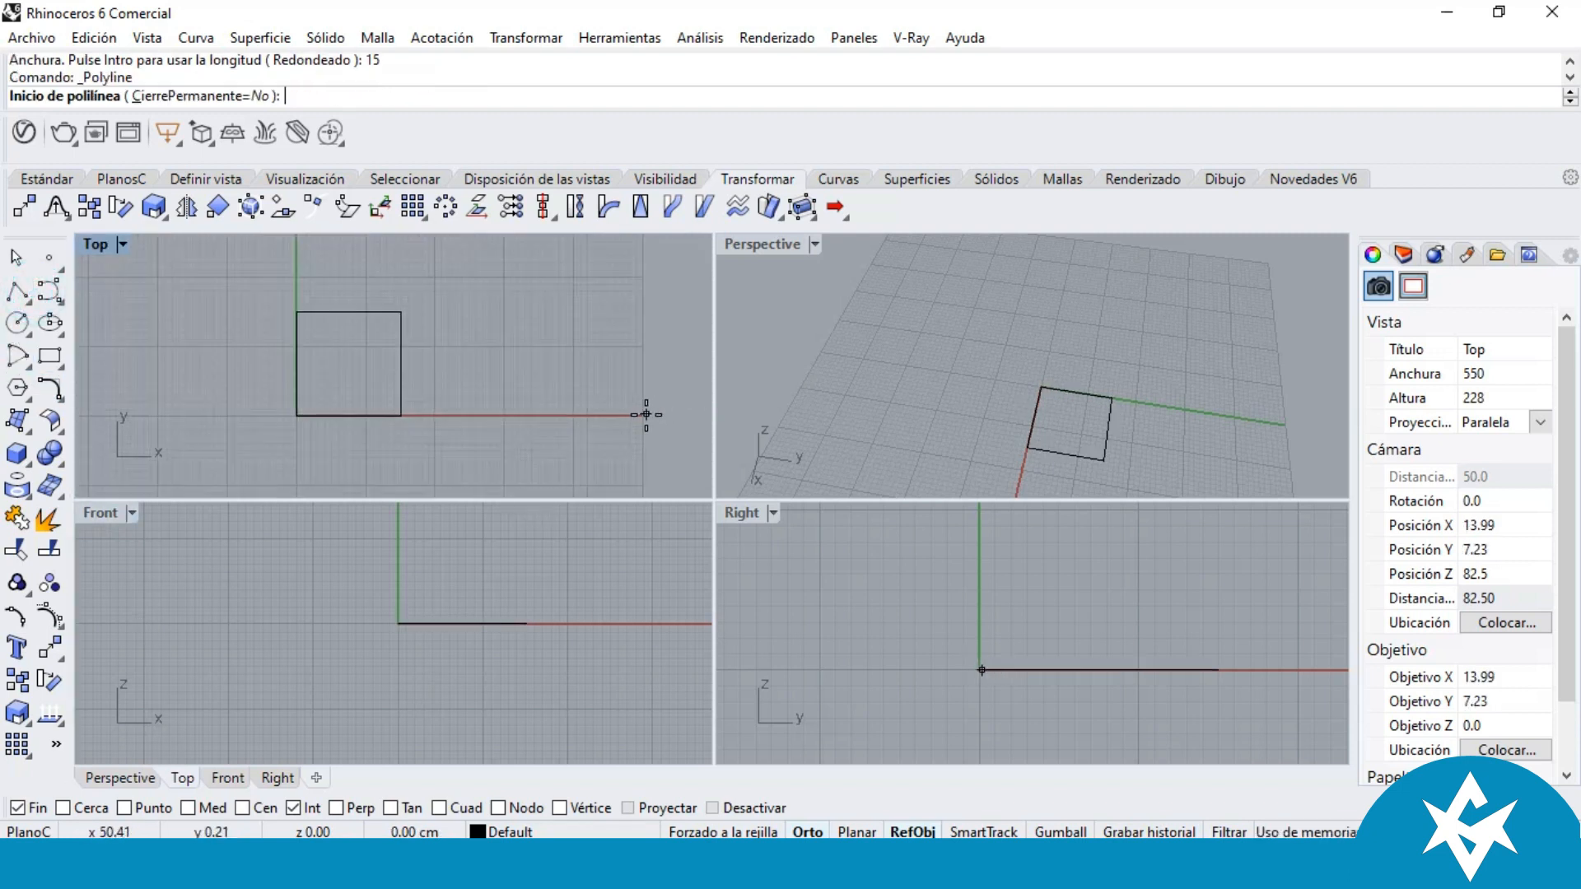
scroll(298, 422, "up", 2)
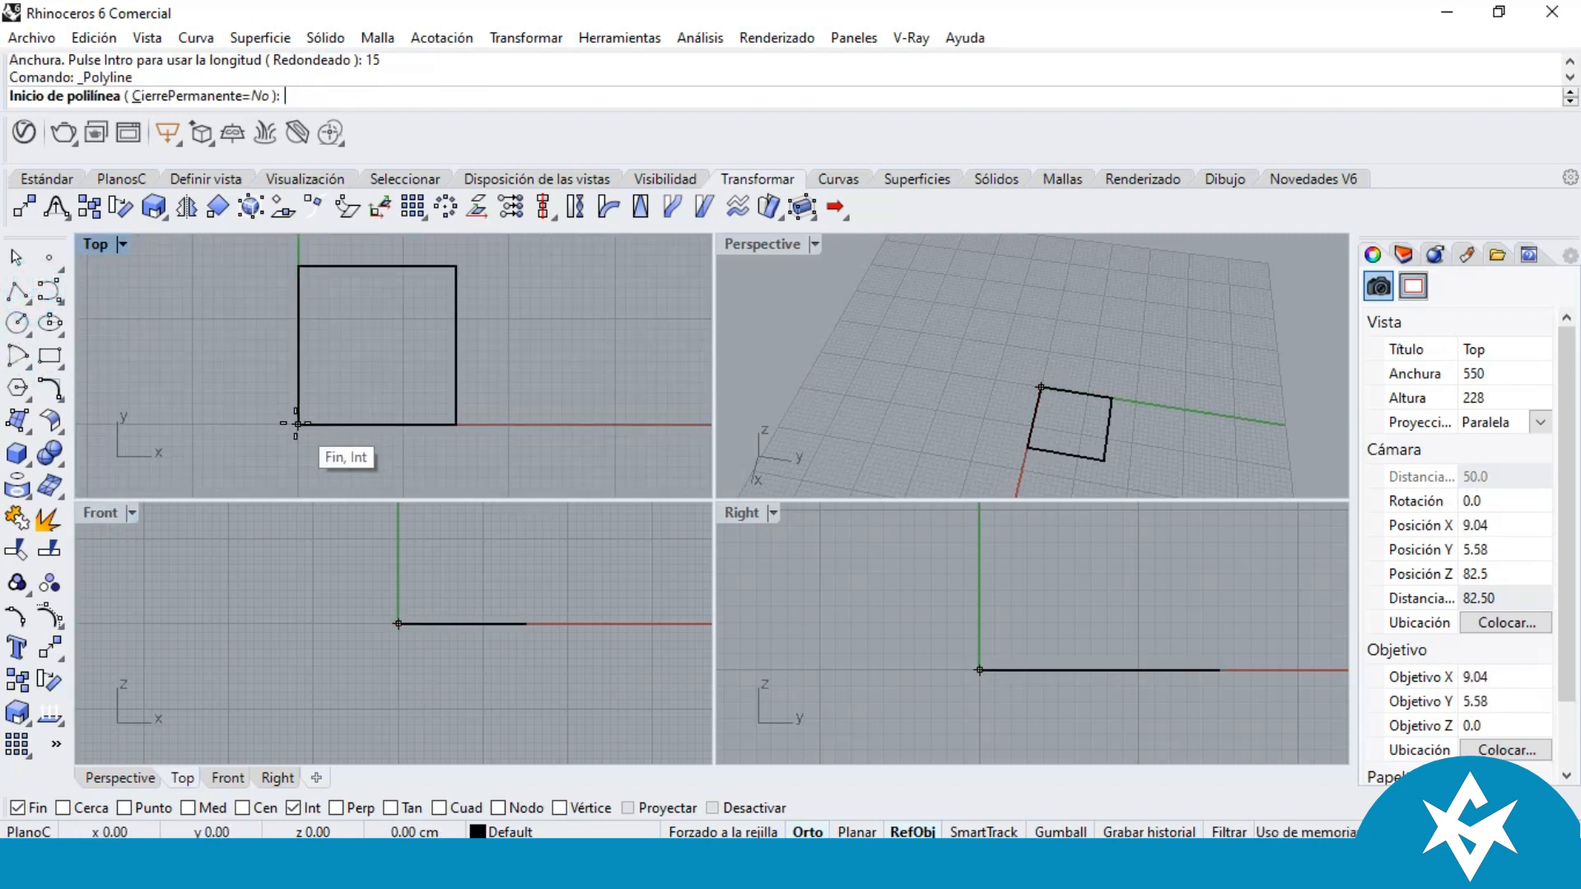
left_click(298, 423)
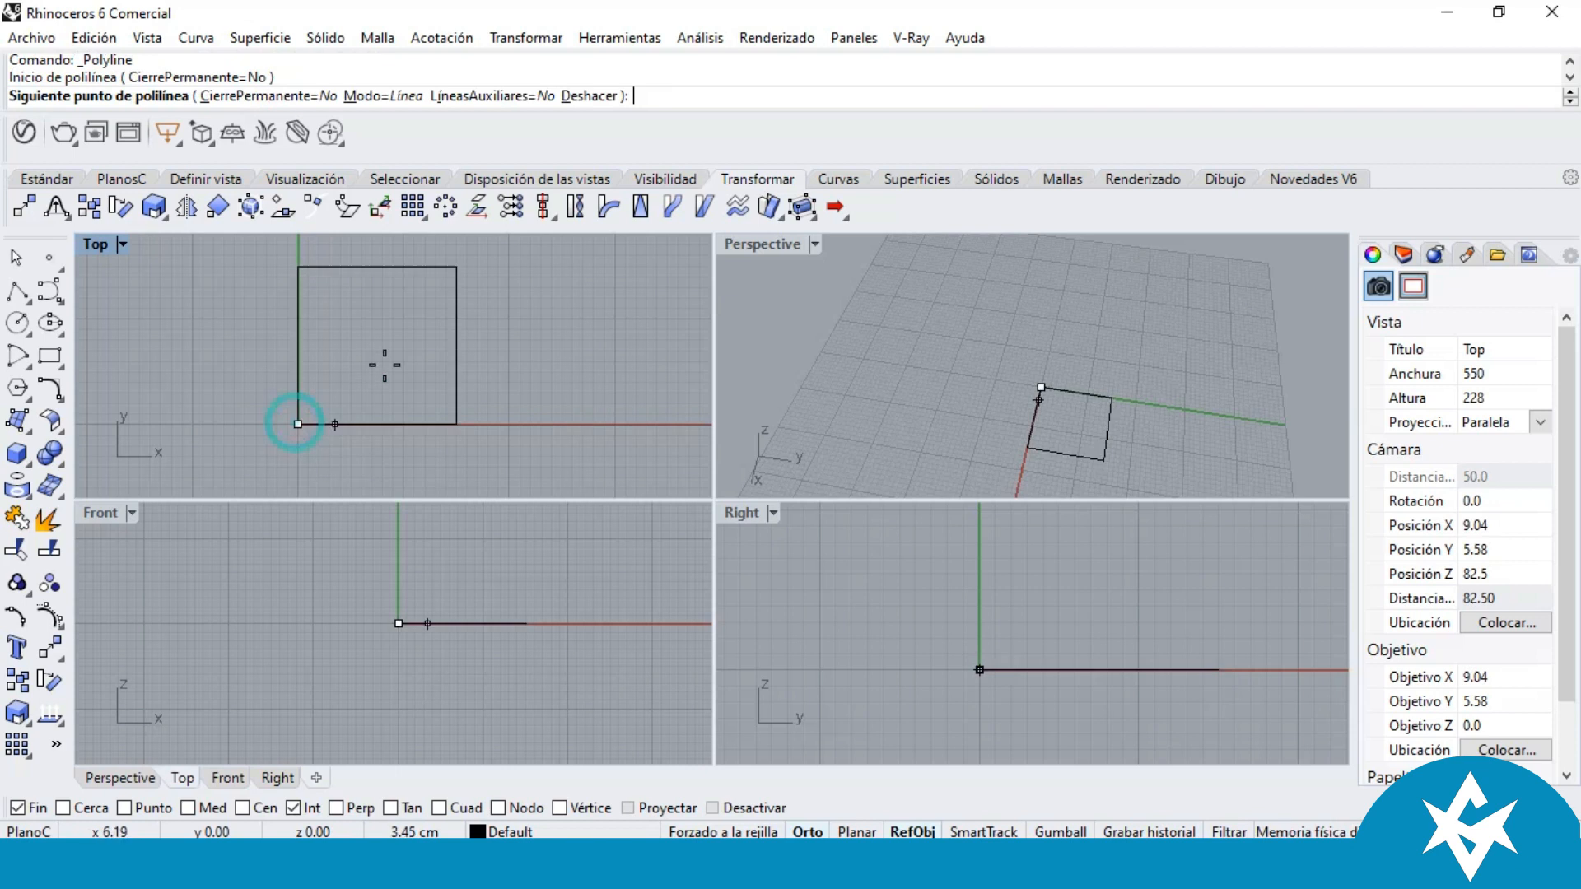
left_click(456, 267)
key("Return")
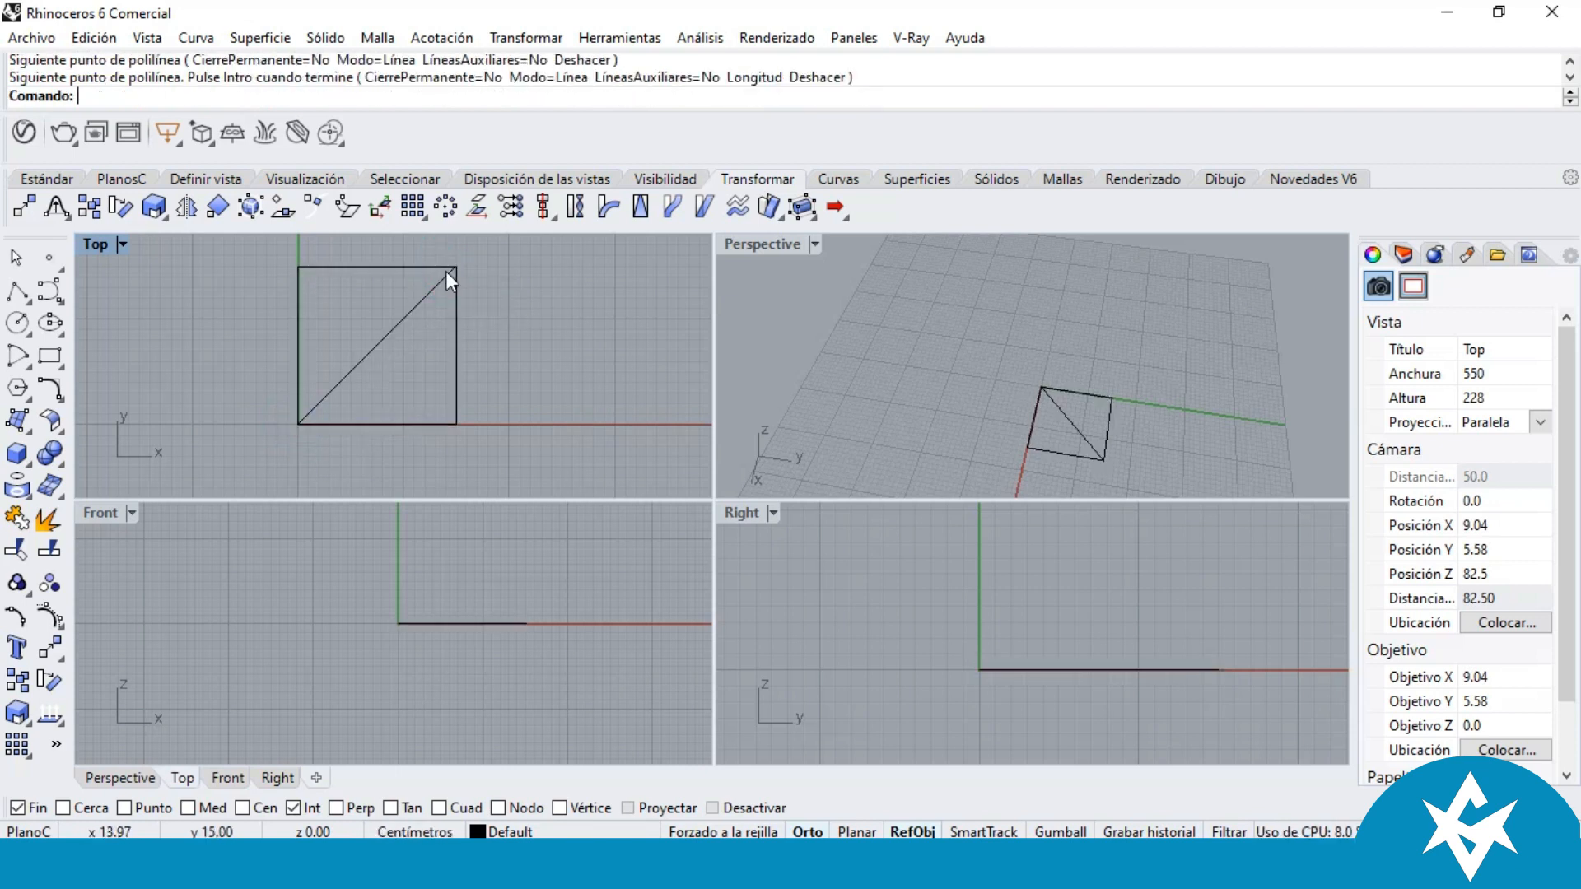
left_click(402, 323)
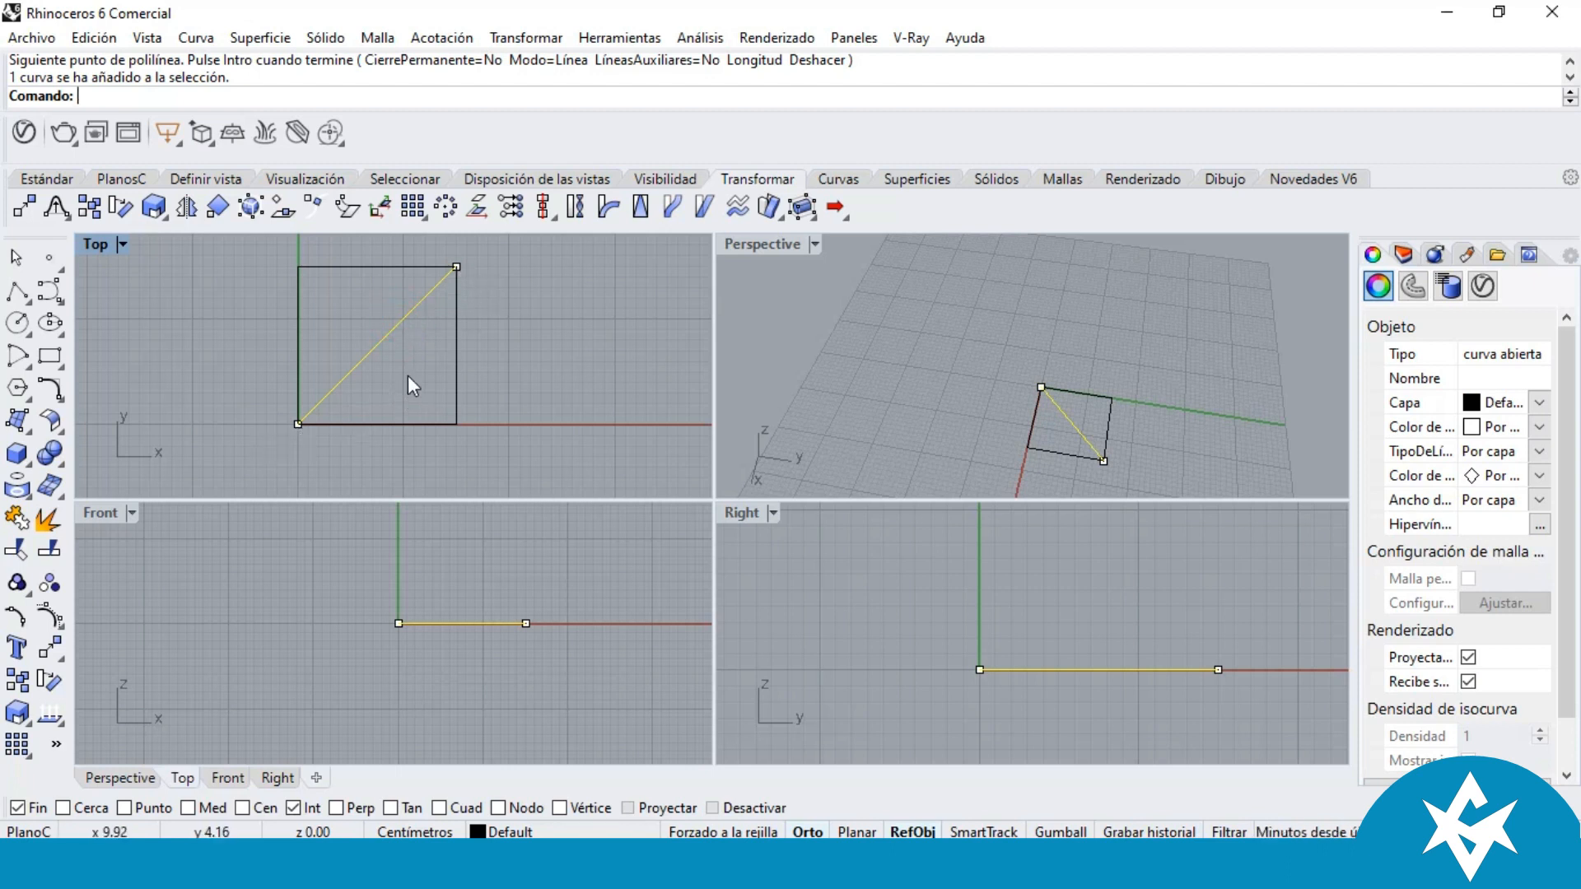
mouse_move(459, 267)
left_mouse_down()
mouse_move(613, 301)
mouse_move(607, 260)
mouse_move(458, 270)
left_mouse_up()
left_click(497, 300)
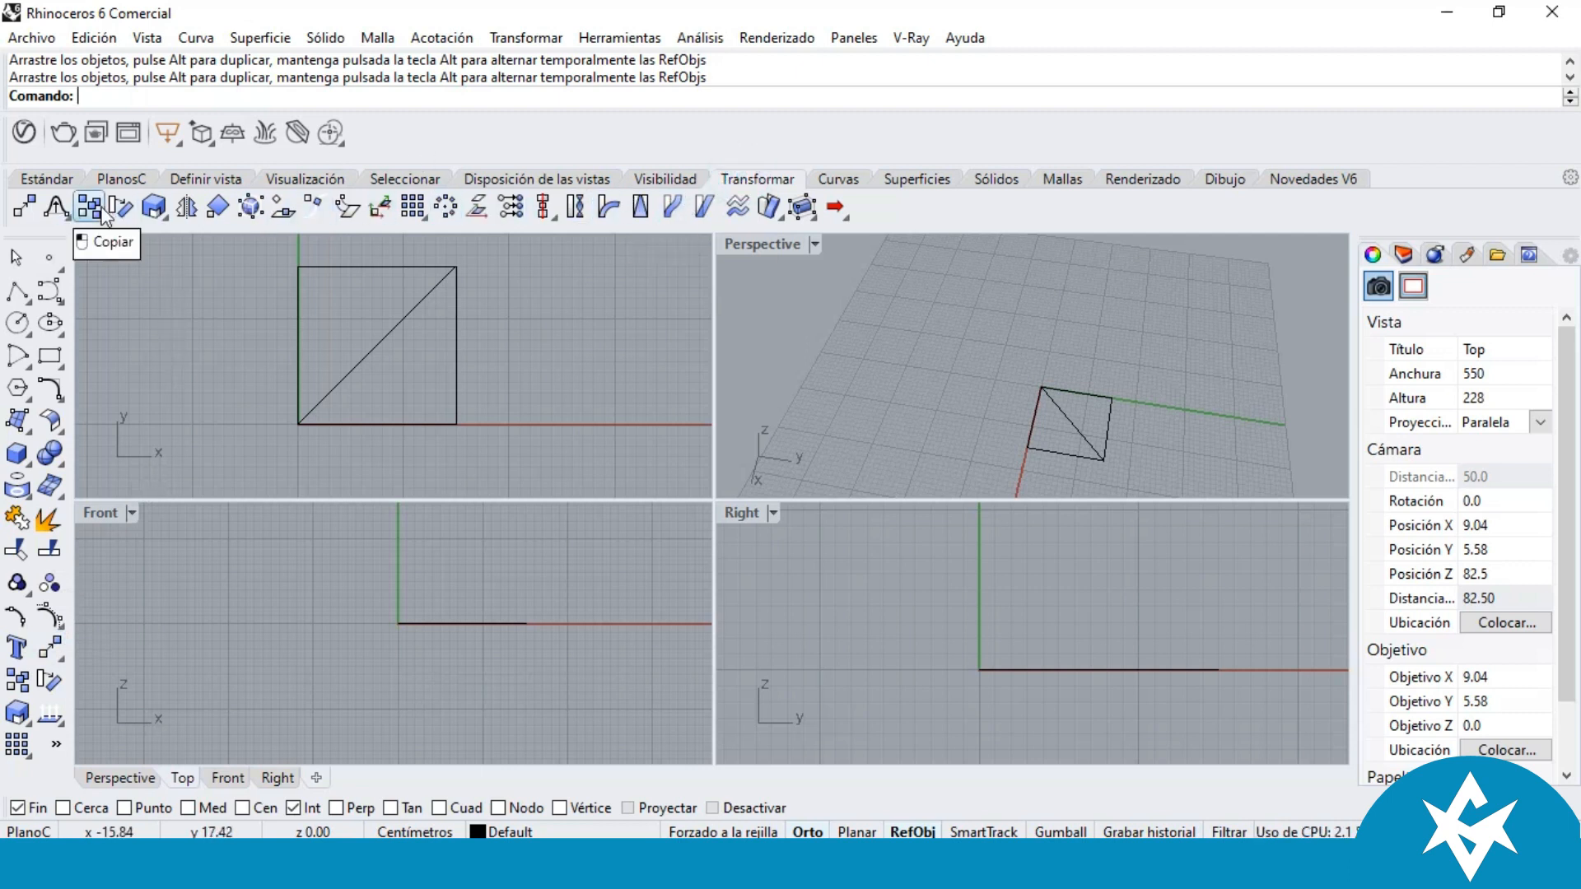
Step: Copy the Move tool, the Mirror tool and the blue diamond transform tool into the Standard toolbar
left_click(62, 656)
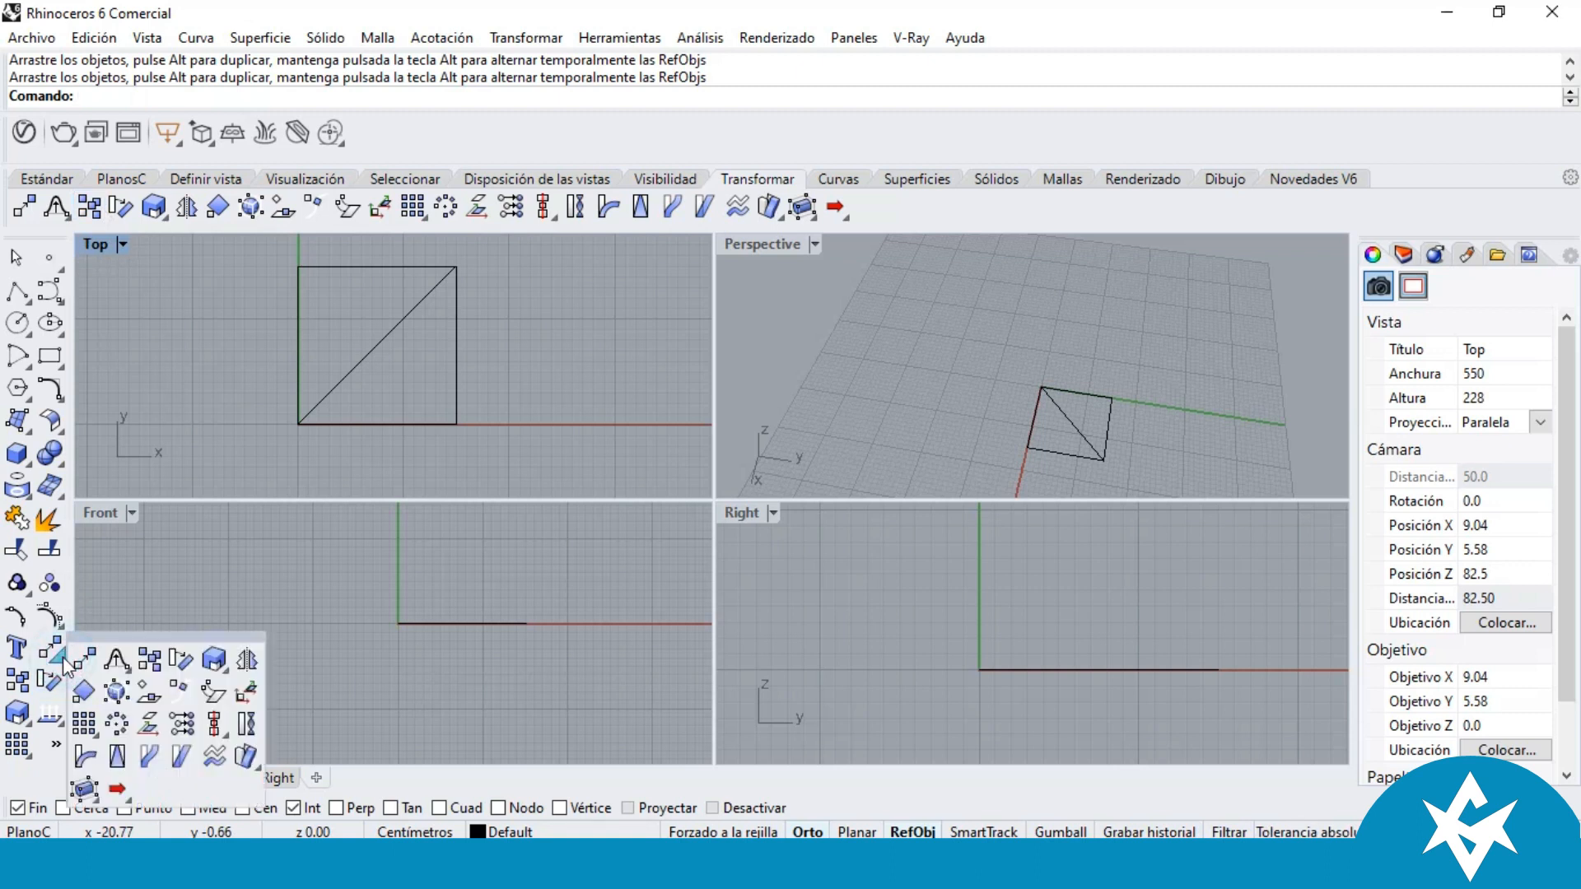
left_click(48, 179)
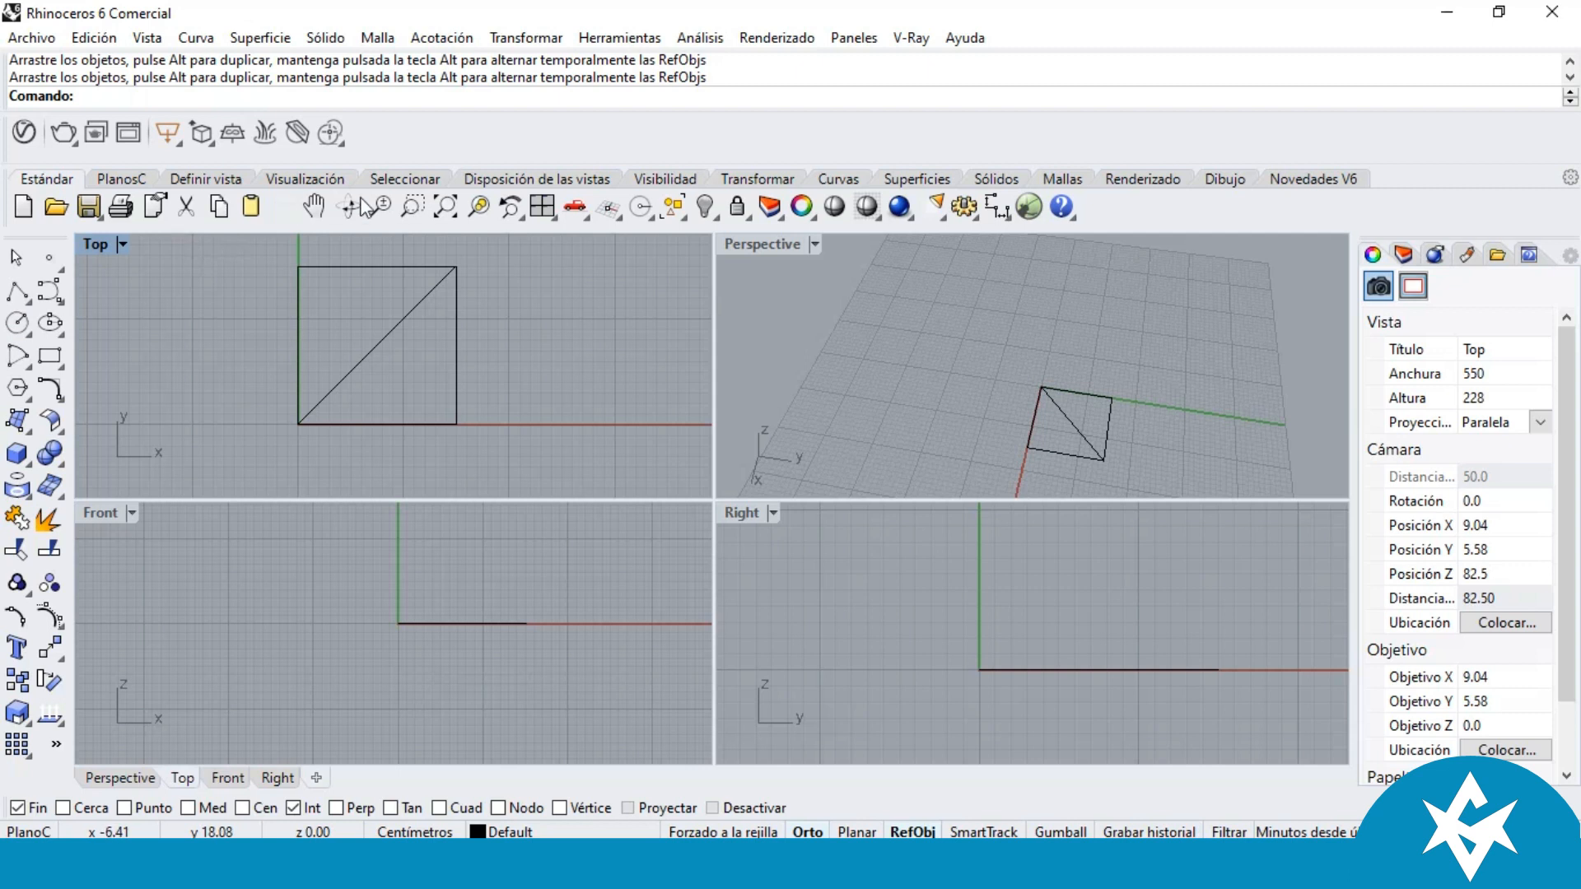
left_click(63, 659)
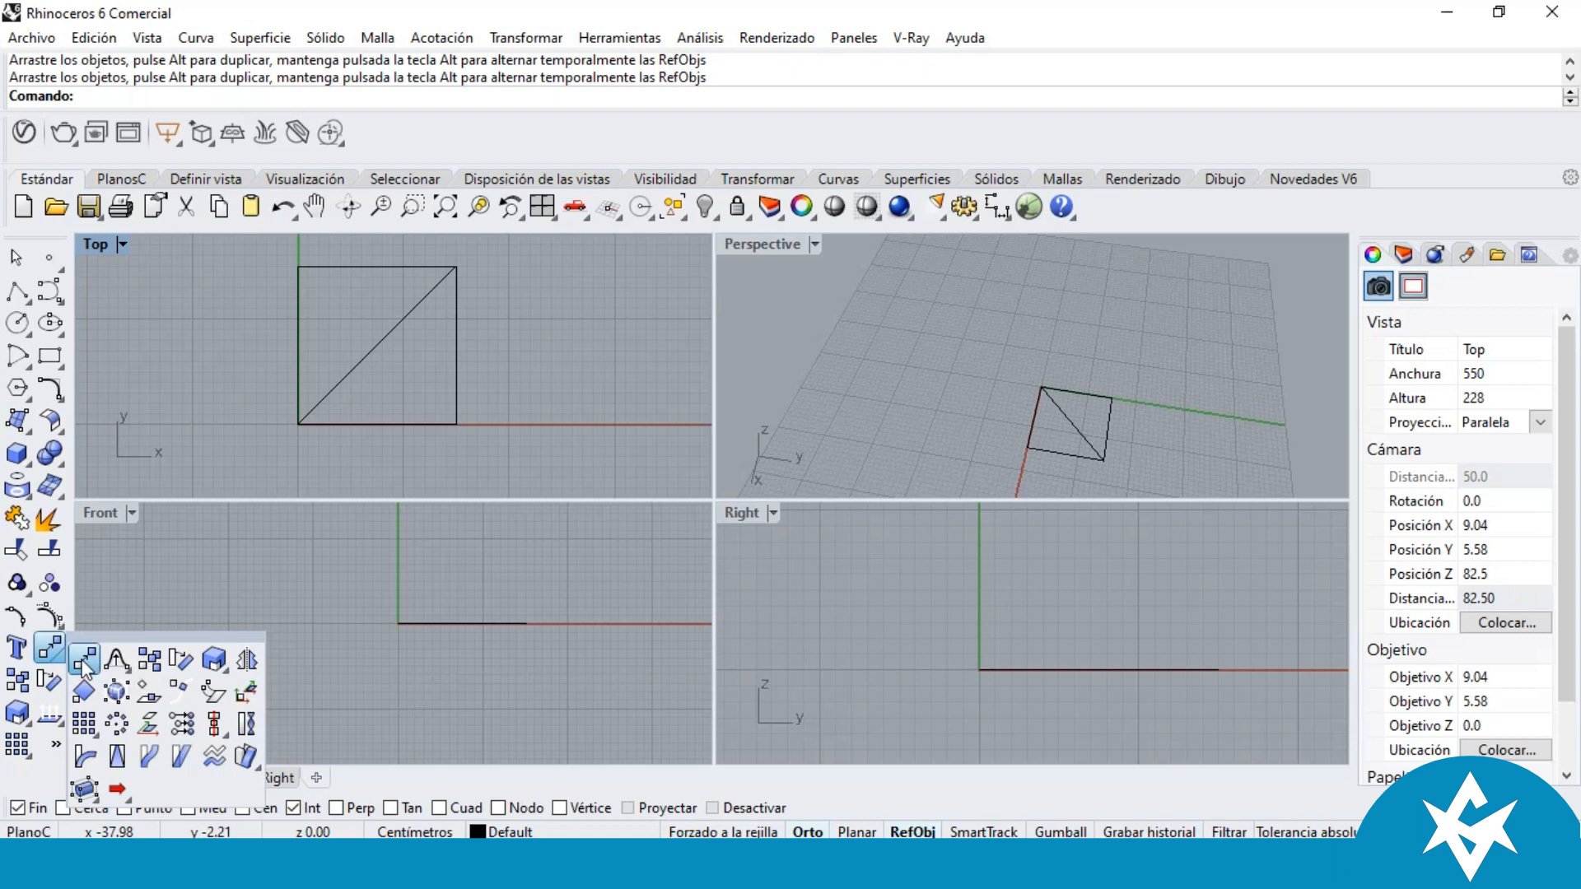
left_click_drag(85, 667, 1104, 210, "ctrl")
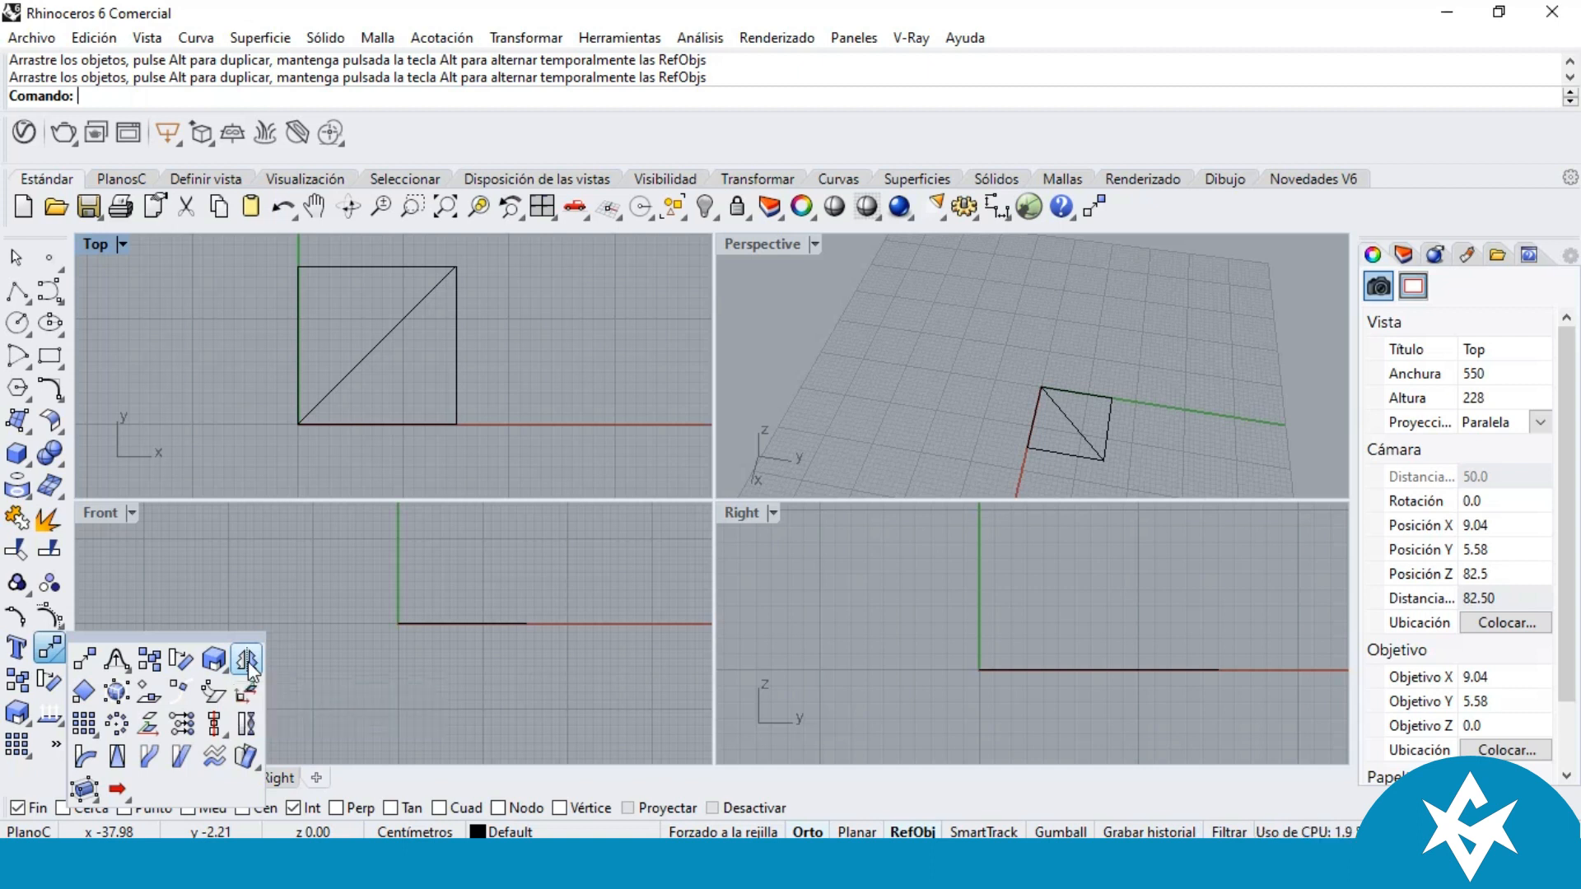
left_click_drag(249, 668, 1129, 208, "ctrl")
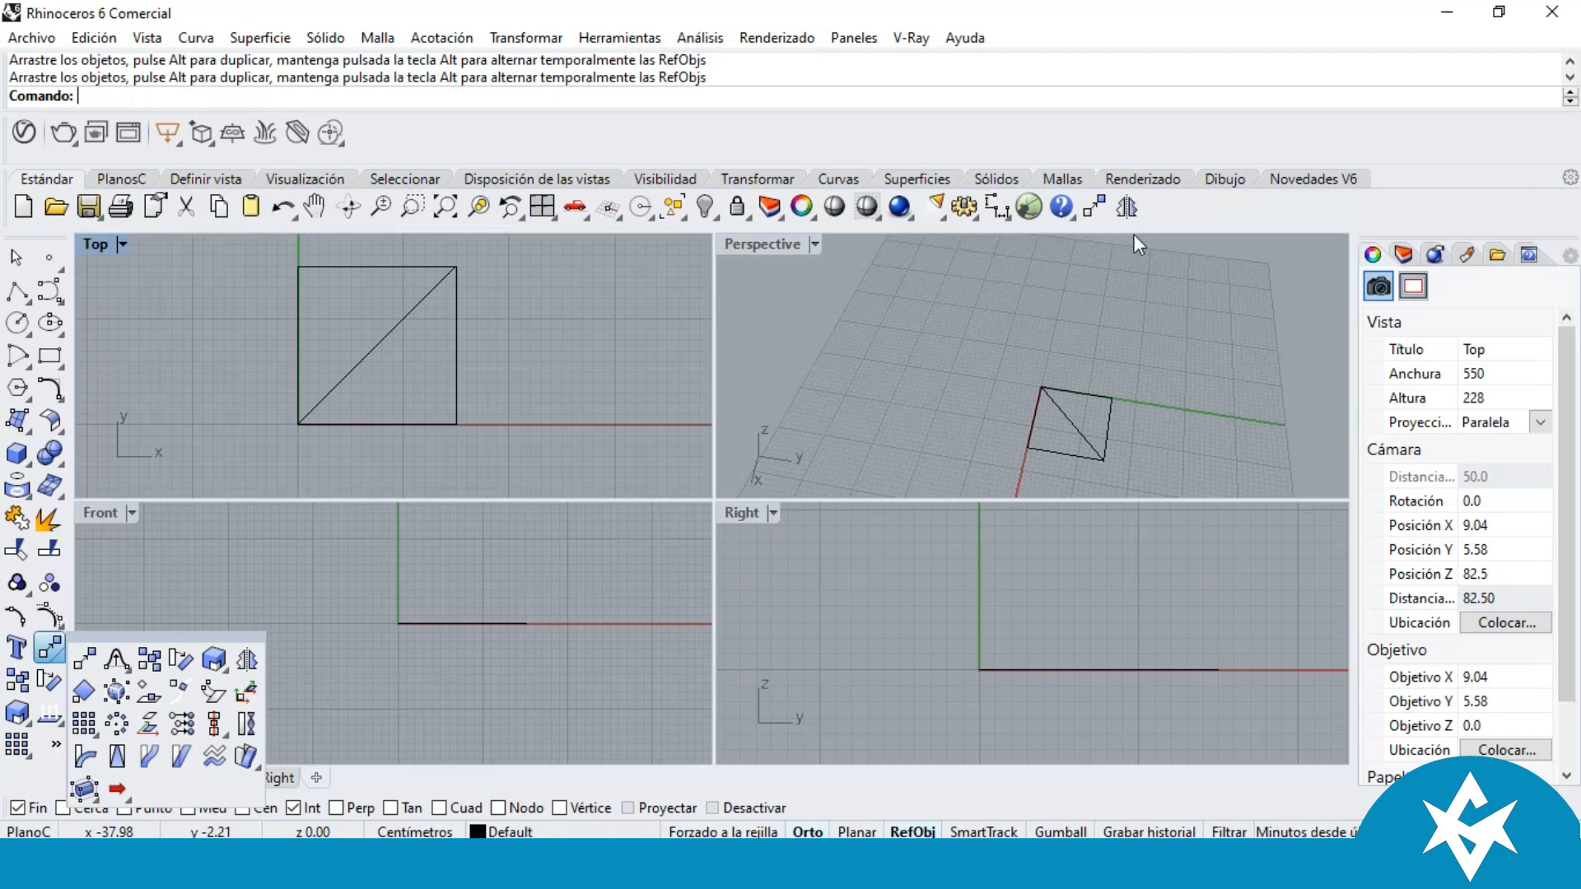
left_click_drag(84, 690, 1158, 208, "ctrl")
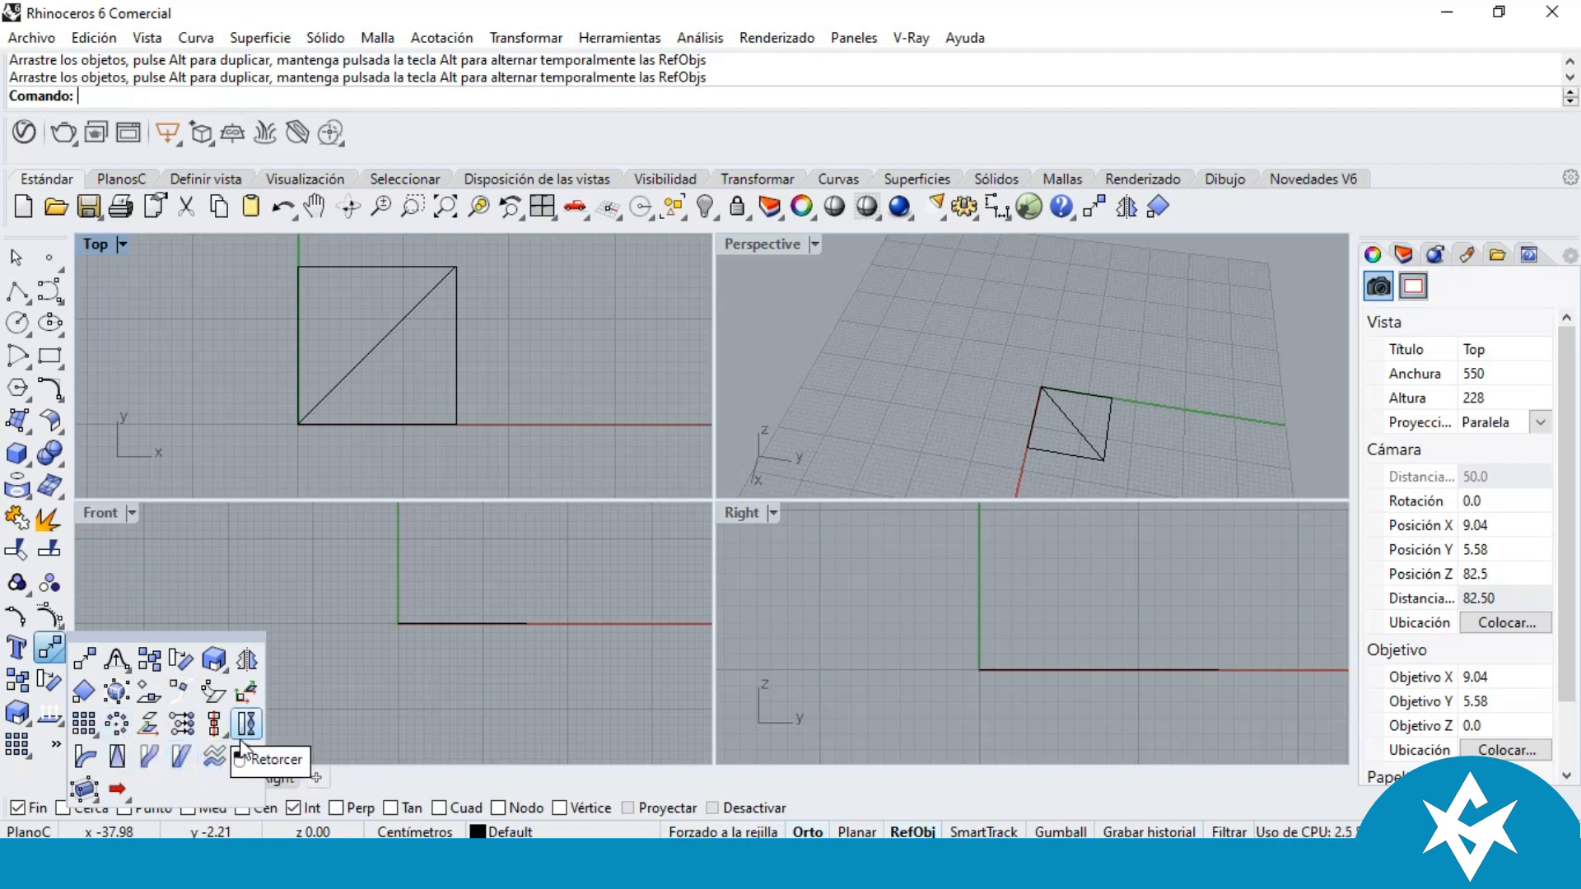
Step: Copy the solid tools for extruding closed planar curves and extruding surfaces into the Standard toolbar
left_click(31, 466)
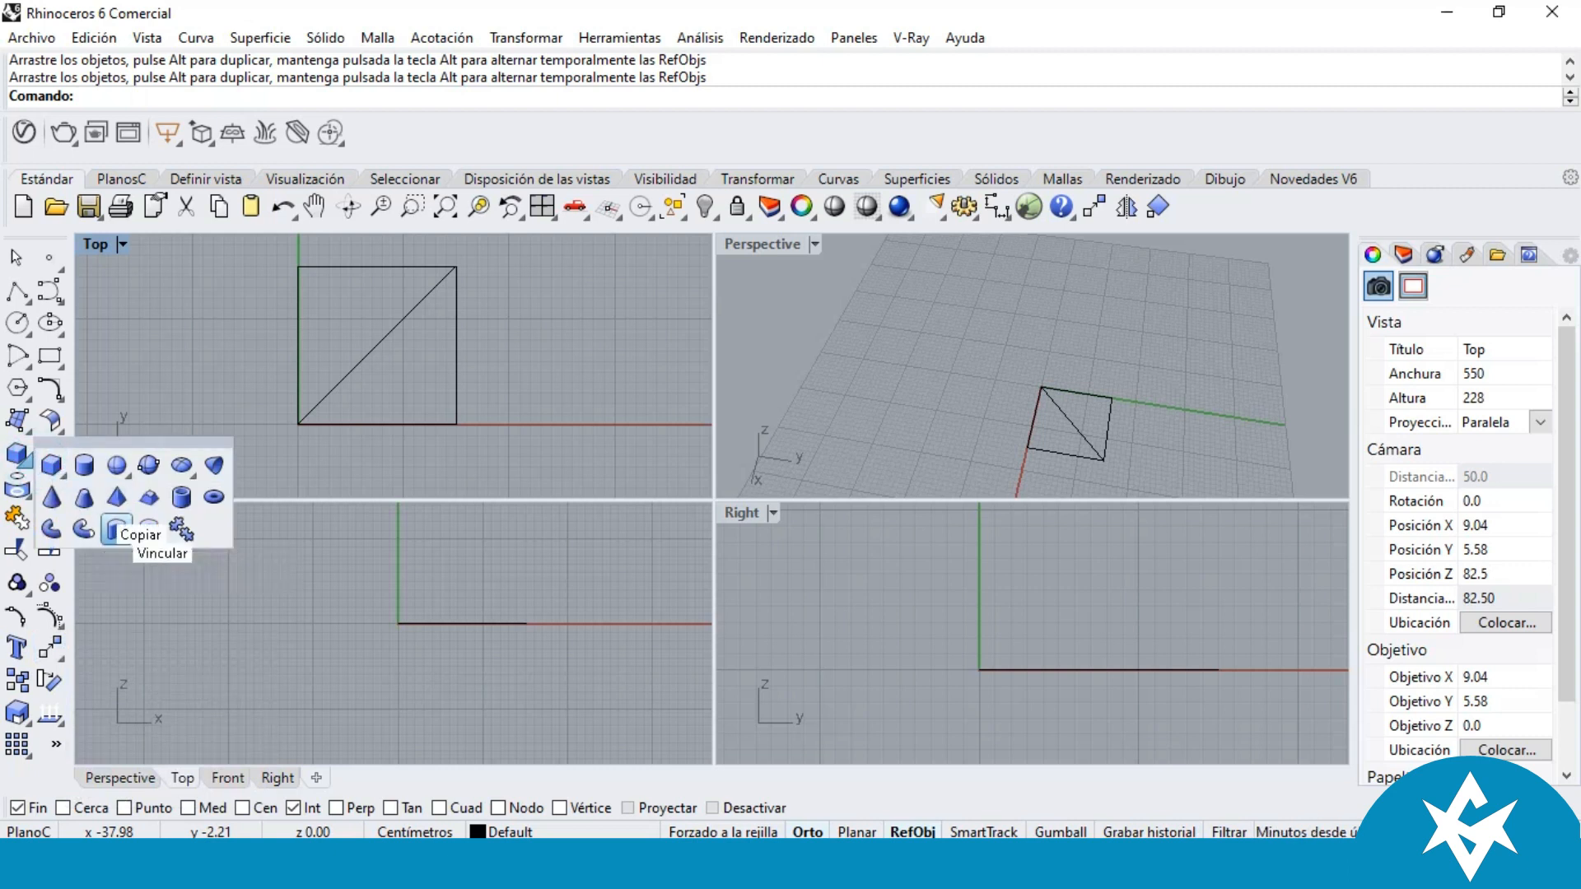
left_click_drag(108, 526, 1191, 207, "ctrl")
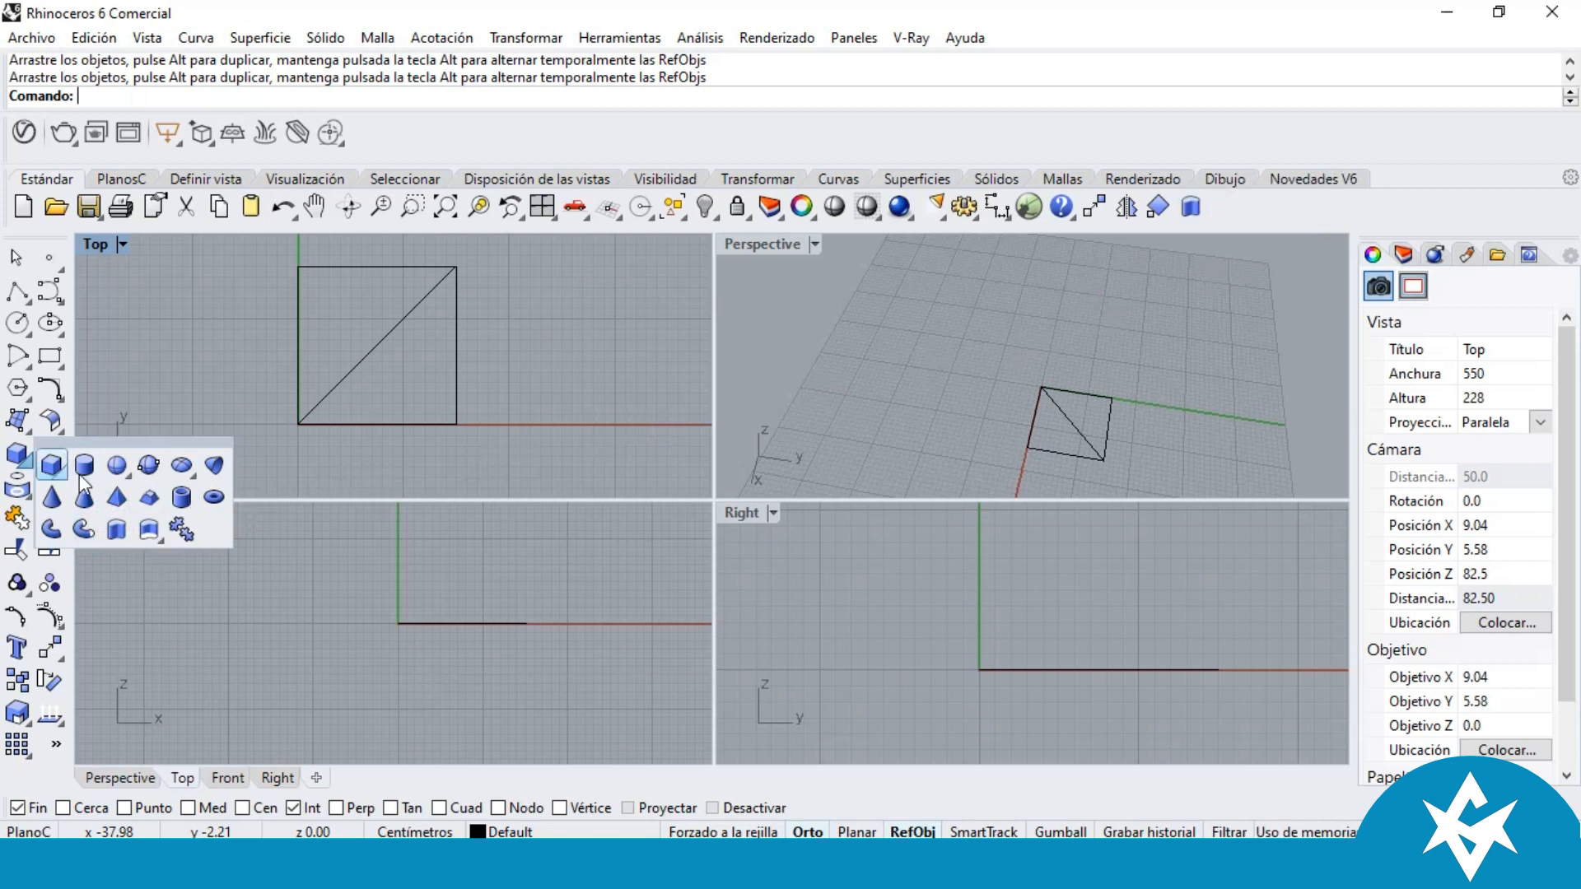
left_click_drag(149, 530, 1235, 201, "ctrl")
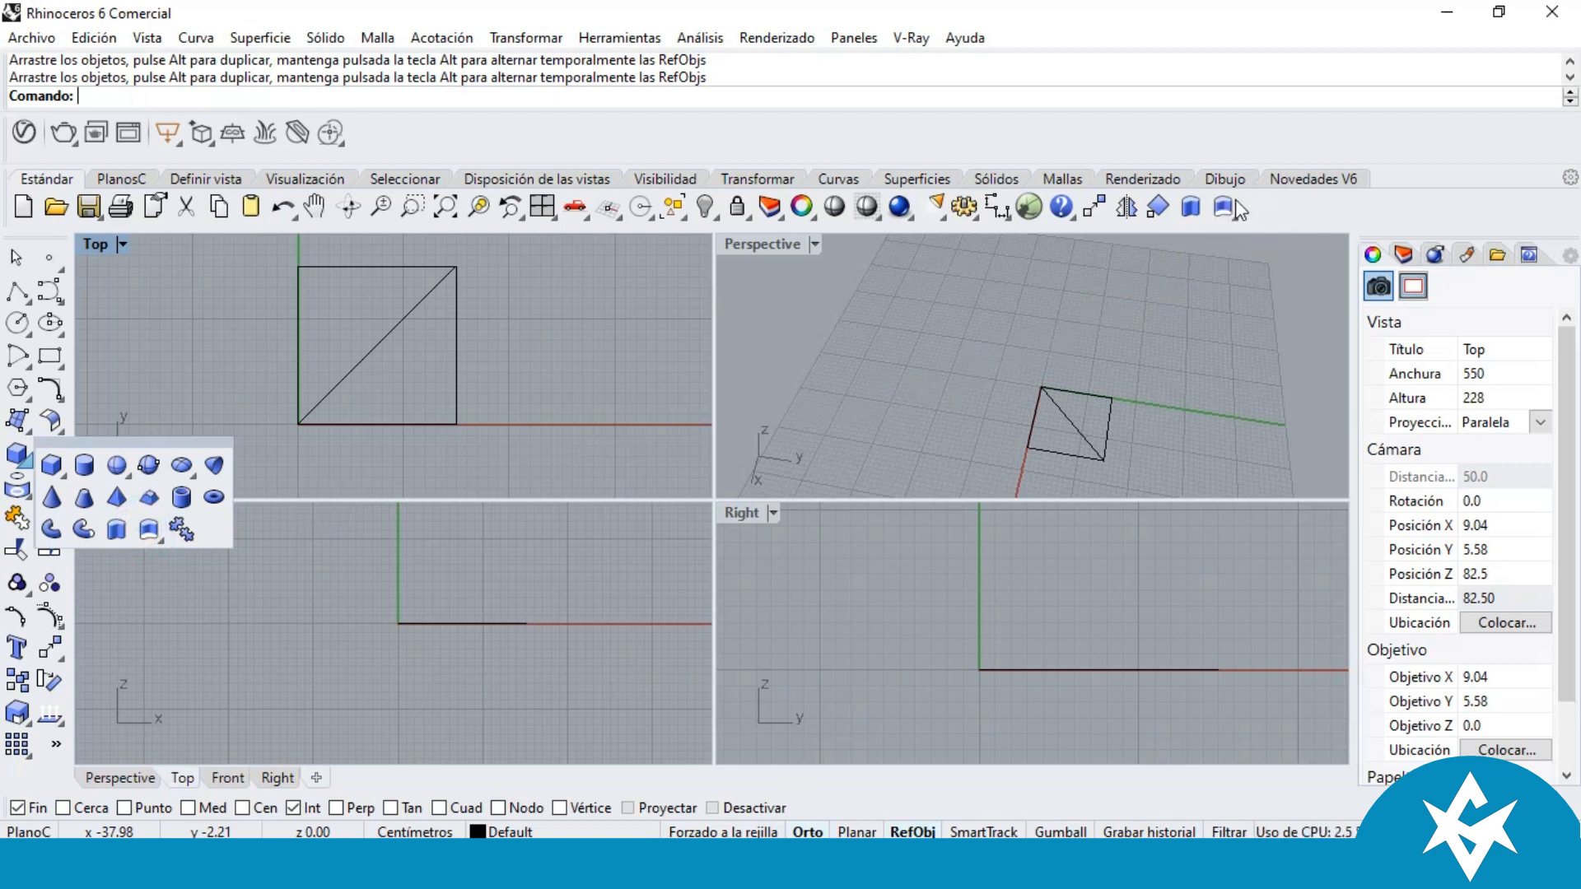
left_click(170, 374)
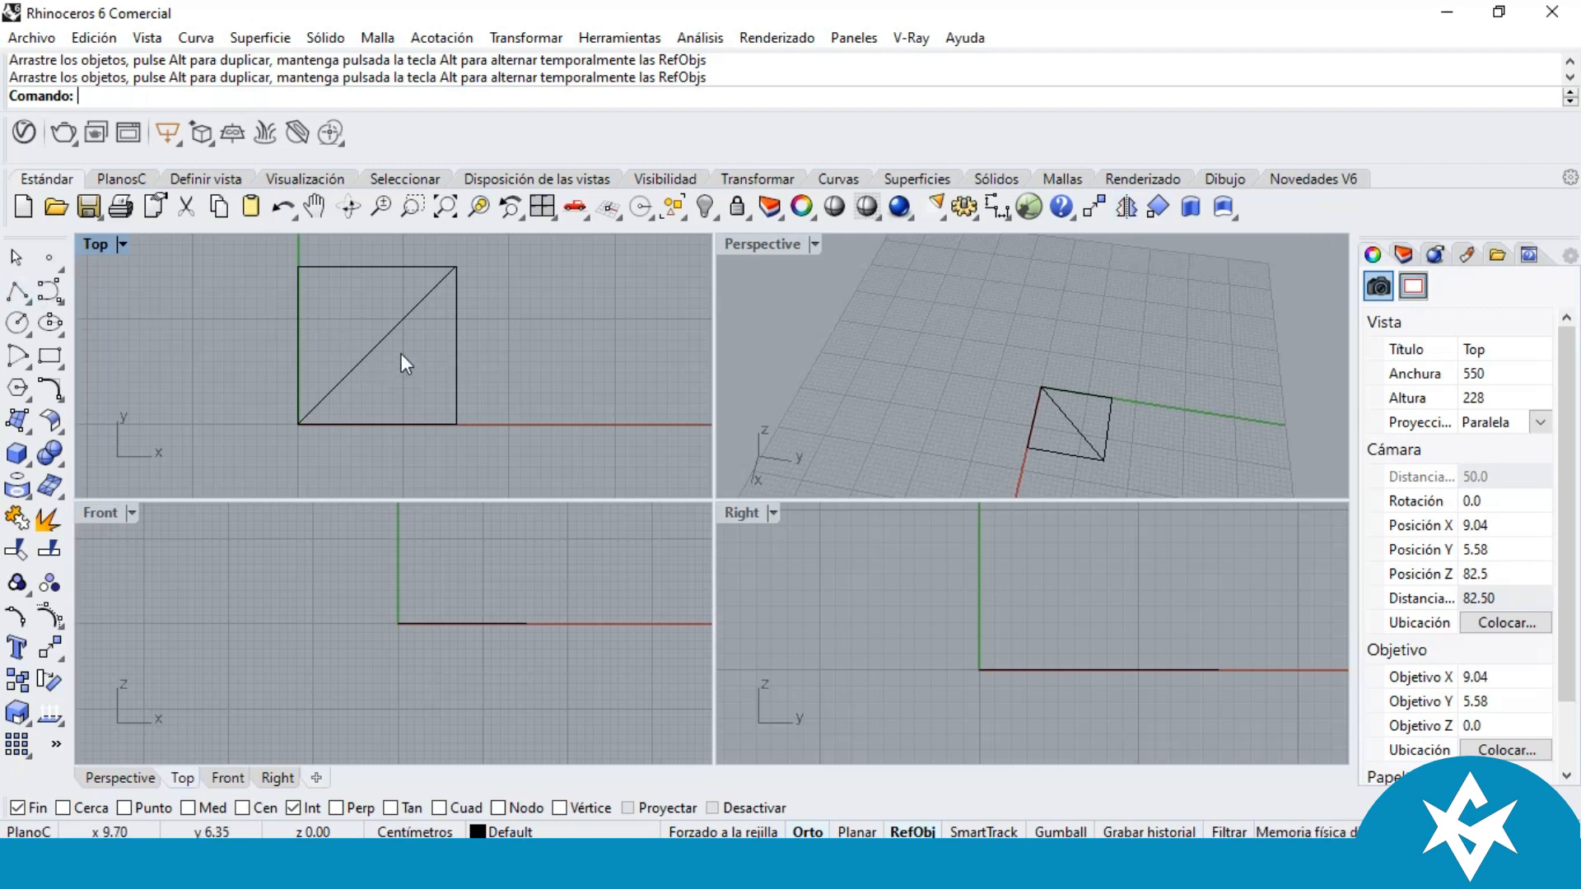
Step: Enable the midpoint snap and mirror a copy of the square's diagonal about a vertical axis through its midpoint, with Ortho on
left_click(188, 808)
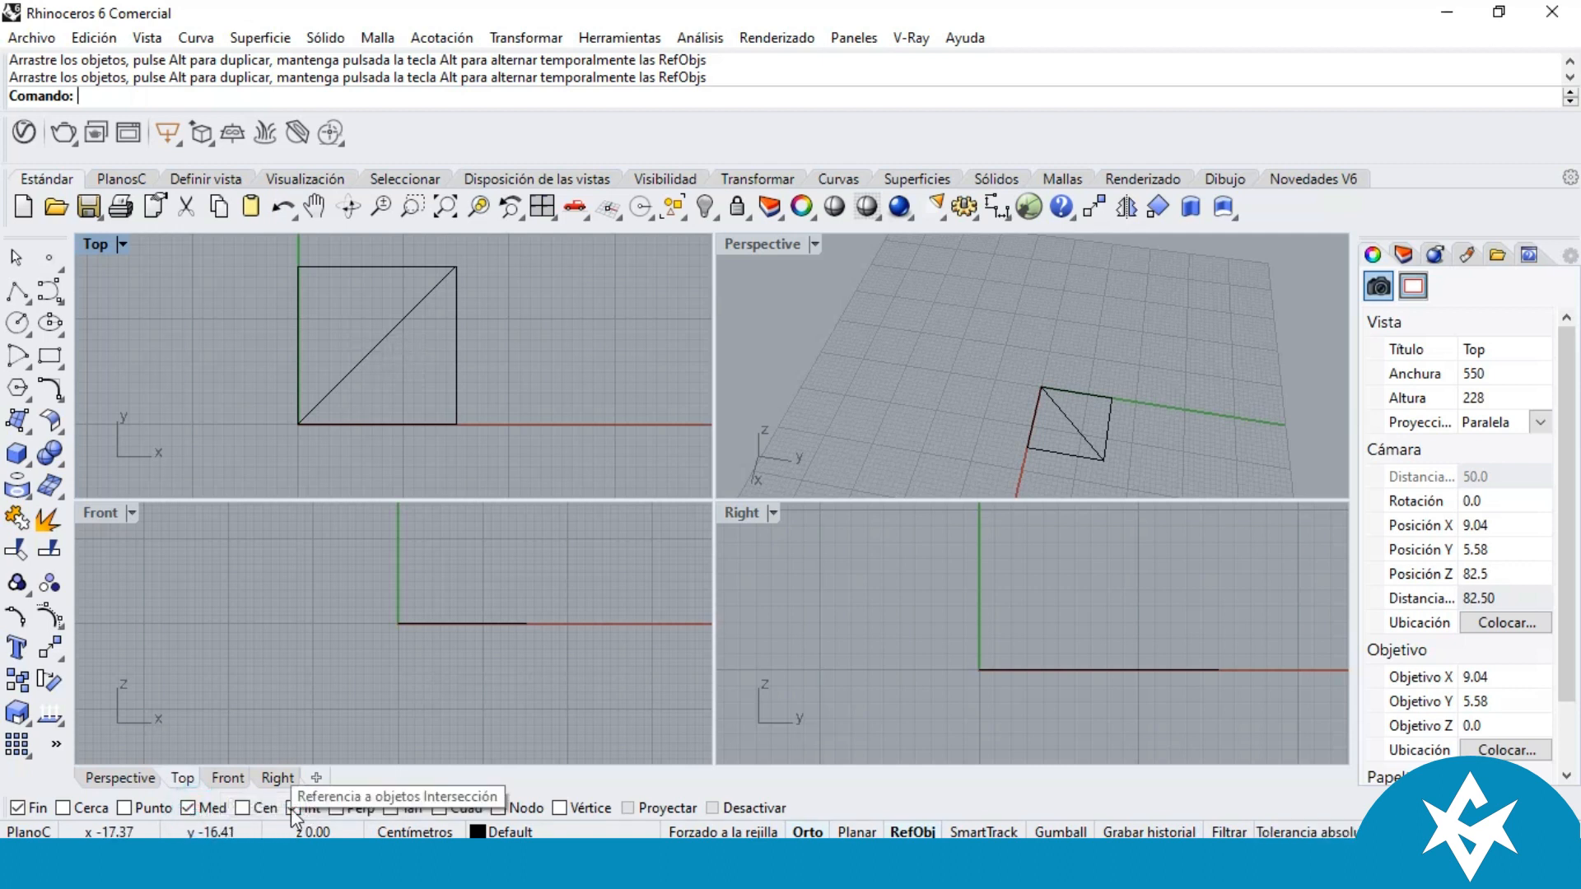
left_click(294, 808)
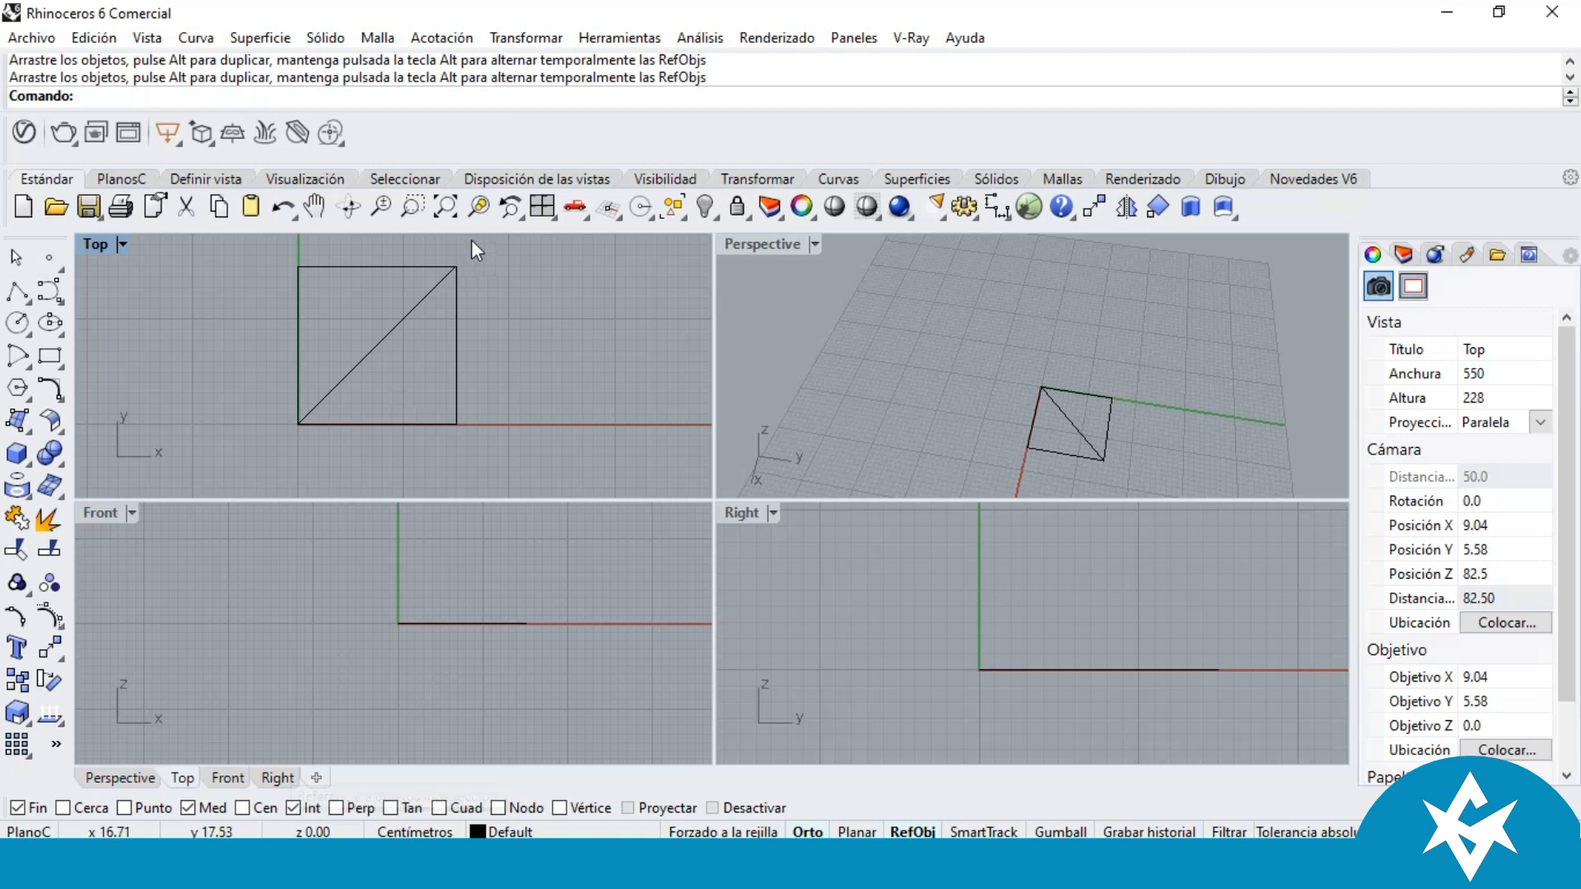
left_click(374, 359)
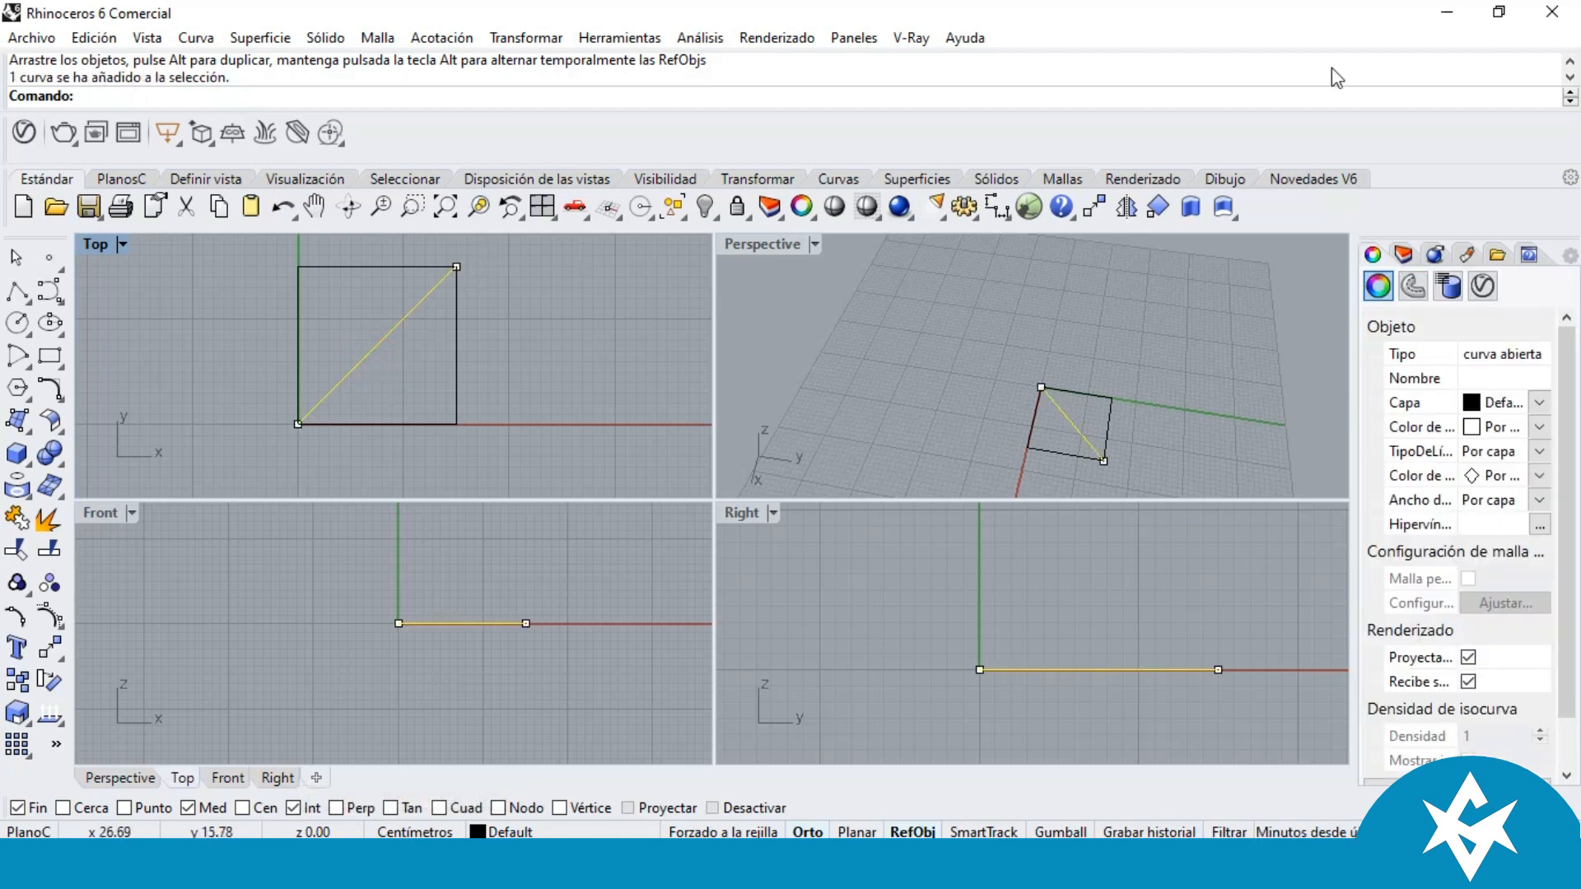
left_click(1137, 210)
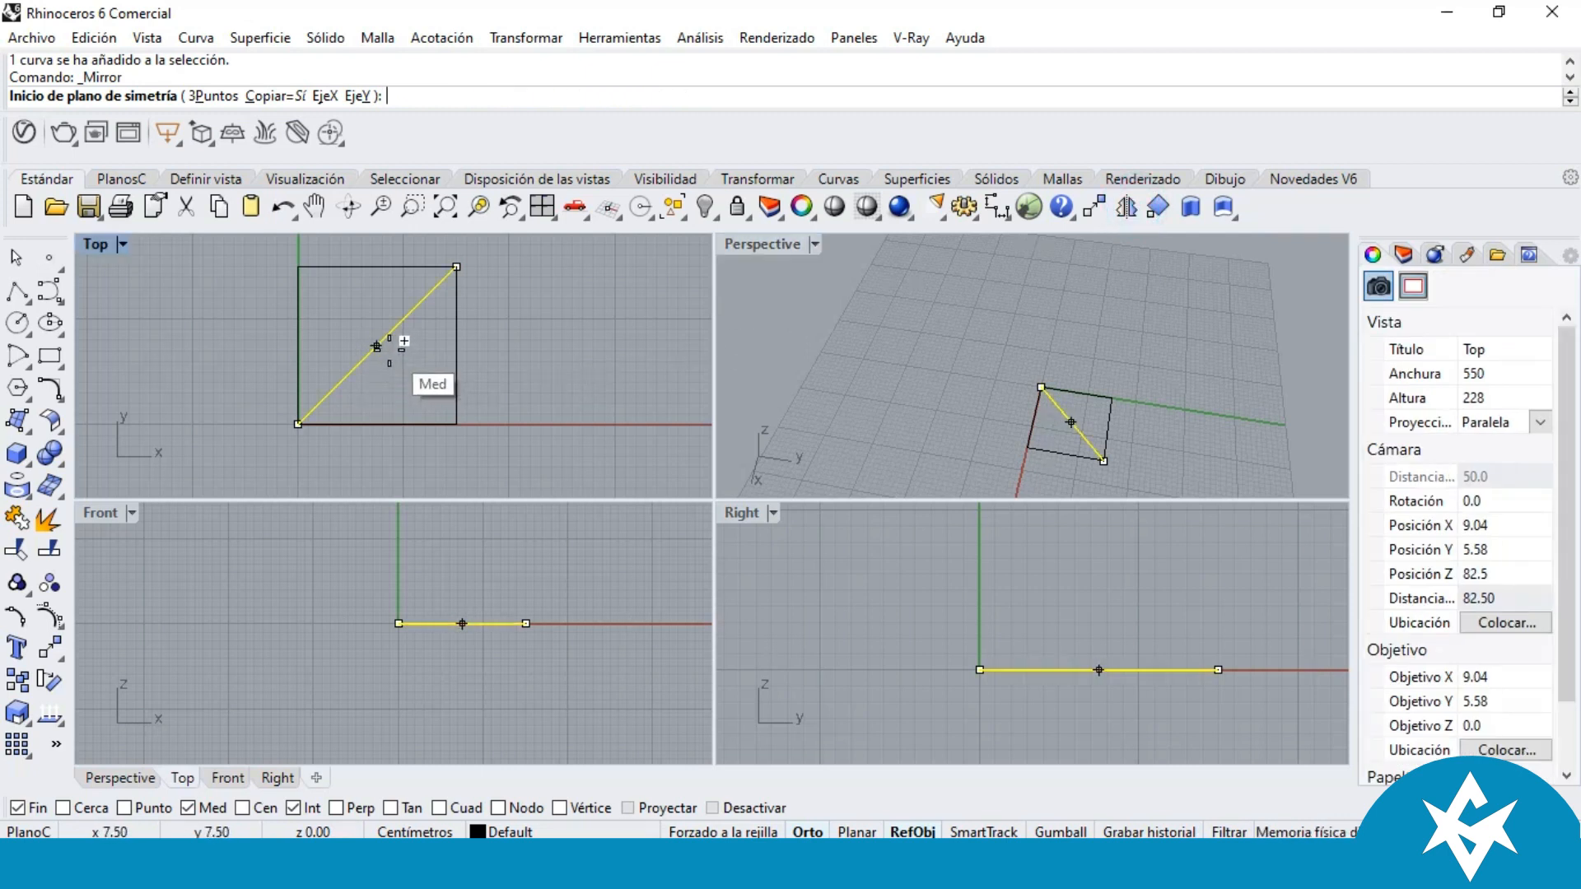
left_click(377, 346)
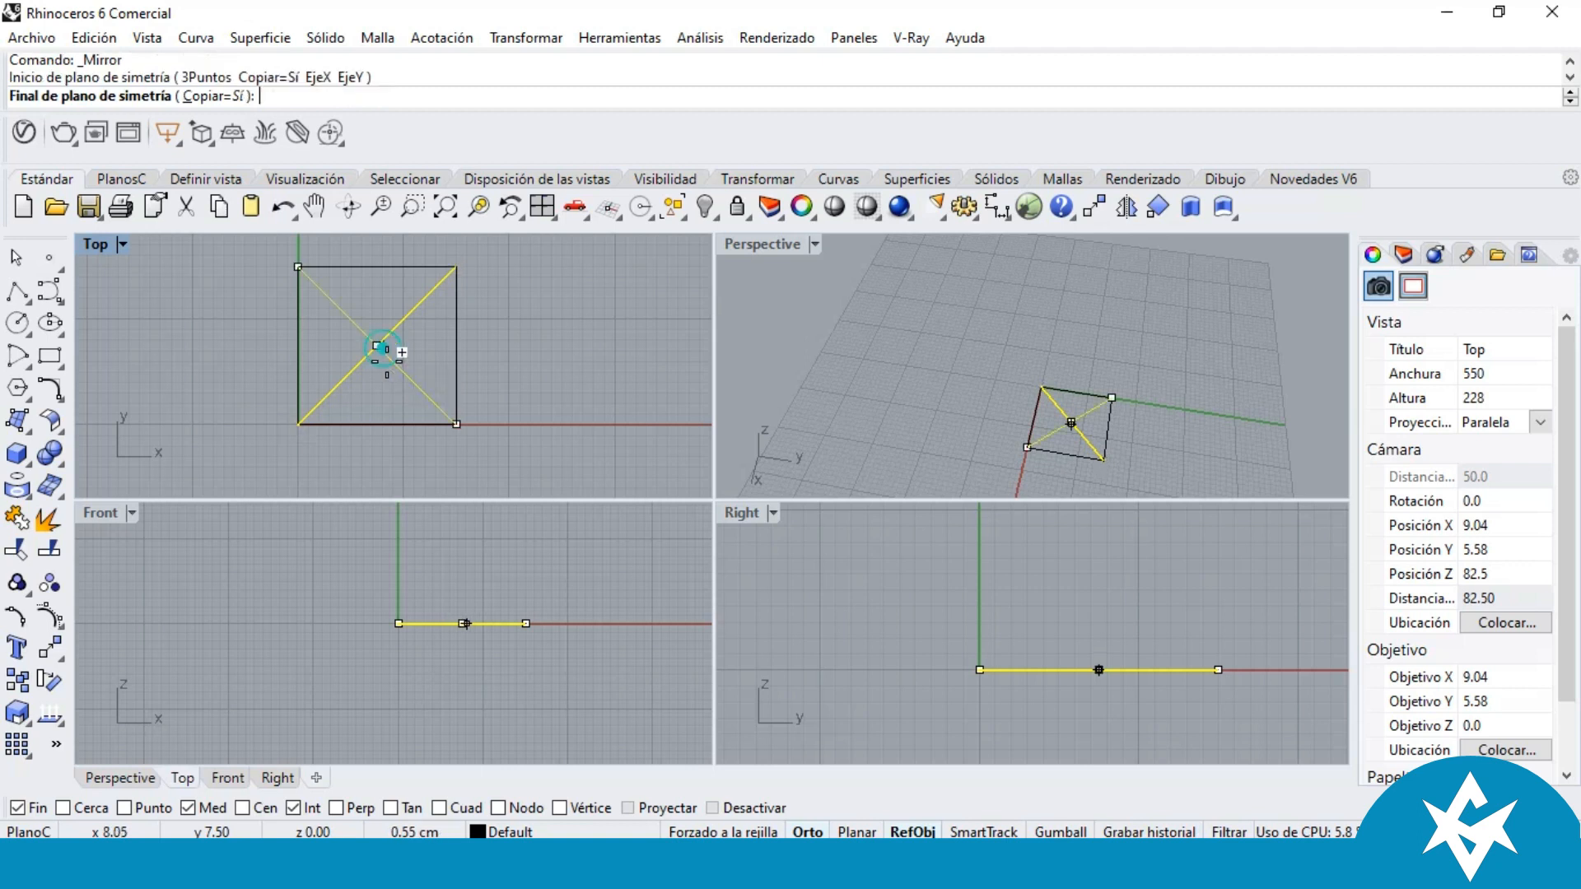
scroll(399, 235, "down", 4)
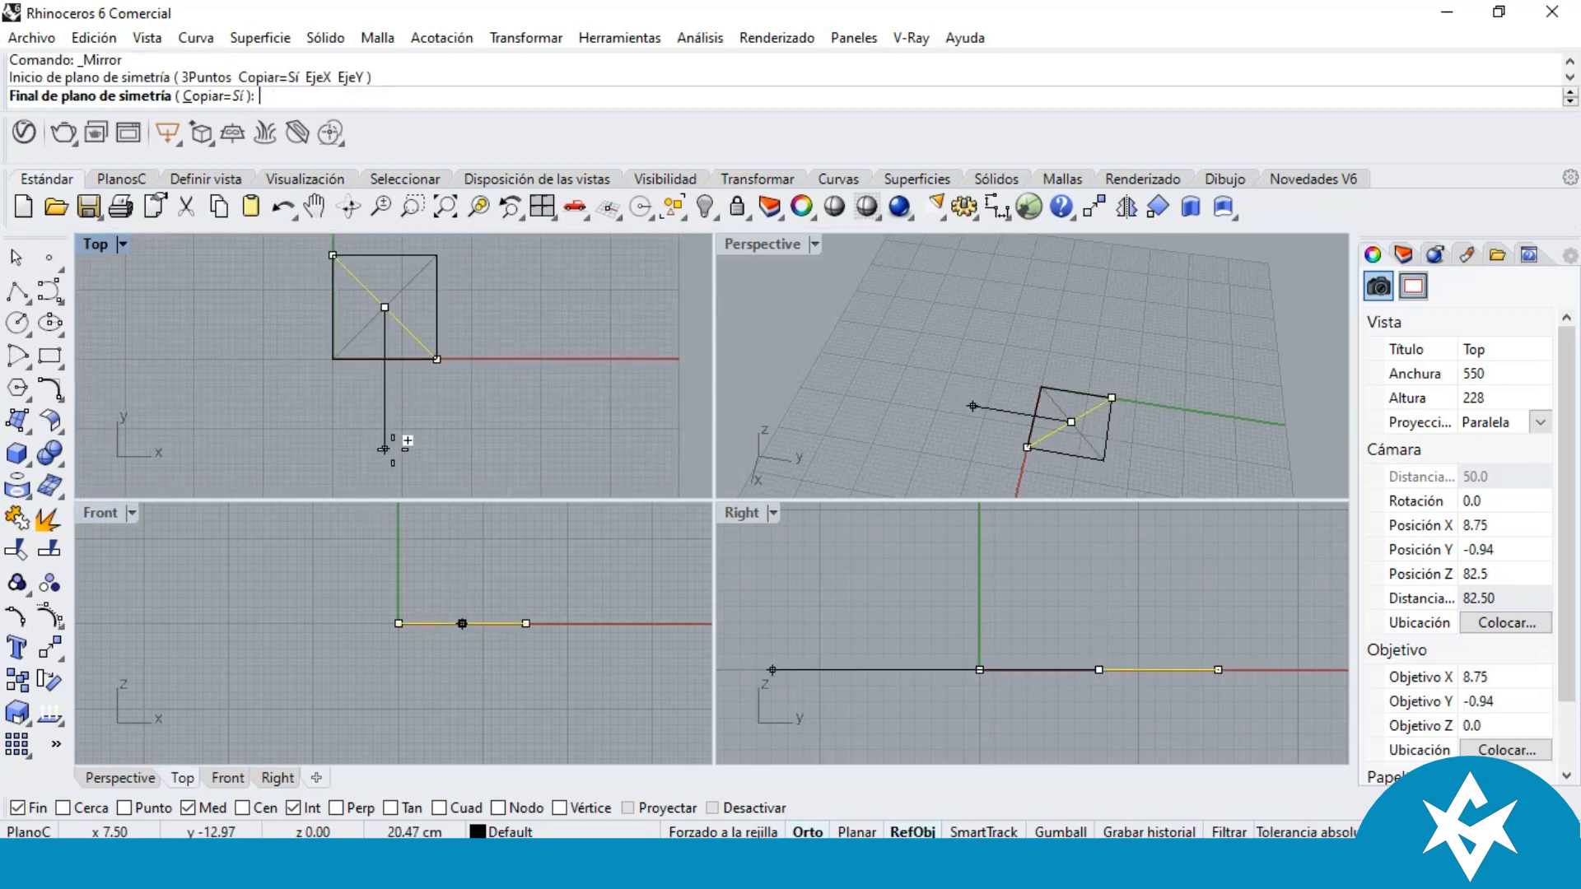
key("F8")
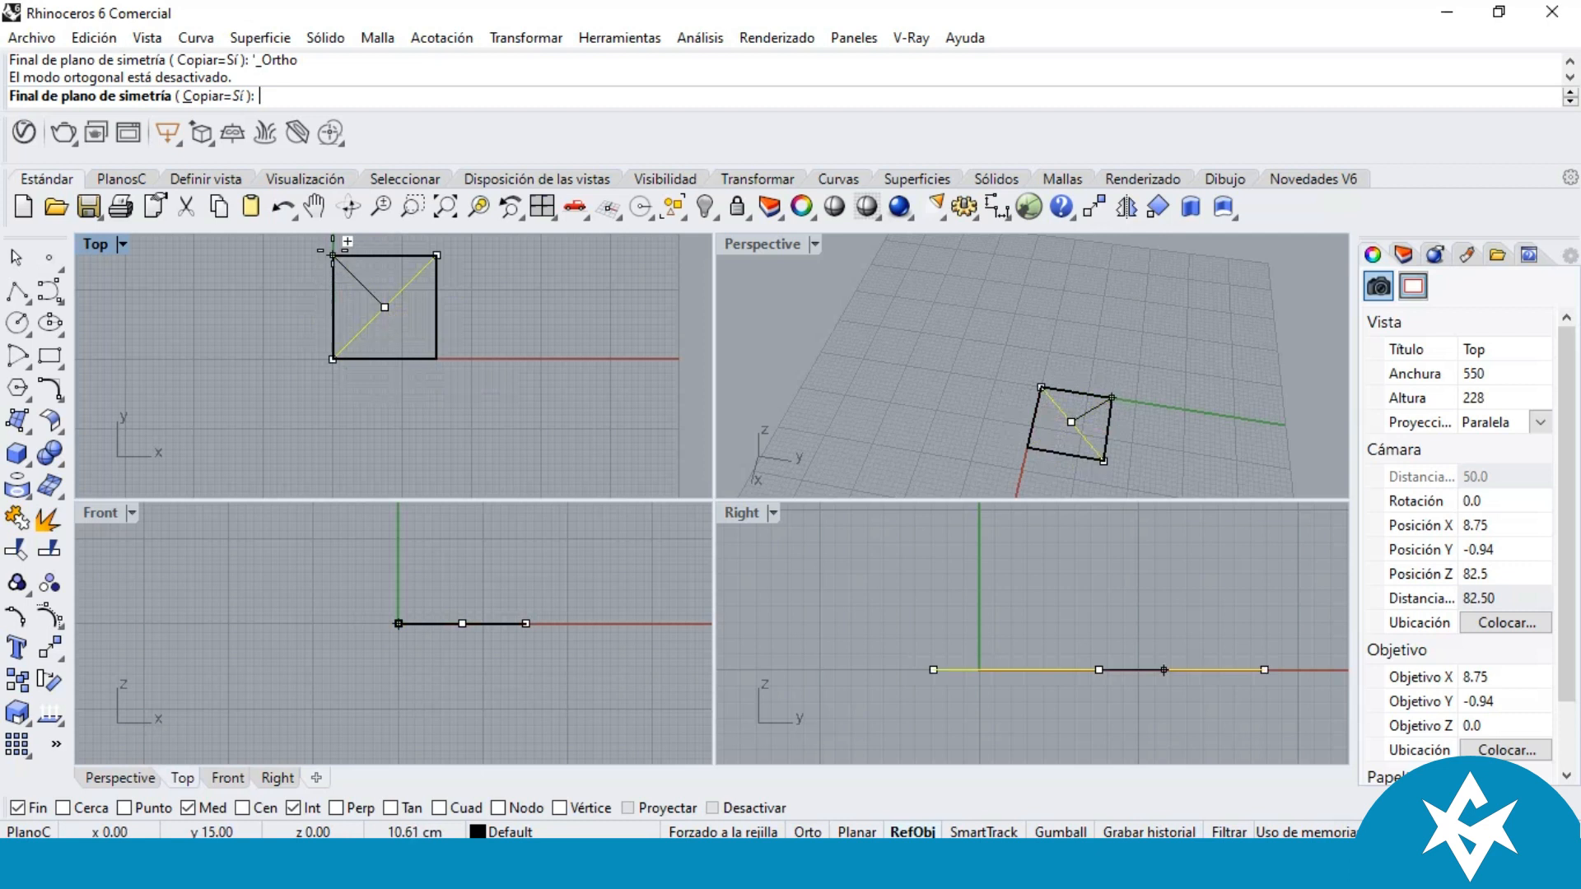
key("F8")
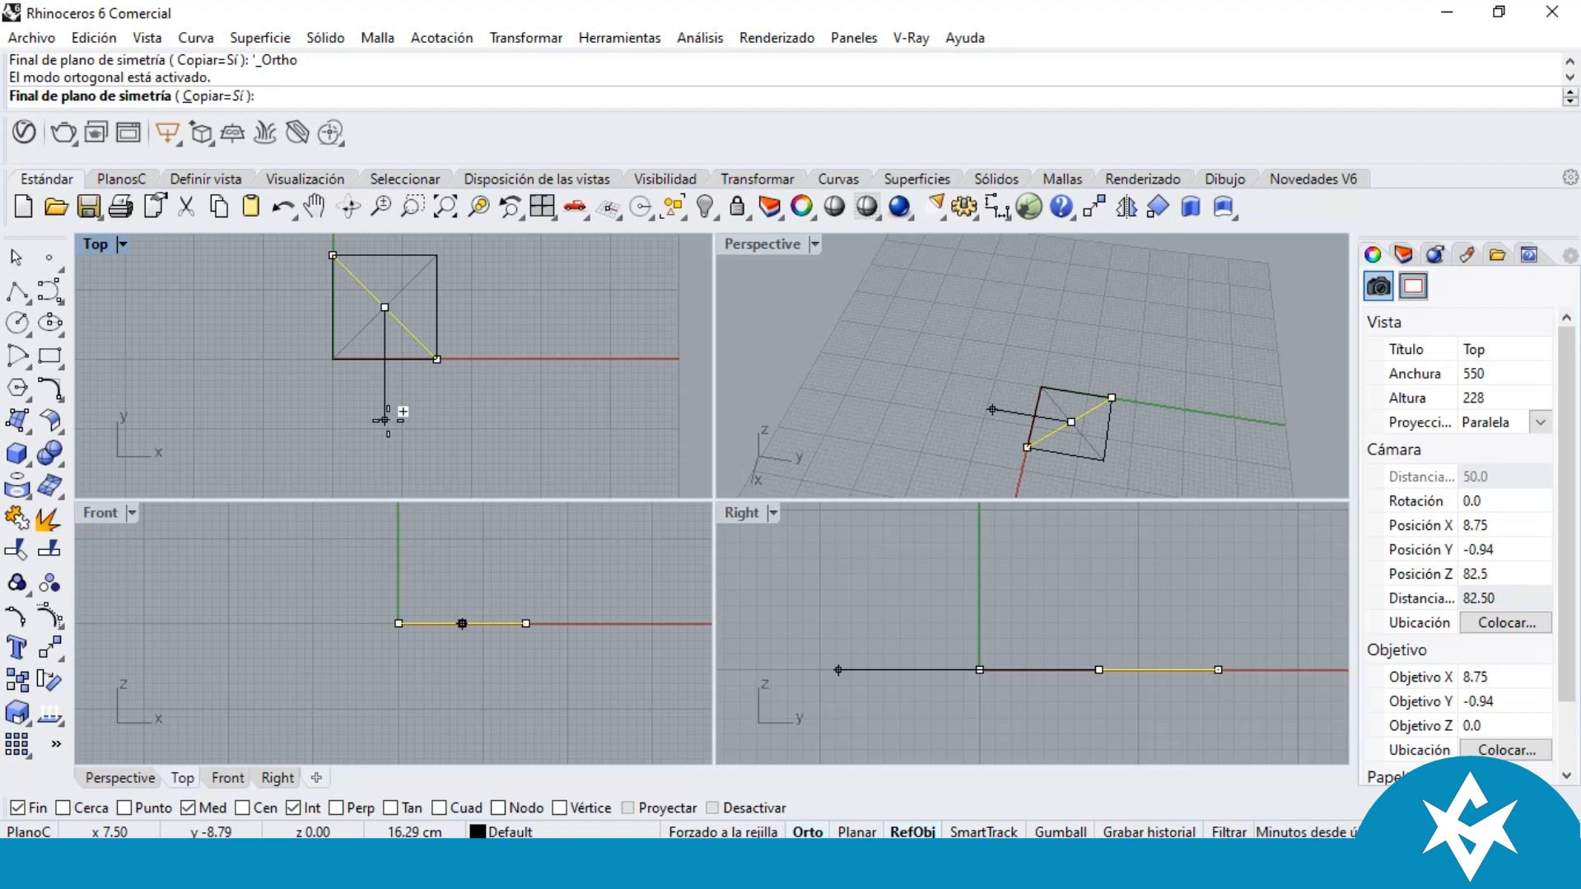
left_click(384, 420)
key("Escape")
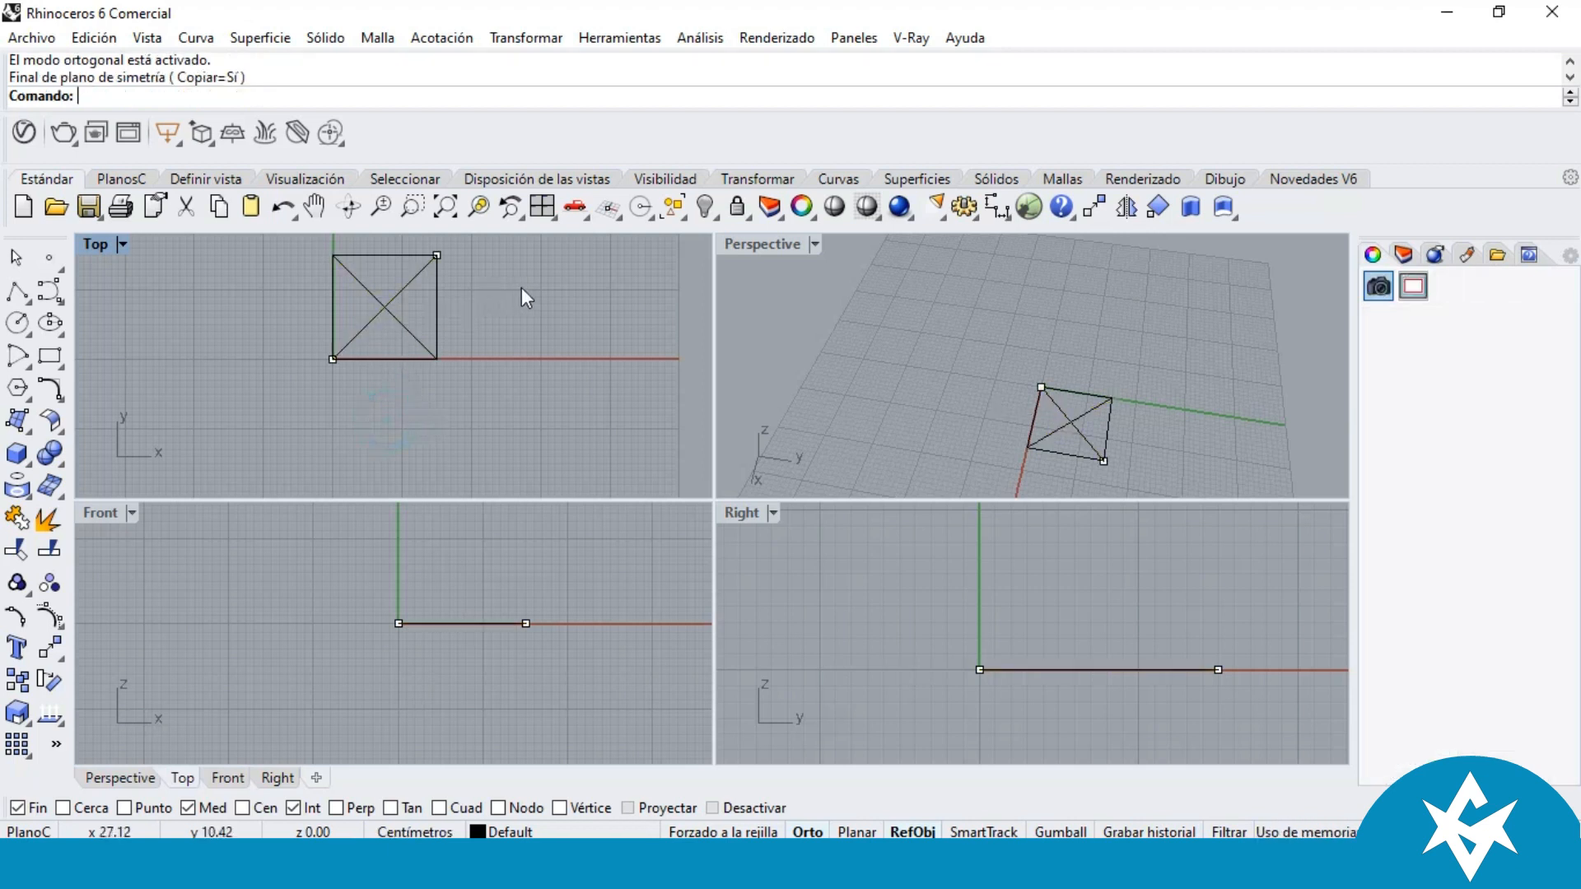
scroll(402, 272, "up", 3)
scroll(402, 272, "up", 2)
left_click_drag(428, 264, 325, 442)
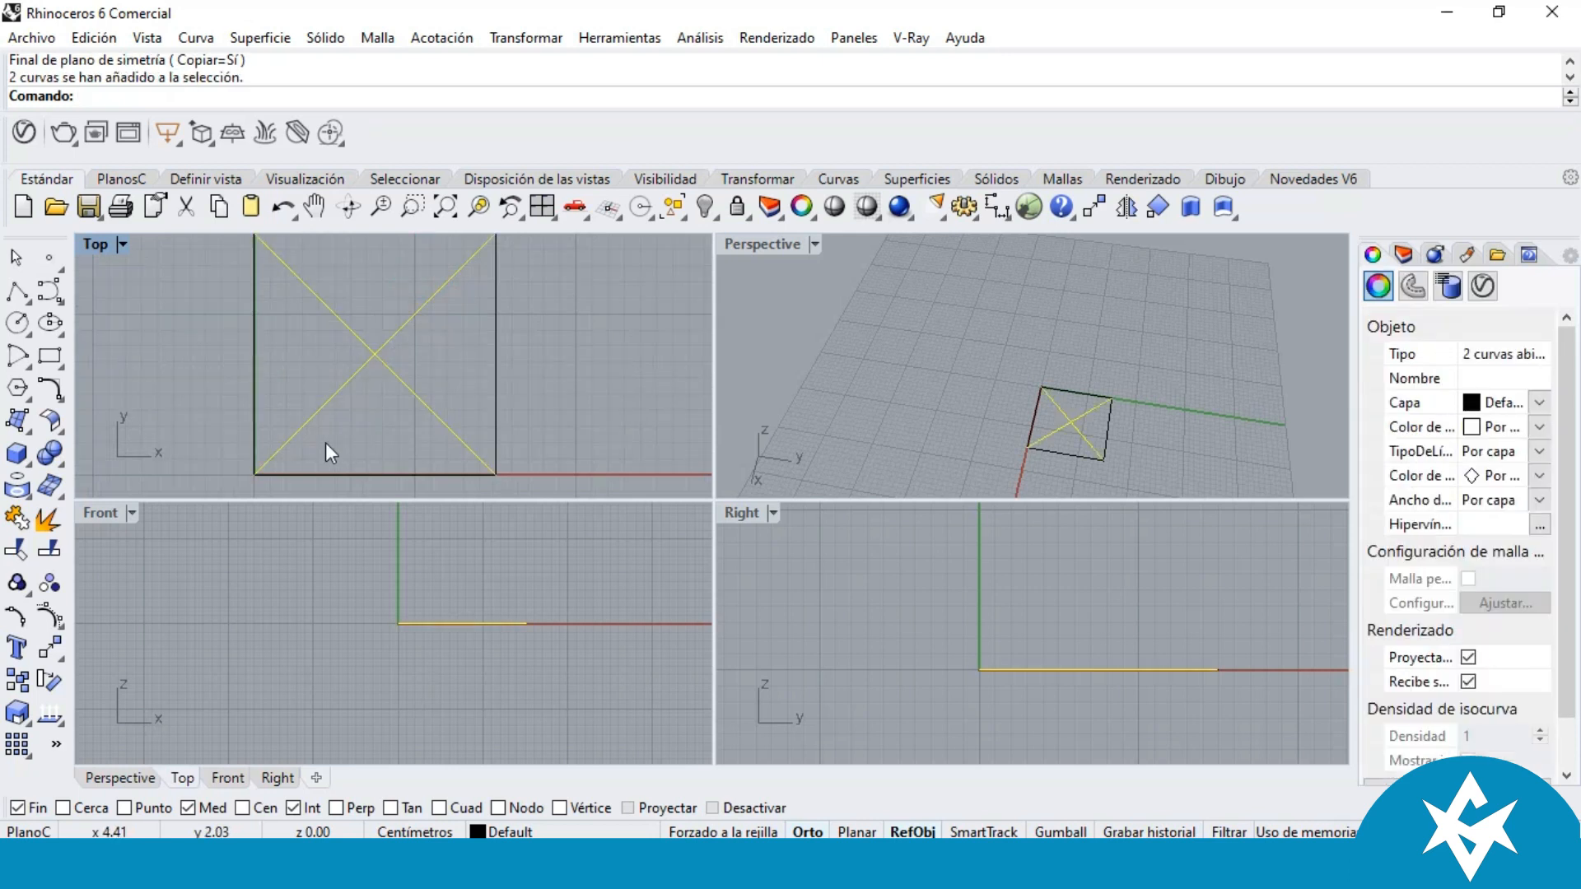
left_click(554, 351)
scroll(498, 354, "down", 4)
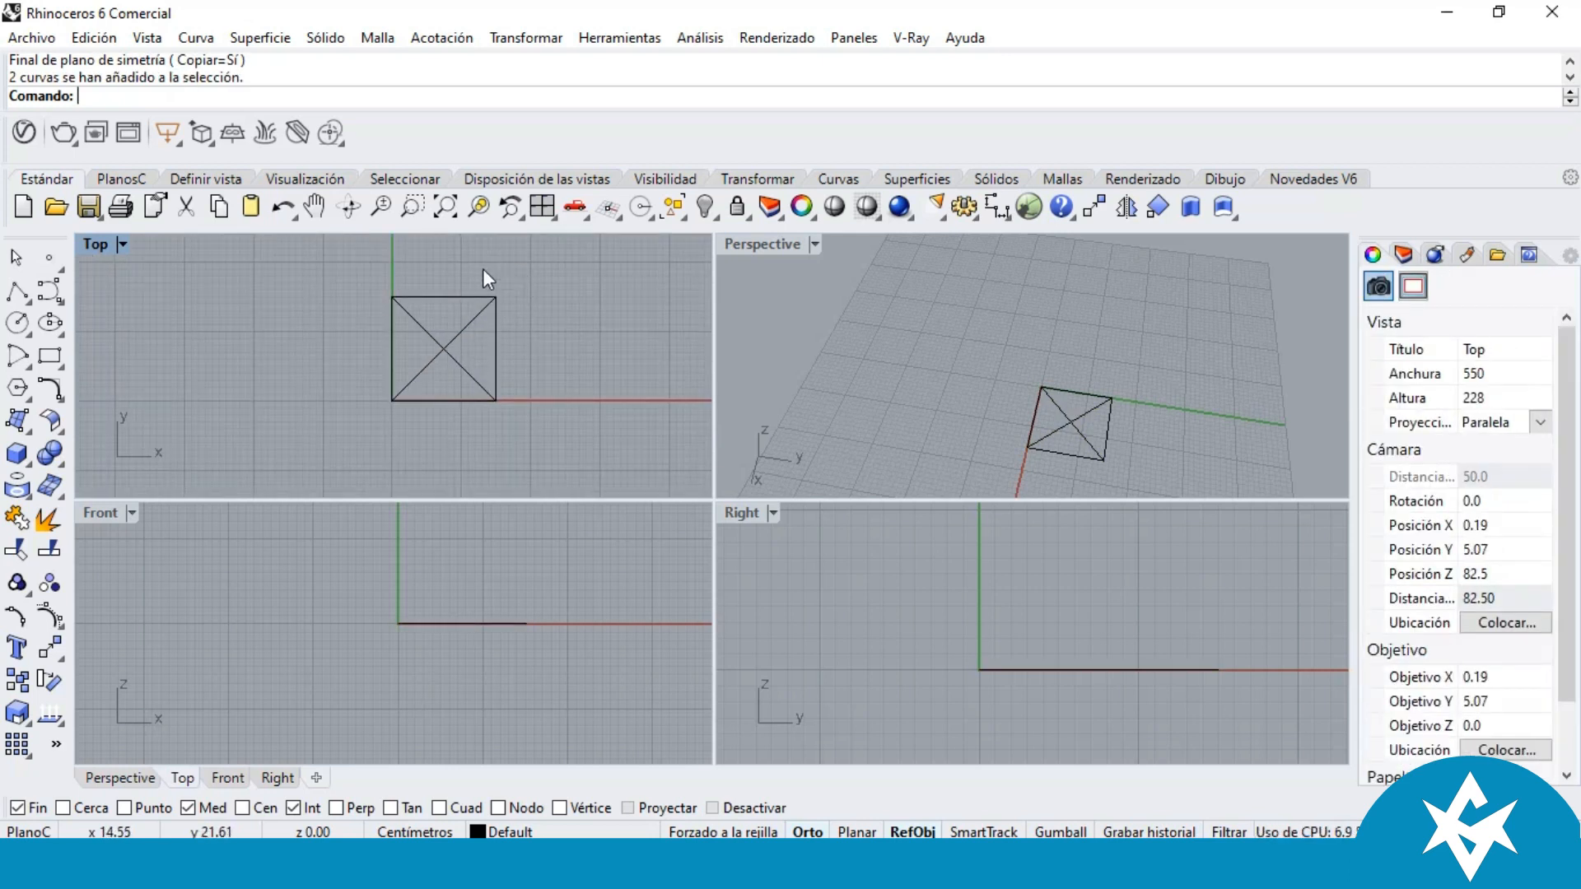
scroll(458, 341, "up", 3)
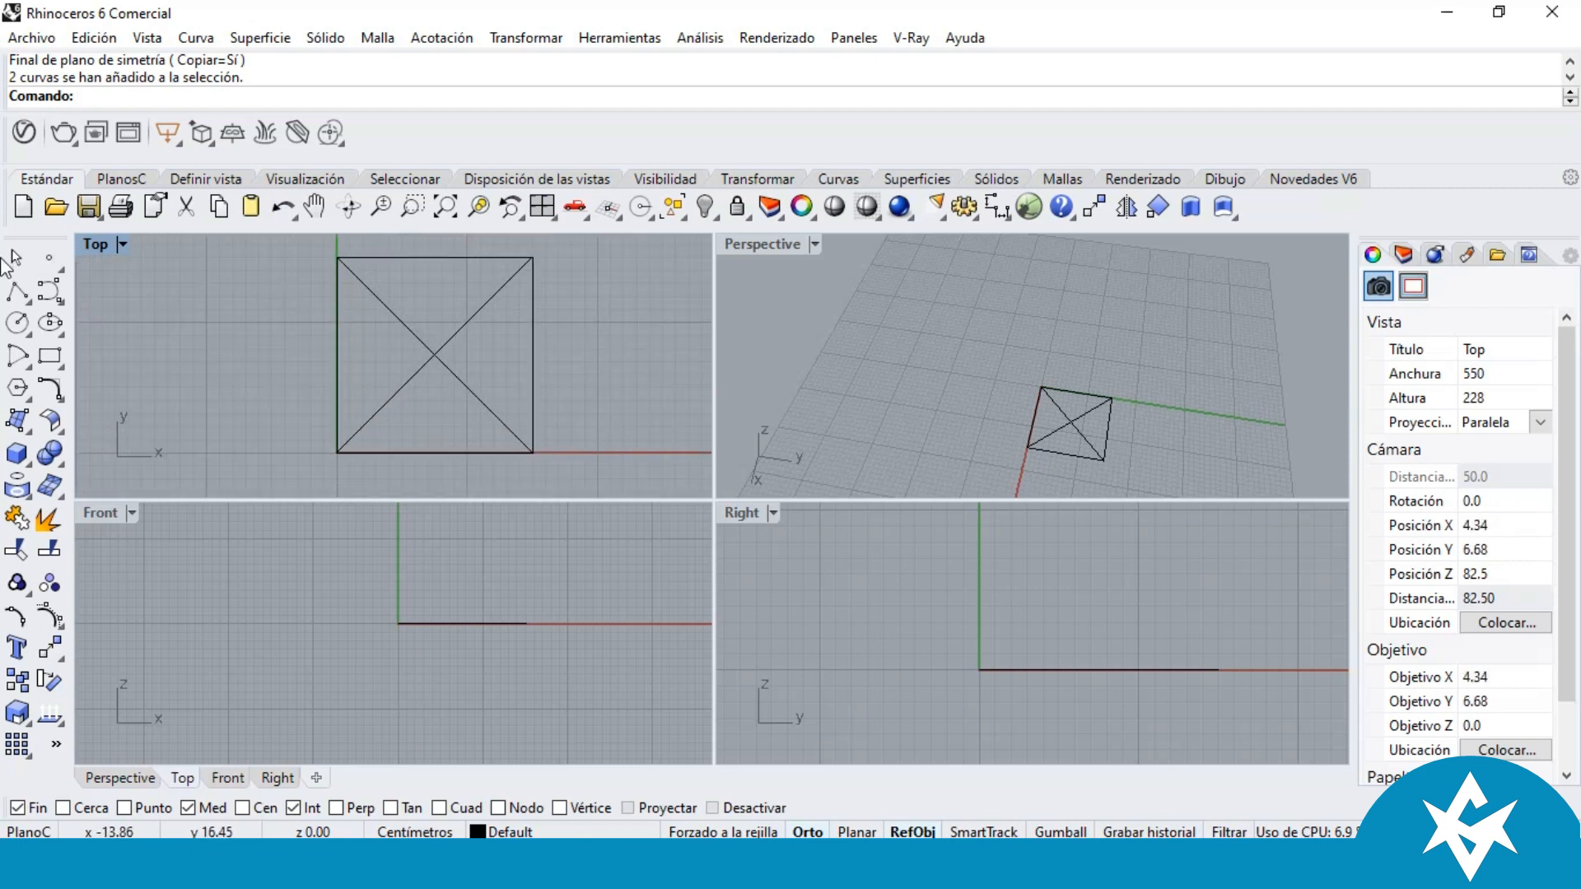
Step: Draw a 20 cm vertical polyline from the intersection of the square's diagonals, setting its height in the Right view with Ortho on
left_click(17, 290)
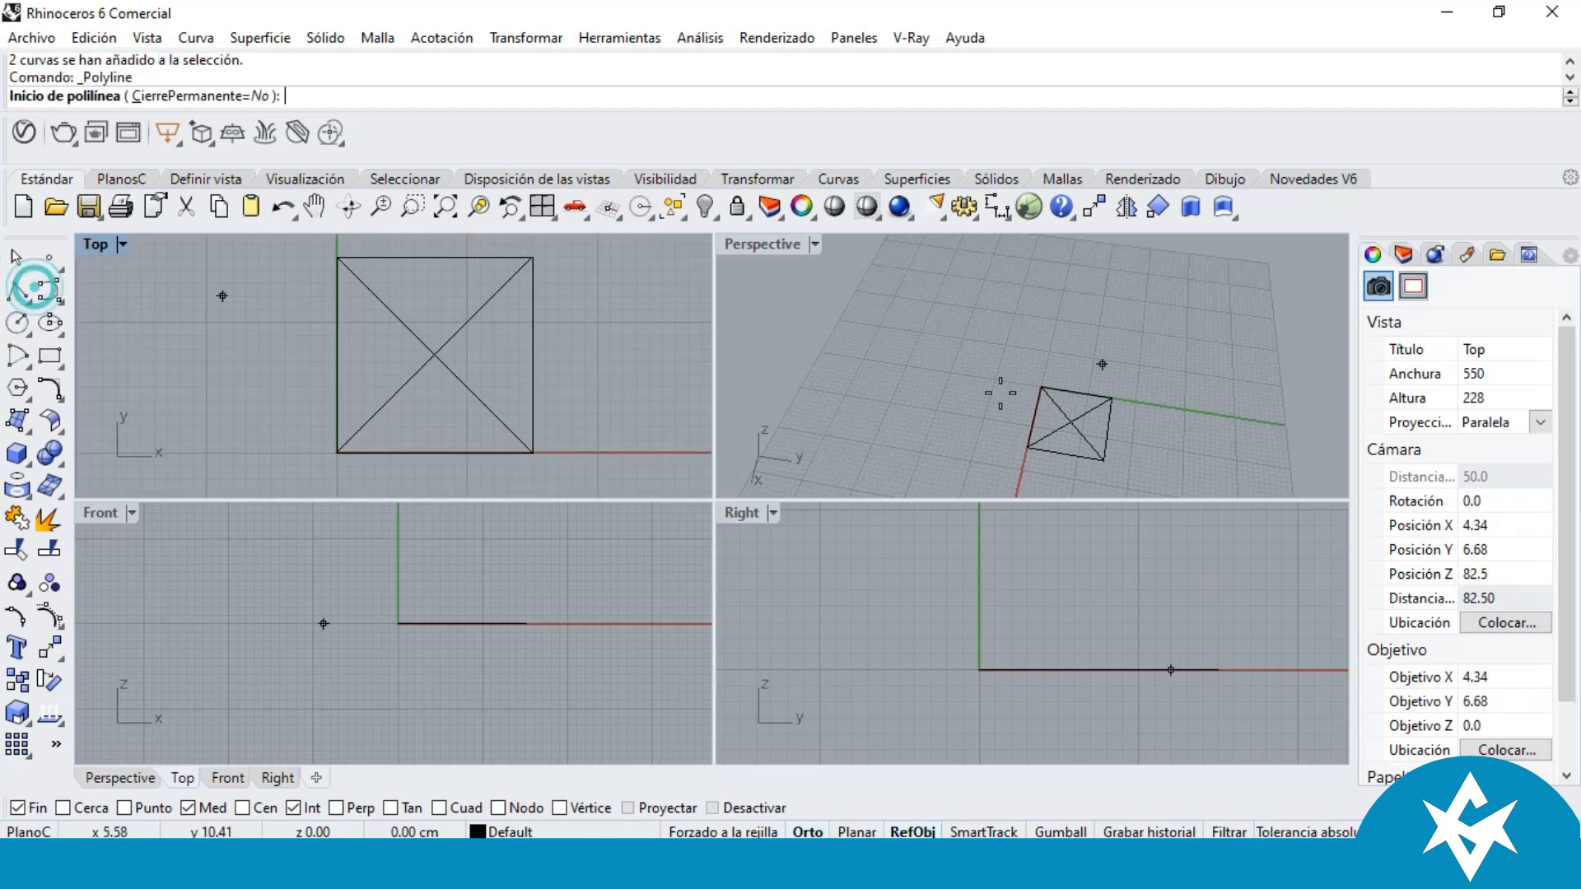
left_click(1070, 422)
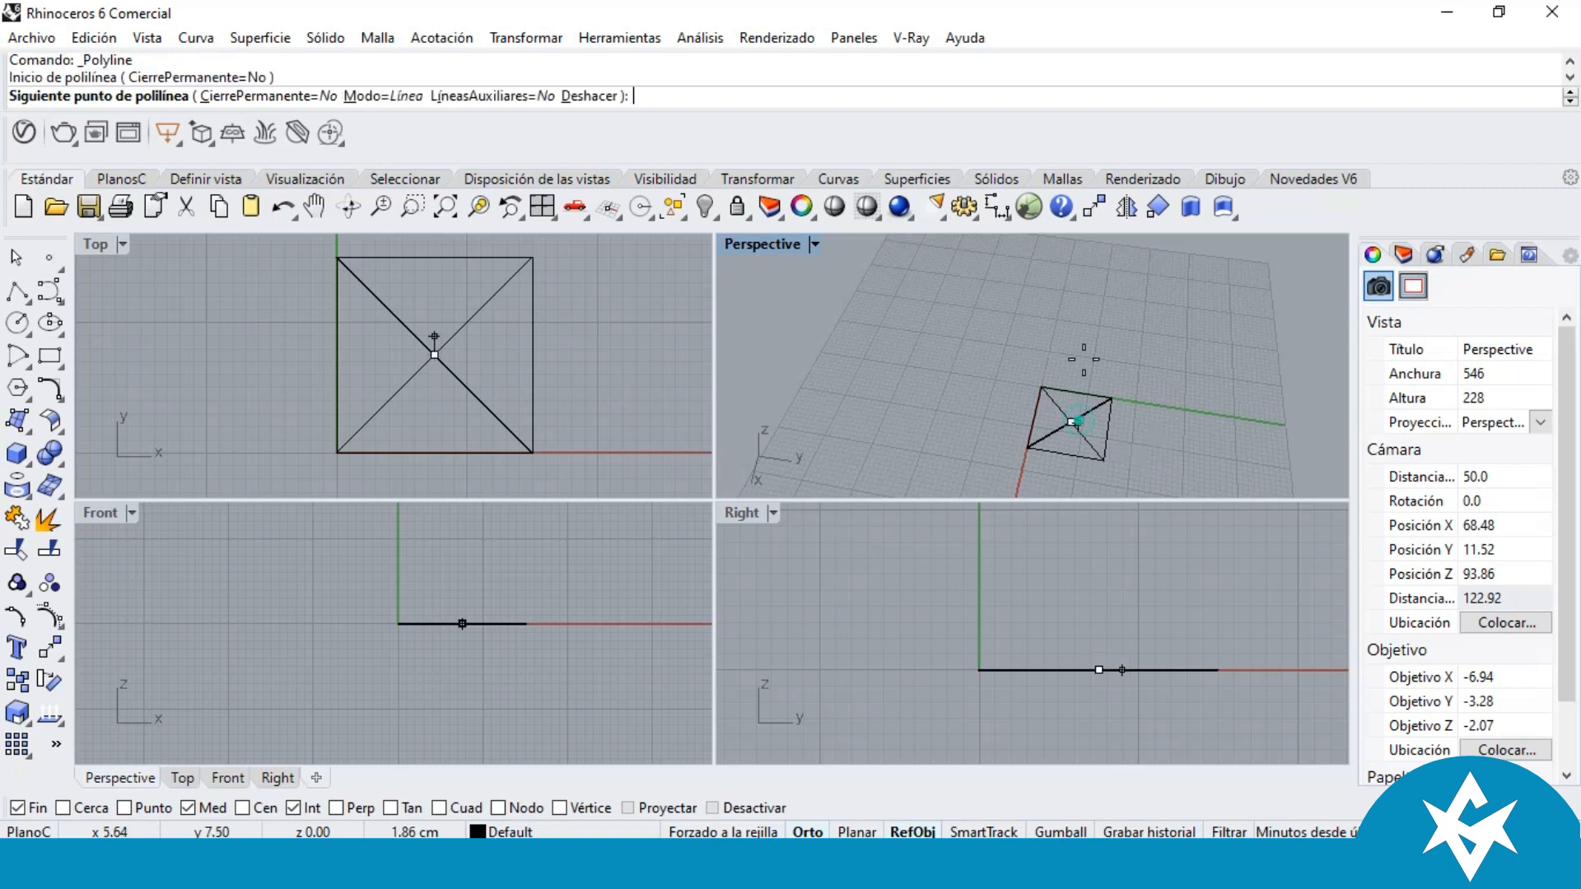
right_click_drag(1097, 568, 1039, 611)
scroll(1038, 611, "up", 1)
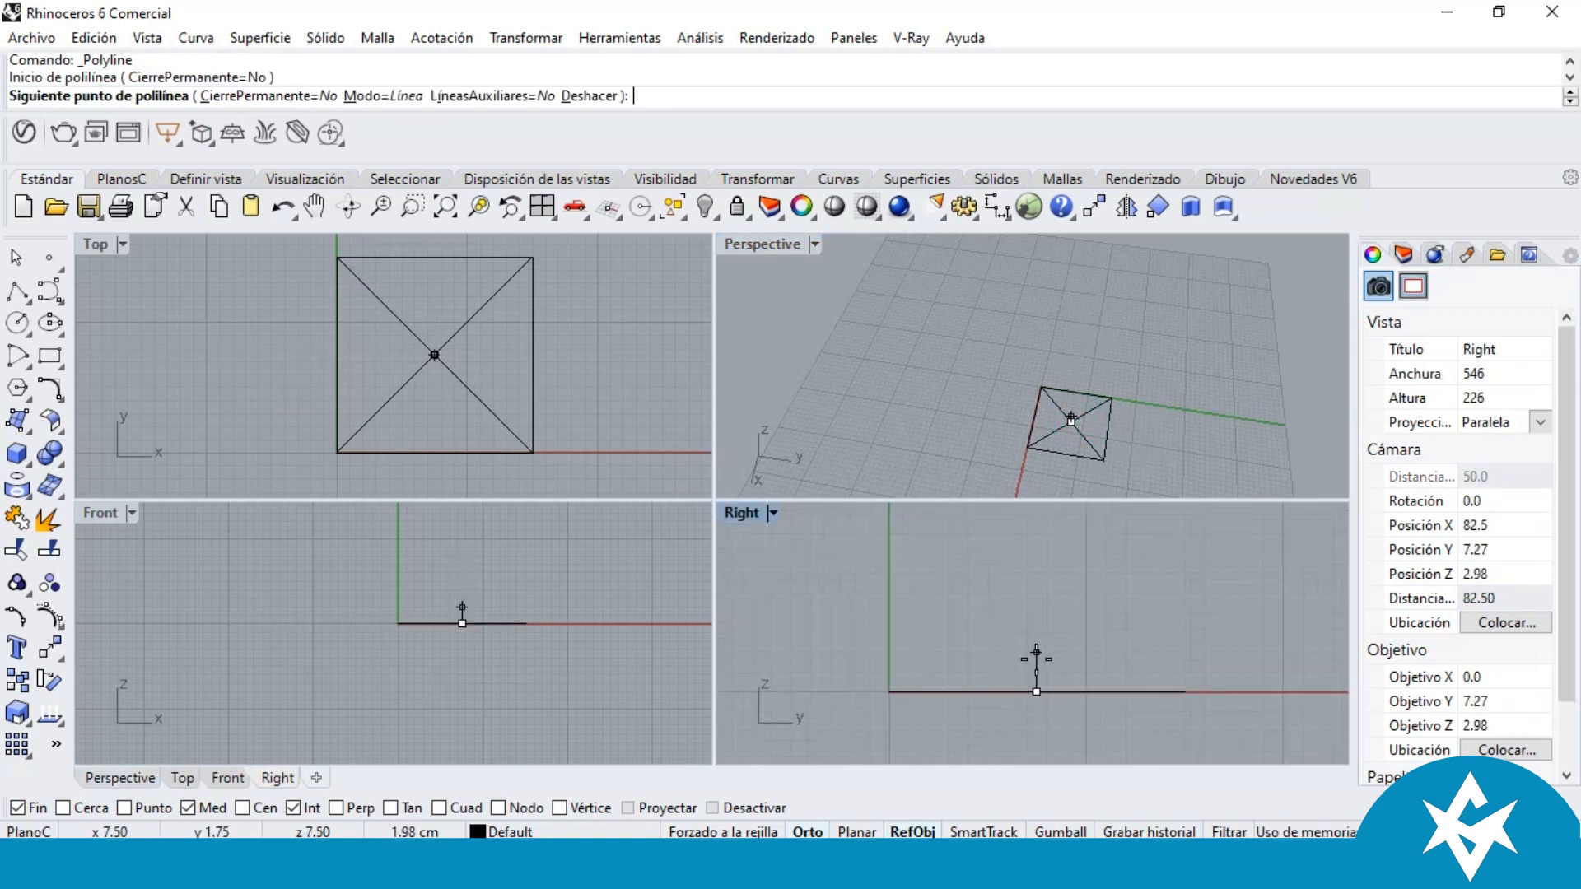
scroll(1047, 568, "up", 2)
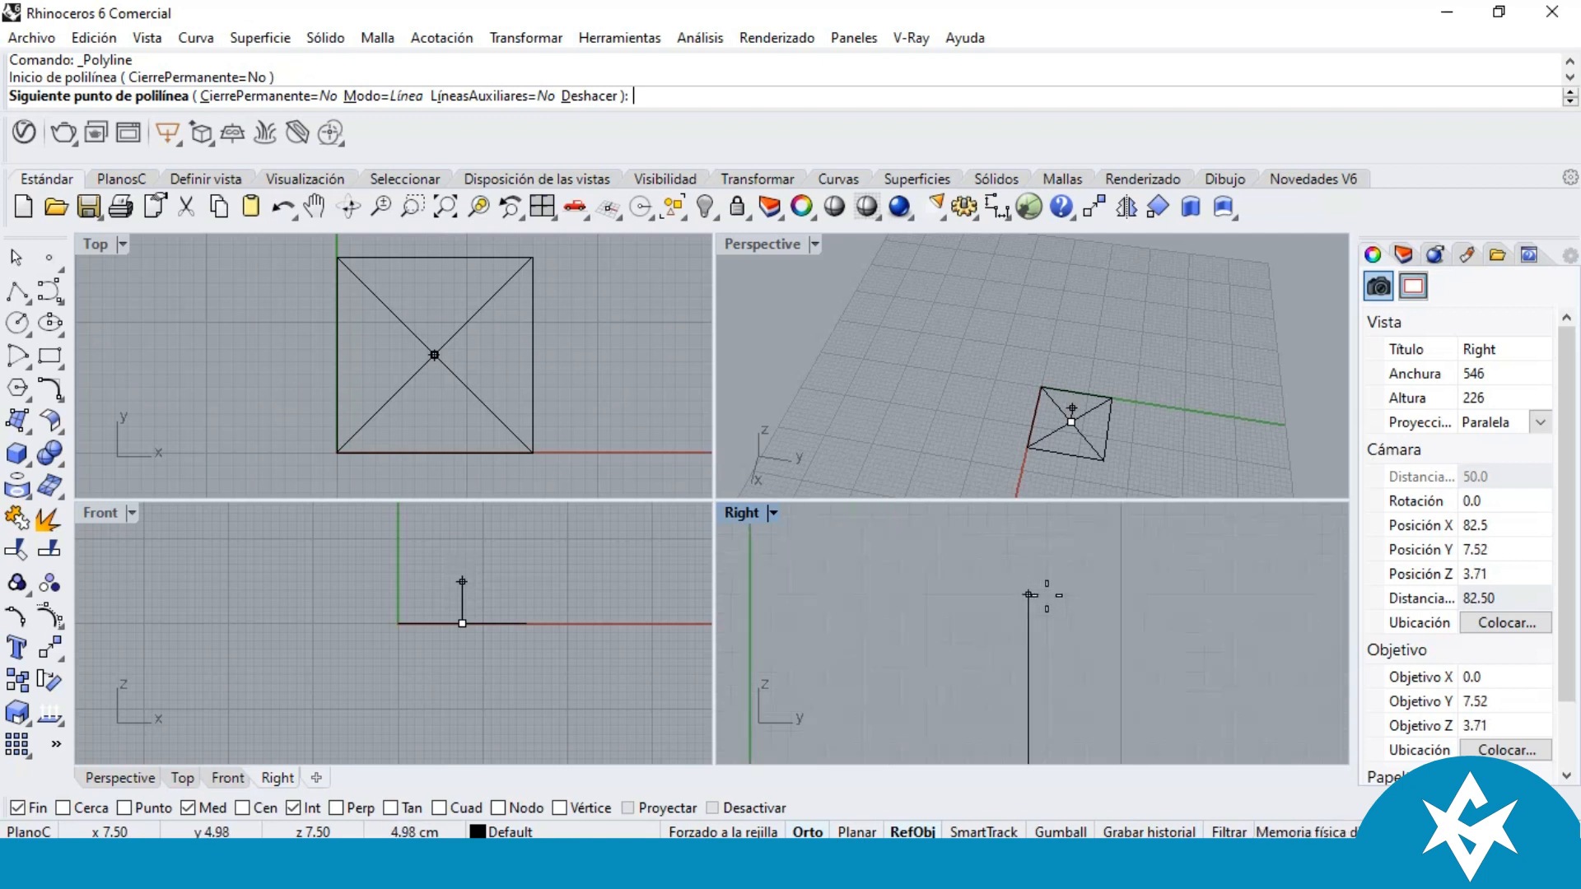
scroll(1055, 595, "up", 2)
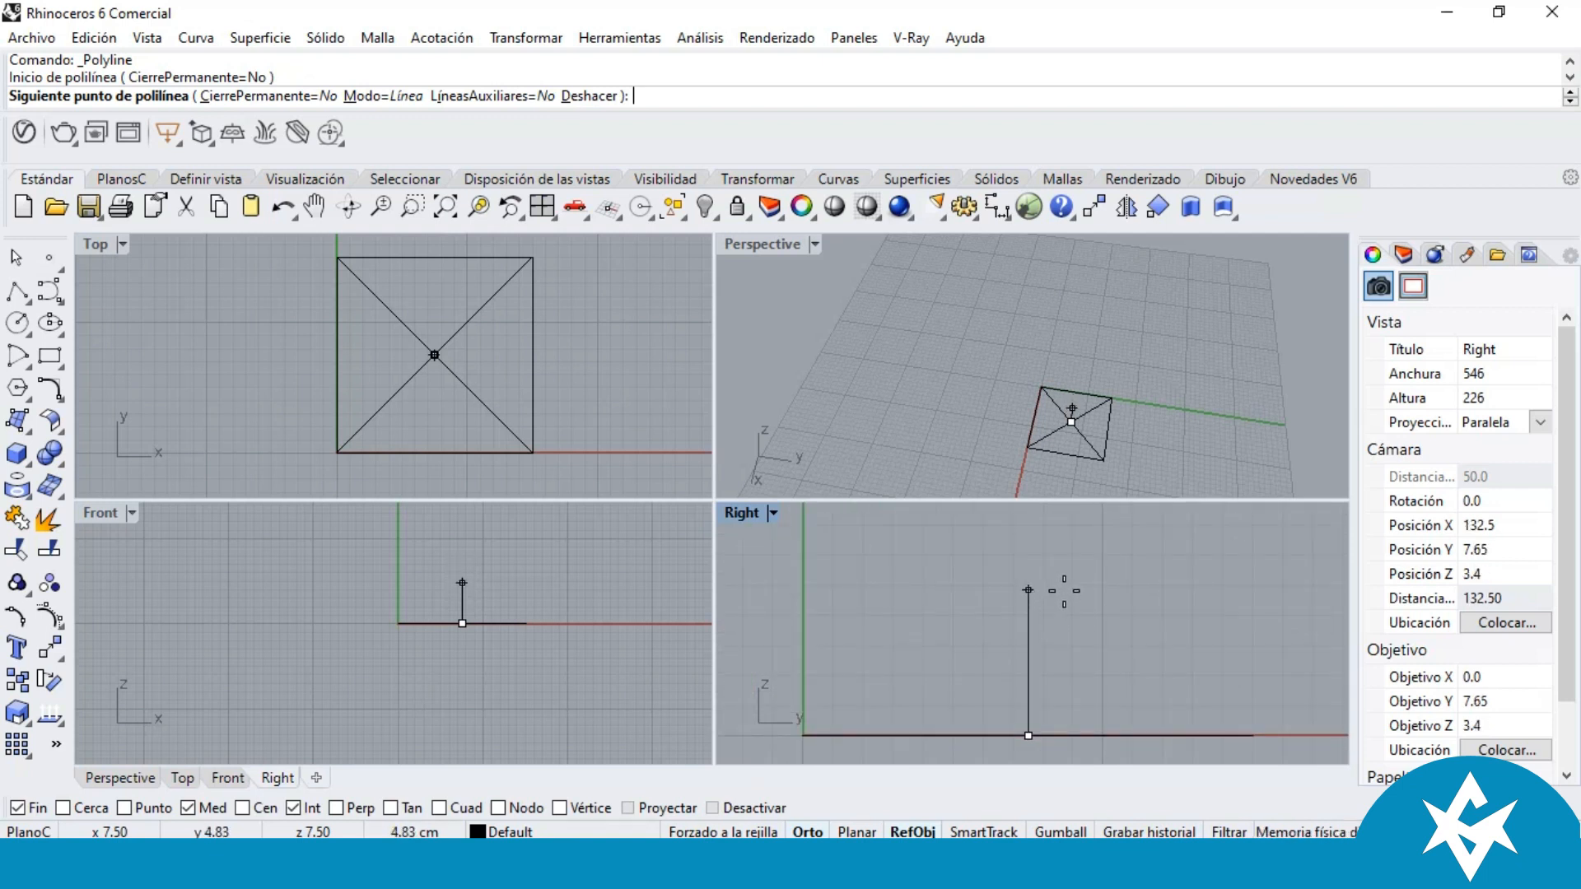
type("1")
key("BackSpace")
type("20")
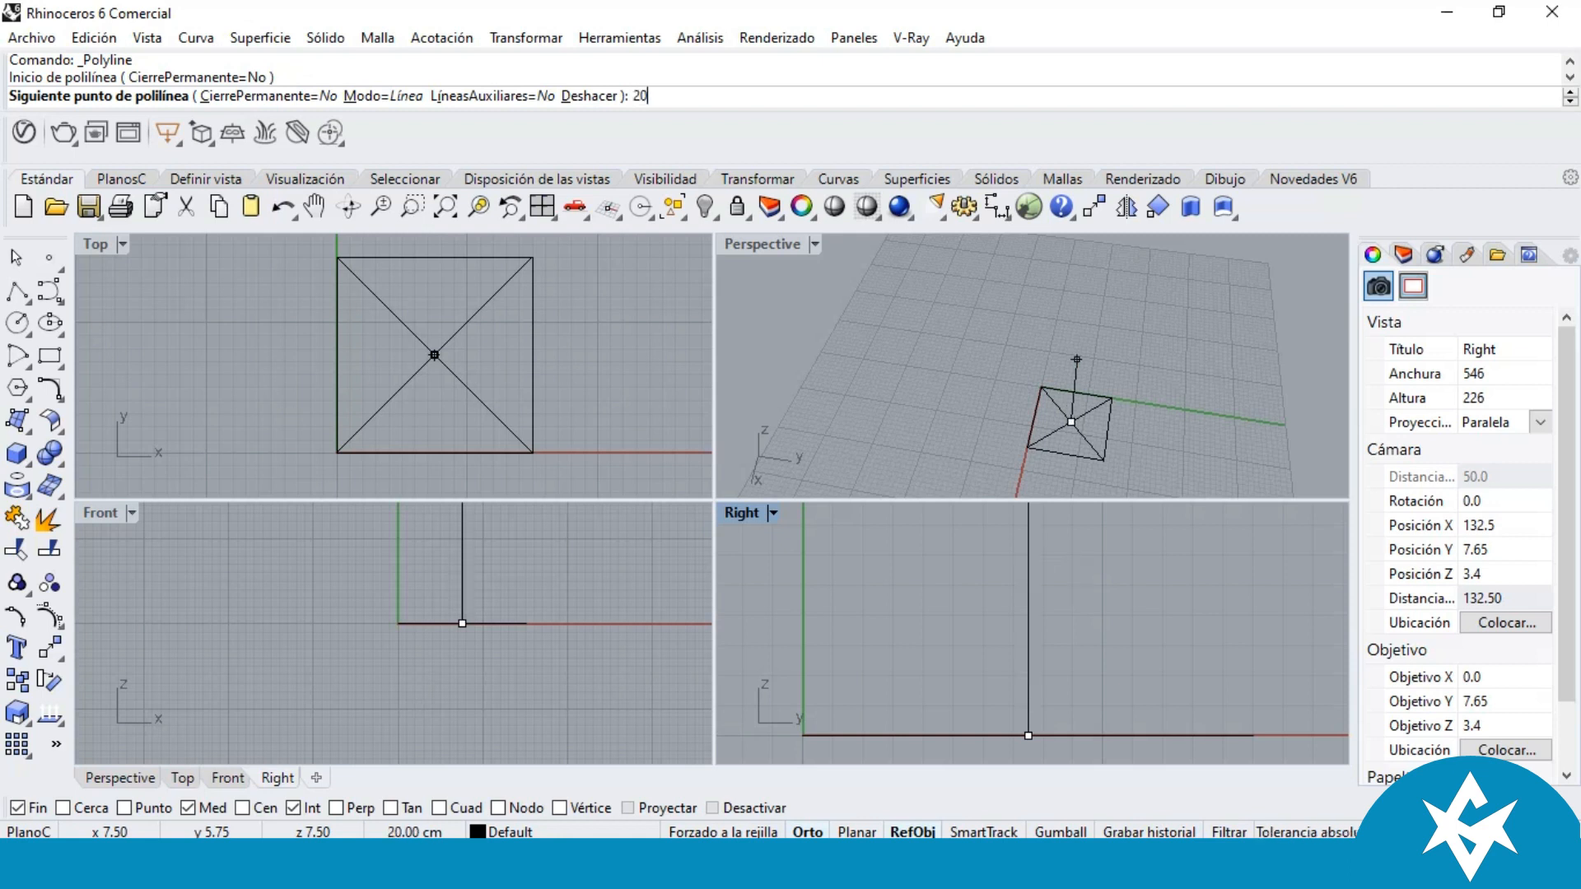
key("Return")
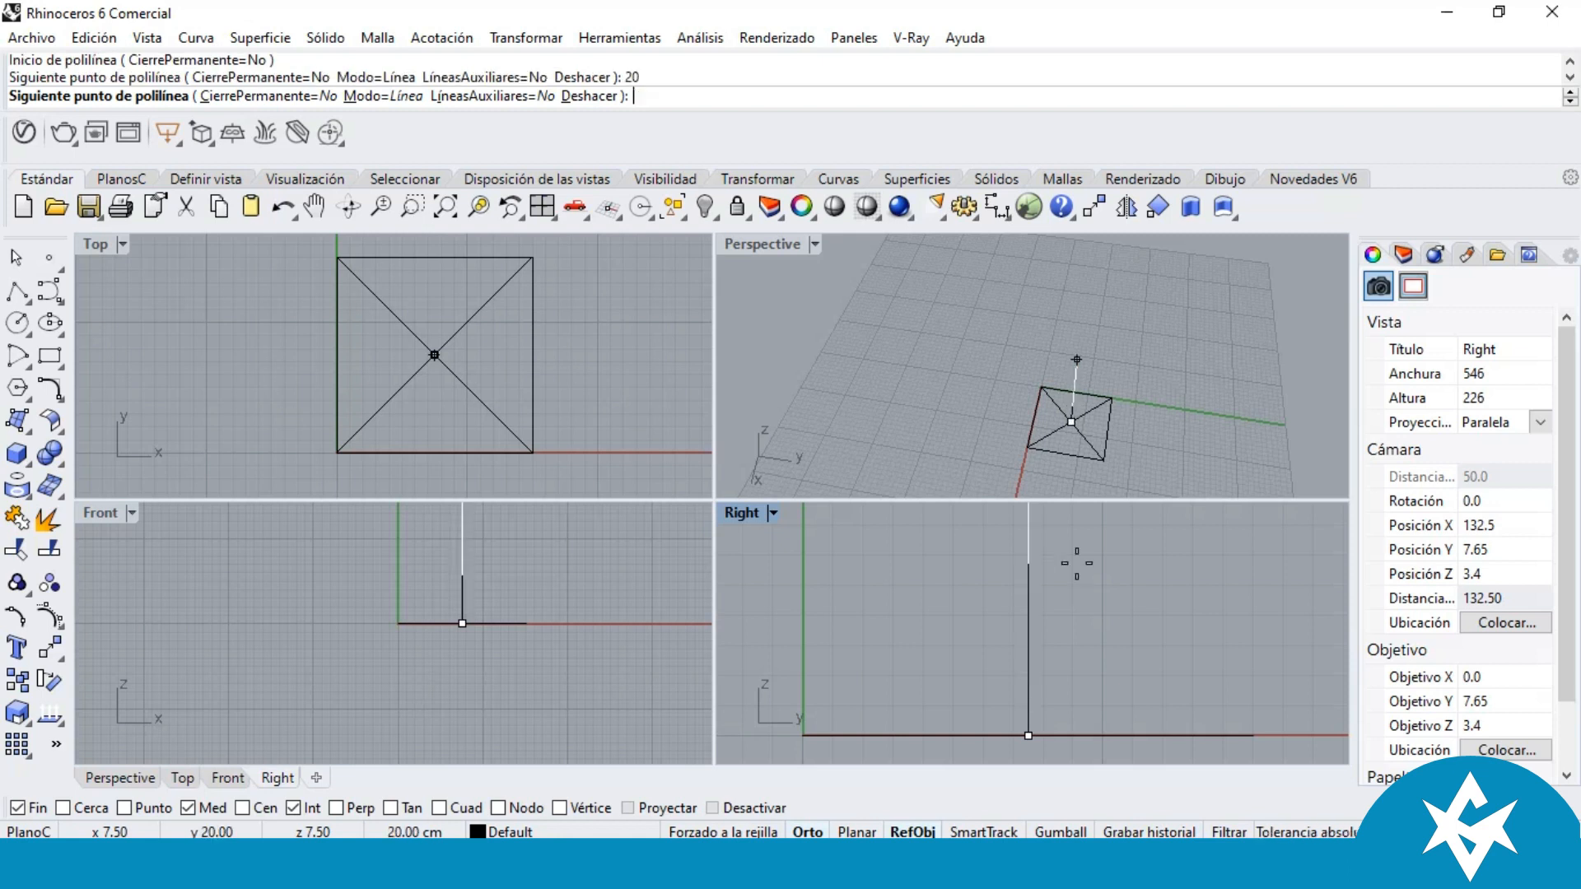
scroll(1082, 576, "down", 4)
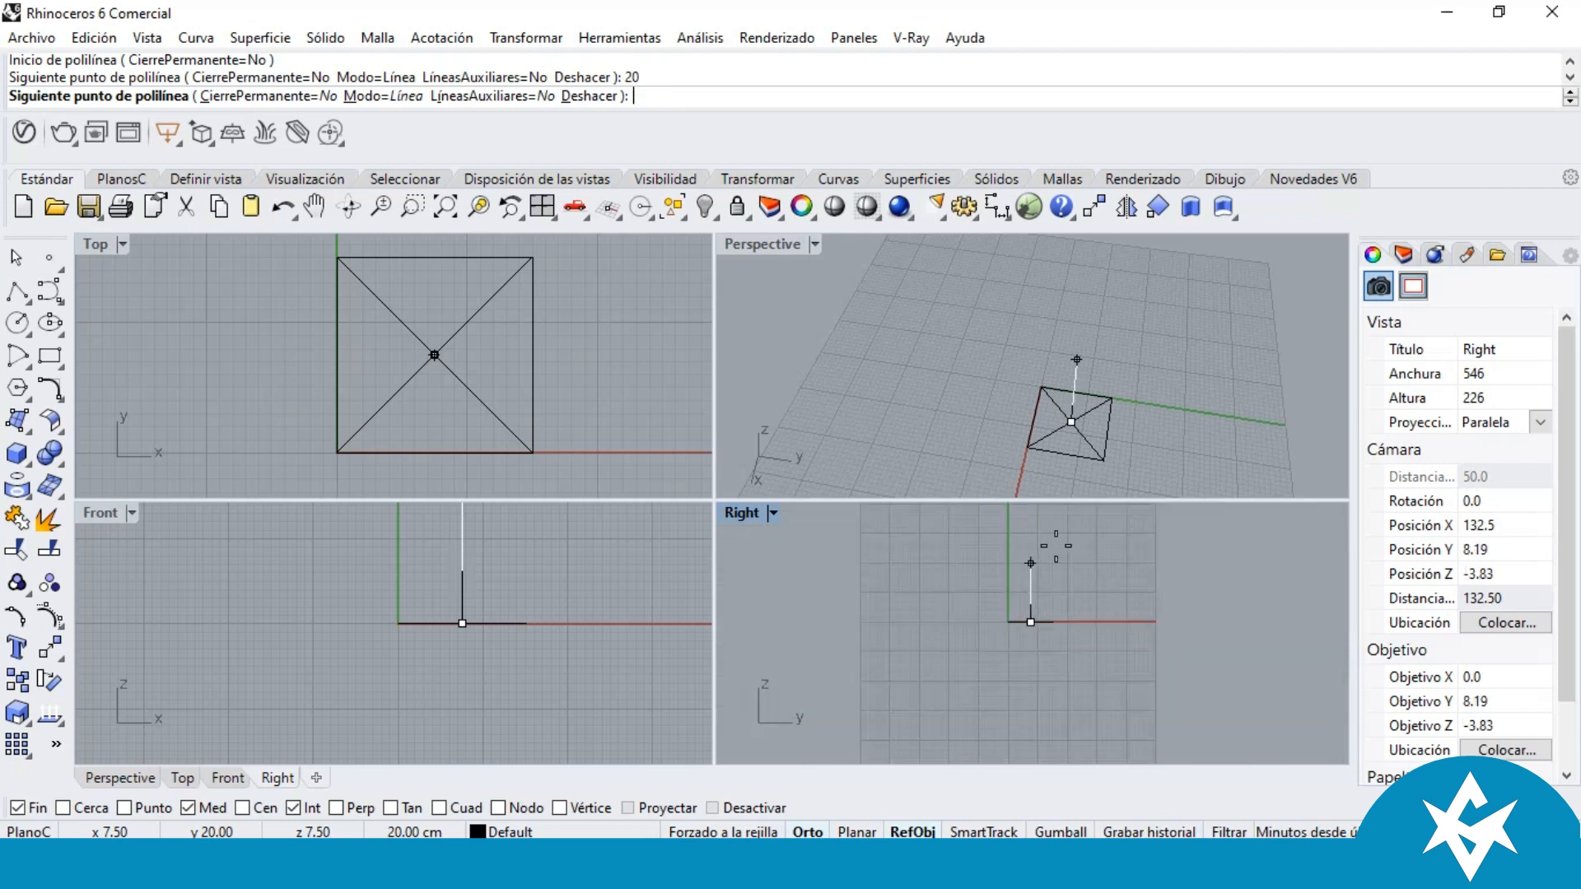
left_click(1061, 571)
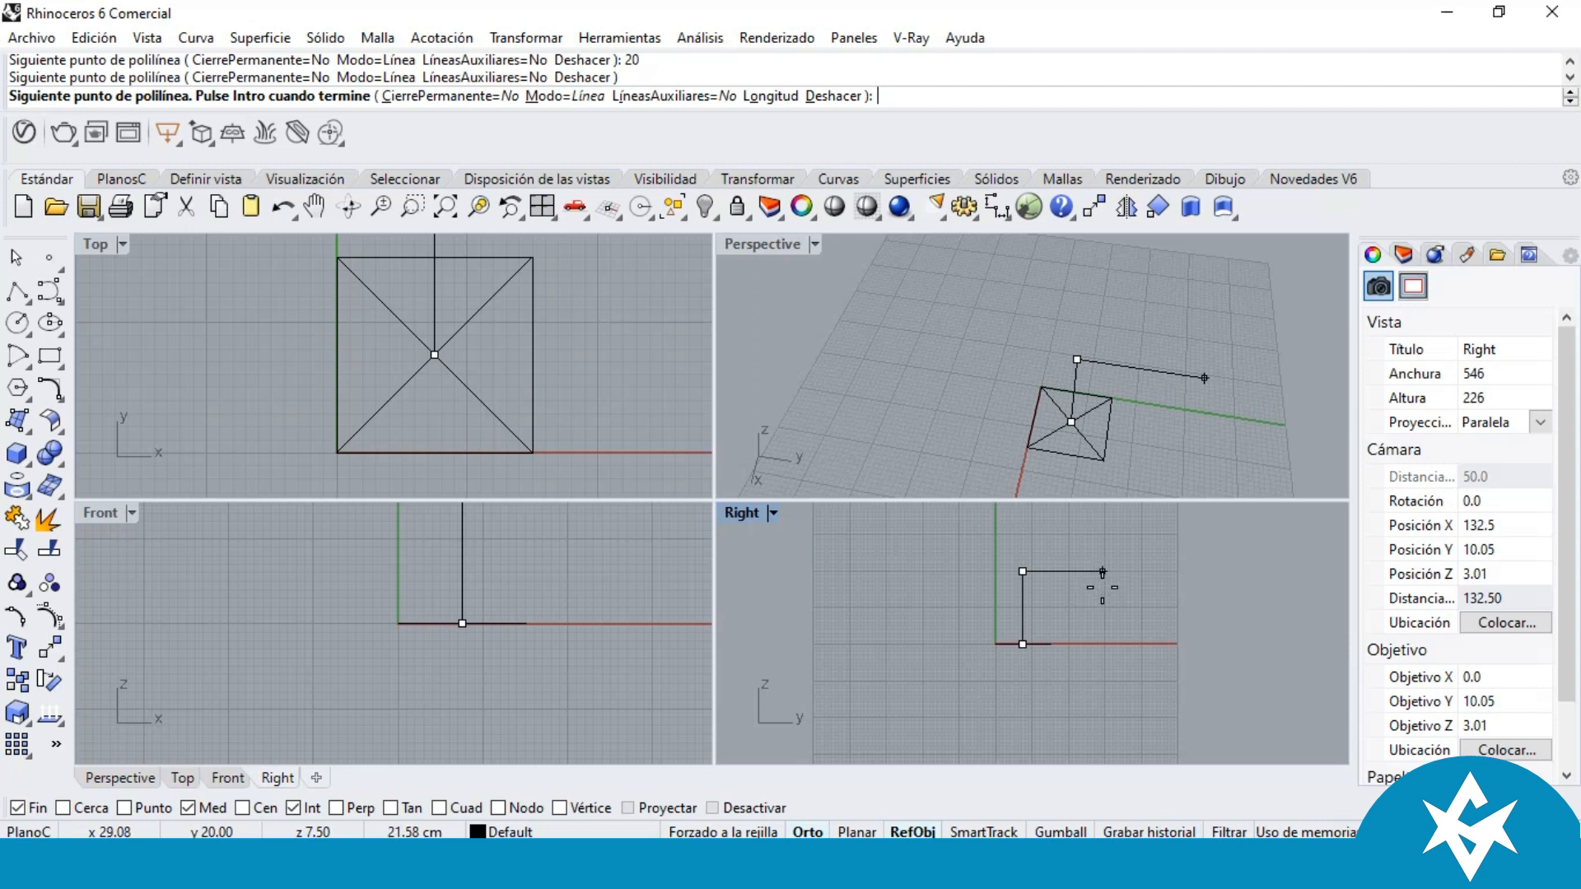
key("Return")
Step: Examine the vertical line rising from the square's centre in the Perspective view
right_click_drag(1145, 317, 1042, 372)
left_click(1110, 392)
left_click(1167, 340)
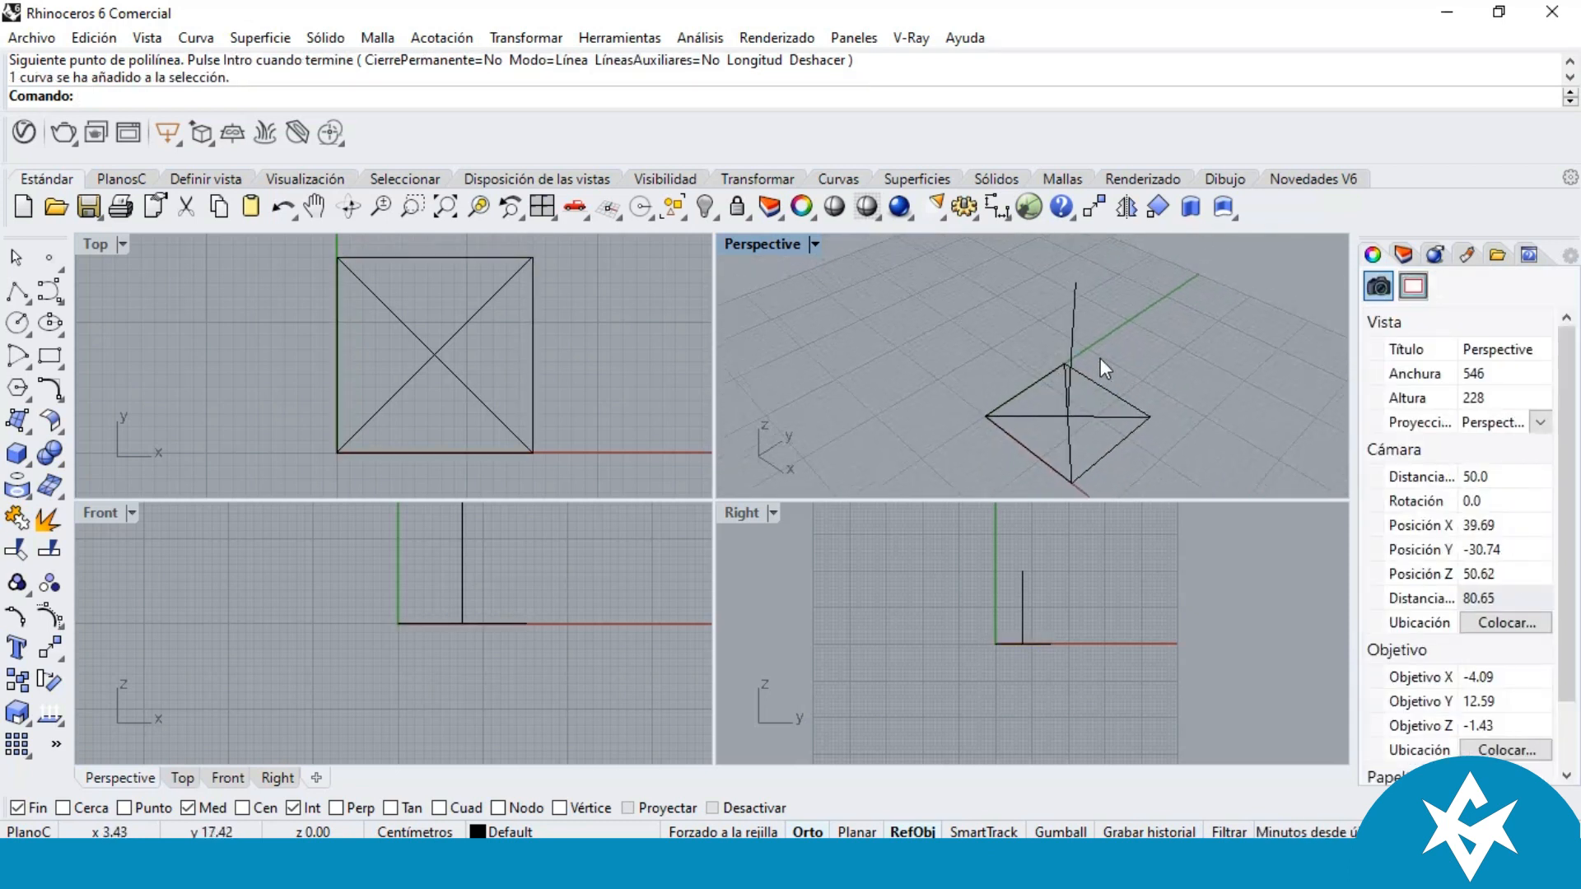
right_click_drag(892, 316, 893, 315)
right_click_drag(1135, 346, 1013, 363)
scroll(373, 363, "down", 5)
scroll(369, 359, "up", 2)
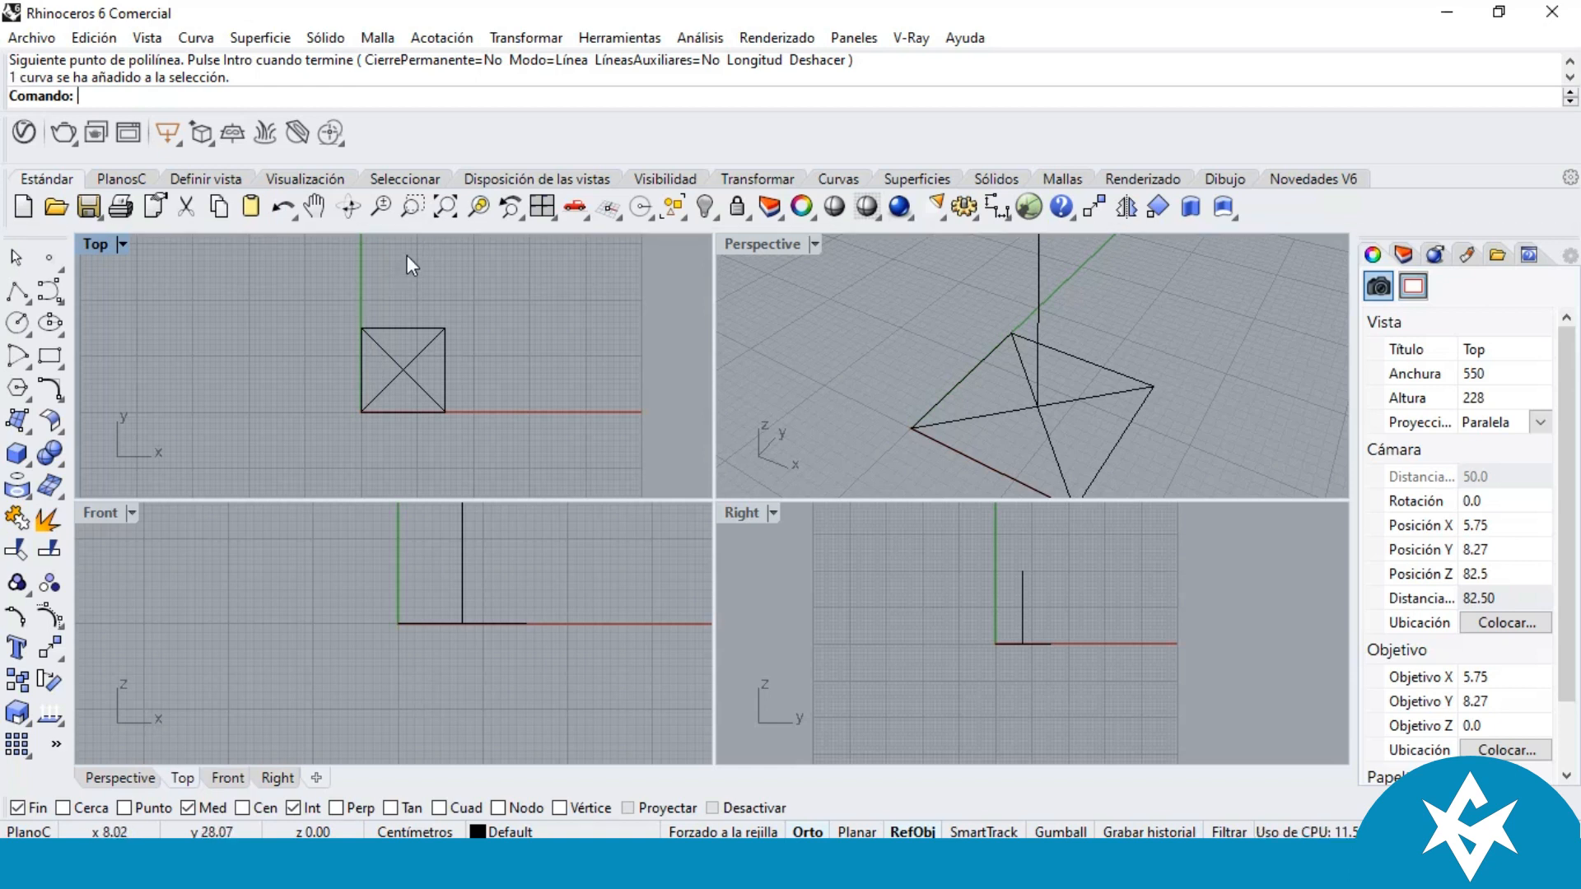
Step: Try to start a curve offset with the command name OFFSET
type("OFF")
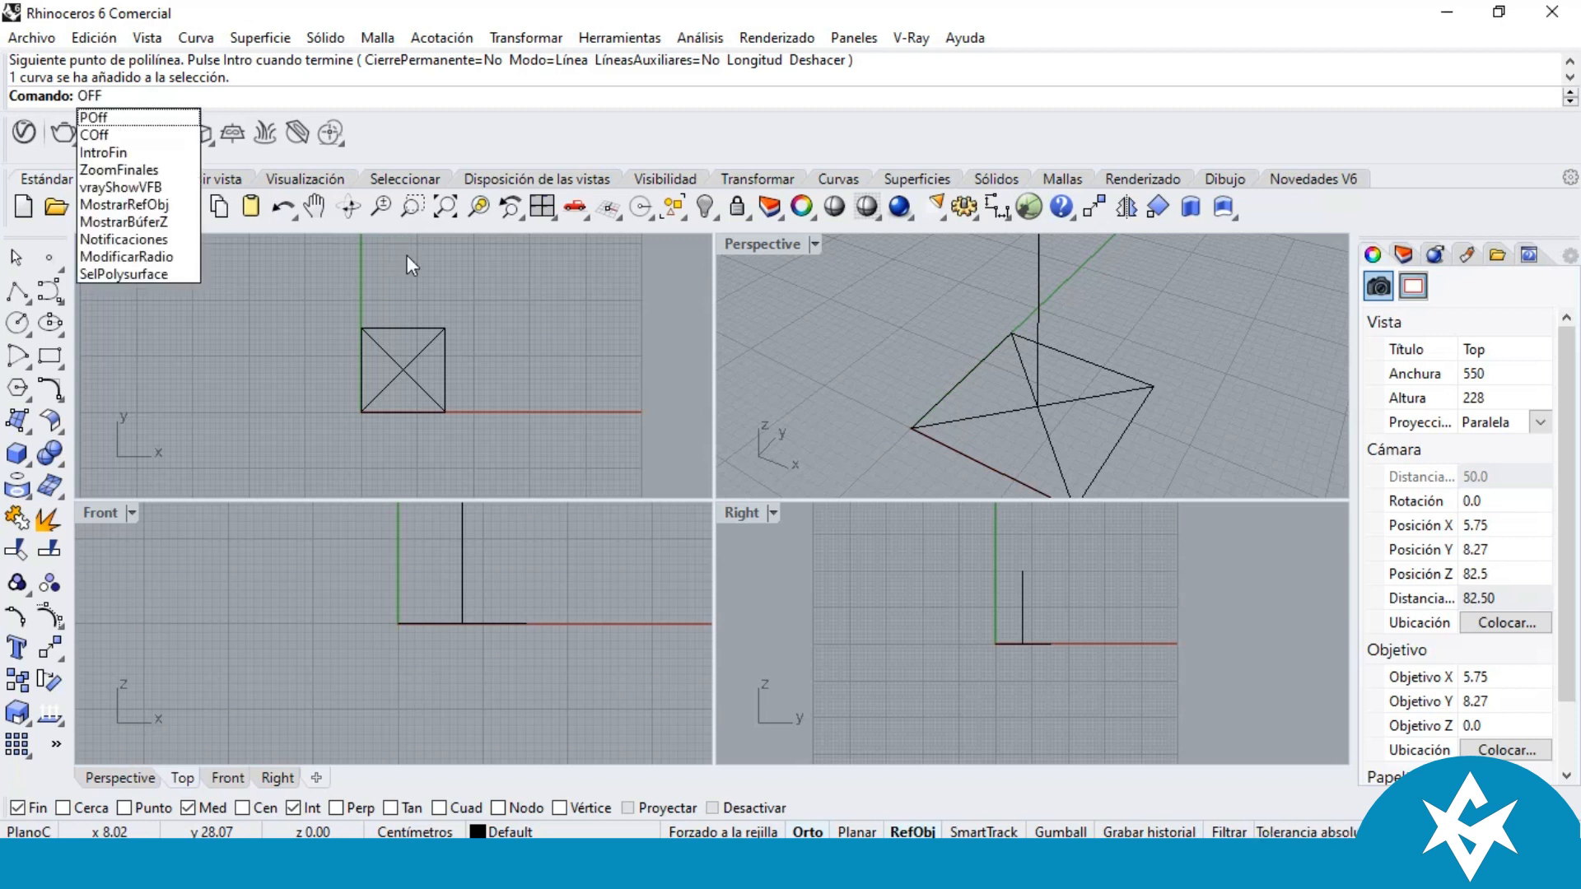
type("SE")
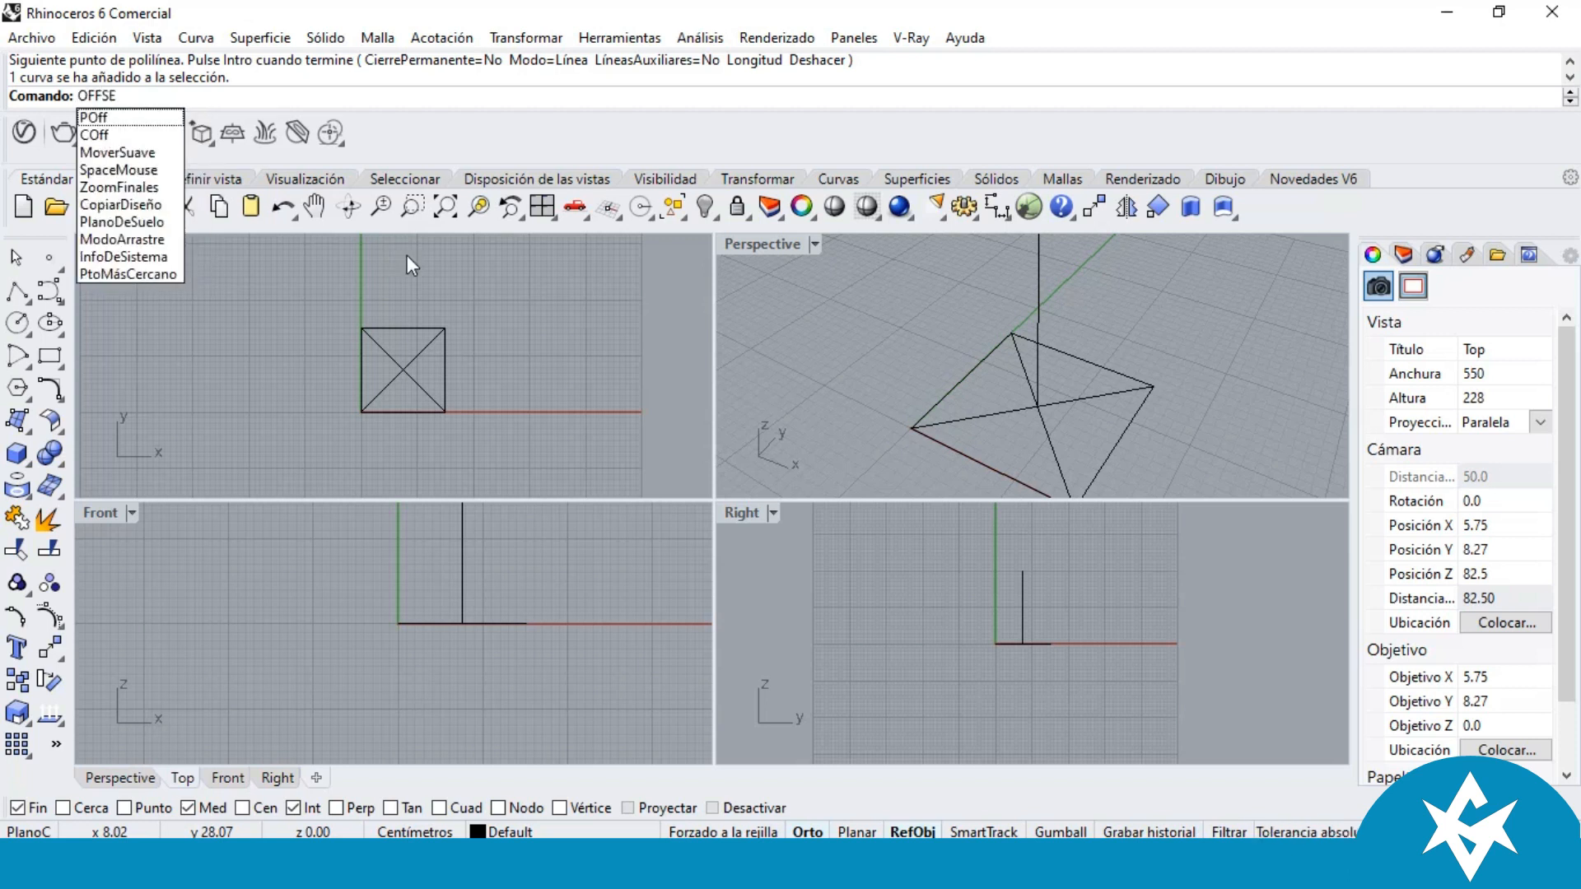
type("T")
key("Return")
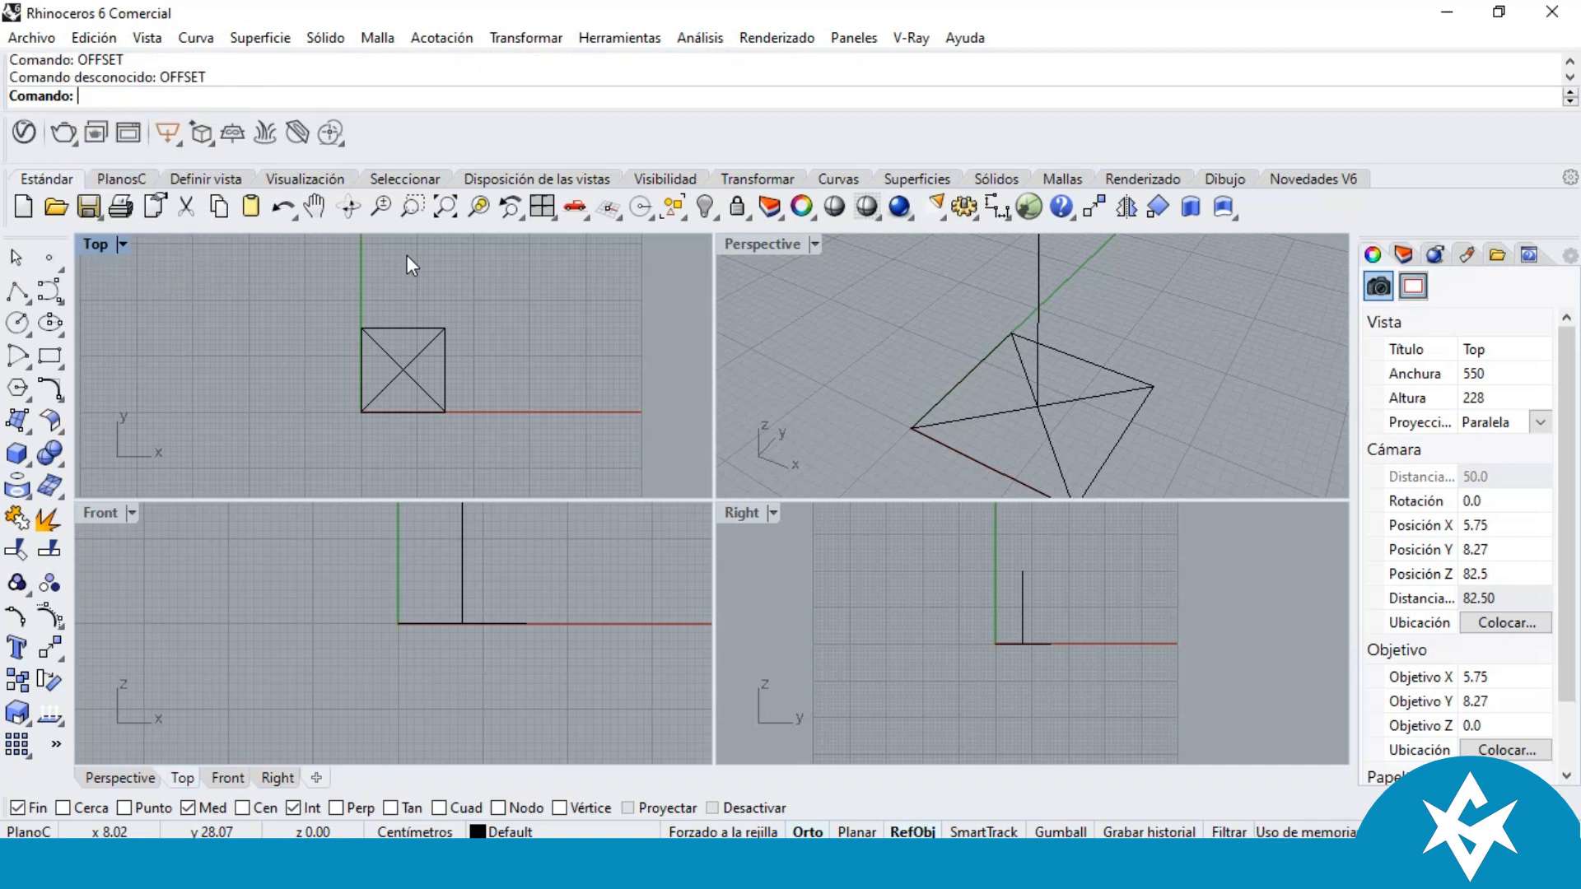
Step: Offset the square outward by 2 cm in the Top view with the Desfasar command
type("Des")
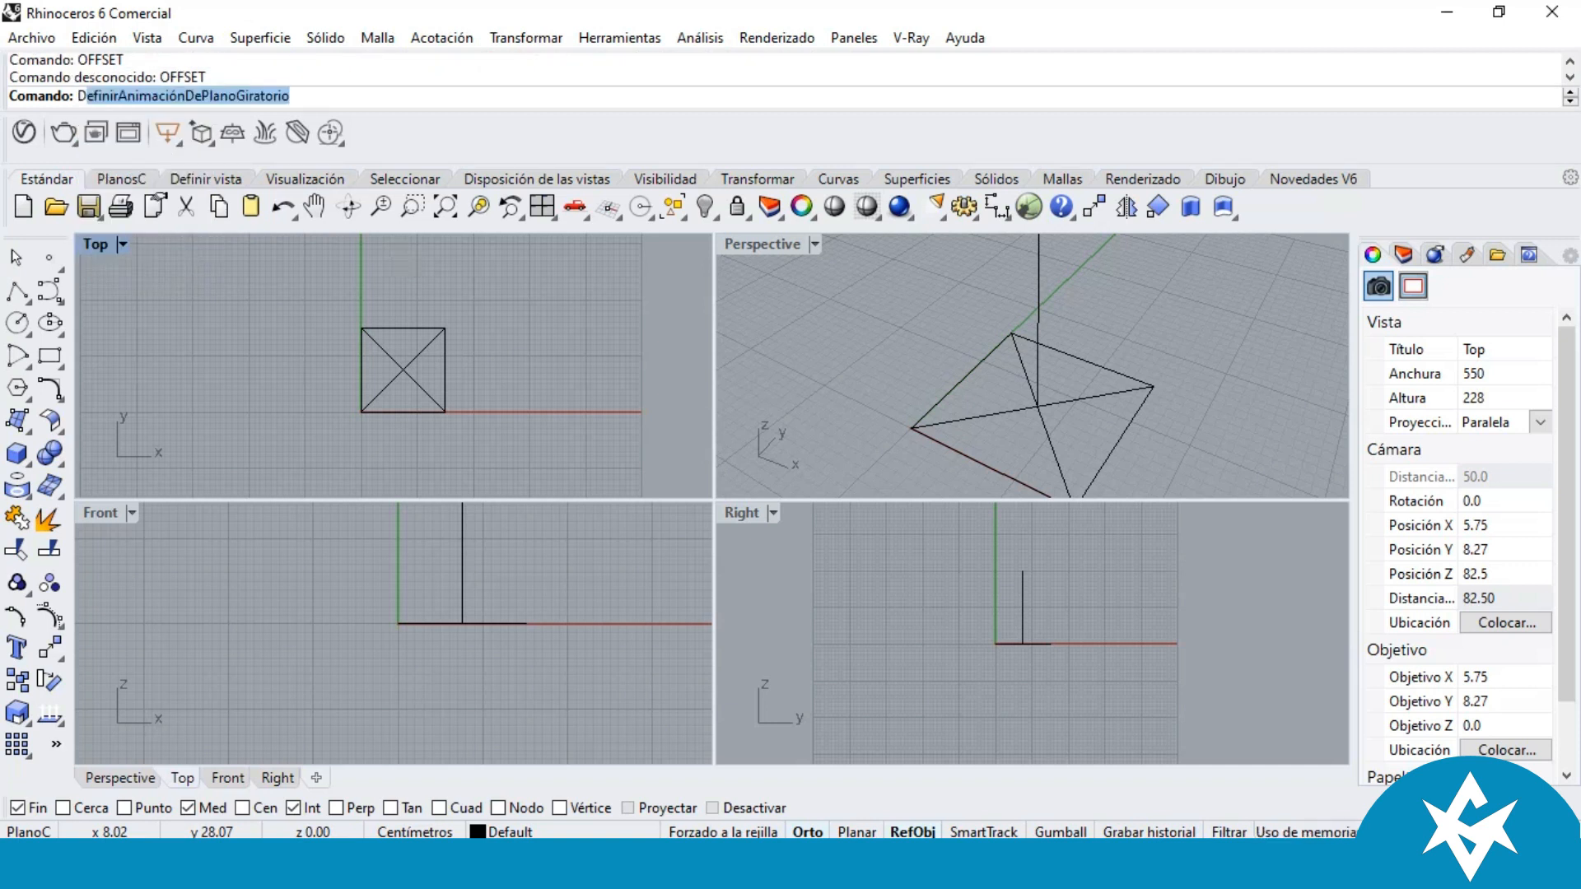
type("fasar")
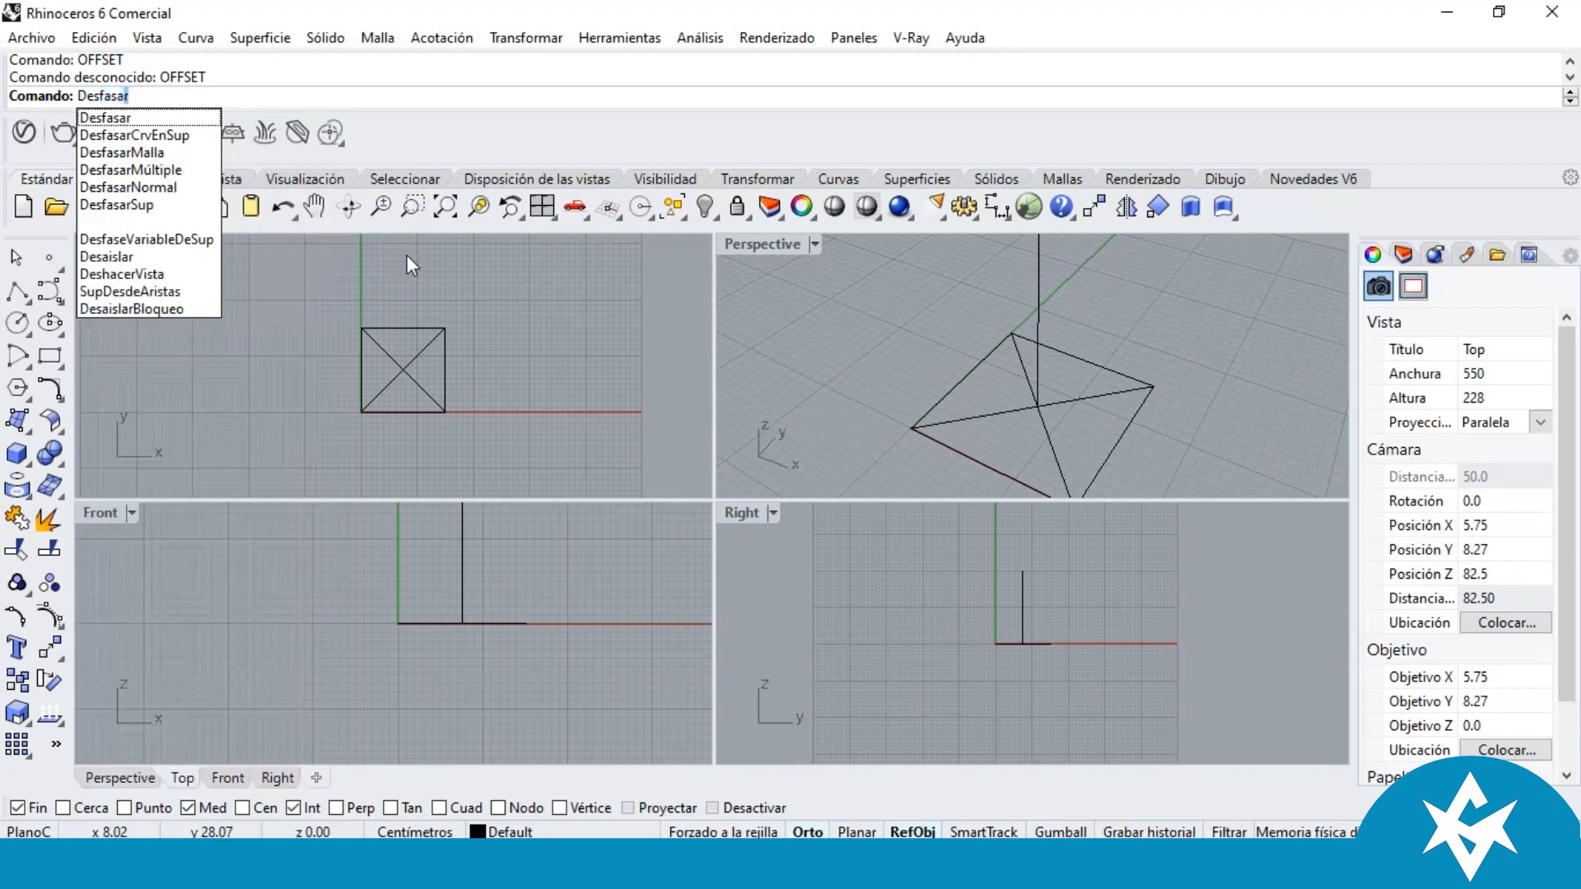
key("Return")
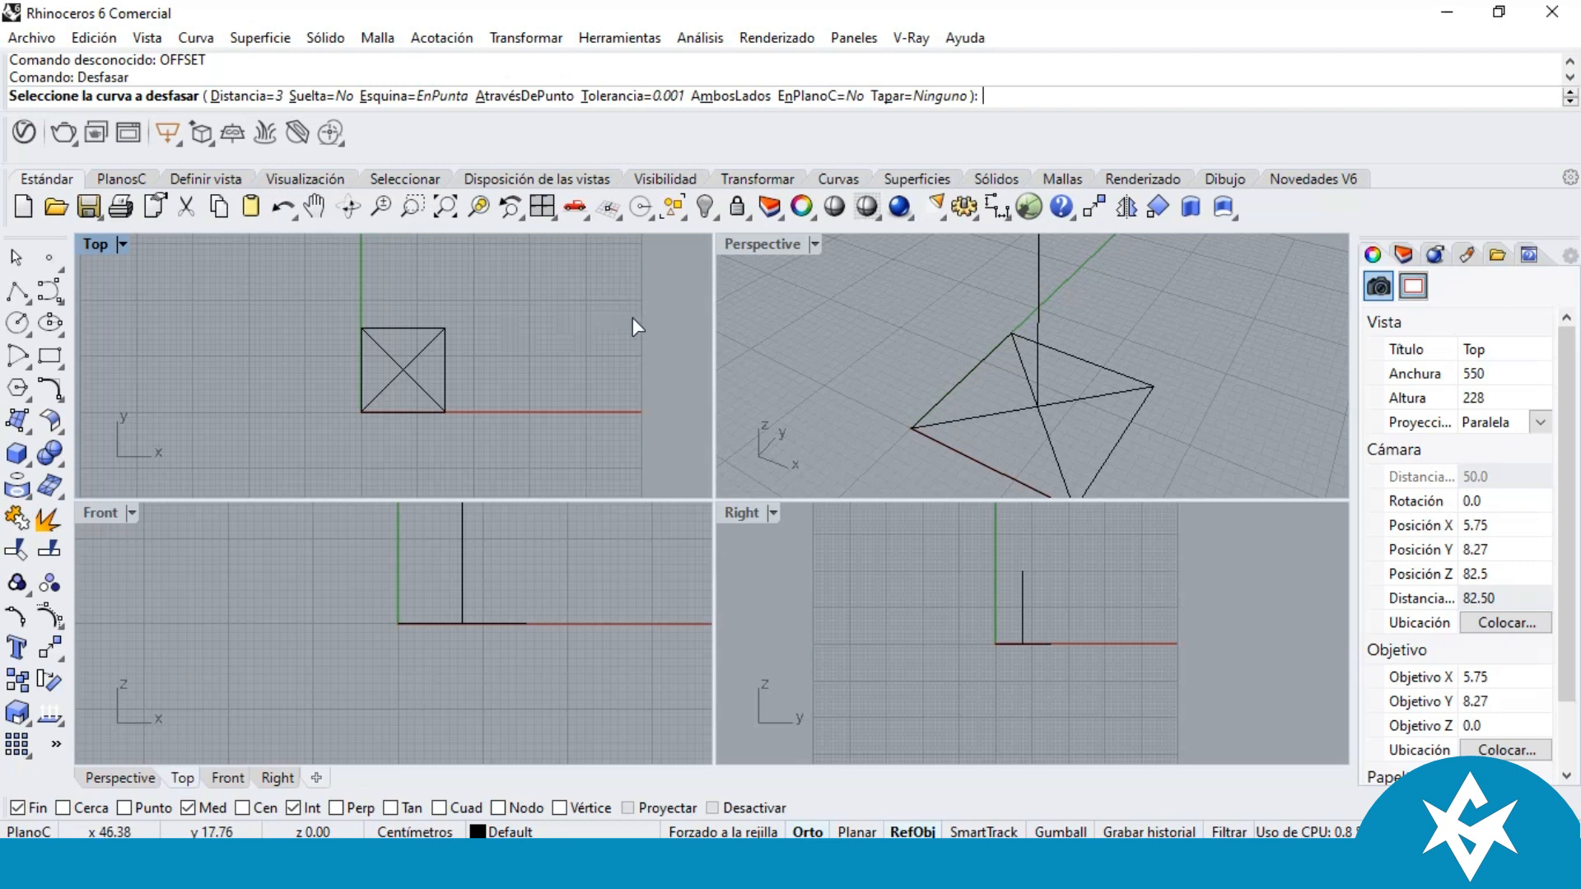
scroll(428, 364, "down", 3)
scroll(416, 350, "up", 4)
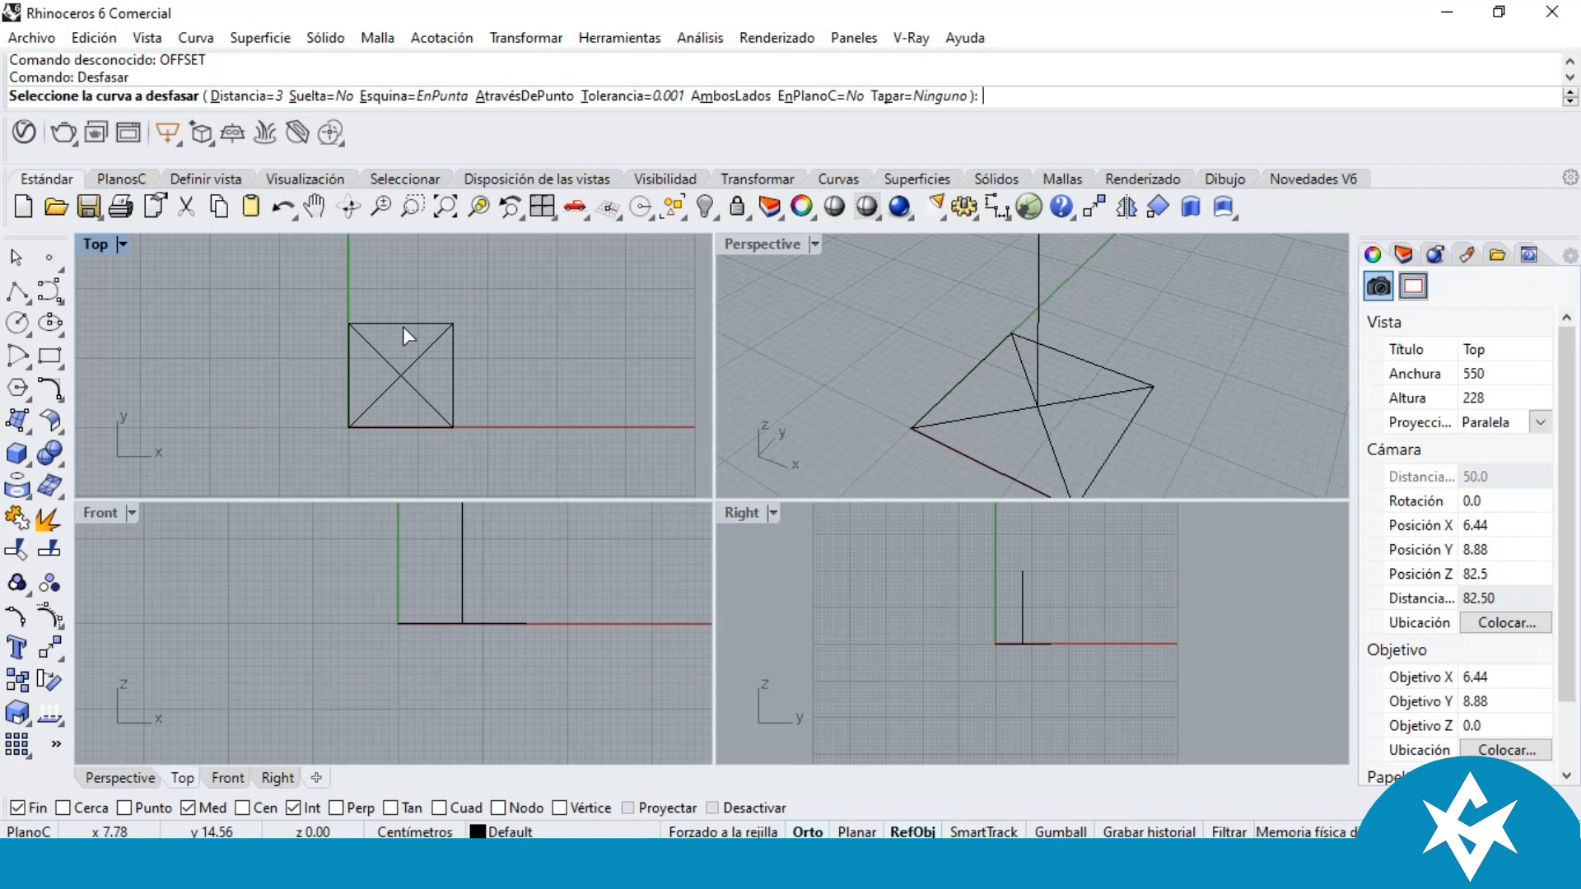
left_click(246, 97)
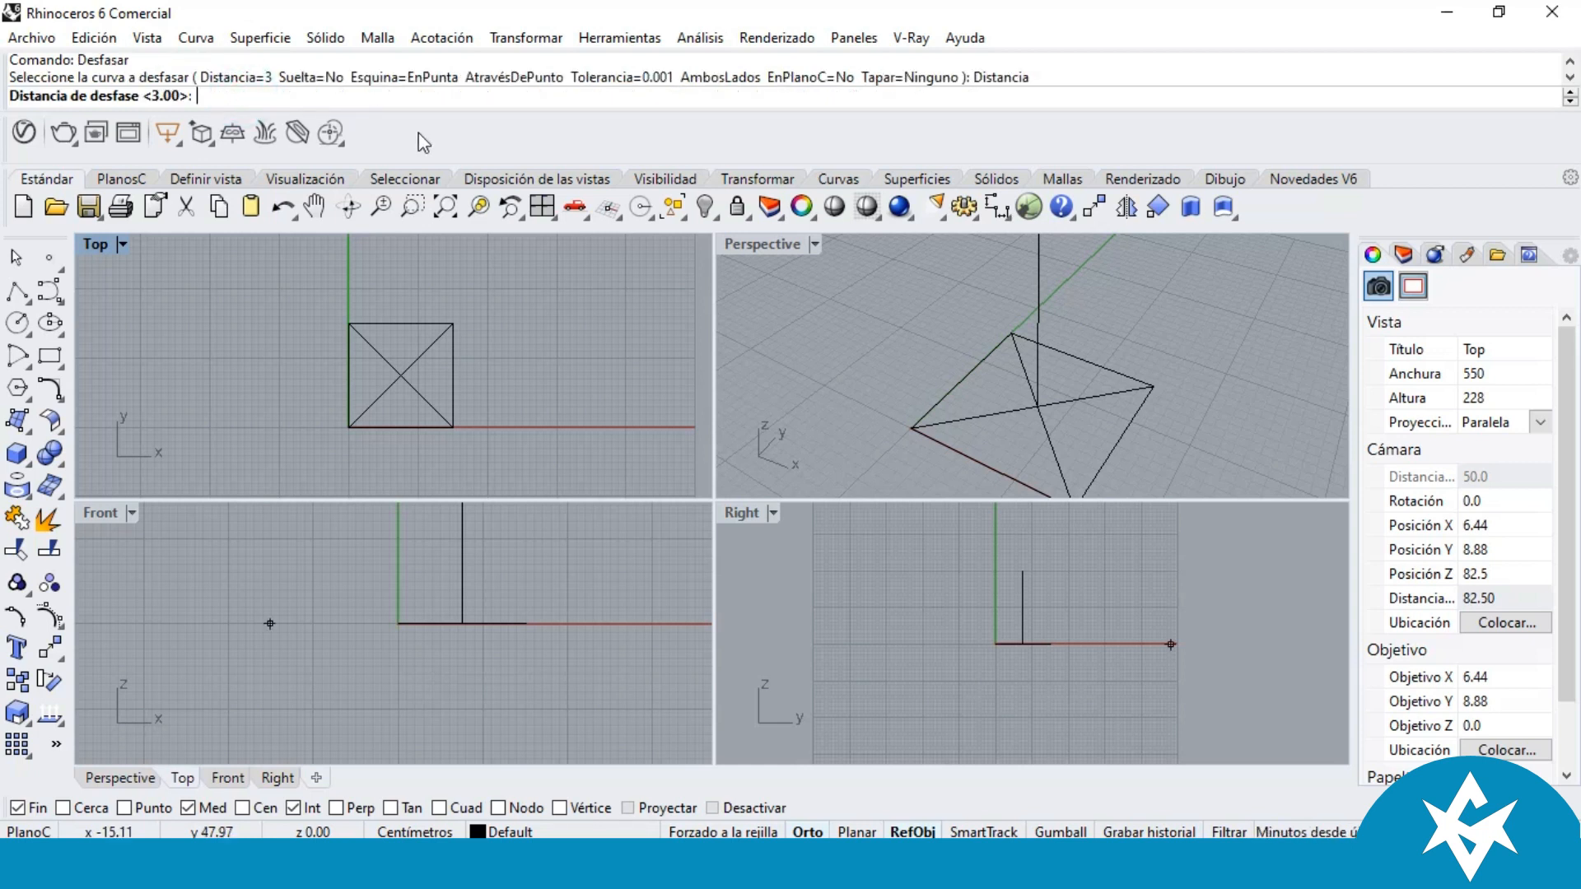
type("2")
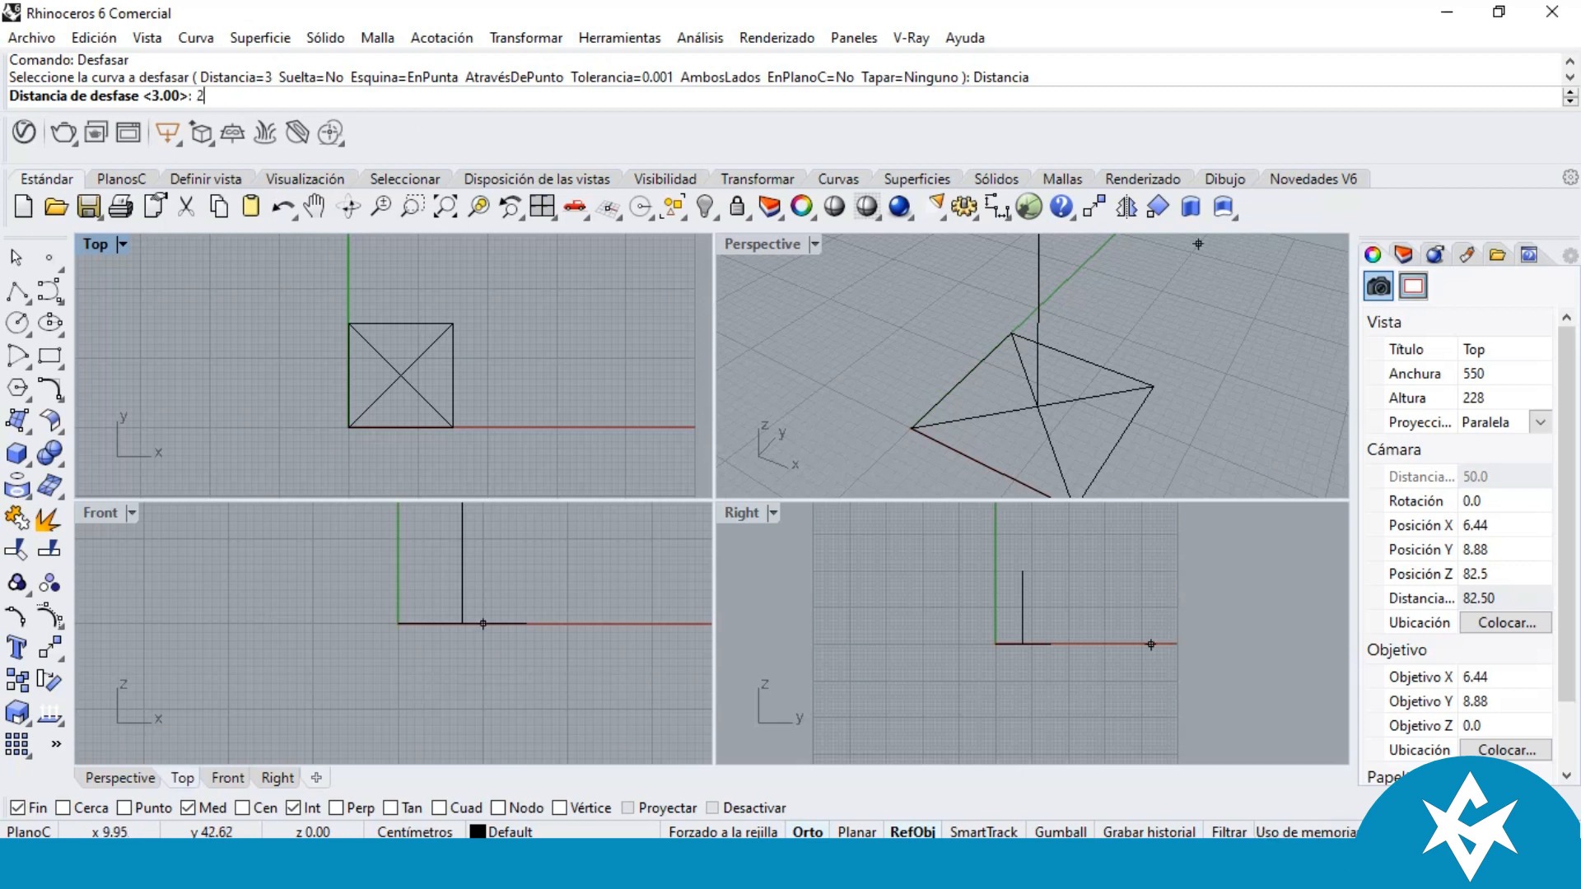
key("Return")
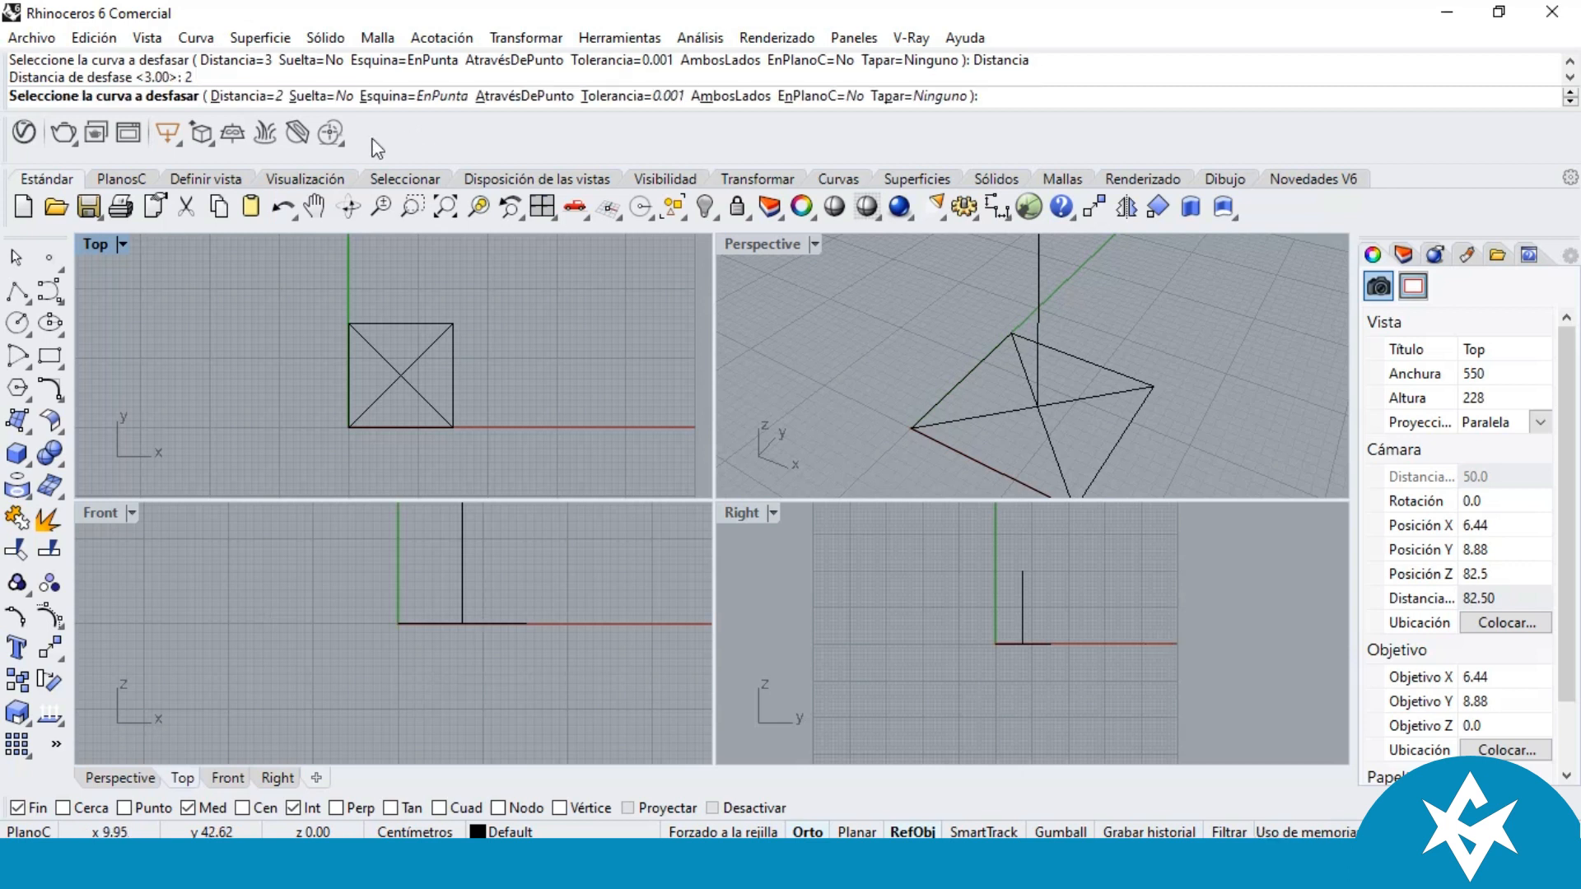
left_click(405, 325)
scroll(406, 311, "up", 5)
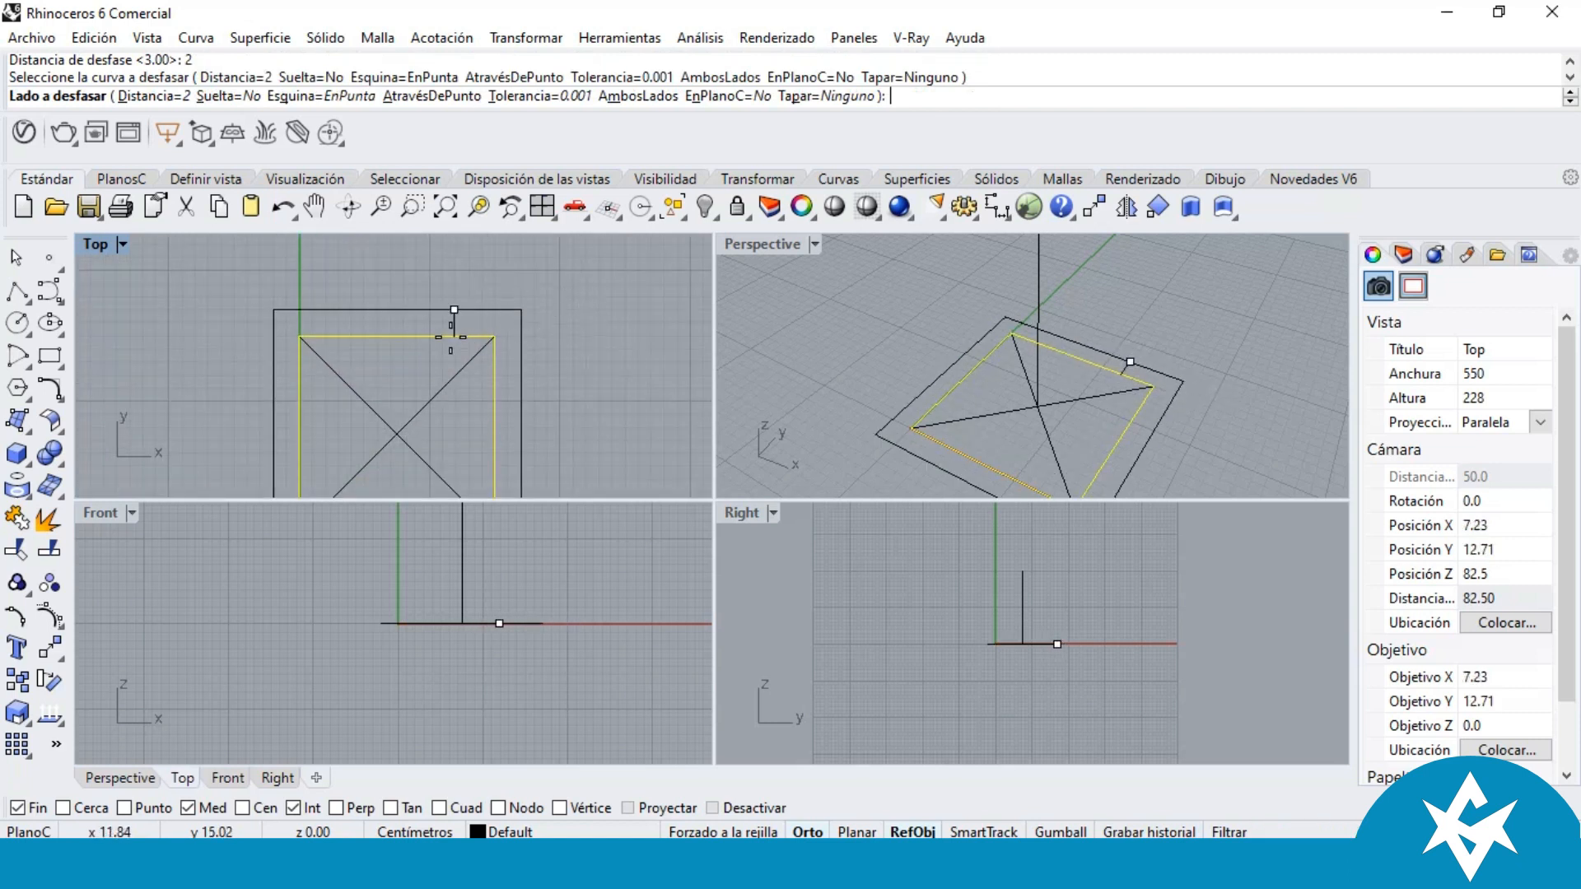
left_click(537, 292)
Step: Compare the outer offset square with the original square by selecting each one in the Top view
scroll(534, 304, "down", 3)
scroll(516, 311, "up", 2)
left_click(499, 298)
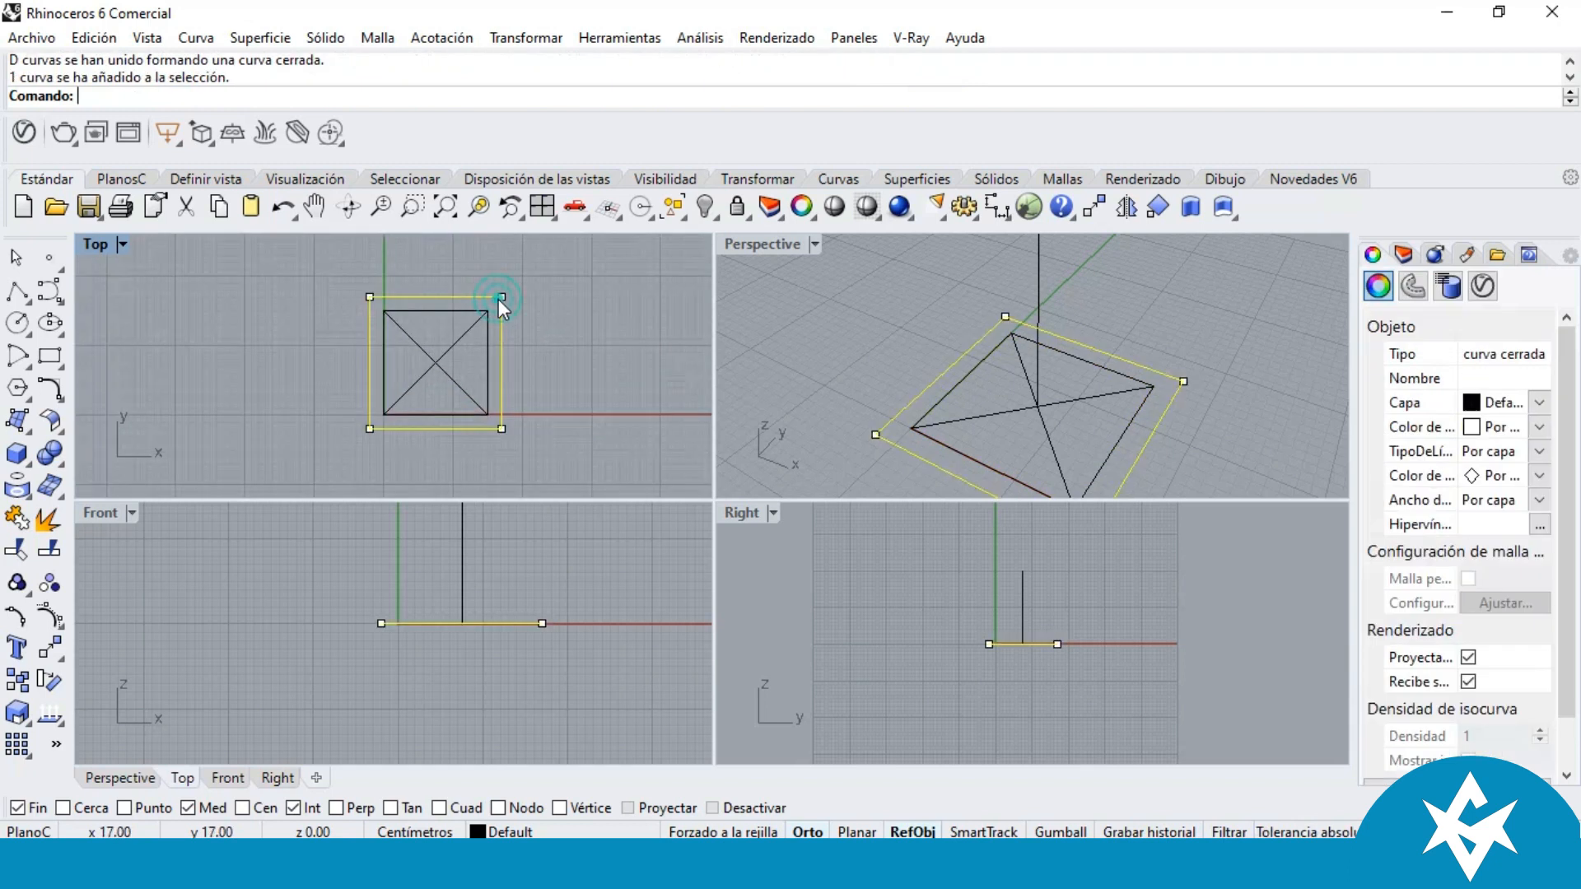
left_click(586, 290)
left_click(477, 297)
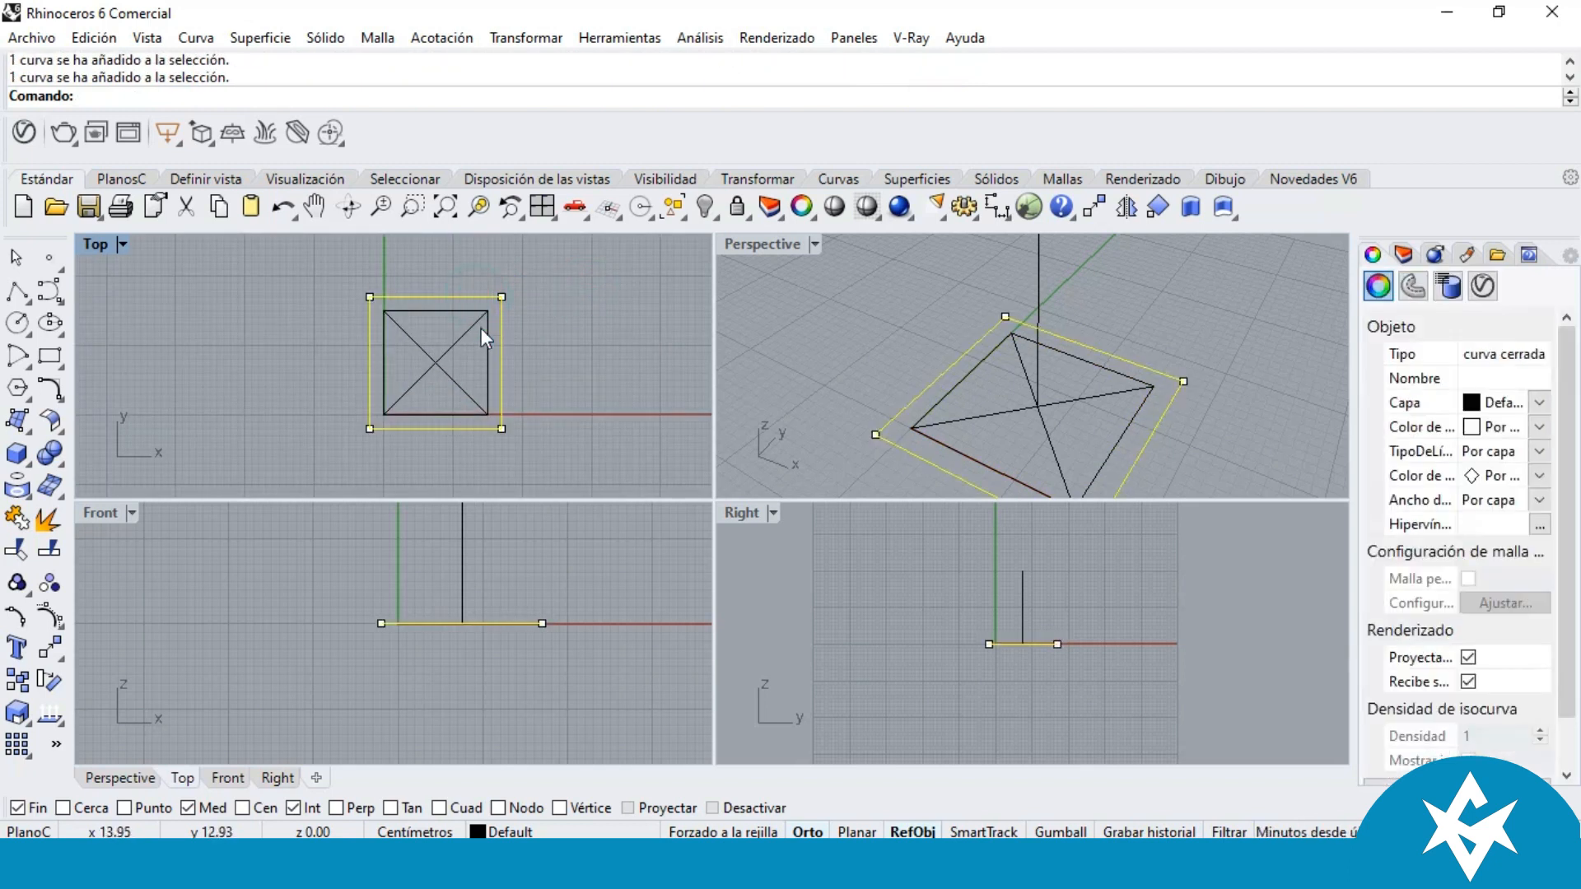
left_click(427, 312)
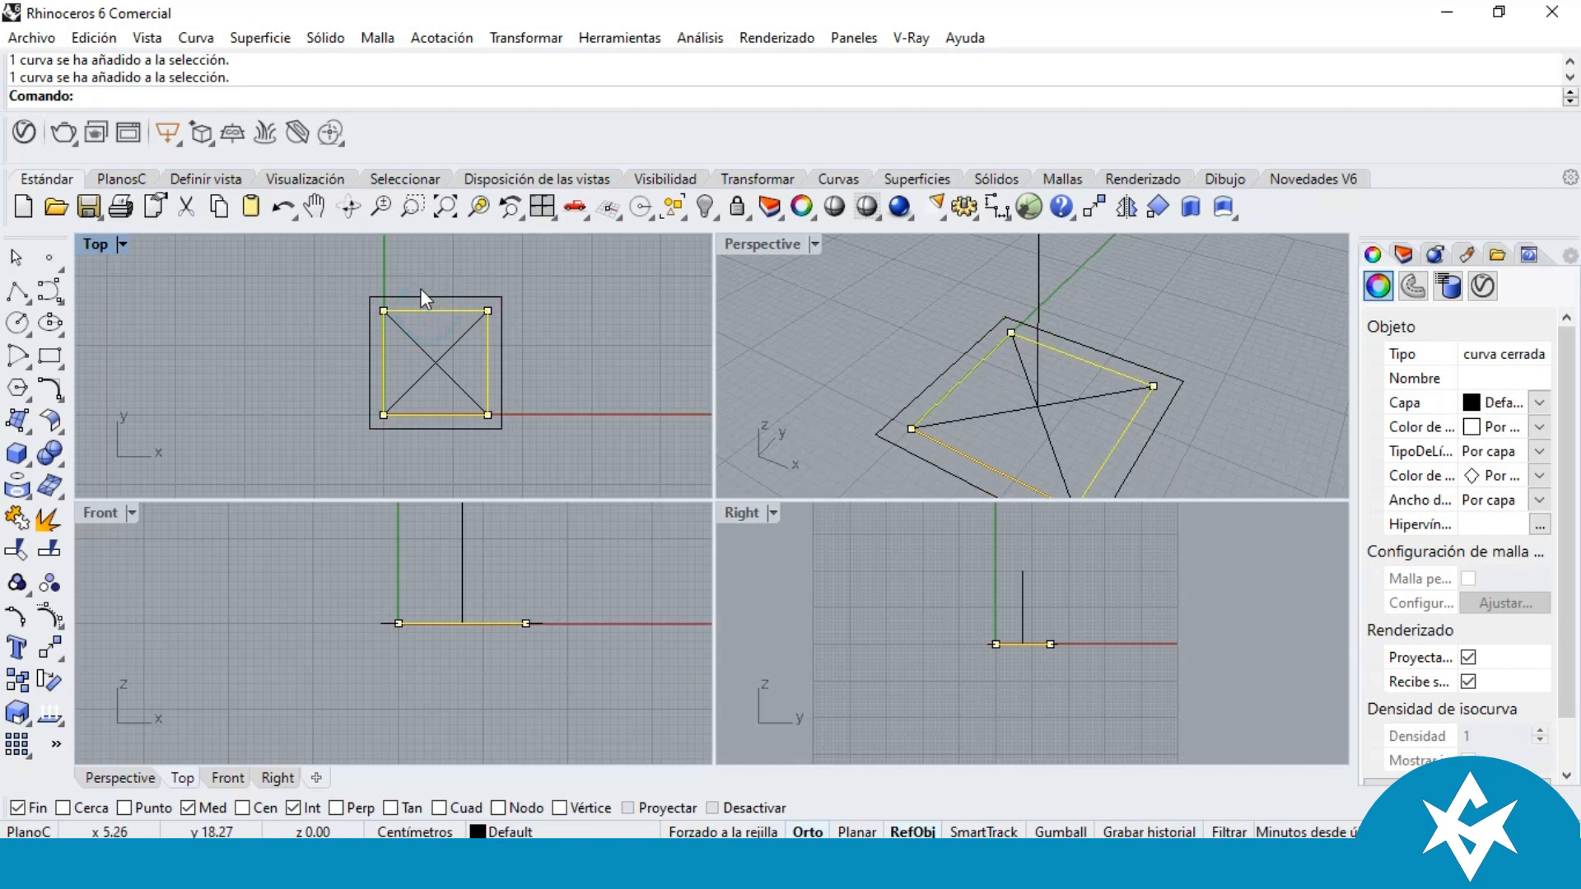
left_click(421, 286)
left_click(442, 309)
Step: Repeat the Desfasar command on the original square with a distance of 1 cm, placing the copy inward
scroll(432, 323, "up", 1)
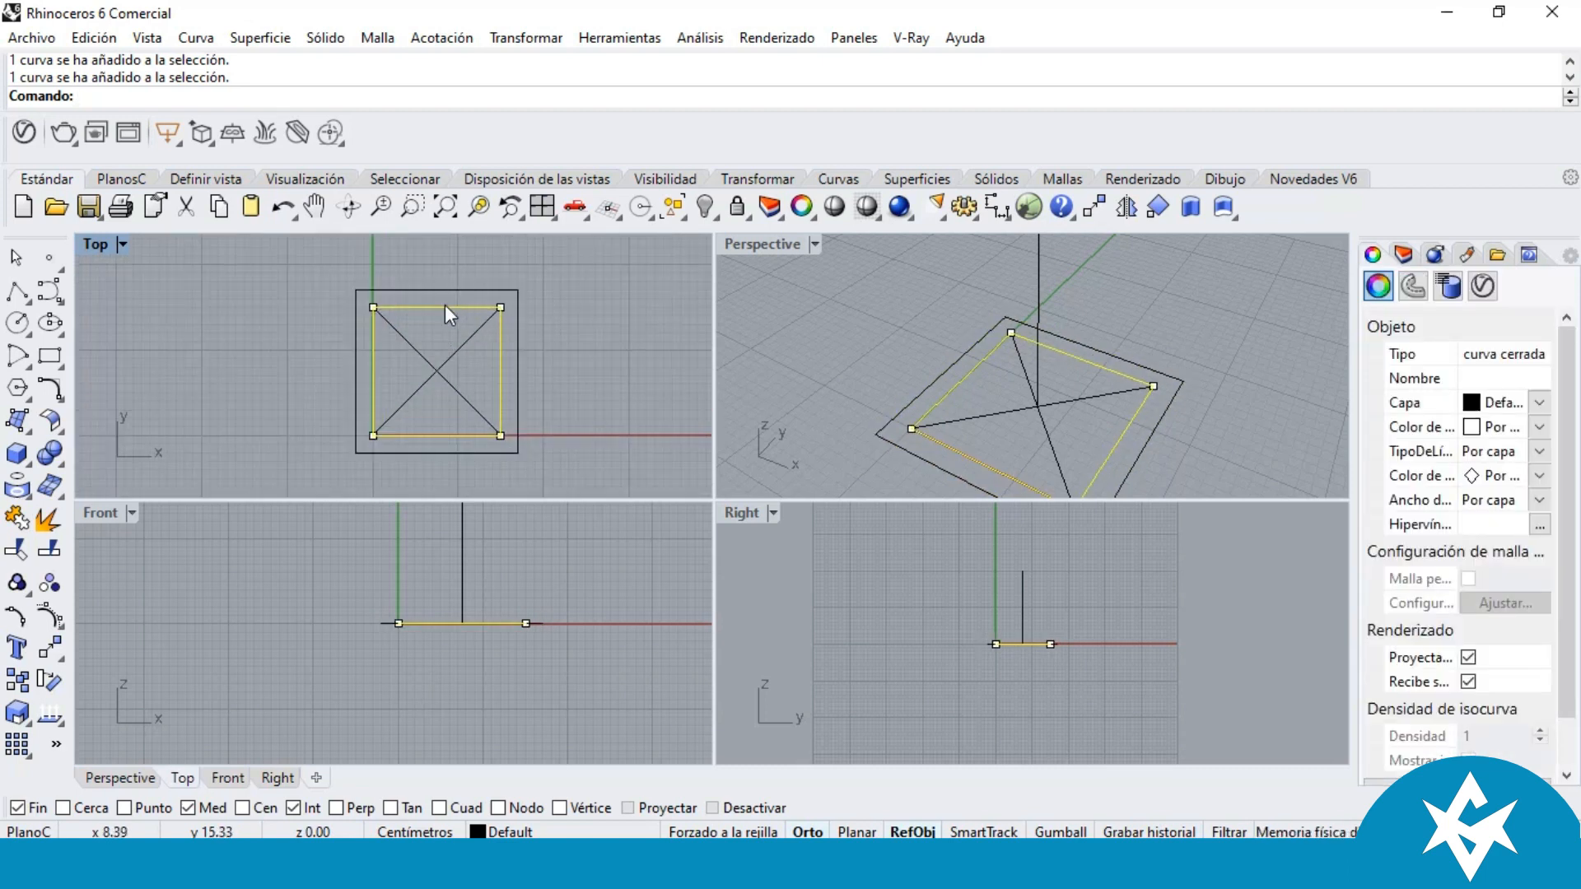
scroll(449, 312, "up", 1)
left_click(434, 315)
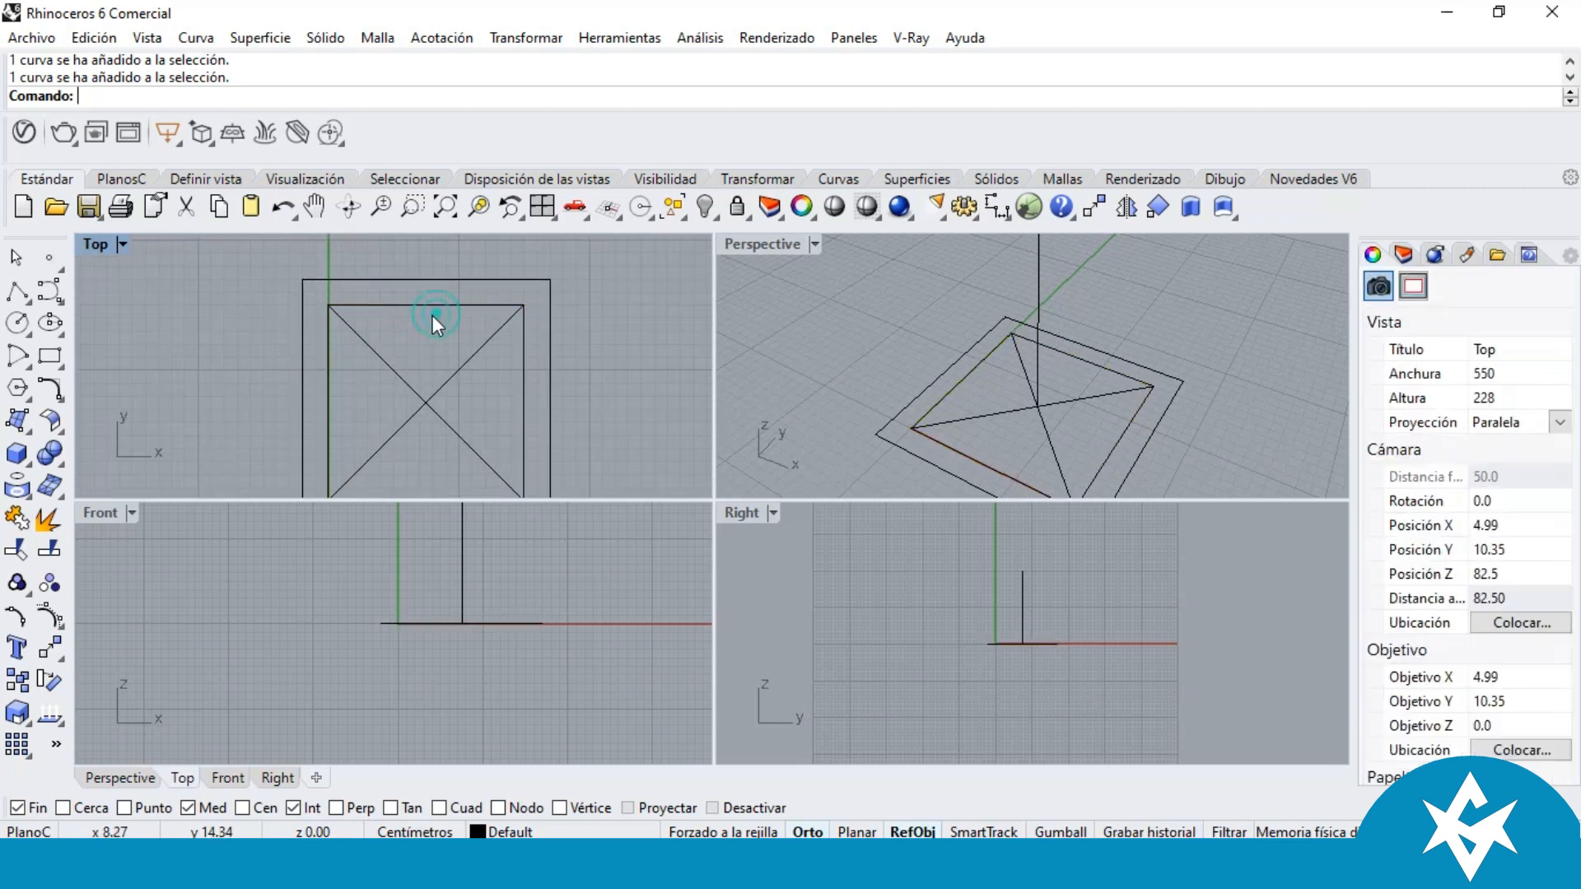
left_click(427, 306)
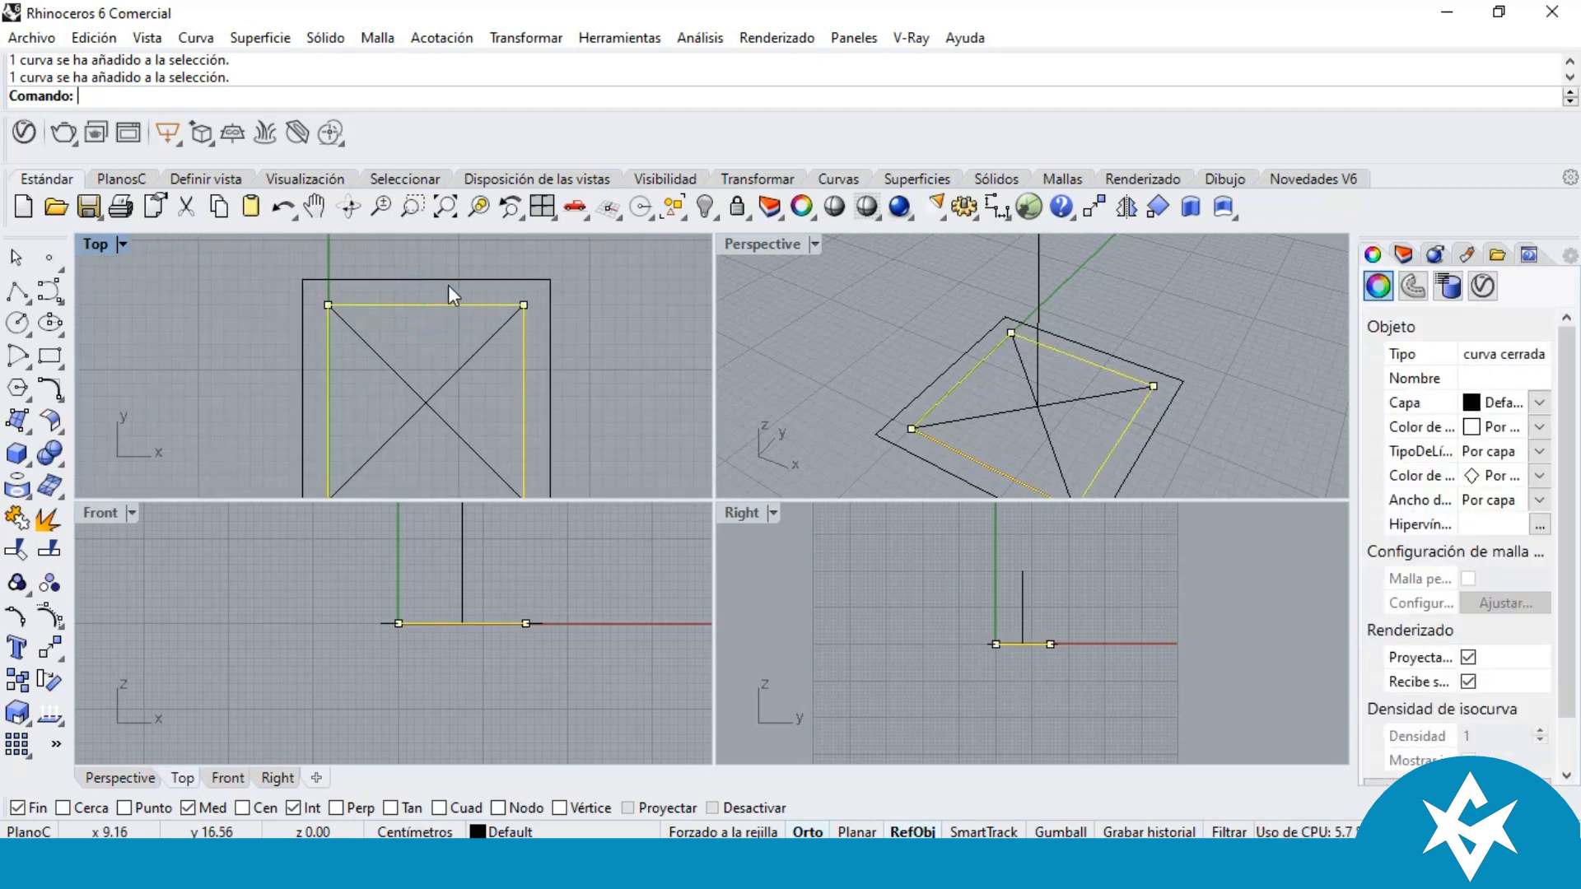
scroll(438, 315, "up", 1)
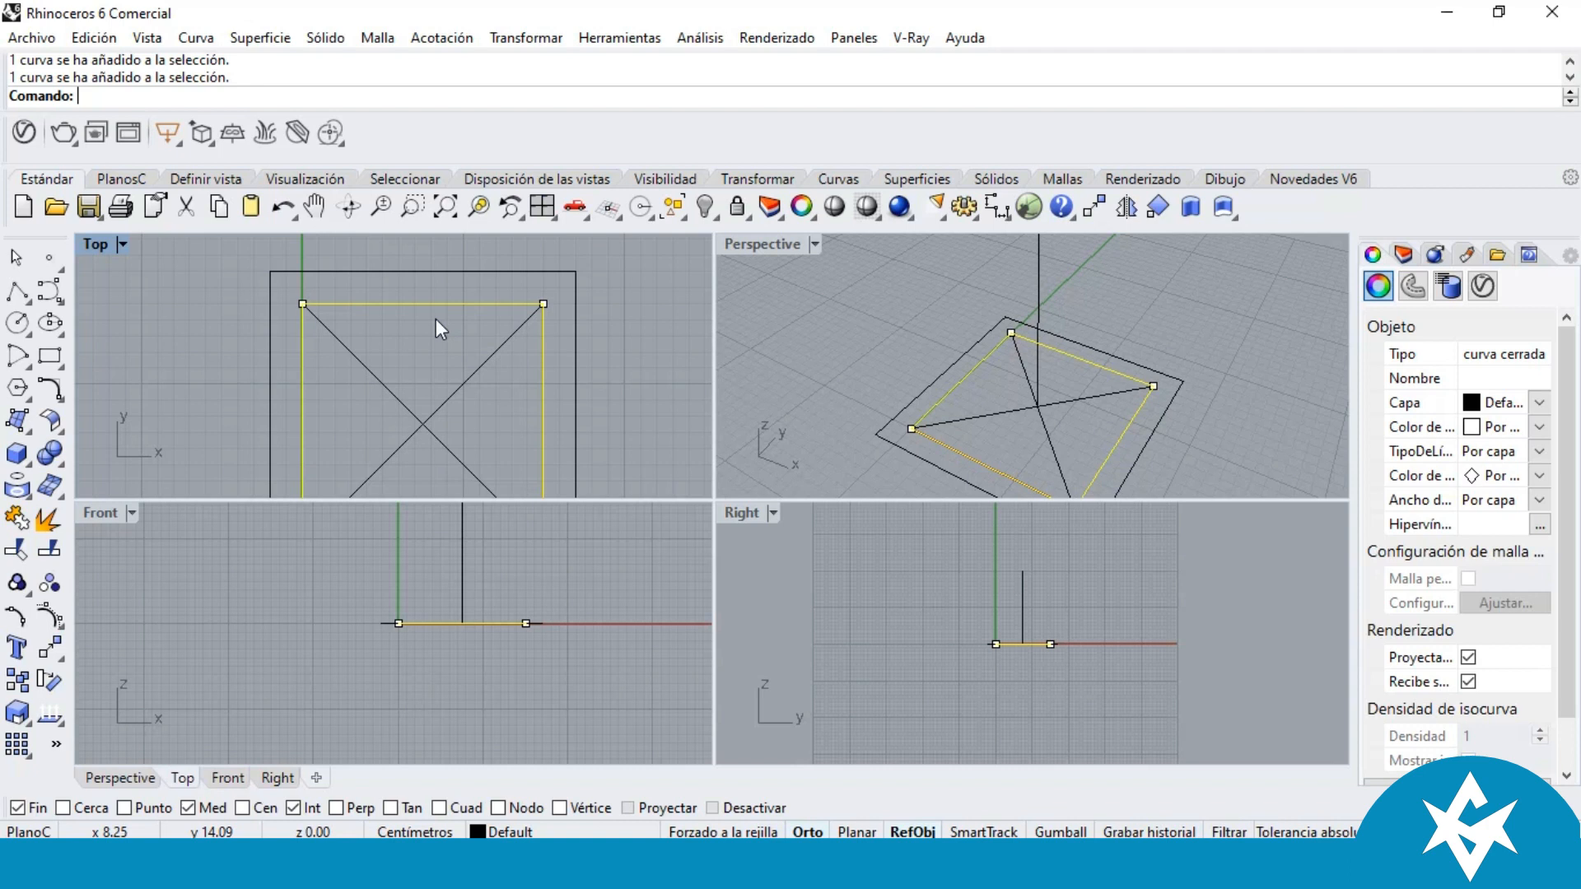
right_click(437, 319)
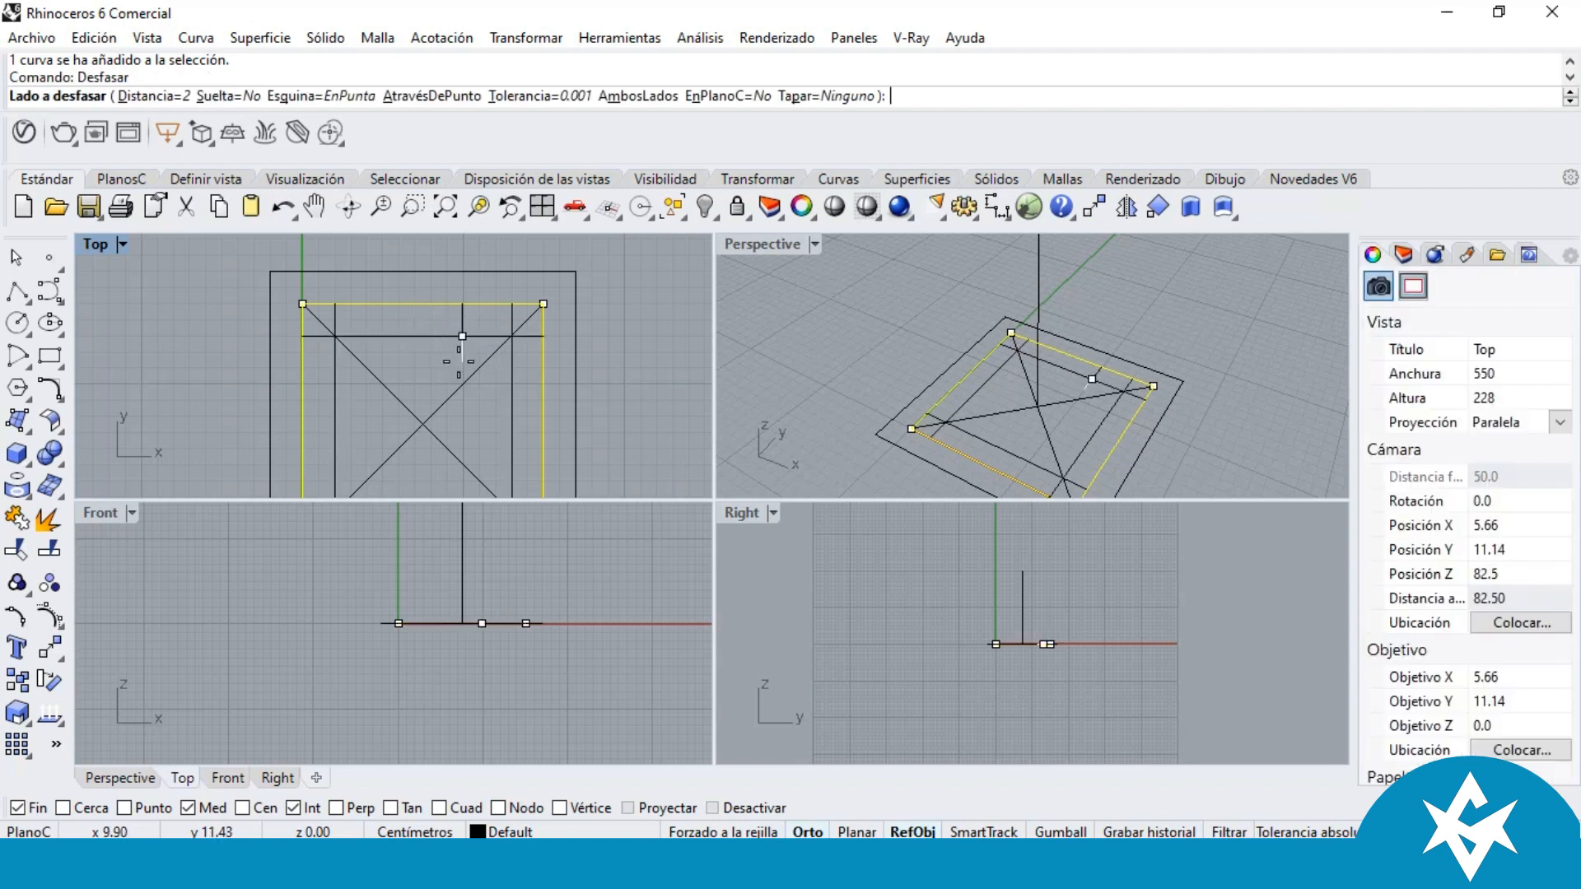
left_click(178, 100)
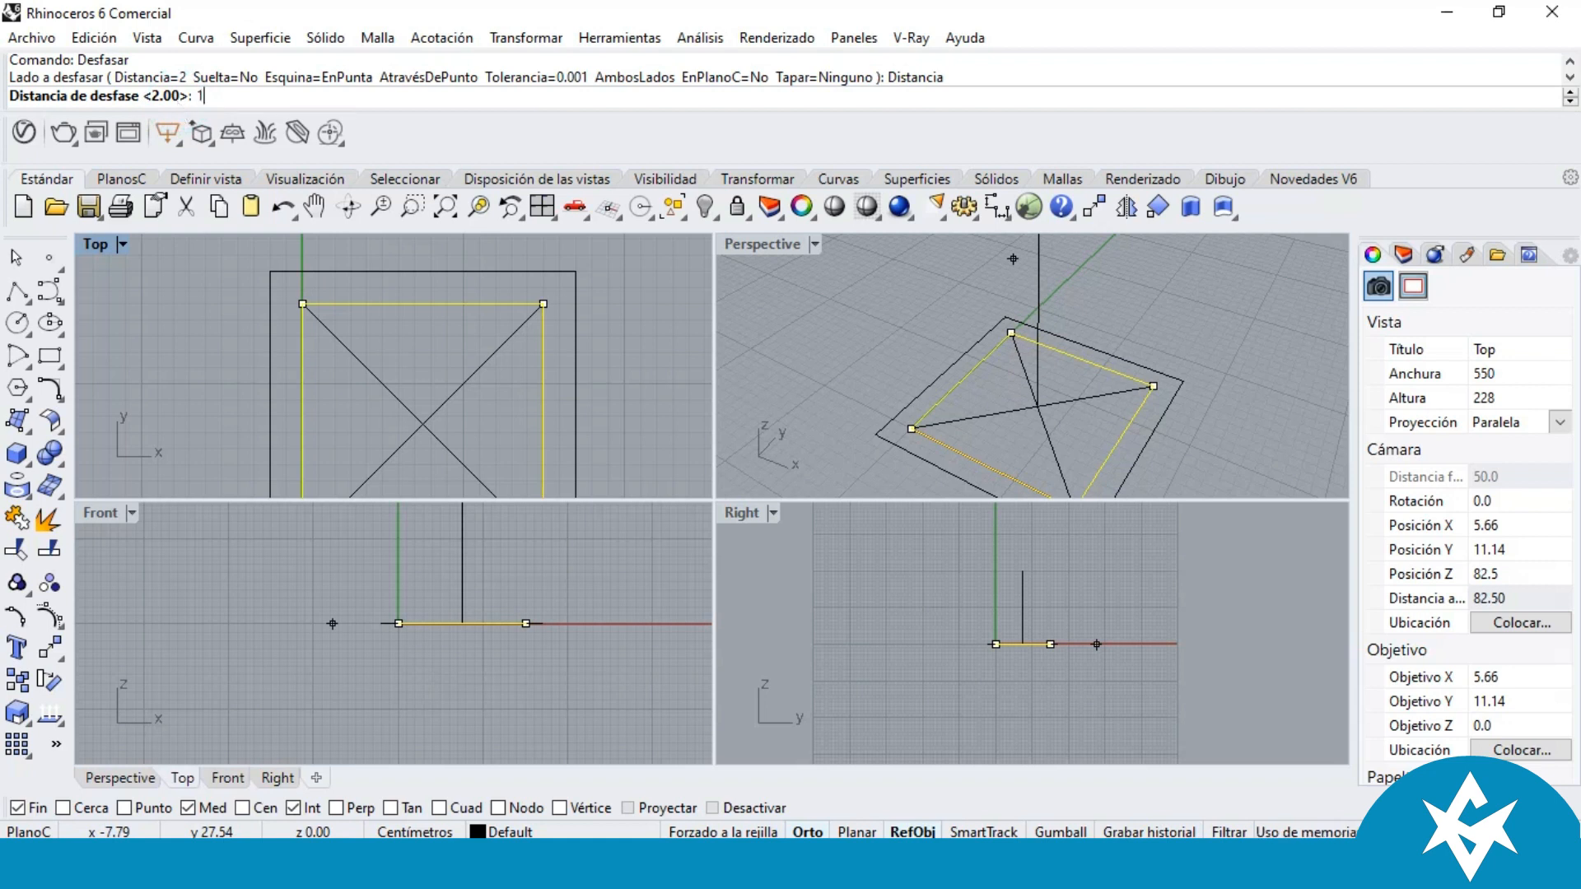
key("Return")
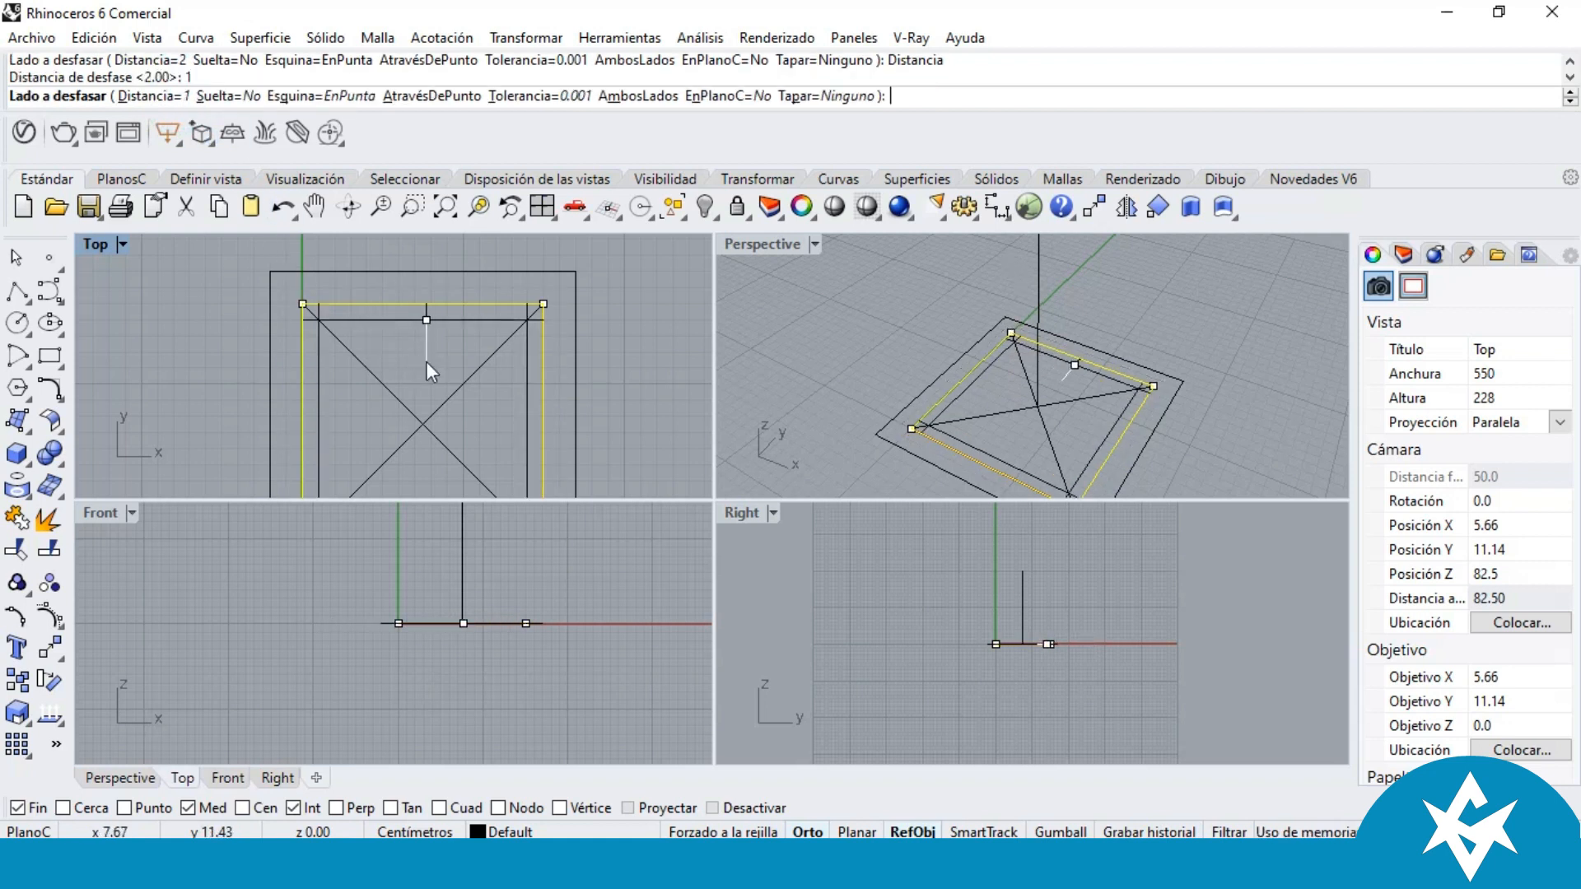
left_click(442, 338)
left_click(436, 339)
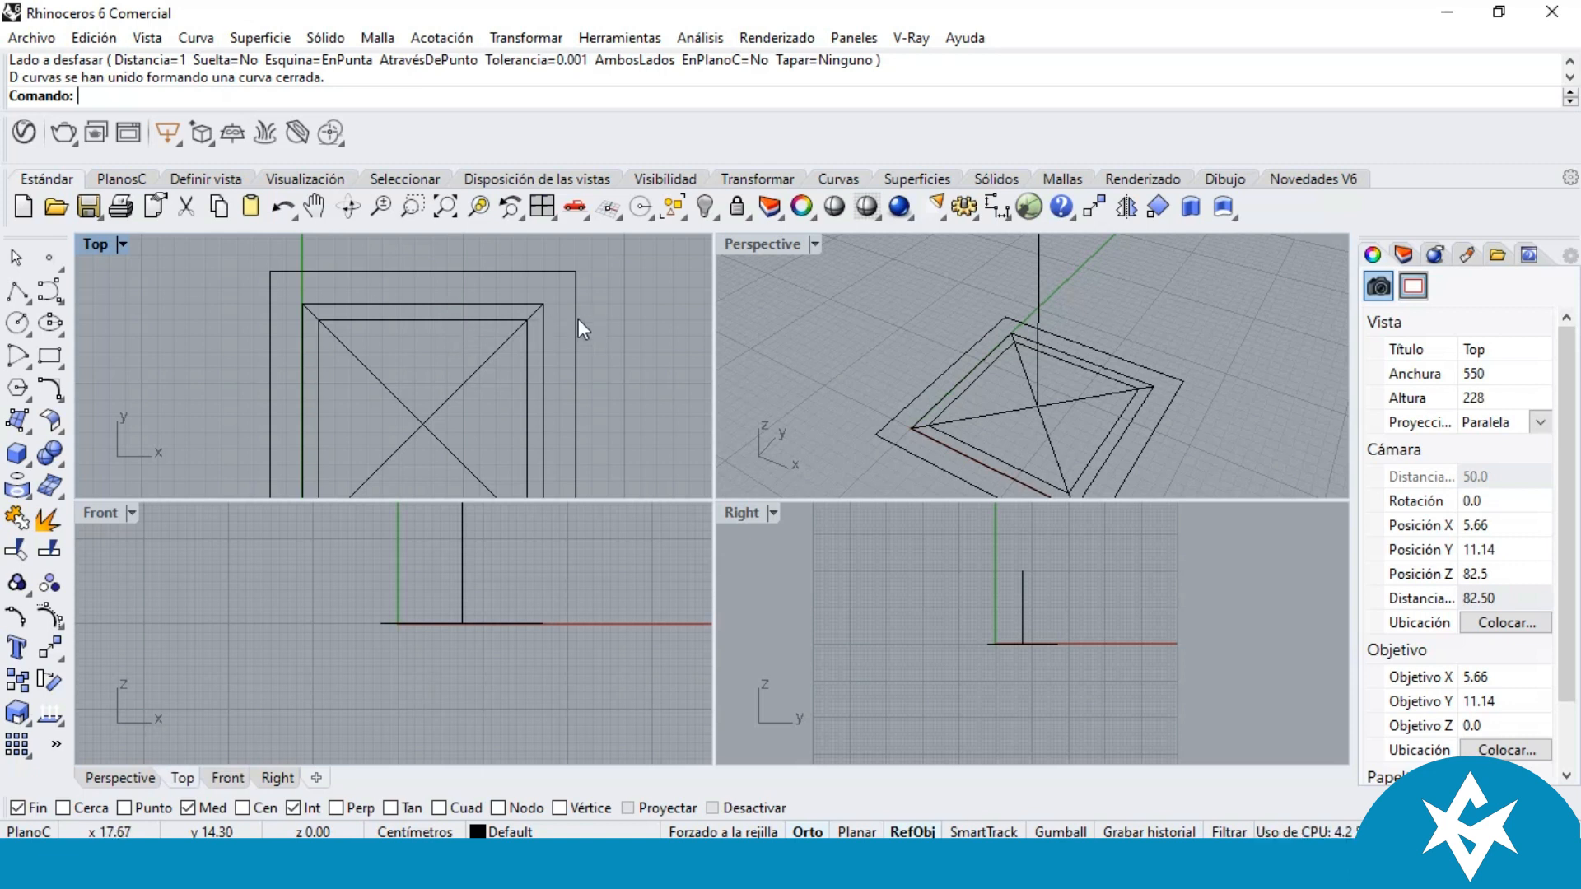
Step: Copy the original base square from its centre point to 20 cm straight up in the Right view
left_click(546, 334)
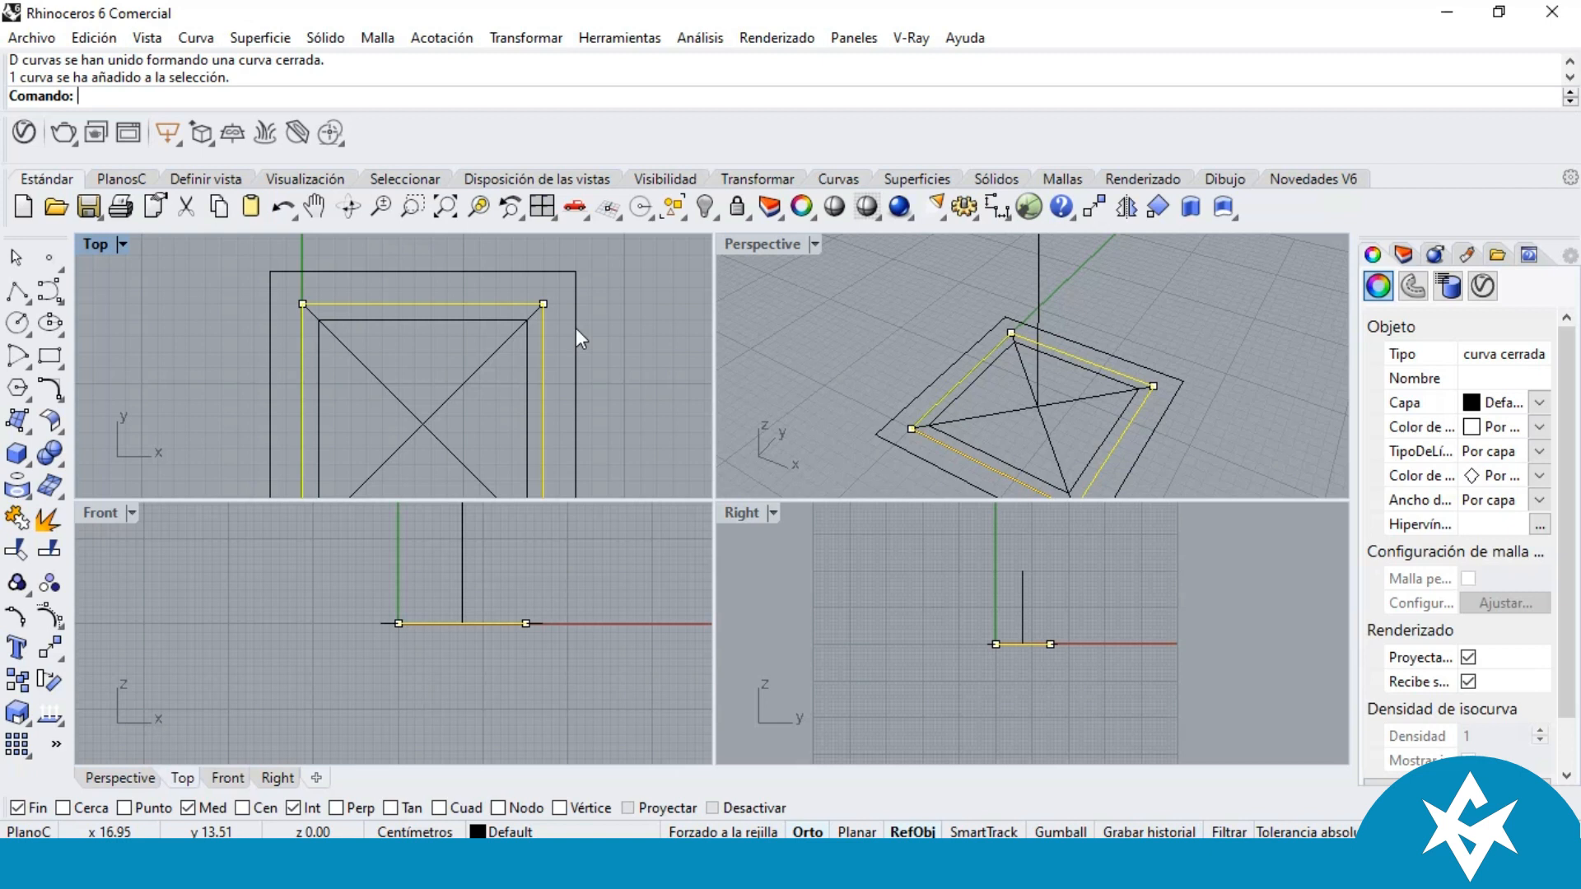
scroll(1075, 631, "up", 2)
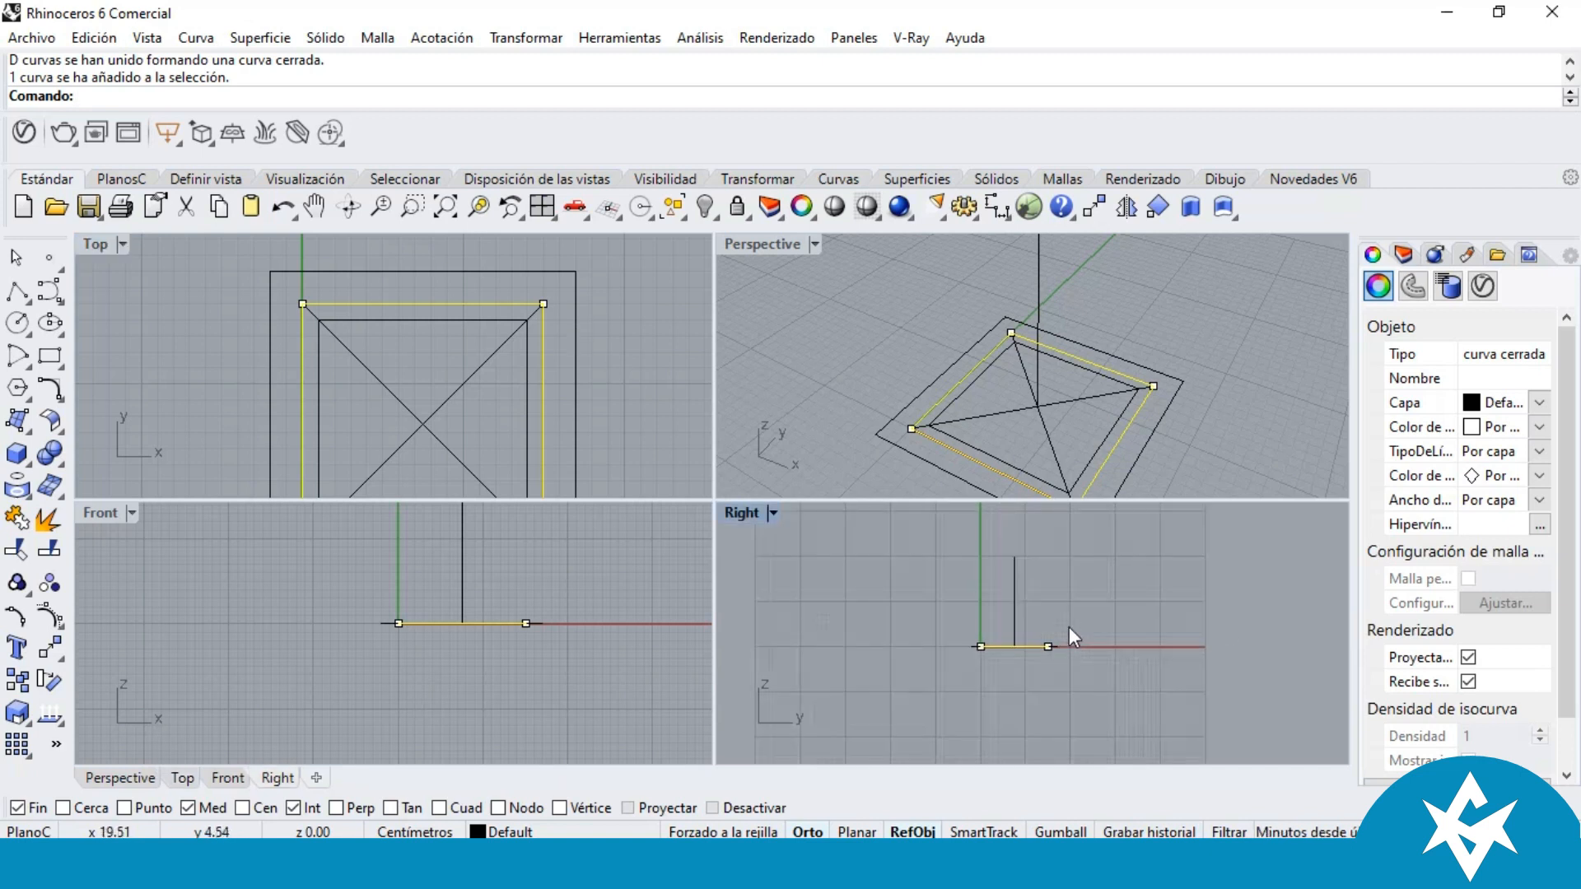
scroll(984, 692, "down", 2)
scroll(1045, 639, "down", 2)
scroll(1034, 622, "up", 6)
scroll(1074, 388, "down", 4)
scroll(1075, 388, "down", 2)
scroll(1069, 308, "up", 1)
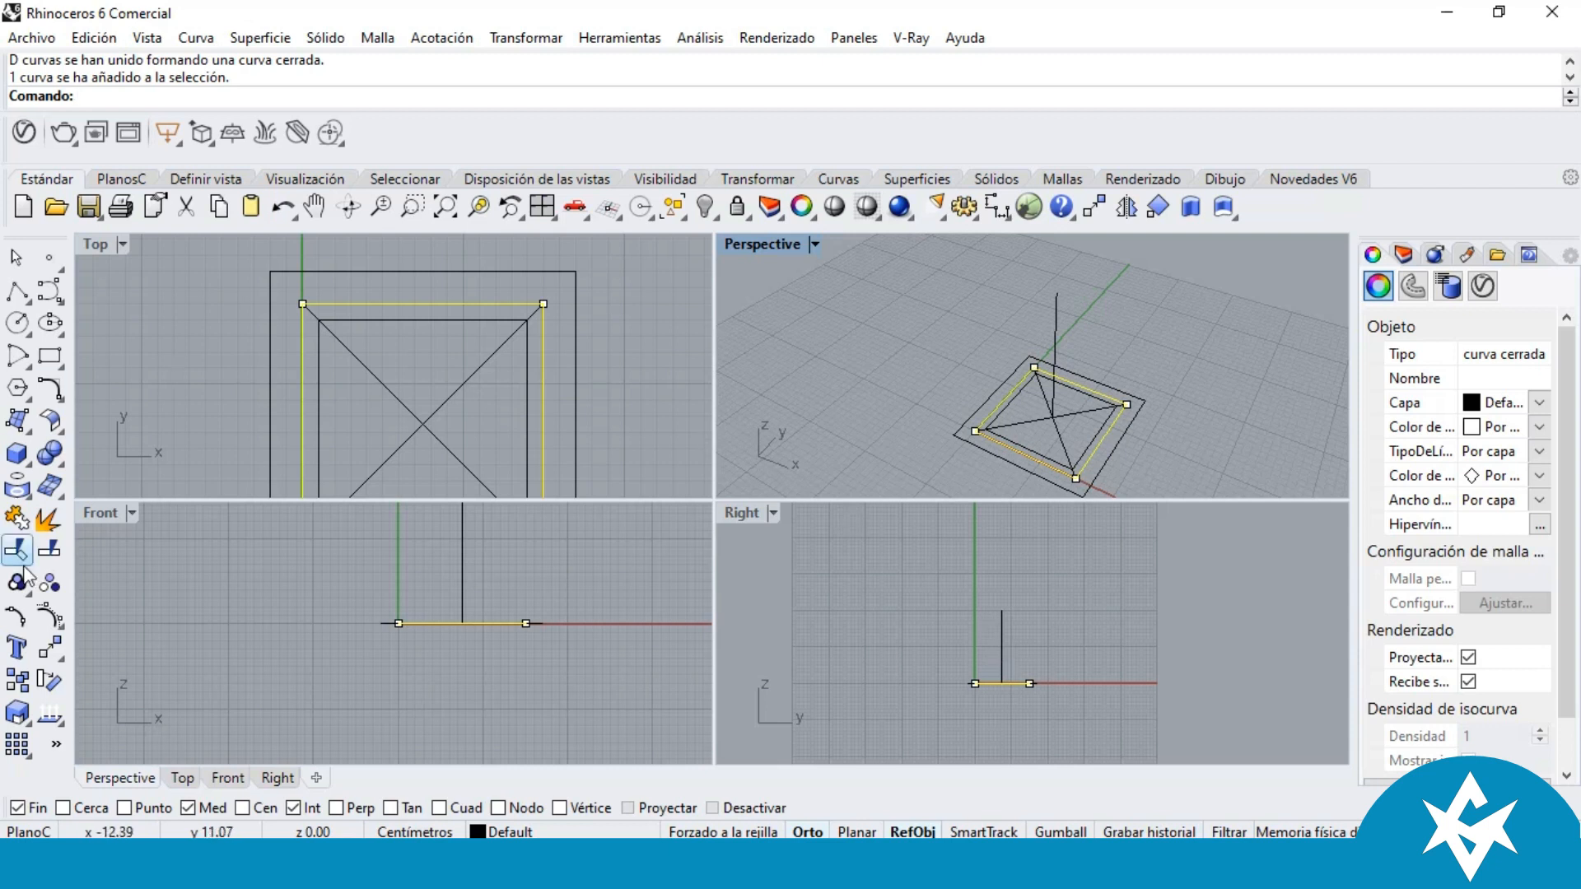
left_click(18, 681)
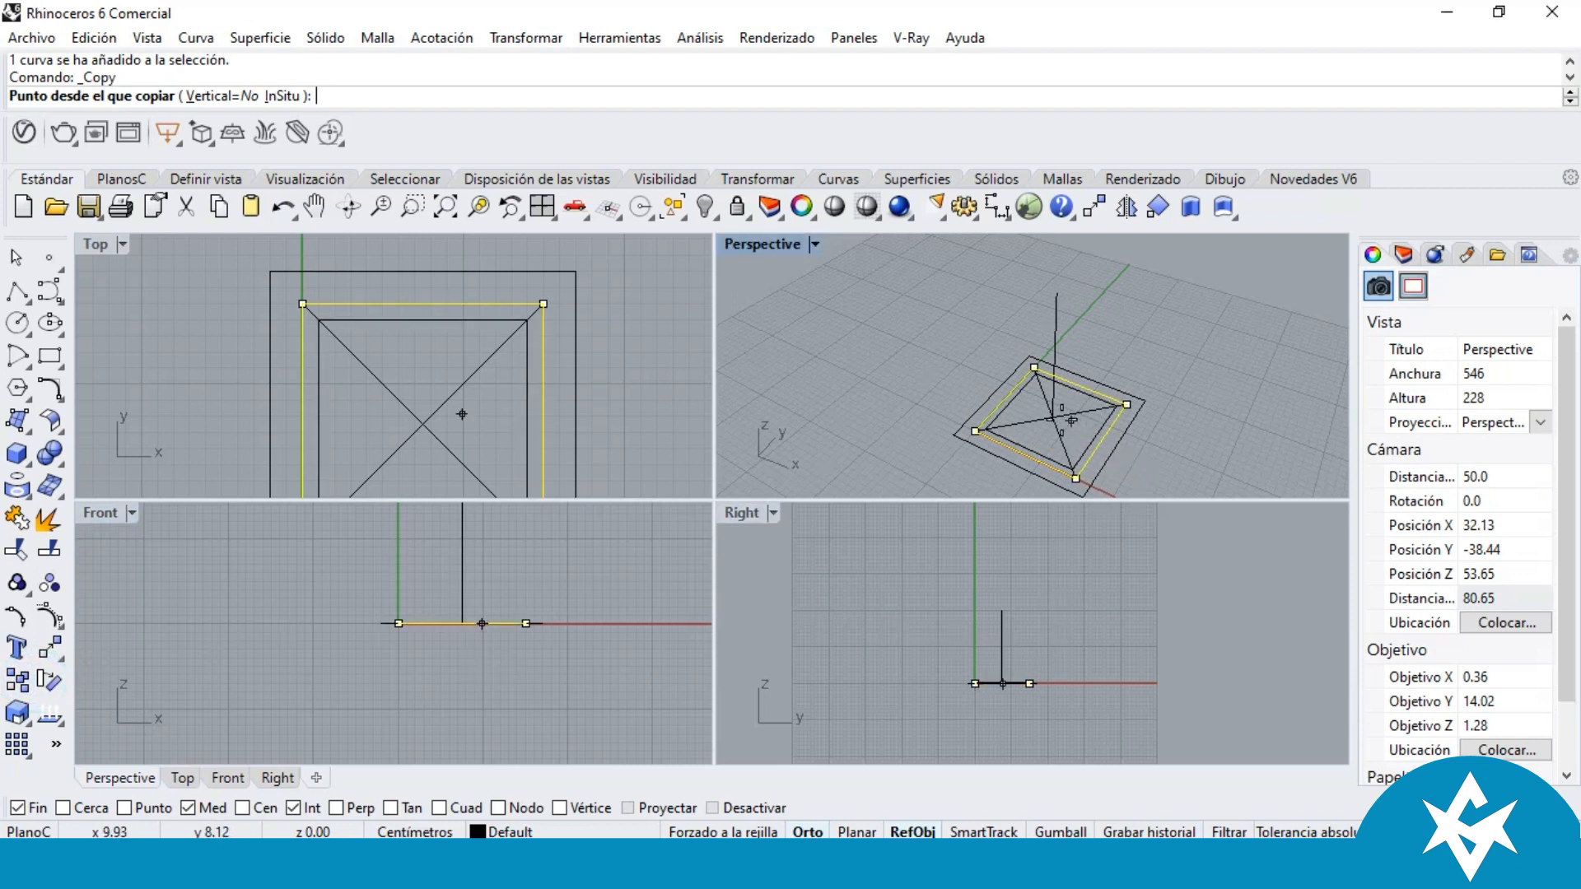
scroll(1063, 419, "up", 5)
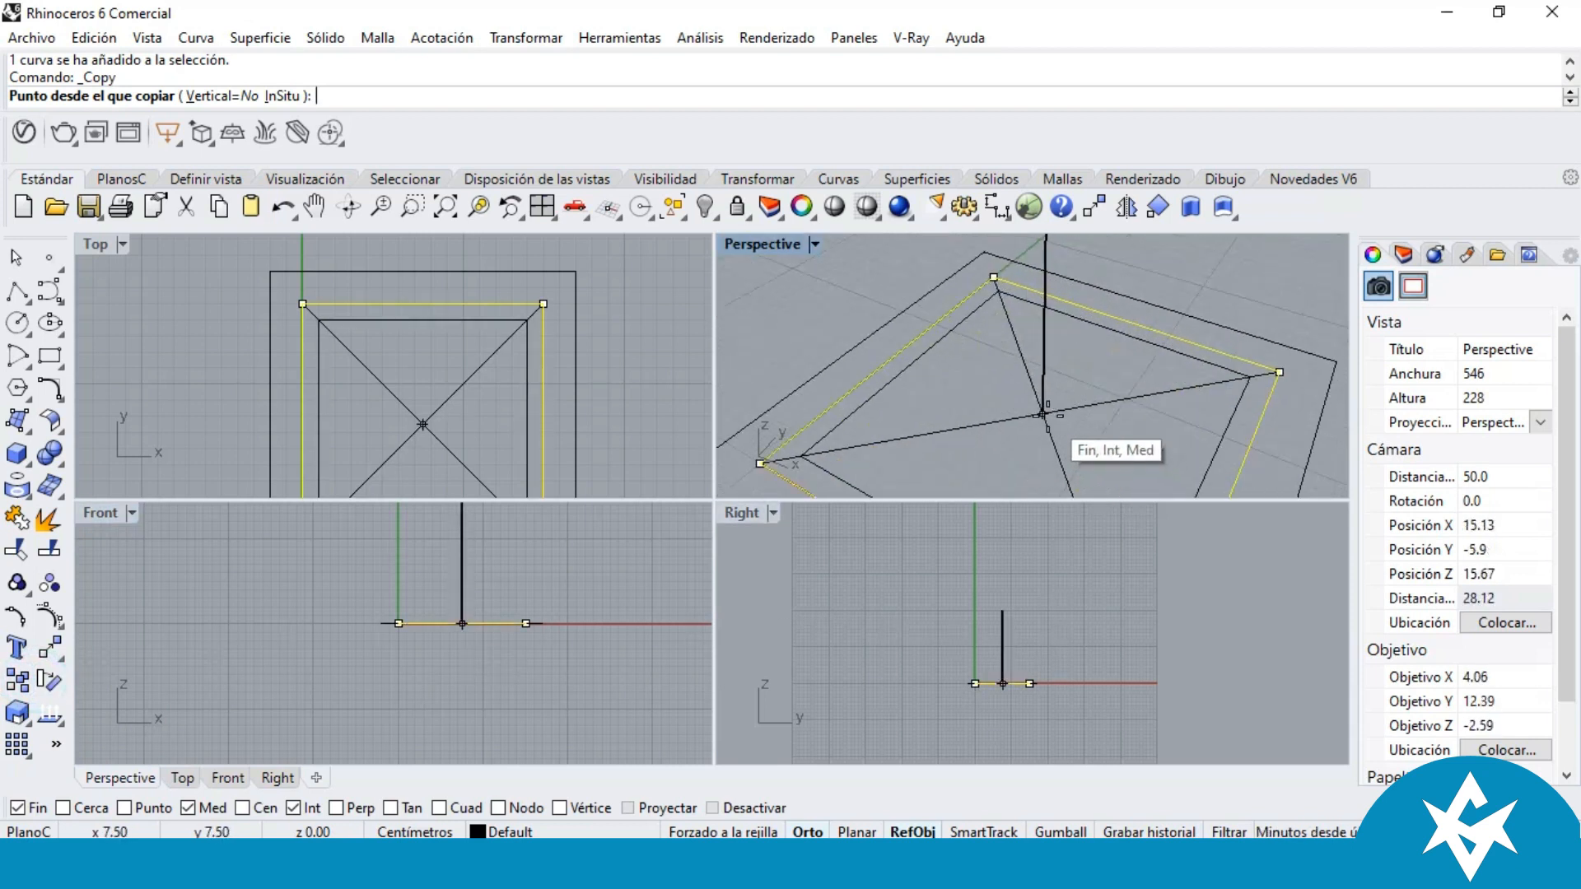
left_click(1043, 414)
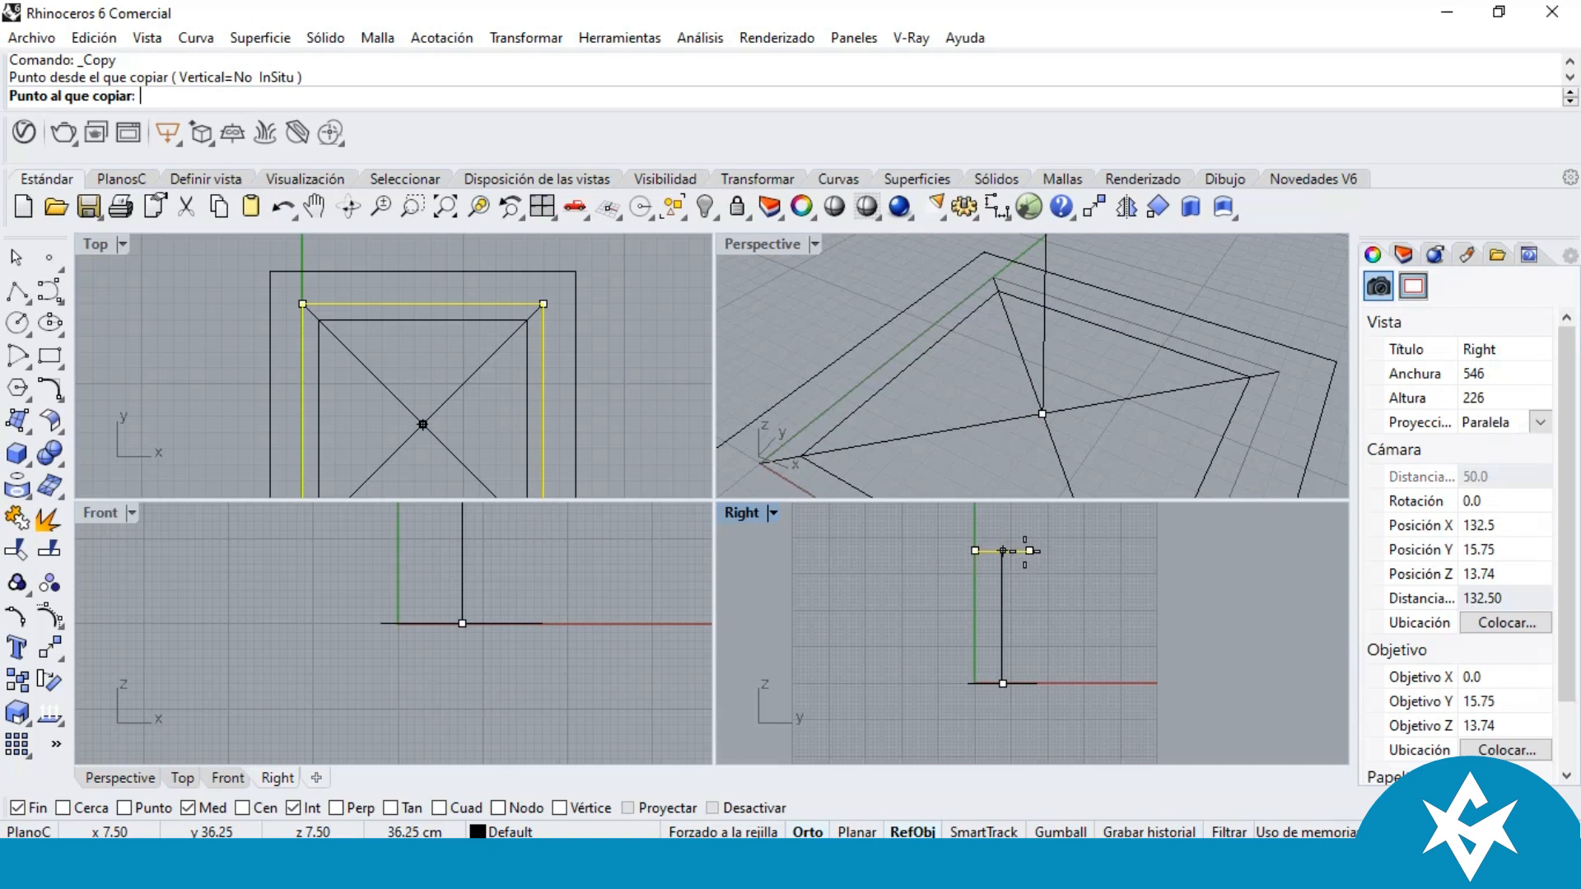
type("20")
key("Return")
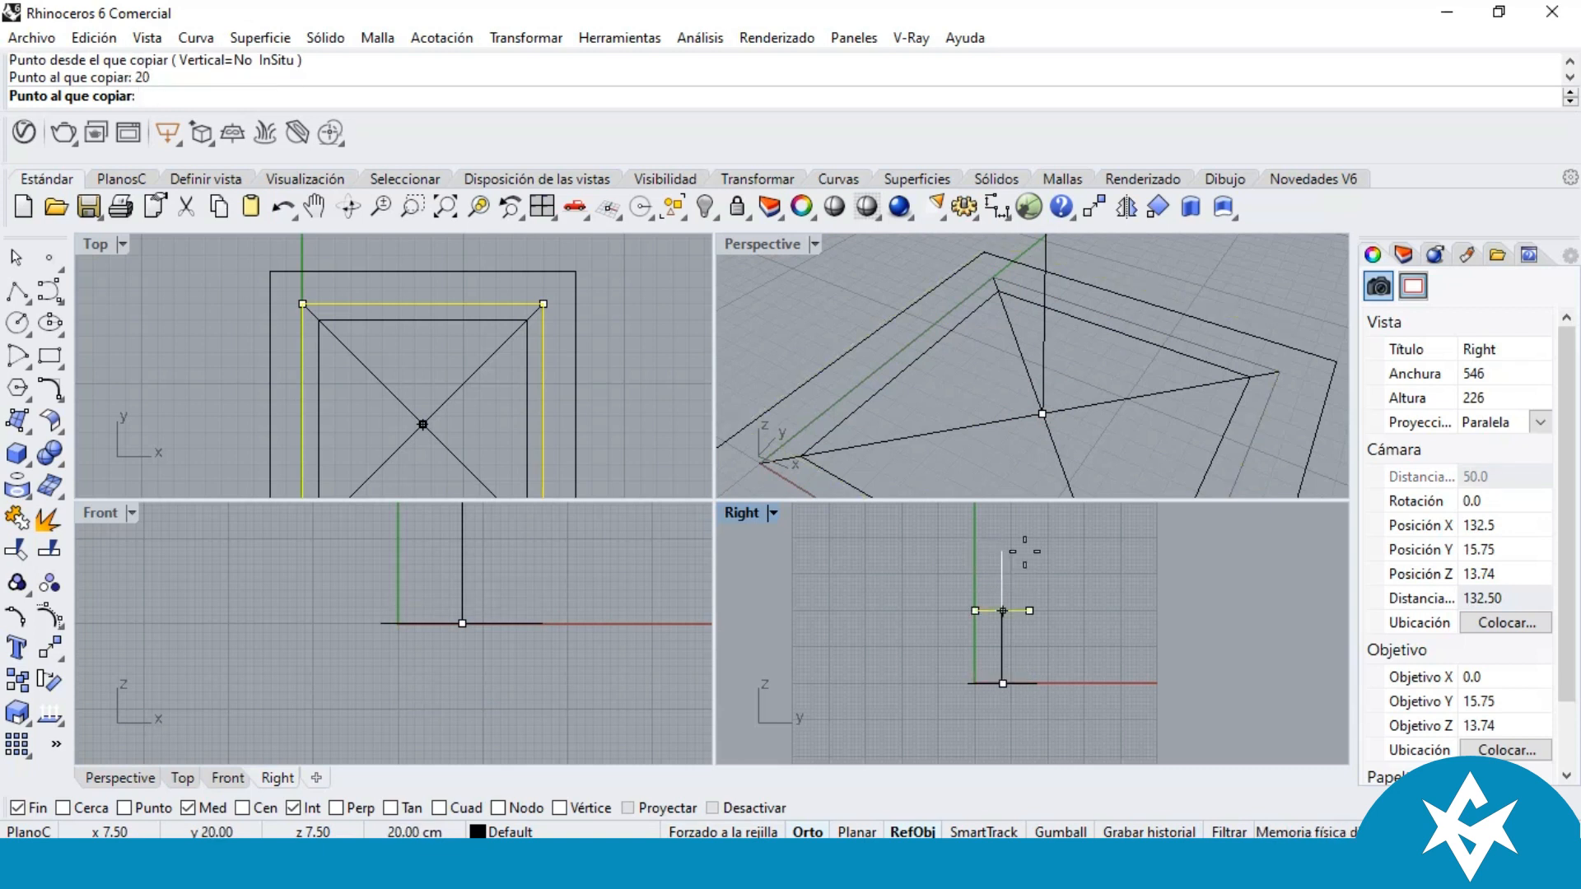
scroll(1046, 564, "up", 2)
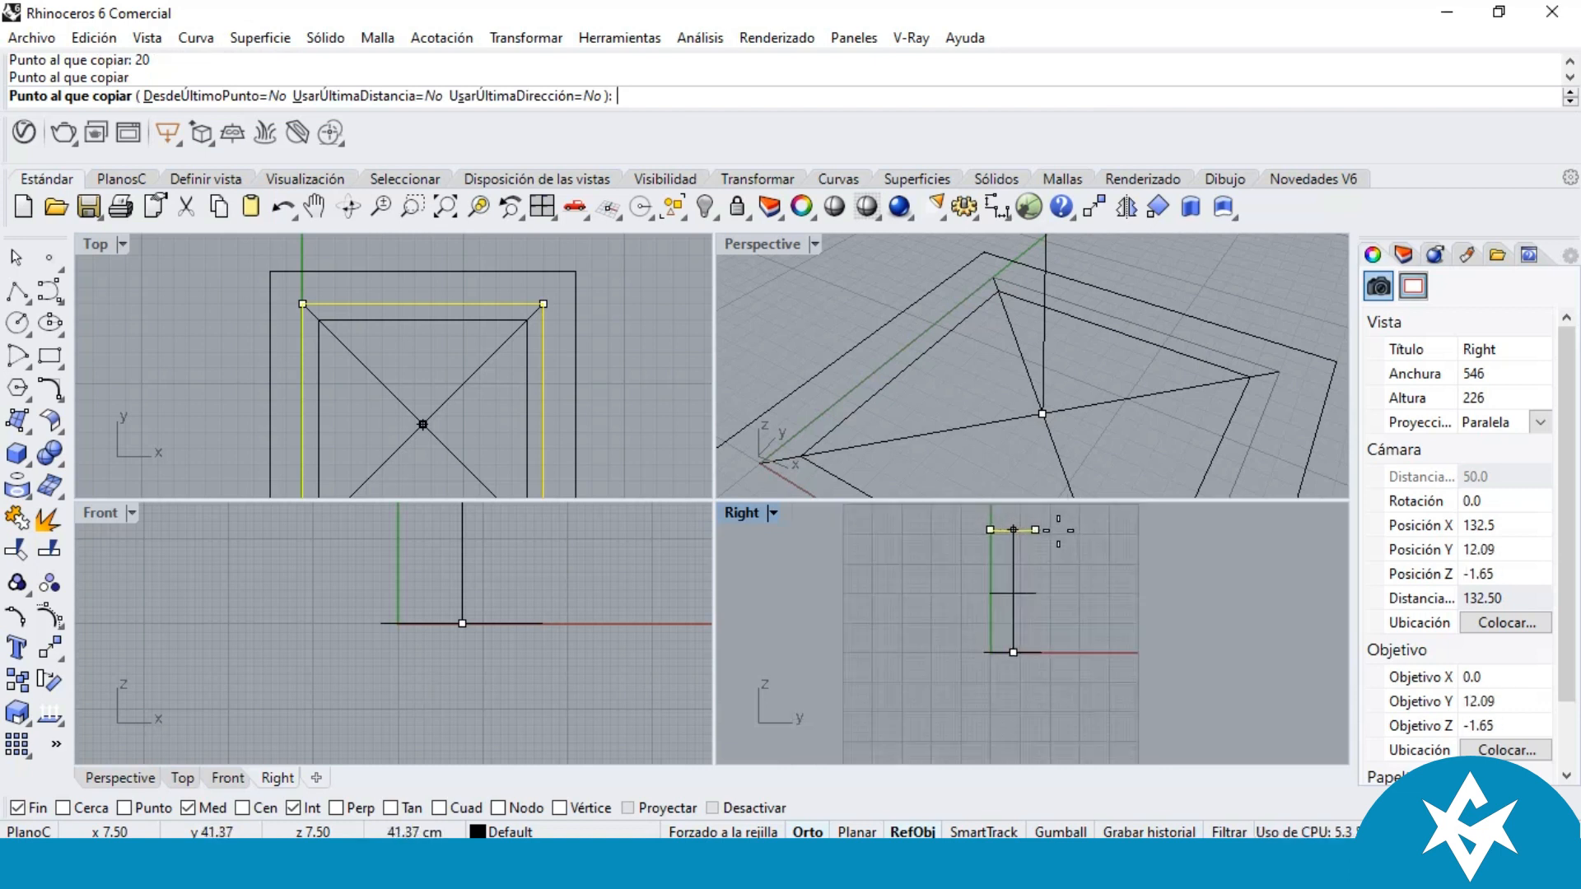
key("Return")
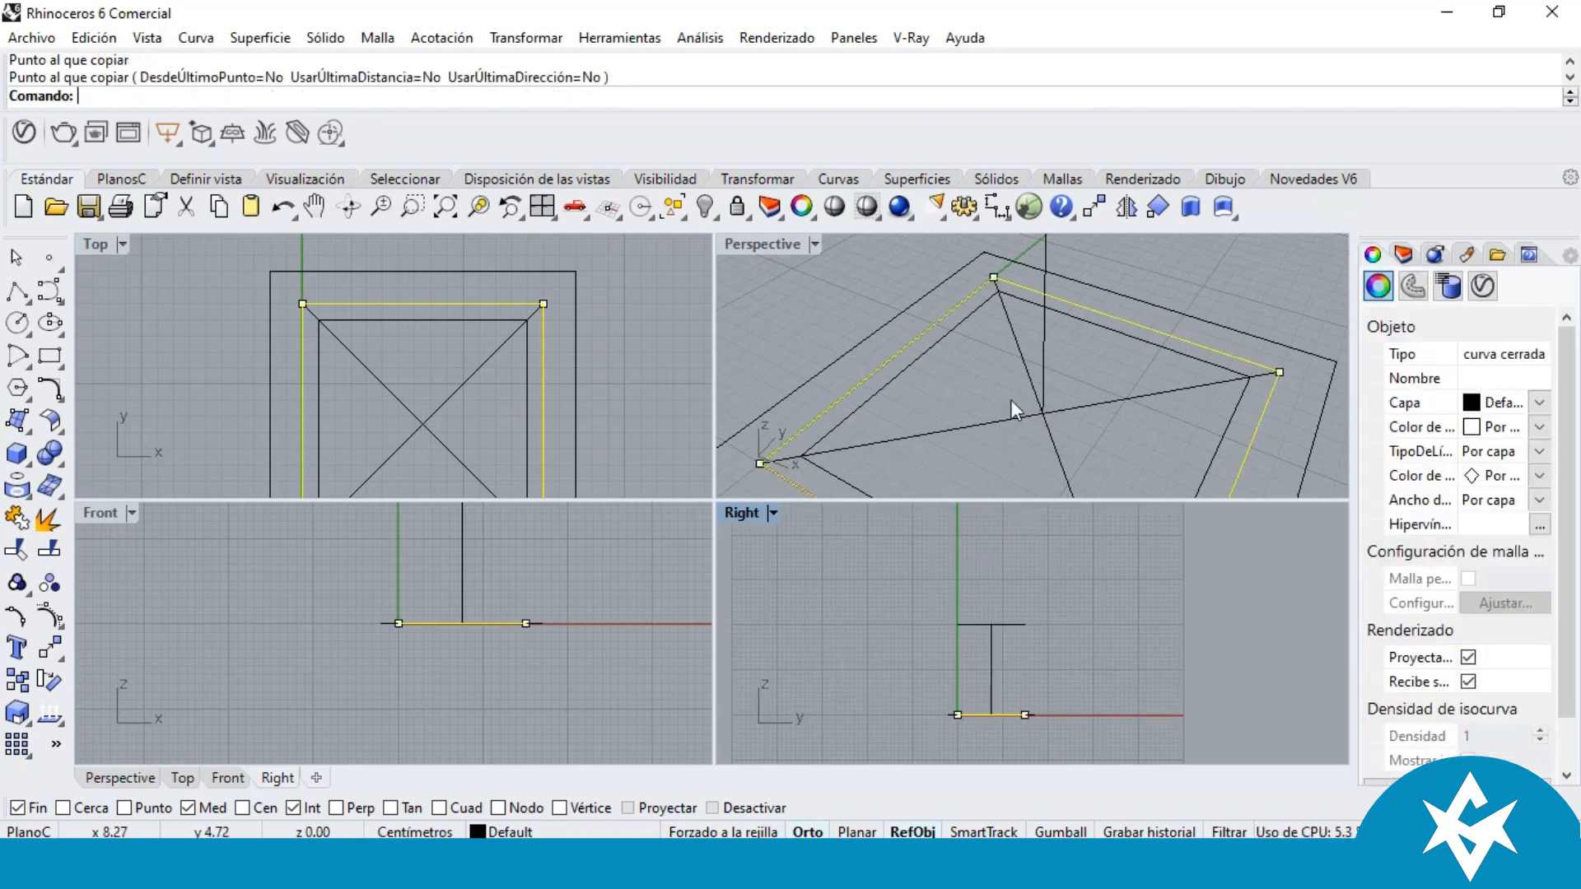
Step: Examine the raised square and the base curves in the Front and Perspective views, selecting curves to compare them
left_click(881, 269)
scroll(898, 297, "down", 10)
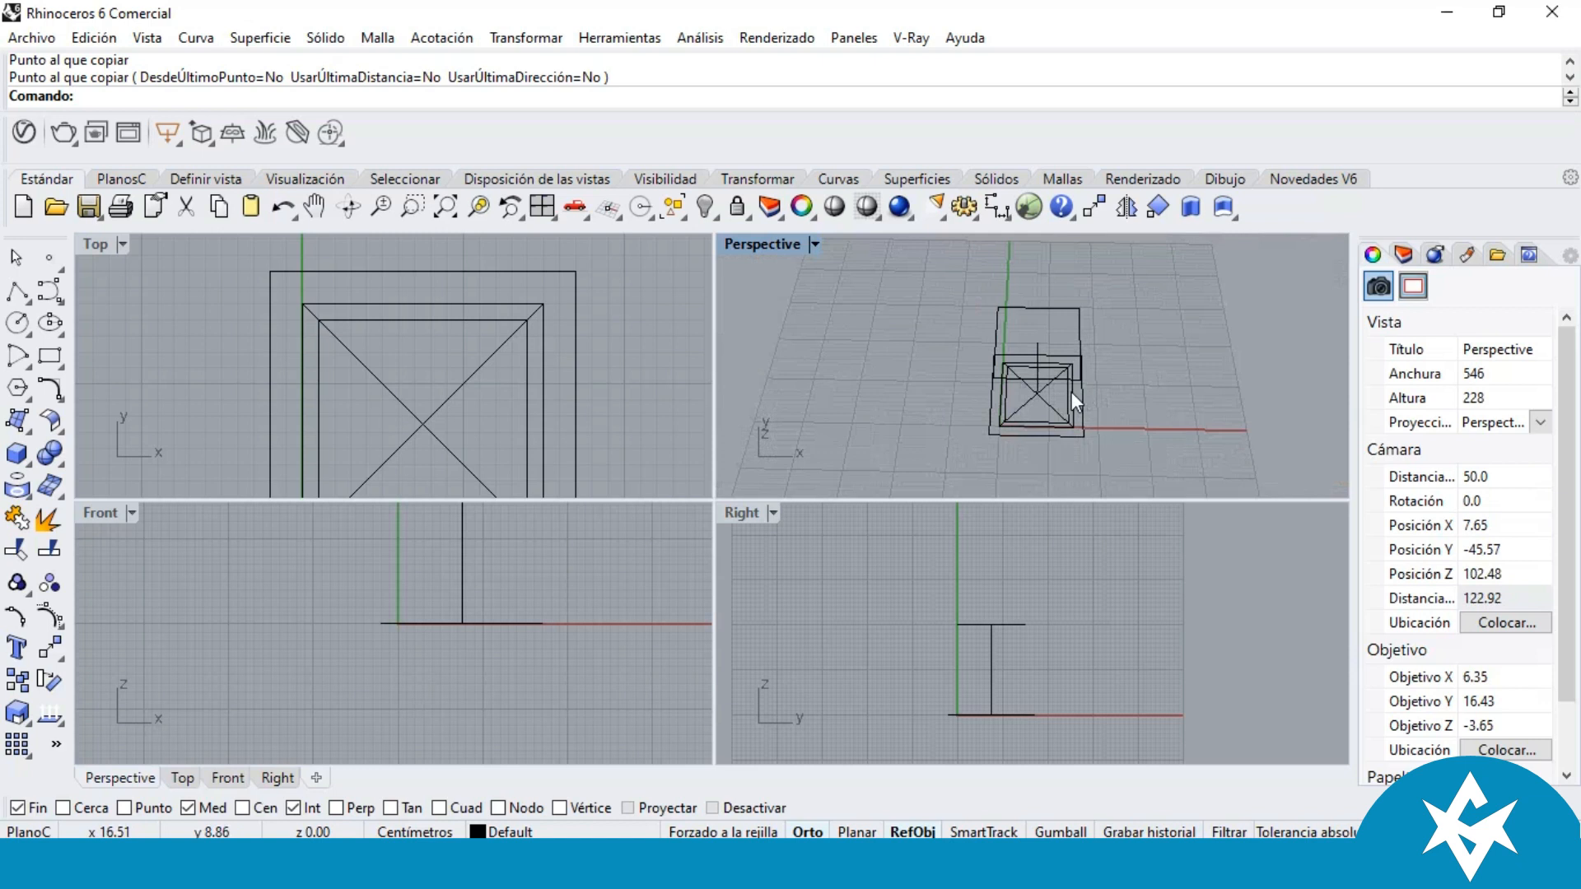
left_click(283, 639)
scroll(284, 659, "down", 12)
scroll(316, 634, "up", 8)
left_click(350, 610)
left_click(333, 595)
left_click(329, 699)
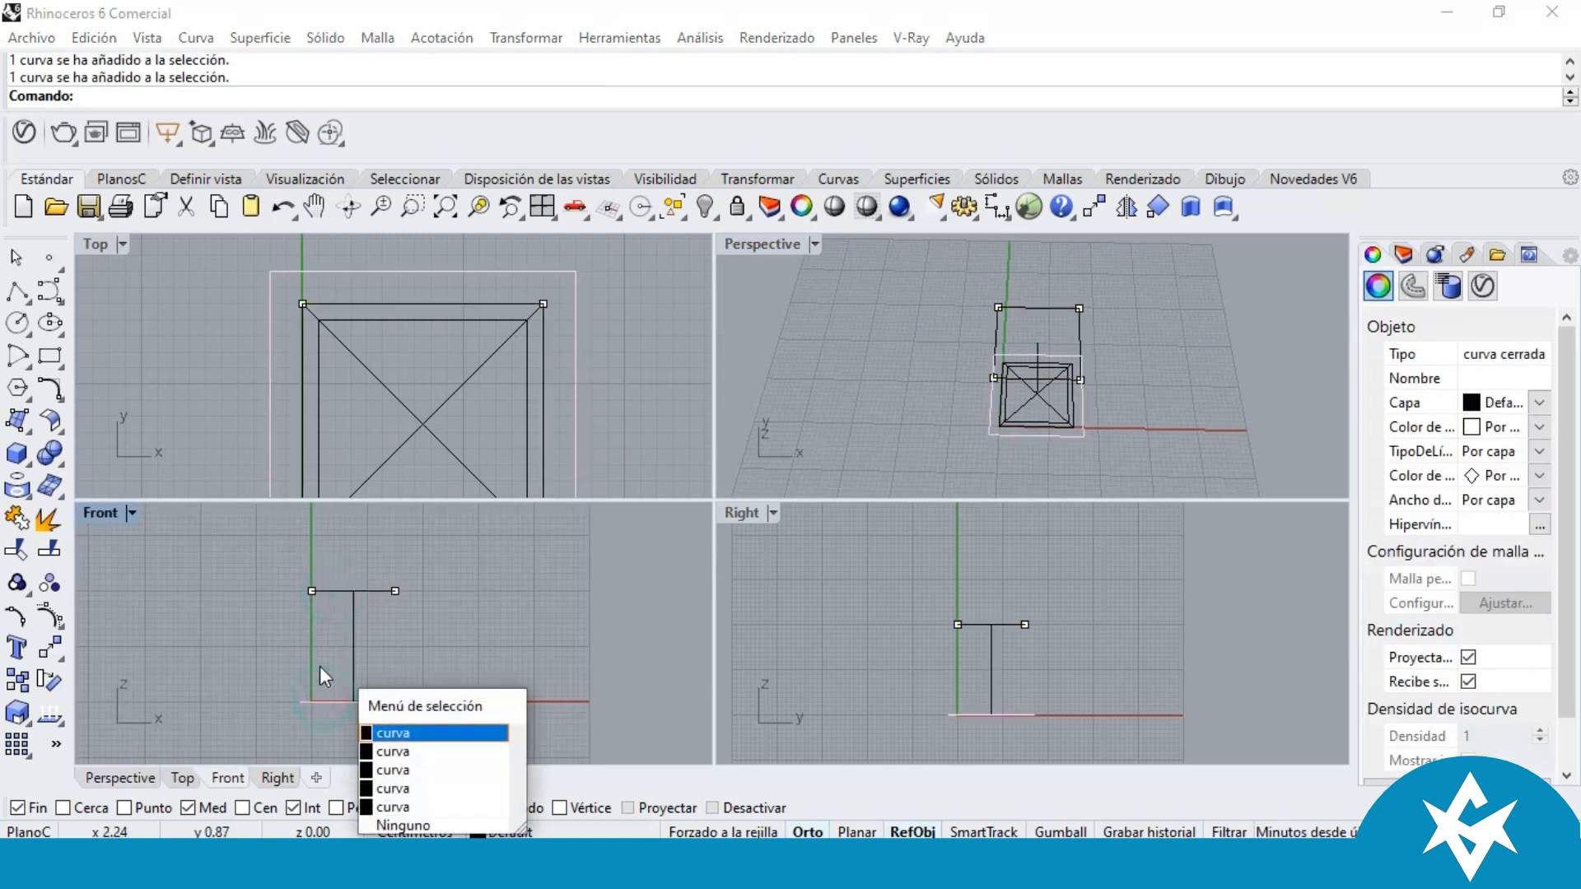
left_click(272, 633)
right_click_drag(1022, 330, 1055, 444)
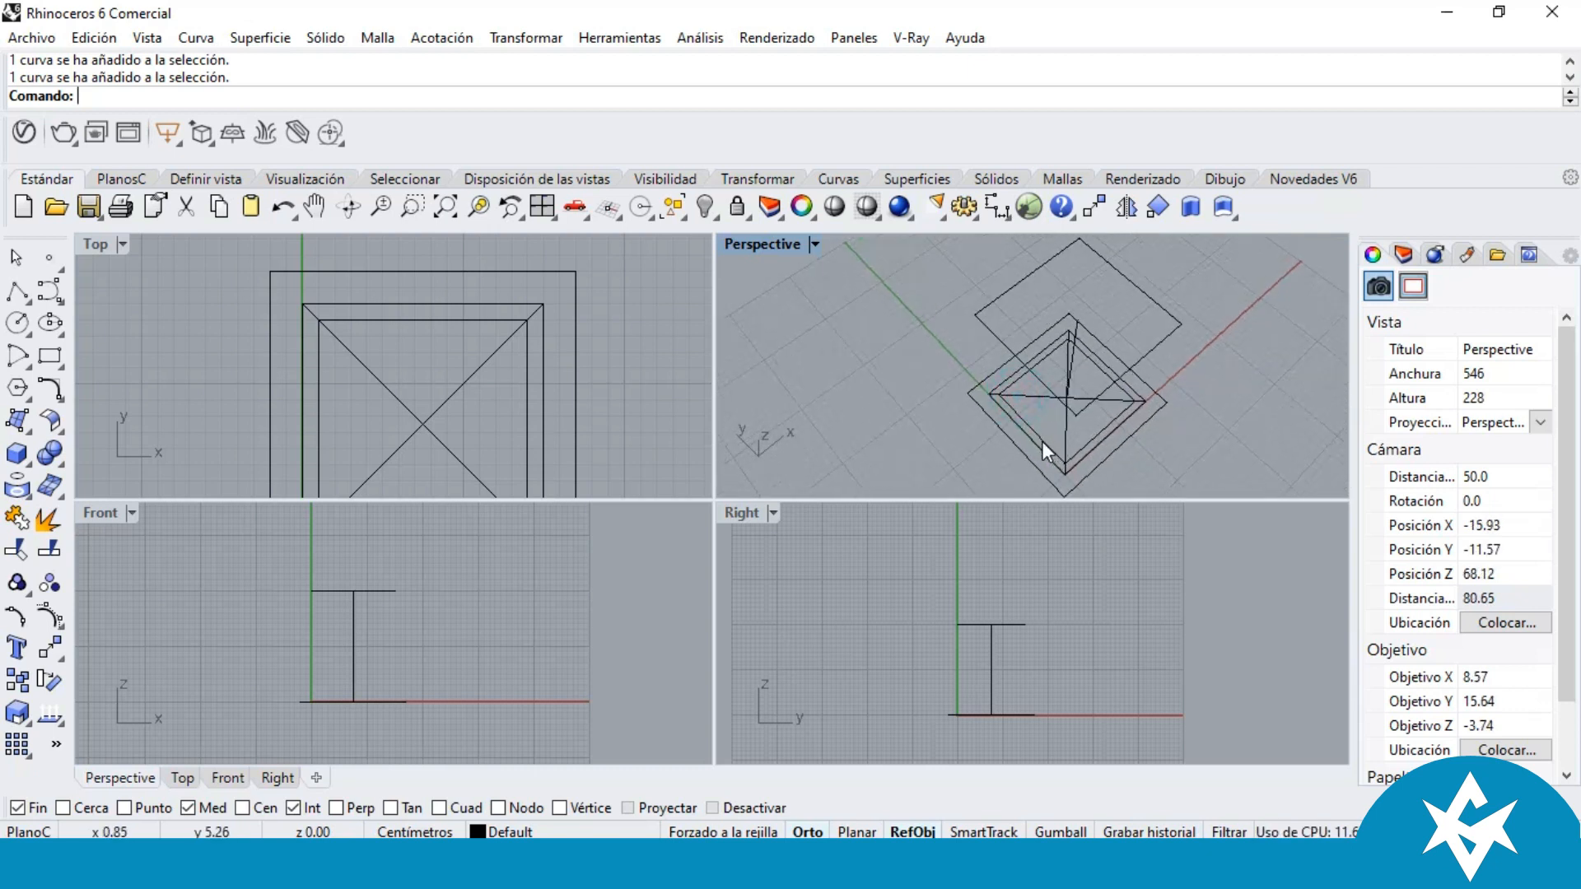
Step: Copy the outer offset square from the base centre to 10 cm straight up in the Right view
left_click(1030, 458)
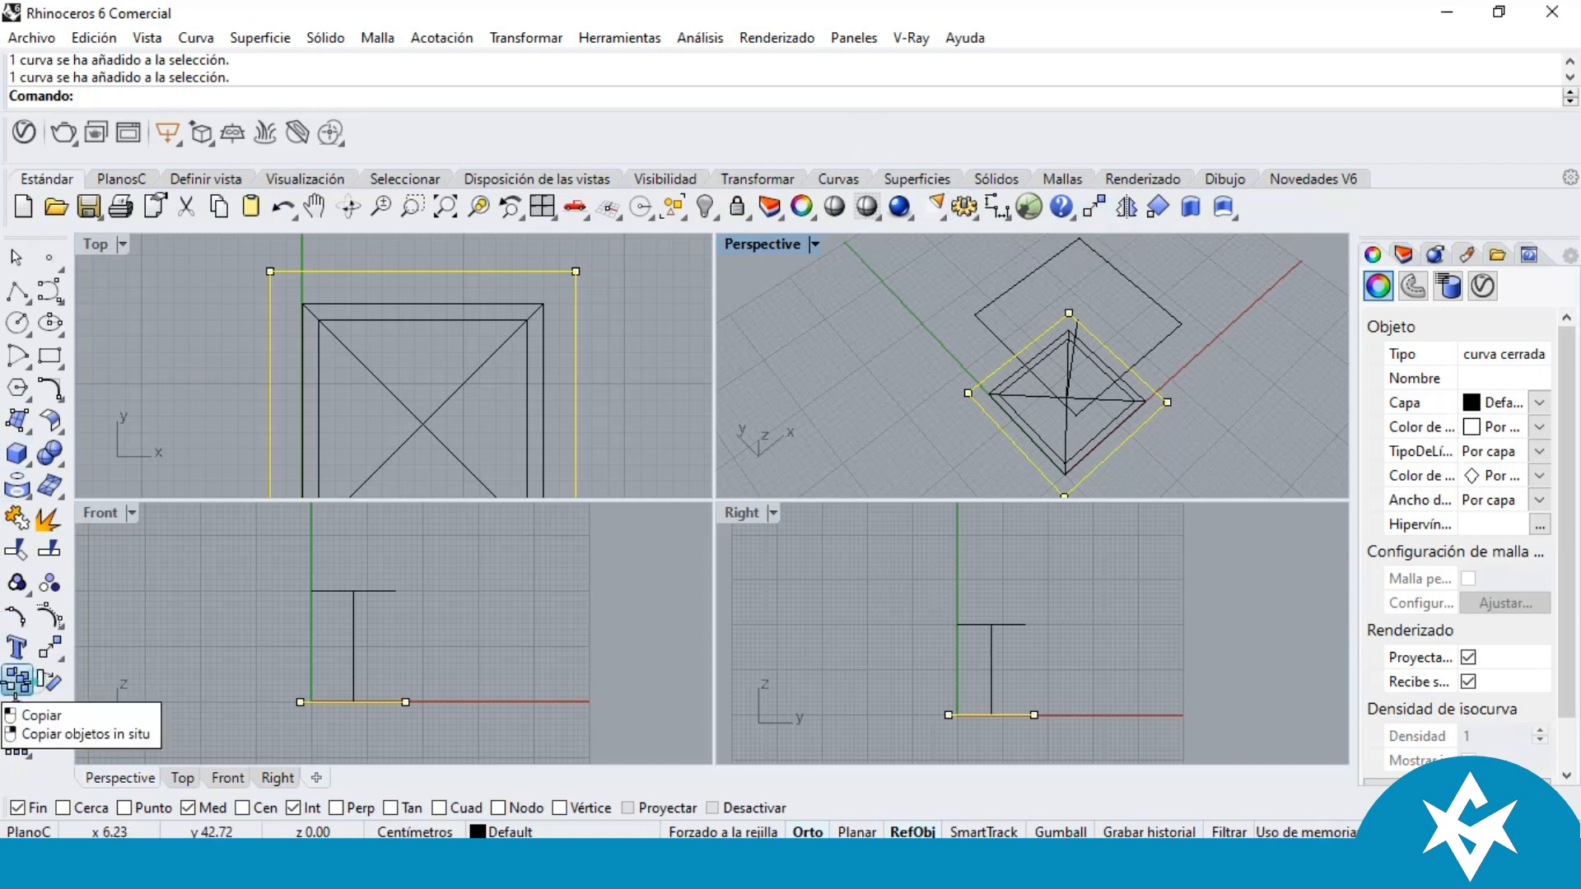
left_click(16, 682)
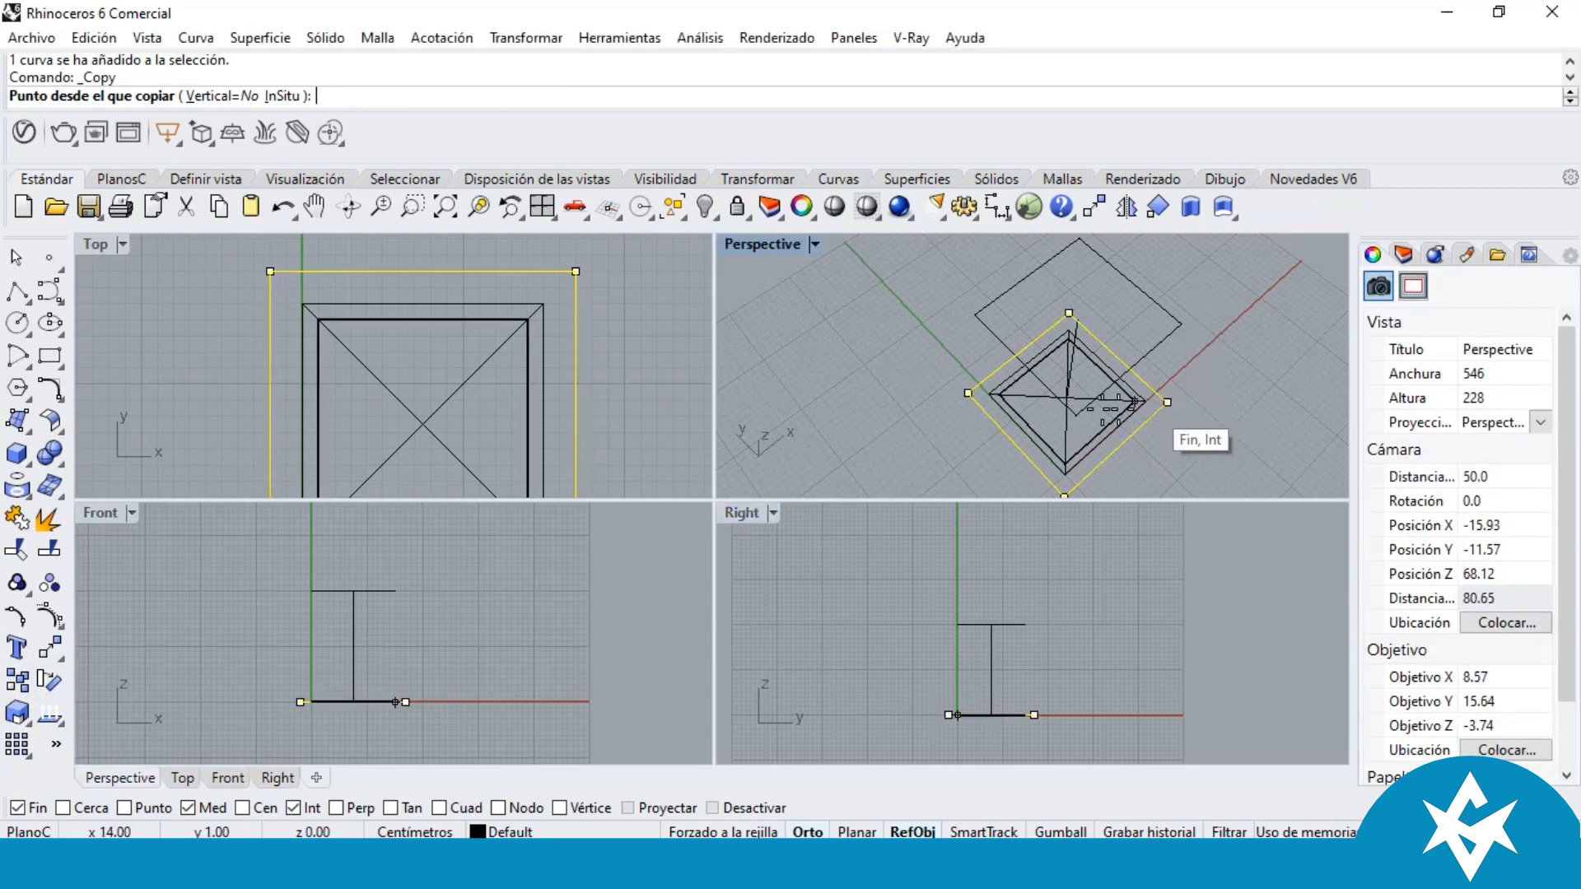
left_click(1067, 398)
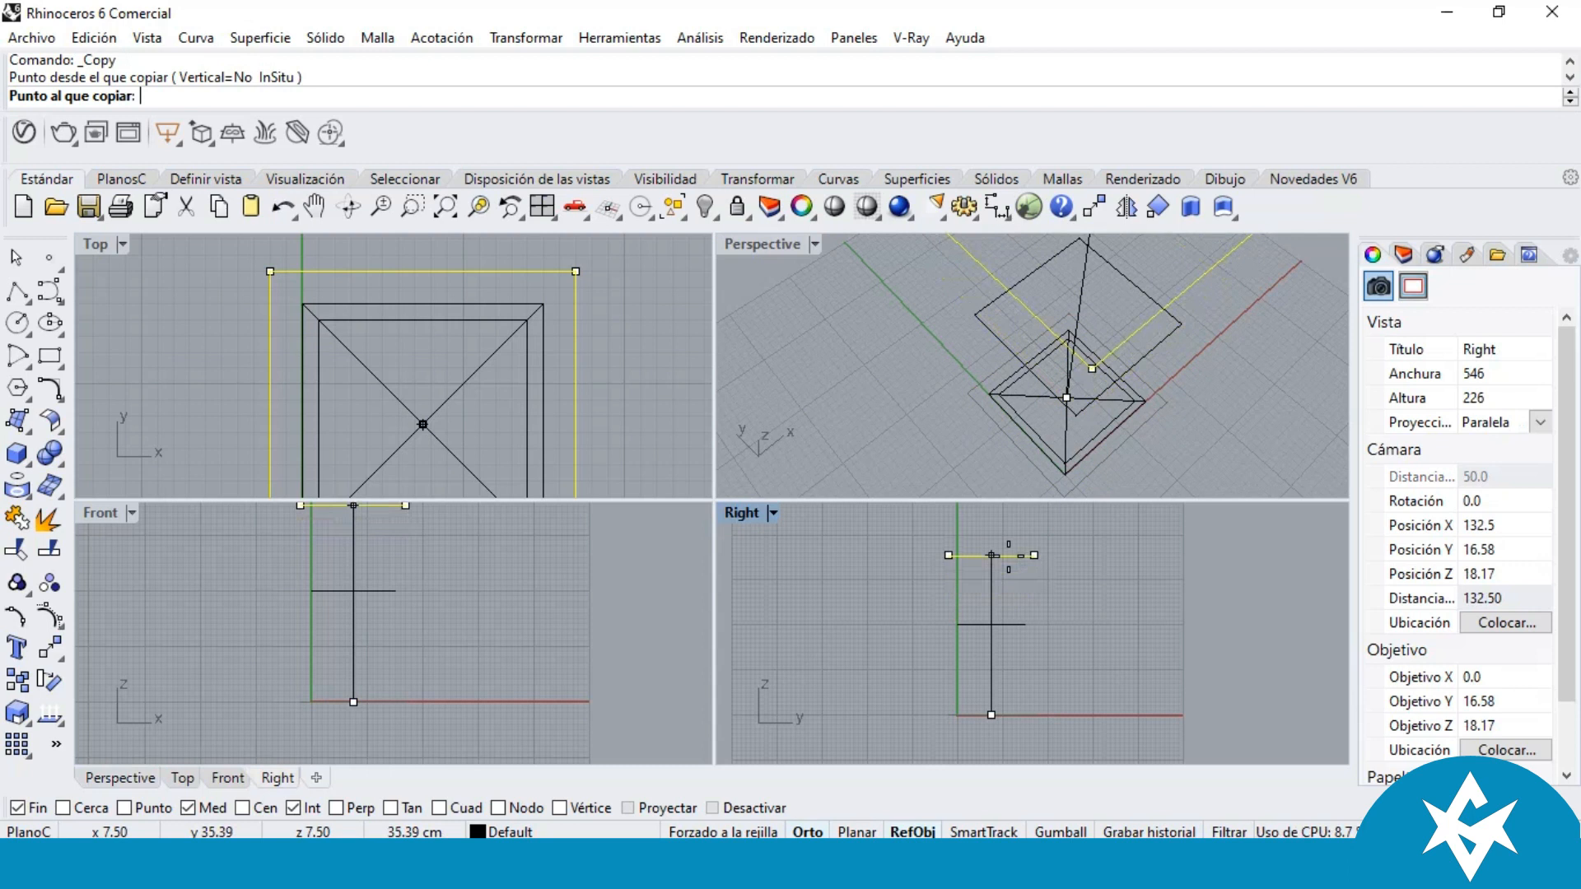
type("10")
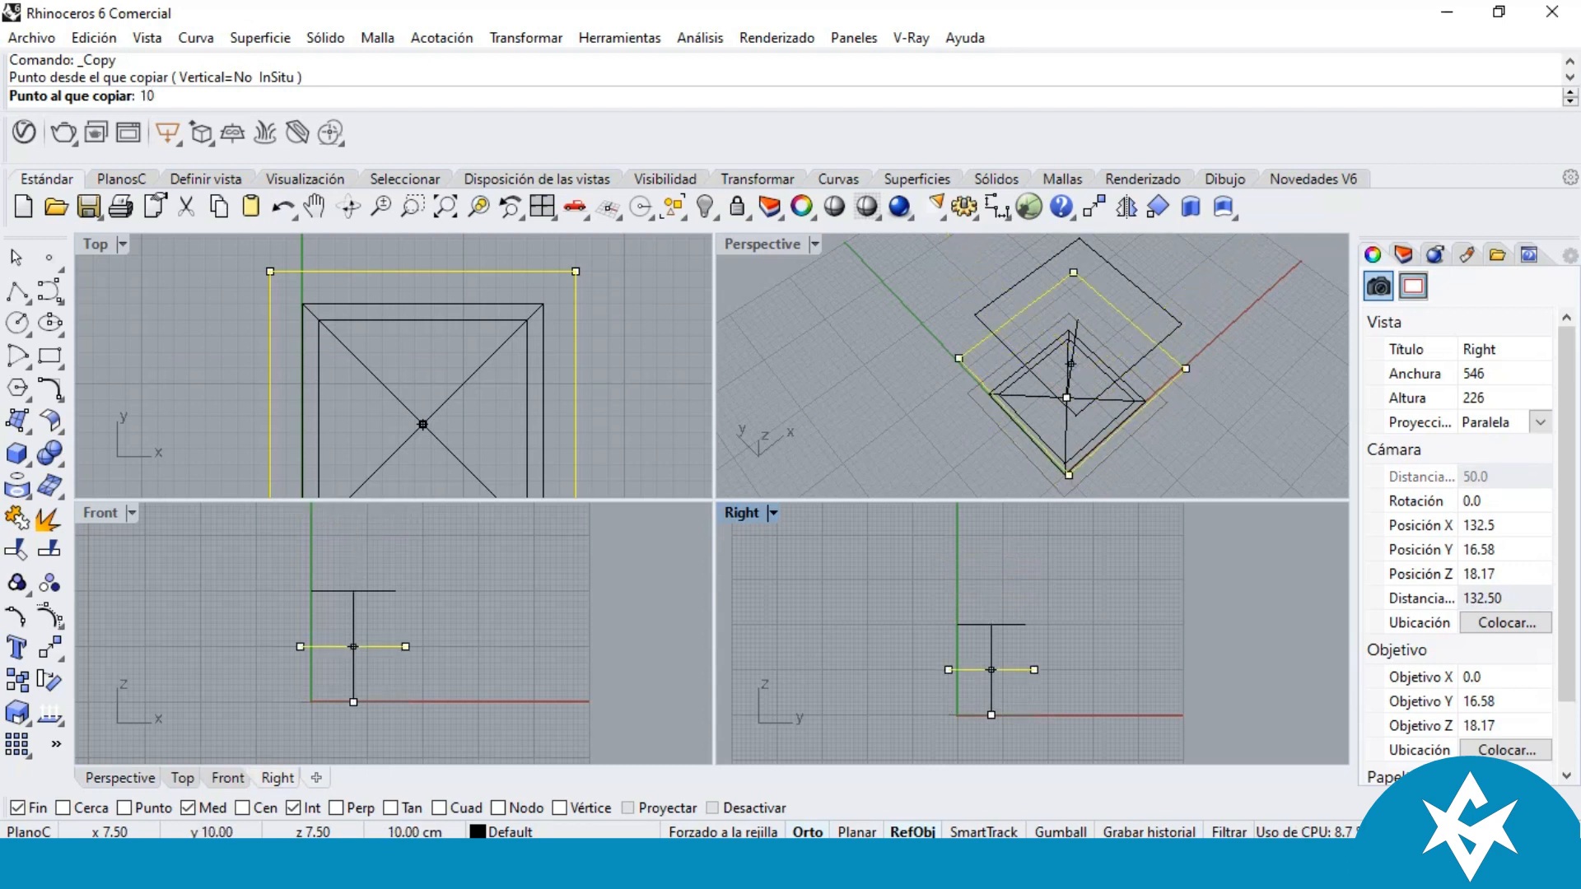
key("Return")
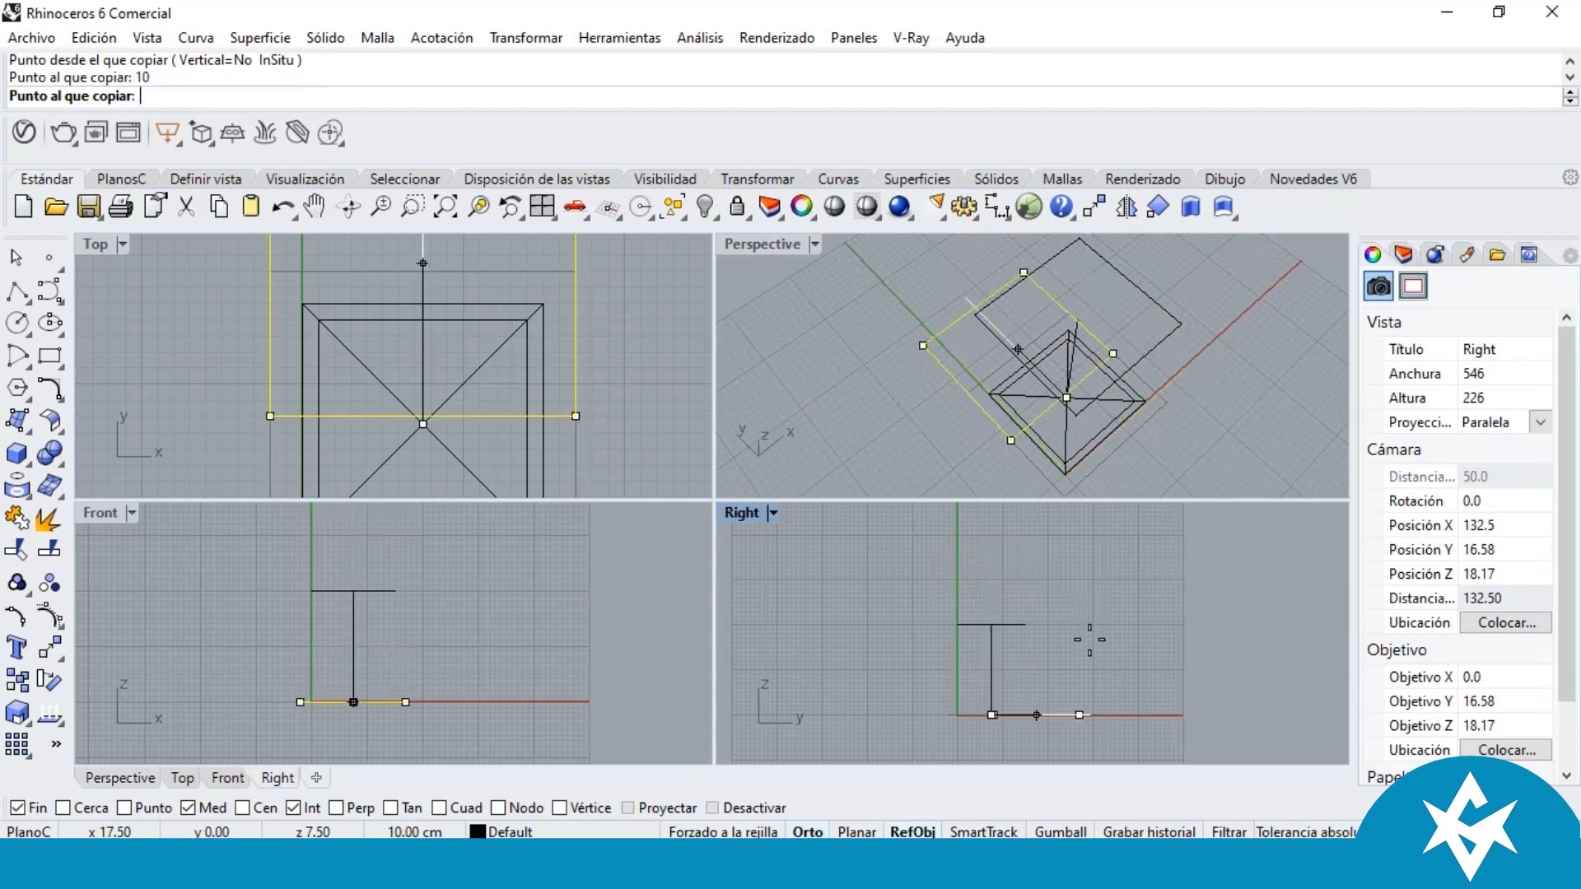
scroll(954, 657, "up", 2)
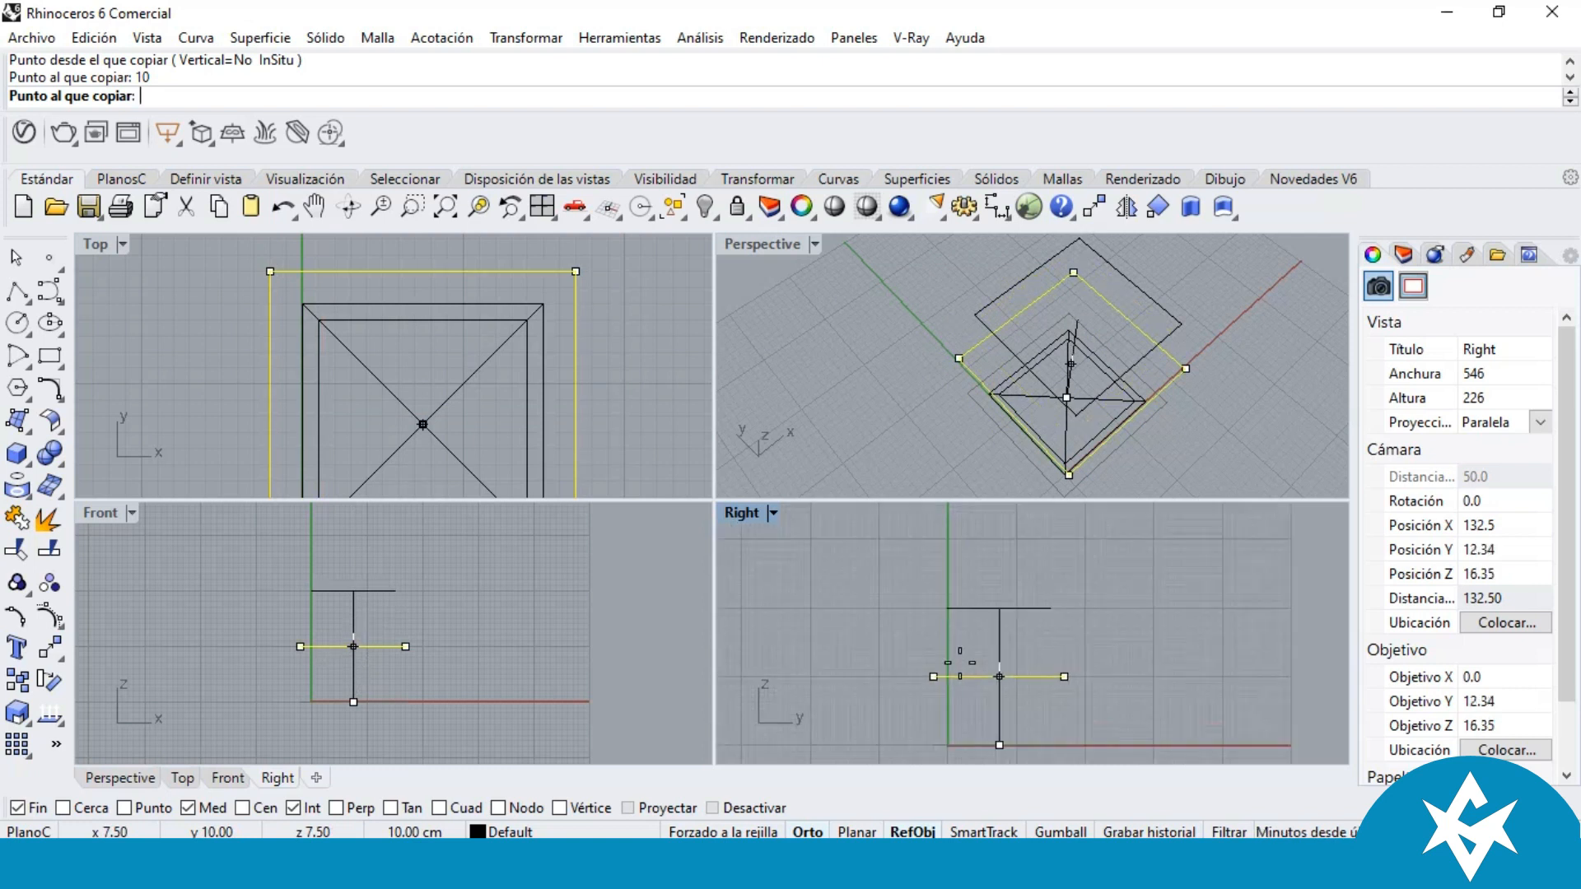
left_click(958, 655)
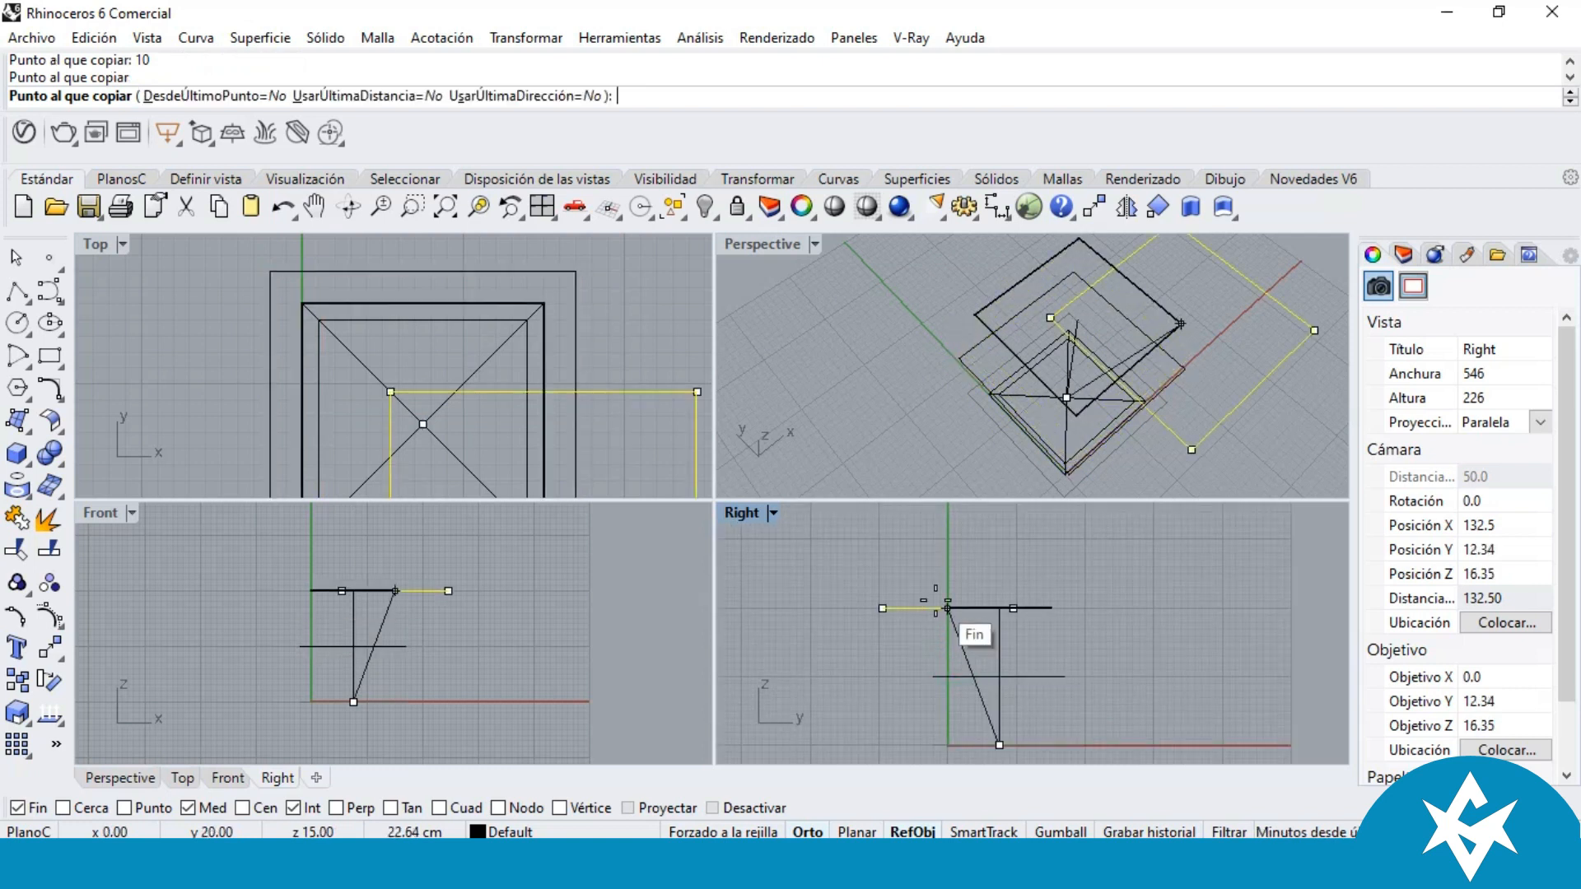
key("Return")
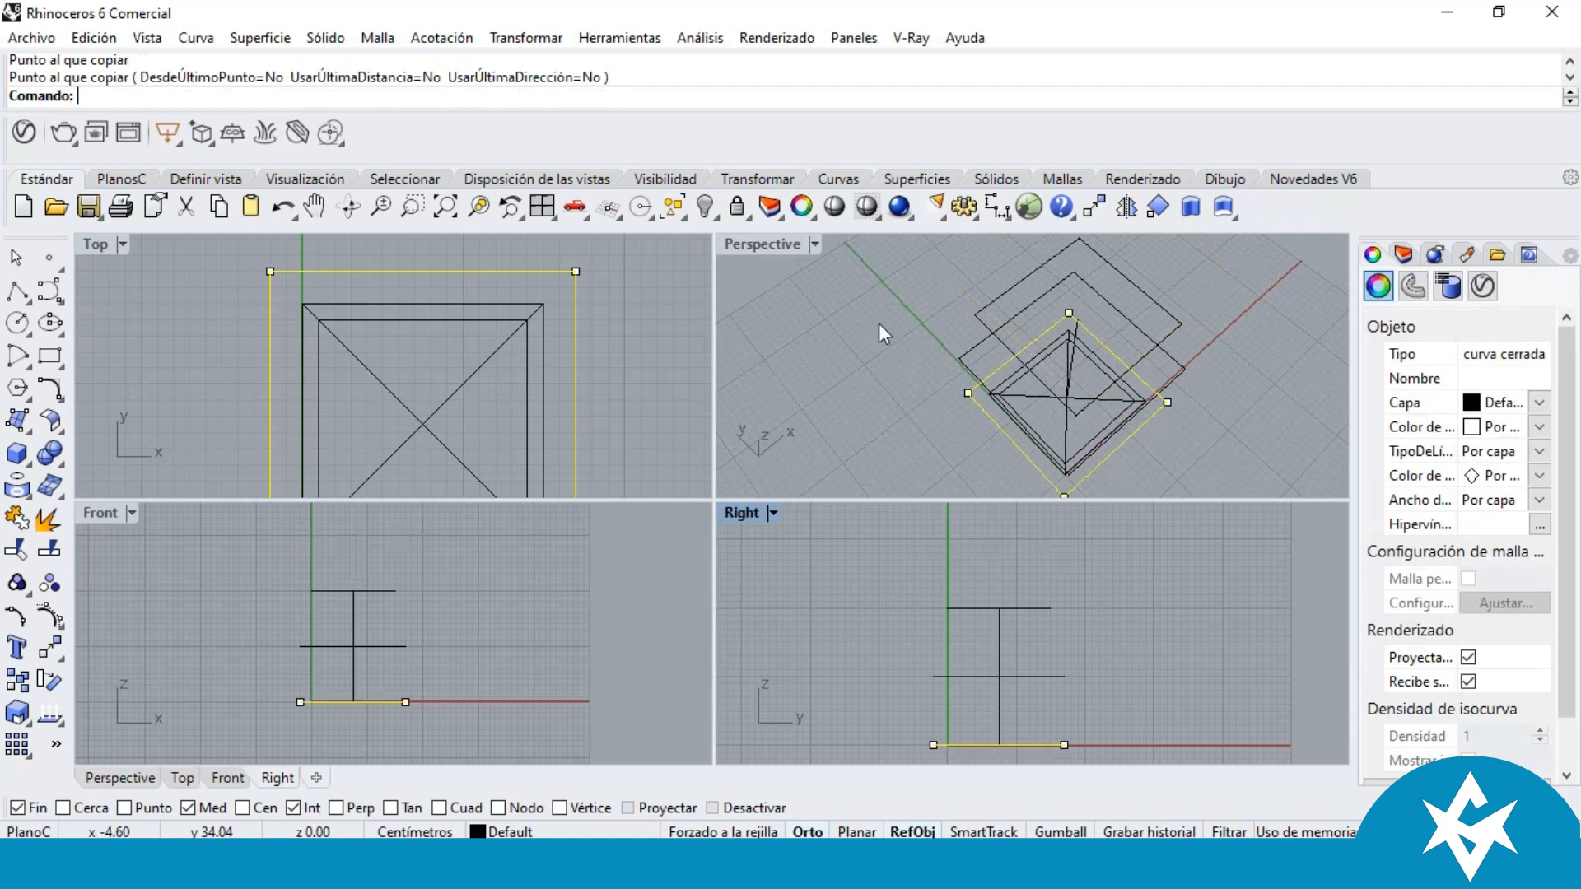
left_click(878, 323)
Step: Examine the stacked squares in the maximized Perspective view, then return to the four-view layout
double_click(758, 245)
right_click_drag(695, 529, 959, 560)
scroll(857, 587, "down", 10)
right_click_drag(777, 609, 897, 448)
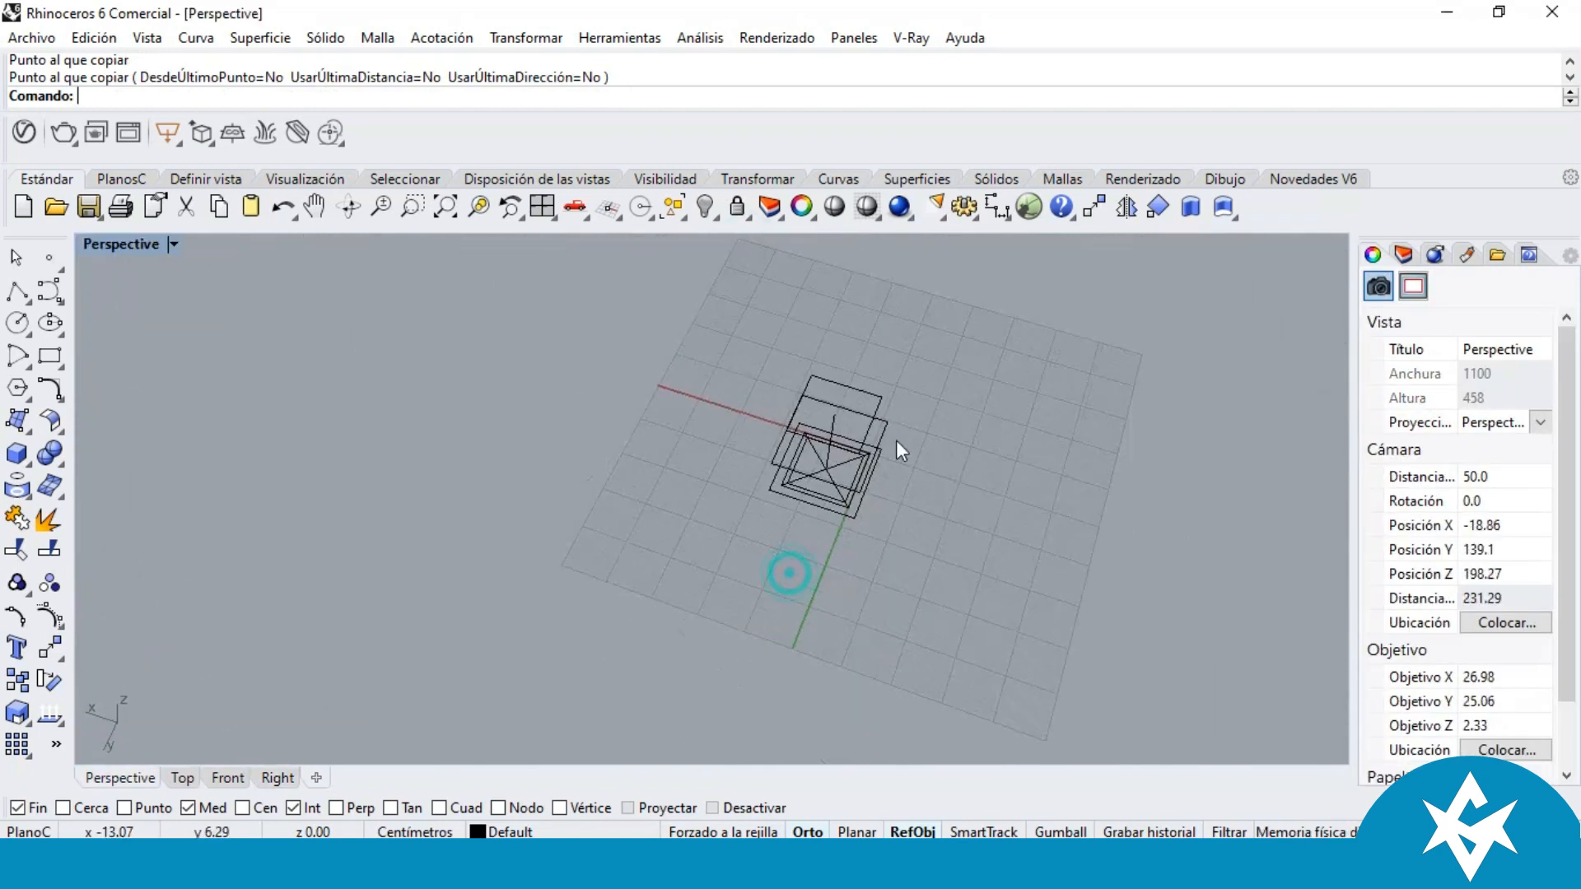
scroll(881, 421, "up", 5)
double_click(86, 242)
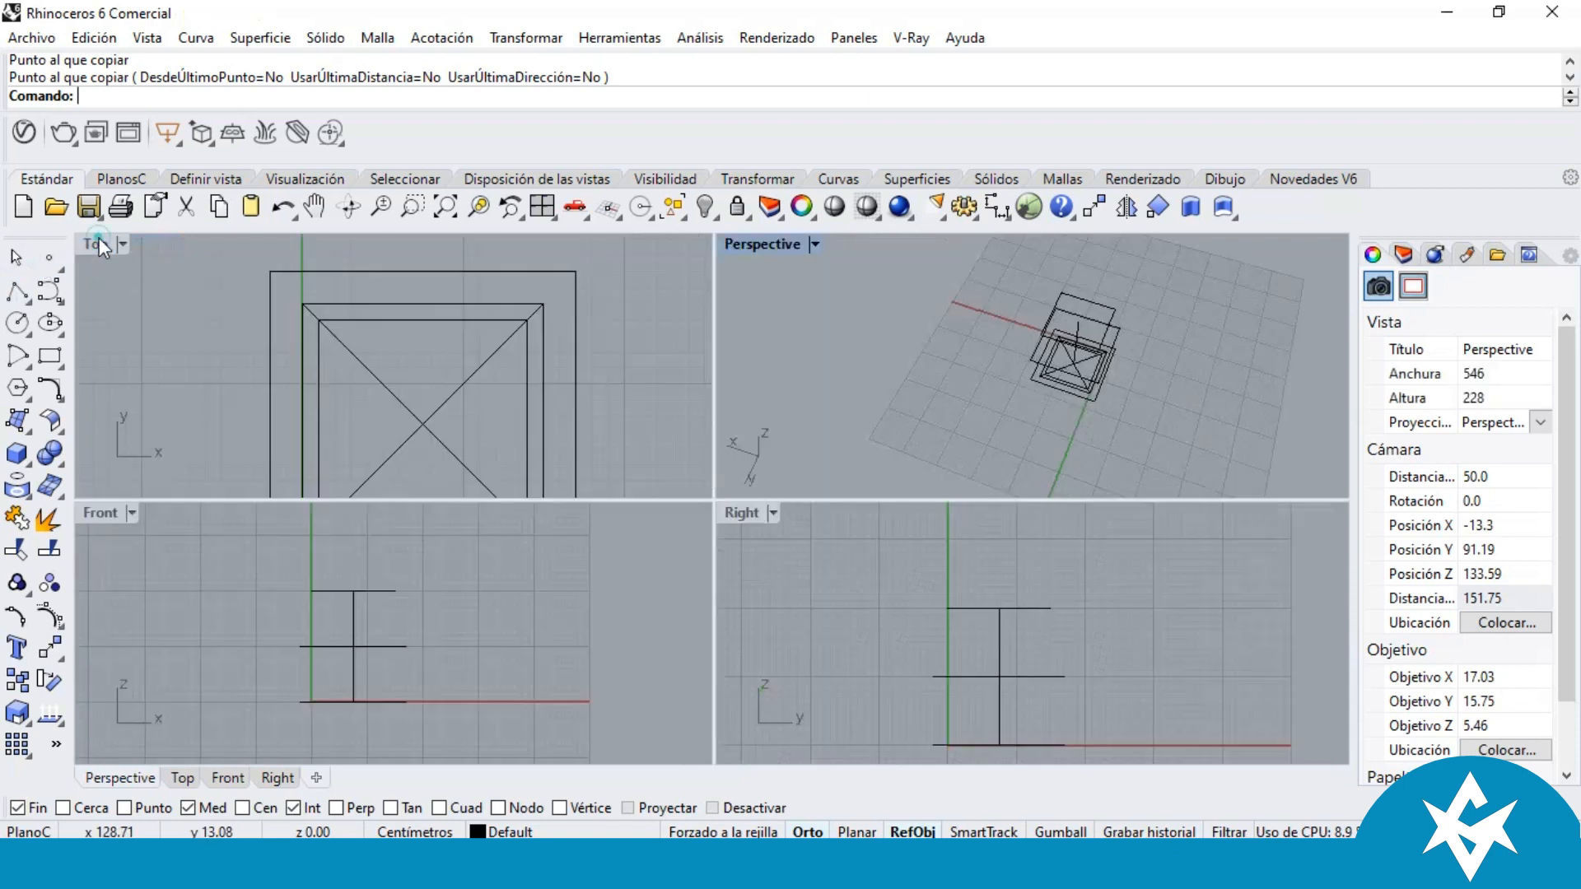
Step: Delete the outer offset square at base level in the maximized Perspective view
double_click(748, 247)
right_click_drag(748, 475, 856, 424)
scroll(854, 423, "up", 10)
scroll(780, 494, "down", 2)
right_click_drag(764, 540, 693, 525)
left_click(827, 654)
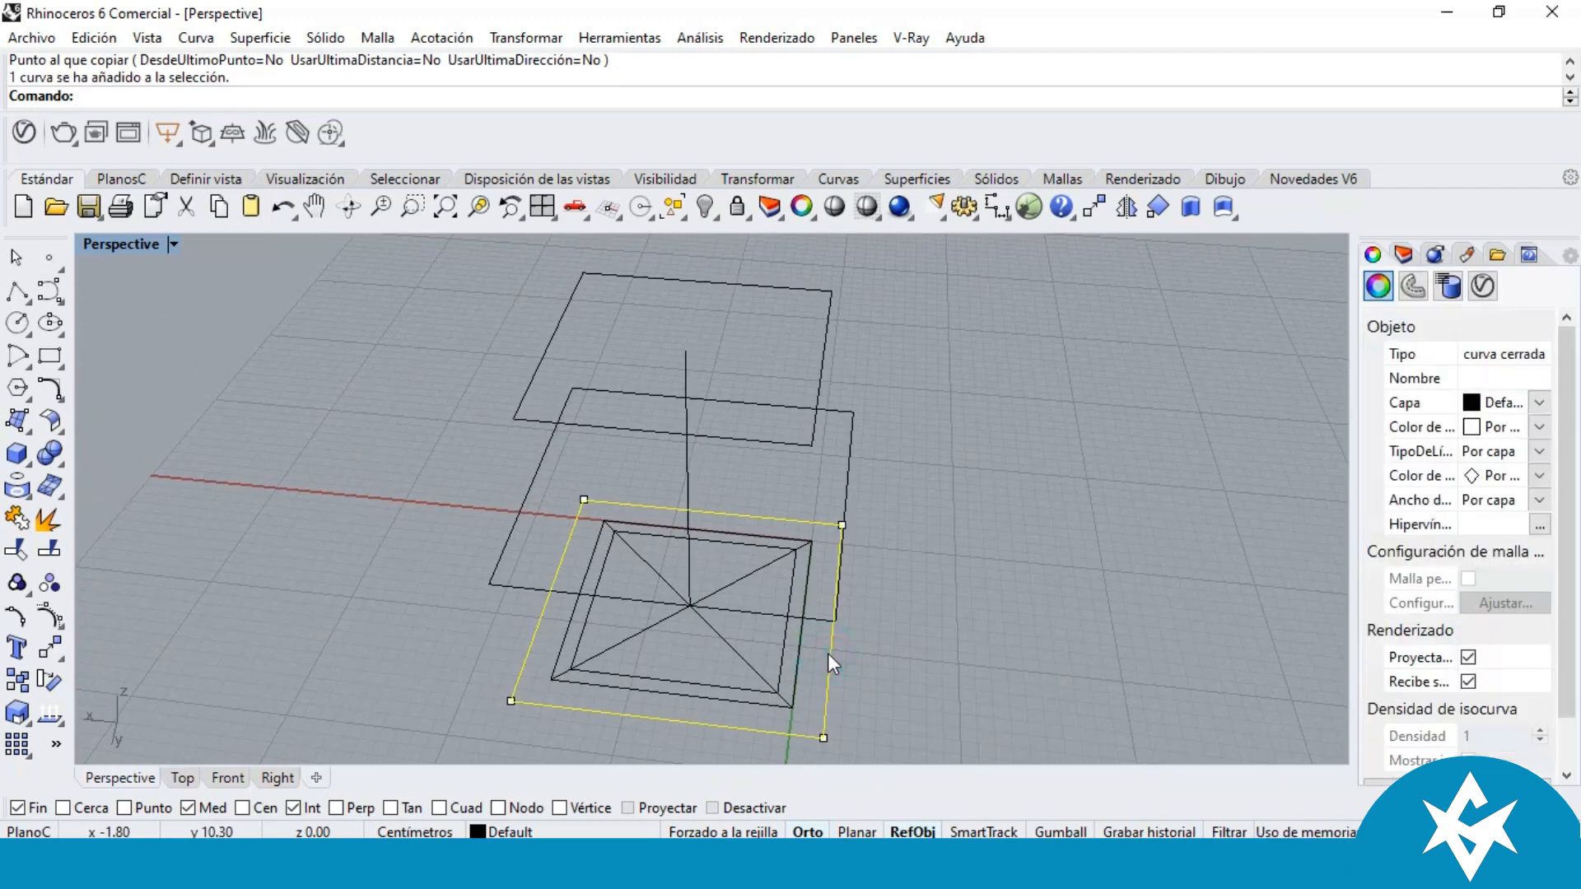
key("Delete")
Step: Rotate the mid-height square by 45° about the base centre, picking the first reference point along the vertical direction in the Top view
right_click_drag(847, 645, 842, 591)
right_click_drag(619, 613, 511, 569)
left_click(845, 496)
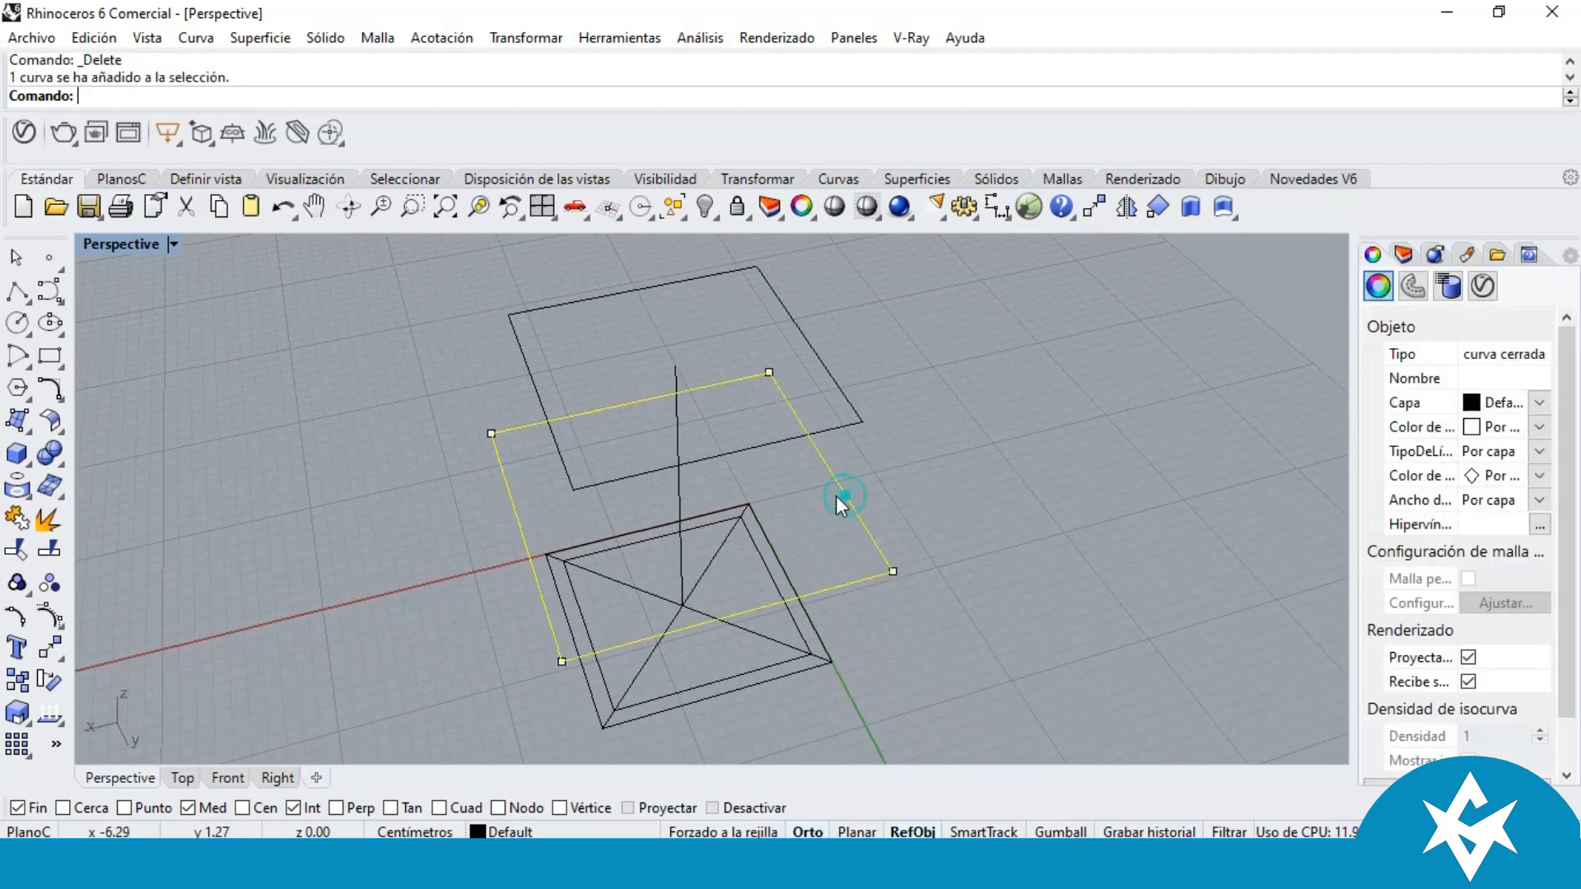
right_click_drag(907, 505, 617, 532)
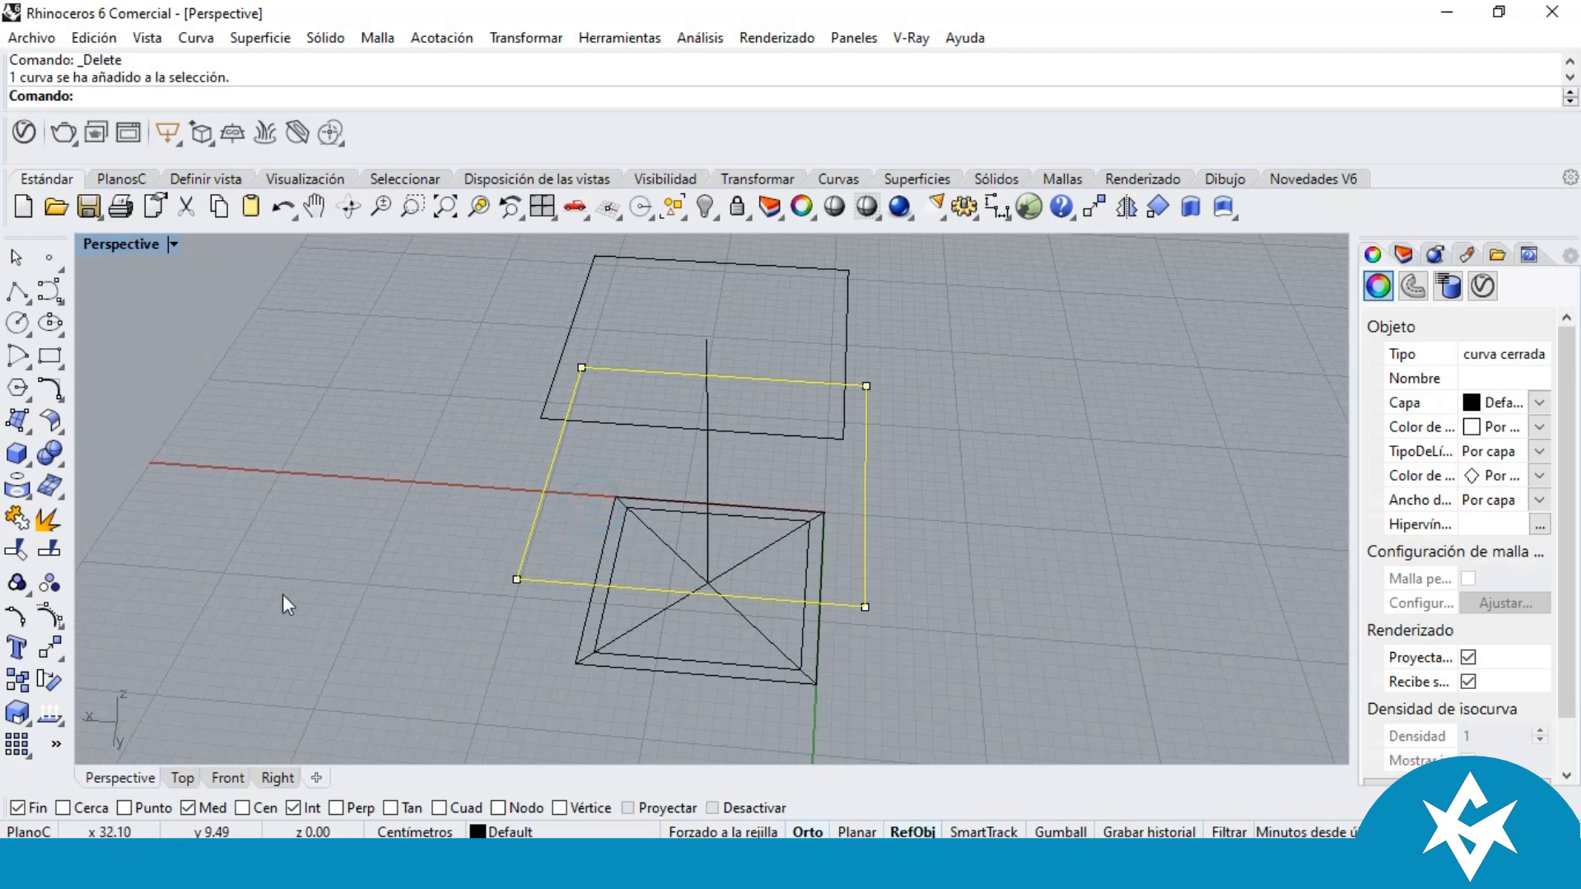
left_click(47, 696)
right_click_drag(660, 554, 595, 545)
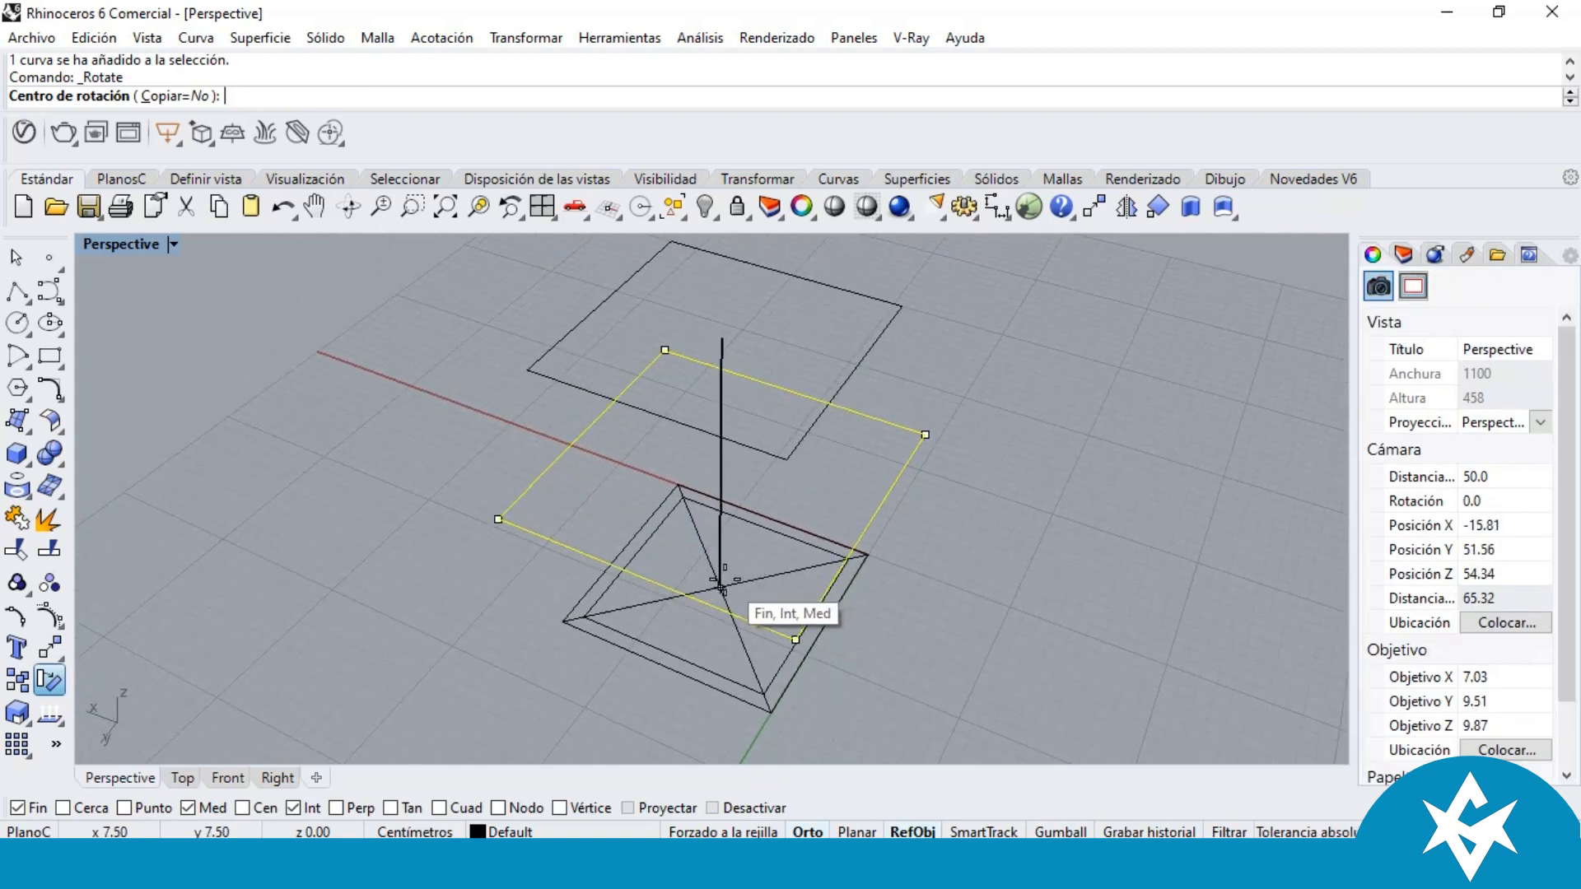
left_click(723, 588)
right_click_drag(791, 560, 999, 400)
scroll(998, 400, "down", 6)
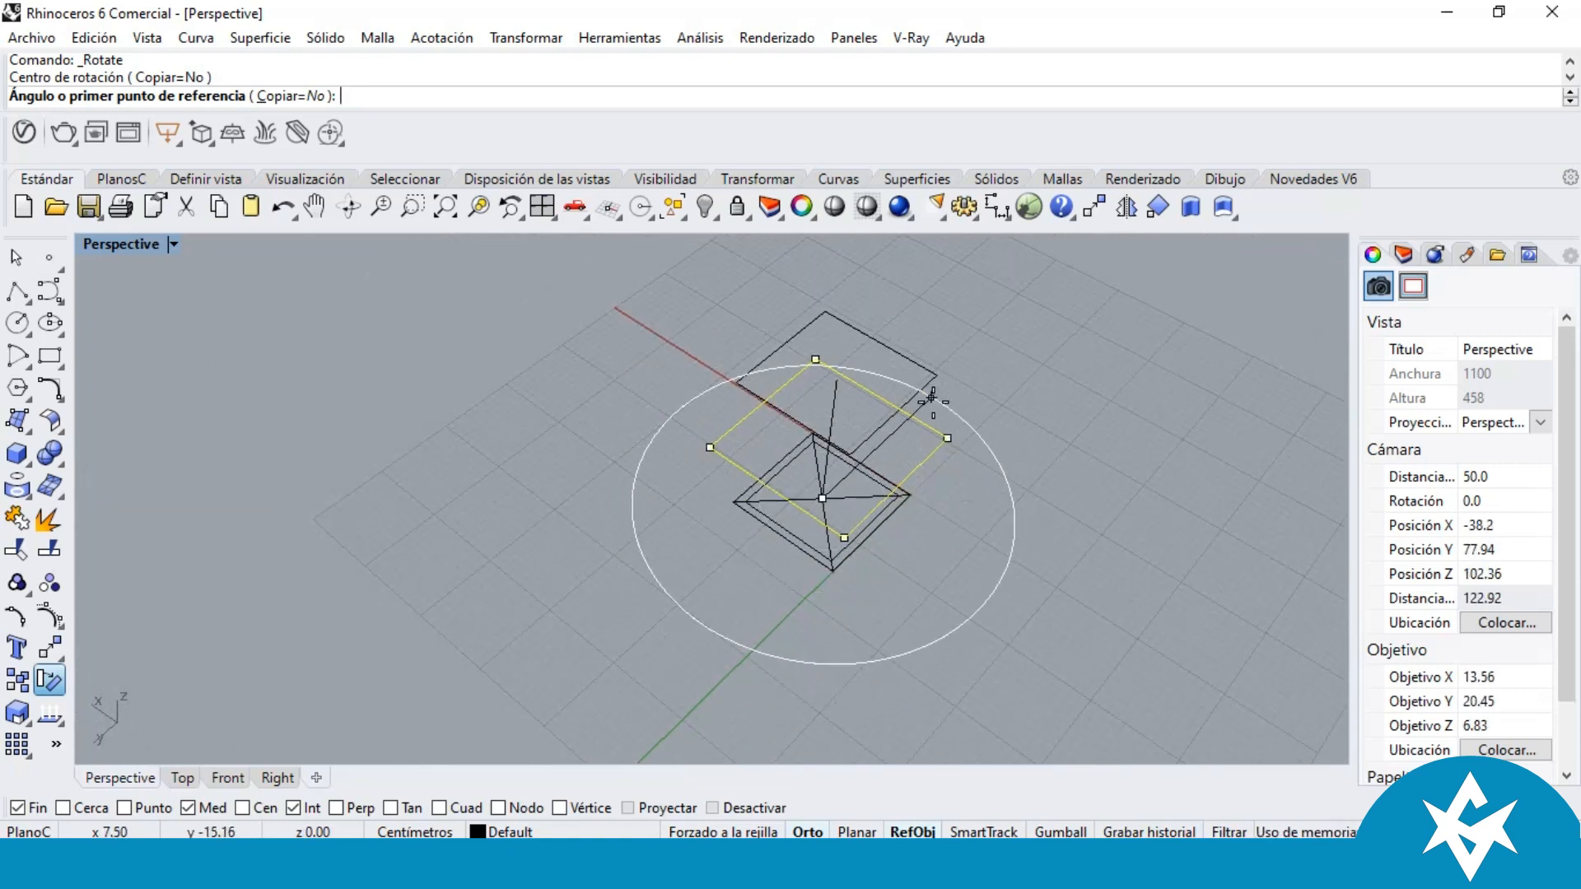
right_click_drag(945, 392, 882, 448)
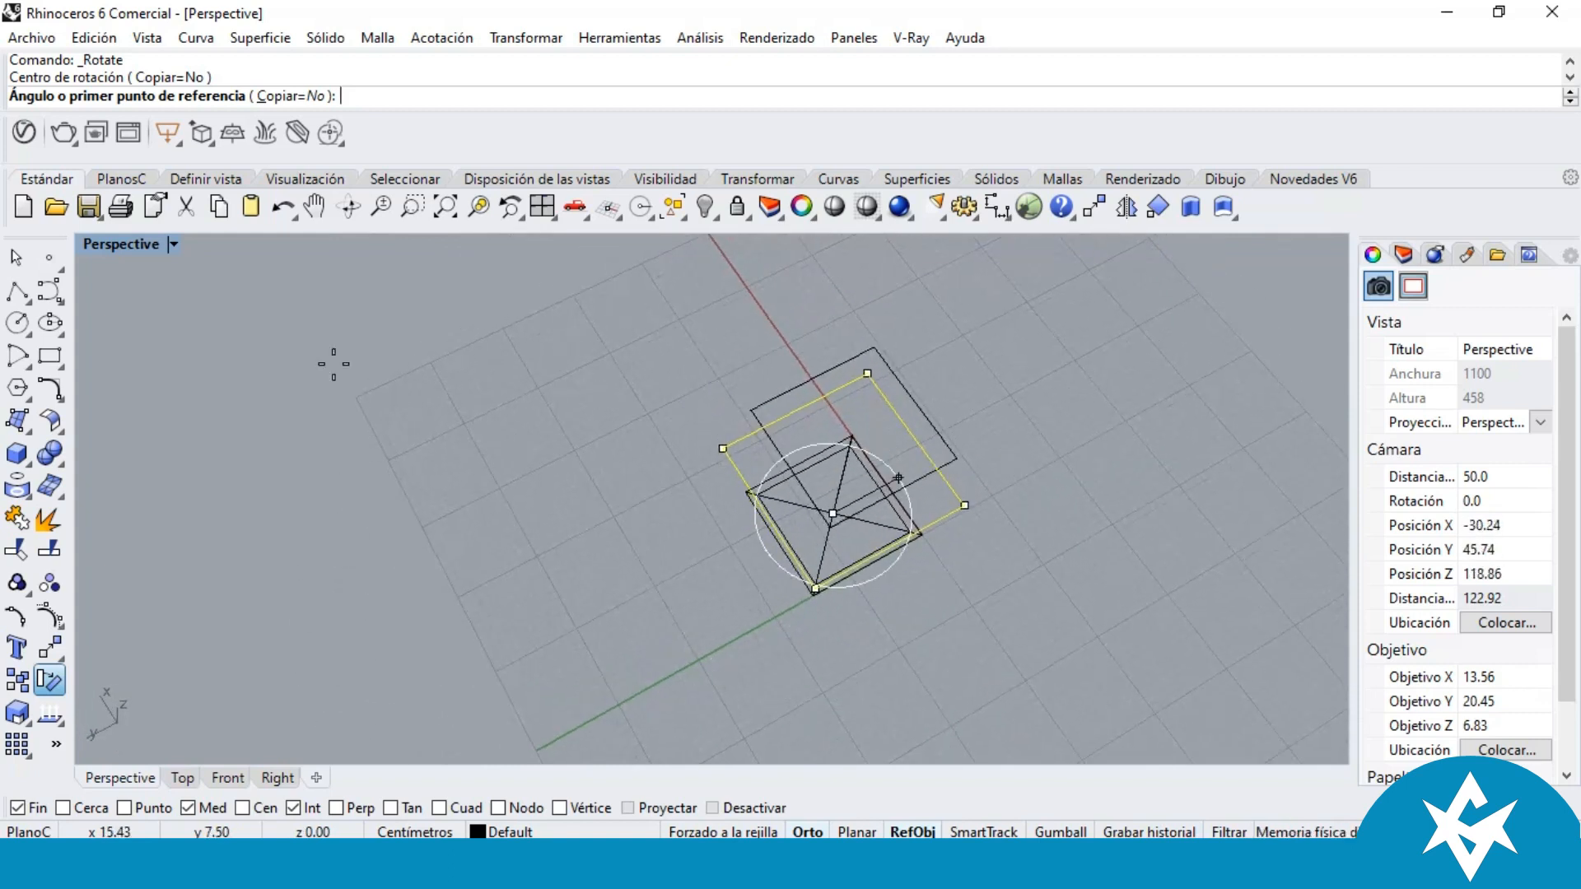
double_click(115, 244)
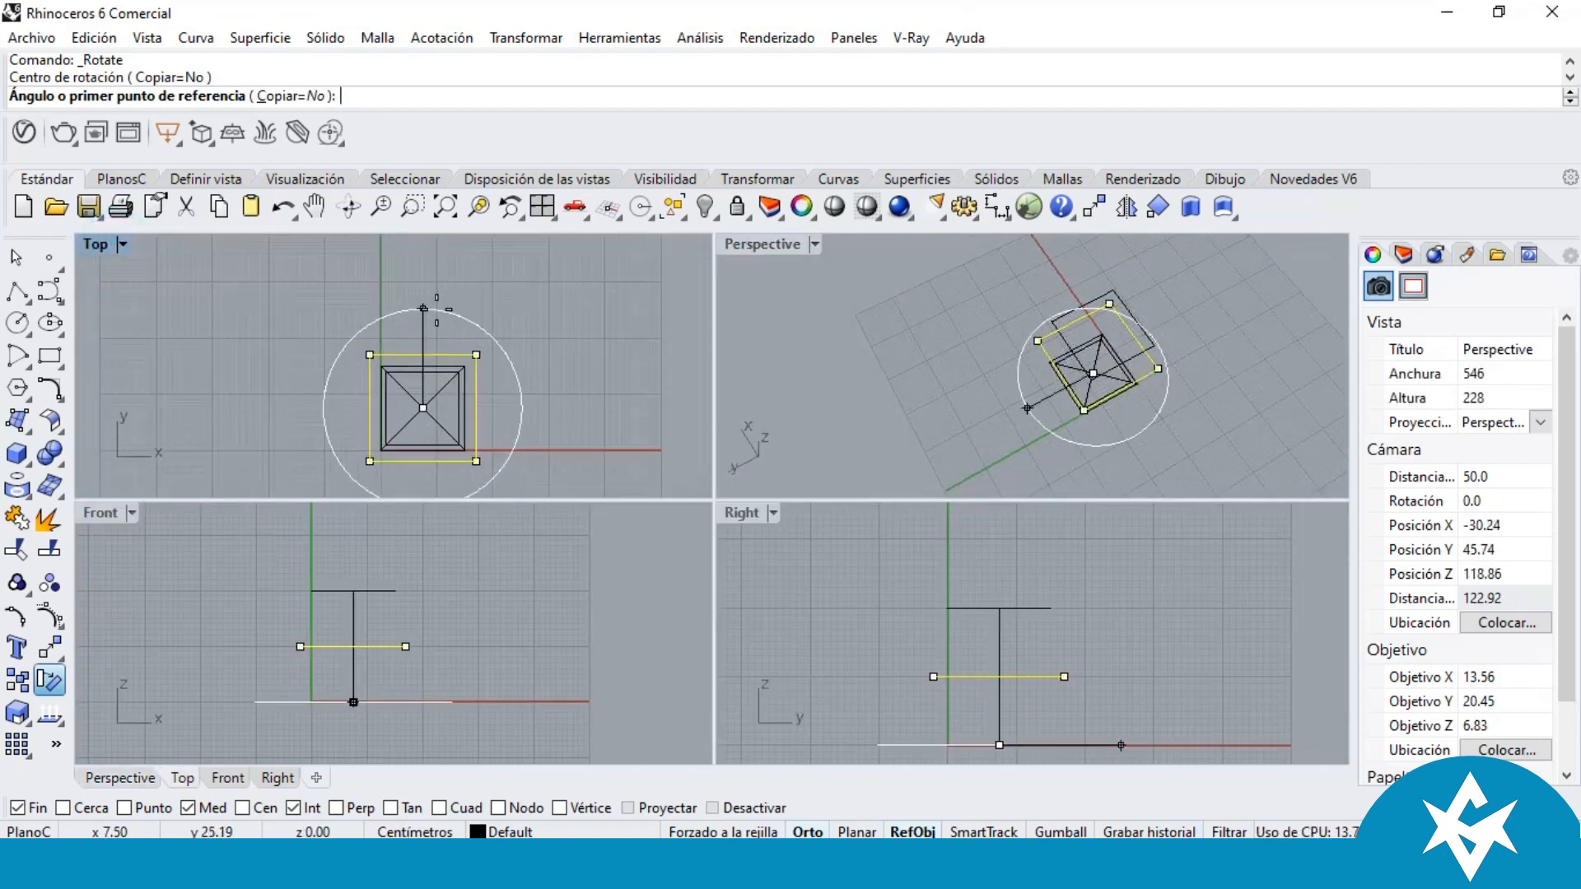
scroll(434, 313, "down", 3)
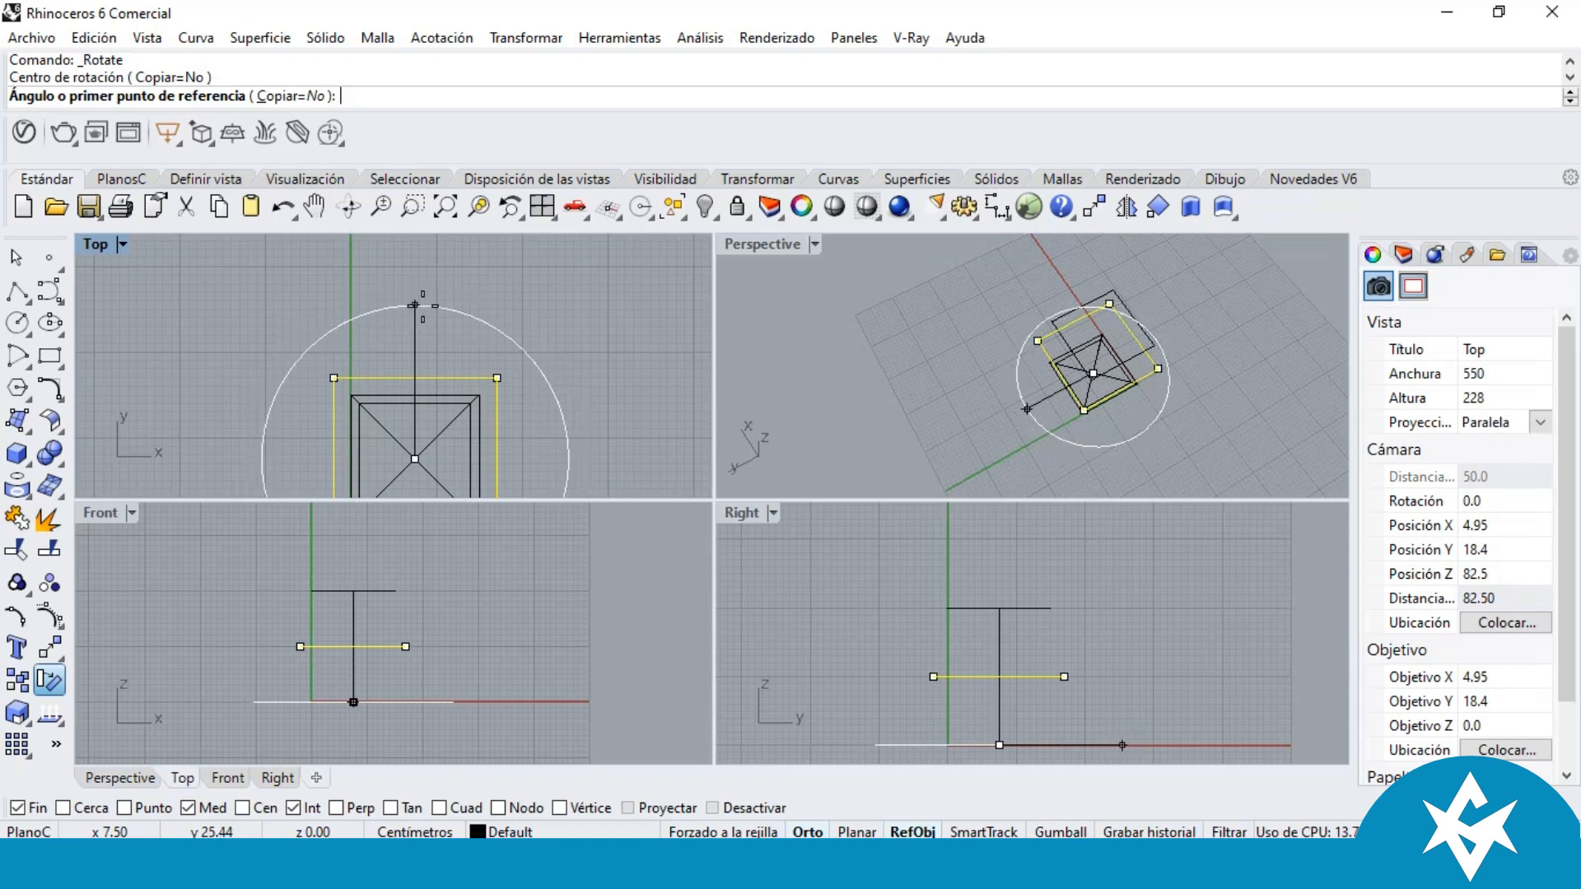
scroll(423, 306, "up", 2)
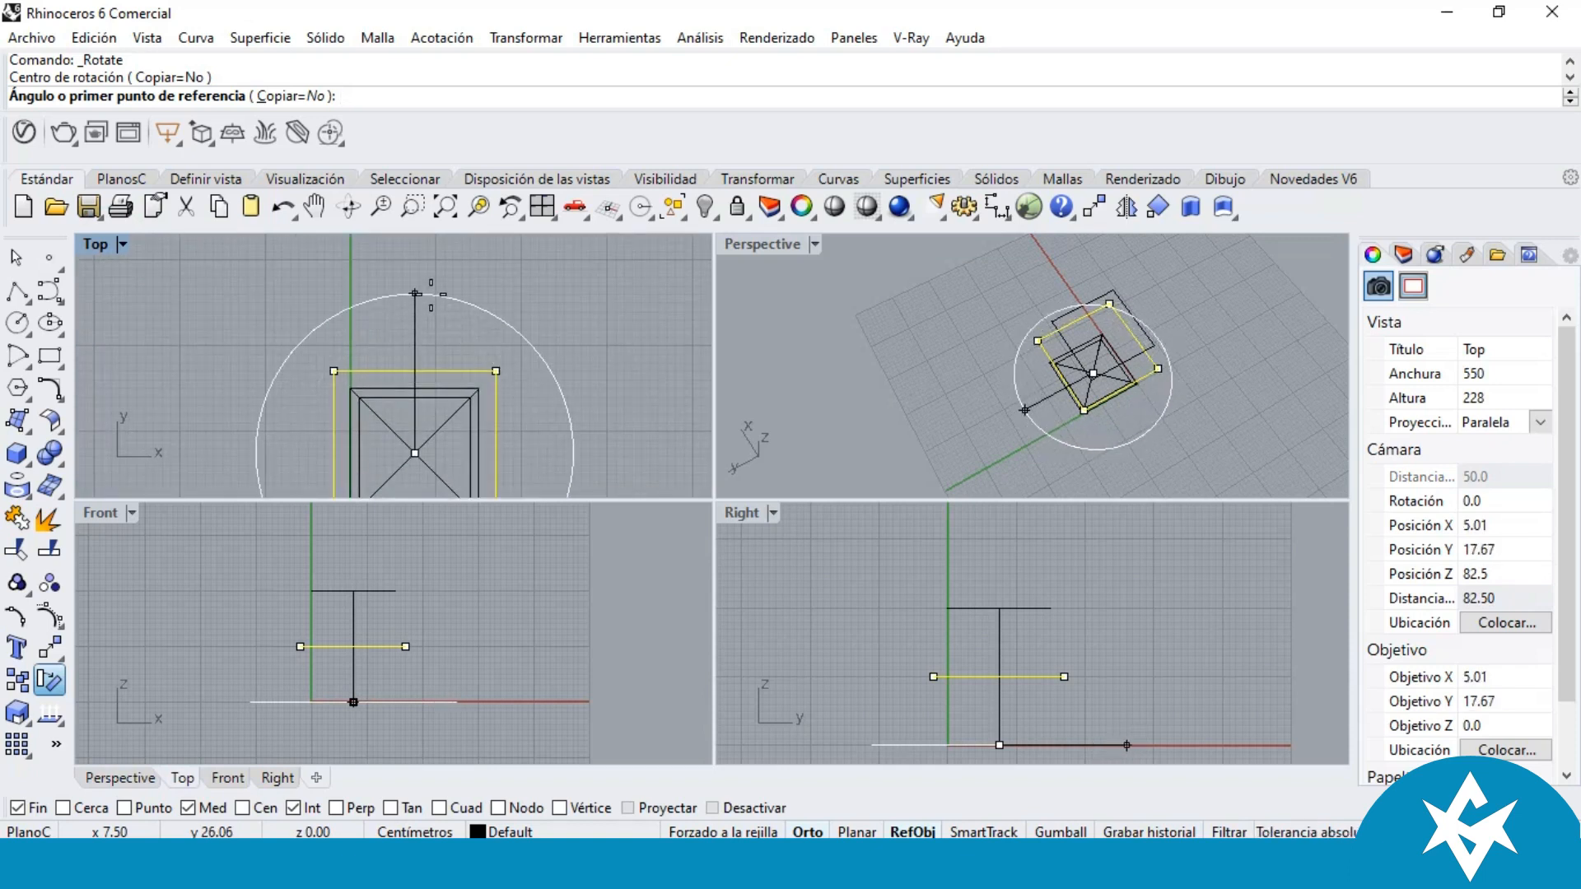
left_click(423, 300)
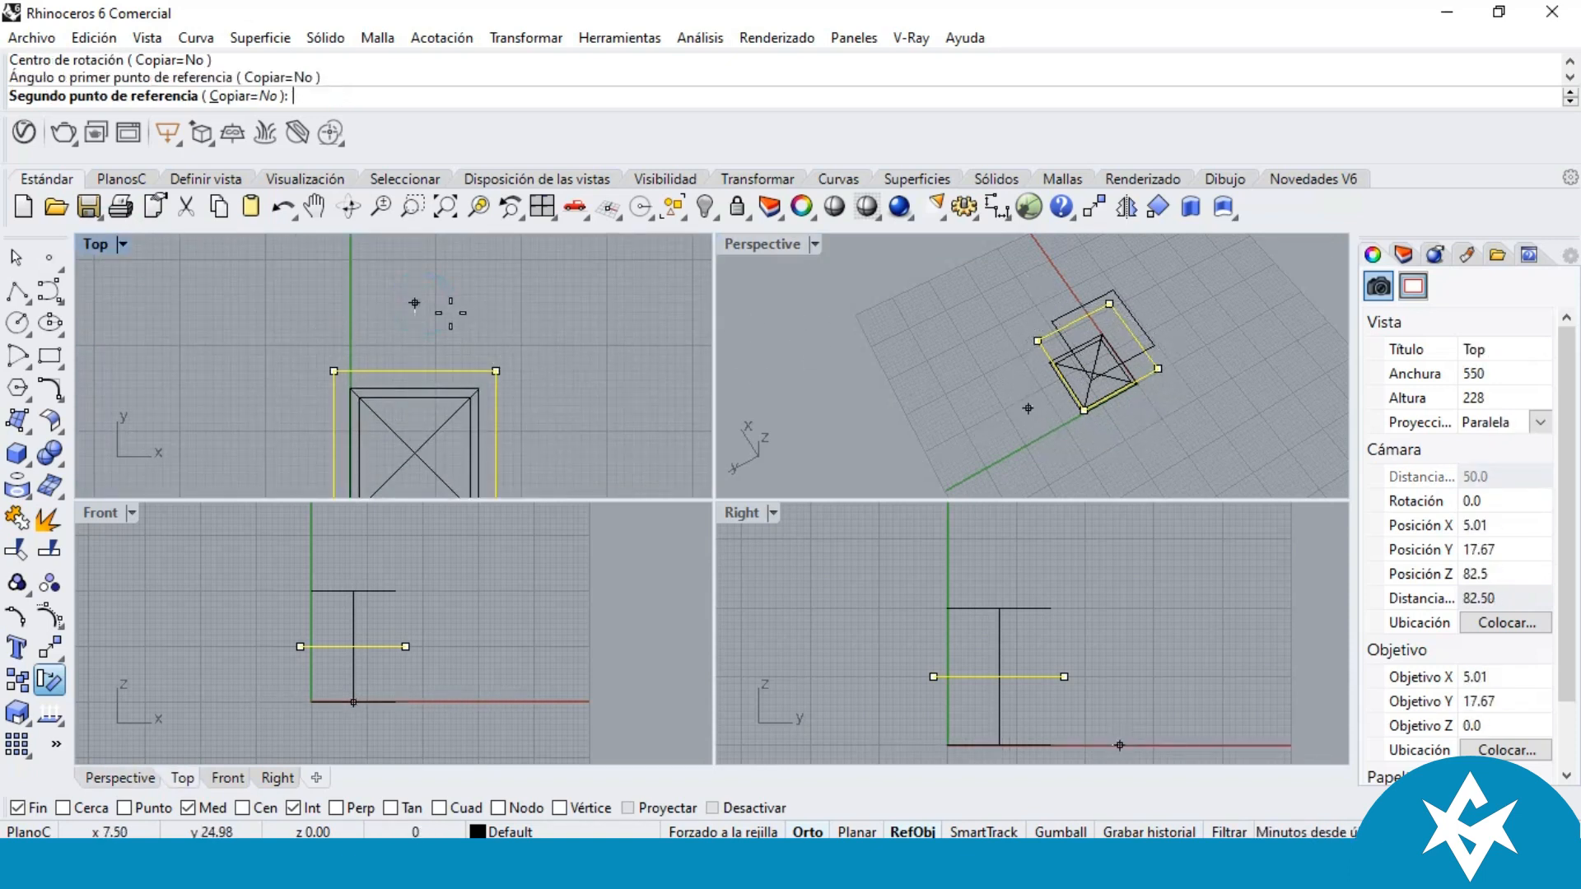
scroll(478, 334, "down", 4)
scroll(452, 222, "down", 3)
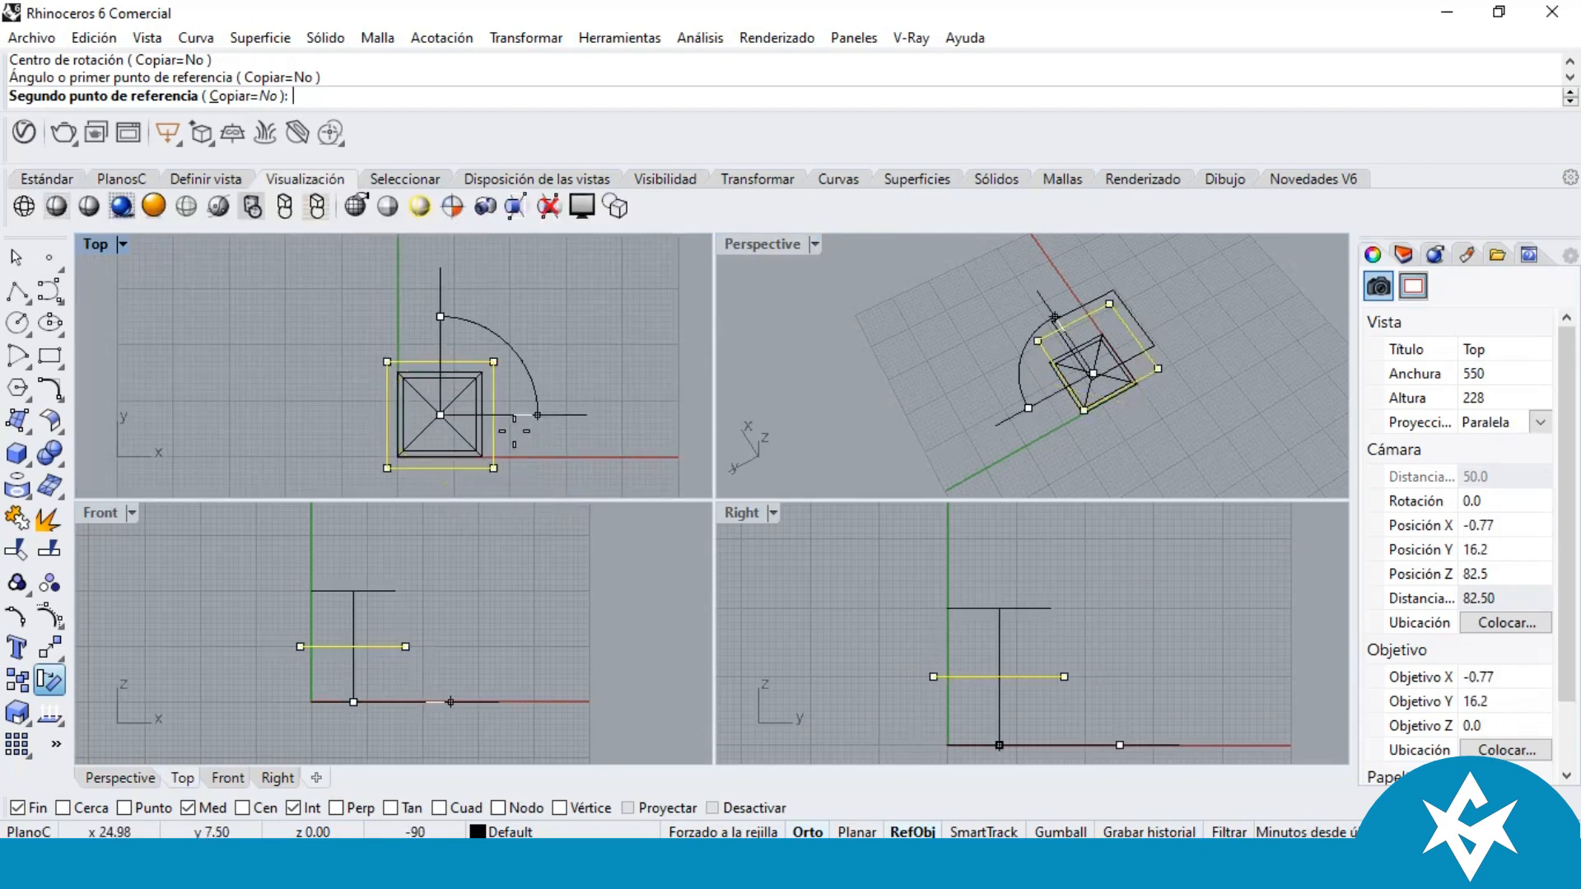
scroll(509, 484, "down", 3)
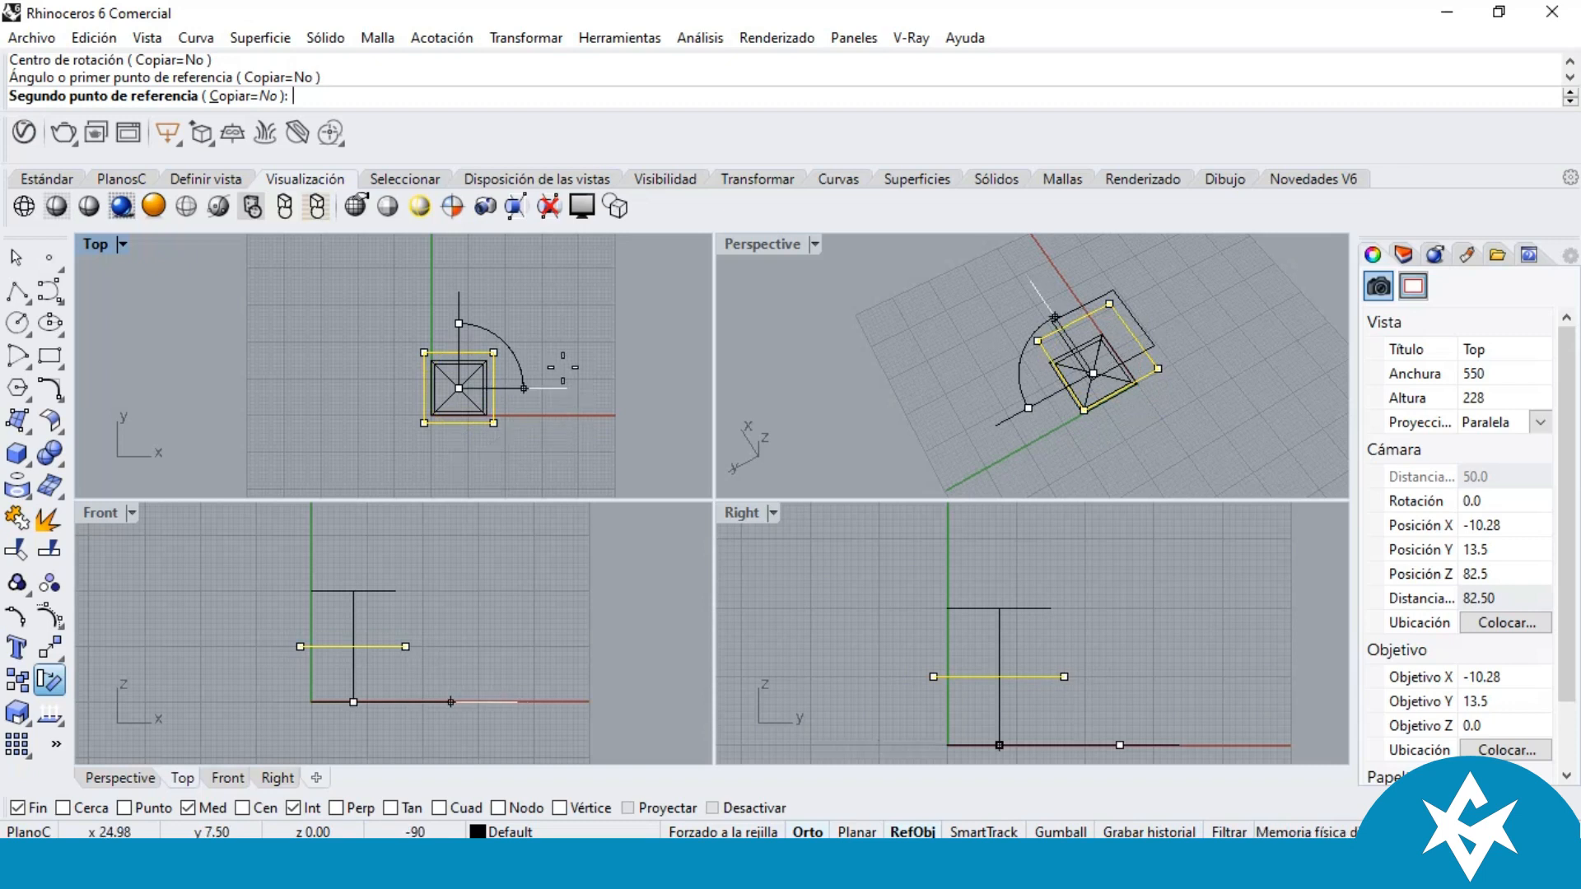
type("45")
key("Return")
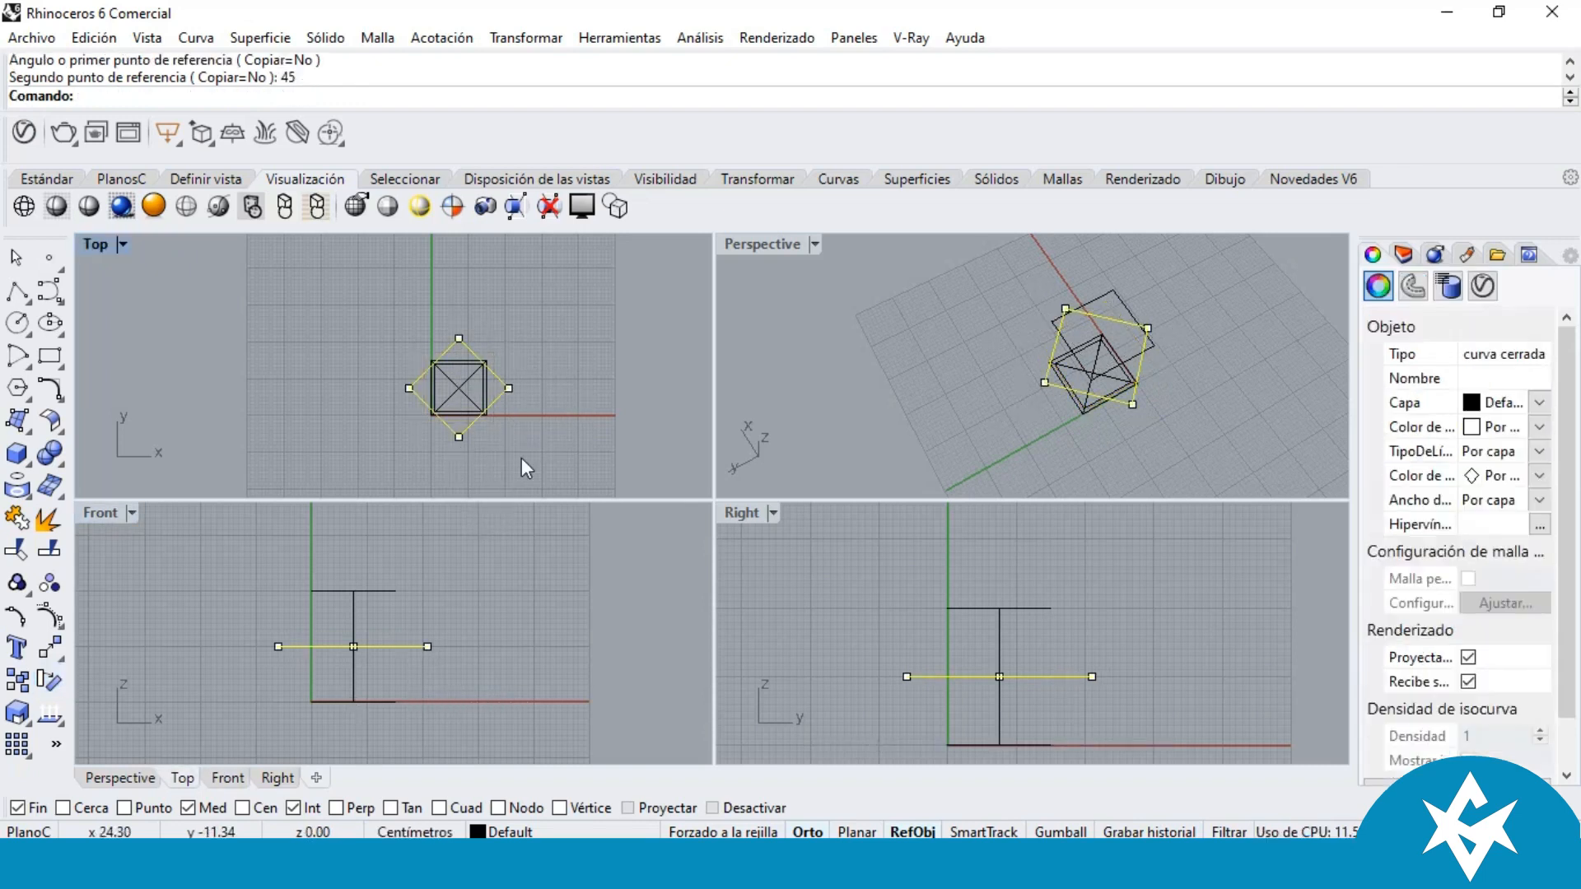
Step: Examine the rotated middle square against the other two squares in the maximized Perspective view
left_click(981, 362)
right_click_drag(1041, 371, 1130, 334)
scroll(1130, 334, "up", 6)
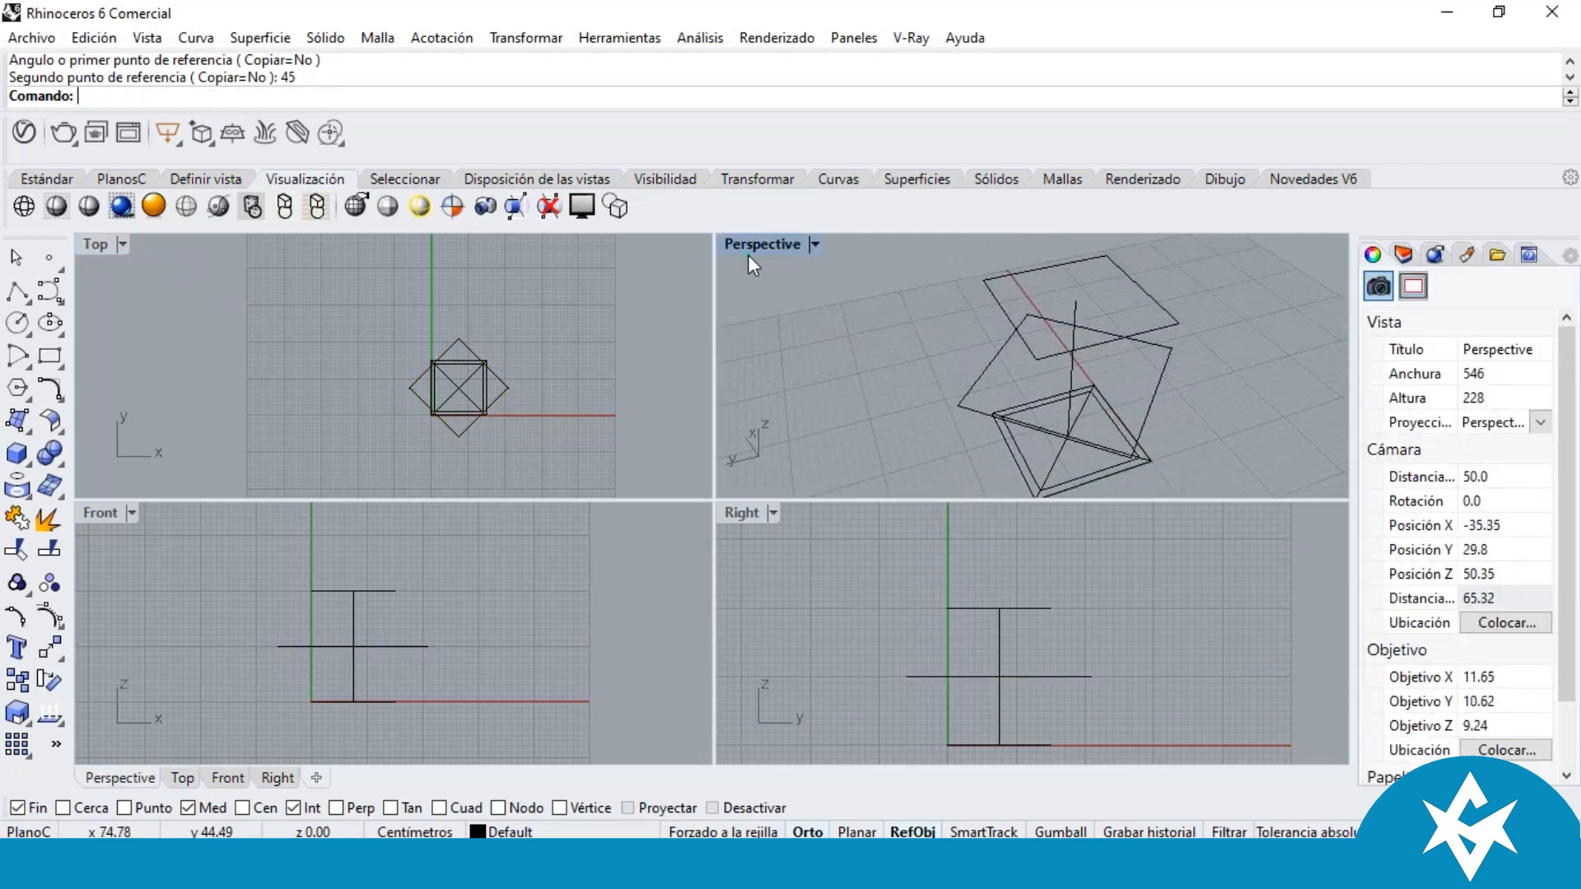
double_click(746, 245)
right_click_drag(745, 270, 626, 494)
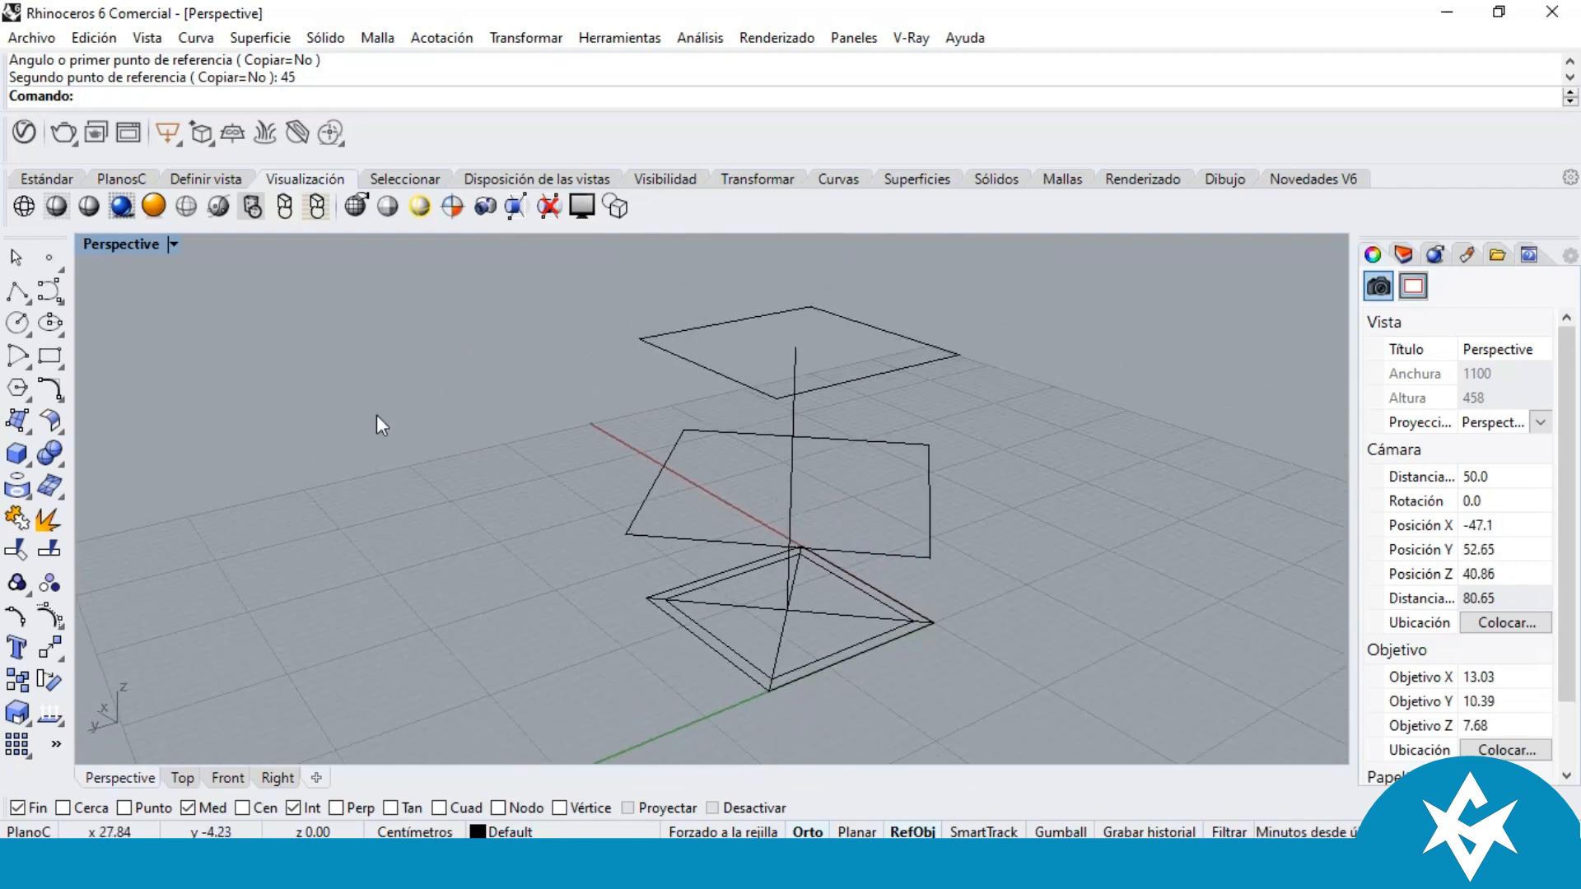
Step: With the midpoint snap off, create a triangular corner-point surface from one edge of the top square to the nearest corner of the middle square
left_click(16, 422)
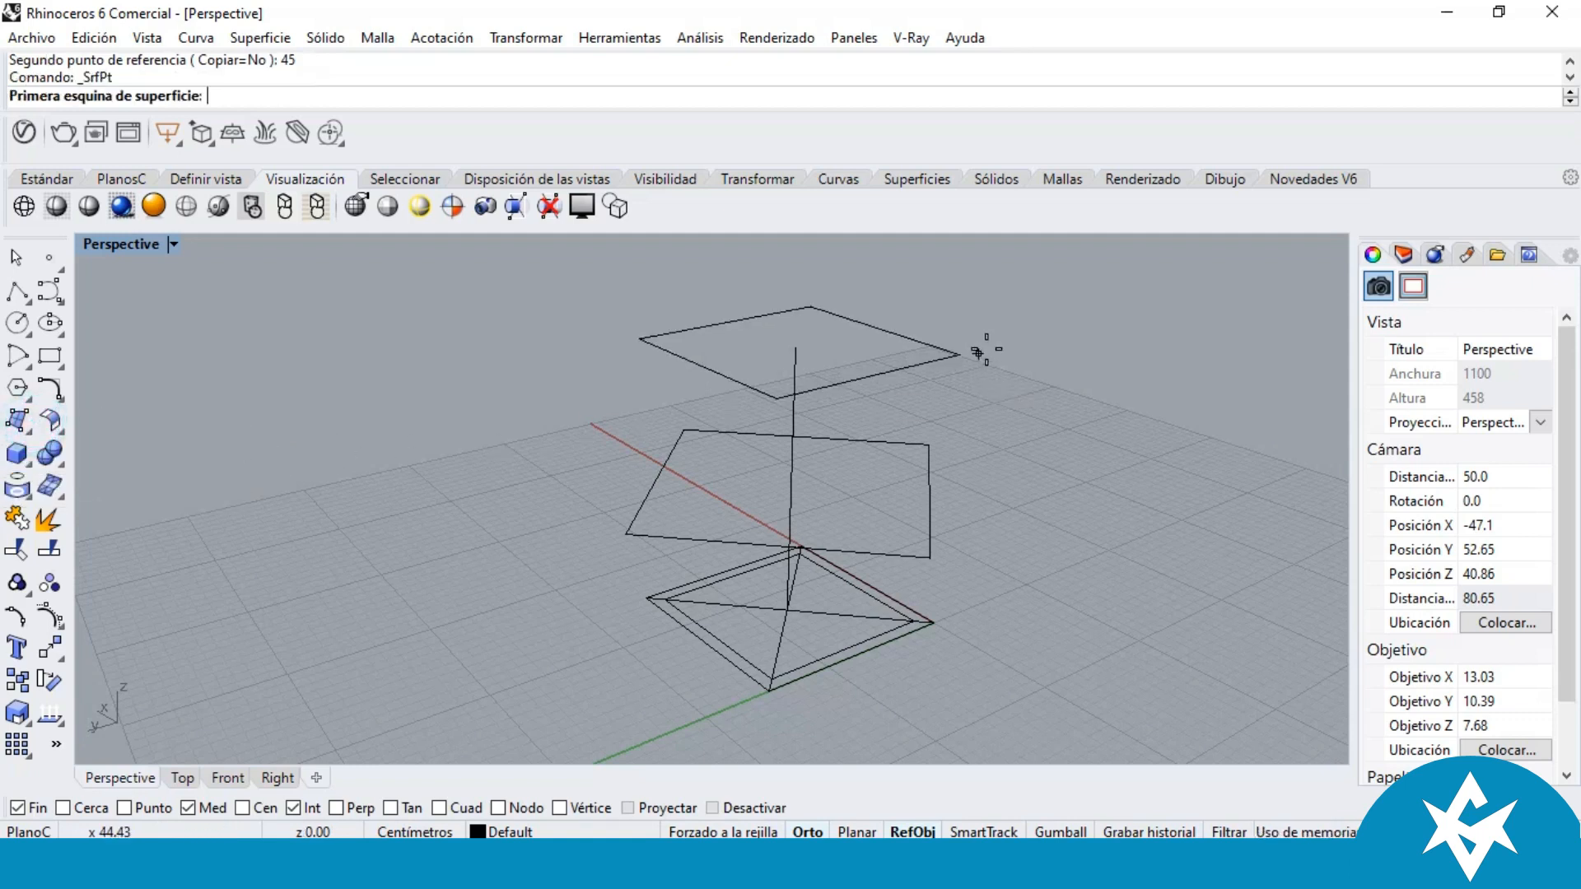
left_click(23, 425)
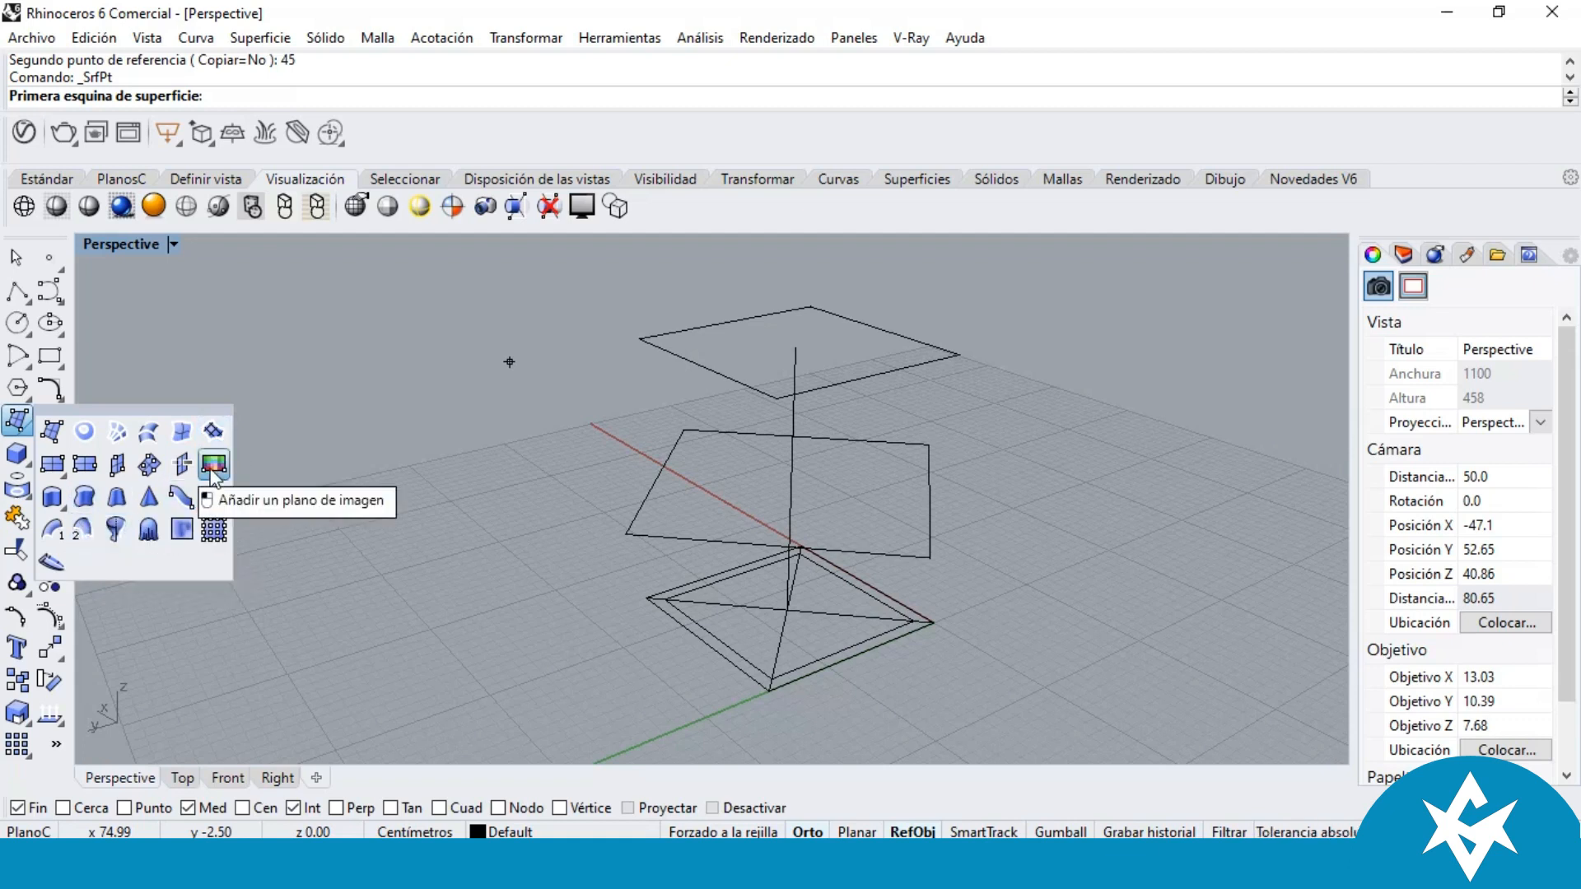
left_click(54, 434)
right_click_drag(999, 431, 943, 381)
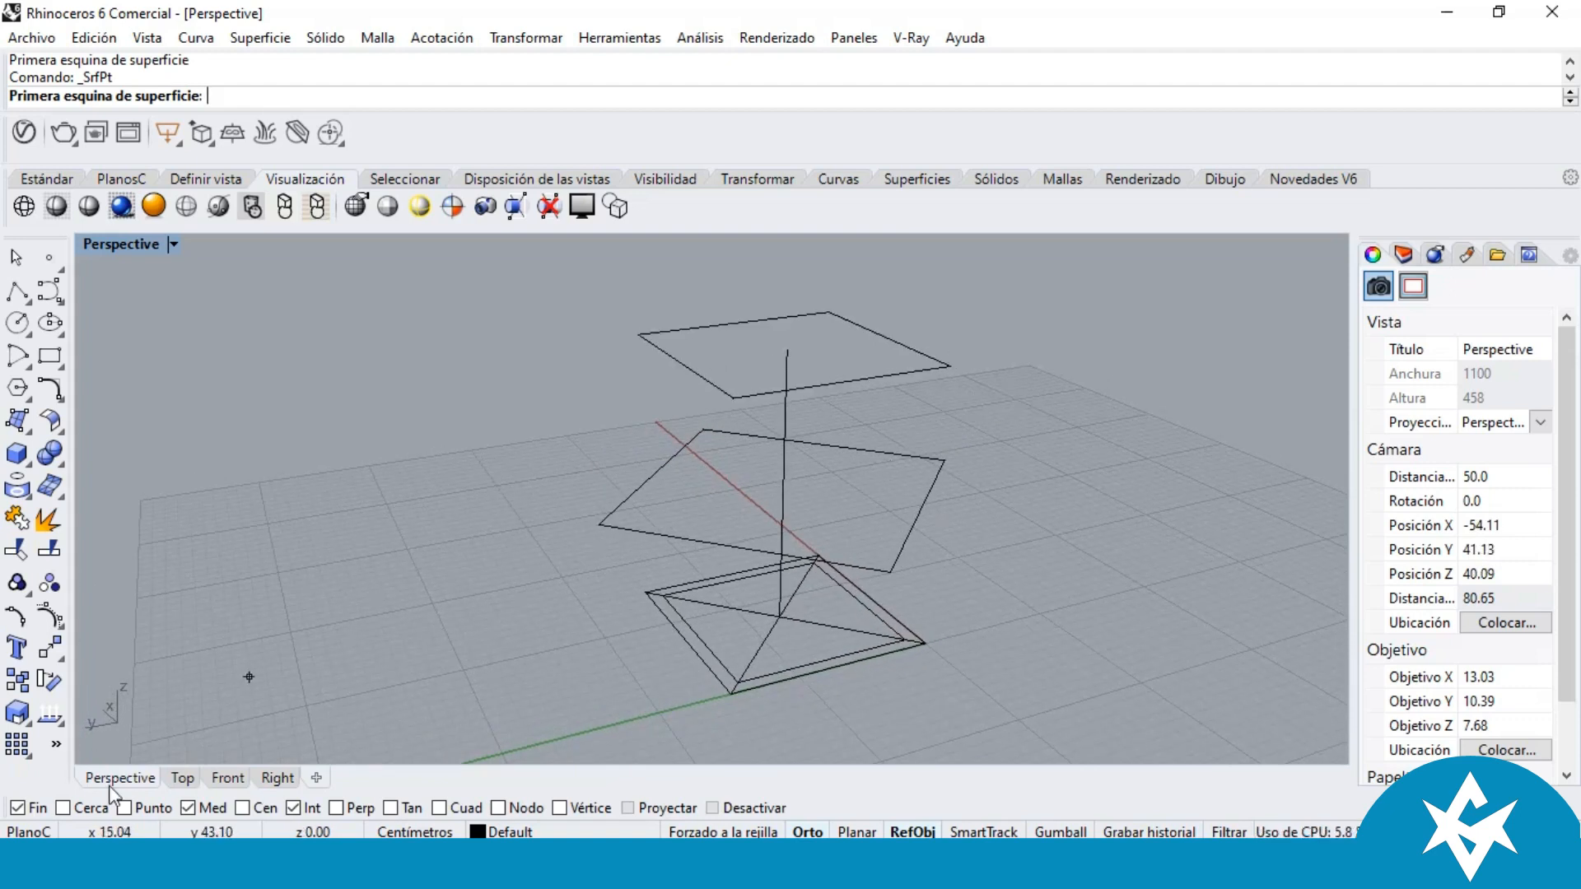
left_click(188, 808)
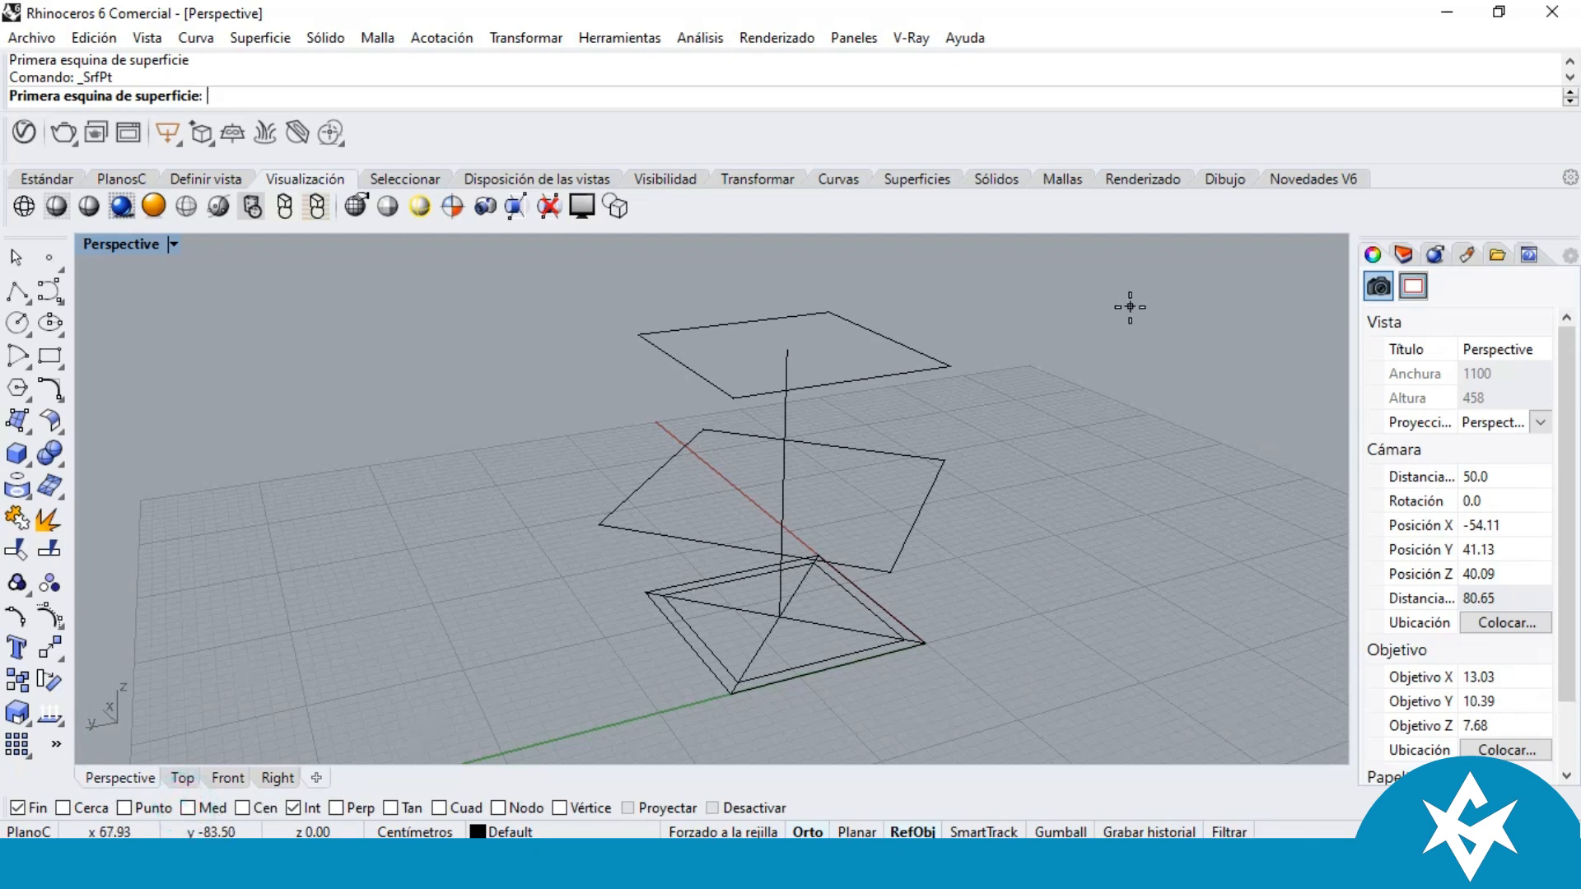
left_click(951, 366)
right_click_drag(906, 480, 858, 487)
left_click(955, 562)
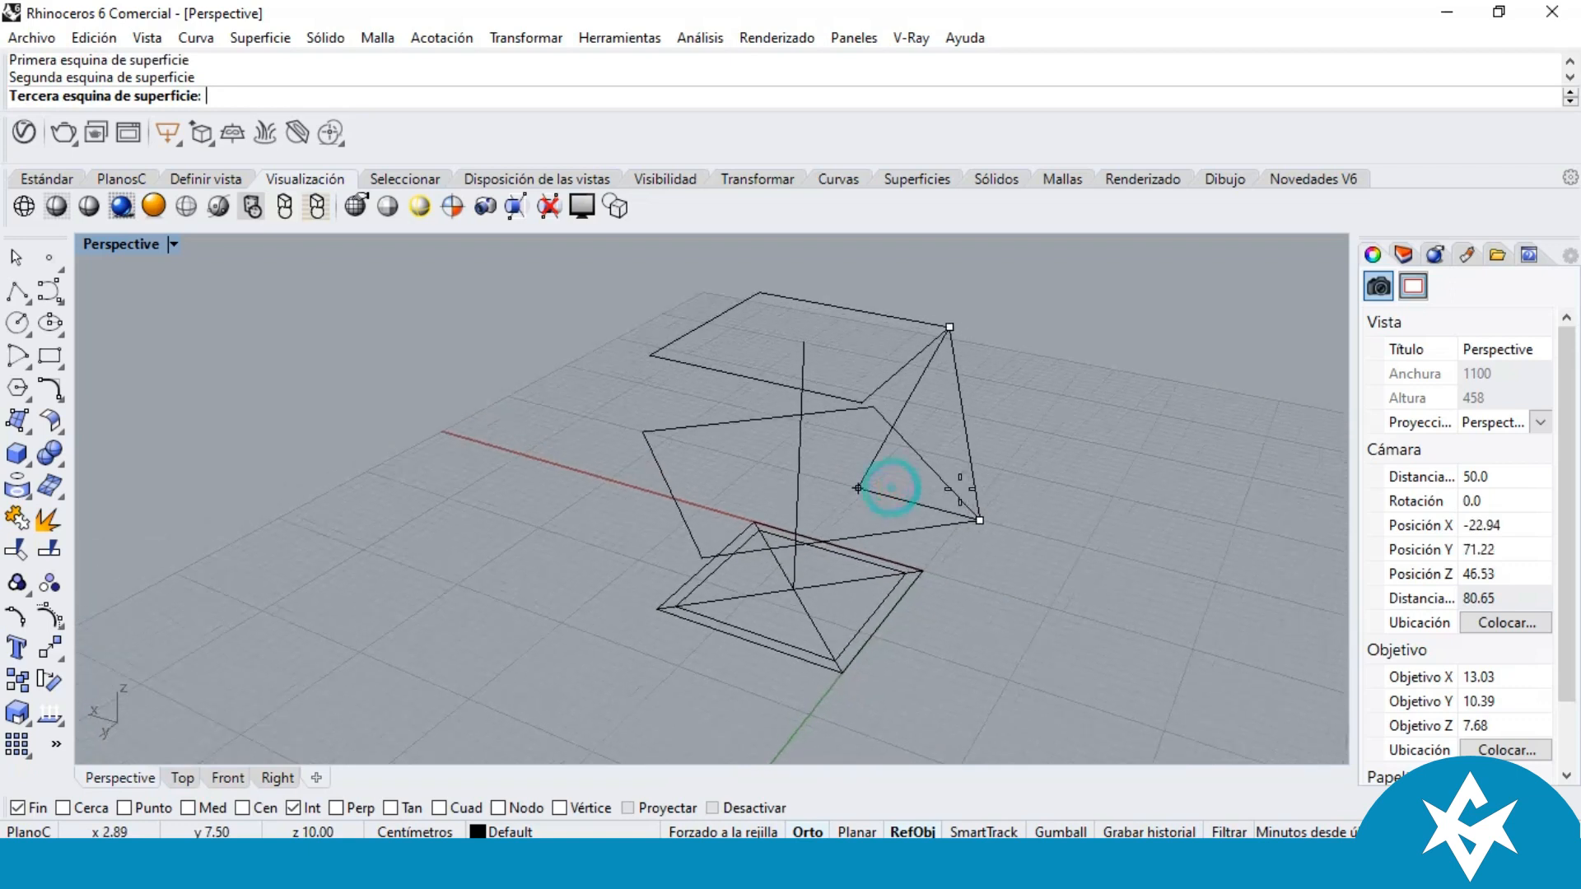
right_click_drag(861, 404, 883, 388)
left_click(884, 389)
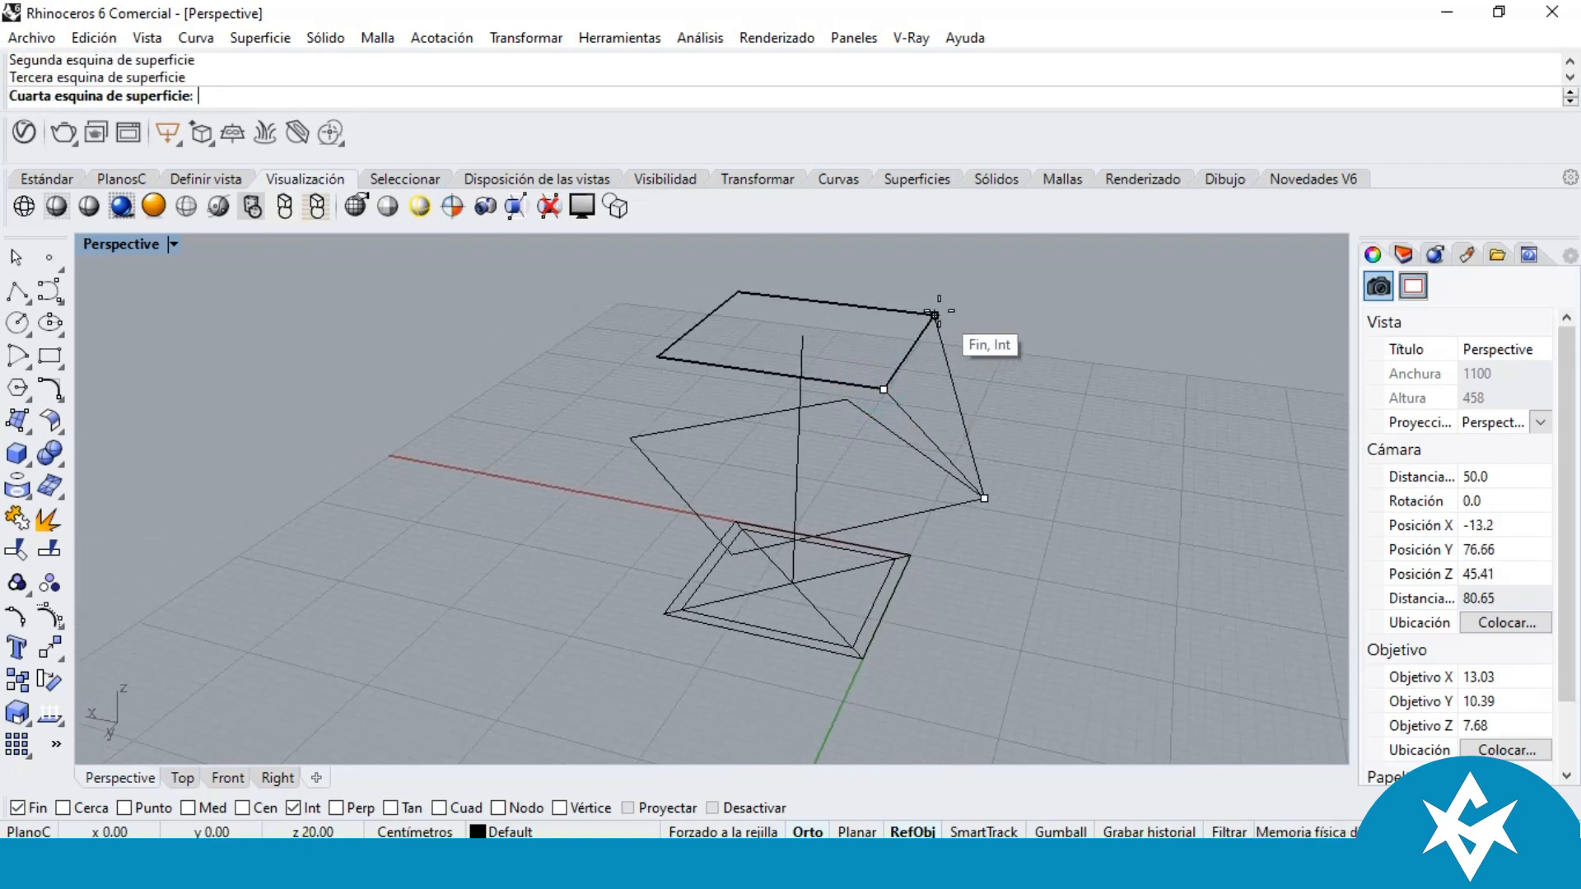
right_click_drag(936, 316, 953, 343)
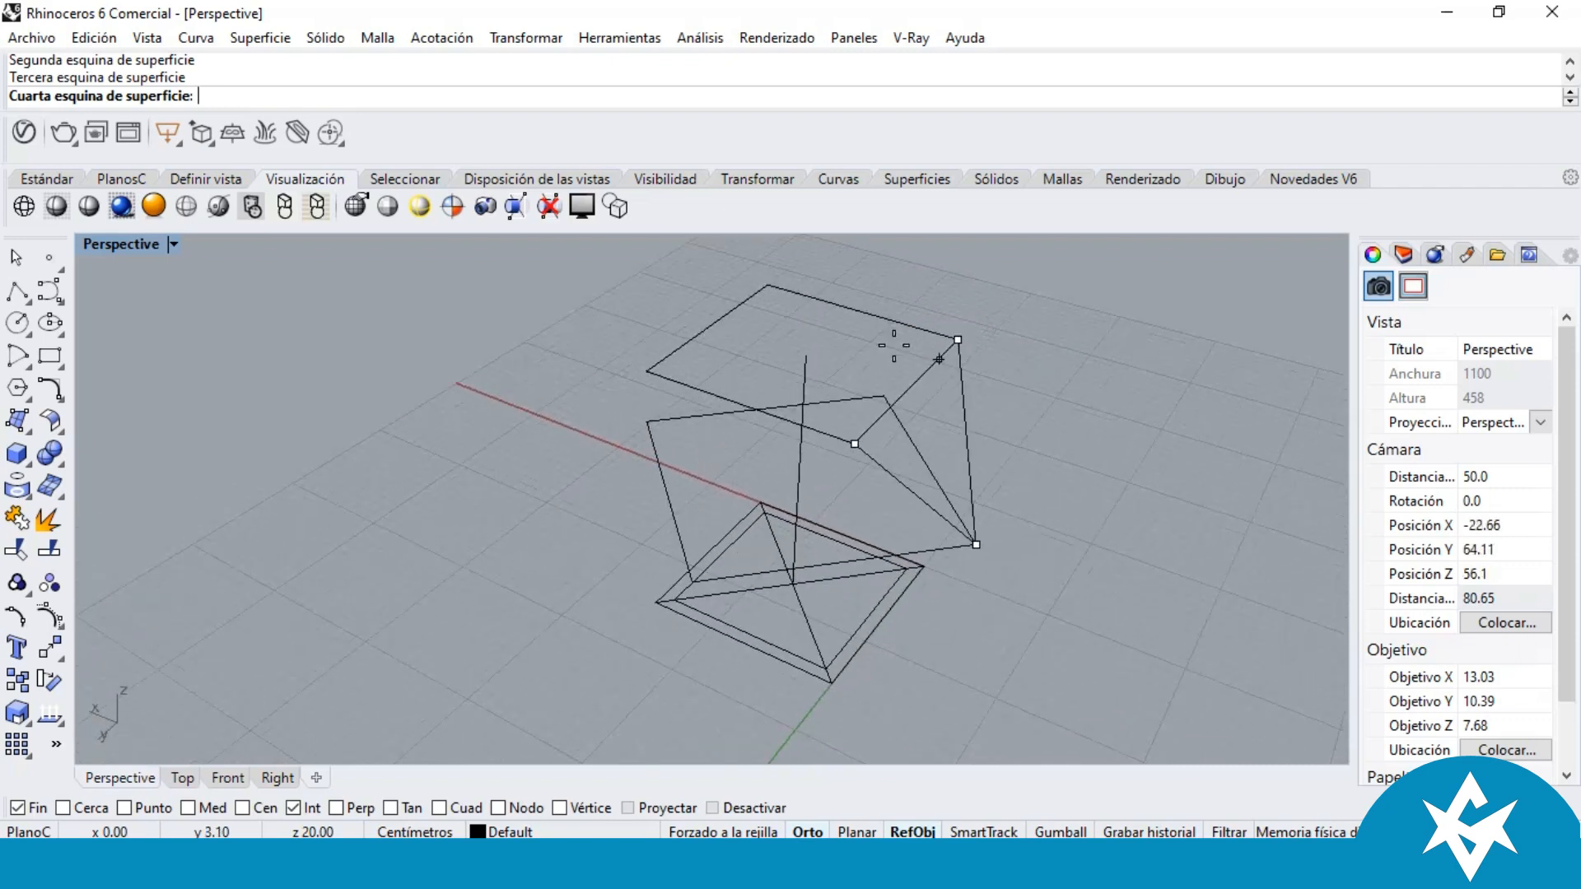
left_click(957, 340)
Step: Examine the triangular surface from several angles and look through the available viewport display modes
mouse_move(1029, 511)
right_mouse_down()
mouse_move(818, 428)
mouse_move(754, 433)
right_mouse_up()
left_click(754, 433)
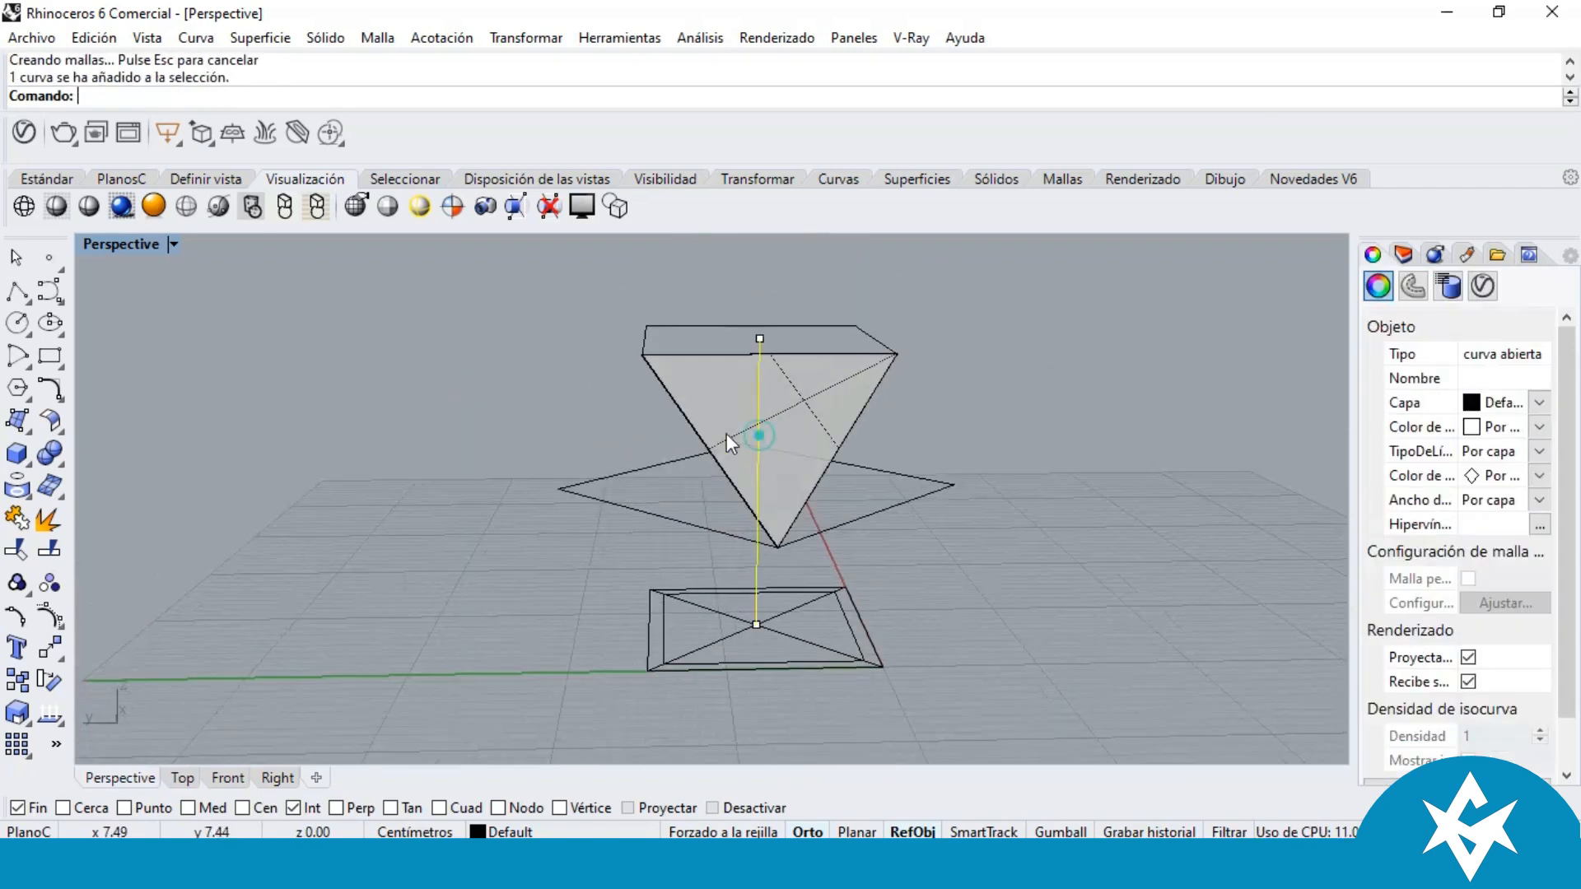
left_click(175, 244)
left_click(175, 243)
left_click(175, 244)
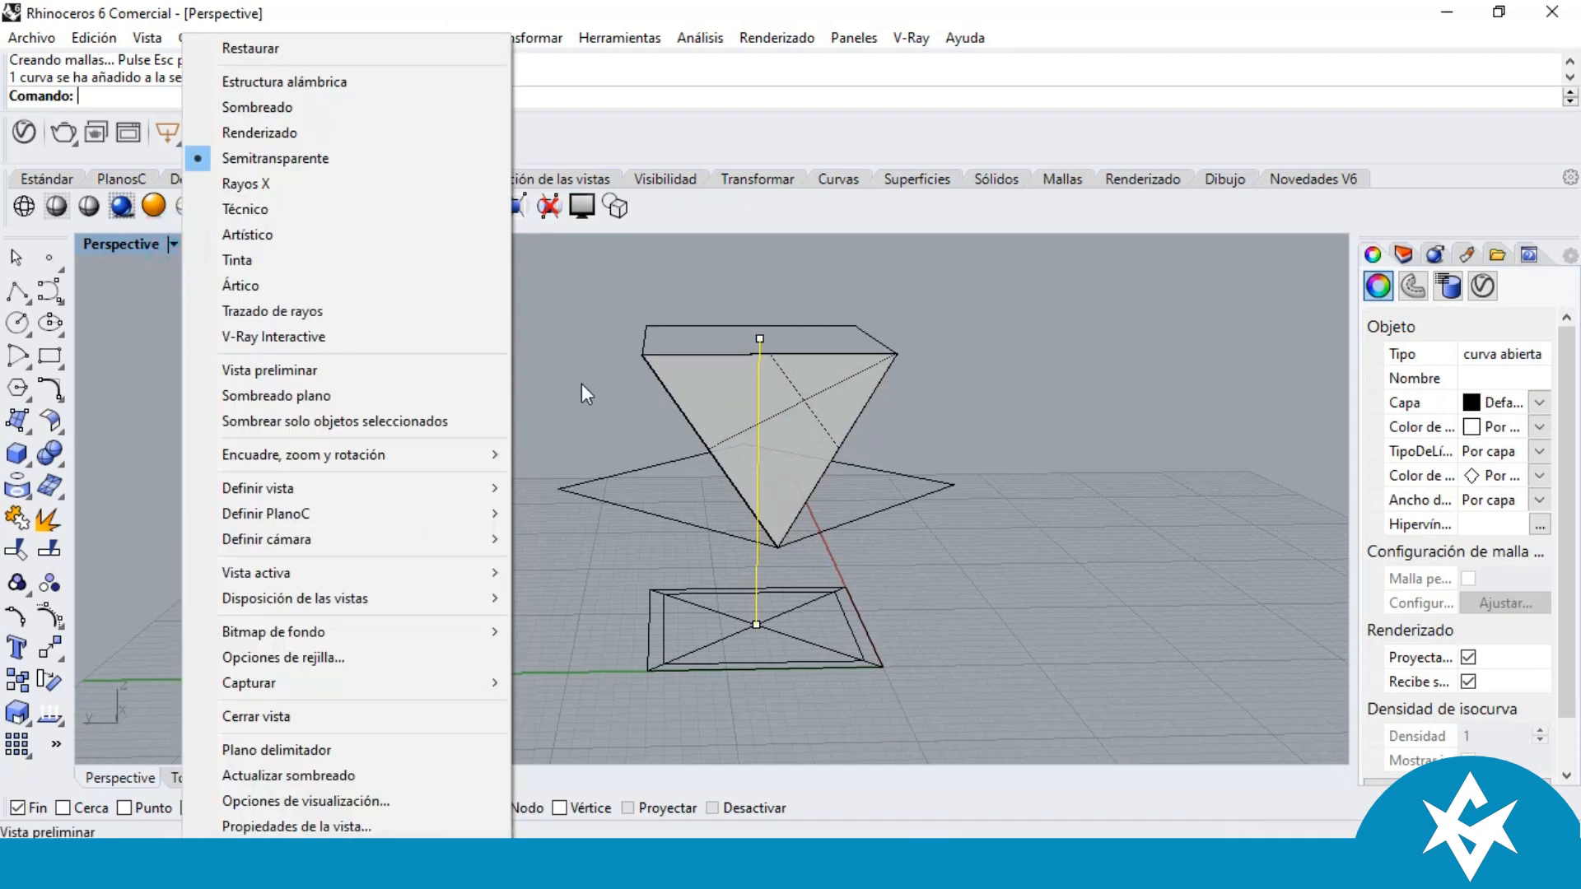
left_click(602, 311)
right_click_drag(617, 407, 791, 453)
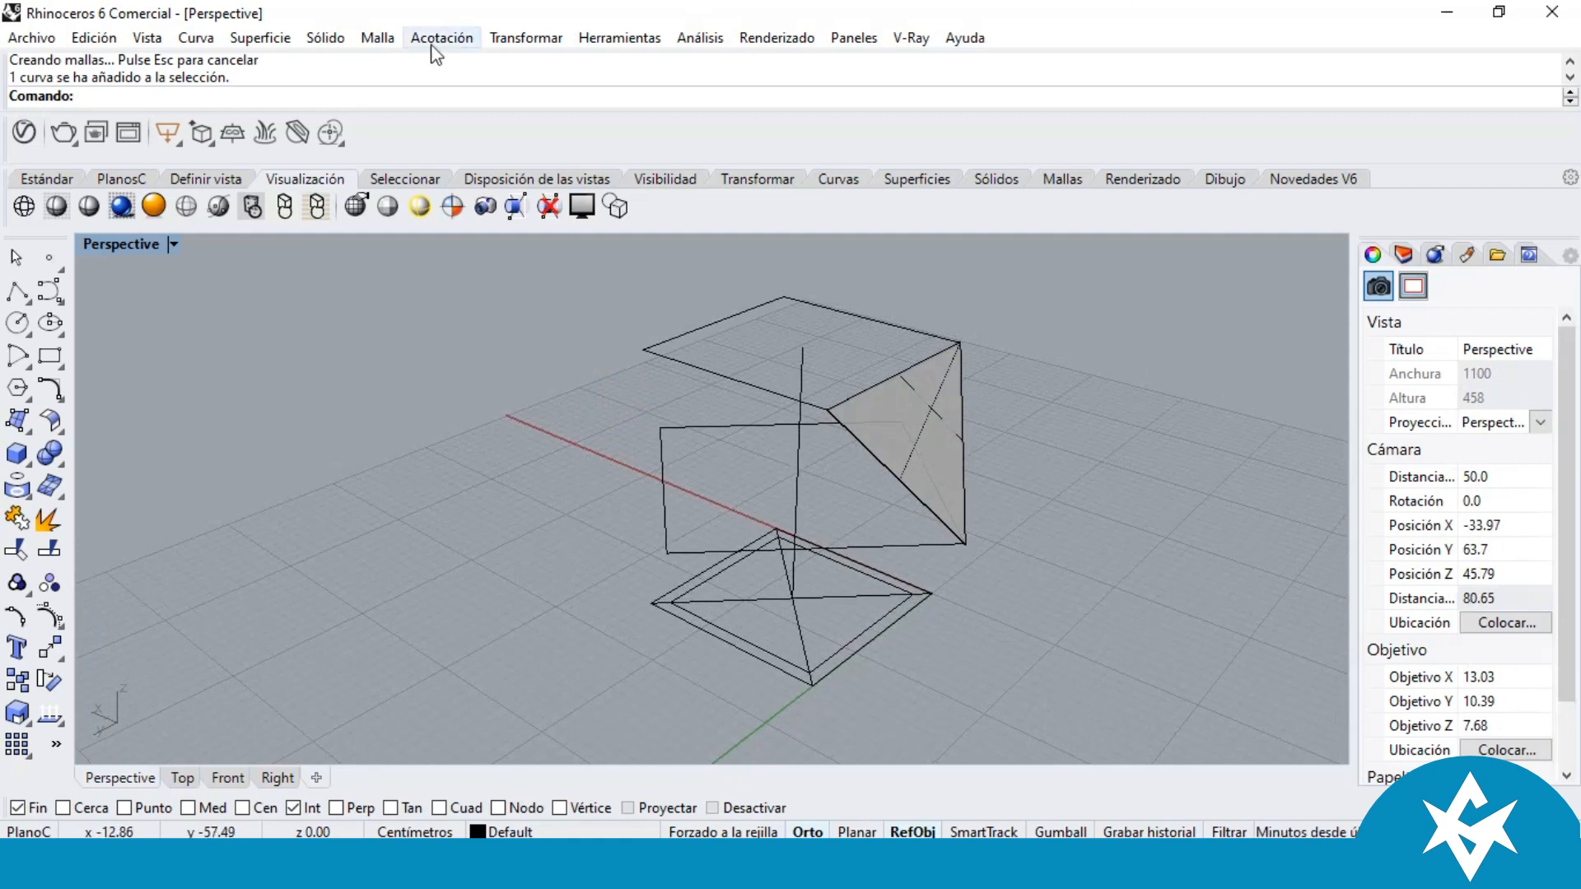
right_click_drag(964, 519, 930, 480)
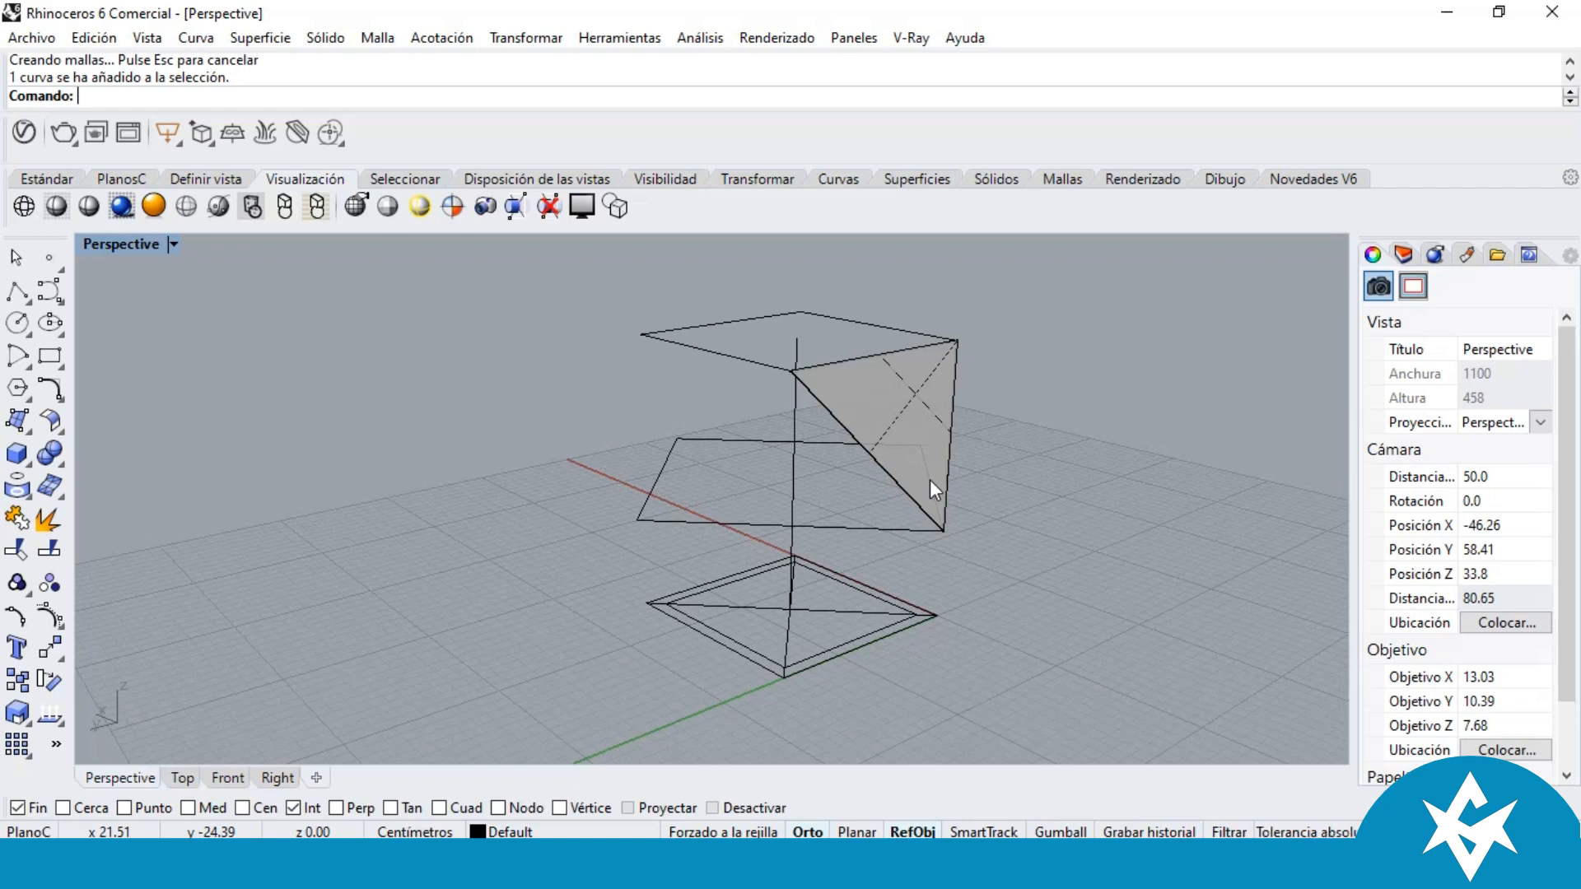
right_click_drag(931, 479, 705, 476)
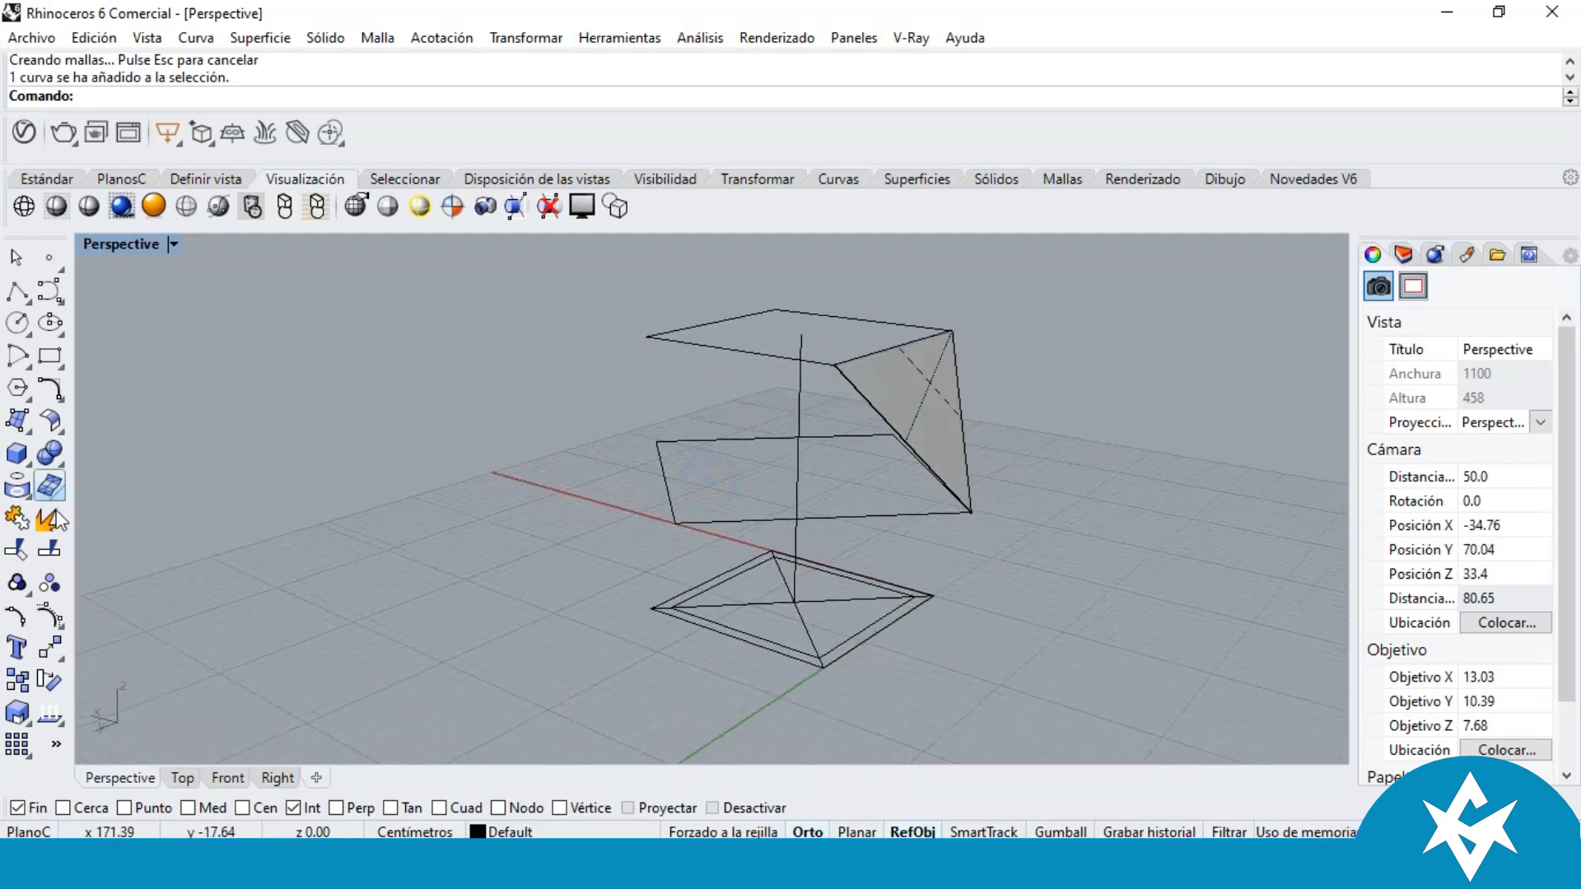
left_click(17, 422)
right_click_drag(857, 646, 877, 654)
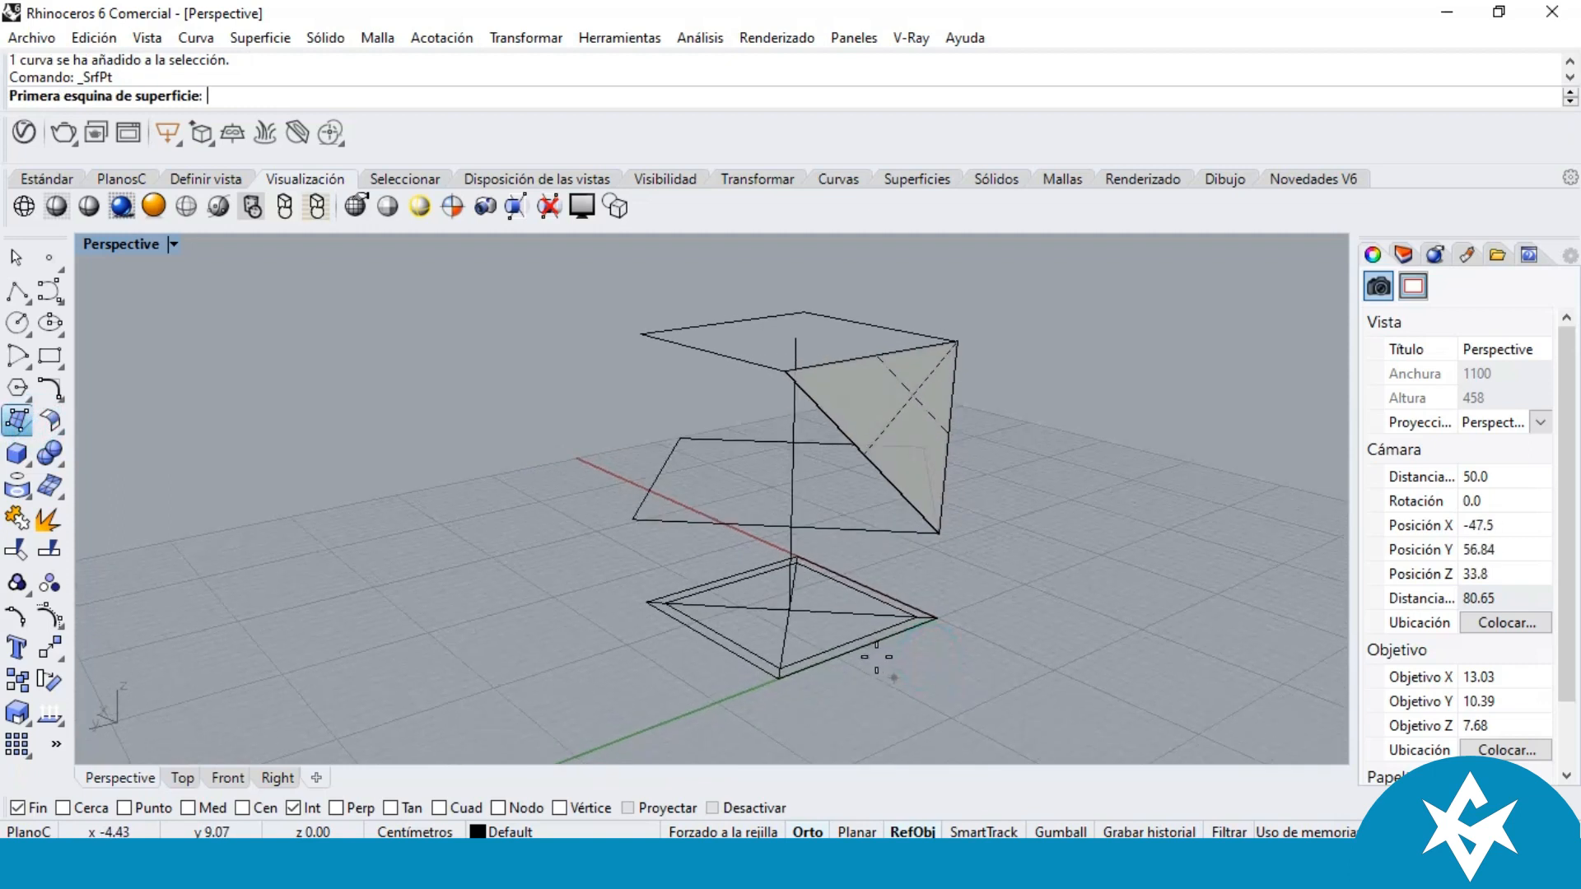
scroll(940, 611, "up", 5)
scroll(926, 577, "down", 5)
right_click_drag(930, 540, 960, 590)
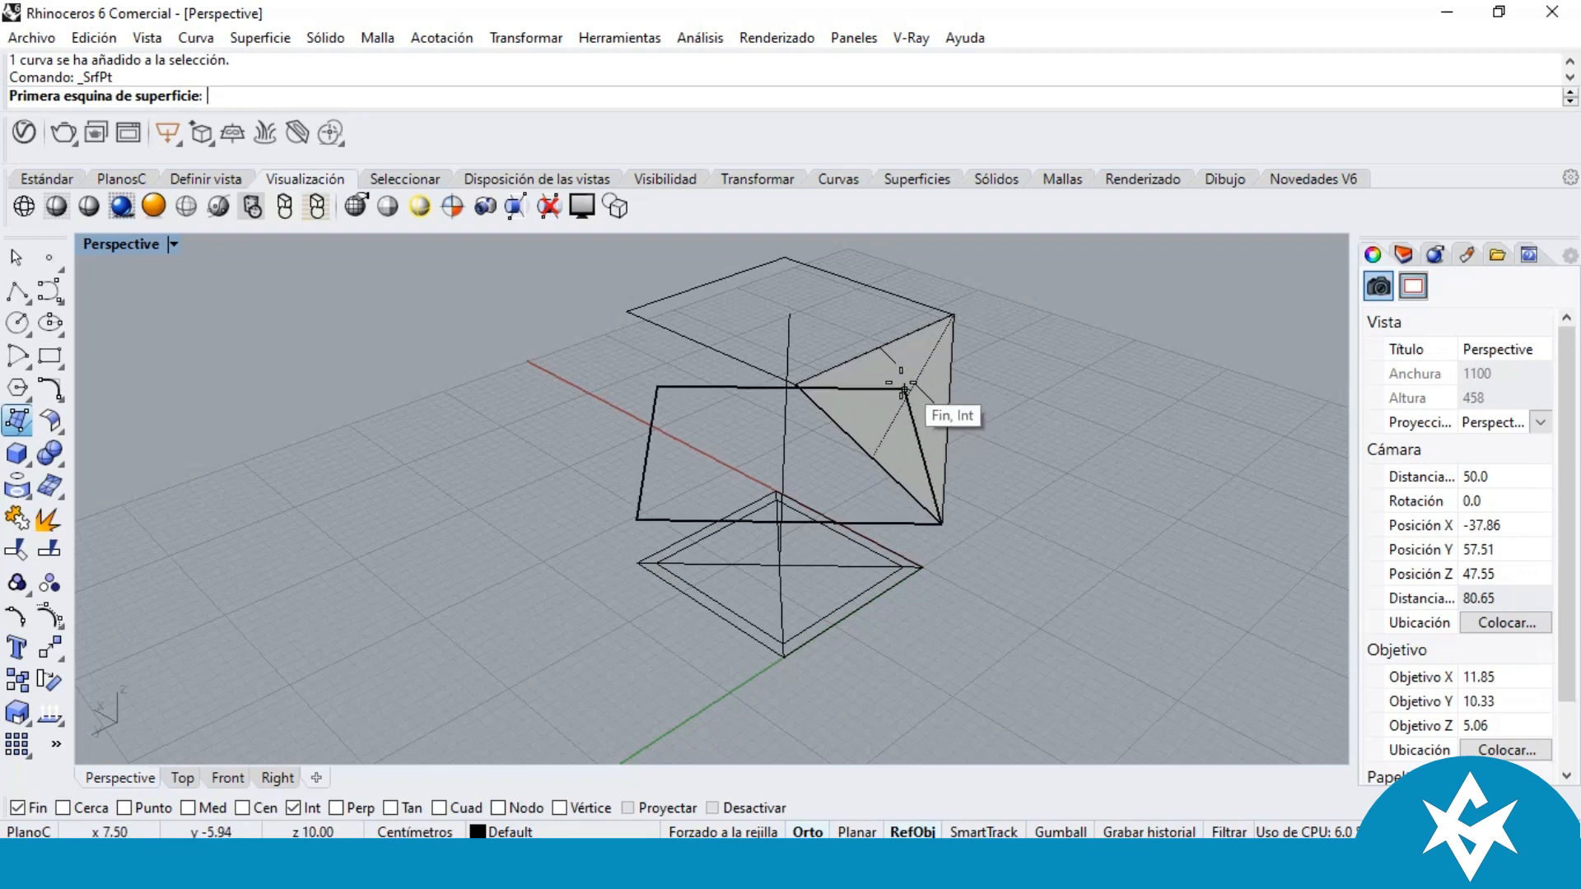
right_click_drag(880, 396, 919, 439)
key("Escape")
Step: Draw a freehand rectangle on the base plane across the green axis, clear of the stacked squares
left_click(873, 447)
scroll(899, 377, "down", 3)
right_click_drag(899, 377, 964, 434)
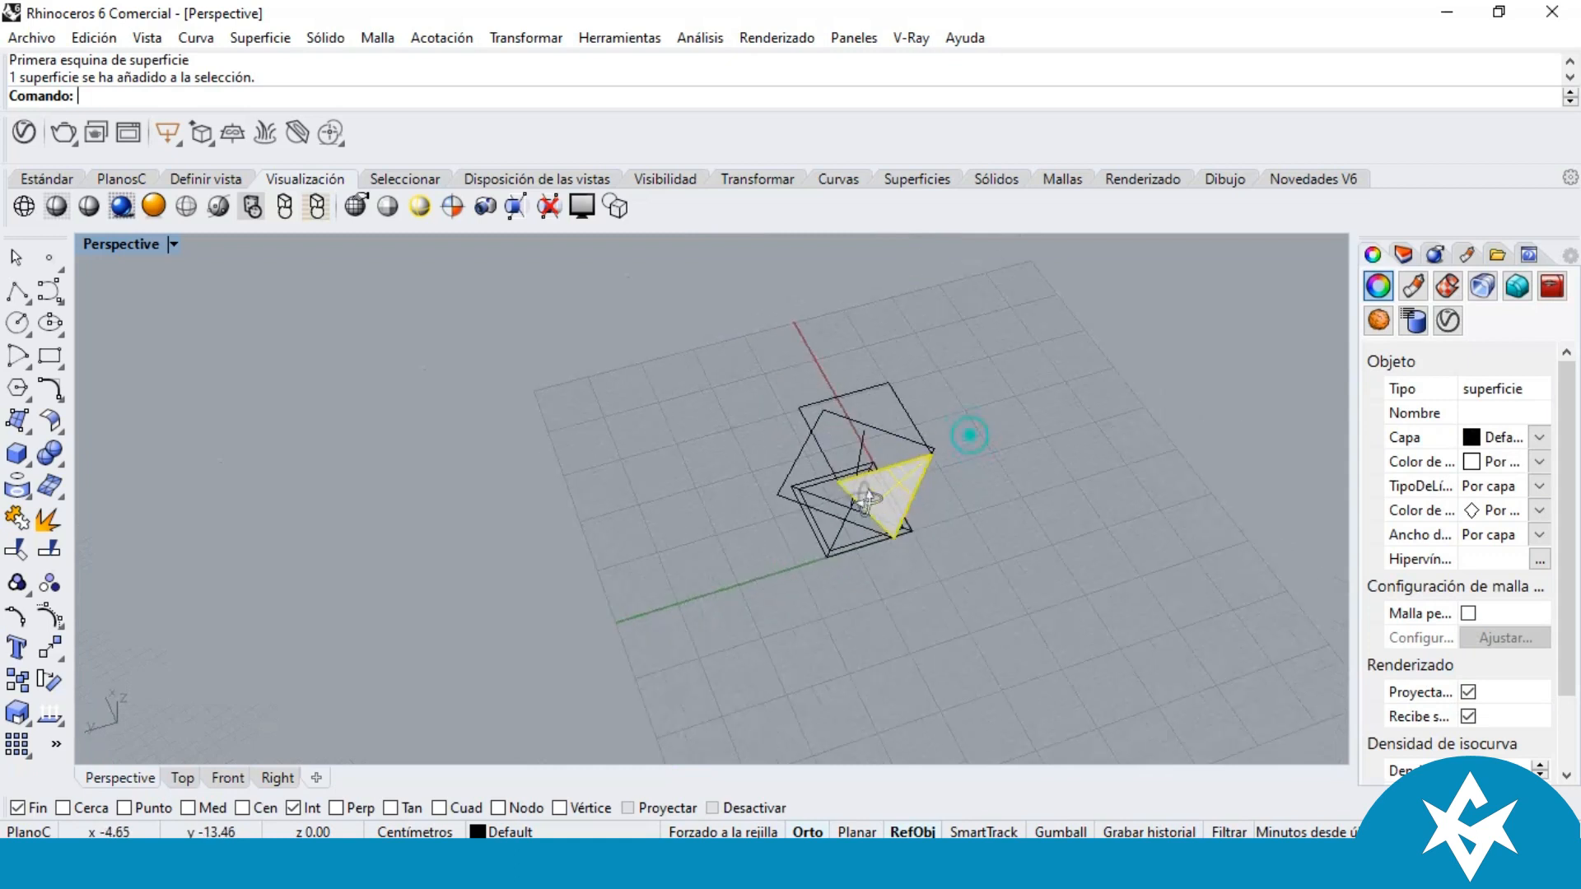
left_click(47, 357)
scroll(725, 605, "up", 2)
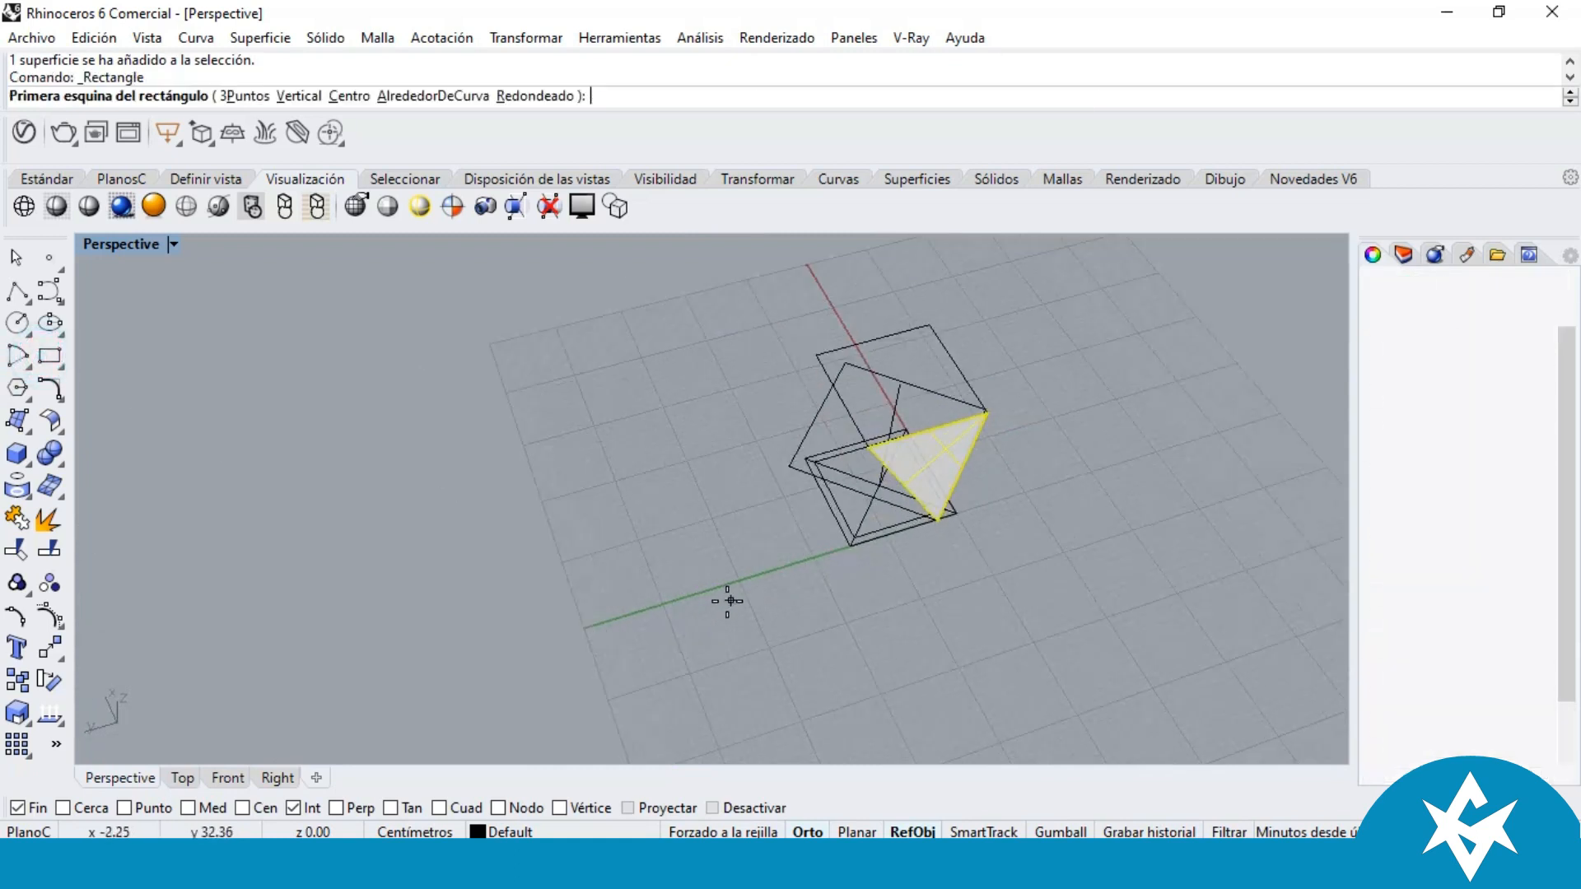
left_click(663, 544)
left_click(805, 644)
key("Escape")
Step: Locate the Orient objects command among the standard and transform tools and inspect the triangular surface
left_click(46, 179)
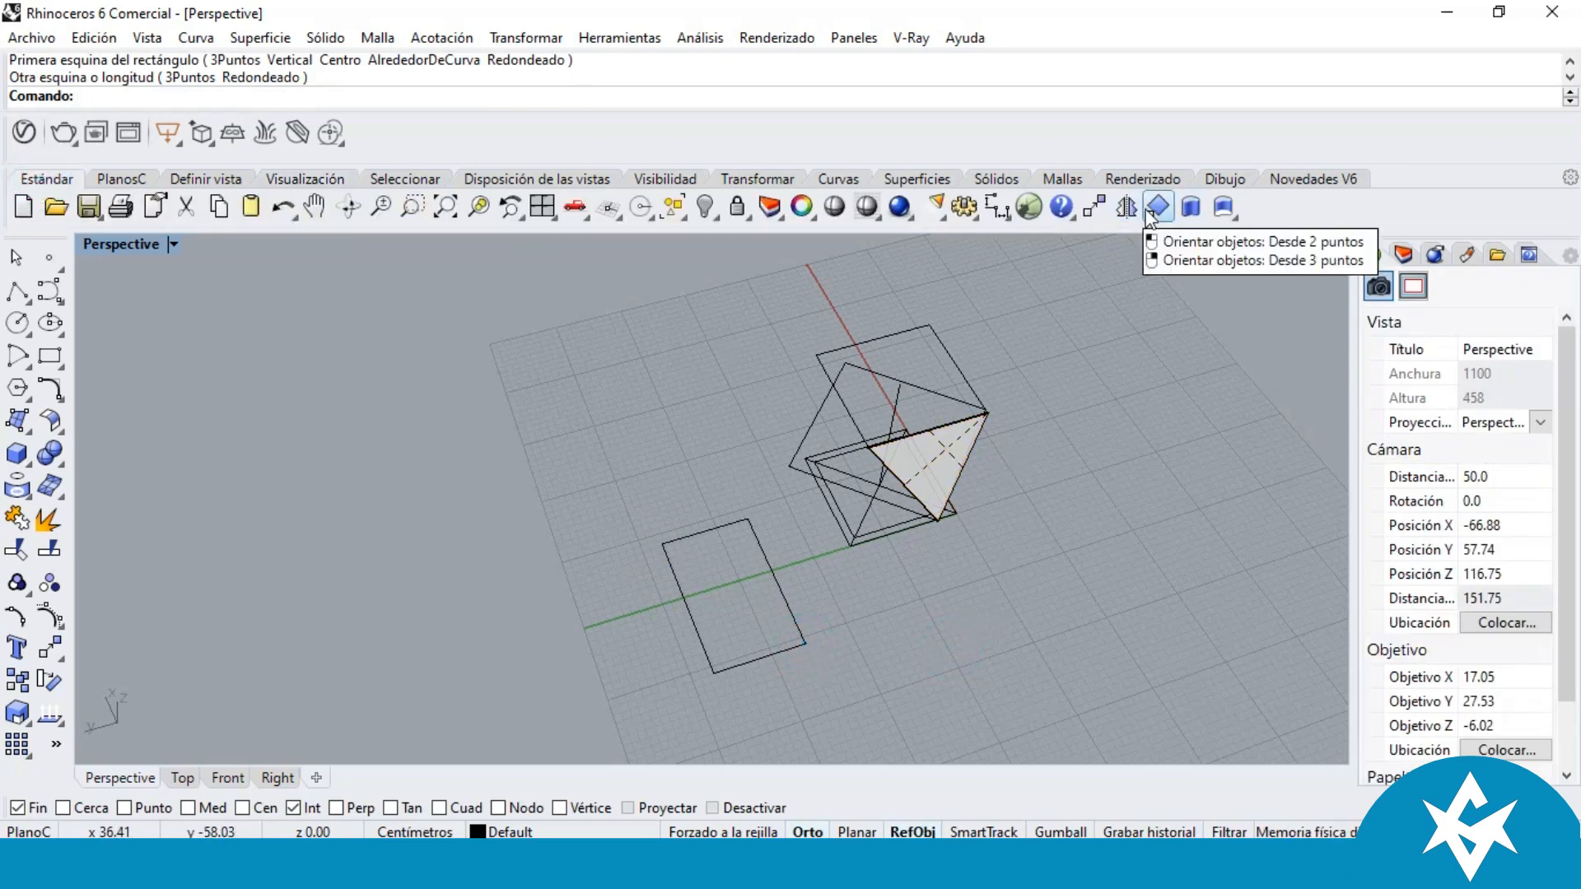
left_click(51, 653)
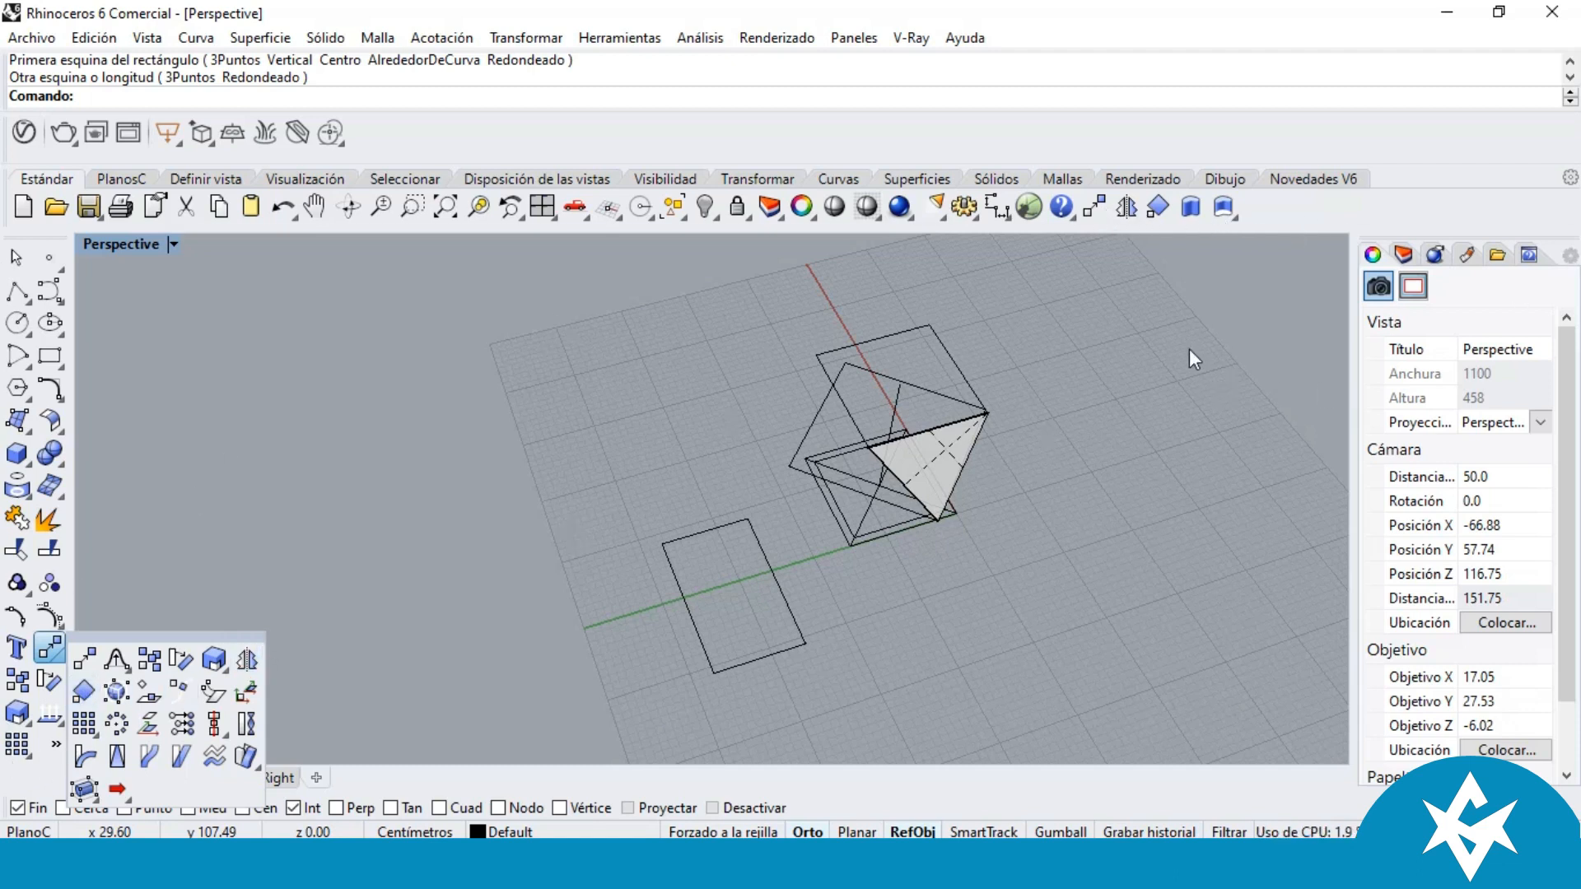
left_click(1134, 296)
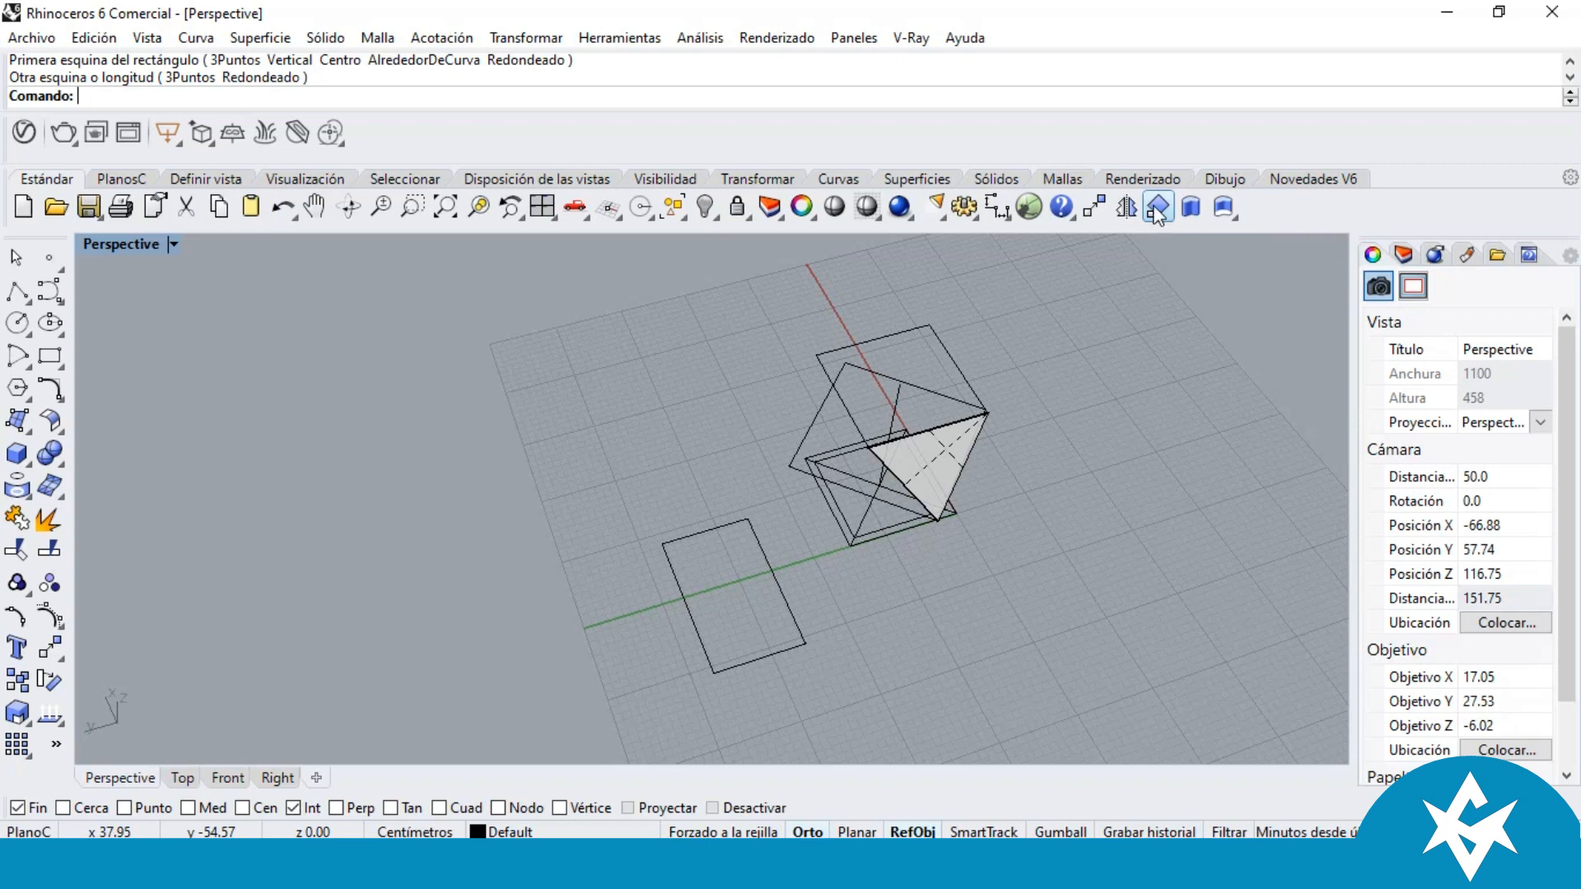
scroll(875, 482, "up", 6)
right_click_drag(896, 461, 987, 428)
scroll(1036, 308, "down", 2)
scroll(1037, 308, "down", 2)
scroll(887, 581, "up", 4)
scroll(855, 501, "down", 6)
scroll(964, 422, "up", 4)
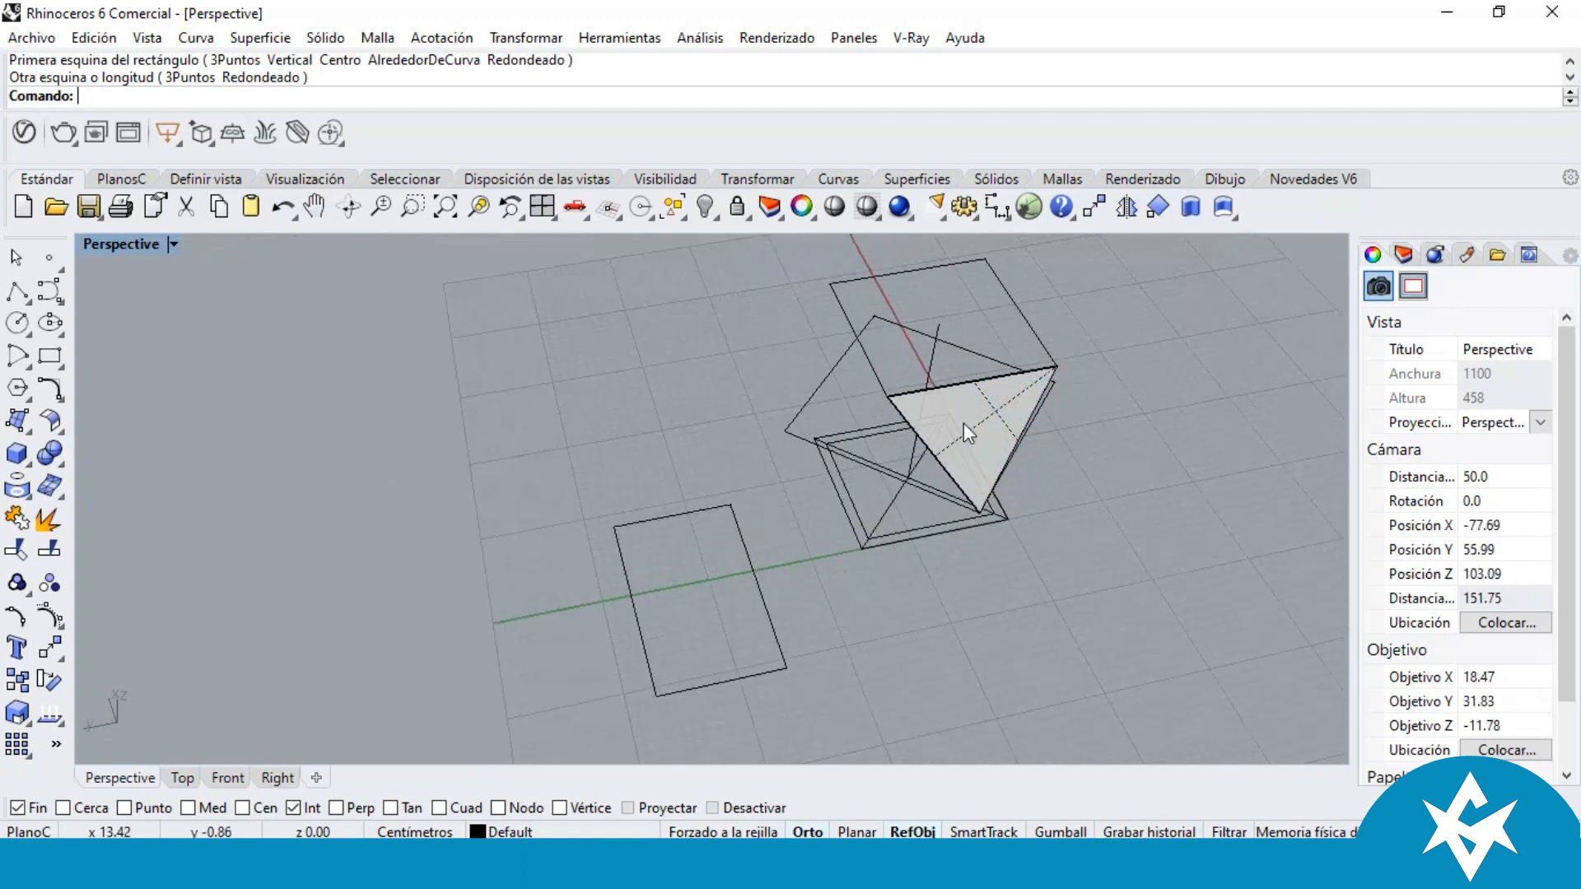
Step: Start a three-point orientation of the triangular surface, using its two top corners and its lower corner as reference points
left_click(1158, 206)
right_click_drag(1071, 323, 1130, 336)
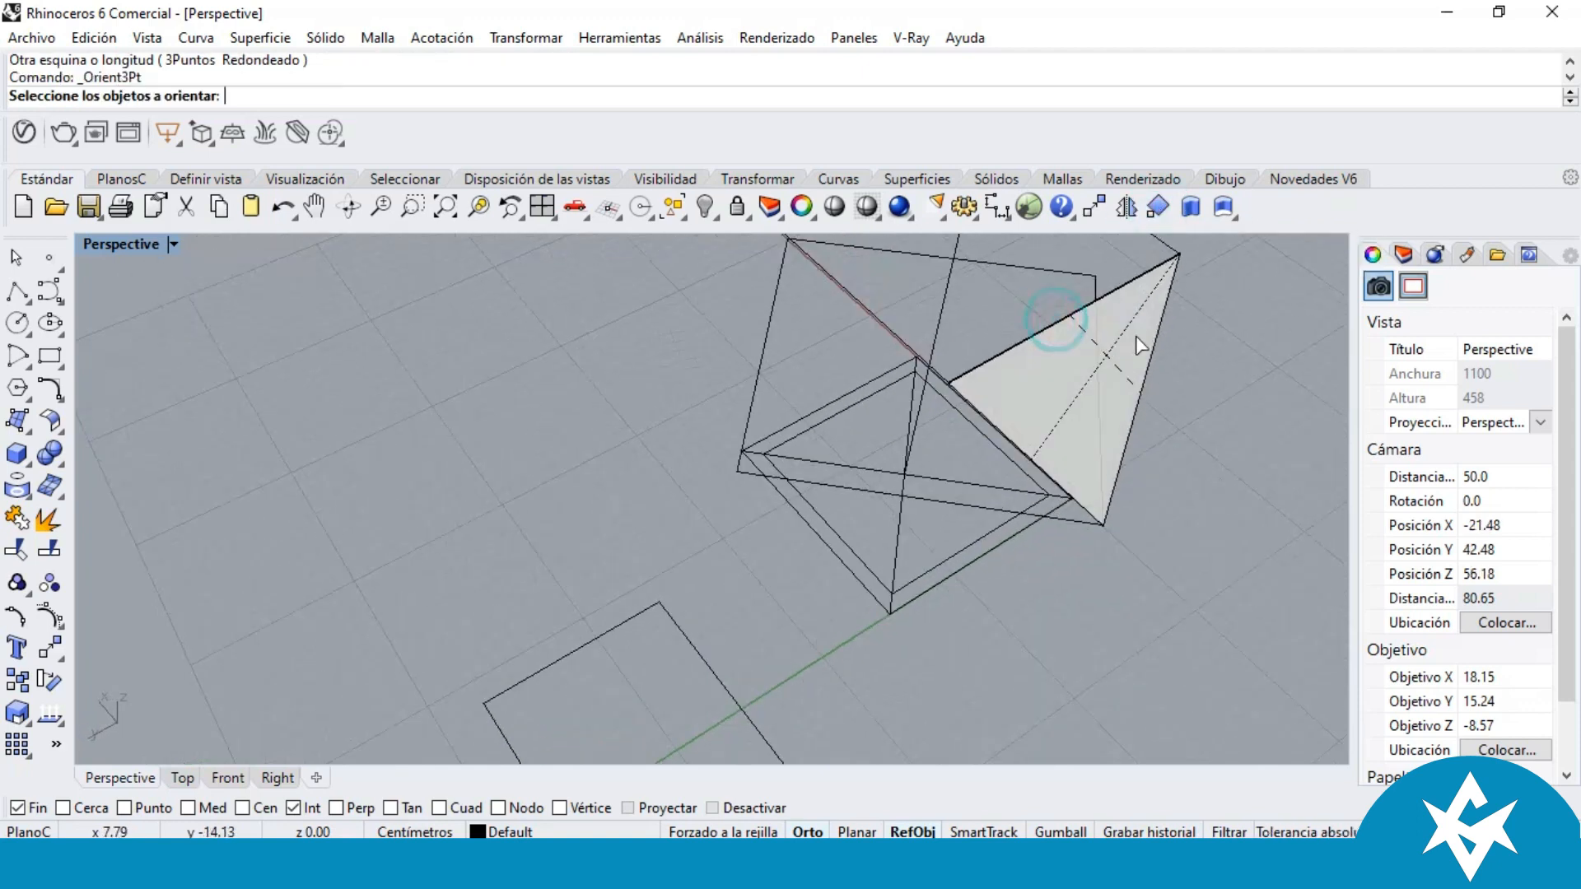
left_click(1100, 368)
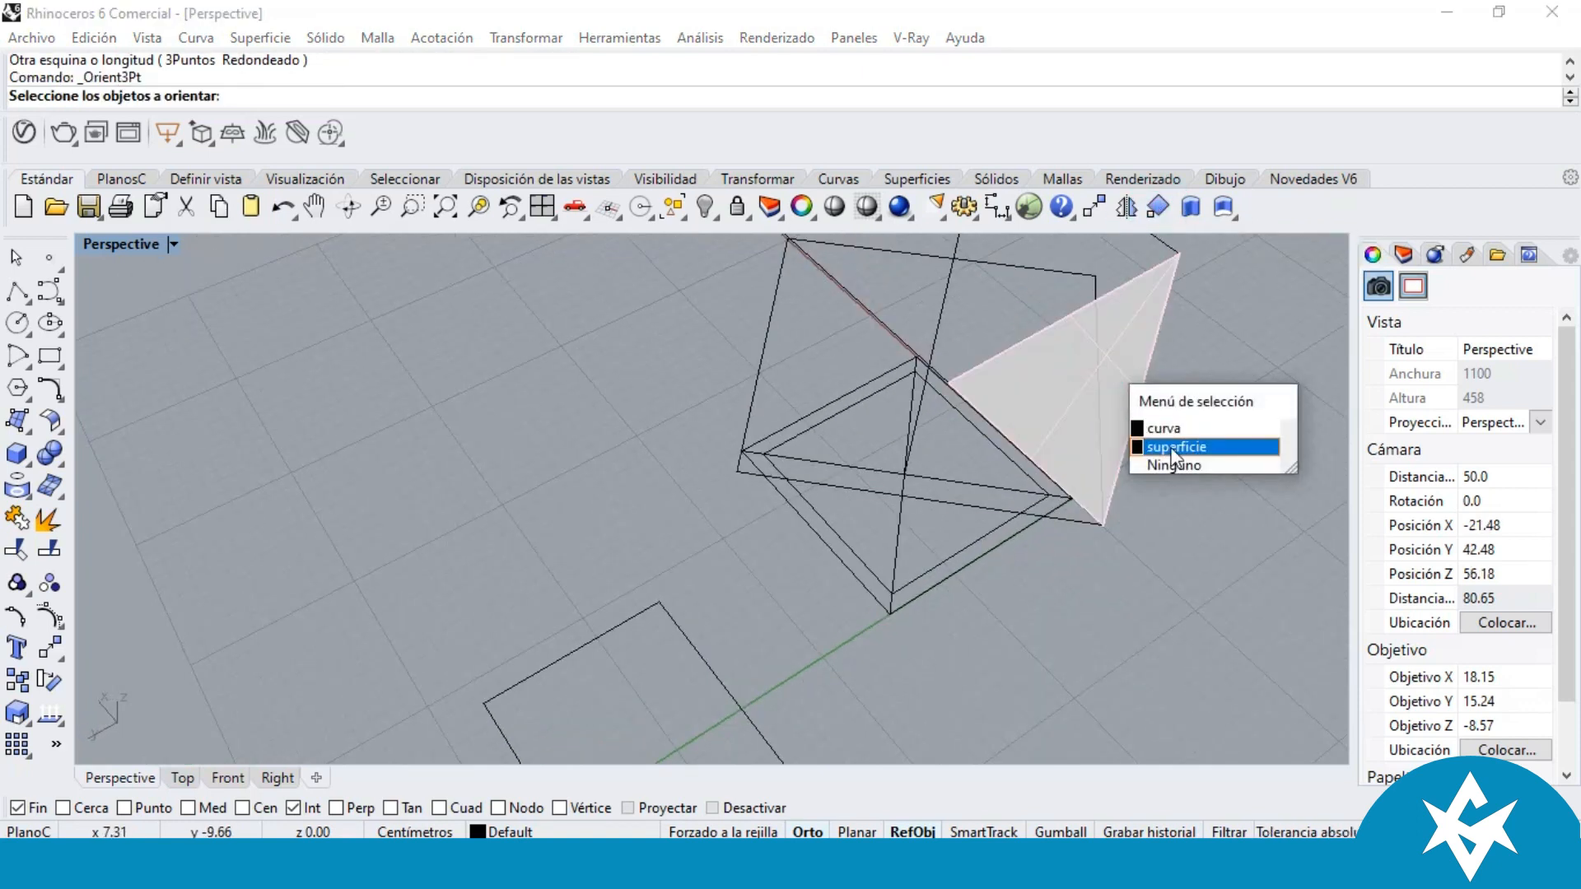
left_click(1149, 447)
scroll(1088, 379, "down", 3)
scroll(1145, 309, "up", 3)
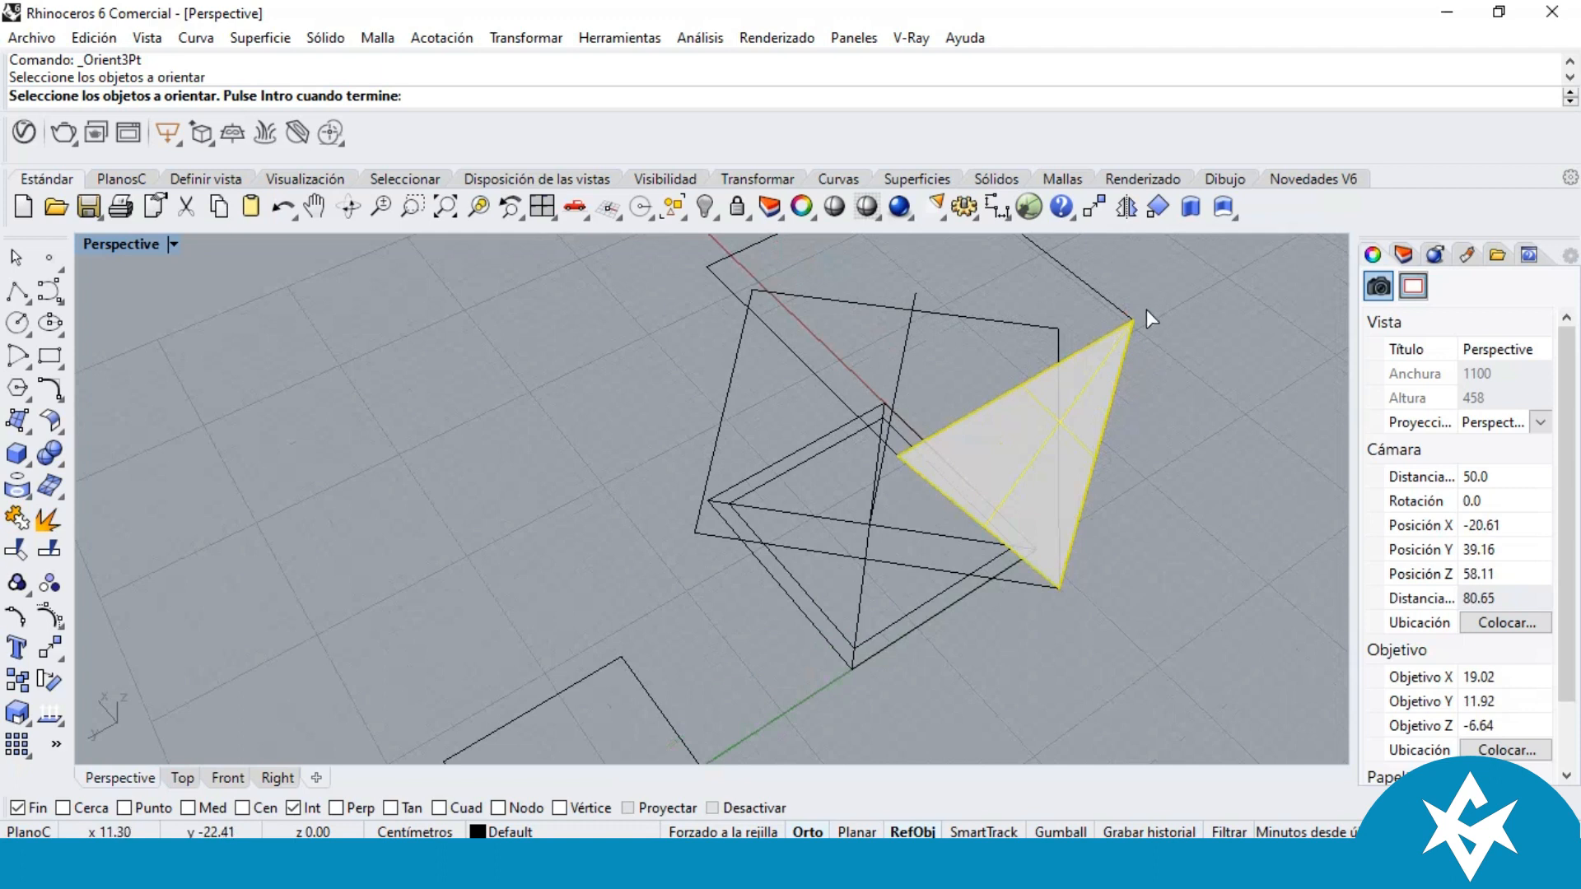
key("Return")
left_click(1133, 321)
mouse_move(967, 423)
right_mouse_down()
mouse_move(981, 442)
mouse_move(962, 443)
right_mouse_up()
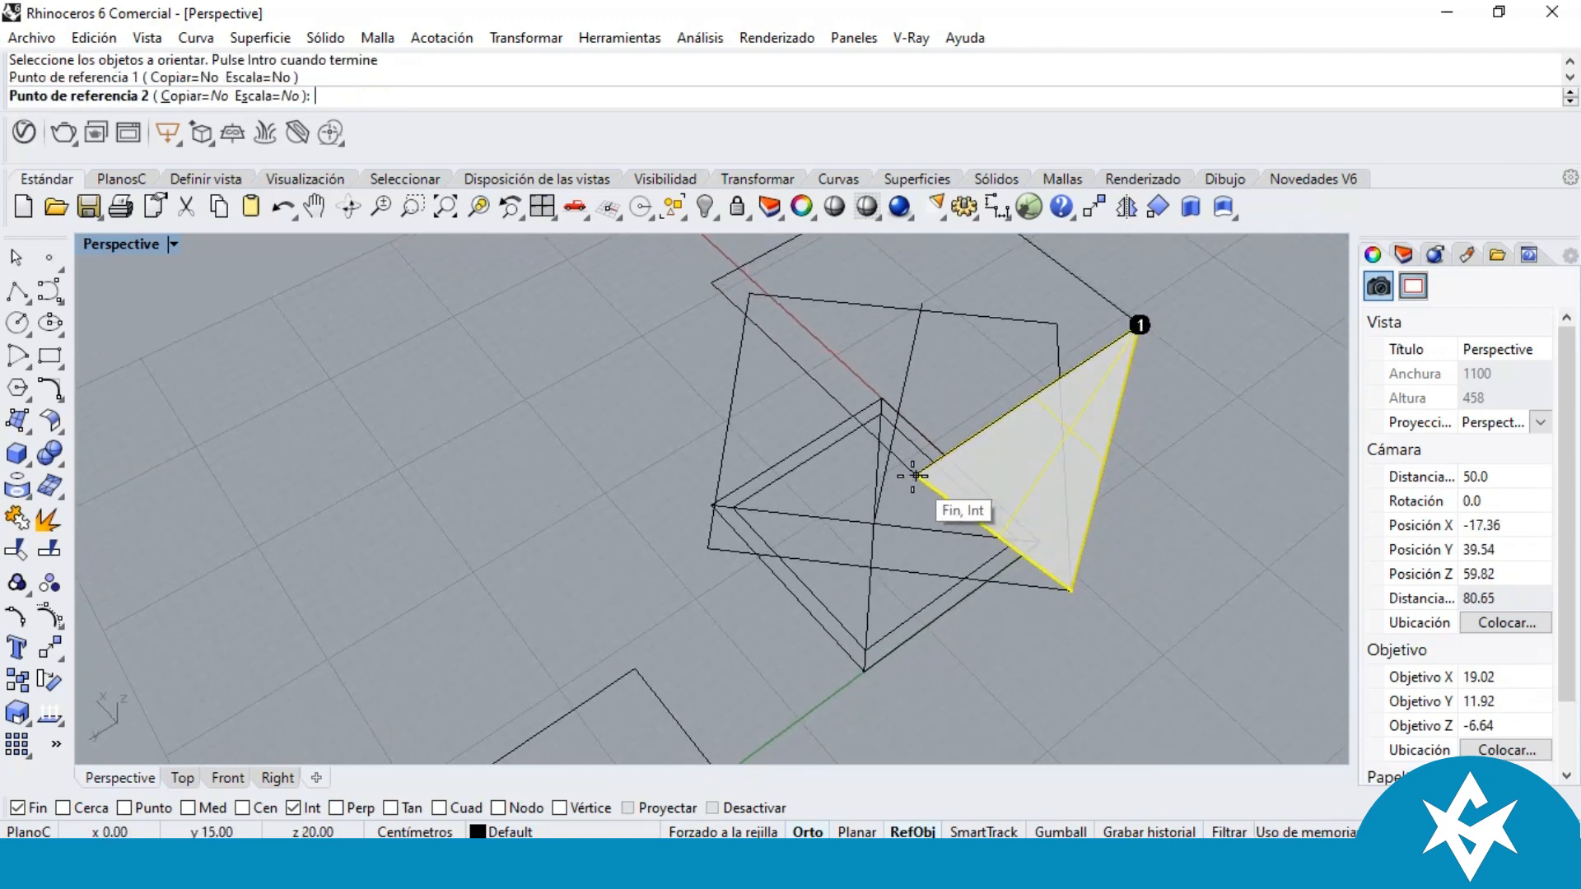
left_click(915, 476)
left_click(1071, 590)
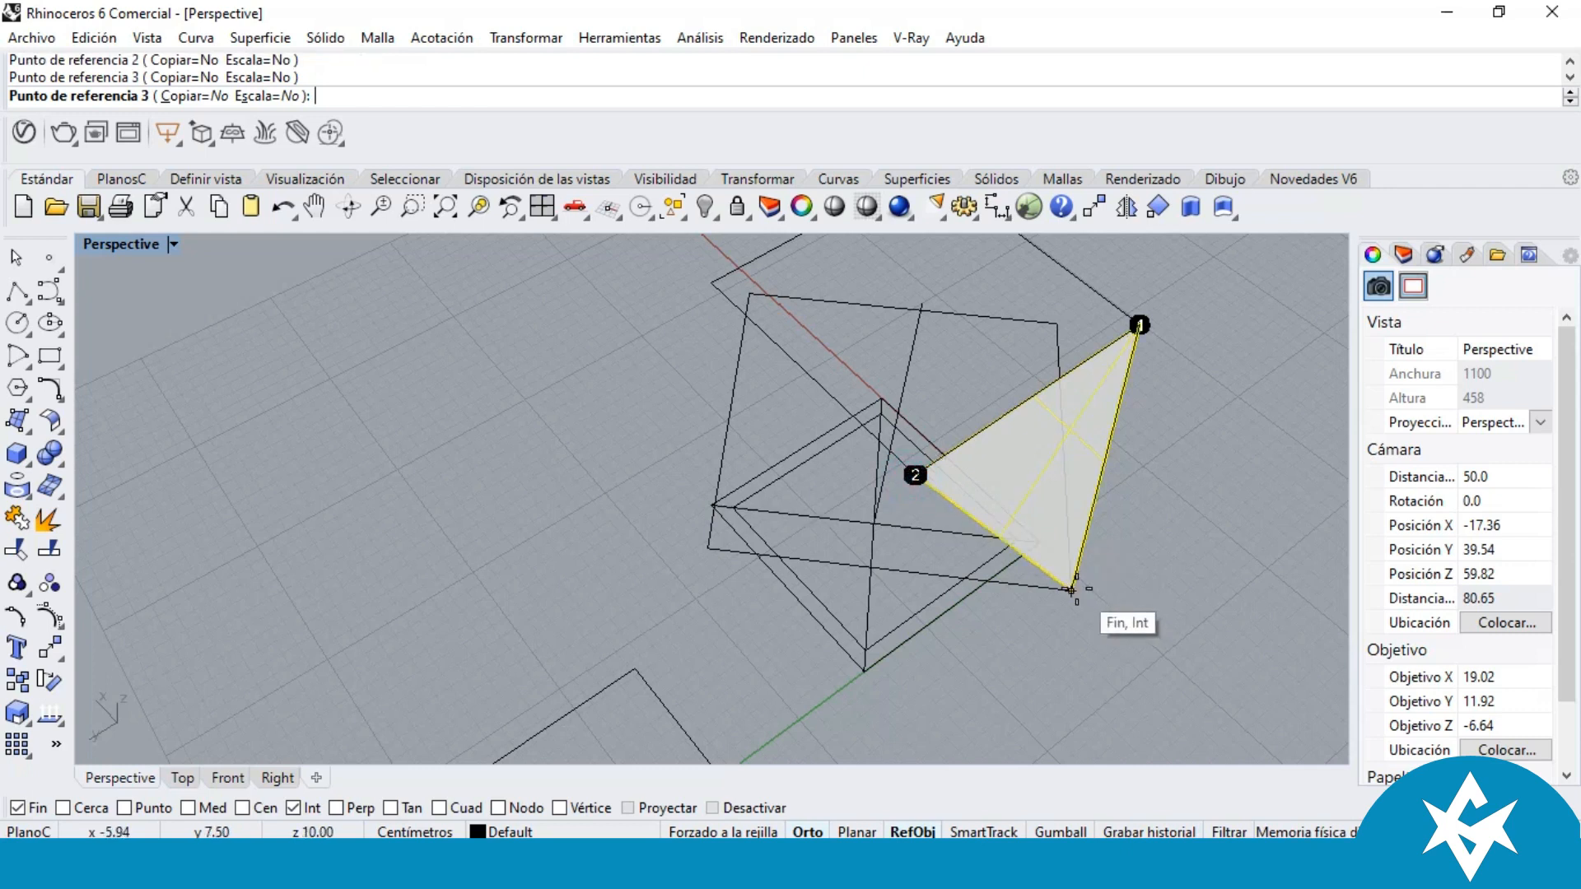
Step: Lay the triangular surface flat on the base plane by setting three consecutive rectangle corners as target points
scroll(1030, 429, "down", 5)
scroll(911, 558, "up", 4)
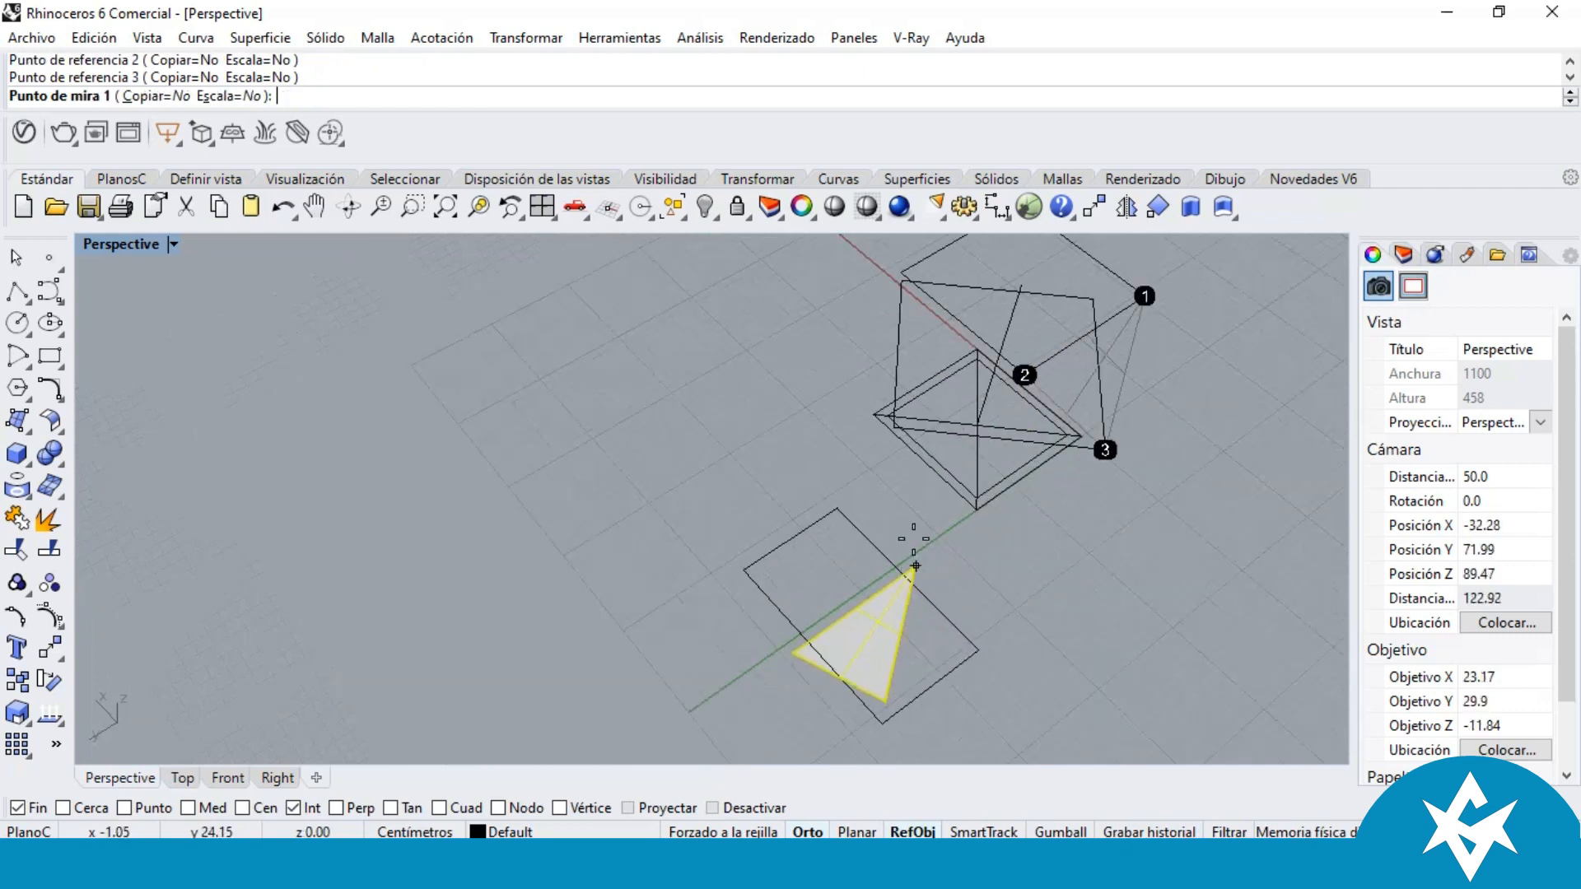
left_click(838, 509)
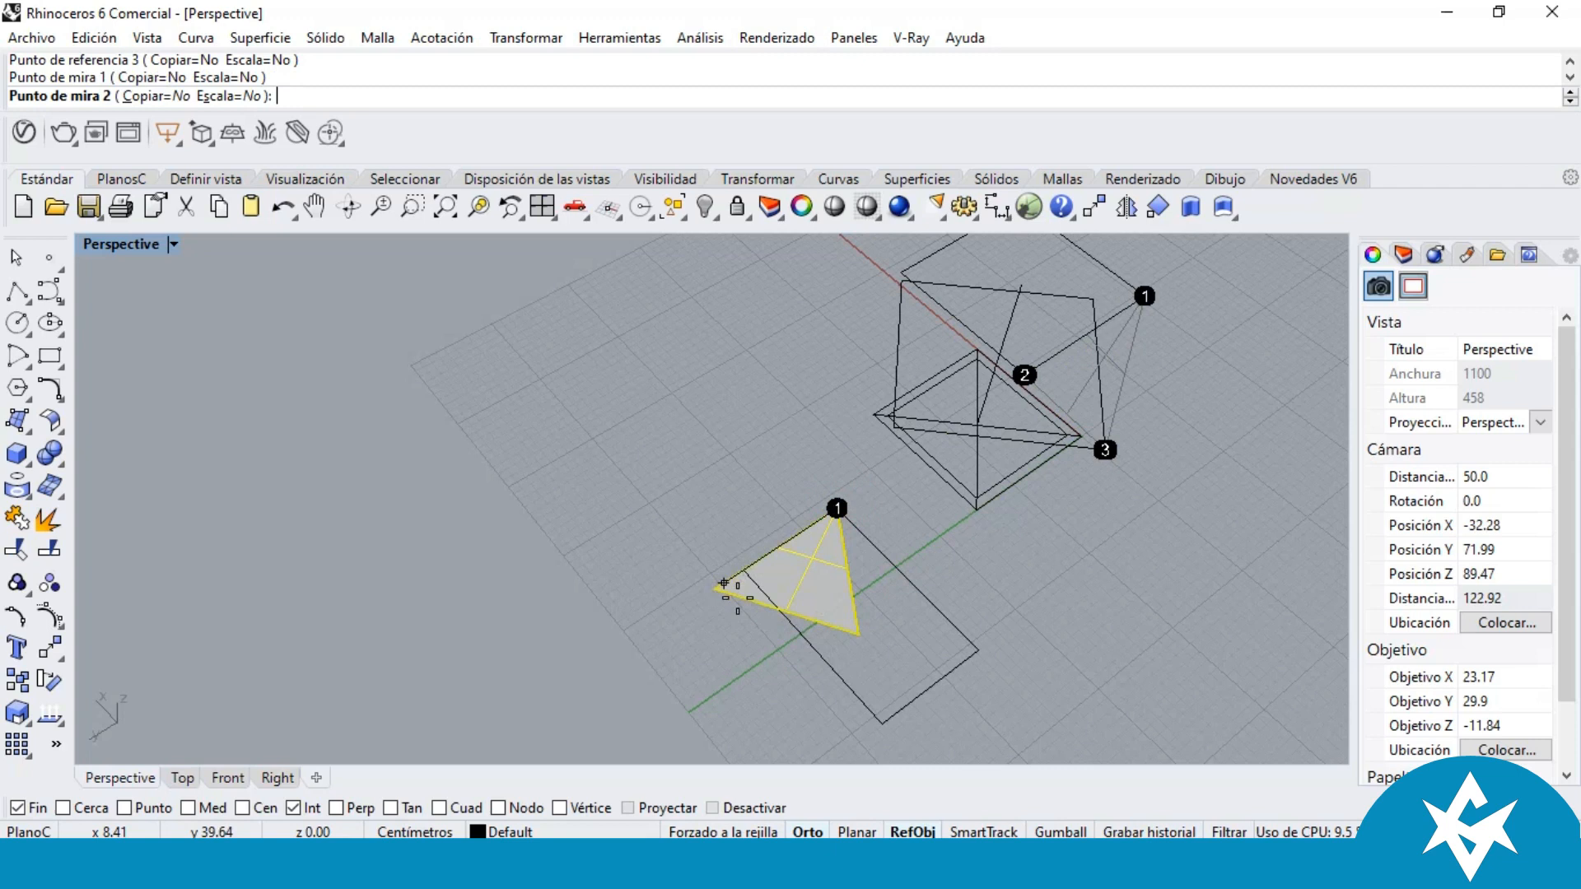
left_click(744, 569)
left_click(880, 722)
Step: Delete the auxiliary rectangle around the flattened triangular surface
left_click(1101, 630)
right_click_drag(1058, 647, 892, 520)
left_click(892, 521)
right_click_drag(1114, 471, 855, 507)
left_click(855, 507)
right_click_drag(564, 511, 882, 431)
left_click(852, 582)
key("Delete")
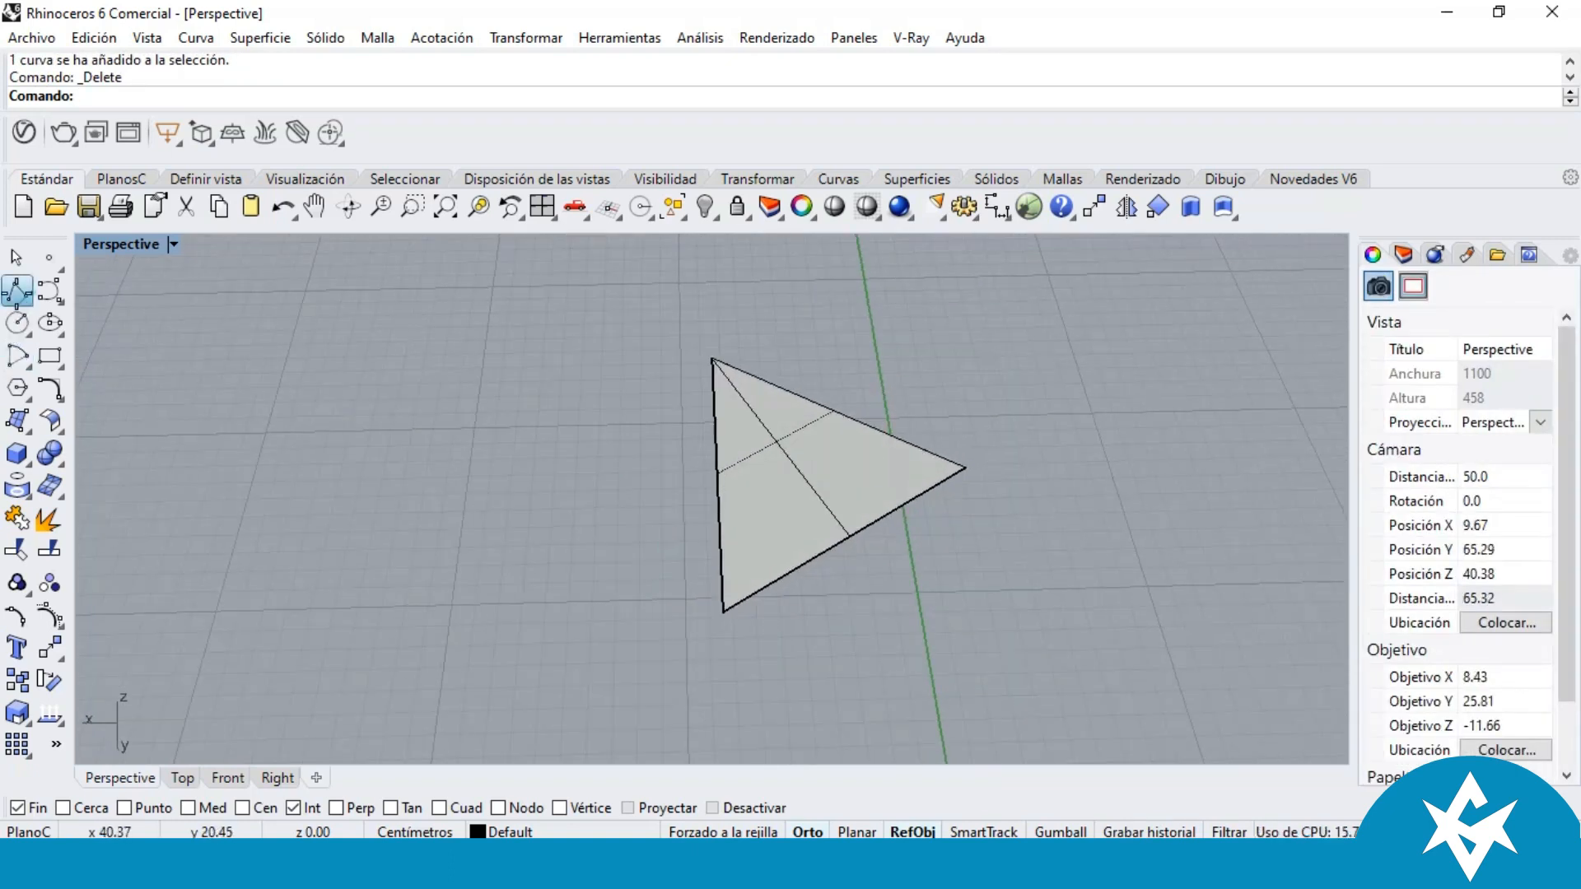
Step: Trace the flattened triangular surface with a closed polyline through its three corners
left_click(17, 290)
left_click(713, 359)
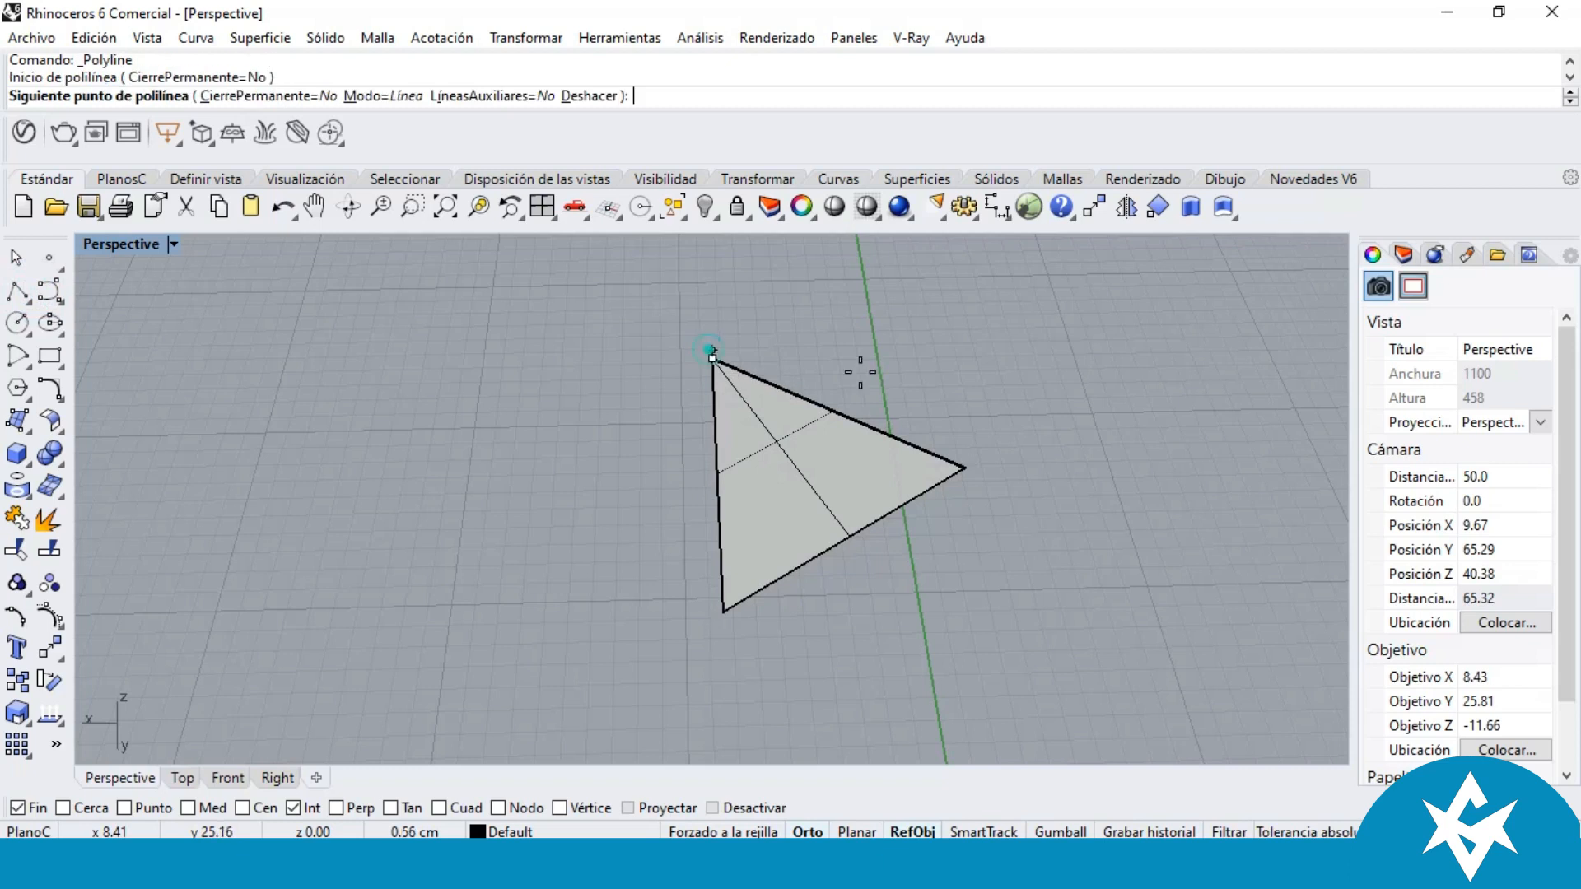
left_click(964, 468)
left_click(723, 612)
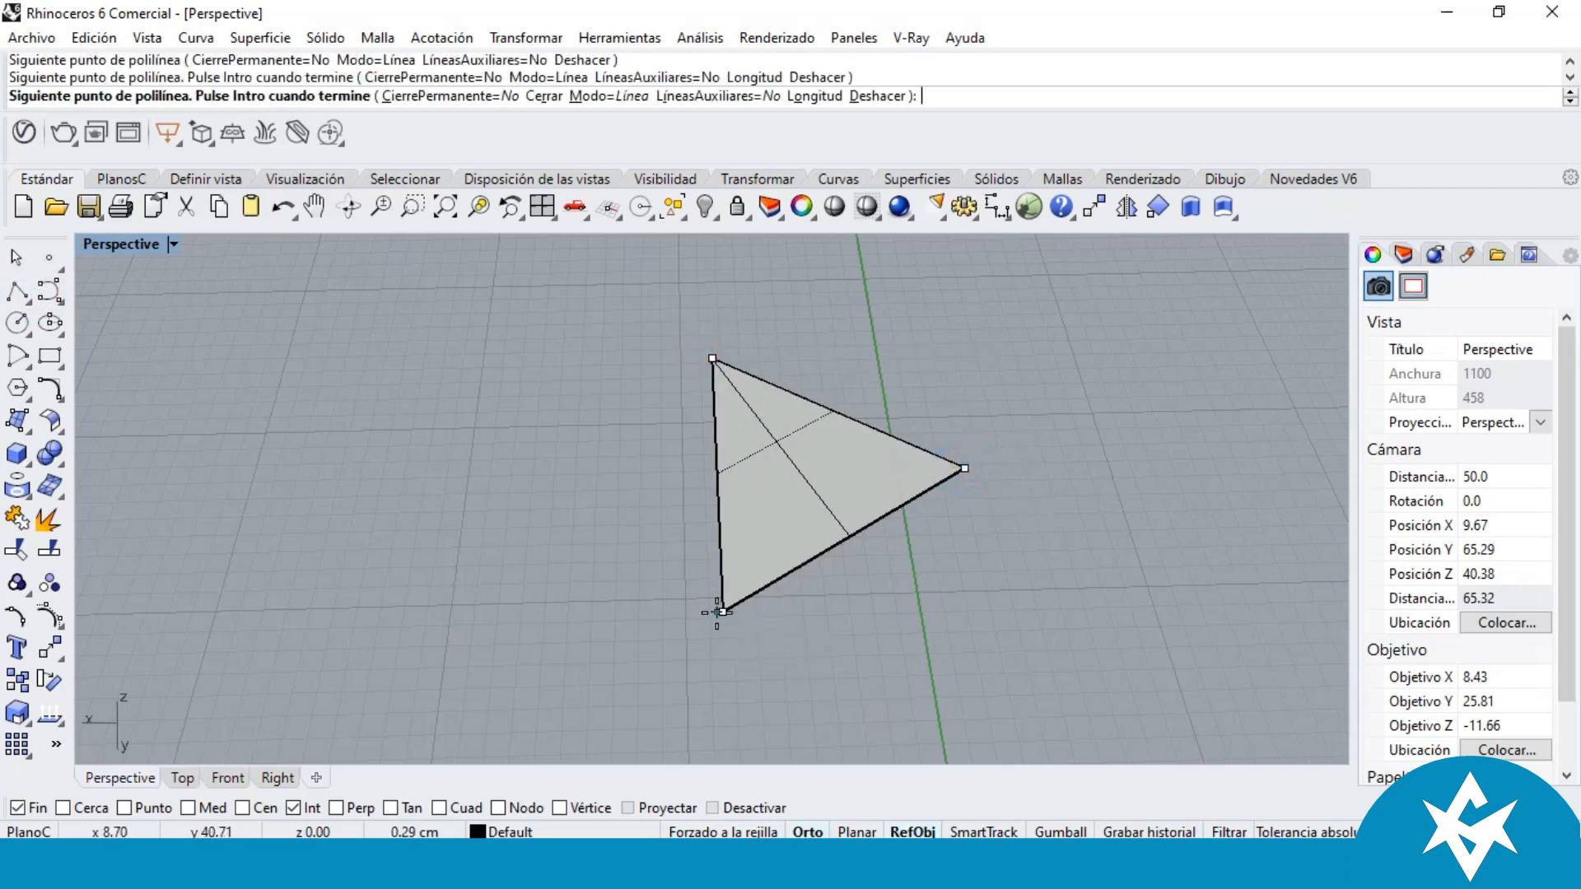
left_click(713, 363)
Step: Delete the flattened triangular surface, keeping only its polyline outline
left_click(791, 463)
key("Delete")
right_click_drag(943, 477, 601, 445)
scroll(898, 532, "down", 12)
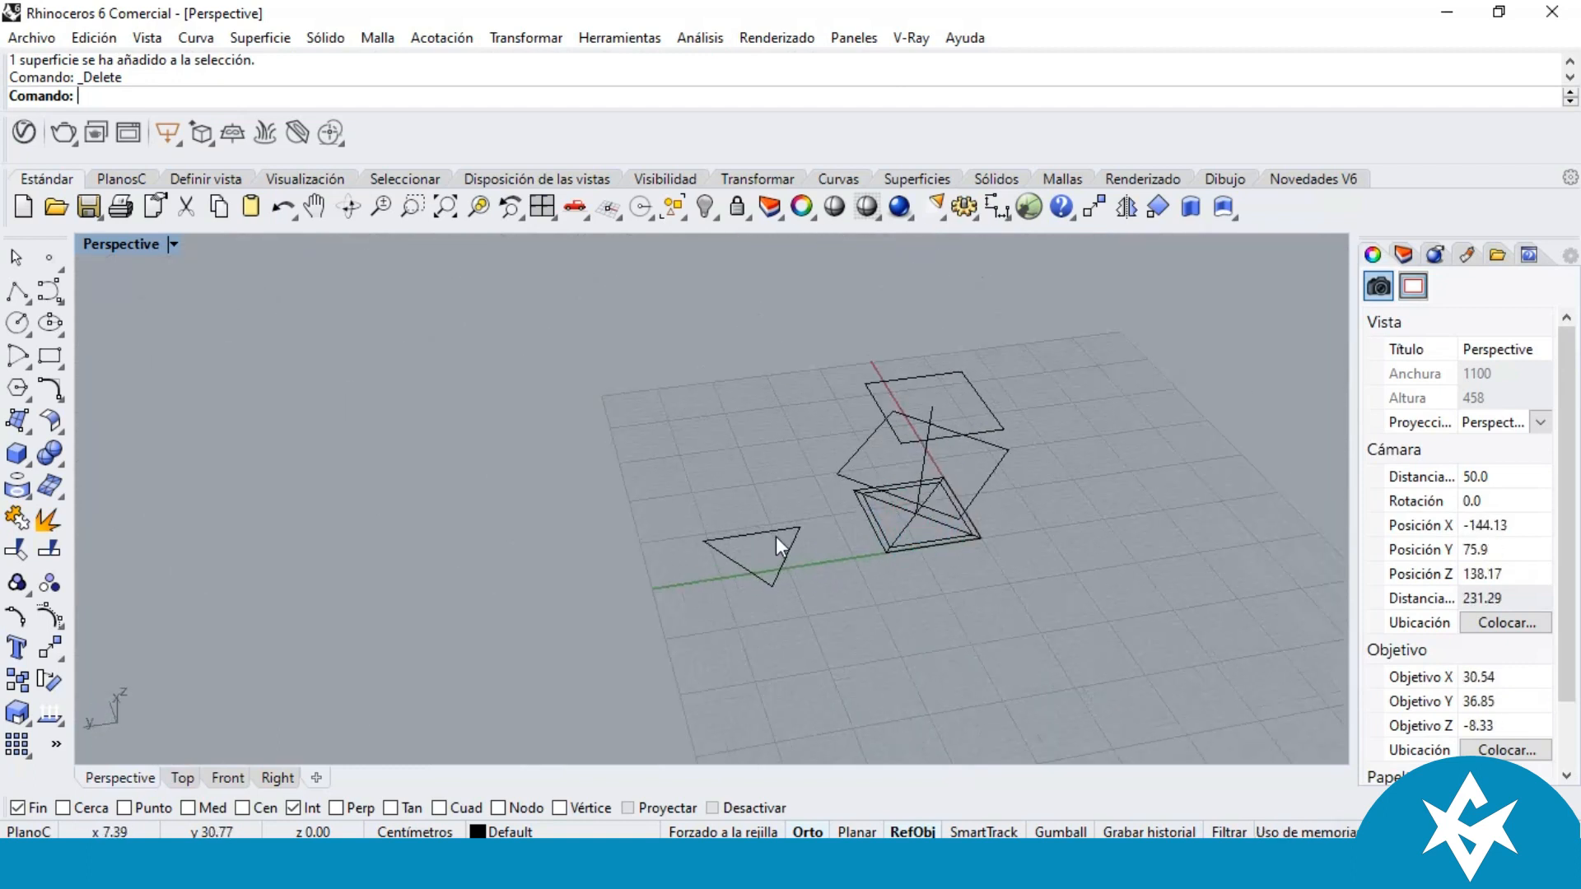
Step: Offset the flattened triangle outline inward by 0.7 cm
scroll(810, 561, "up", 5)
left_click(812, 571)
right_click_drag(812, 571, 891, 560)
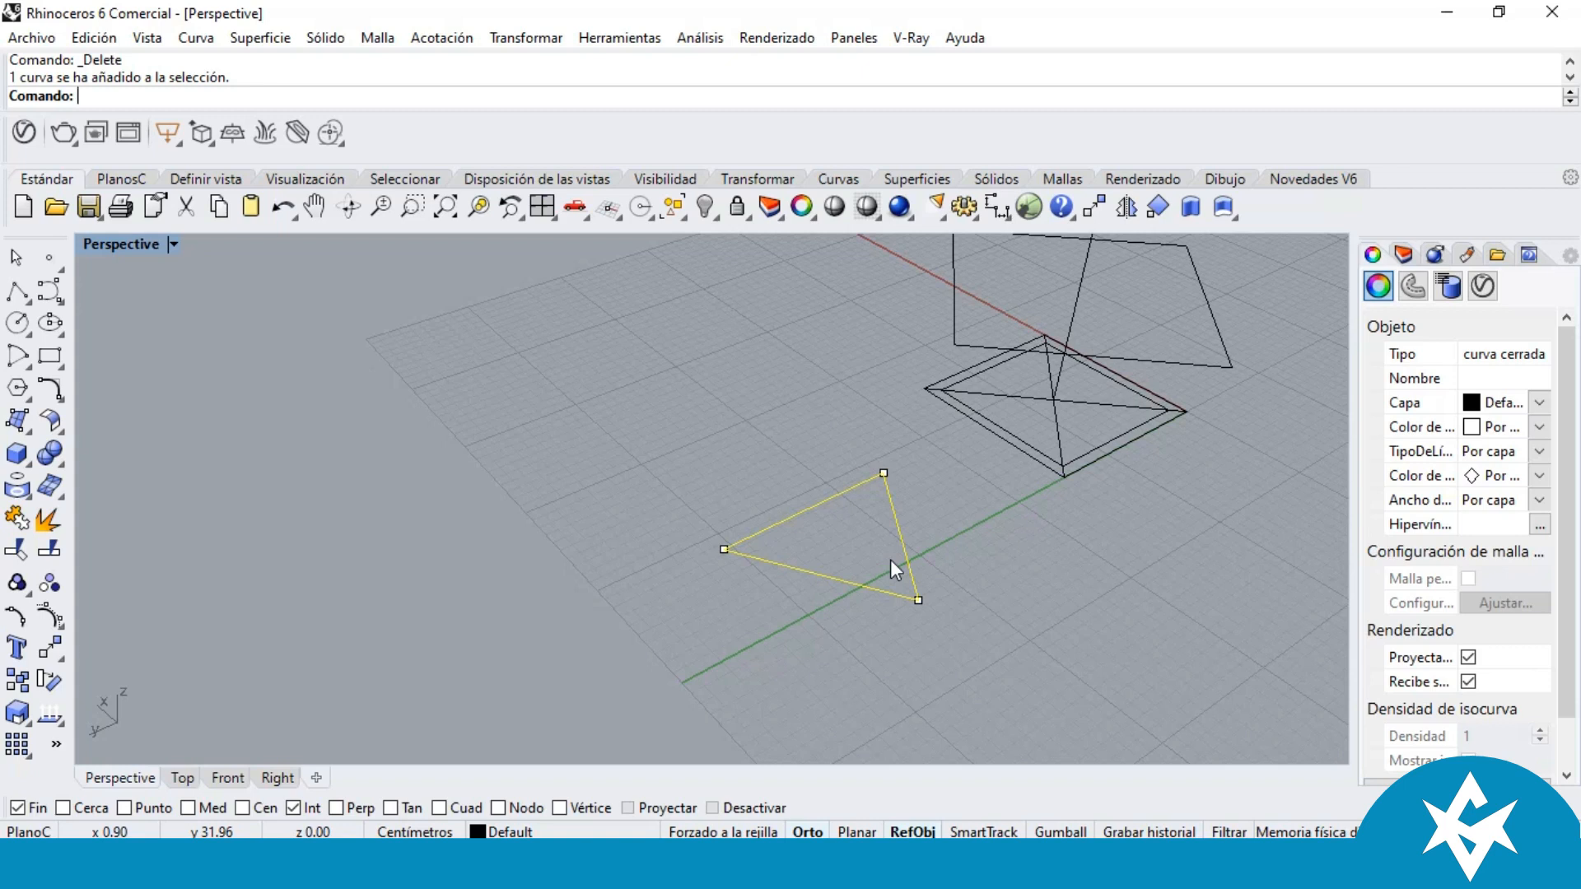
scroll(891, 560, "up", 2)
type("De")
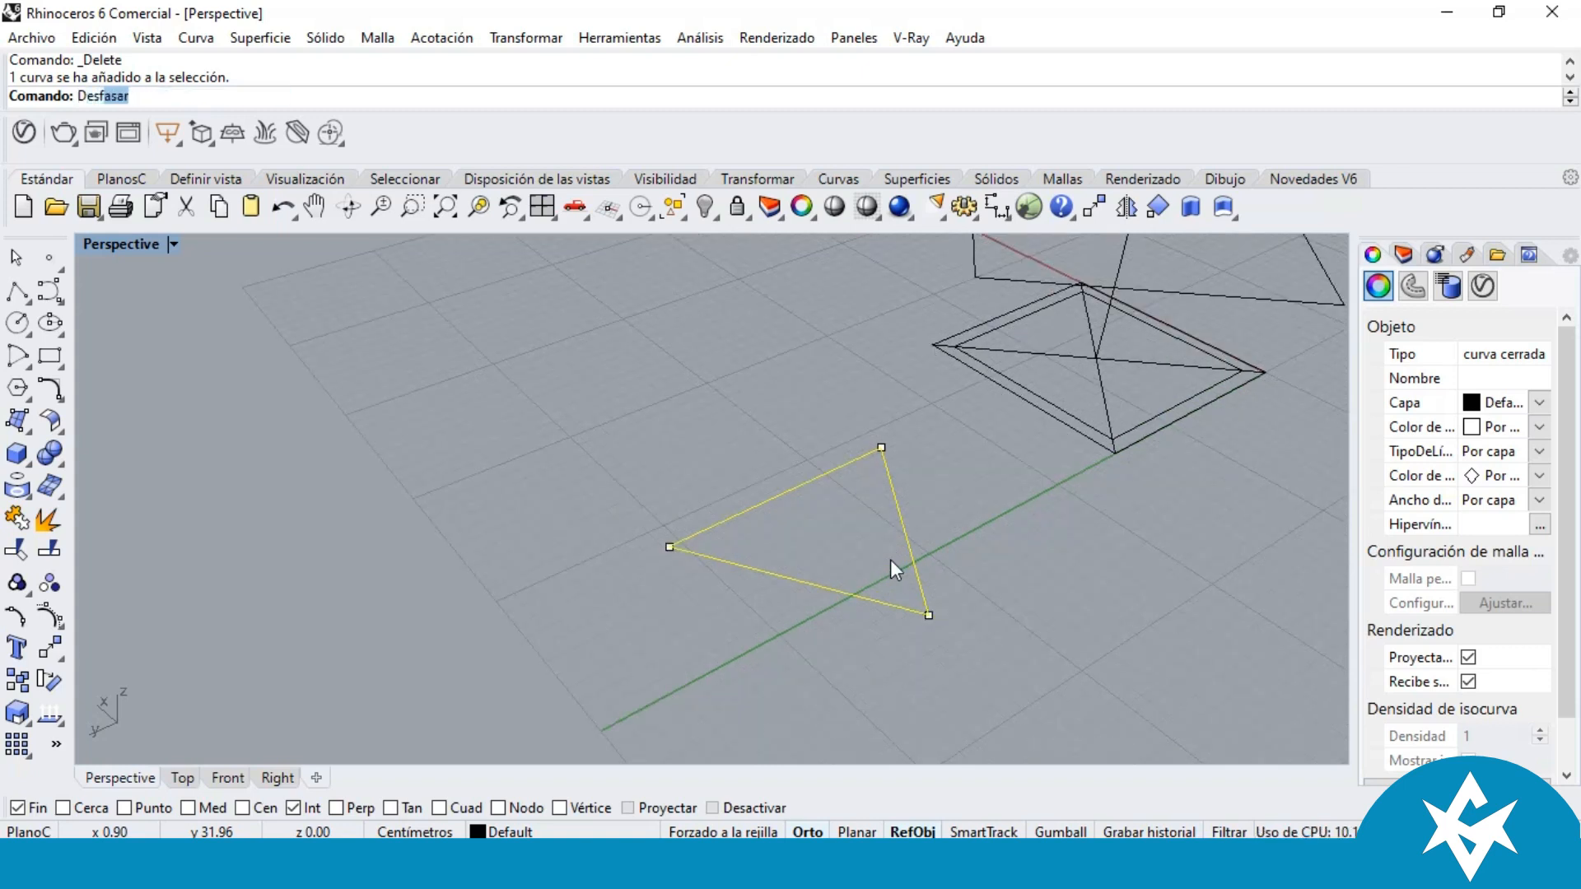
type("sf")
key("Return")
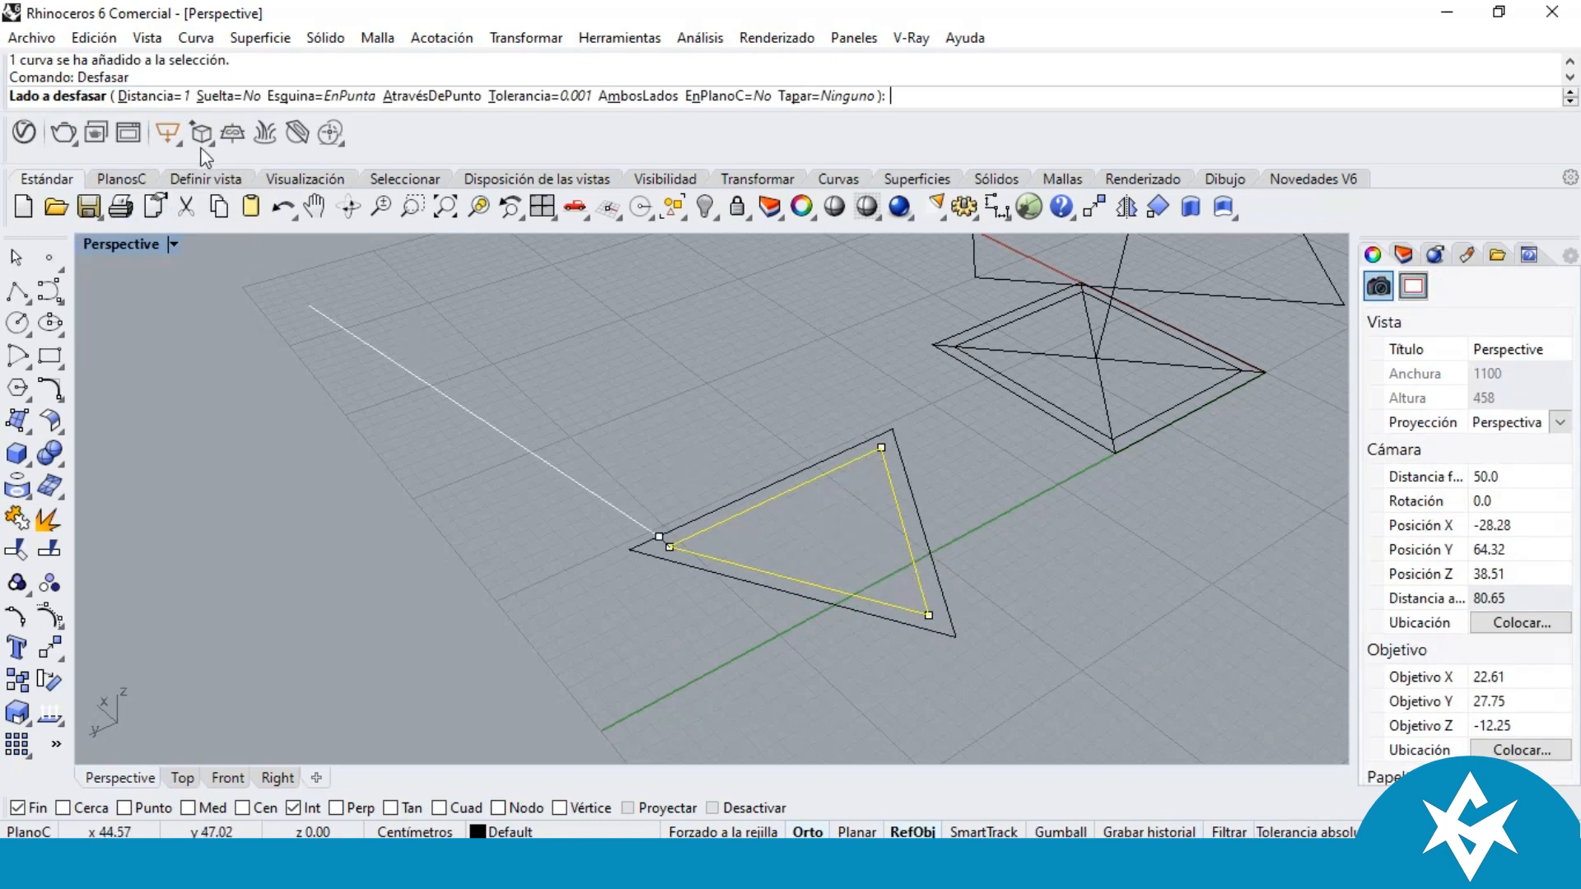
left_click(151, 97)
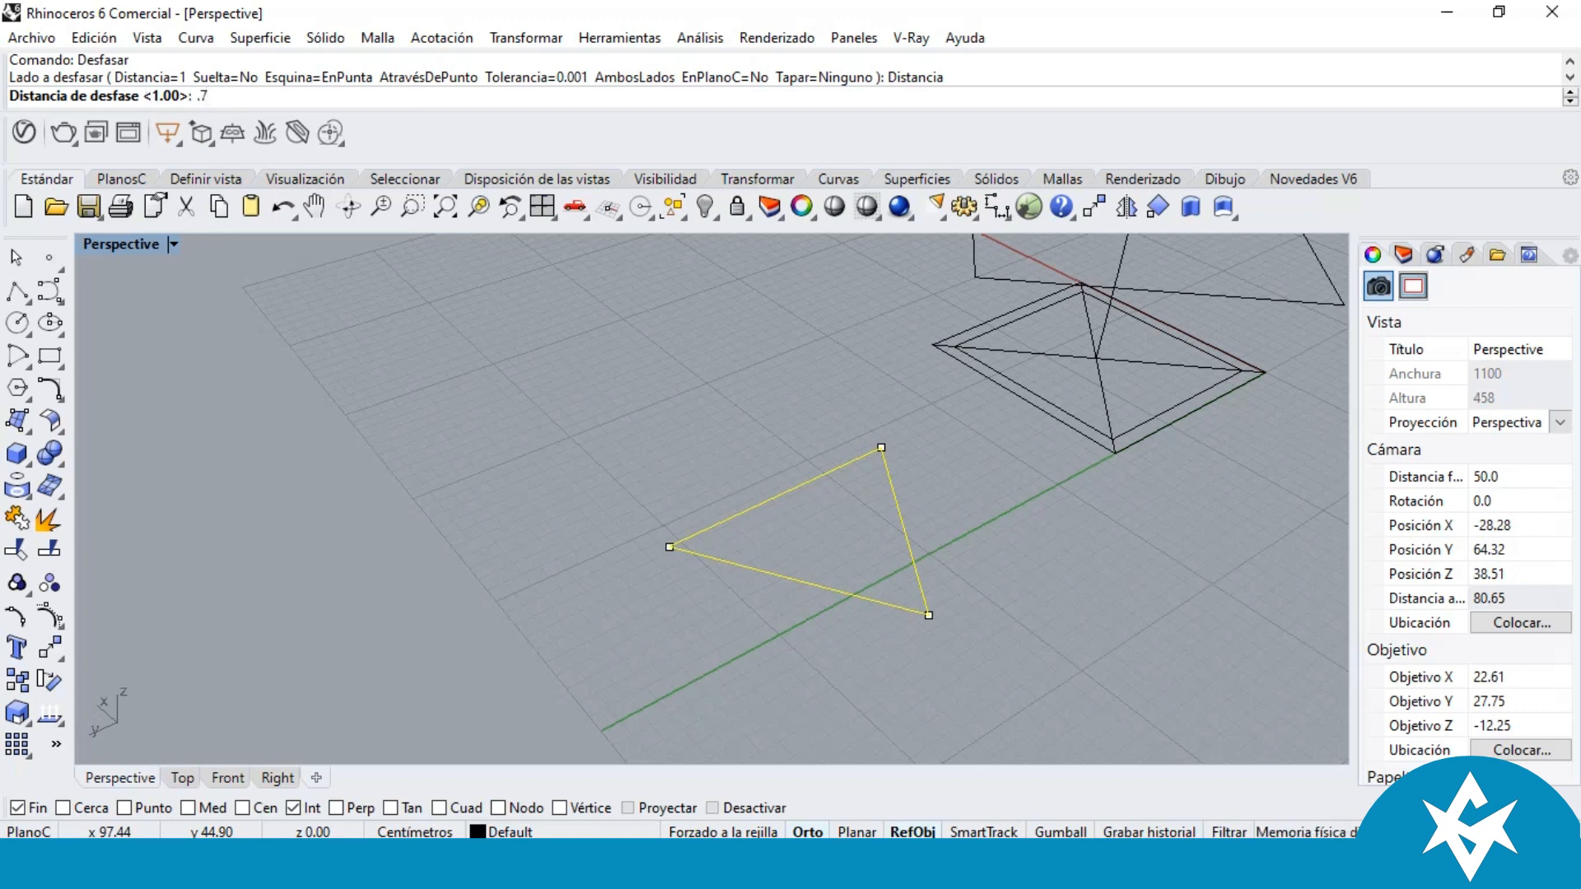
key("Return")
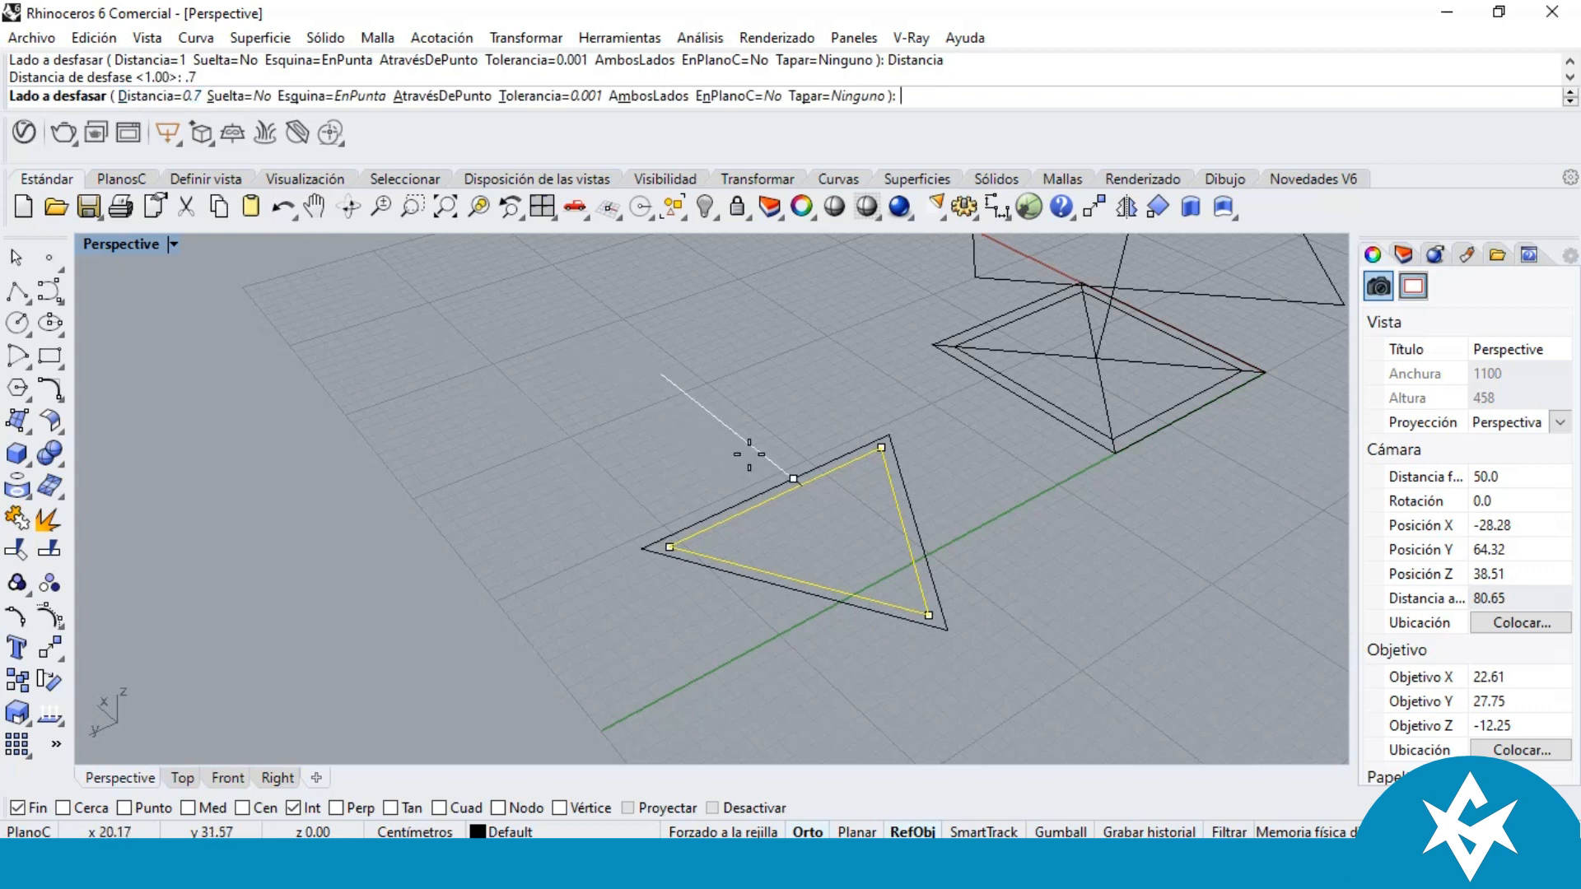
scroll(816, 535, "up", 3)
left_click(849, 547)
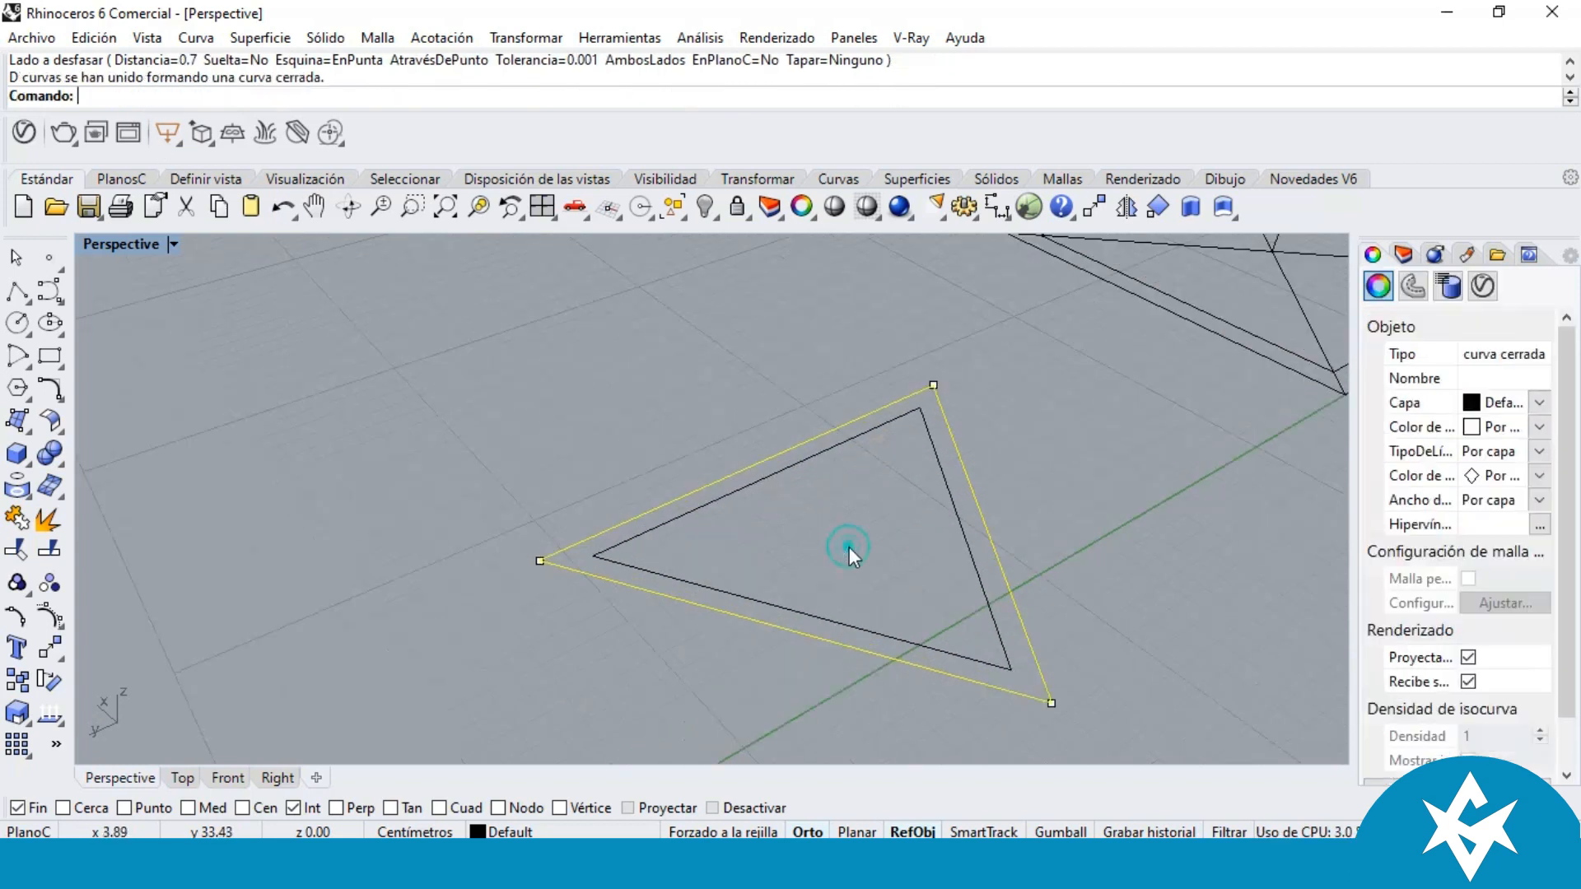
scroll(824, 528, "down", 5)
left_click(728, 427)
Step: Create a planar surface from the two nested triangle outlines to fill the frame between them
right_click_drag(847, 507, 833, 441)
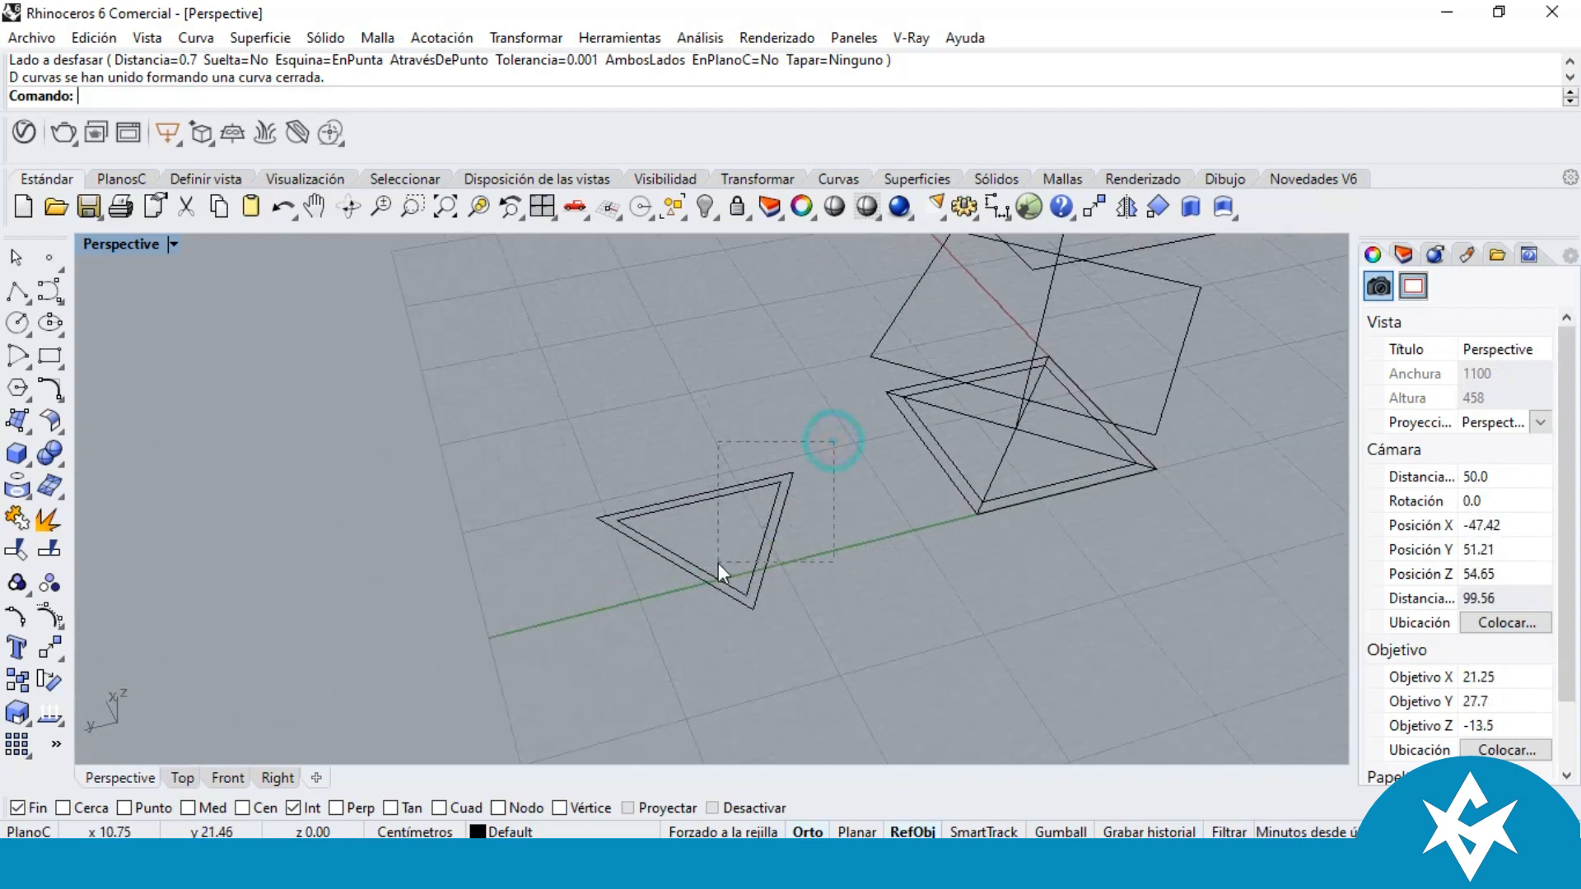
left_click_drag(718, 563, 718, 563)
left_click(839, 540)
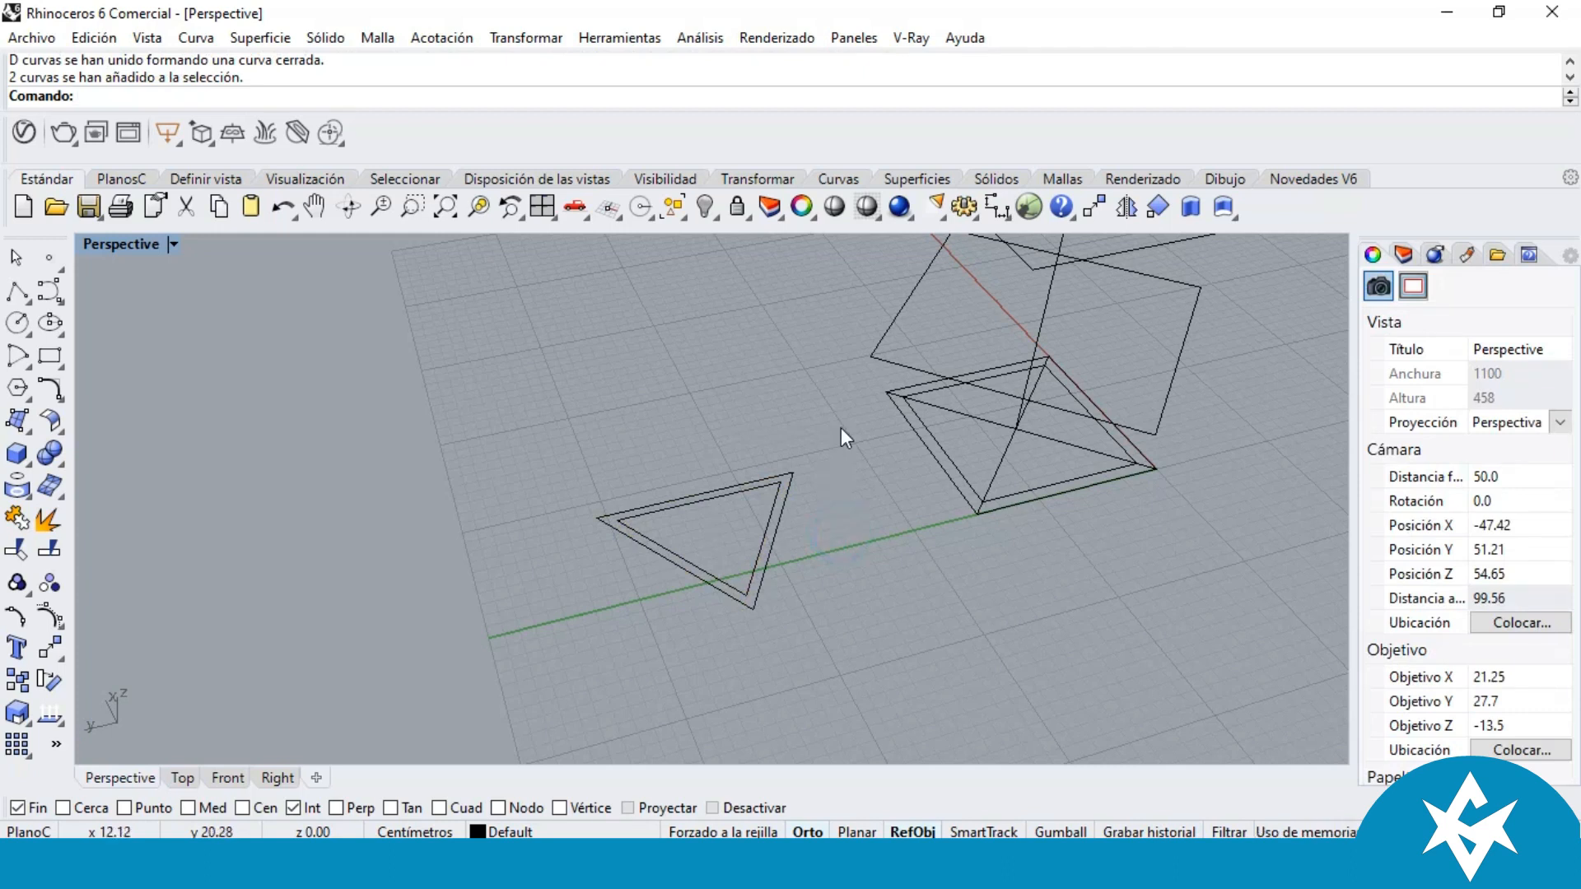
left_click_drag(707, 535, 690, 537)
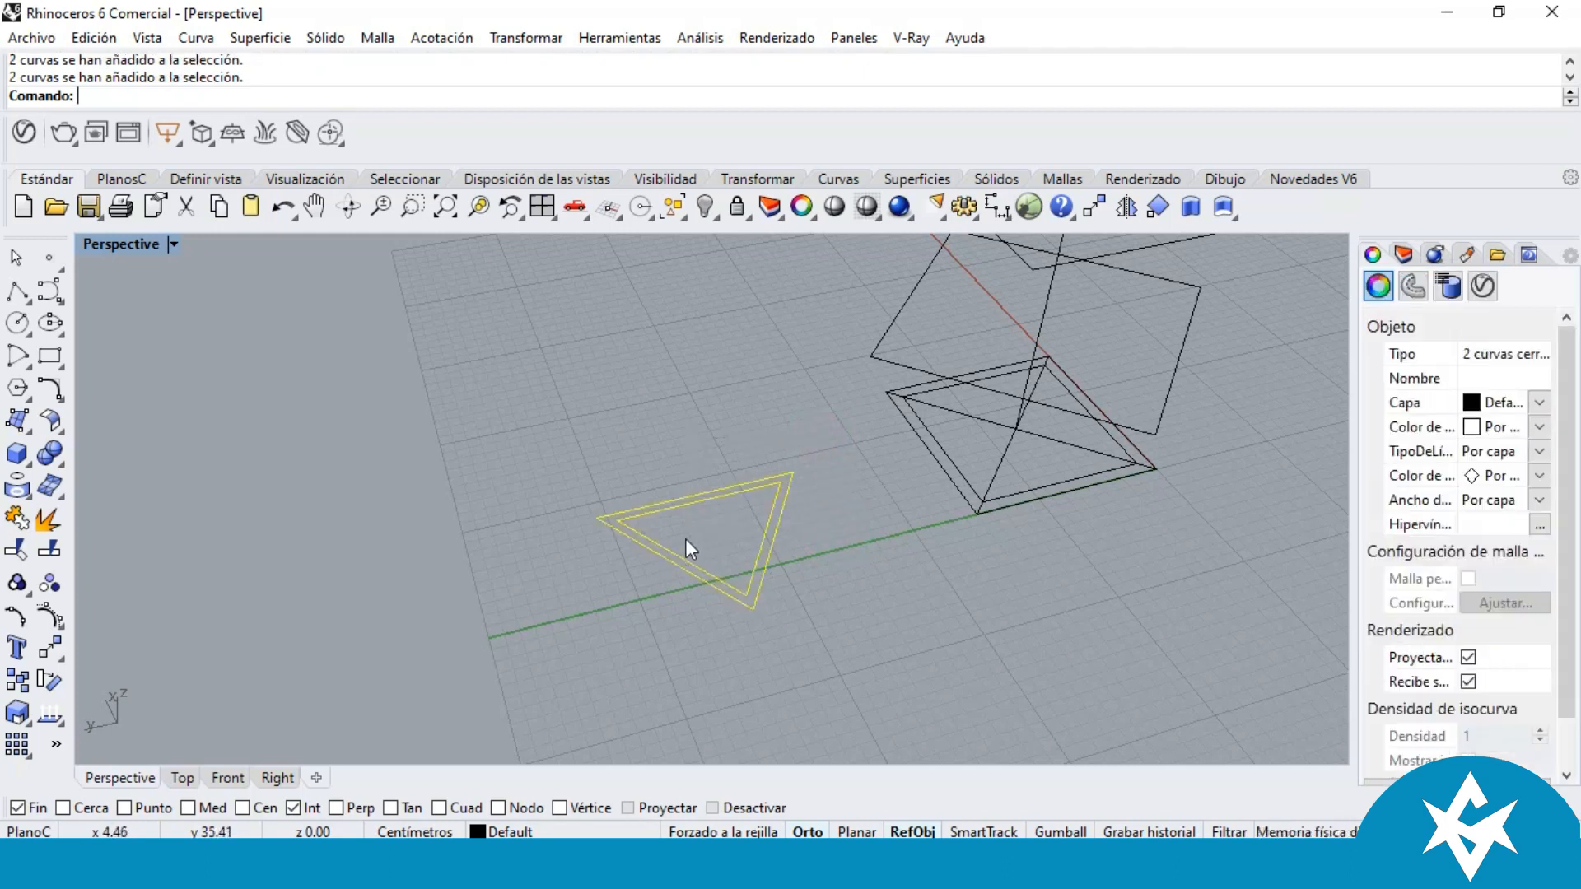
left_click(27, 430)
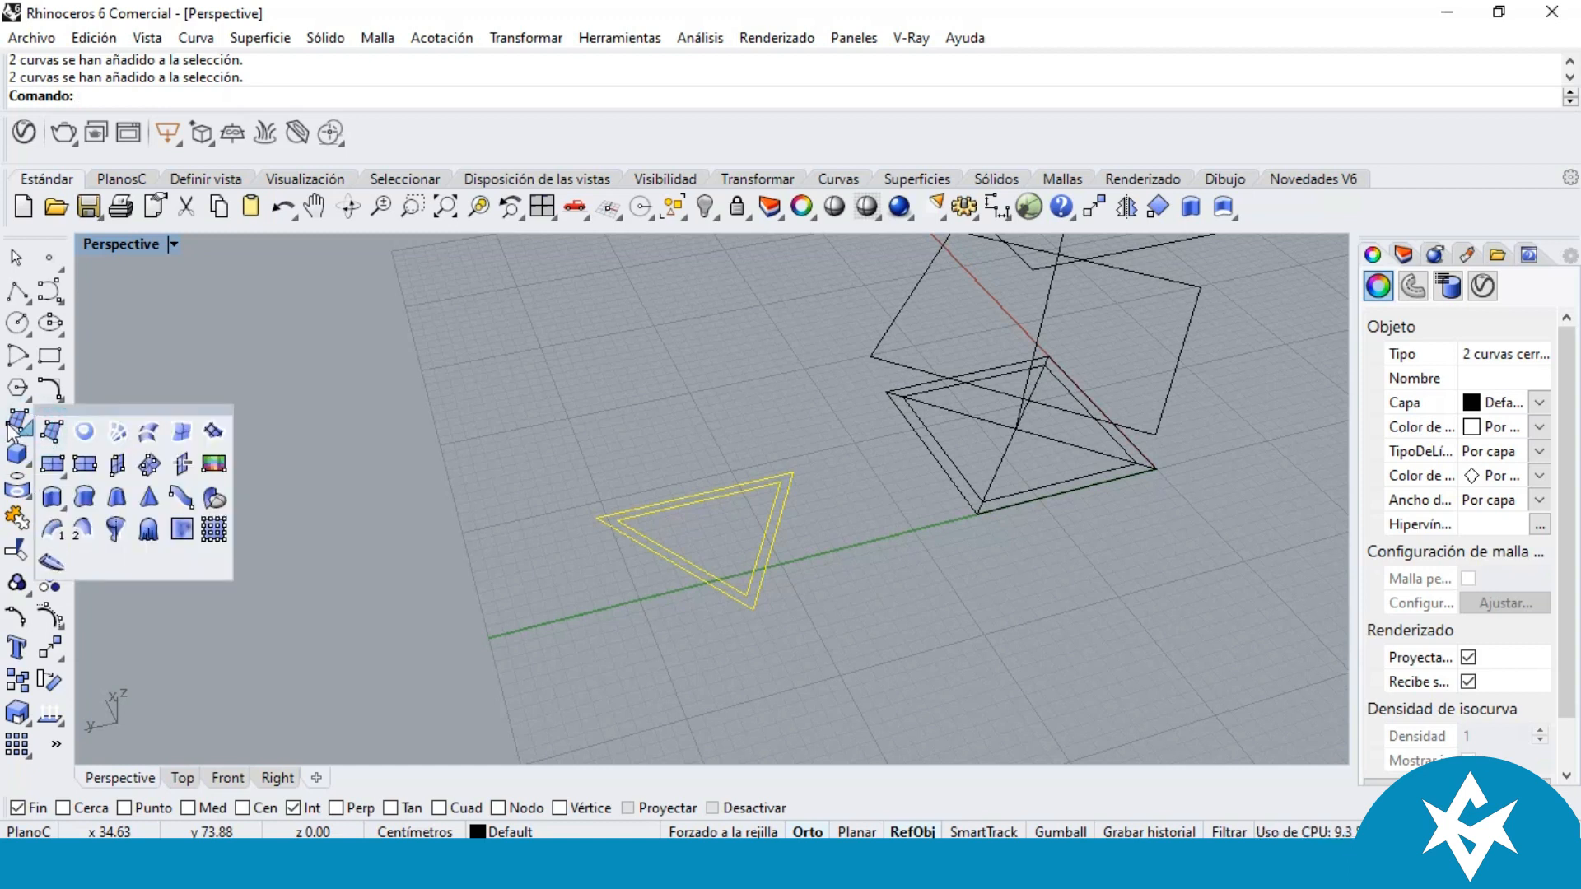
left_click(83, 431)
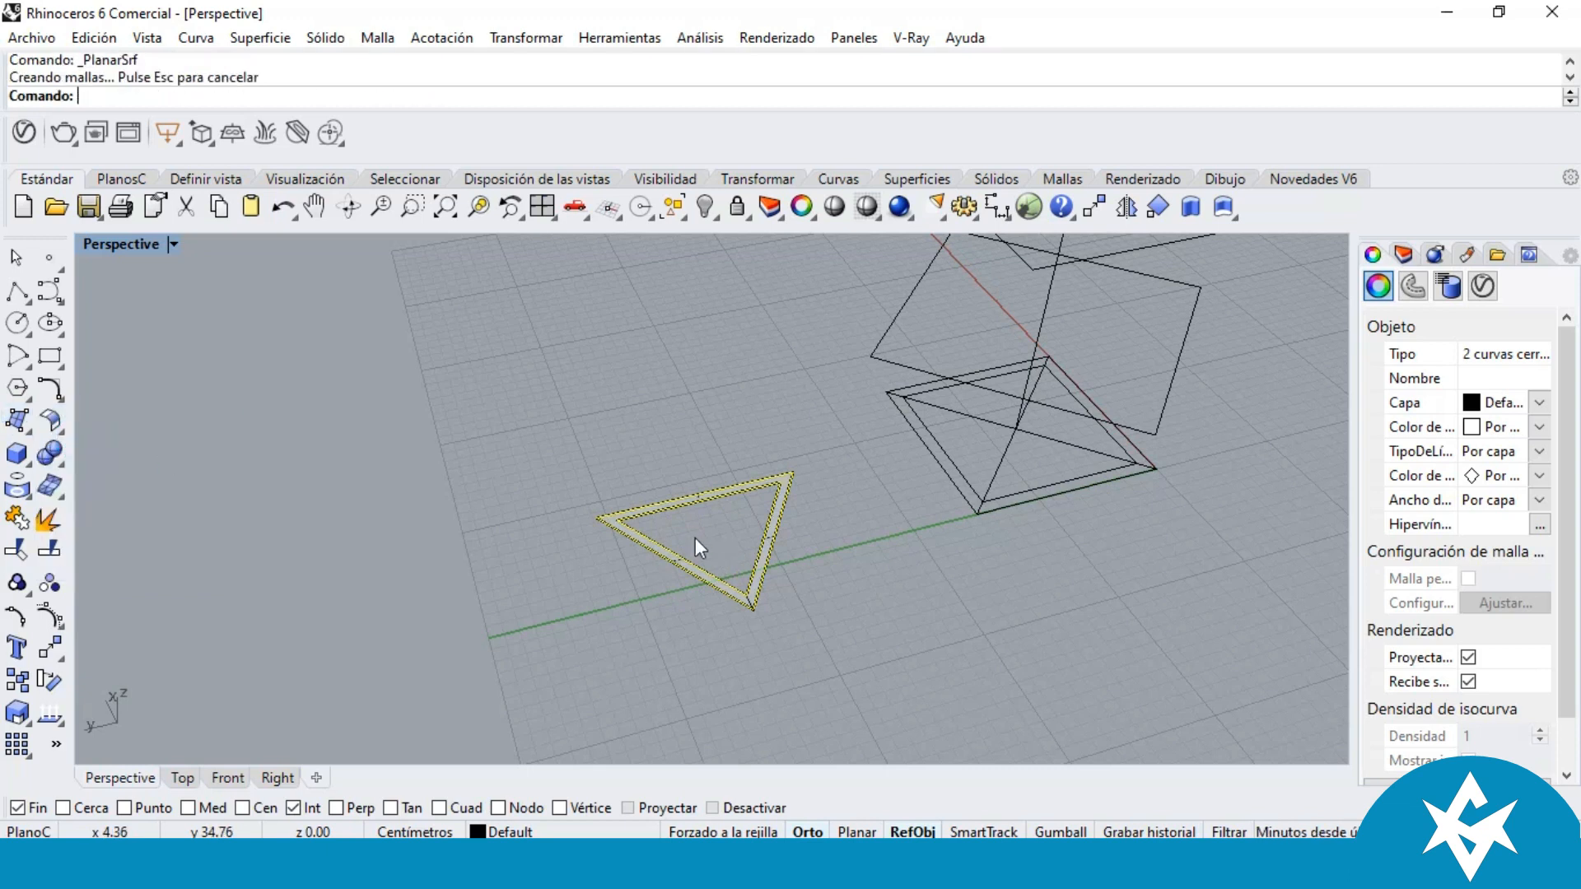
scroll(876, 552, "up", 5)
scroll(656, 515, "up", 3)
left_click(656, 515)
scroll(655, 515, "down", 6)
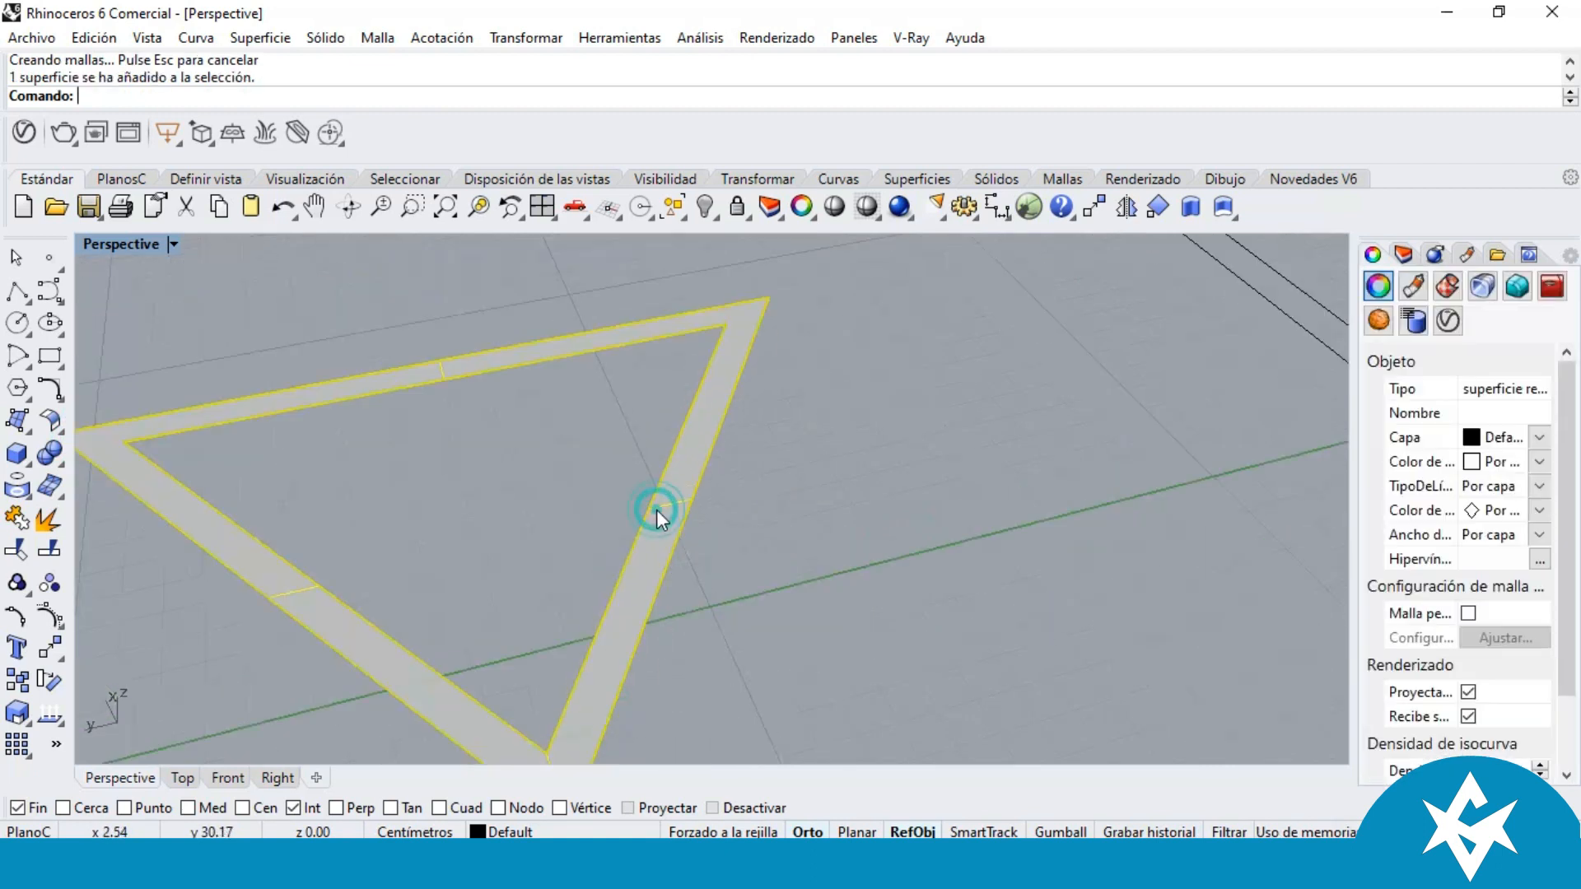
left_click(794, 511)
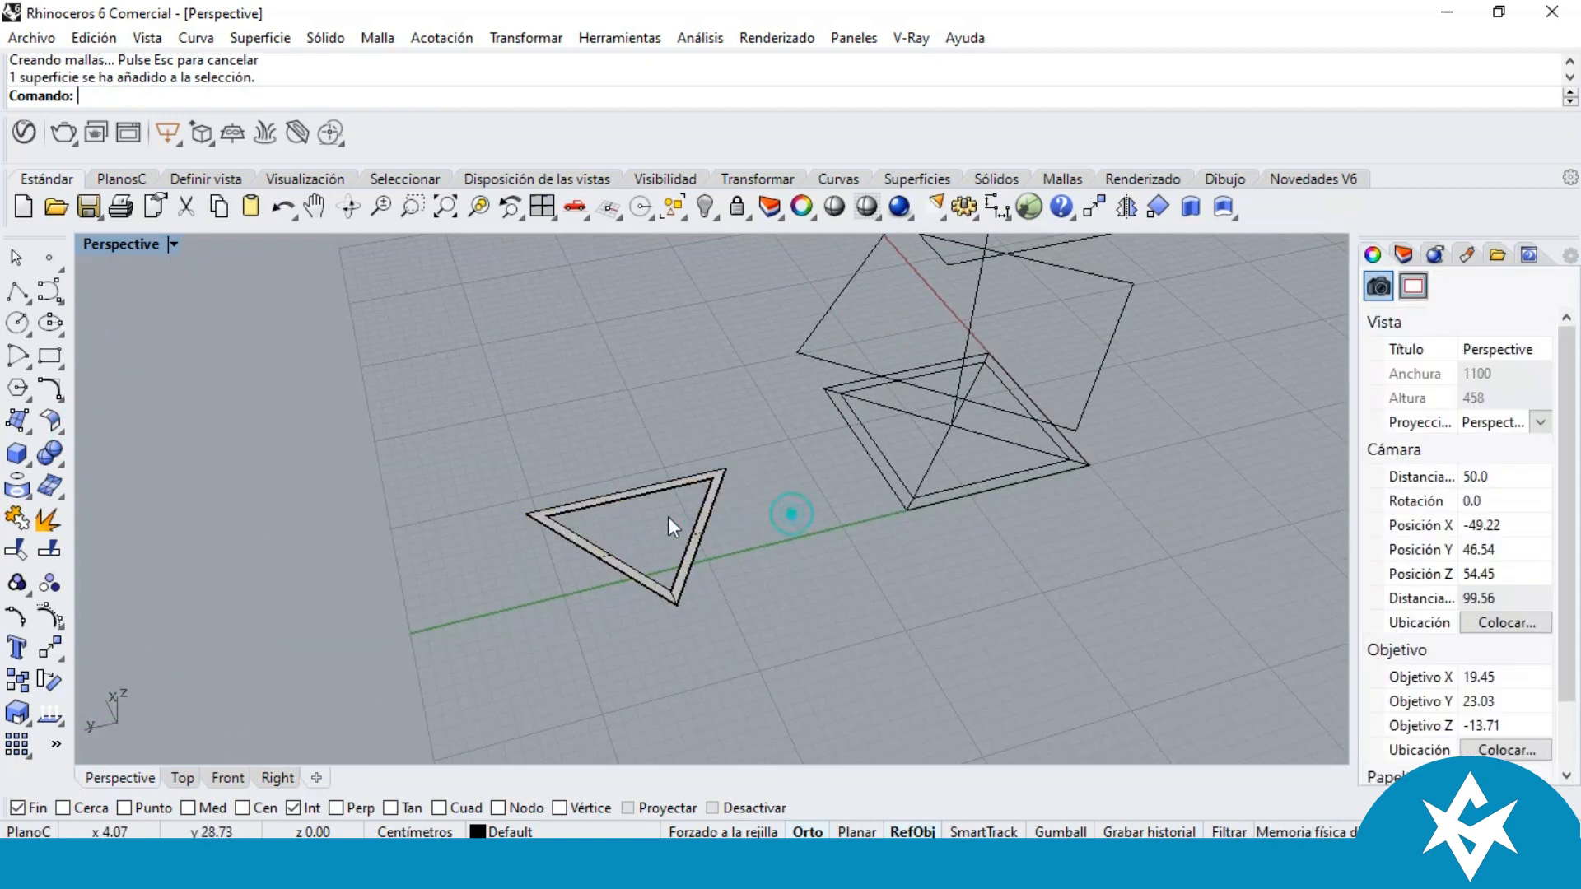
Step: Create a second planar surface from the inner triangle outline to fill the frame's opening
scroll(593, 497, "up", 5)
left_click(580, 485)
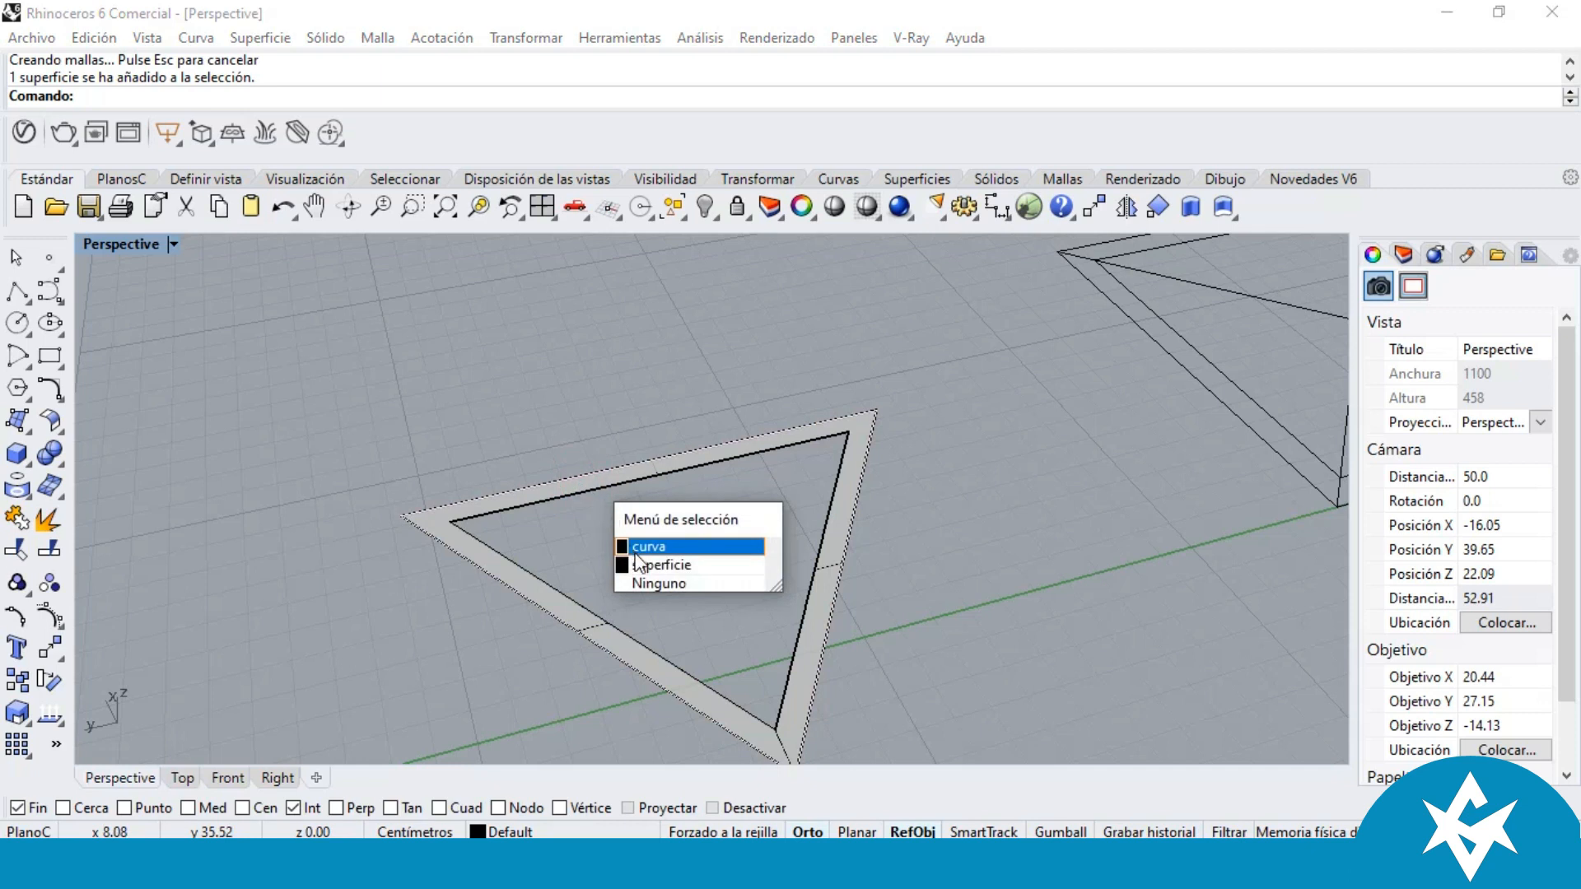
left_click(557, 507)
left_click(560, 492)
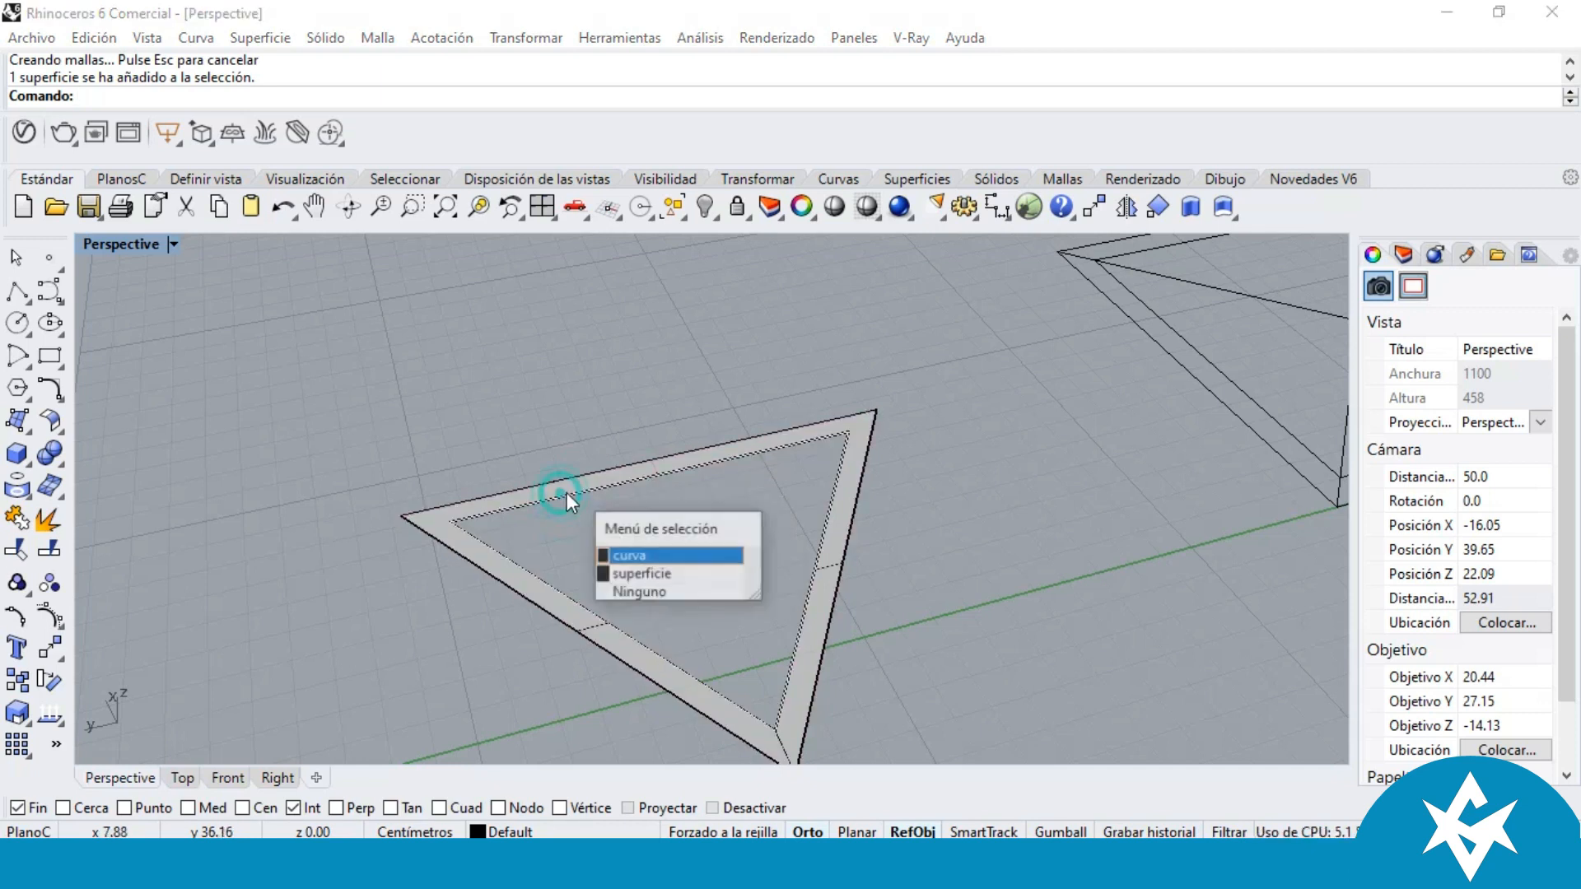
left_click(634, 559)
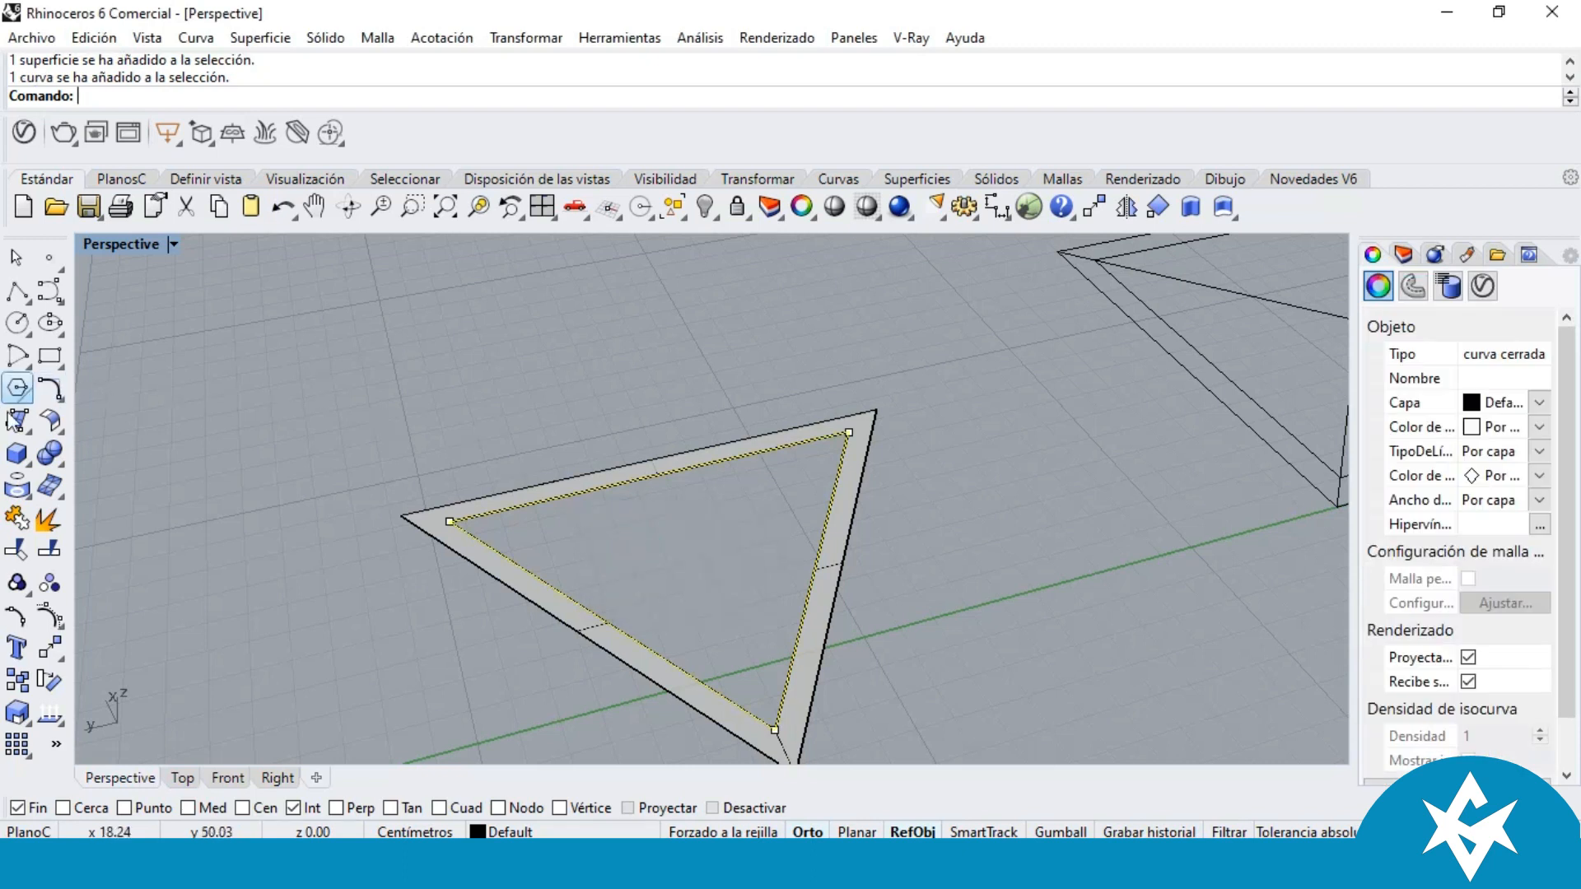
left_click(25, 427)
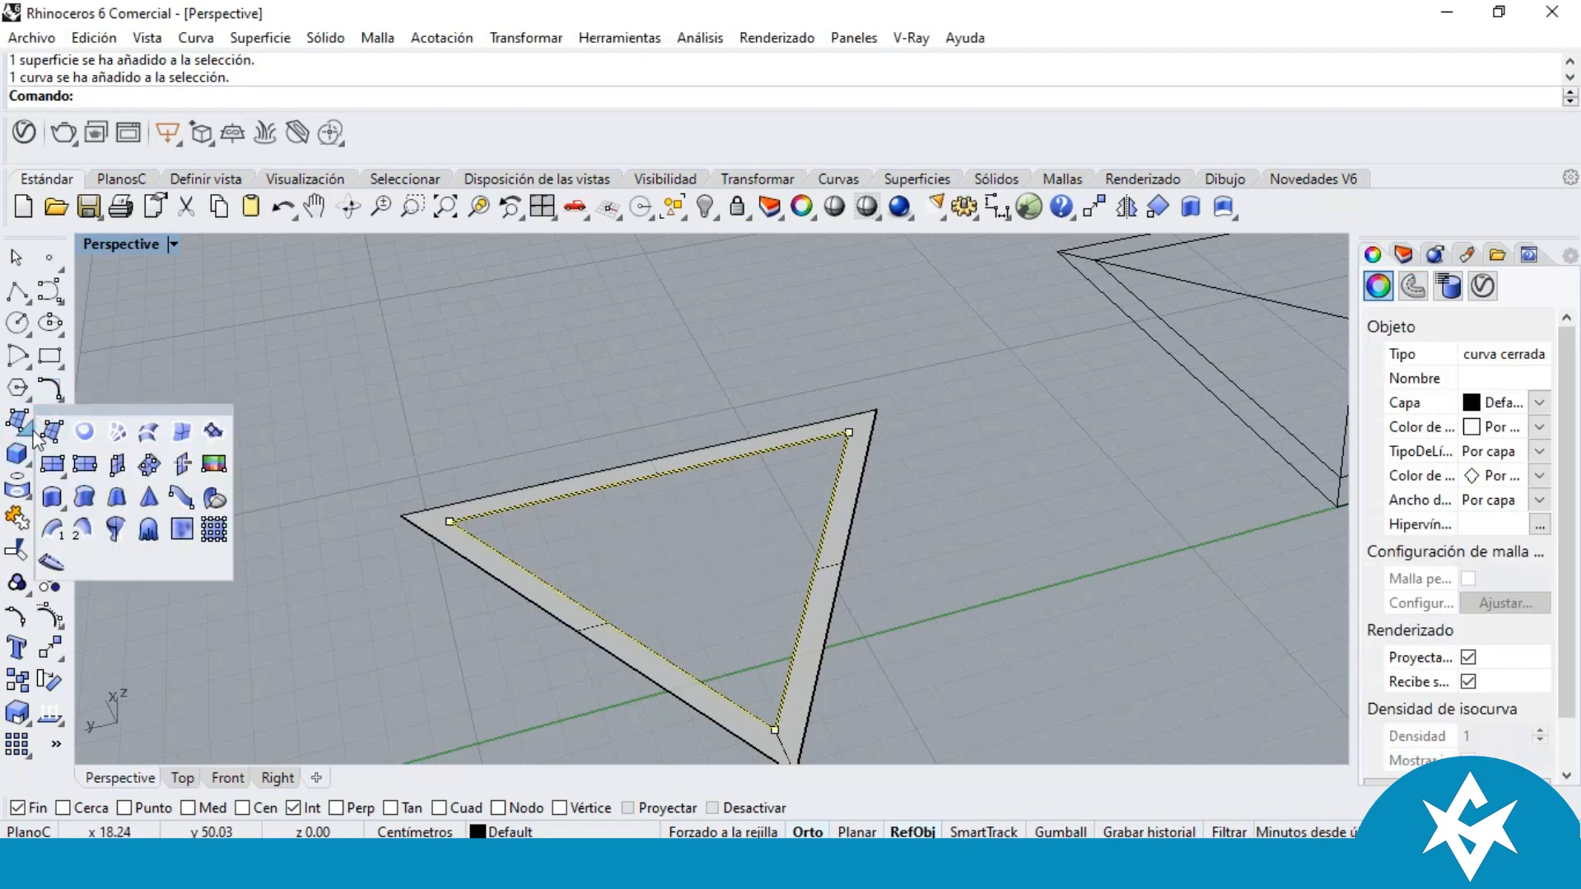
left_click(85, 431)
left_click(679, 525)
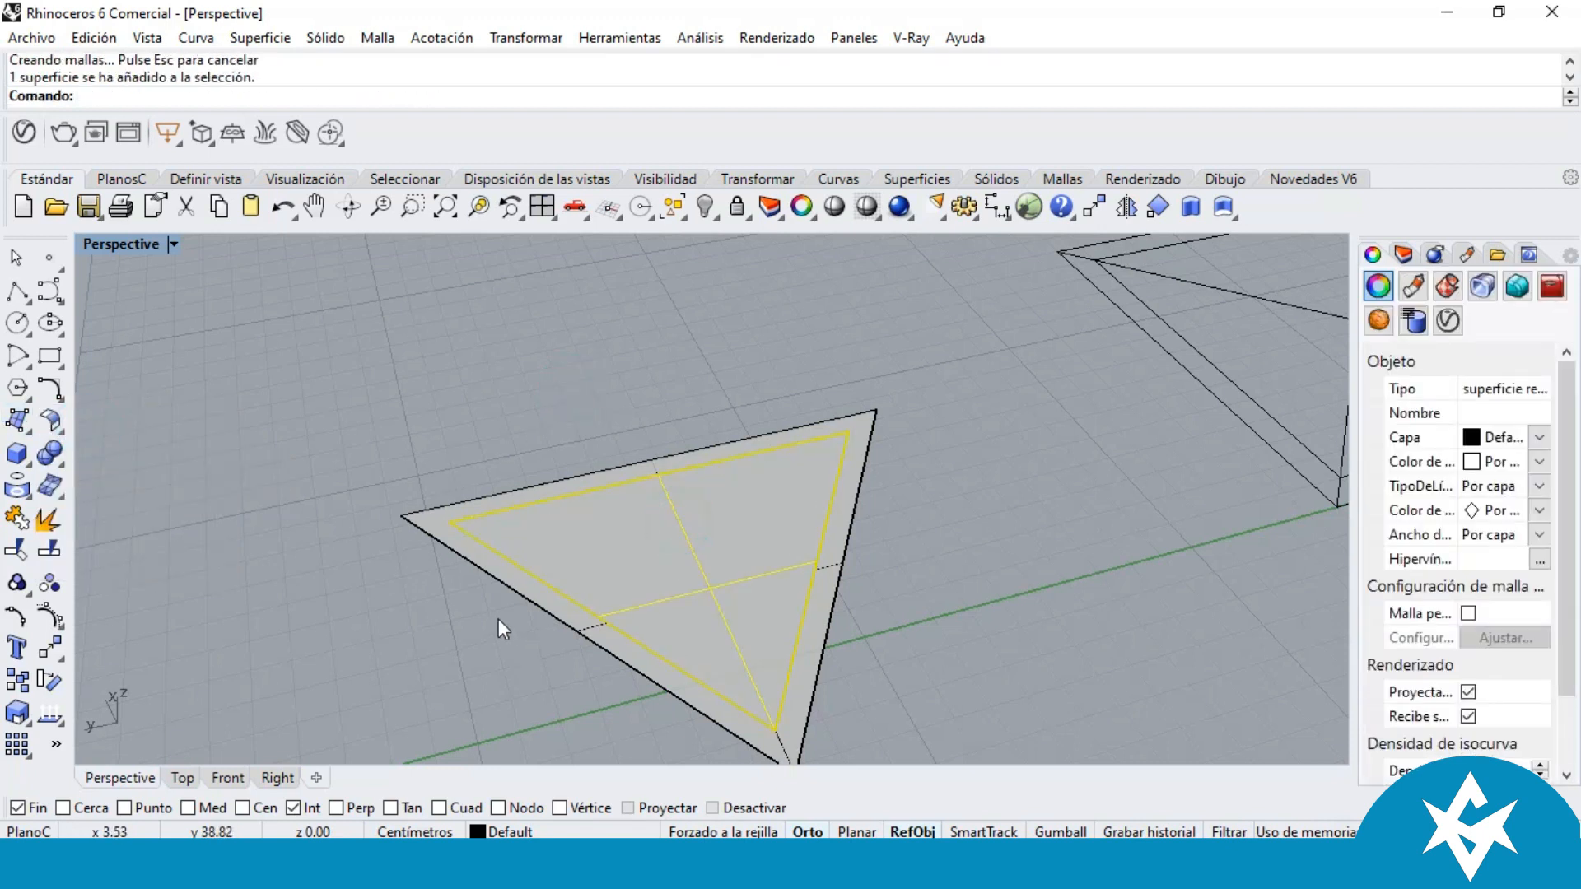
scroll(497, 619, "up", 5)
scroll(565, 457, "down", 3)
left_click(578, 443, "shift")
left_click(1223, 346)
scroll(1200, 373, "down", 5)
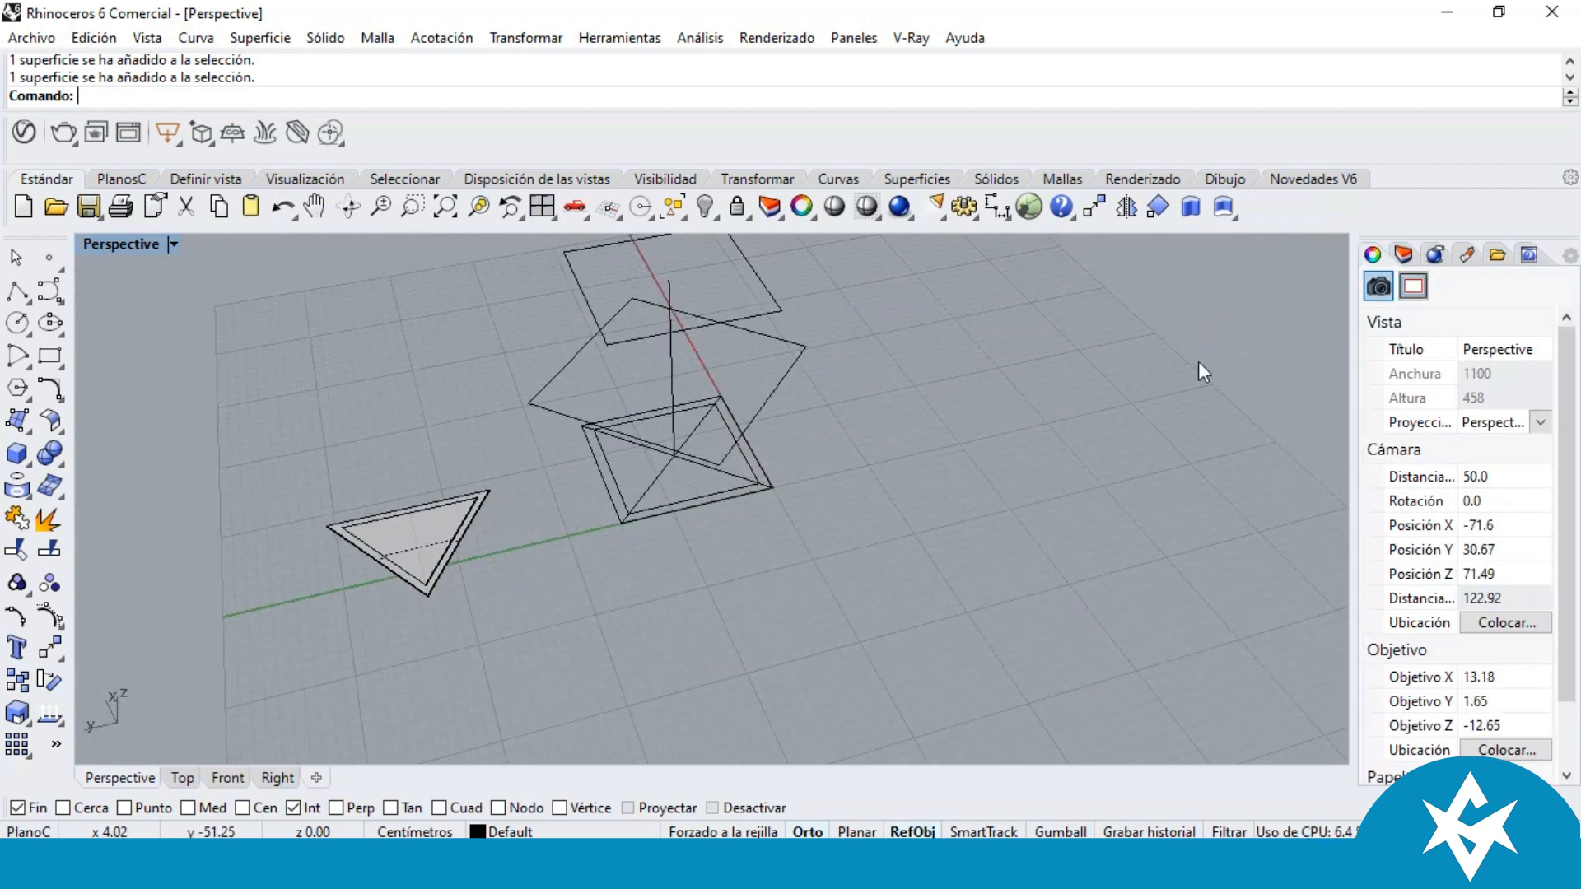
scroll(325, 409, "up", 2)
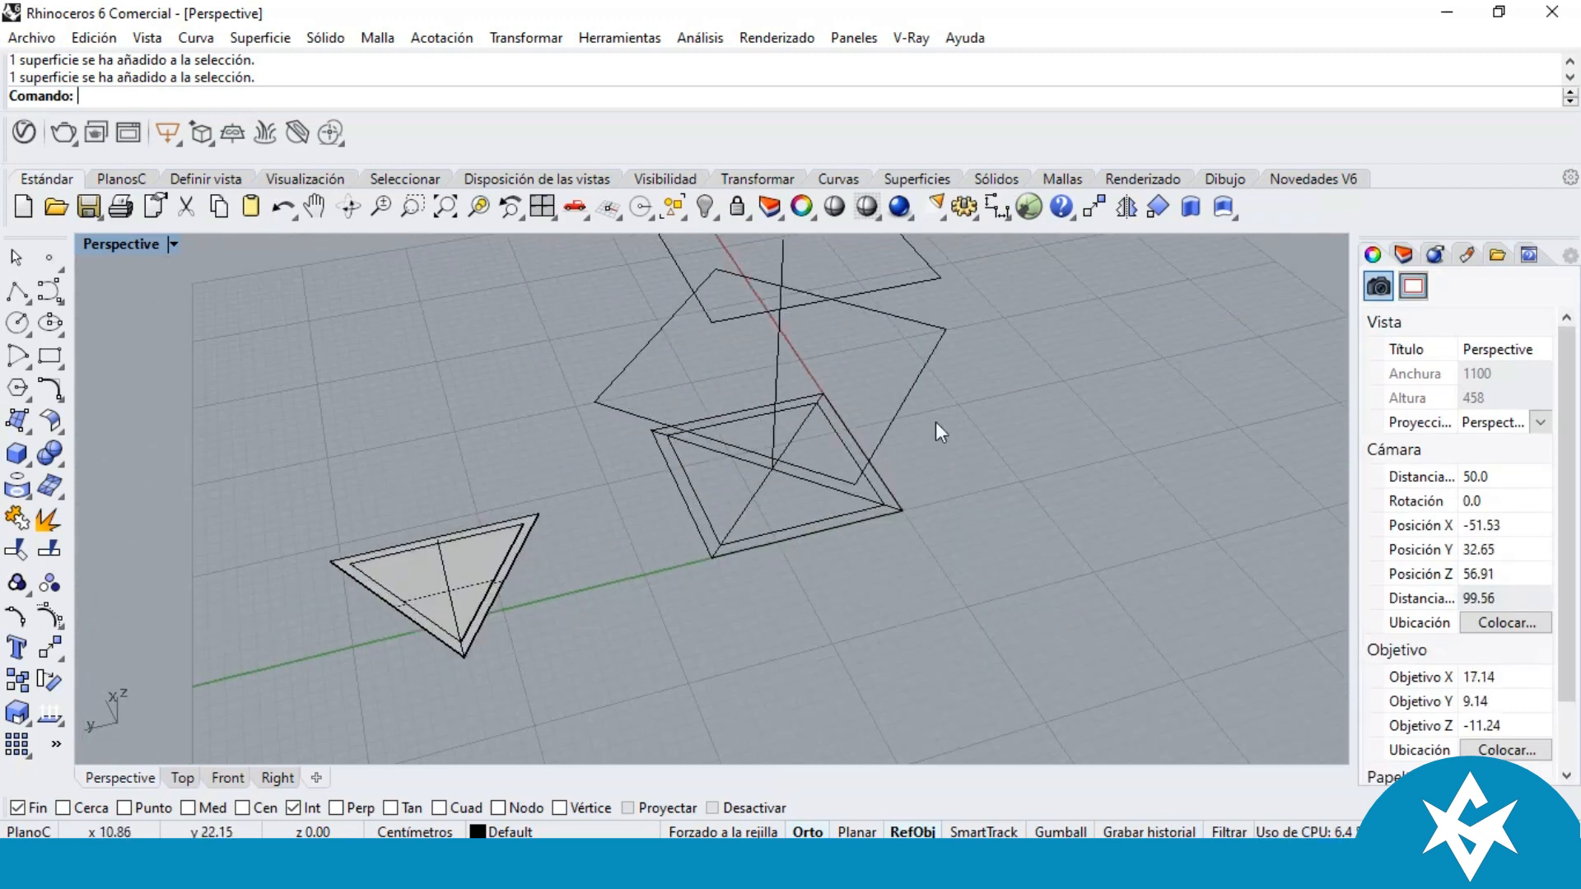
Step: Make Layer 01 the current layer and hide the Default layer
left_click(1404, 255)
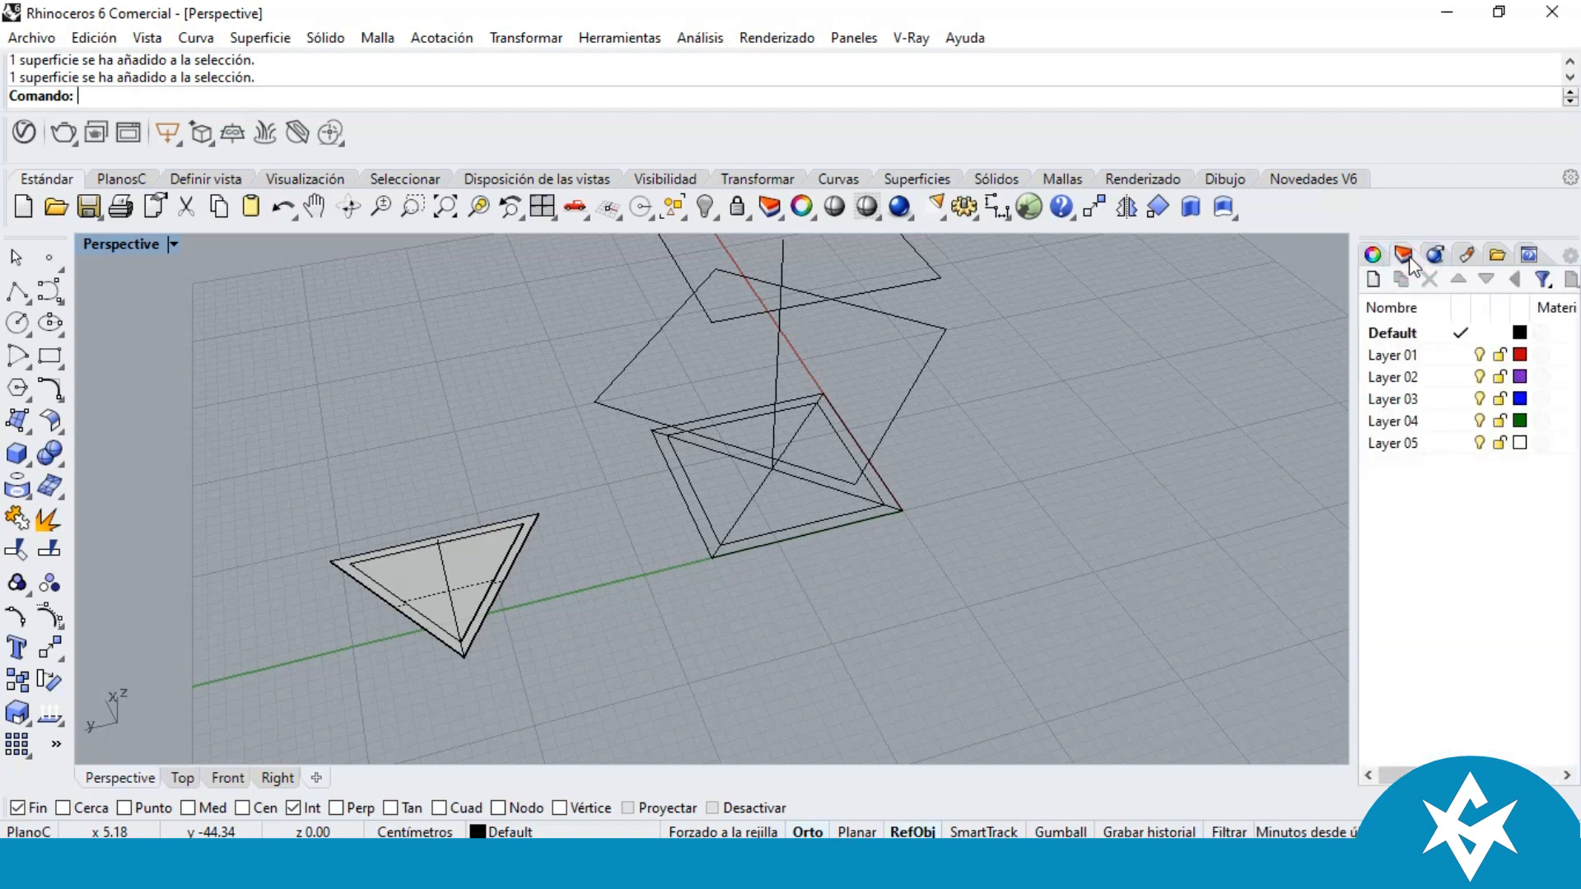
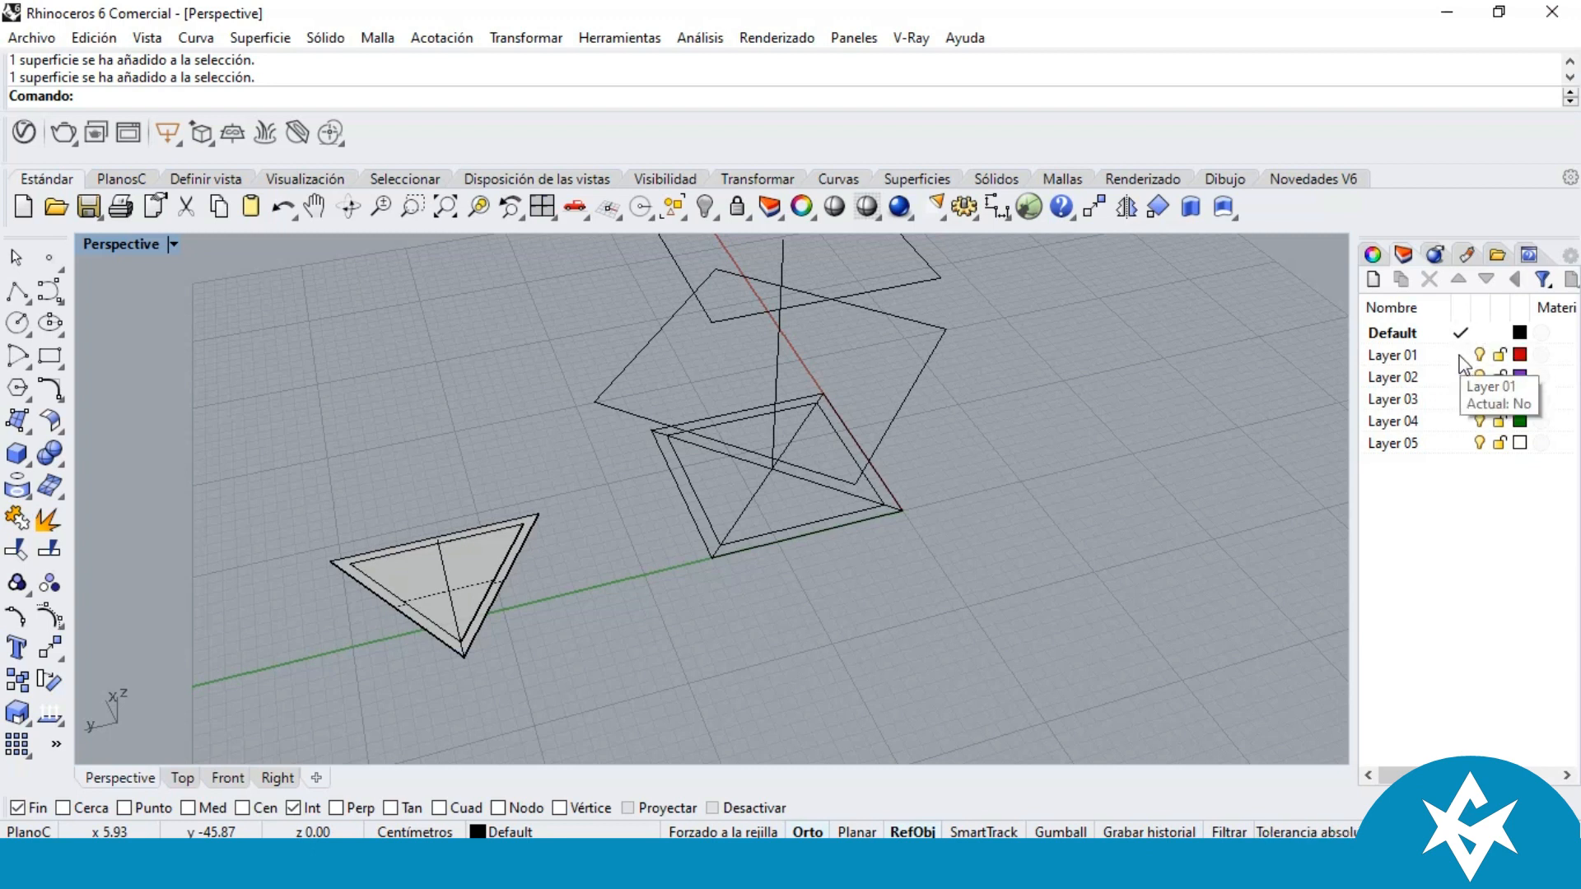
left_click(1460, 358)
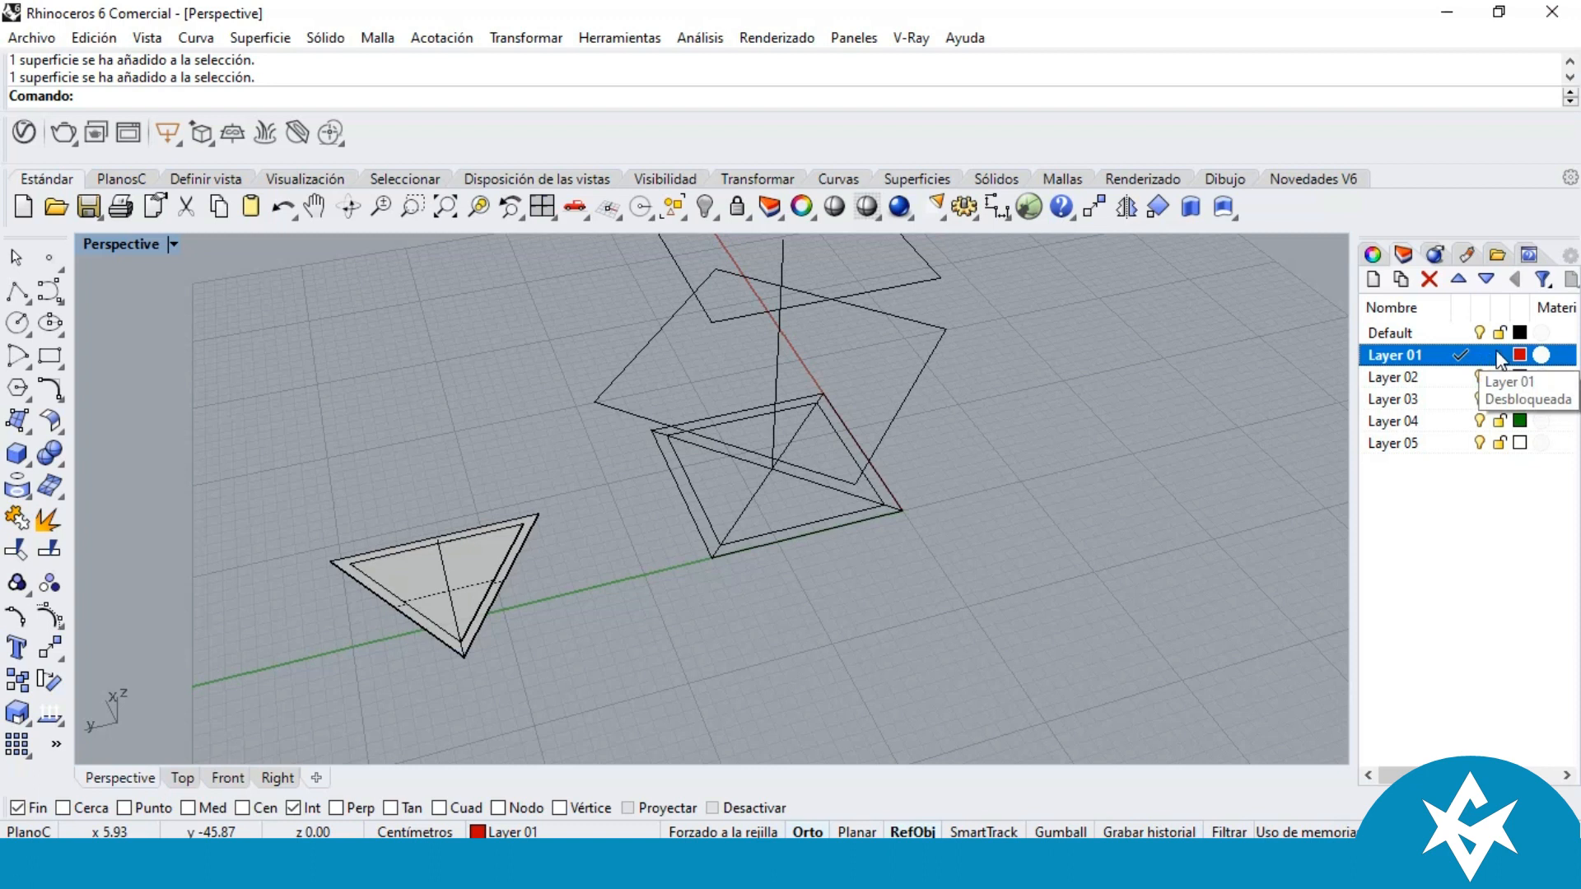
left_click(1480, 332)
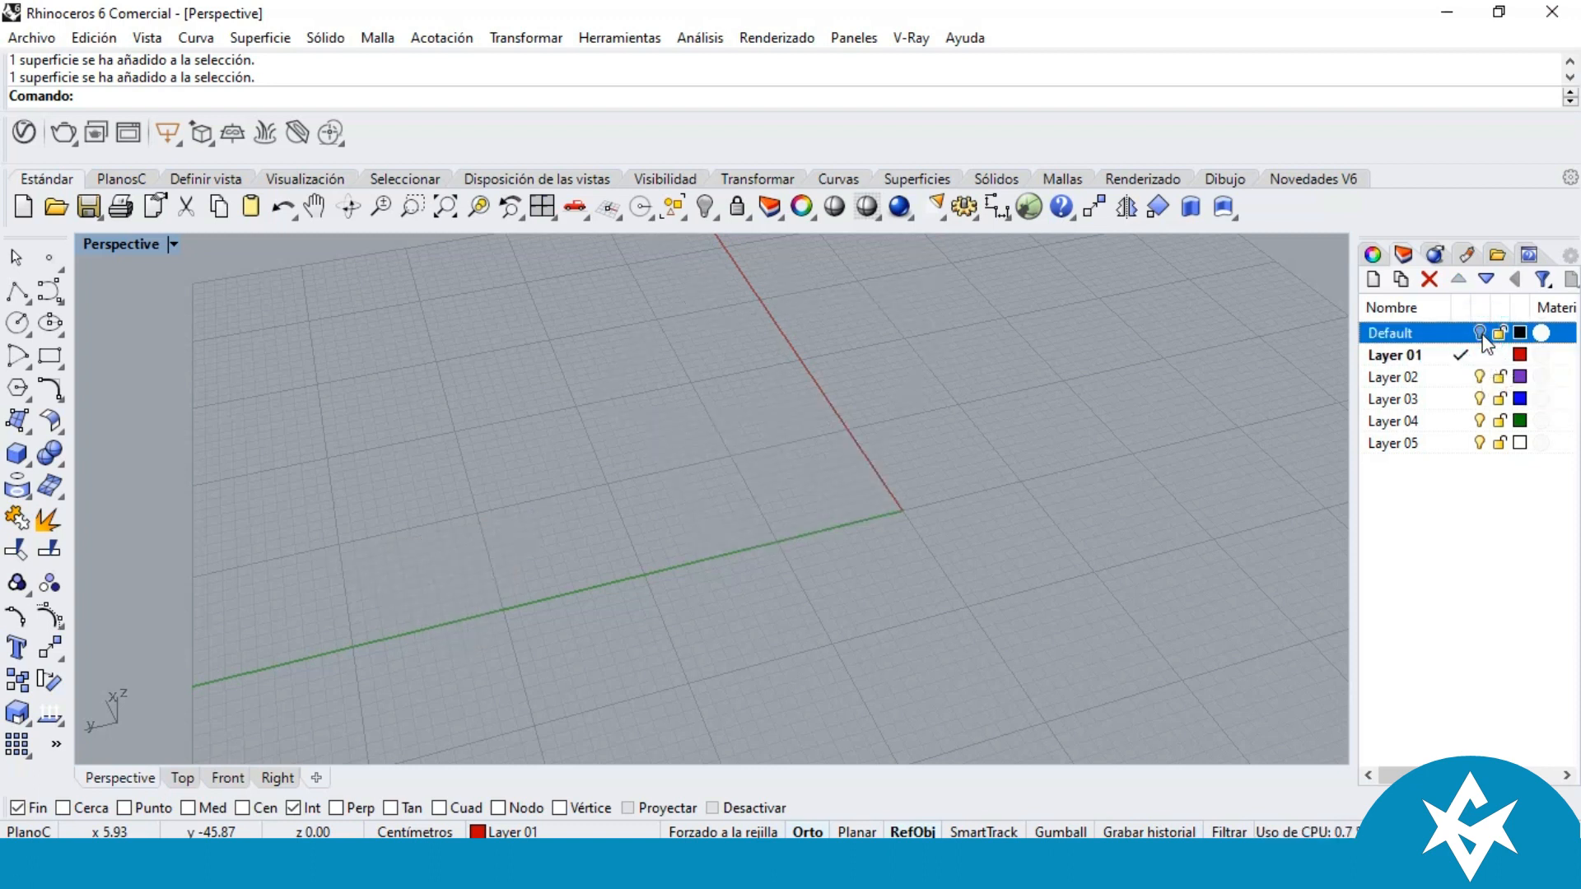
left_click(1481, 333)
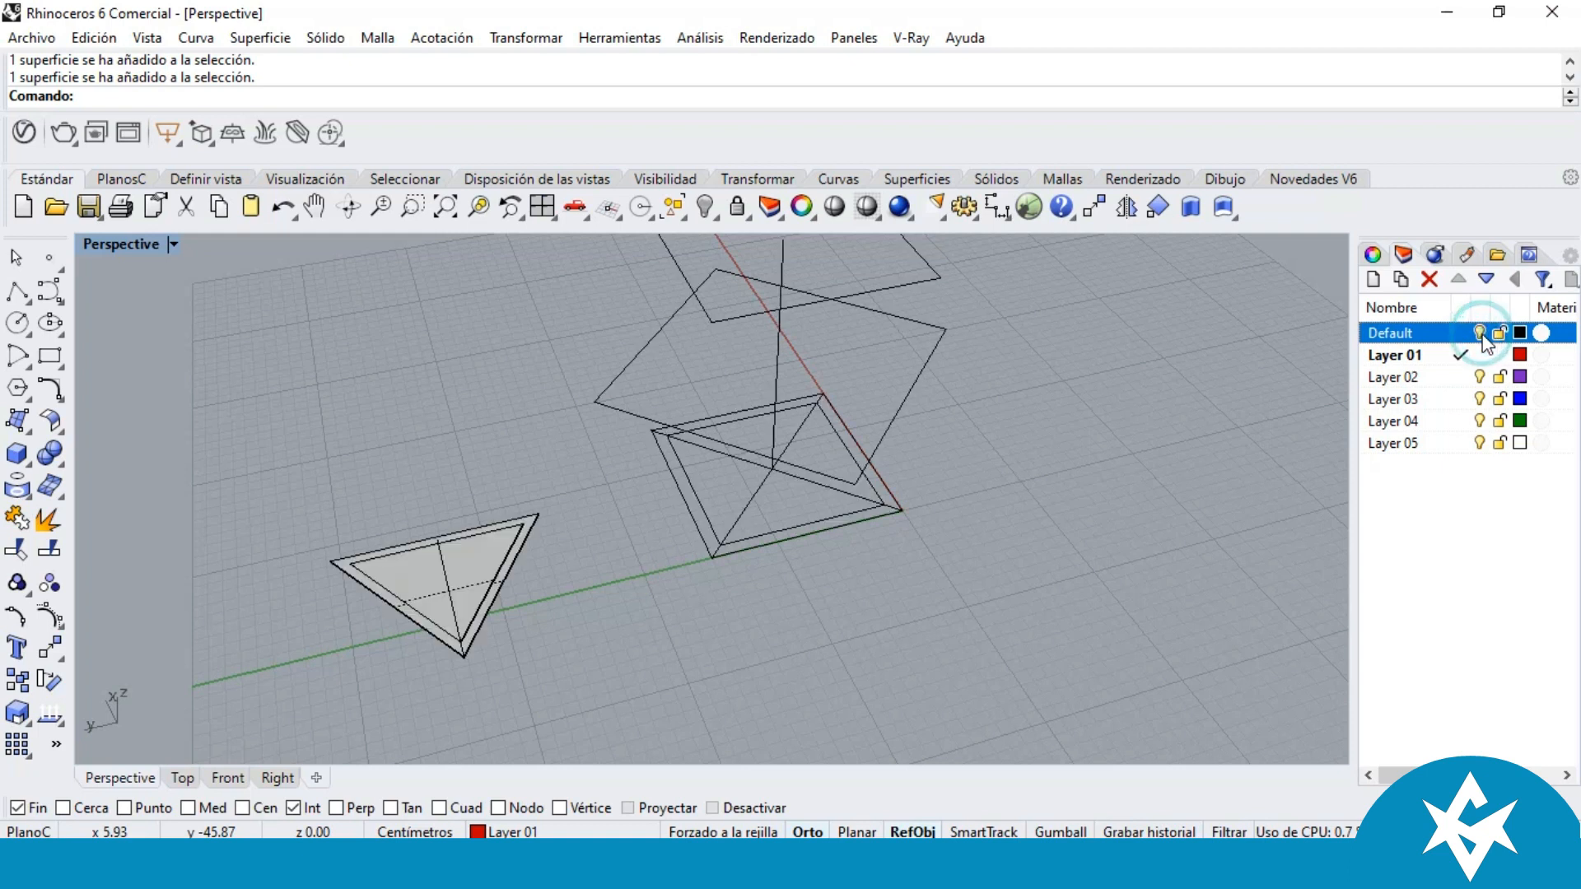
left_click(1481, 333)
left_click(1481, 333)
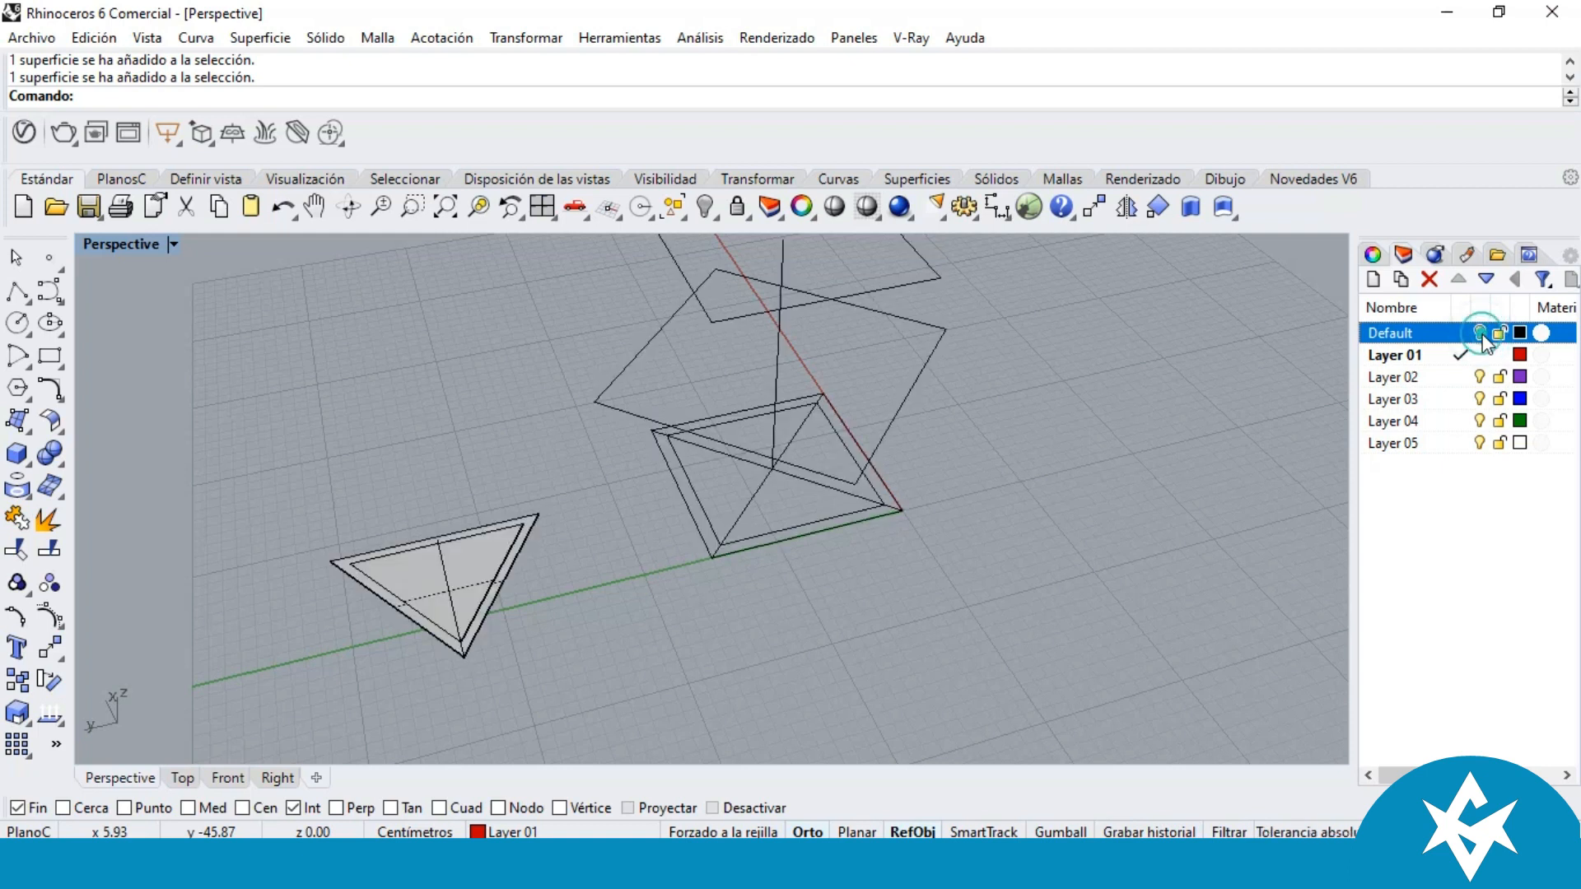
left_click(1480, 334)
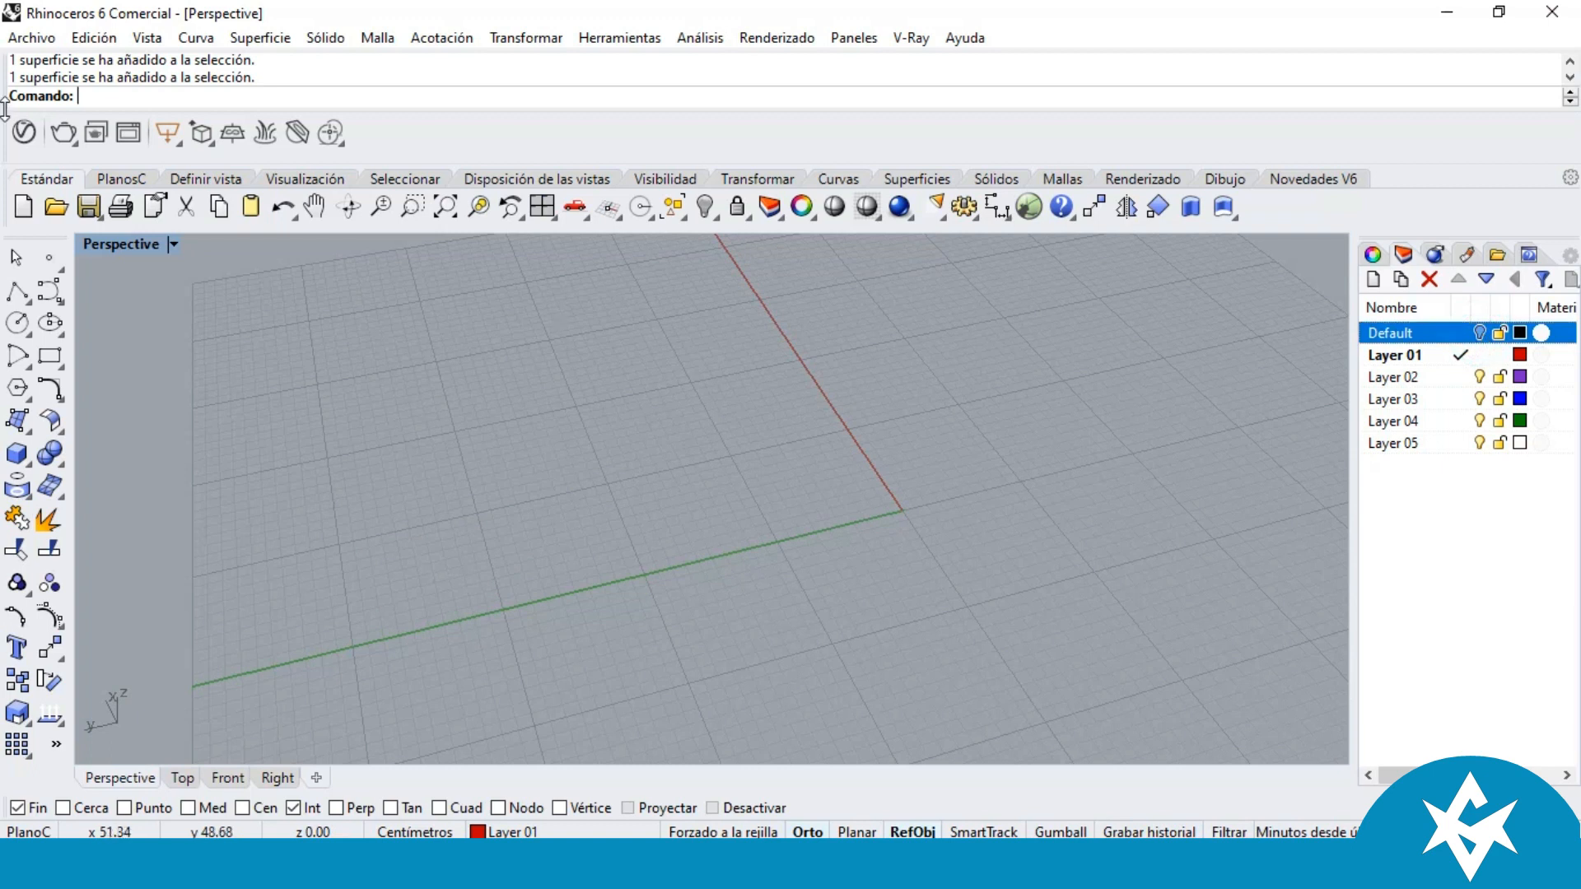
Step: Draw a freehand test box on Layer 01 near the origin of the base plane
left_click(17, 453)
left_click(796, 494)
left_click(988, 564)
left_click(1175, 398)
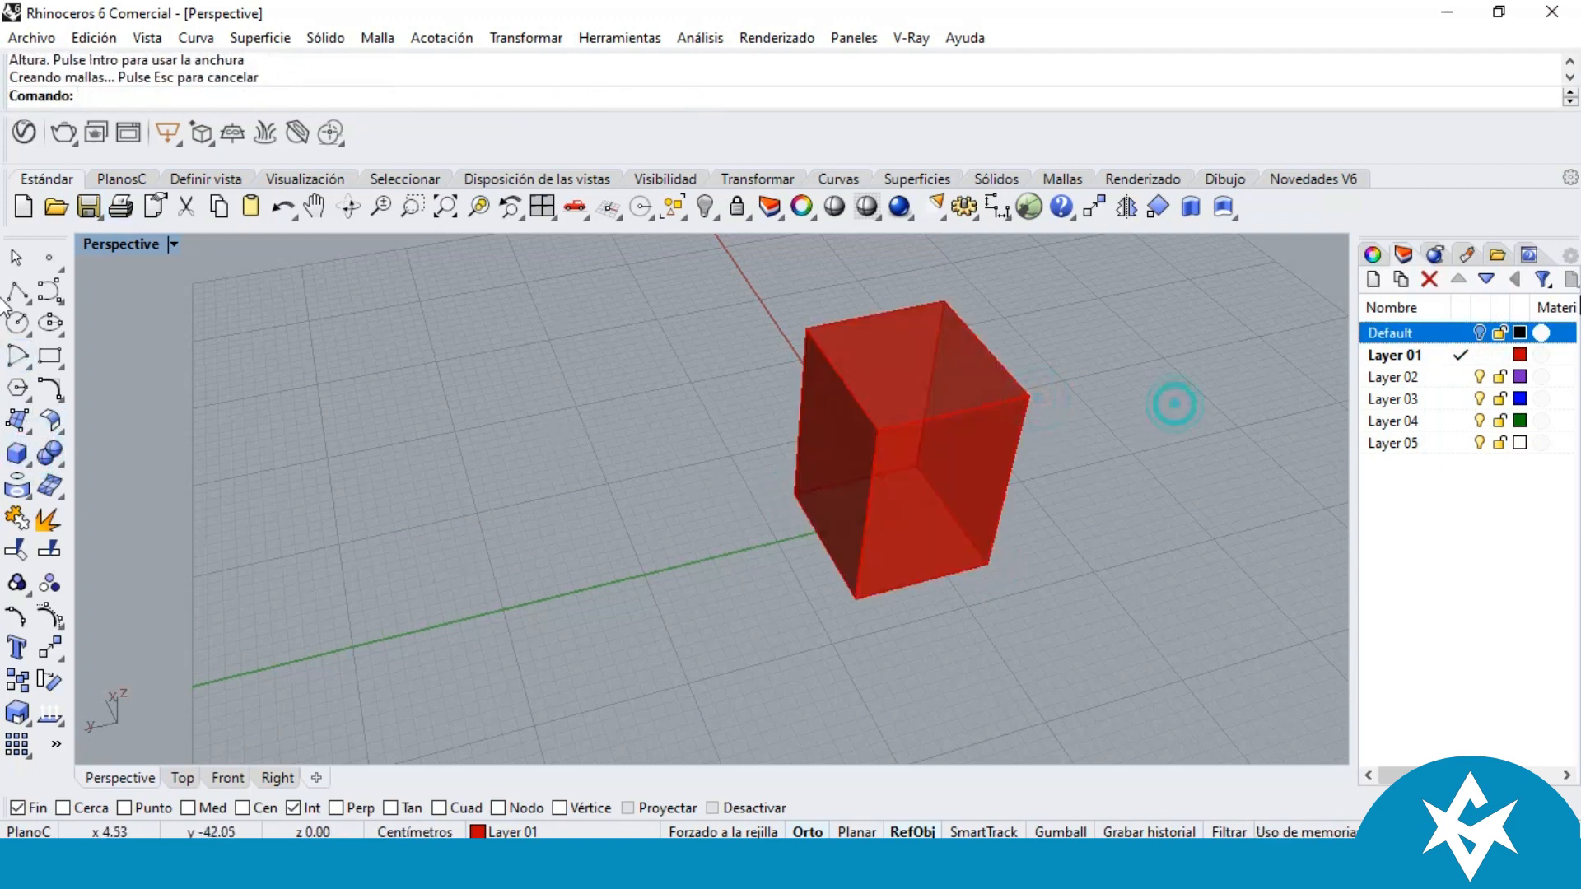
Step: Show the Default layer again and delete the red test box
left_click(1482, 334)
right_click_drag(883, 362, 914, 339)
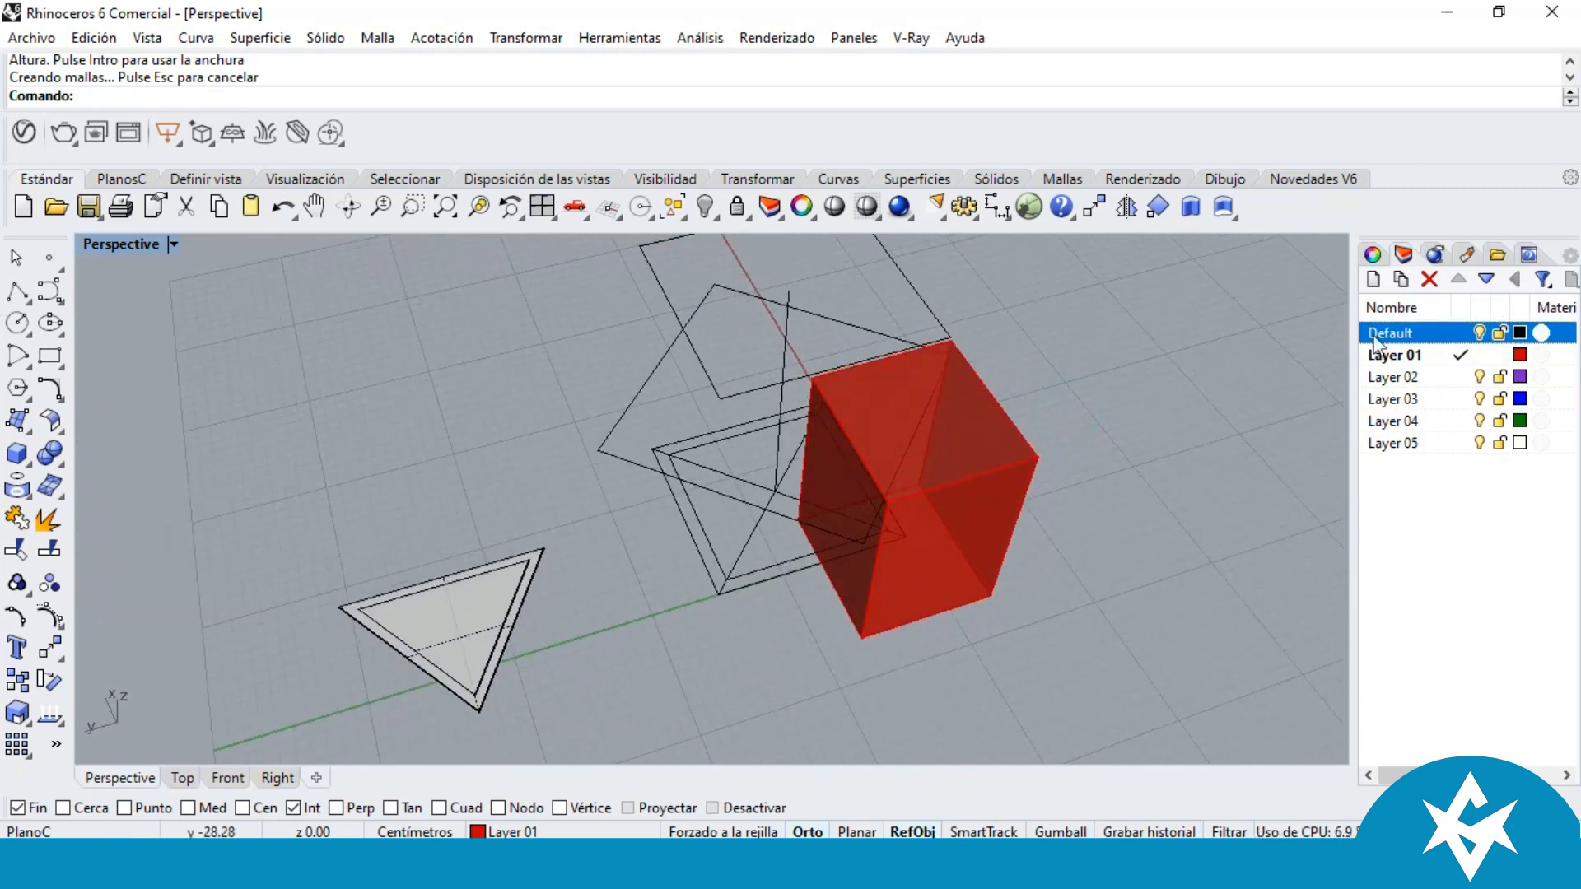
left_click(995, 505)
key("Delete")
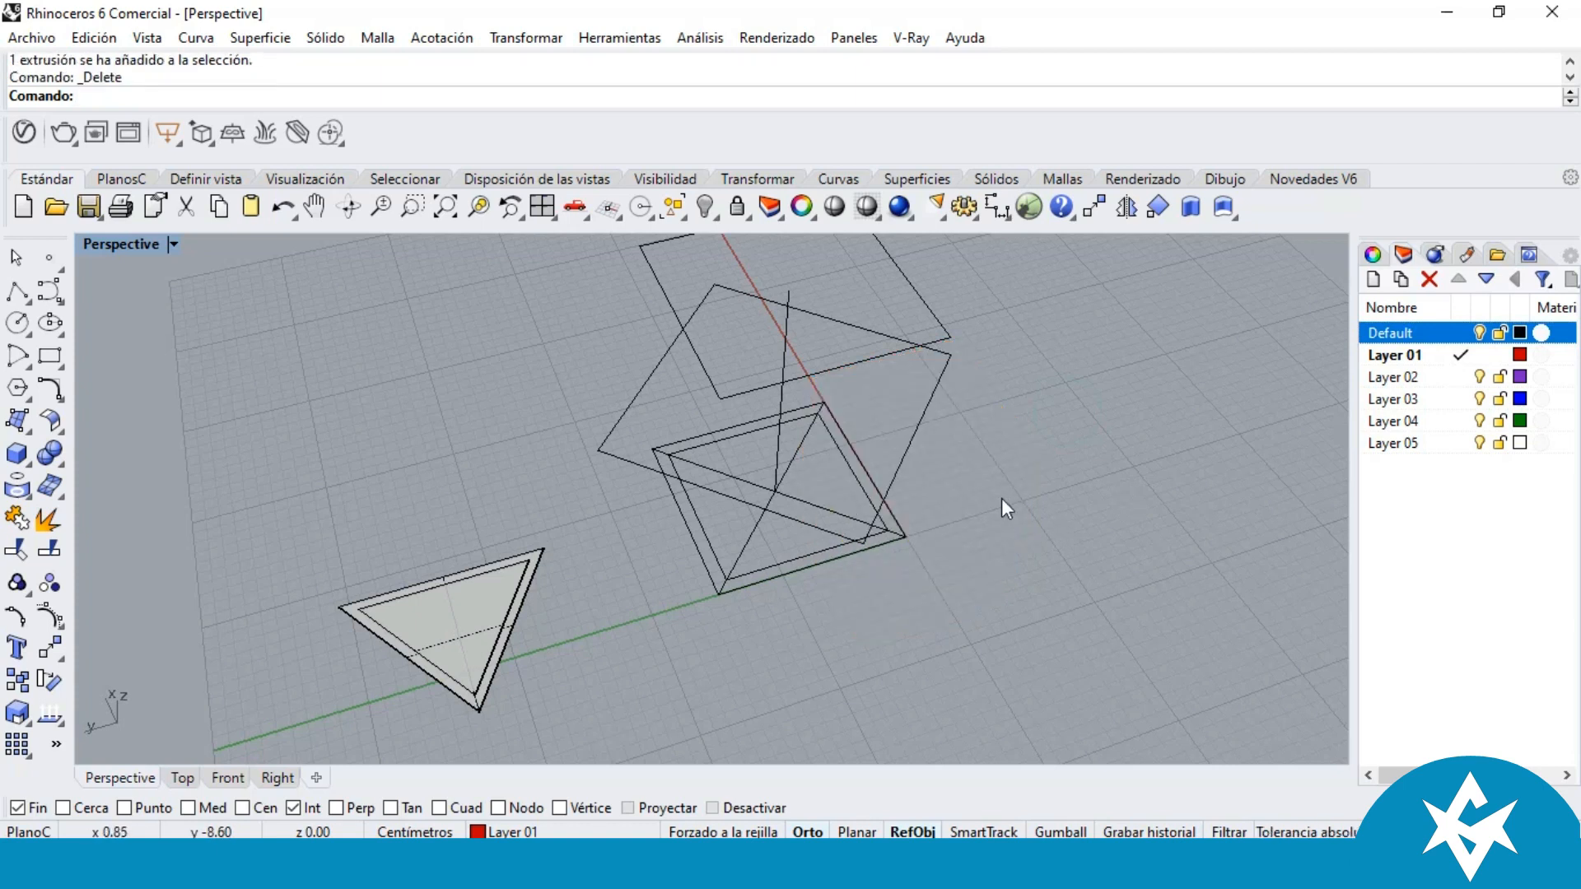
Step: Rename Layer 01 as ENVOLVENTE ESTRUCTURA
left_click(1419, 363)
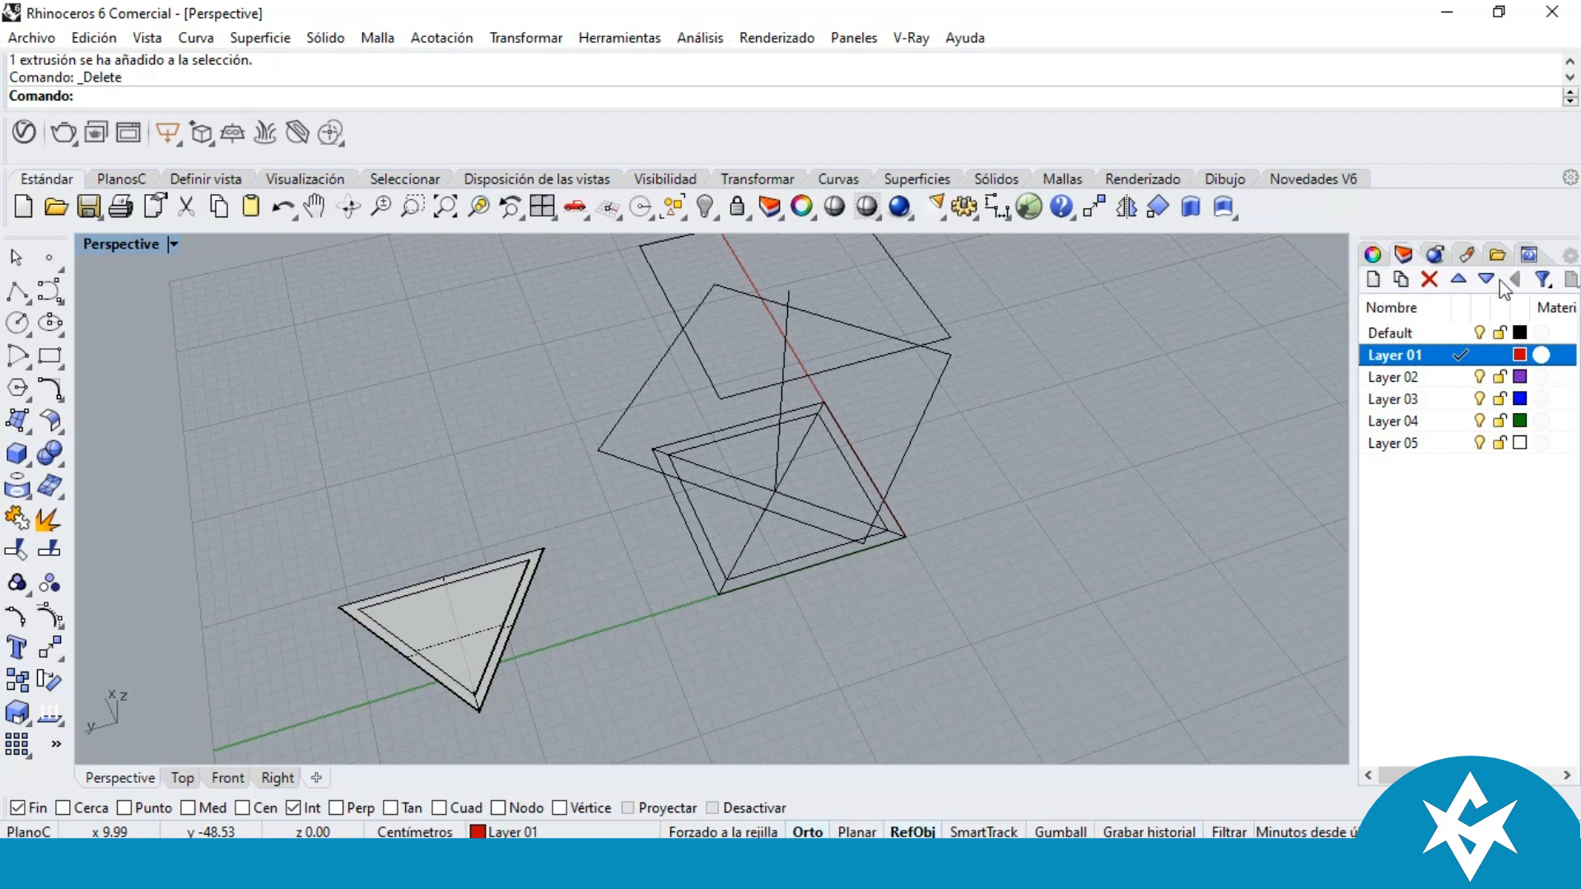
right_click(1396, 355)
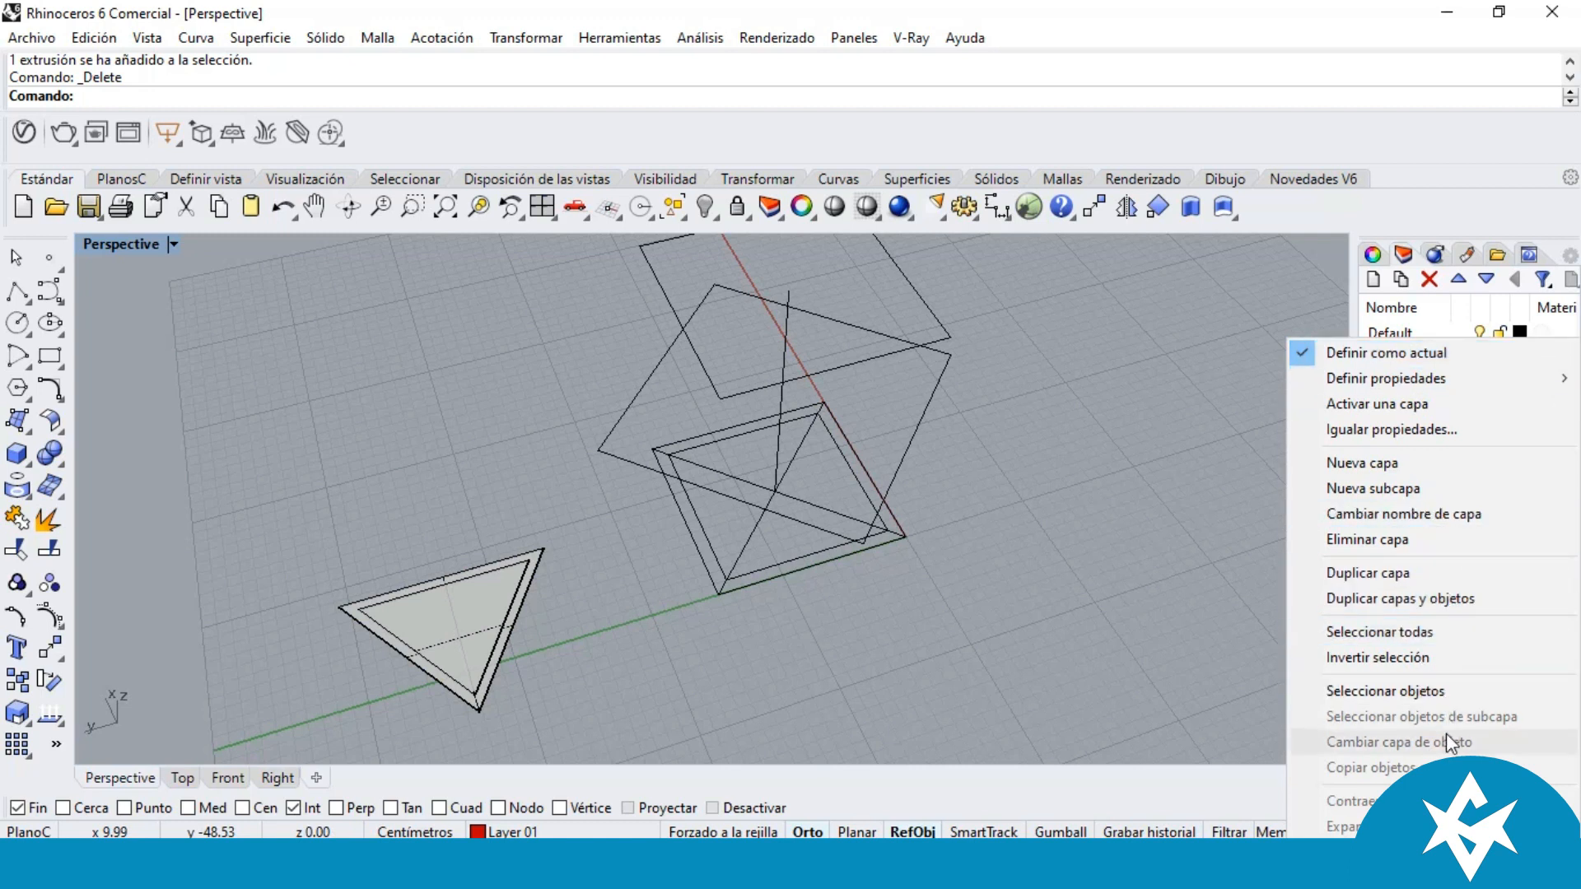
left_click(1414, 514)
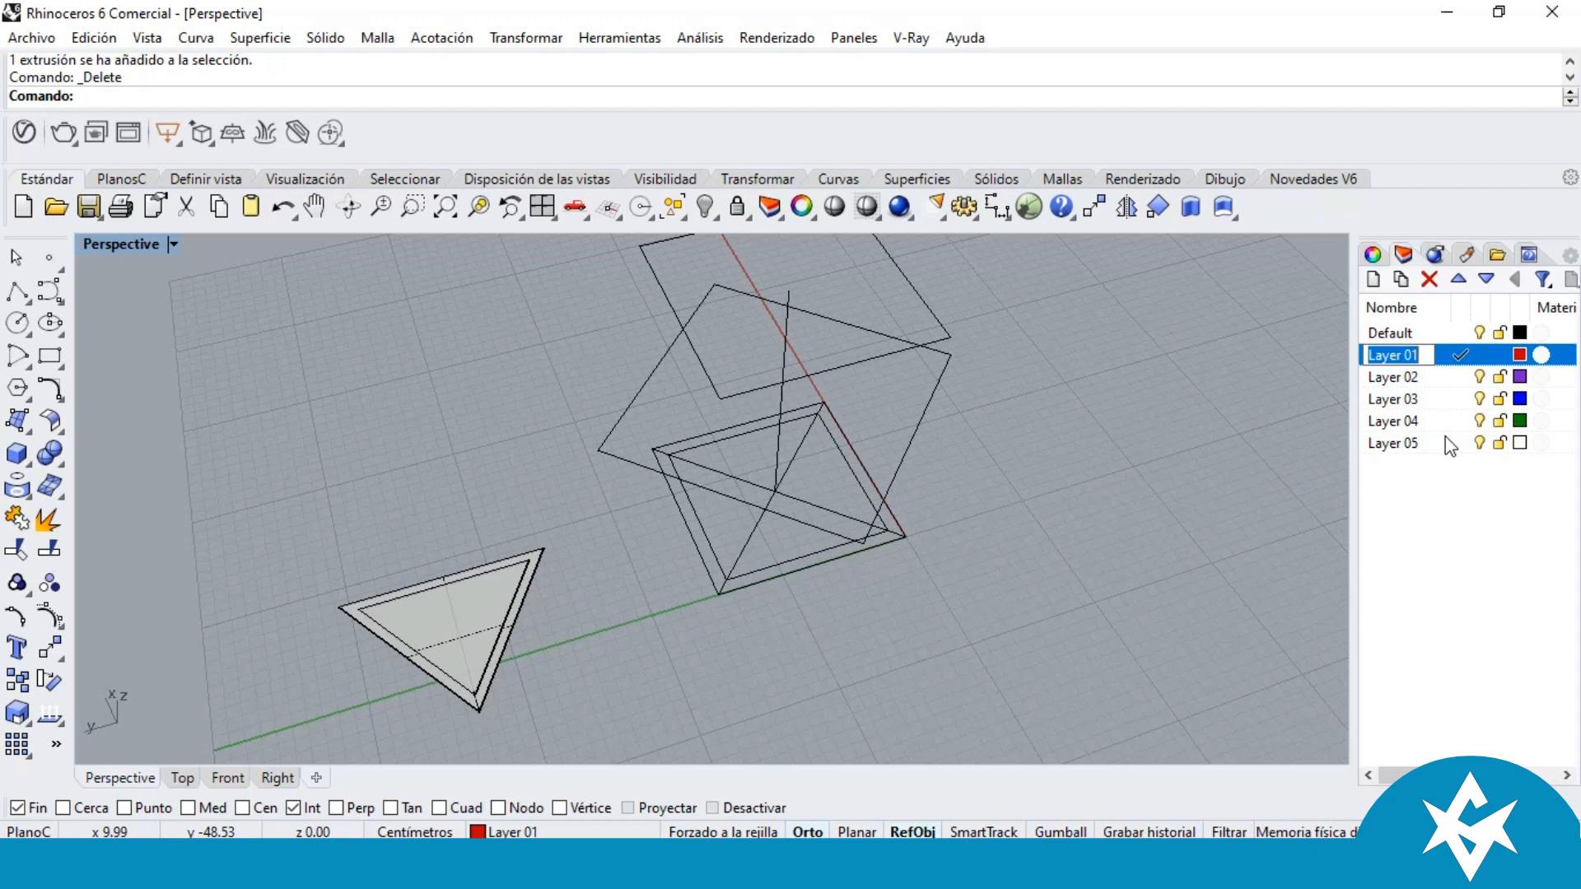
type("ENOVLV")
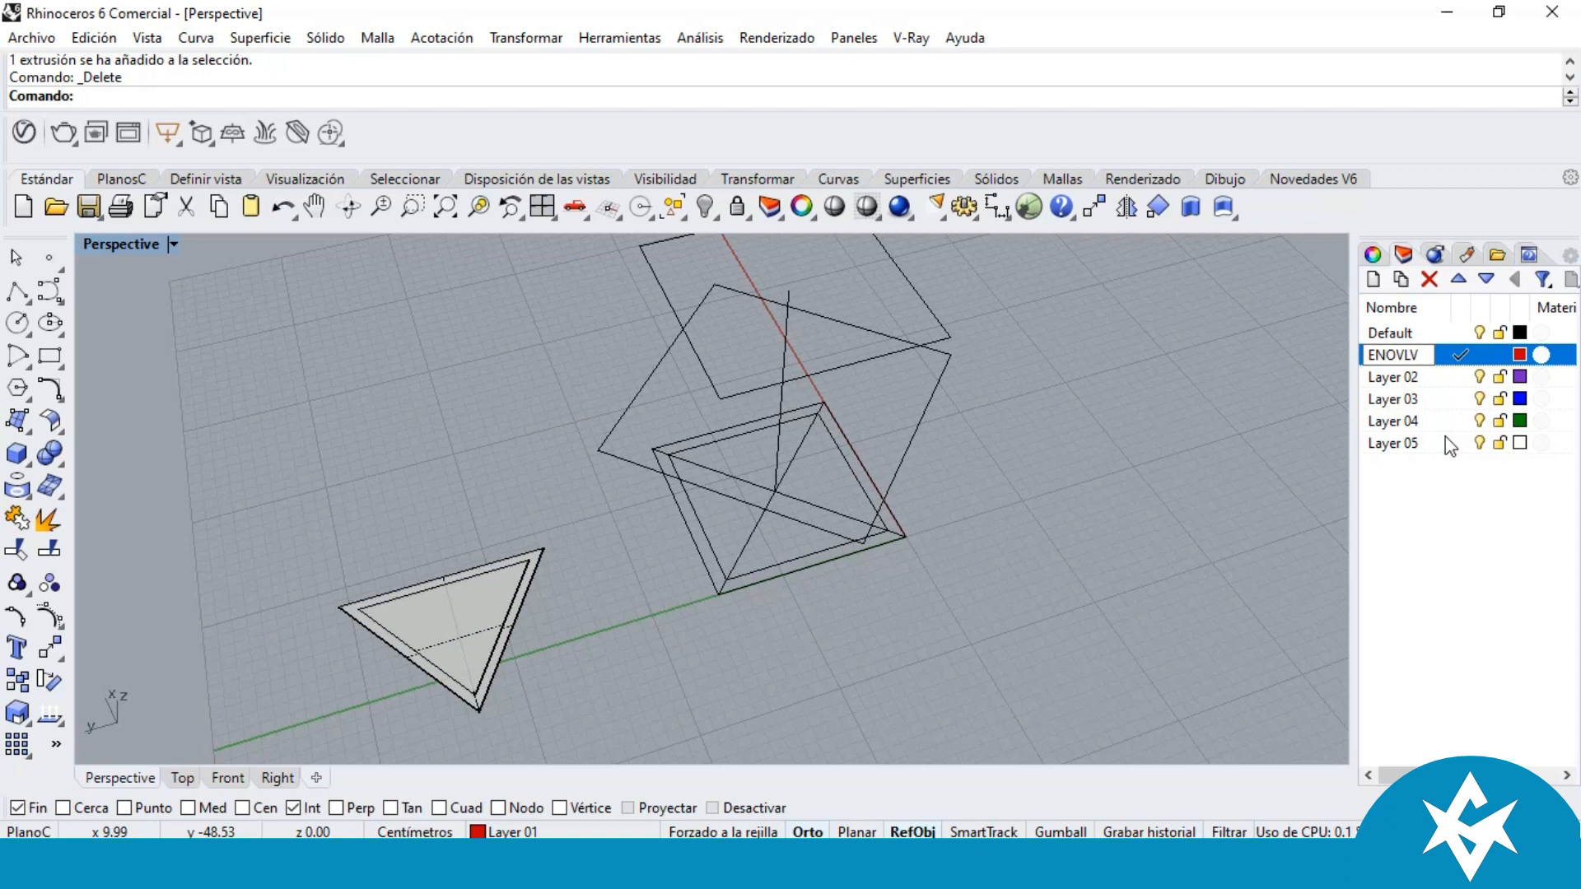
key("BackSpace")
key("BackSpace")
key("BackSpace")
type("VOLVENTE")
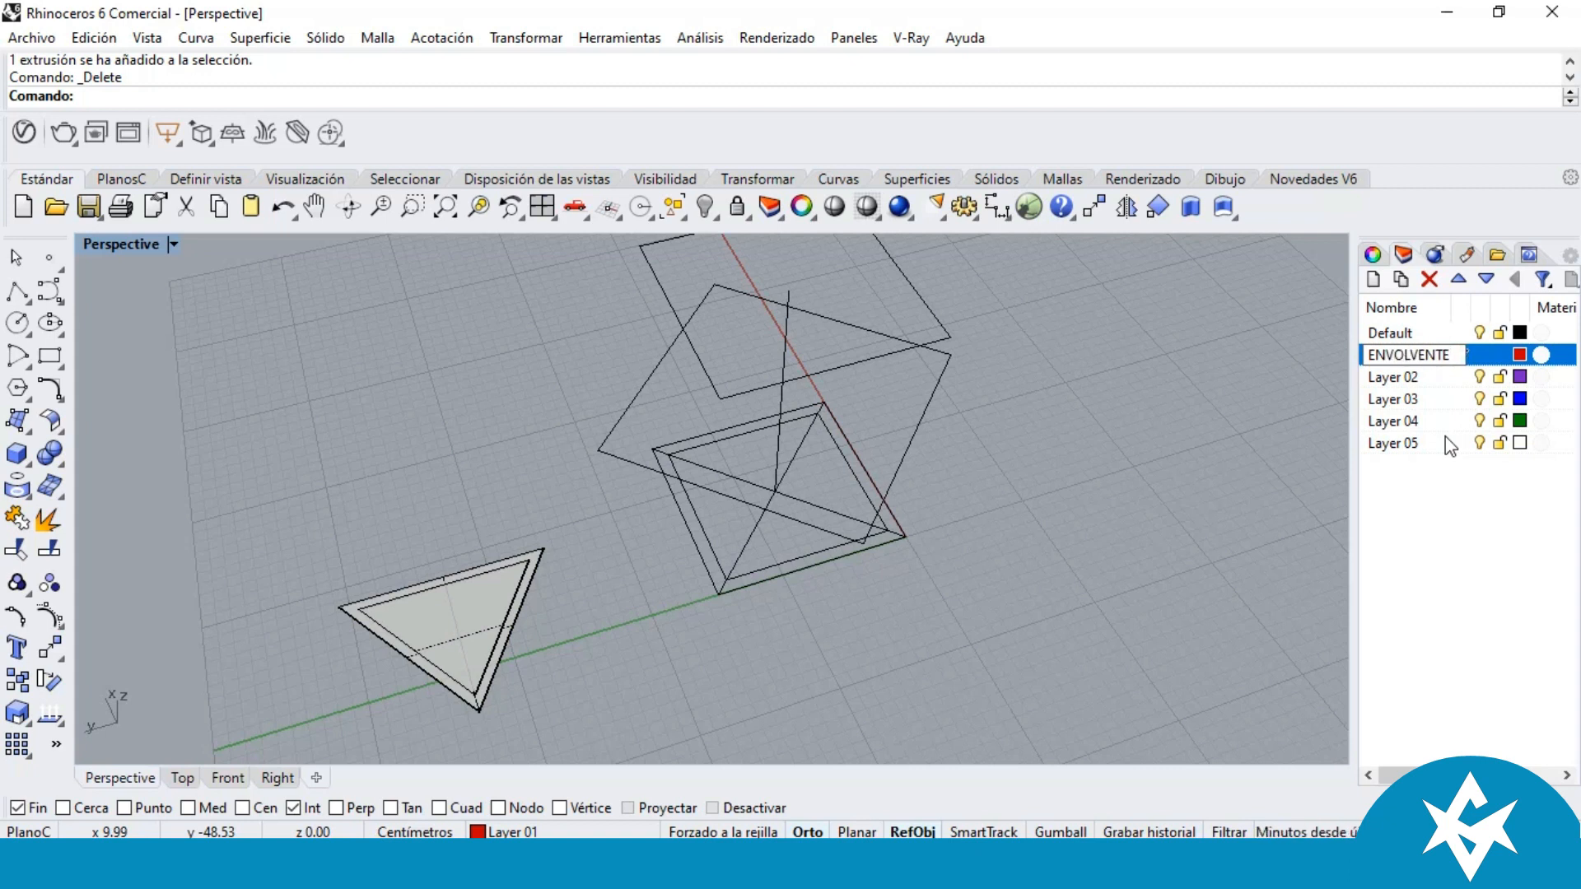
type(" ESTRUCTURA")
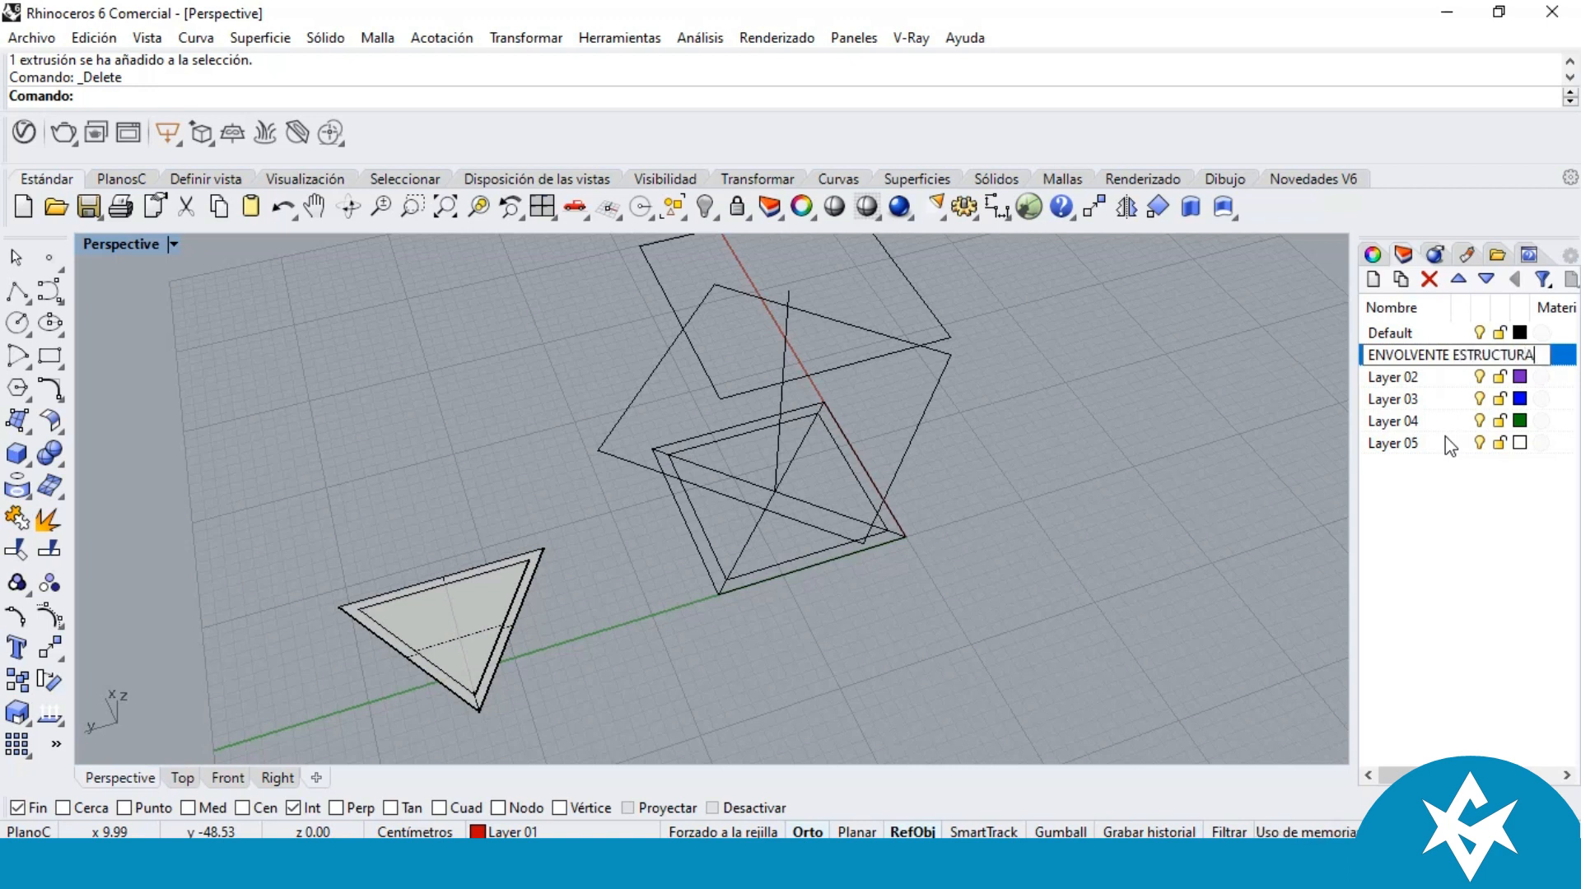
key("Return")
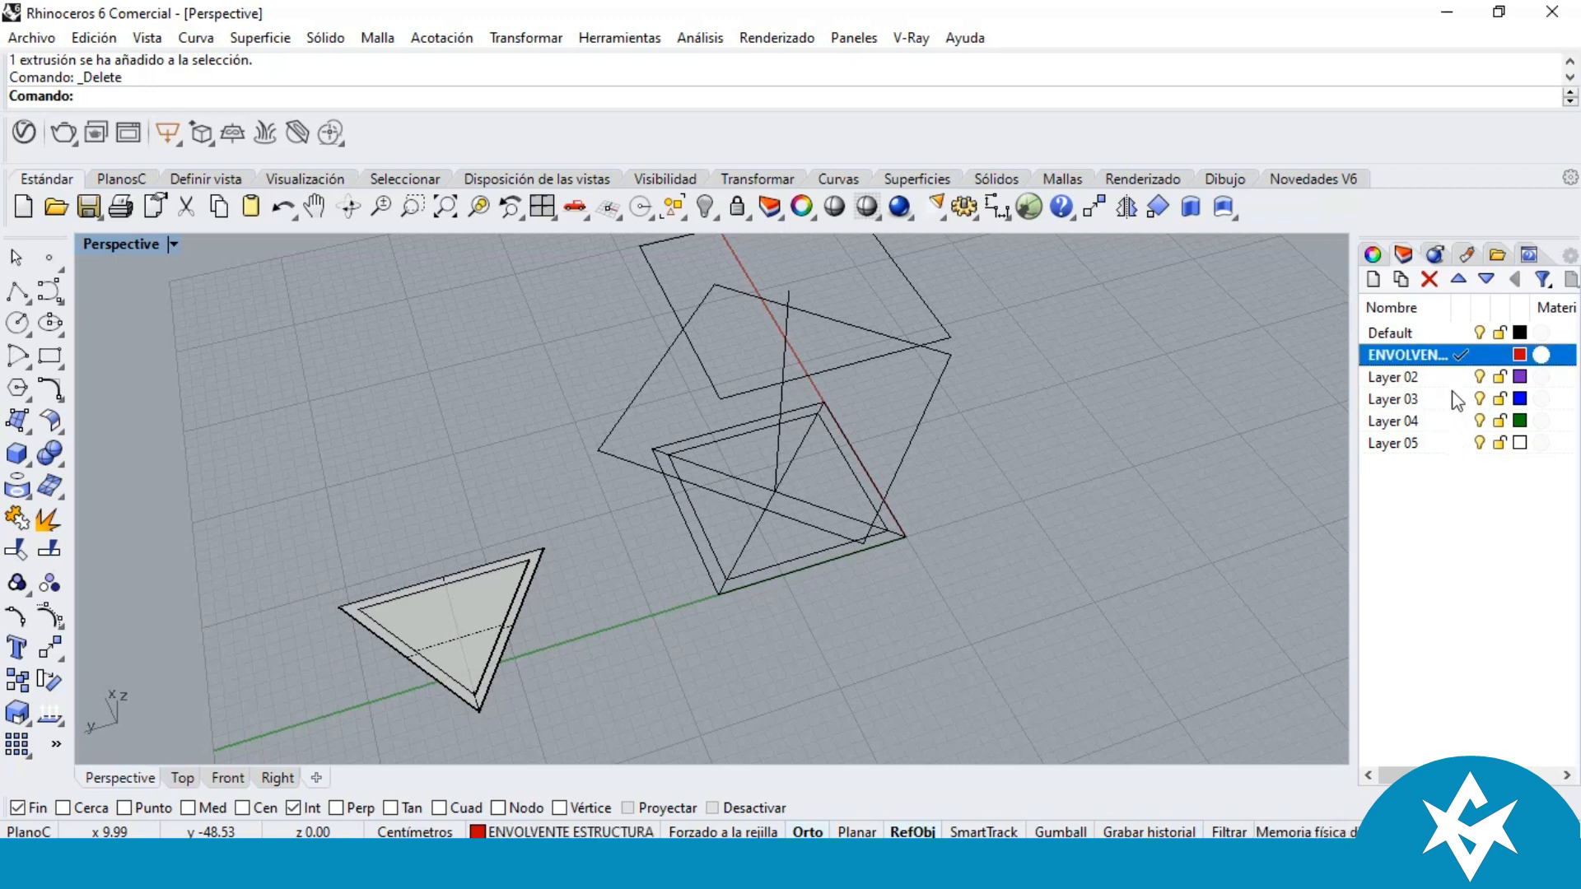
Step: Delete the unused layers, Layer 02 through Layer 05
left_click(1413, 381)
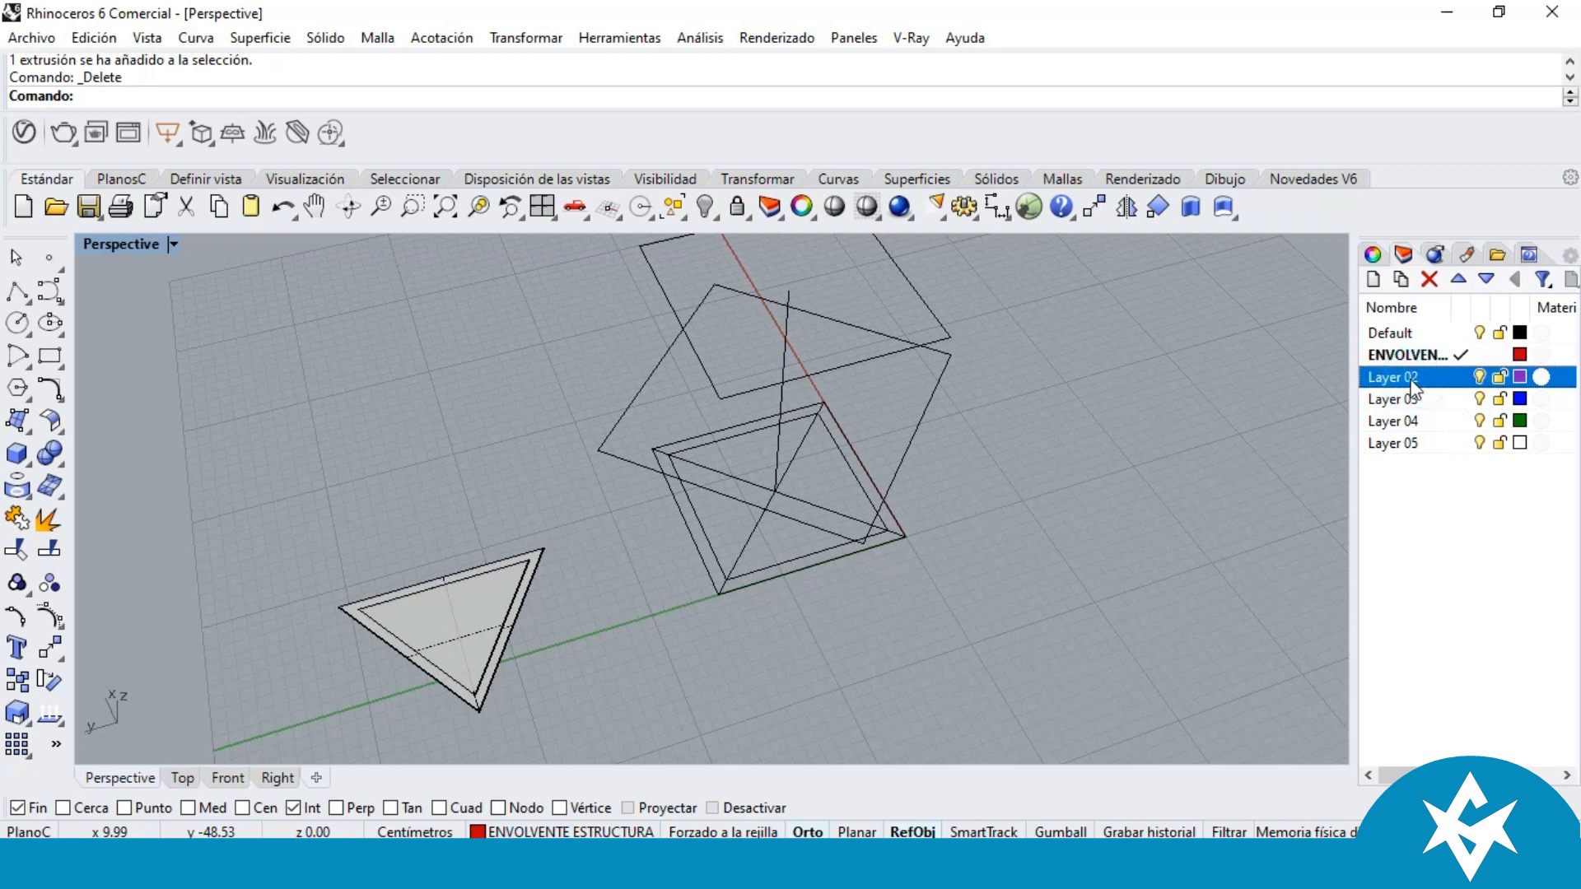
left_click_drag(1490, 481, 1423, 377)
left_click(1430, 280)
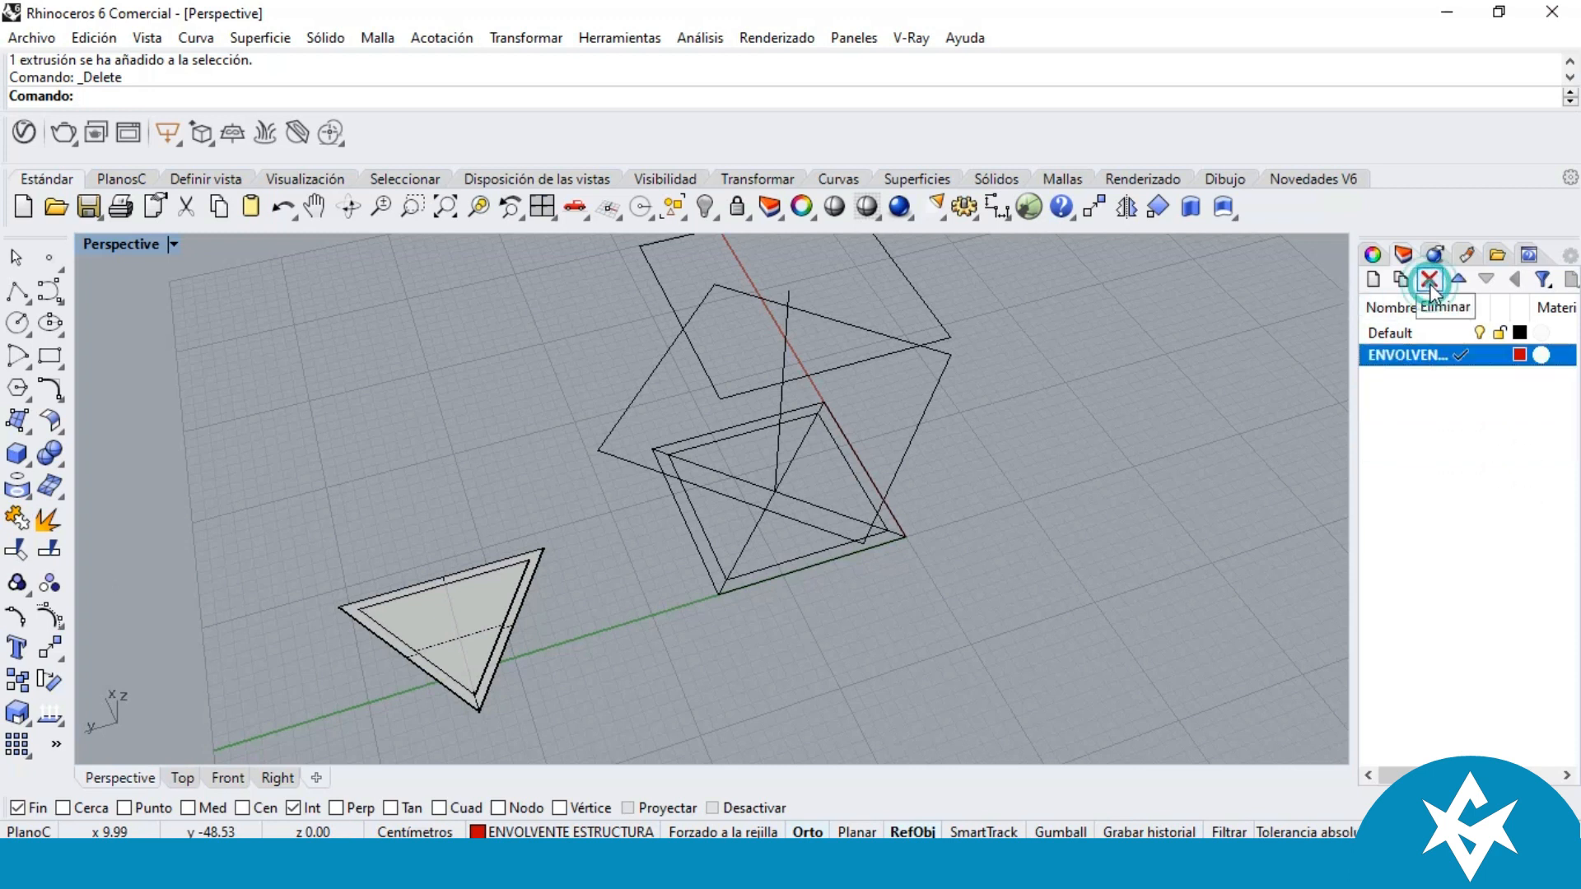
left_click(1449, 387)
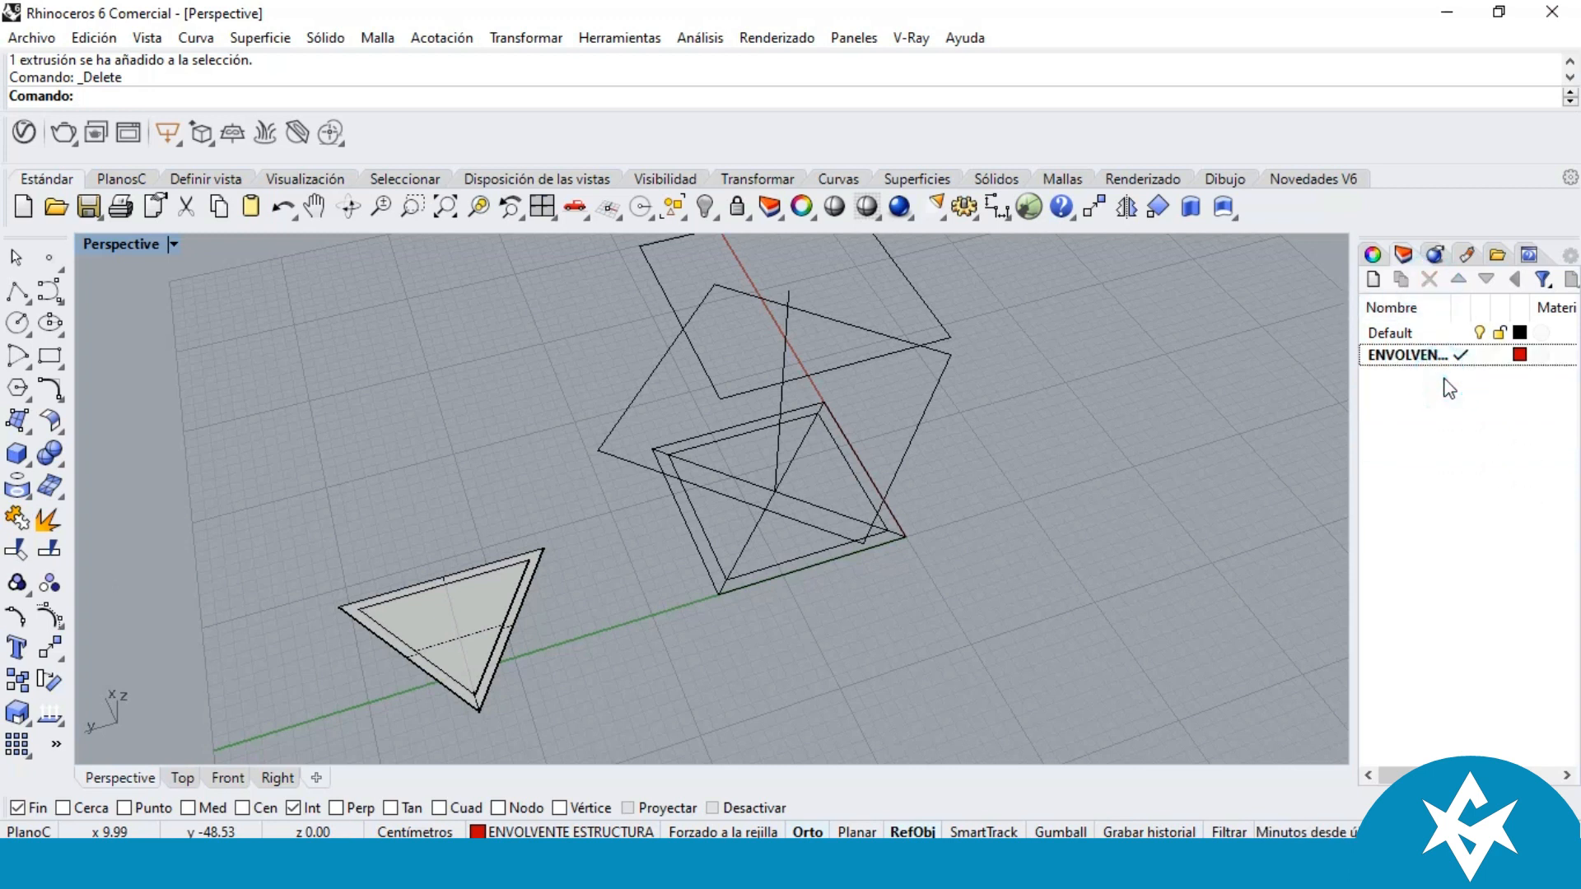
Step: Create a new layer named ACETATO
left_click(1372, 282)
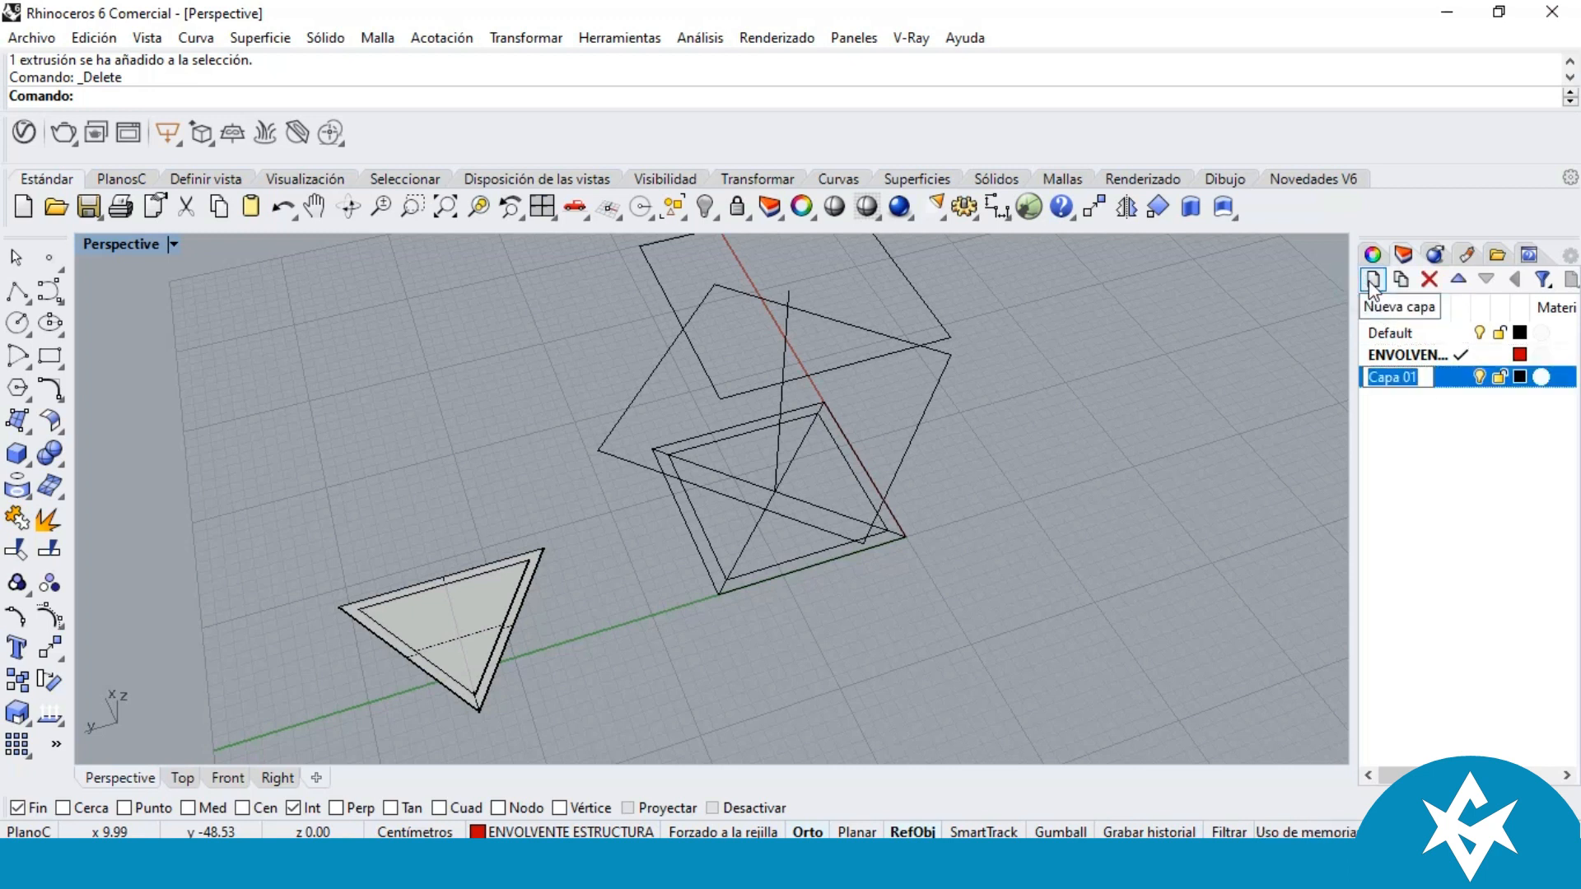
type("ACETATO")
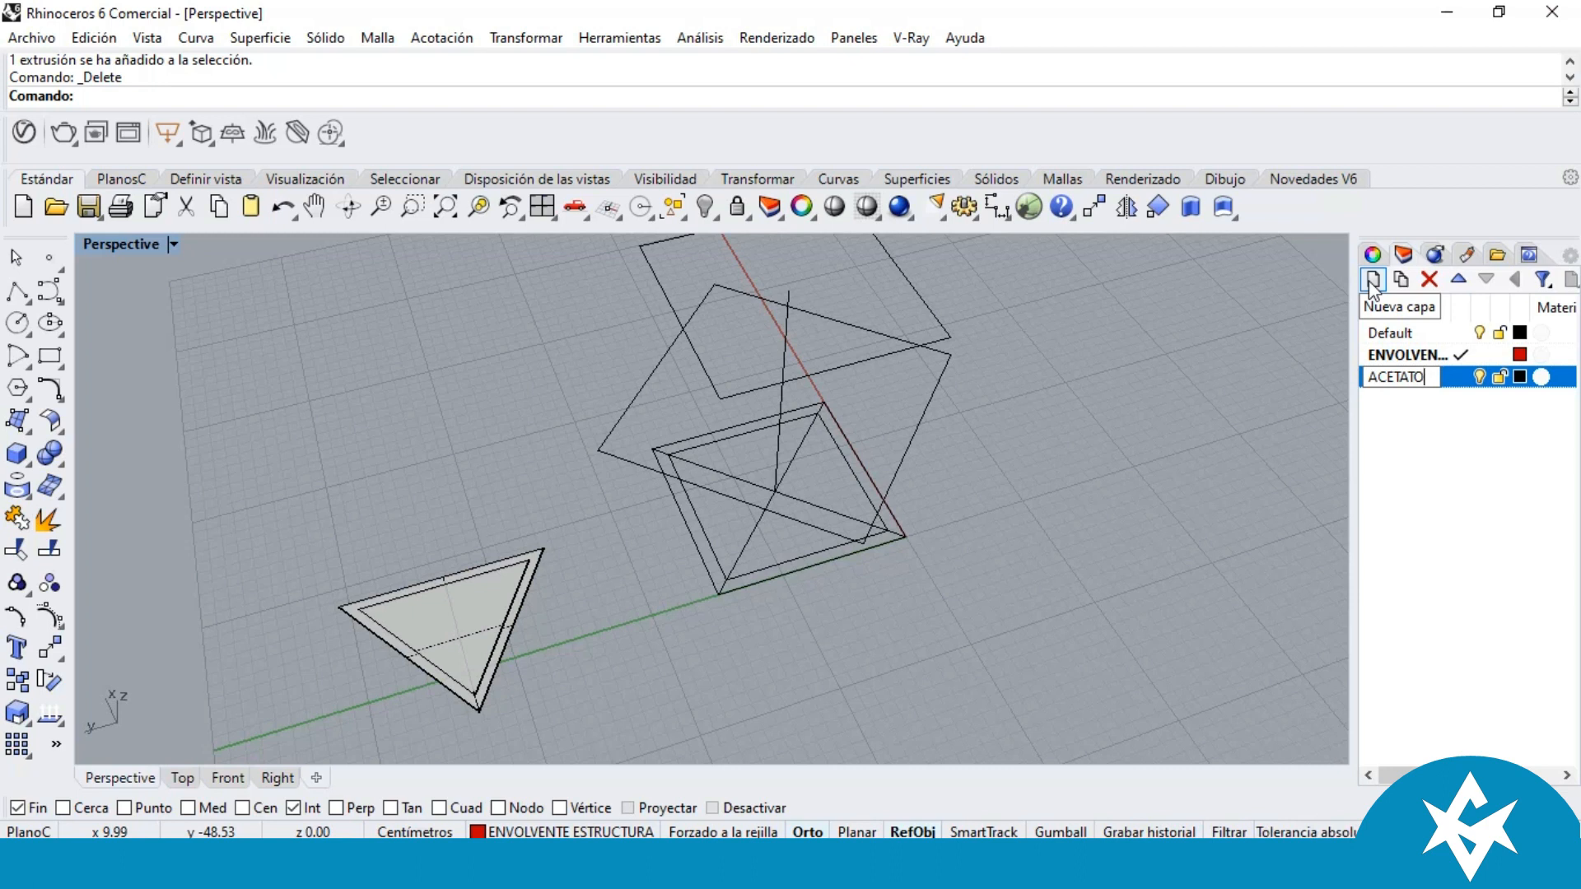
key("Return")
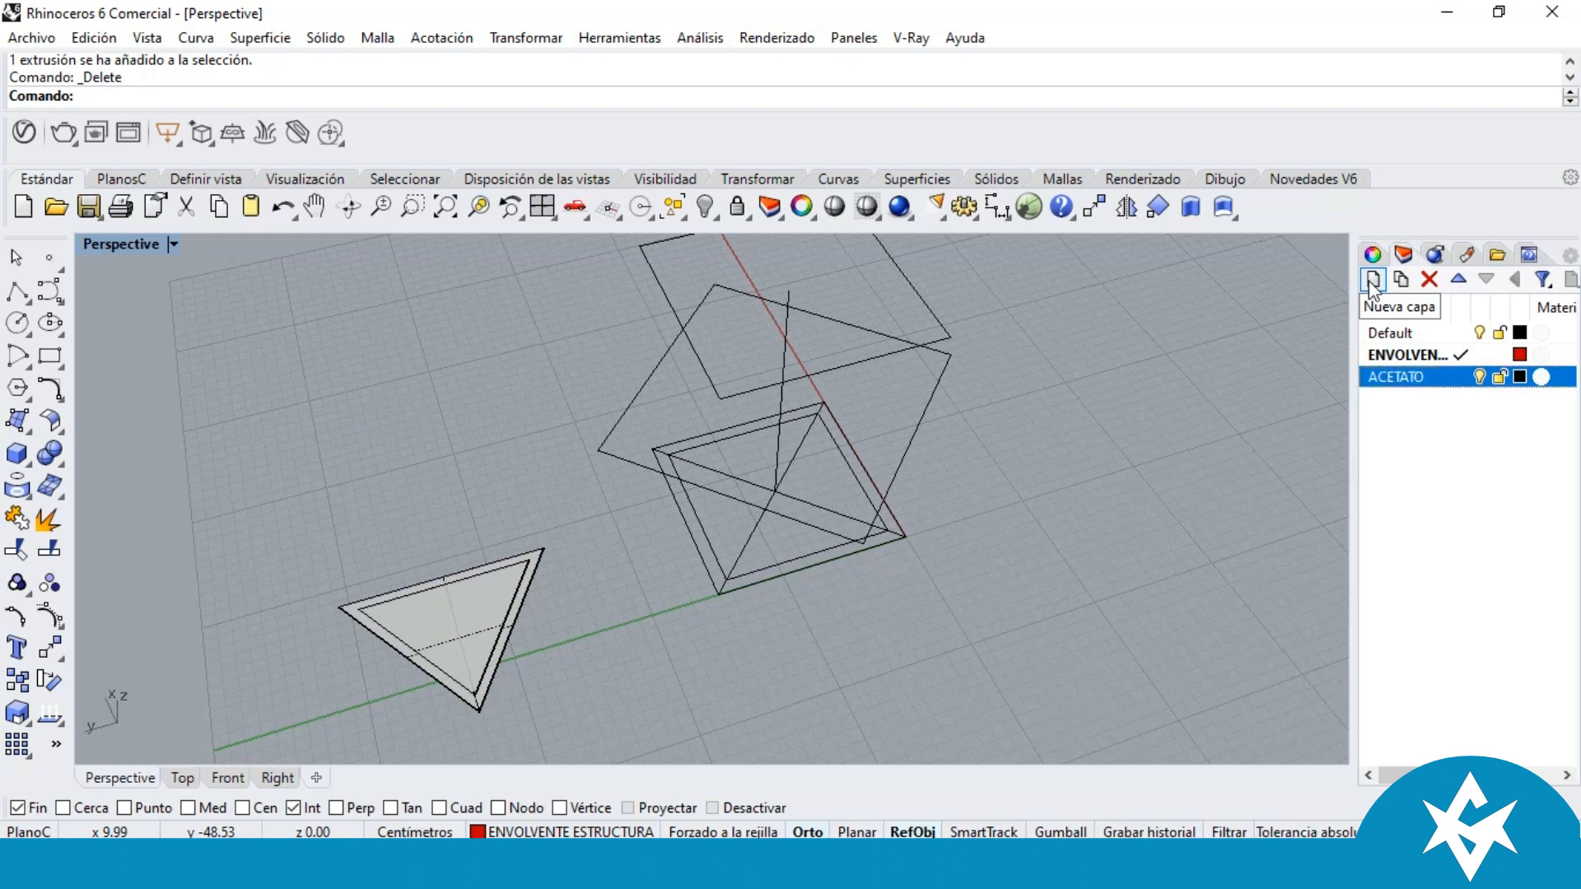
Step: Delete the infill surface inside the flat triangle and change the frame surface's layer to ENVOLVENTE ESTRUCTURA
left_click(457, 640)
key("Delete")
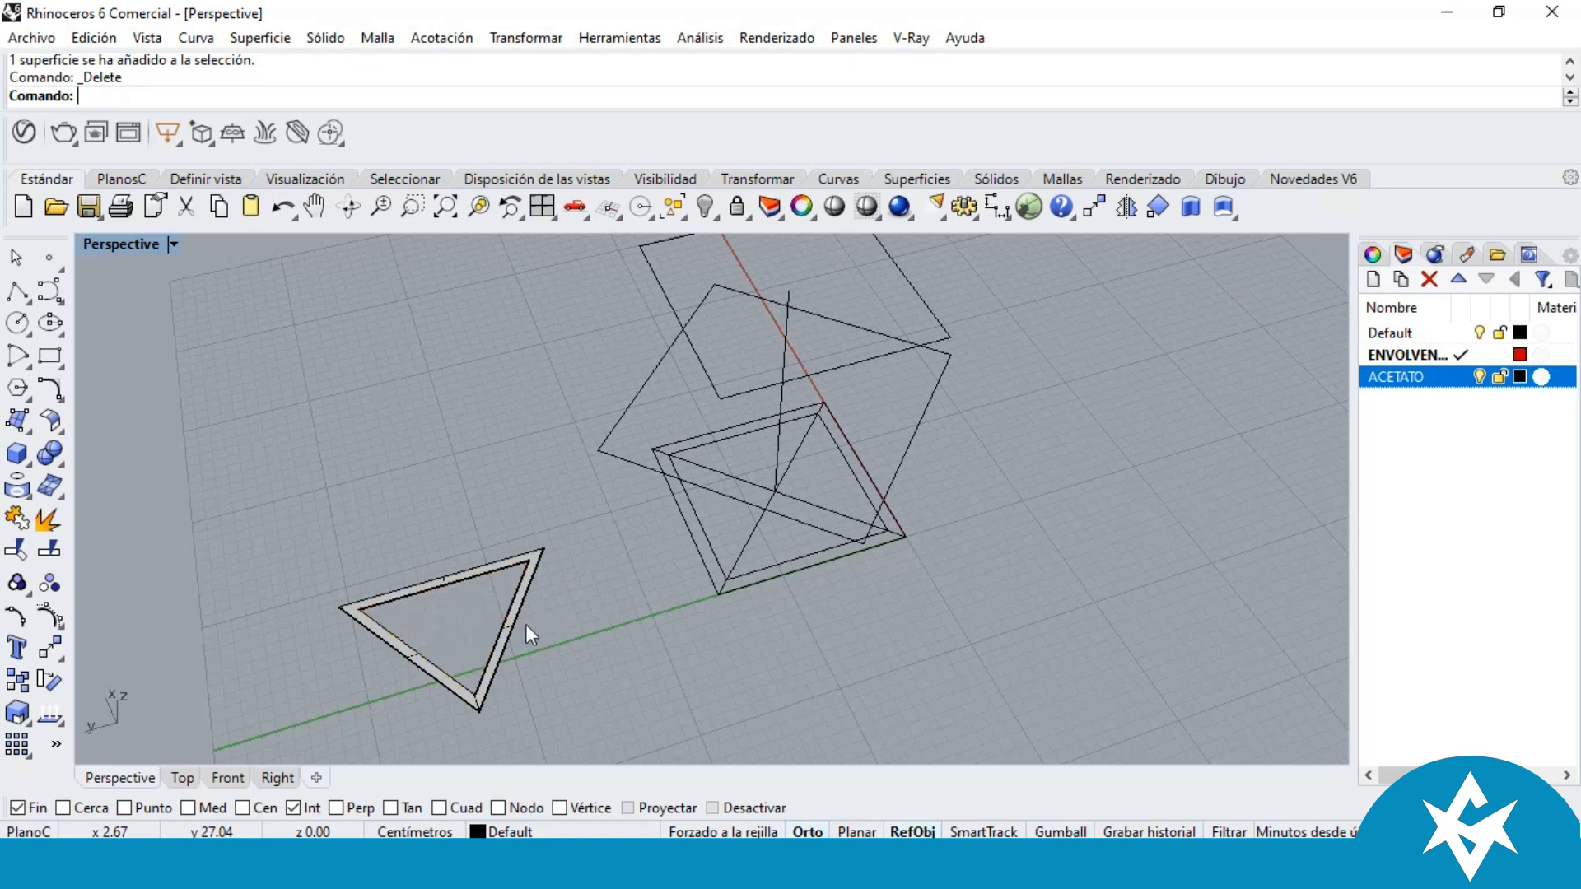
scroll(453, 580, "up", 3)
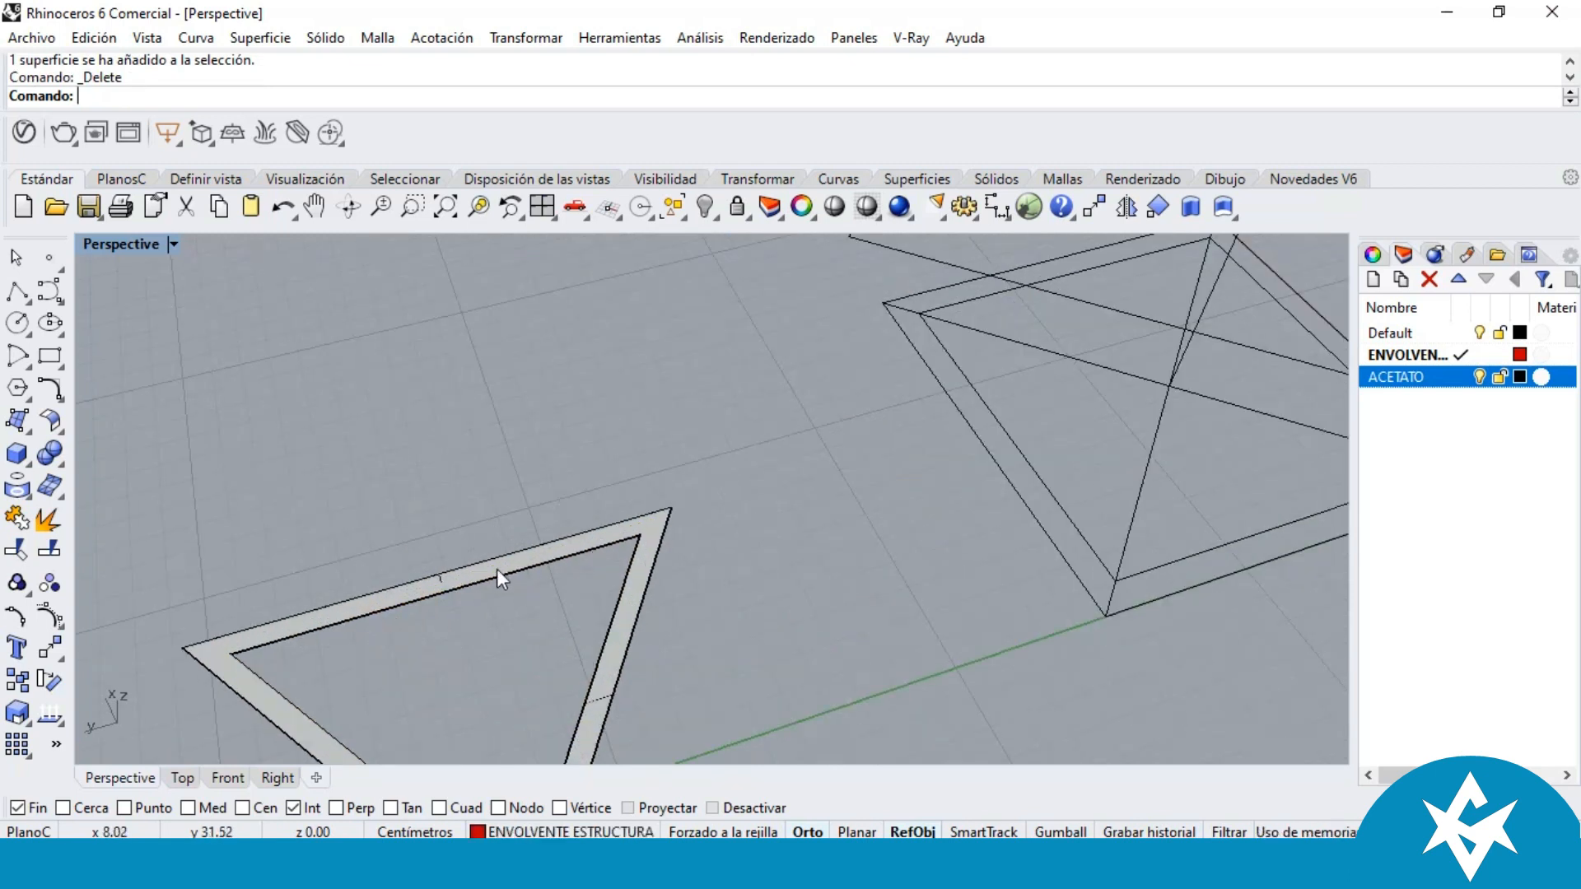
left_click(497, 570)
left_click(574, 650)
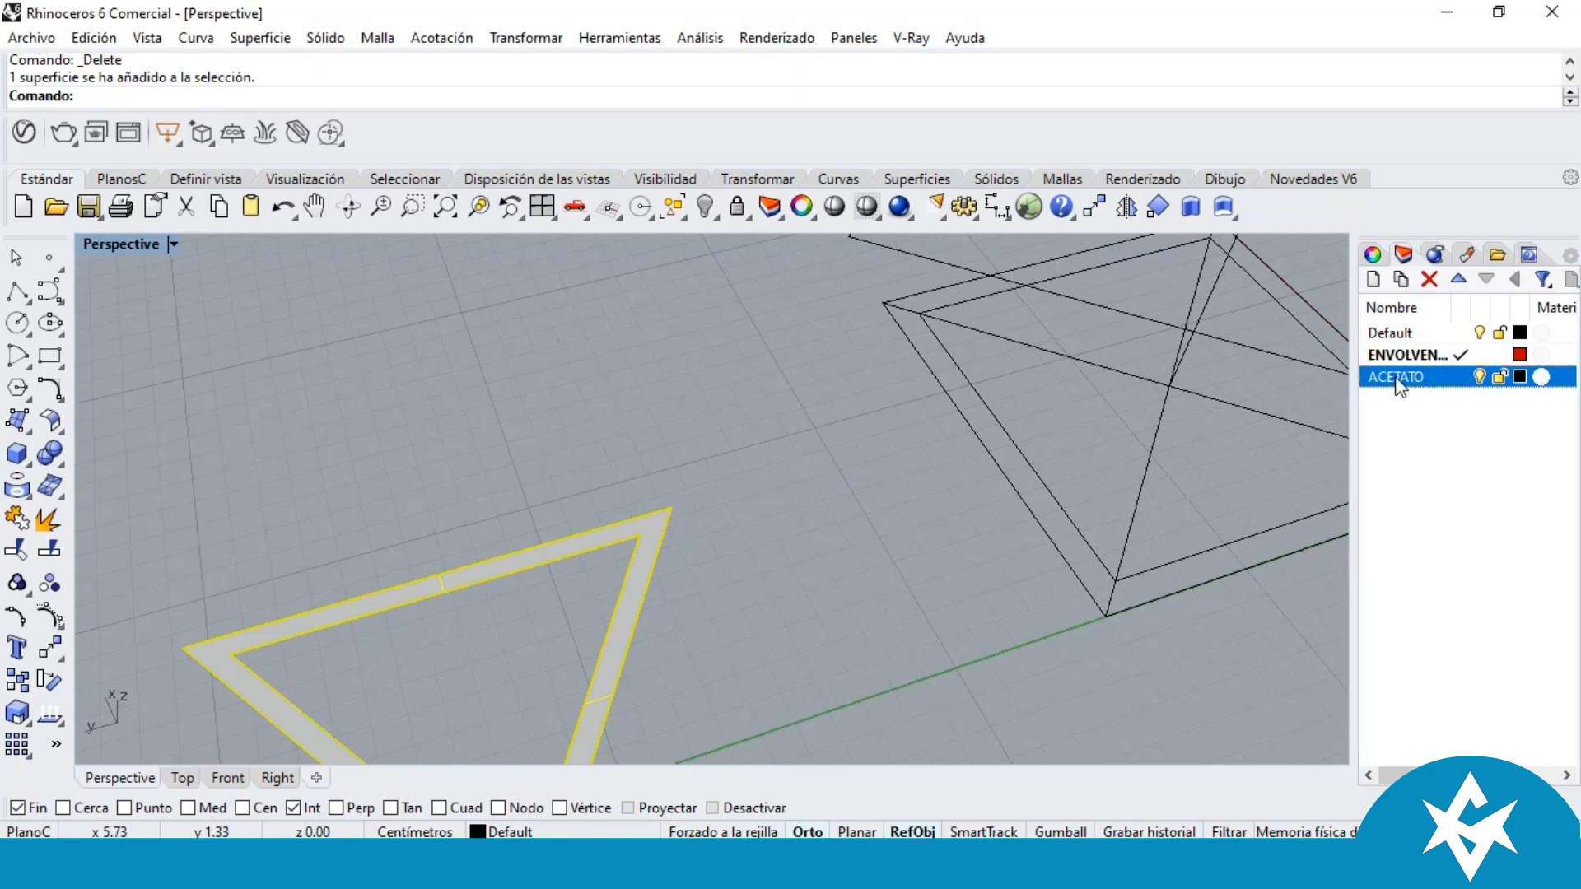
right_click(1390, 353)
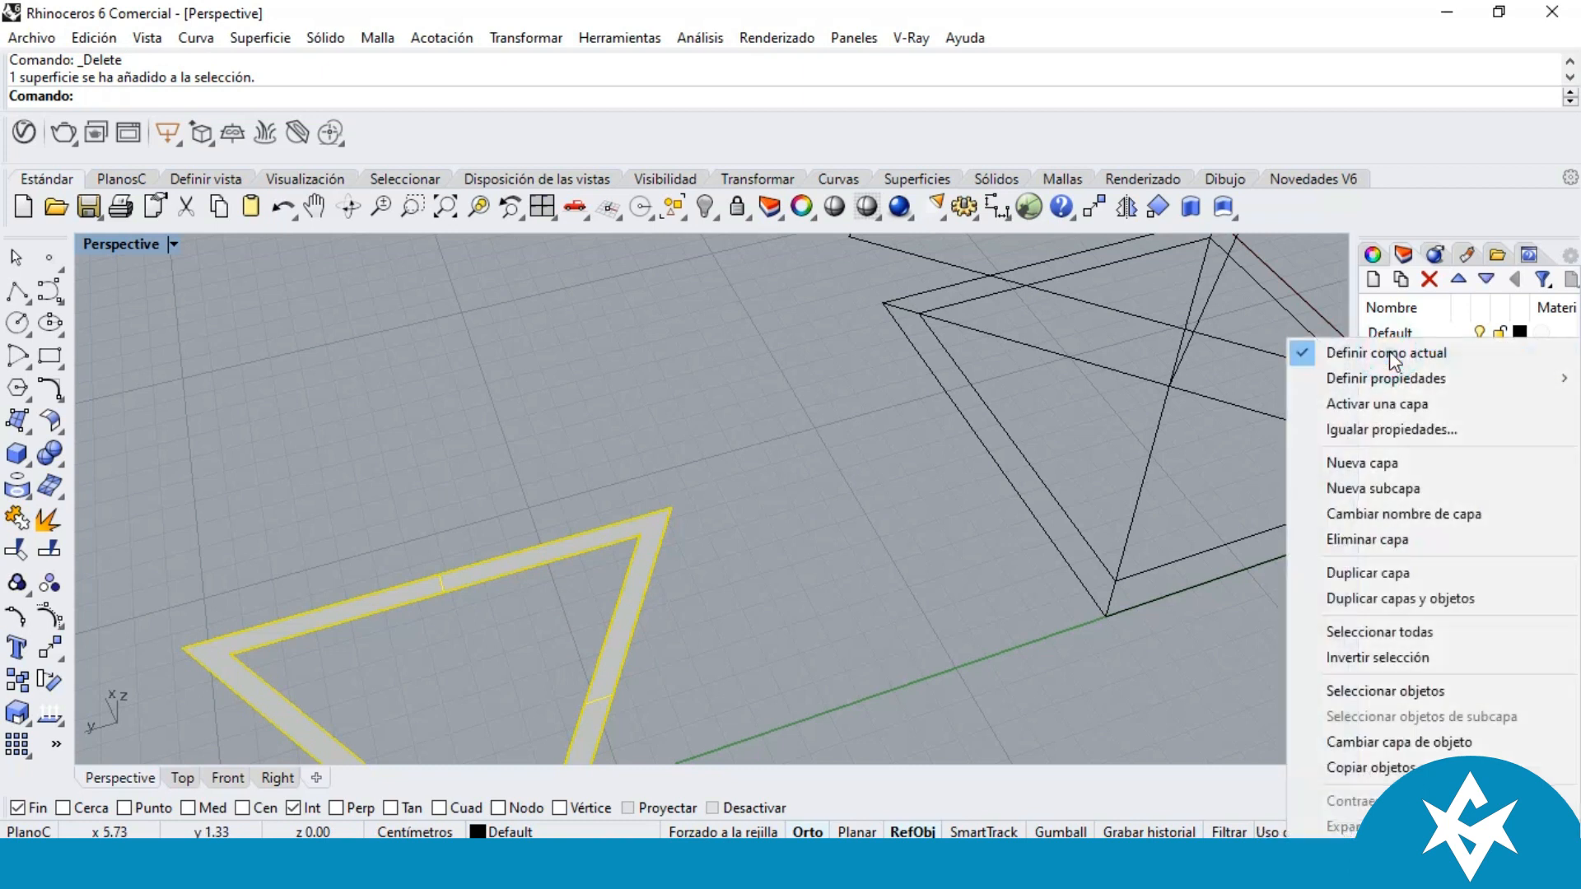
left_click(1405, 742)
scroll(741, 552, "down", 5)
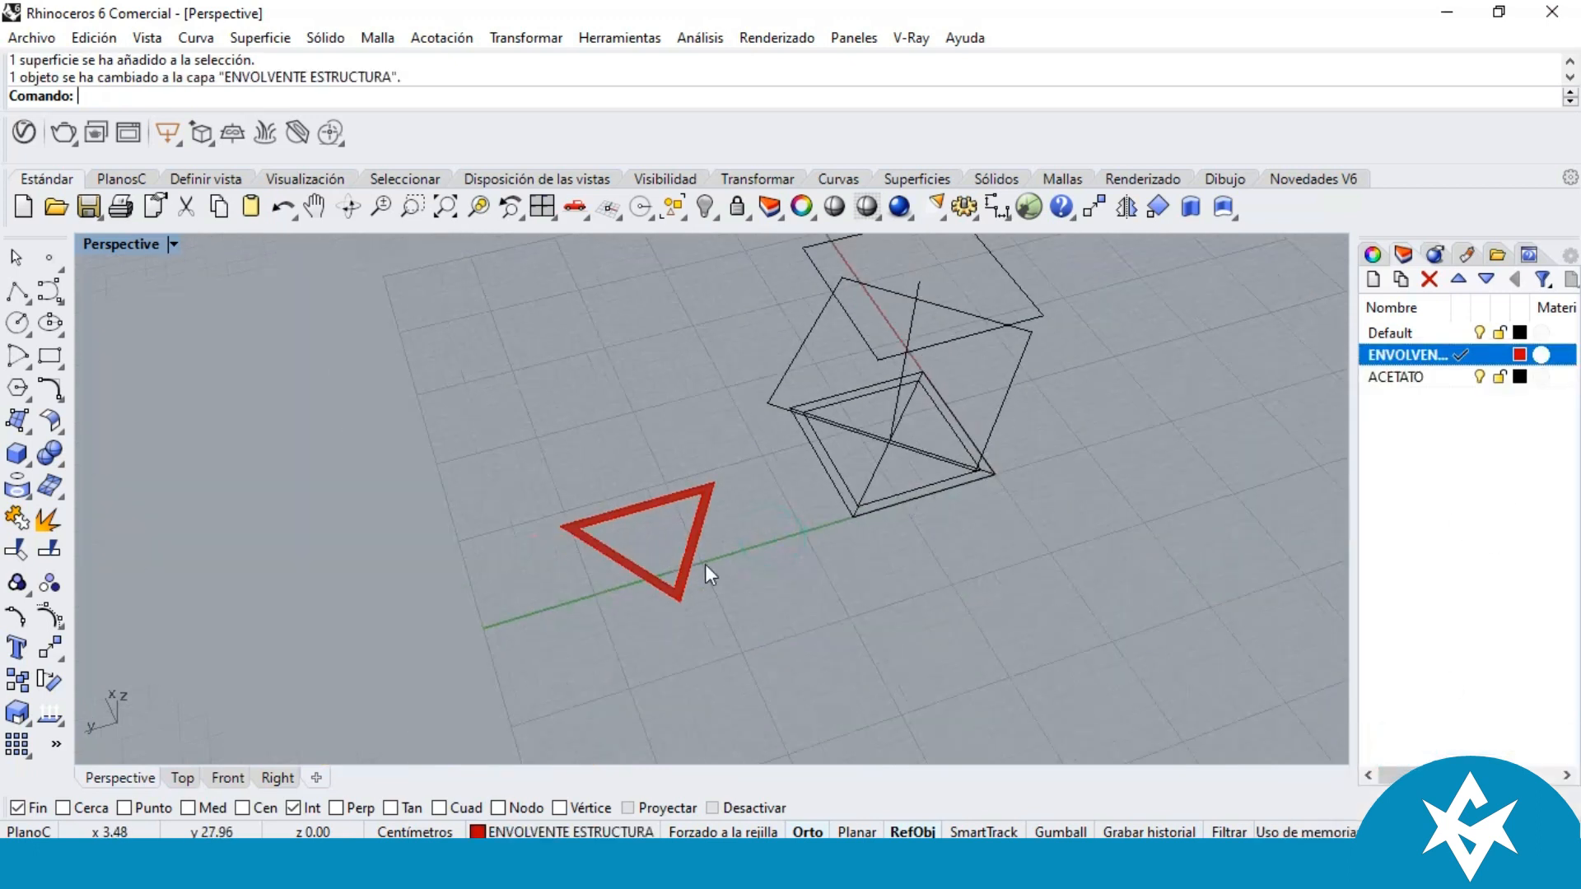
Step: Move the red frame surface by its corner off the triangle outlines to an empty area across the green axis
scroll(699, 535, "up", 3)
left_click(721, 508)
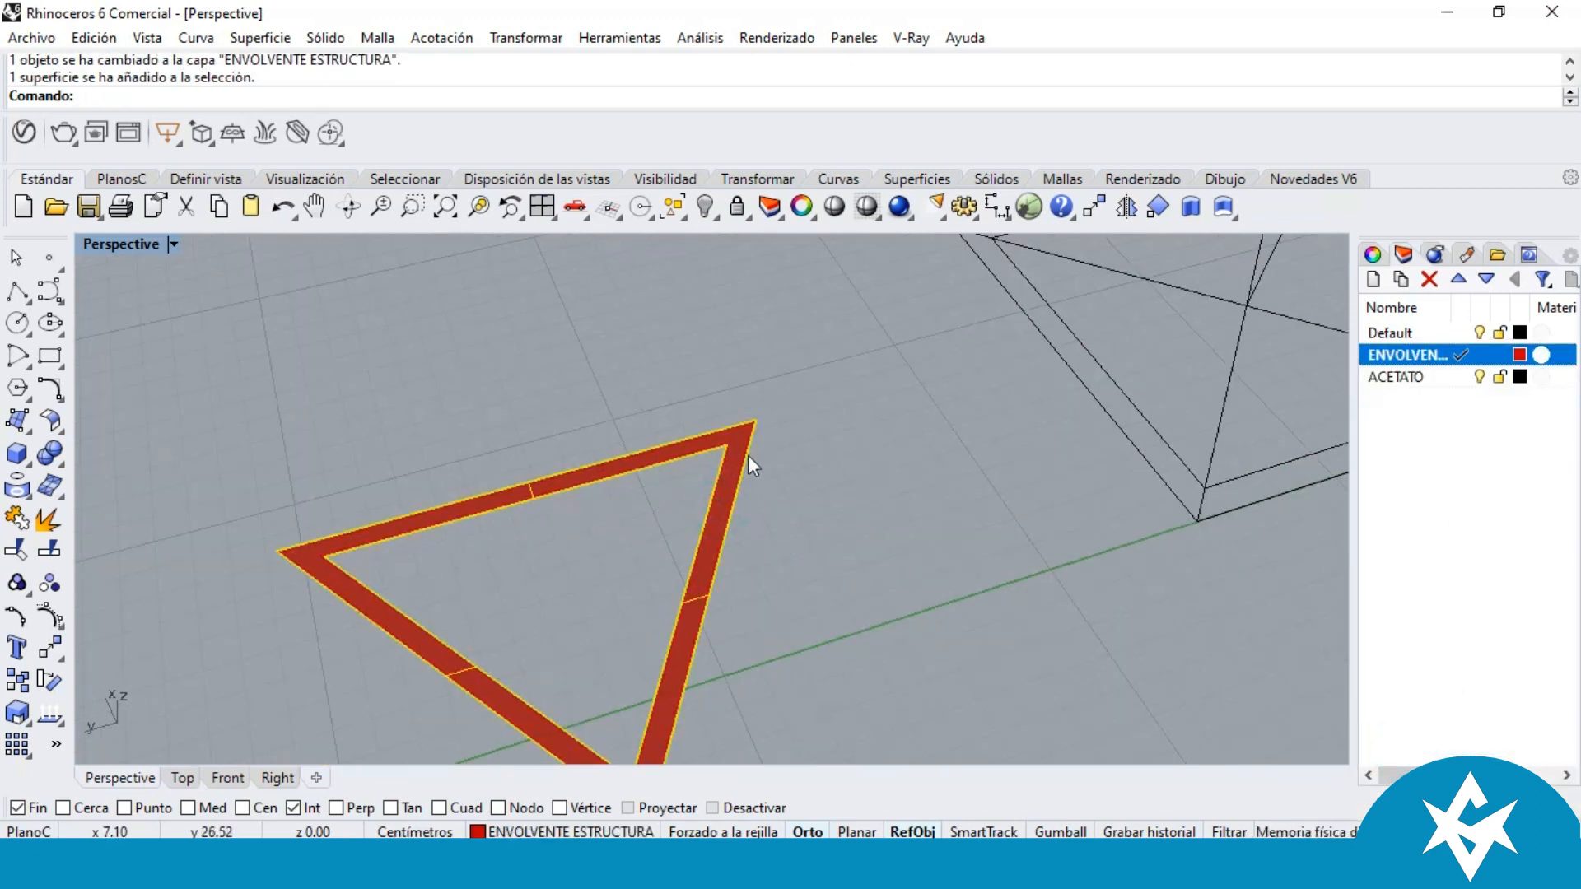
left_click(1094, 207)
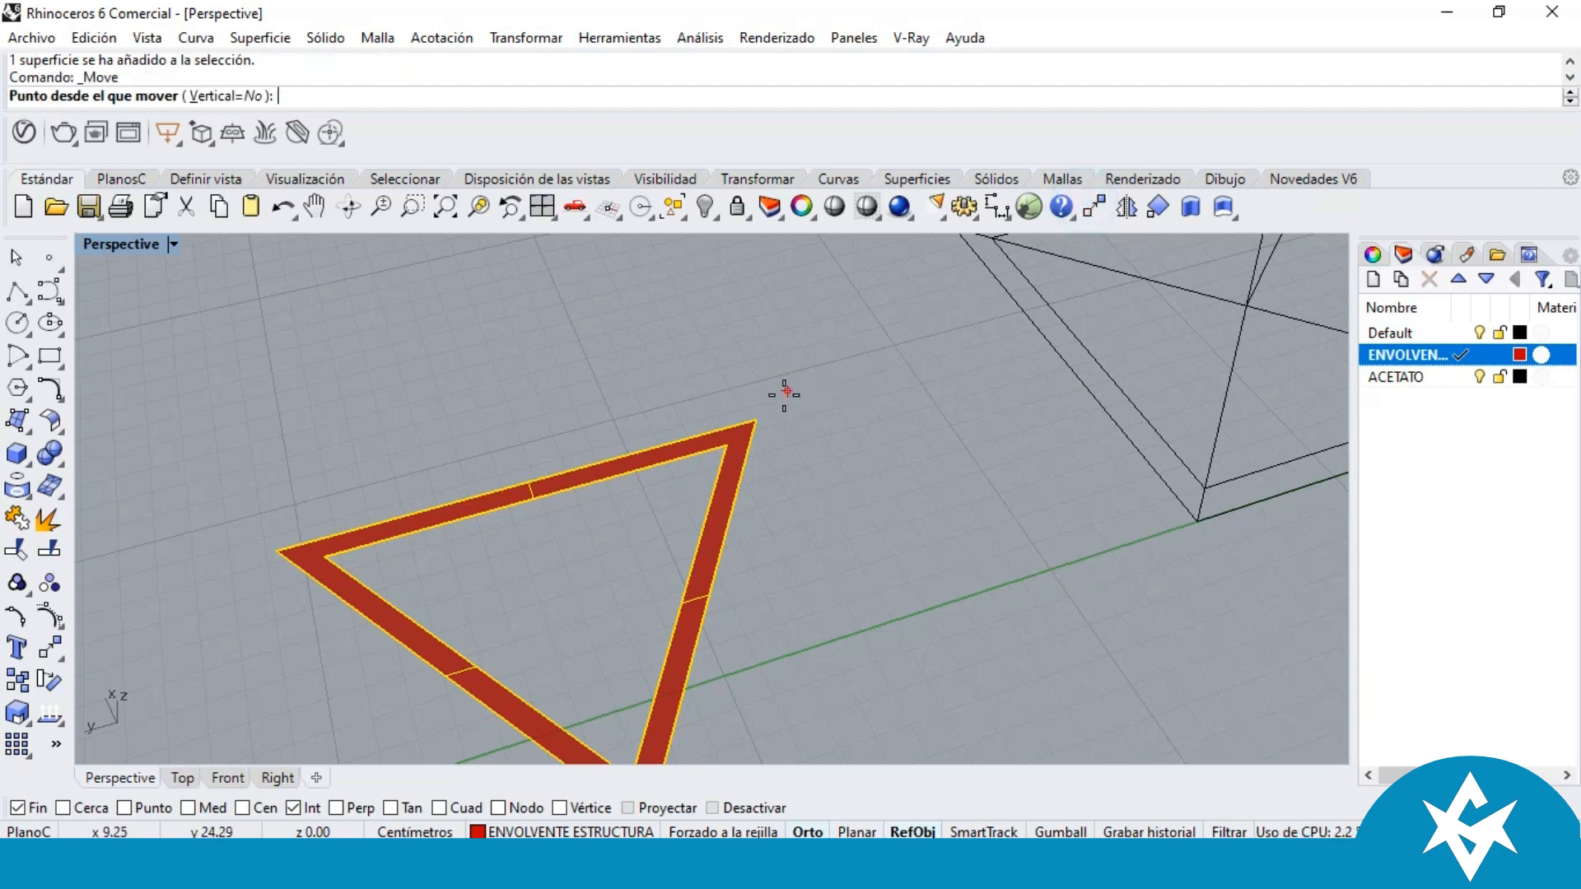
left_click(755, 423)
scroll(756, 424, "down", 3)
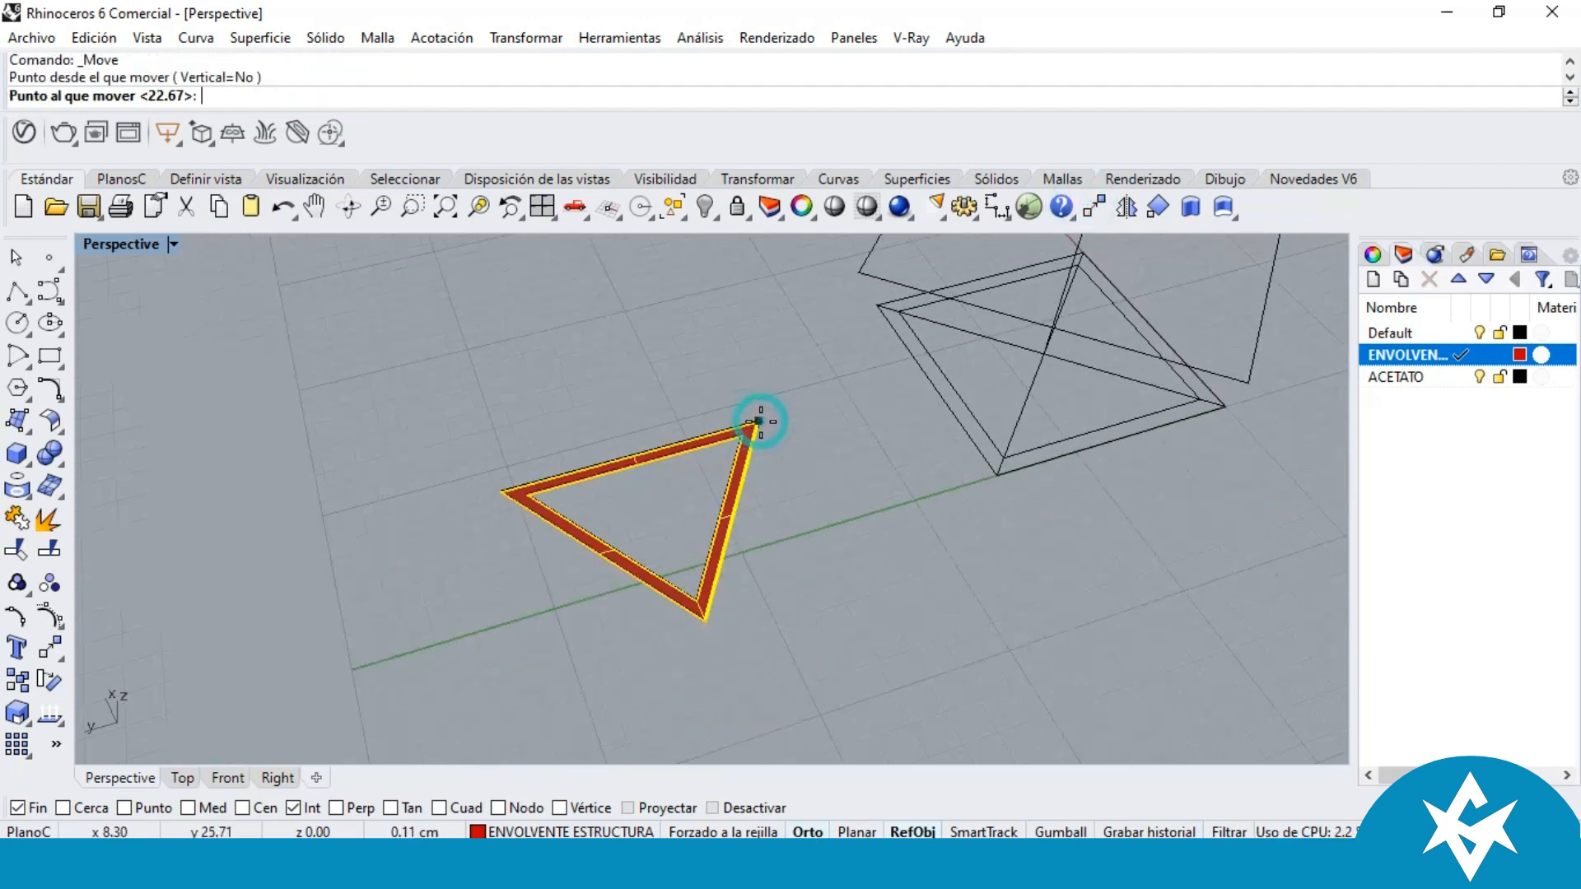
left_click(852, 599)
left_click(964, 596)
scroll(783, 491, "down", 3)
Step: Offset the inner triangle outline 0.3 cm outward, toward the outer triangle
scroll(799, 568, "up", 4)
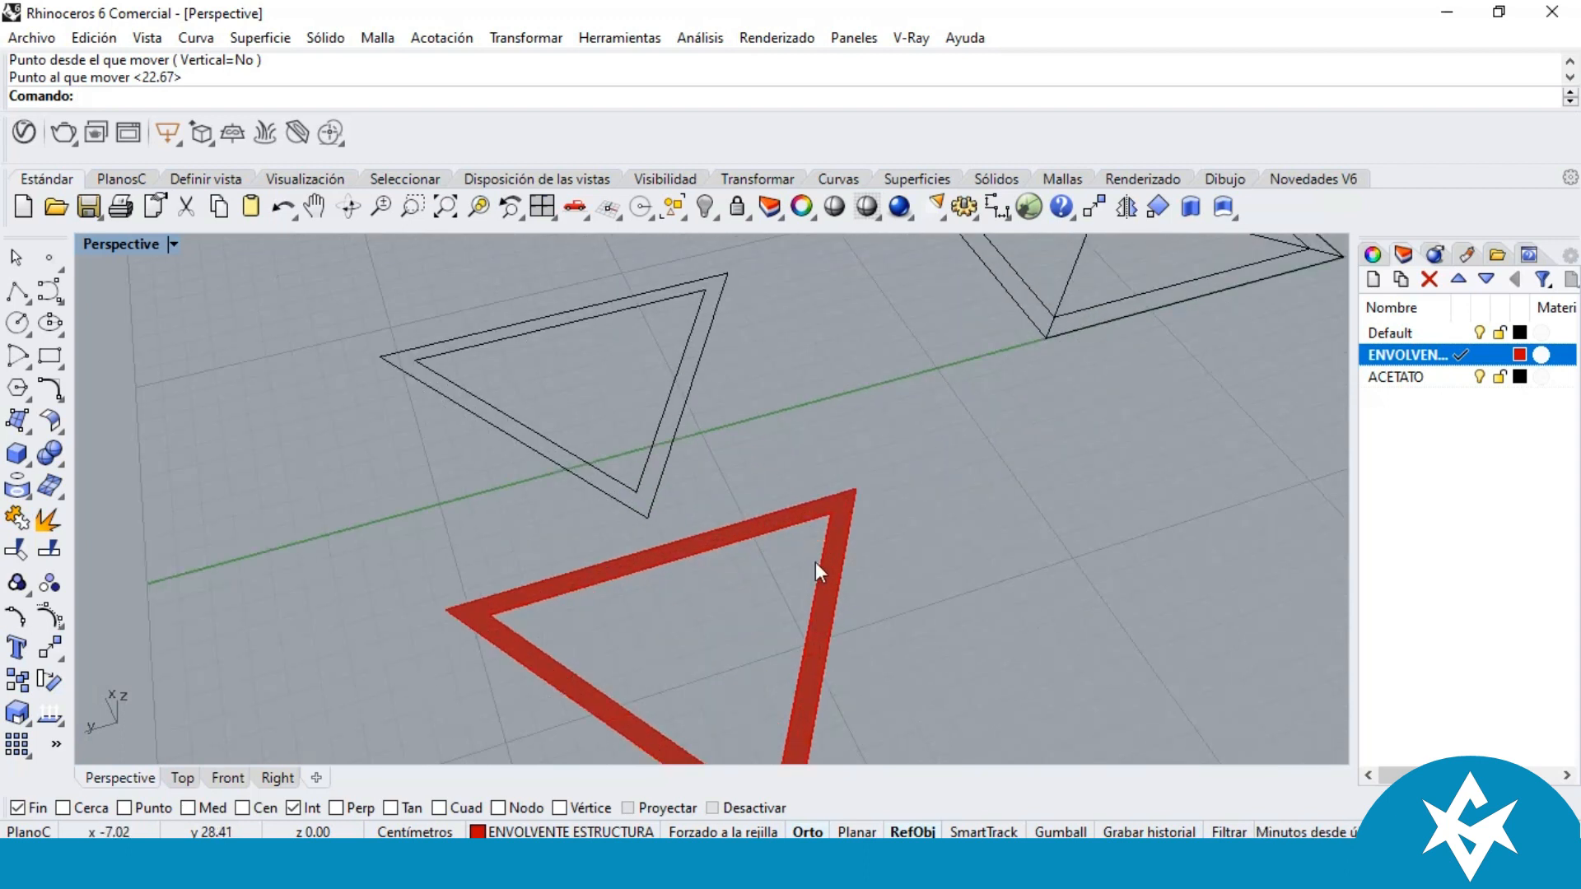
scroll(644, 402, "down", 1)
scroll(644, 402, "up", 3)
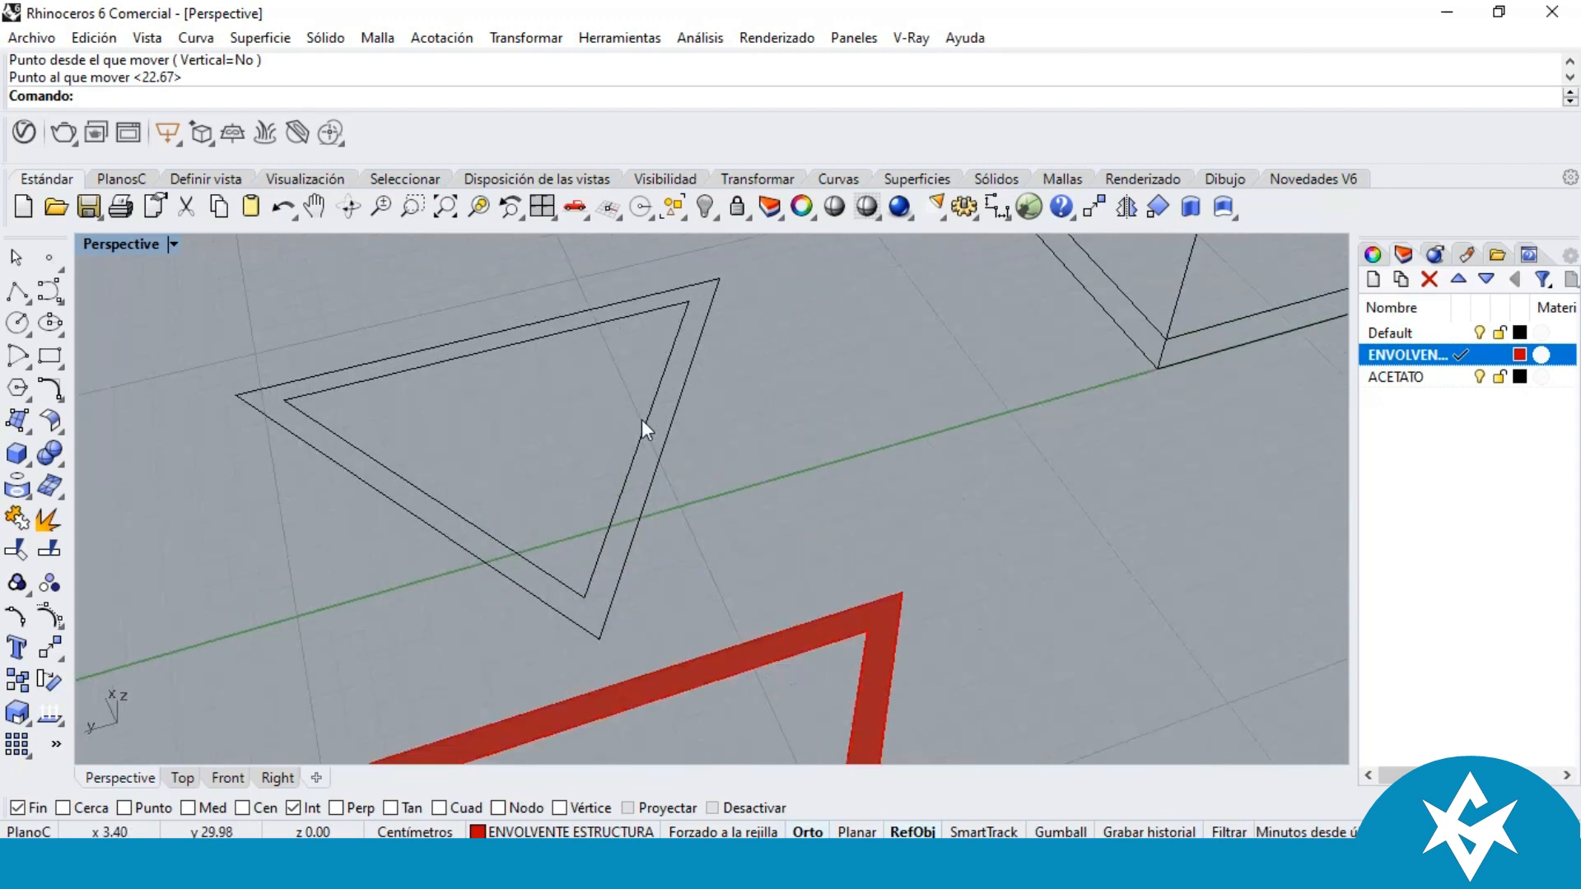
left_click(647, 422)
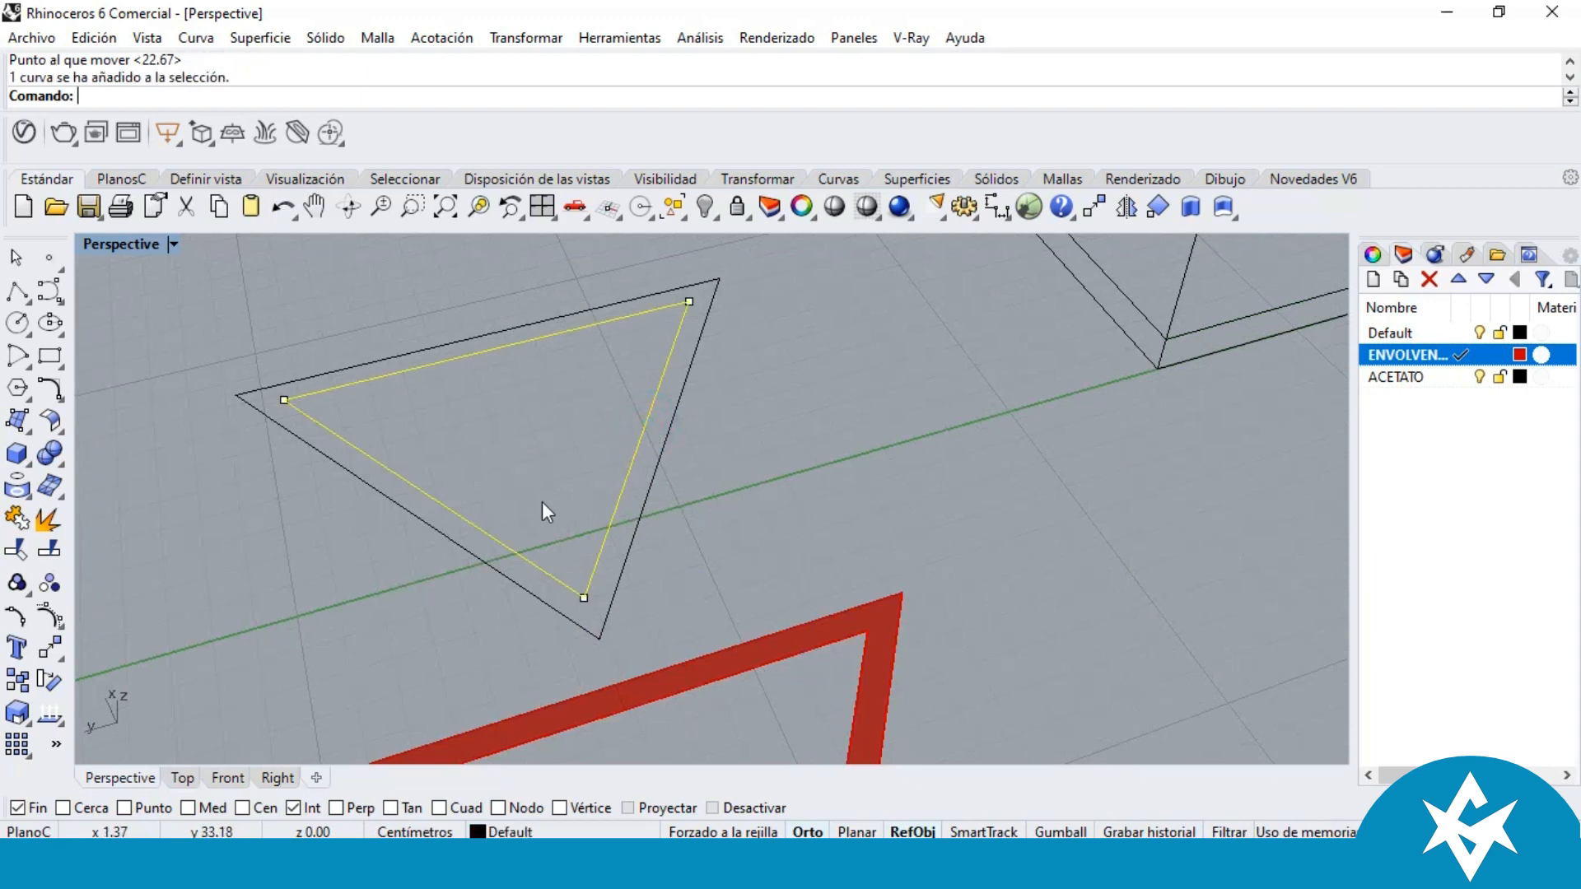
scroll(548, 536, "up", 4)
scroll(561, 601, "down", 4)
scroll(570, 617, "up", 1)
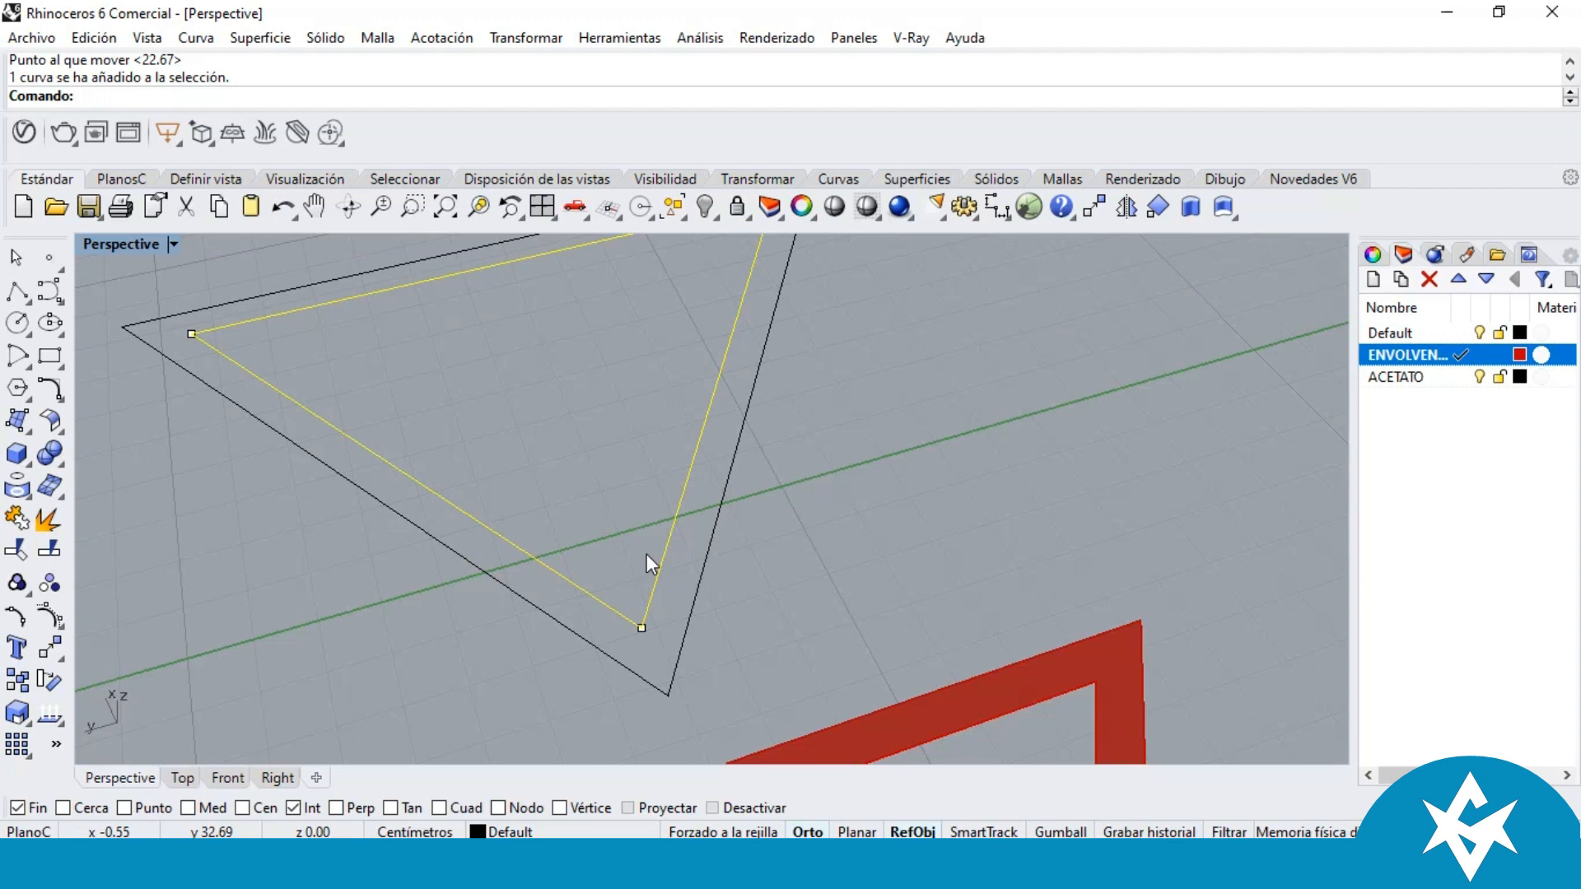
type("Desfasar")
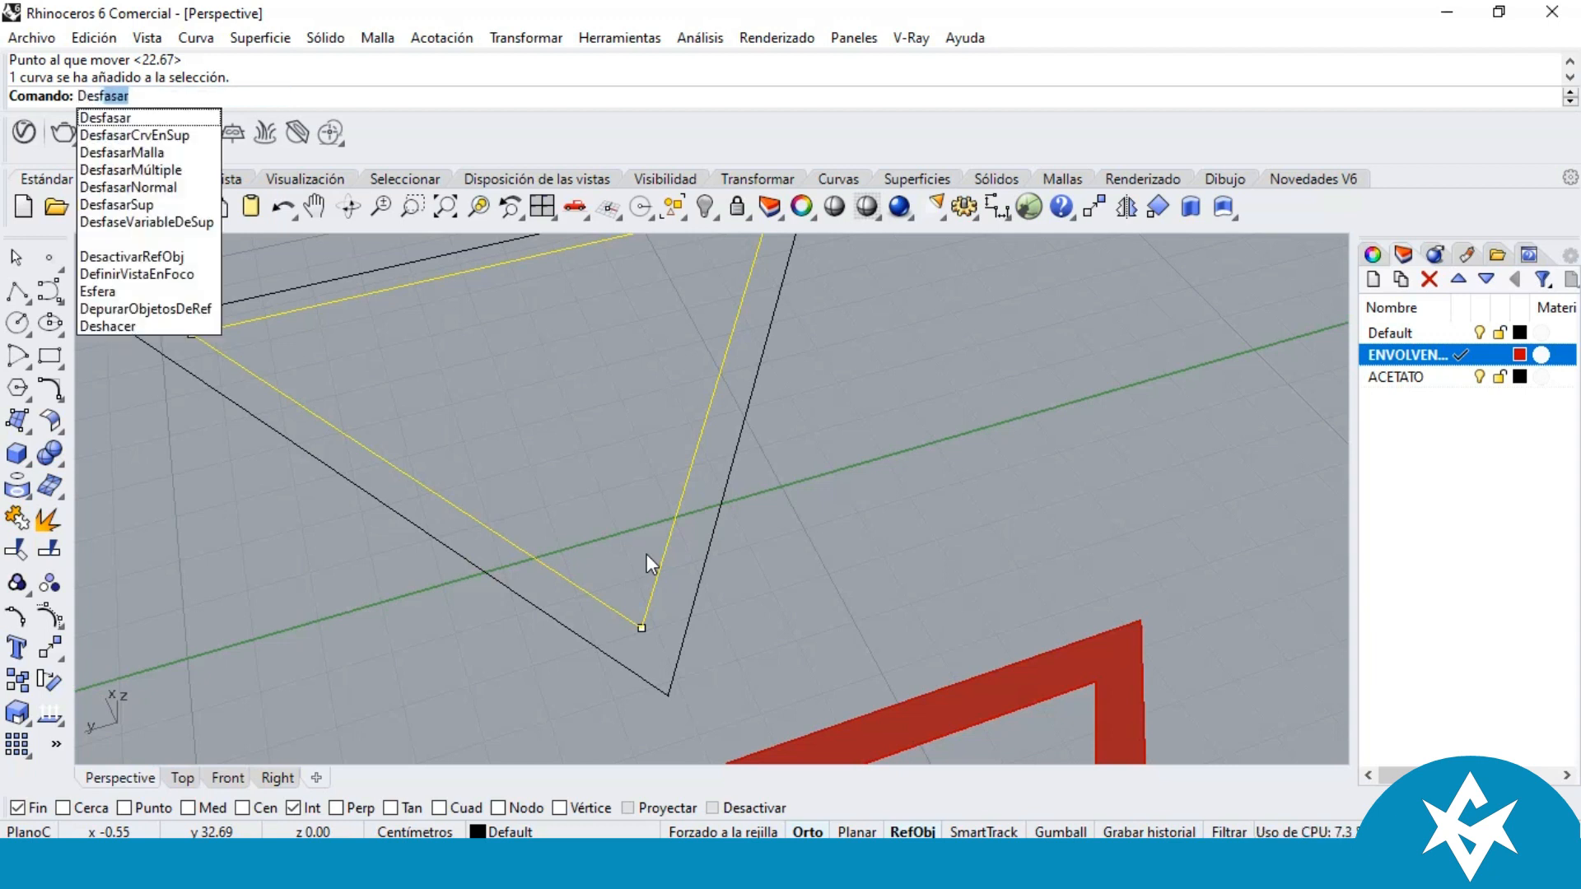
key("Return")
scroll(642, 547, "up", 5)
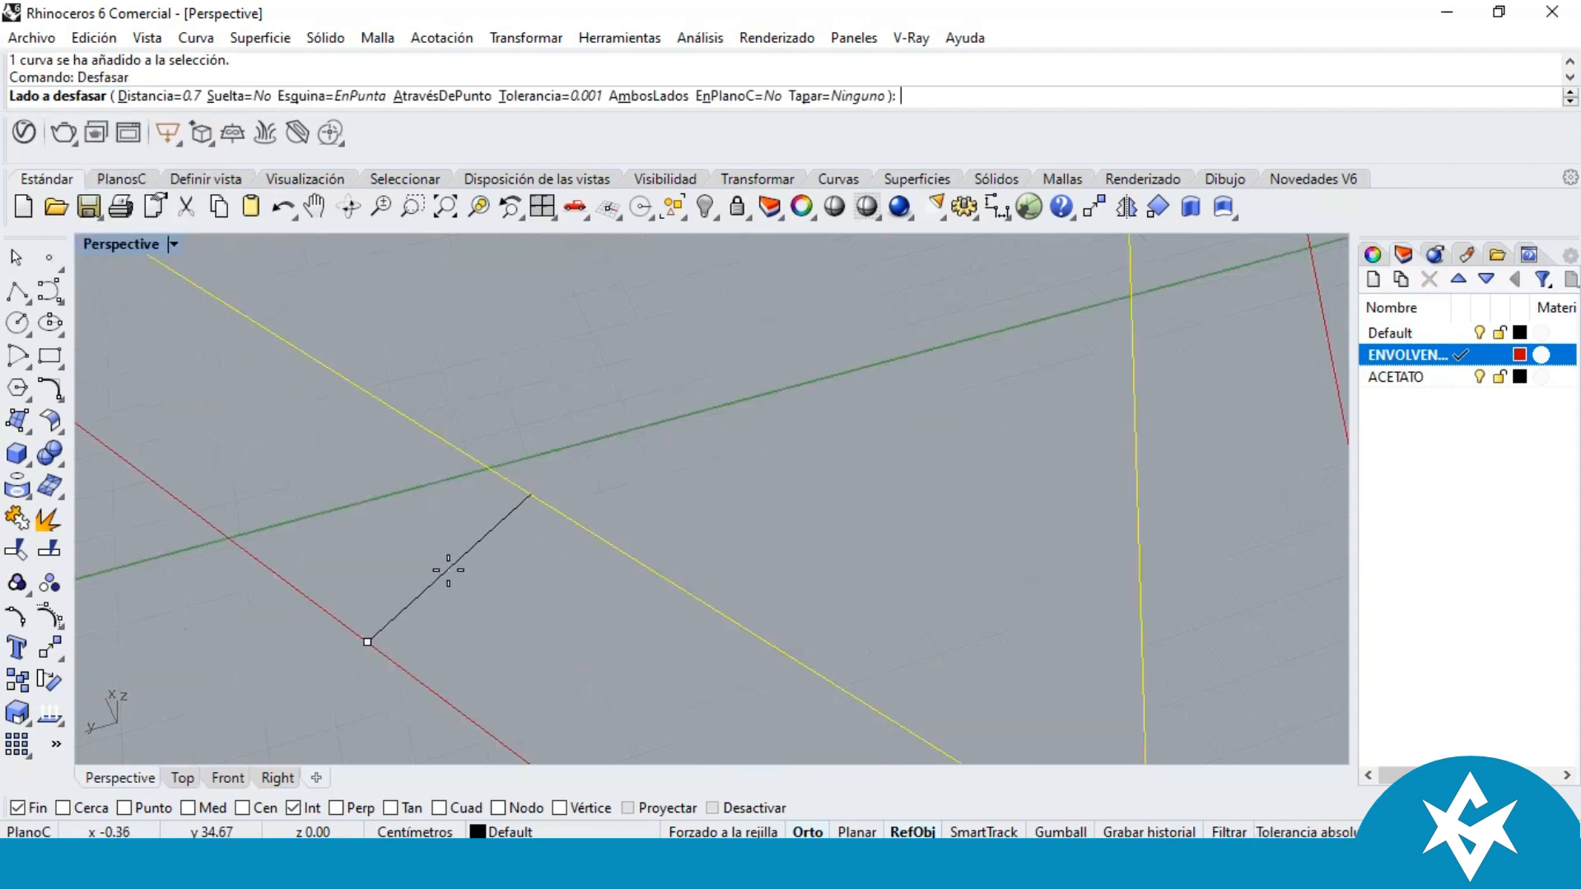
scroll(449, 570, "down", 5)
left_click(158, 96)
type("0.3")
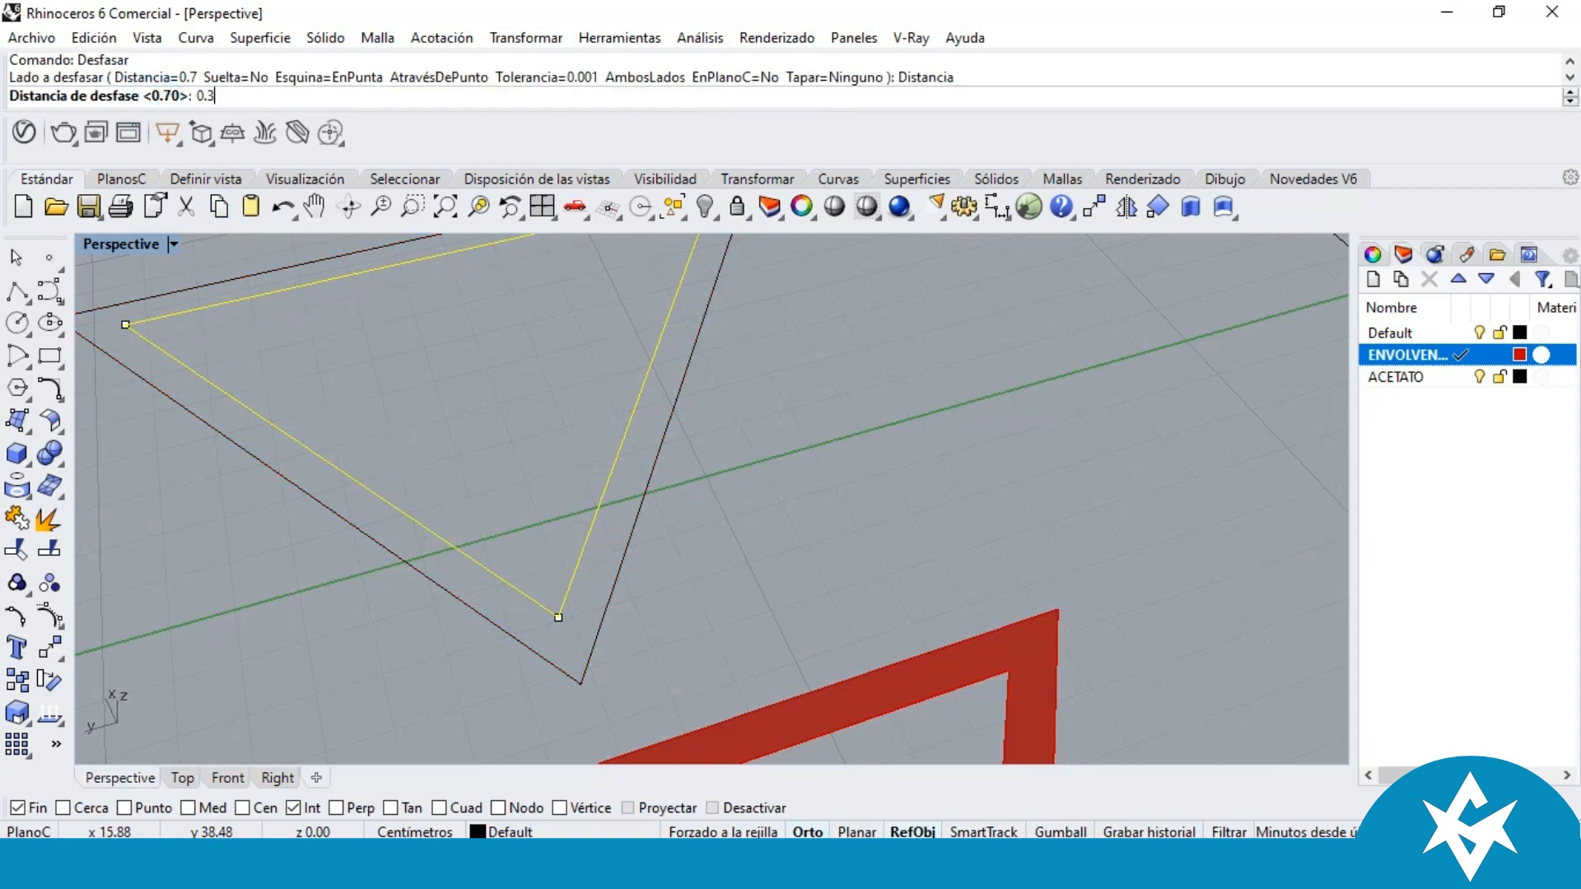
key("Return")
scroll(289, 519, "up", 4)
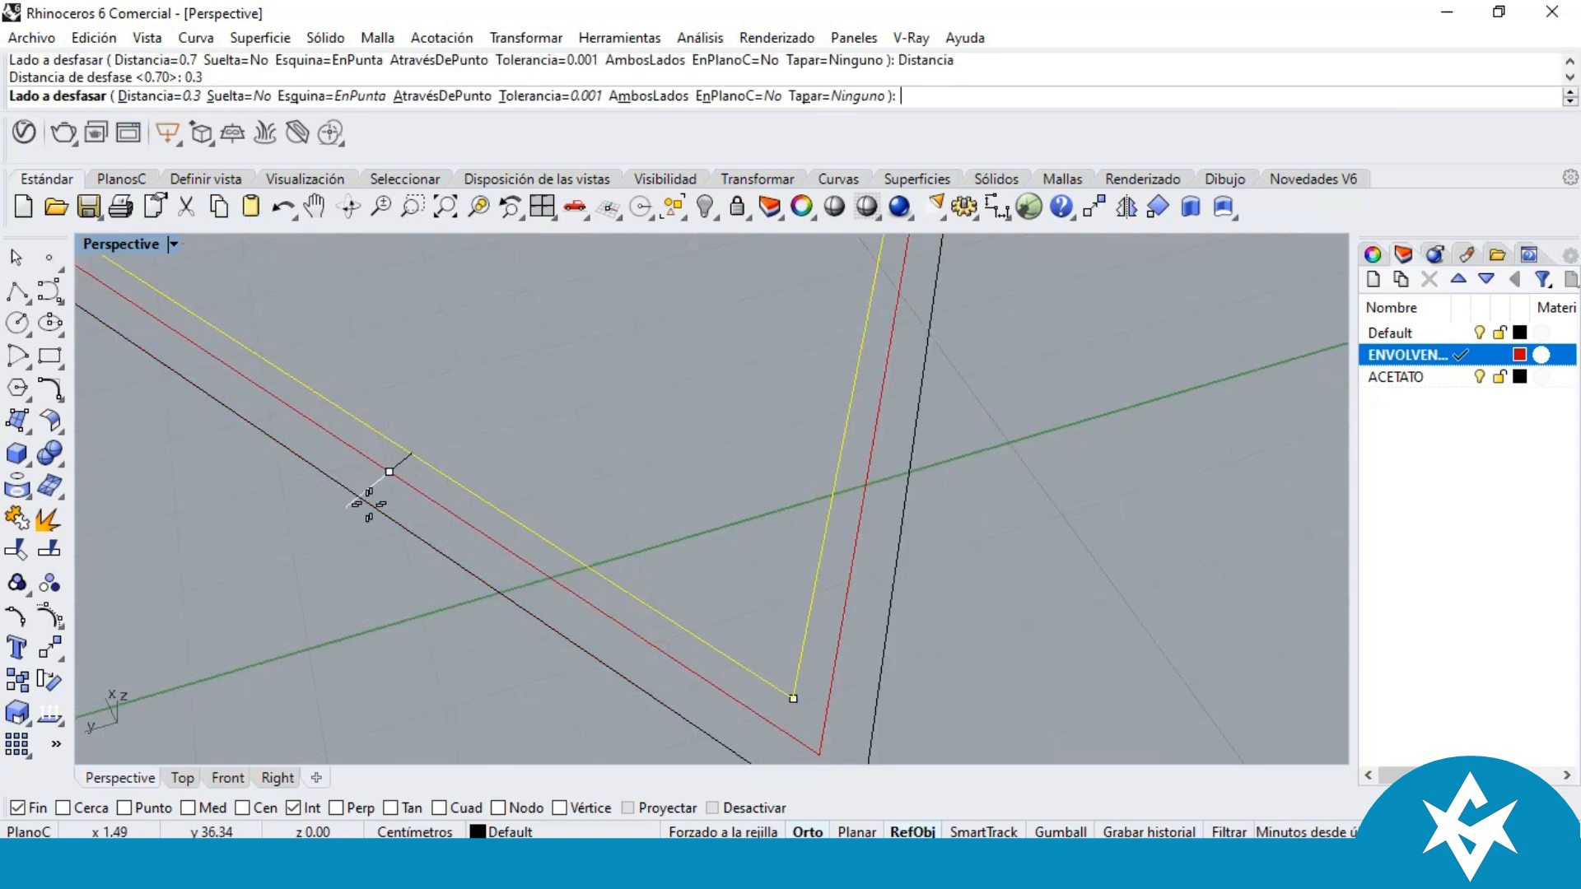
left_click(405, 483)
scroll(471, 484, "down", 6)
scroll(453, 486, "up", 3)
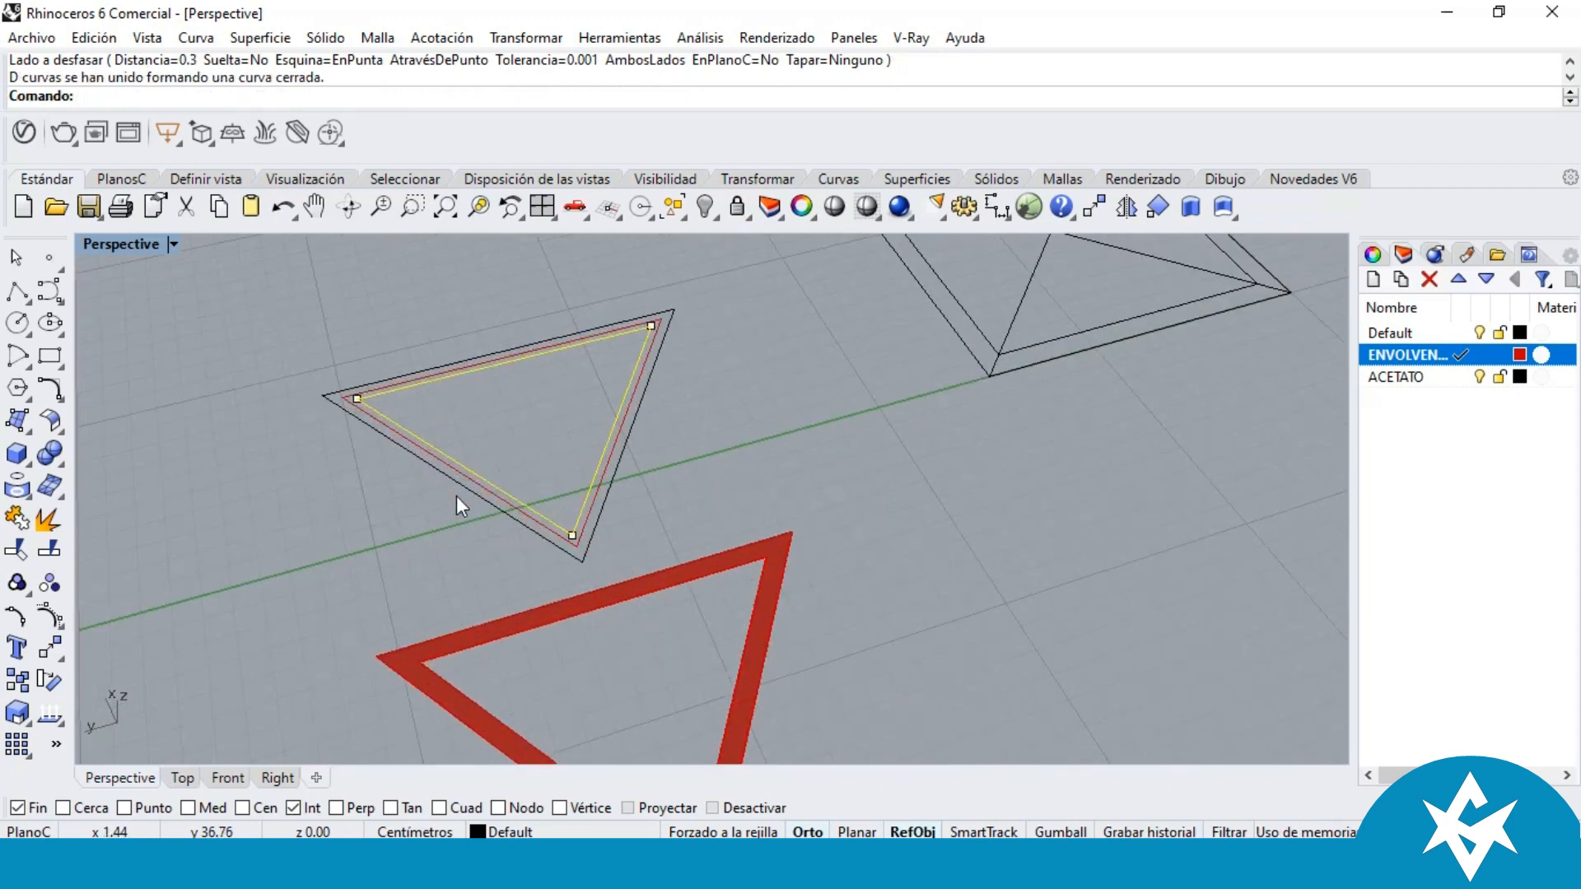
Step: Delete the original inner triangle outline and create a planar surface from the offset triangle
left_click(467, 467)
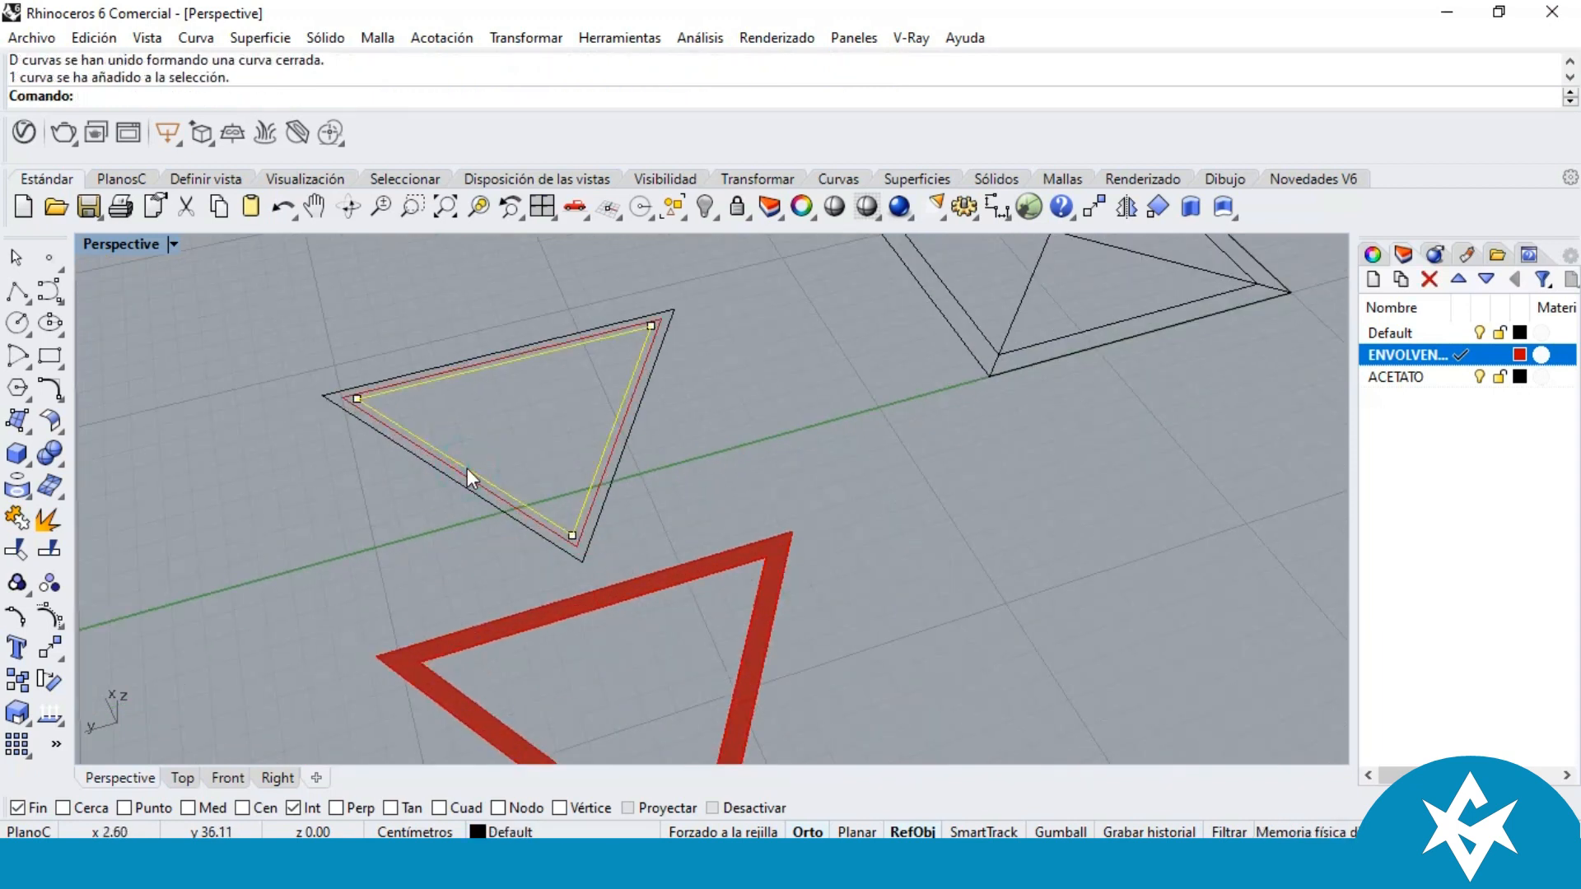
key("Delete")
left_click(483, 485)
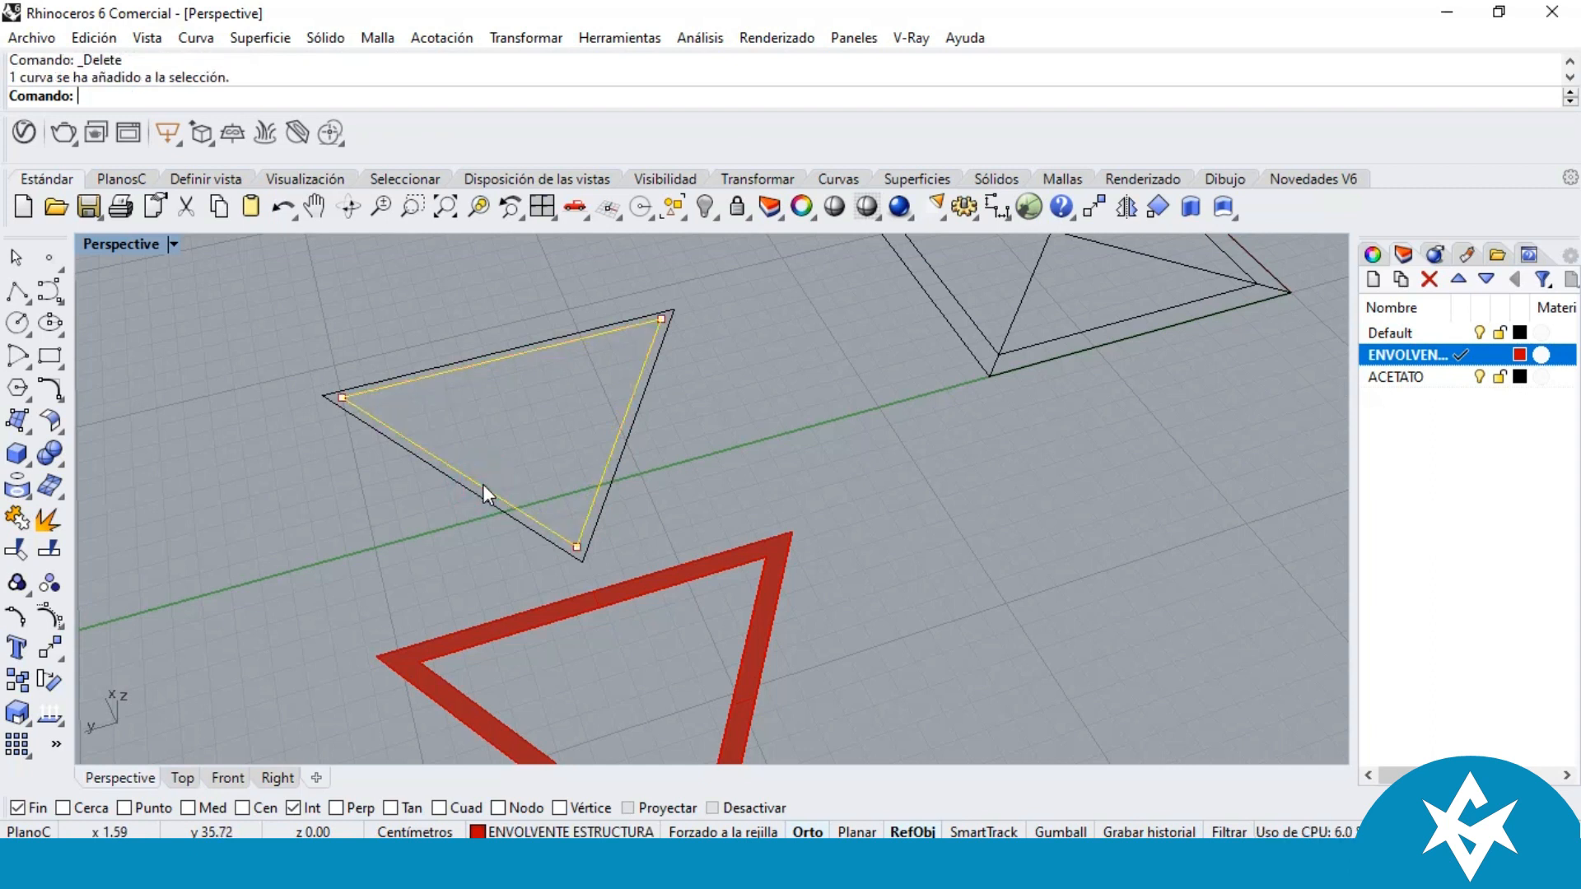
left_click(28, 428)
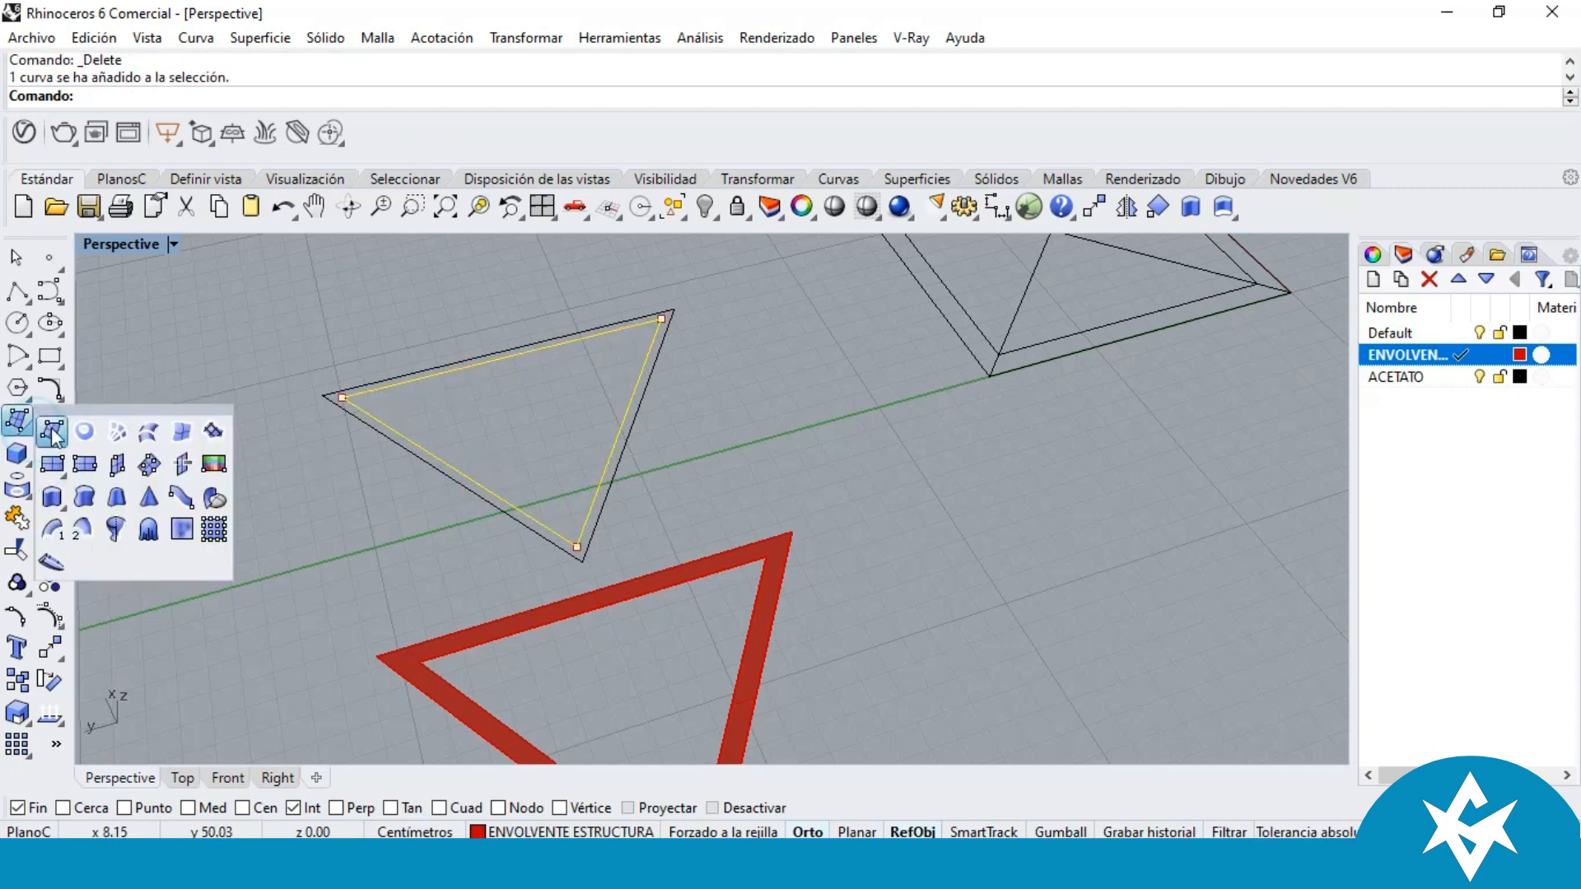
left_click(85, 431)
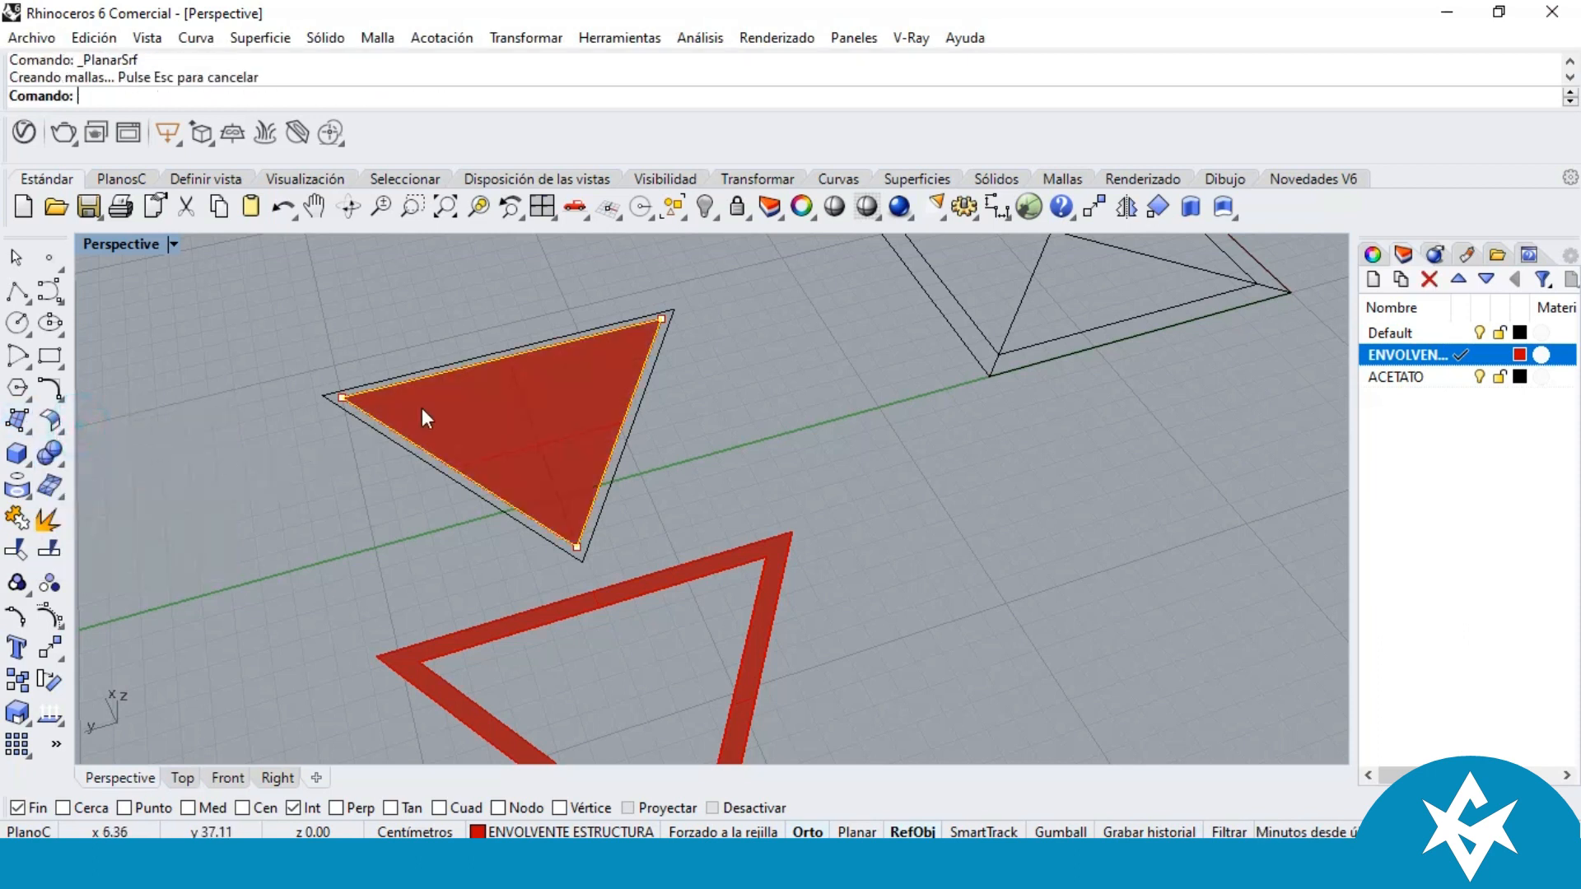
Step: Change the planar infill surface made from the offset triangle to the ACETATO layer
left_click(576, 430)
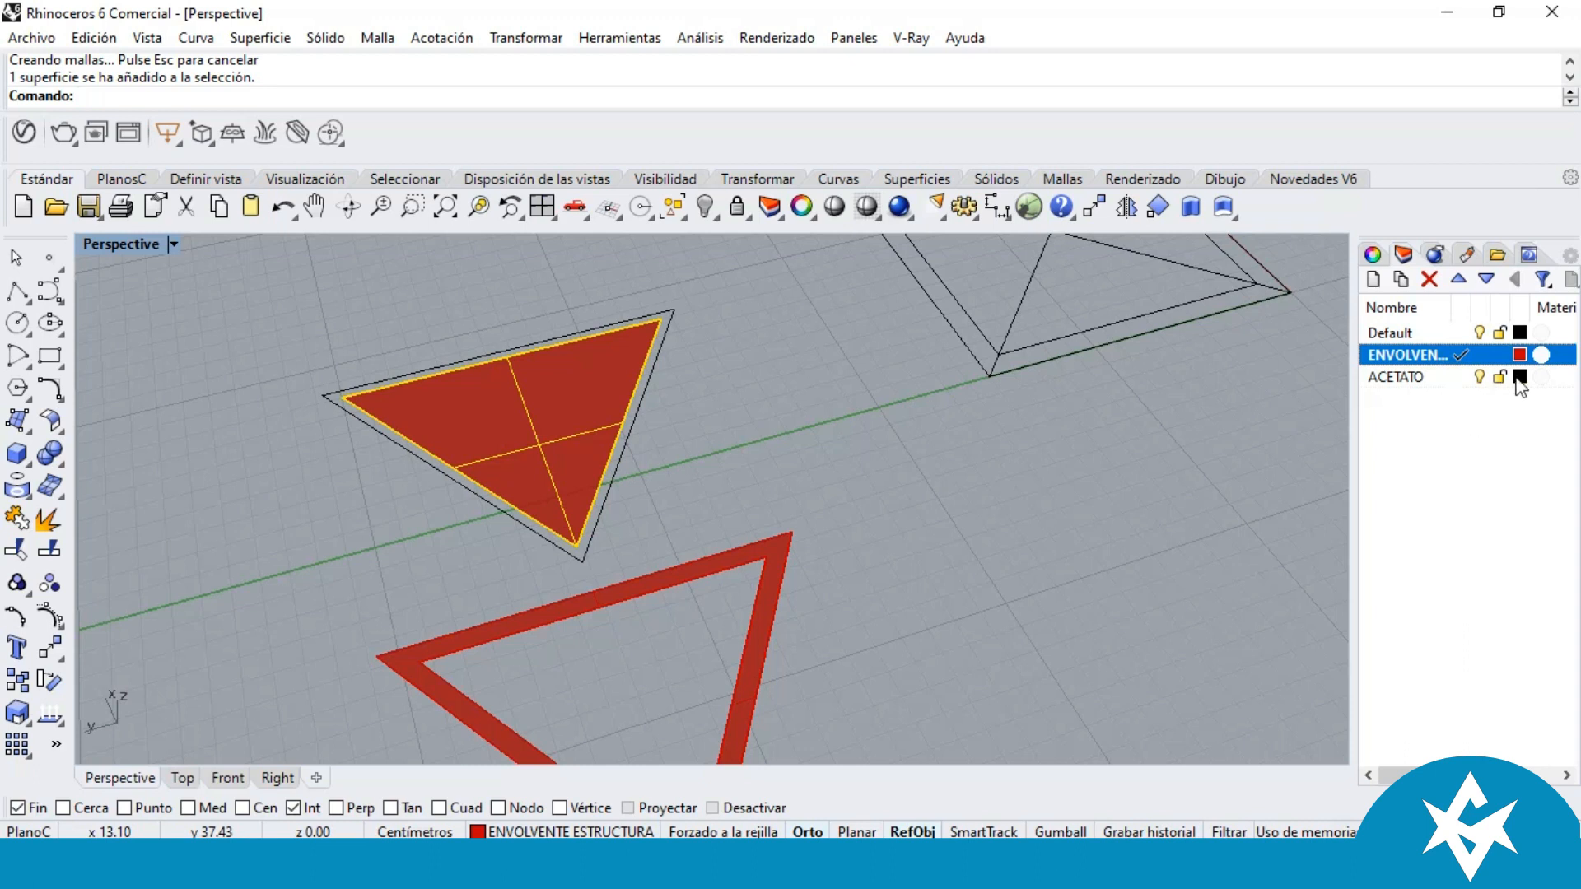
right_click(1418, 387)
left_click(1400, 741)
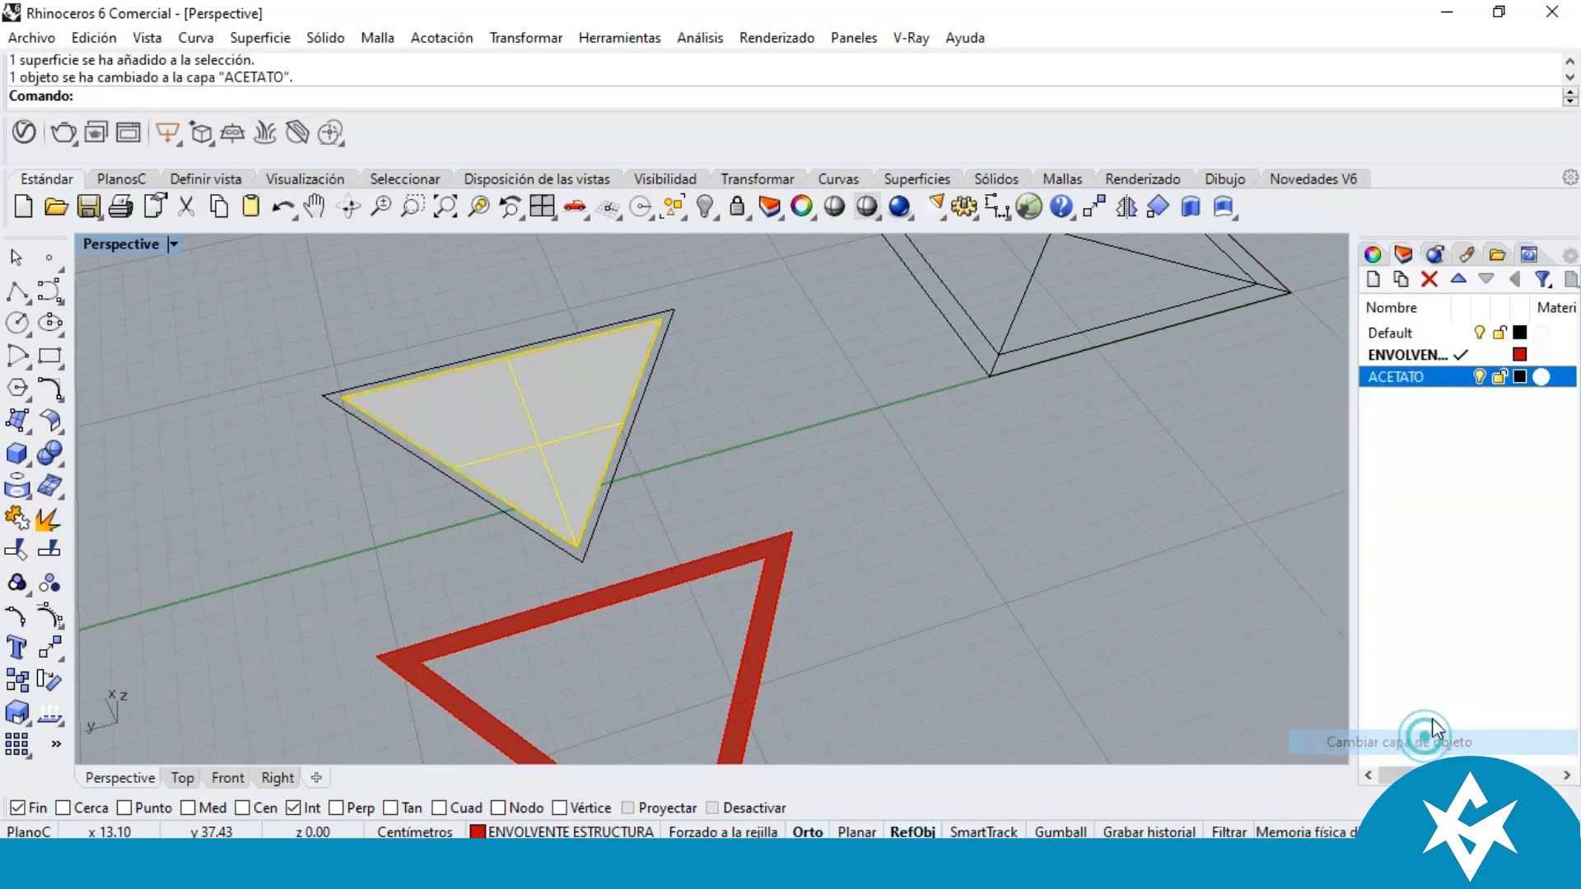
left_click(1417, 407)
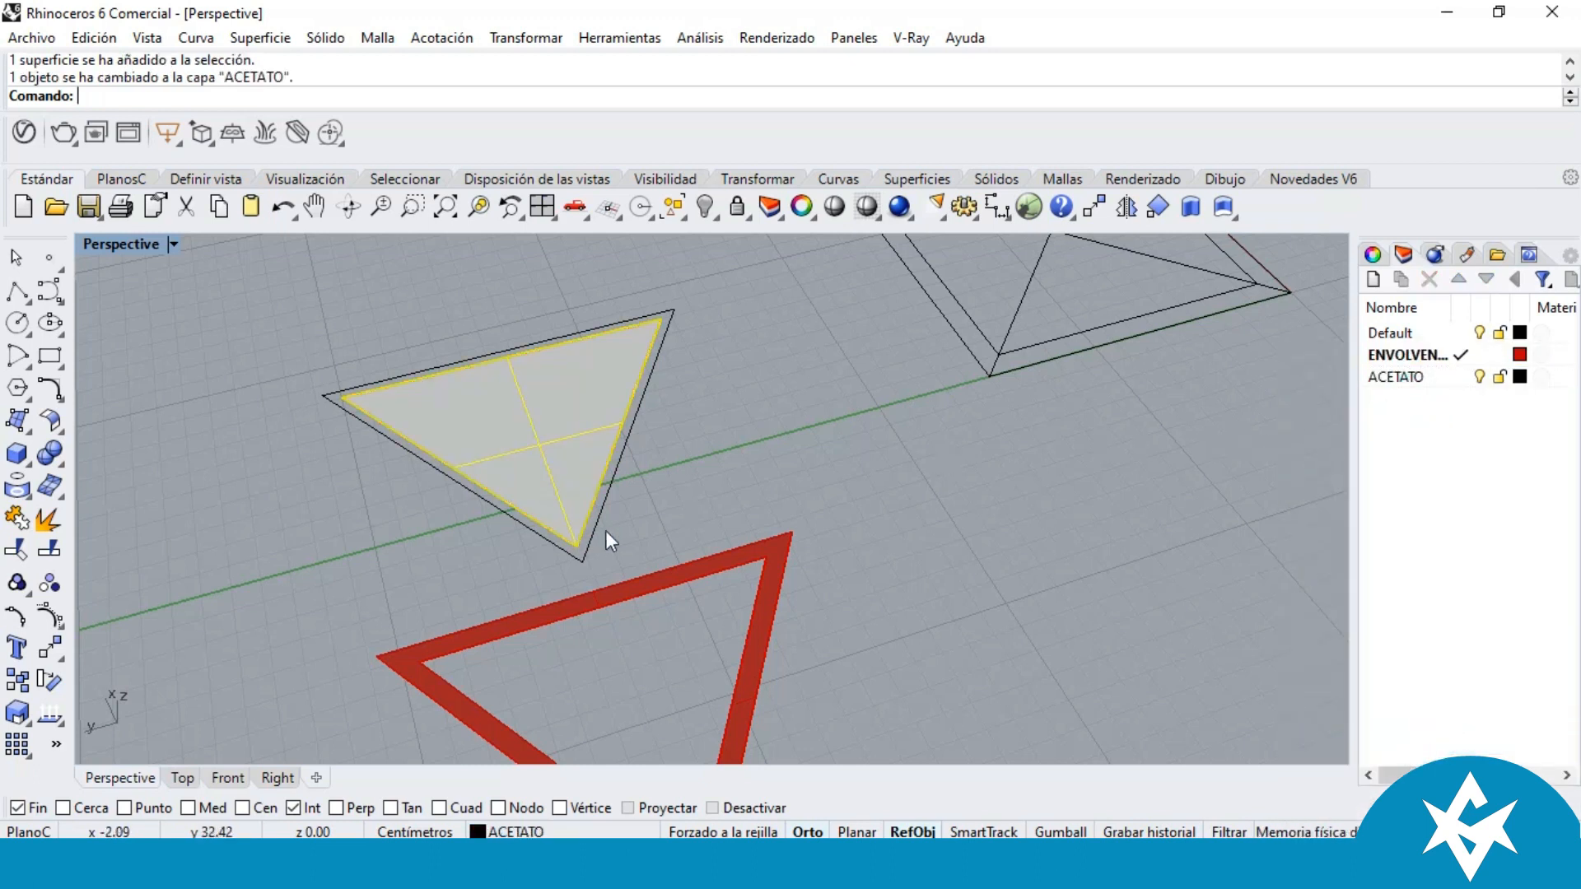
Step: Move the red frame surface by its outer corner back onto the matching corner of the outer triangle outline, over the acetate infill
left_click(743, 546)
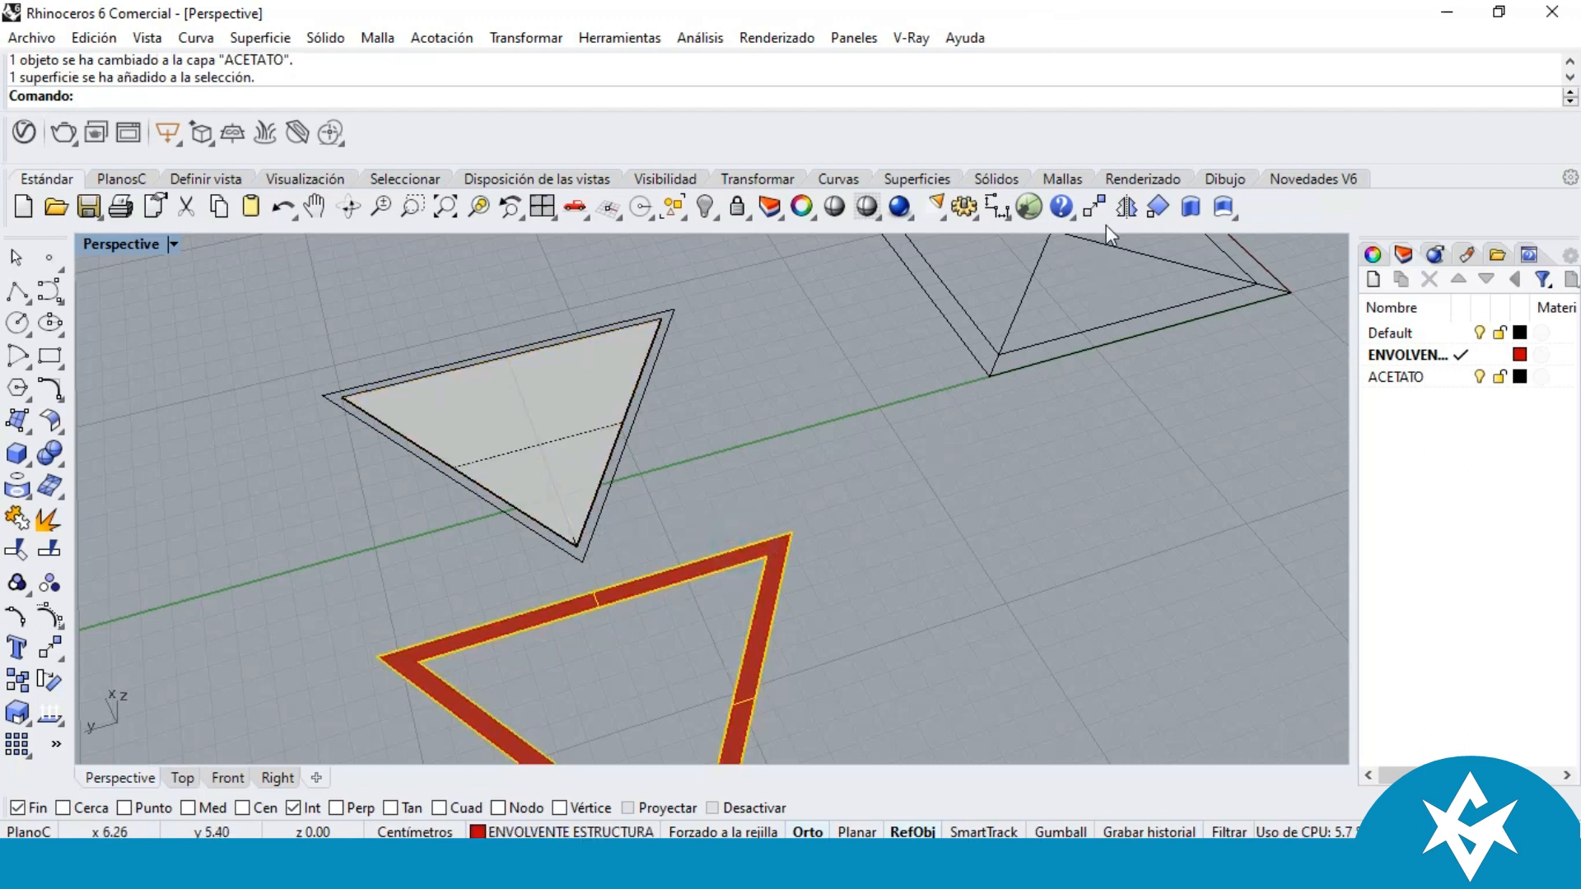
left_click(1093, 207)
left_click(793, 531)
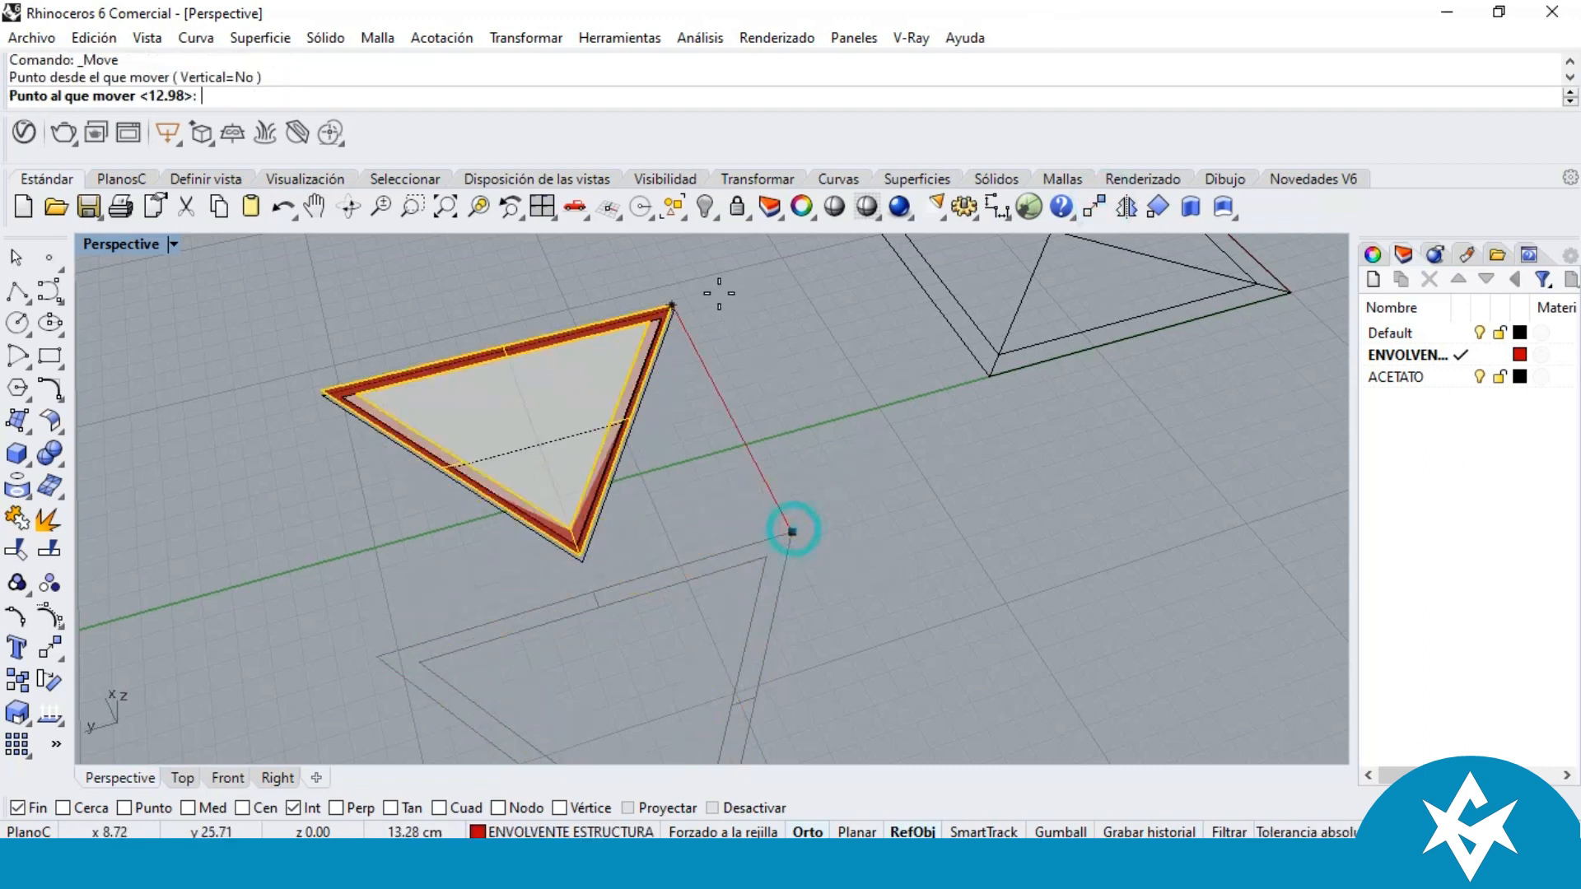
left_click(680, 310)
key("Escape")
Step: Examine how the acetate infill overlaps the inner edge of the red frame around the triangle
scroll(358, 402, "up", 5)
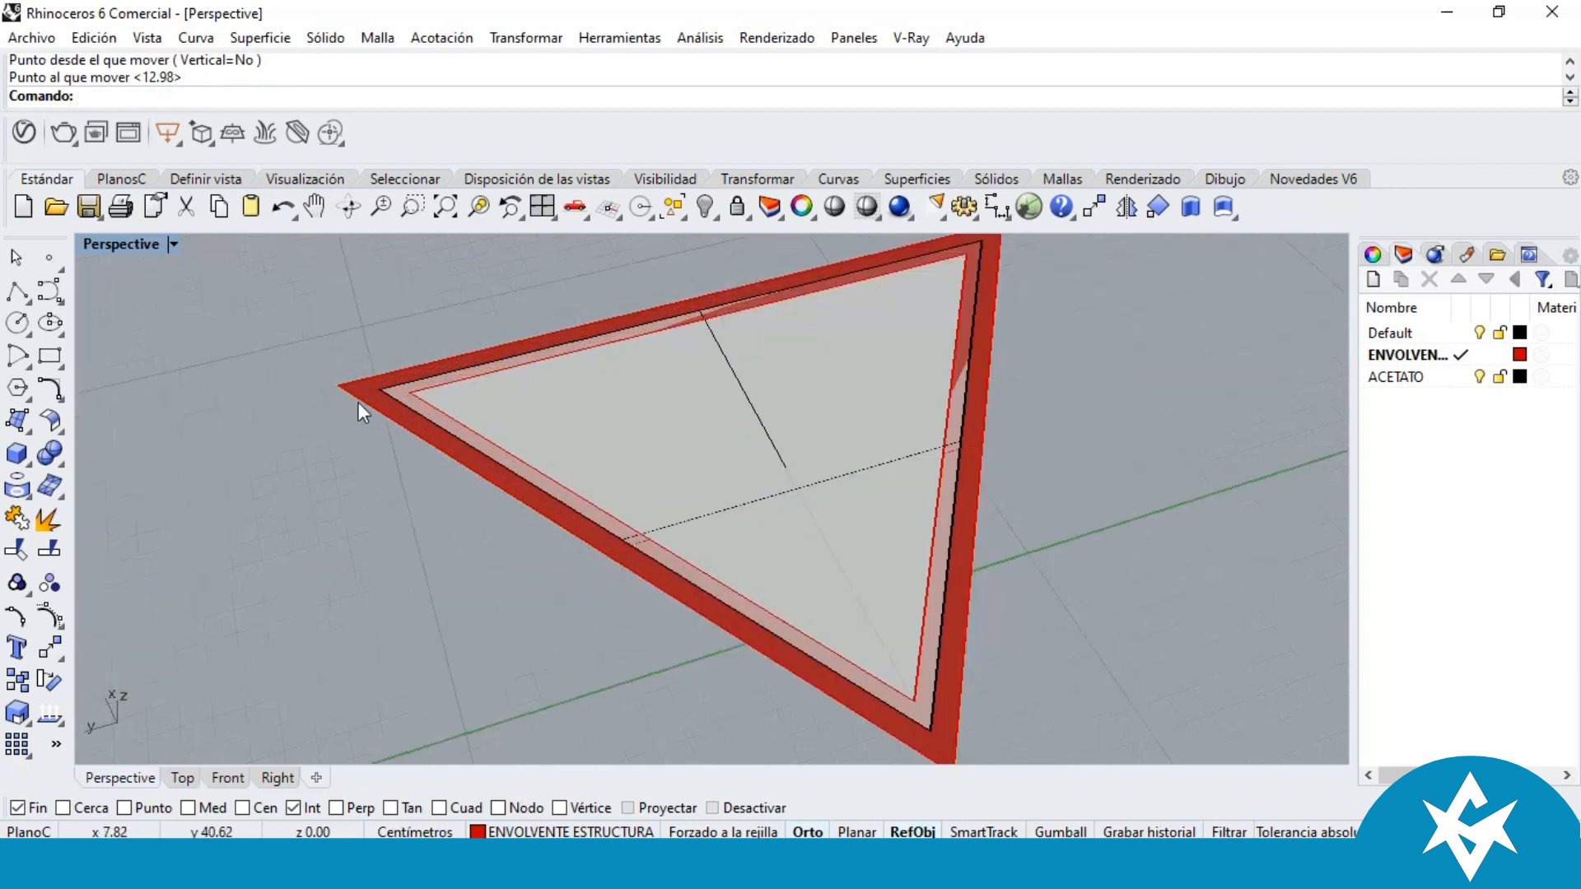
scroll(349, 402, "down", 5)
scroll(543, 416, "up", 5)
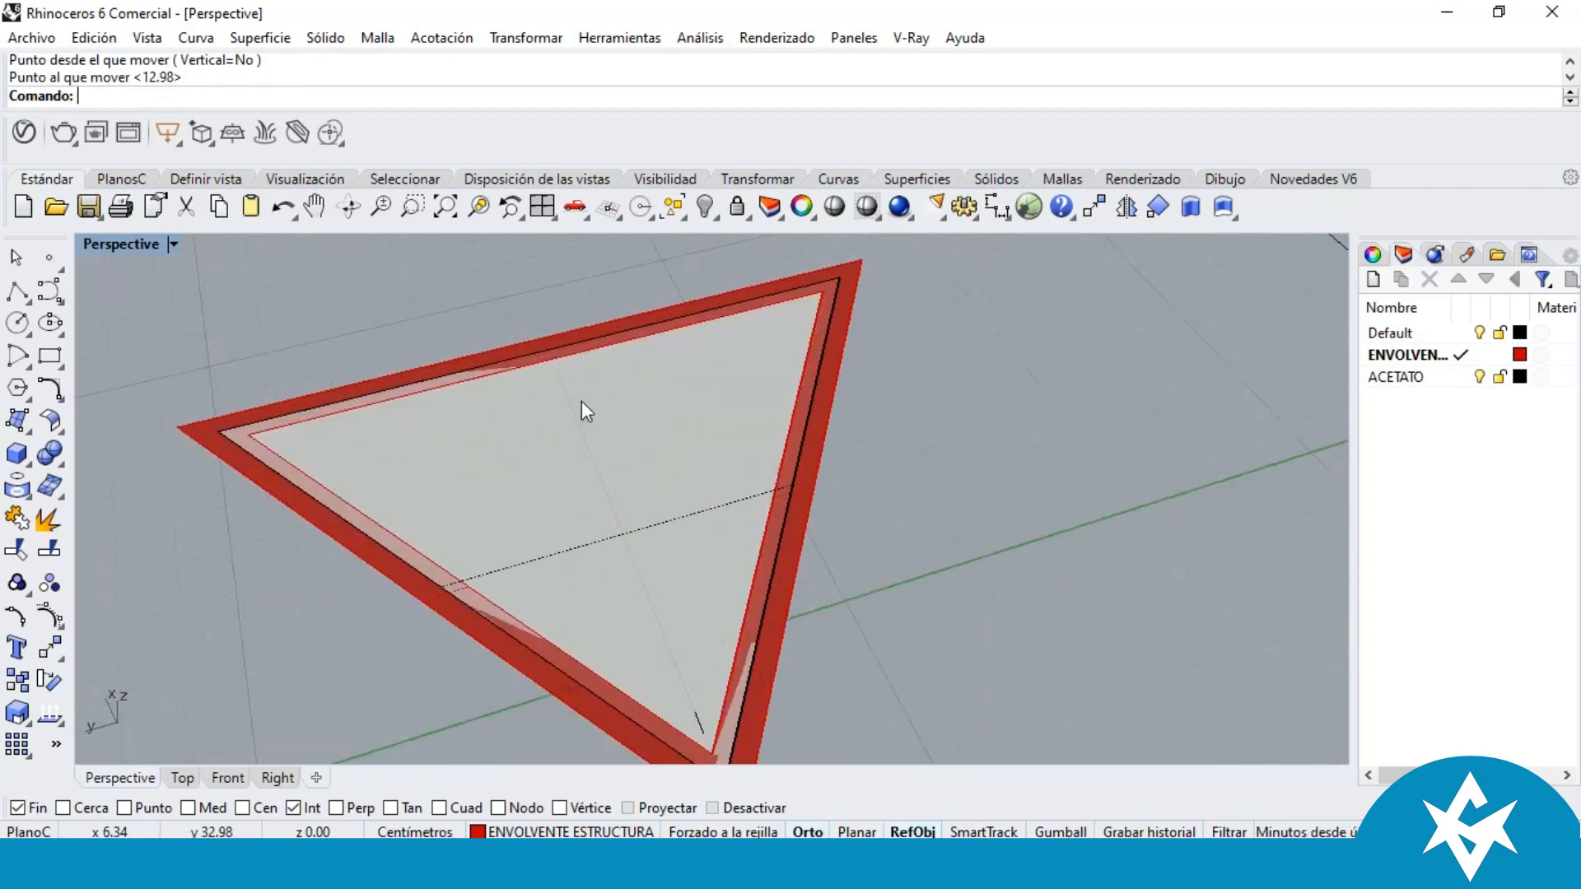
left_click(545, 420)
scroll(399, 541, "down", 5)
scroll(388, 512, "up", 5)
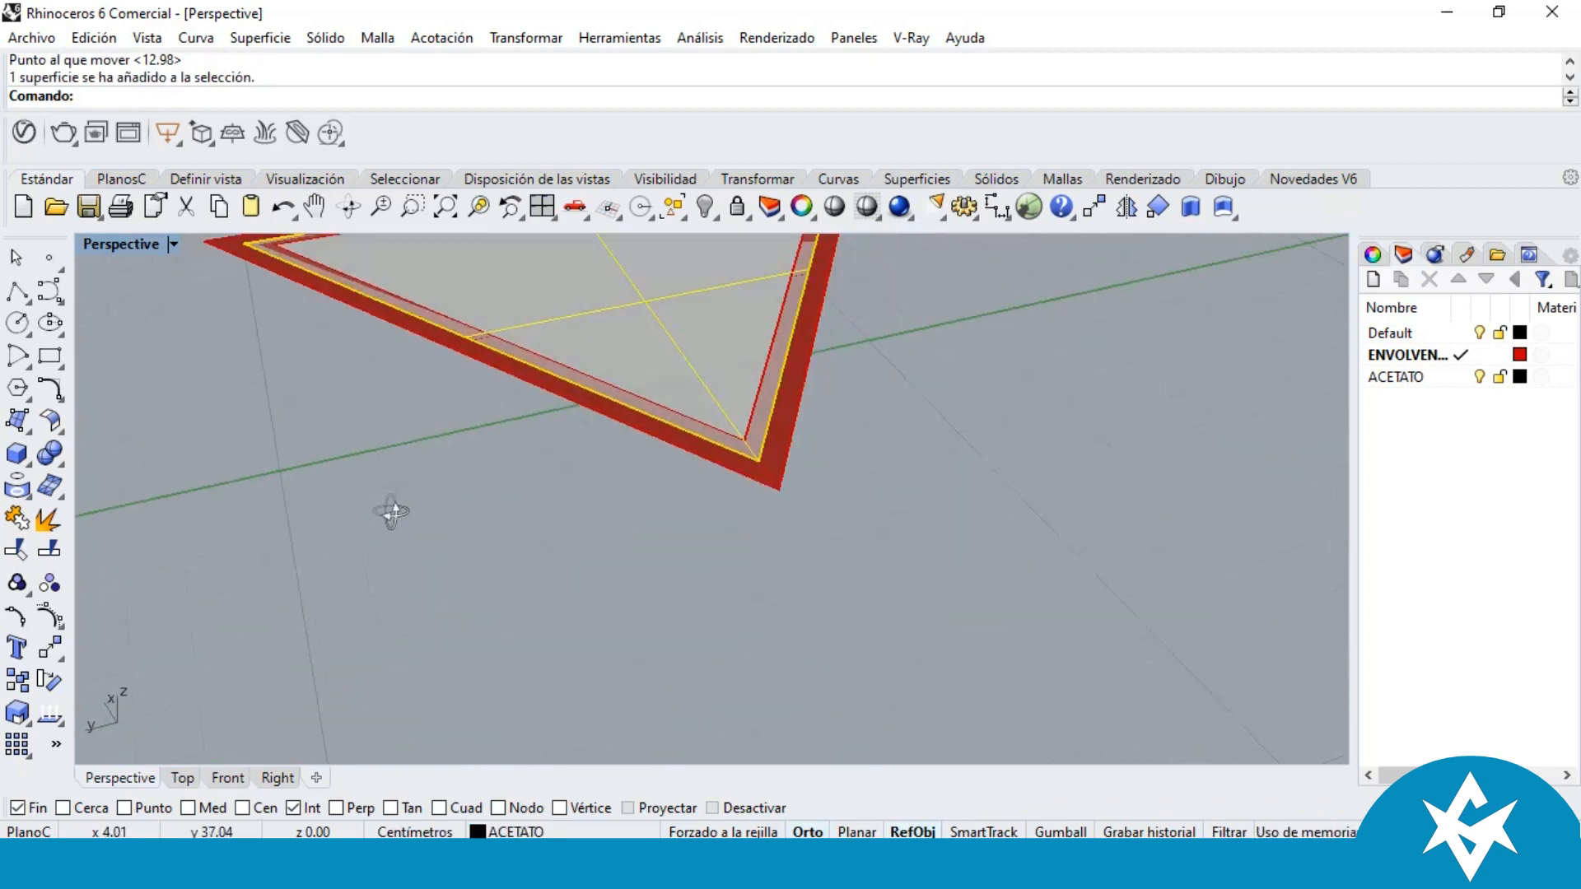
left_click(830, 443)
left_click(971, 420)
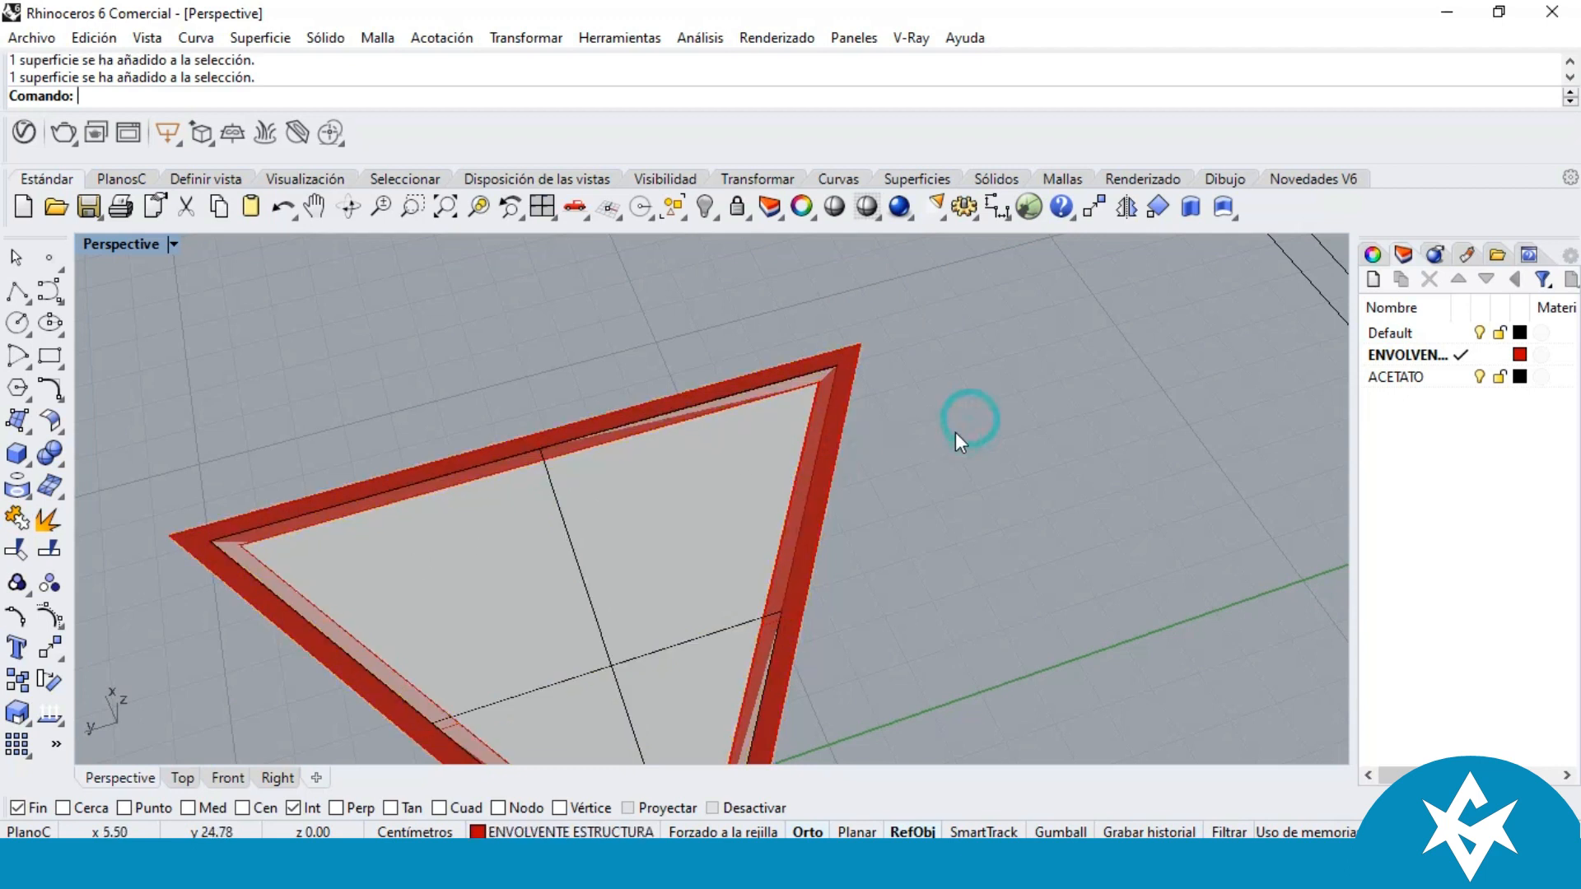
scroll(956, 432, "down", 5)
scroll(842, 417, "up", 3)
scroll(804, 498, "up", 2)
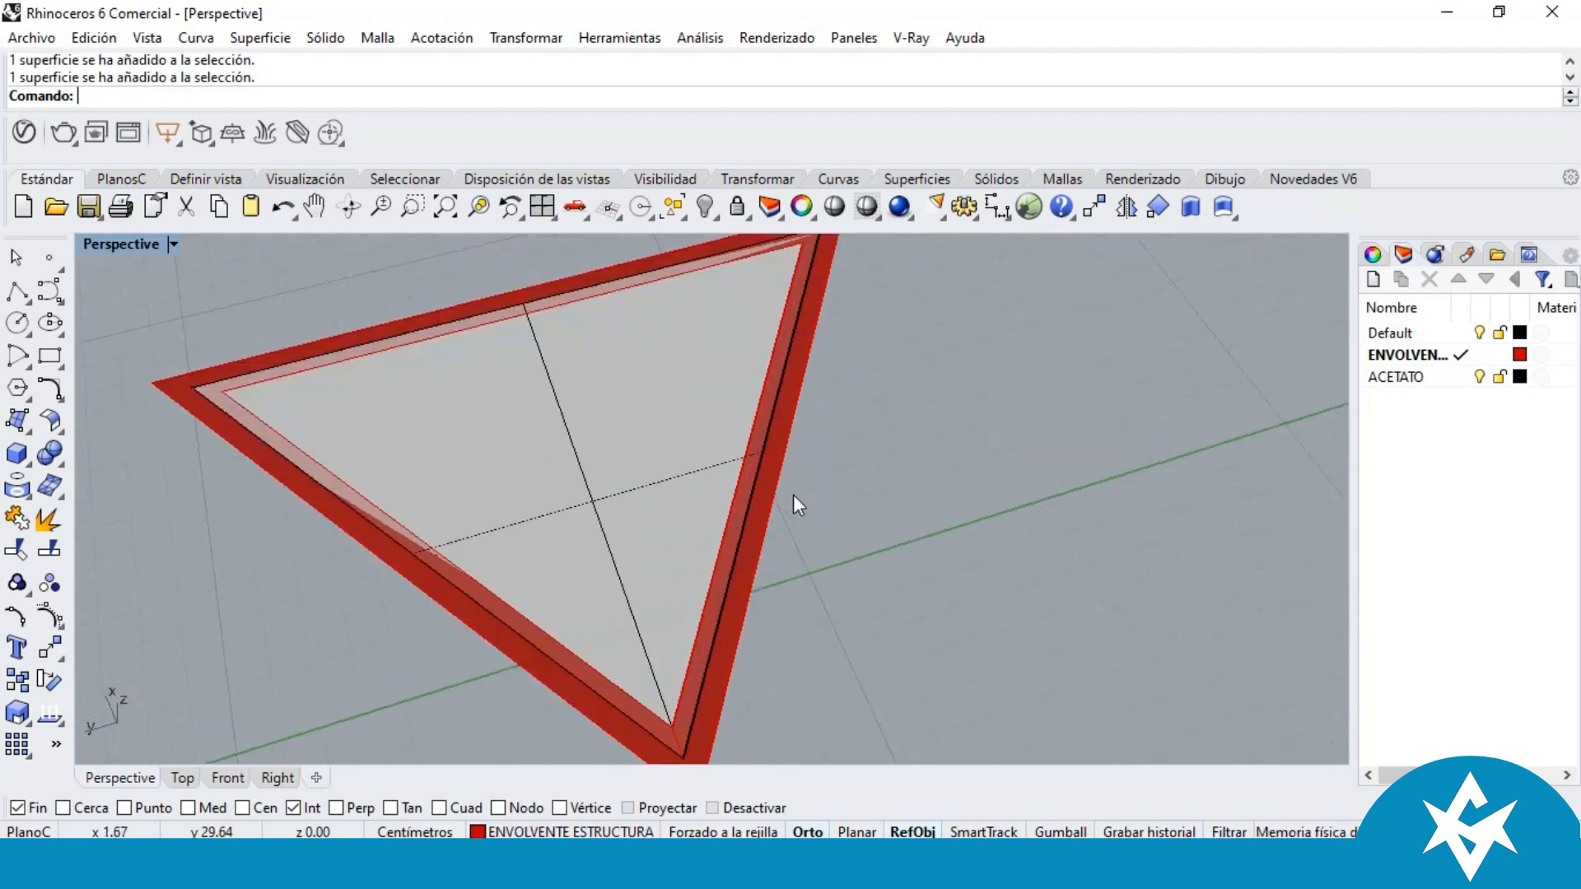
scroll(773, 499, "down", 6)
mouse_move(551, 536)
right_mouse_down()
mouse_move(635, 519)
mouse_move(529, 526)
right_mouse_up()
scroll(507, 444, "up", 3)
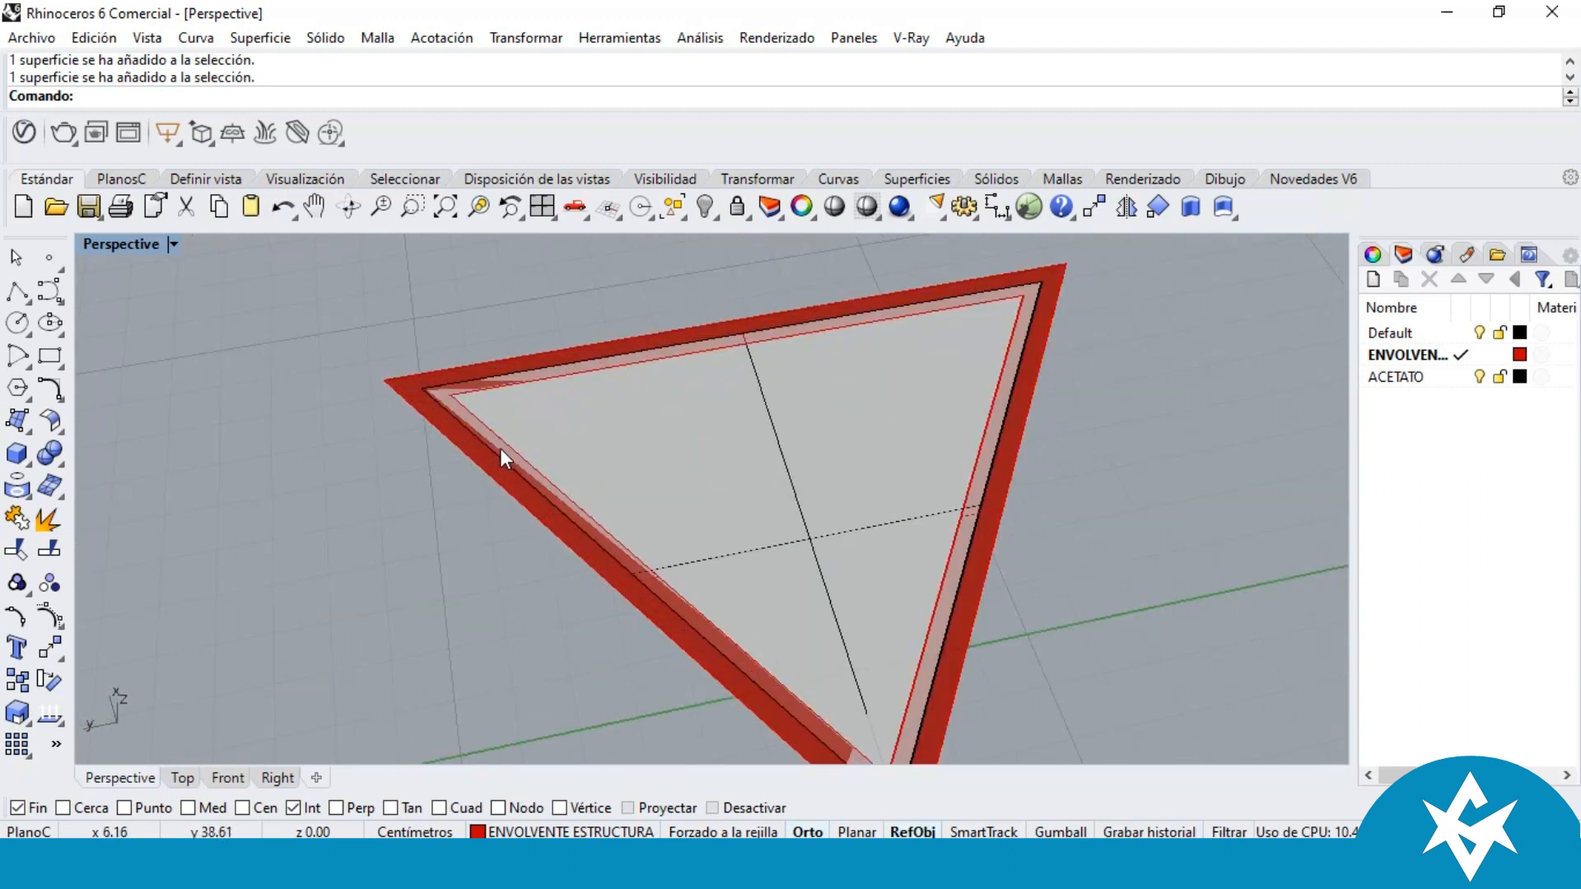
Step: Move the acetate infill surface by its corner off the red frame to an empty area across the green axis
left_click(647, 424)
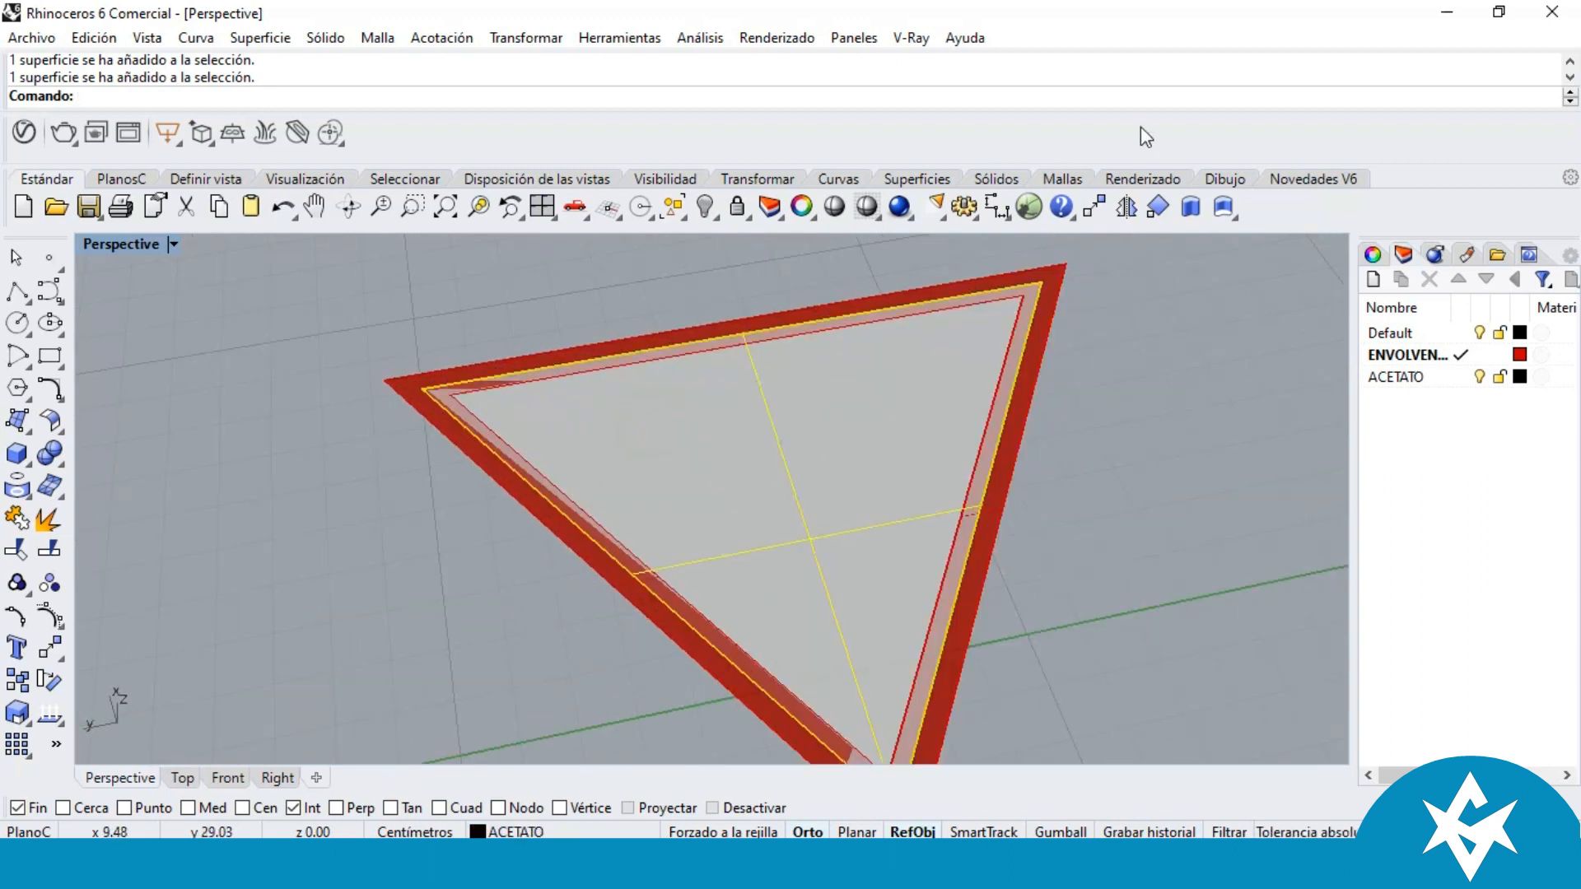
left_click(1095, 206)
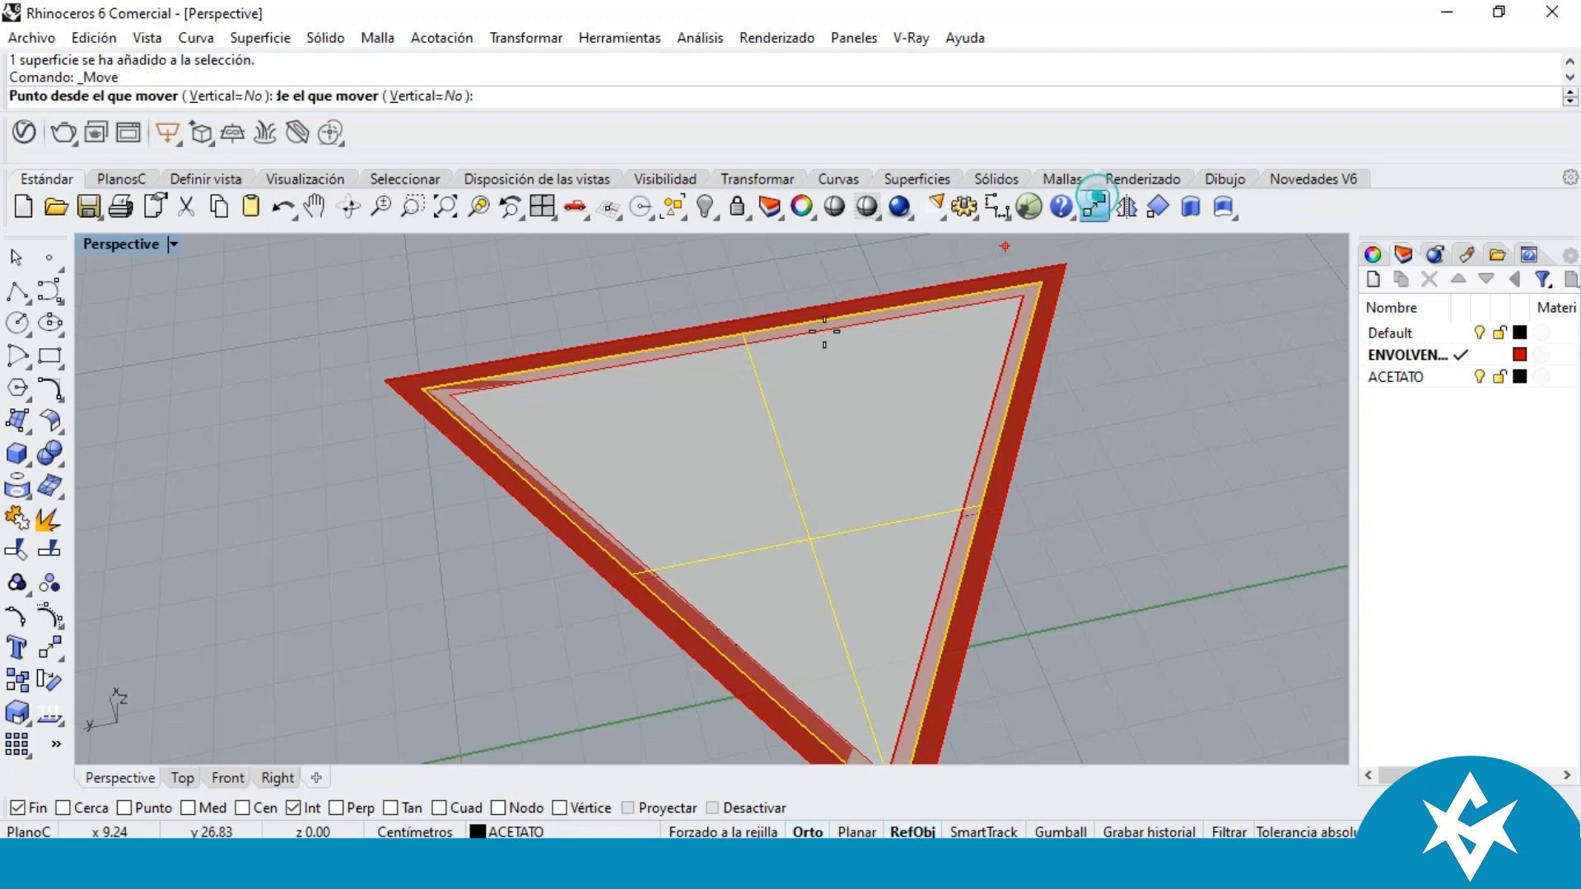
left_click(1041, 283)
scroll(1041, 384, "down", 4)
left_click(1067, 417)
key("Escape")
Step: Compare the separated red frame with the acetate surface, examining the frame's empty inner opening
scroll(985, 309, "up", 6)
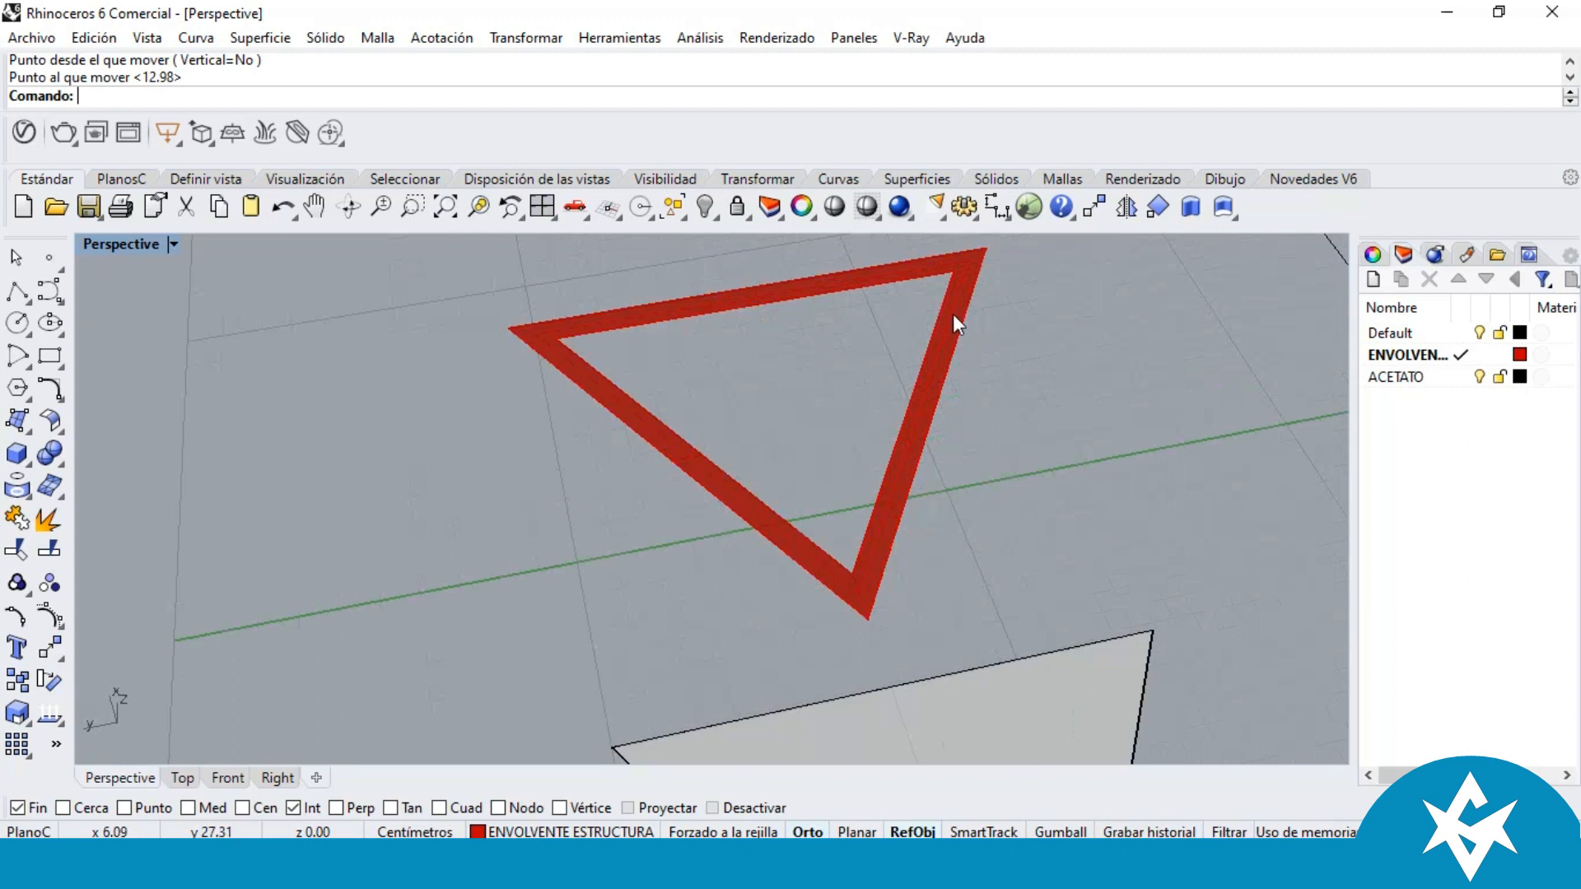
scroll(888, 343, "down", 6)
right_click_drag(978, 483, 887, 491)
left_click(690, 450)
scroll(789, 405, "up", 4)
scroll(787, 405, "down", 5)
scroll(888, 491, "up", 2)
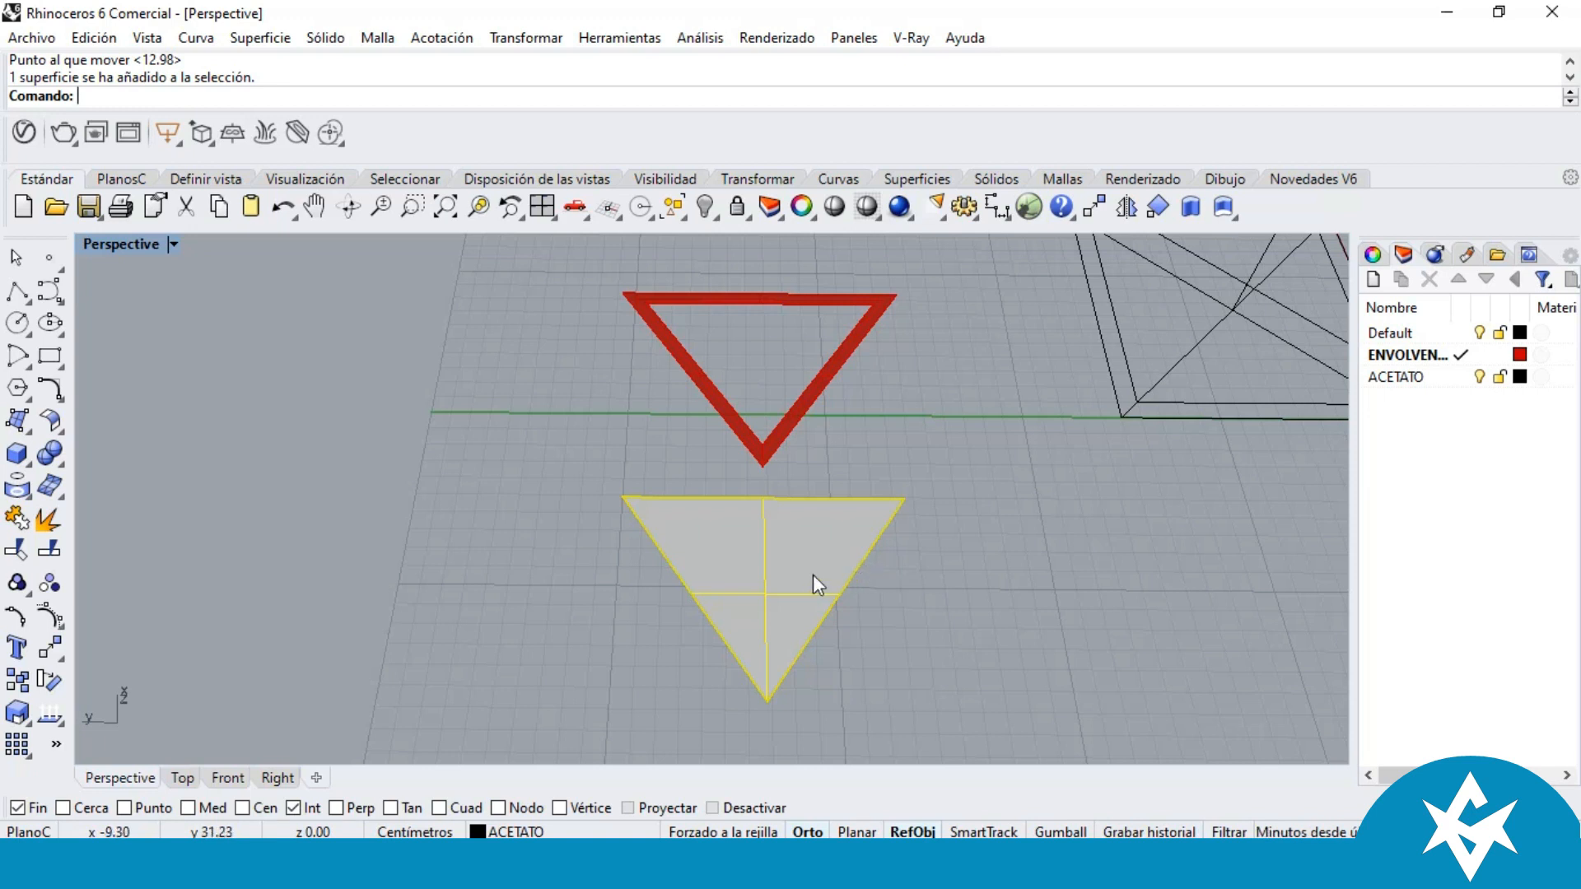
scroll(730, 359, "up", 8)
scroll(597, 283, "down", 3)
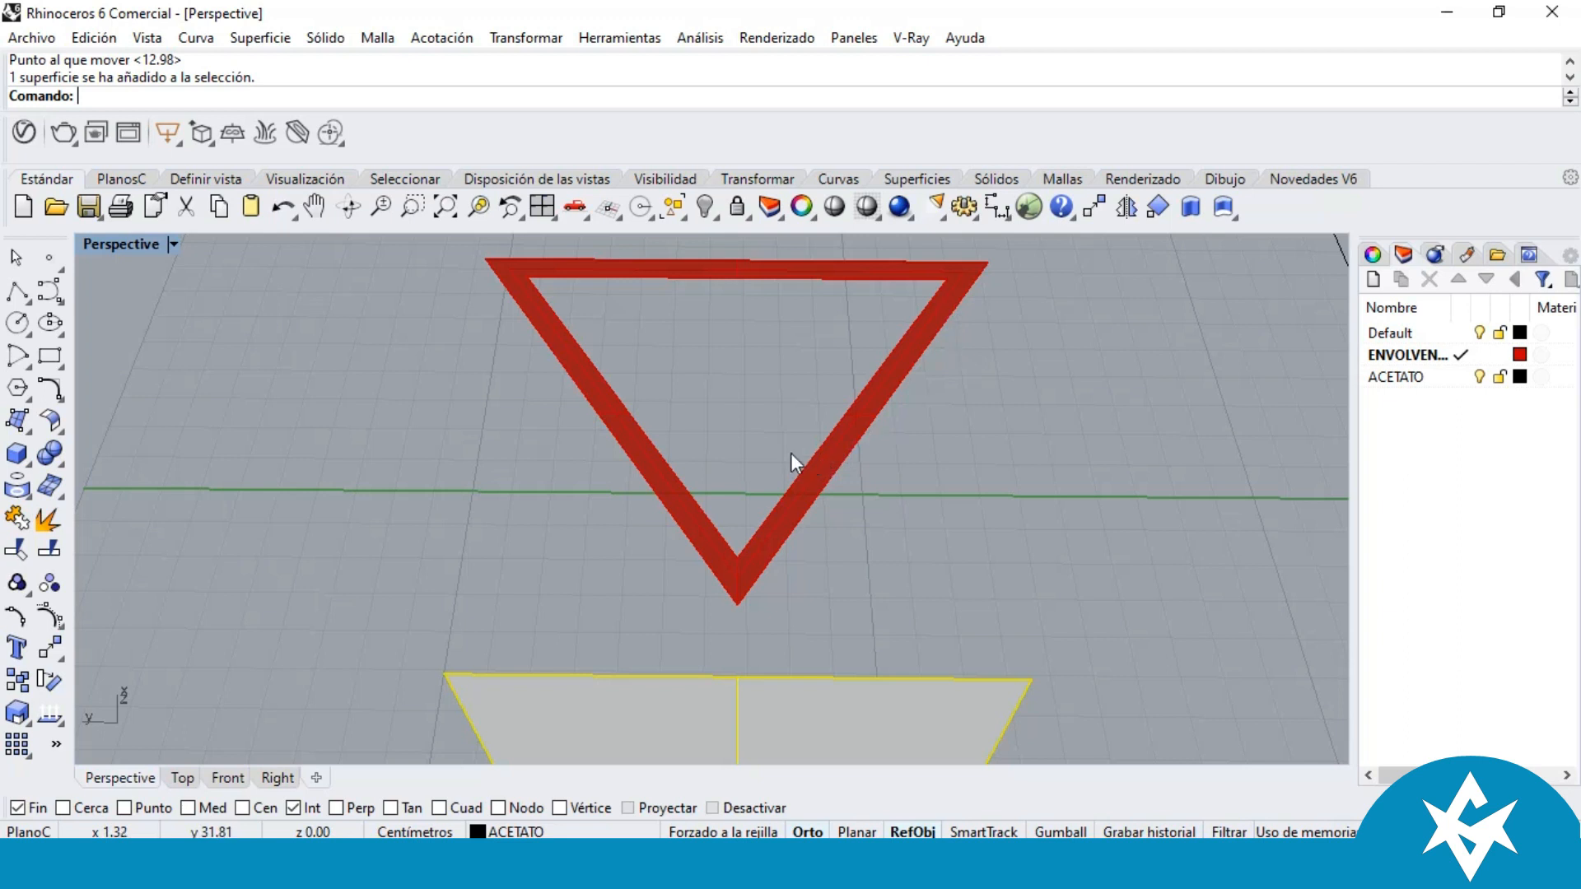
scroll(729, 436, "down", 5)
scroll(738, 370, "up", 5)
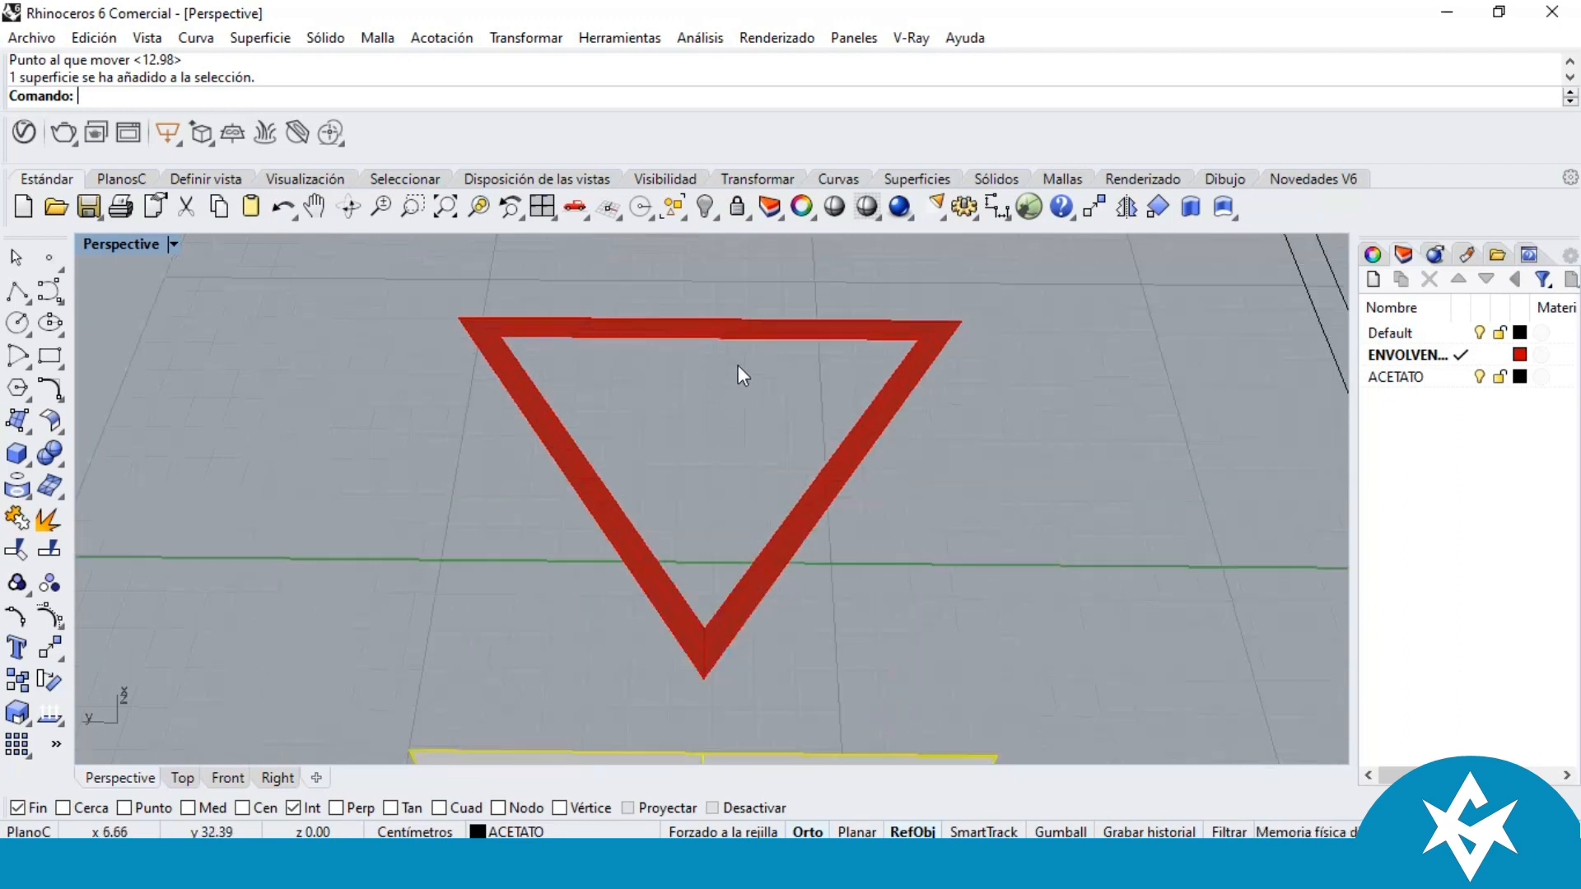
Step: Create a surface from corner points on the three inner corners of the red frame, filling its opening
left_click(16, 420)
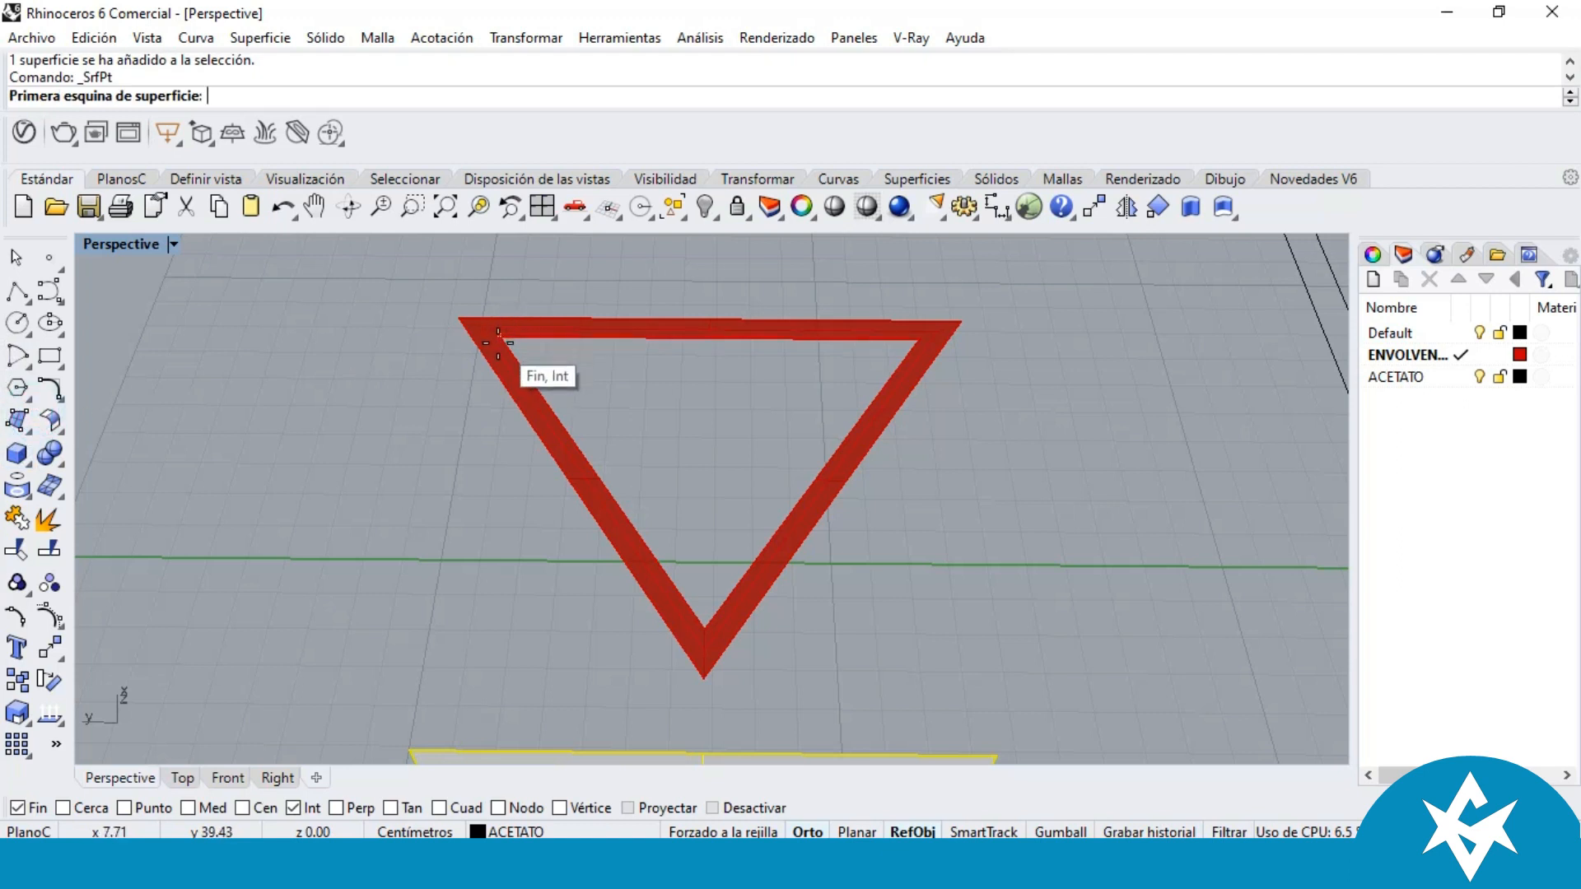
left_click(500, 337)
left_click(920, 339)
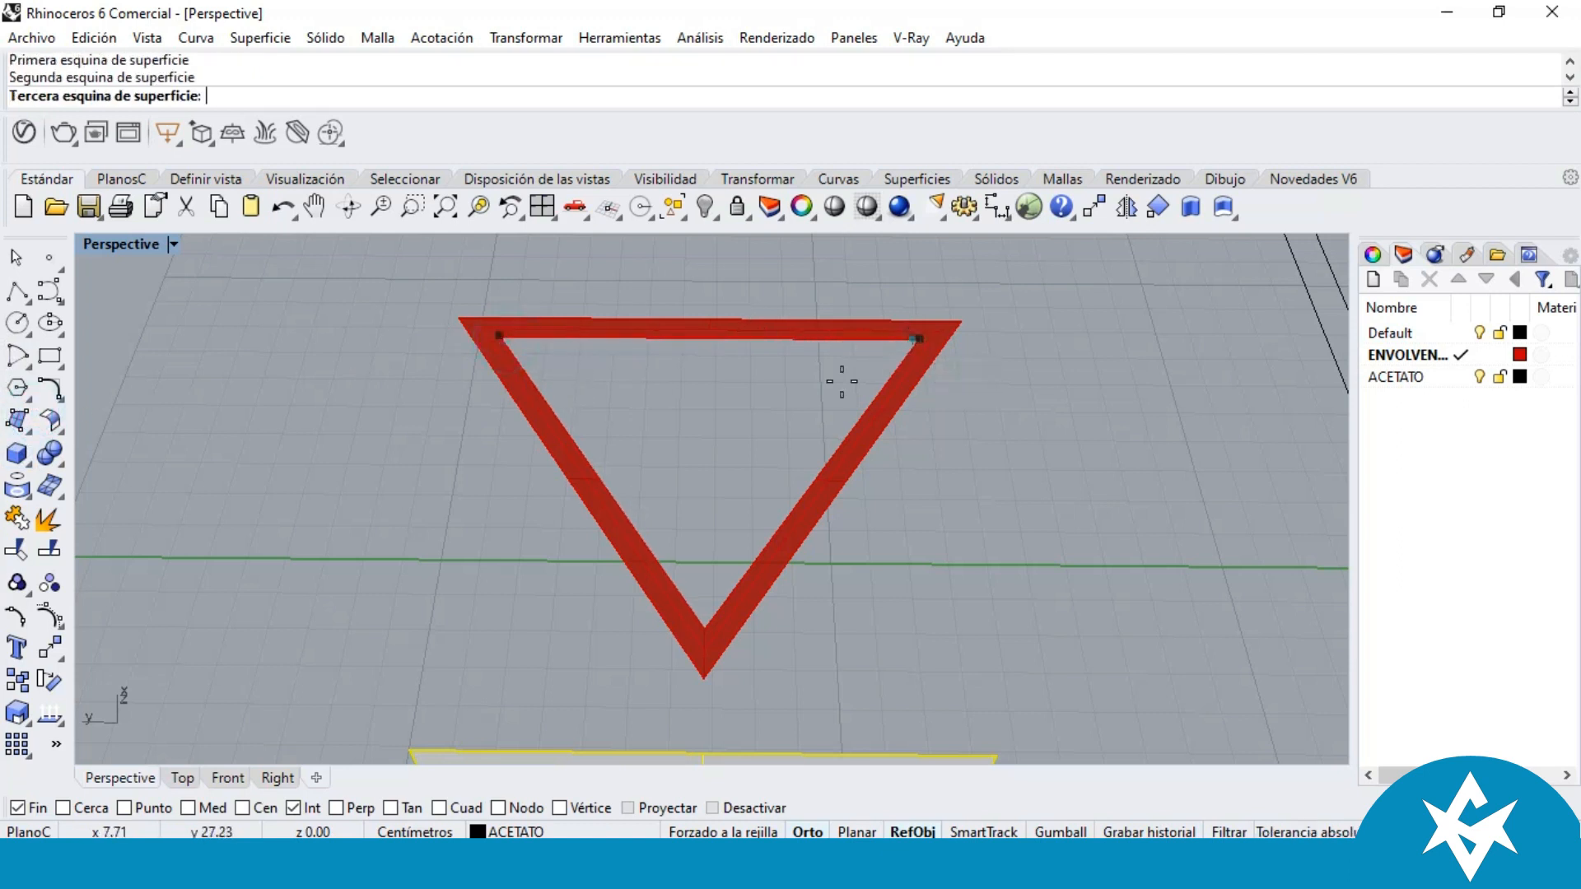
left_click(704, 631)
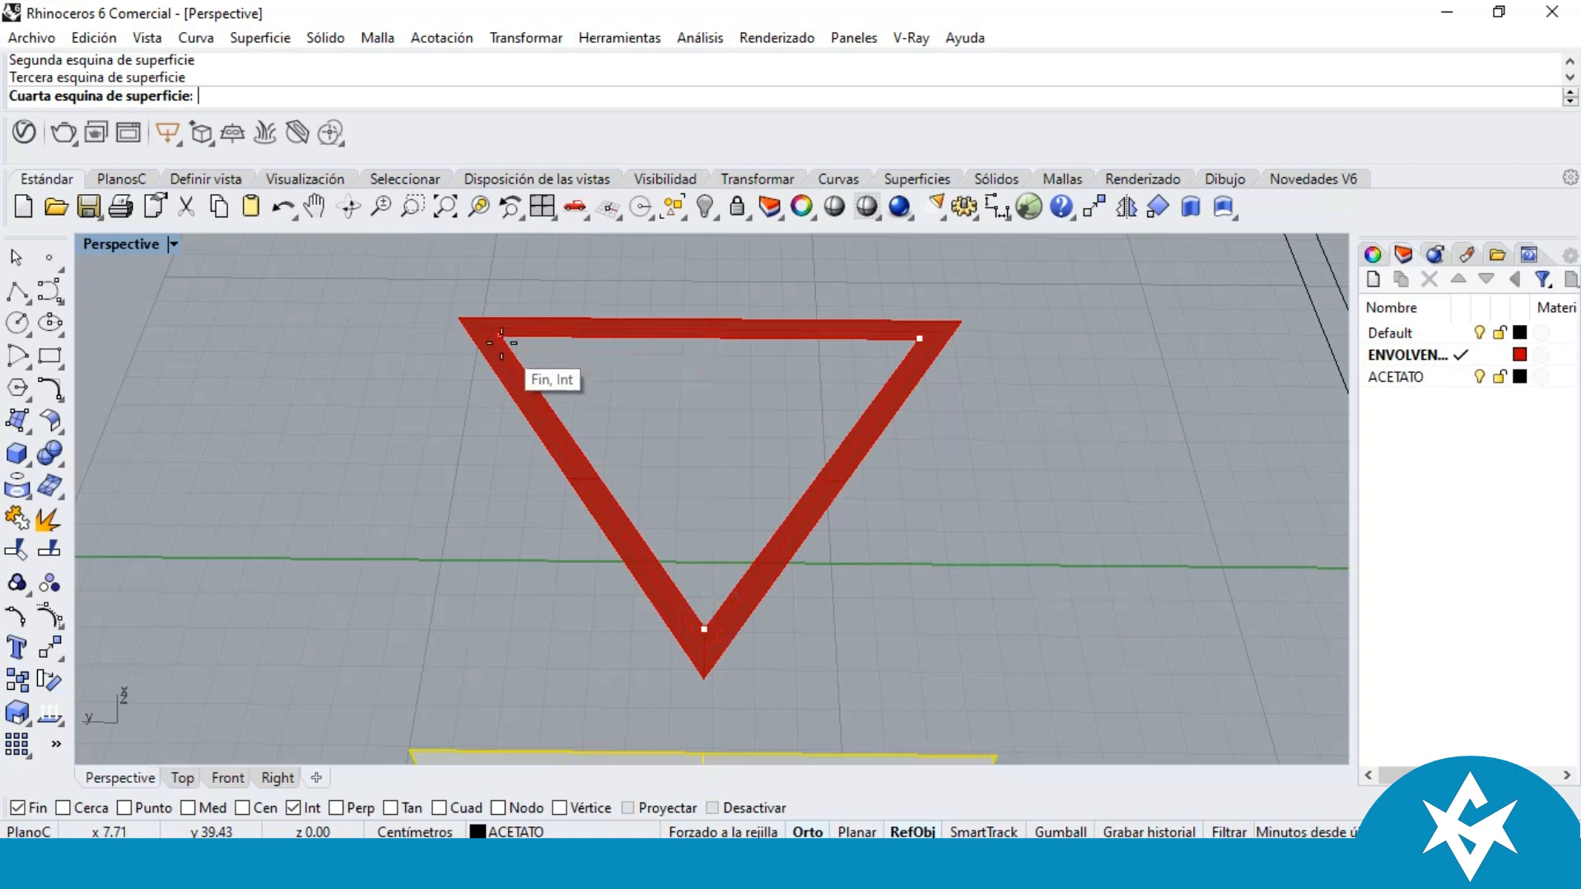
left_click(504, 344)
scroll(536, 364, "down", 3)
Step: Make Default the current layer and change the new inner surface of the frame to that layer
left_click(655, 364)
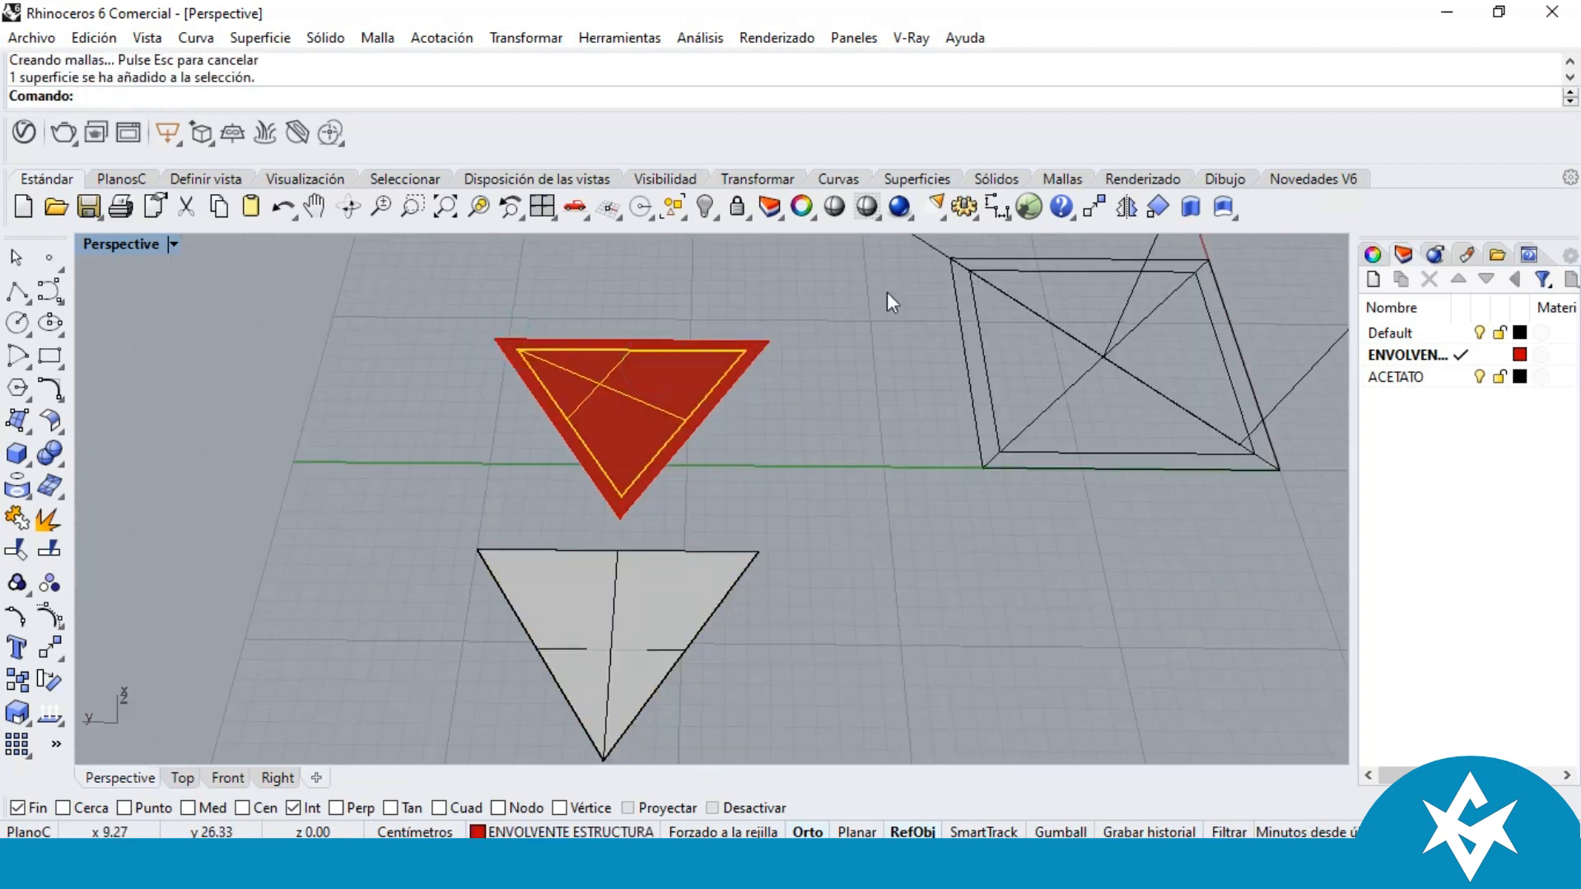
double_click(1423, 331)
right_click(1423, 331)
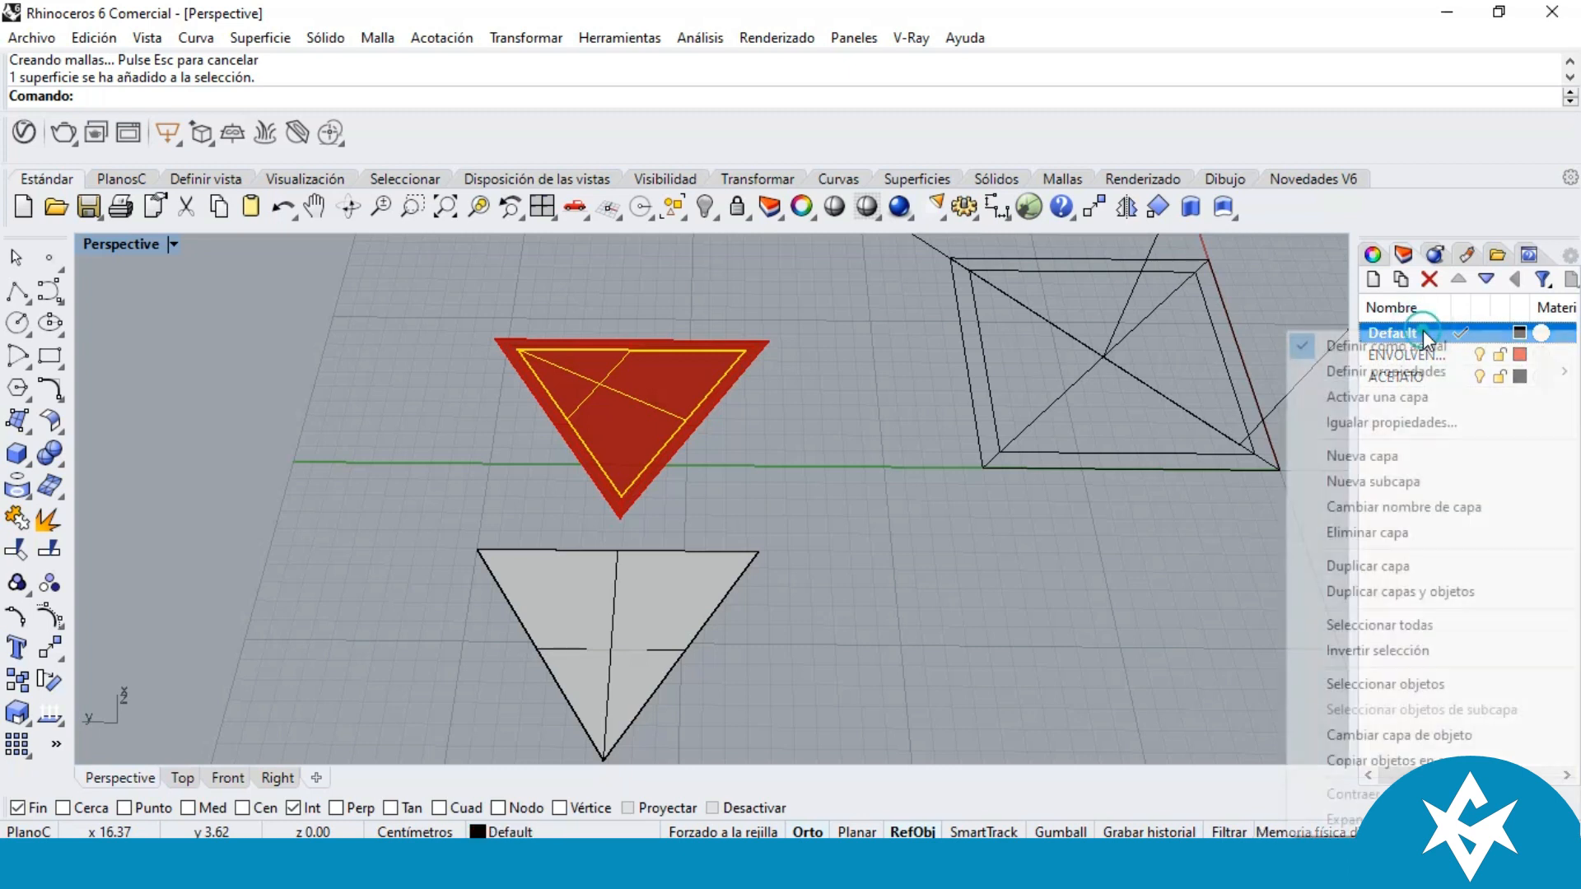
left_click(1394, 731)
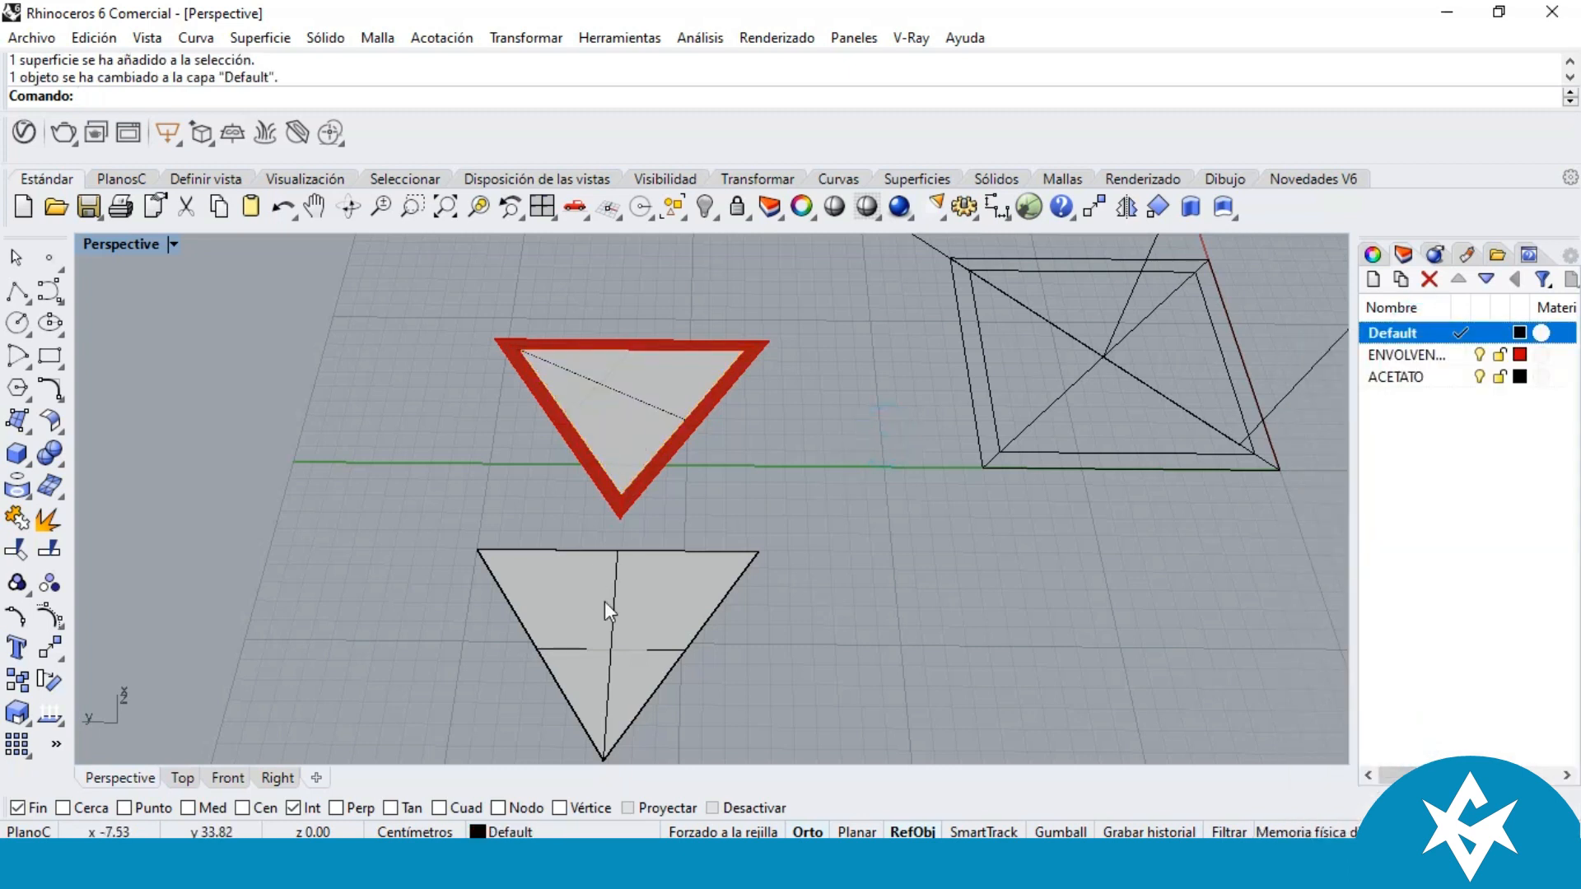
left_click(1493, 428)
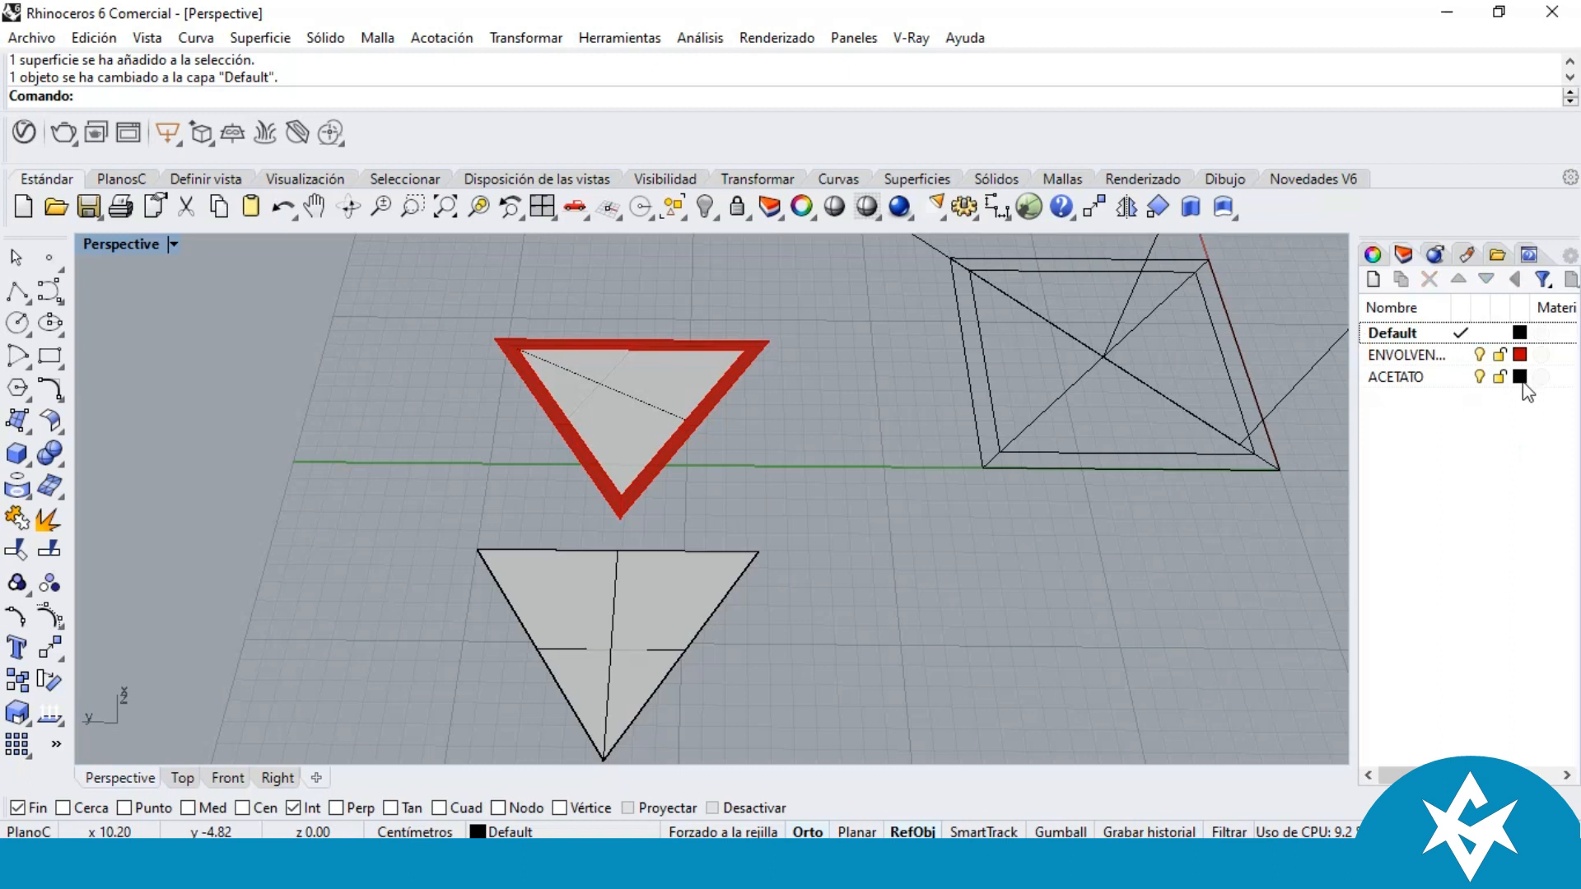
Step: Set the ACETATO layer's colour to Cián and accept the ENVOLVENTE ESTRUCTURA layer's red colour
left_click(1521, 378)
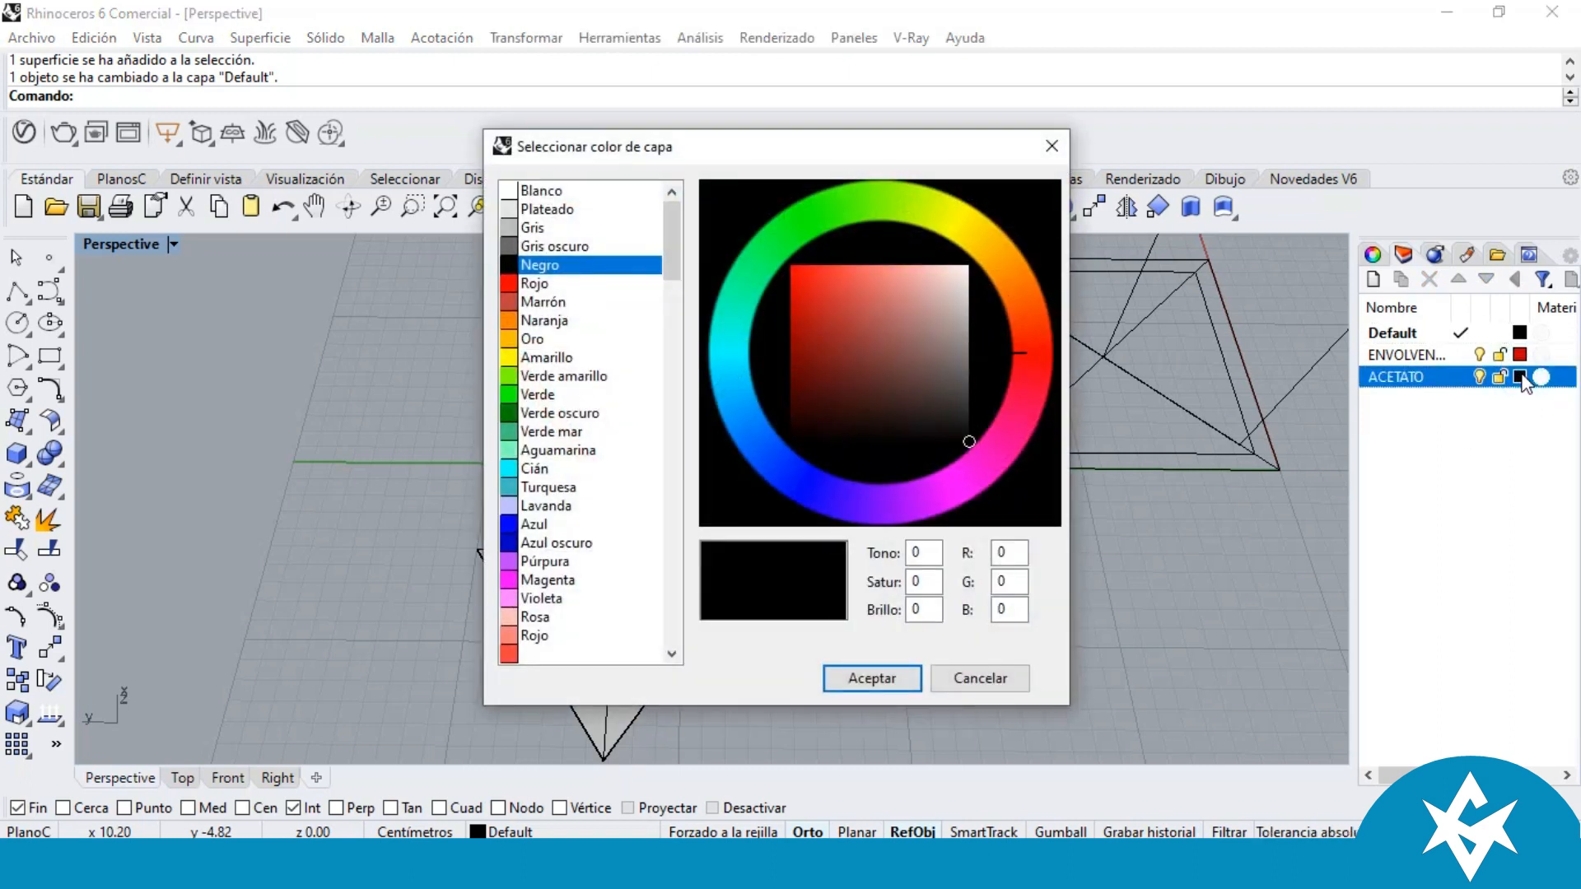
left_click_drag(681, 254, 742, 234)
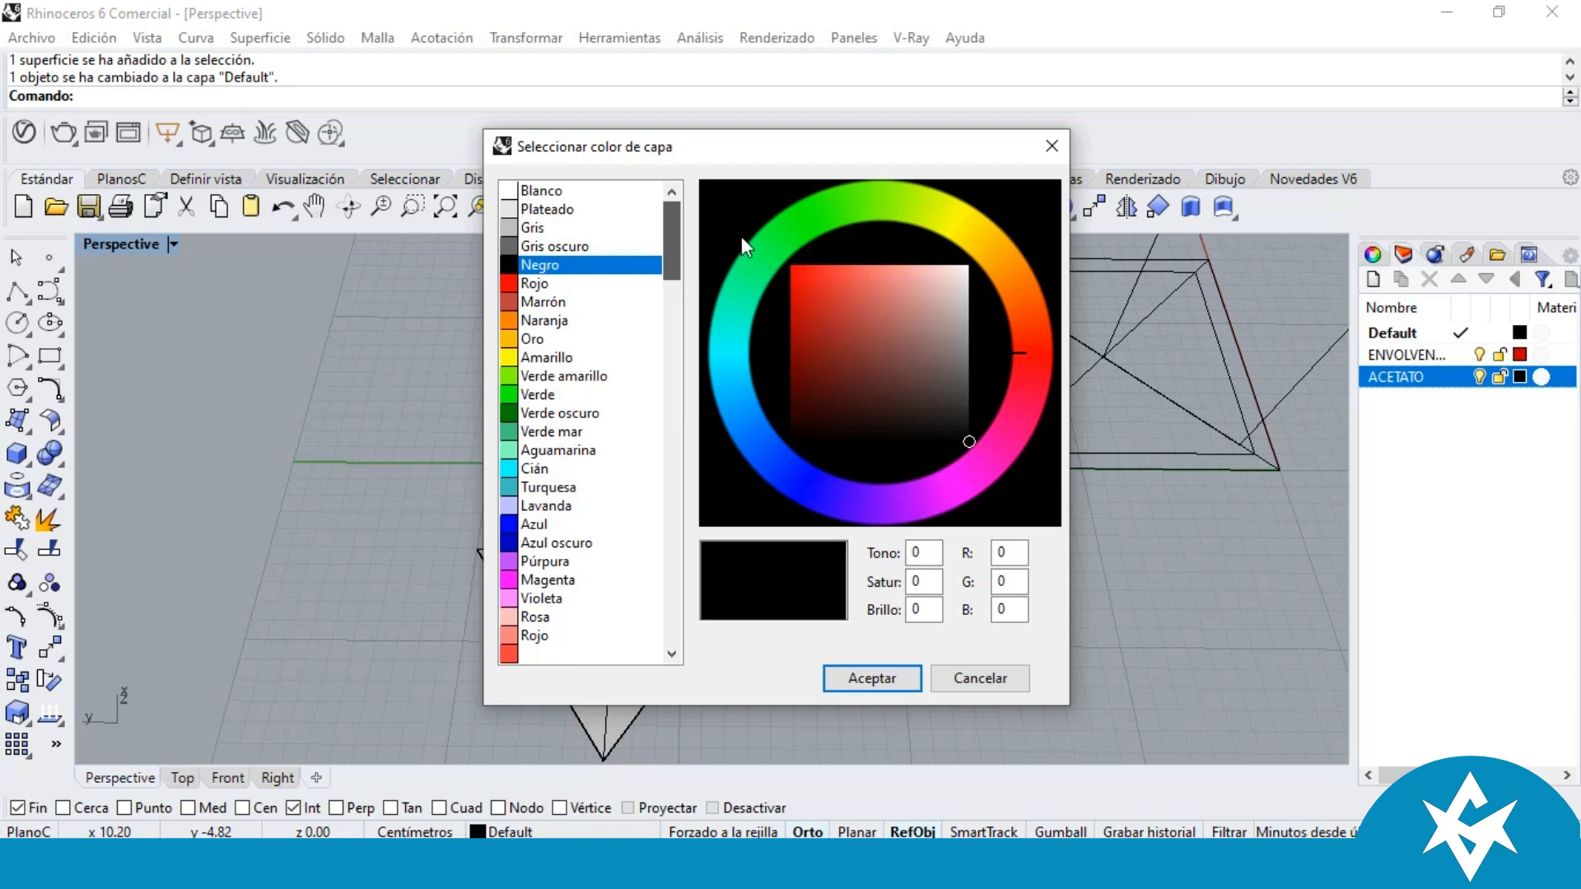
left_click(517, 468)
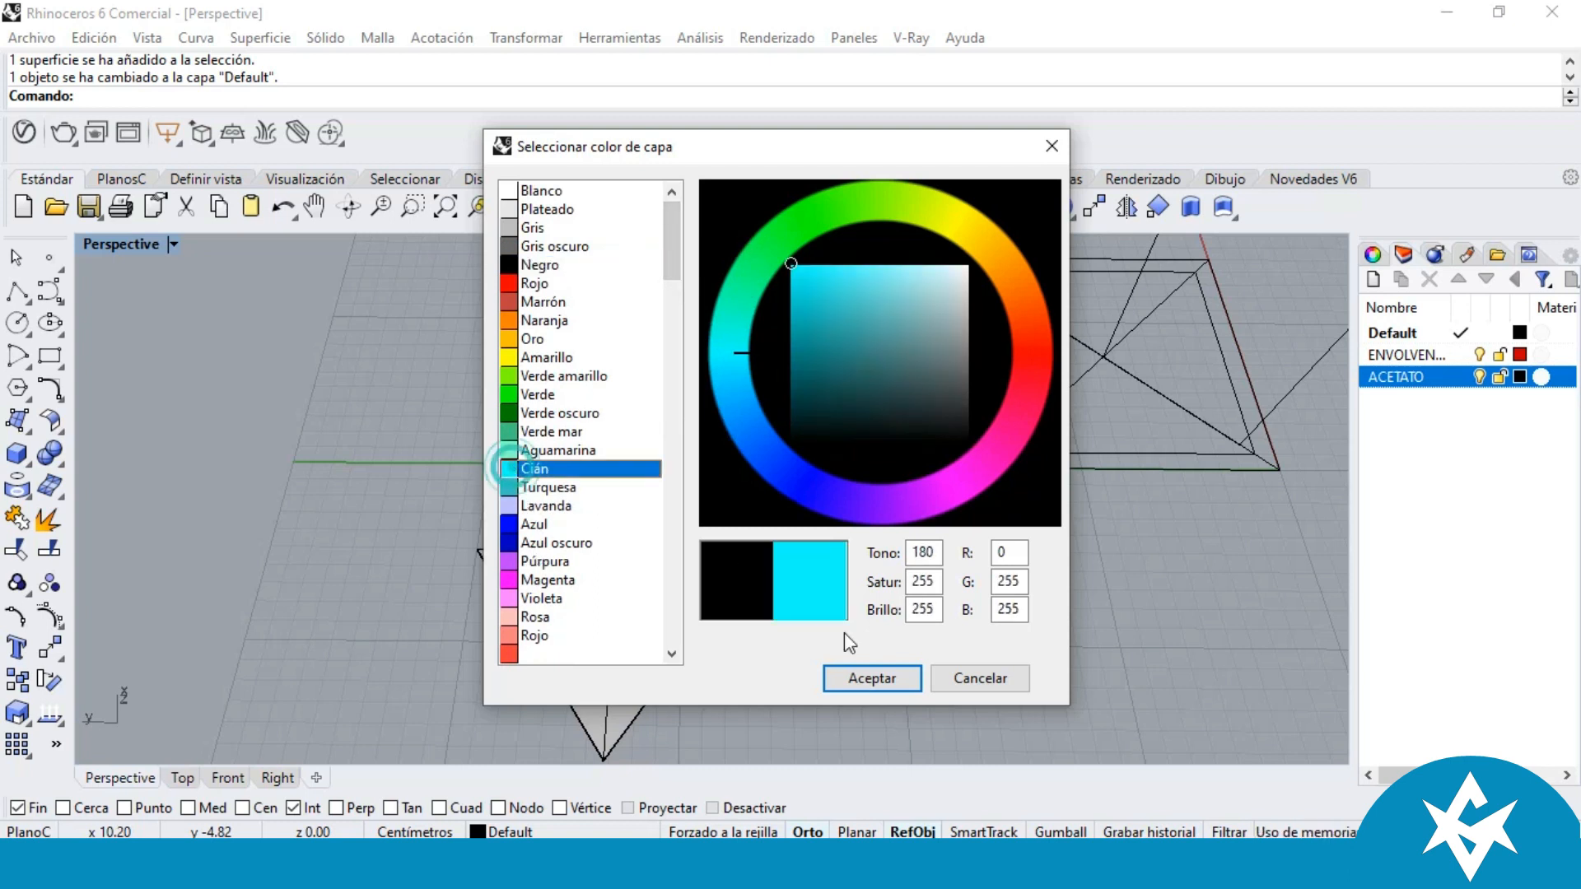
left_click(873, 678)
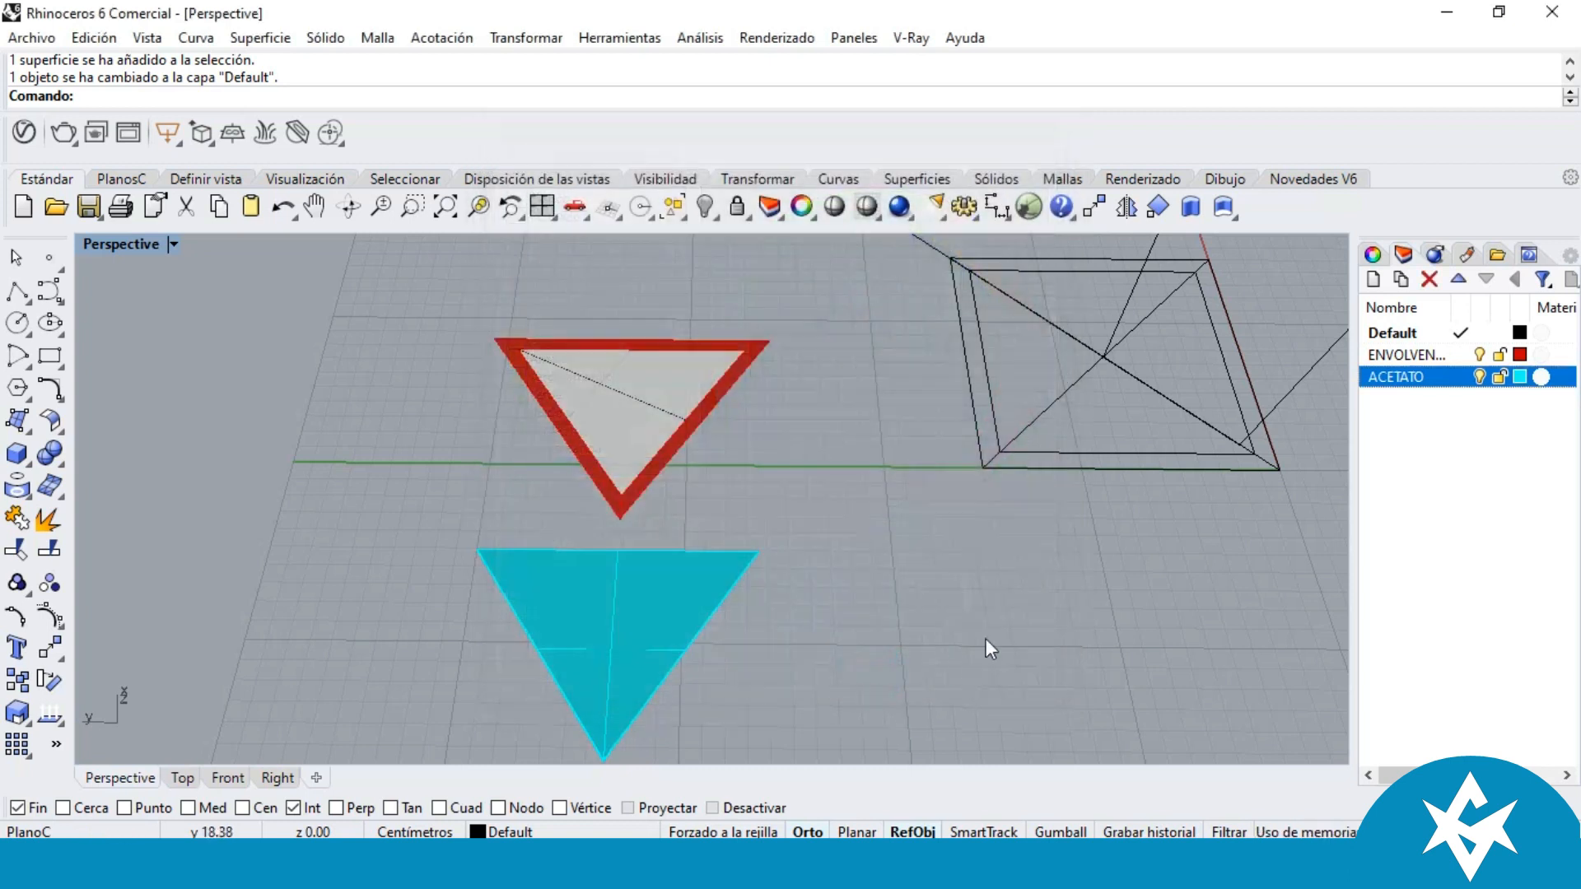
left_click(1519, 356)
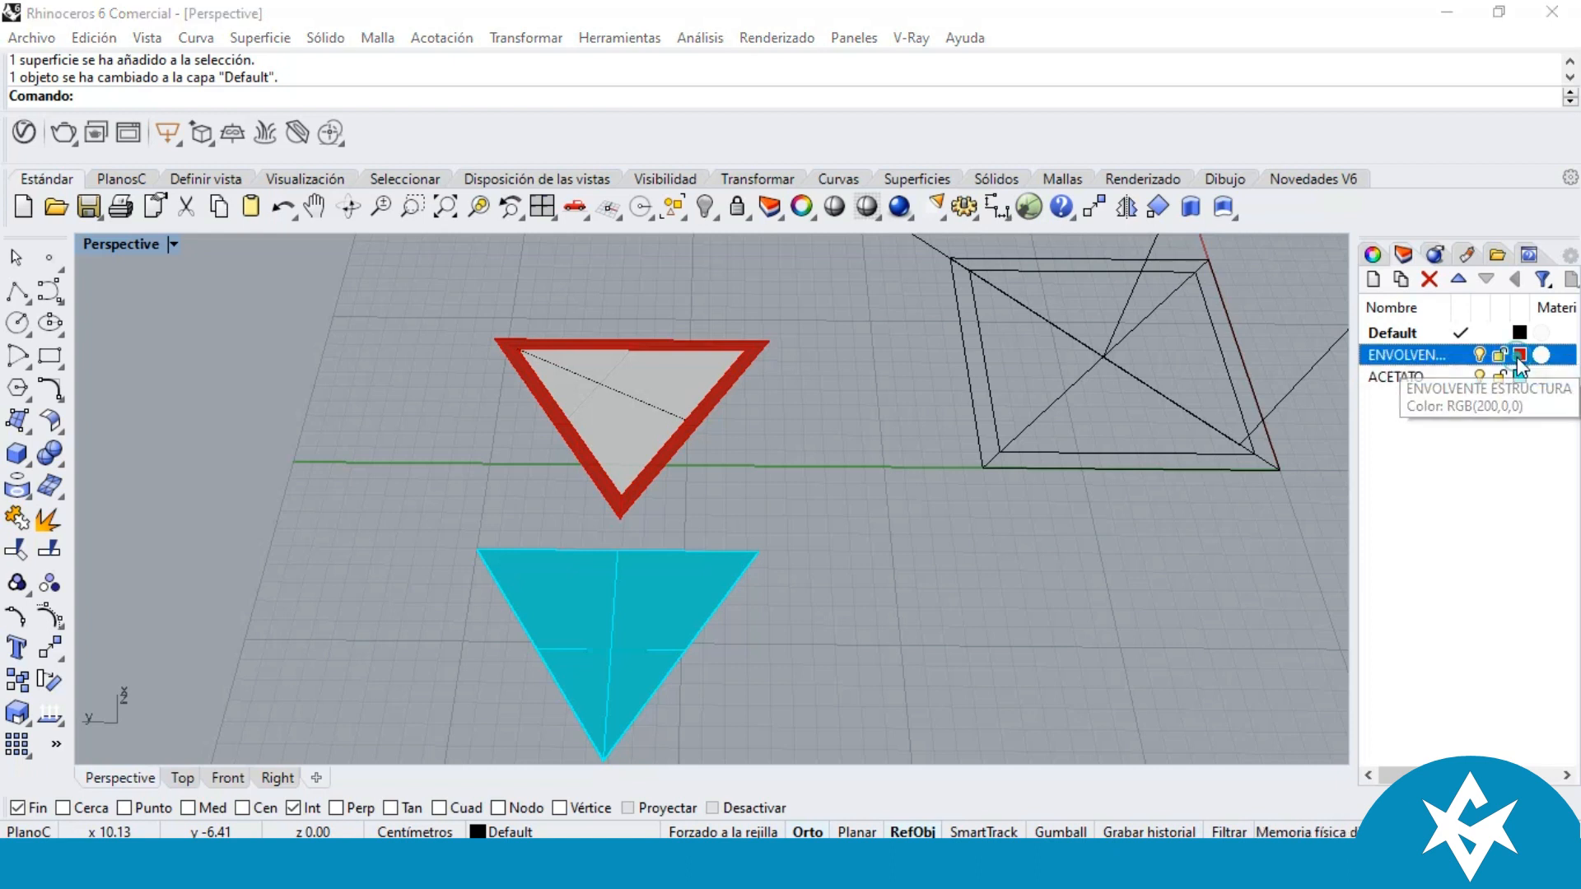
left_click(872, 677)
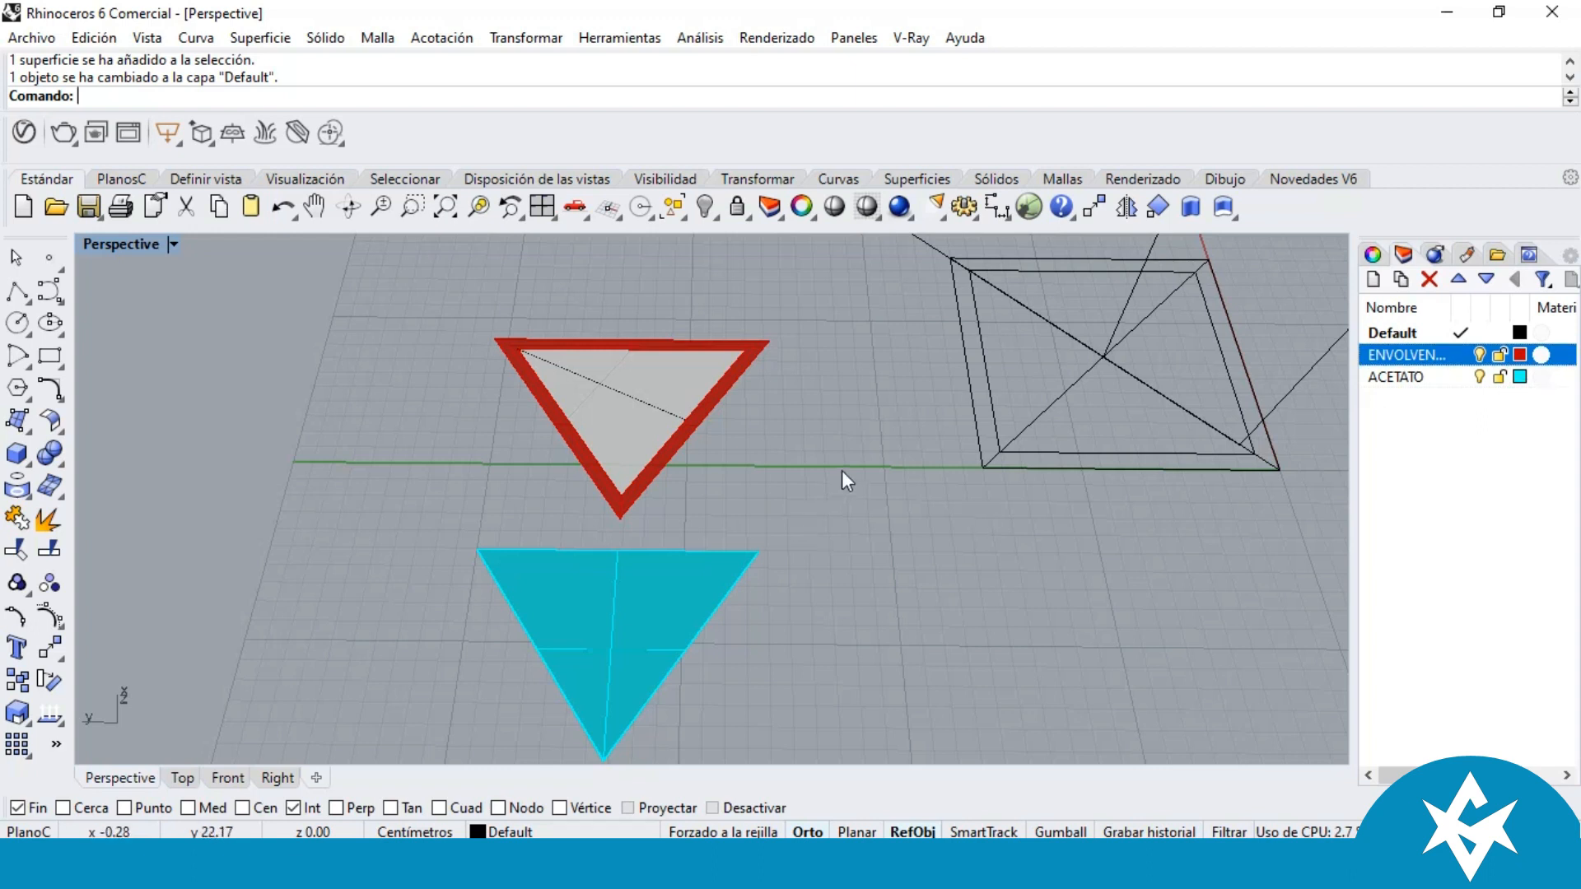
Step: Switch the Perspective viewport to the Renderizado display mode and inspect the framed inner surface
scroll(669, 424, "up", 12)
scroll(690, 437, "down", 10)
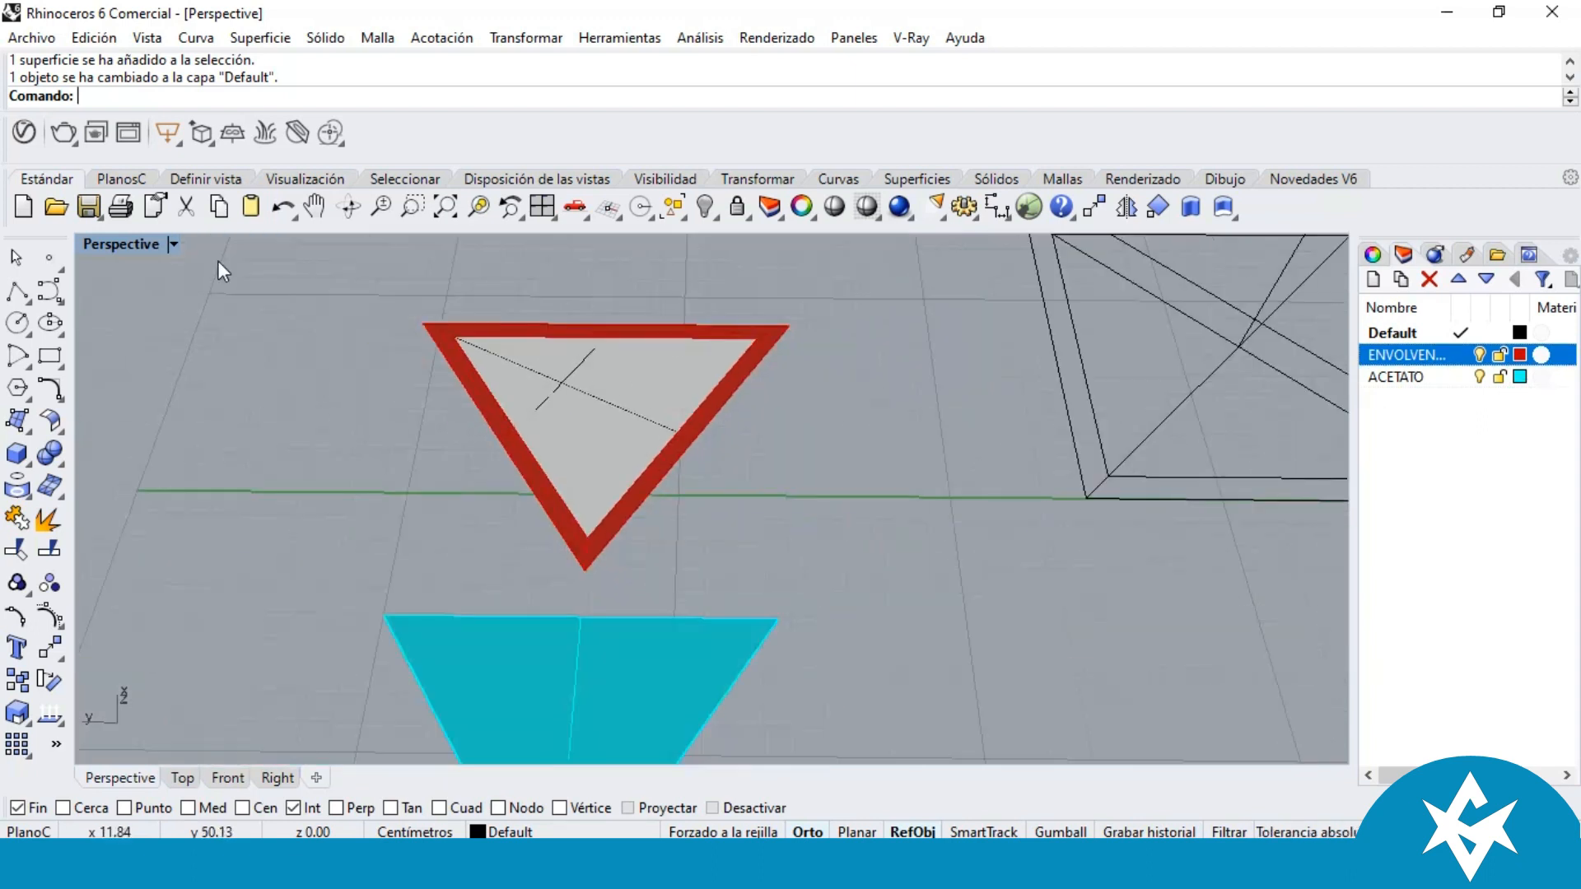
left_click(172, 244)
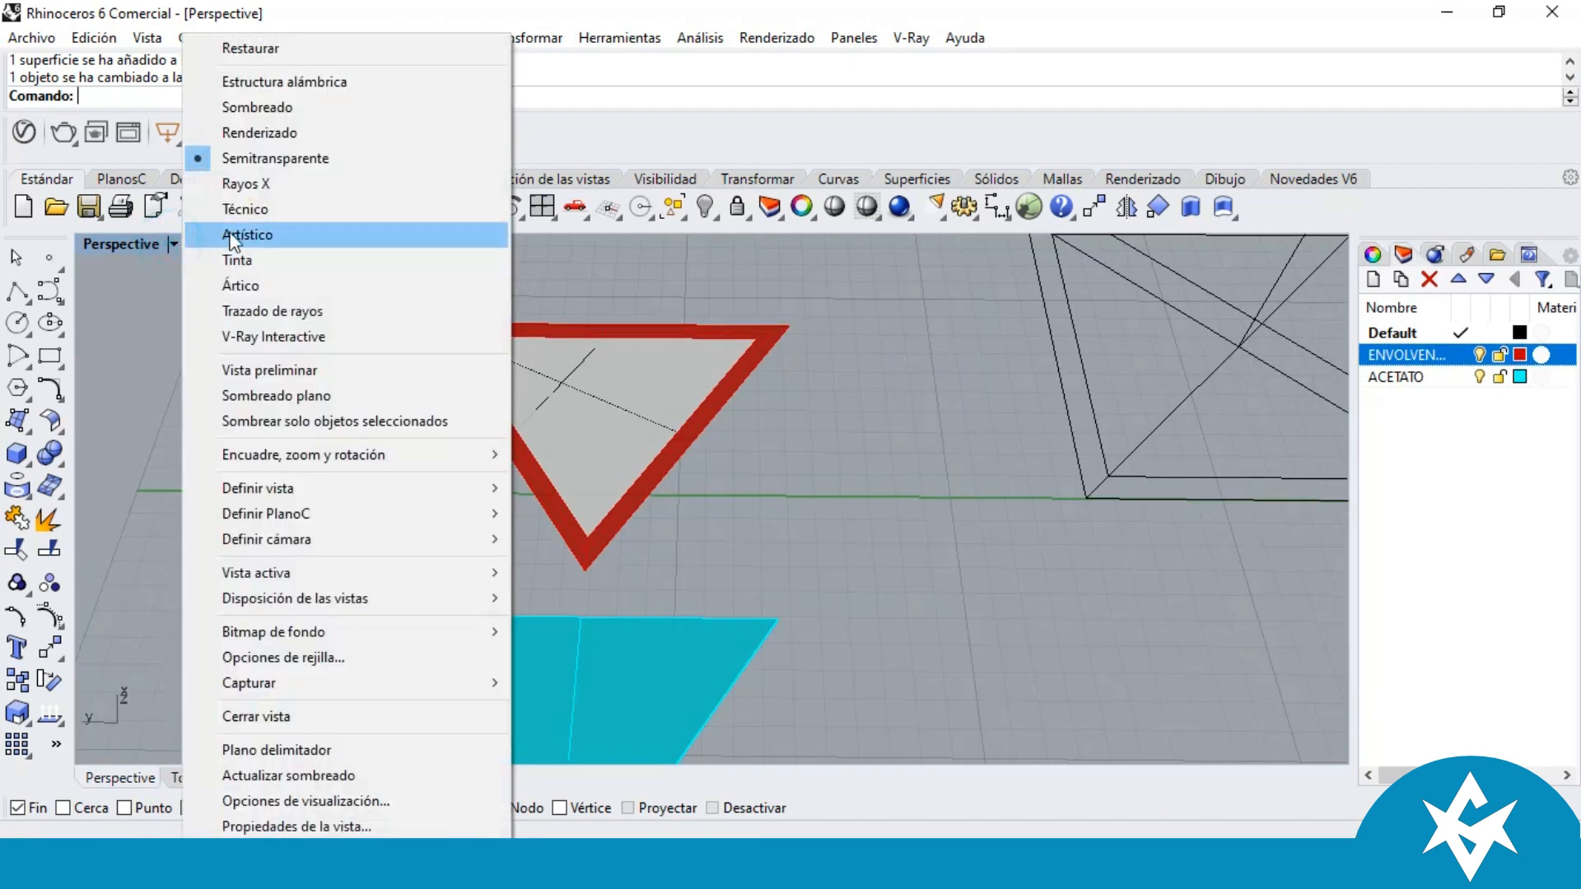
left_click(269, 135)
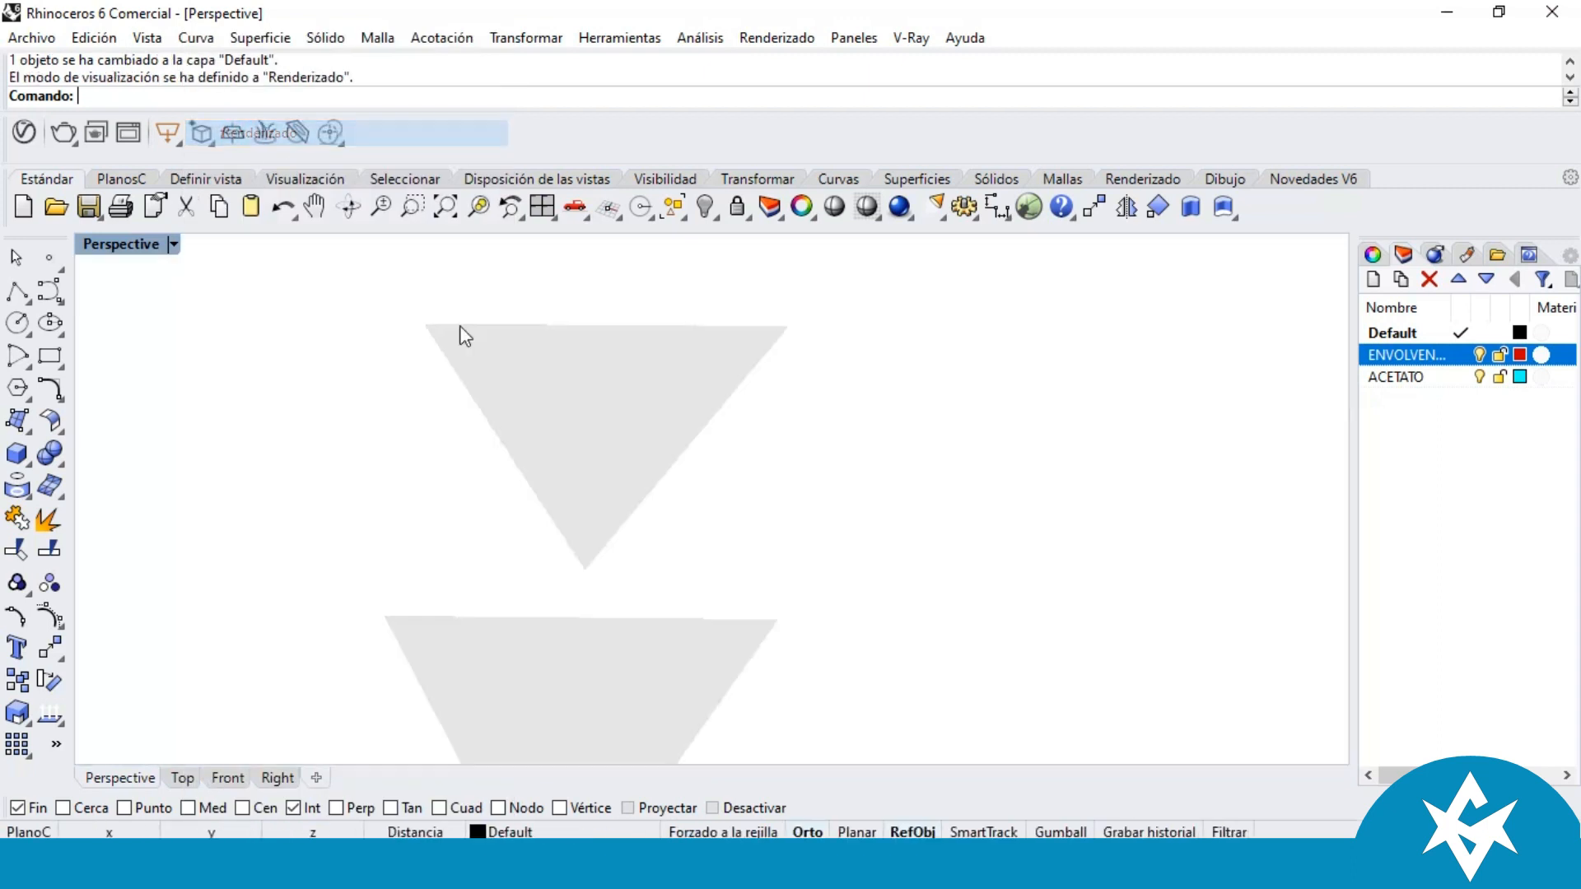
left_click(505, 420)
scroll(505, 428, "up", 3)
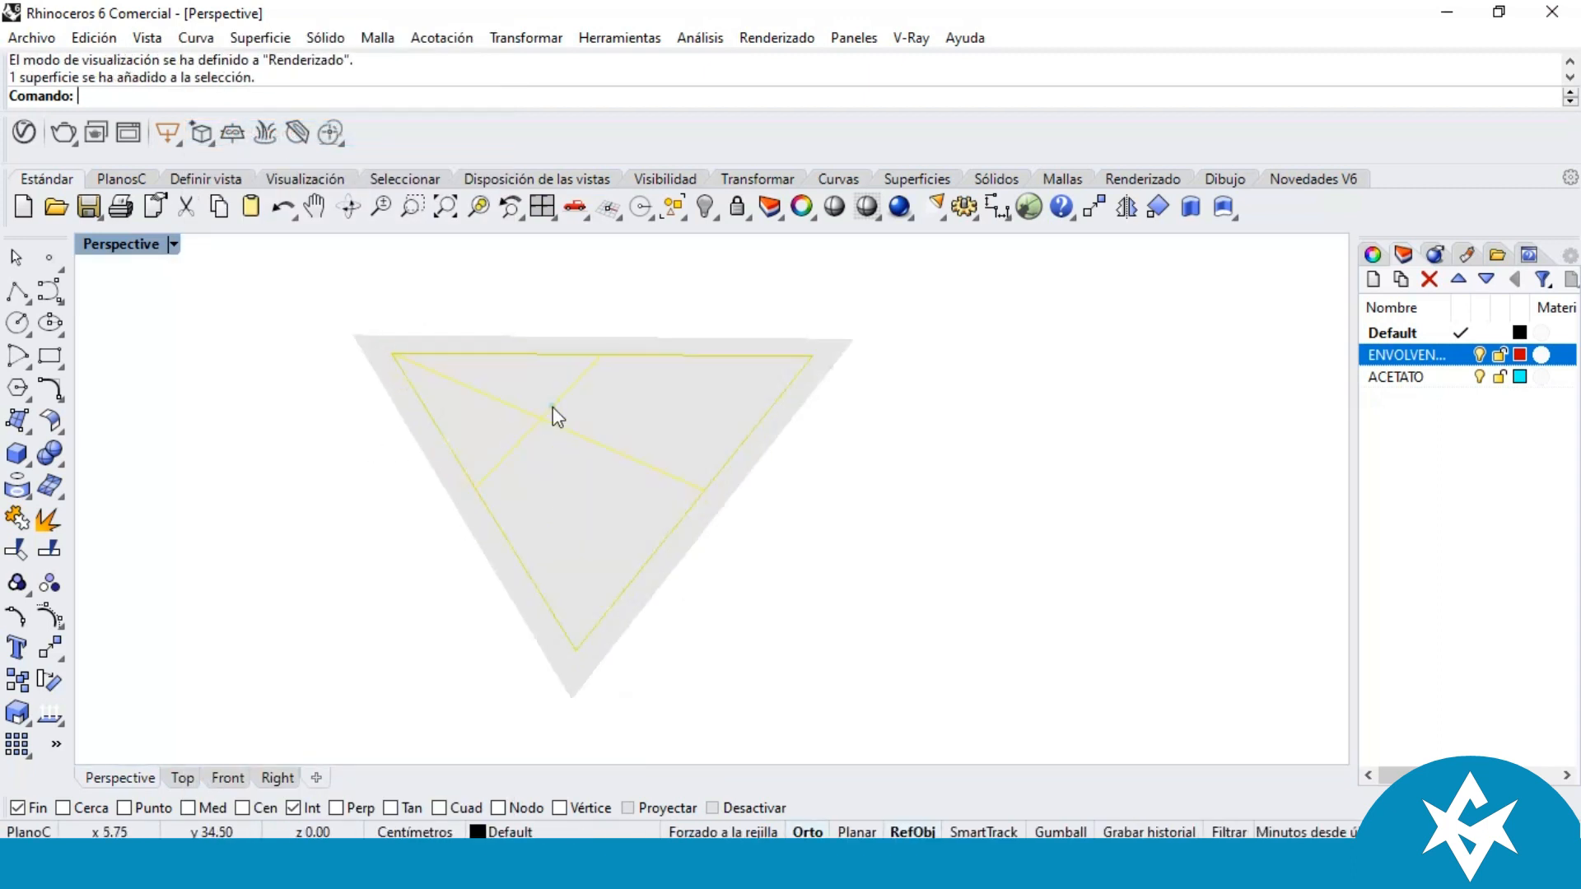
left_click(343, 437)
scroll(371, 395, "down", 3)
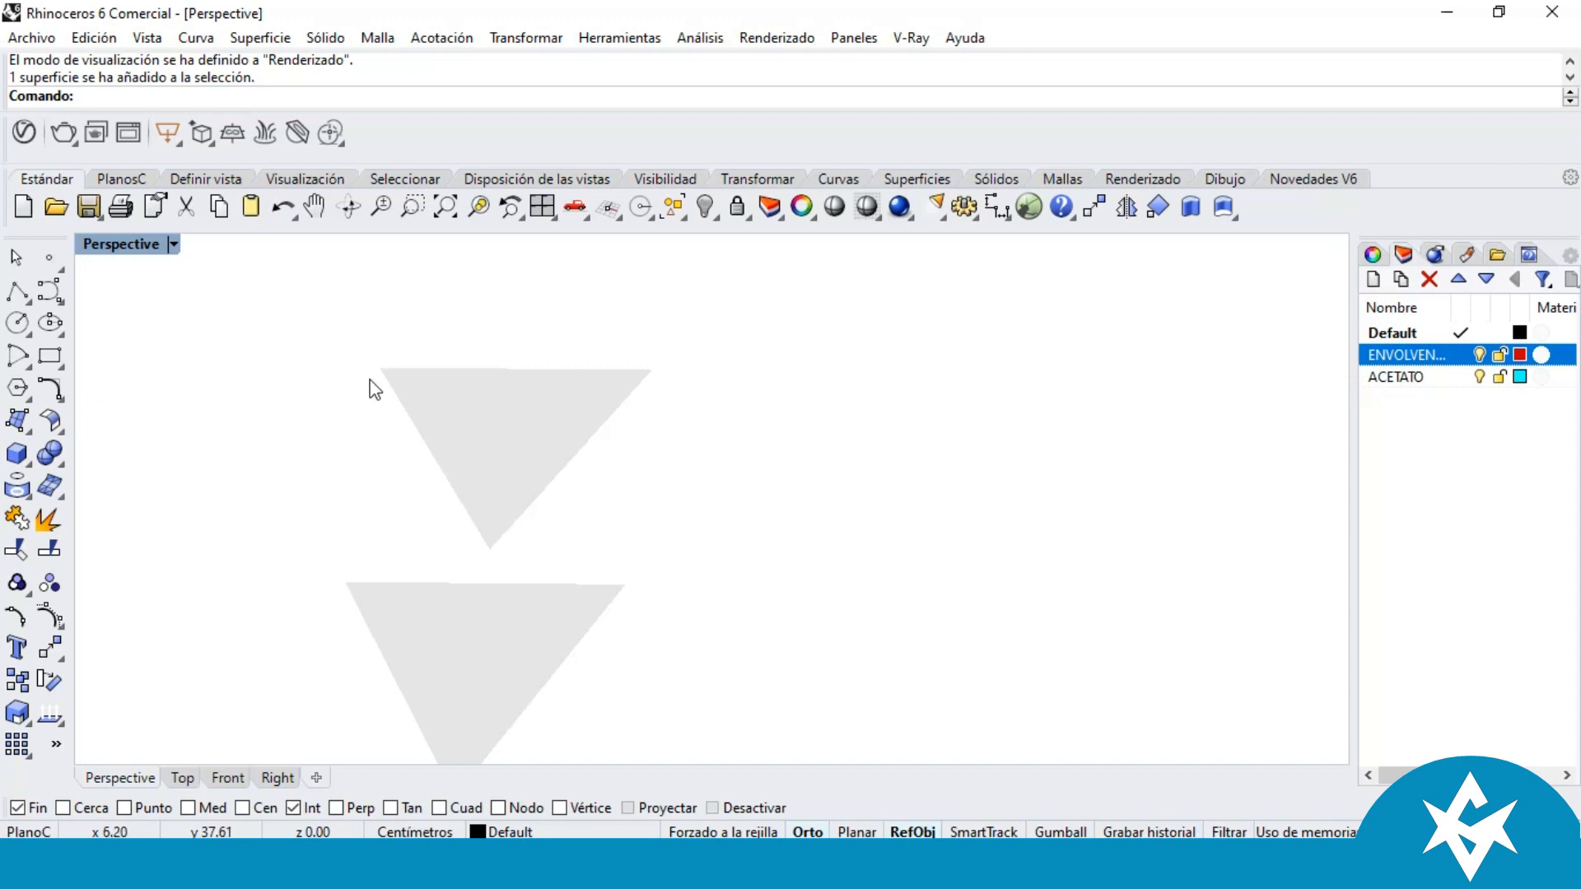
Step: Return the Perspective viewport to Sombreado display and assign a new Pintura material to the ENVOLVENTE ESTRUCTURA layer
left_click(174, 245)
left_click(247, 107)
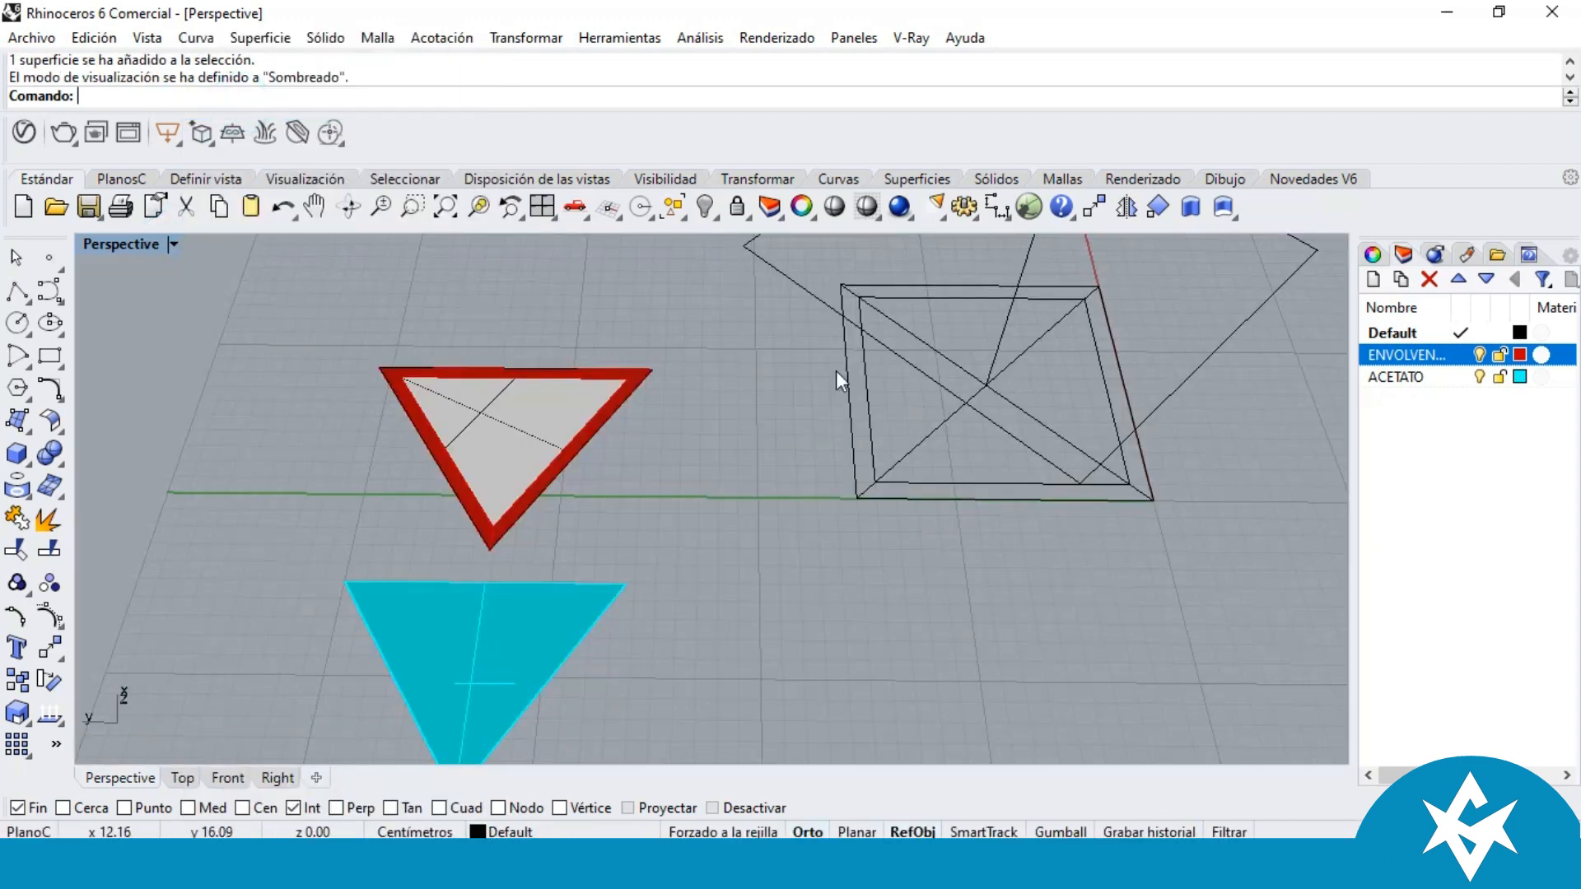
left_click(1541, 355)
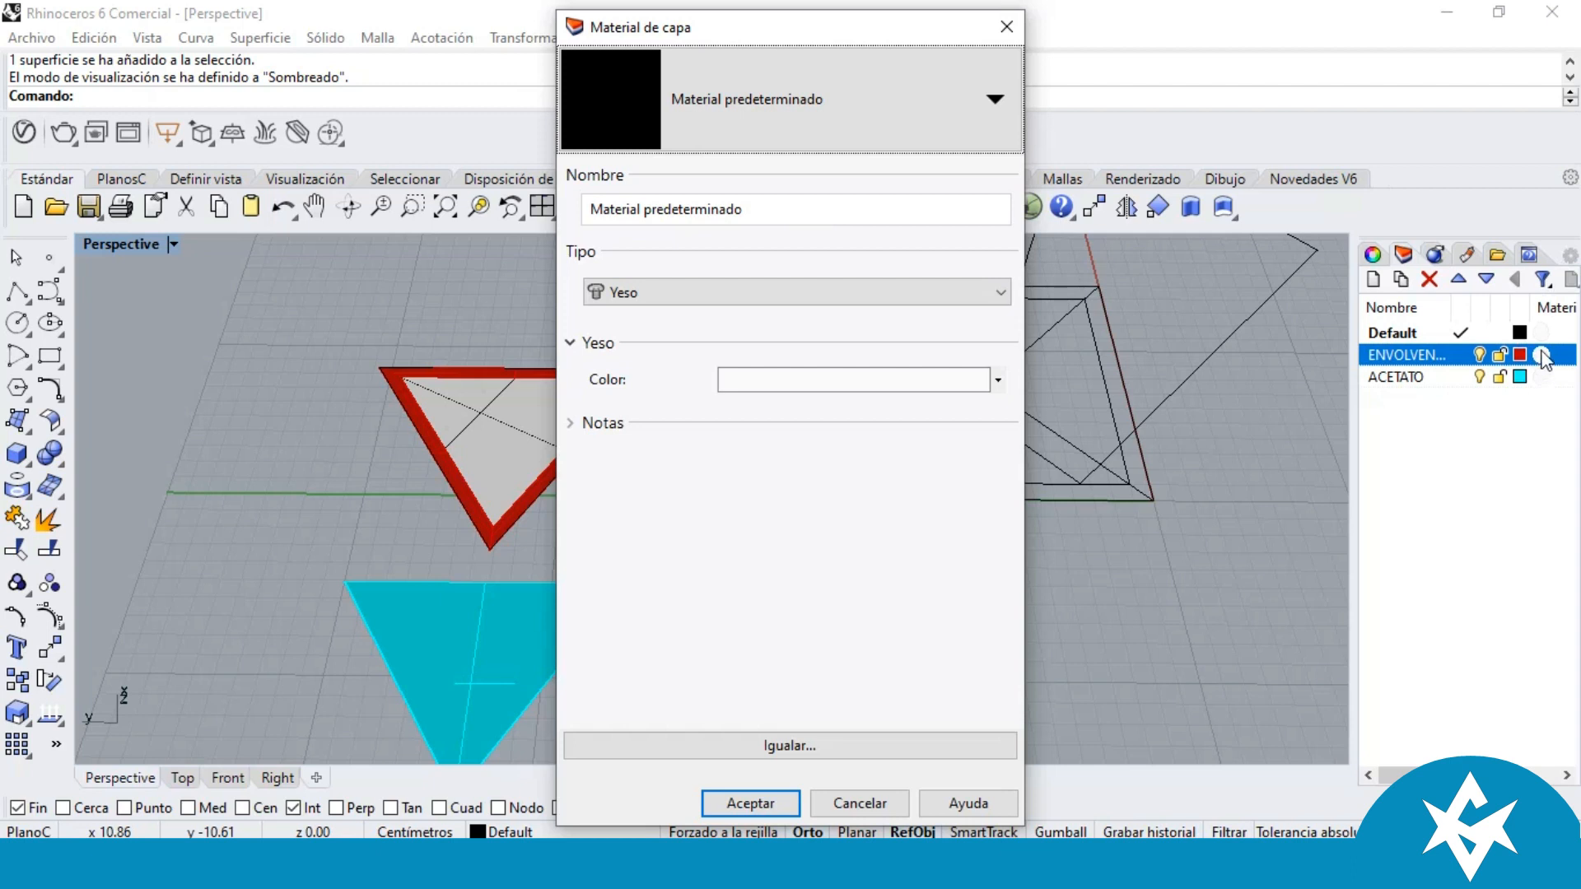
left_click(1000, 108)
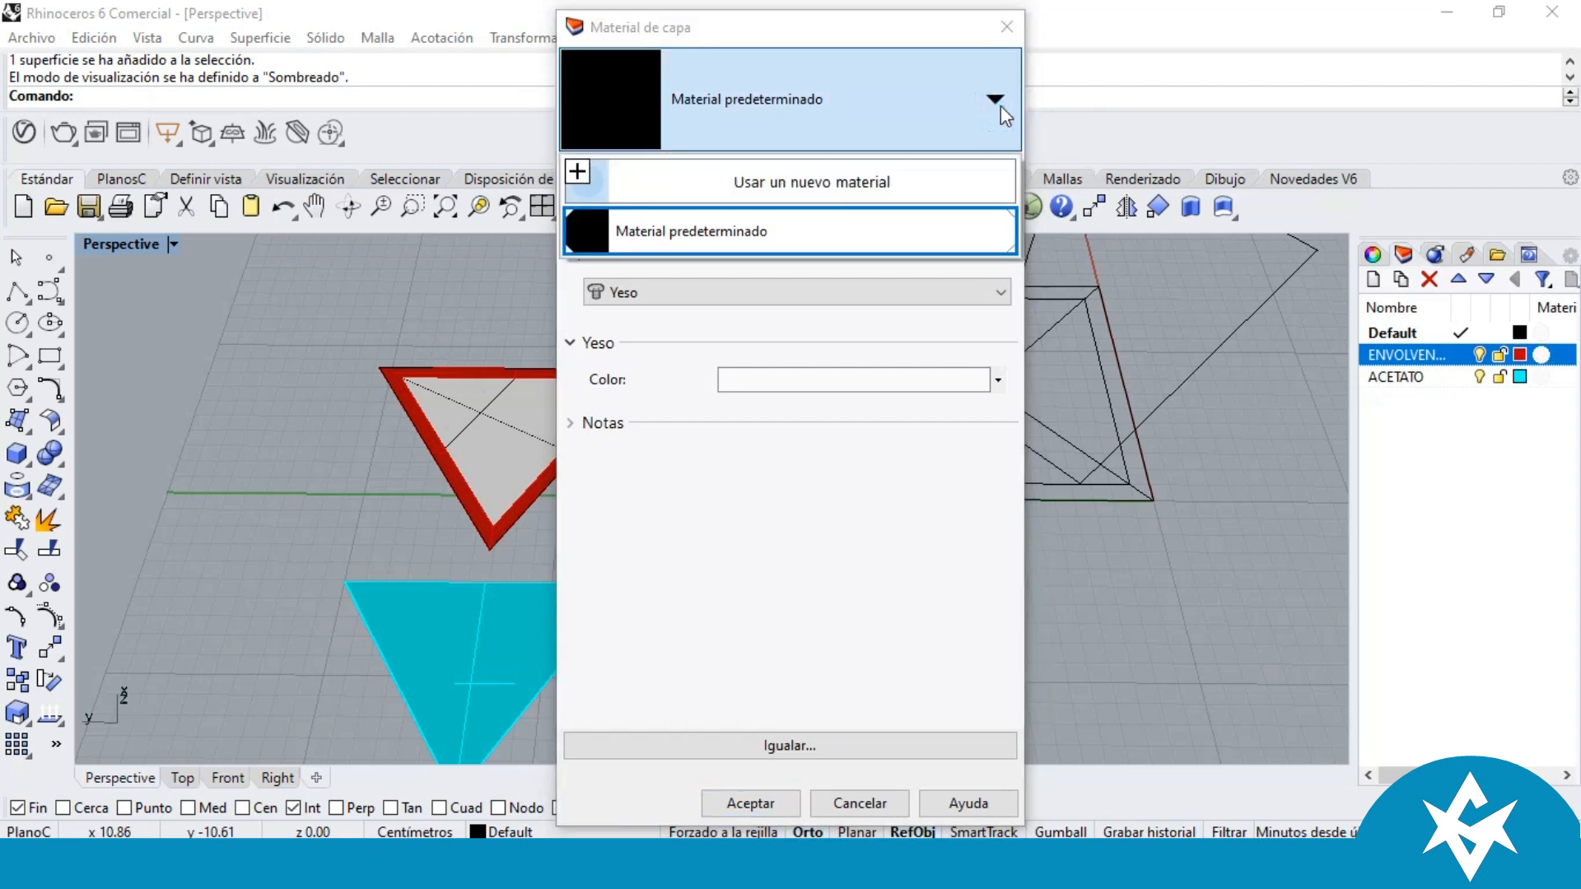
left_click(585, 180)
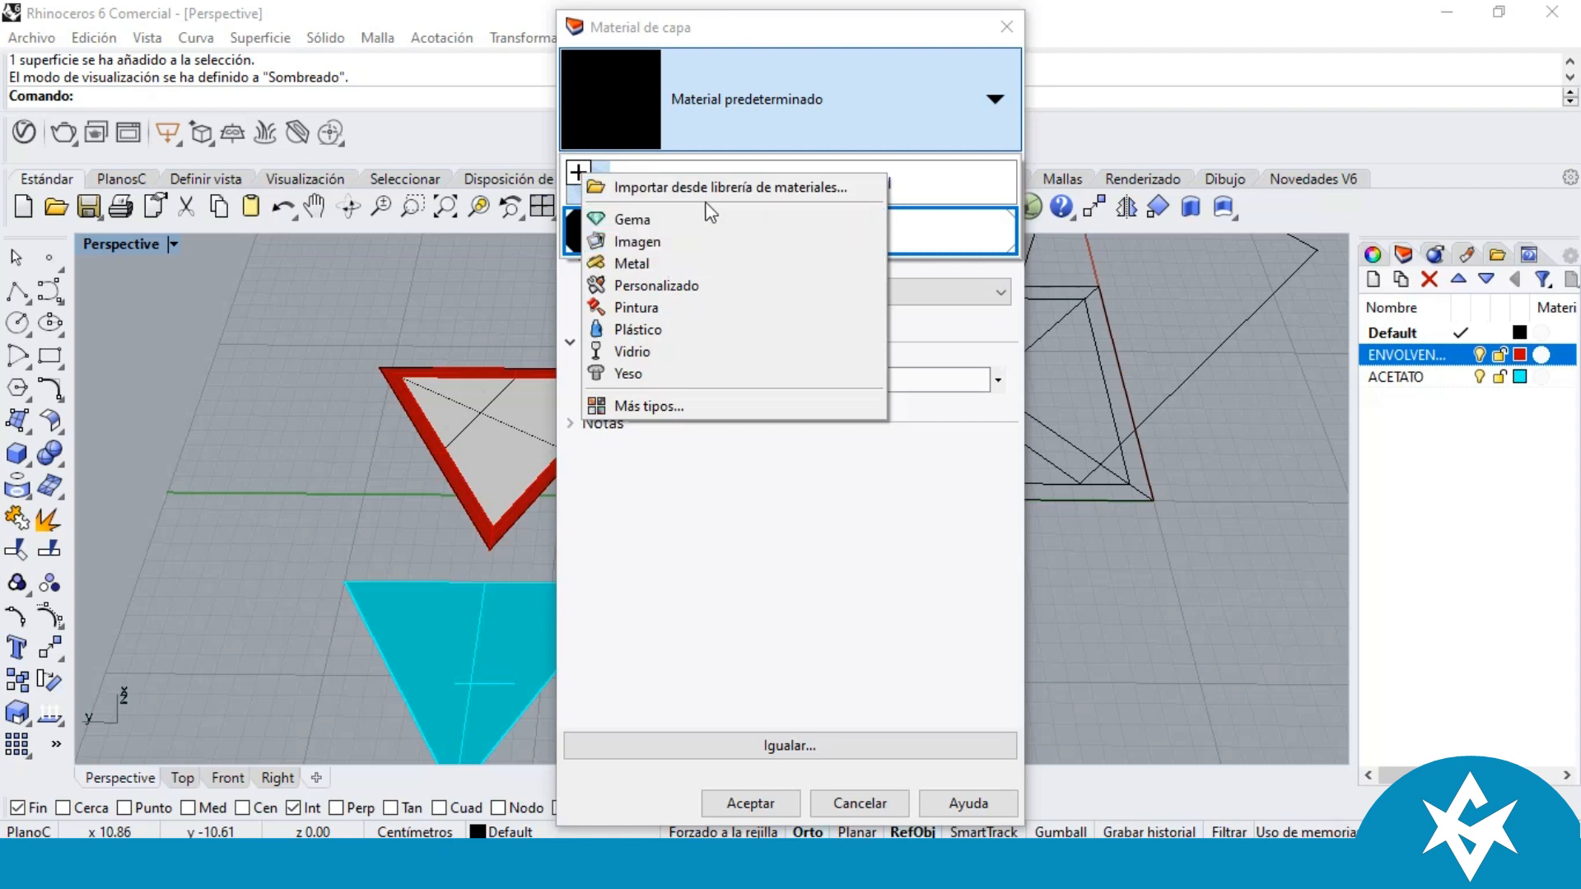
left_click(663, 308)
Step: Set the Pintura material's colour to a dark Rojo, RGB 176, 16, 16, and accept the layer material
left_click(769, 380)
scroll(546, 265, "up", 15)
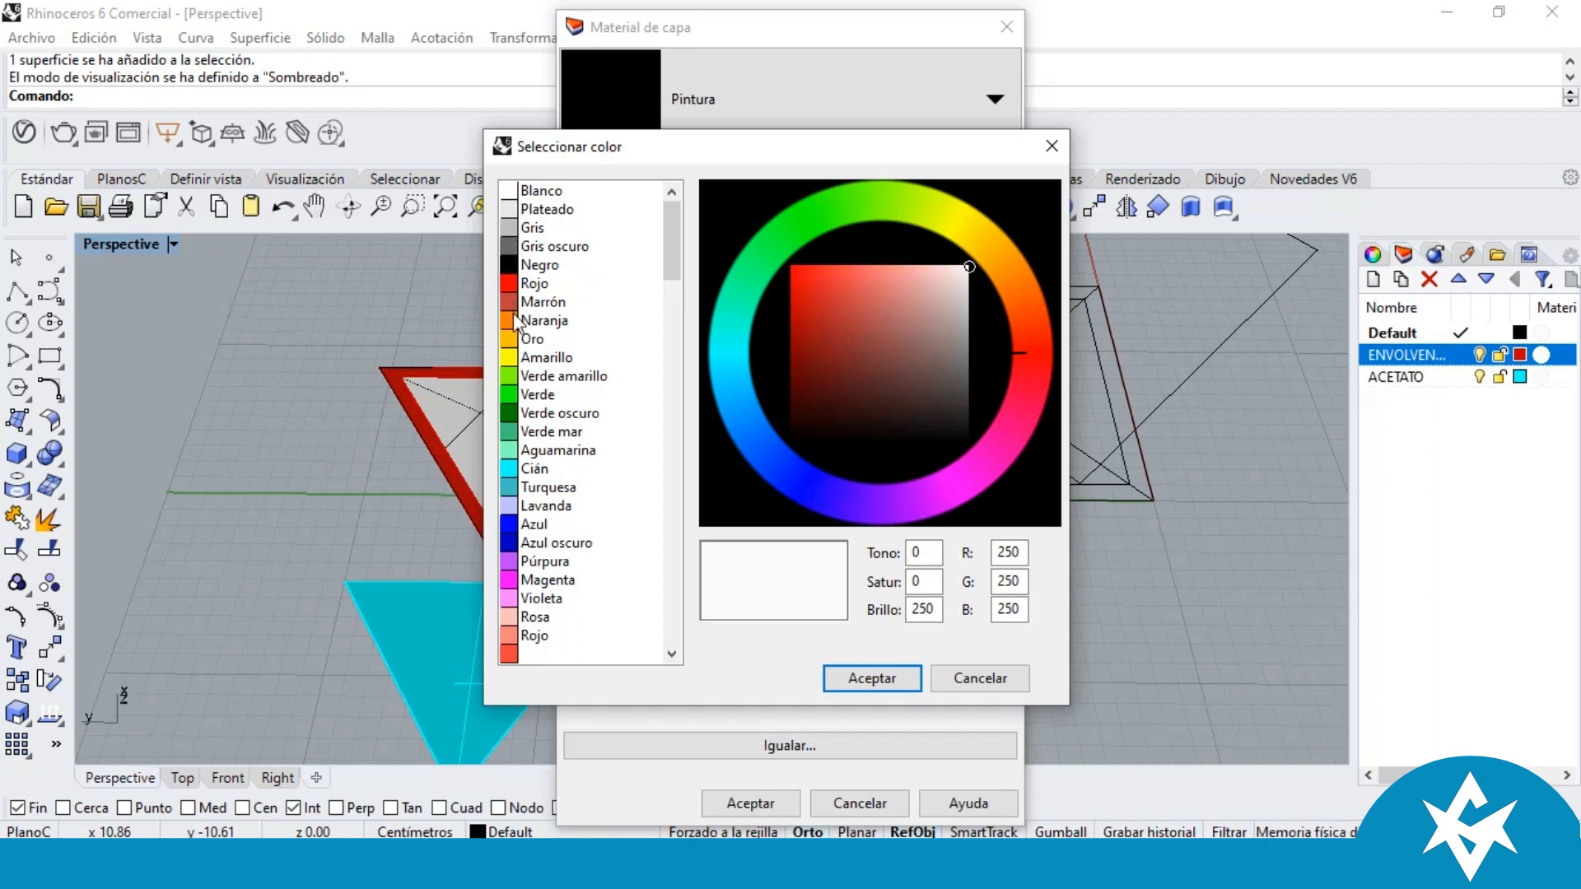
scroll(517, 321, "down", 10)
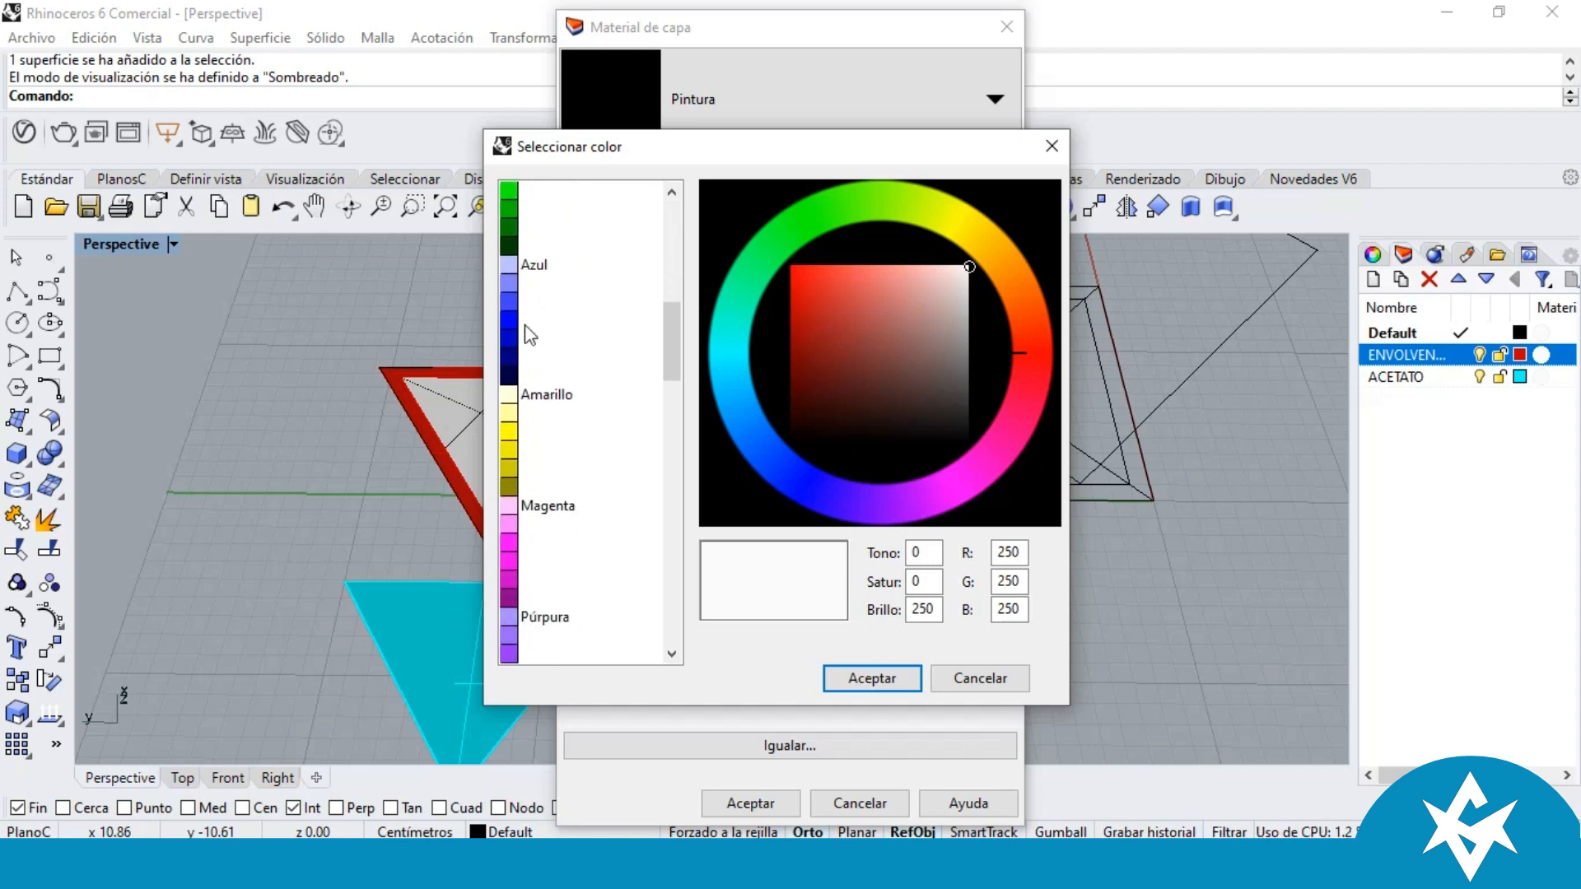
scroll(526, 327, "down", 8)
scroll(526, 327, "up", 4)
scroll(529, 336, "up", 3)
scroll(526, 341, "down", 5)
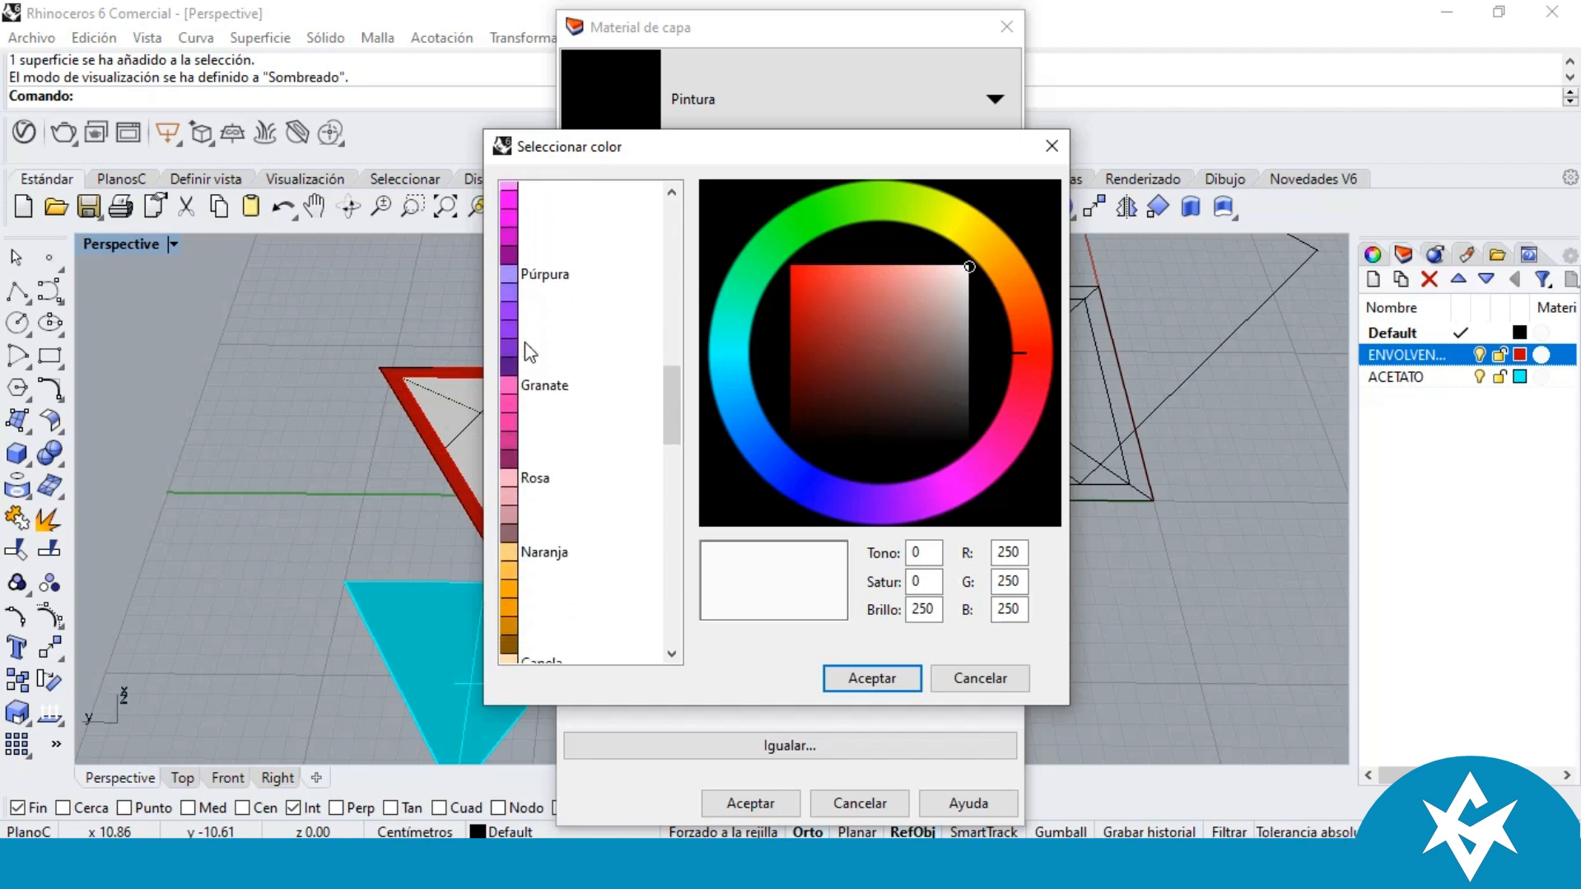
scroll(535, 379, "down", 8)
scroll(560, 345, "up", 6)
scroll(567, 349, "up", 10)
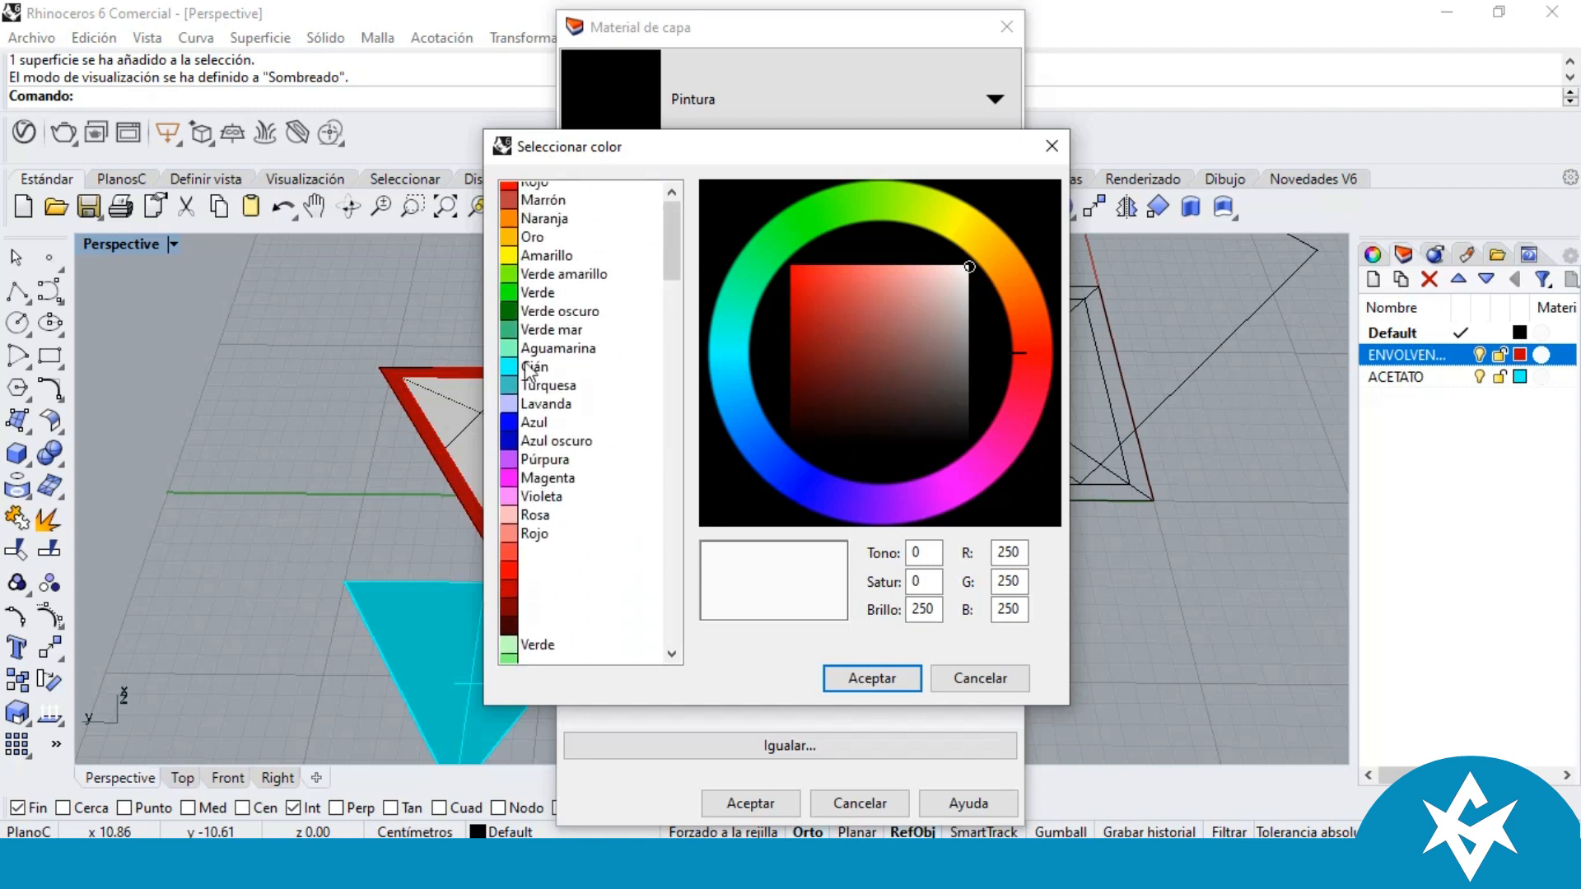
scroll(529, 372, "up", 2)
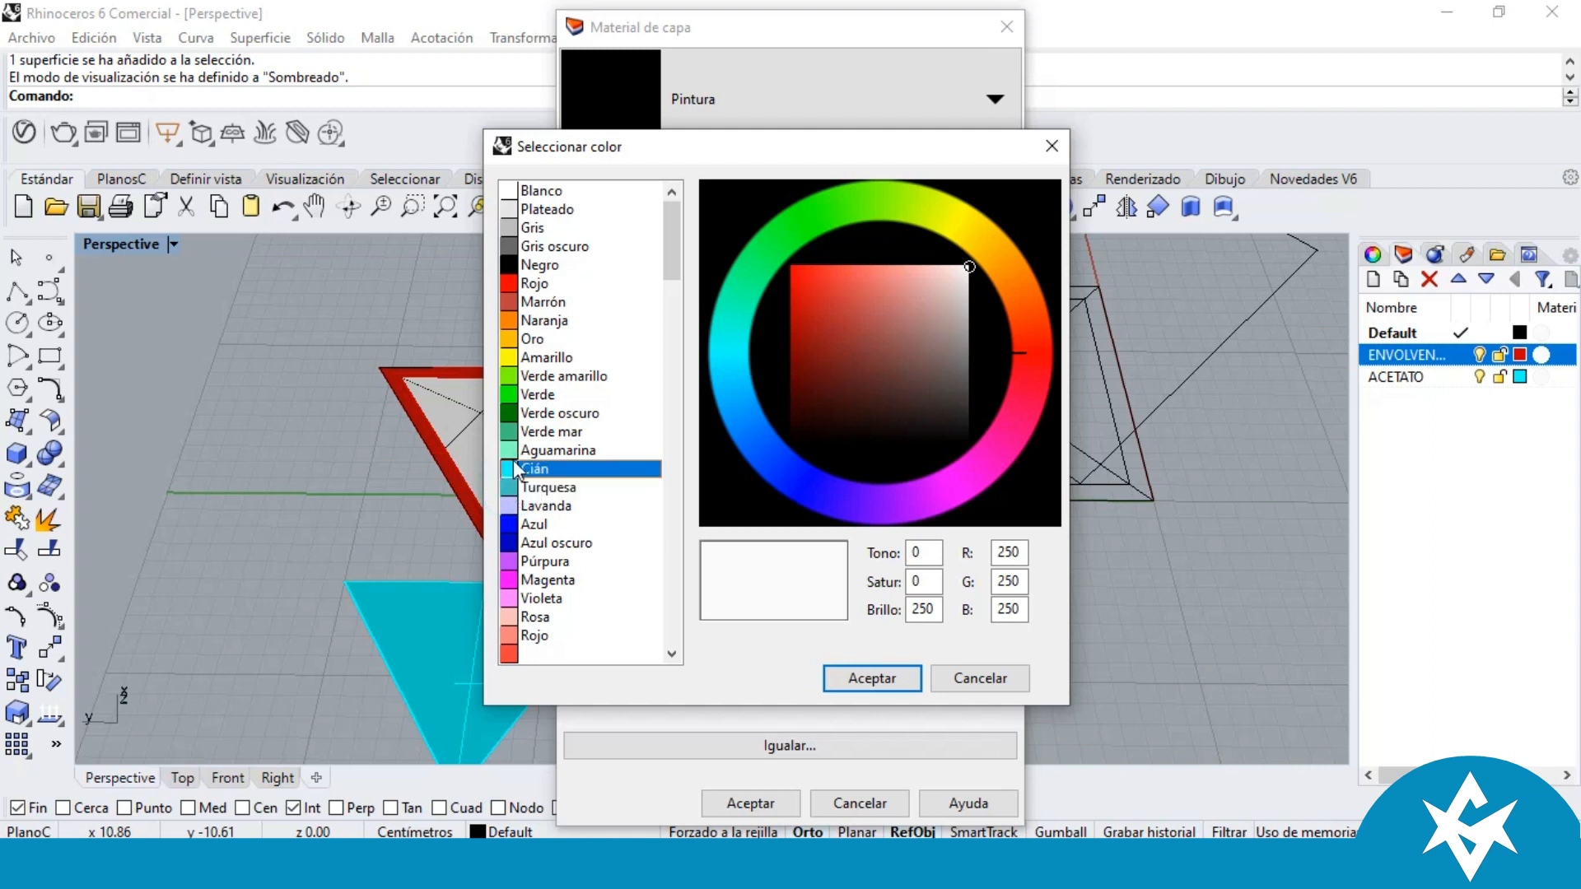
left_click(511, 285)
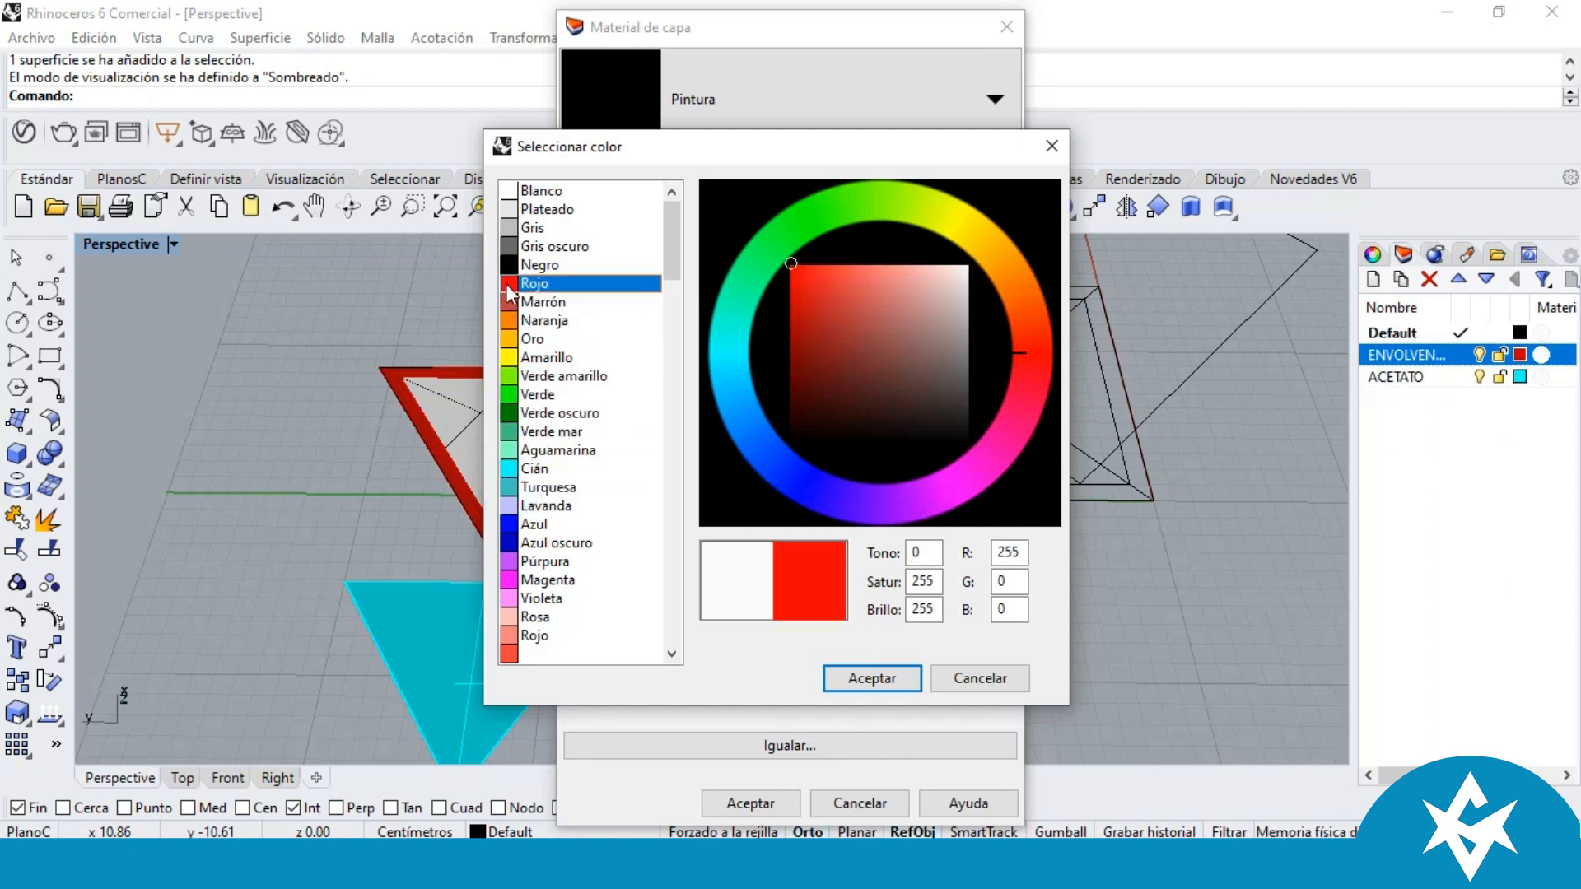
left_click_drag(806, 272, 807, 319)
left_click(878, 677)
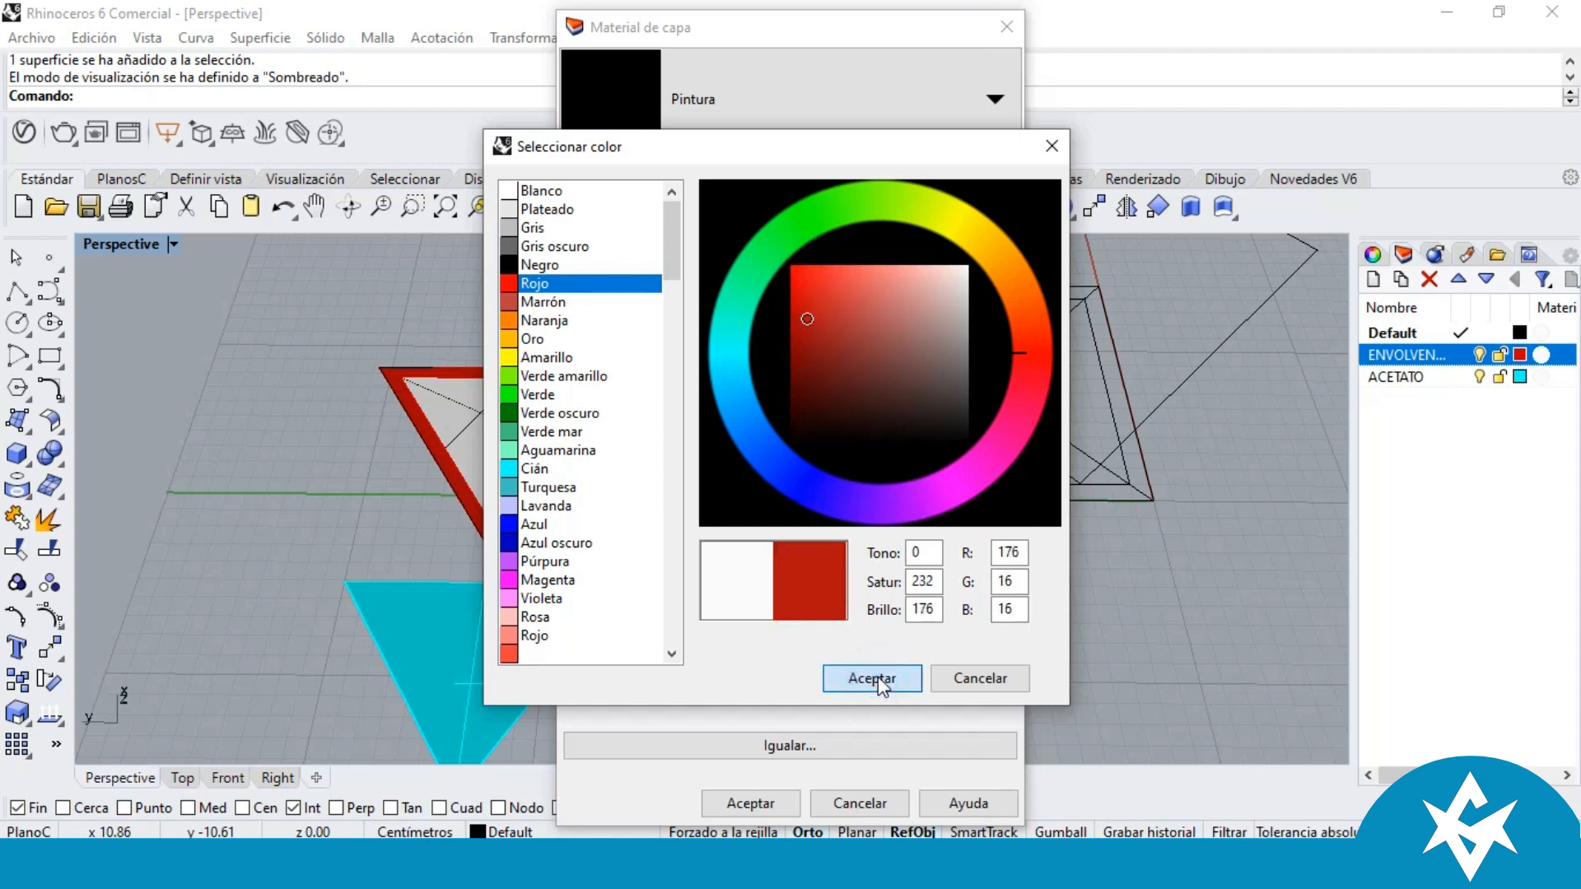
left_click_drag(721, 15, 764, 6)
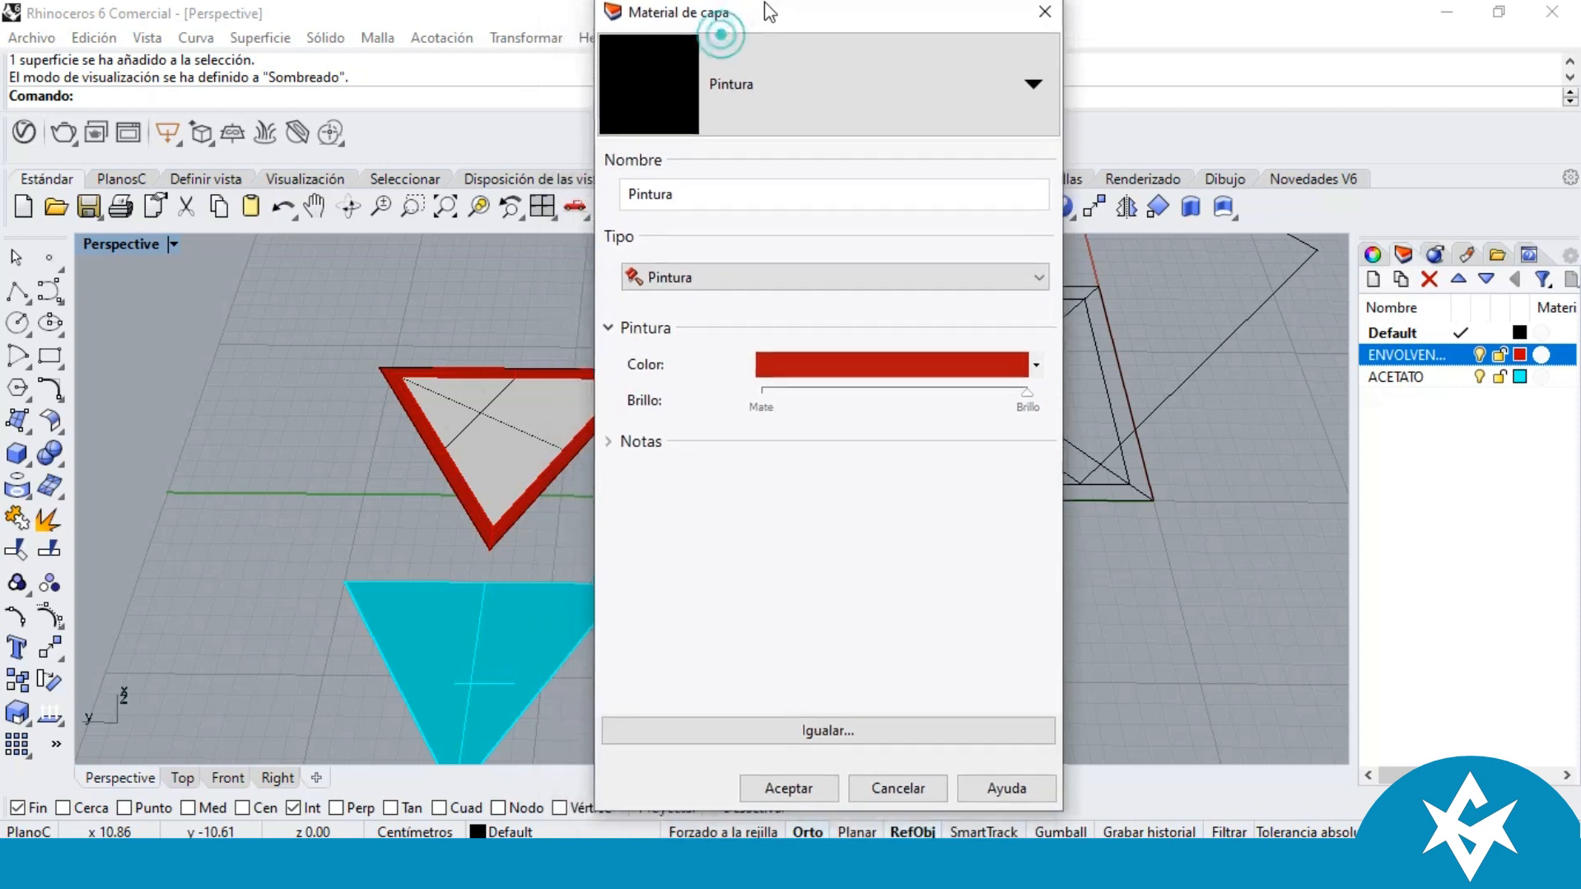
left_click(789, 793)
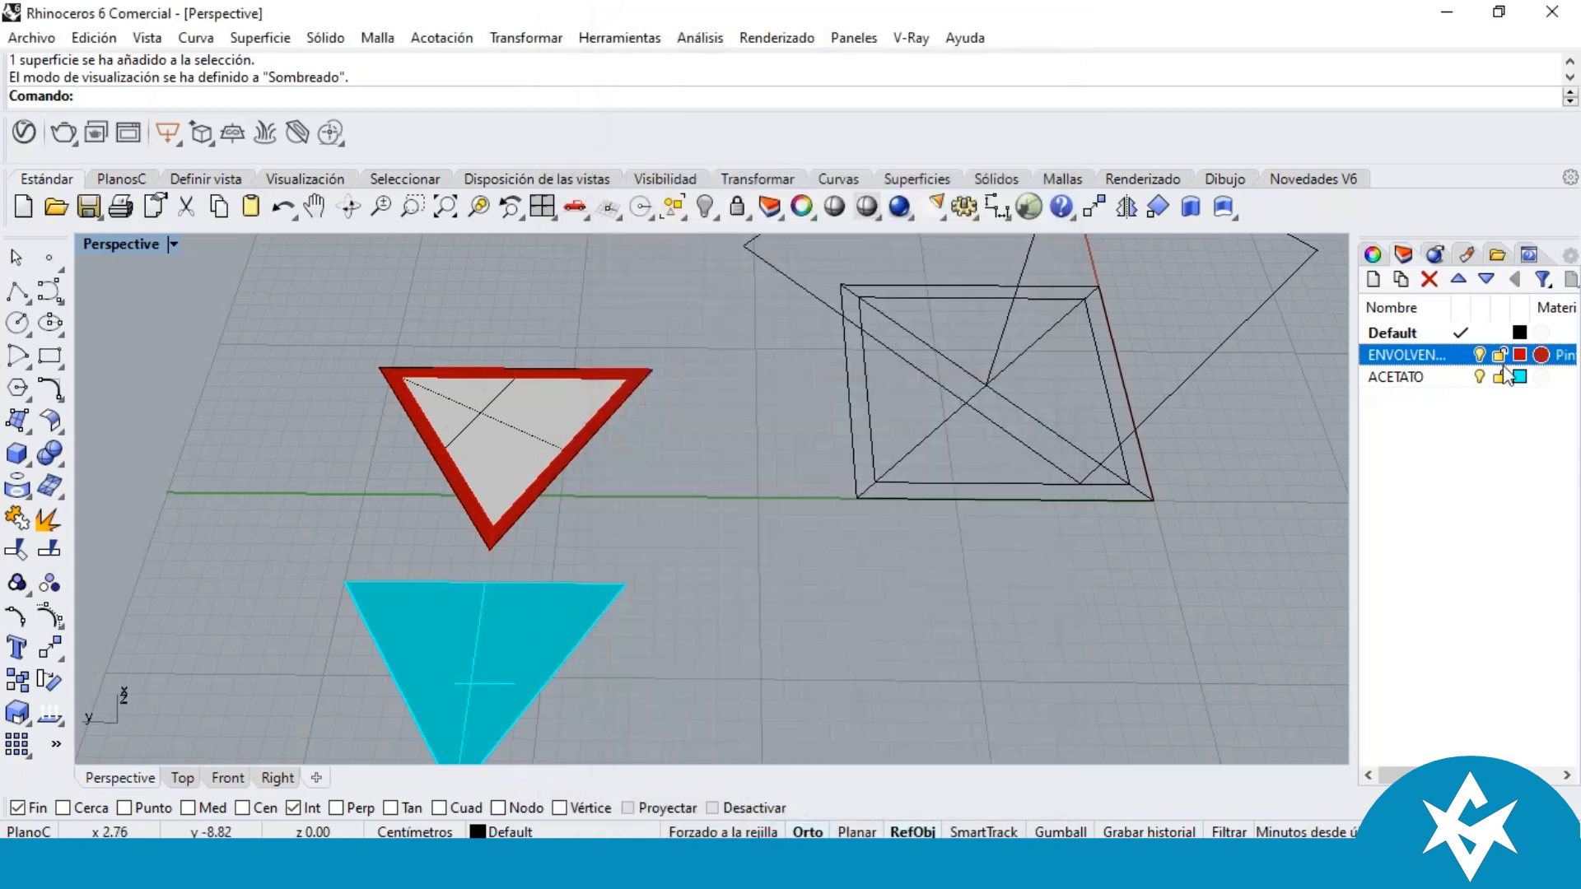
Step: Preview the red frame and its inner surface in Renderizado mode, and return the Perspective viewport to Sombreado
left_click(174, 243)
left_click(259, 132)
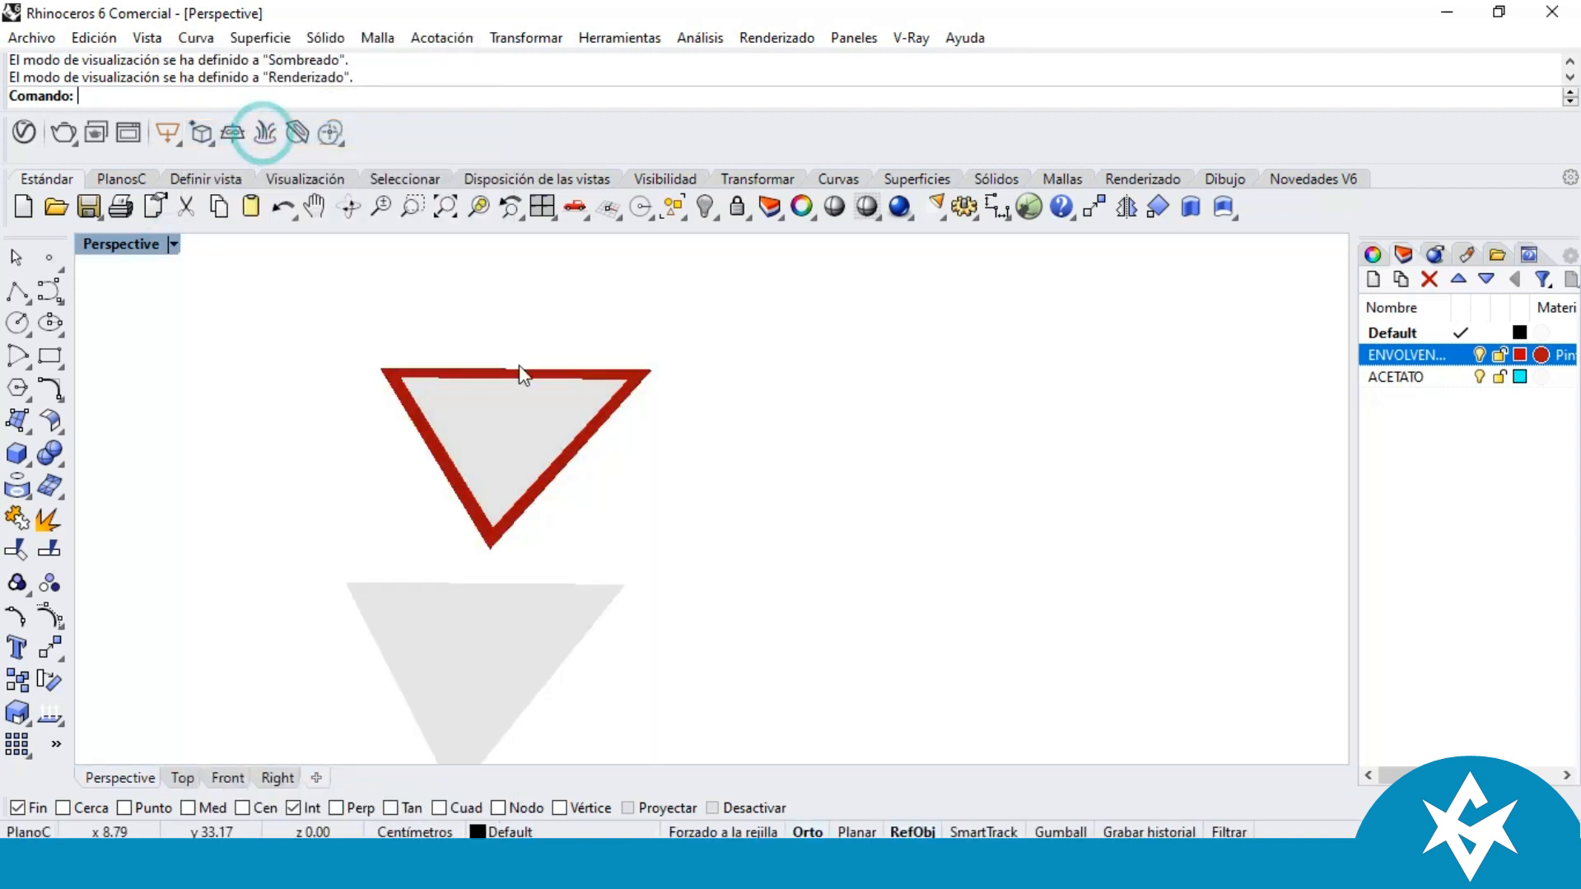
scroll(452, 417, "up", 5)
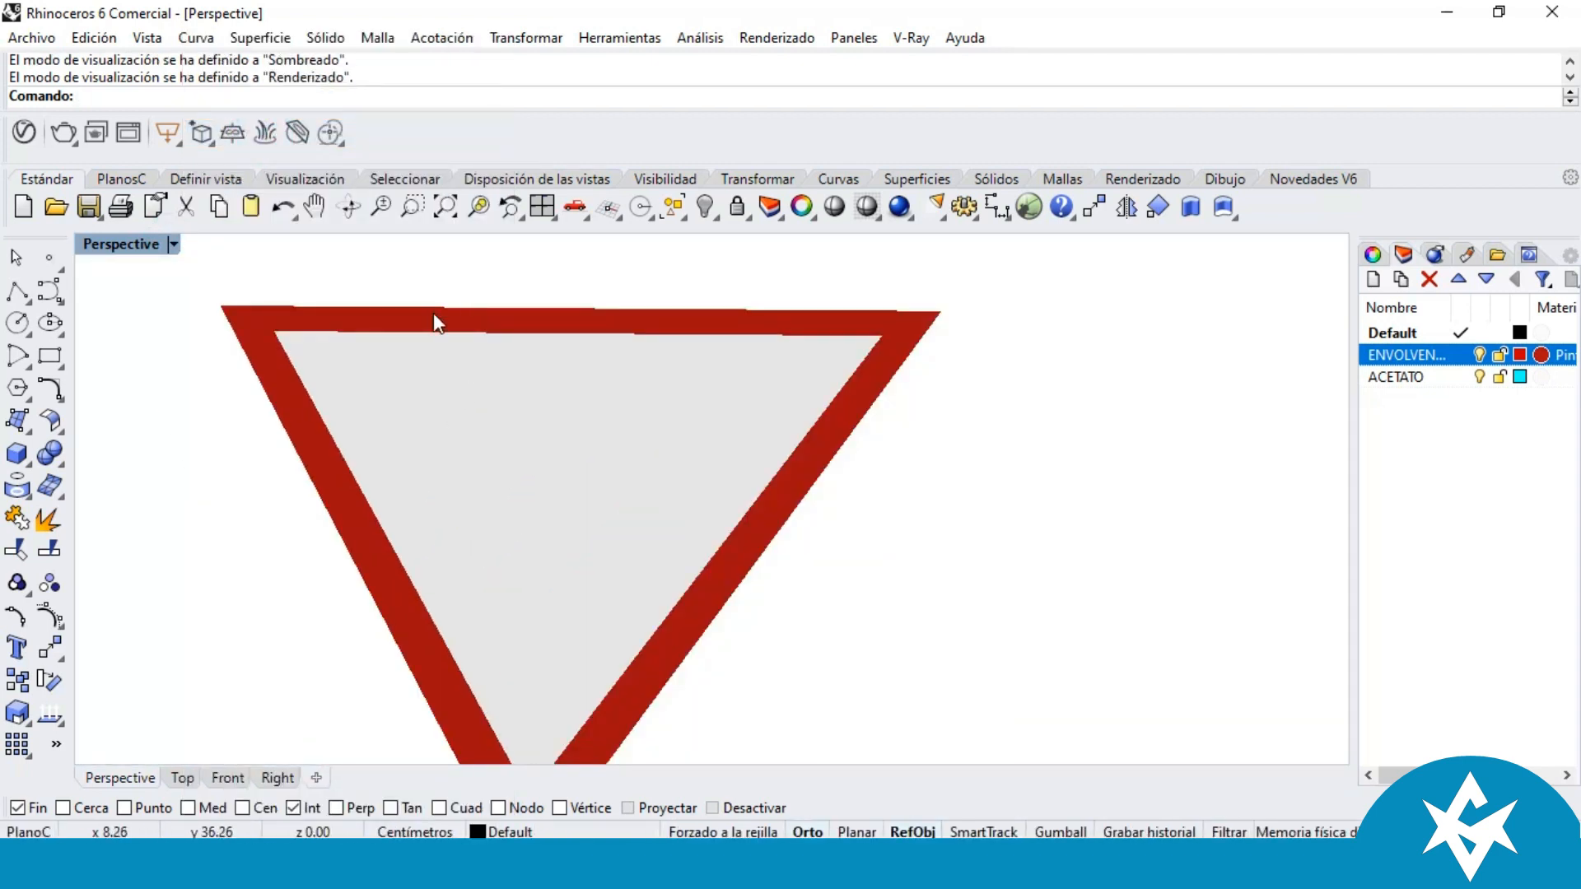
left_click(433, 314)
left_click(572, 396)
scroll(531, 350, "down", 4)
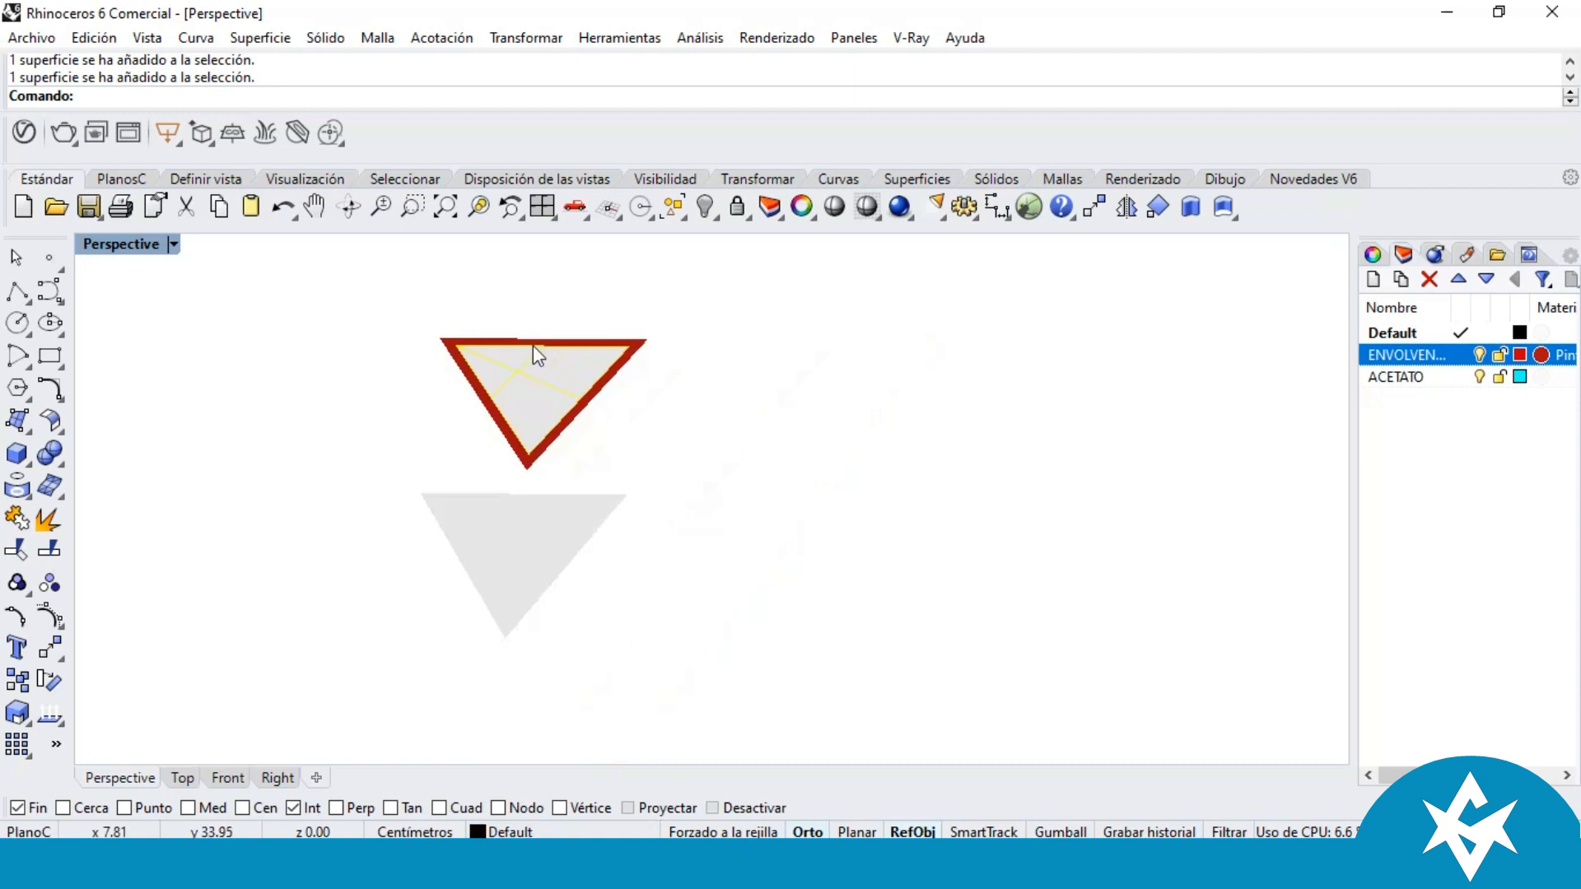
scroll(429, 321, "up", 2)
left_click(173, 244)
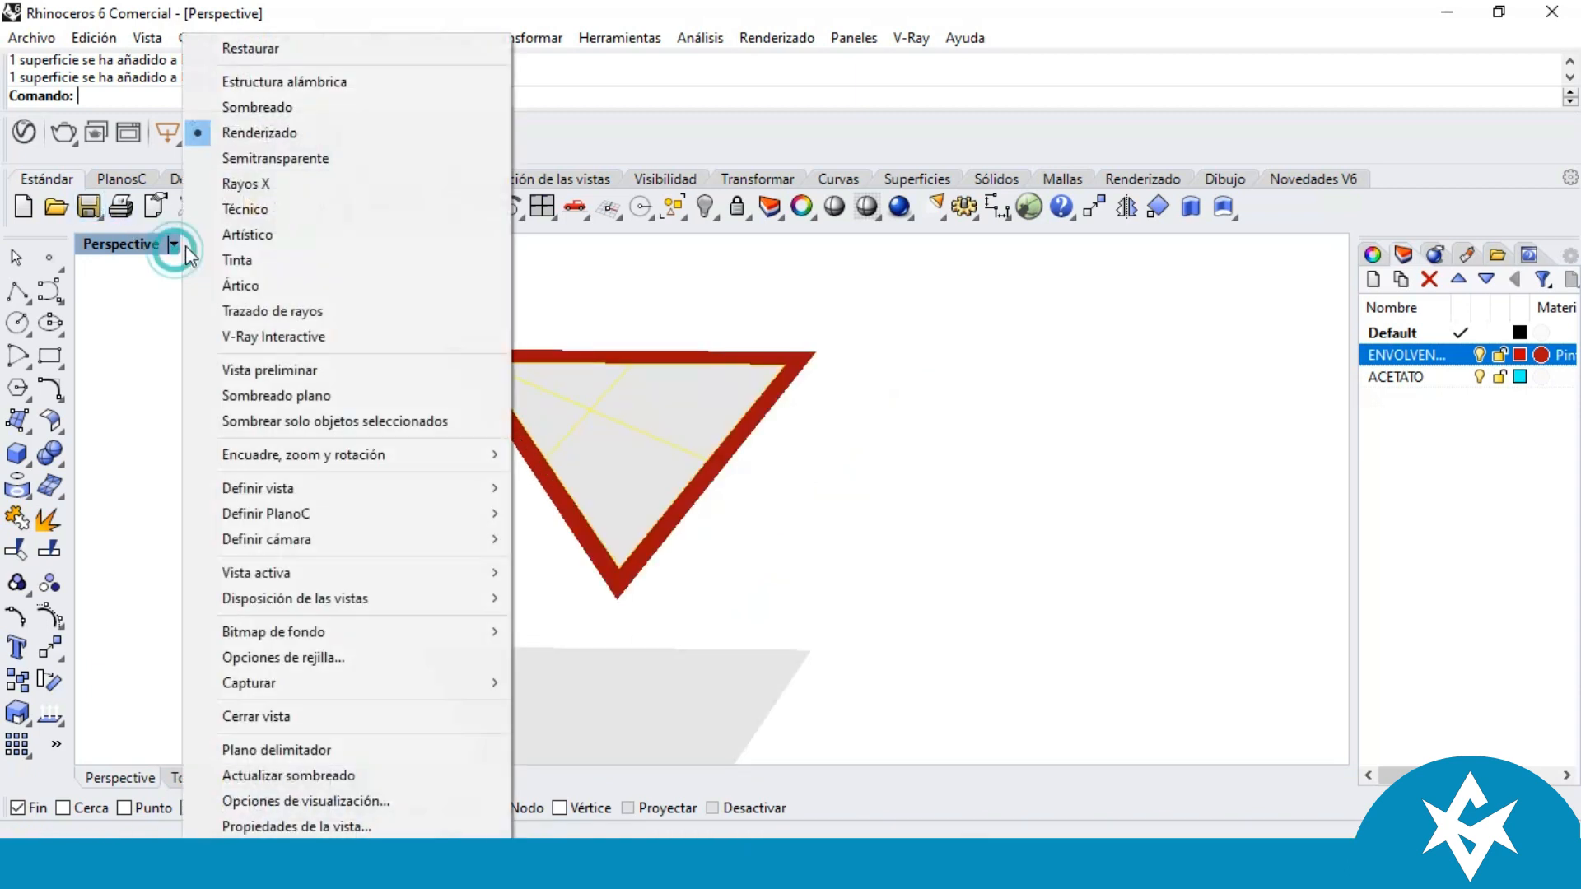
left_click(250, 97)
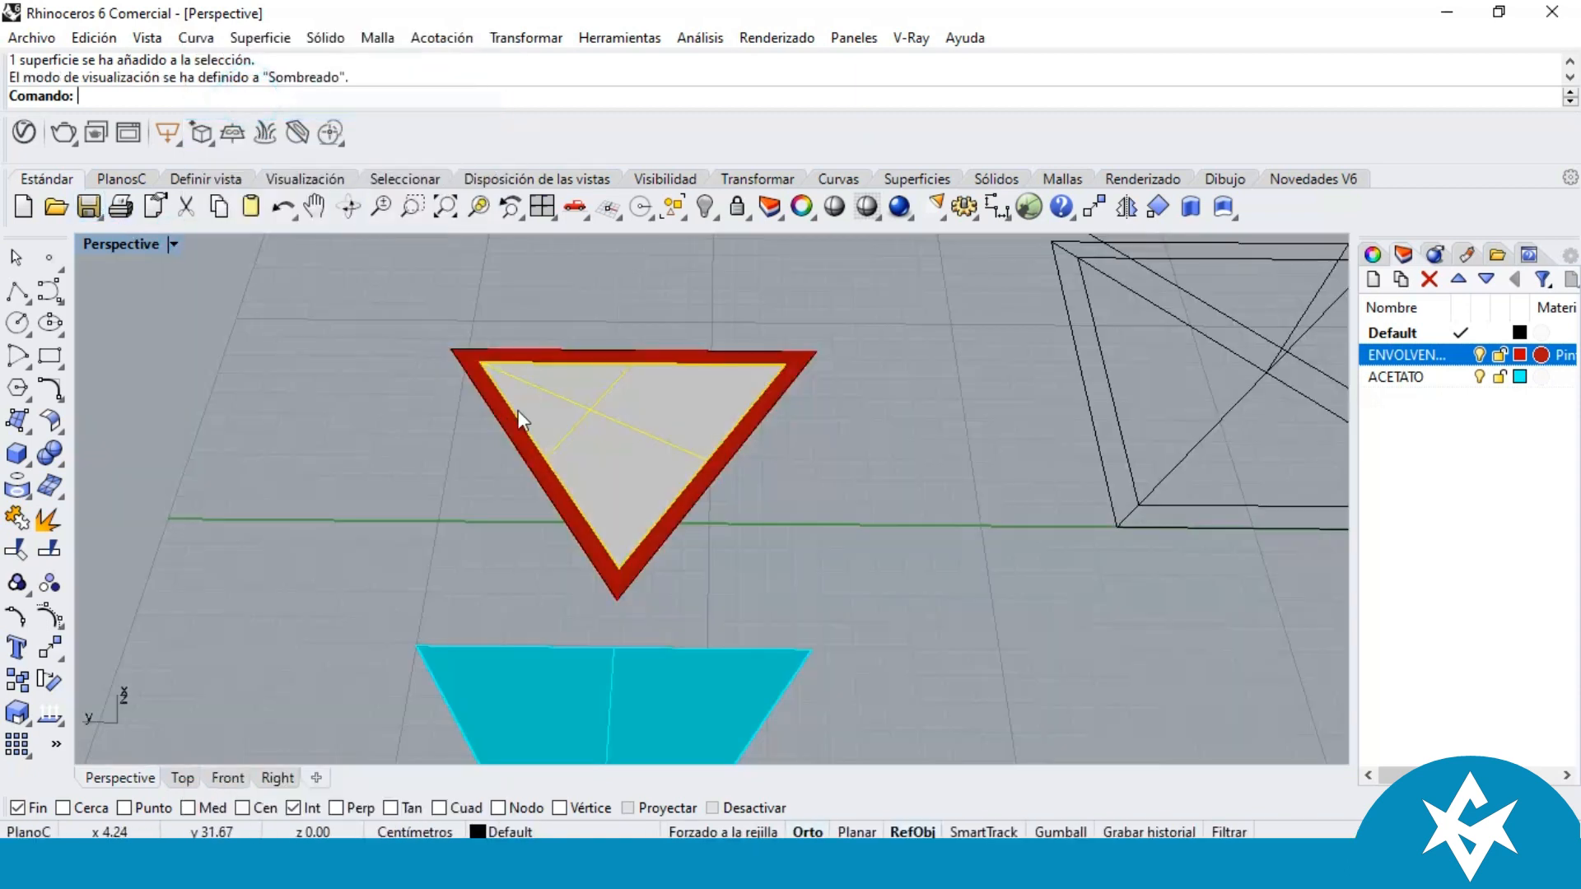
Step: Mirror a copy of the cyan acetate triangle across its right edge, from the upper-right corner to the lower corner
scroll(576, 461, "down", 4)
scroll(586, 521, "up", 1)
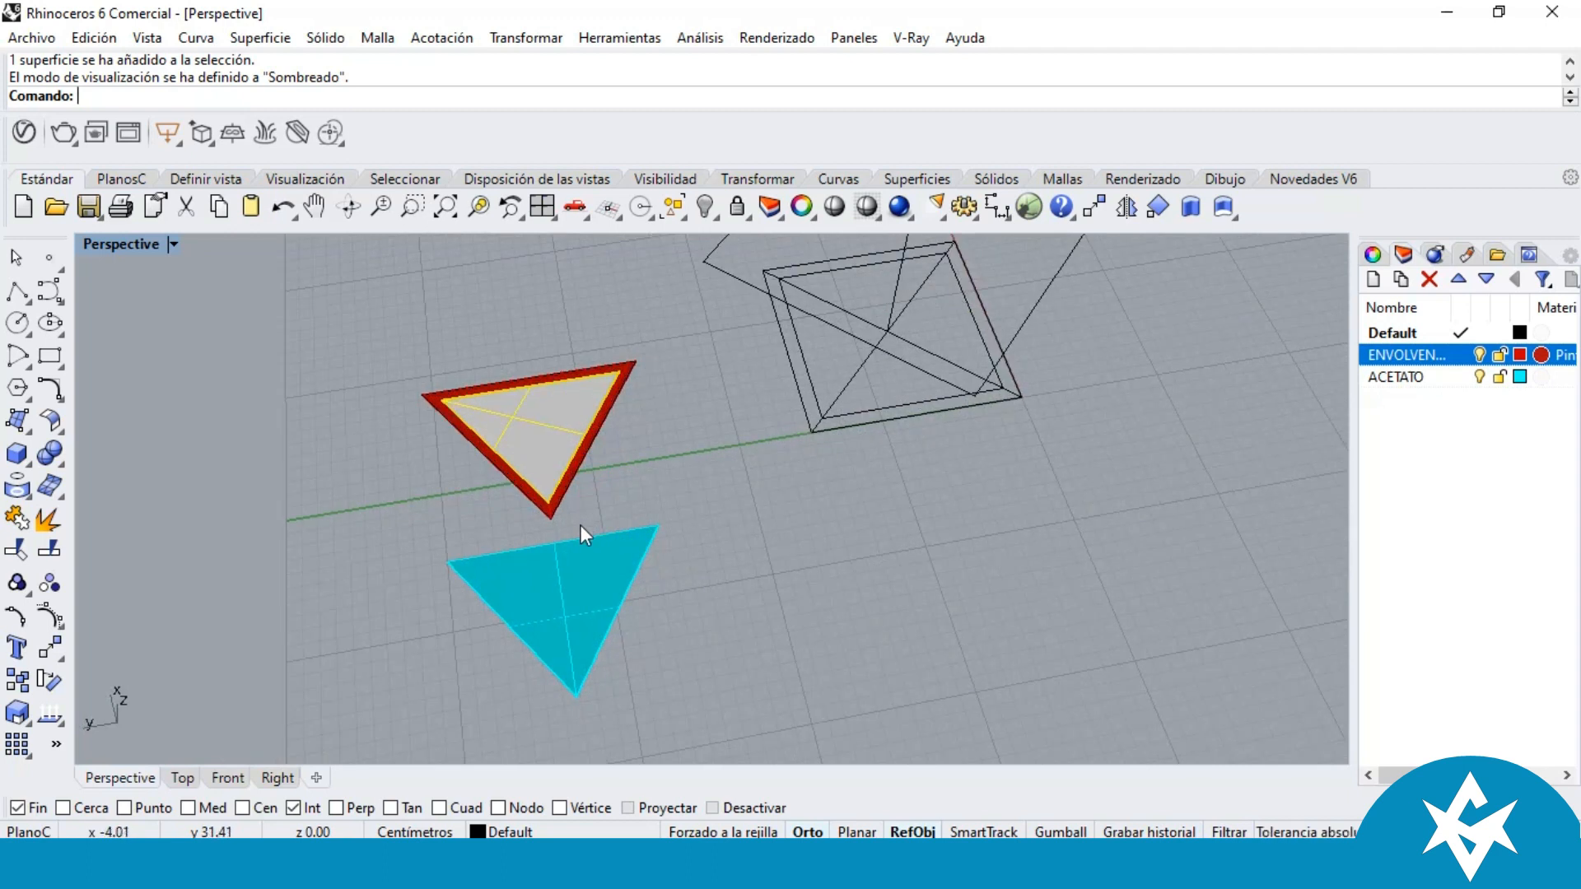
scroll(580, 525, "down", 3)
scroll(620, 472, "up", 4)
scroll(561, 512, "up", 1)
scroll(606, 493, "down", 2)
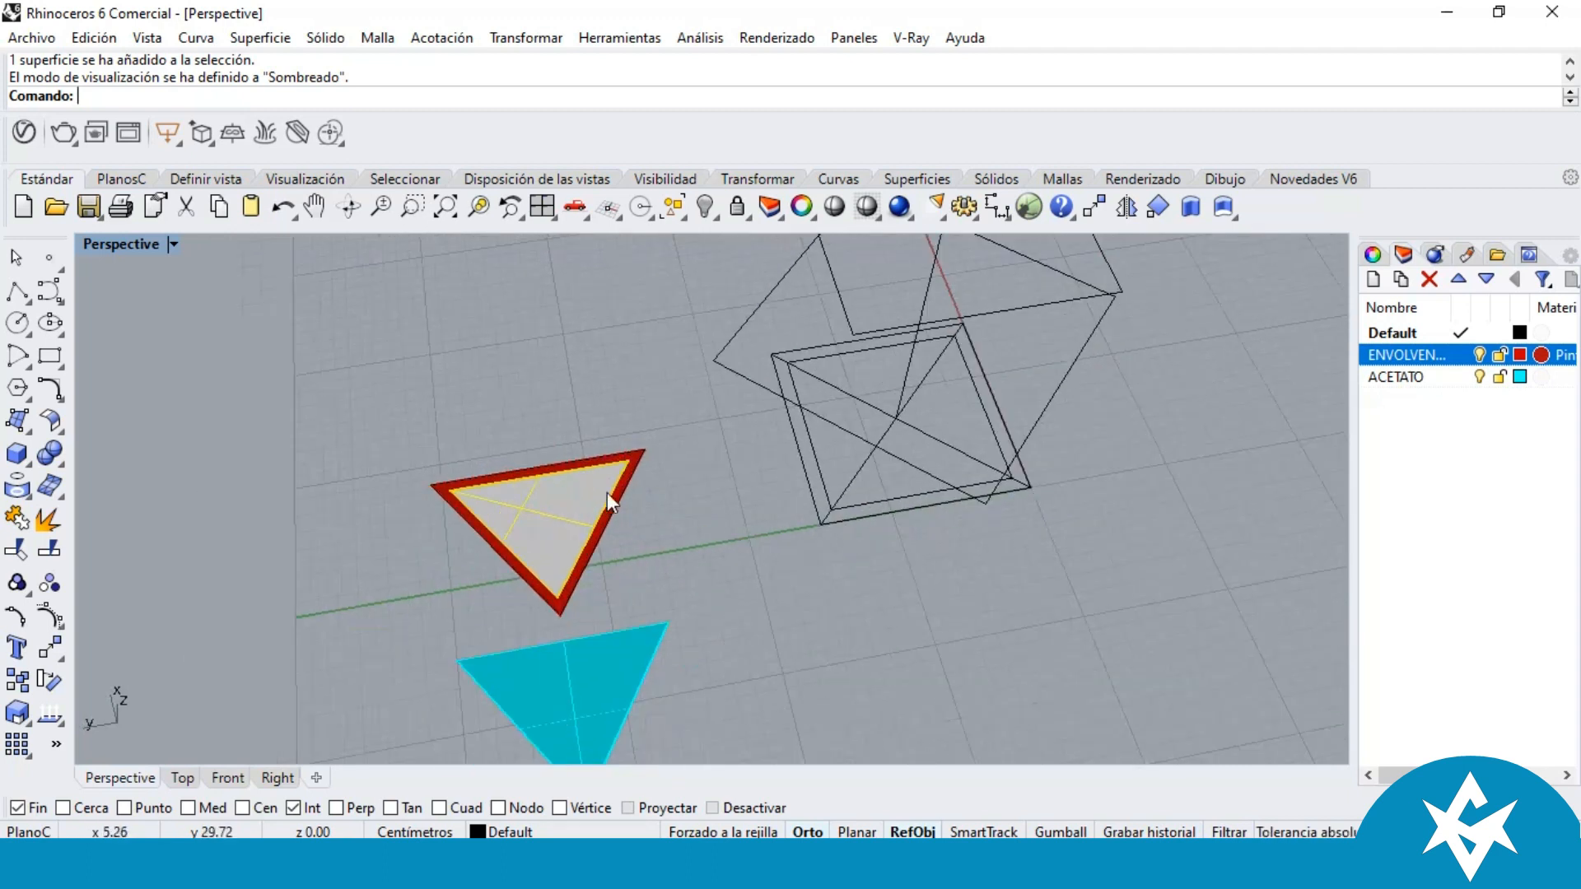
scroll(576, 693, "up", 2)
left_click(590, 625)
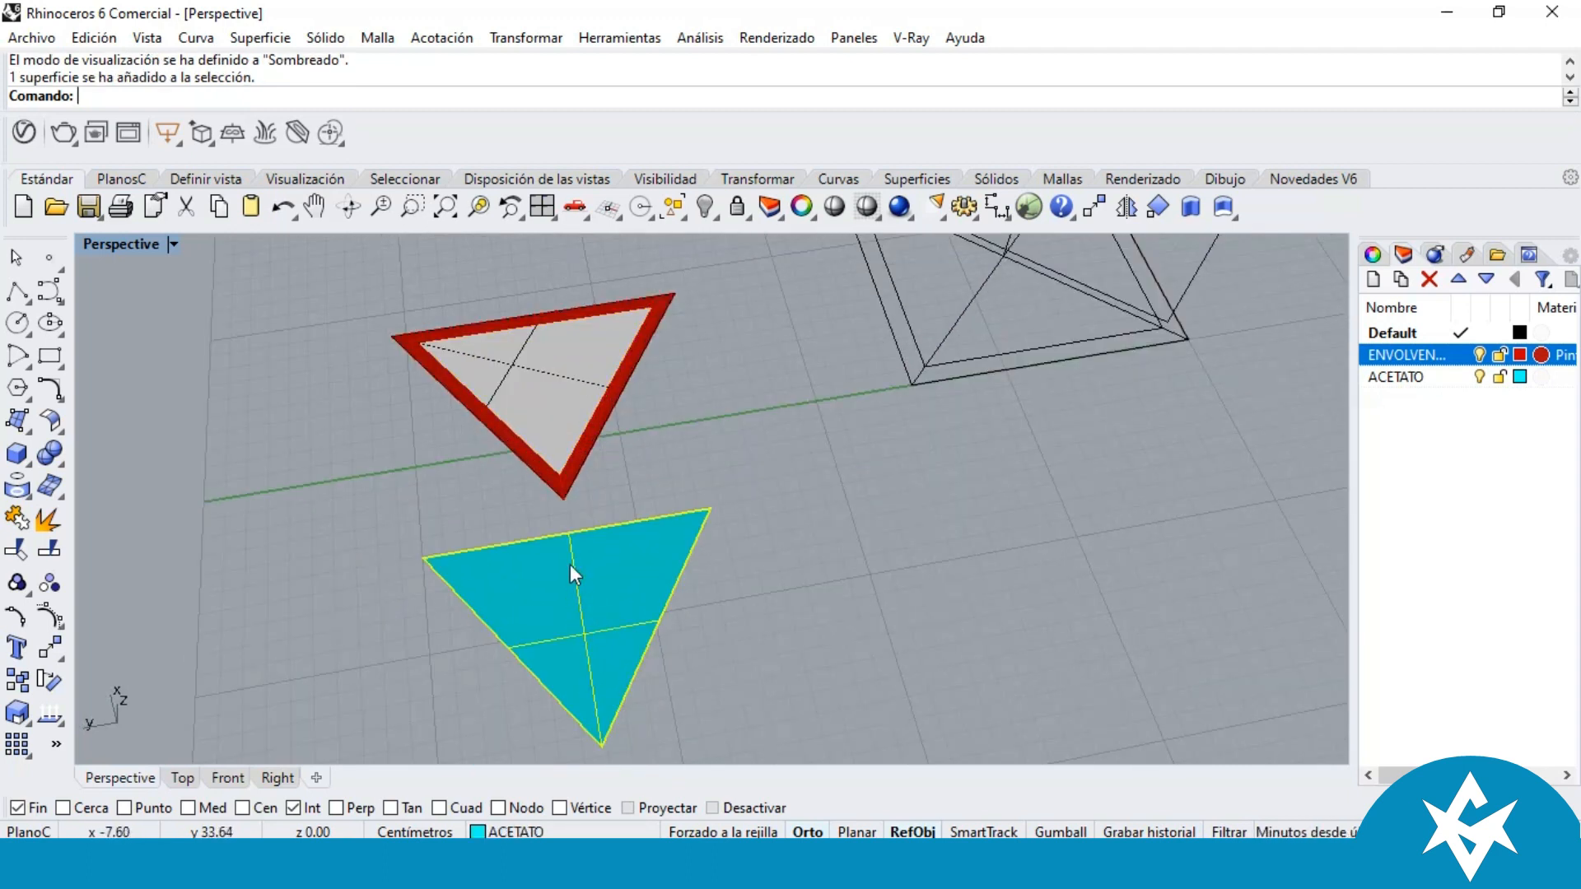
scroll(570, 565, "down", 4)
scroll(590, 636, "up", 4)
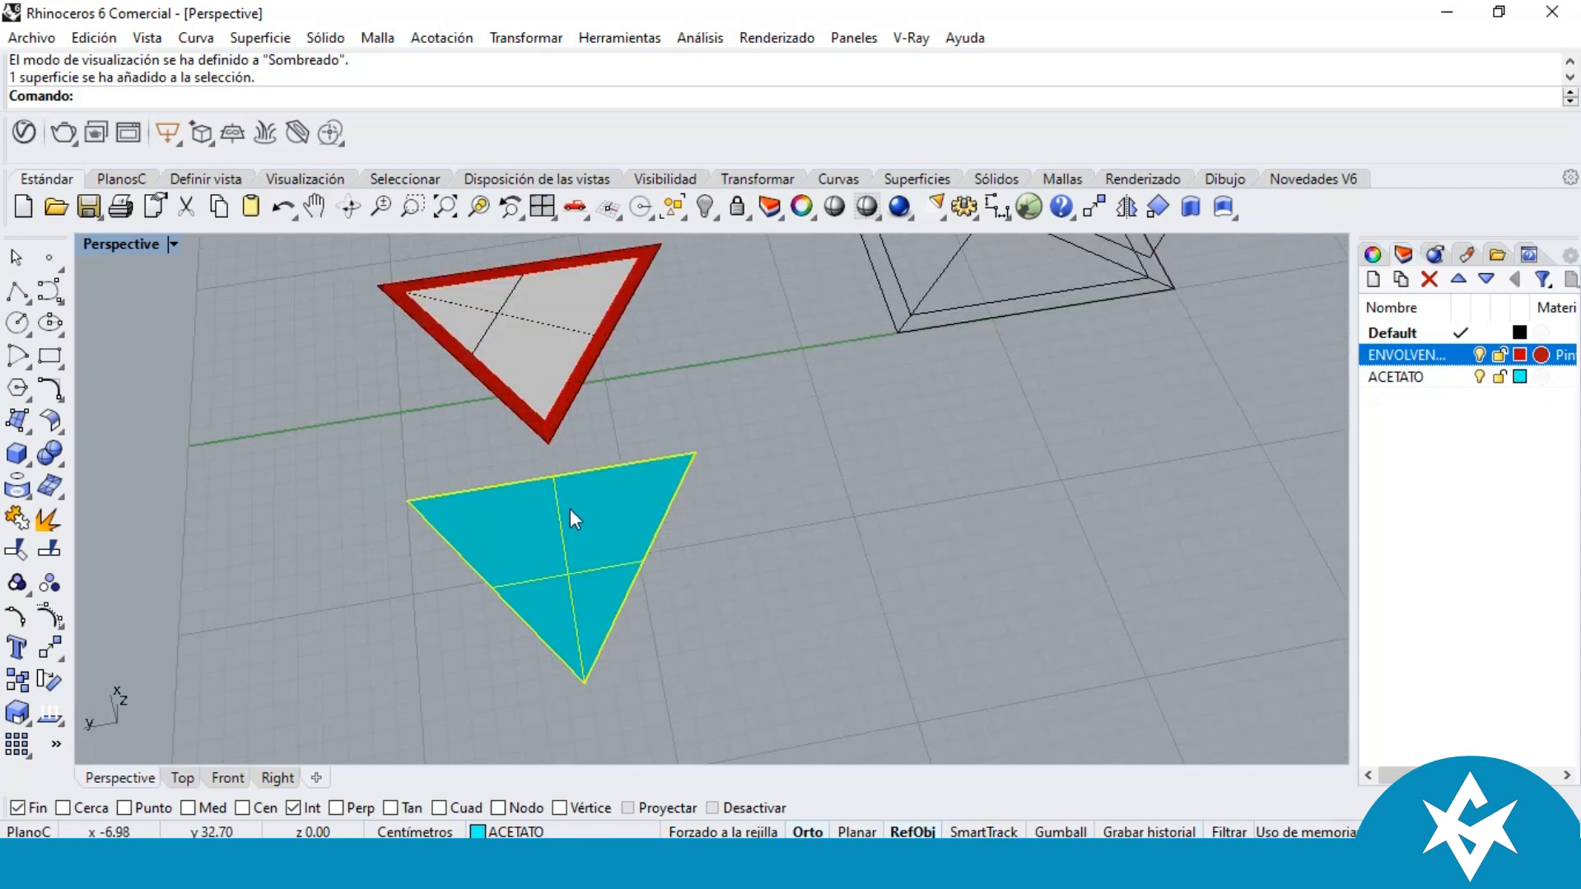
scroll(570, 509, "down", 3)
right_click_drag(675, 516, 602, 528)
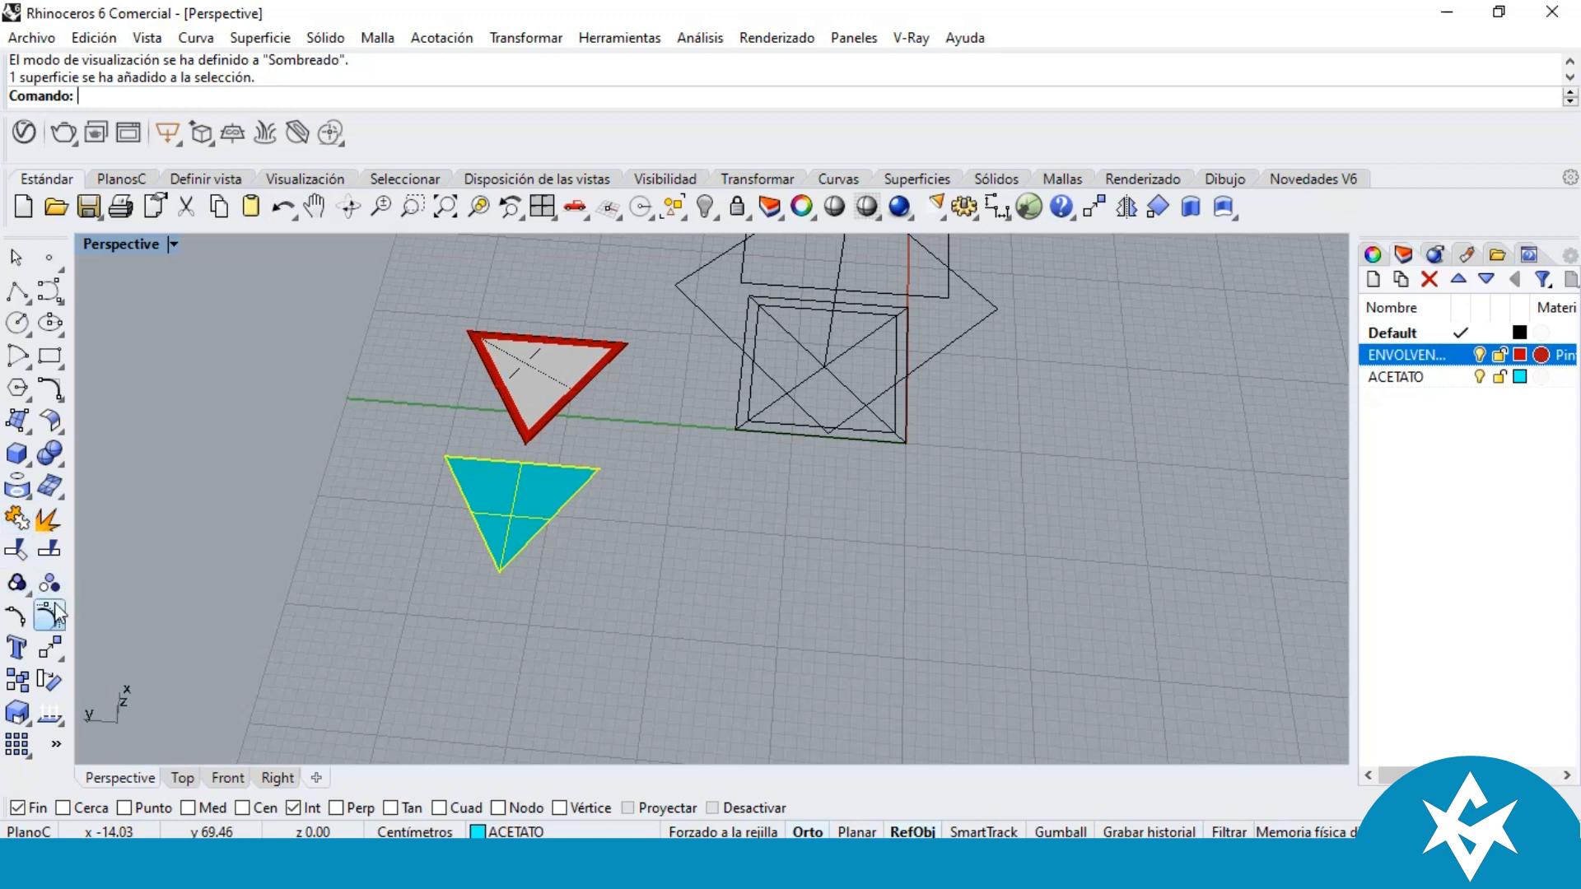
left_click(59, 658)
left_click(244, 662)
scroll(522, 494, "up", 3)
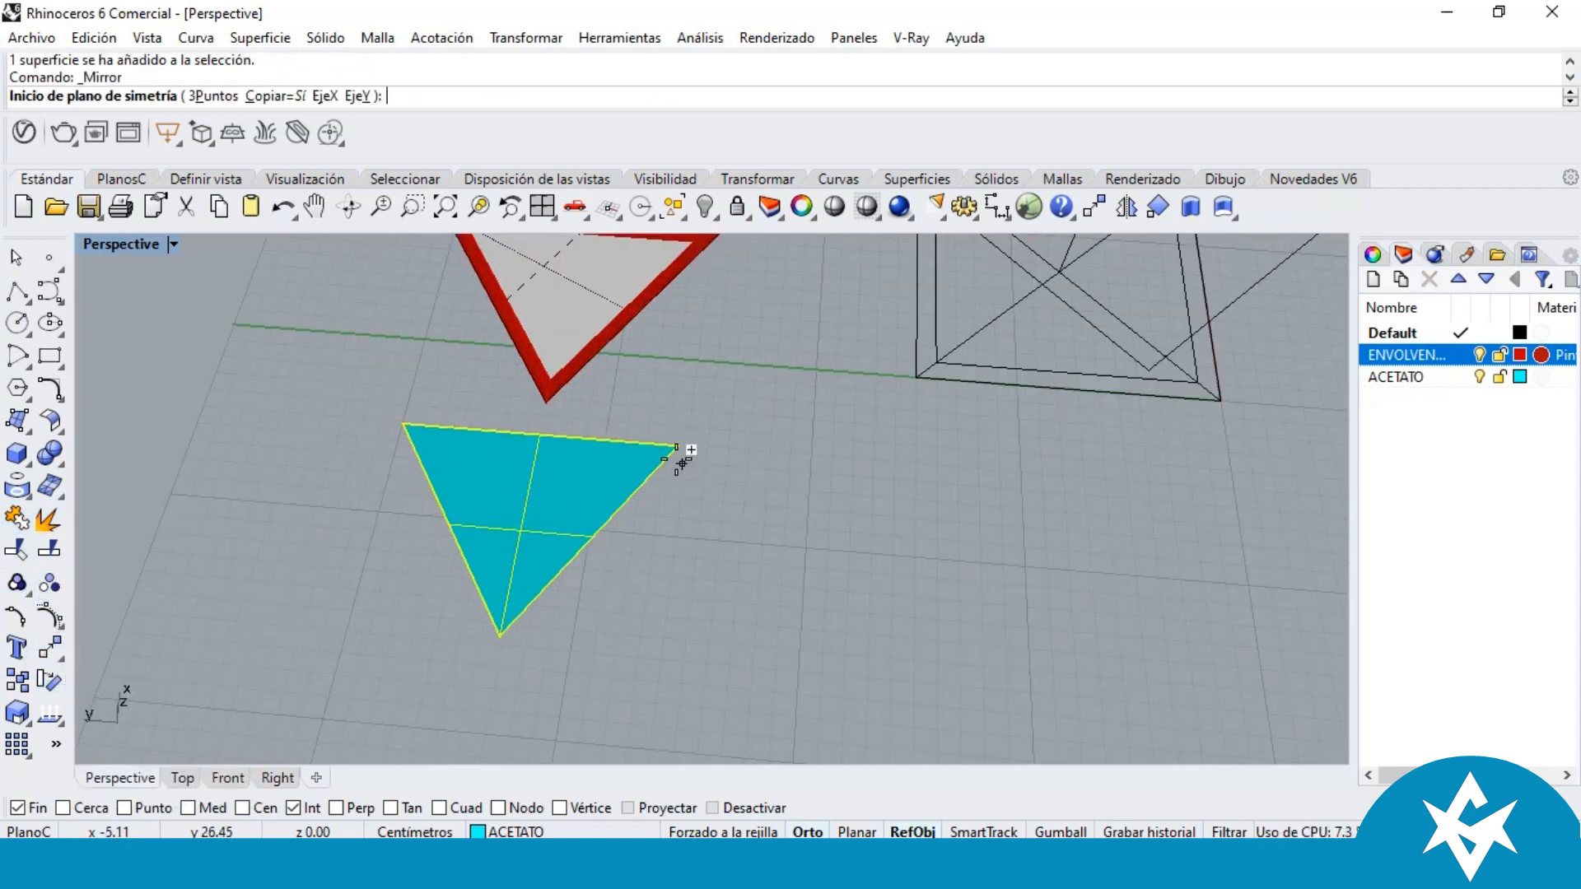
left_click(678, 446)
left_click(498, 632)
Step: Mirror another copy of the original acetate triangle across its left edge, from the upper-left corner to the lower corner
right_click_drag(529, 650, 663, 548)
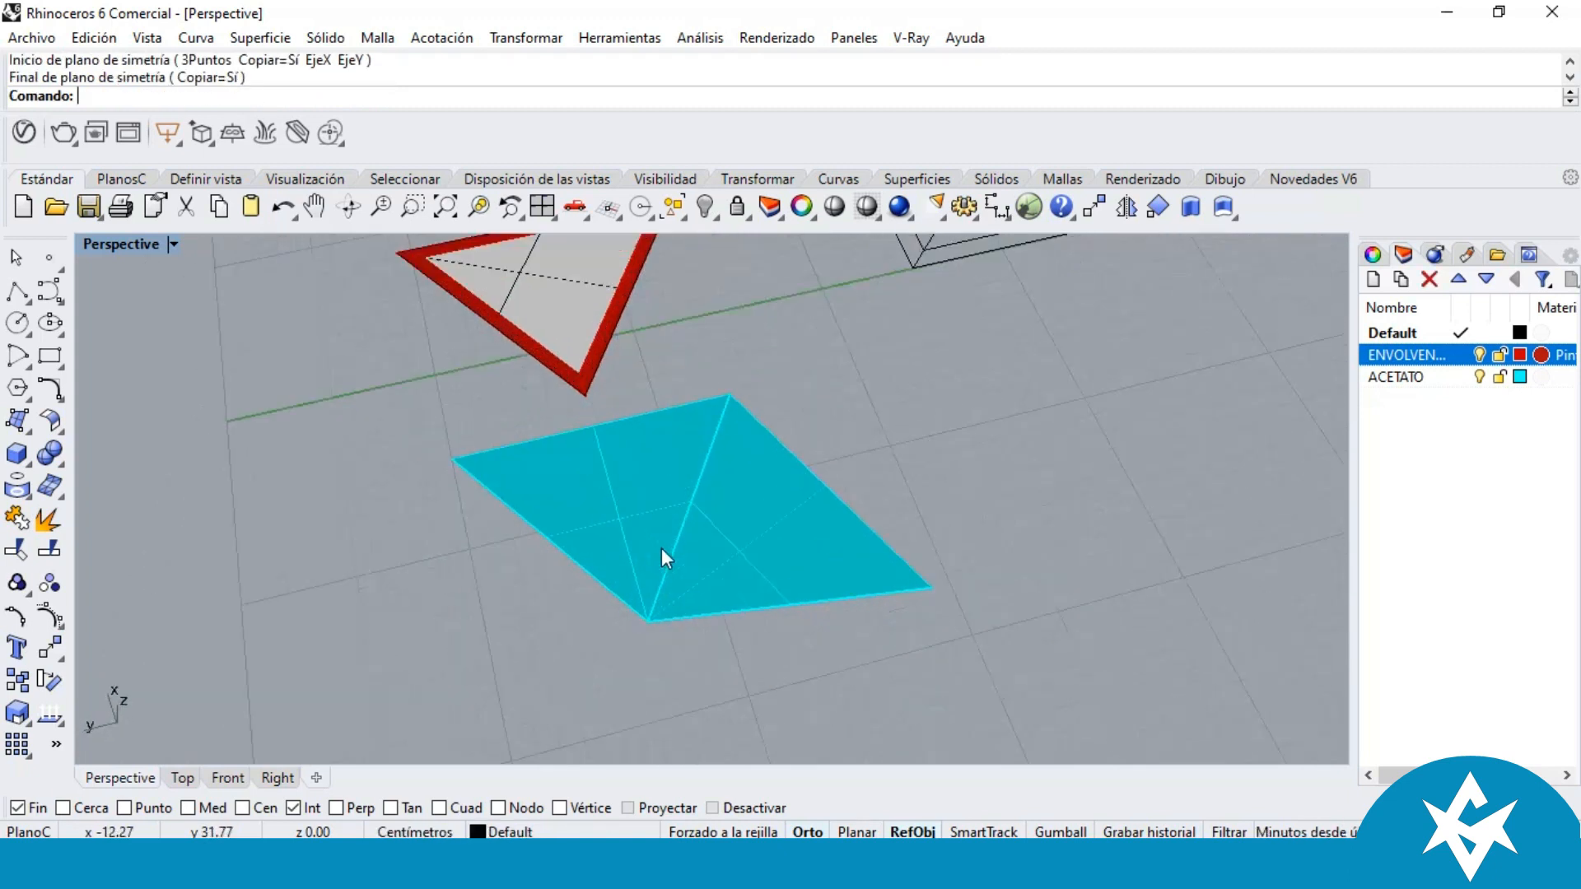
right_click(649, 556)
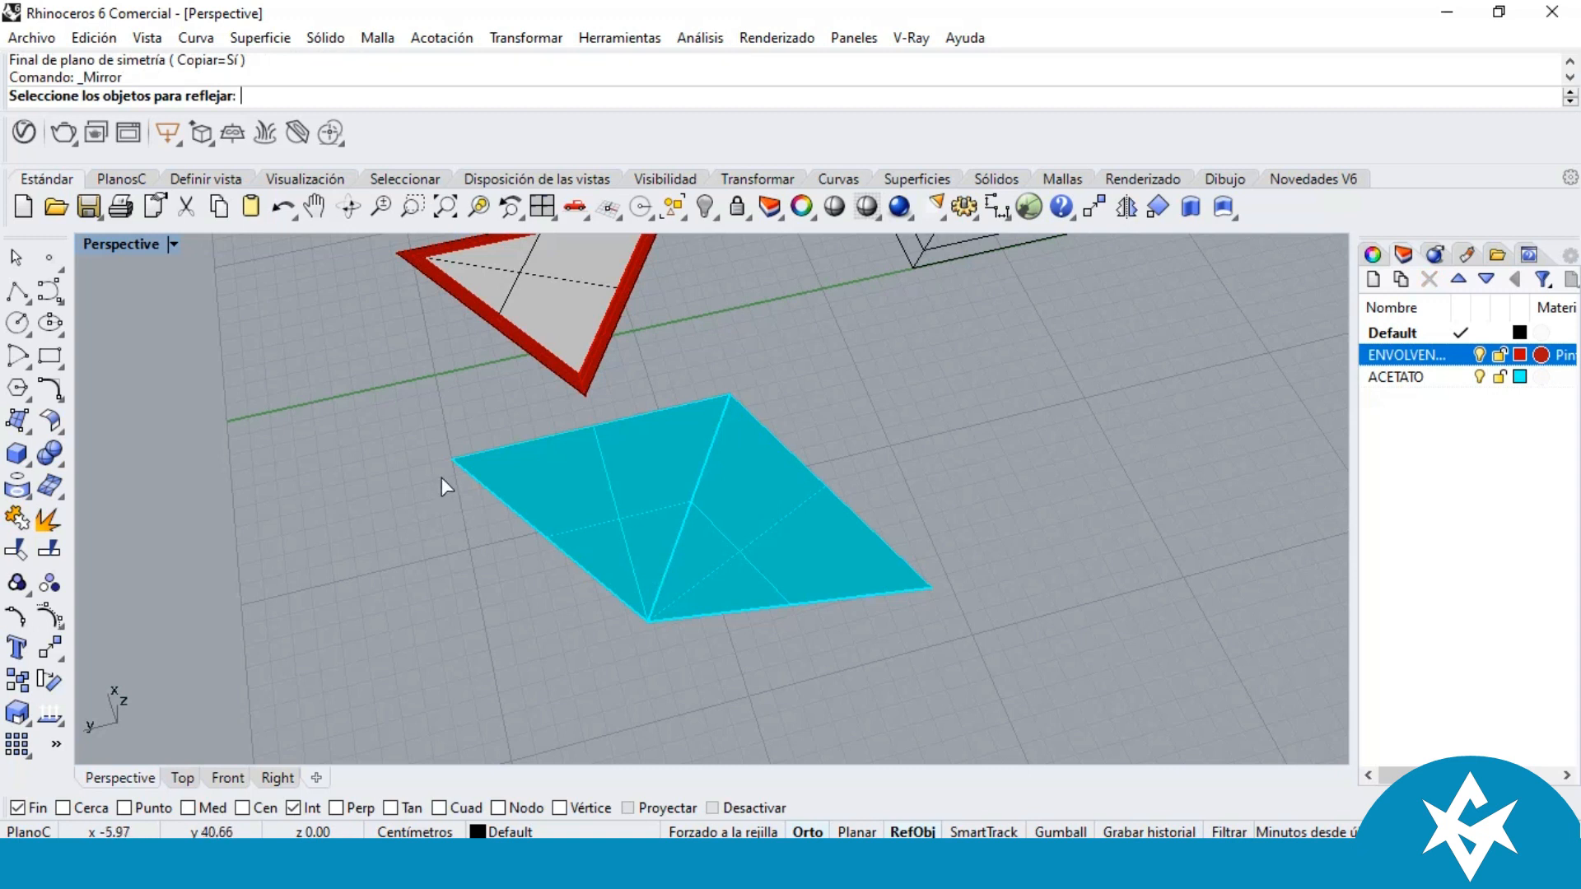
left_click(554, 494)
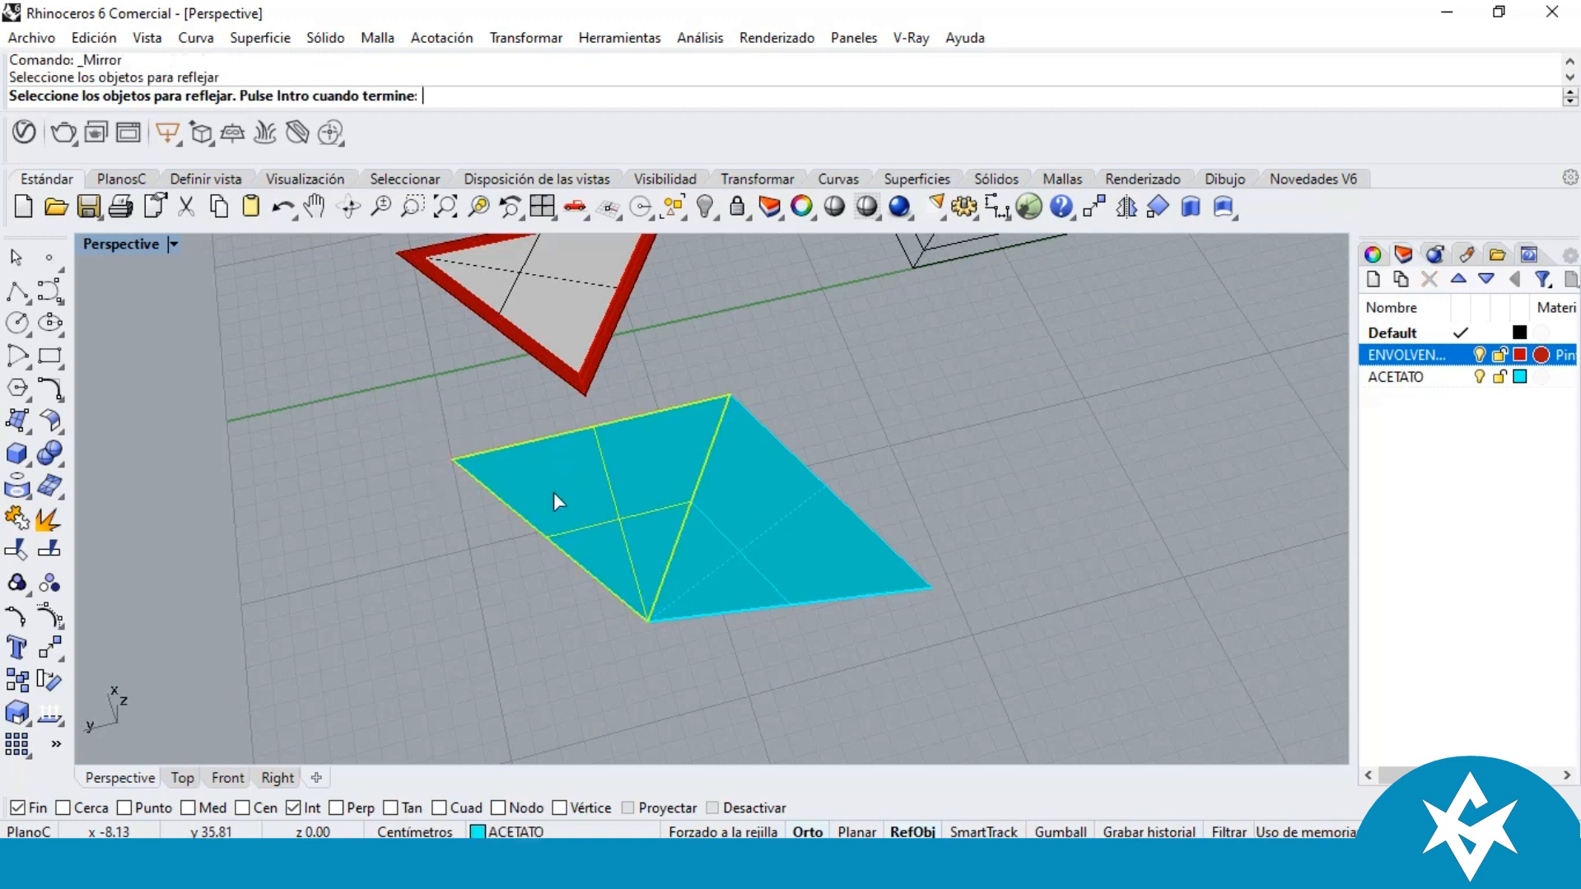
right_click(551, 495)
left_click(453, 459)
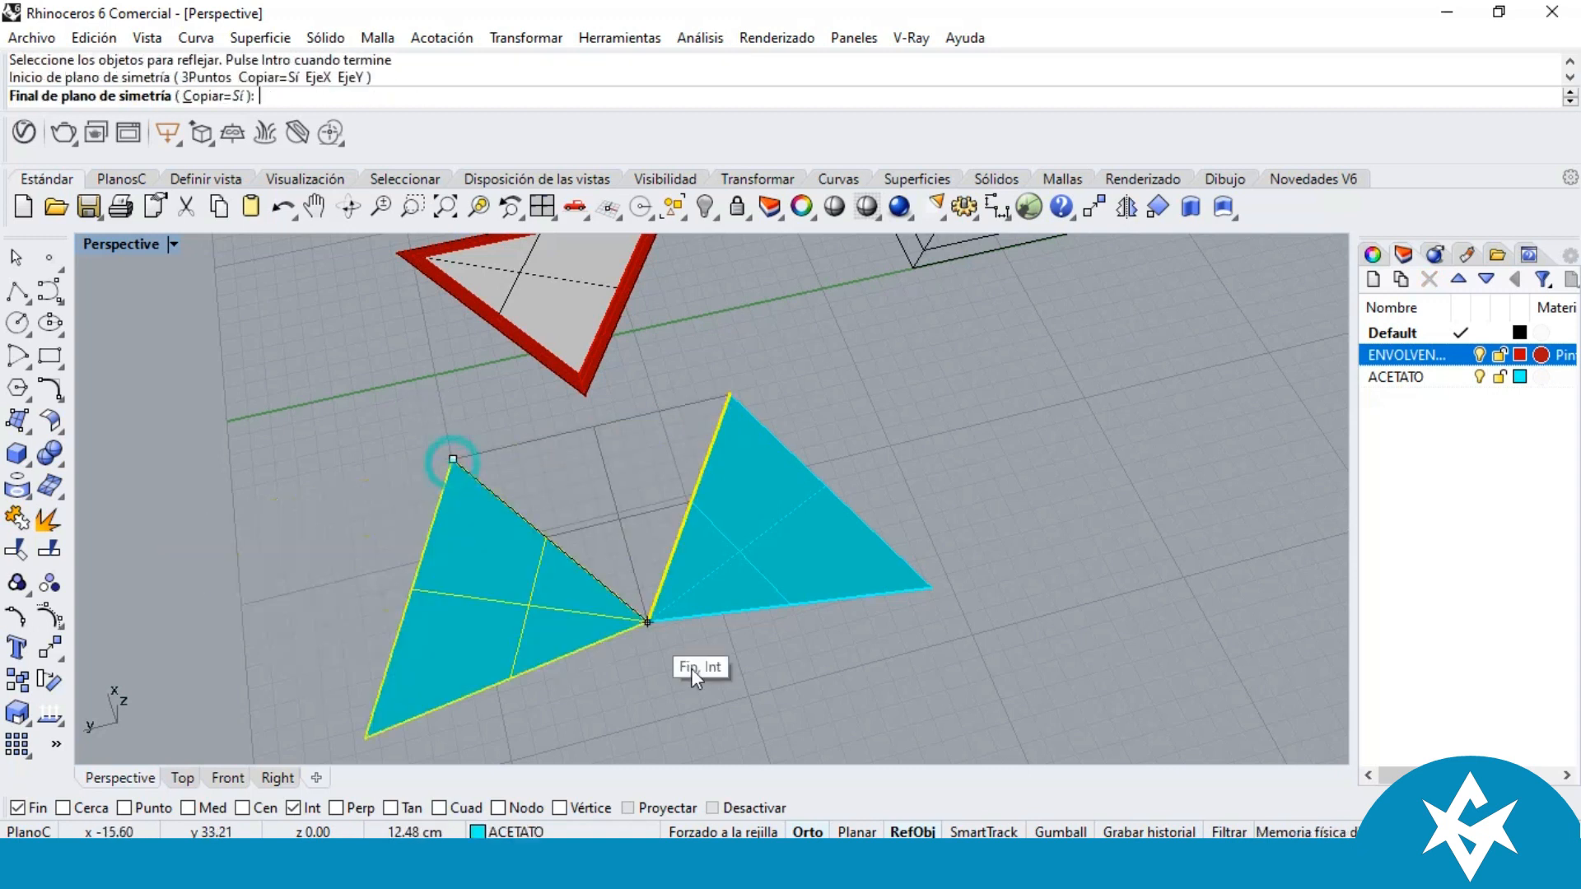
left_click(651, 615)
Step: Select the red triangular frame together with its inner surface and outline curves
right_click_drag(763, 634, 670, 517)
scroll(758, 494, "up", 2)
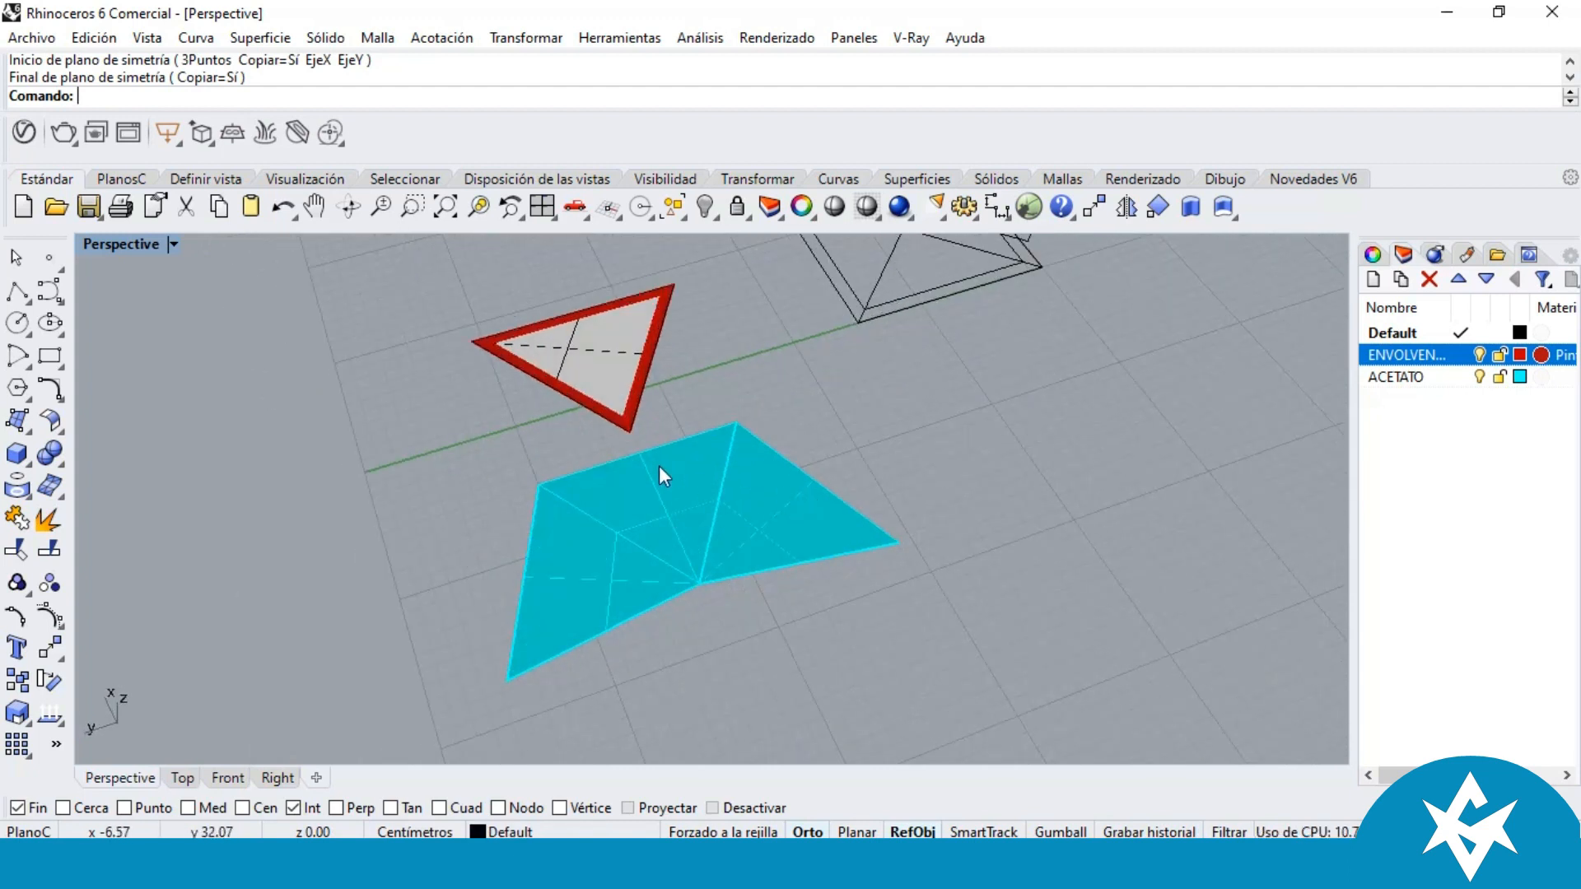
scroll(645, 466, "down", 5)
scroll(773, 443, "up", 5)
scroll(779, 449, "down", 5)
scroll(790, 550, "down", 4)
scroll(778, 510, "up", 4)
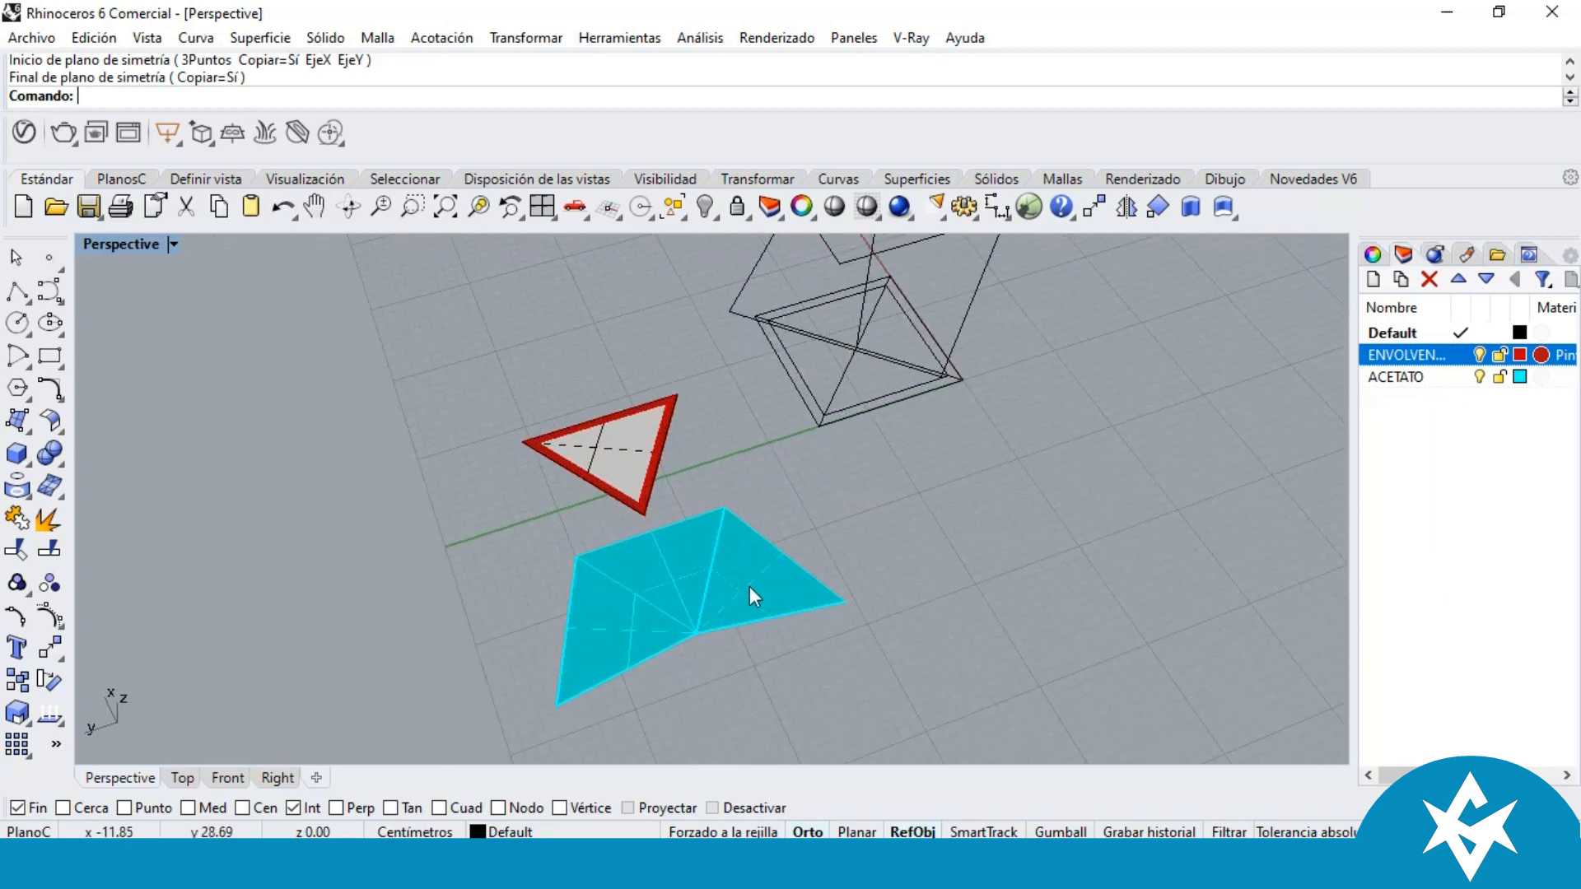
scroll(667, 450, "up", 3)
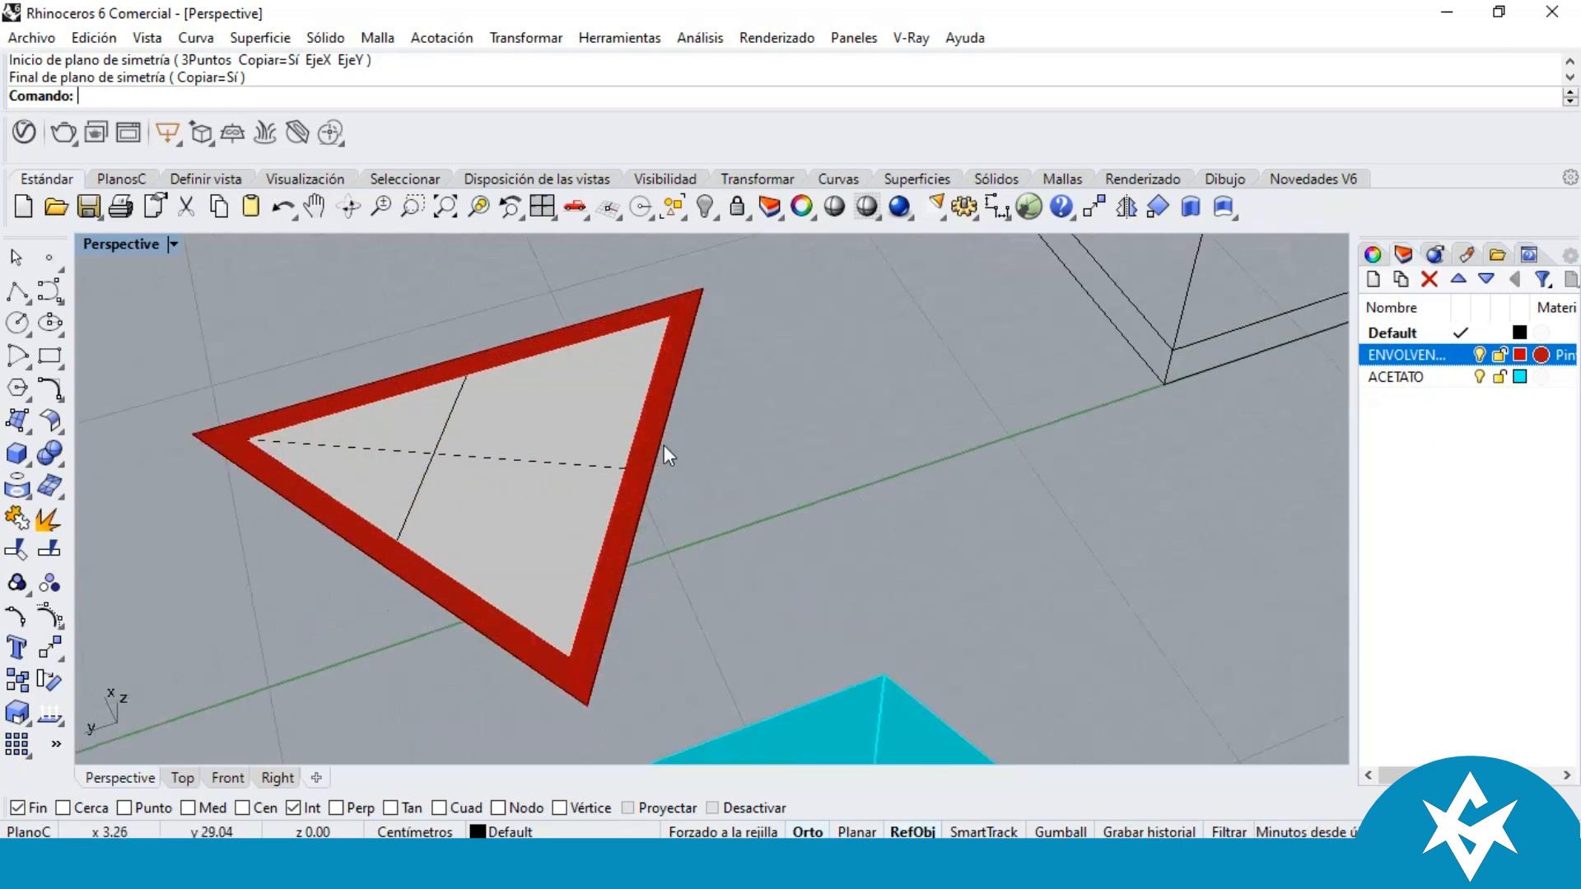
left_click(650, 441)
left_click(567, 440)
left_click(731, 412)
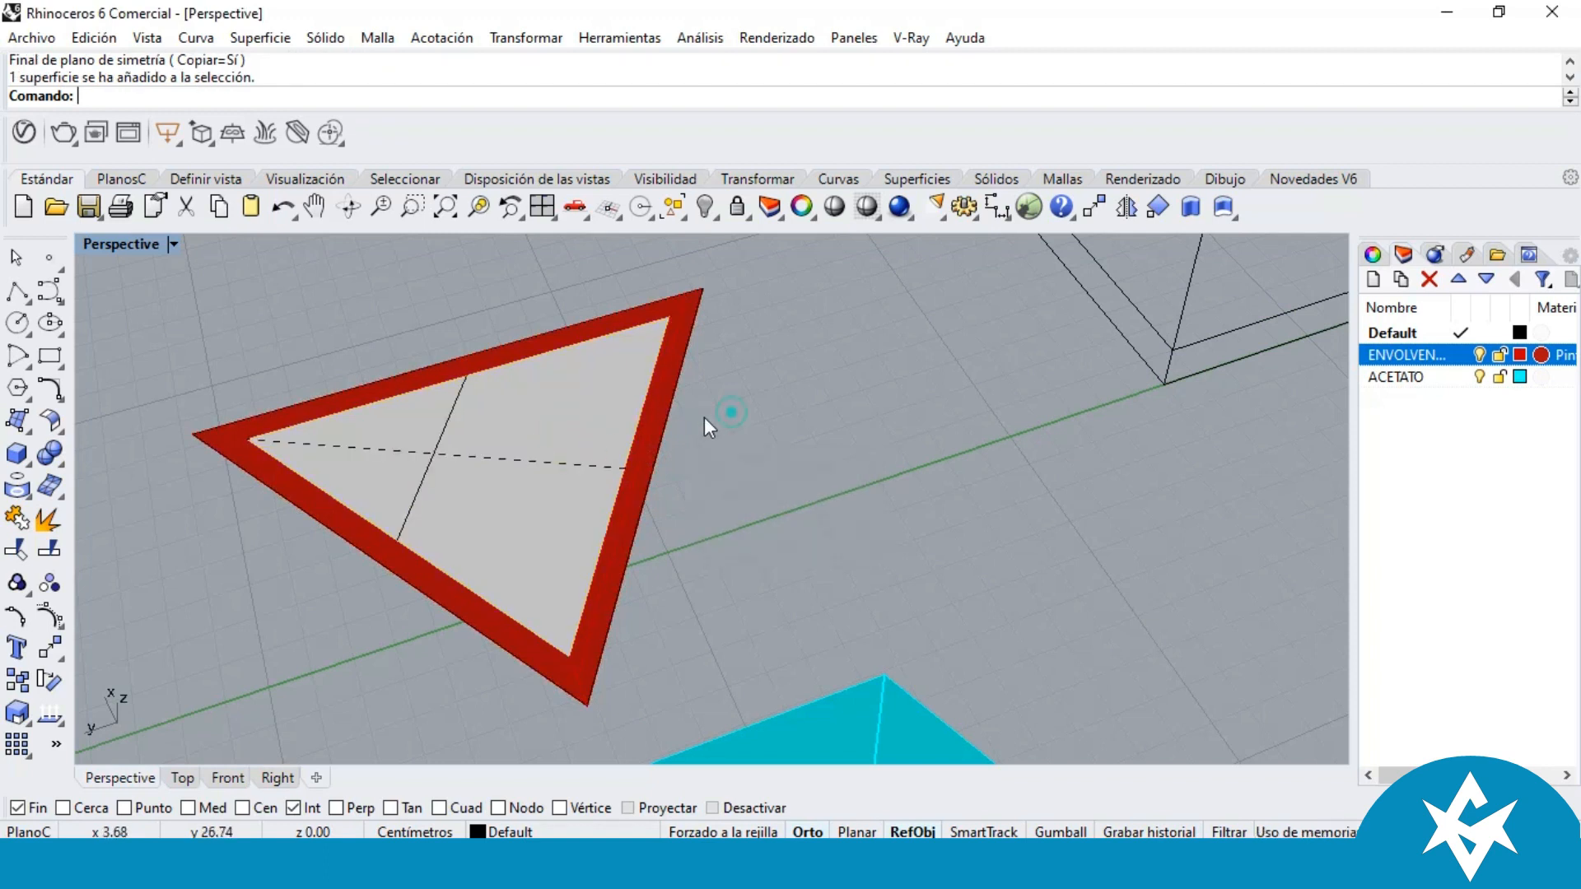
left_click(523, 456)
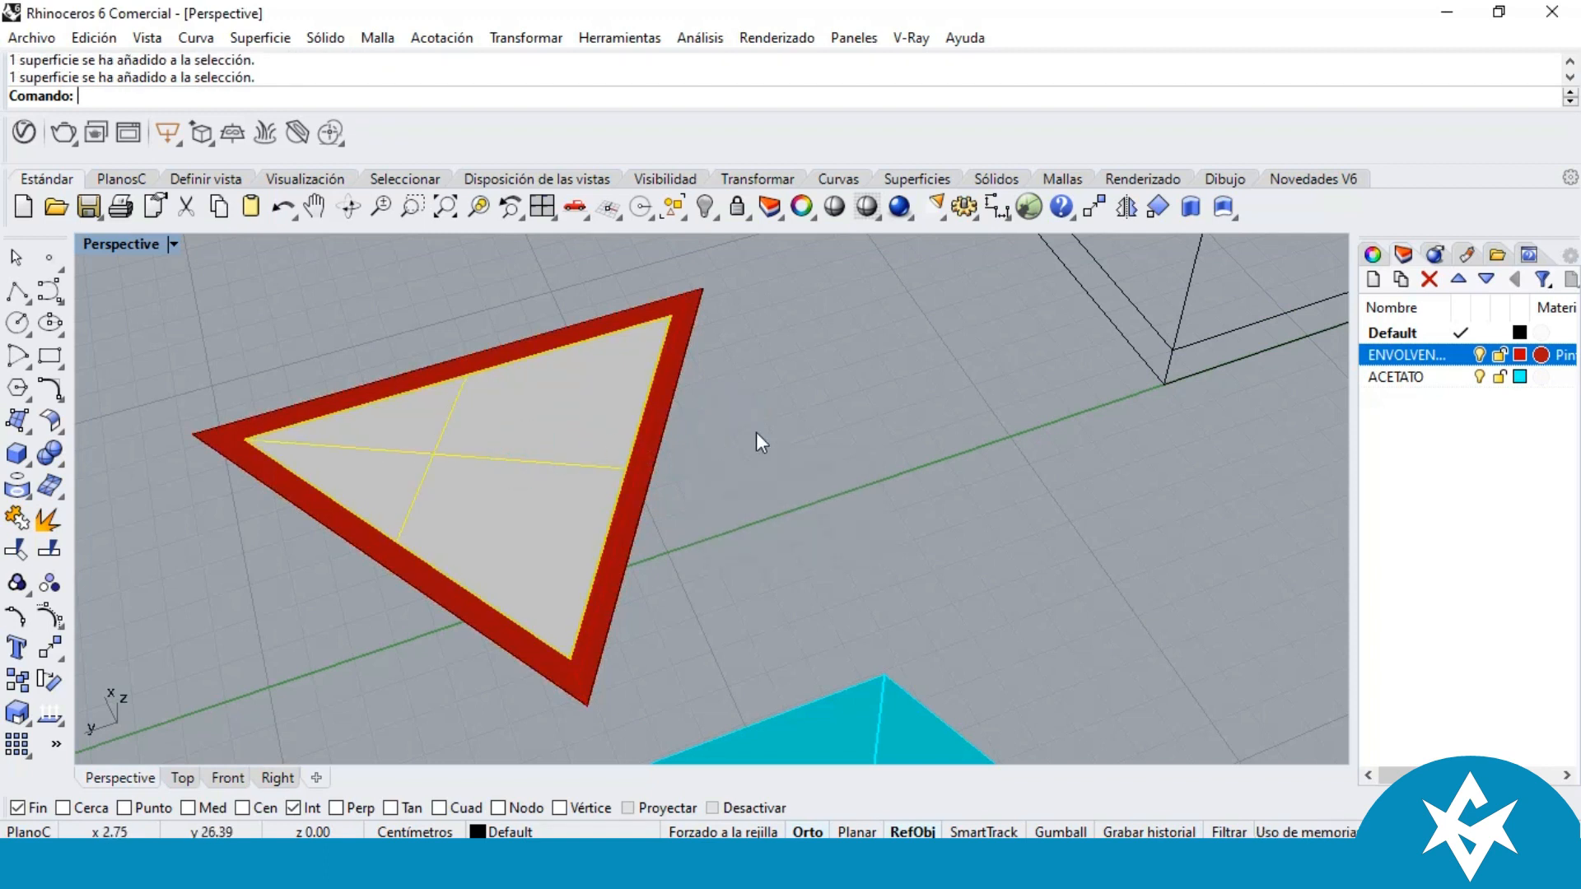
scroll(756, 432, "down", 6)
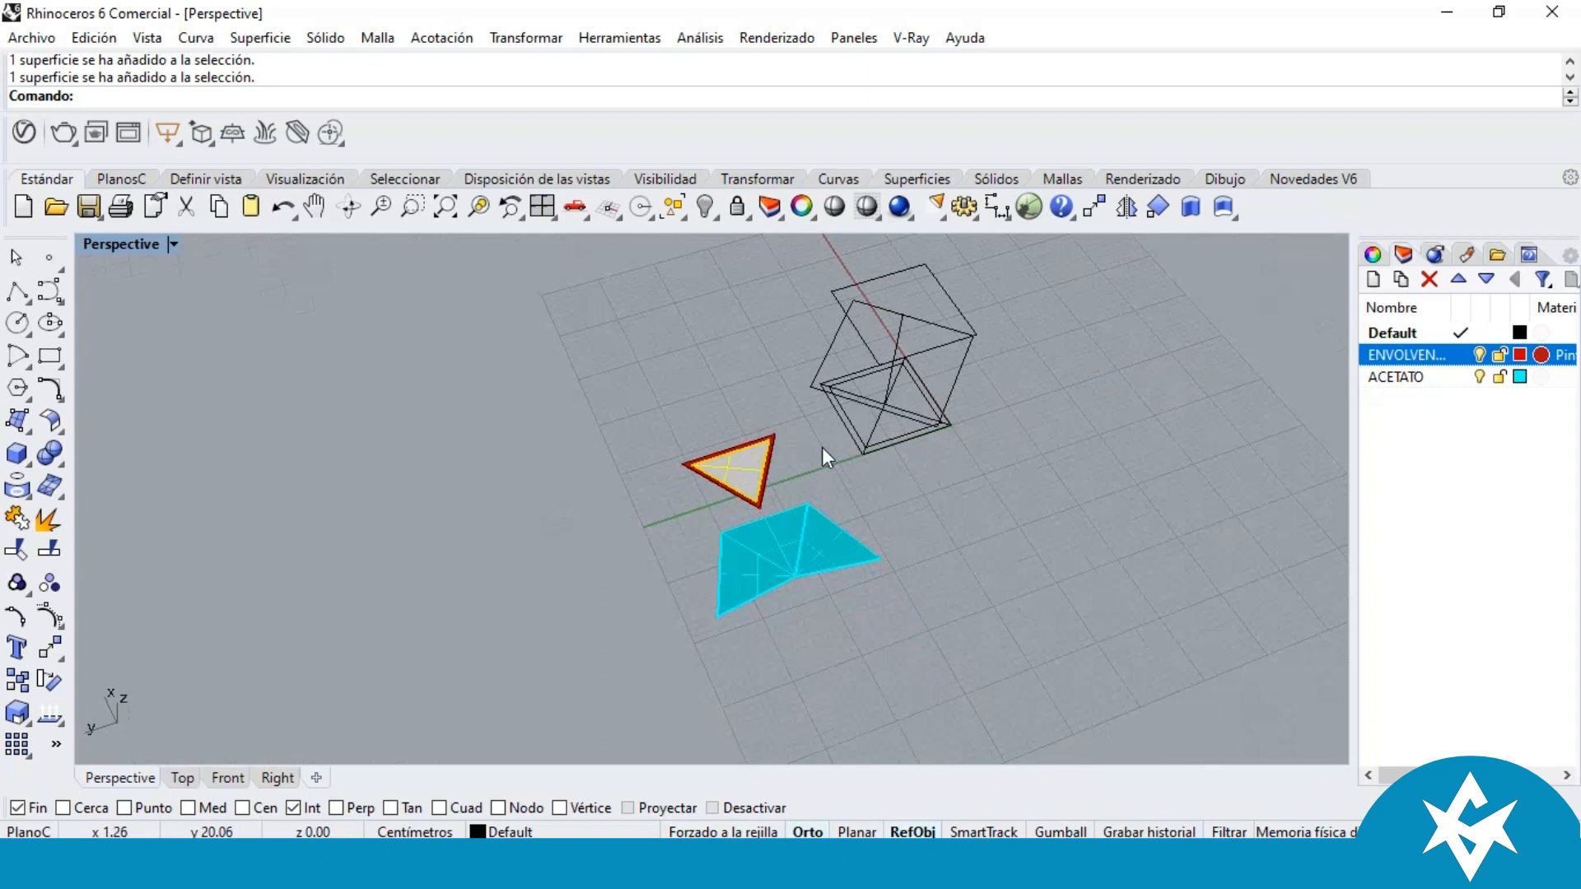
scroll(826, 457, "up", 3)
left_click_drag(812, 431, 621, 563)
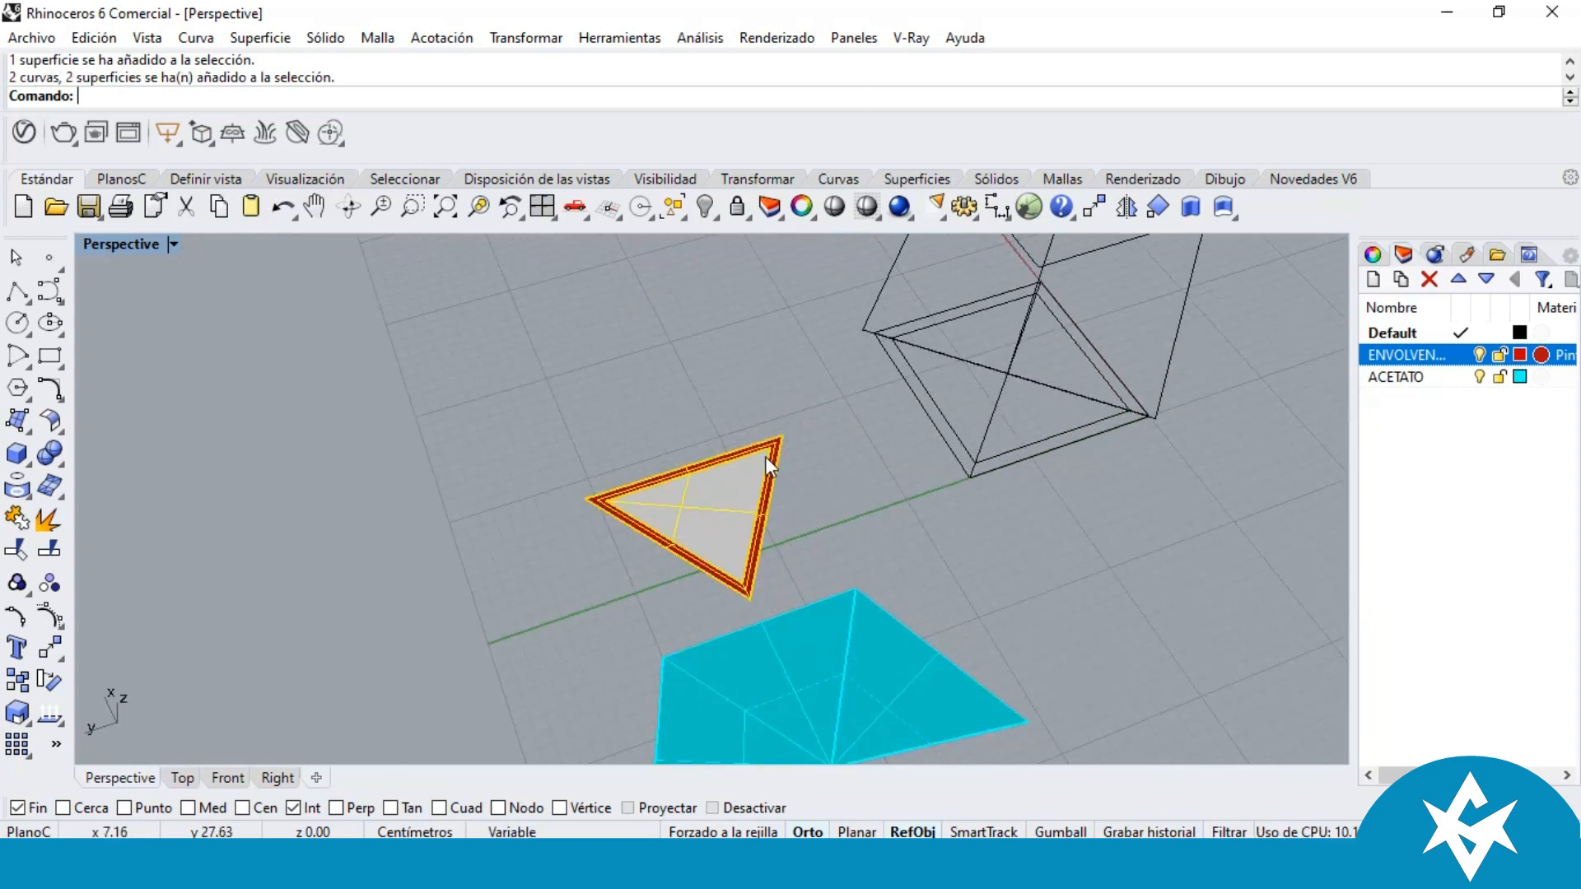
Step: Begin a three-point orient of the framed triangle, using its three outer corners as reference points without copying or scaling
scroll(766, 474, "up", 2)
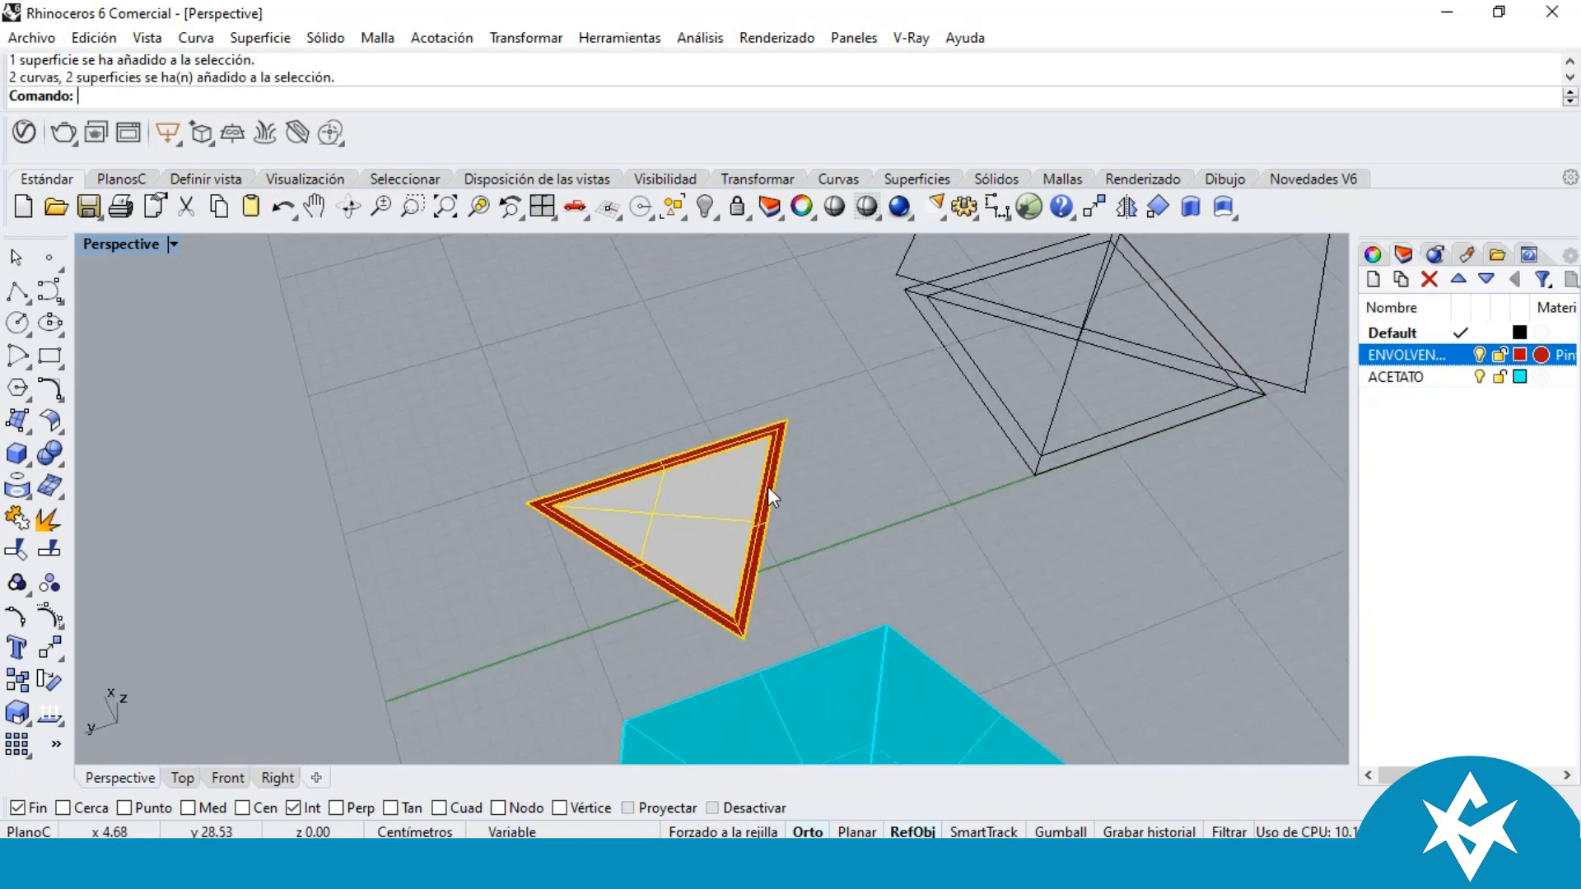
right_click(1159, 212)
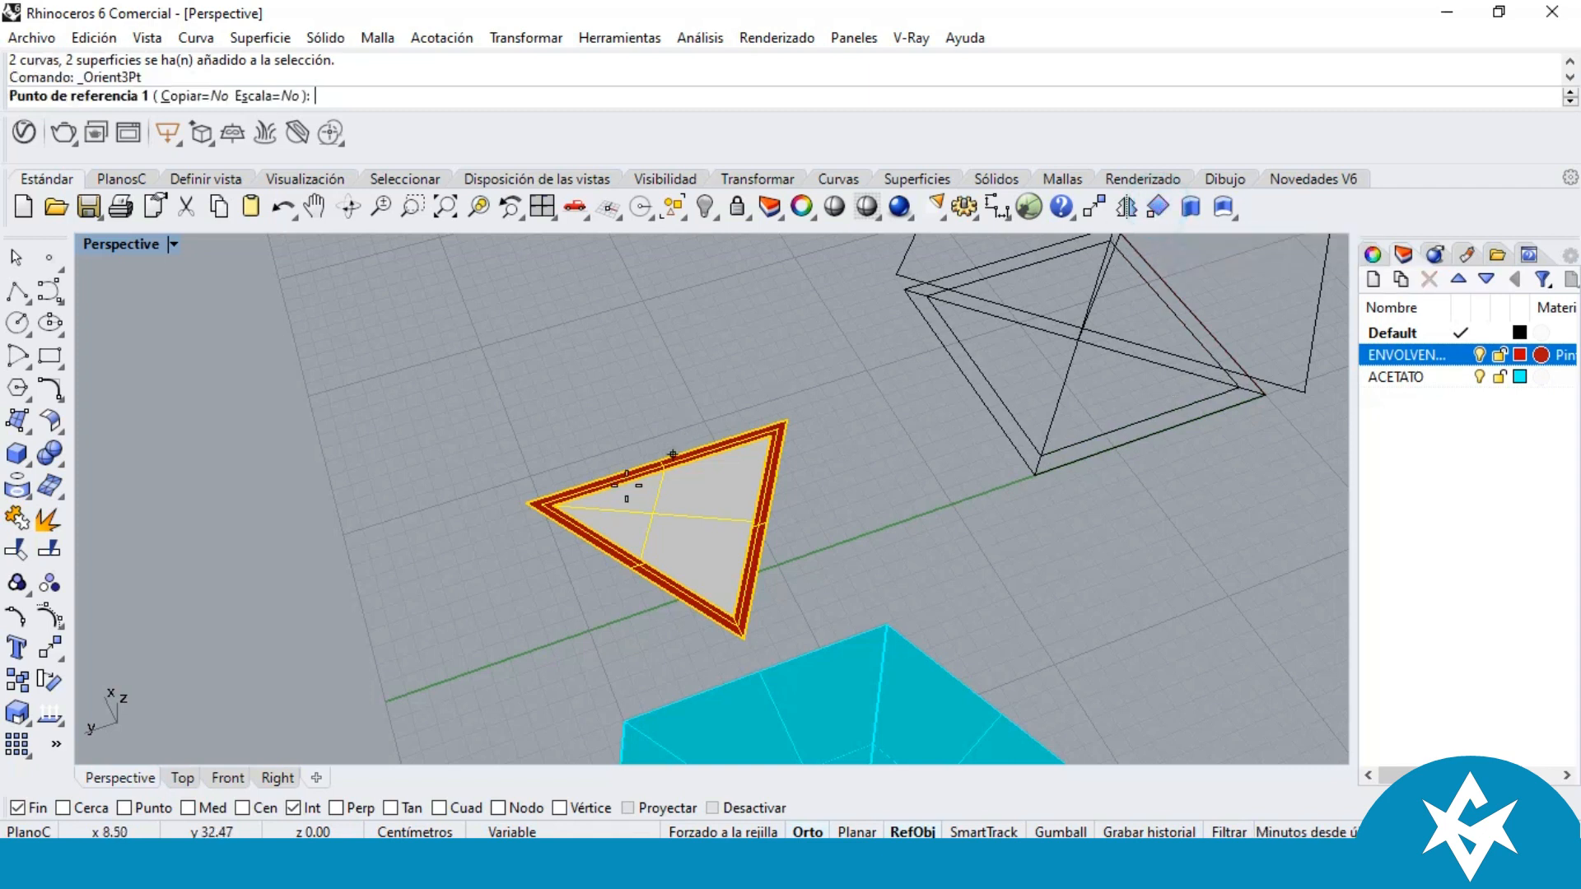
scroll(587, 501, "up", 2)
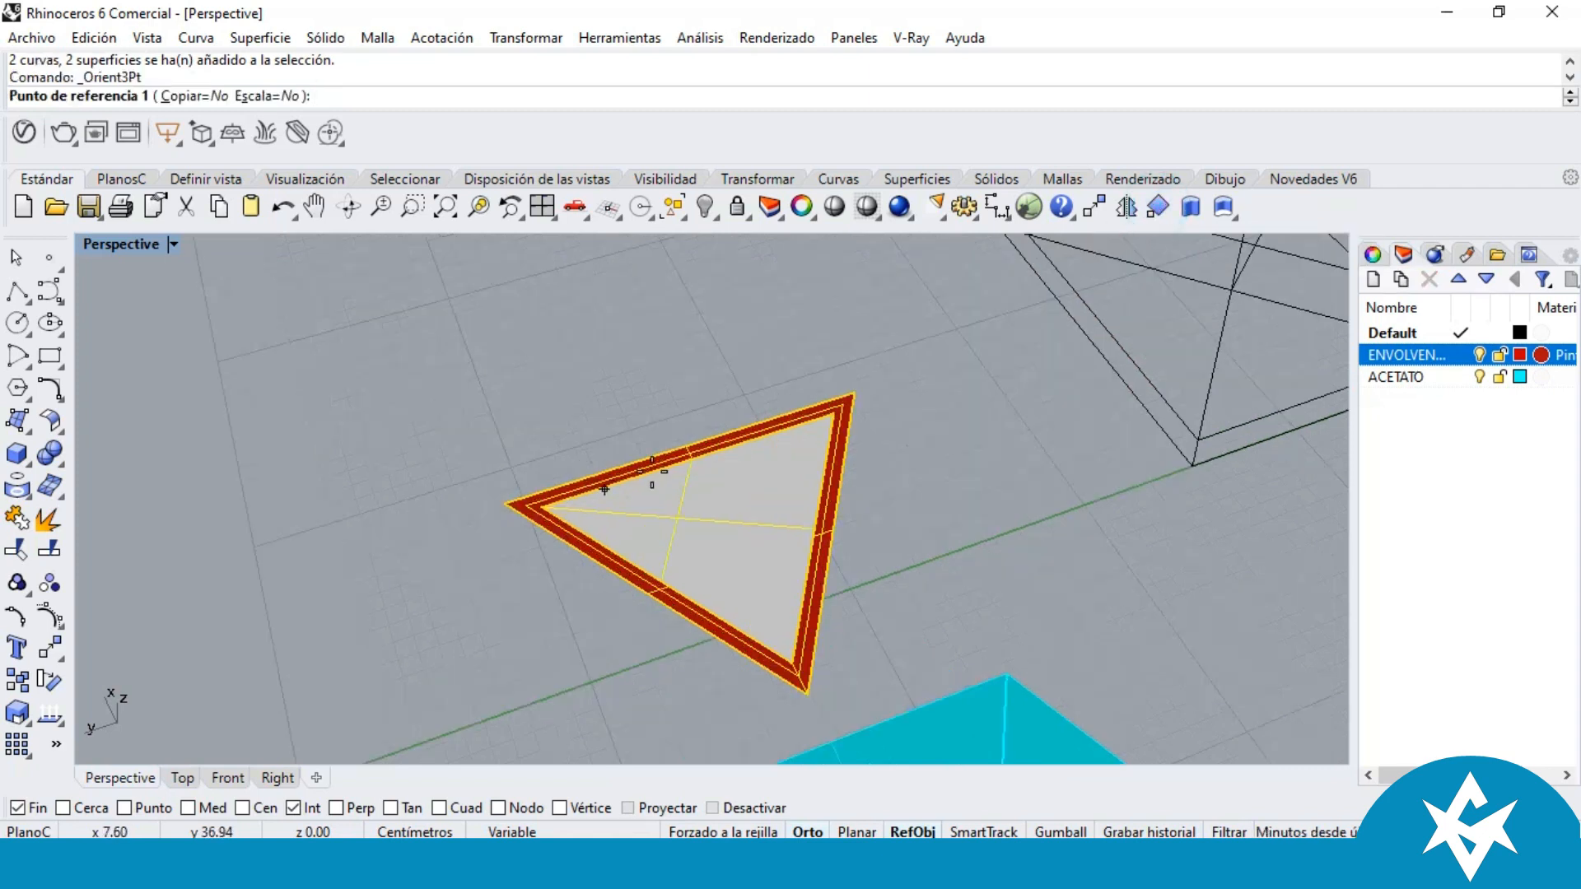
left_click(856, 395)
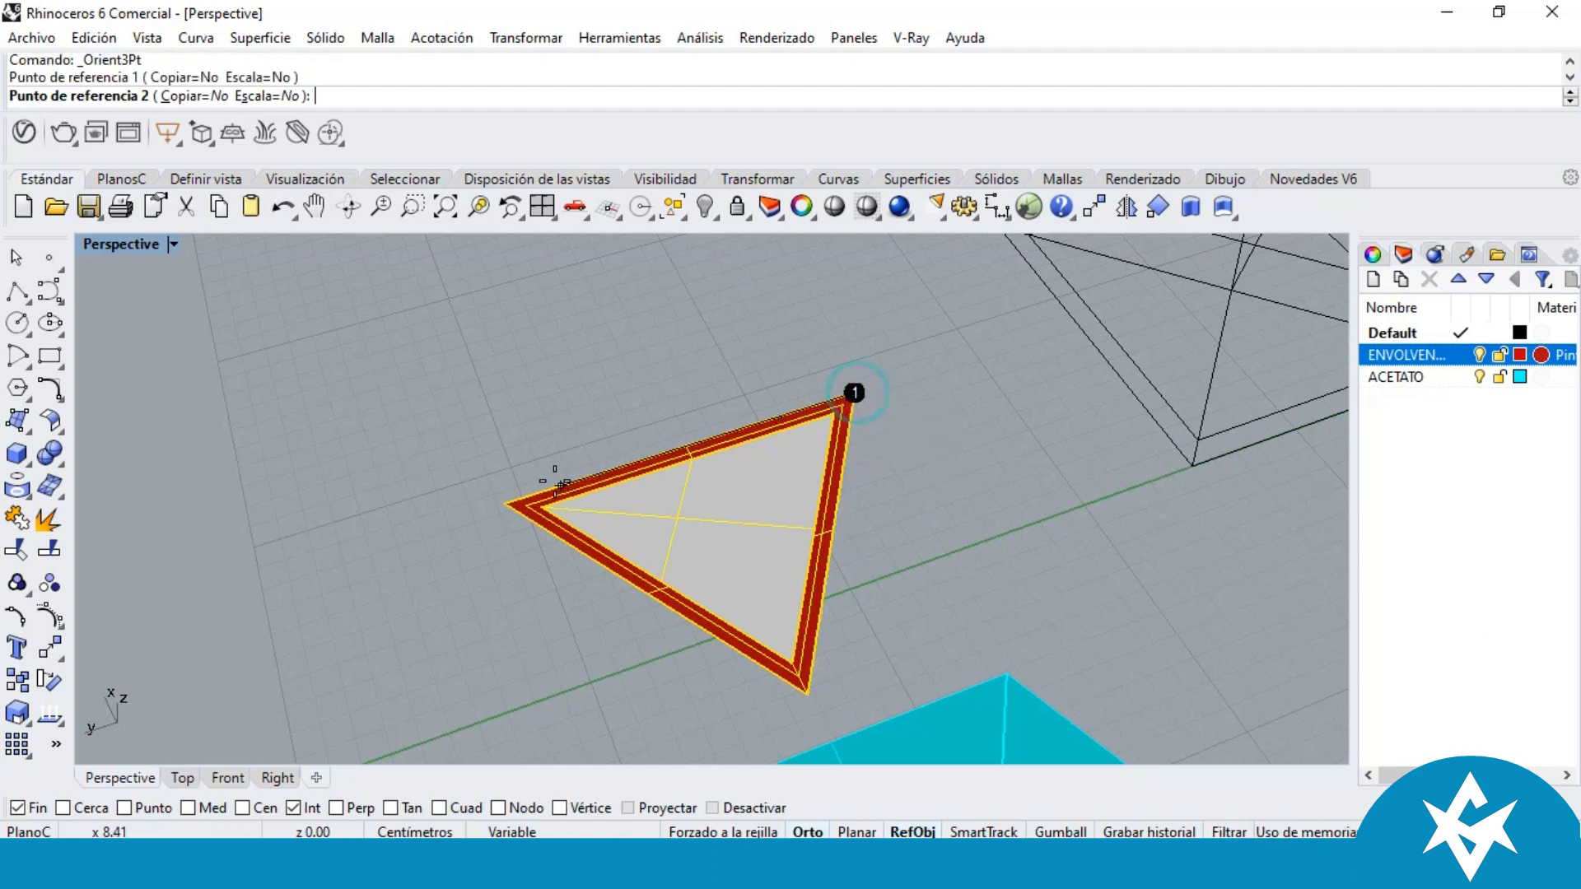
left_click(504, 503)
left_click(807, 694)
scroll(664, 607, "down", 5)
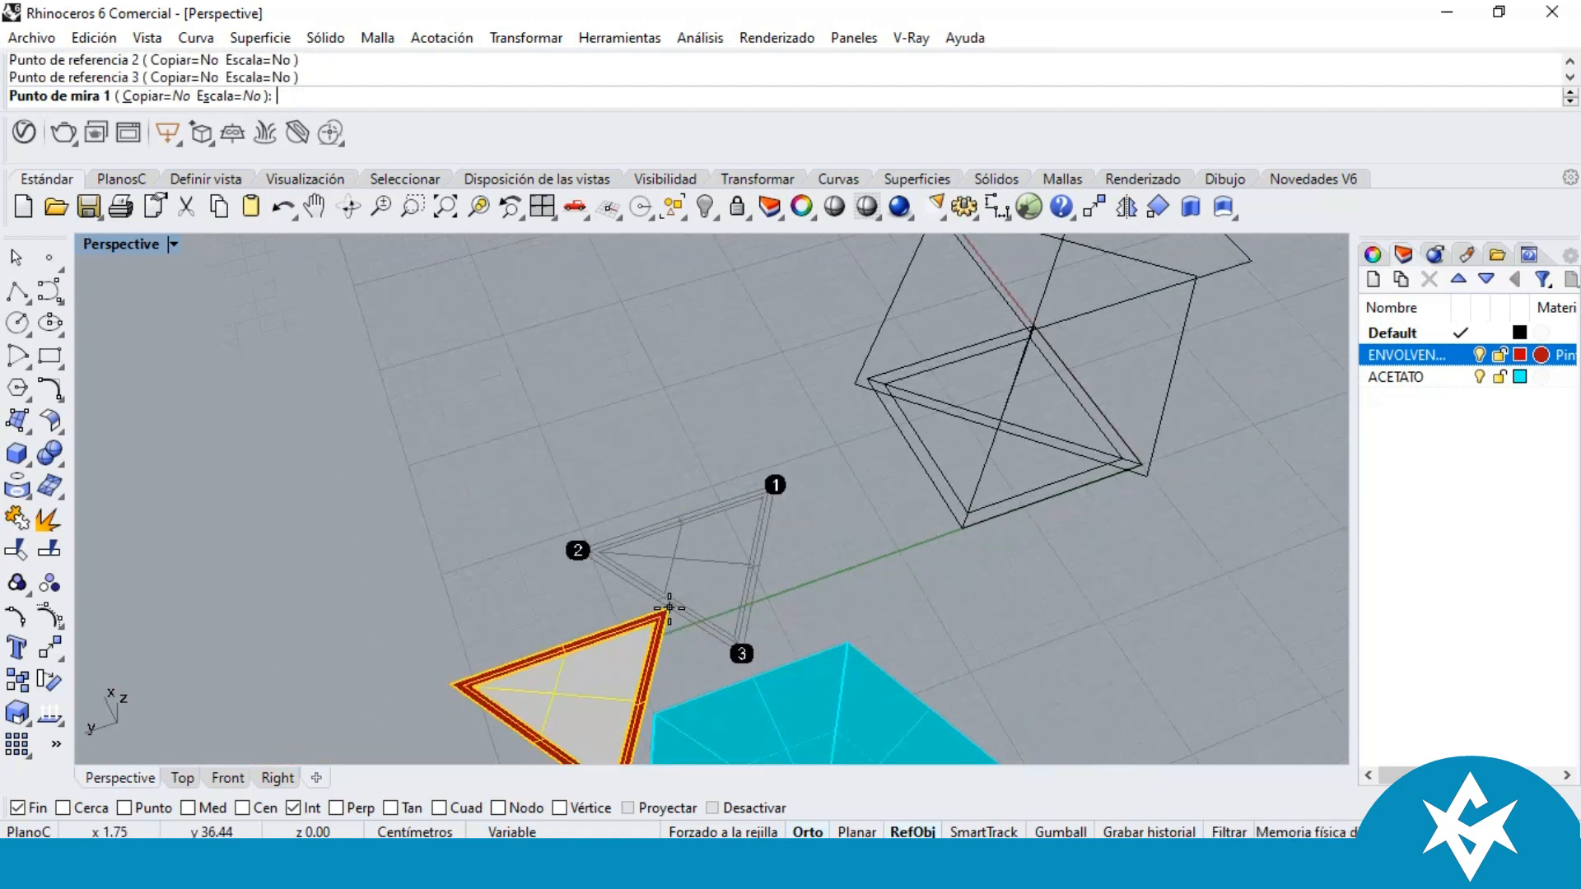
Step: Place the framed triangle onto the wireframe by picking three target vertices: two on the raised square and one on the square below
scroll(725, 576, "up", 5)
right_click_drag(979, 504, 988, 536)
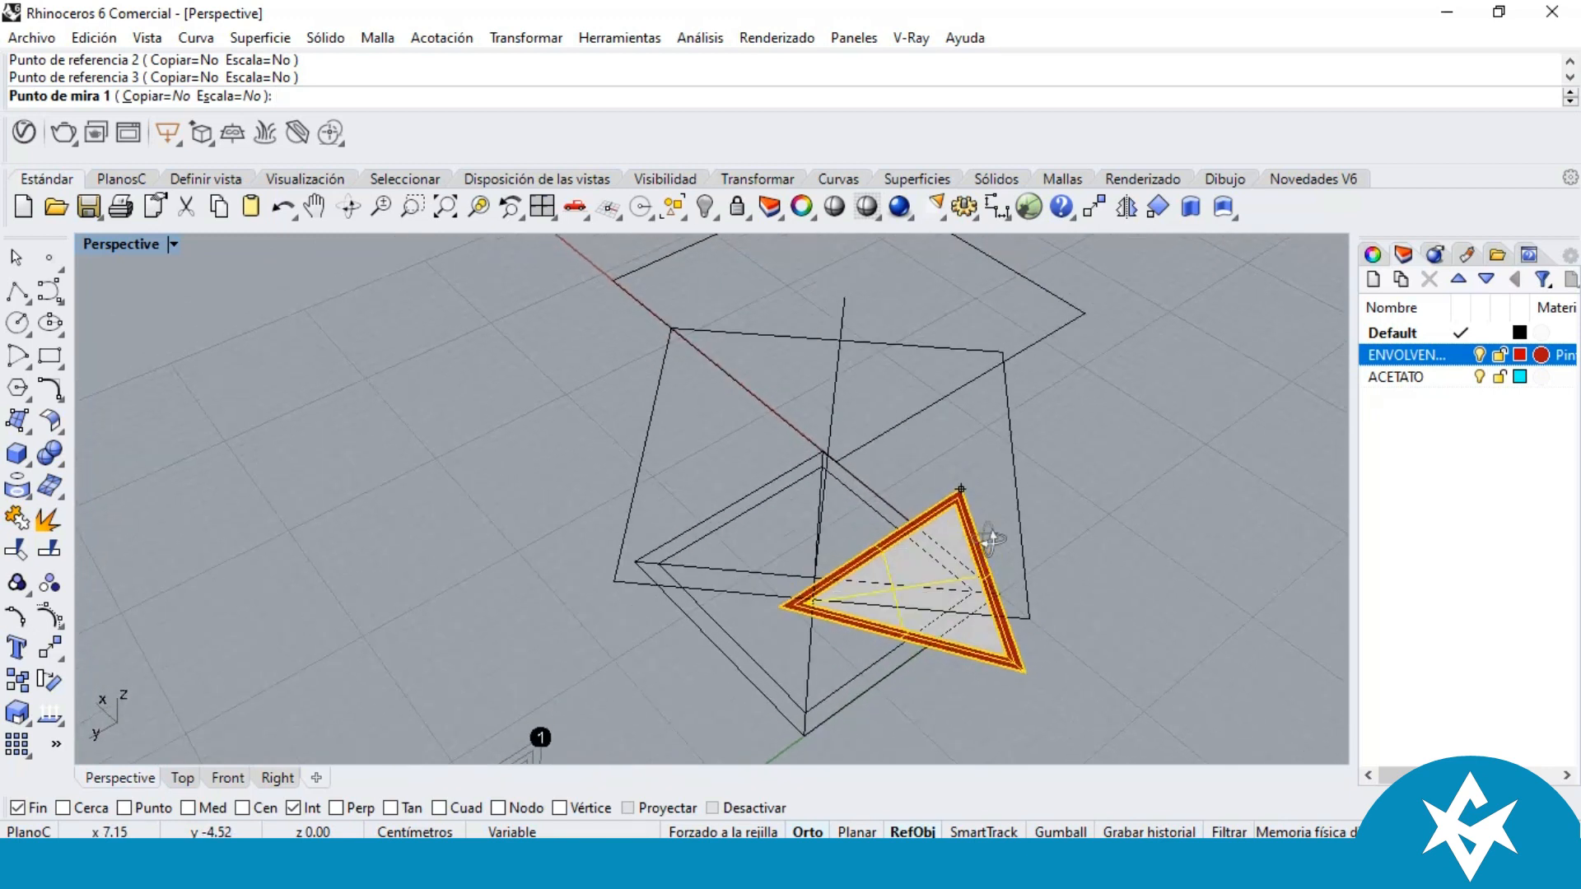
left_click(1083, 312)
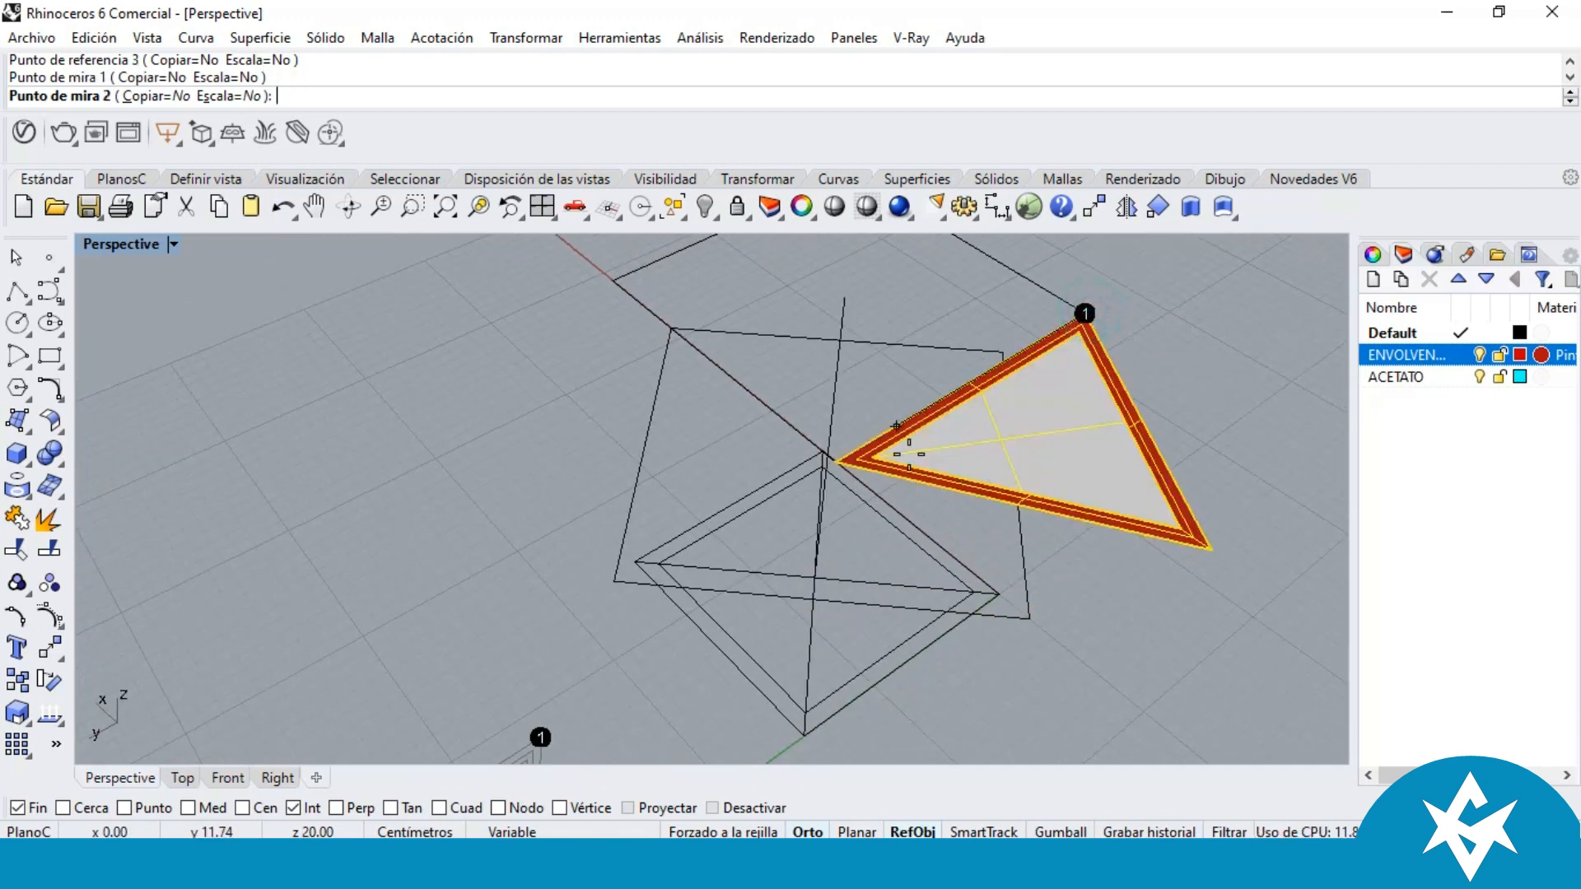
scroll(830, 477, "up", 3)
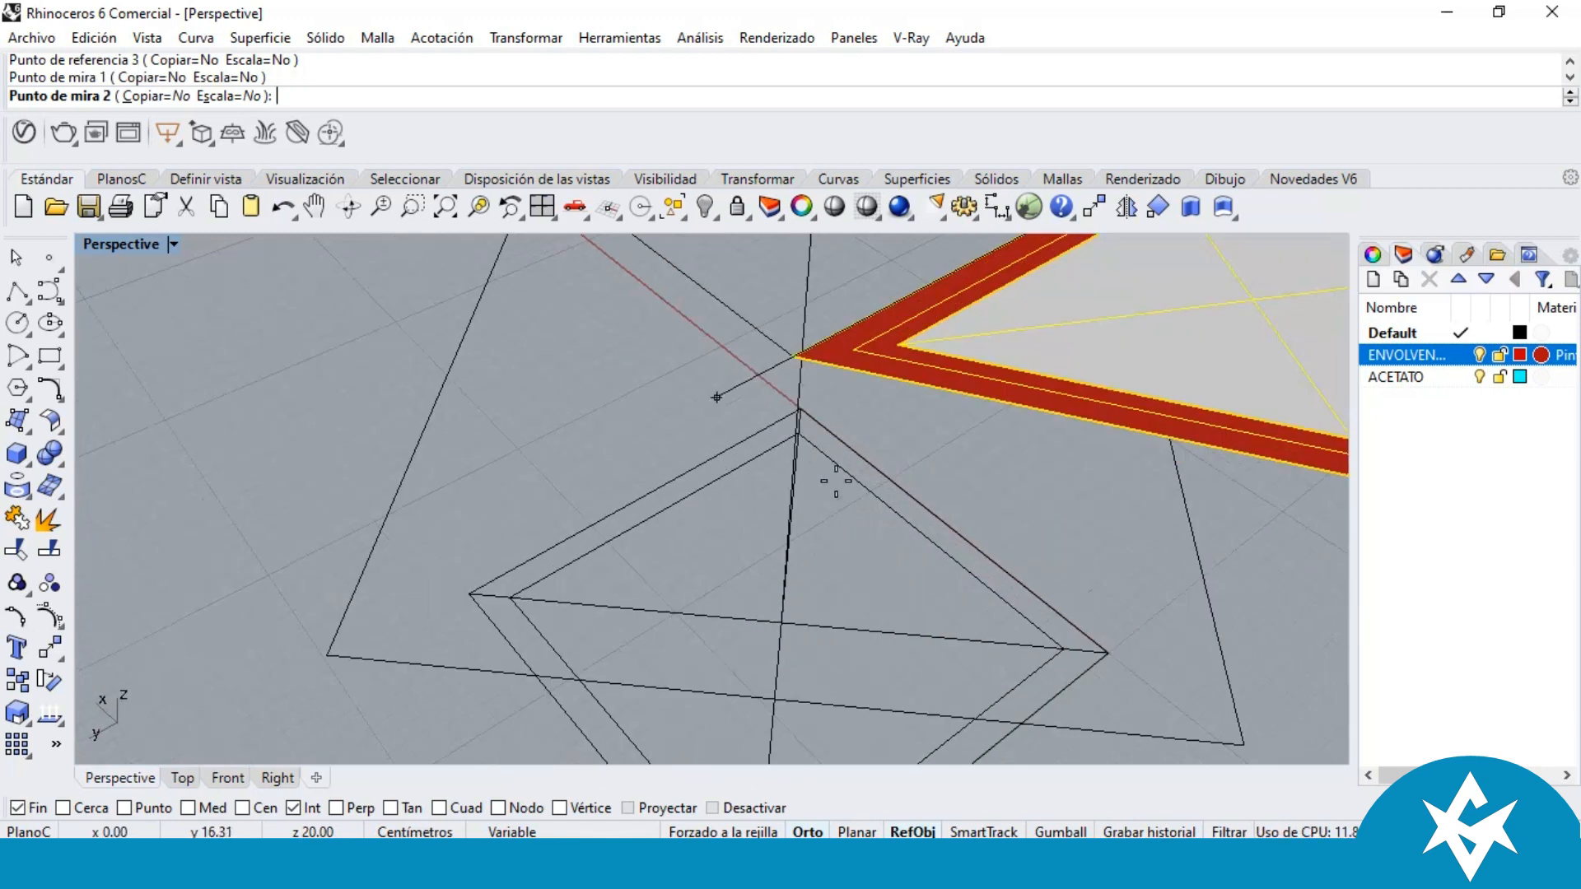
left_click(794, 358)
scroll(865, 406, "down", 3)
left_click(980, 537)
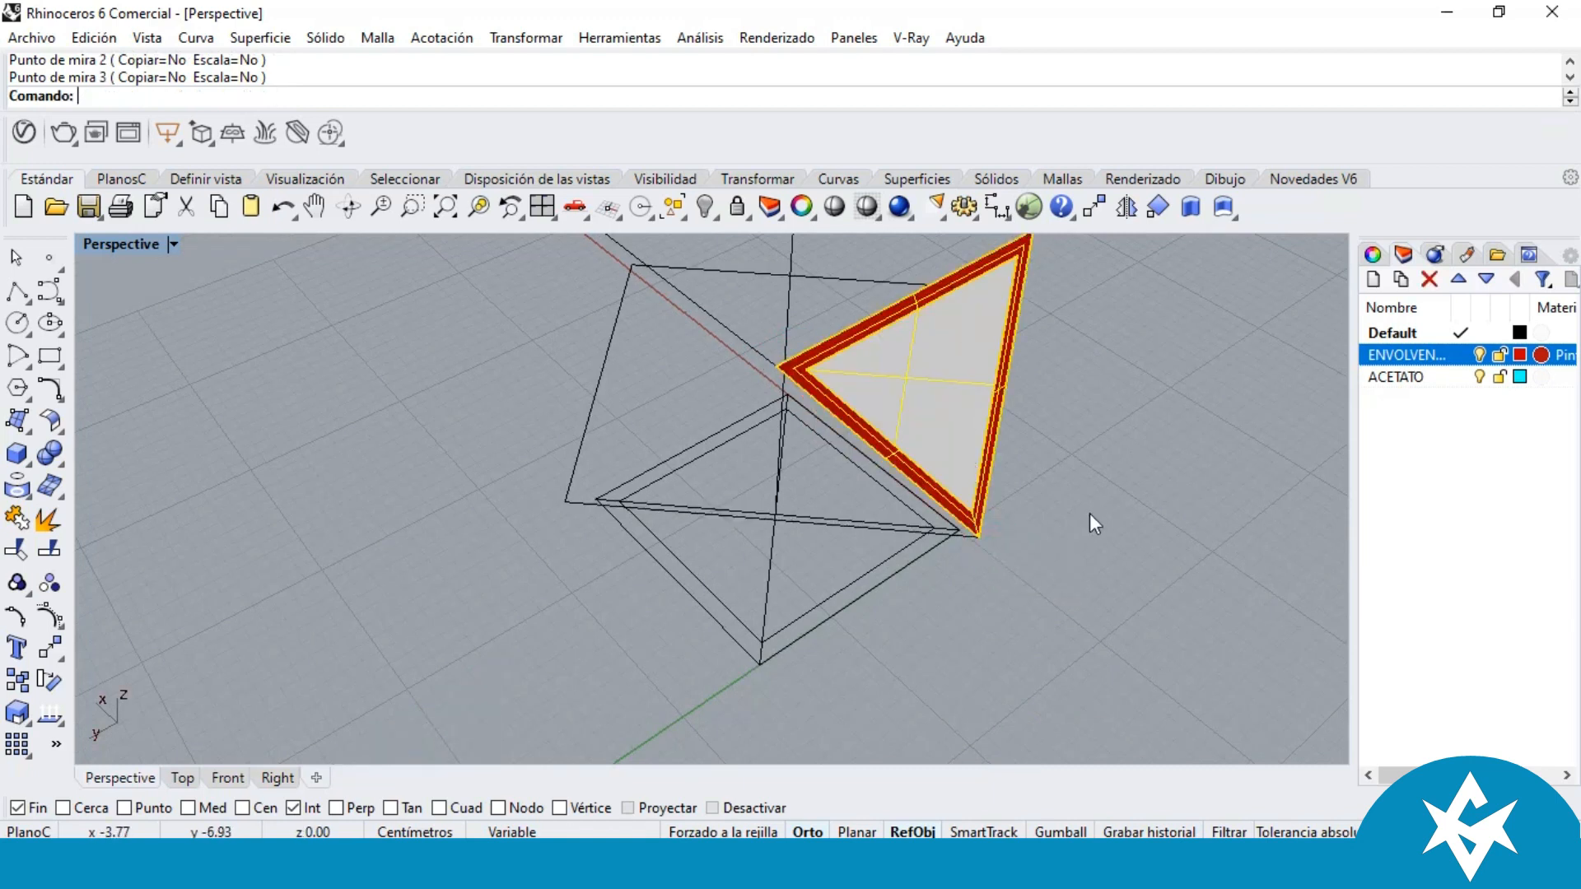
scroll(1090, 515, "down", 3)
right_click_drag(962, 546, 1020, 502)
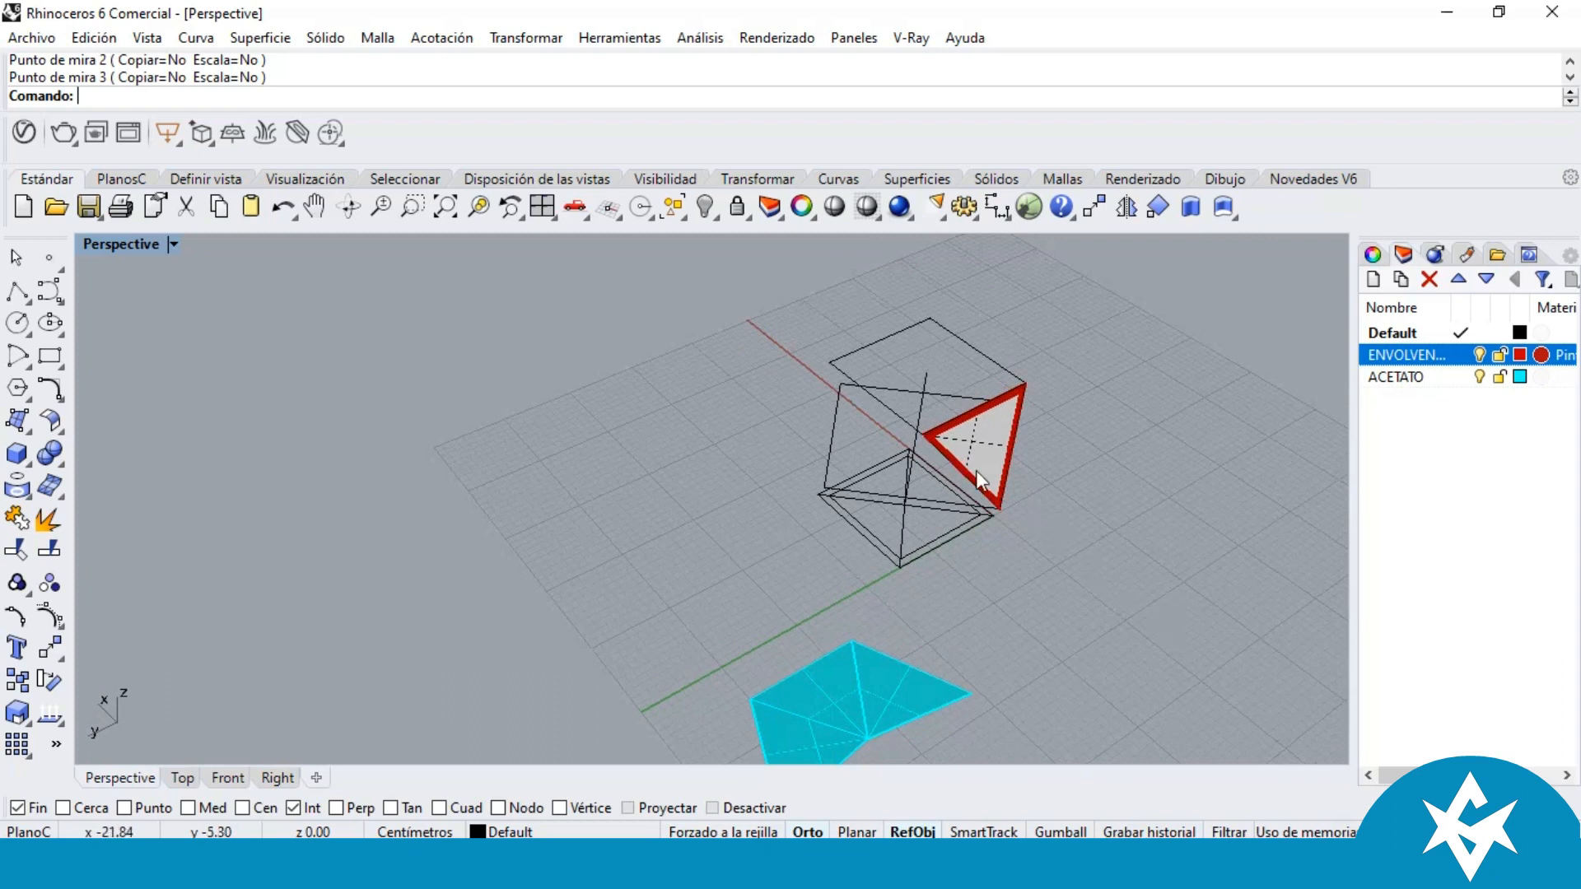
Step: Start saving the model and choose the root of the E: drive as its location
left_click(88, 208)
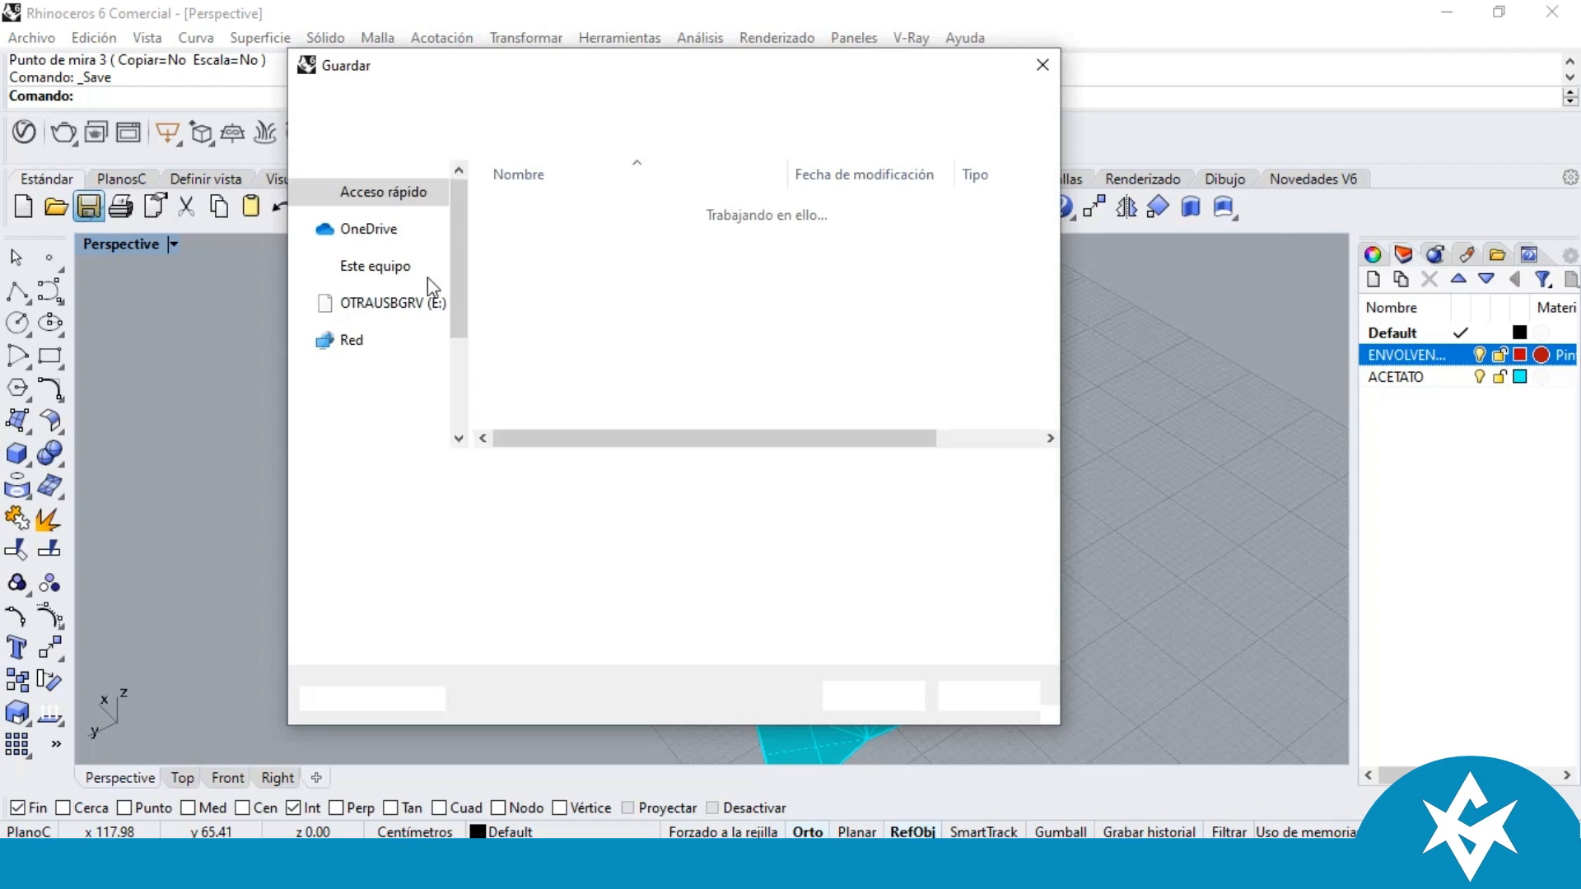
left_click_drag(453, 298, 451, 440)
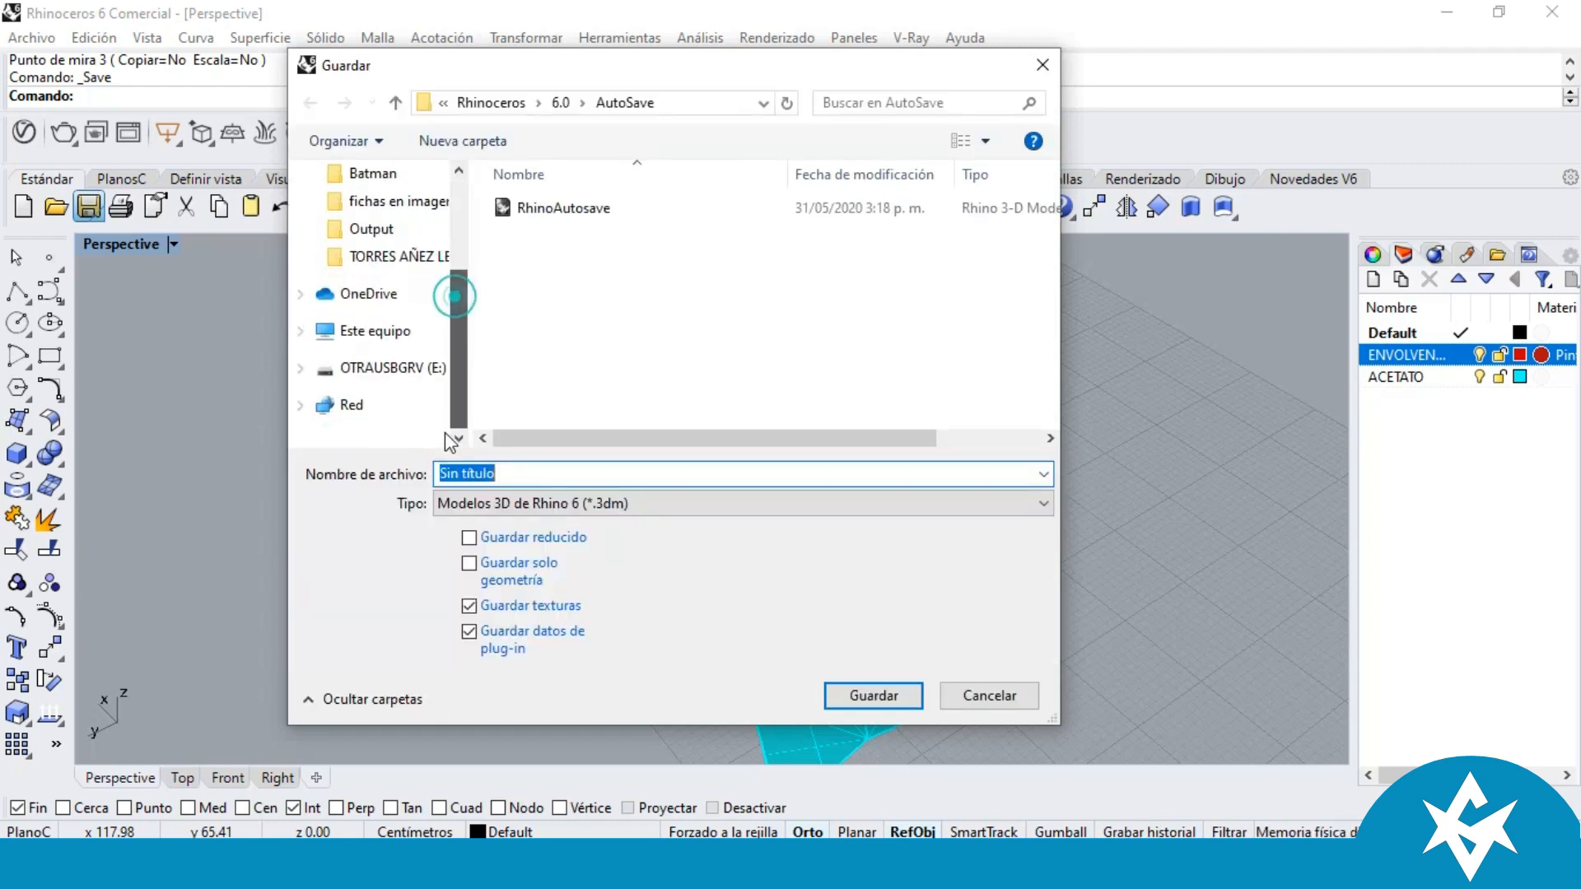
scroll(382, 395, "up", 3)
left_click(374, 359)
left_click(479, 466)
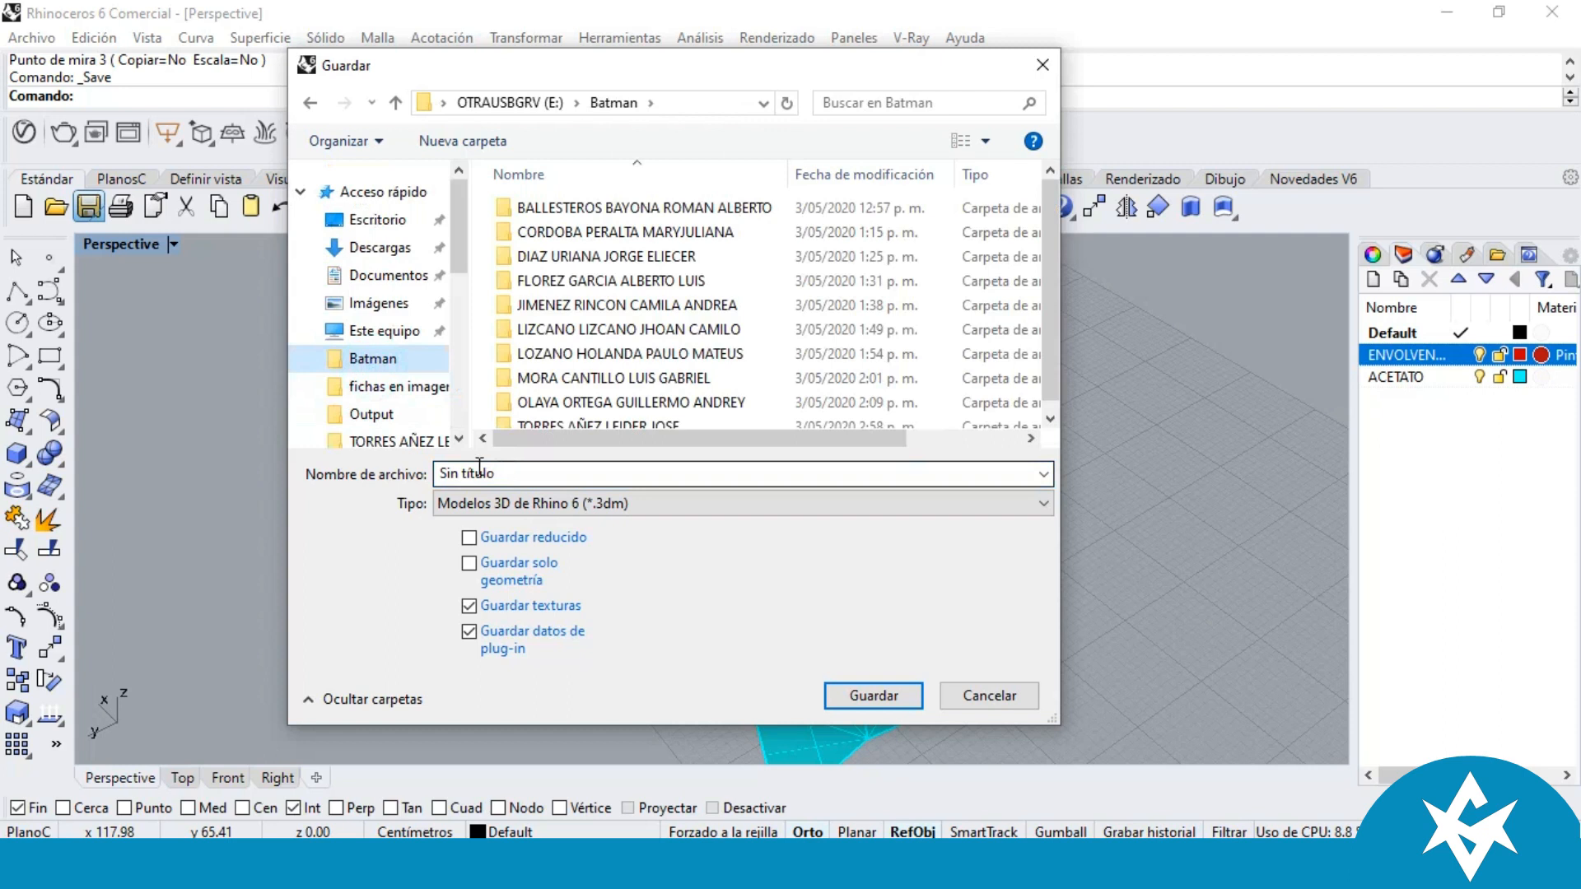
left_click_drag(460, 254, 466, 451)
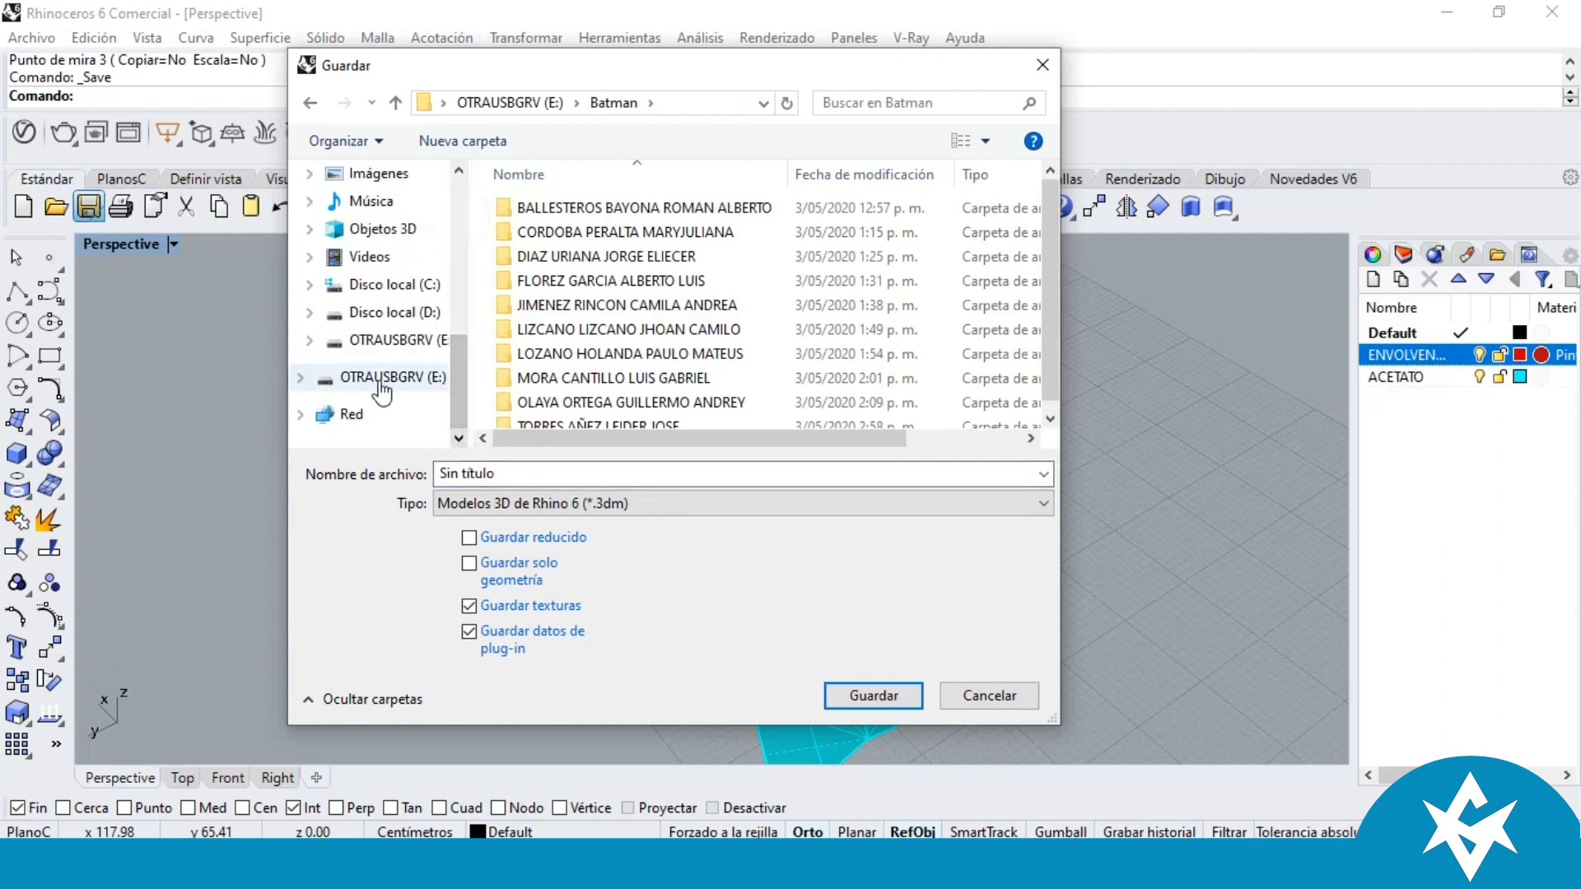
left_click(381, 380)
Step: Save the Rhino 6 3D model with a file name made of ENVOLVENTE and the author's name
left_click(560, 473)
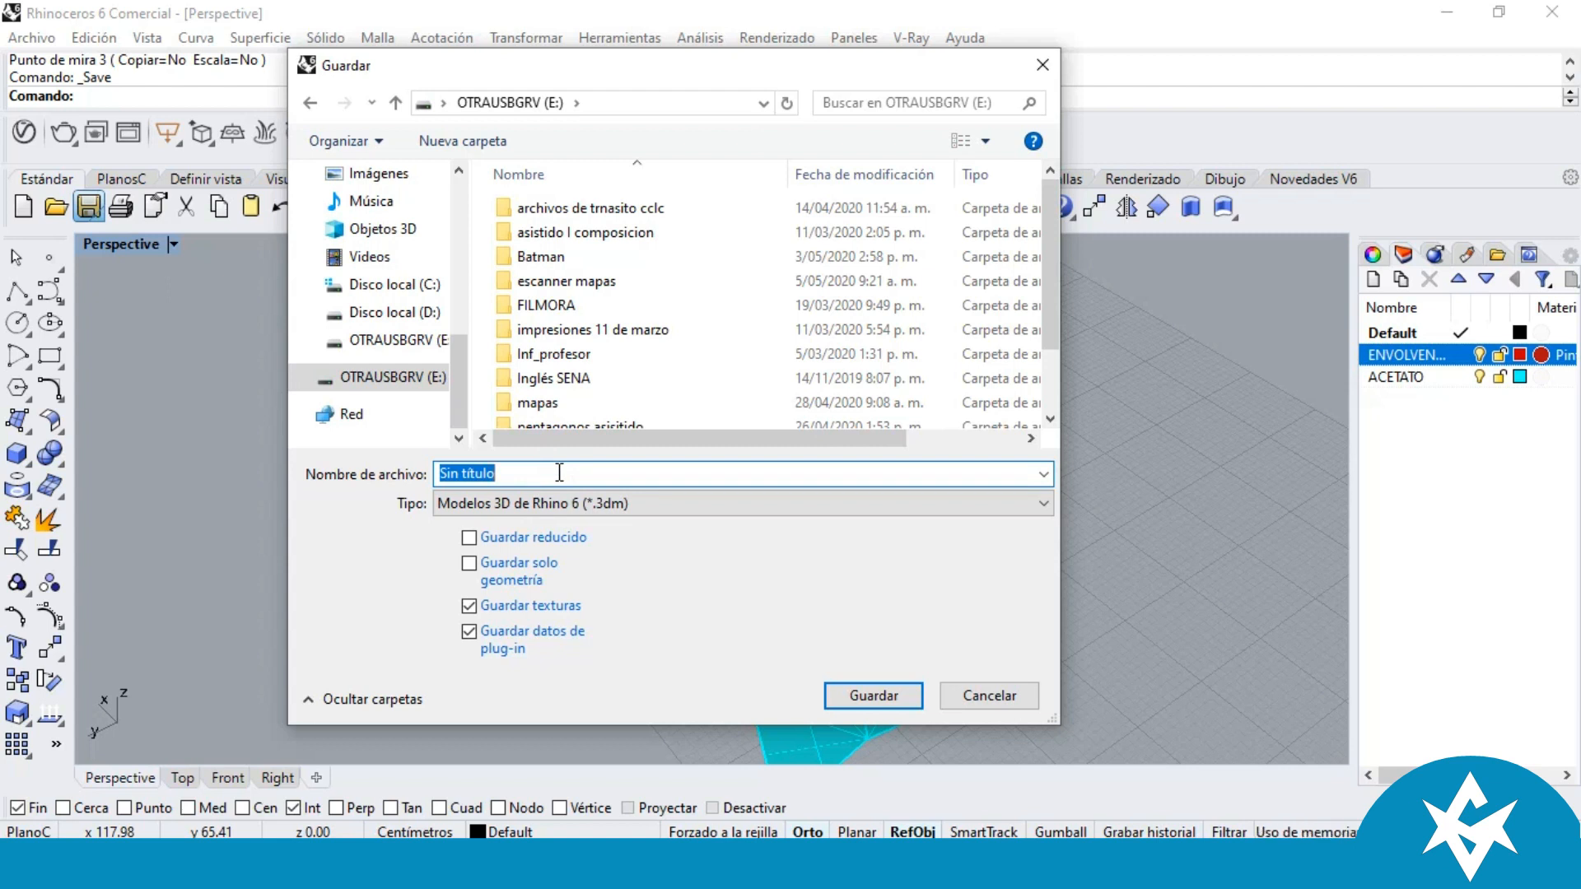
type("en")
key("BackSpace")
key("BackSpace")
type("ENVOLVEL")
key("BackSpace")
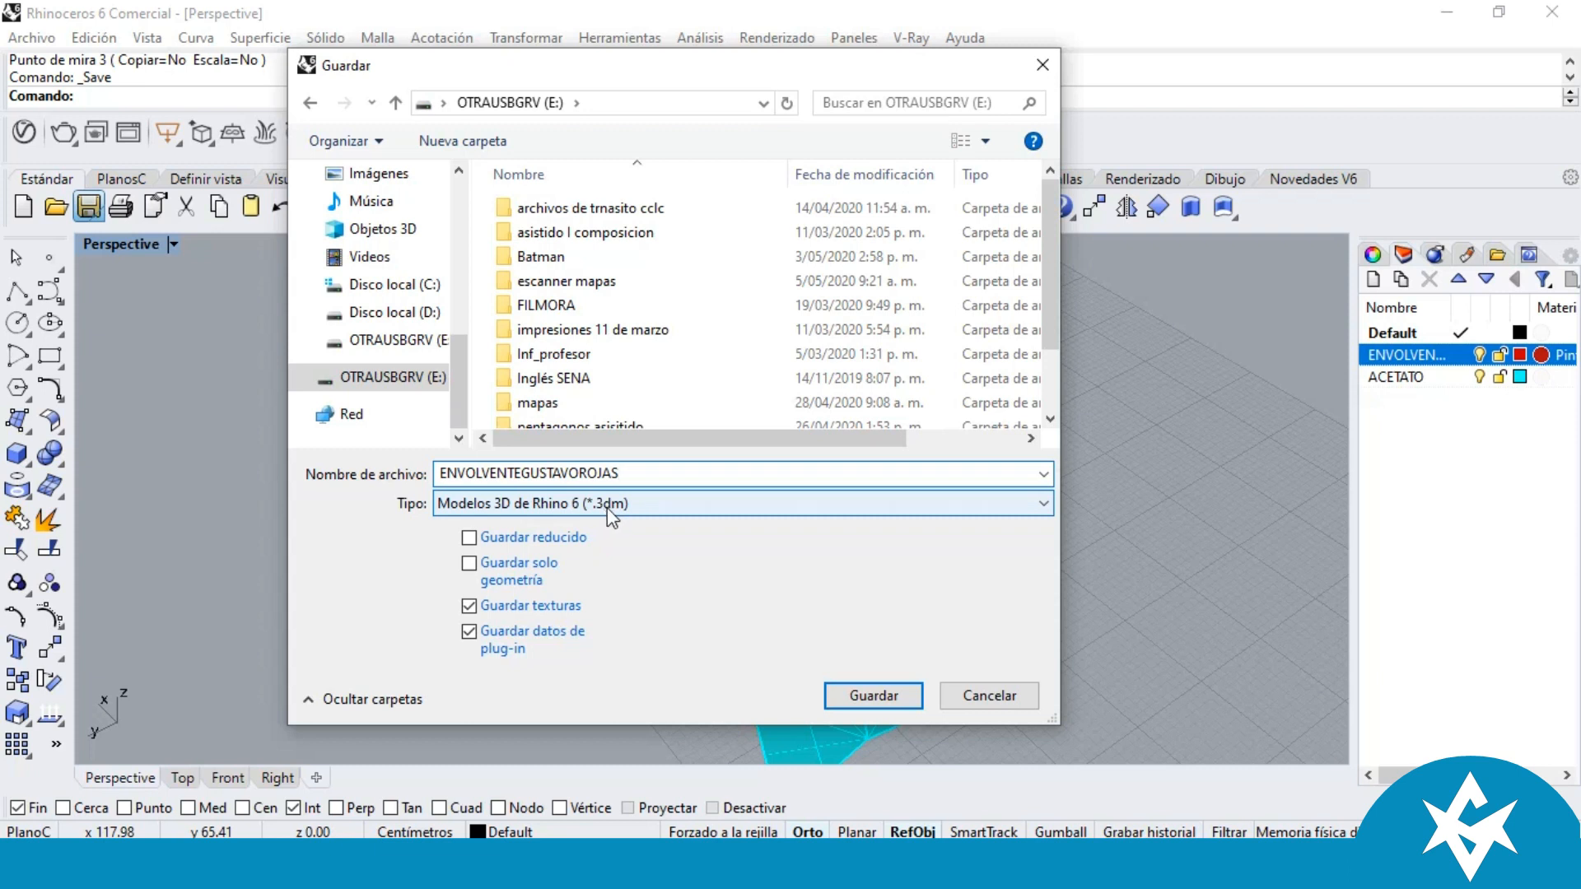
left_click(898, 696)
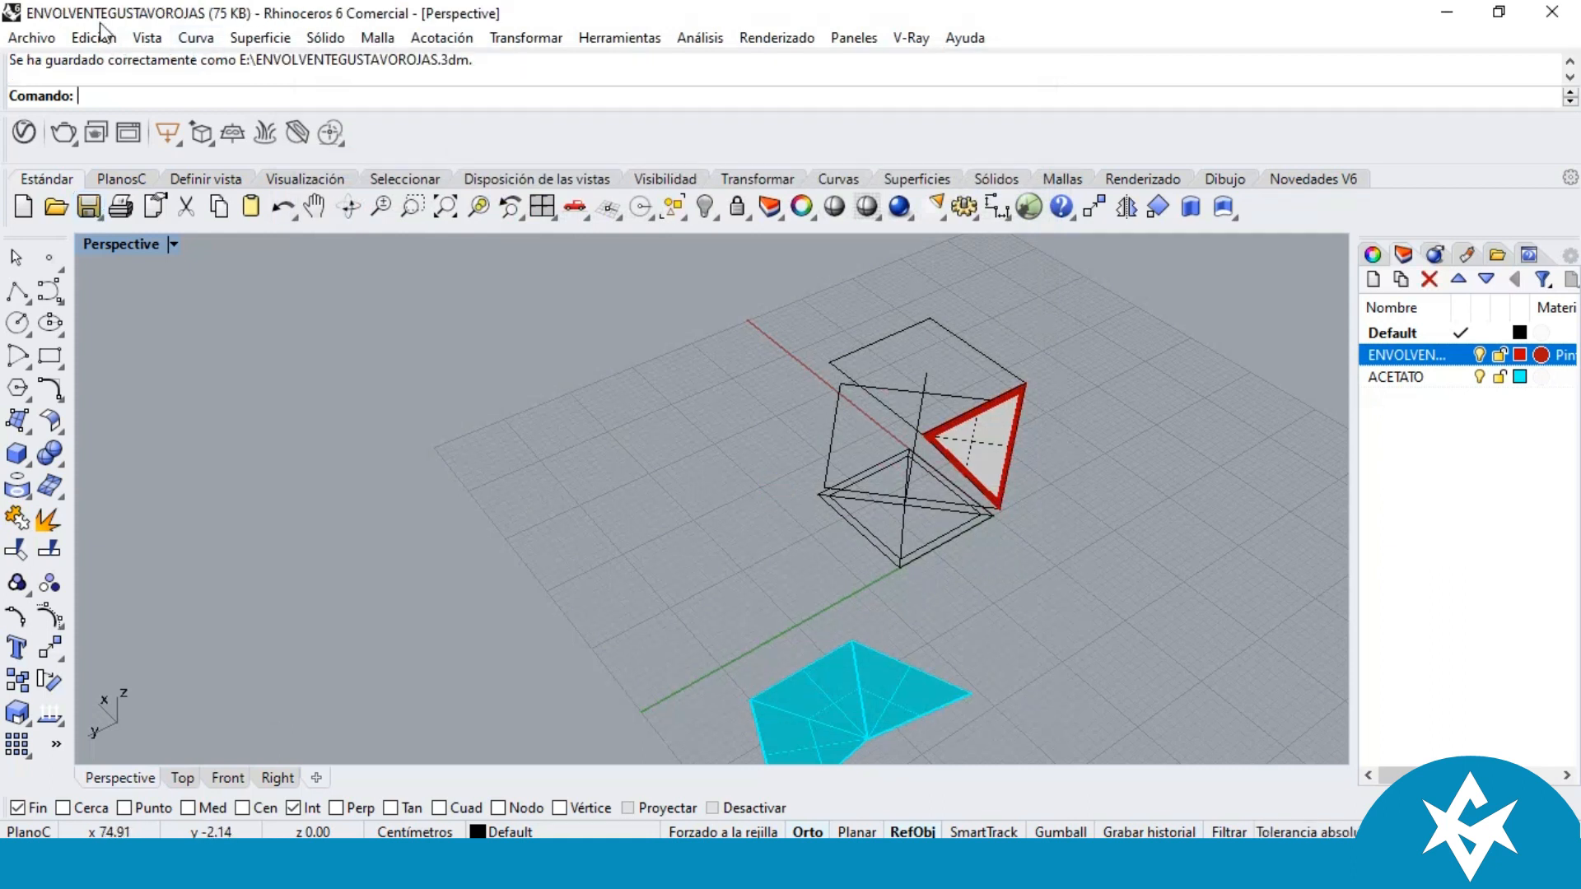
Step: Delete the triangular curve running along the middle of the red frame
scroll(1011, 432, "up", 5)
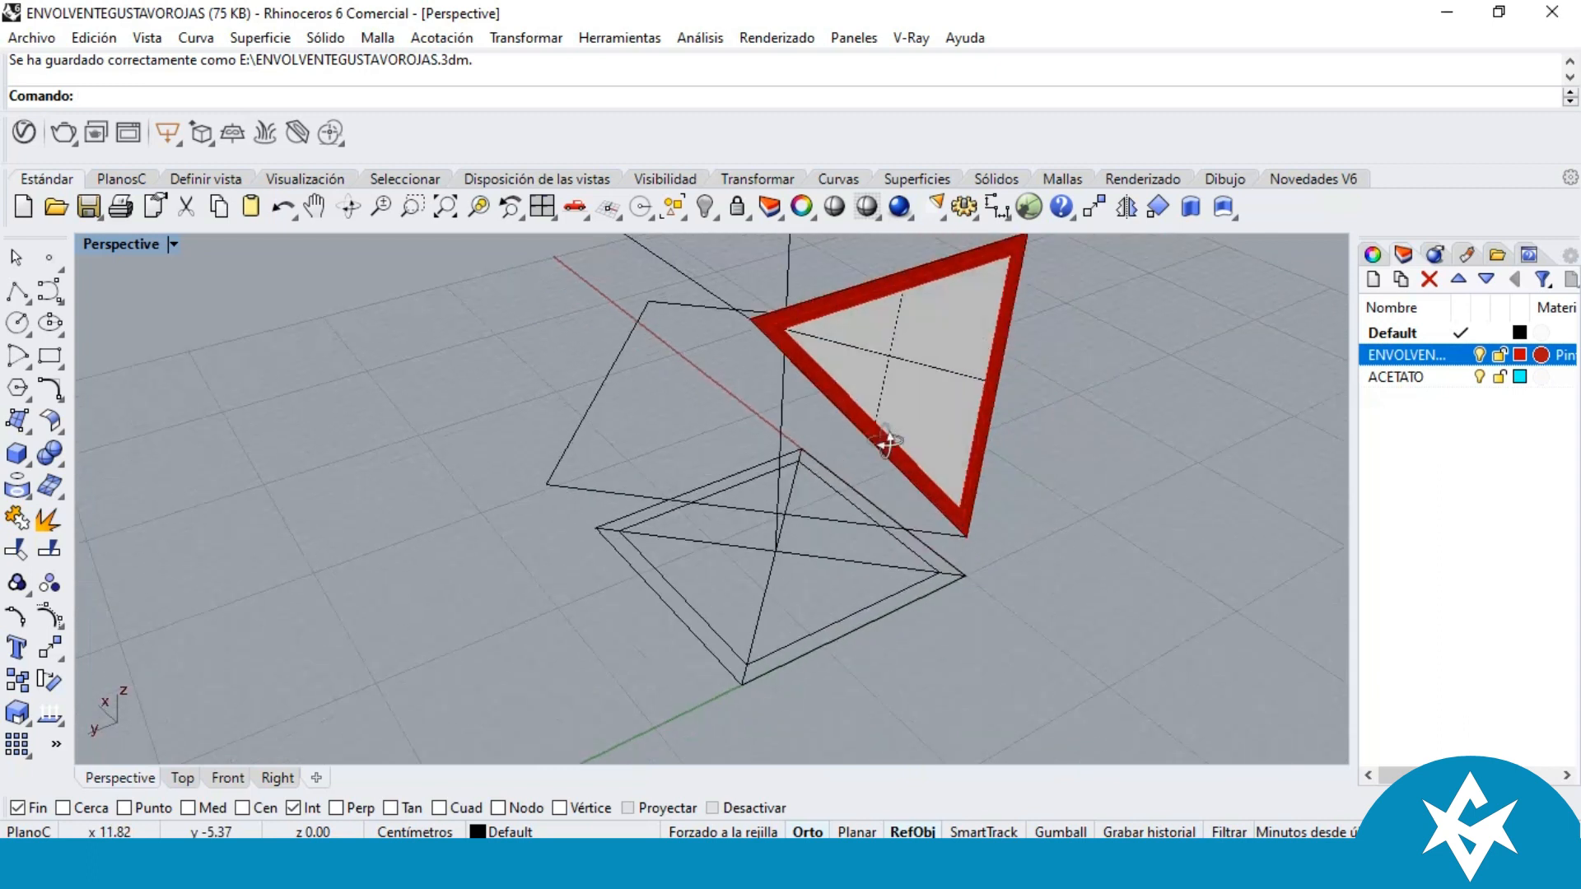
right_click_drag(887, 442, 924, 456)
left_click(941, 437)
left_click(1021, 325)
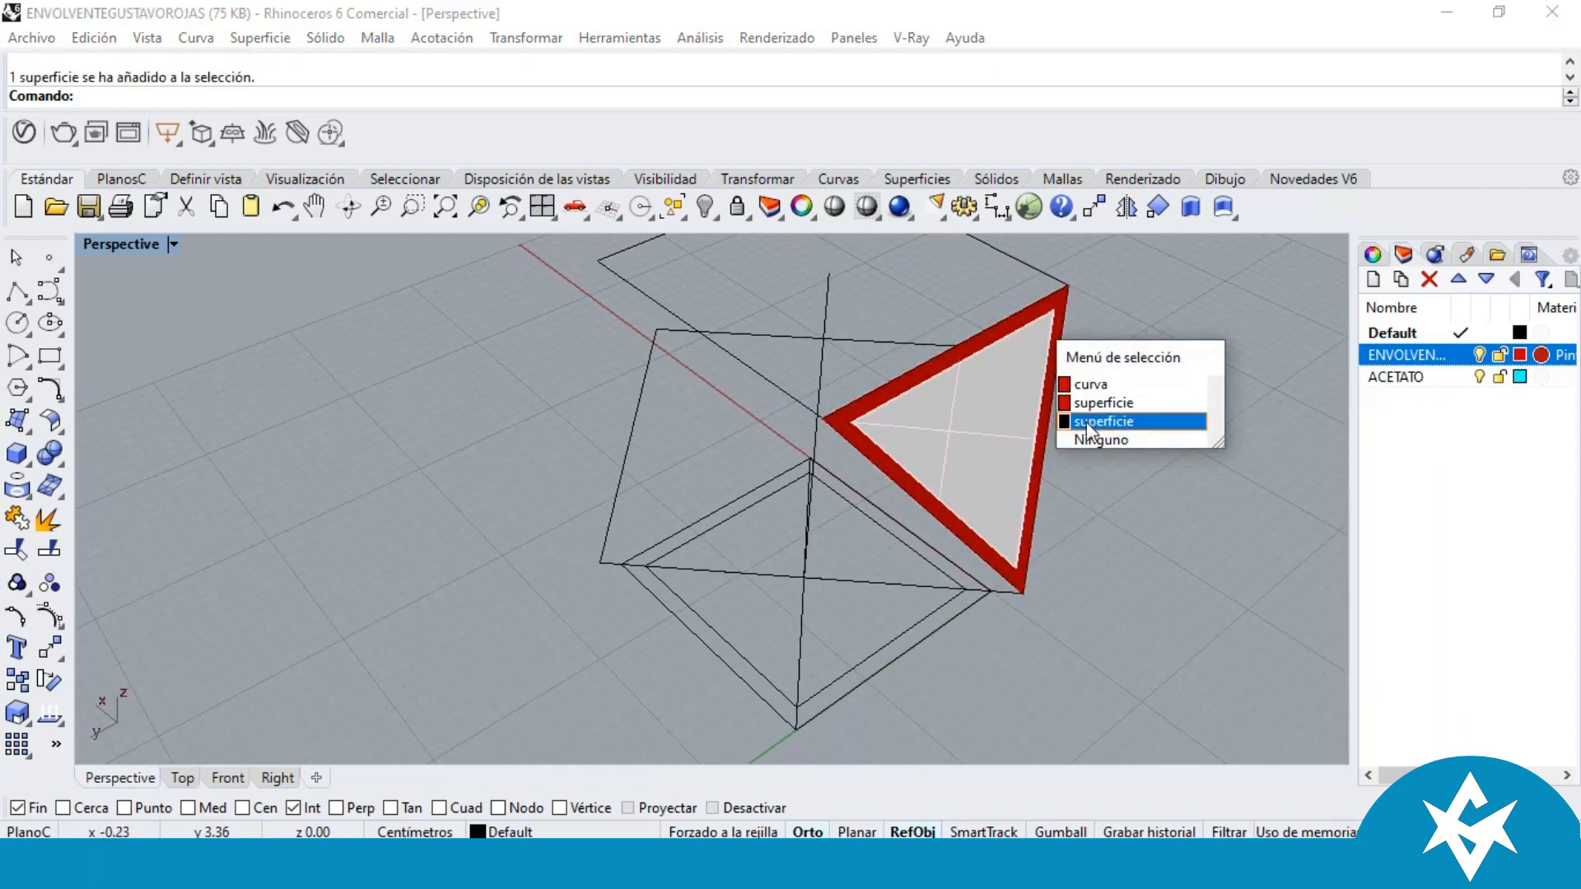
left_click(1096, 385)
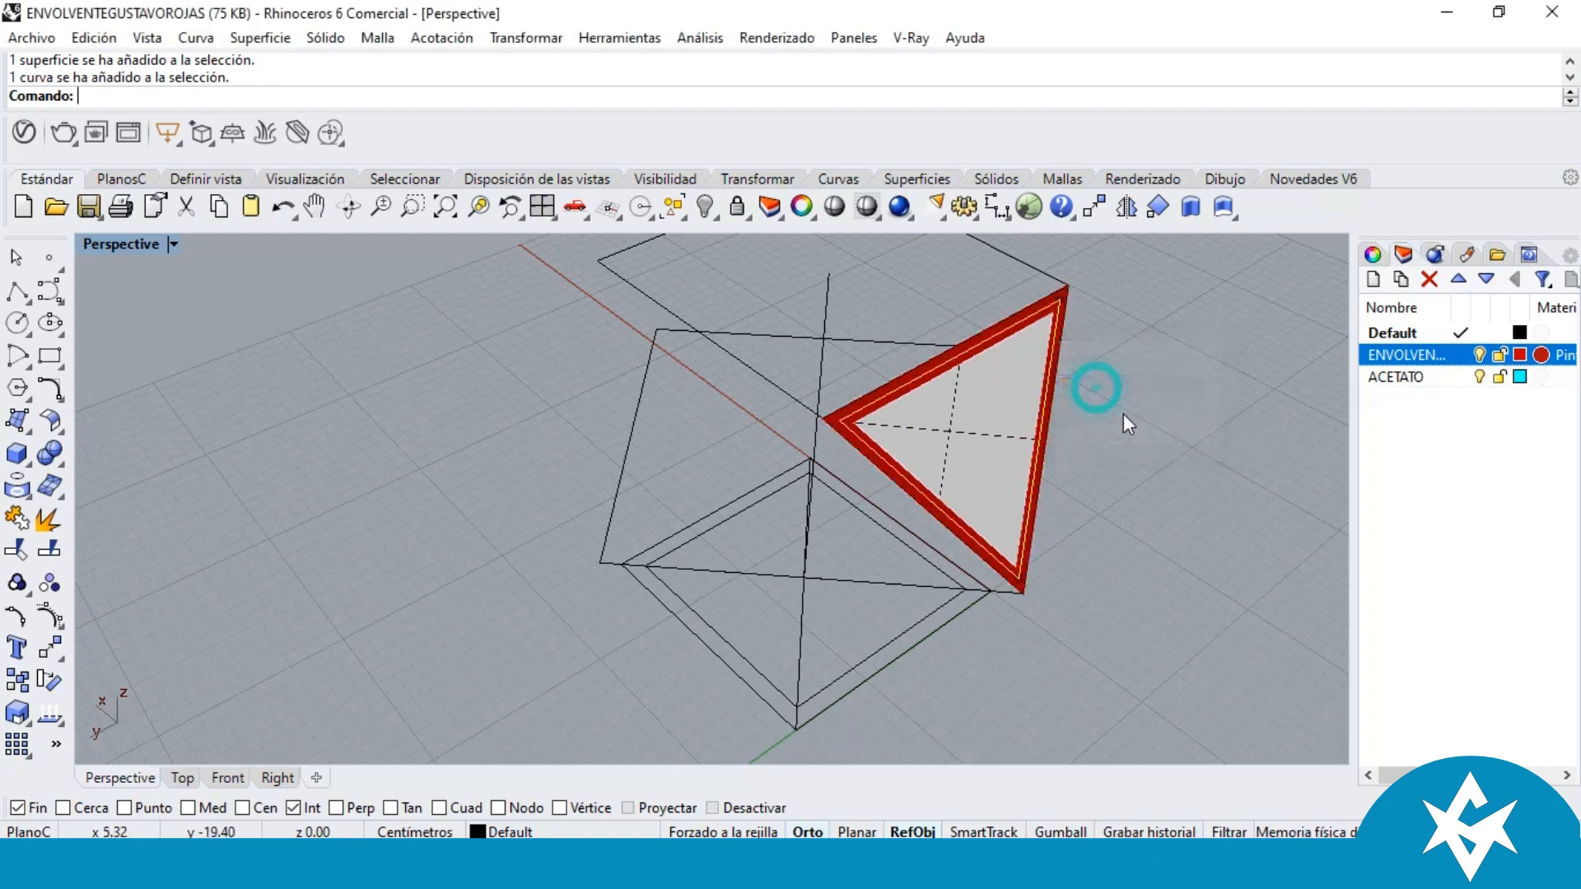
key("Delete")
scroll(1105, 394, "up", 2)
left_click(955, 408)
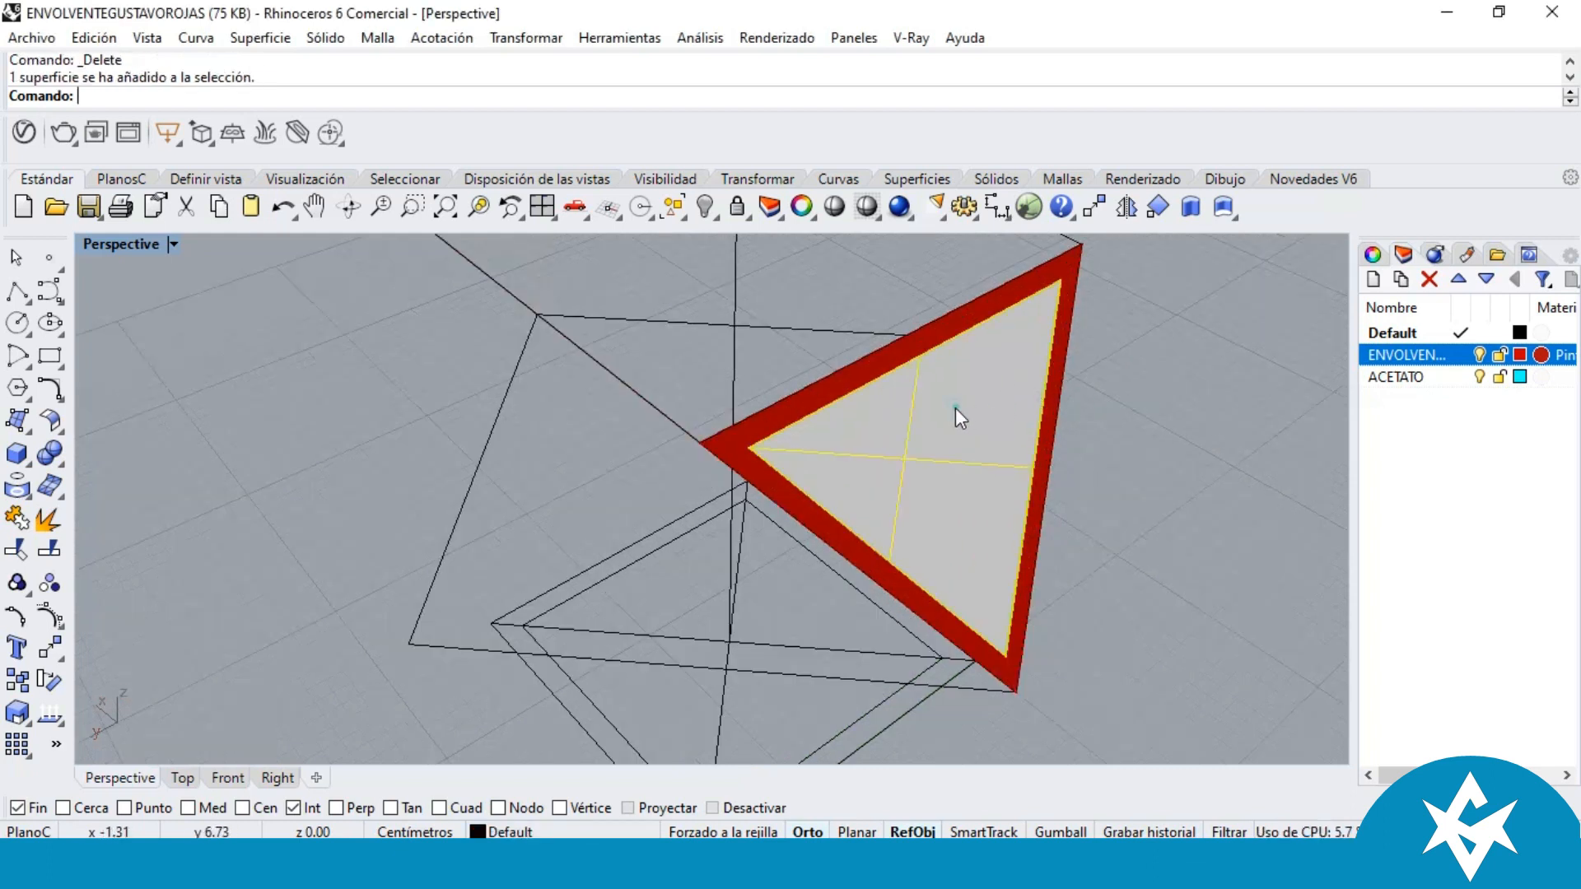
scroll(972, 311, "up", 4)
scroll(967, 317, "down", 4)
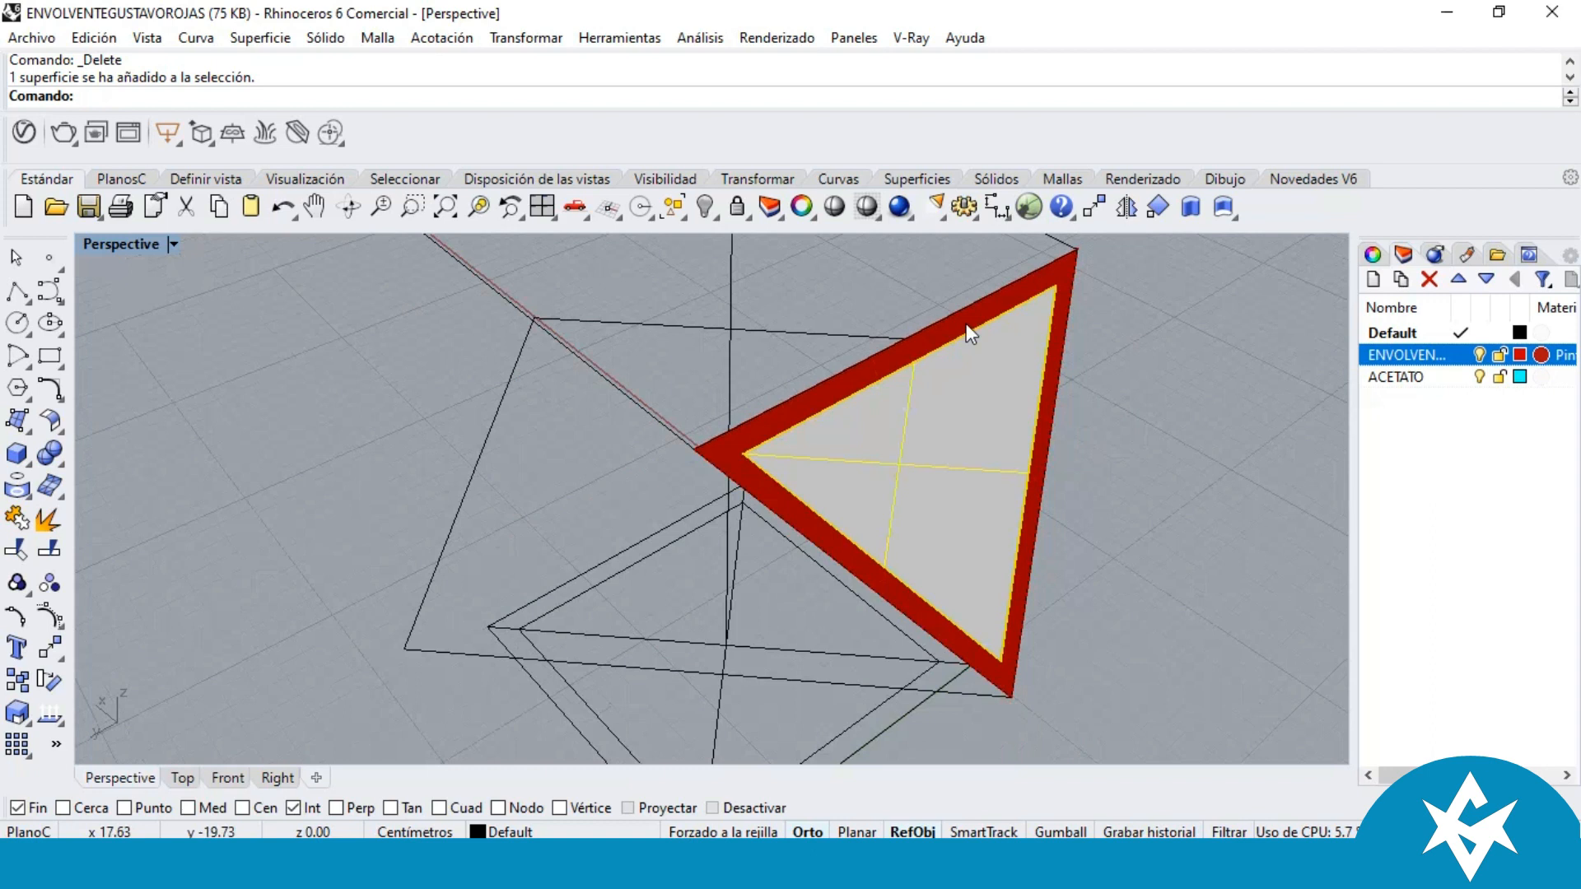
left_click(972, 313)
left_click(1157, 556)
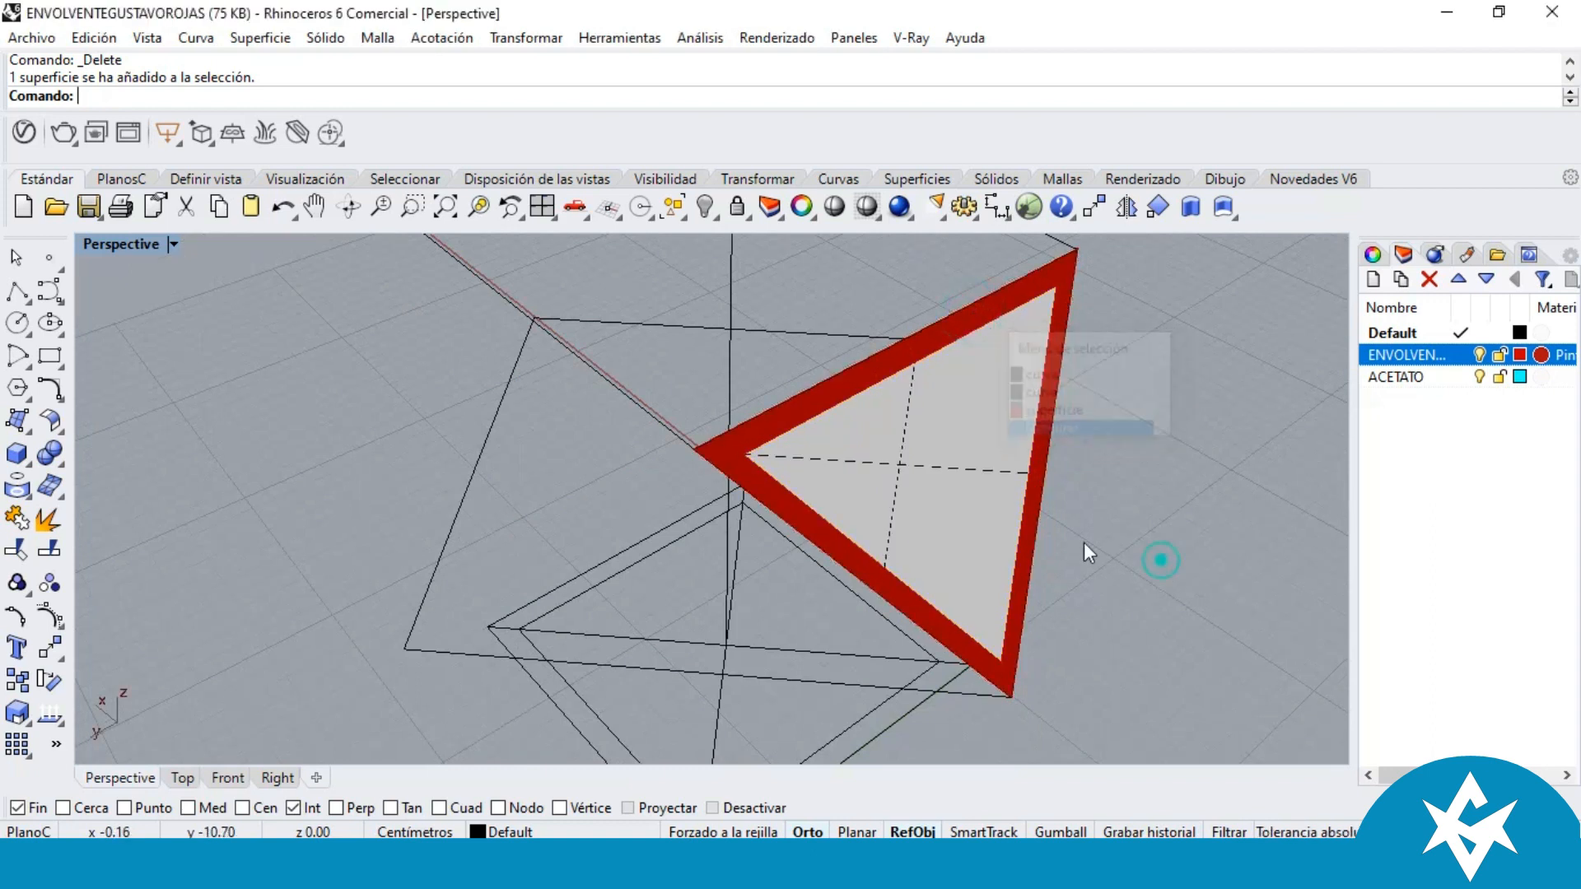
Step: Try to group the red frame with its inner triangular surface, and test the group by selecting the inner surface
left_click(972, 513)
scroll(710, 453, "up", 3)
scroll(781, 436, "down", 1)
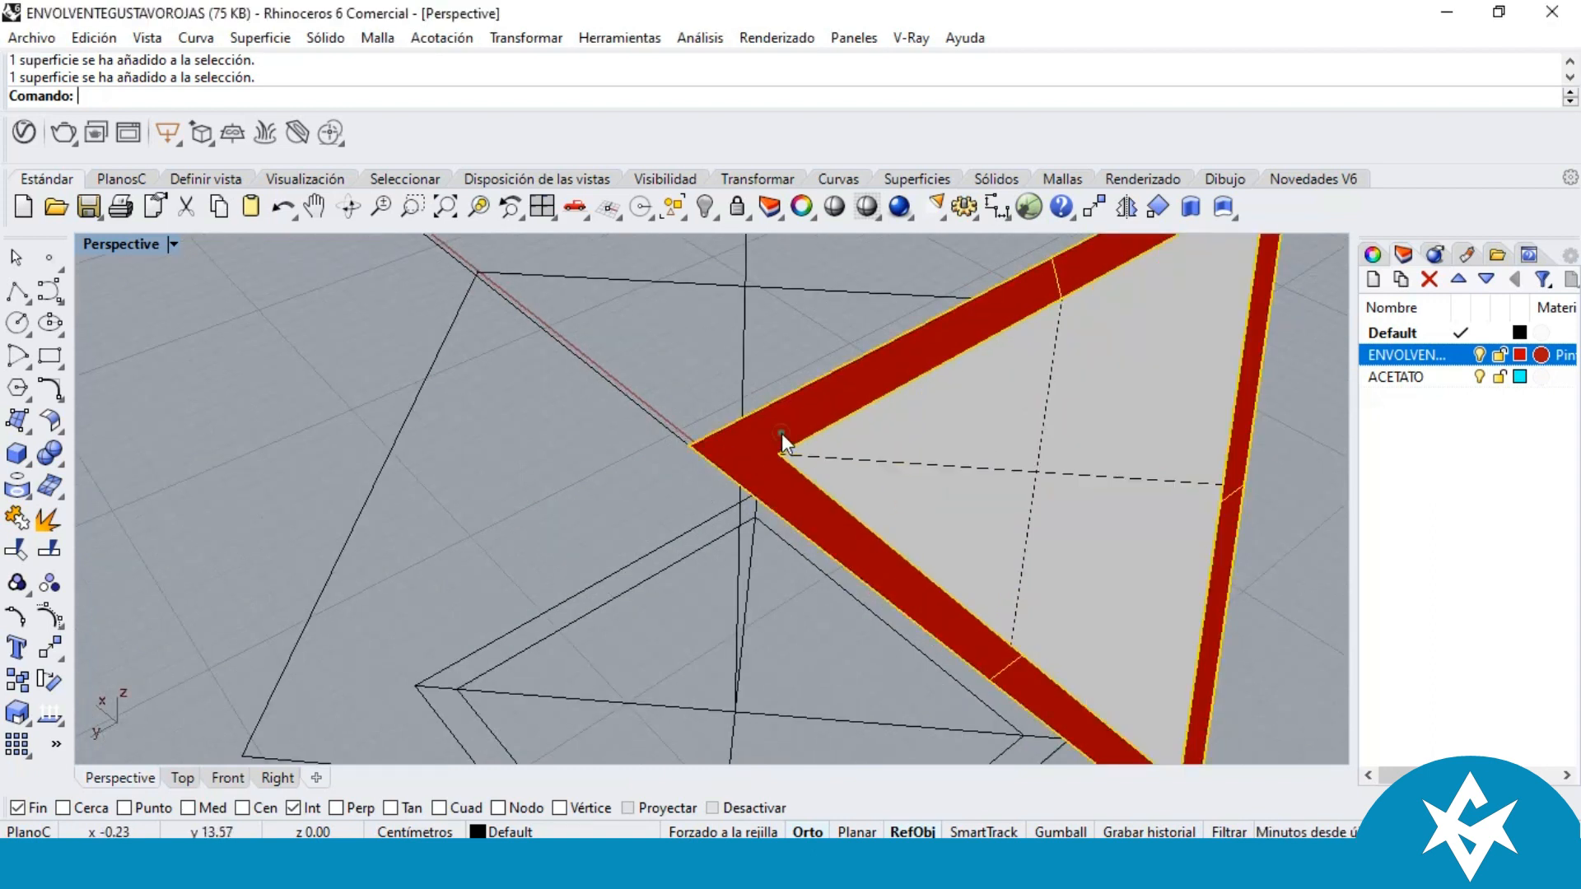
scroll(782, 433, "down", 6)
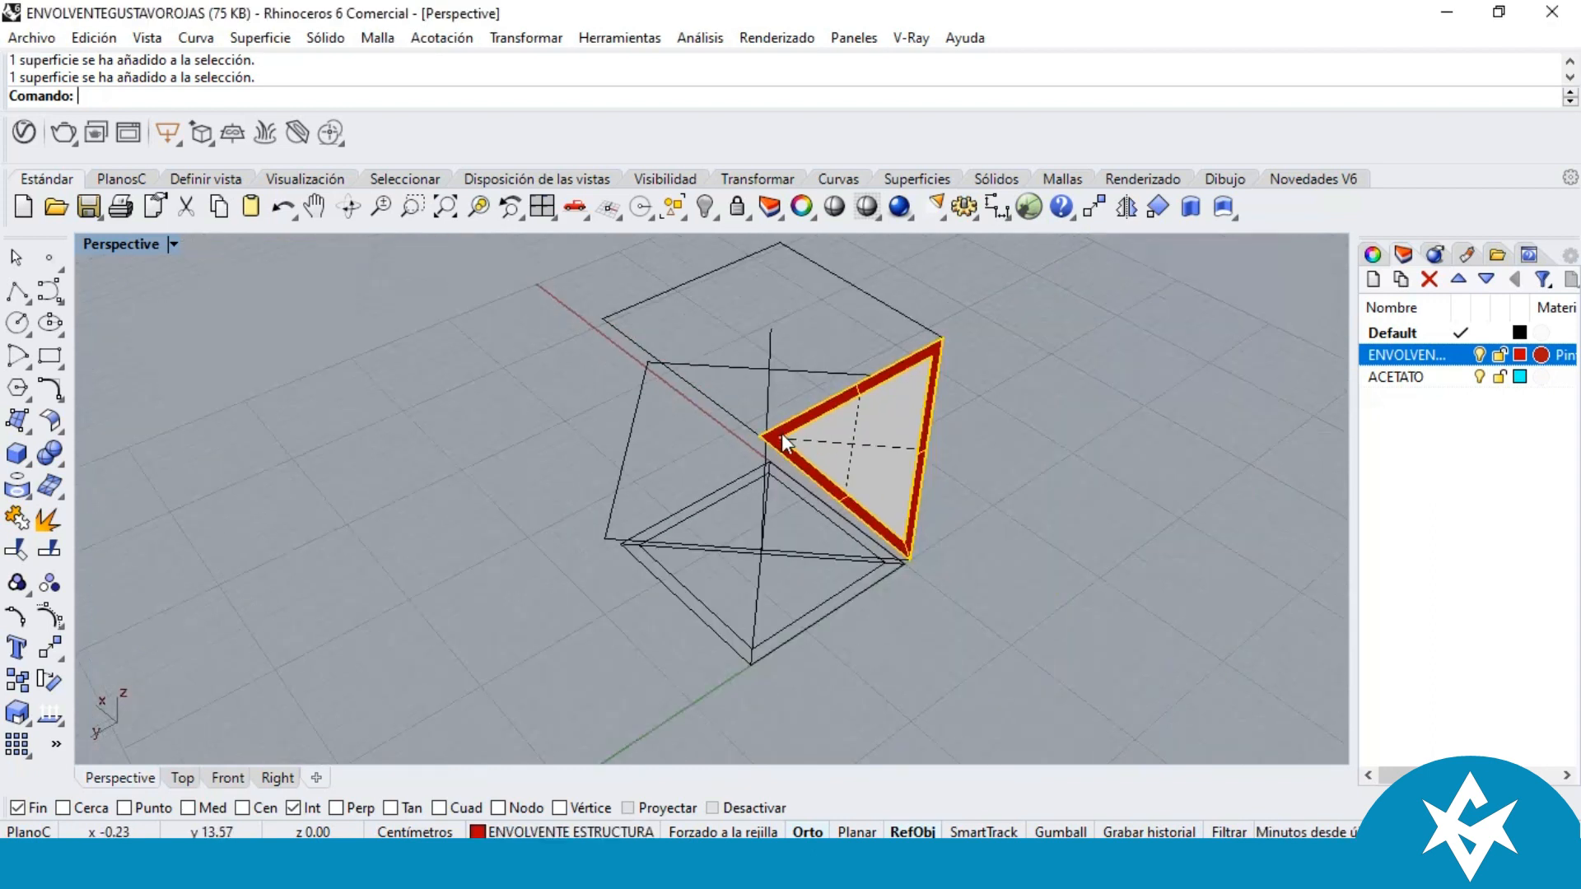
left_click(18, 583)
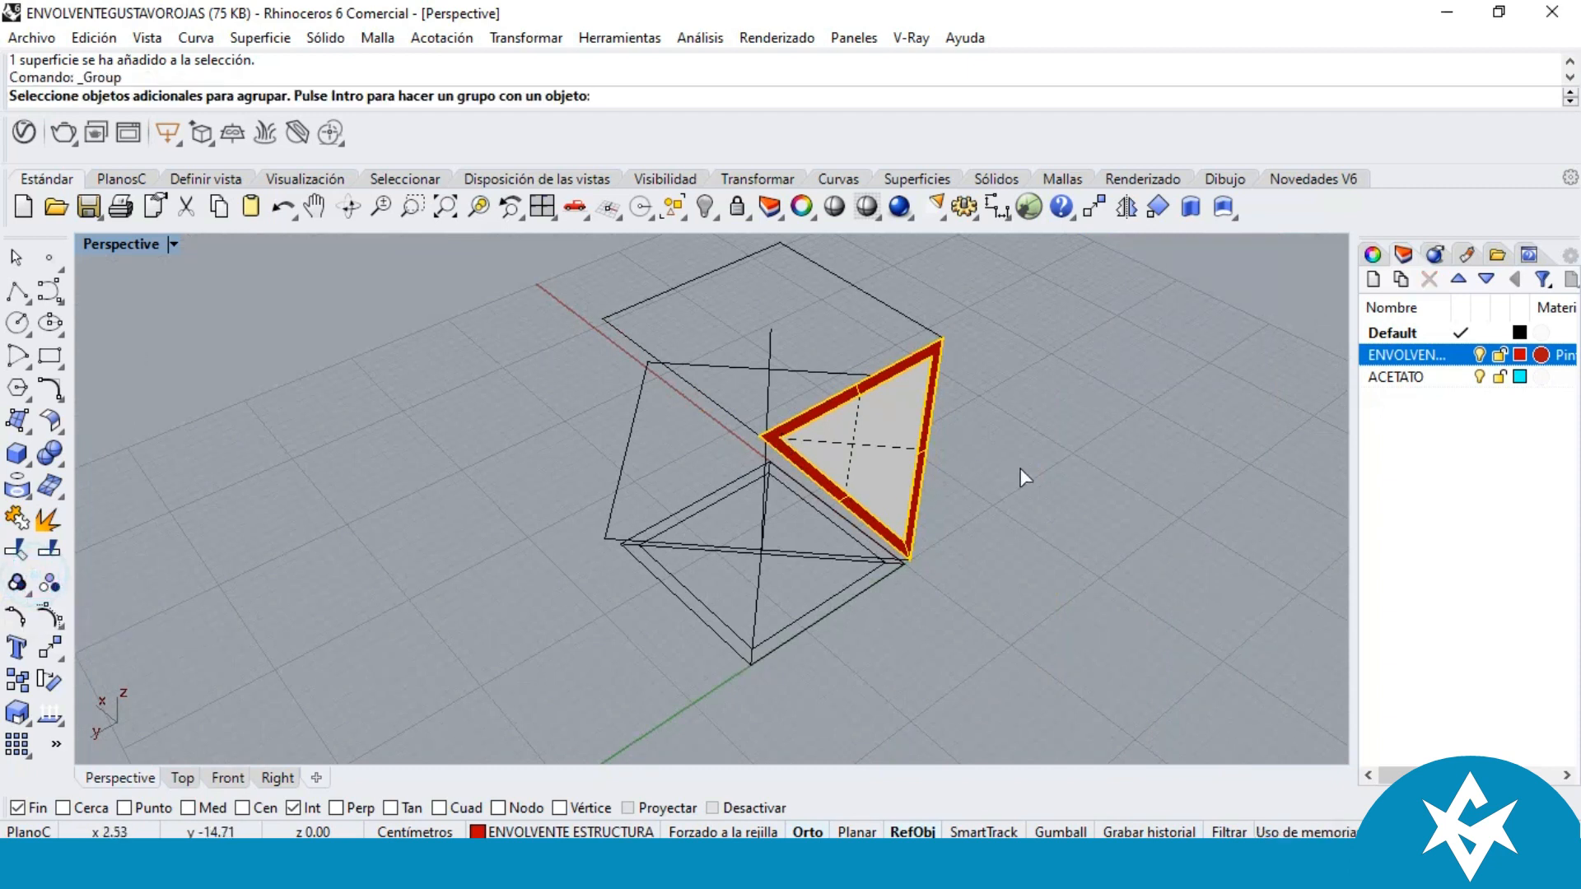
right_click_drag(953, 553, 936, 377)
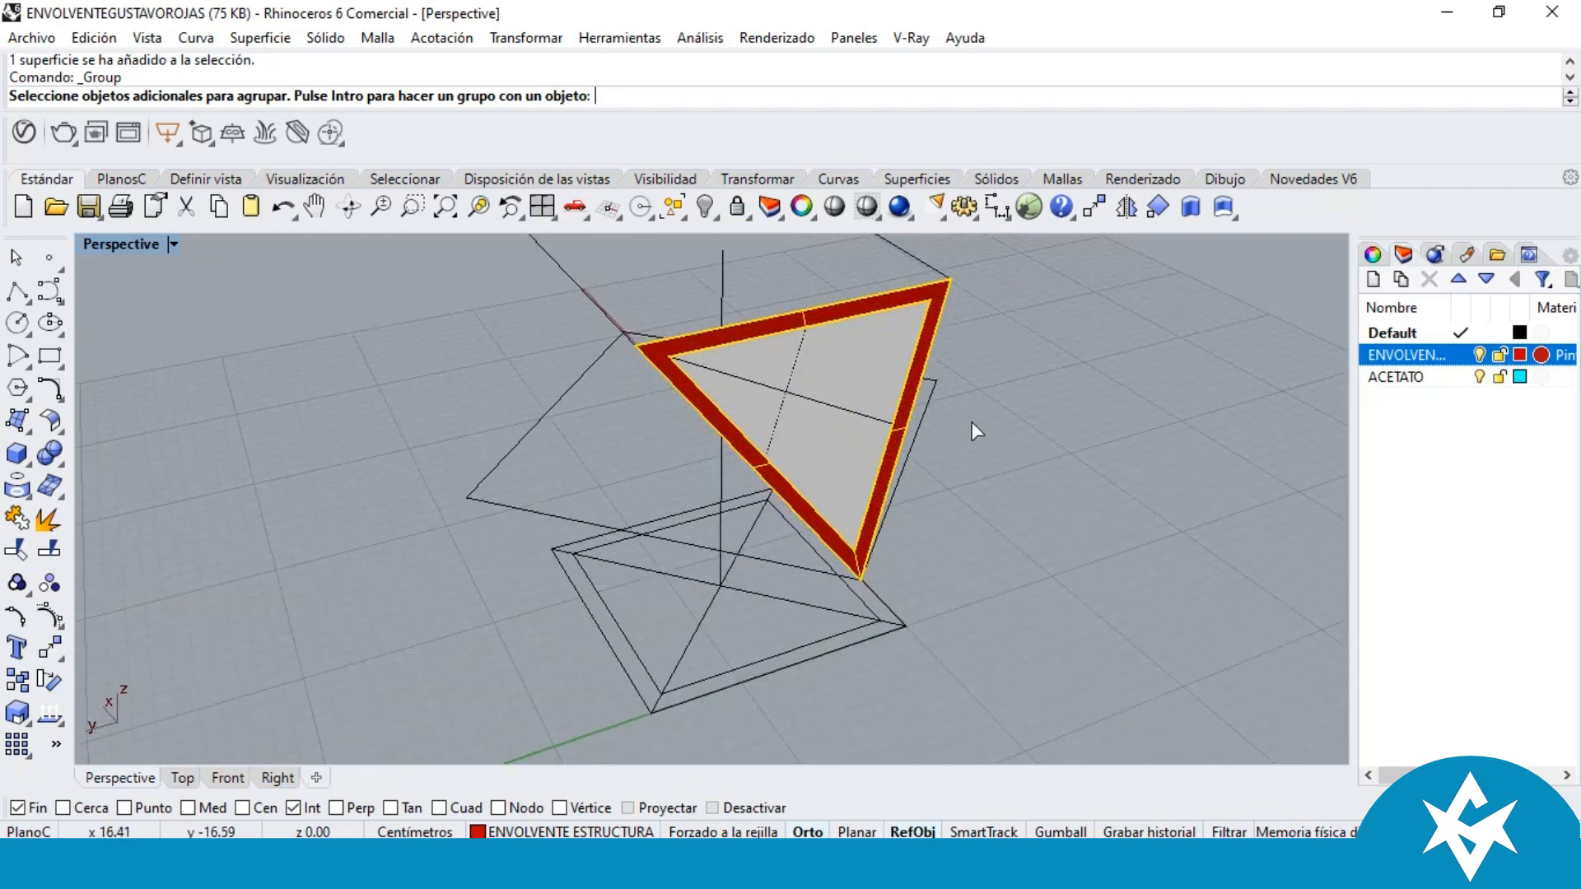
key("Return")
left_click(1045, 430)
left_click(833, 417)
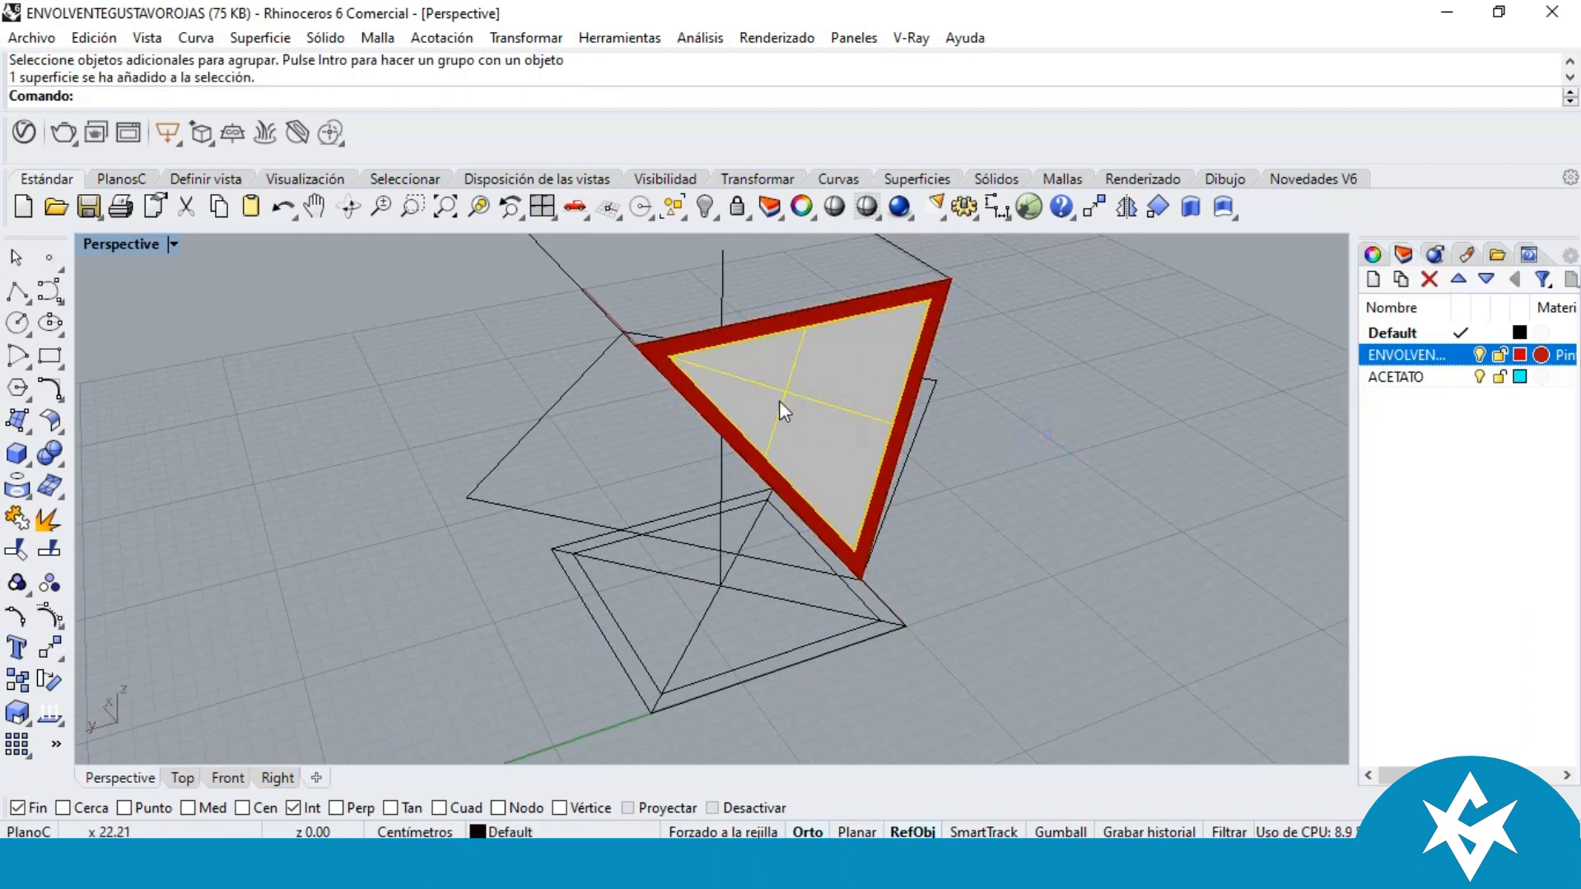
scroll(782, 354, "up", 3)
scroll(783, 334, "down", 3)
left_click(611, 272)
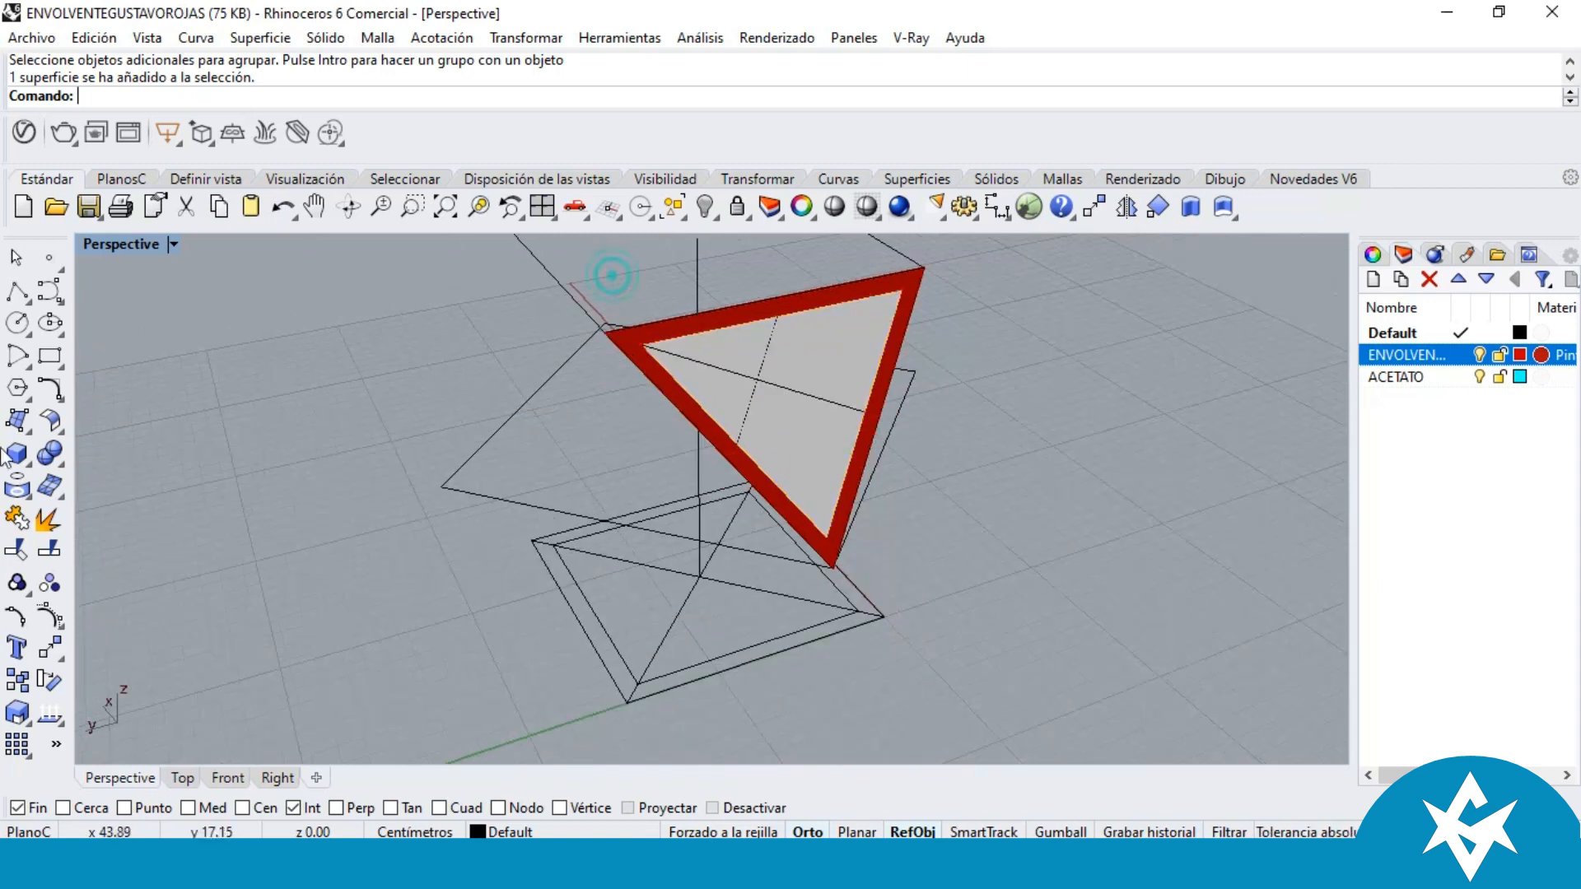
Step: Group the red triangular frame and its inner surface into a single group
left_click(18, 584)
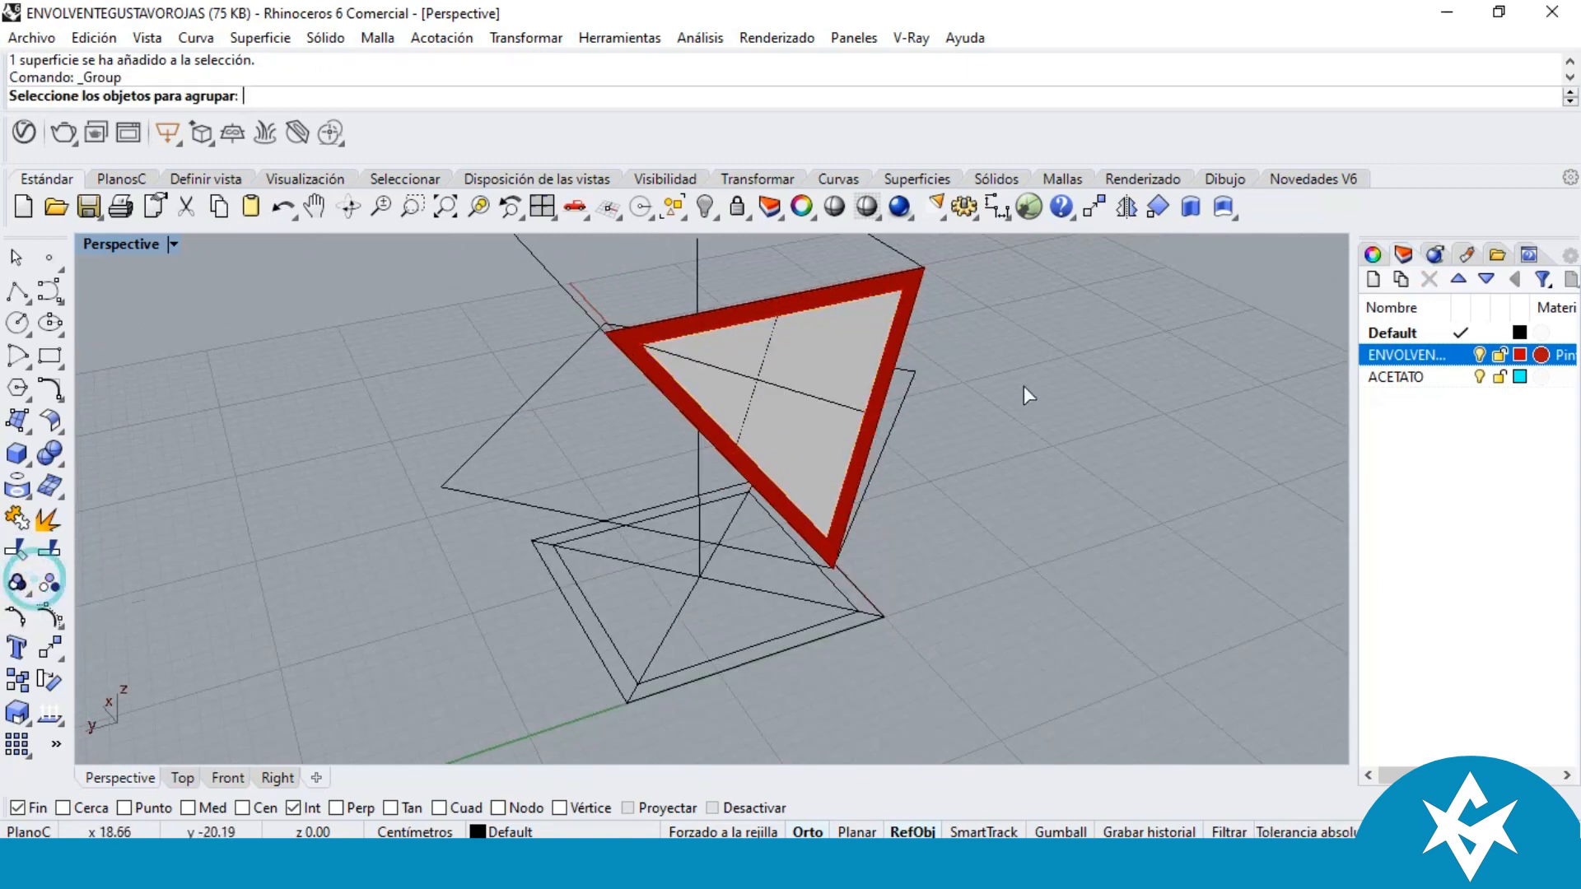
scroll(862, 290, "up", 3)
scroll(863, 289, "up", 2)
left_click(869, 308)
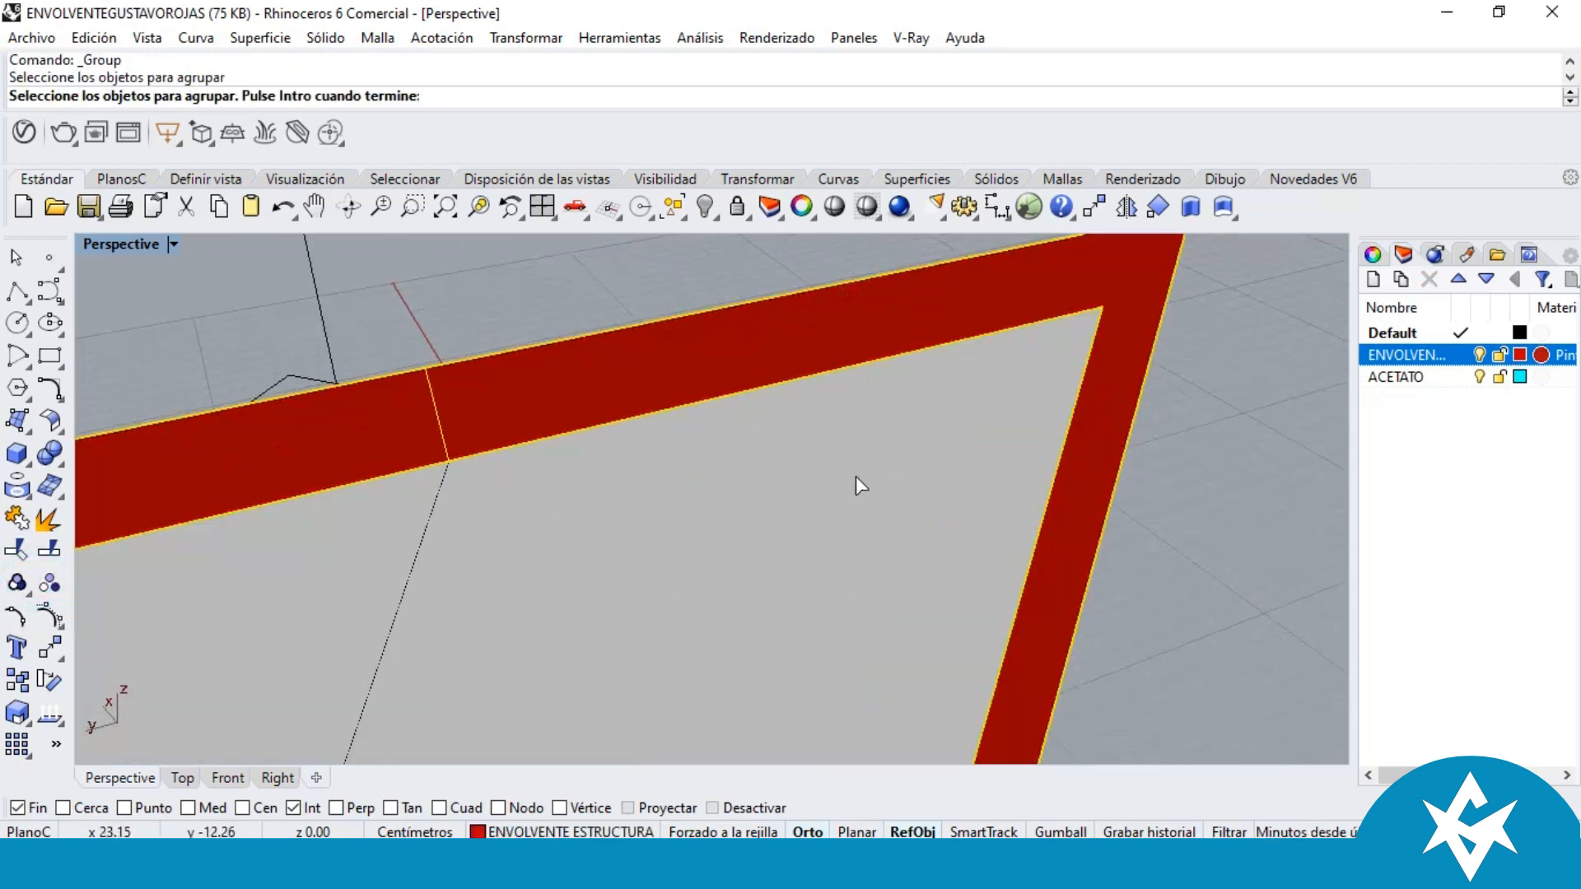
left_click(940, 412)
scroll(776, 404, "down", 5)
scroll(776, 404, "up", 2)
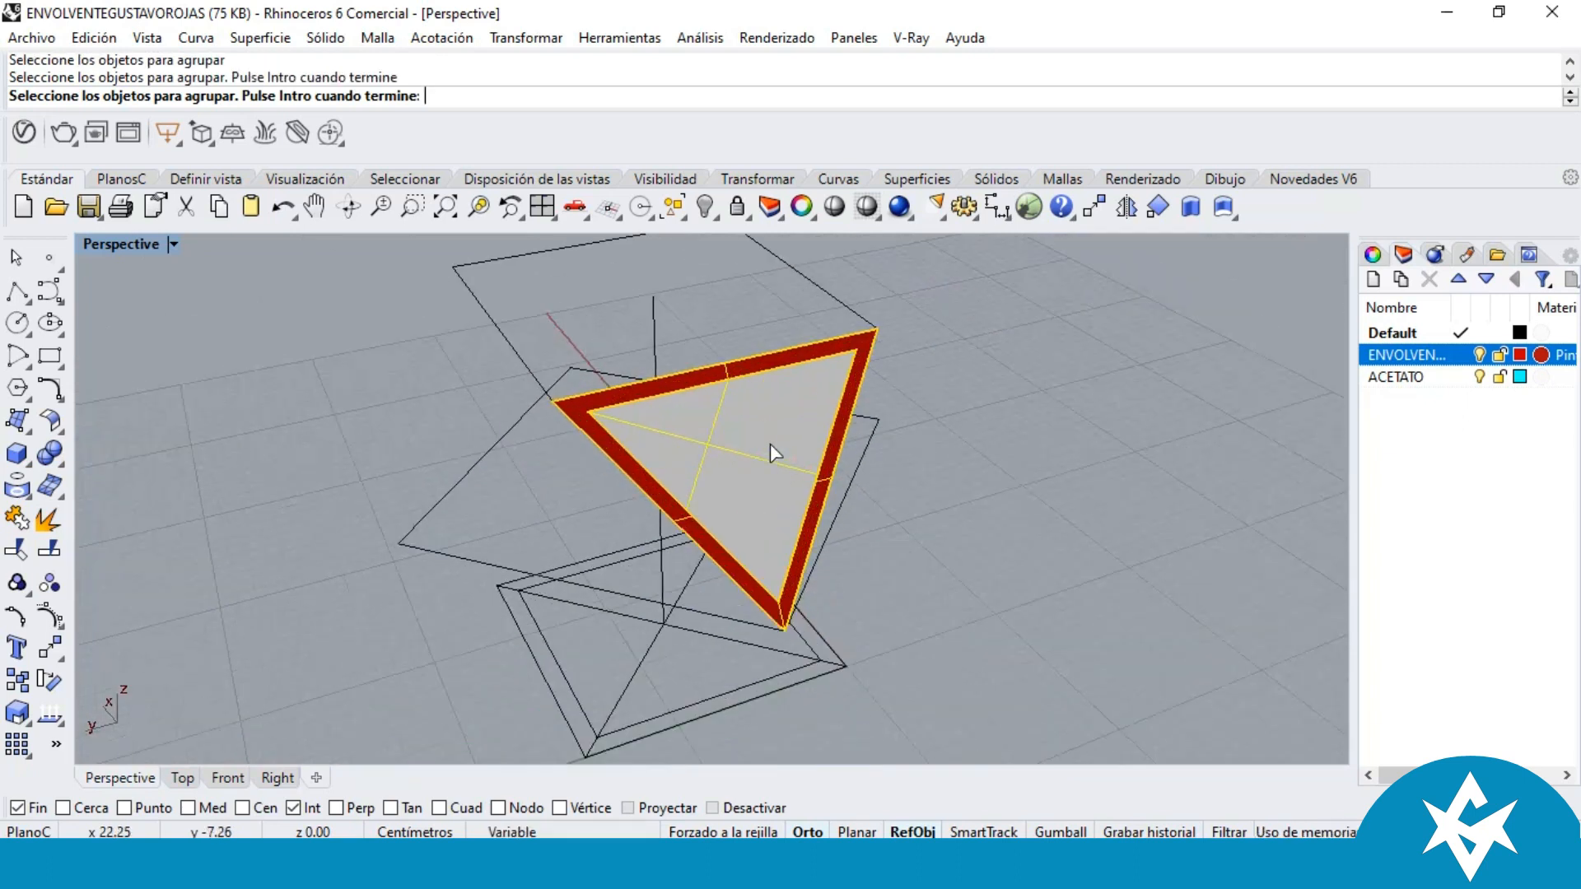
key("Return")
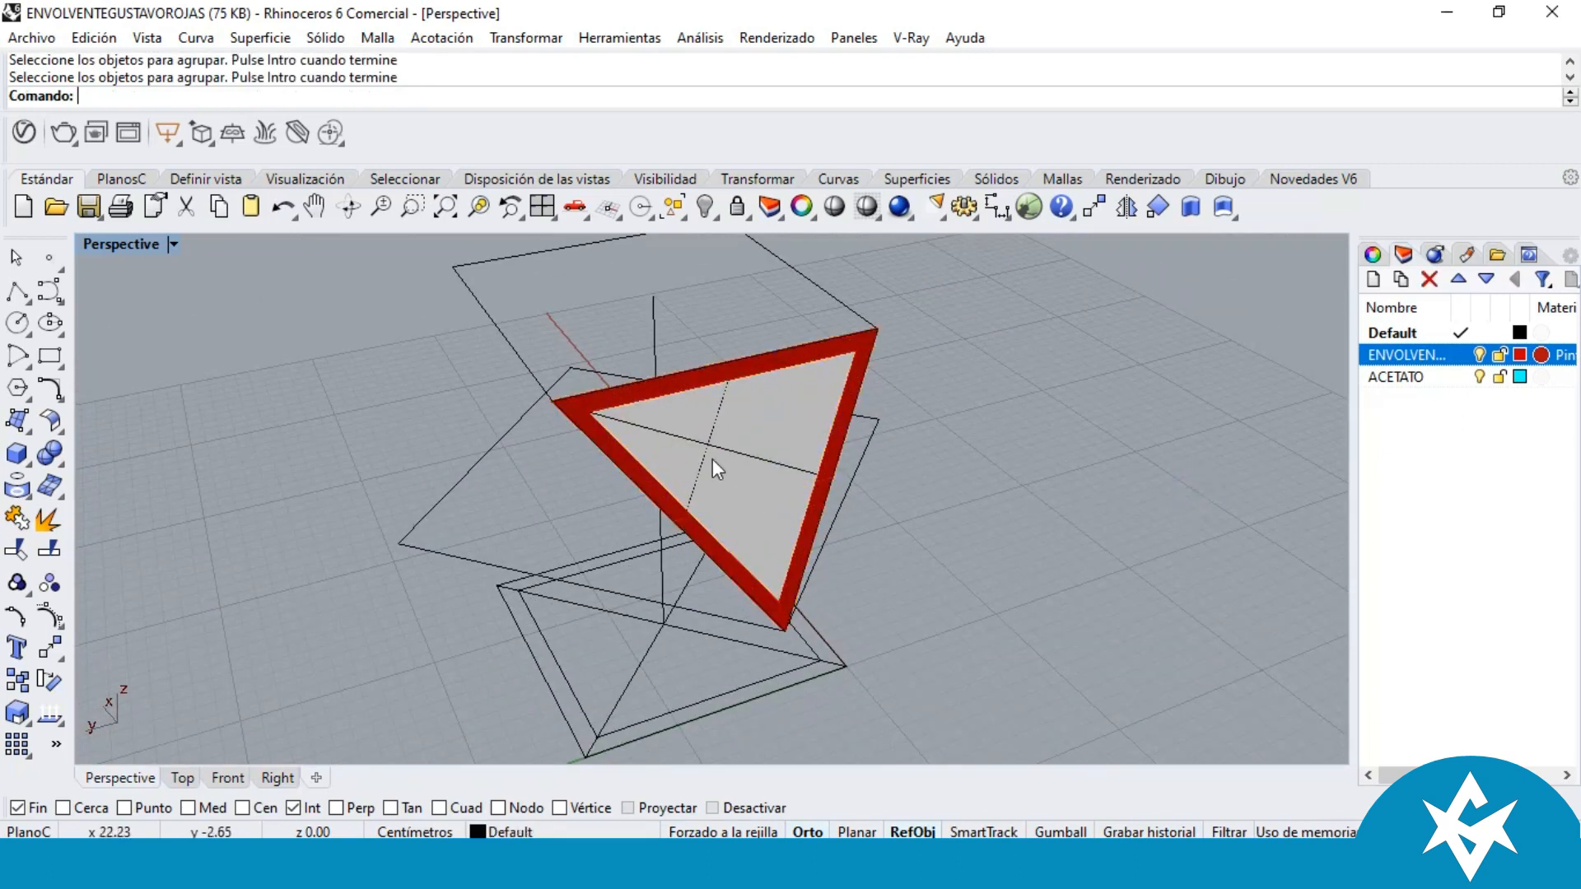
Step: Move the grouped triangular panel off the wireframe to the empty area beside it
left_click(713, 458)
right_click_drag(684, 476, 784, 467)
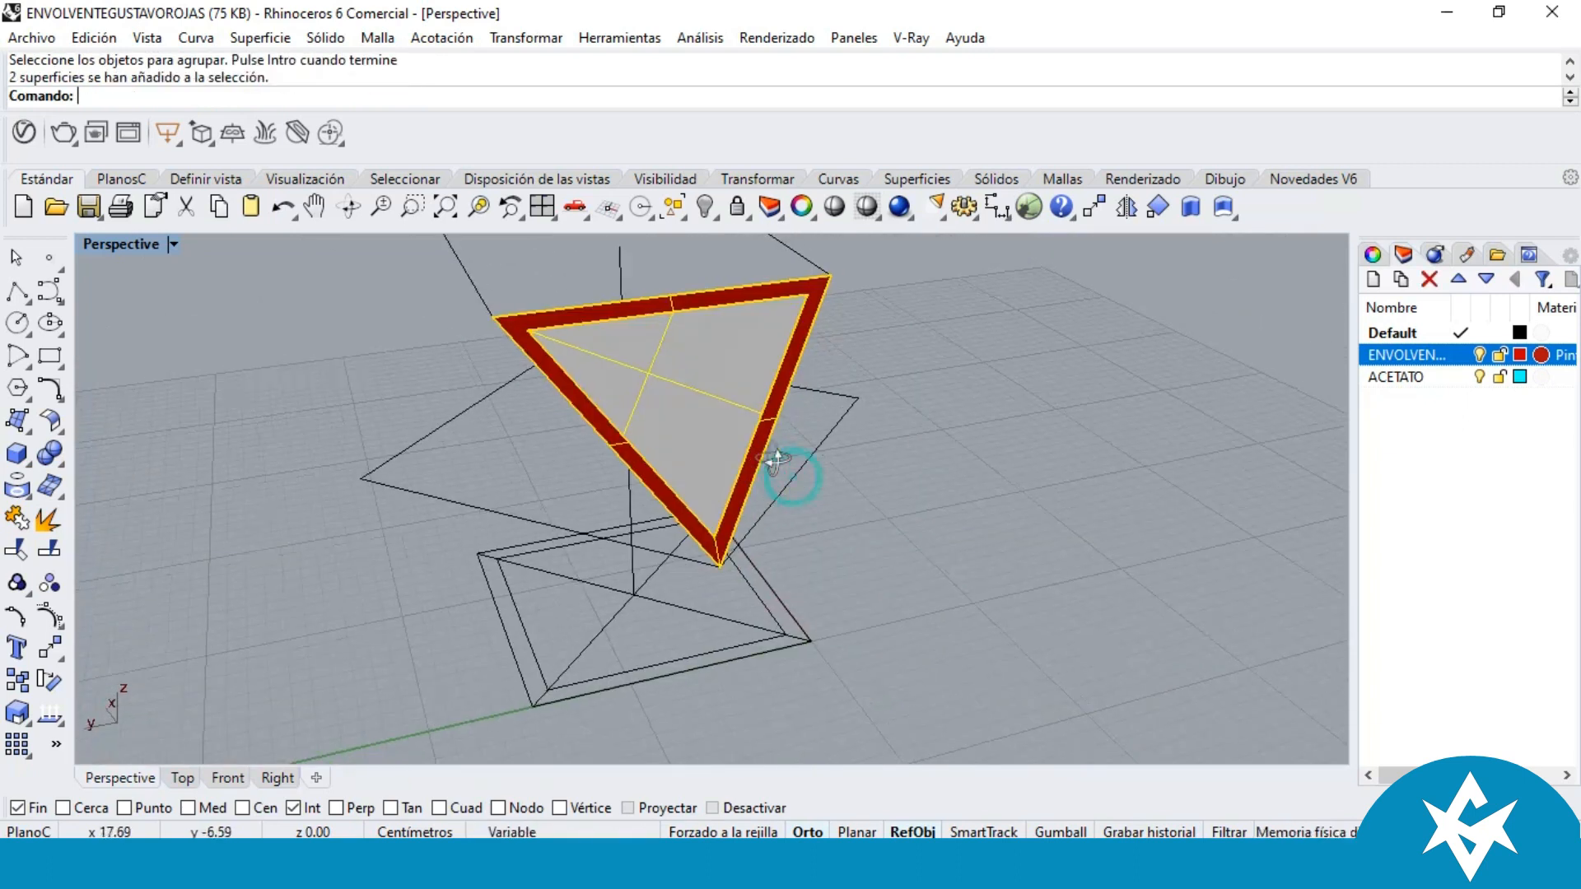
left_click(1096, 206)
left_click(916, 452)
left_click(1172, 403)
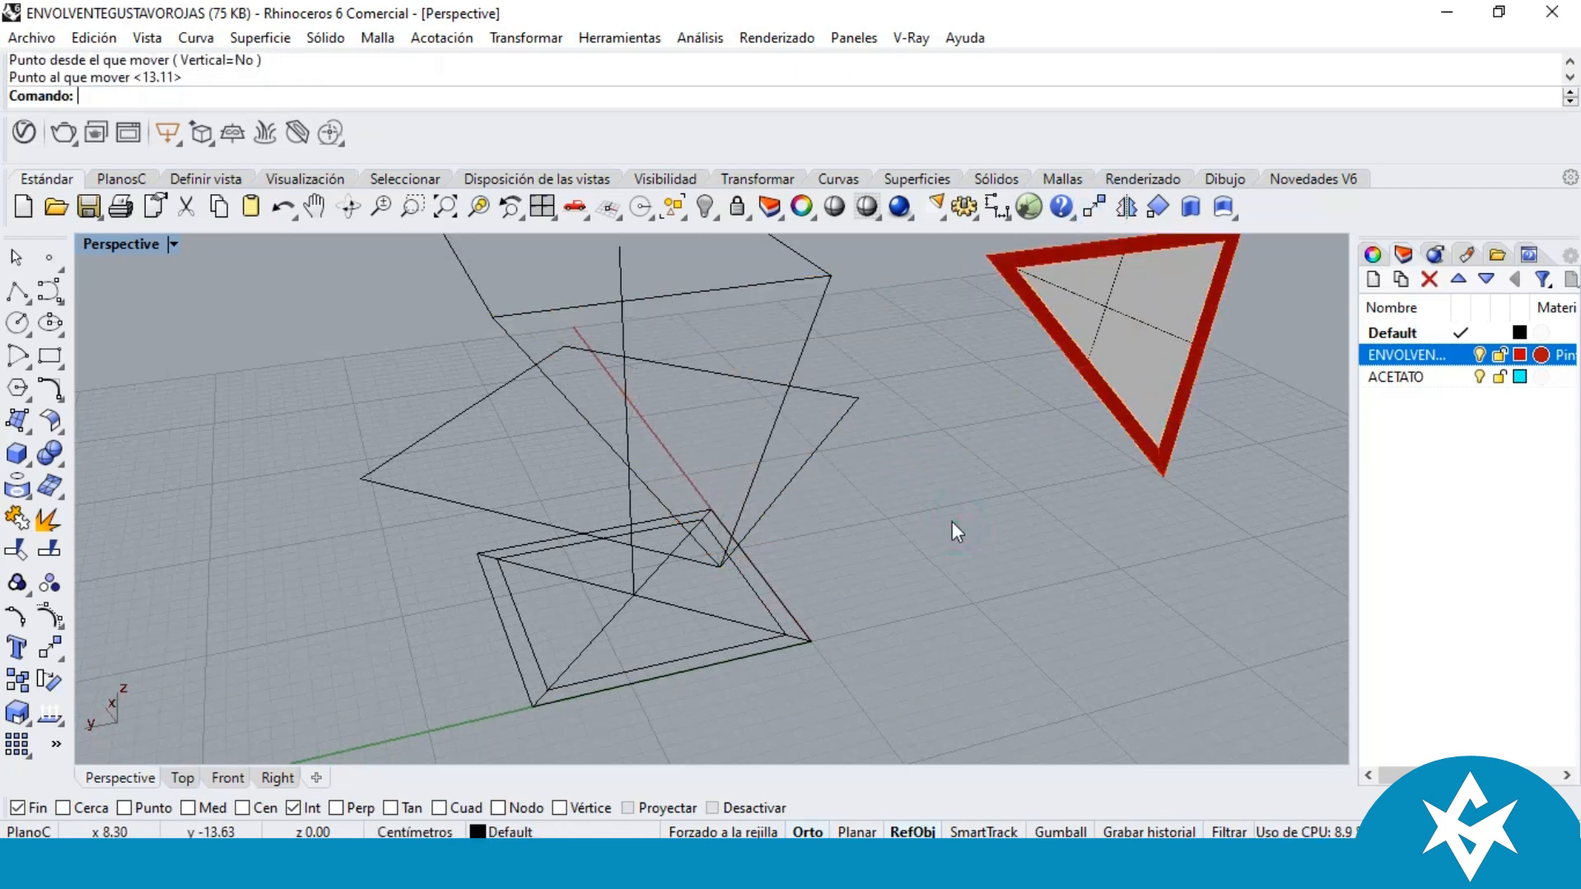
Step: Undo the grouped panel's last move and mirror a copy of it downward in the Front view, across the horizontal line through its lower tip
key("ctrl+z")
right_click_drag(929, 512, 727, 424)
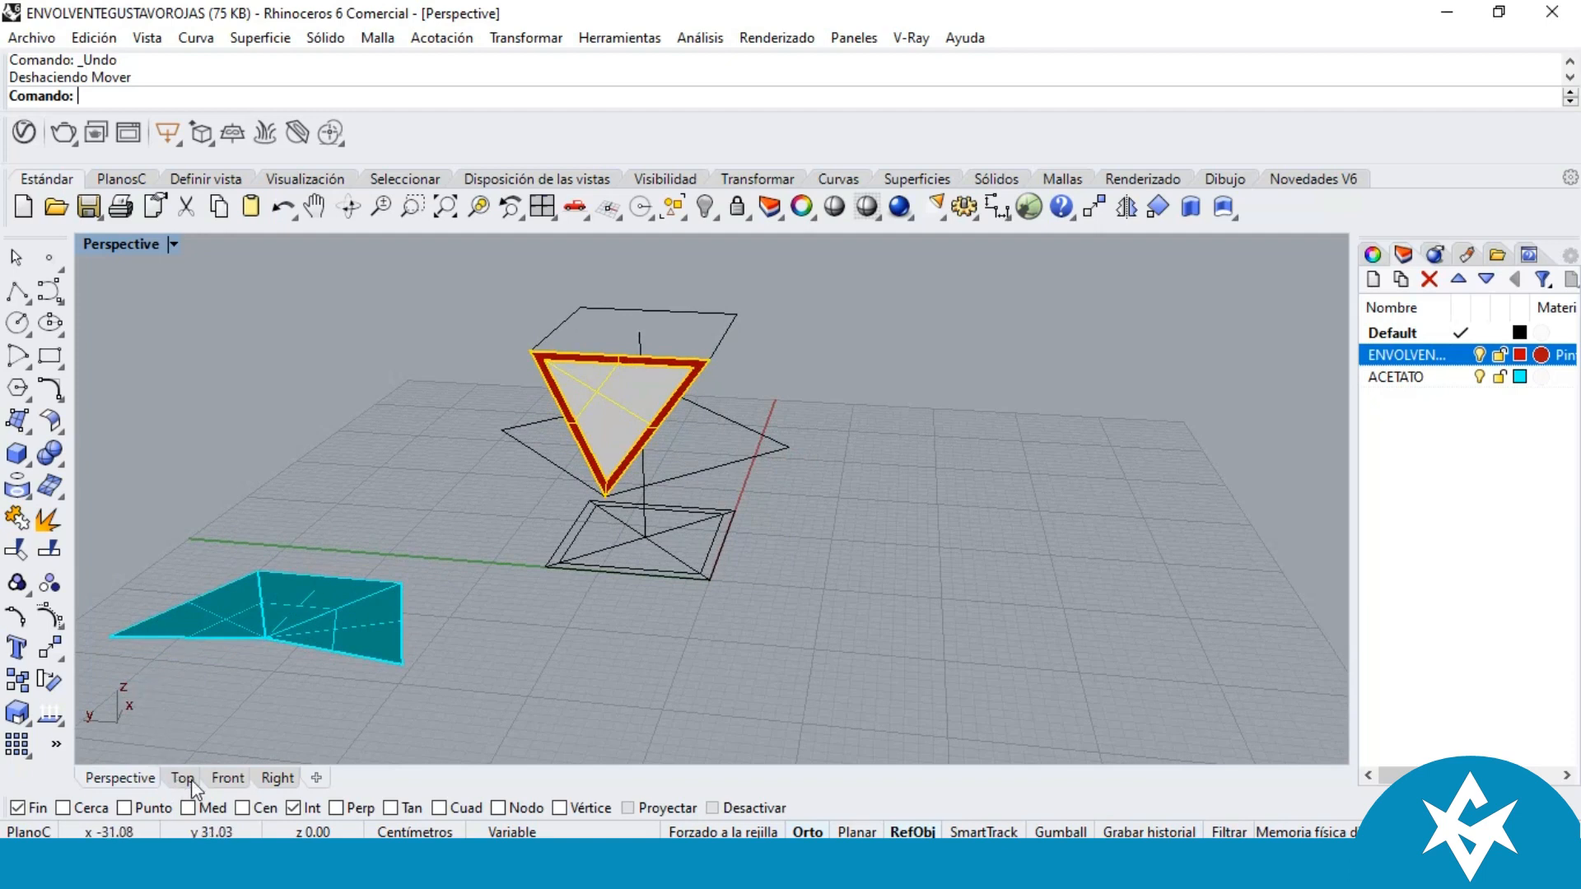
double_click(126, 245)
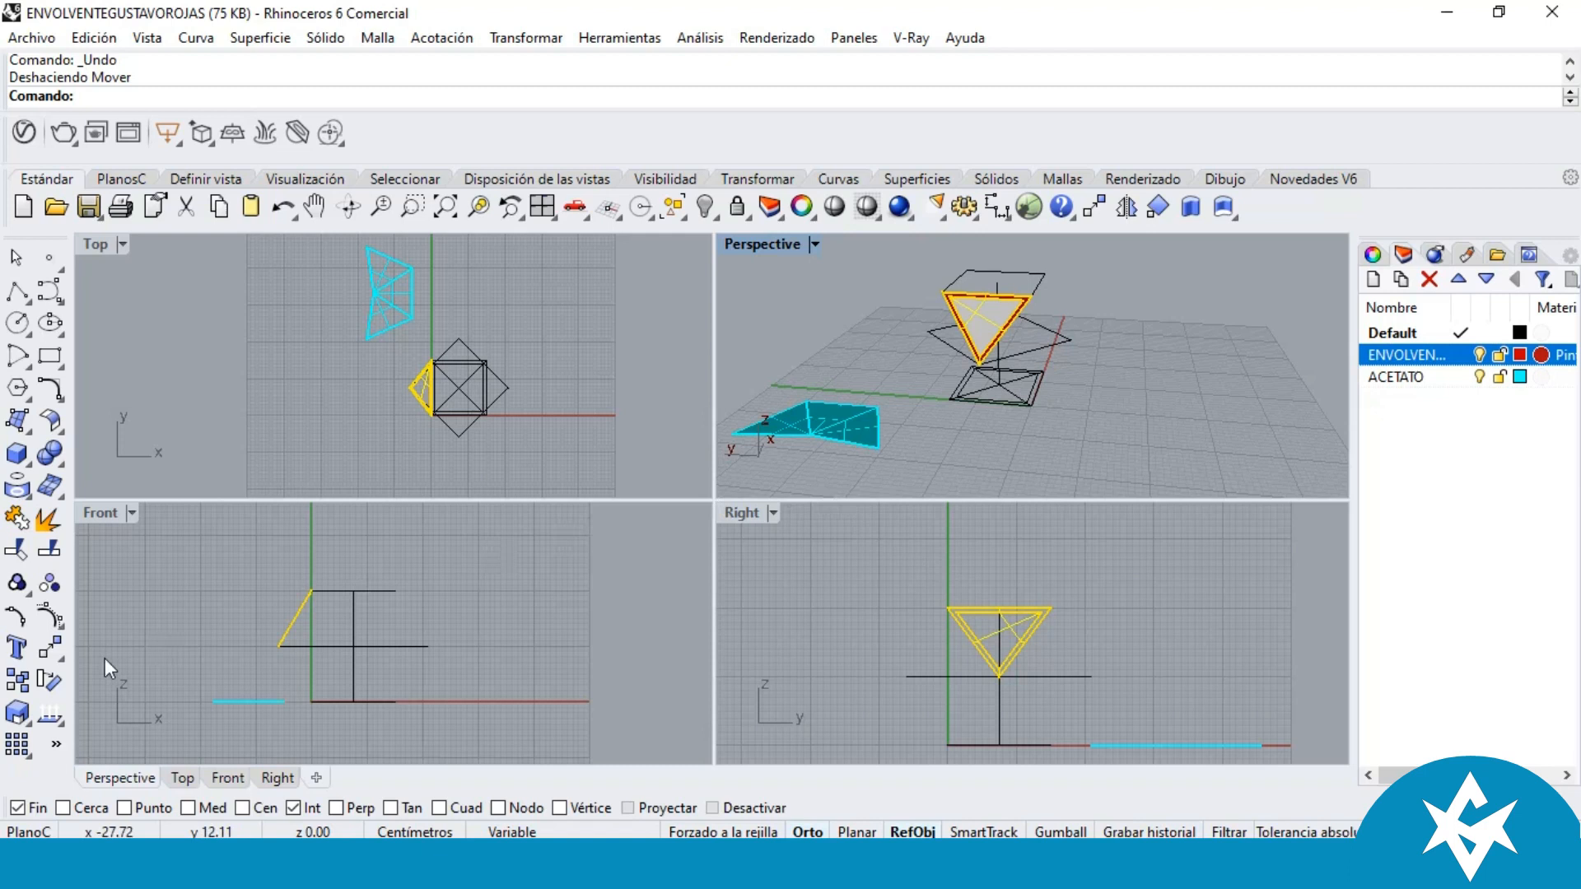
double_click(90, 509)
scroll(483, 521, "up", 4)
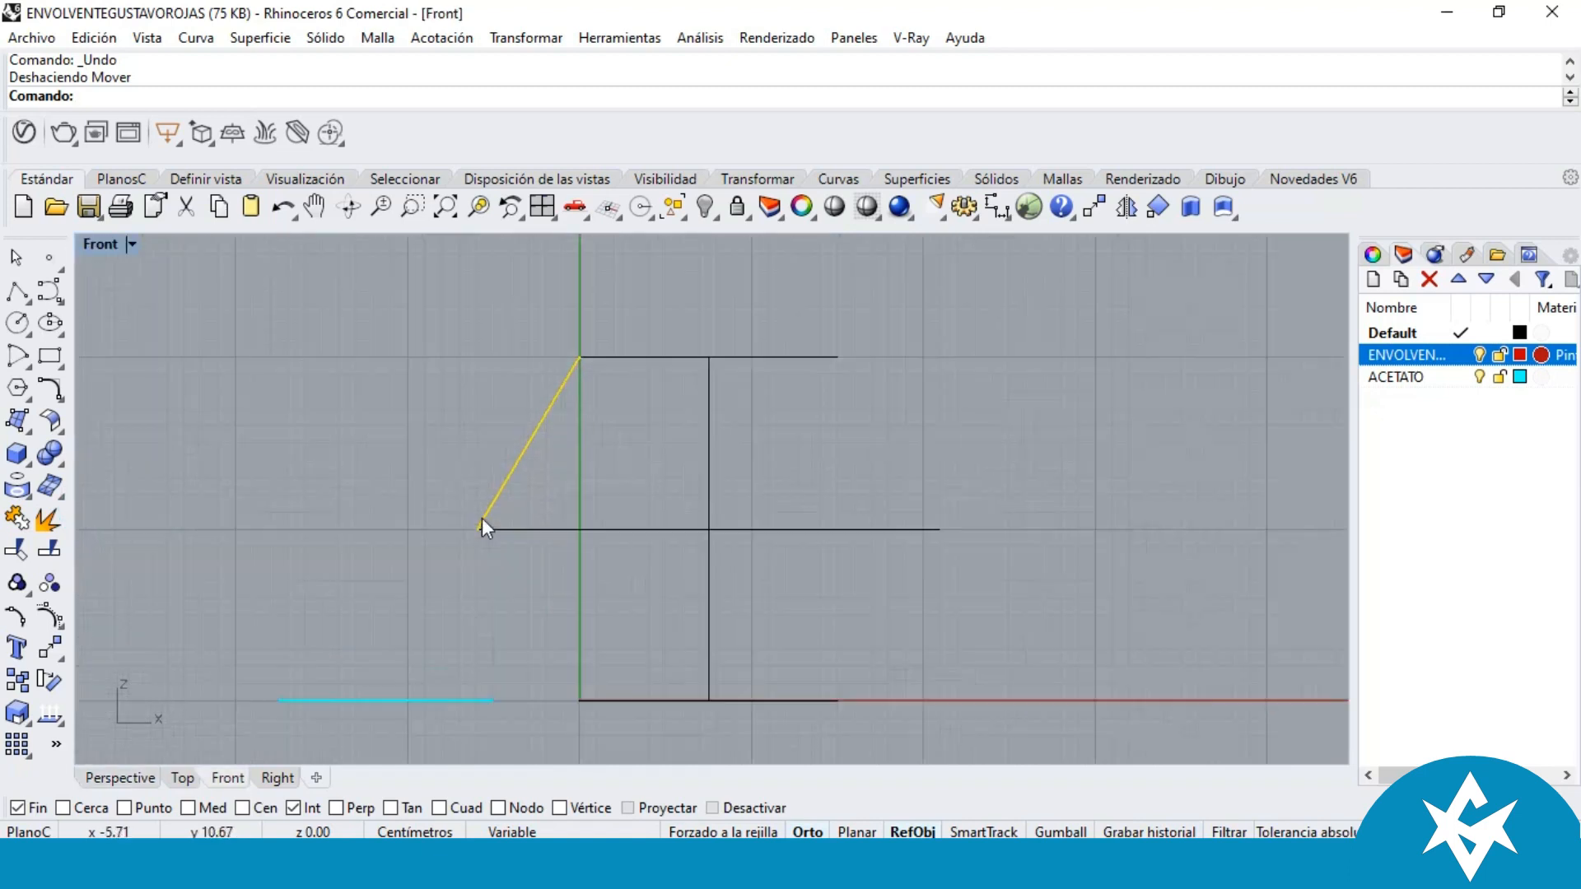
scroll(483, 520, "down", 2)
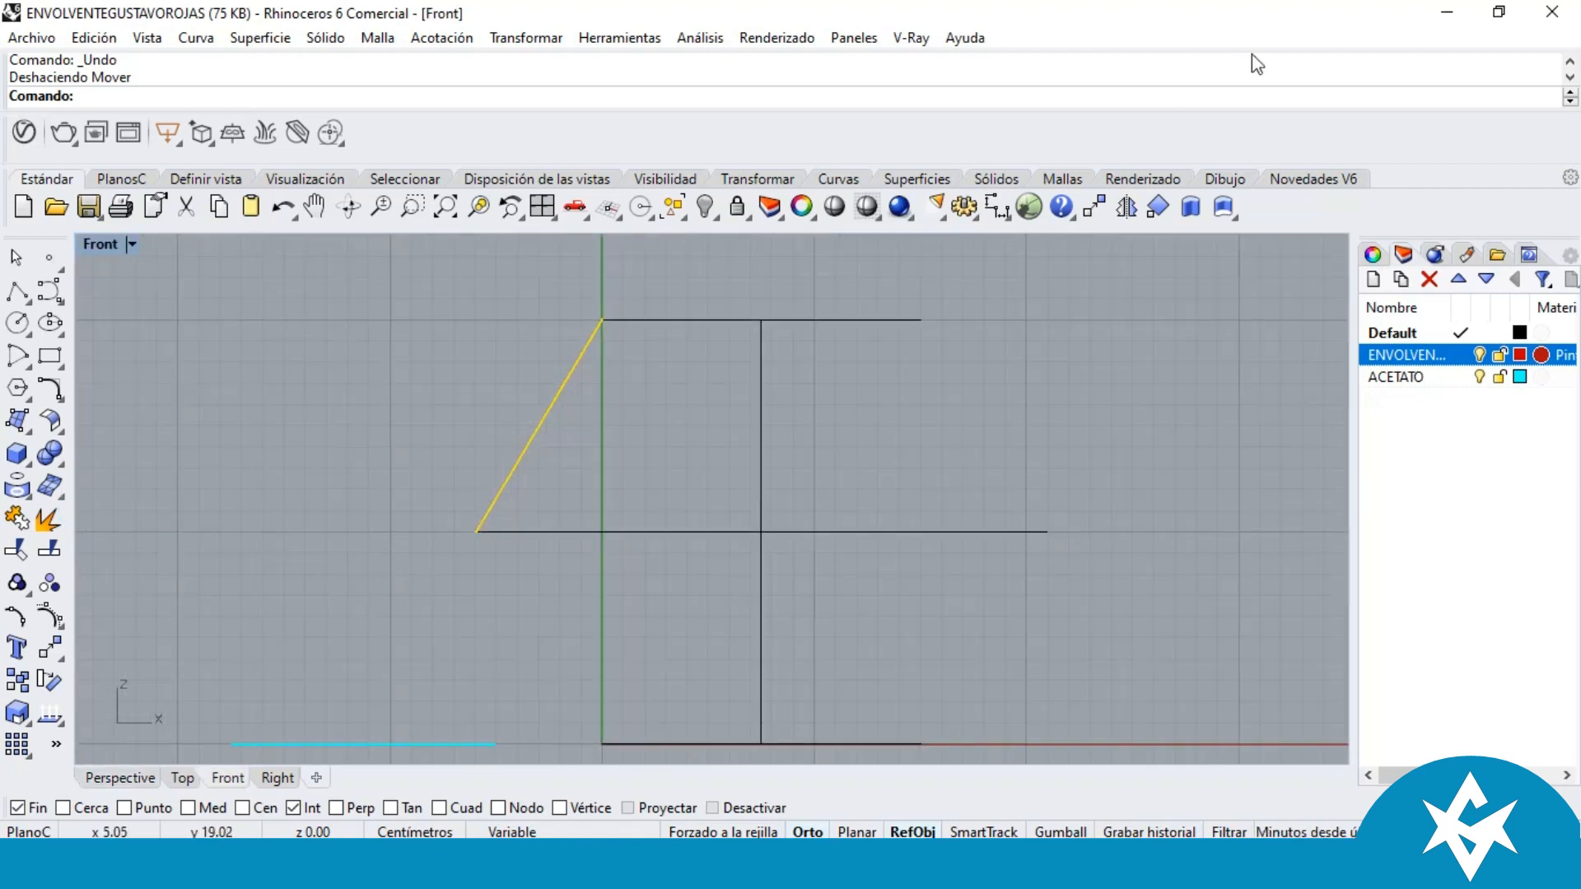
left_click(1128, 208)
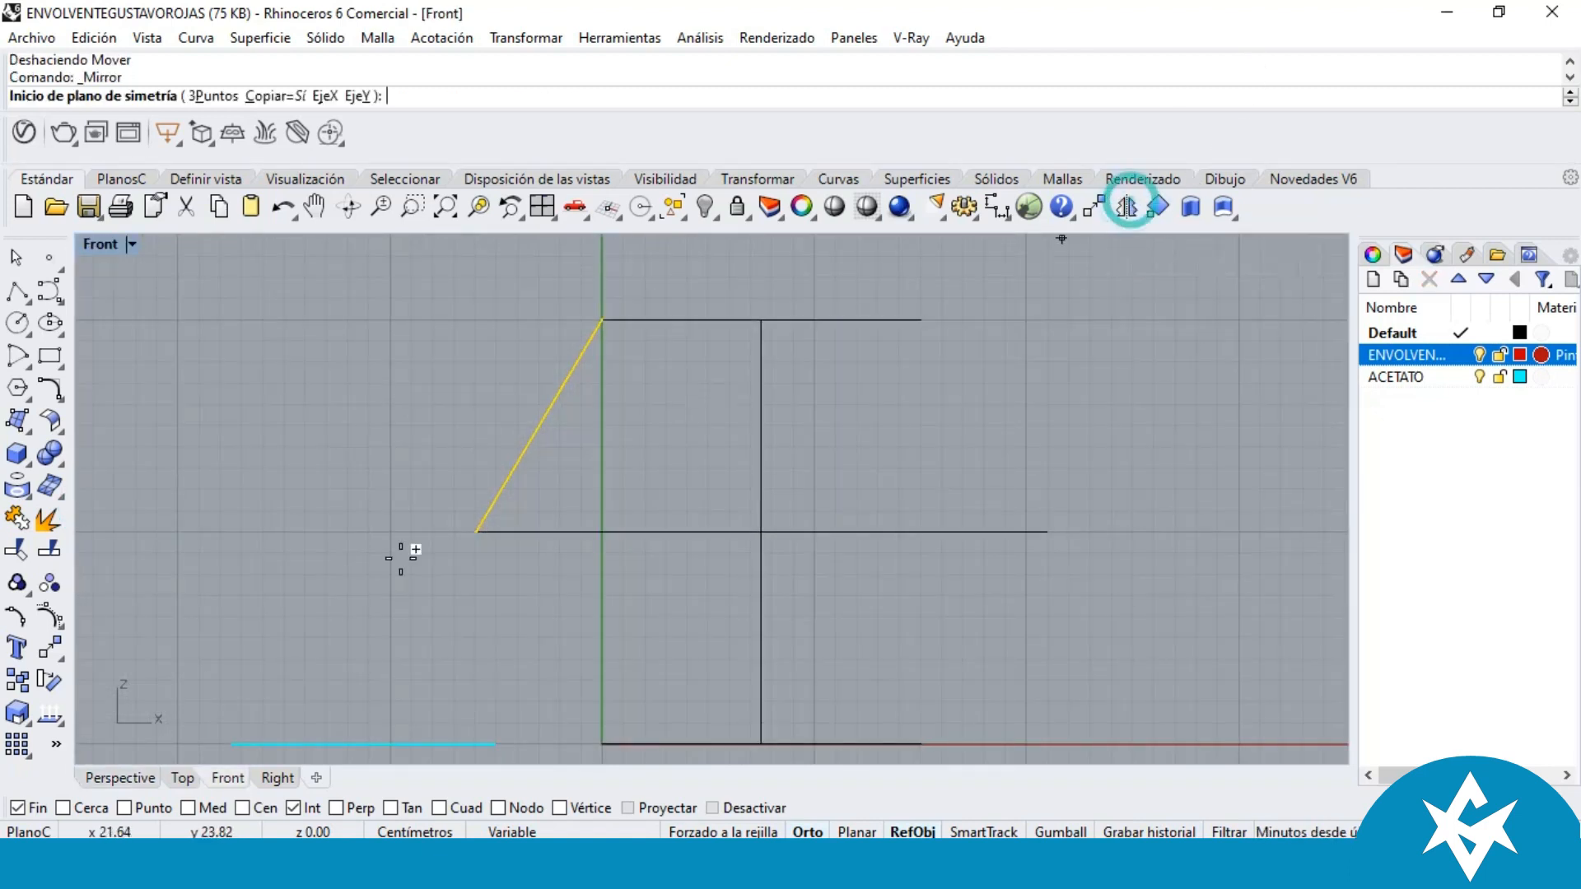
left_click(476, 533)
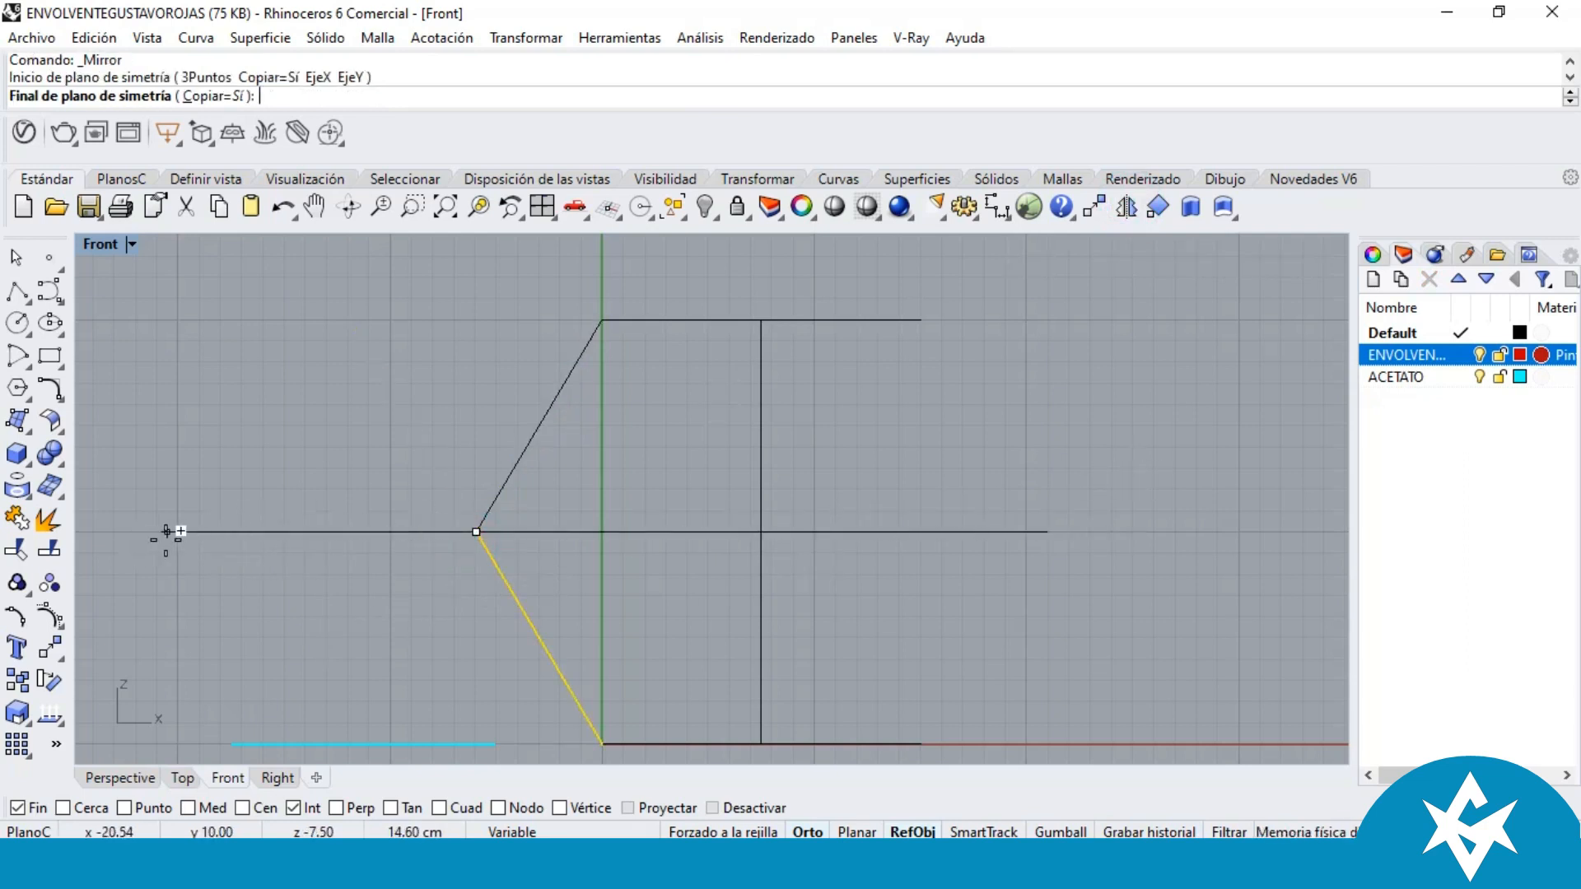
left_click(256, 531)
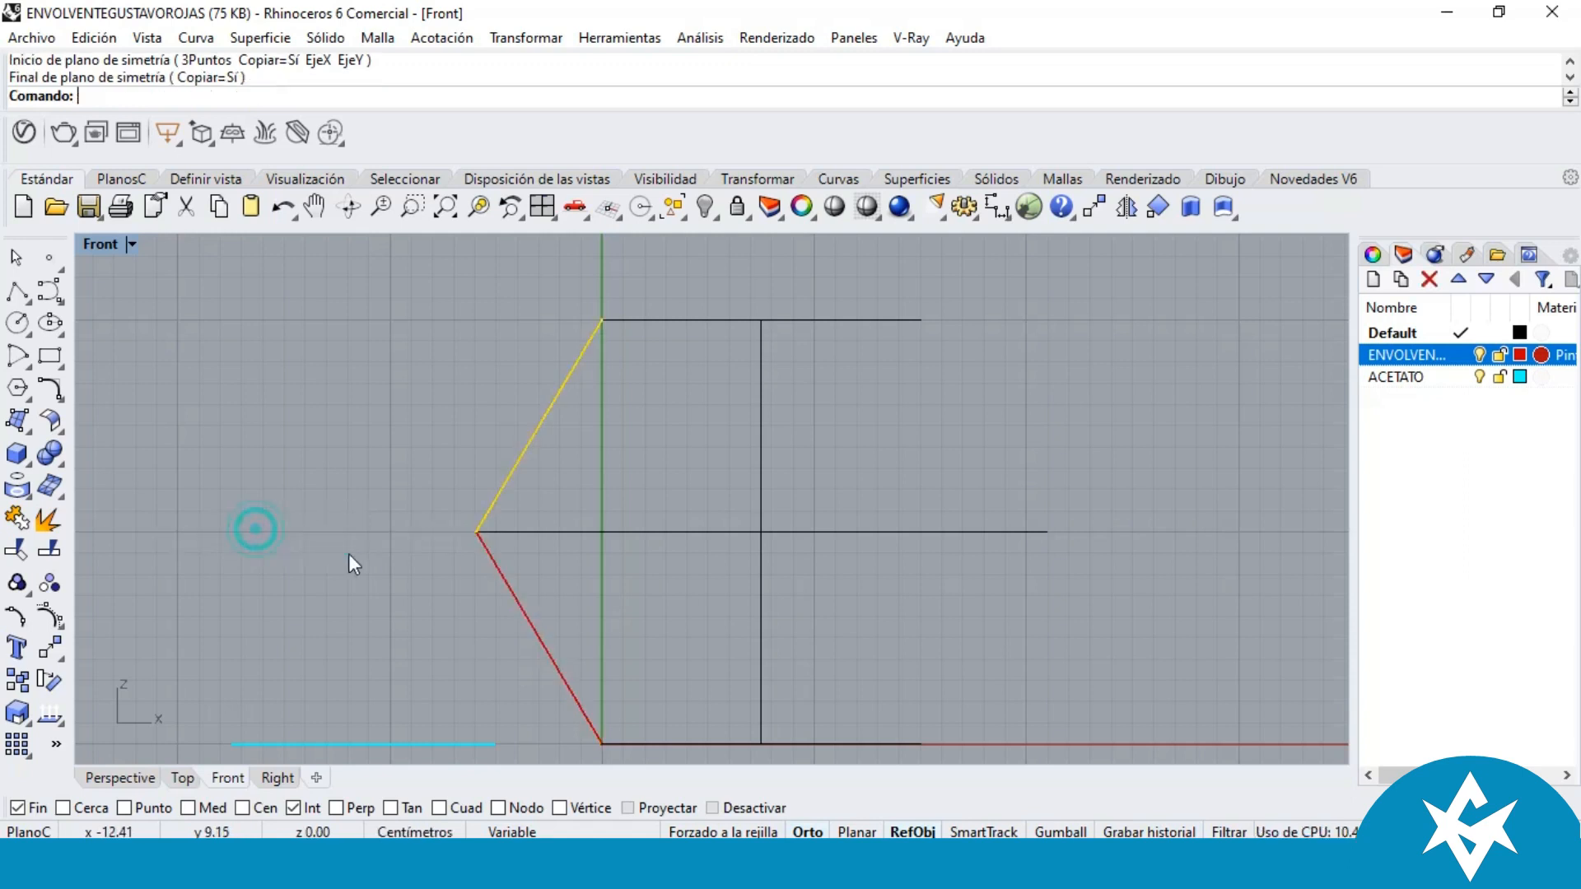
Step: Draw a closed triangular polyline in the gap between the red panels, joining the top square's corner, the base corner and the panels' shared tip
left_click(151, 774)
right_click_drag(516, 526, 889, 505)
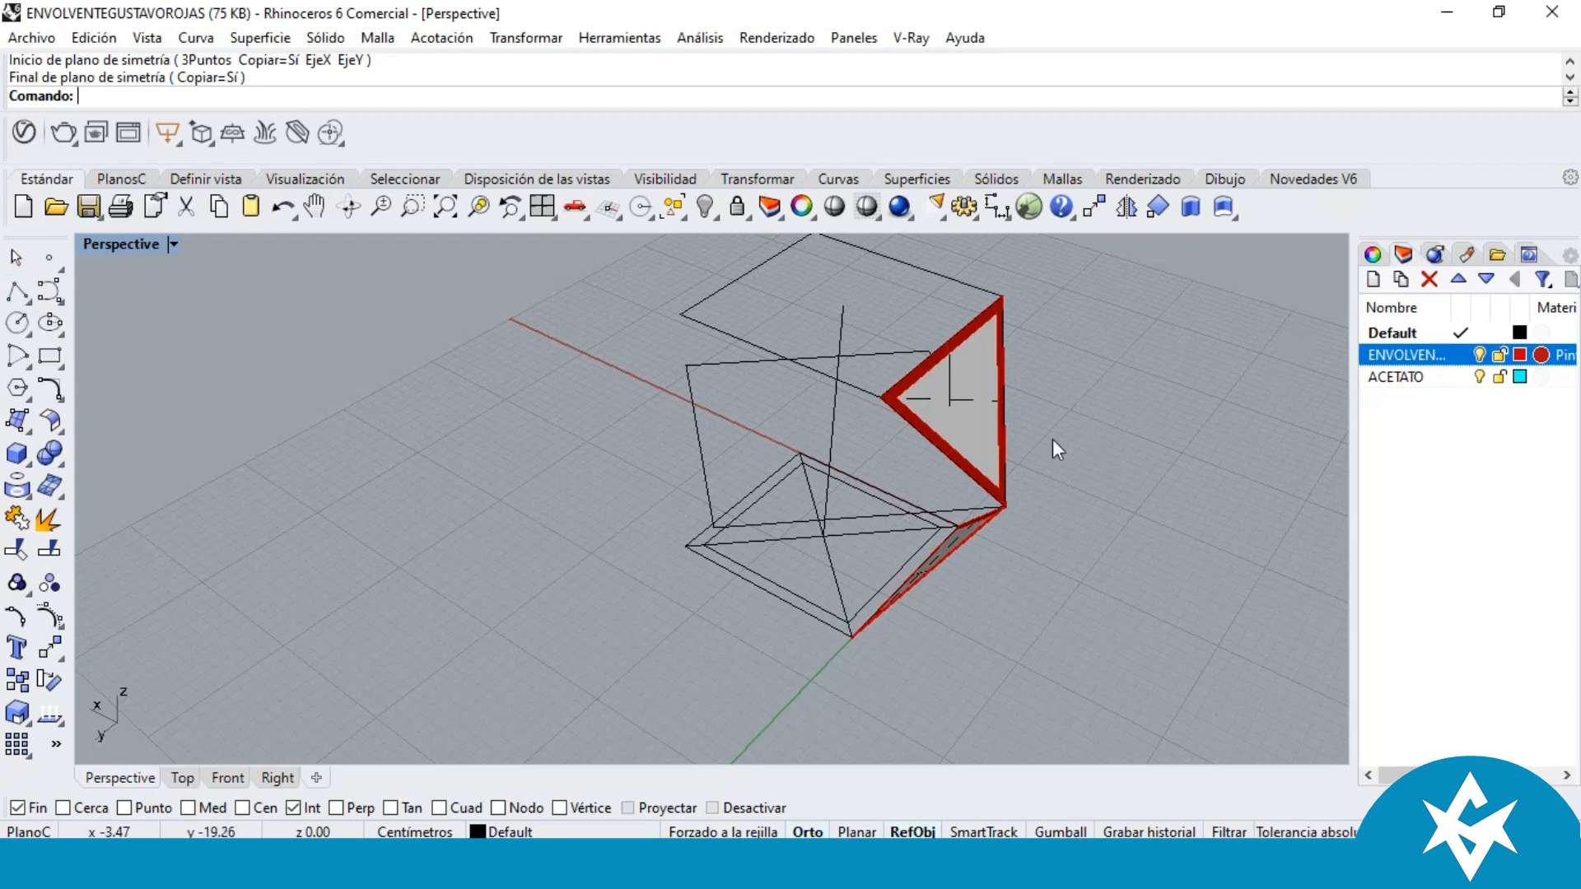
right_click_drag(996, 519, 946, 462)
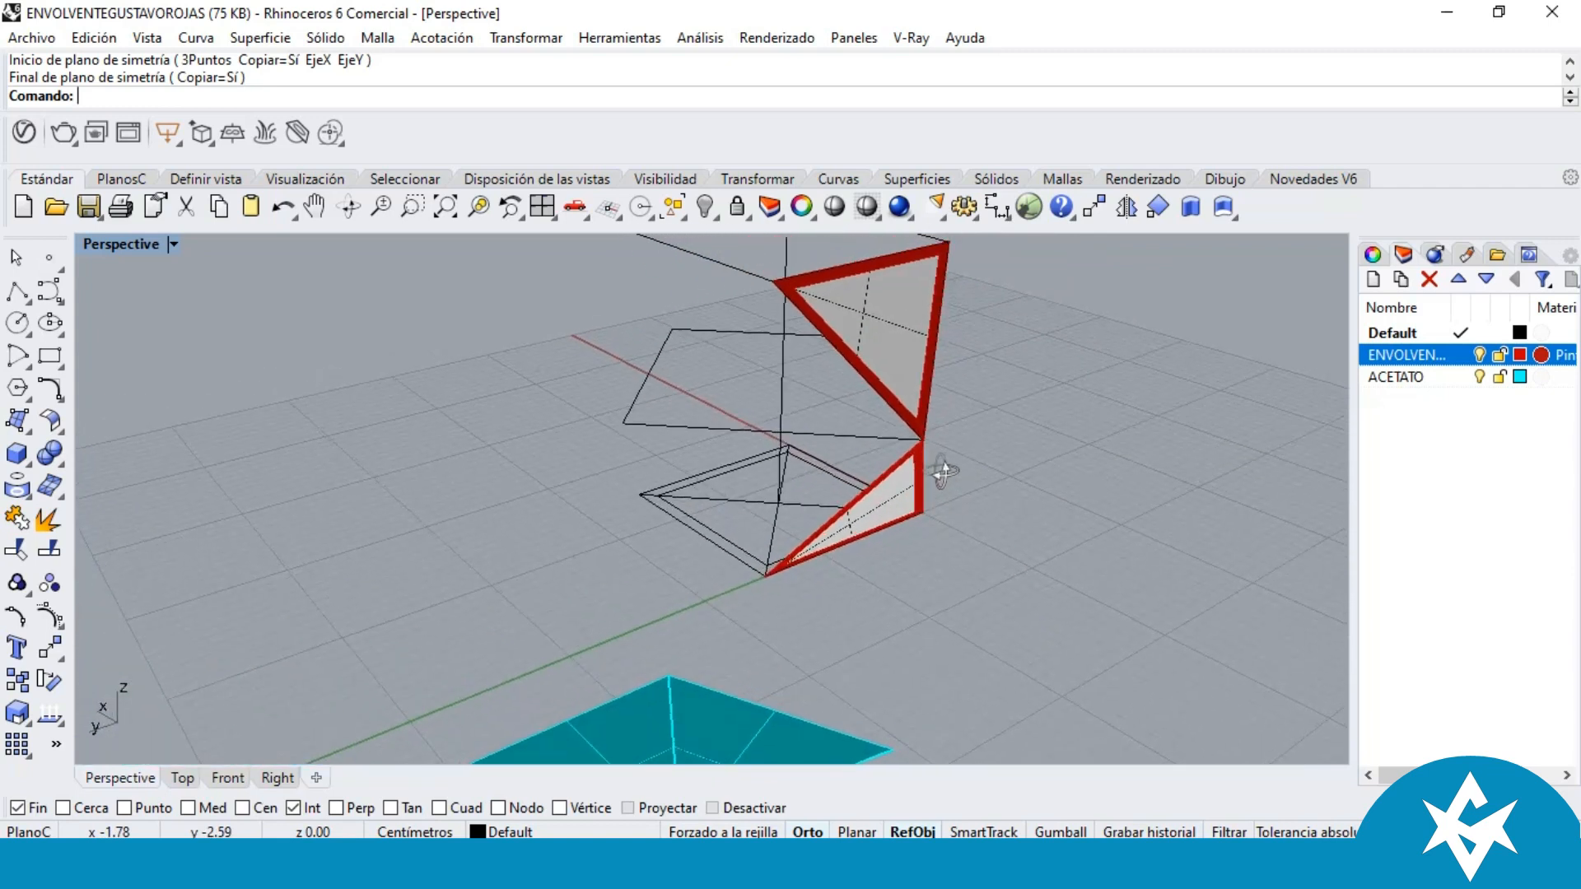
left_click(17, 290)
right_click_drag(824, 329, 859, 309)
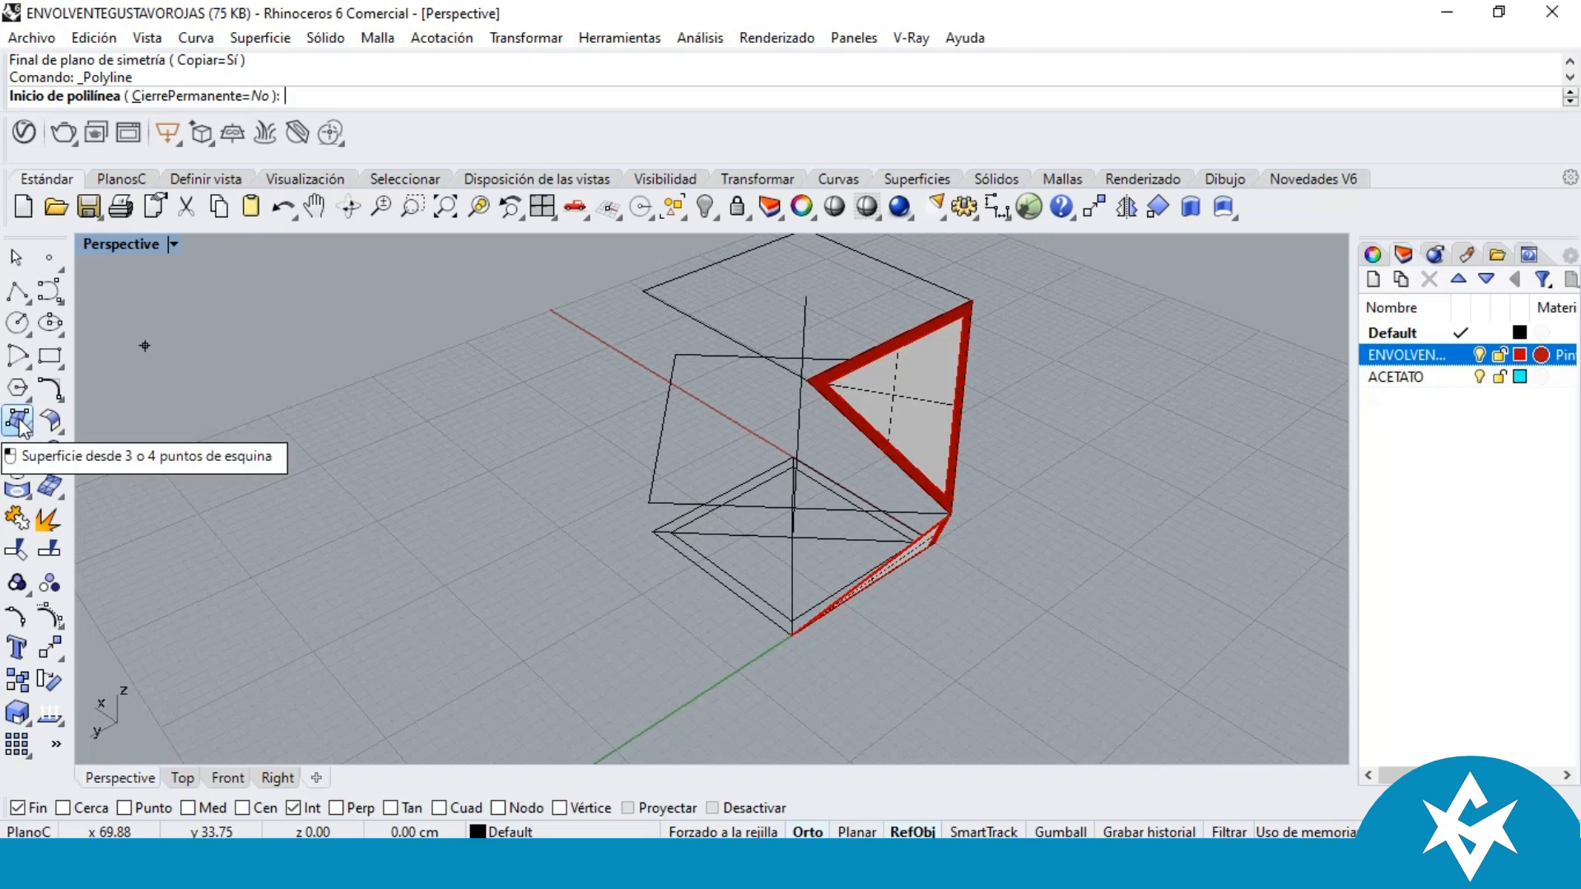
left_click(16, 290)
scroll(779, 365, "up", 5)
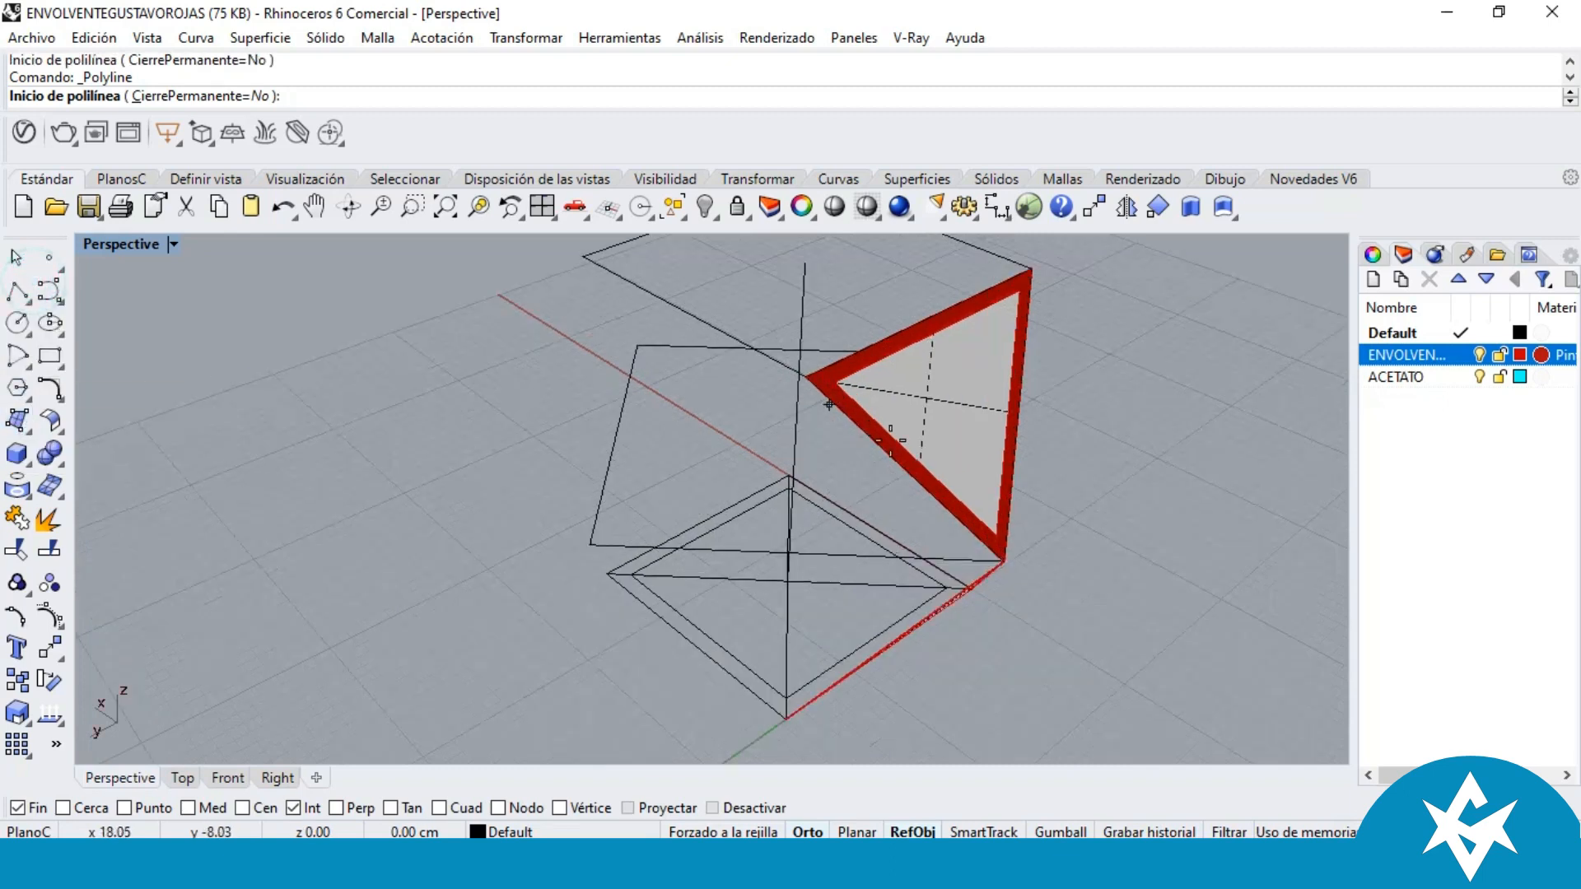
right_click_drag(778, 365, 809, 376)
left_click(808, 449)
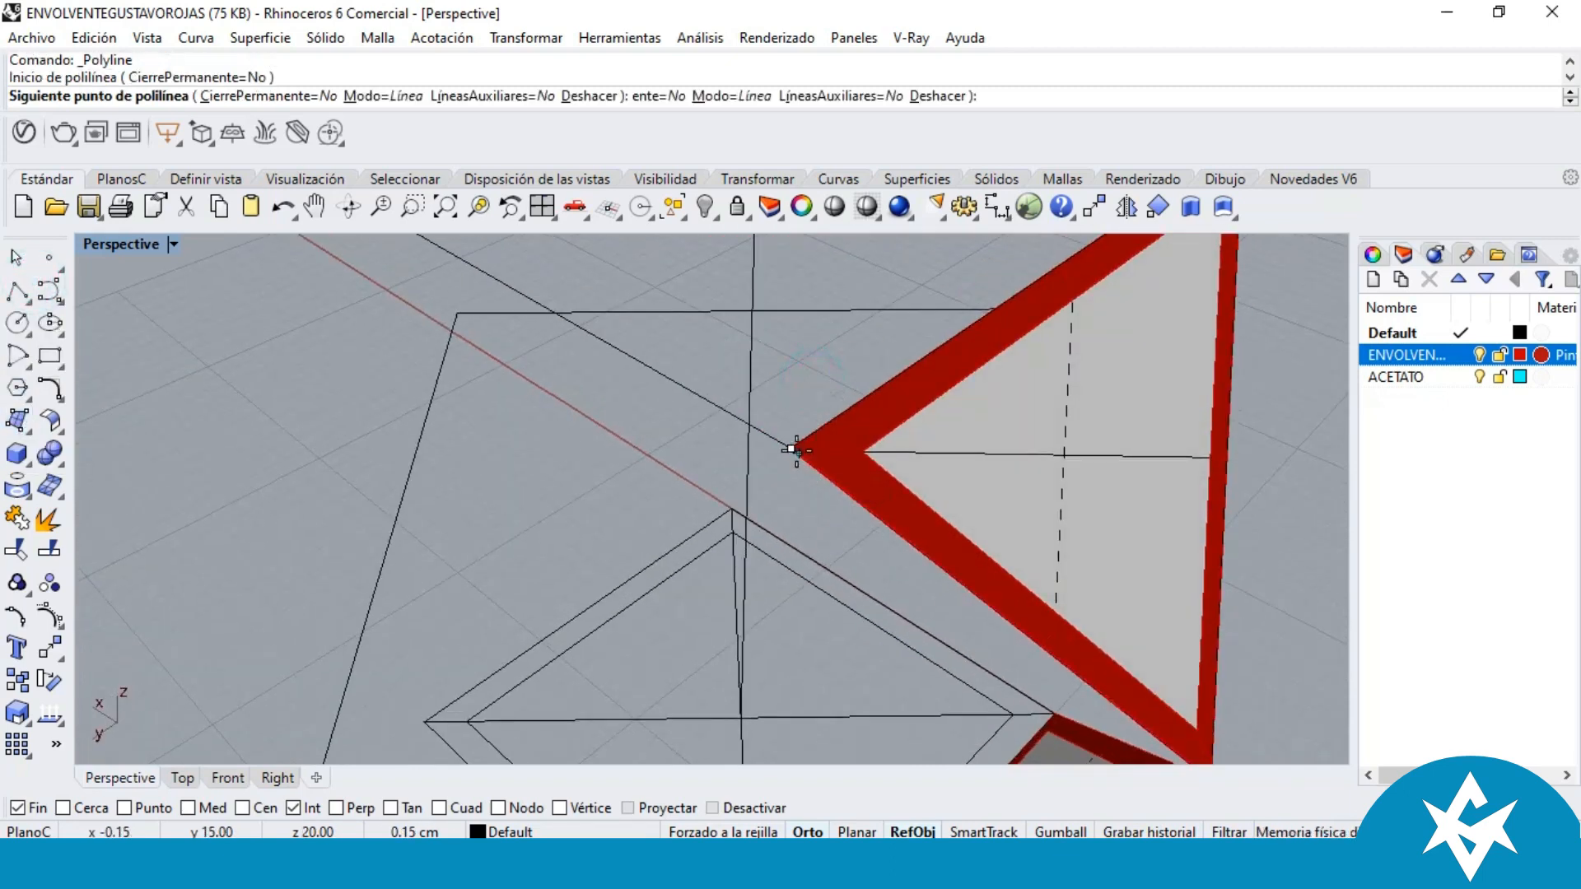
scroll(820, 420, "down", 3)
scroll(819, 706, "up", 3)
left_click(750, 652)
right_click_drag(873, 511, 930, 505)
left_click(1144, 423)
scroll(1077, 518, "down", 4)
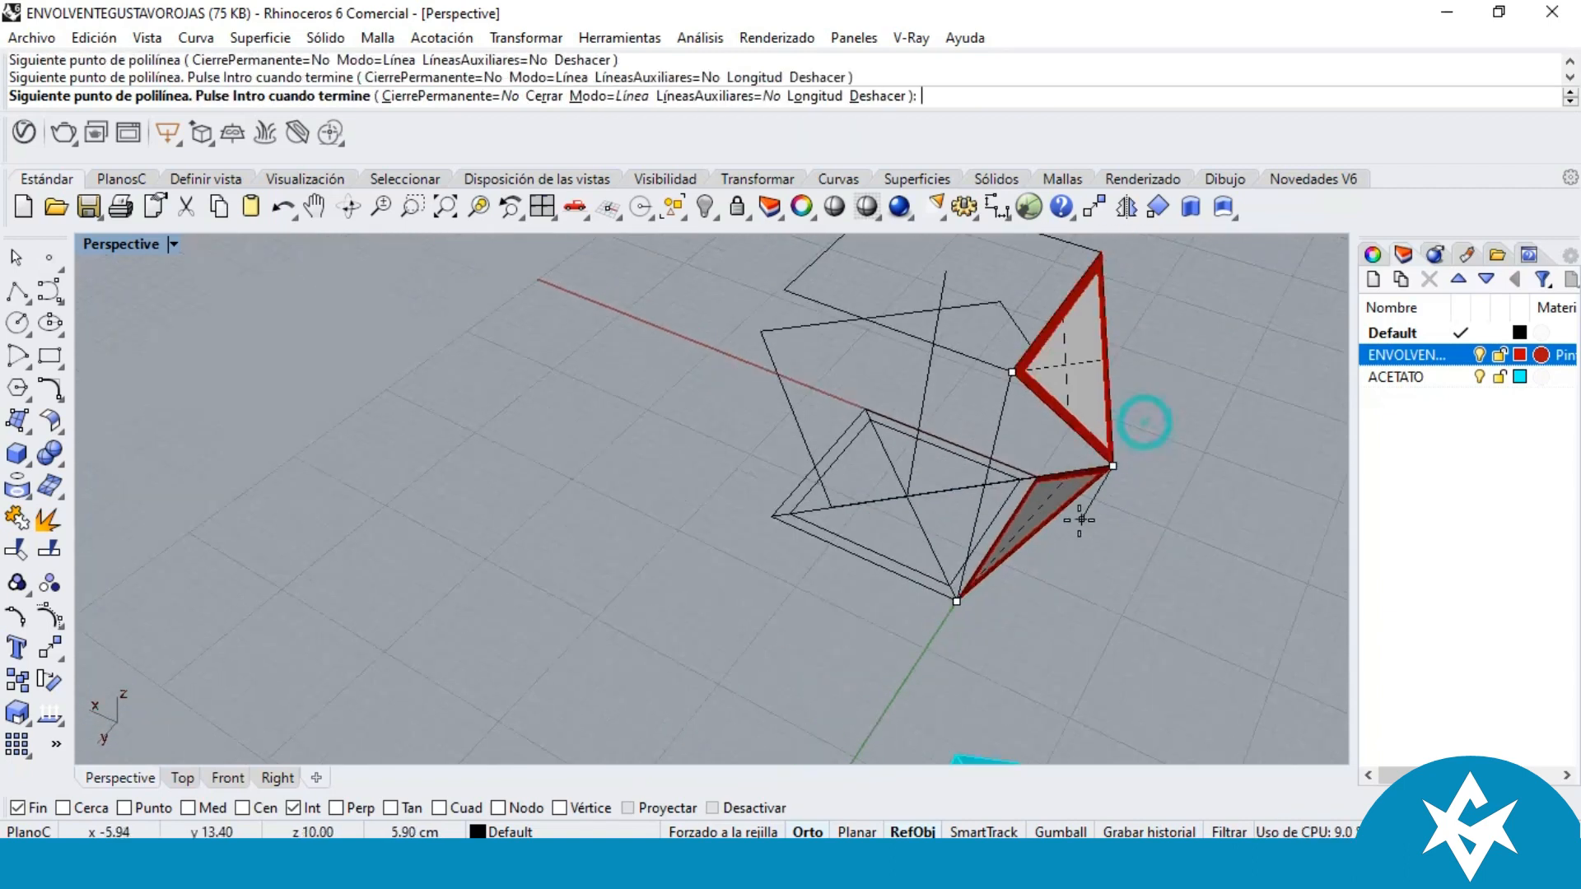
scroll(1076, 263, "up", 3)
left_click(990, 427)
right_click_drag(991, 432, 764, 445)
Step: Draw a reference rectangle flat on the ground plane in the empty area beside the wireframe
left_click(859, 380)
scroll(858, 380, "down", 8)
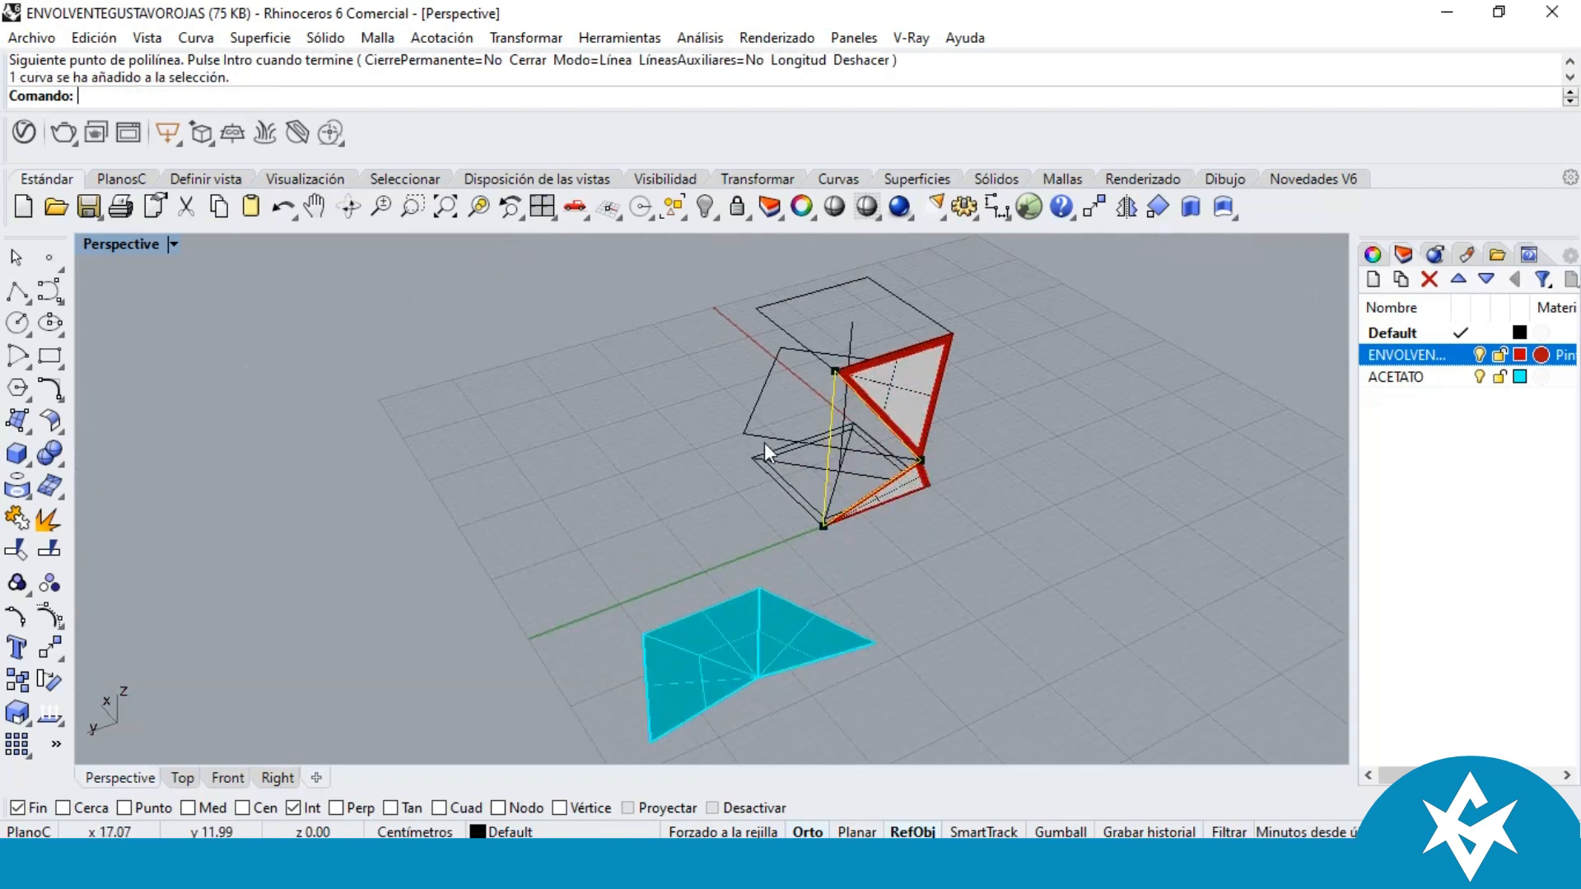
scroll(764, 445, "up", 3)
left_click(630, 470)
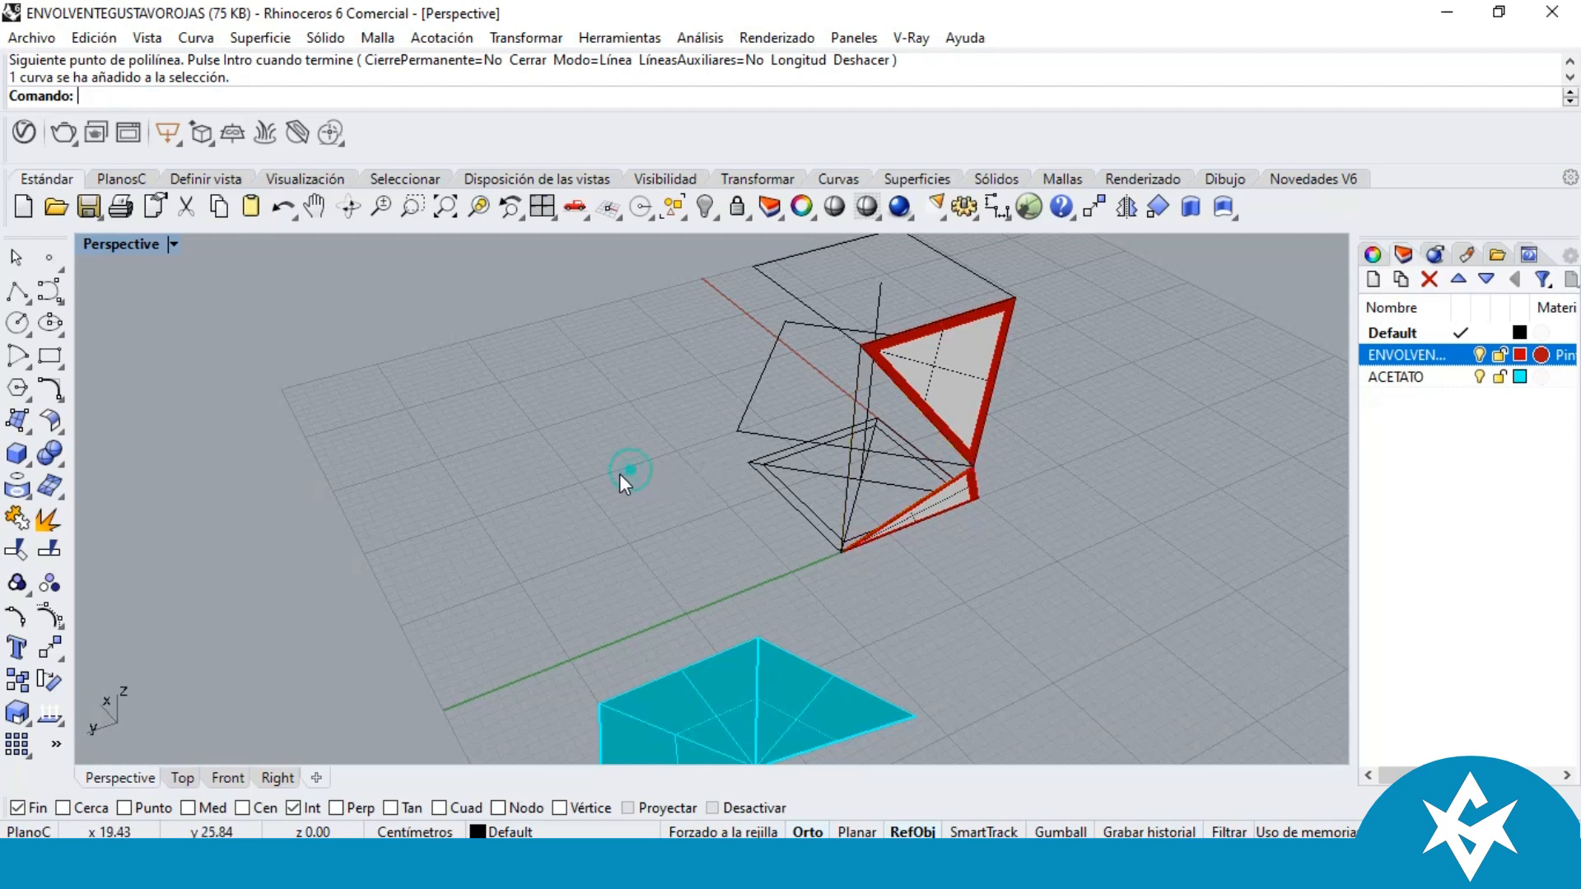
left_click(49, 356)
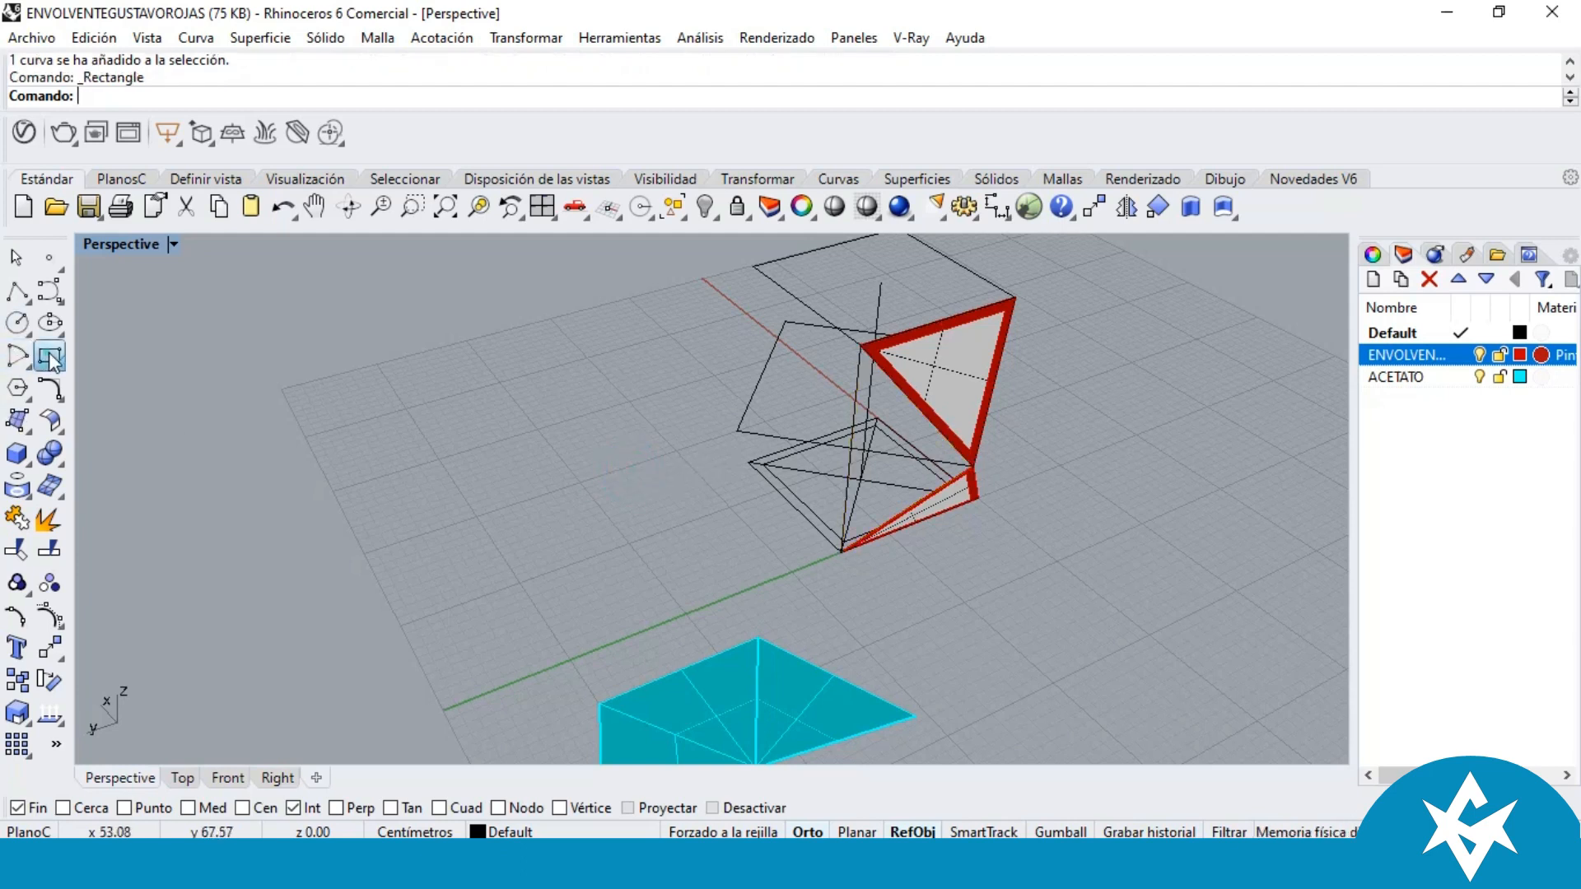
left_click(499, 493)
left_click(728, 604)
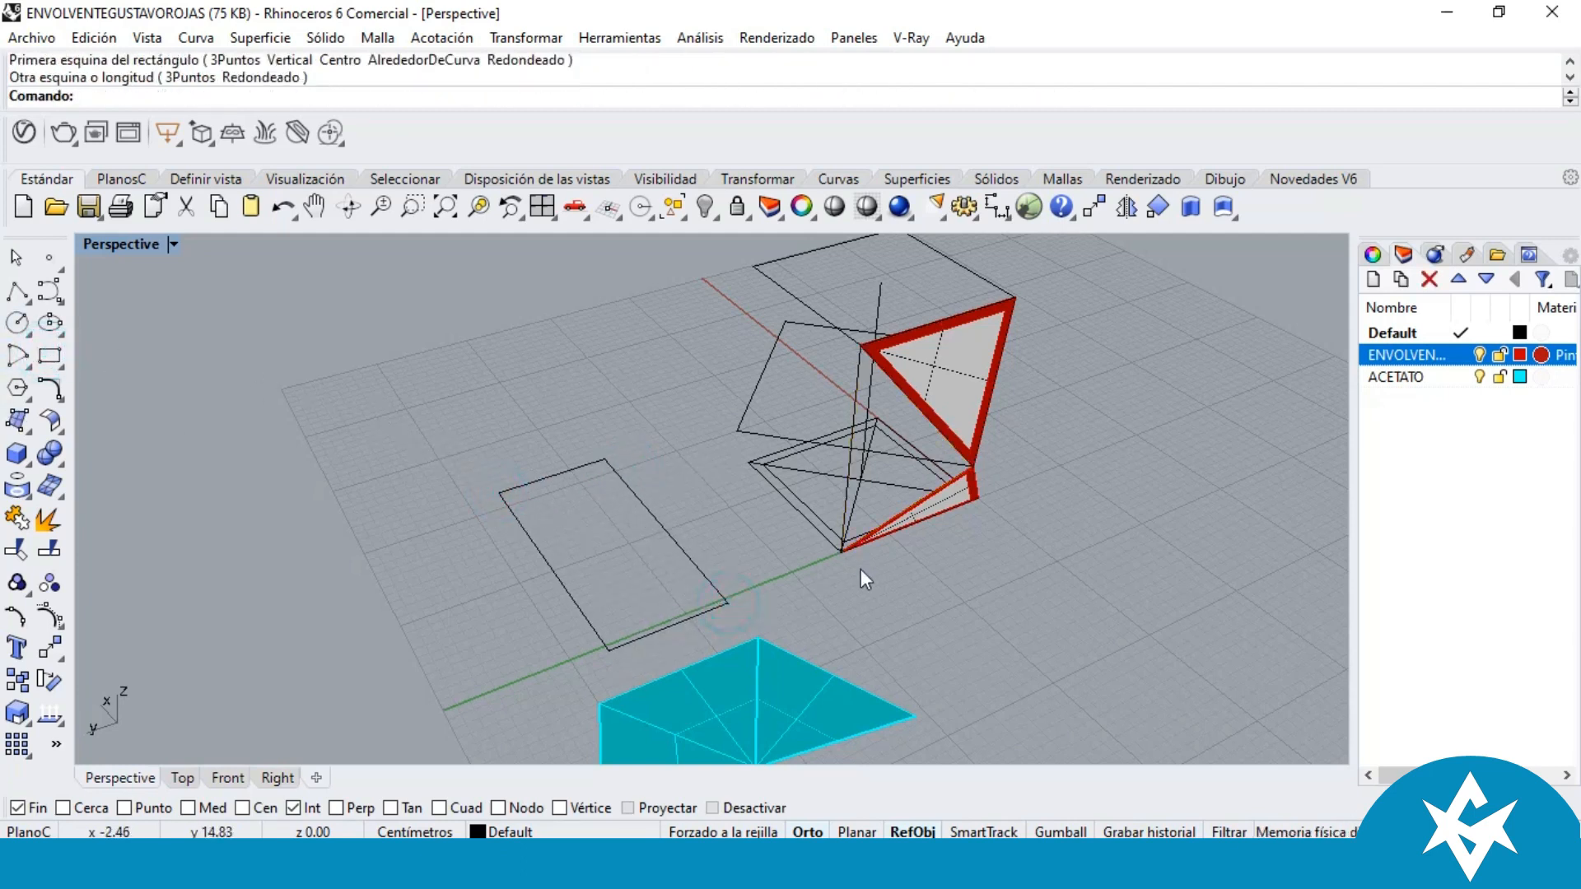
Step: Orient the new triangular polyline flat by three points, matching its corners to the reference rectangle's corners without copying or scaling
left_click(848, 410)
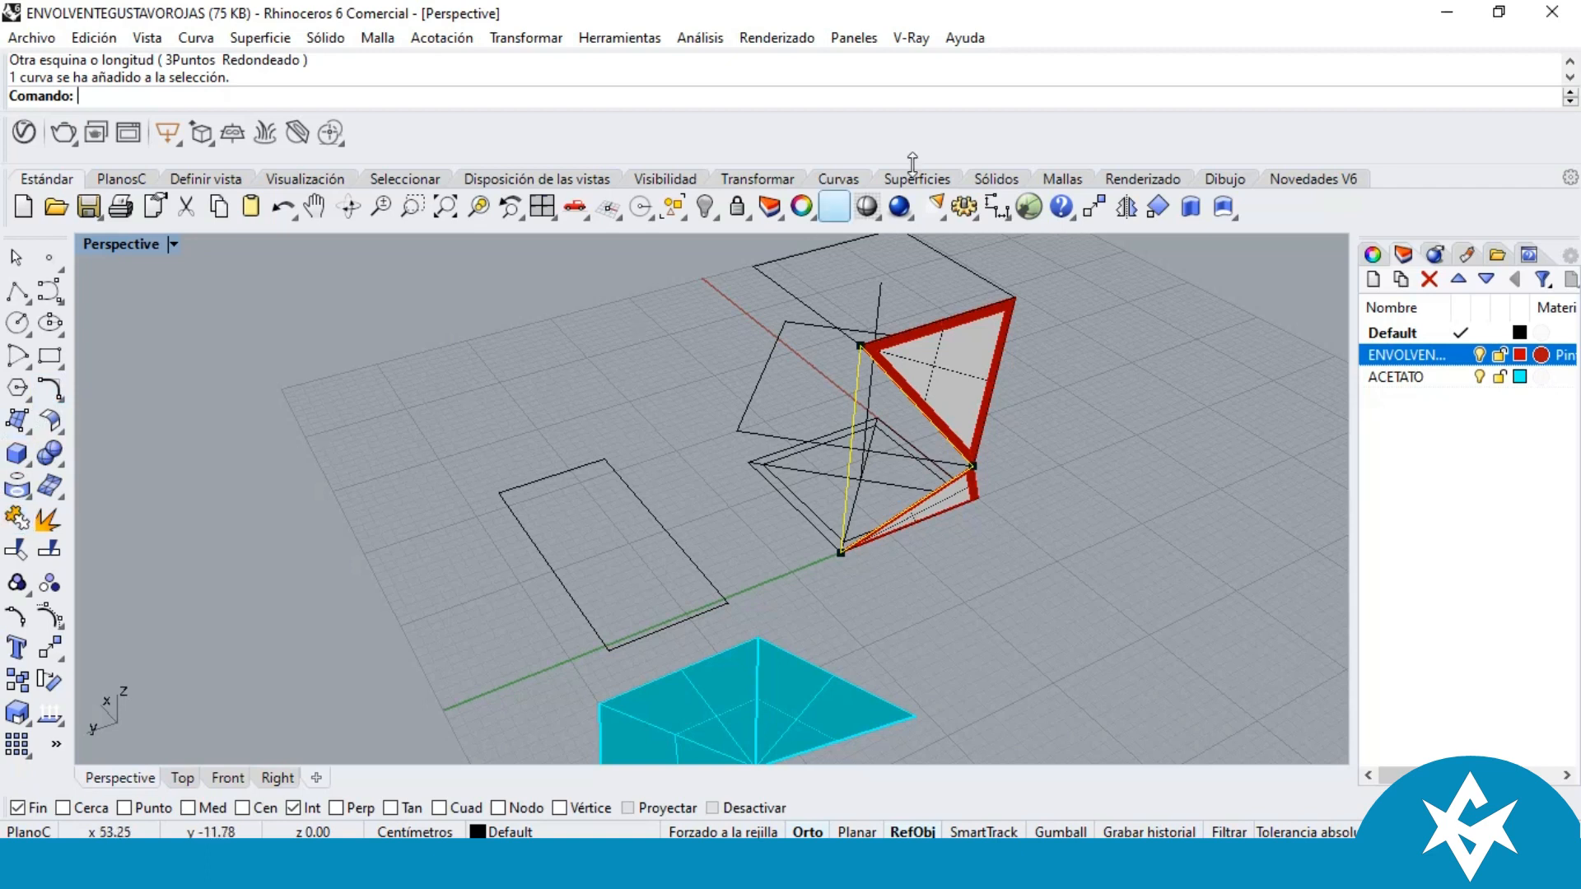
right_click(1158, 207)
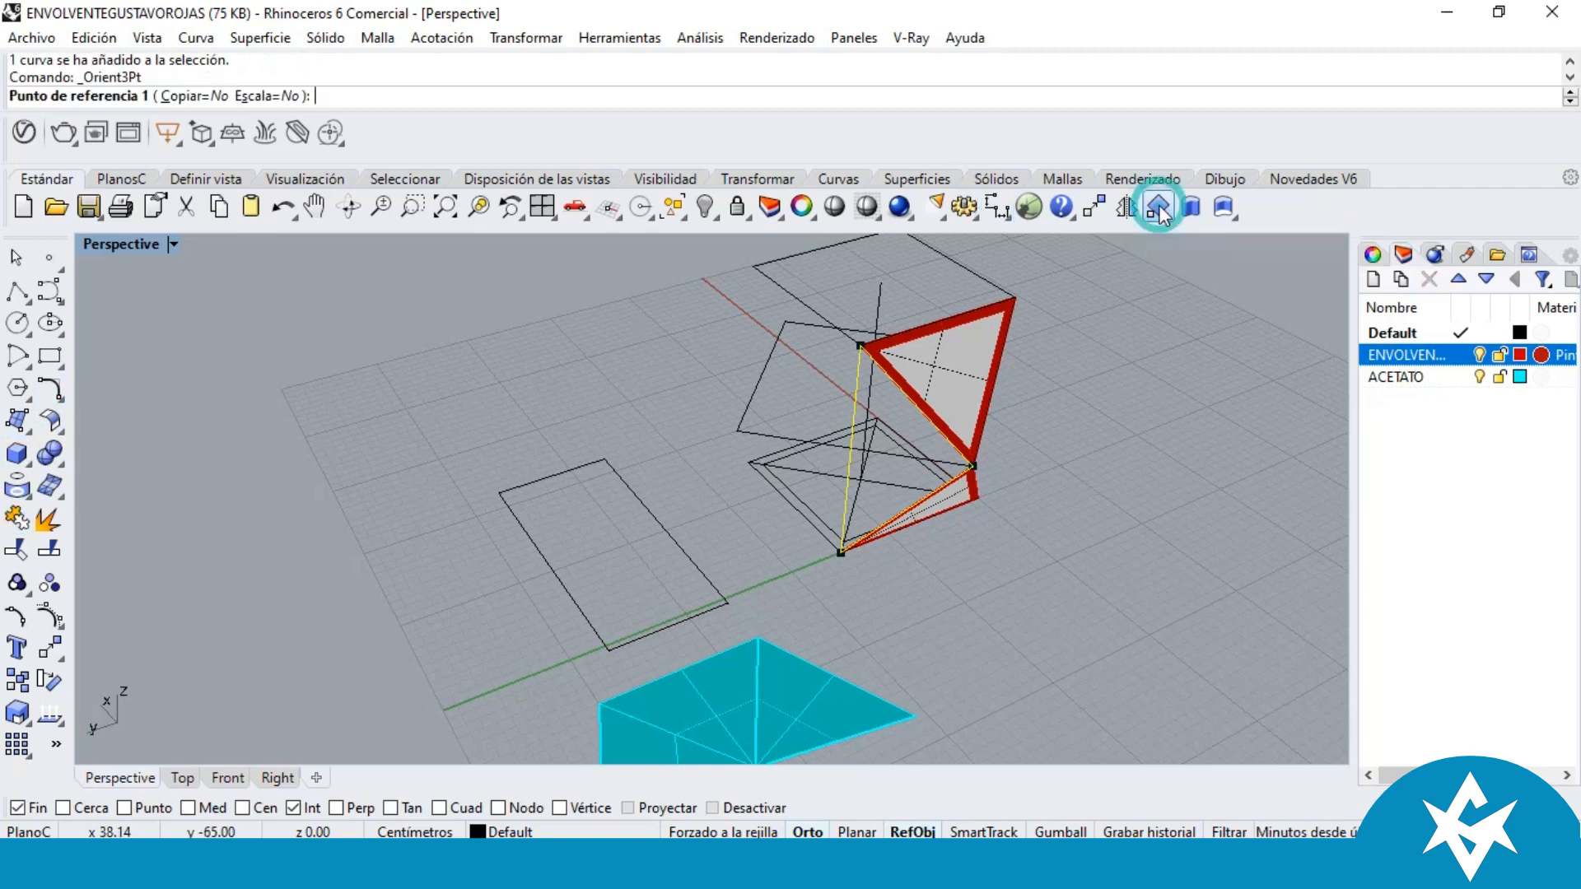
scroll(875, 352, "up", 3)
left_click(873, 359)
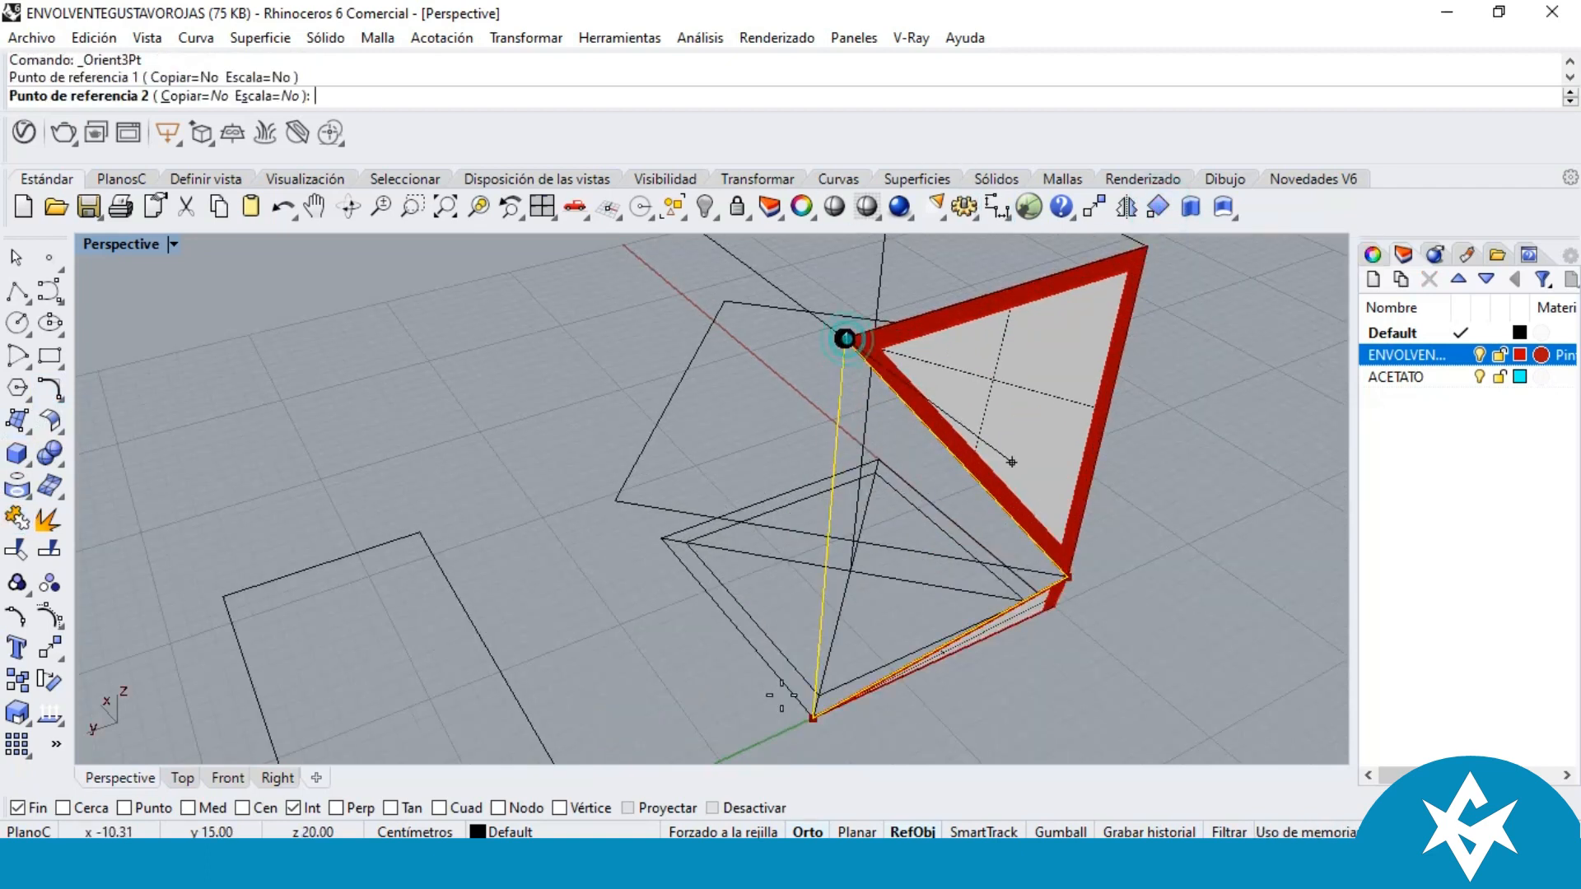
left_click(817, 722)
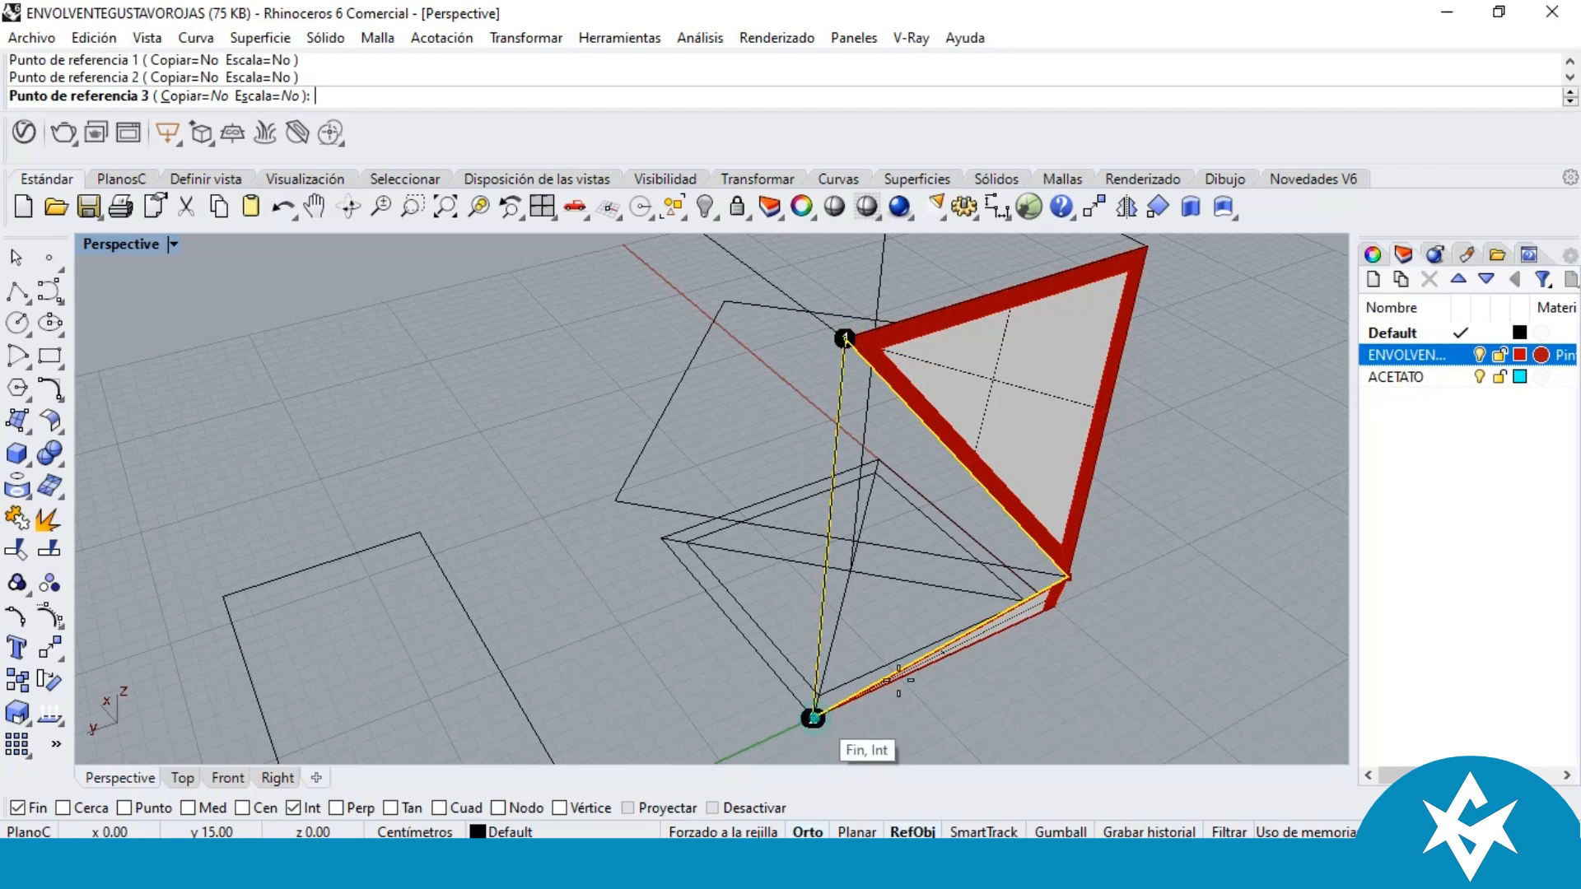
left_click(1068, 576)
scroll(483, 453, "down", 3)
scroll(404, 527, "up", 2)
left_click(307, 512)
left_click(410, 732)
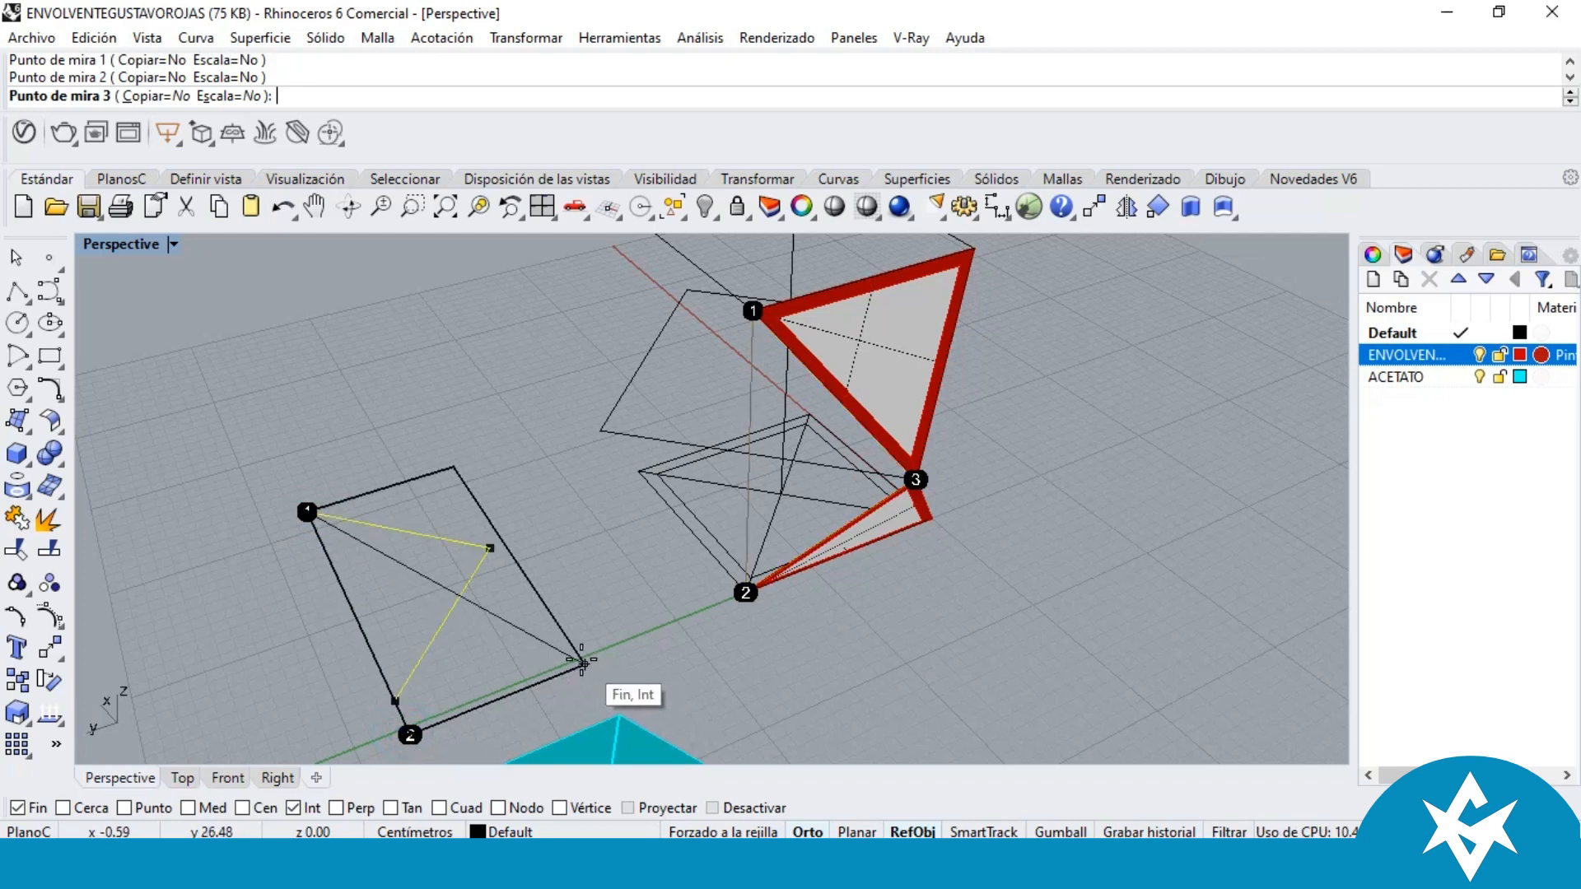
left_click(634, 580)
Step: Delete the reference rectangle around the flattened triangle
scroll(352, 555, "up", 2)
right_click_drag(353, 555, 530, 599)
left_click(464, 539)
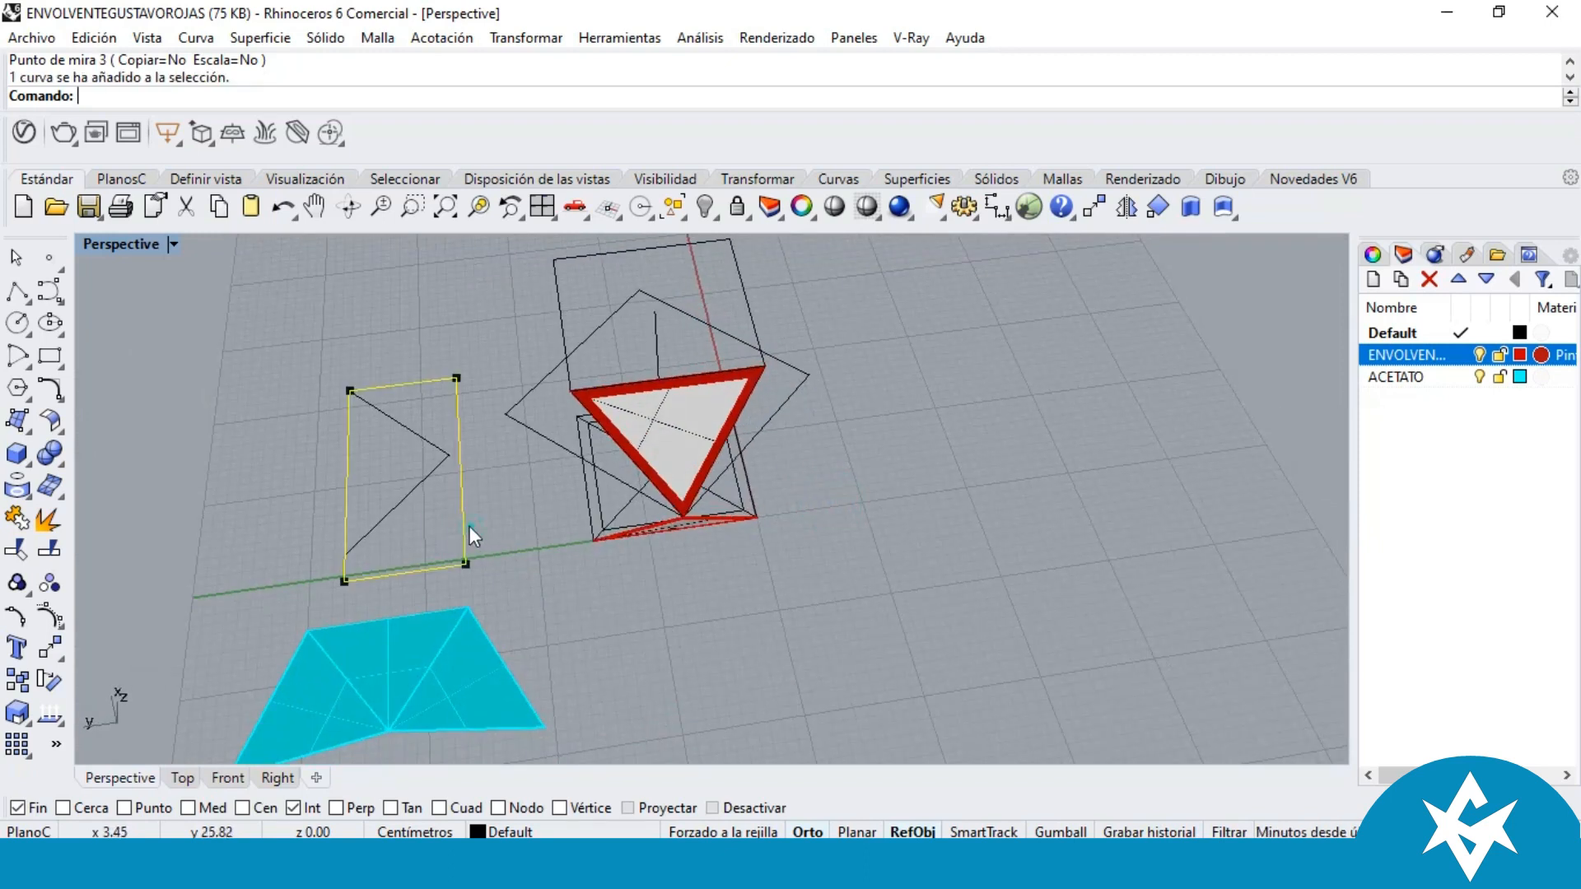
key("Delete")
Step: Offset the flattened triangle inward by 0.7 cm
right_click_drag(447, 524, 717, 368)
right_click_drag(842, 298, 864, 344)
scroll(561, 438, "up", 2)
left_click(608, 448)
right_click_drag(591, 470, 535, 492)
scroll(535, 492, "up", 2)
scroll(633, 463, "up", 2)
scroll(634, 470, "up", 2)
scroll(633, 462, "down", 2)
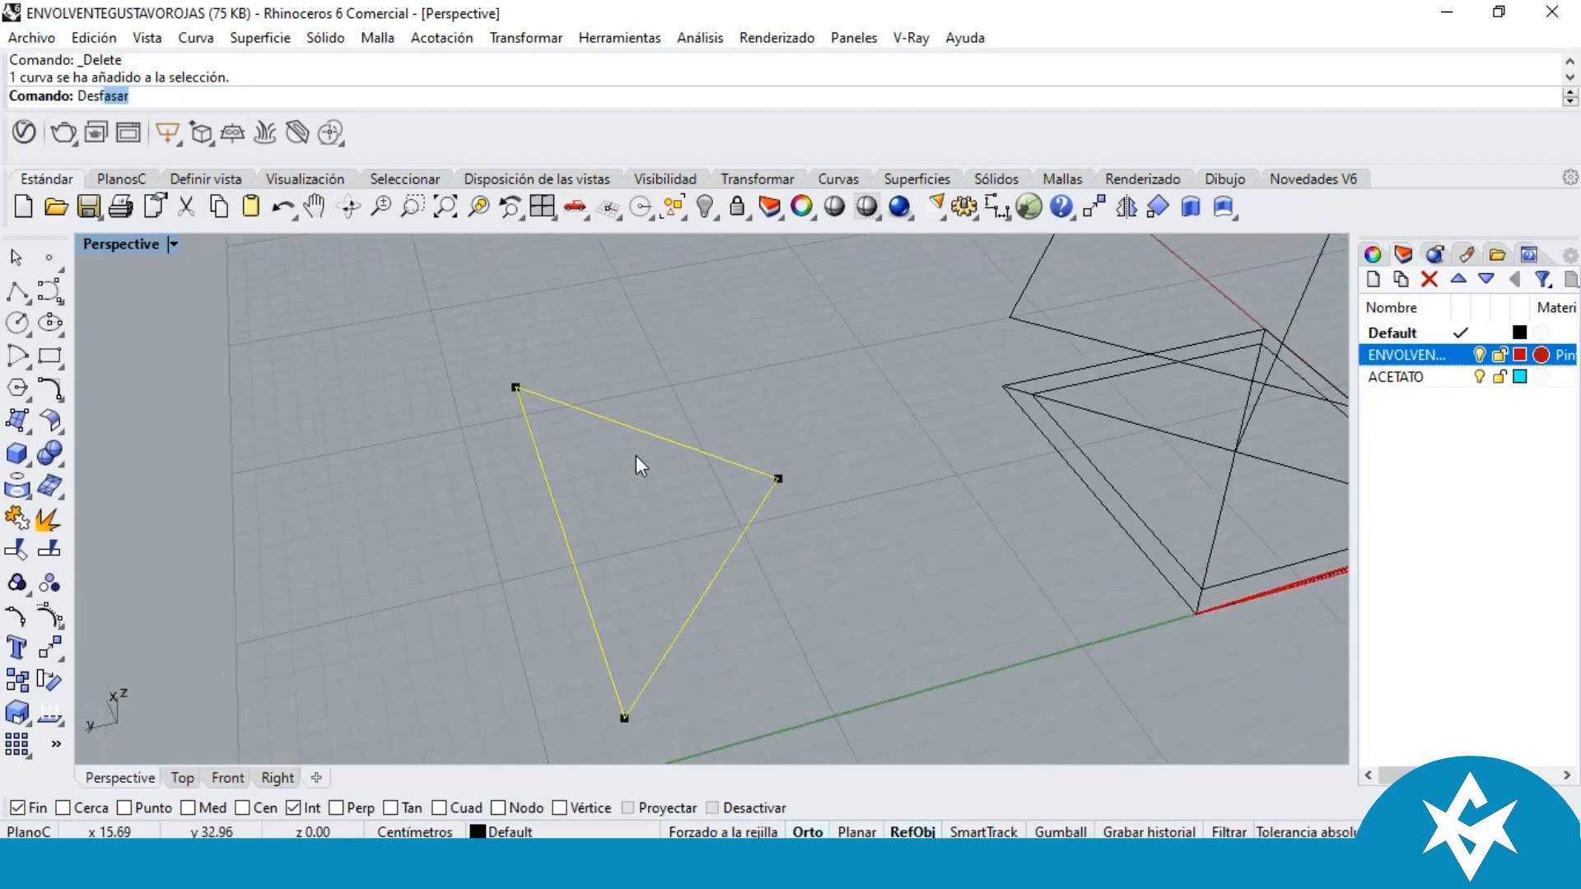
key("Return")
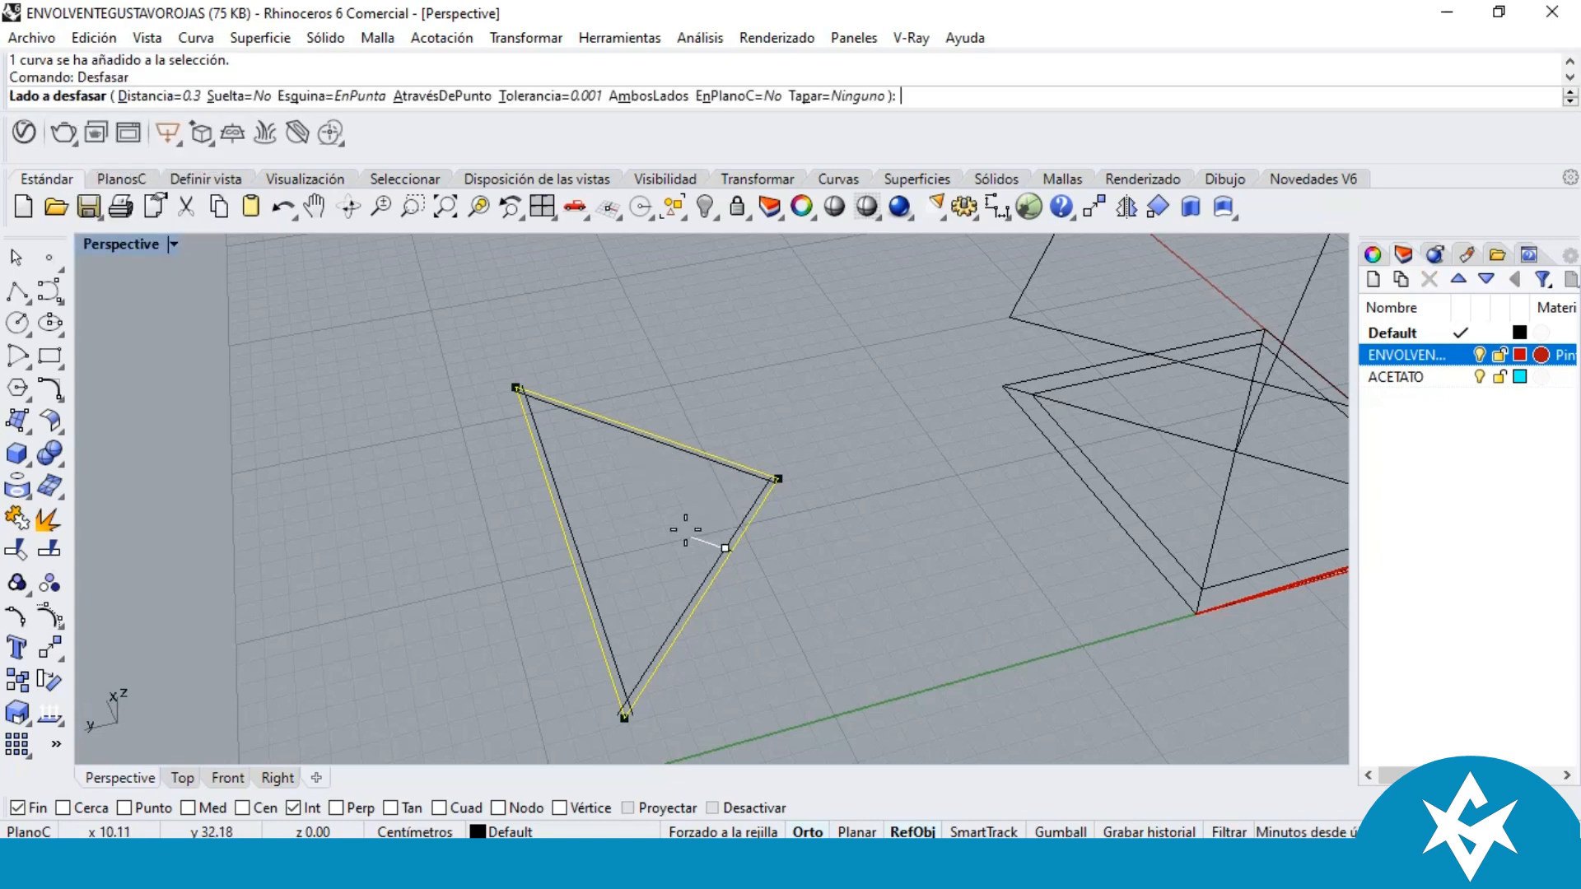
scroll(590, 493, "up", 2)
type("0.7")
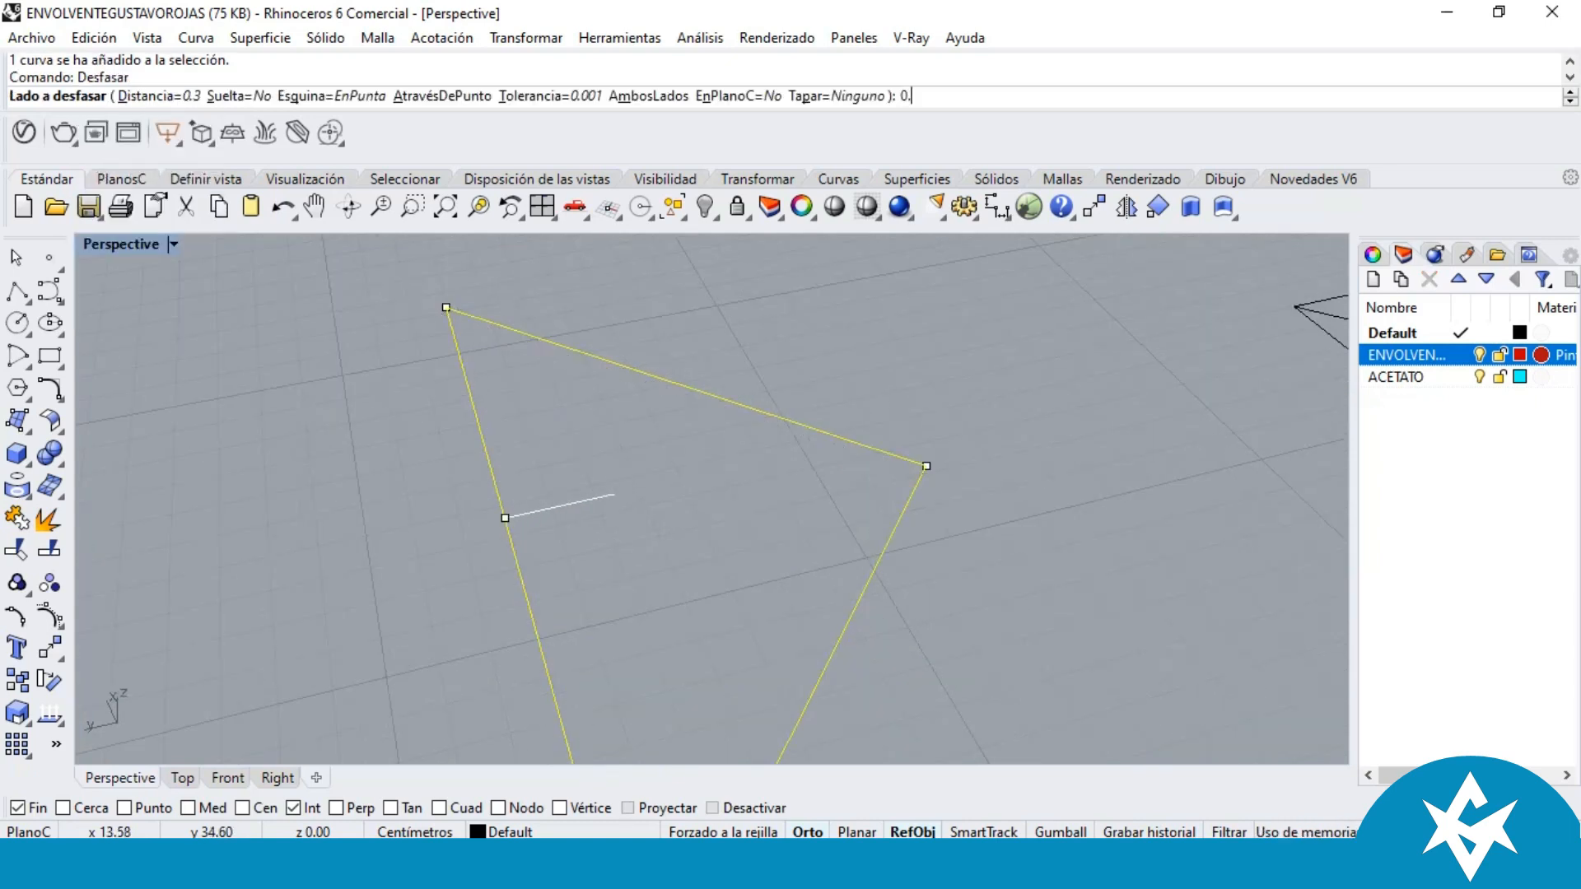
key("Return")
left_click(639, 489)
key("Escape")
Step: Offset the inner triangle outward to add a third triangle between the inner and outer outlines
left_click(664, 401)
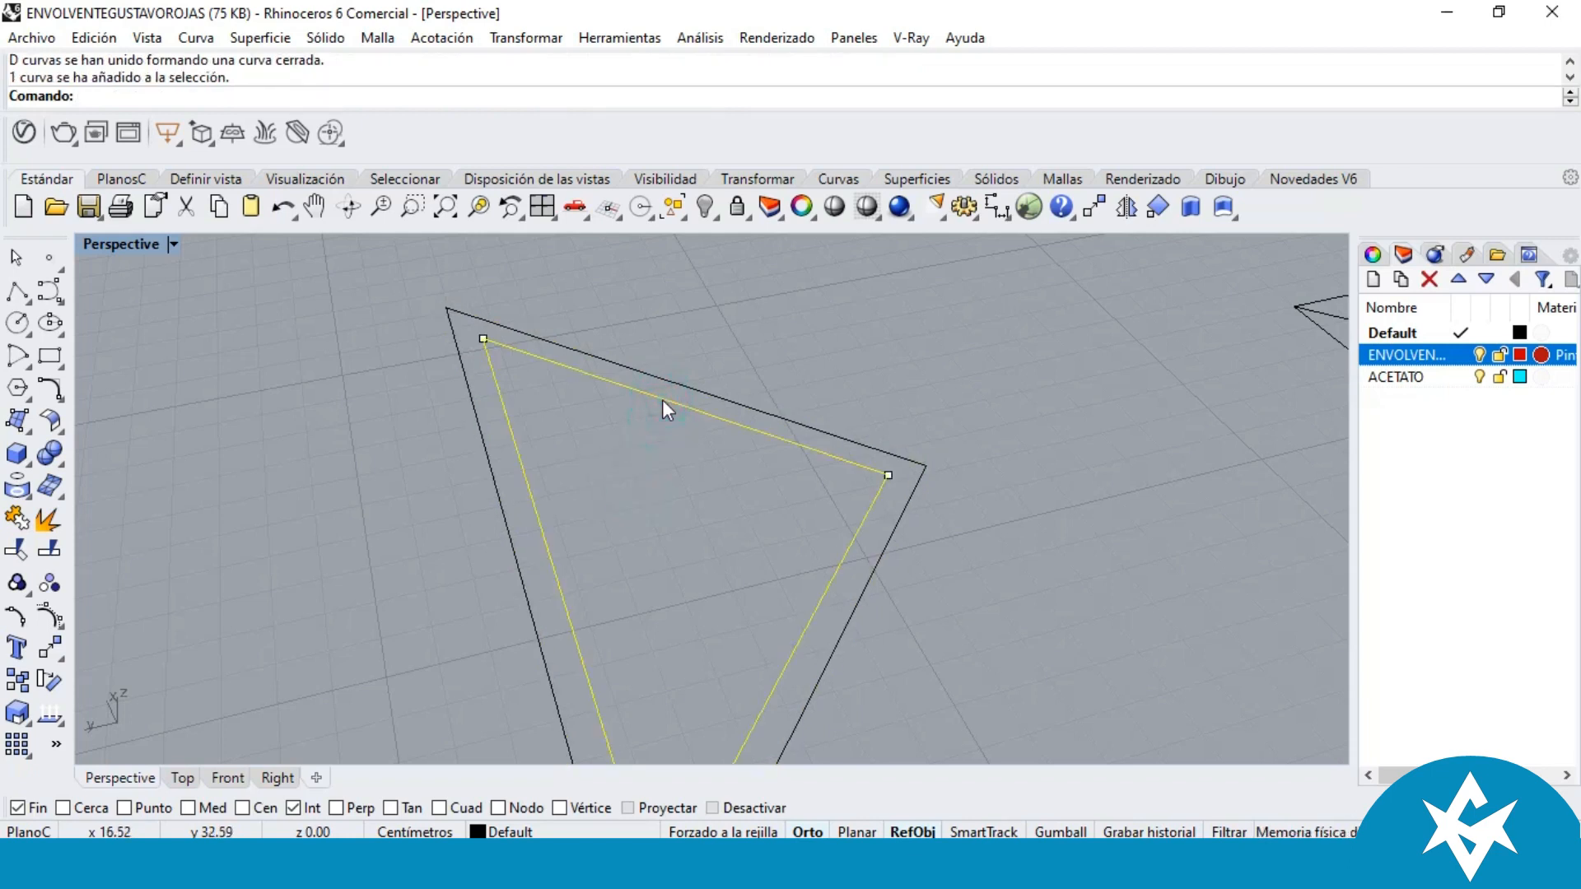
scroll(651, 397, "up", 2)
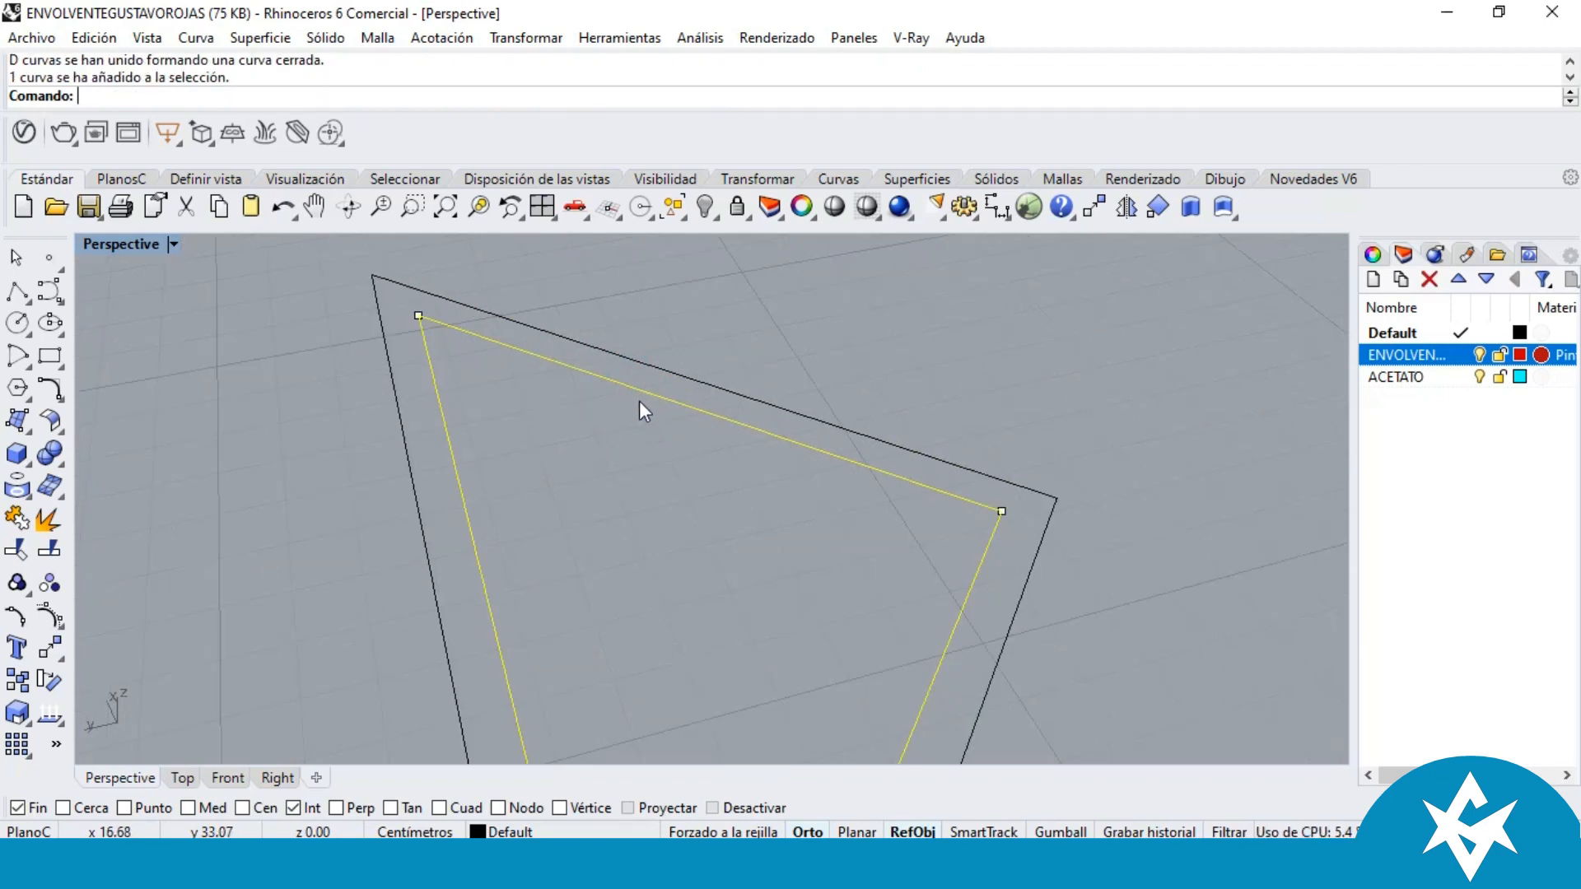
right_click(639, 402)
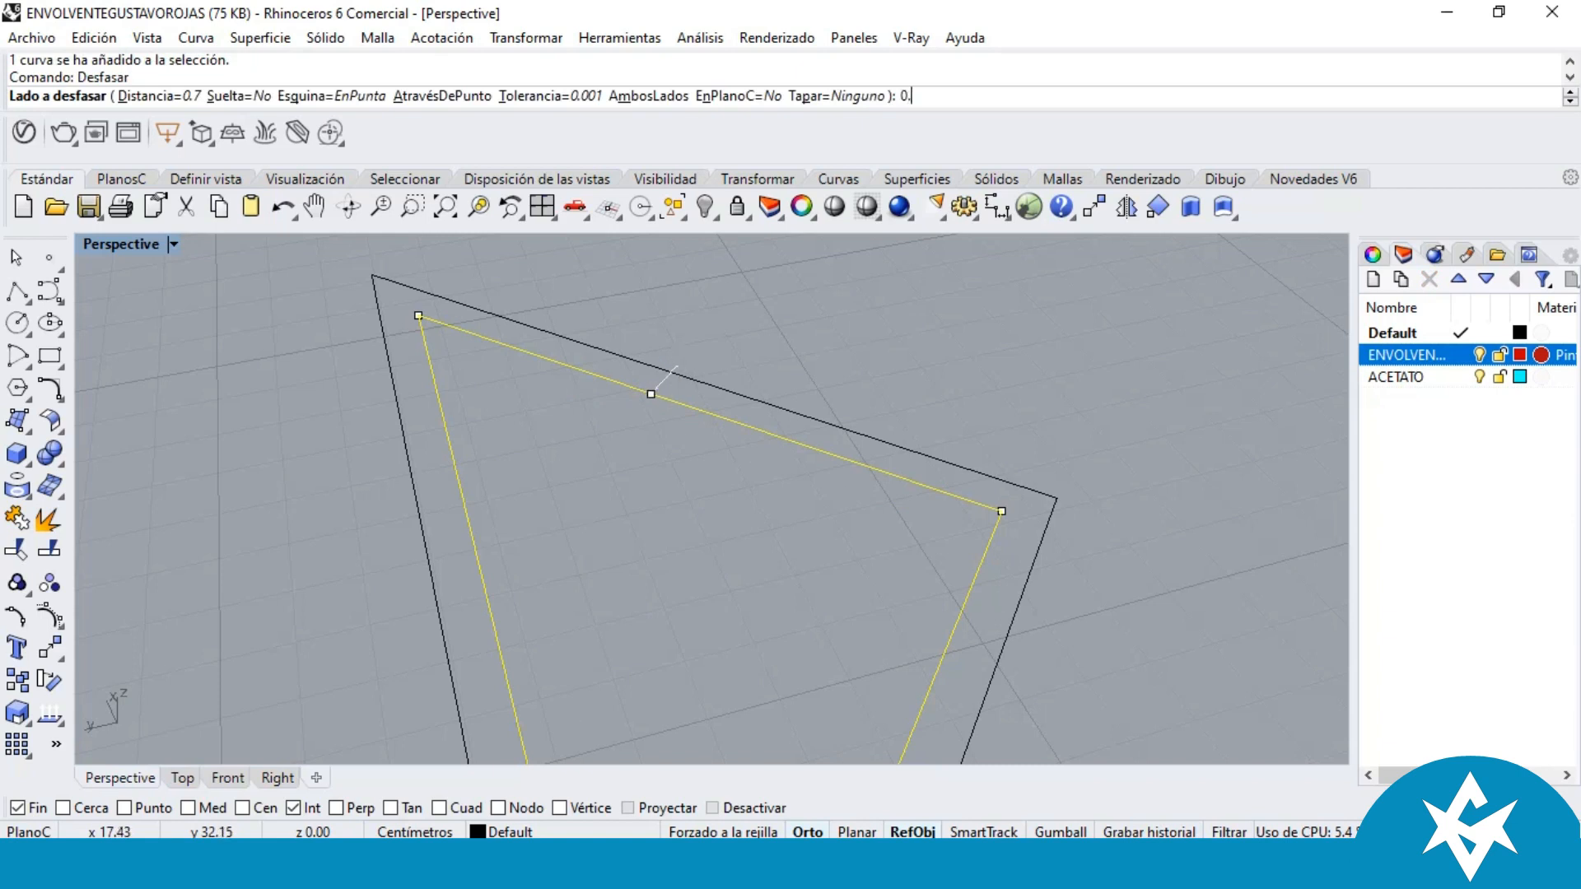
left_click(651, 371)
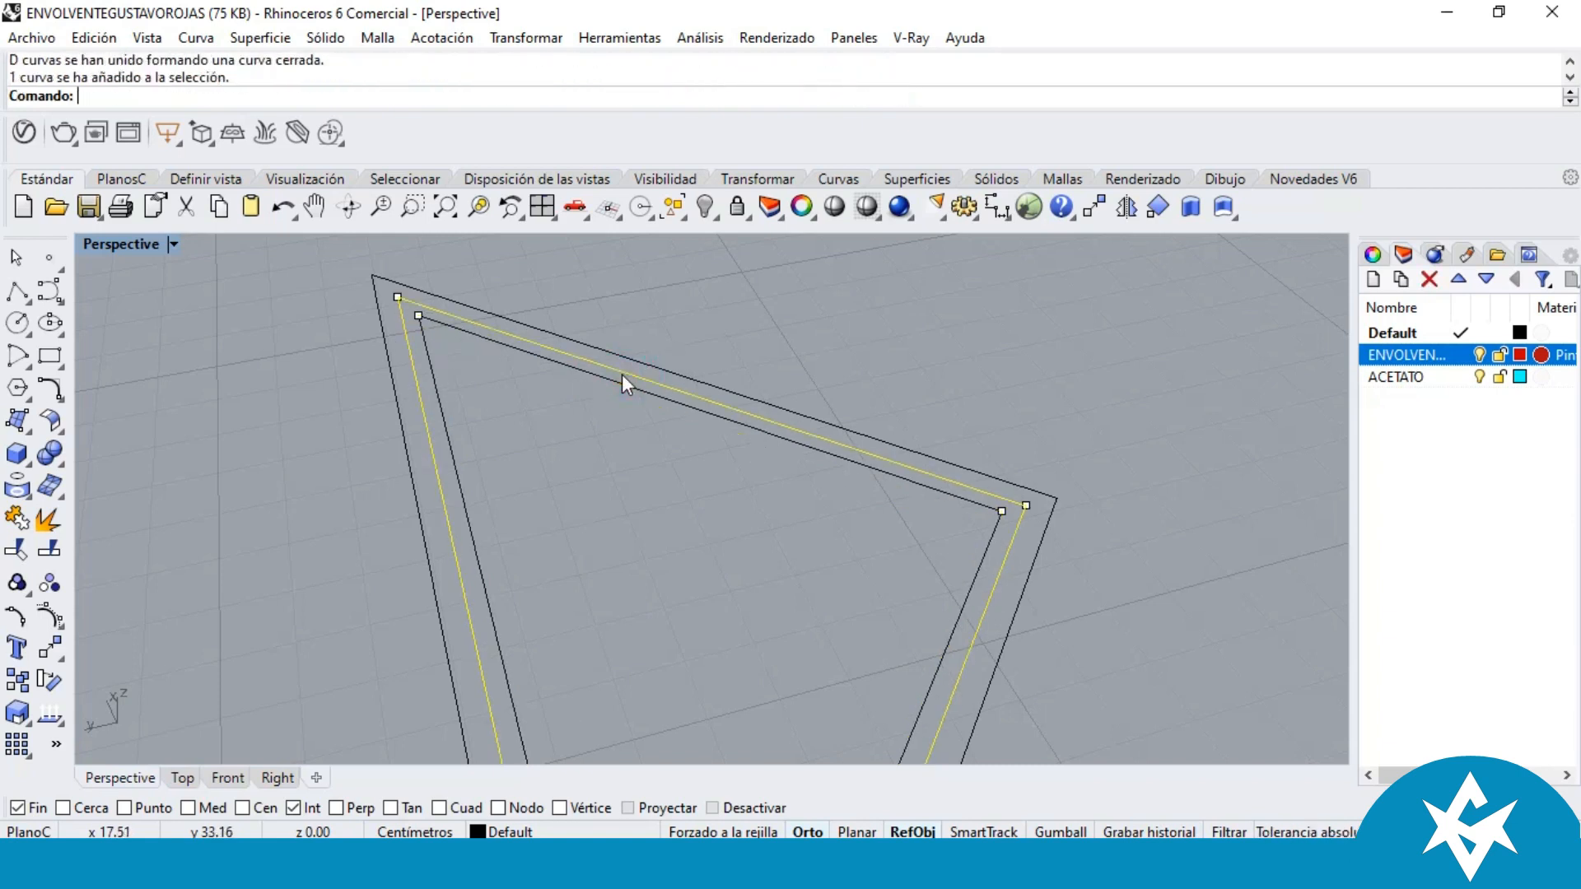
Step: Create a planar surface from the middle triangle curve
scroll(621, 374, "down", 4)
scroll(655, 395, "up", 2)
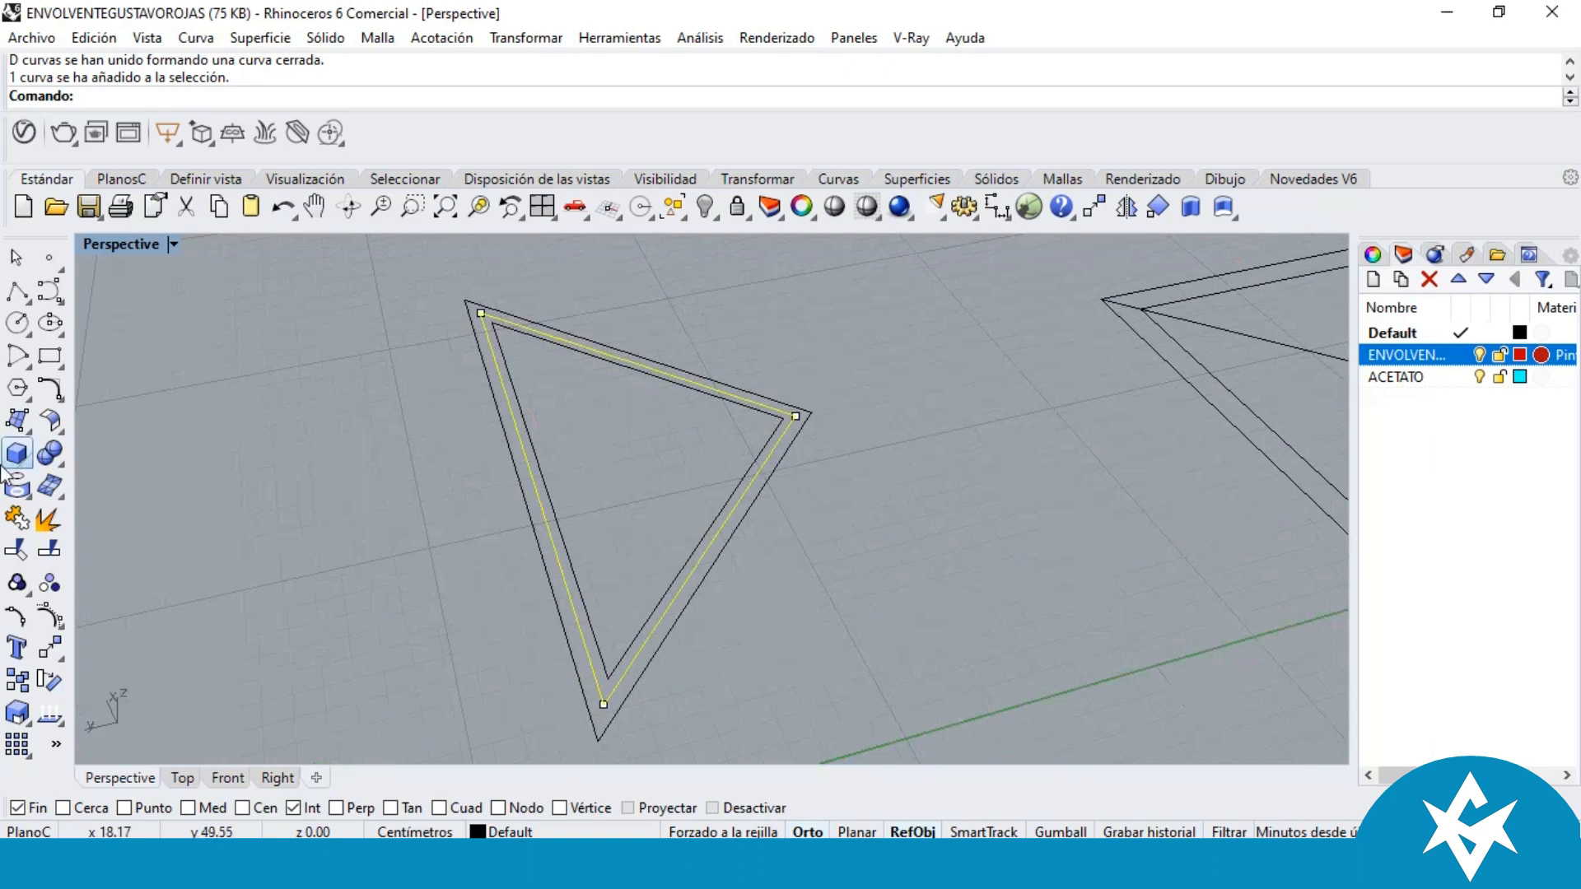
left_click(27, 436)
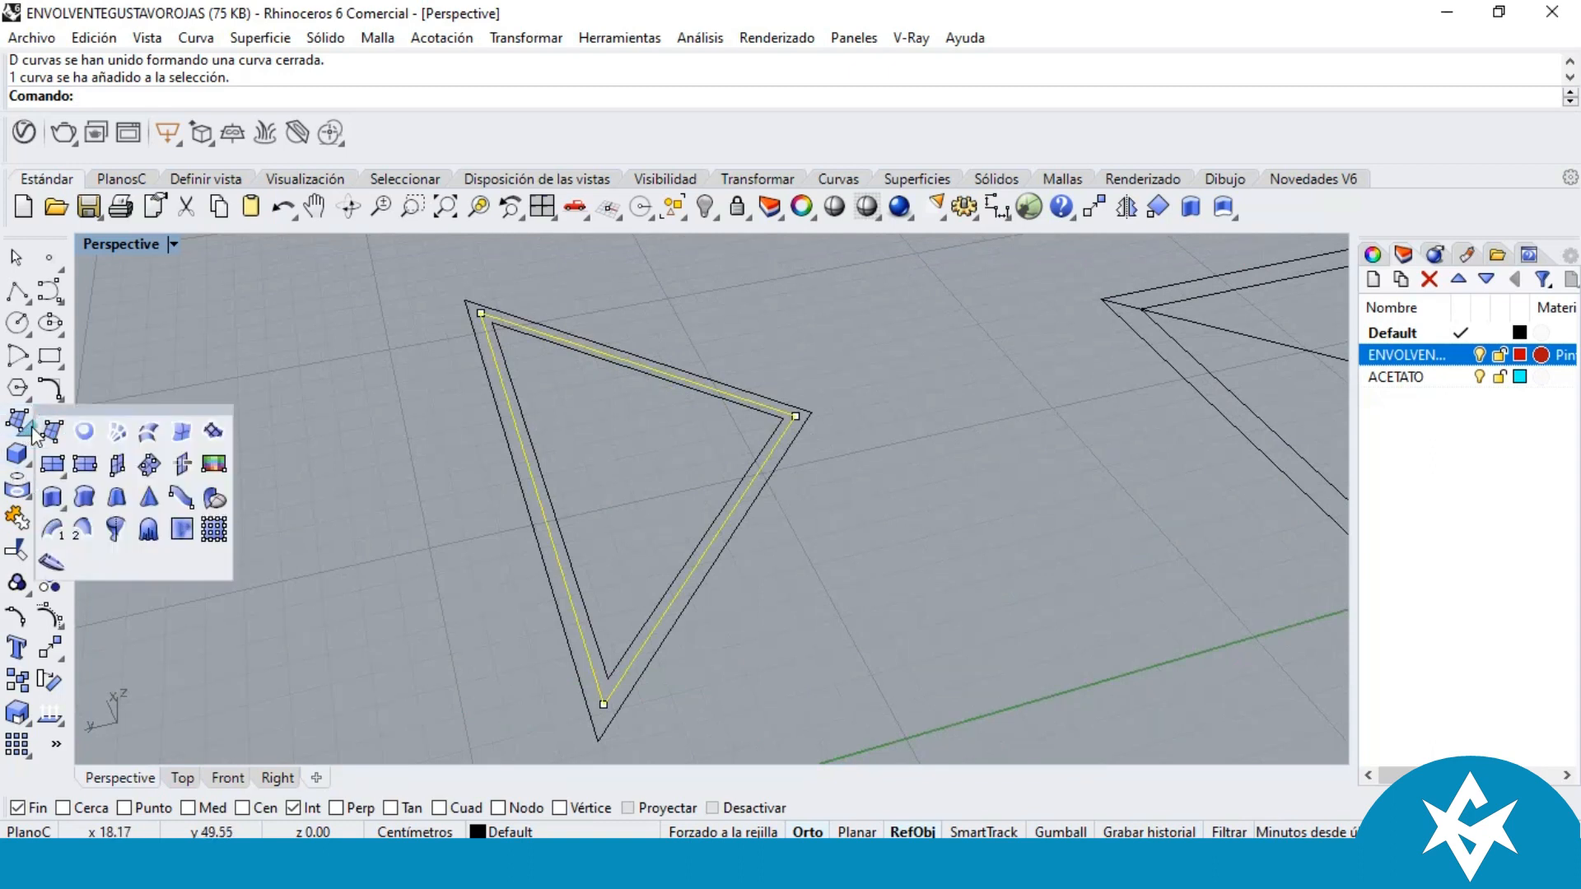
left_click(84, 433)
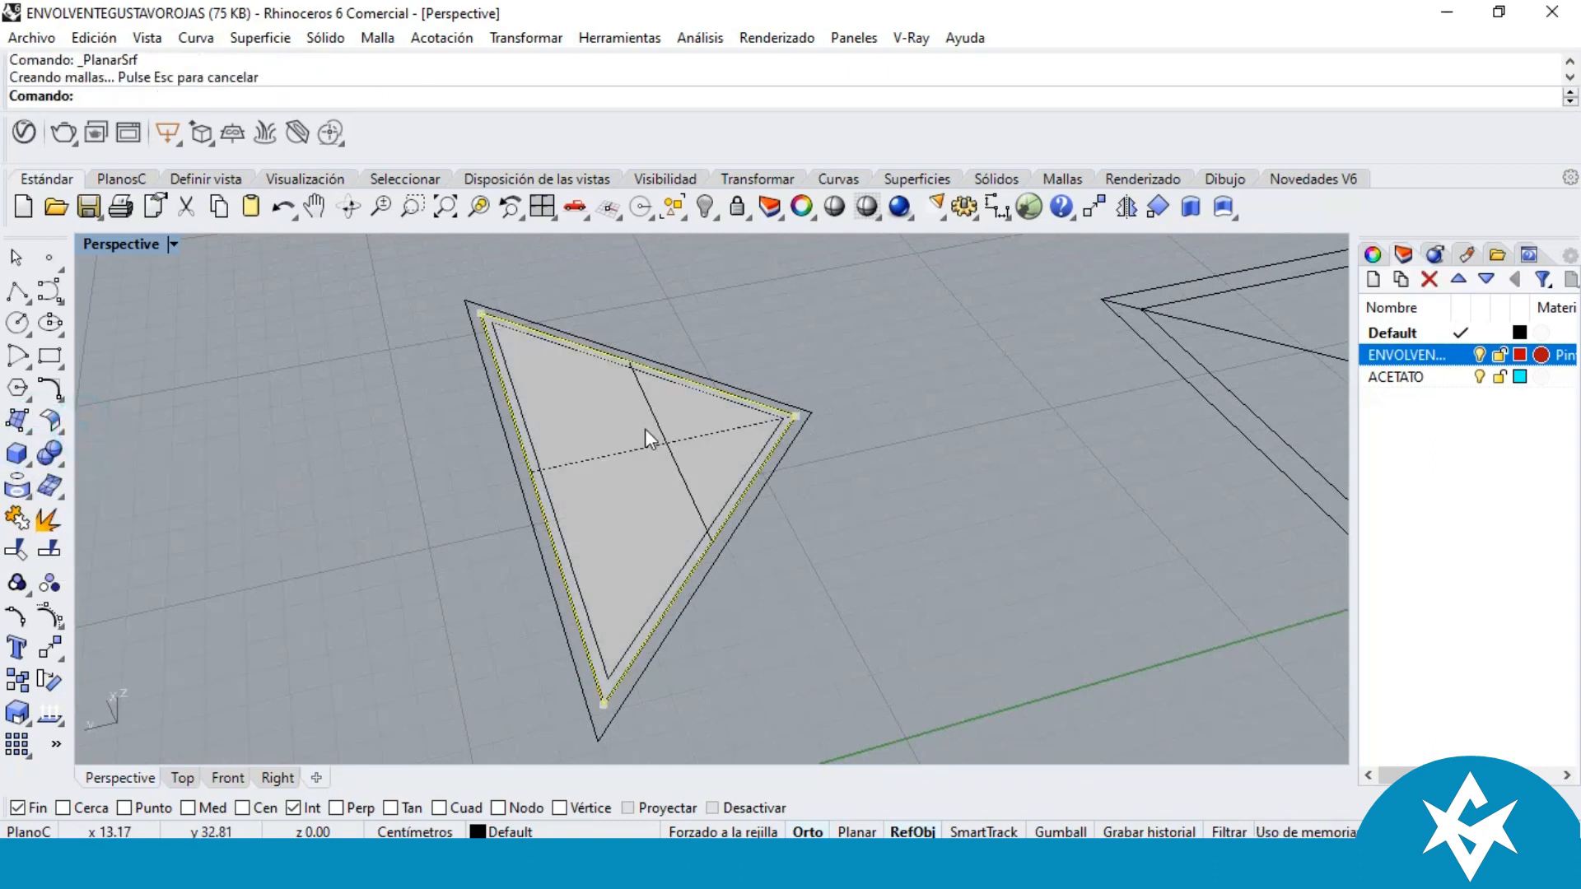
Step: Assign the planar surface inside the flattened triangle to the ACETATO layer
left_click(642, 429)
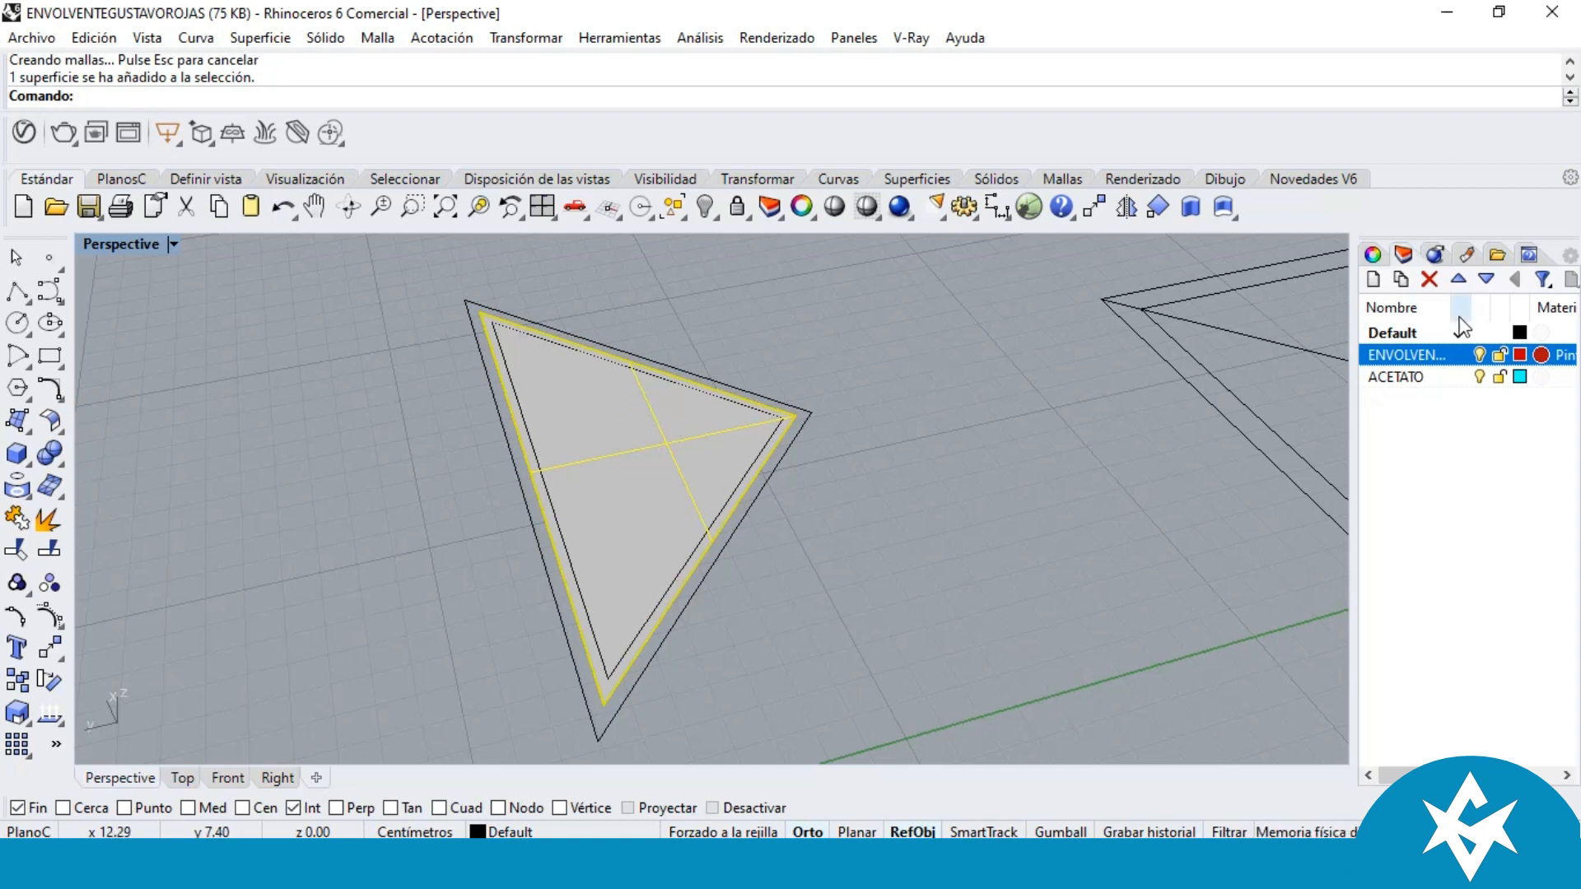
right_click(1414, 377)
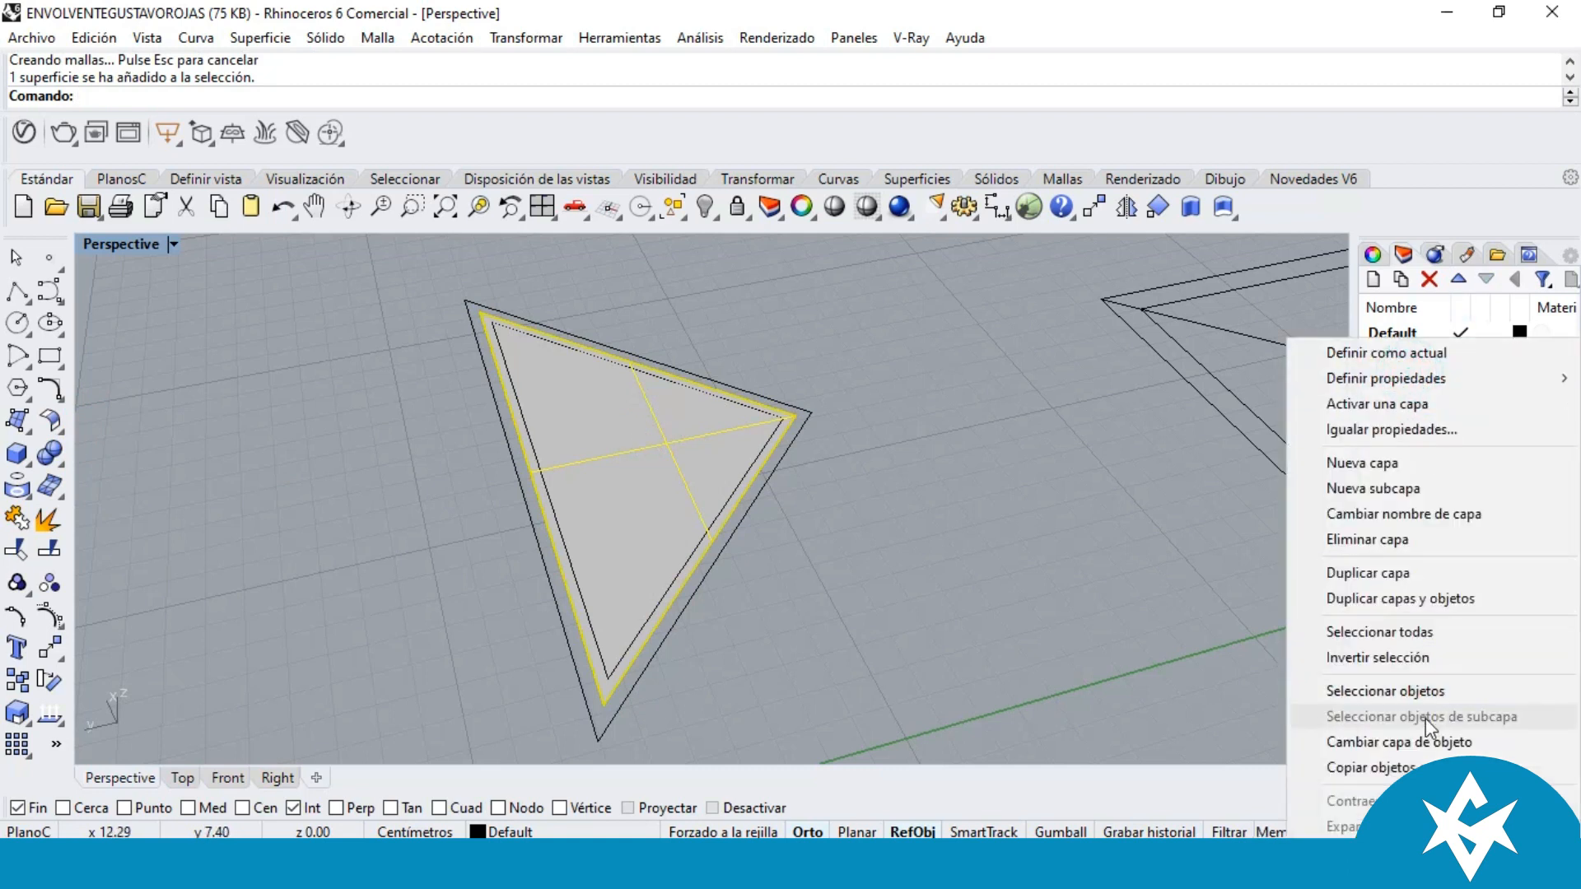
left_click(1410, 742)
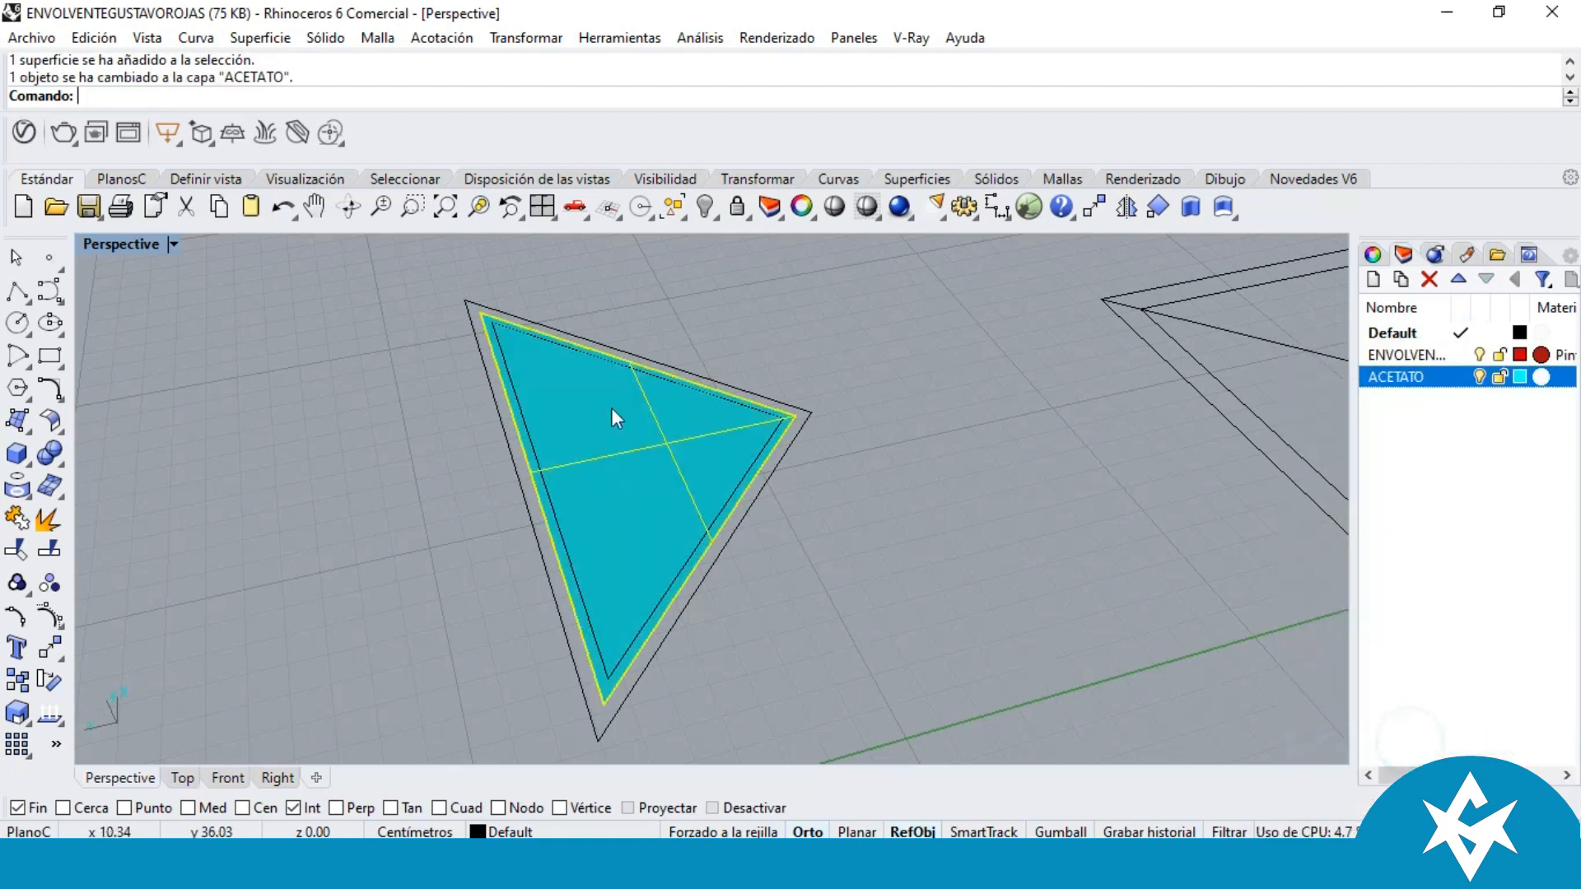
Step: Copy the triangular acetate surface to the empty area beside the other flat acetate panel
left_click(1095, 206)
left_click(469, 306)
scroll(469, 309, "down", 3)
scroll(556, 382, "down", 3)
scroll(601, 441, "up", 5)
left_click(532, 566)
Step: Delete the original acetate surface left on the triangle outlines
left_click(672, 457)
key("Delete")
left_click(352, 451)
key("Delete")
scroll(626, 494, "down", 3)
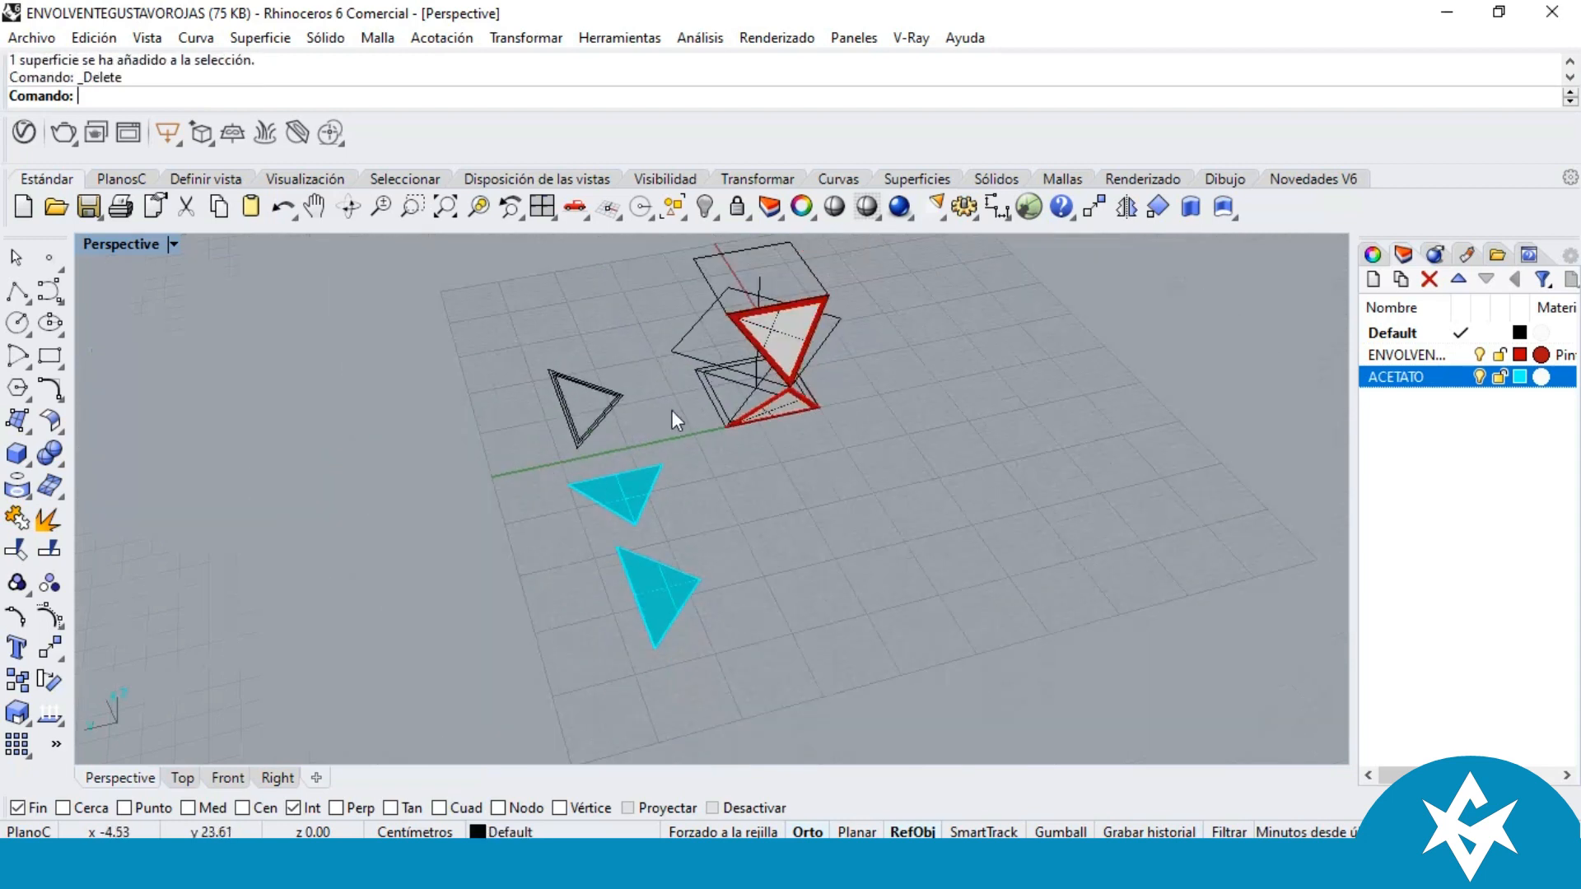
Step: Delete the middle of the three nested triangle curves
scroll(560, 401, "up", 5)
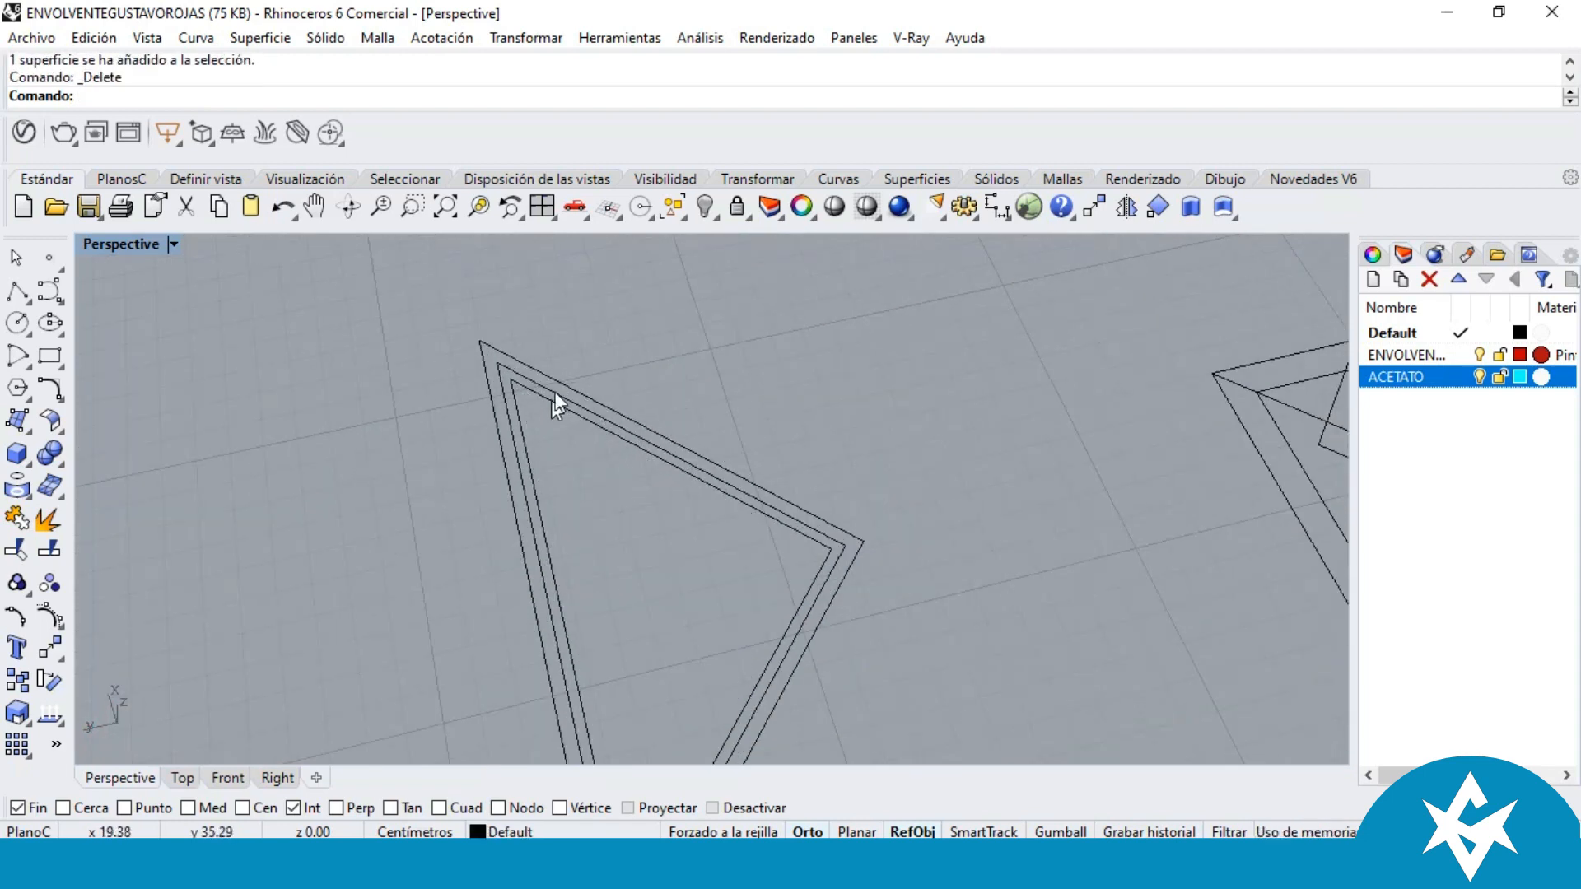
left_click(557, 399)
left_click(556, 392)
key("Delete")
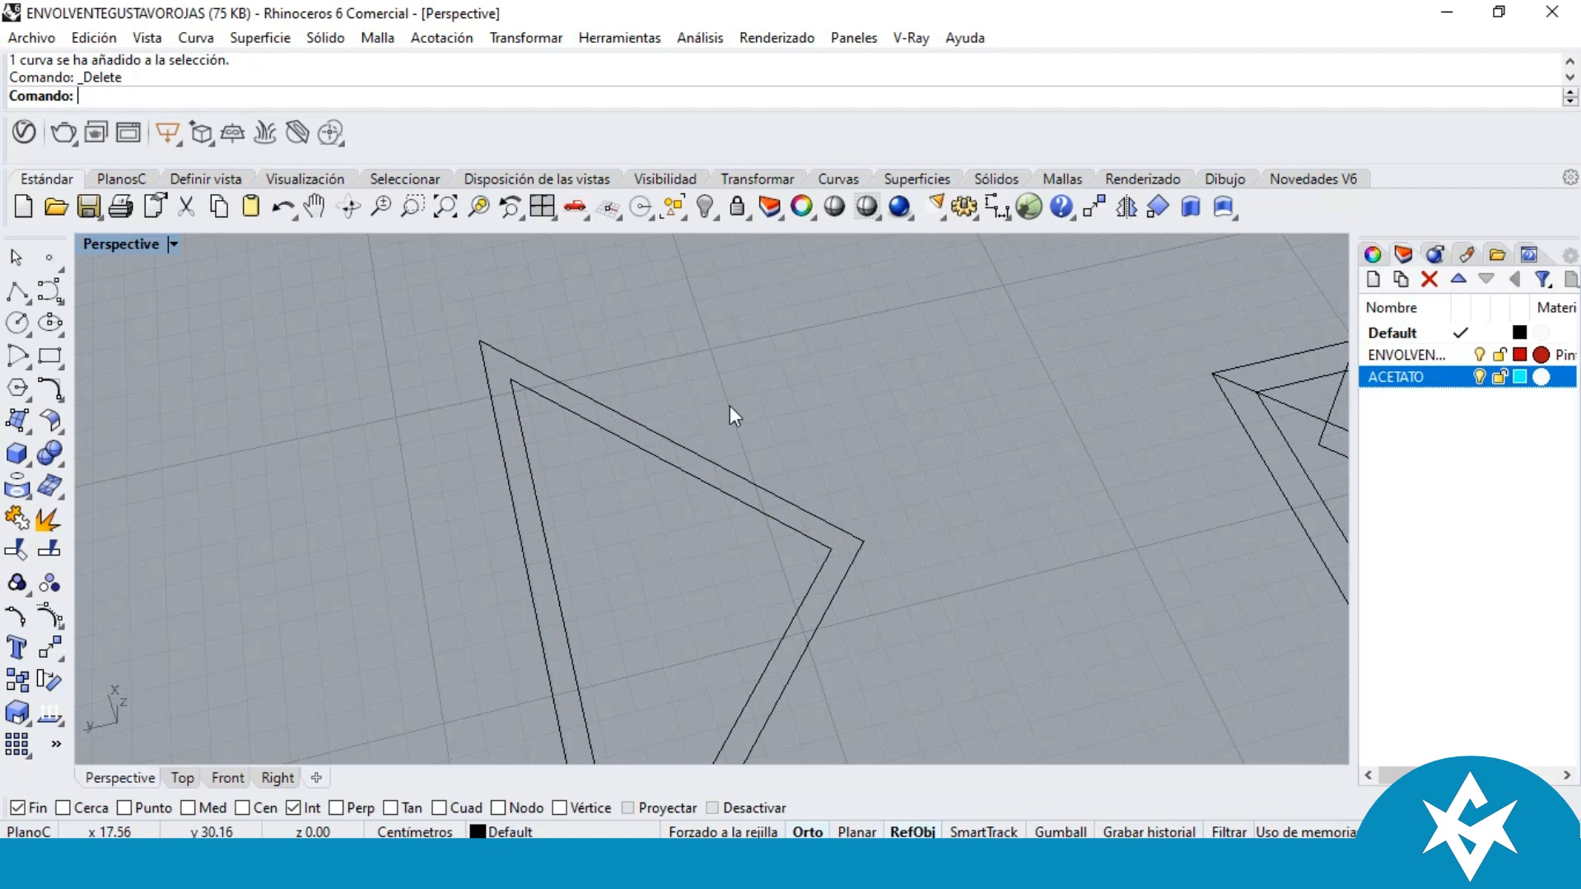
Step: Create a planar frame surface between the outer and inner triangle curves
left_click_drag(605, 511, 605, 511)
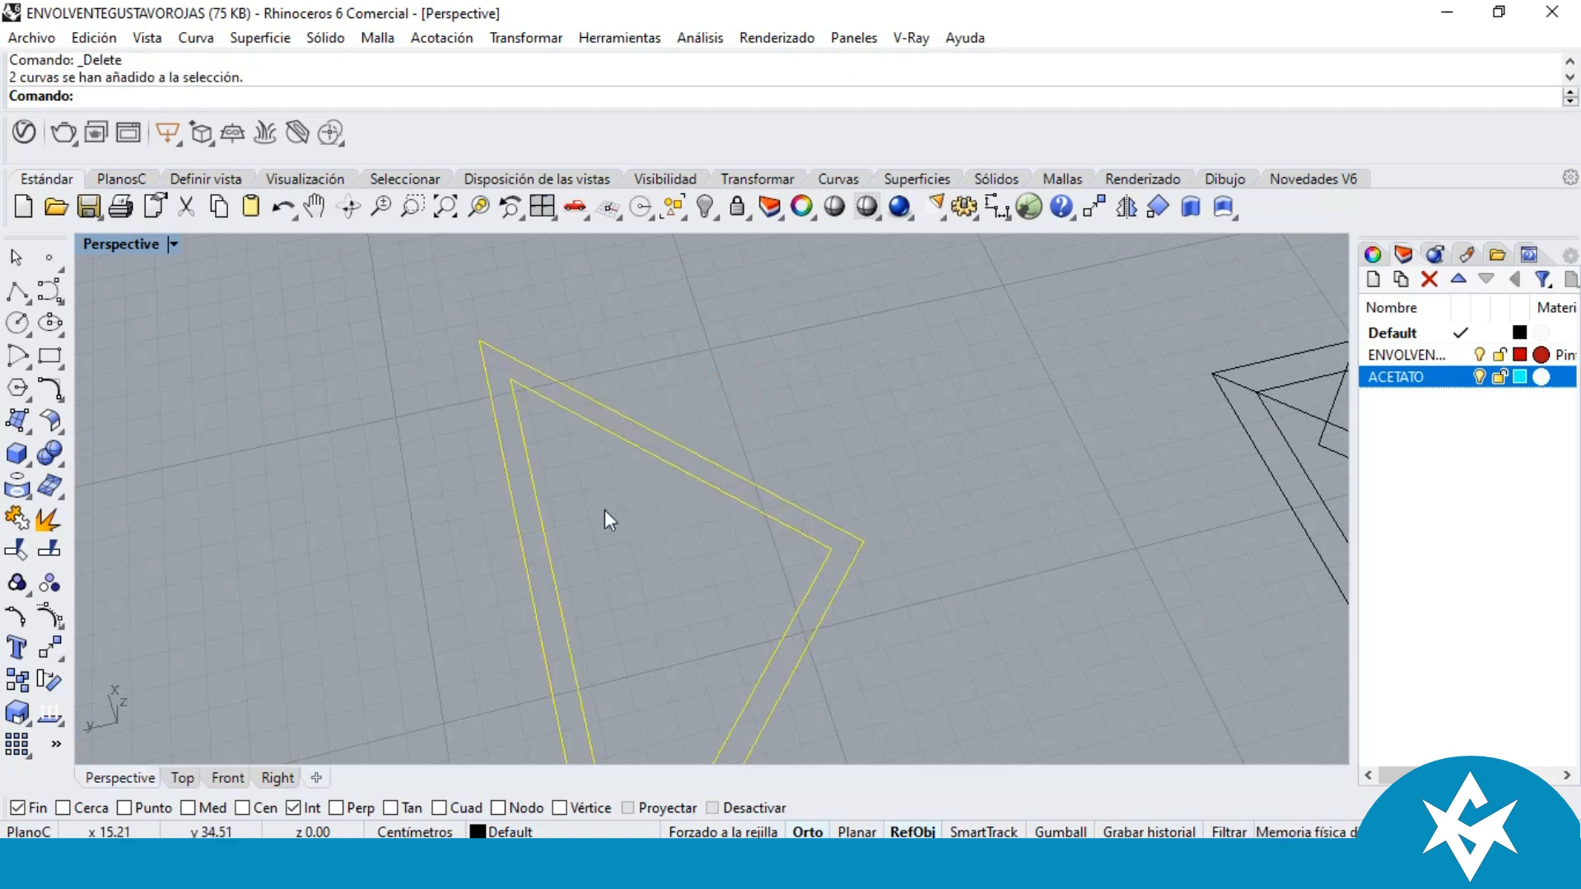
left_click(30, 433)
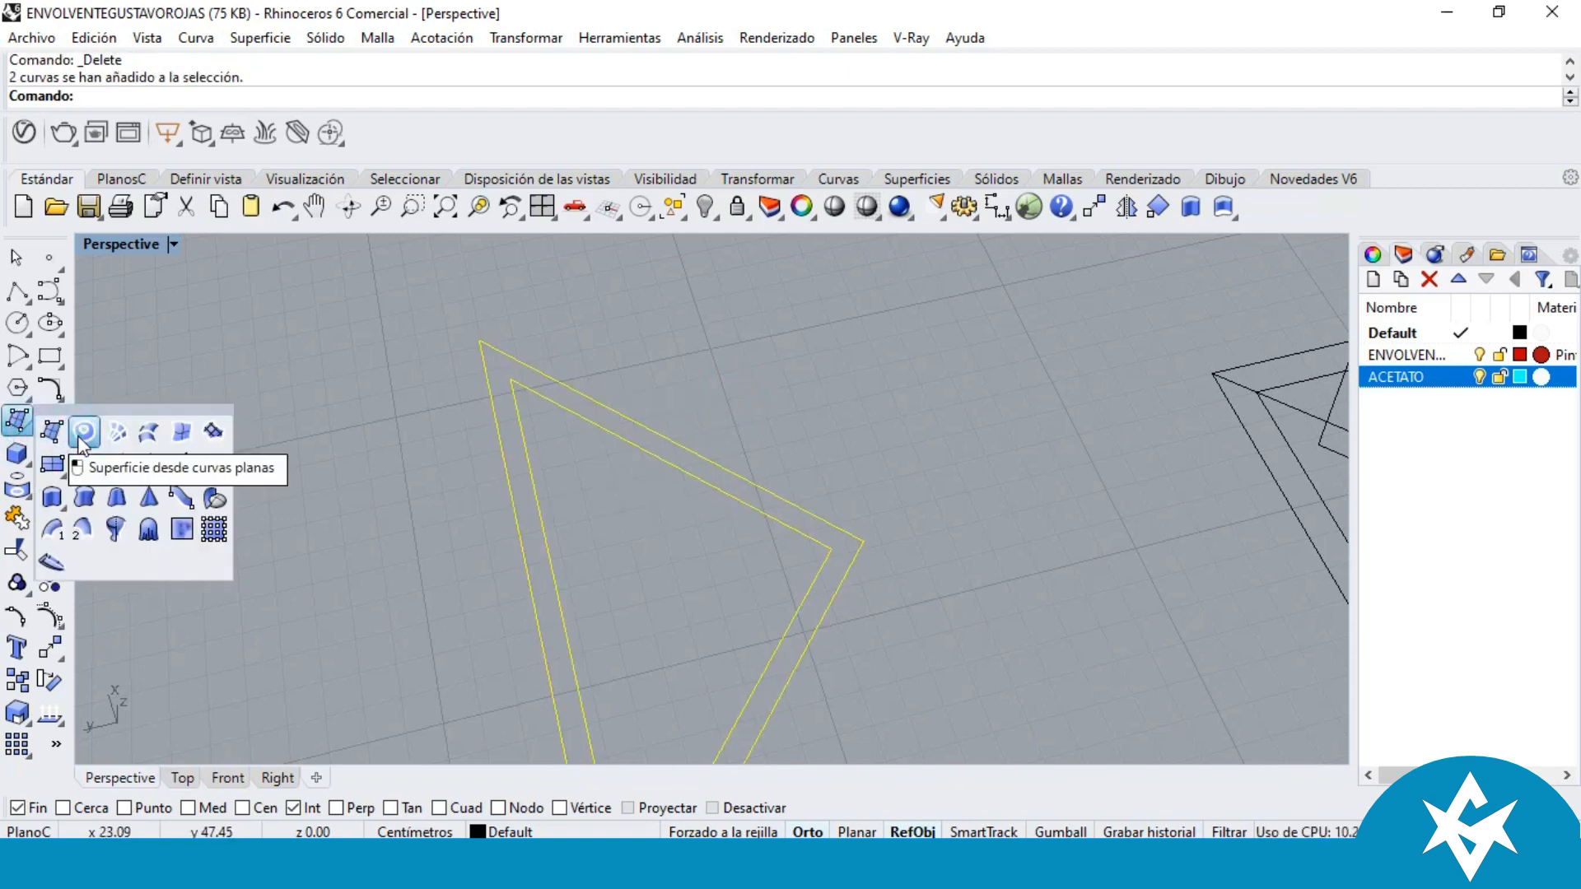
left_click(83, 431)
left_click(797, 381)
scroll(655, 436, "up", 2)
Step: Assign the triangular frame surface to the ENVOLVENTE ESTRUCTURA layer
left_click(658, 430)
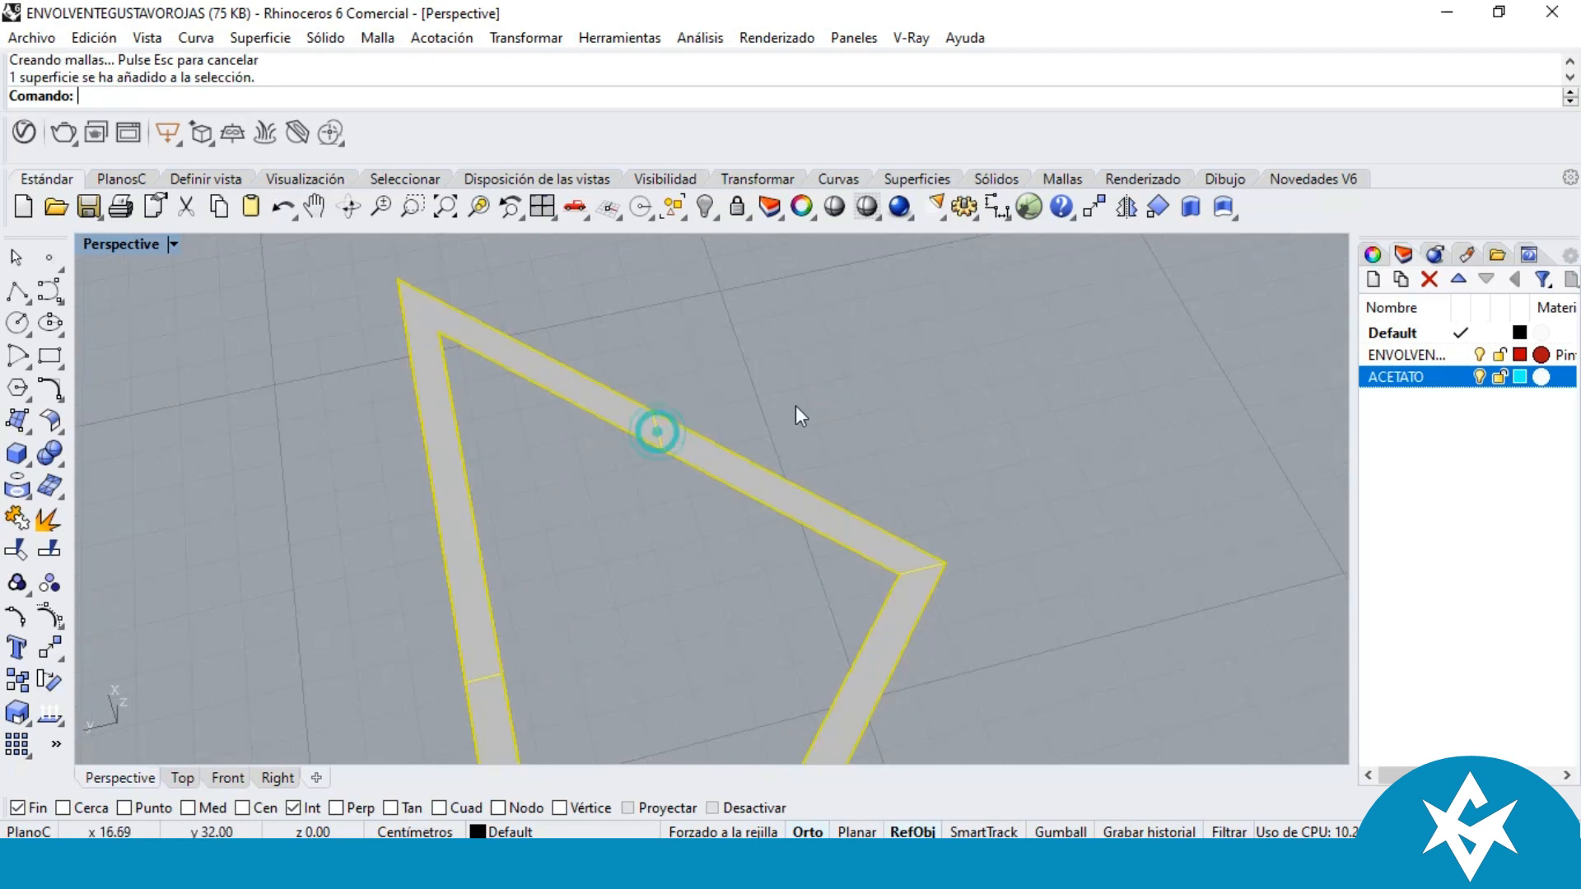
right_click(1423, 356)
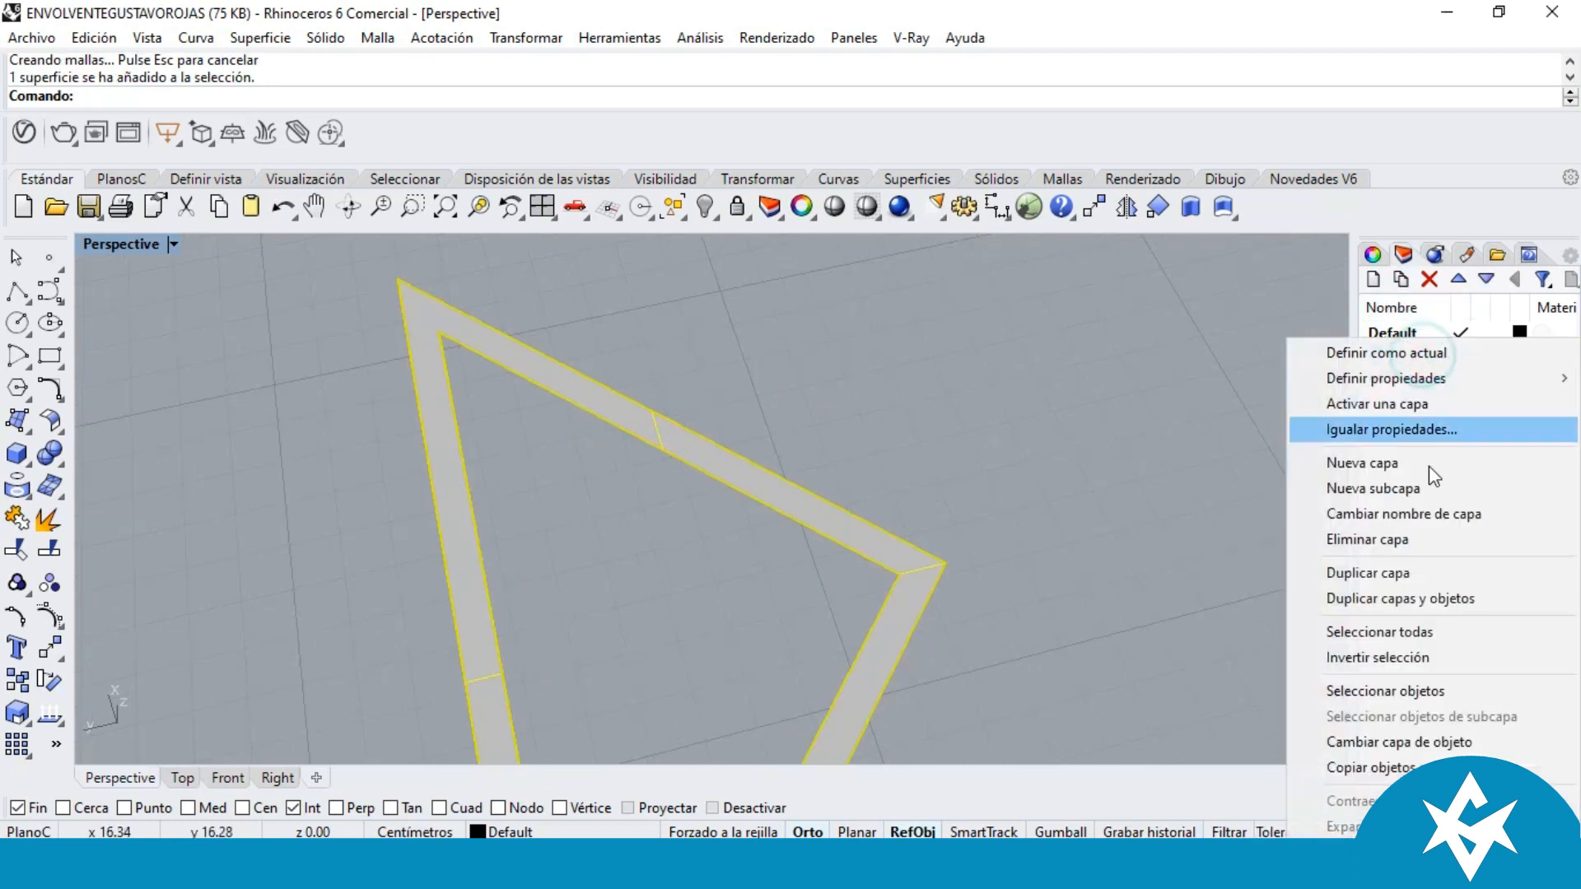
left_click(1399, 741)
left_click(981, 448)
scroll(697, 486, "down", 4)
scroll(725, 498, "up", 3)
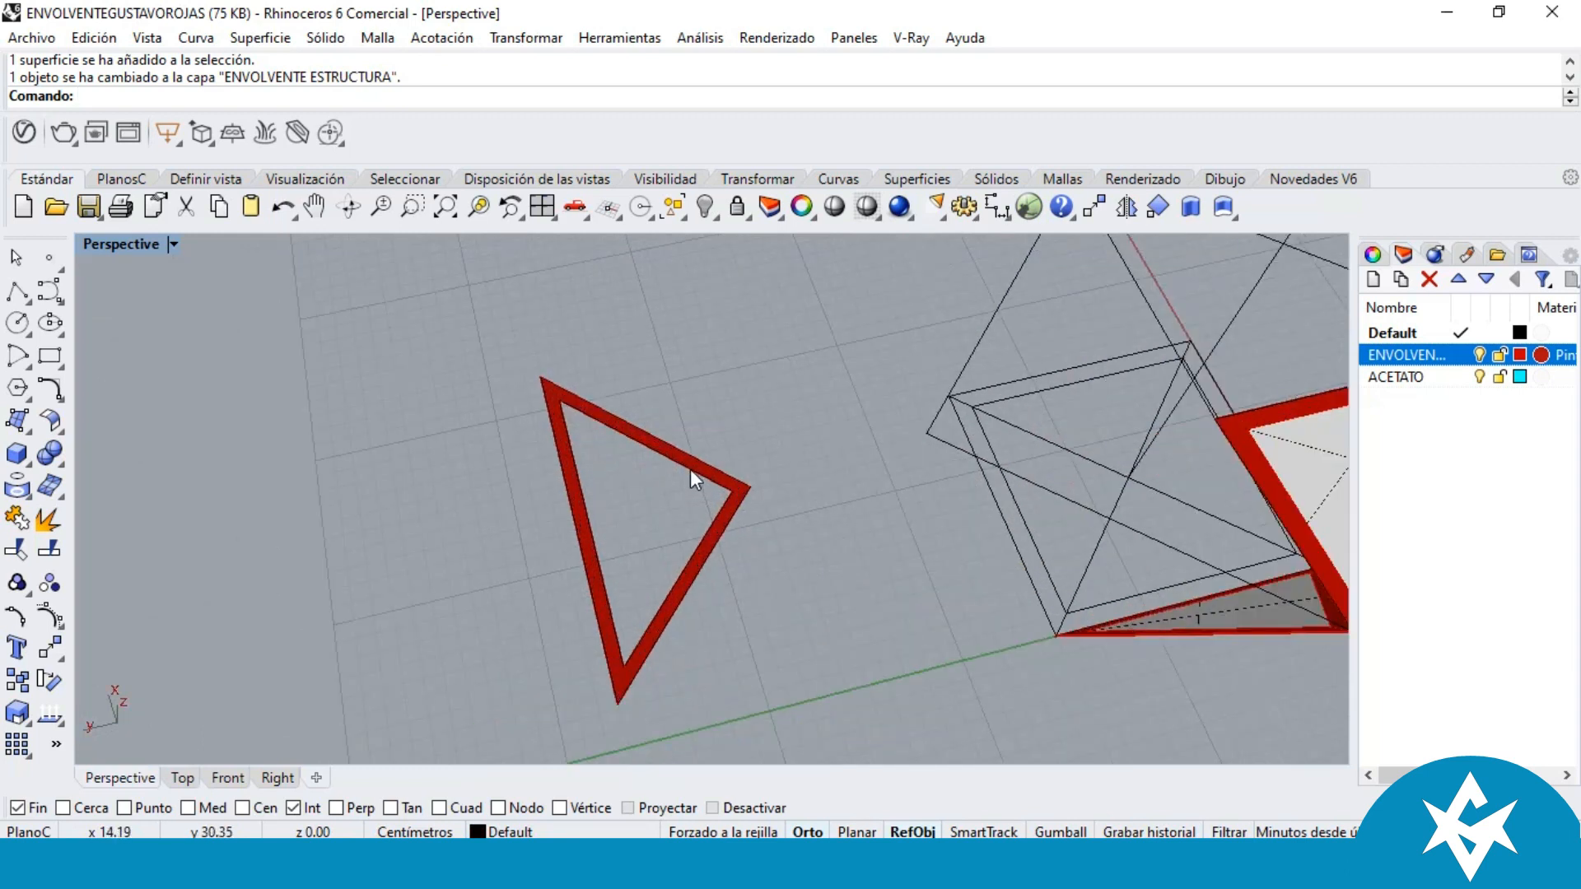
Step: Create a planar infill surface from the inner triangle curve of the frame
left_click(690, 470)
left_click(778, 548)
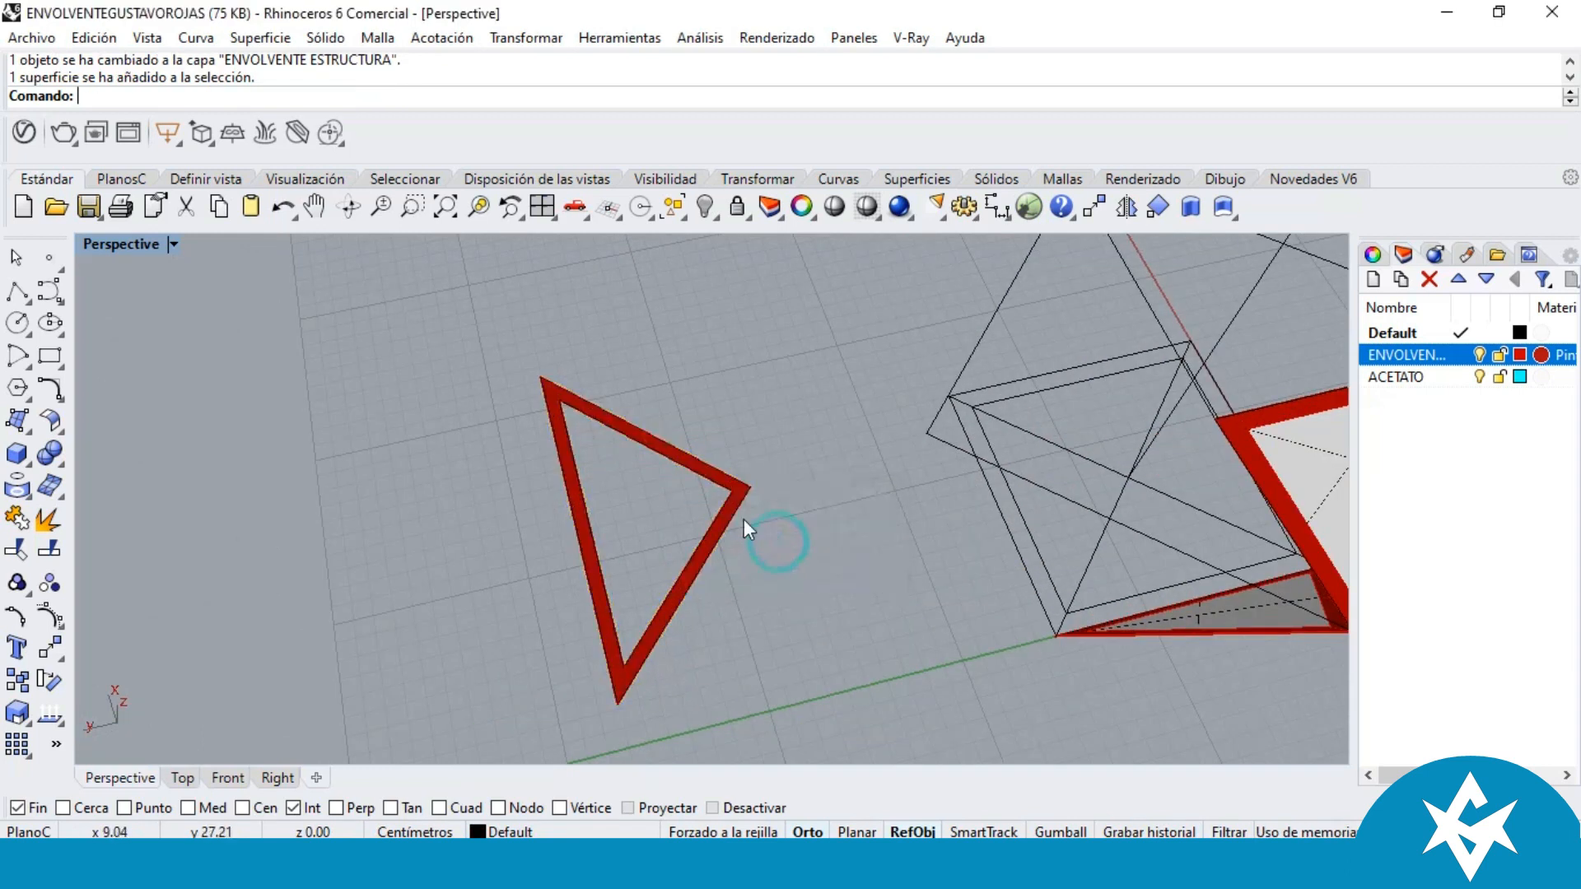
left_click(709, 479)
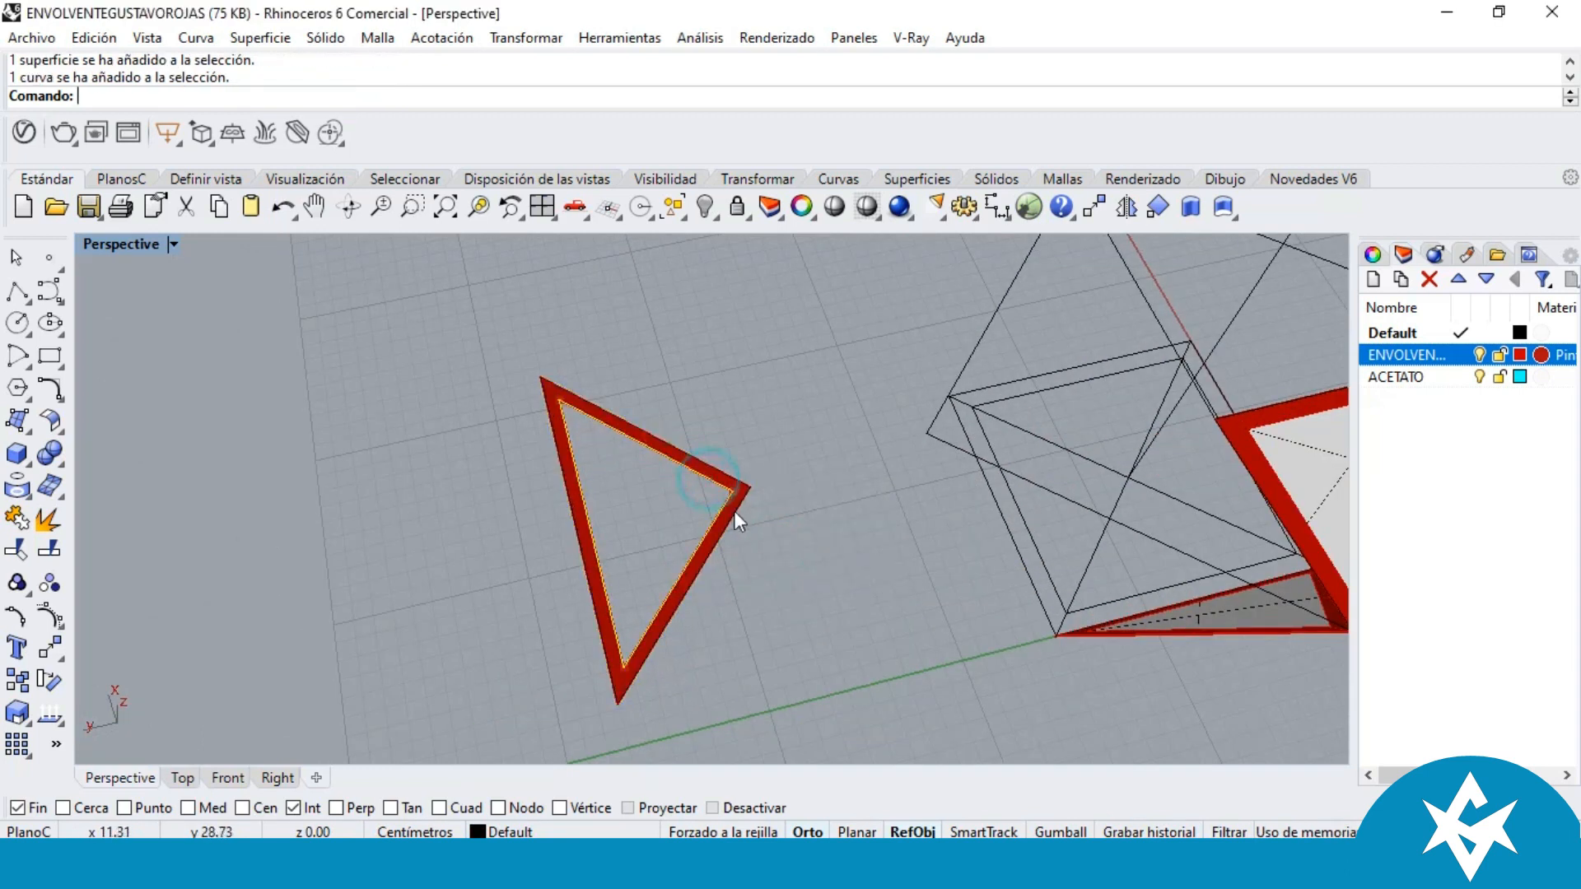
left_click(25, 433)
left_click(78, 430)
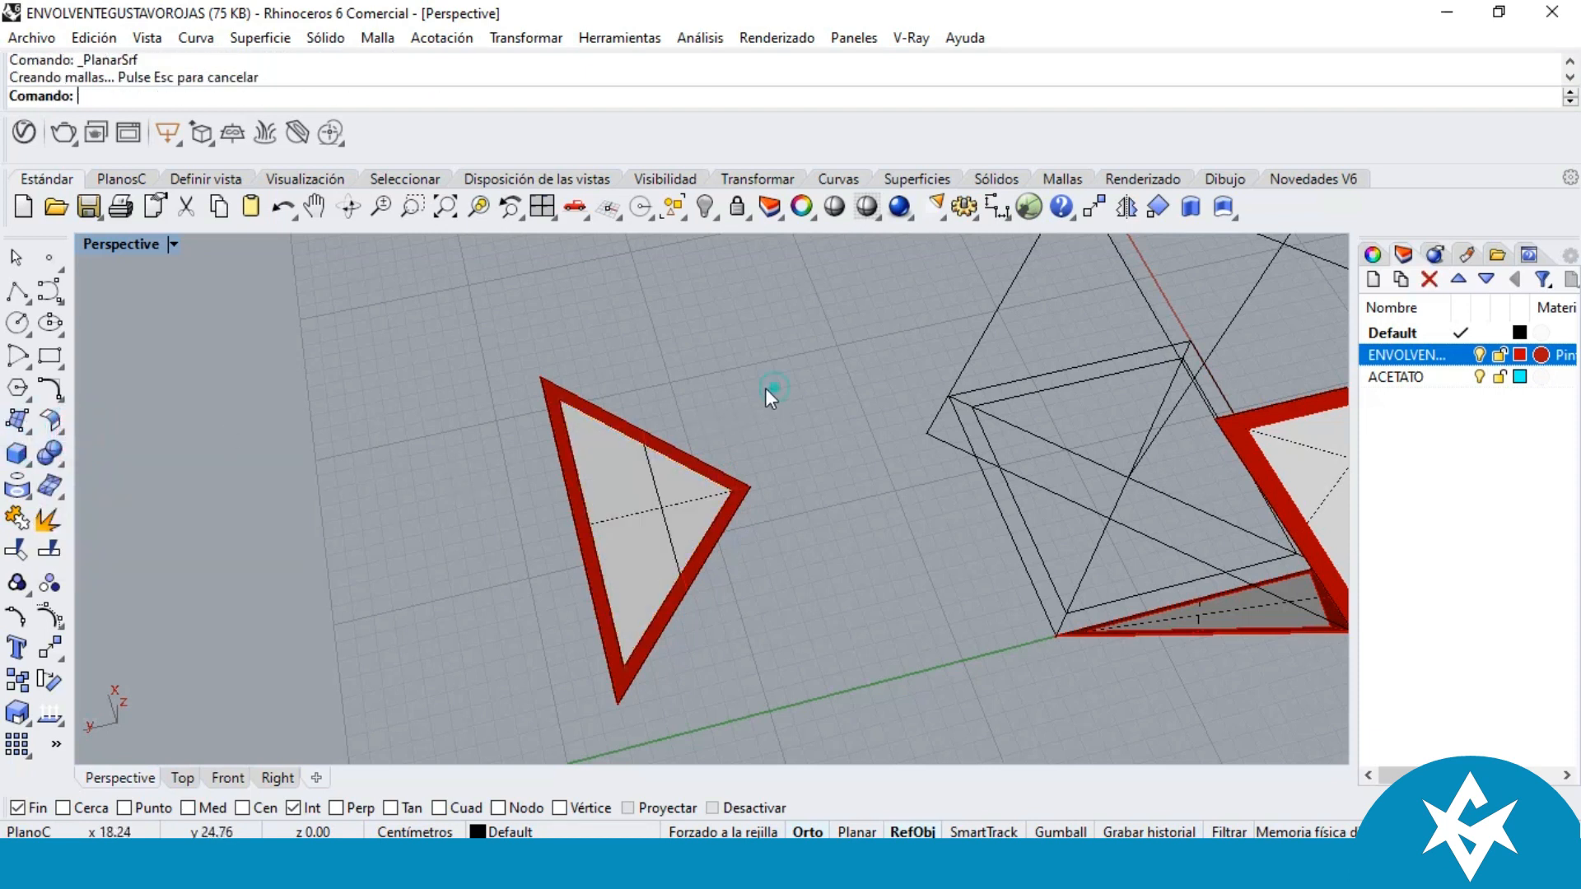
Step: Group the triangular infill surface with its red frame
left_click(635, 484)
scroll(659, 465, "up", 5)
left_click(664, 449)
scroll(661, 441, "down", 5)
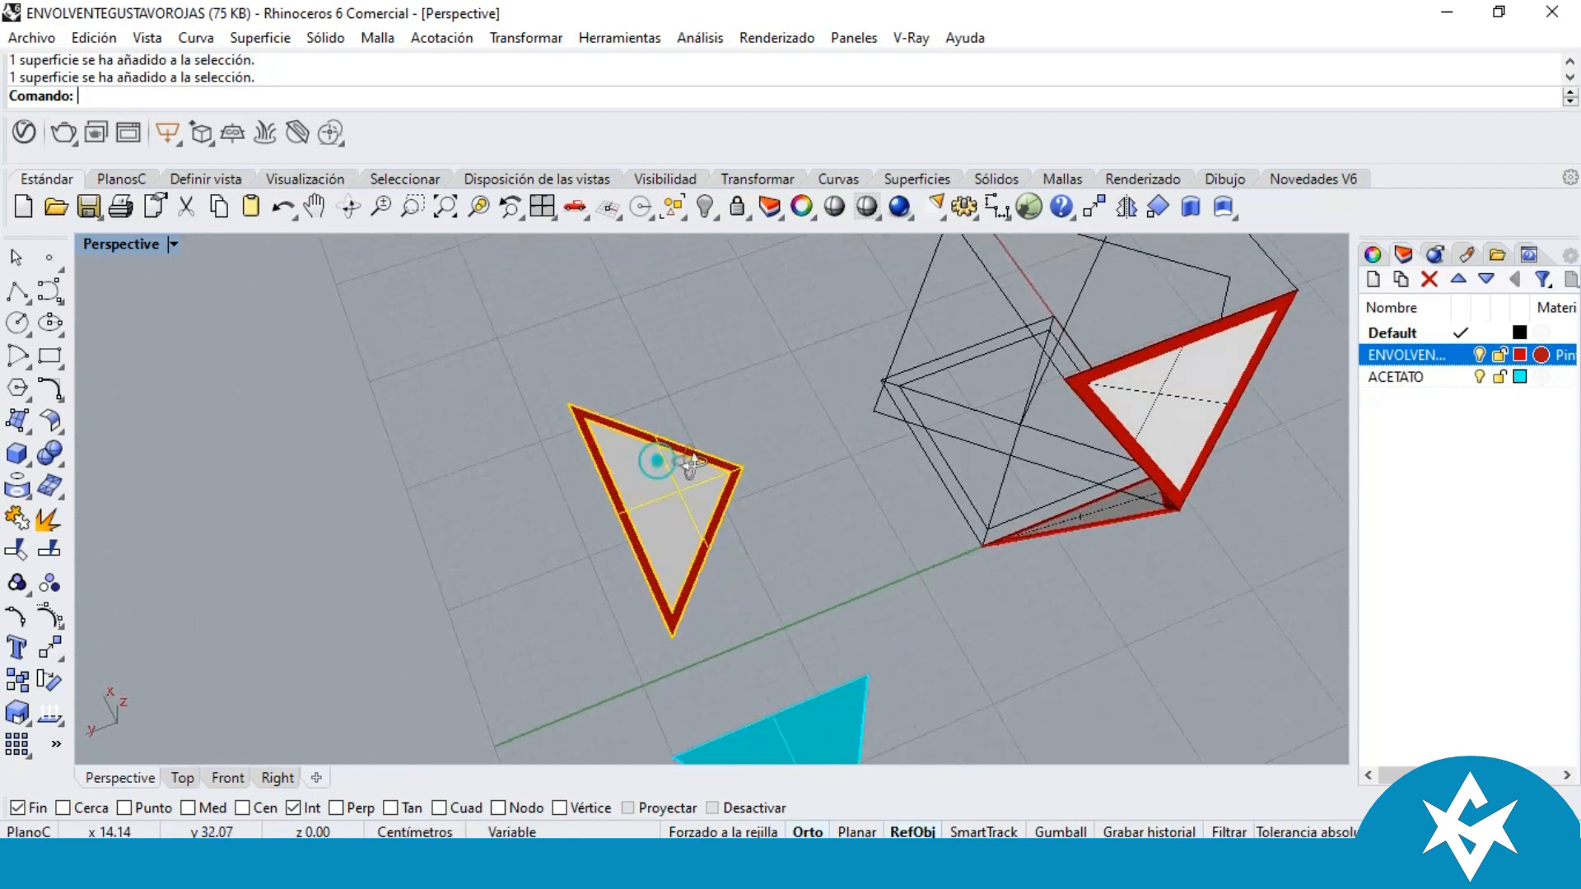
left_click(17, 585)
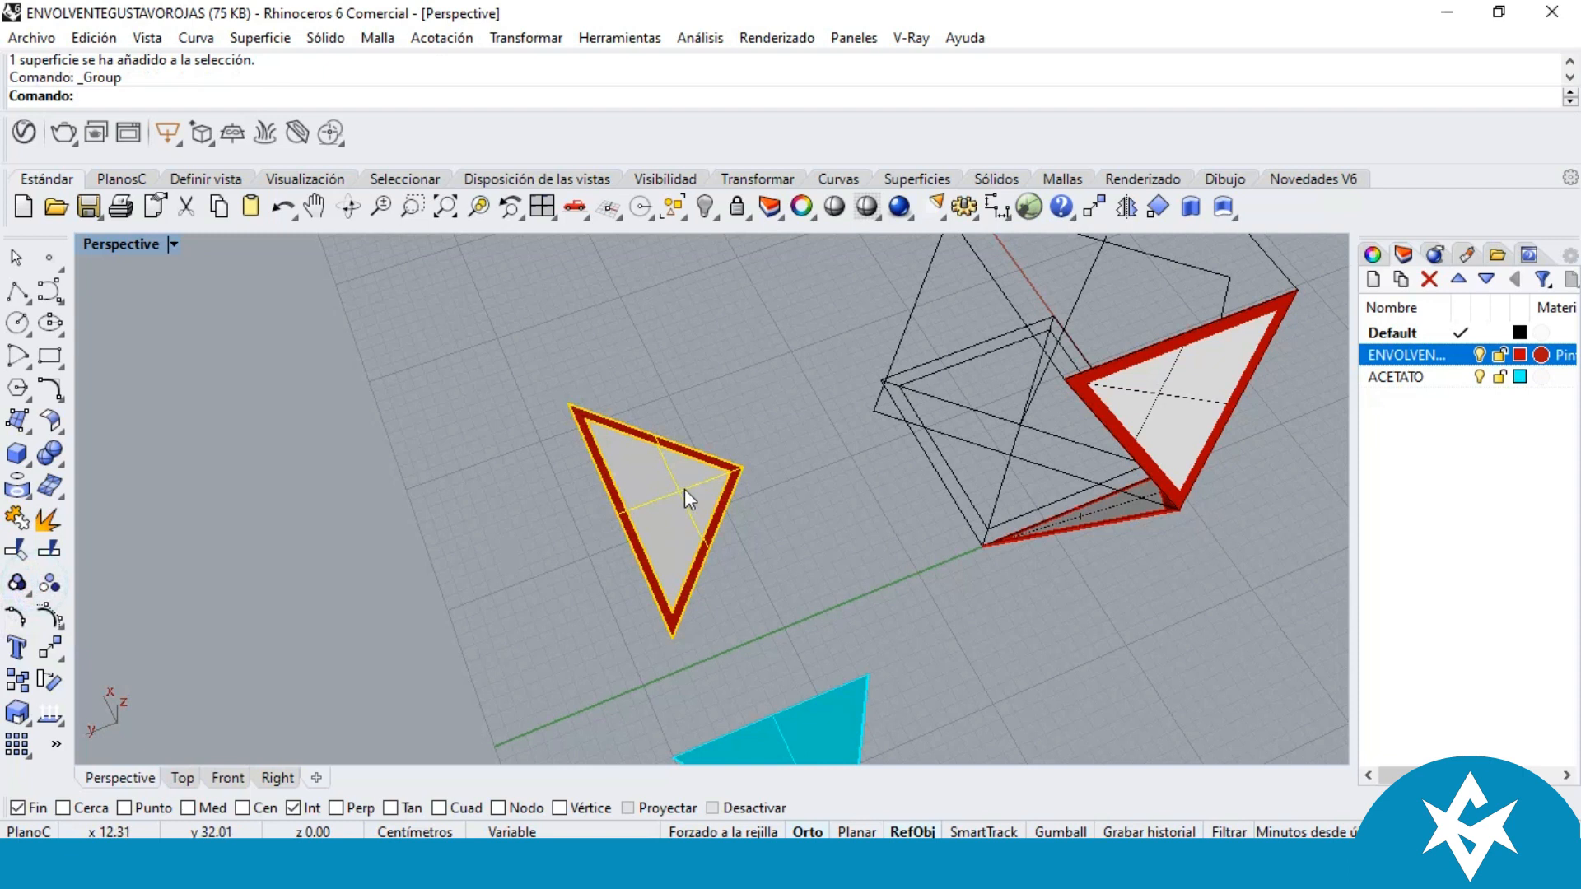
Step: Orient the grouped panel by three points, matching its outer corners to the open triangle beside the standing side panels
left_click(1157, 209)
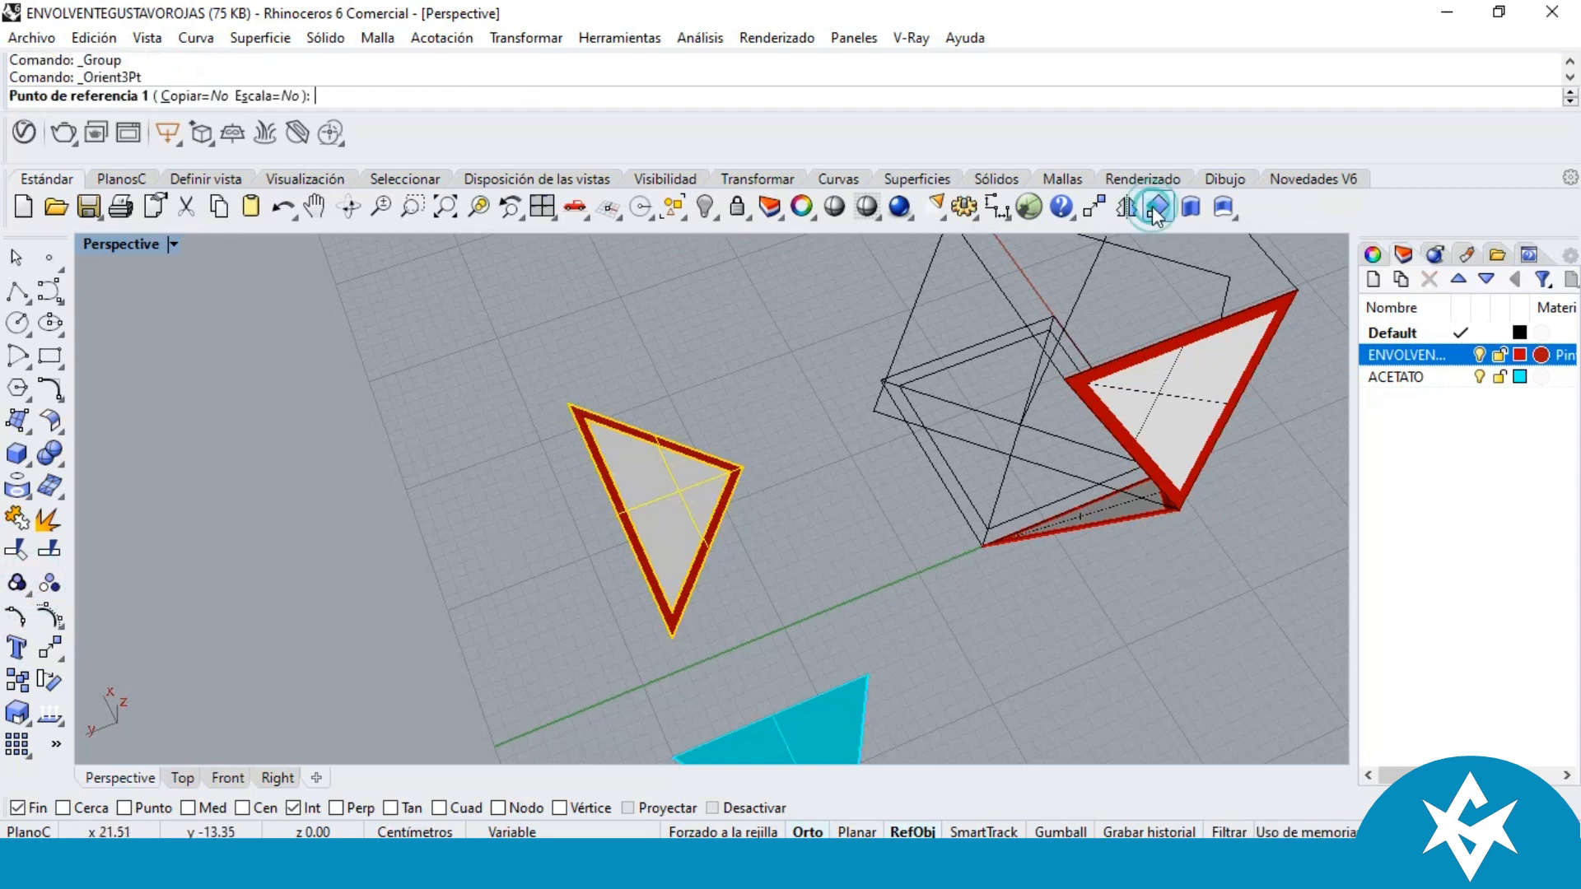
scroll(558, 377, "up", 2)
left_click(564, 401)
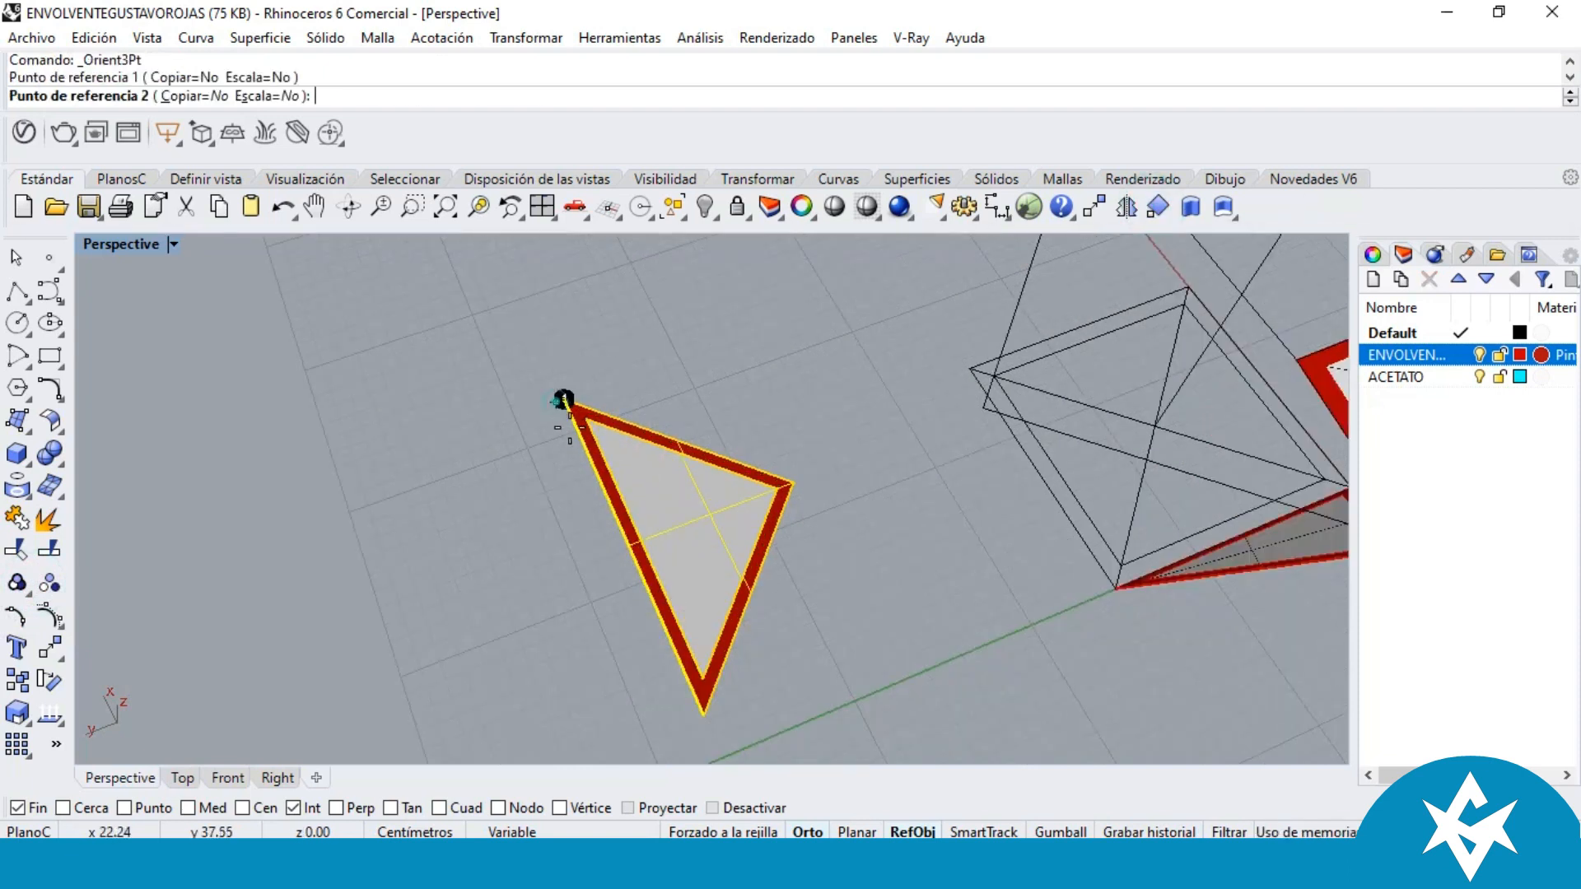
left_click(704, 710)
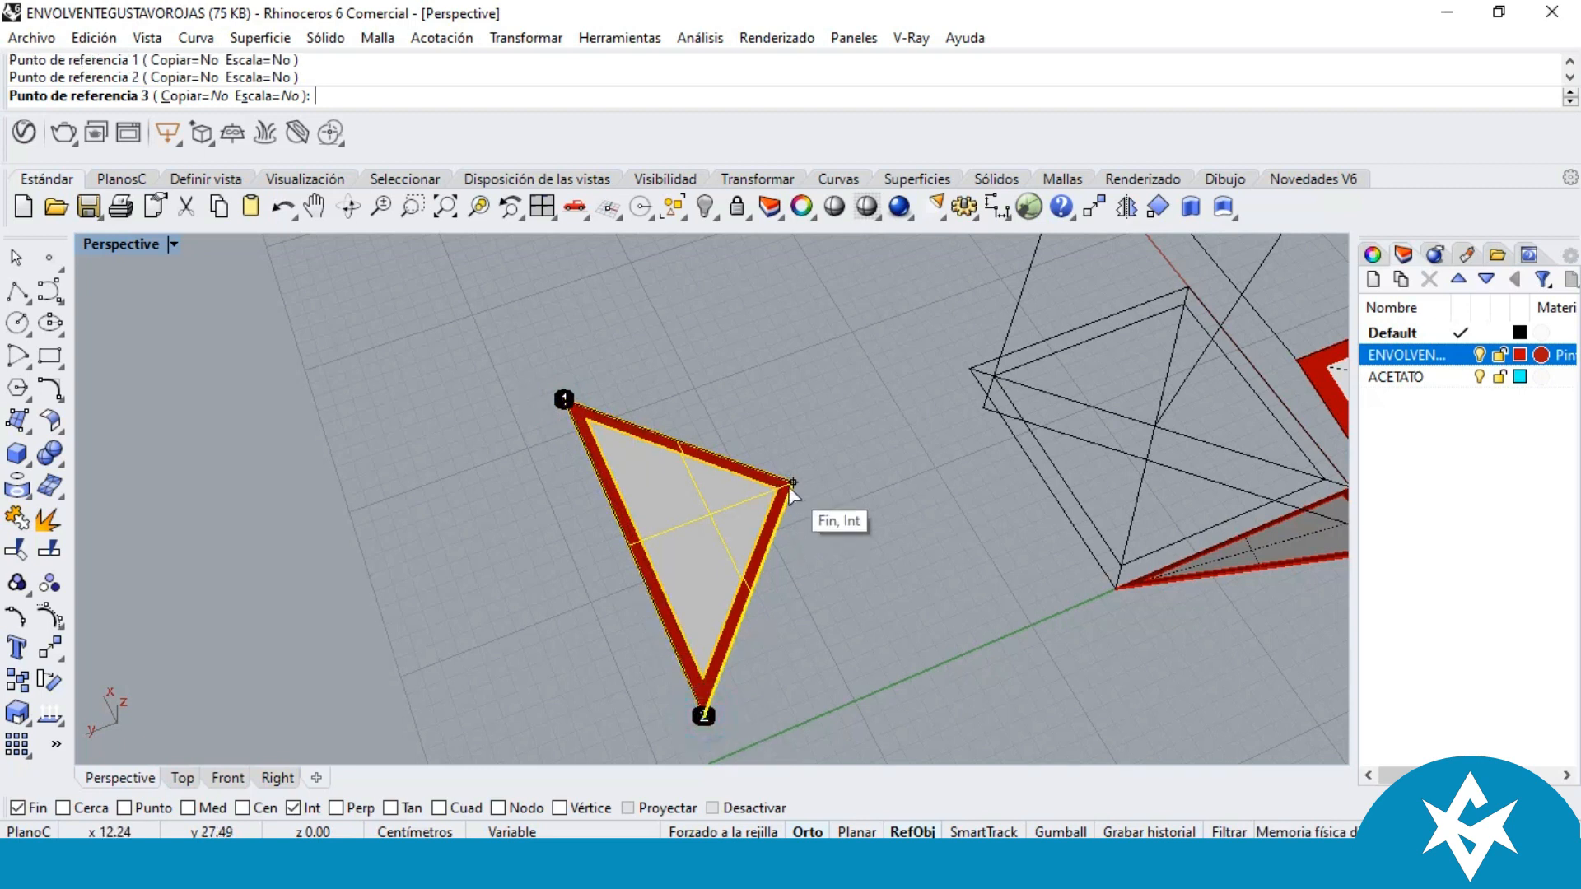
left_click(789, 486)
scroll(783, 461, "down", 3)
scroll(826, 445, "up", 5)
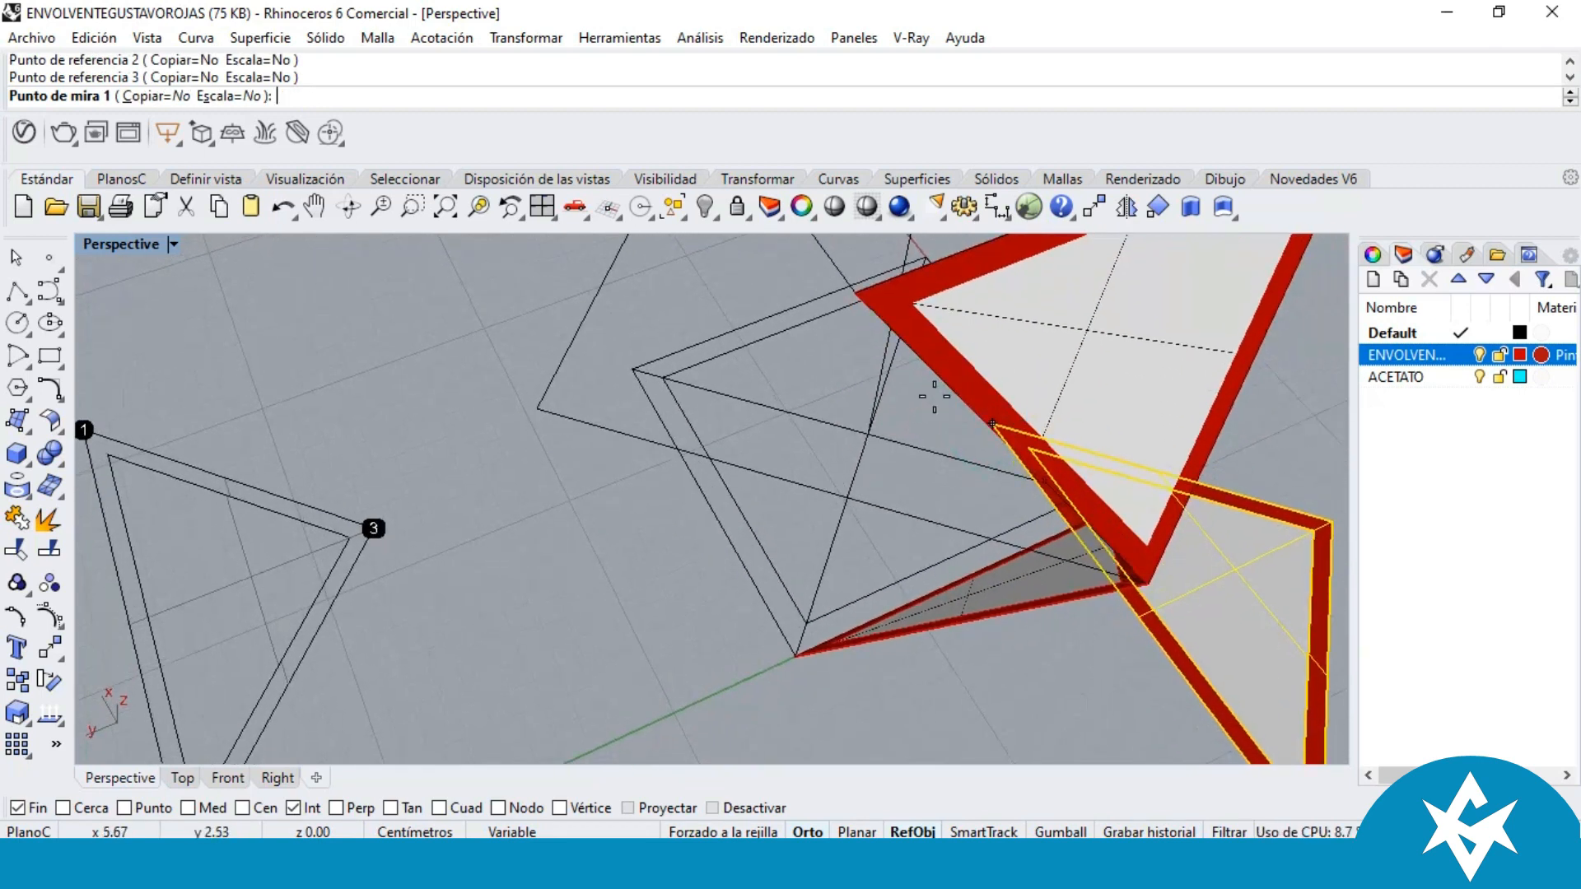
right_click_drag(910, 383, 904, 412)
left_click(879, 452)
scroll(863, 437, "down", 5)
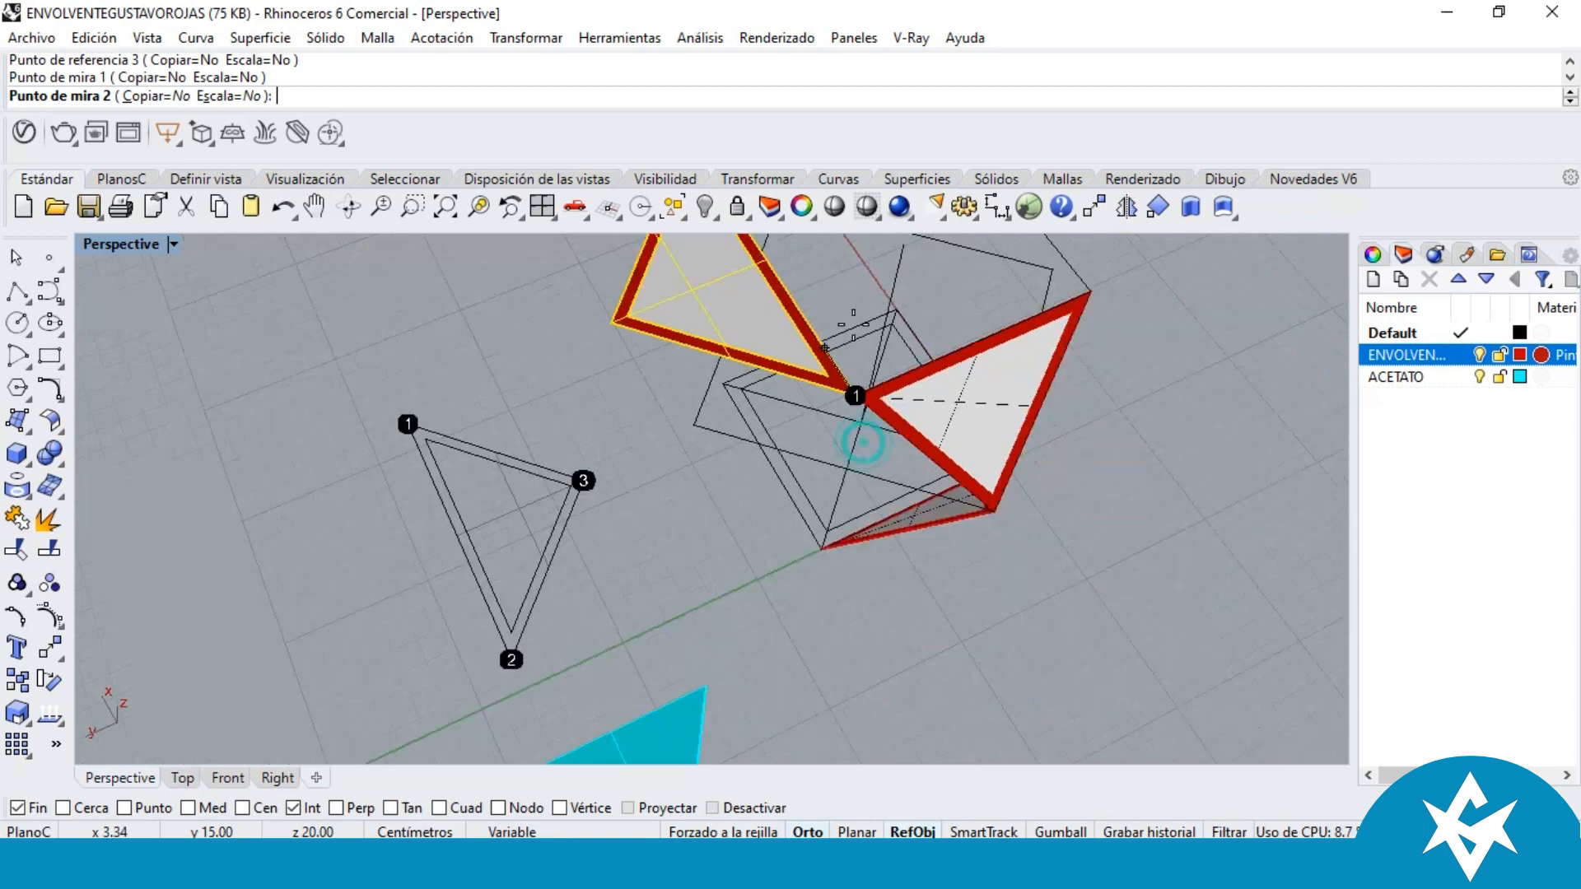
scroll(888, 509, "up", 5)
scroll(888, 509, "down", 3)
left_click(747, 489)
scroll(877, 490, "down", 3)
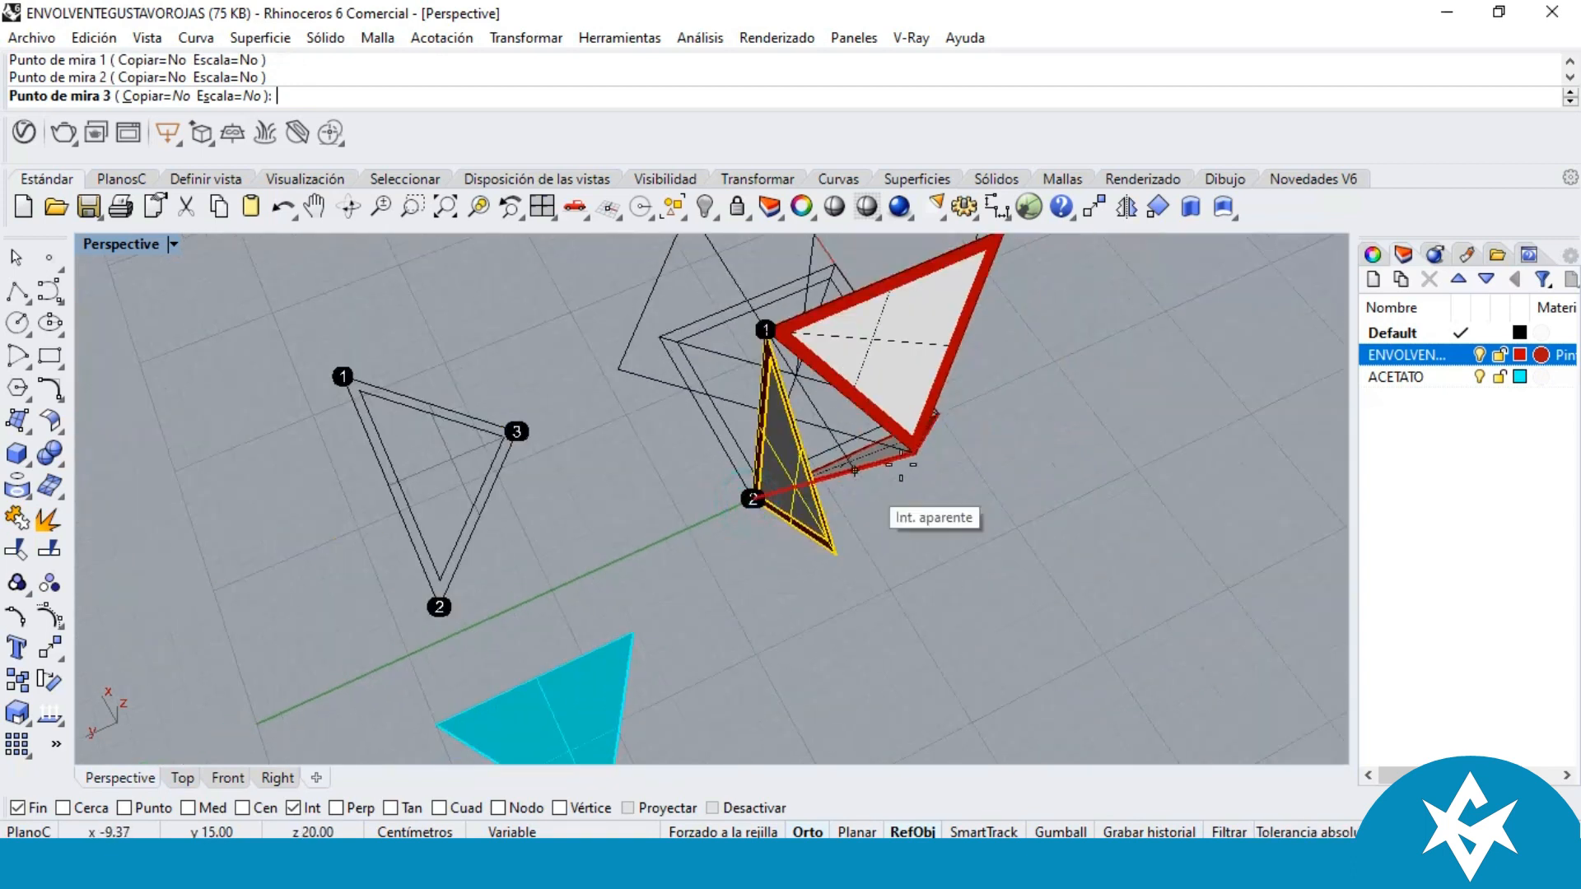
scroll(907, 447, "up", 4)
left_click(937, 448)
Step: Mirror a copy of the placed side panel across the plane through the base edge's midpoint, using the midpoint snap
scroll(919, 492, "down", 6)
right_click_drag(778, 331, 656, 421)
scroll(873, 353, "up", 5)
scroll(804, 351, "down", 5)
scroll(773, 458, "up", 3)
scroll(724, 458, "up", 3)
left_click(706, 459)
left_click(1125, 207)
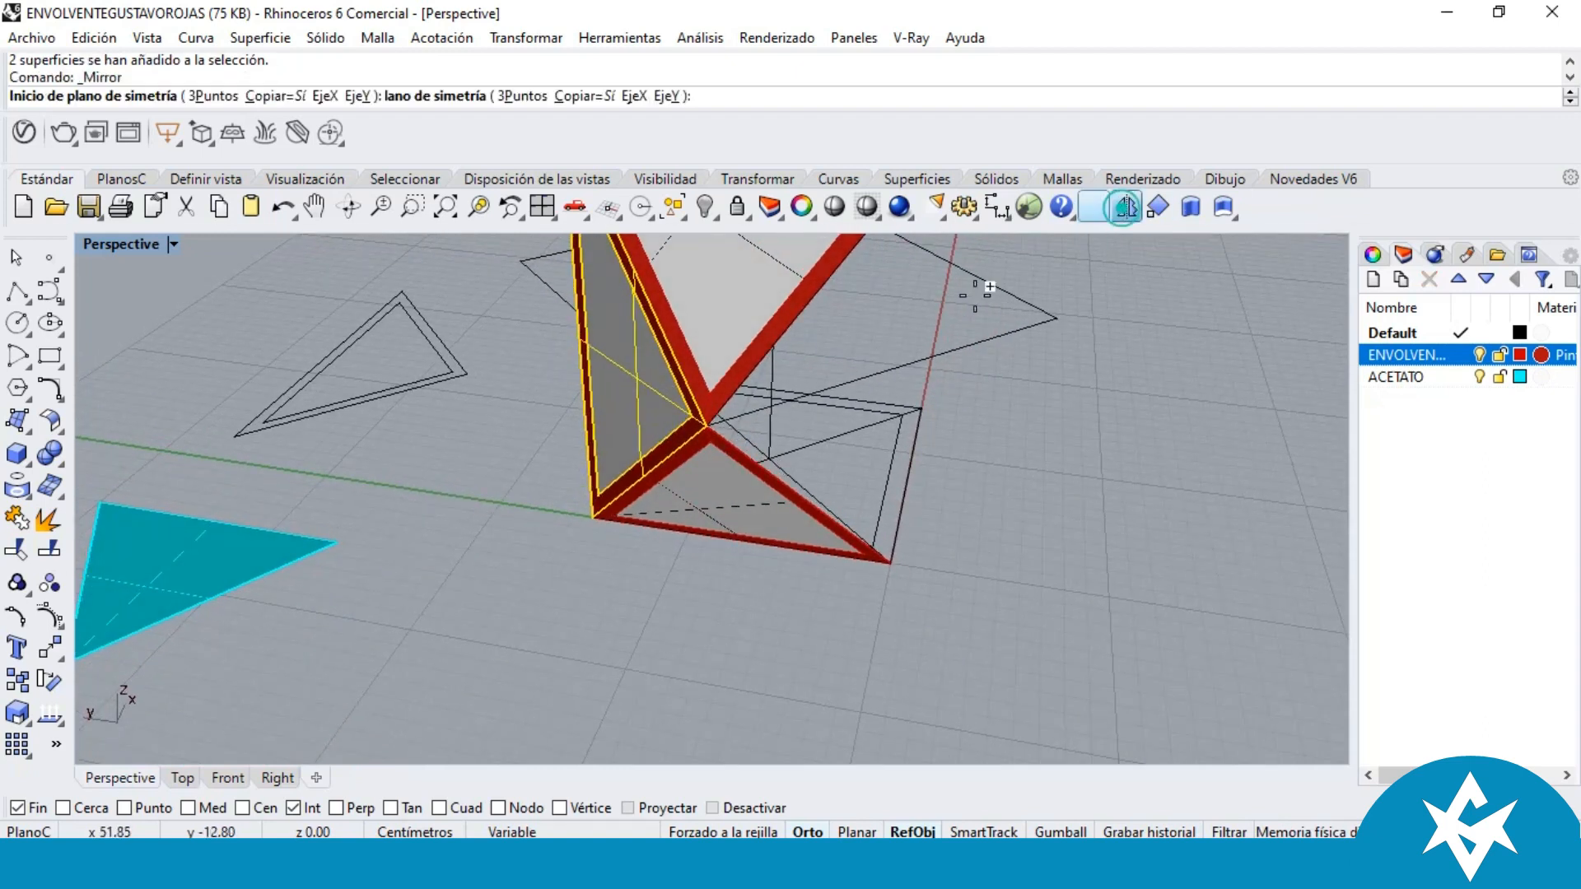
left_click(188, 809)
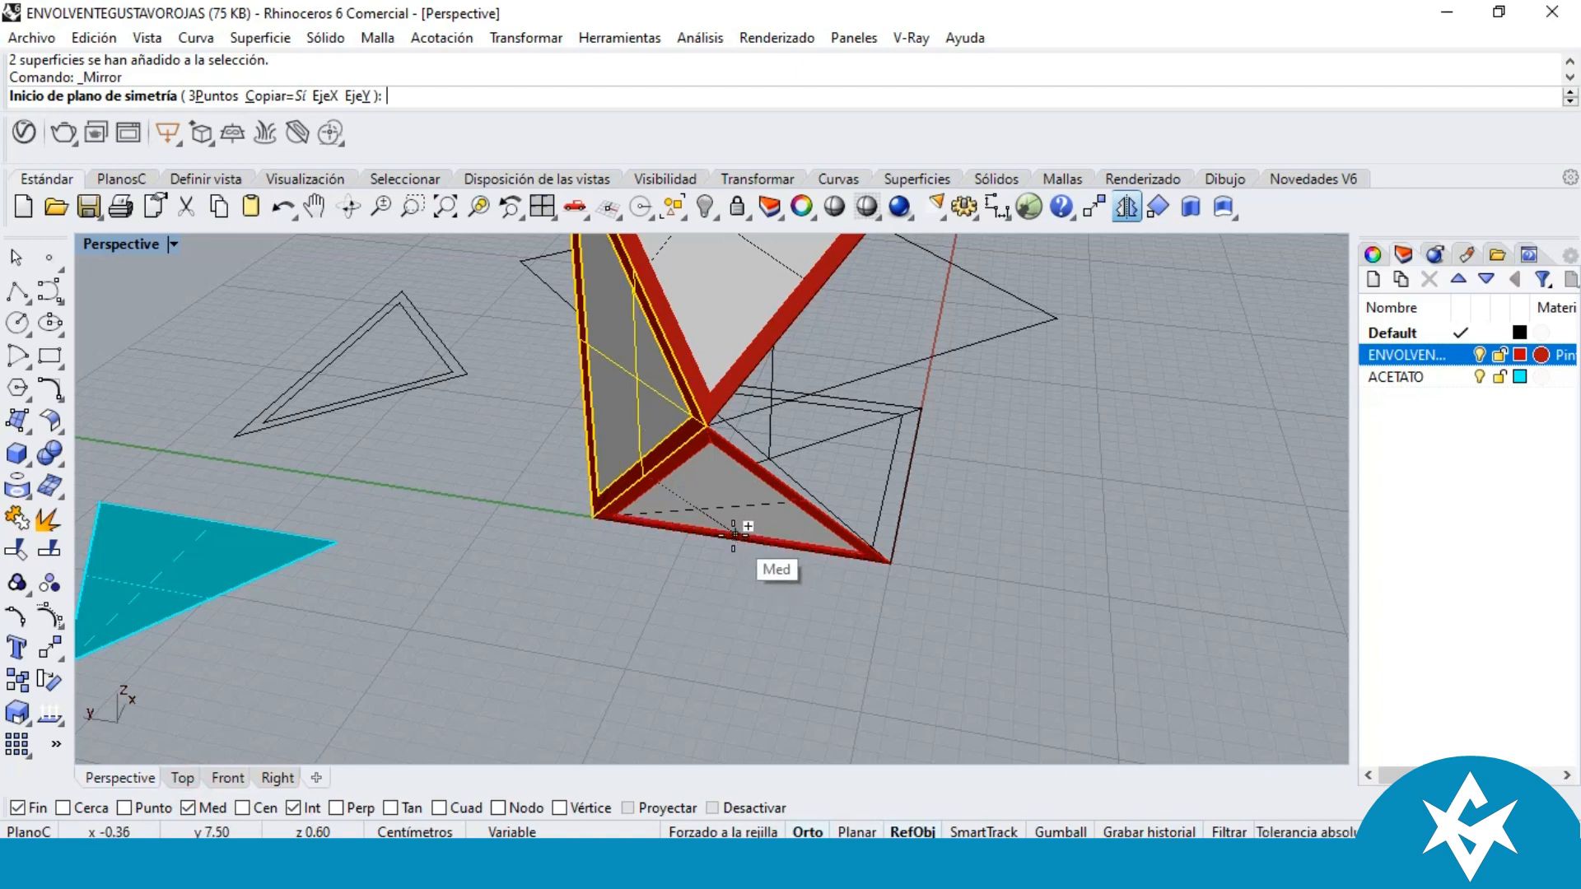
right_click_drag(775, 535, 783, 529)
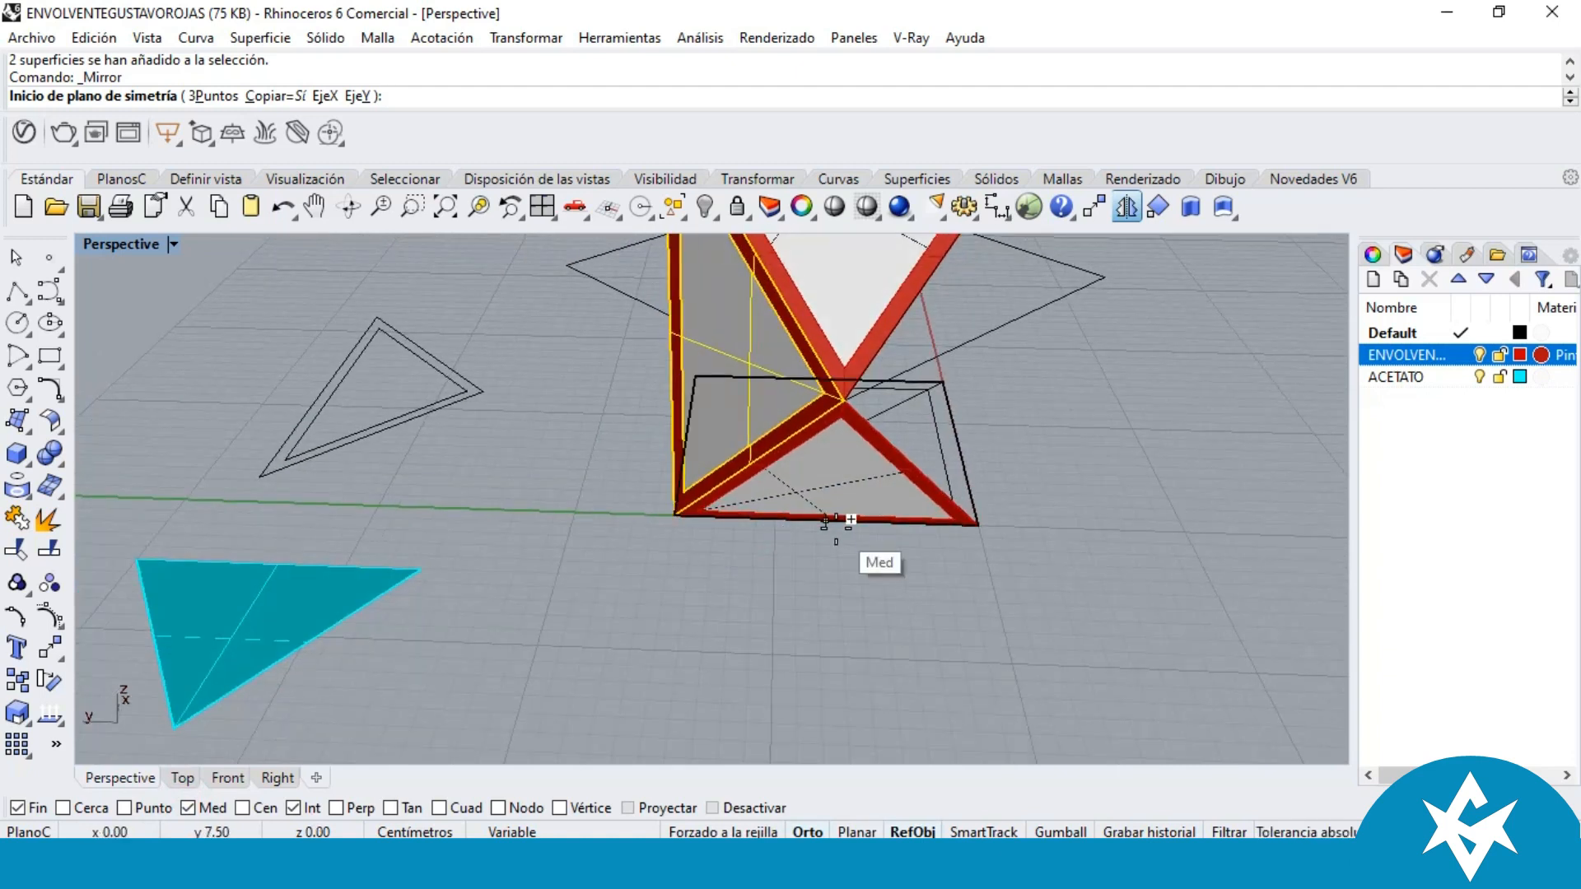
left_click(836, 523)
left_click(820, 661)
Step: Examine the assembled framed panels on the wireframe from several angles
scroll(889, 584, "down", 10)
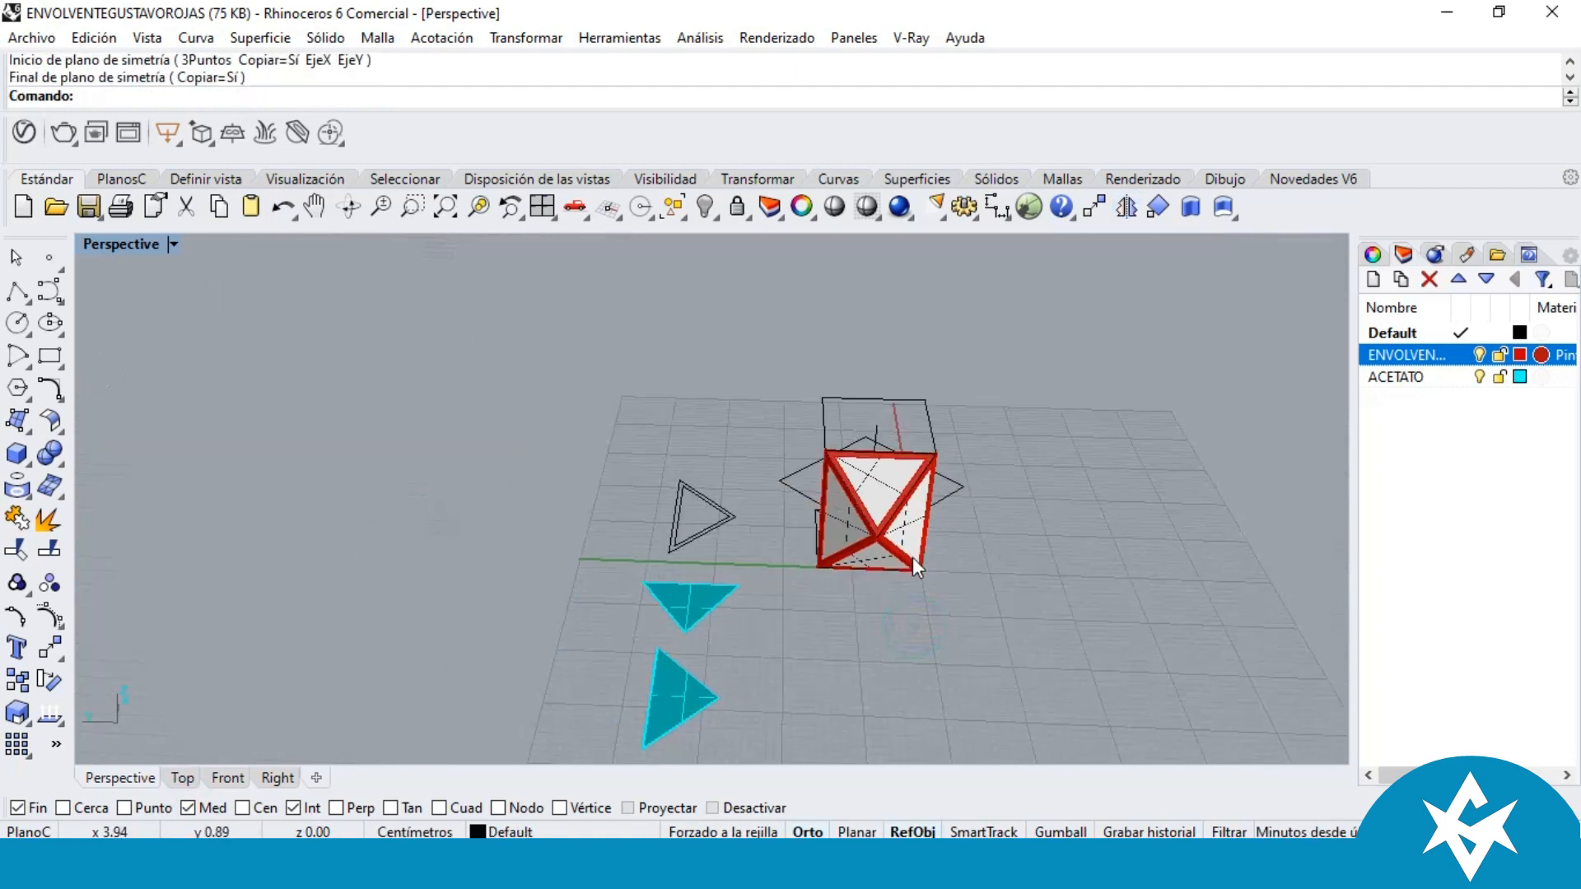
right_click_drag(887, 579, 936, 411)
right_click_drag(502, 585, 861, 599)
scroll(966, 413, "up", 4)
scroll(788, 473, "up", 3)
right_click_drag(841, 388, 862, 335)
scroll(862, 329, "down", 5)
right_click_drag(945, 290, 816, 248)
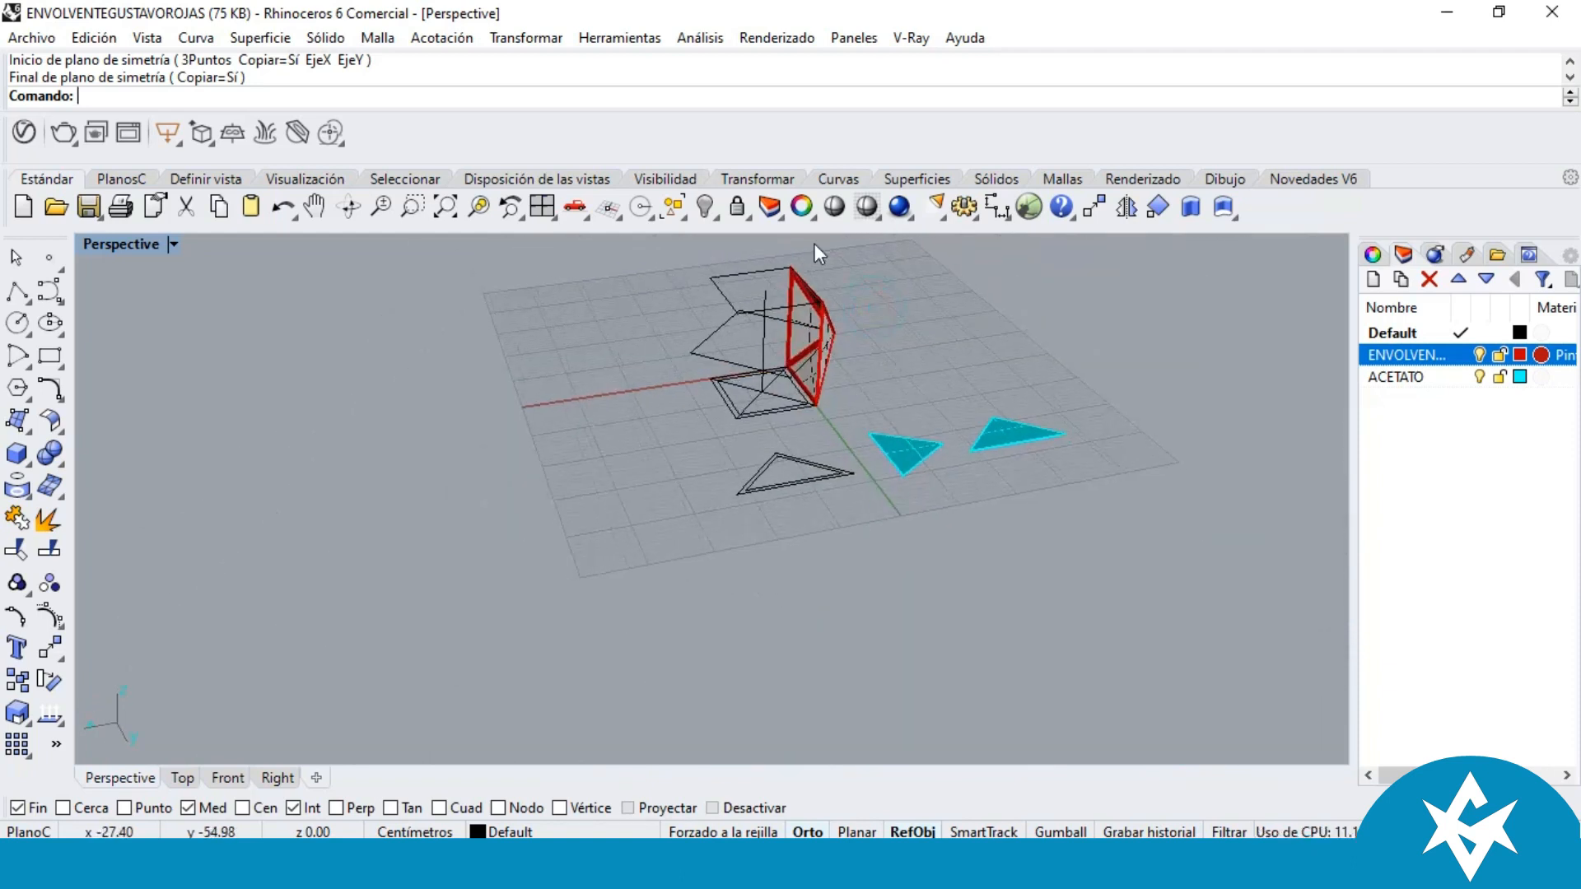
Step: Draw a 3 cm vertical line upward from the top end of the central axis
scroll(795, 257, "up", 8)
left_click(20, 290)
scroll(748, 339, "up", 2)
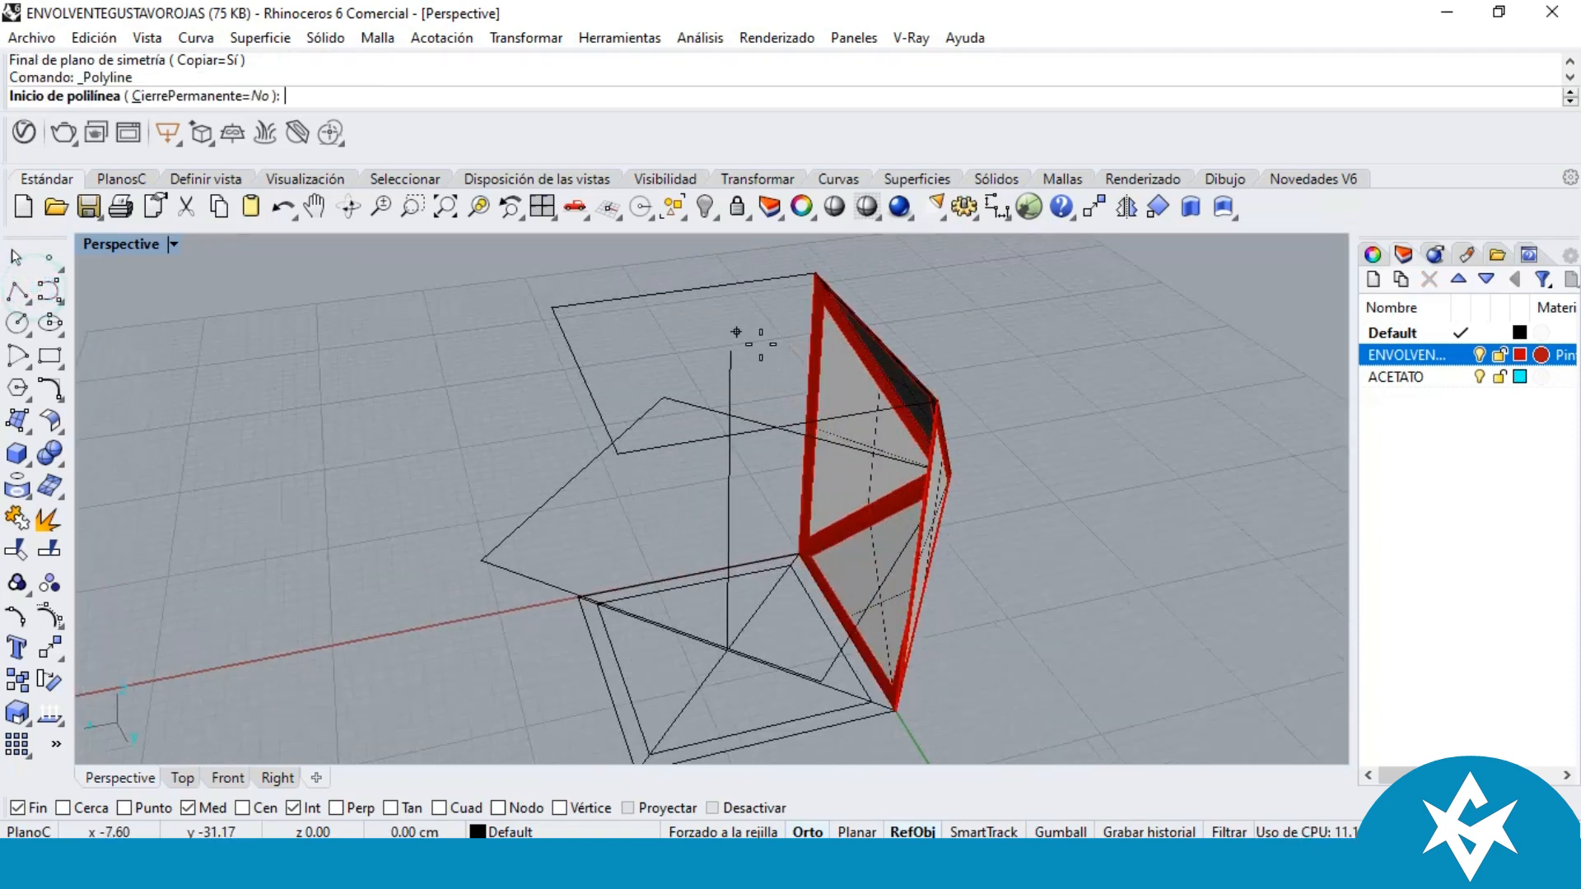
left_click(731, 352)
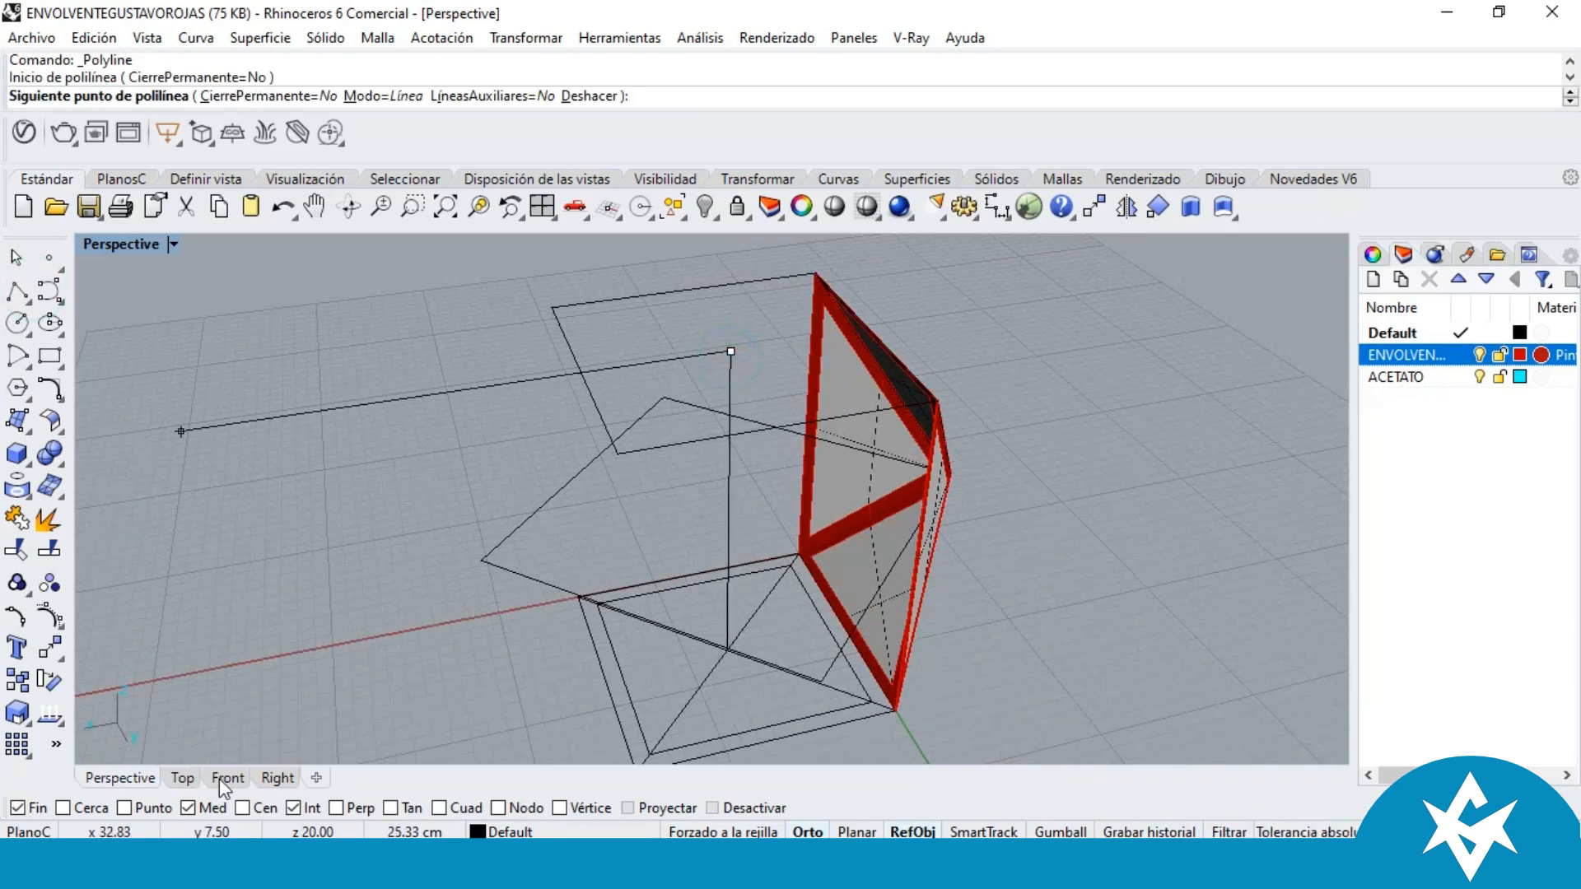
double_click(122, 247)
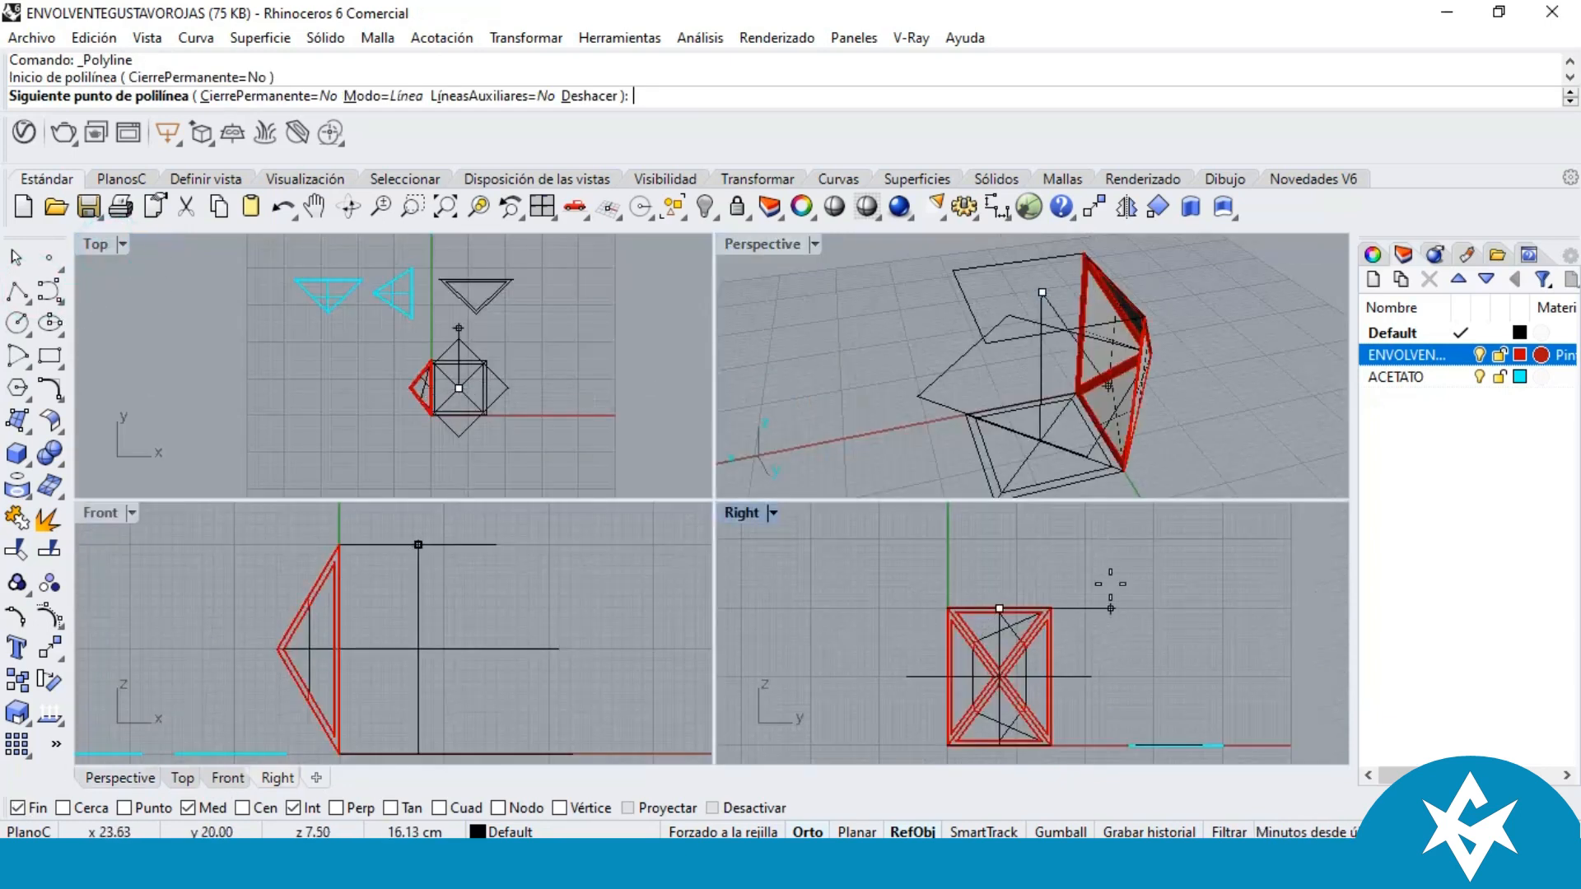
scroll(1021, 550, "up", 3)
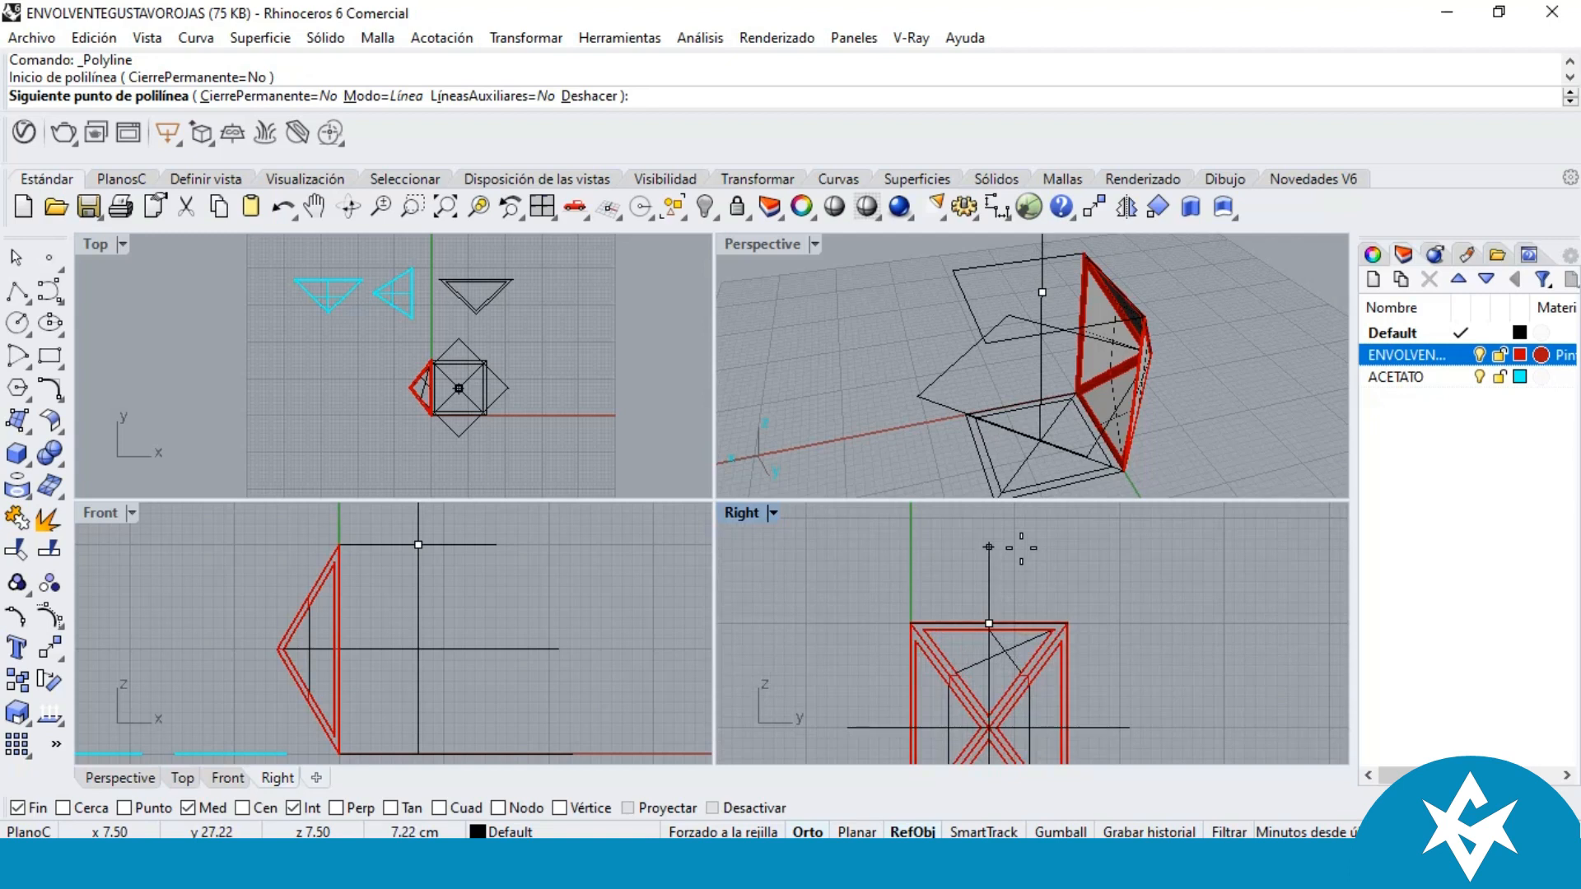
key("Return")
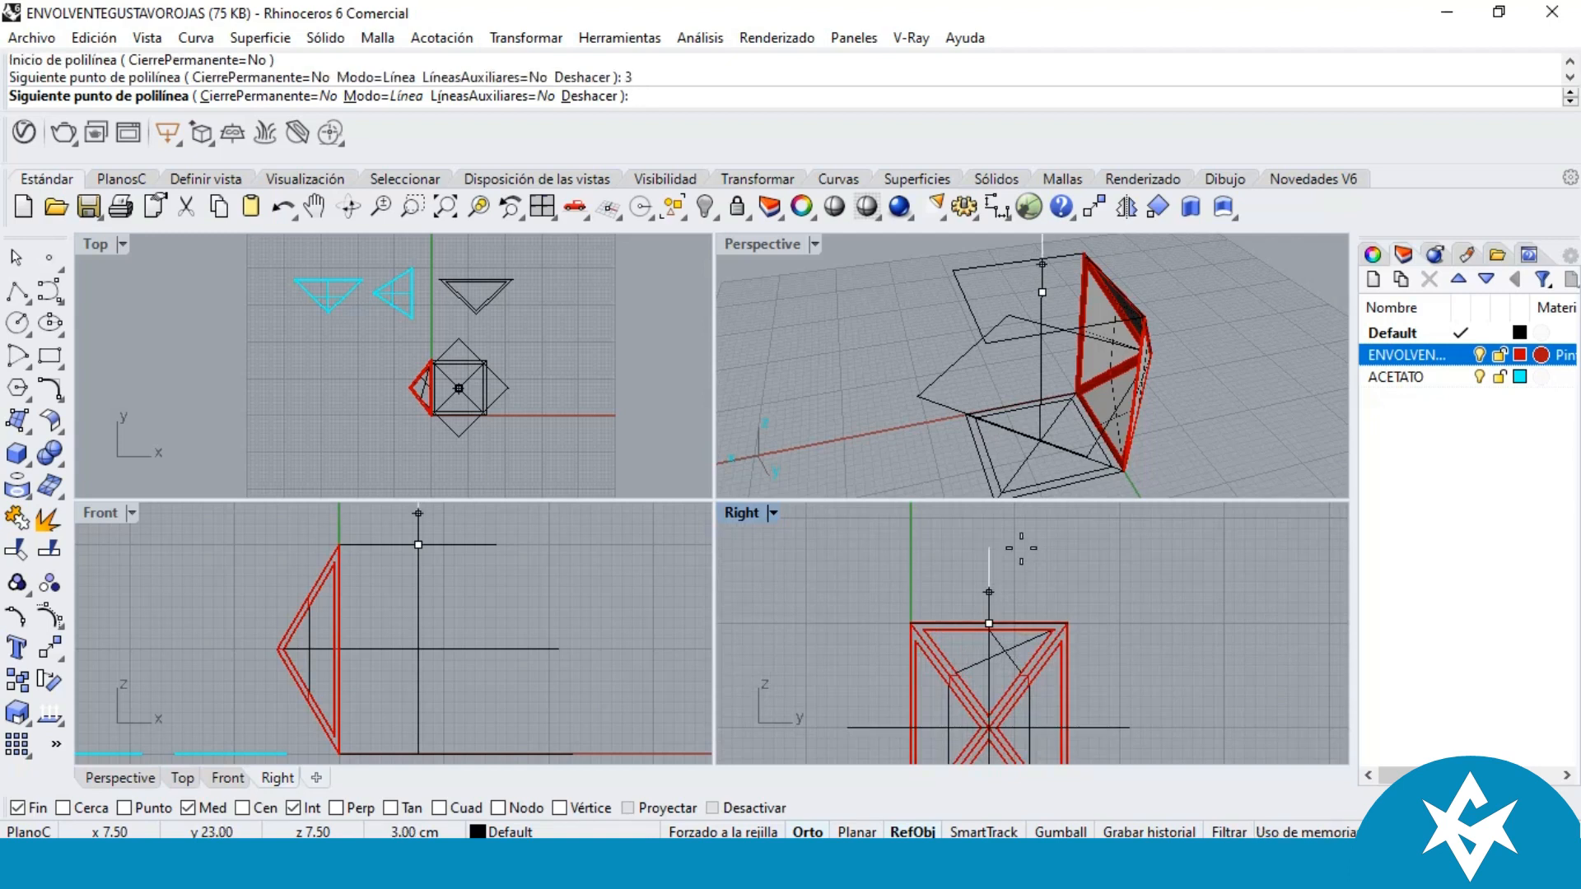
left_click(1022, 549)
key("Return")
Step: Draw a closed triangular polyline joining the two upper corners of the top side panel to the tip of the raised central axis
right_click_drag(1042, 288, 852, 364)
double_click(743, 249)
left_click(16, 290)
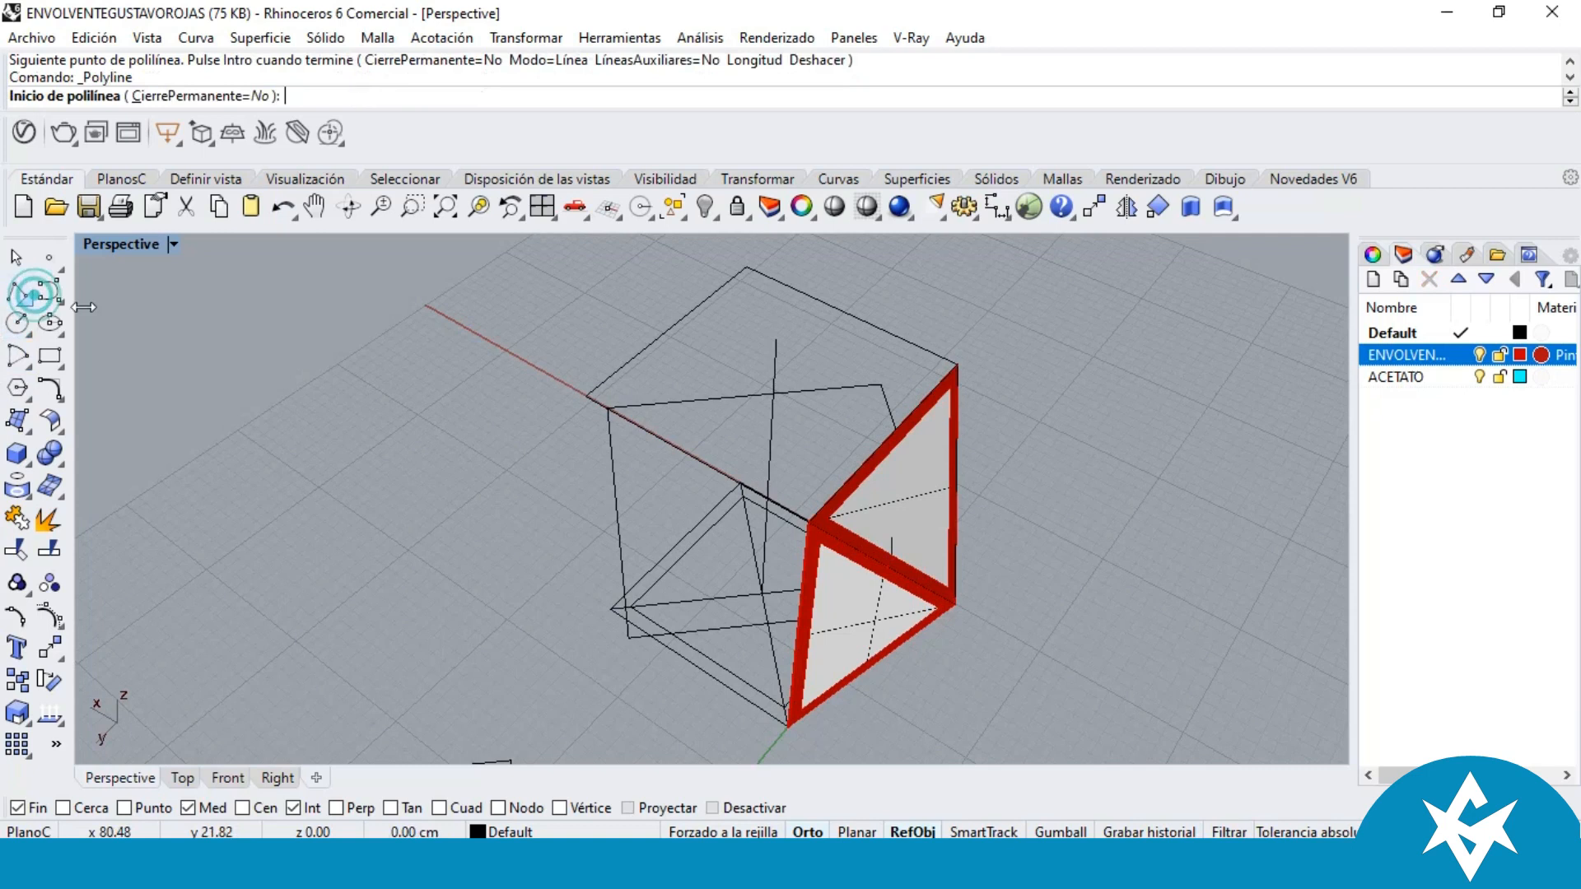
scroll(957, 371, "up", 3)
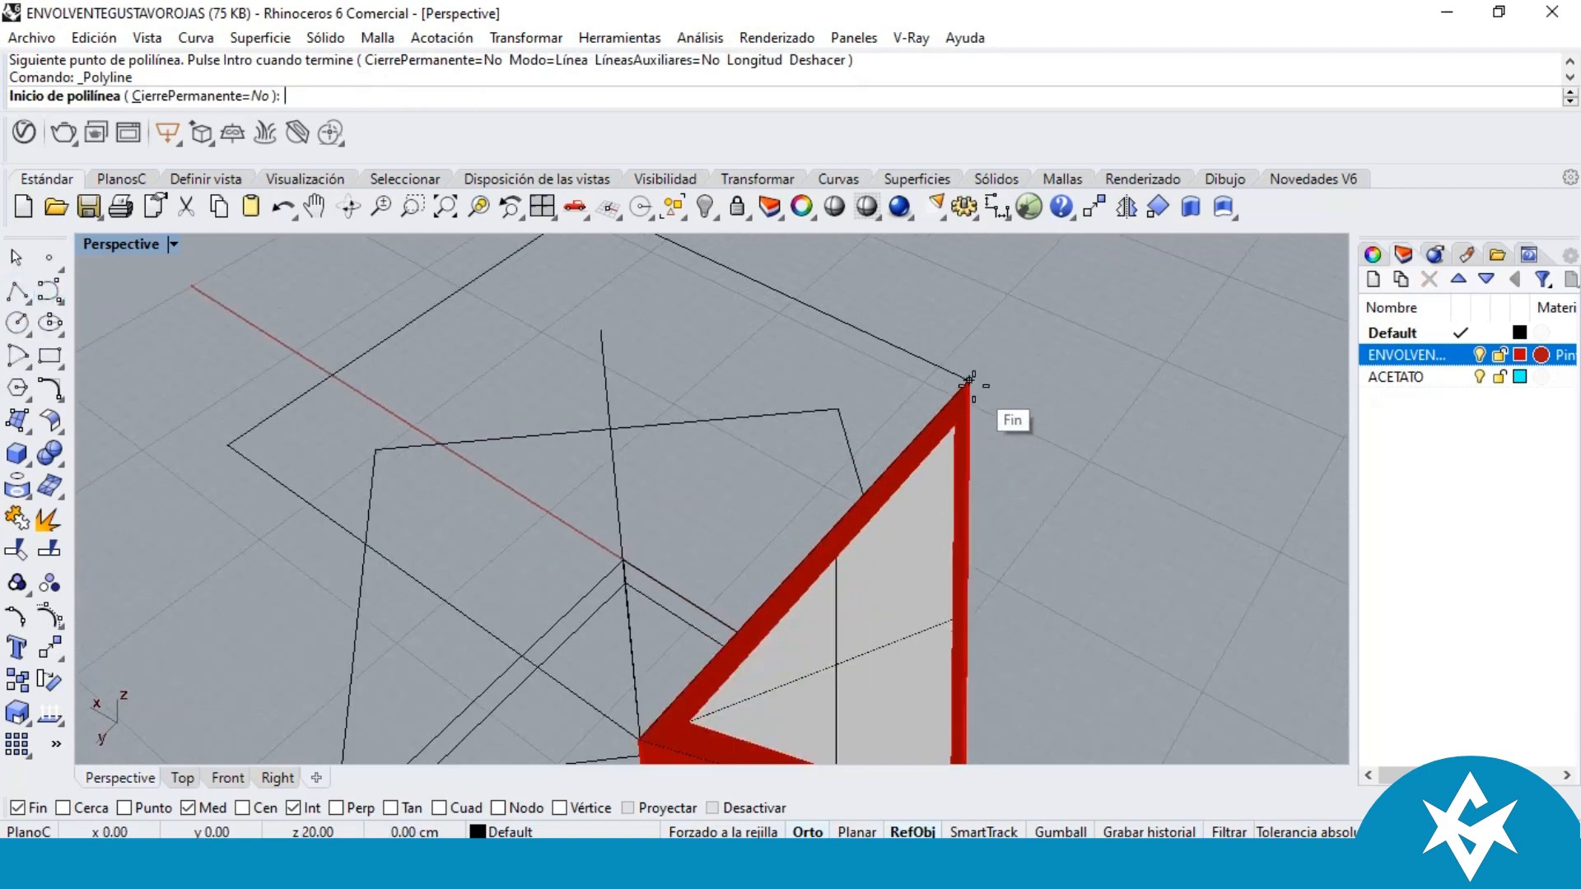
left_click(968, 380)
left_click(601, 330)
scroll(622, 331, "down", 2)
right_click_drag(638, 336, 1040, 359)
left_click(994, 415)
right_click_drag(994, 415, 670, 441)
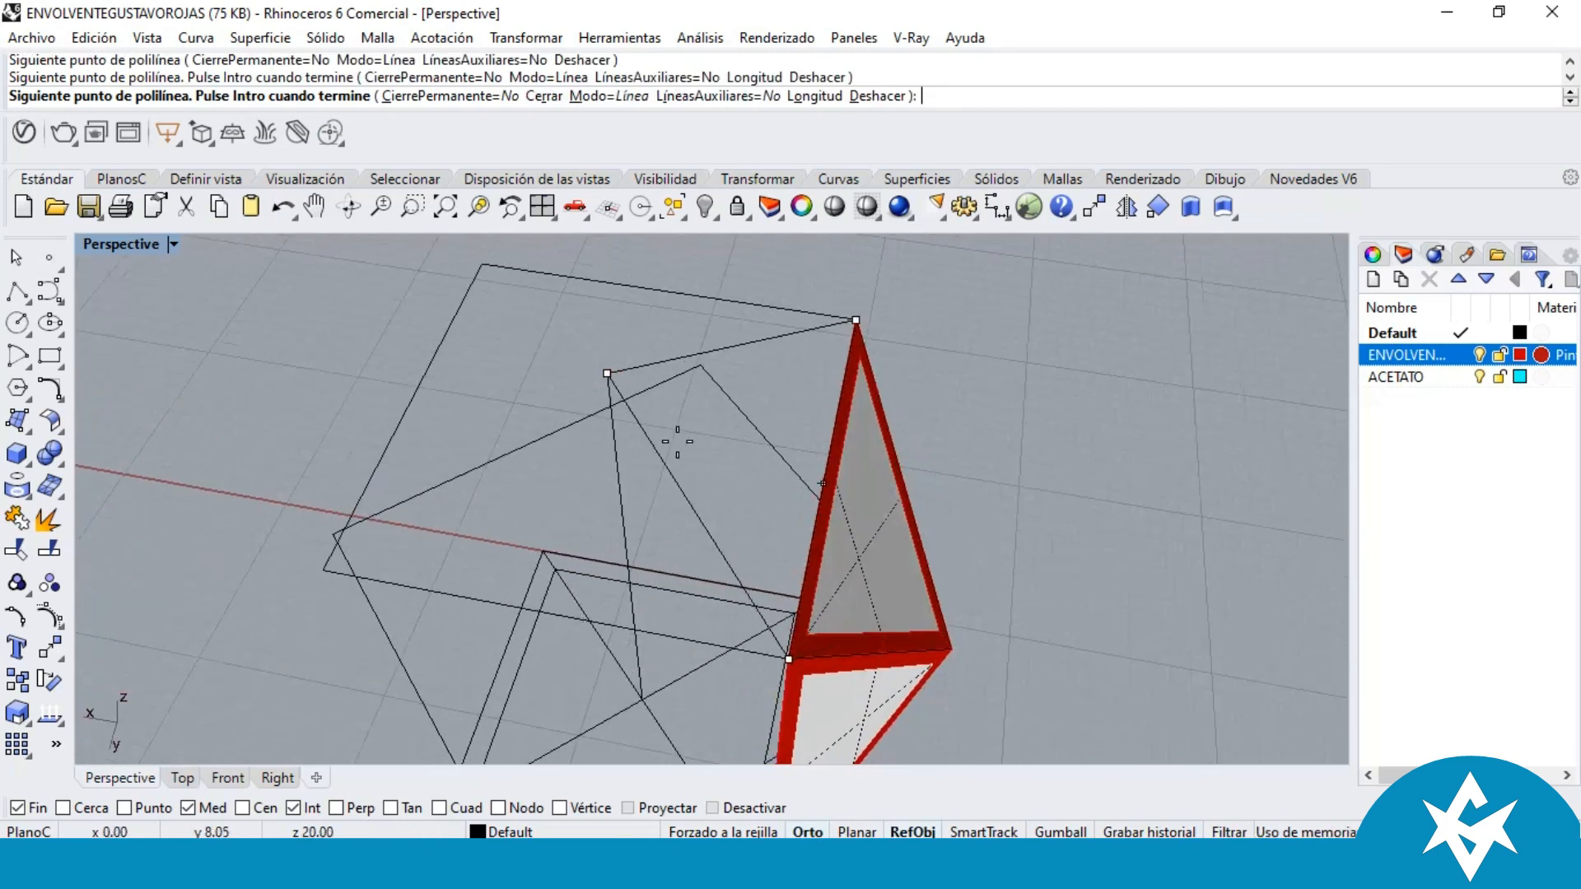
left_click(858, 318)
right_click(792, 343)
Step: Offset the sloped roof triangle inward by 0.7 cm
right_click_drag(792, 343, 629, 438)
left_click(595, 430)
left_click(753, 436)
right_click_drag(752, 436, 879, 397)
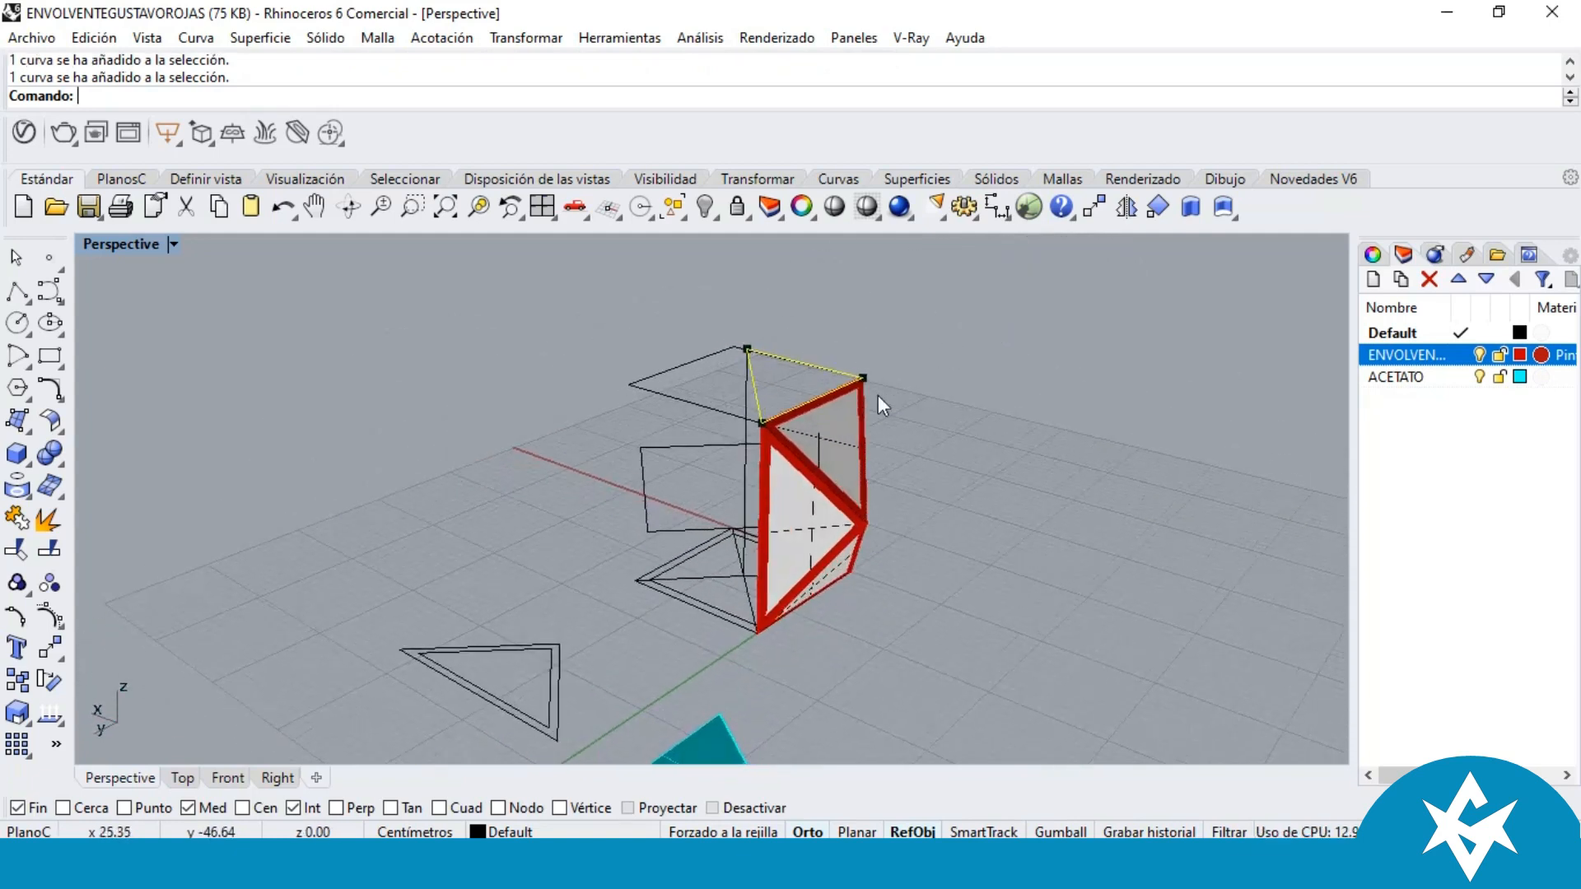
scroll(771, 380, "up", 3)
scroll(733, 390, "up", 3)
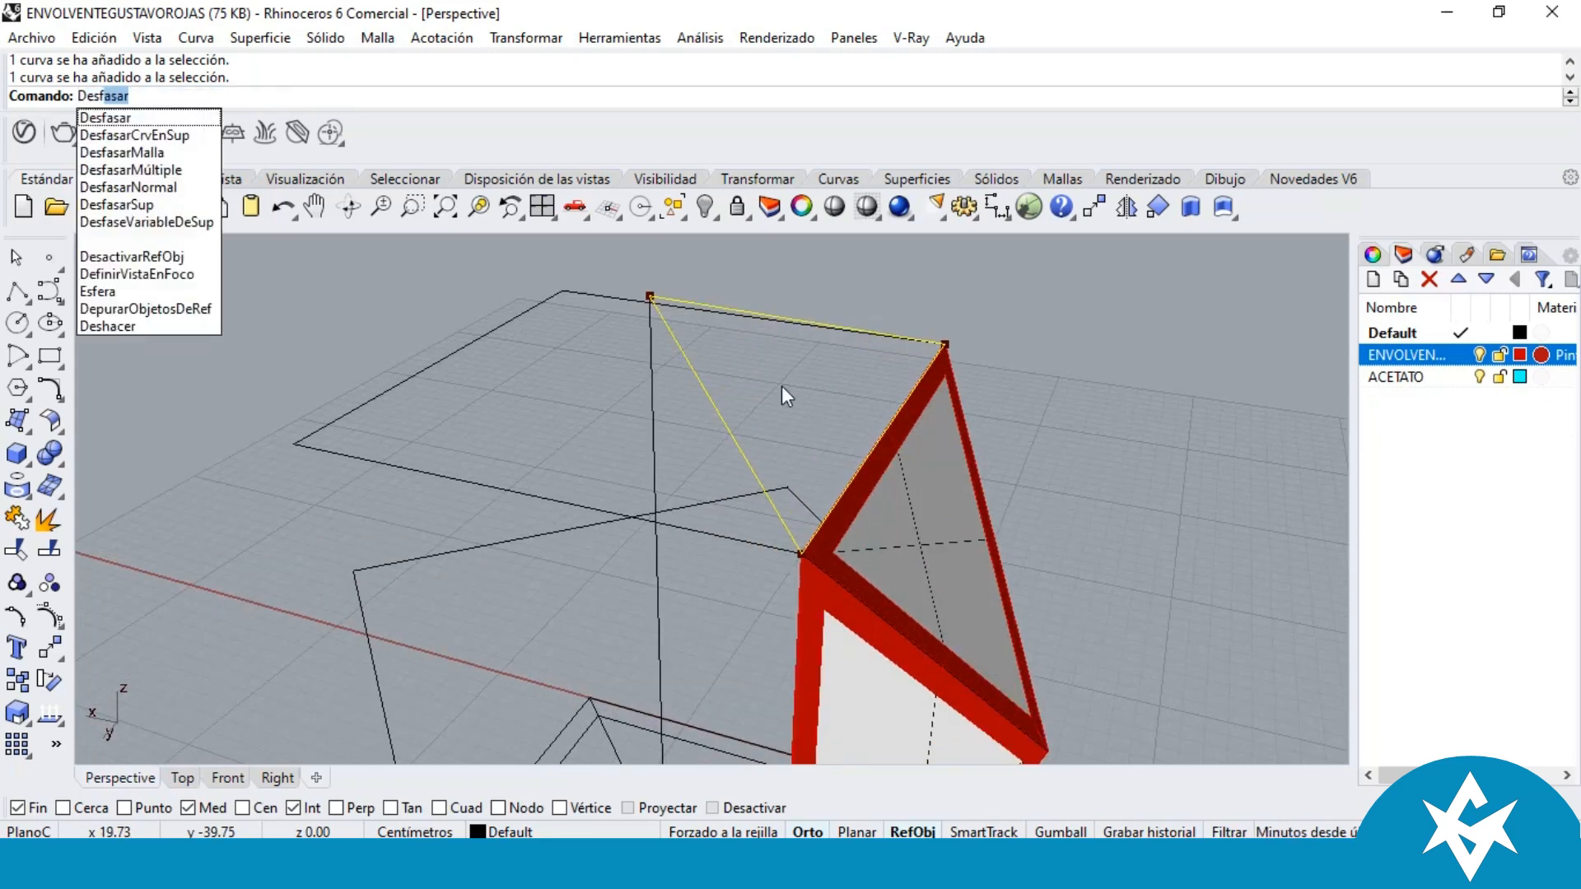
key("Return")
scroll(803, 436, "up", 1)
mouse_move(816, 472)
right_mouse_down()
mouse_move(922, 423)
mouse_move(828, 421)
mouse_move(806, 464)
right_mouse_up()
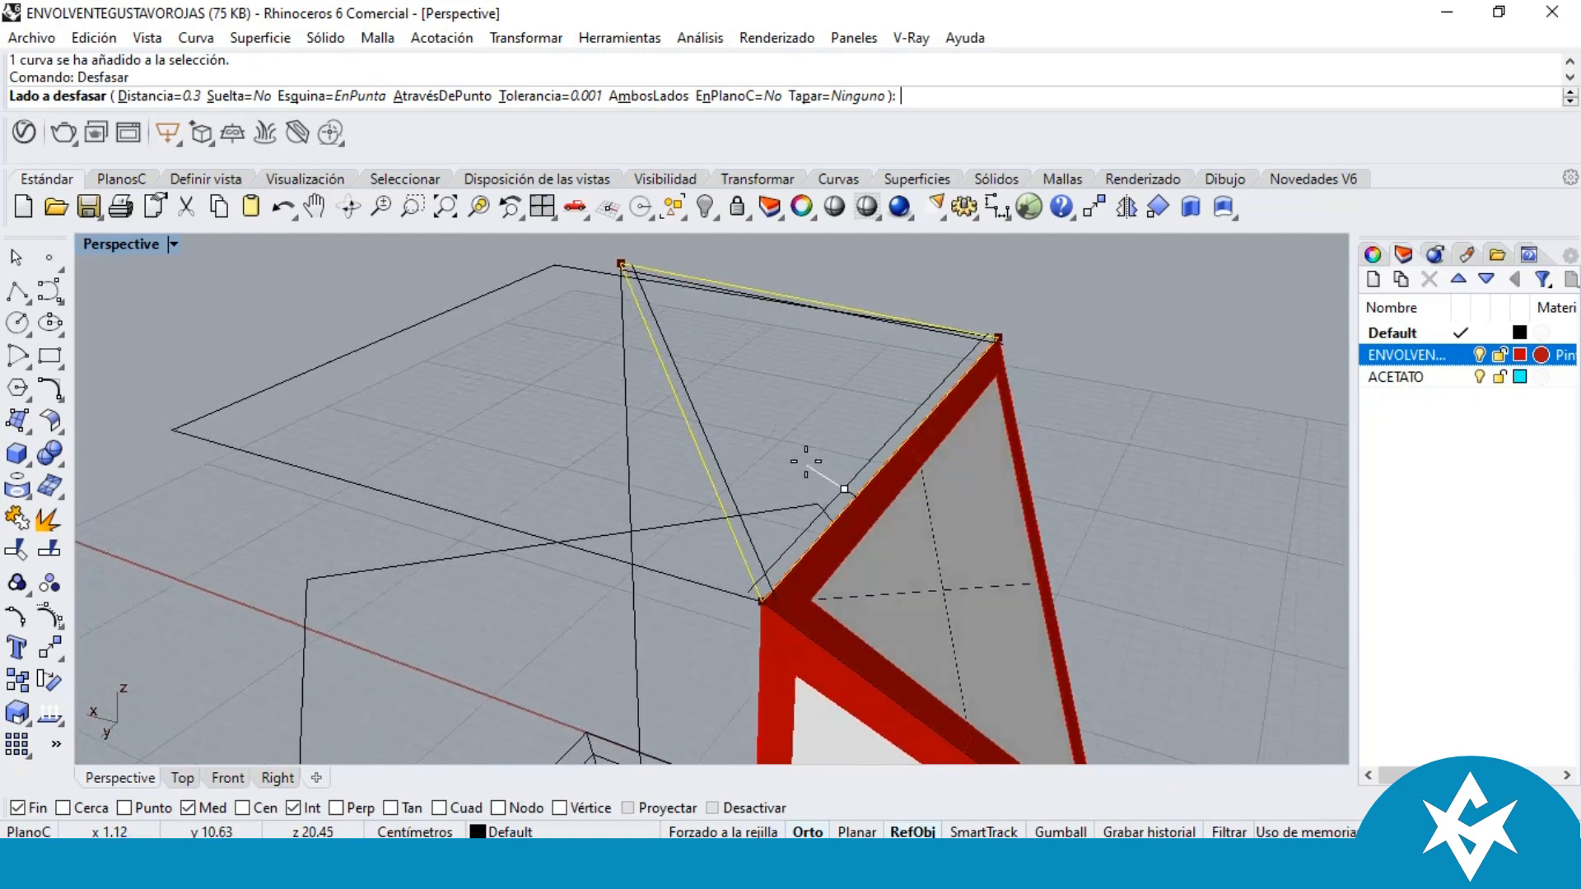
type("0.7")
key("Return")
left_click(788, 409)
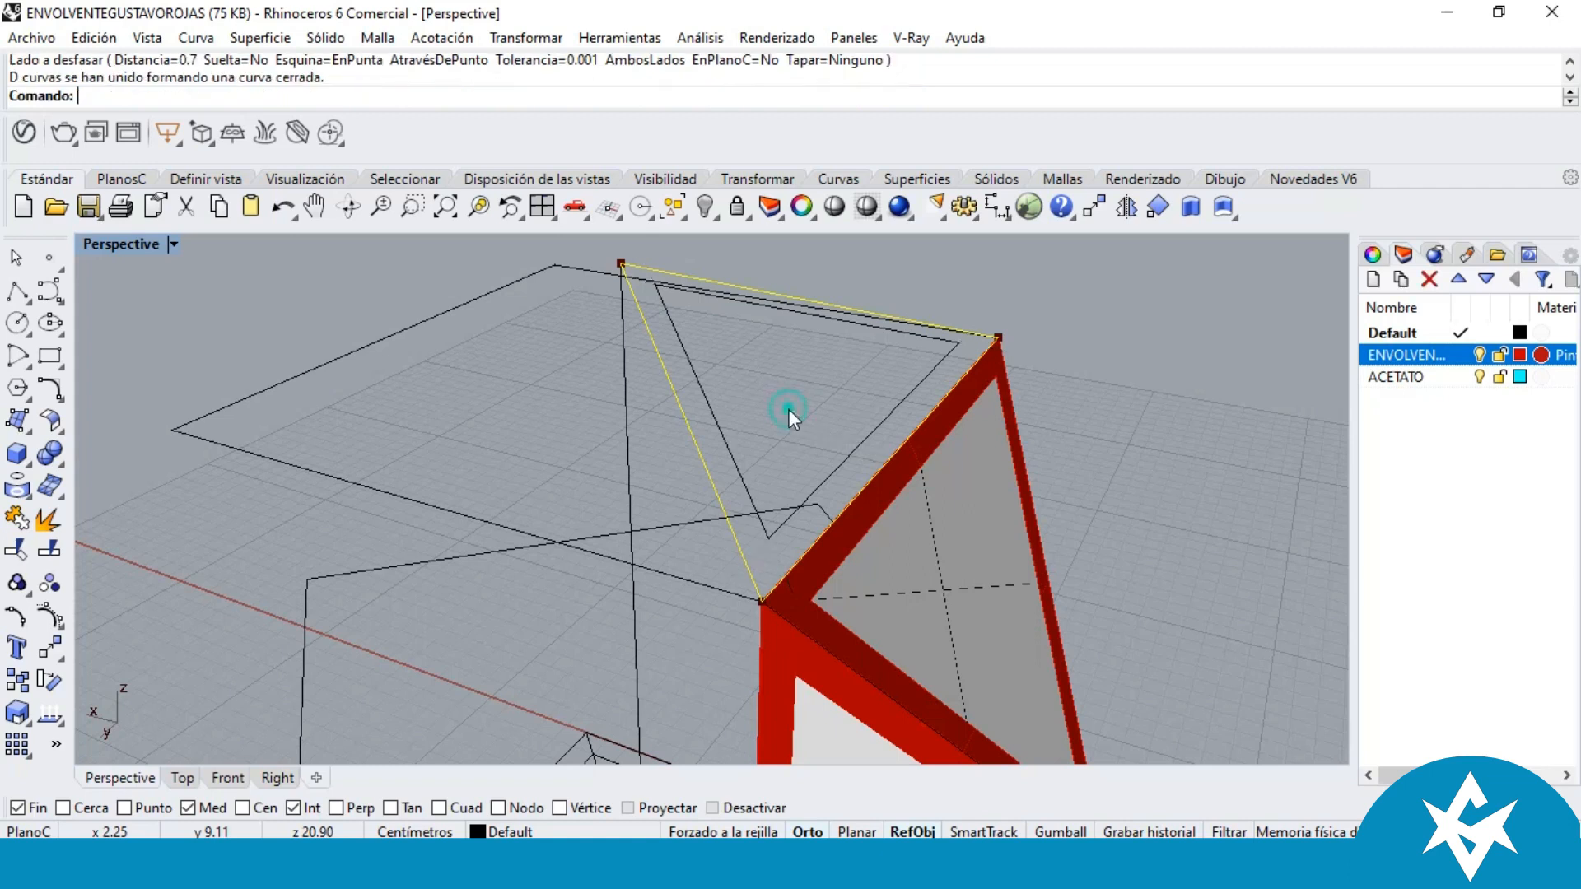
Step: Examine the inner roof triangle's slope and its meeting with the side panel in the perspective and front views
right_click_drag(829, 367, 904, 283)
left_click(898, 280)
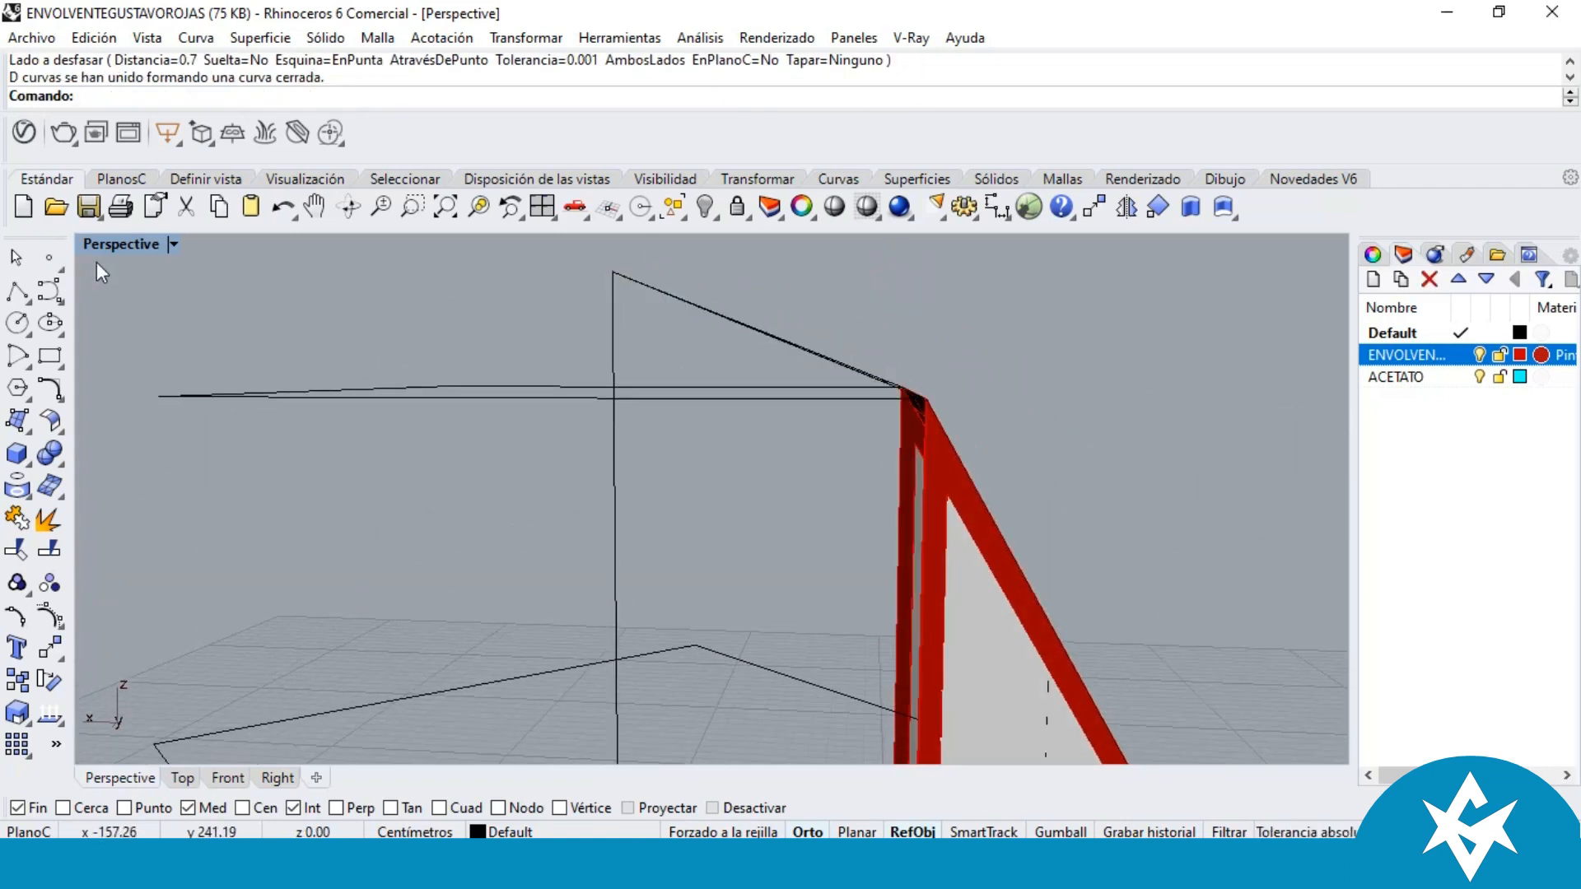
double_click(106, 243)
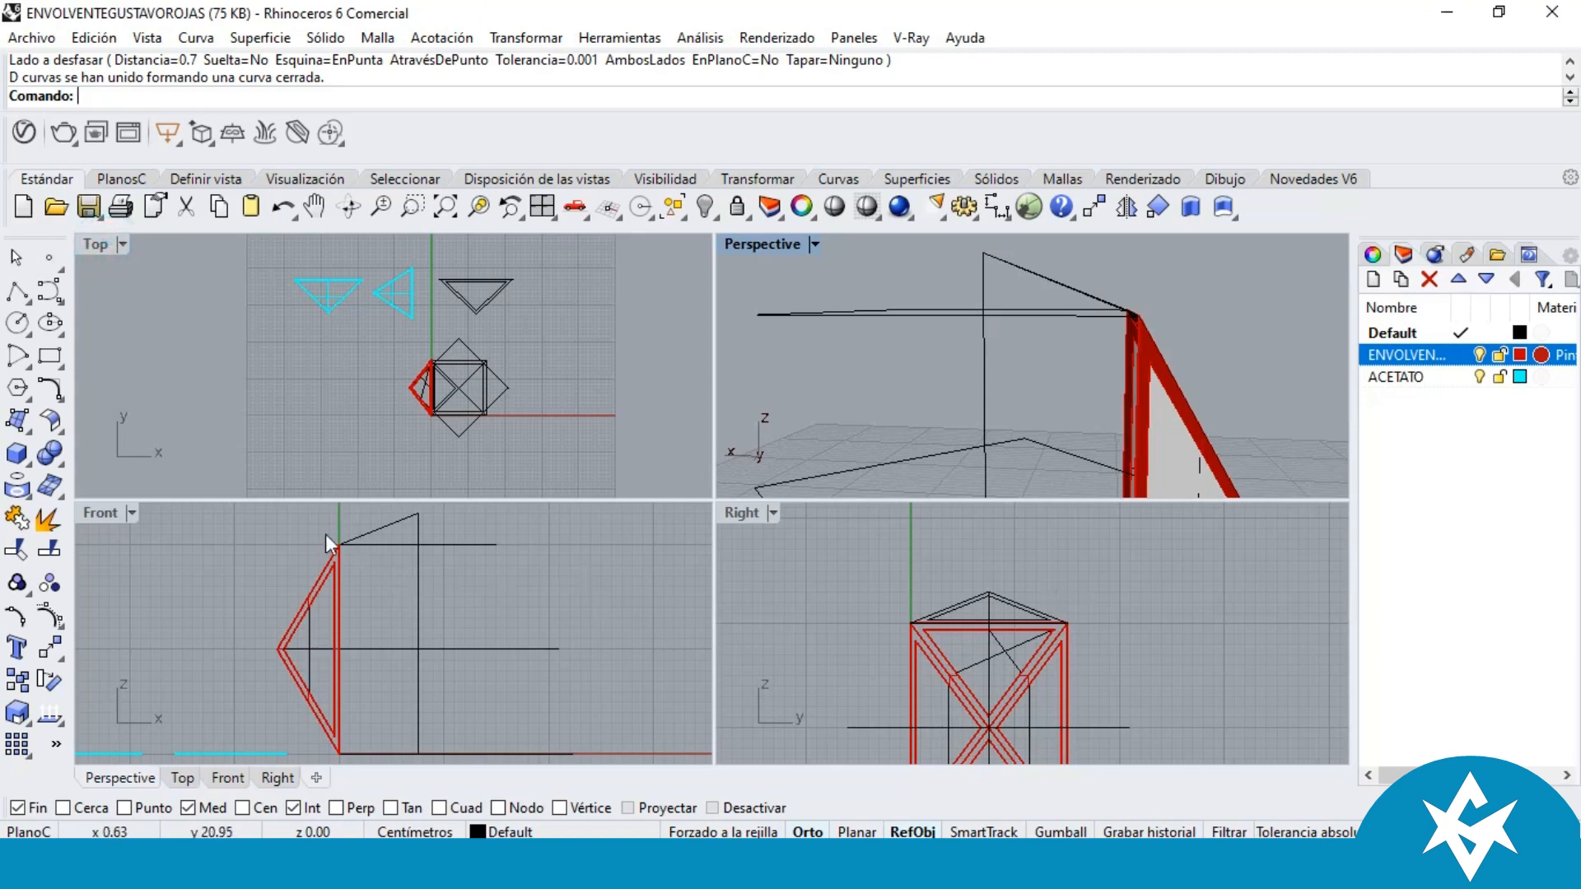
left_click(102, 515)
scroll(404, 525, "up", 4)
right_click_drag(1035, 325, 1041, 283)
left_click(1045, 339)
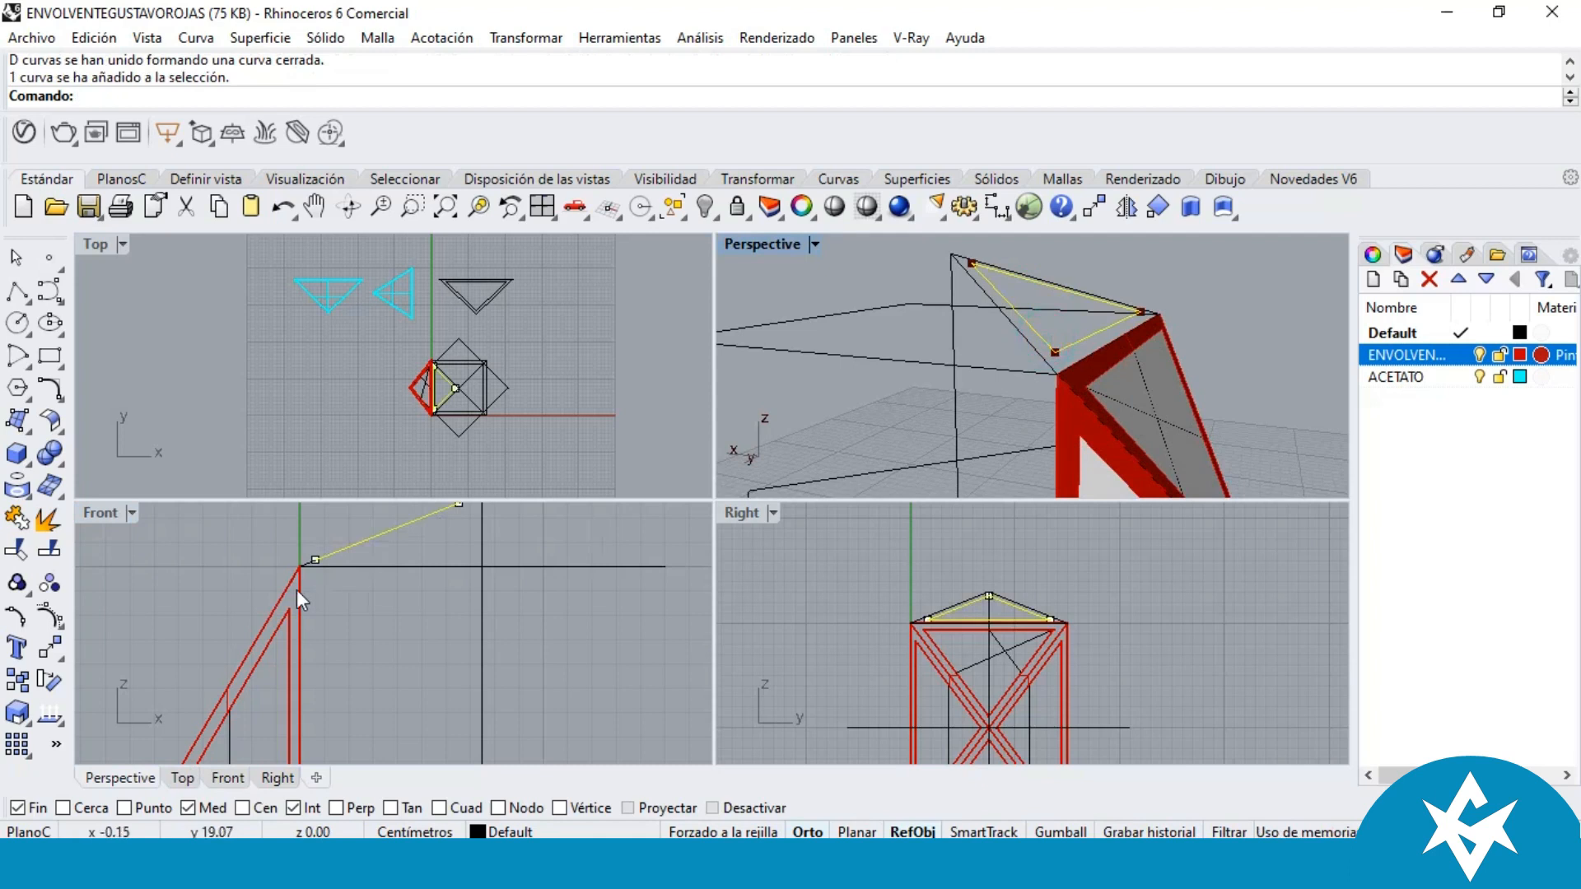
scroll(296, 590, "up", 6)
scroll(256, 664, "up", 8)
left_click(318, 676)
scroll(1060, 321, "down", 2)
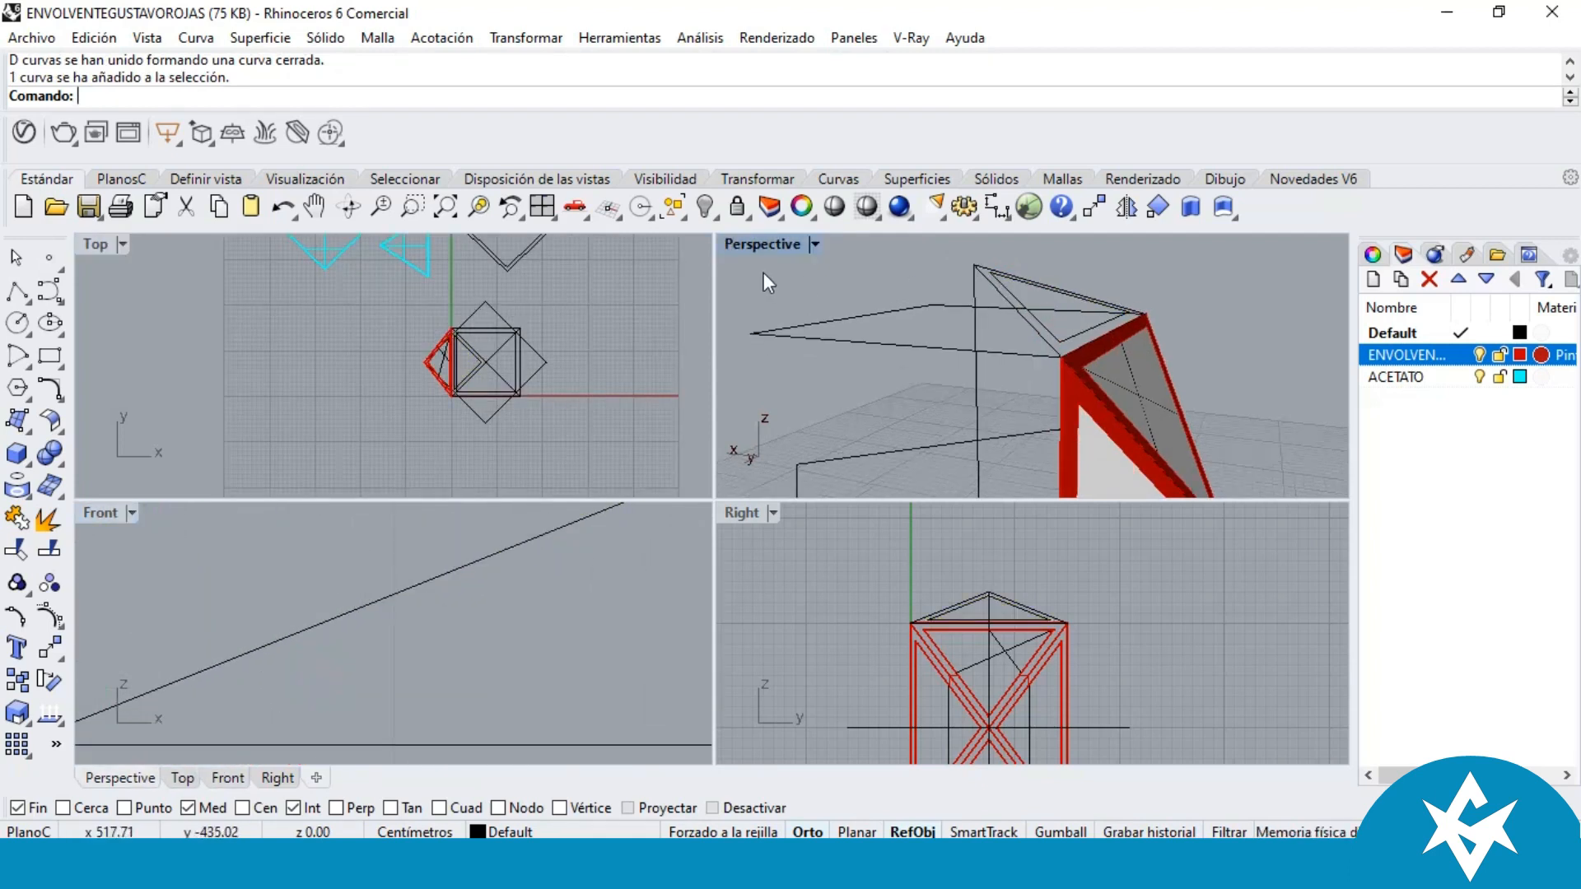
Step: Offset the inner roof triangle outward by 0.7 cm
left_click(739, 242)
double_click(752, 242)
scroll(767, 400, "up", 4)
scroll(758, 448, "up", 2)
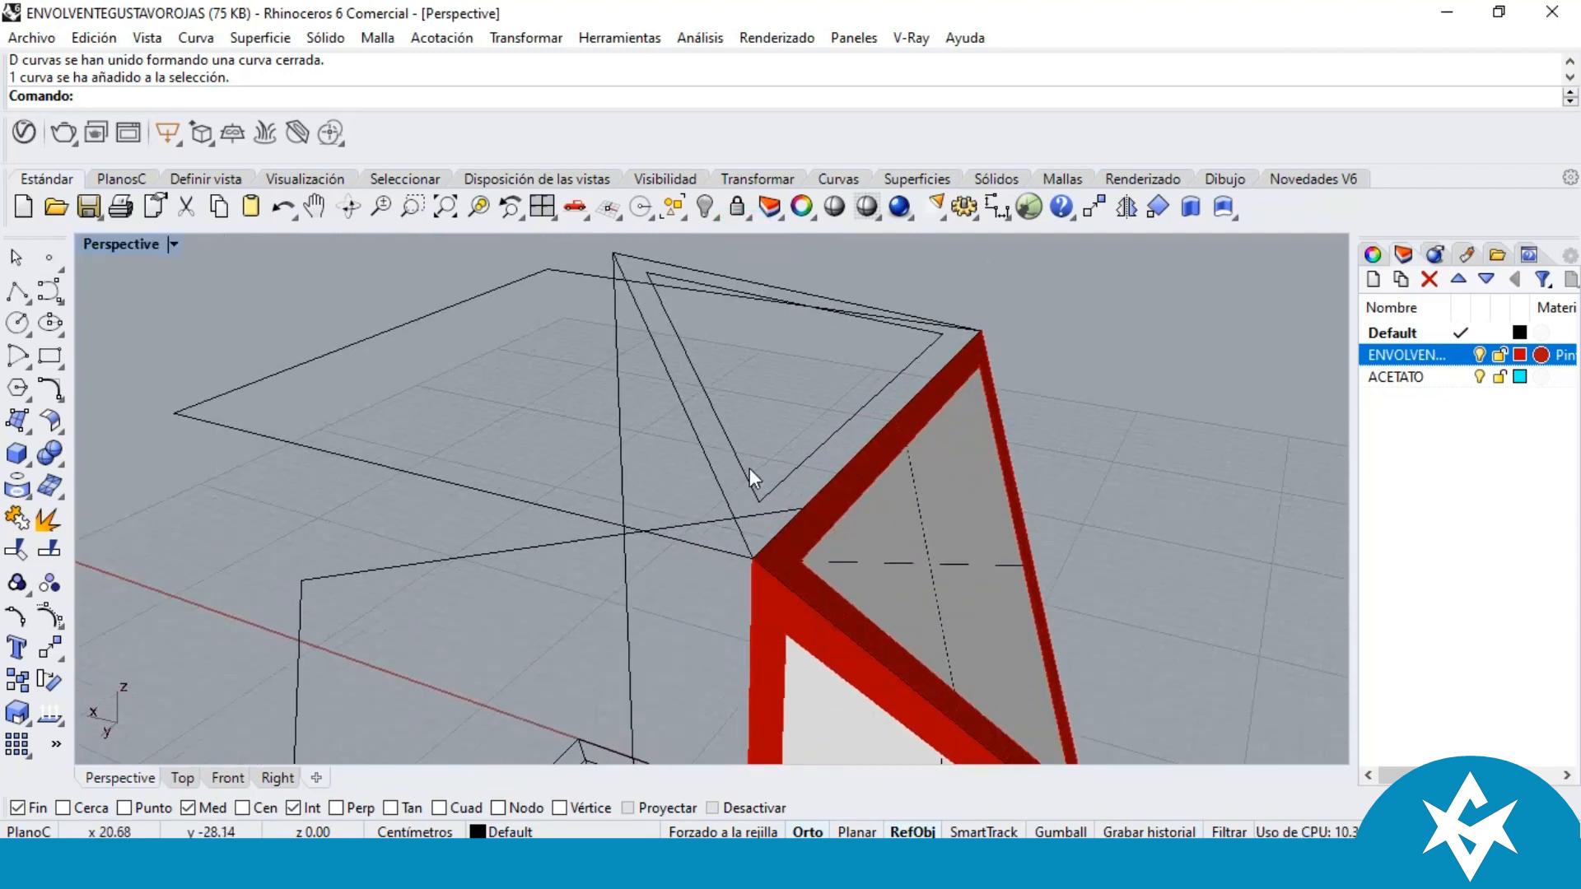
left_click(743, 469)
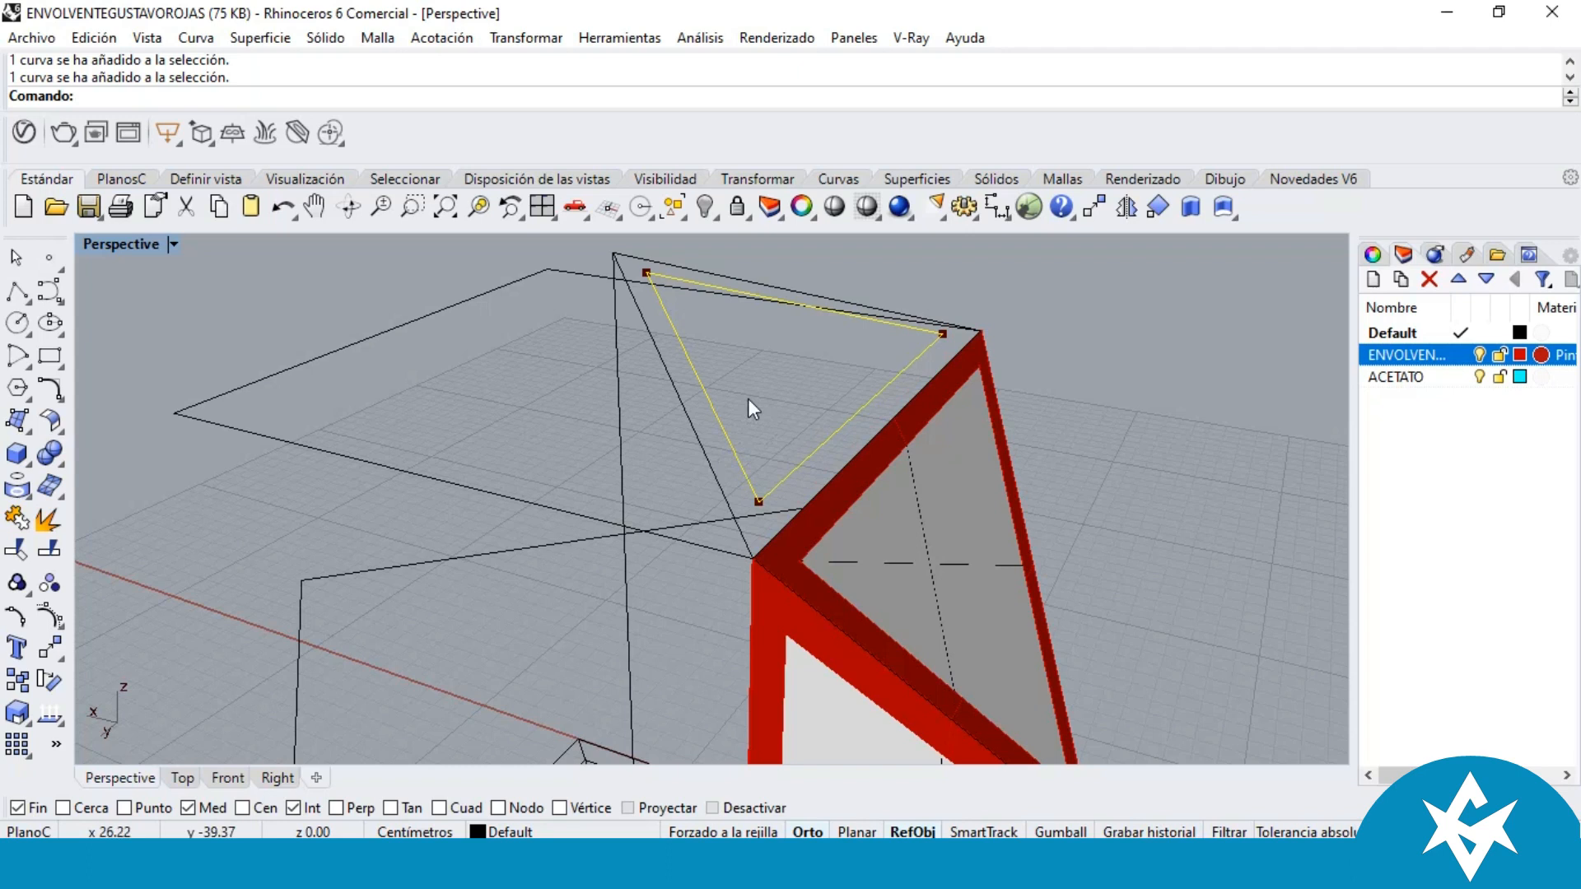
type("Desfasar")
key("Return")
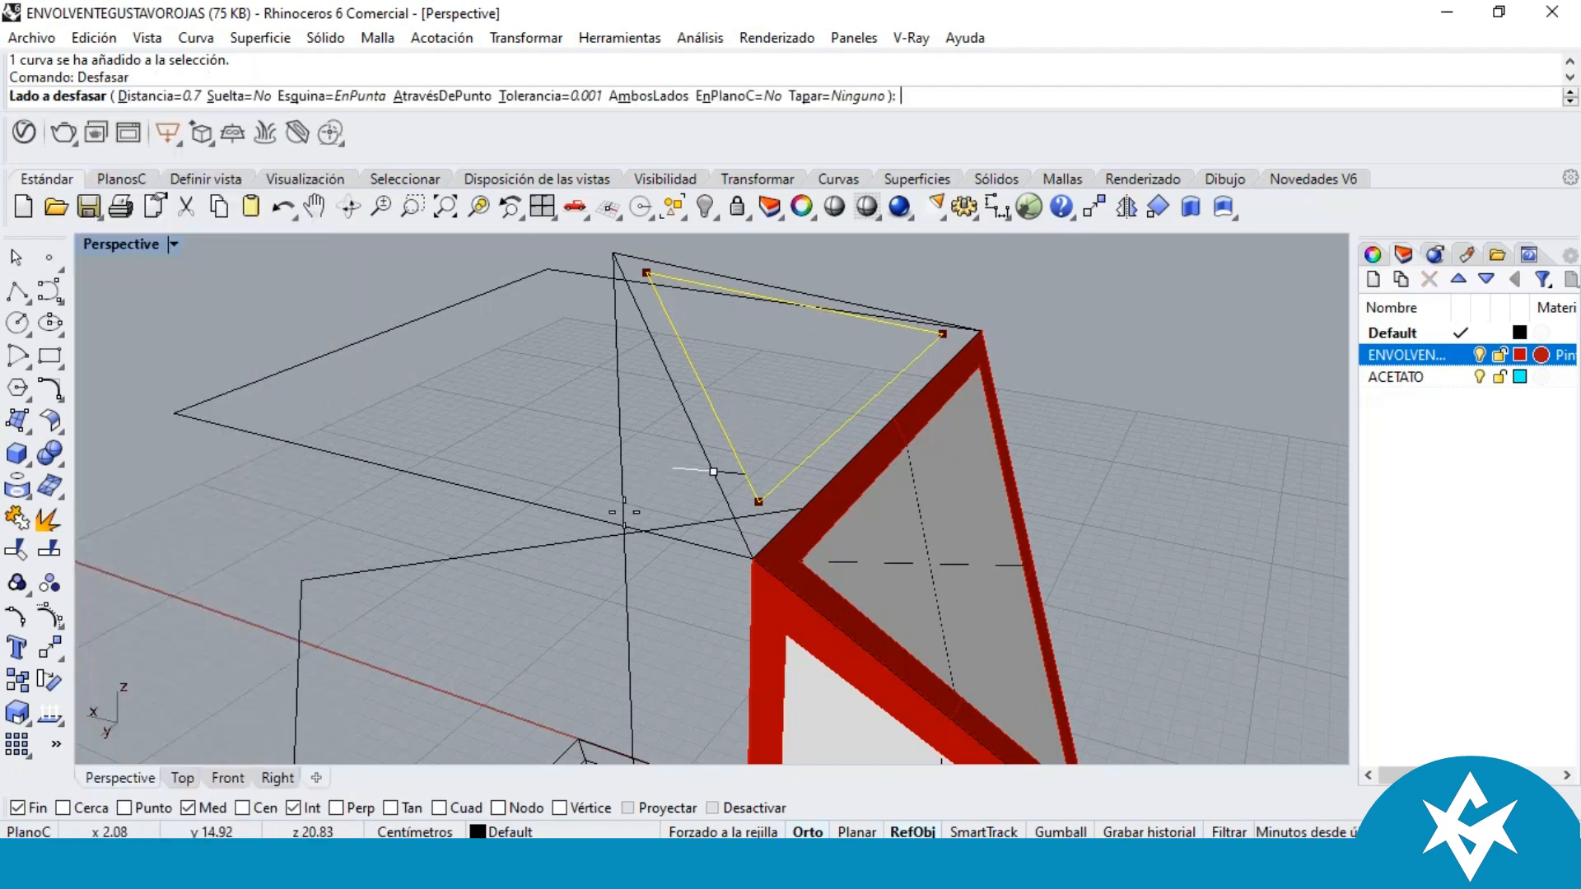
Step: Check the roof triangles in the front view and the four-view layout, and clear the selection
double_click(120, 251)
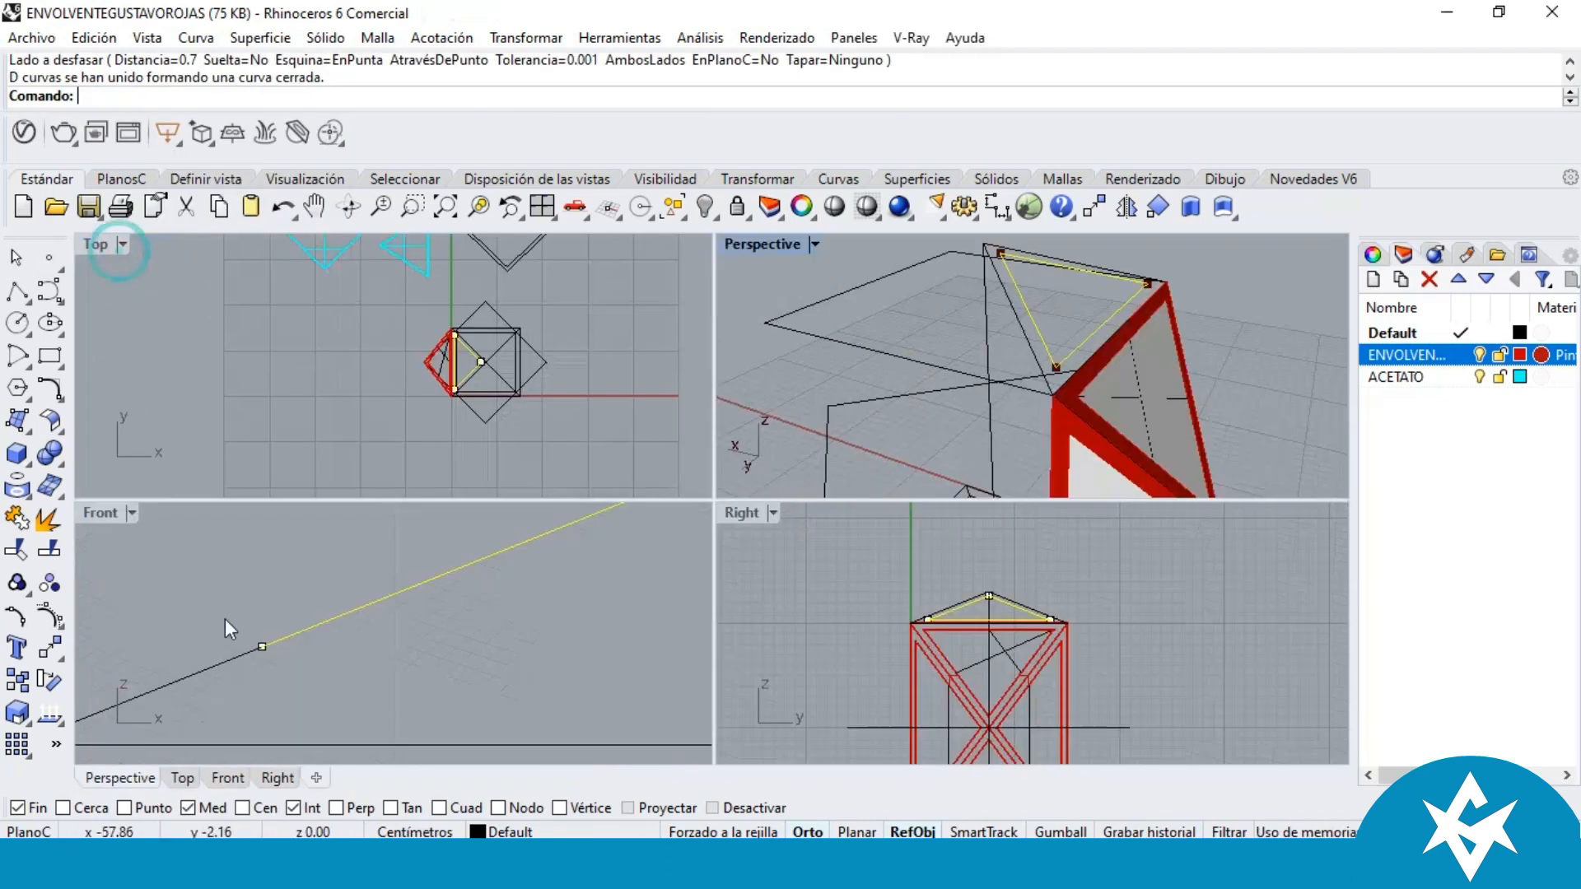
double_click(97, 514)
scroll(436, 647, "down", 3)
scroll(527, 486, "down", 3)
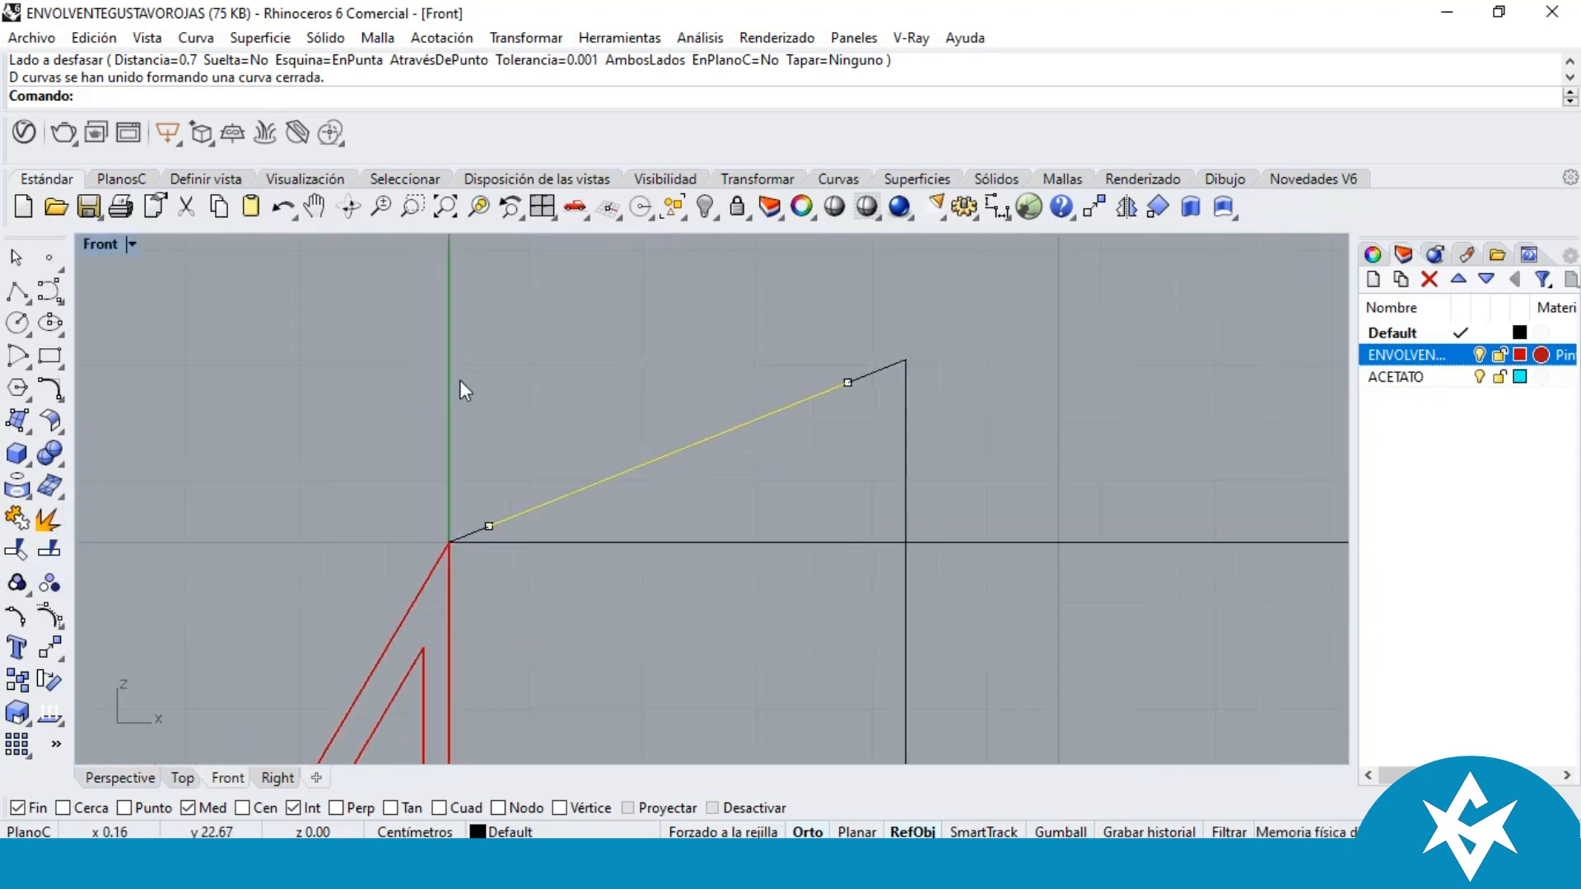
scroll(461, 383, "down", 2)
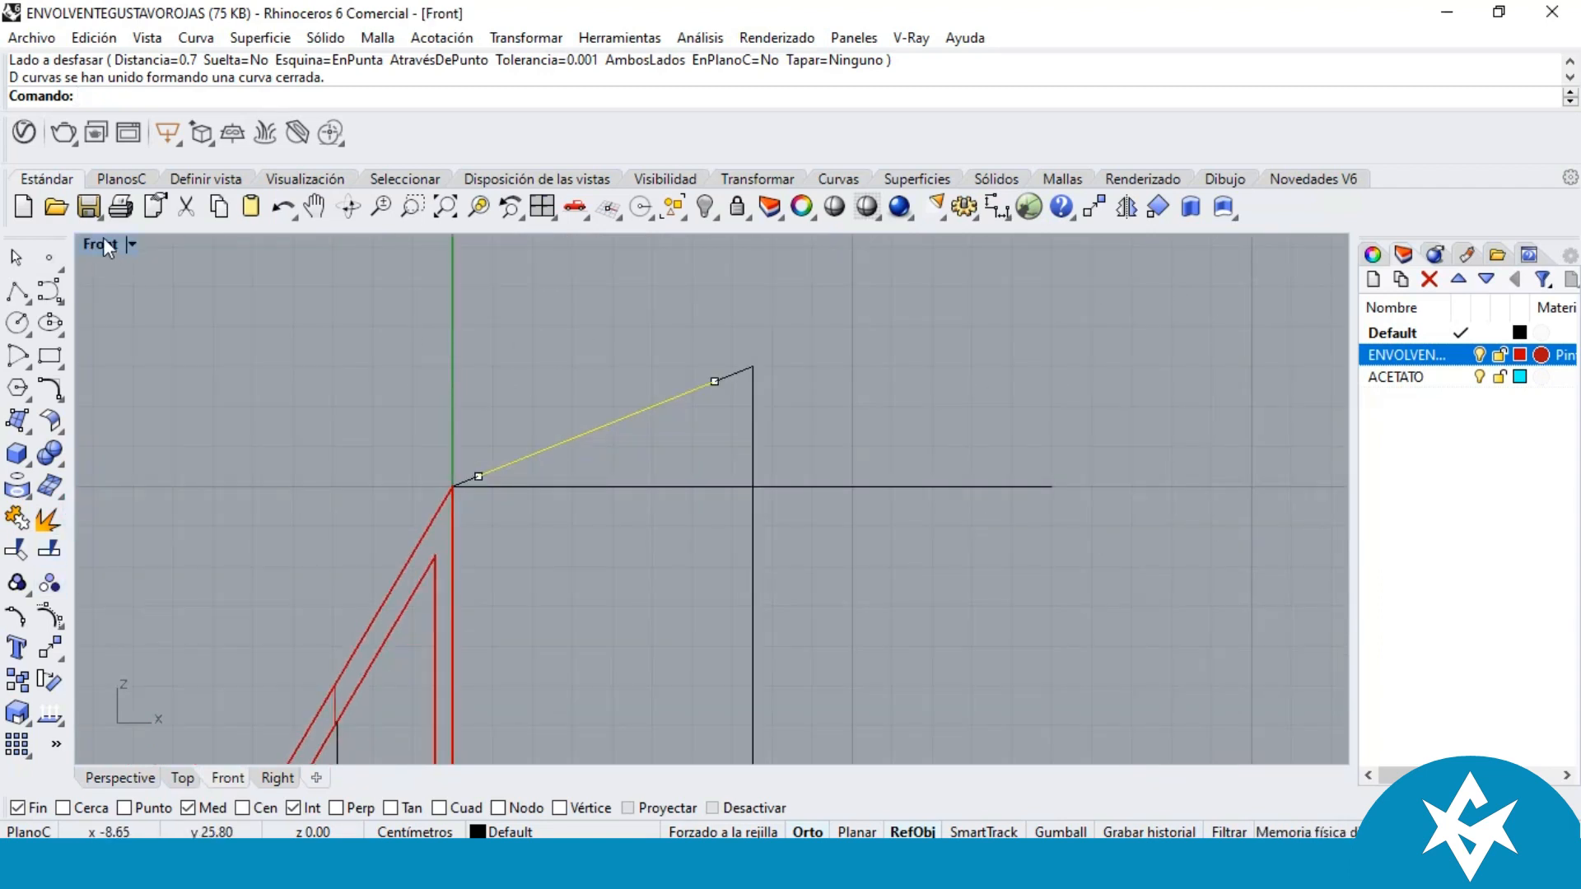
scroll(680, 389, "down", 2)
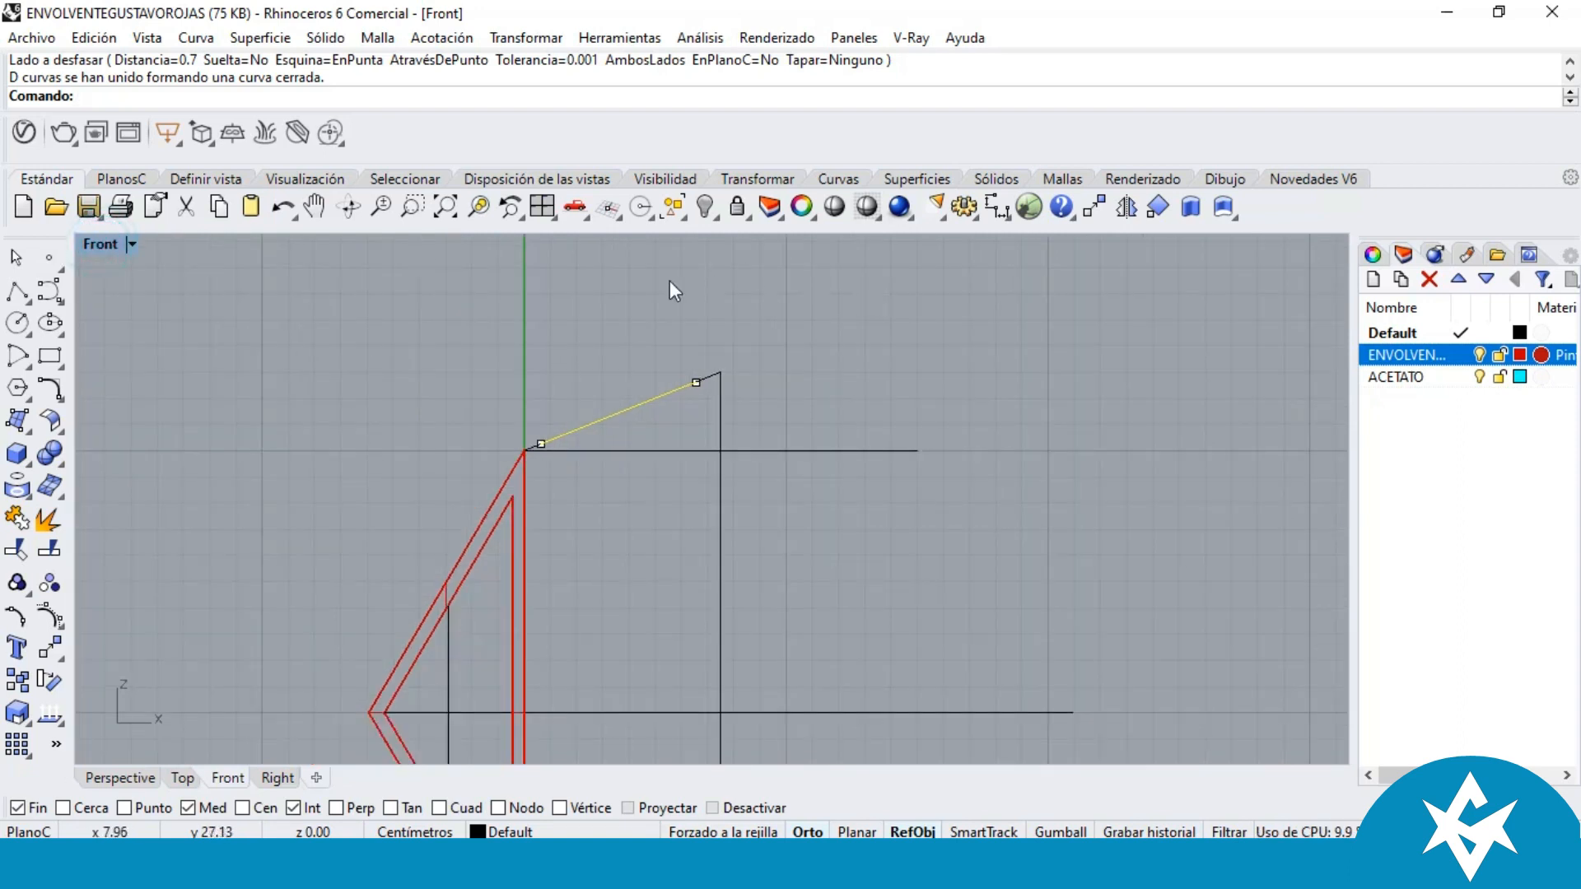
double_click(99, 249)
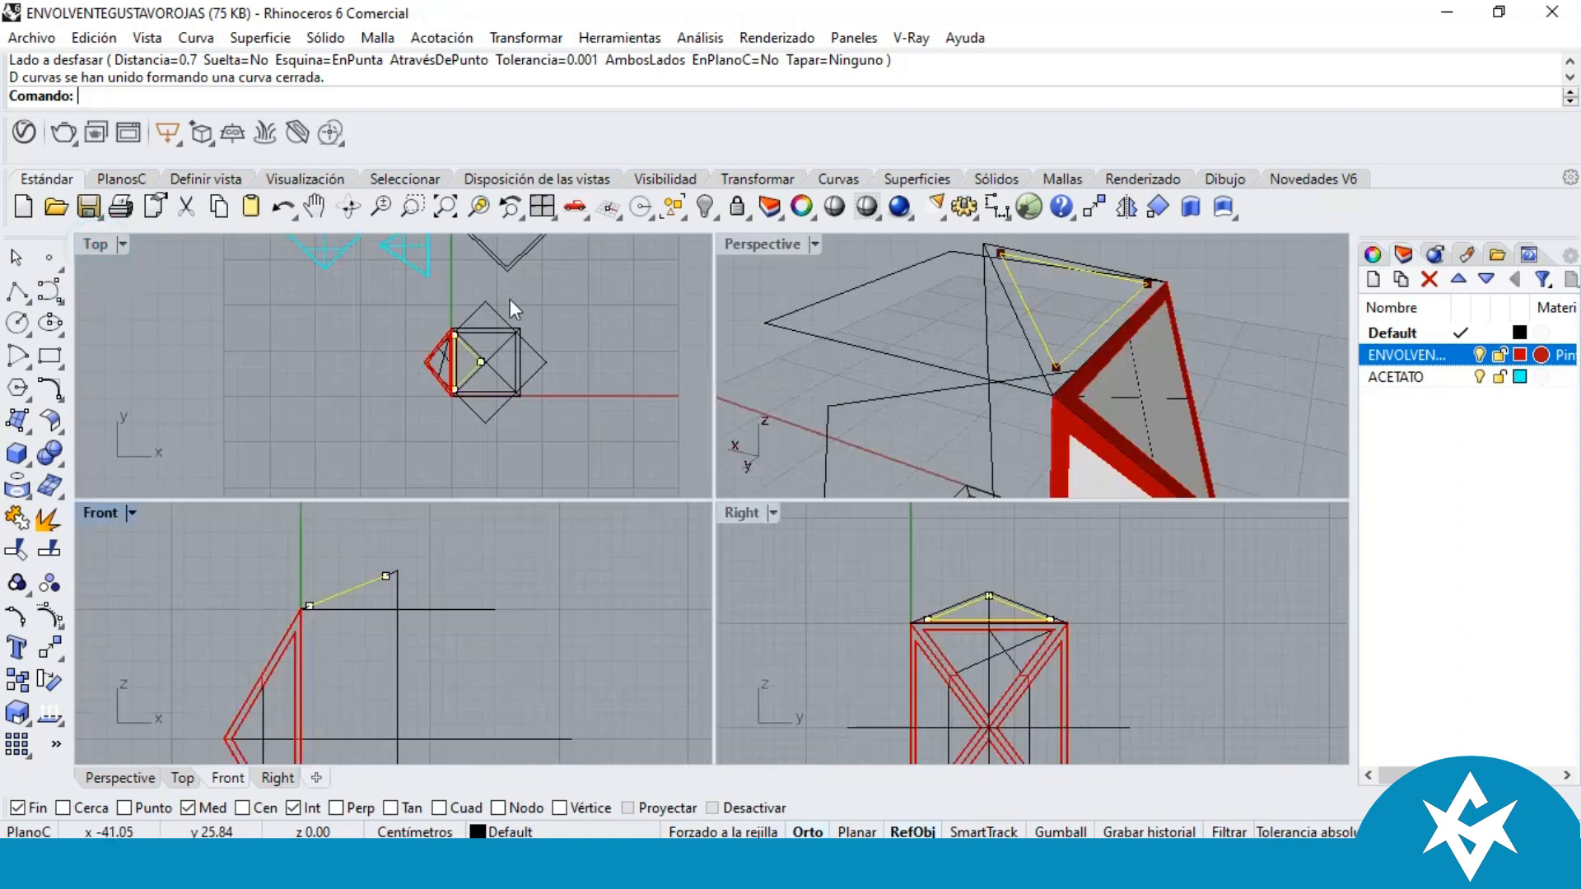
right_click_drag(1025, 285, 981, 349)
key("Escape")
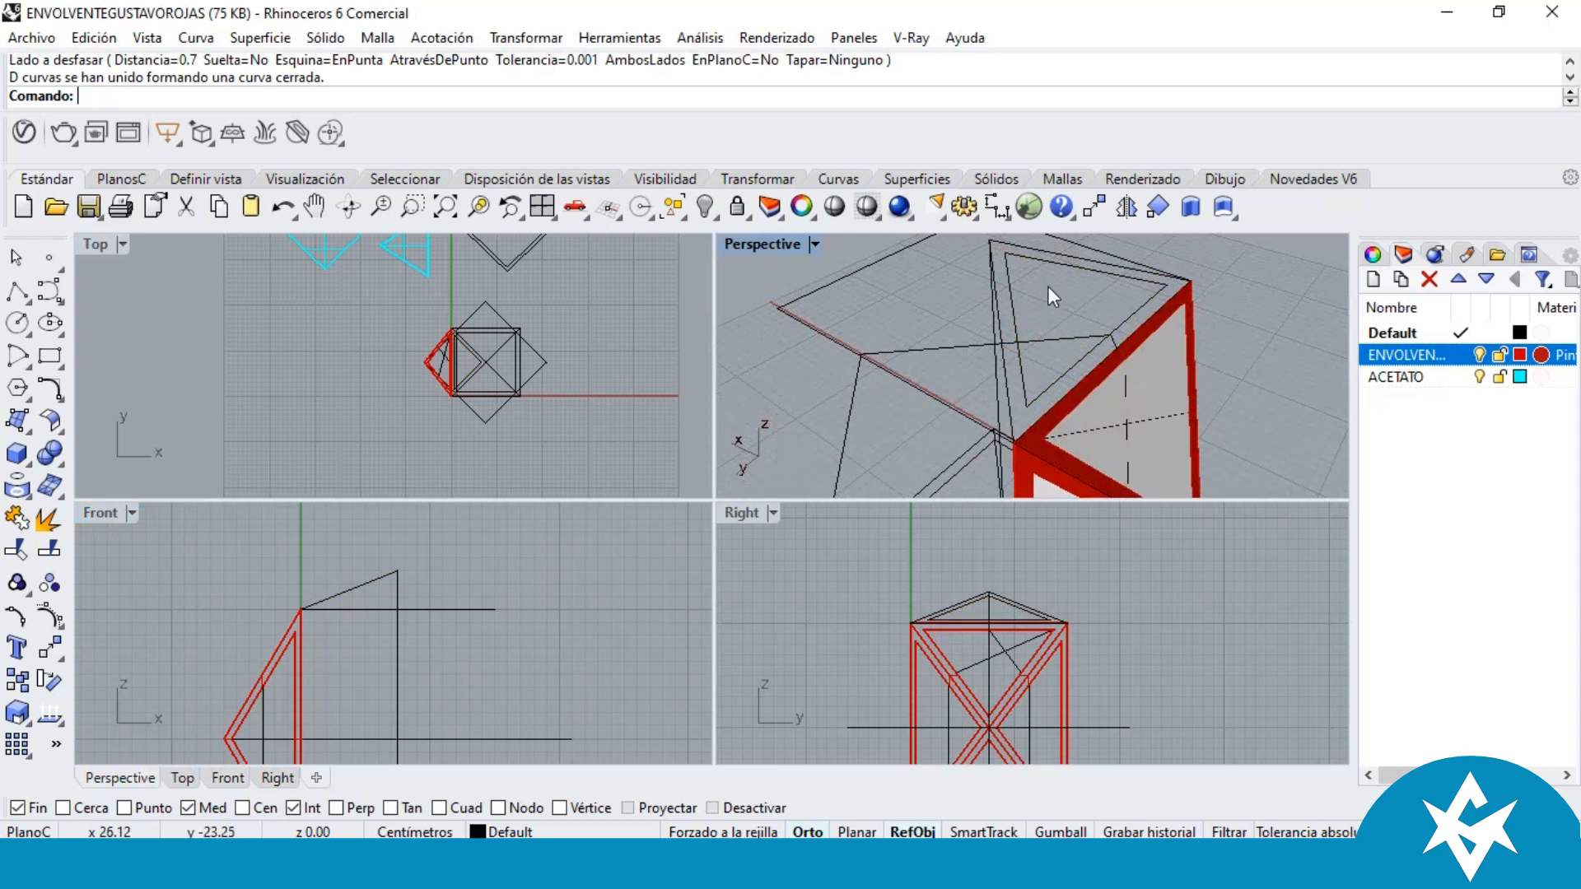
Step: Offset the inner roof triangle outward by 0.3 cm to outline the acetate piece
key("Return")
left_click(1006, 277)
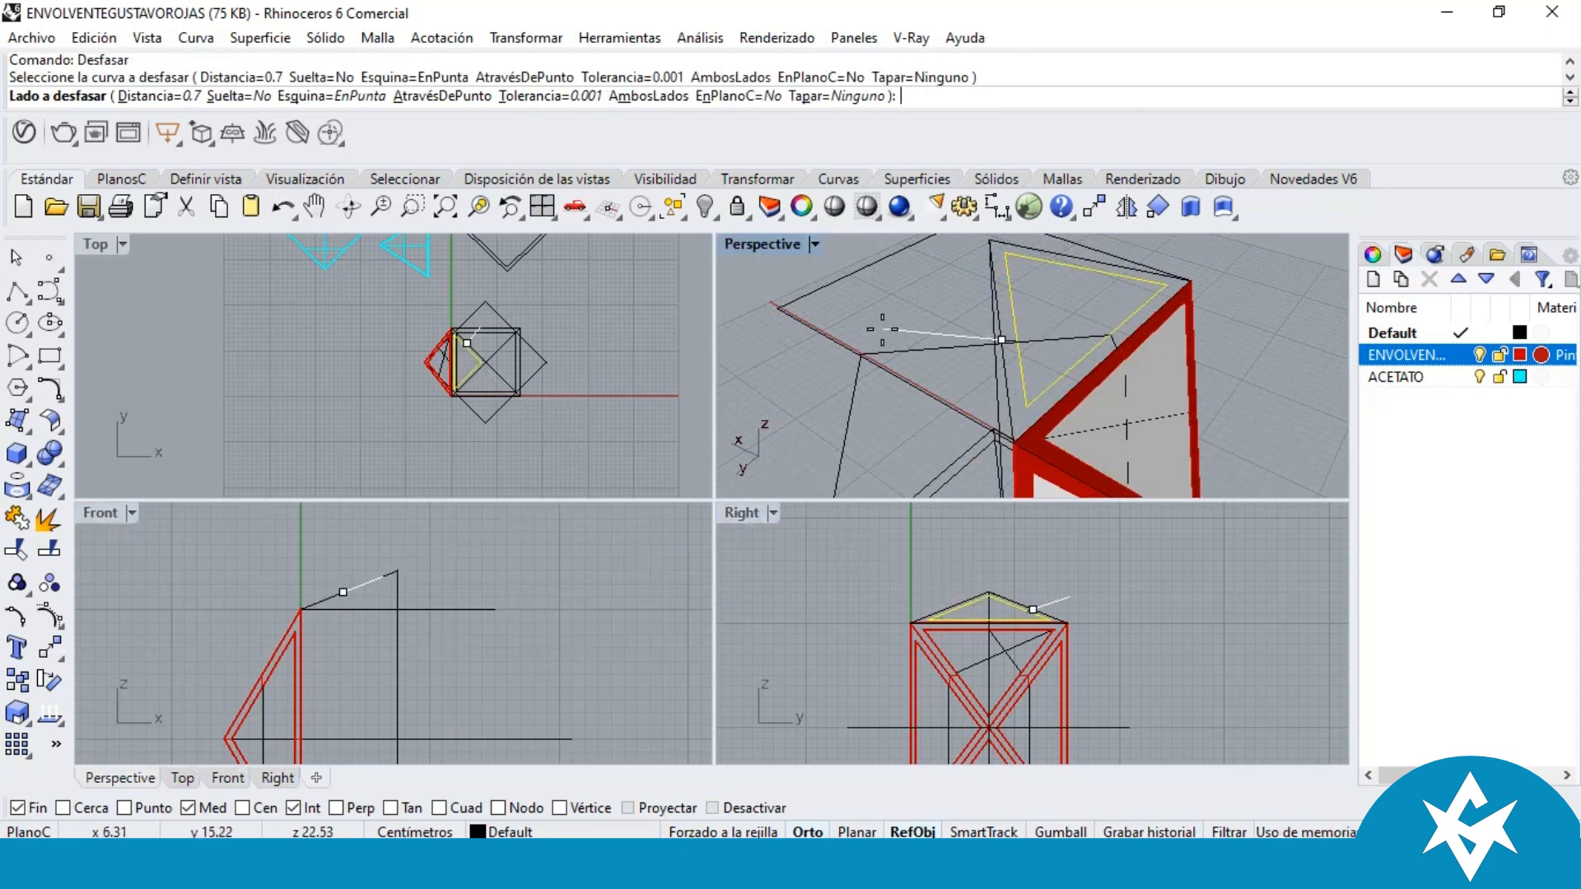
type("0.3")
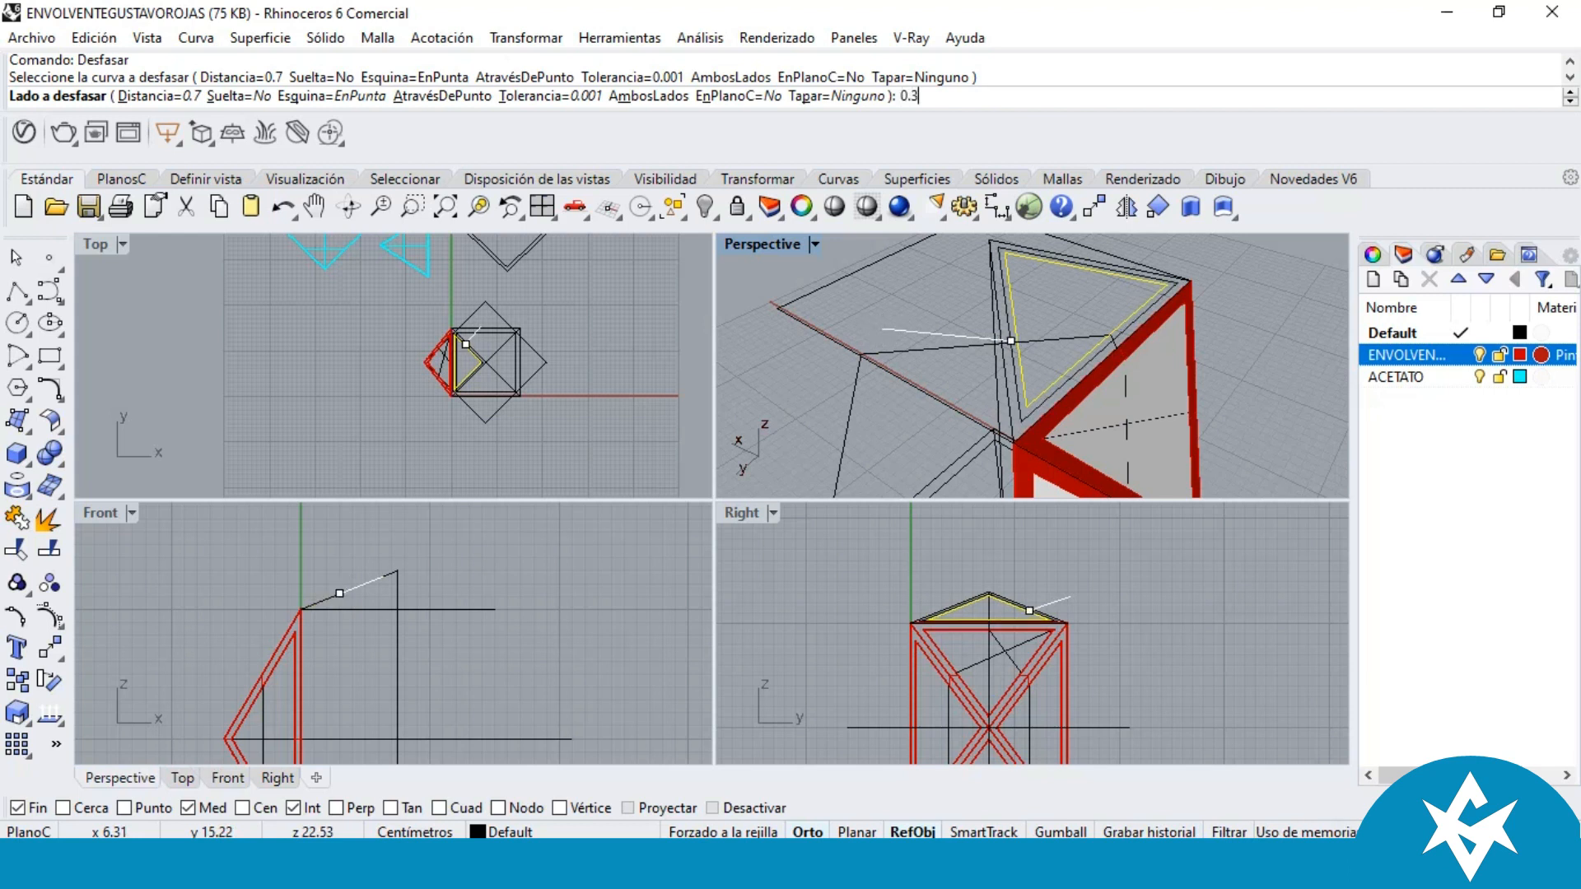
key("Return")
left_click(882, 329)
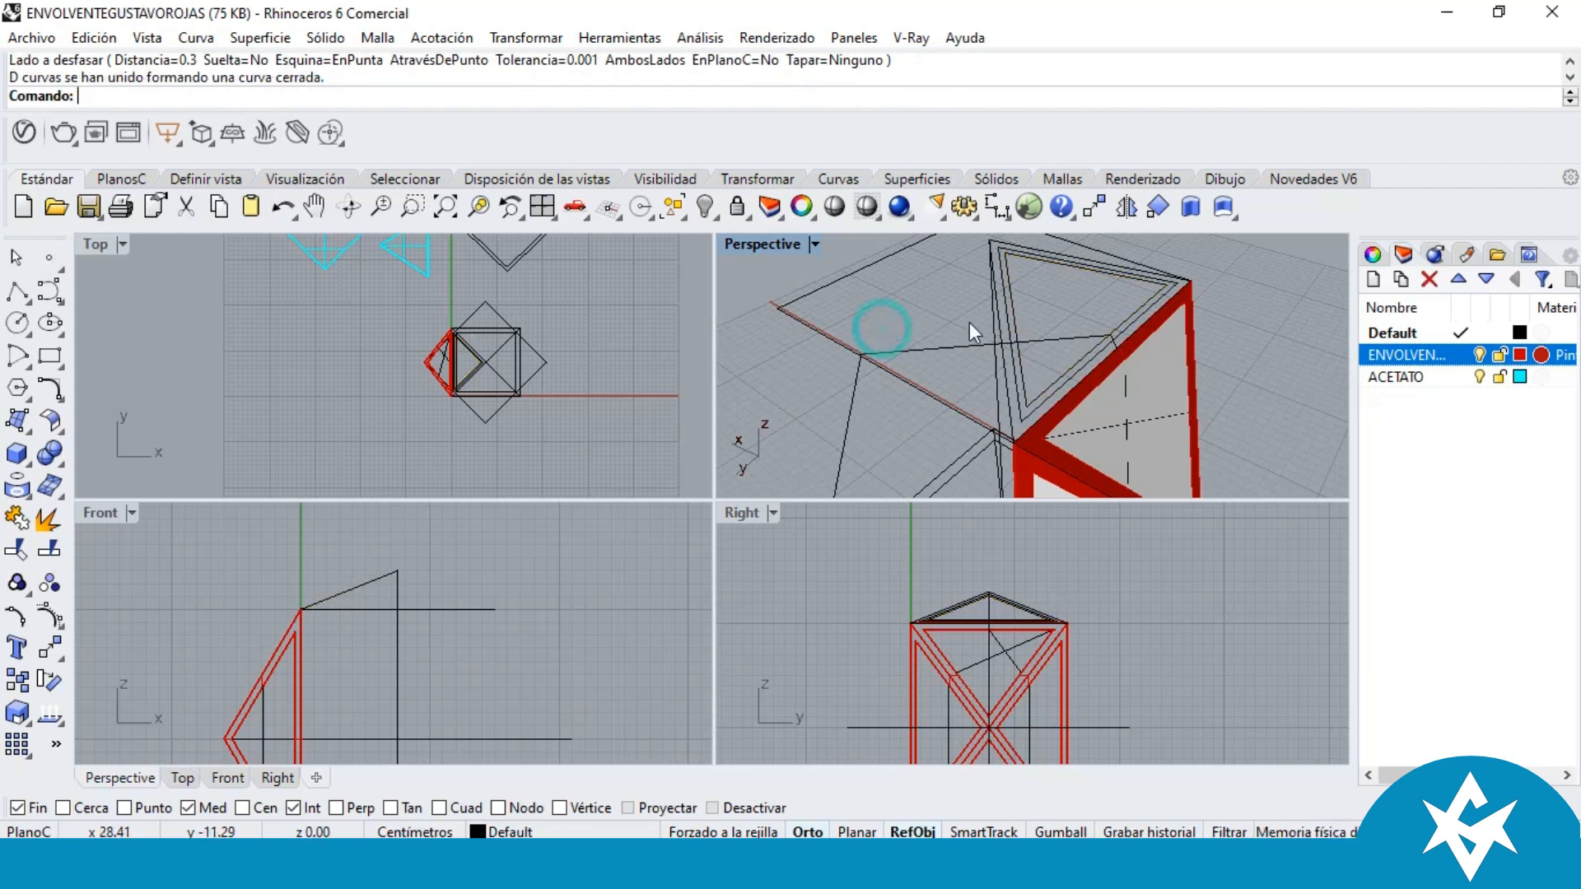
Step: Create a planar surface from the middle triangle of the roof outlines
scroll(1079, 257, "up", 5)
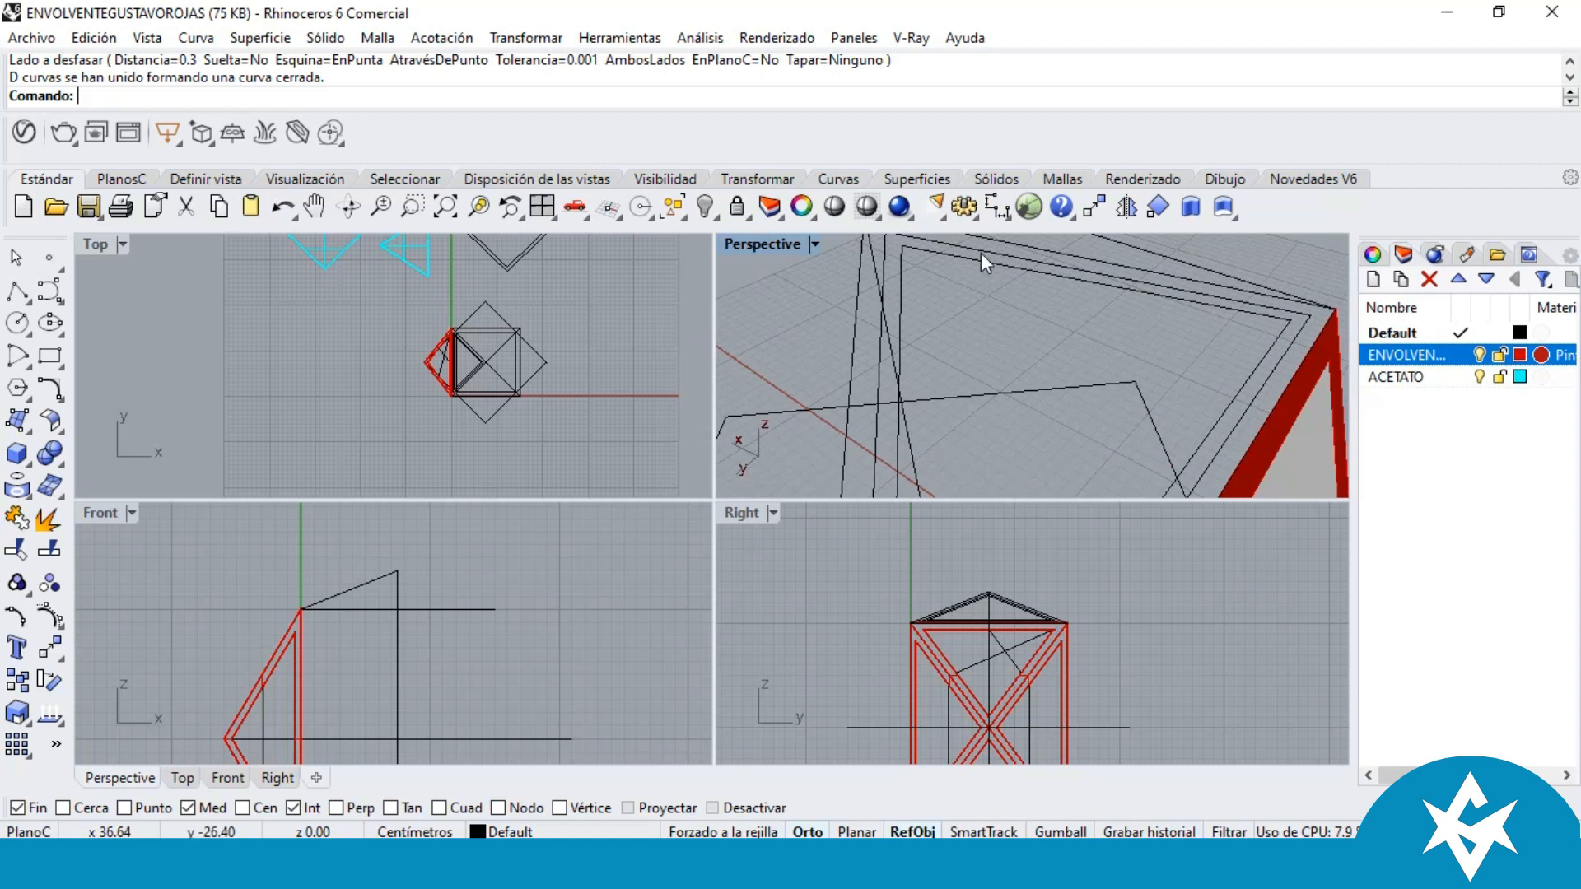
left_click(981, 253)
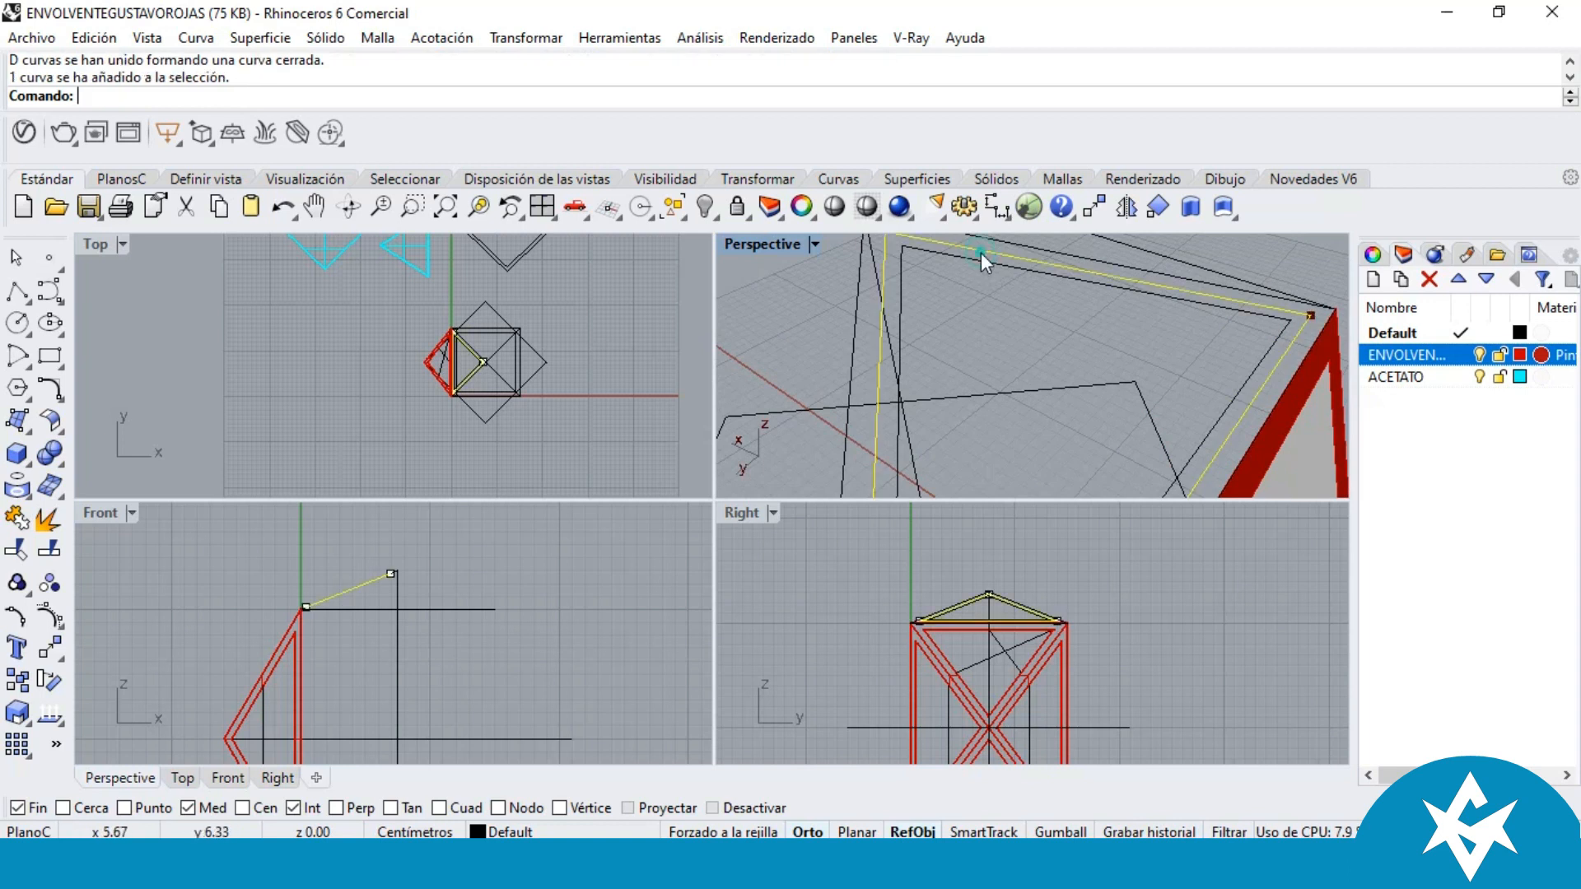
left_click(30, 434)
left_click(84, 430)
scroll(930, 283, "down", 5)
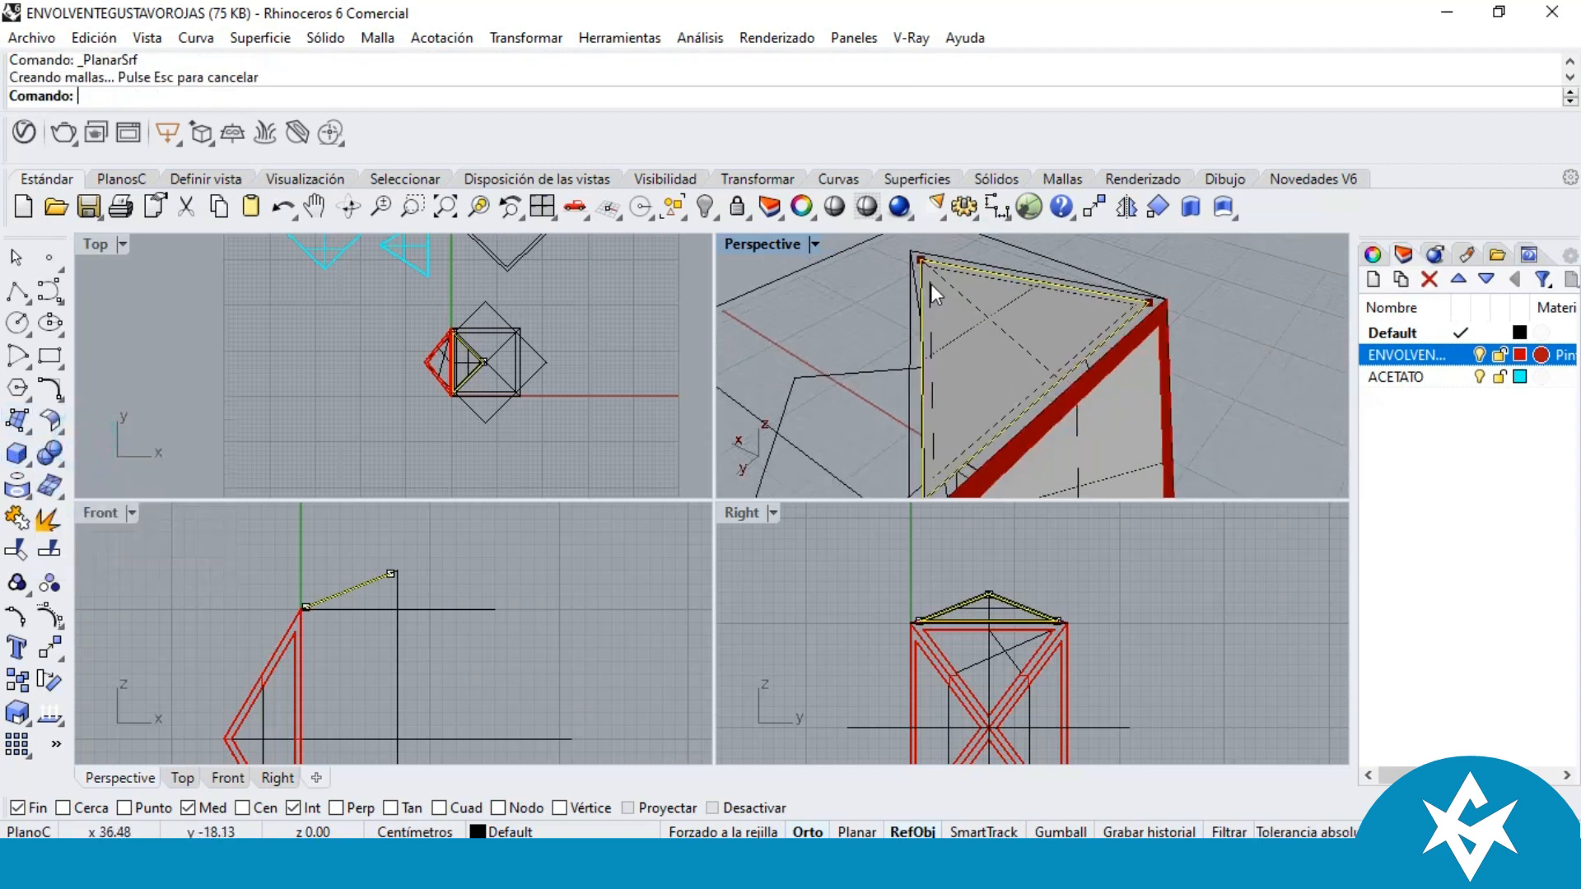
Step: Move the roof's triangular surface to the ACETATO layer
right_click(1429, 375)
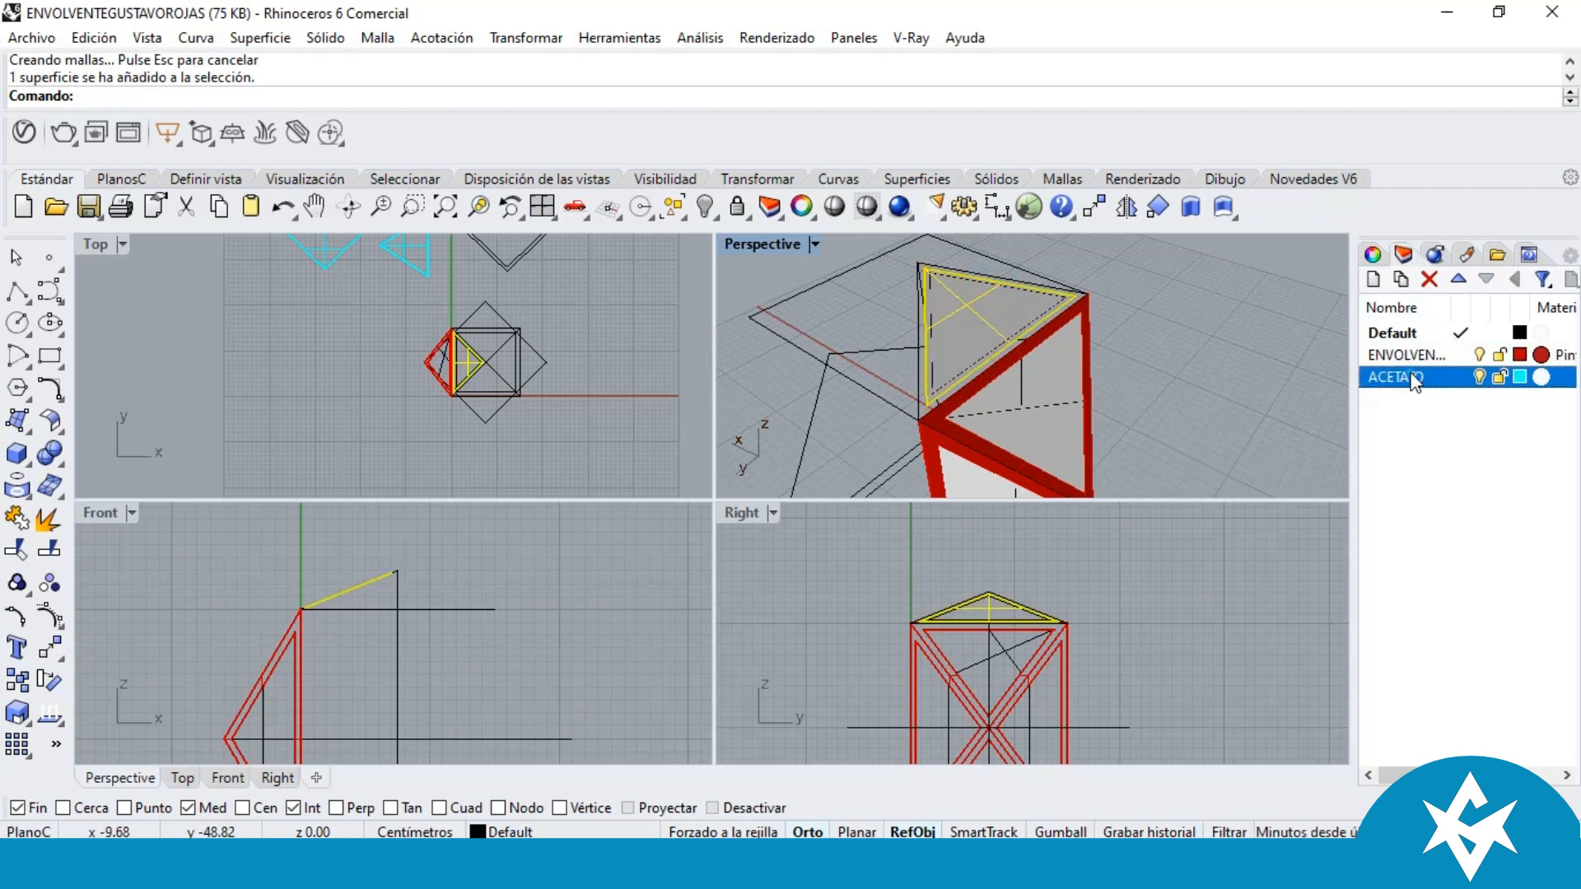
left_click(1355, 735)
left_click(1279, 376)
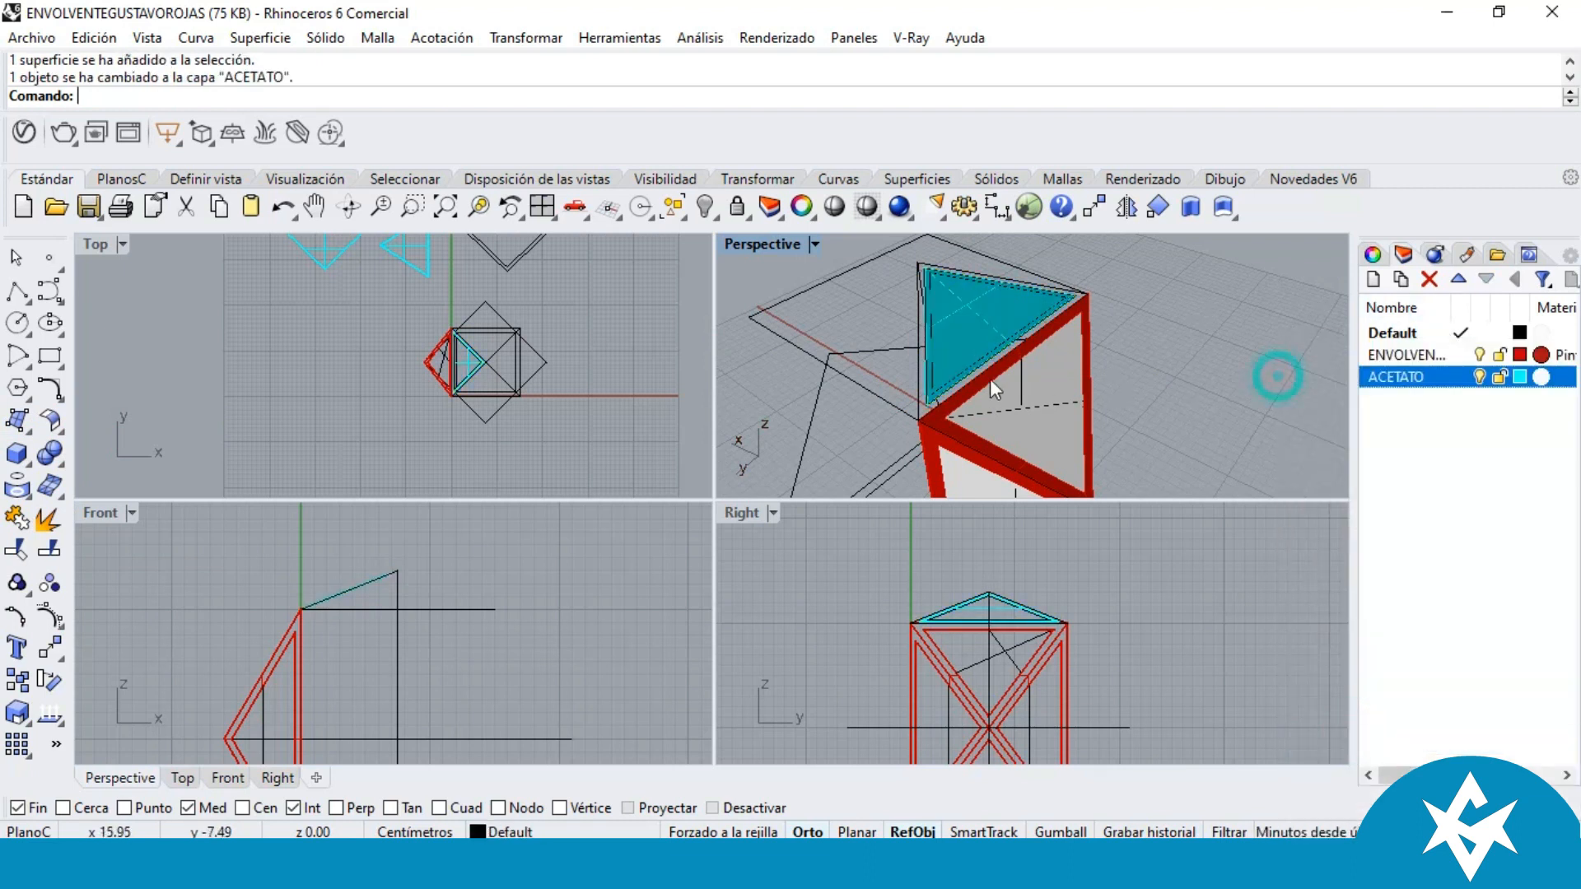
Step: Sketch a reference rectangle flat on the ground plane between the model and the loose acetate triangles
left_click(979, 329)
scroll(1017, 296, "down", 5)
right_click_drag(1066, 269, 1018, 331)
scroll(987, 350, "down", 6)
right_click_drag(1068, 285, 1026, 308)
scroll(1022, 306, "up", 6)
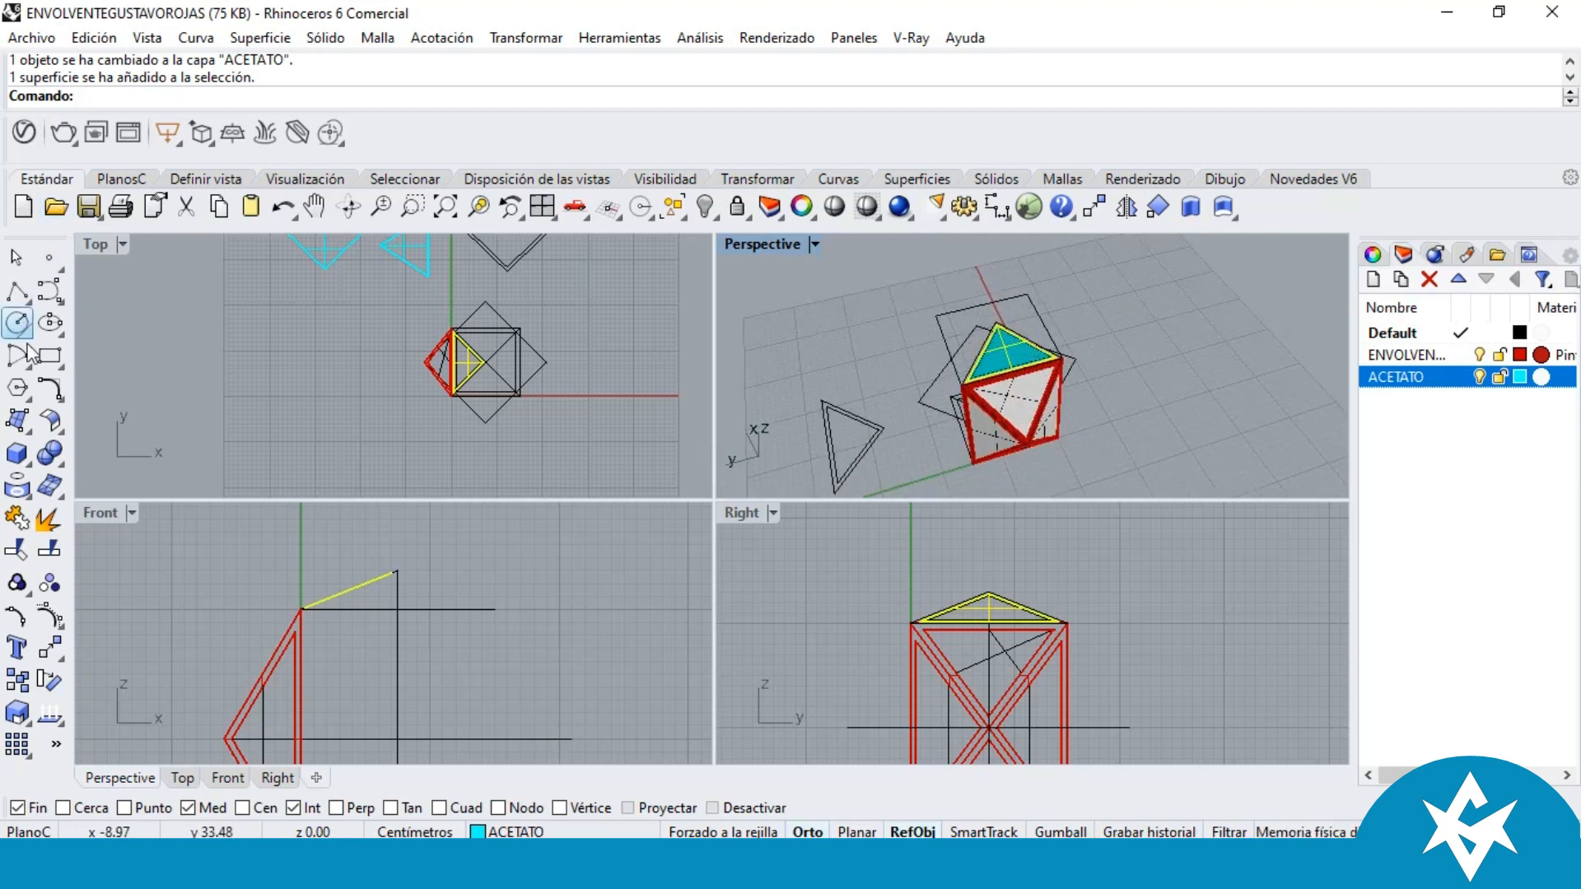
left_click(49, 357)
scroll(1091, 268, "down", 6)
scroll(1039, 441, "up", 3)
left_click(997, 384)
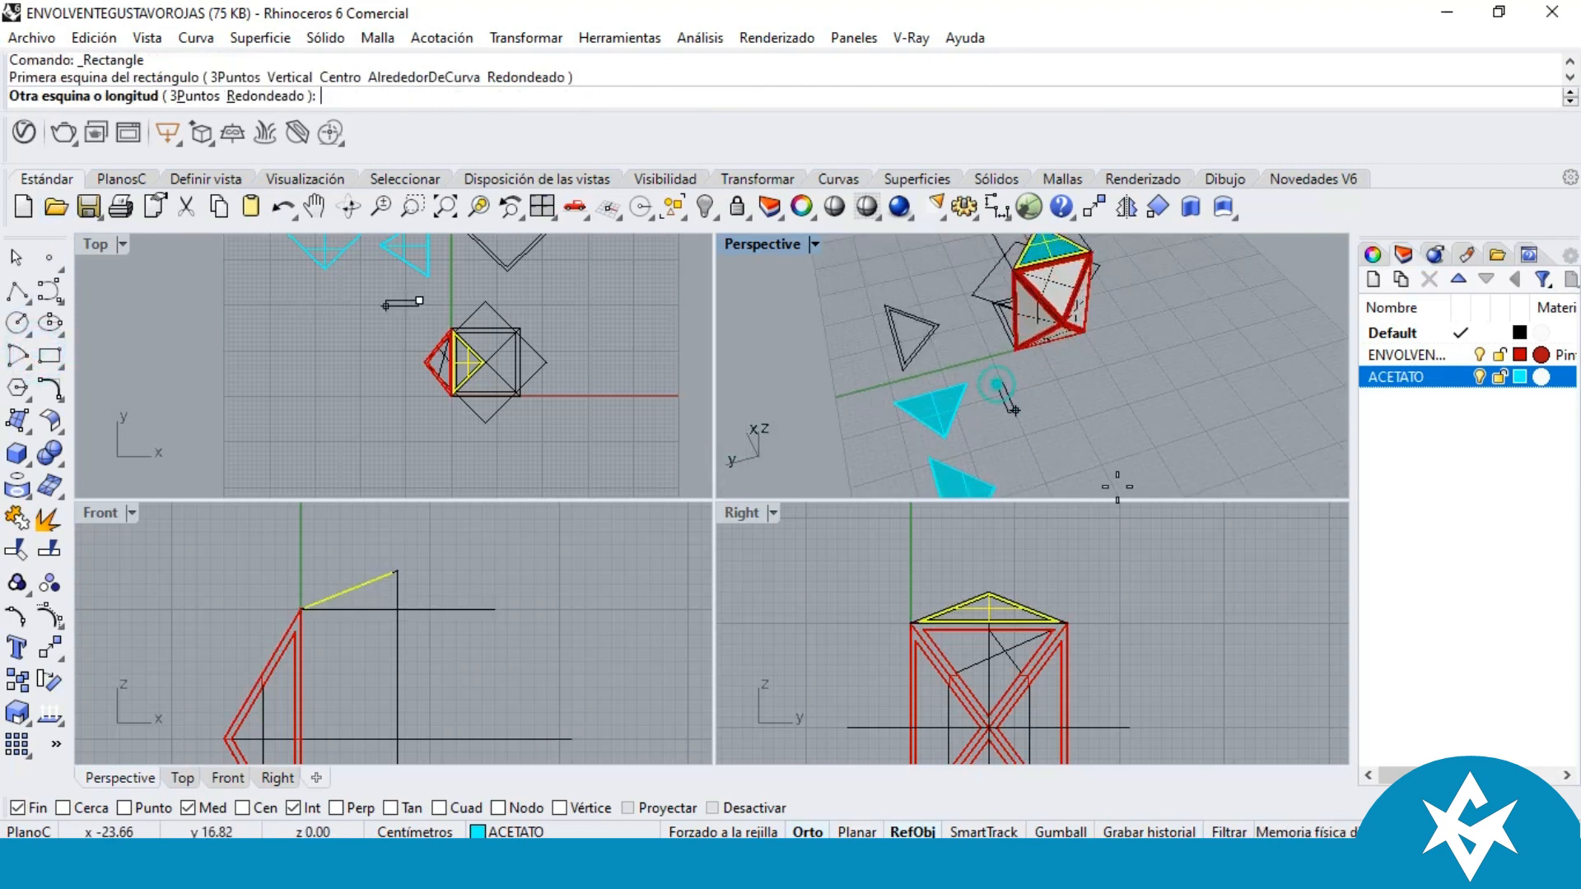
left_click(1154, 439)
scroll(1084, 289, "up", 3)
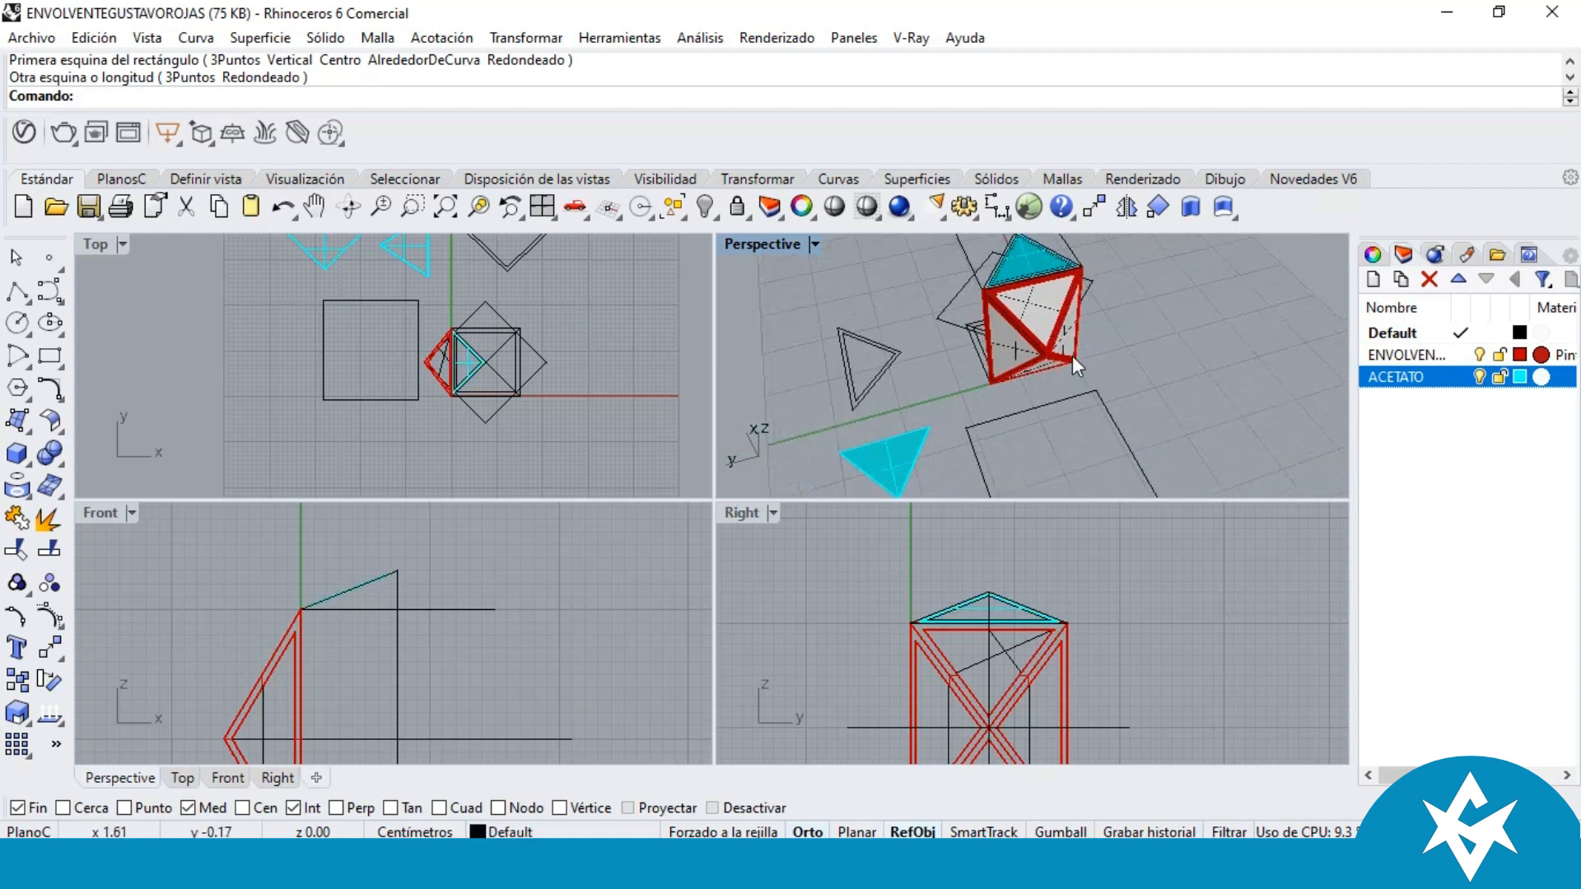
Step: Try to orient the roof's acetate surface onto the ground rectangle using two reference points
left_click(1013, 278)
scroll(980, 265, "up", 3)
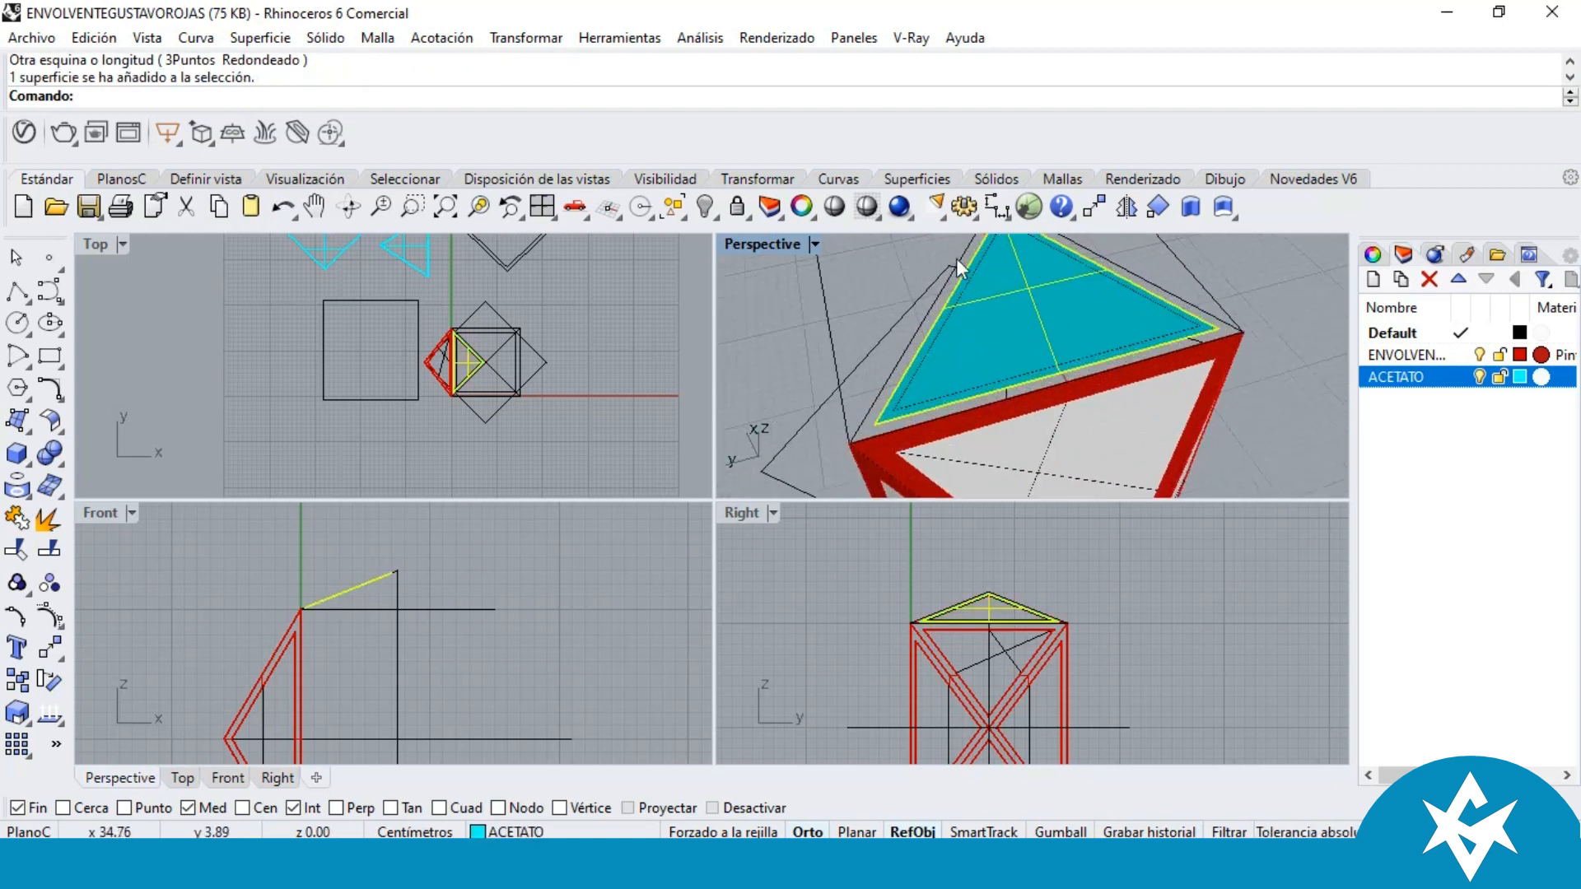
double_click(748, 244)
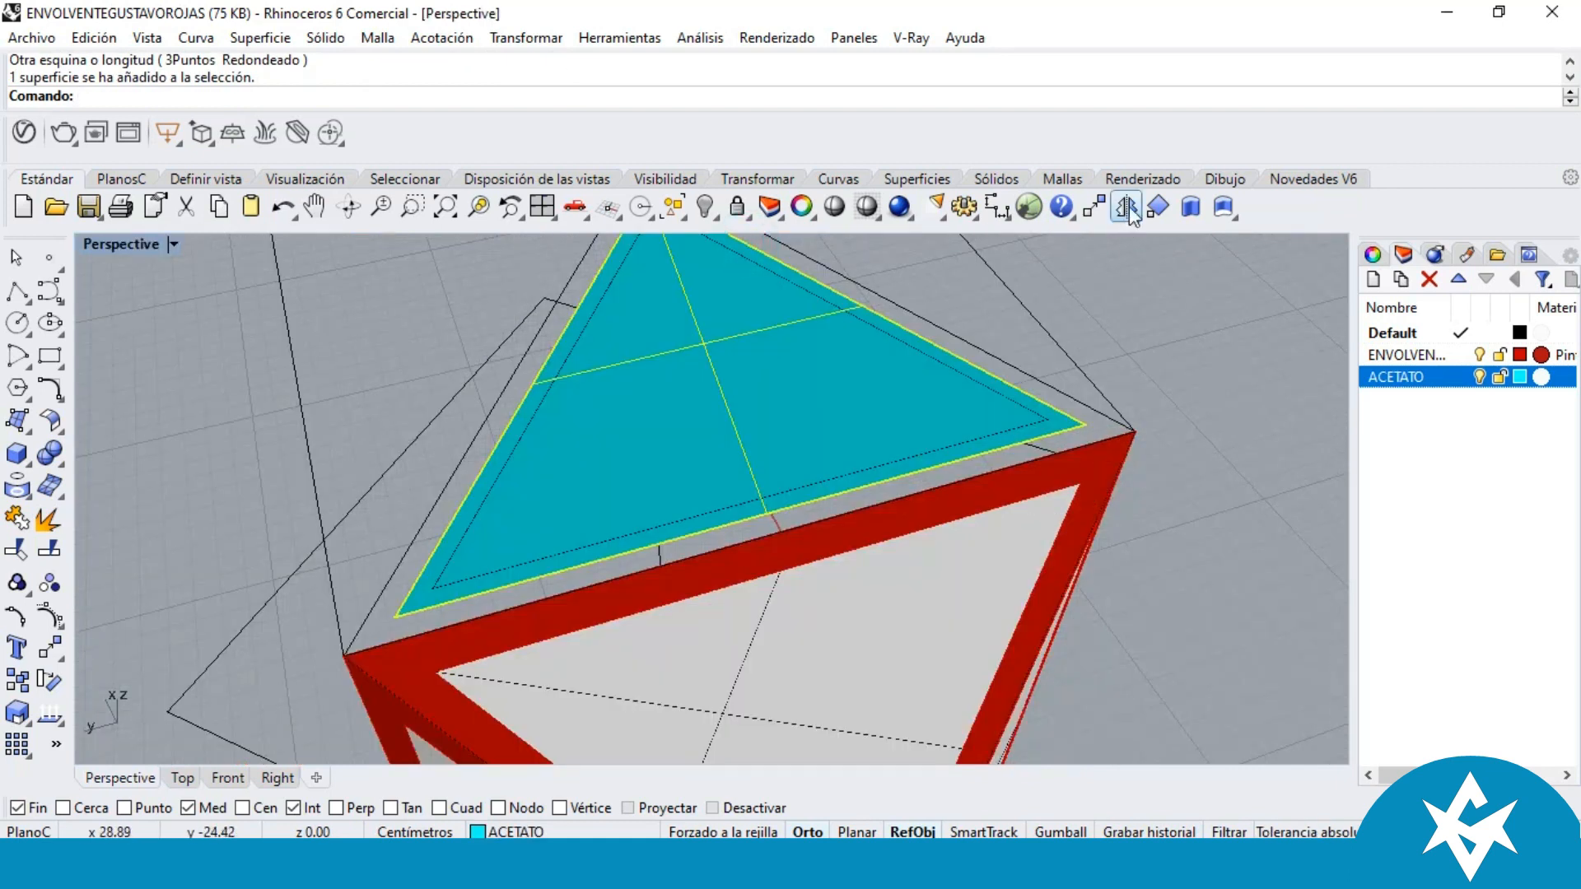
left_click(1158, 206)
scroll(819, 280, "down", 5)
scroll(733, 276, "up", 5)
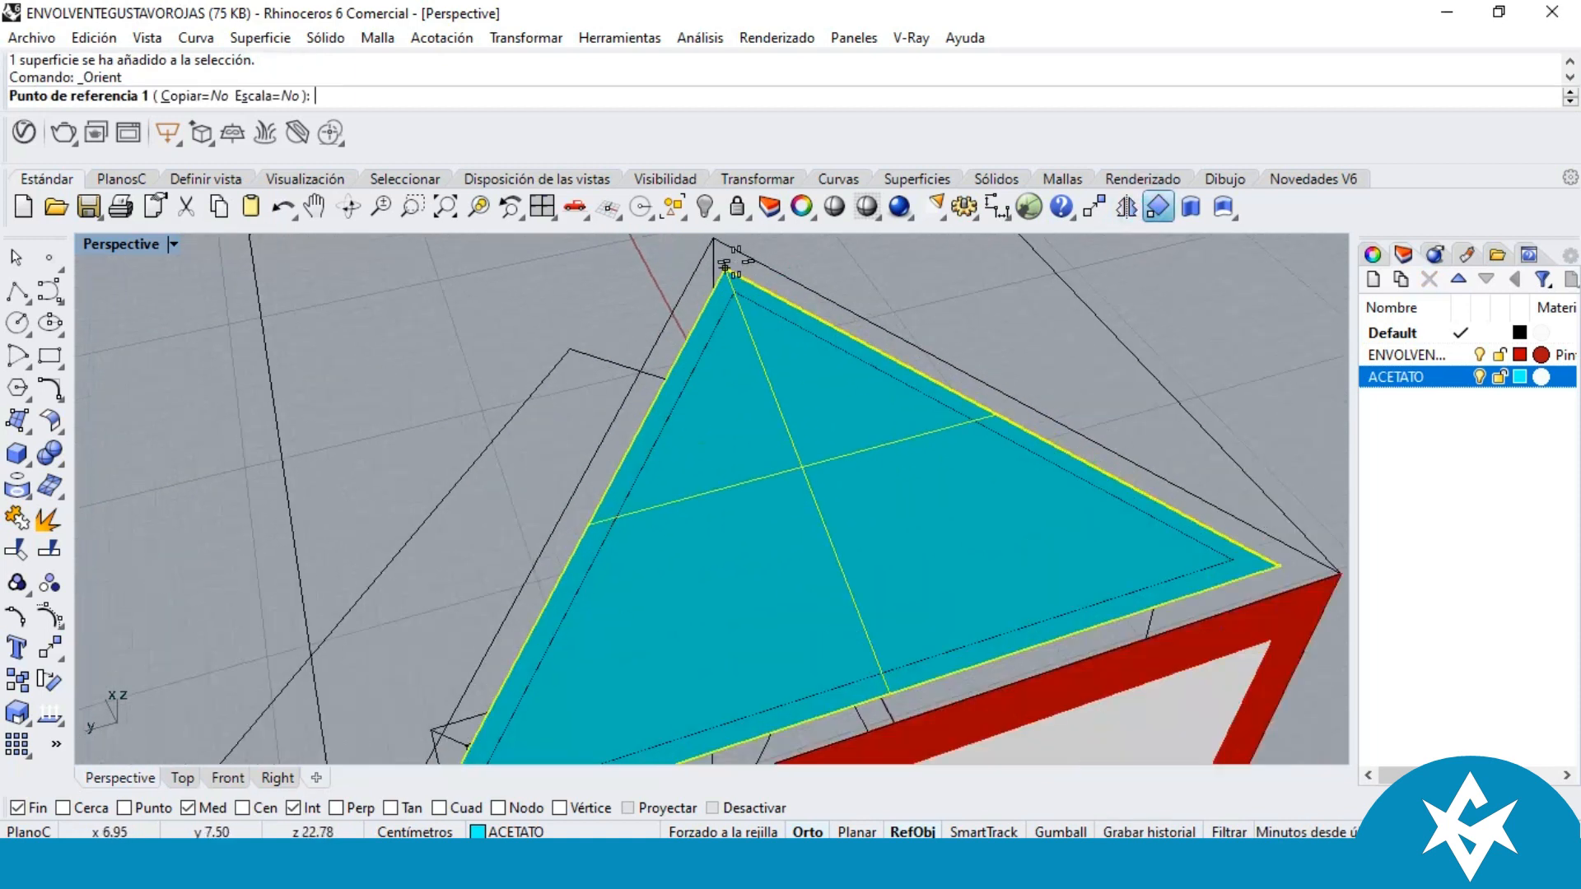
left_click(725, 267)
scroll(742, 412, "down", 4)
scroll(535, 643, "up", 4)
left_click(524, 647)
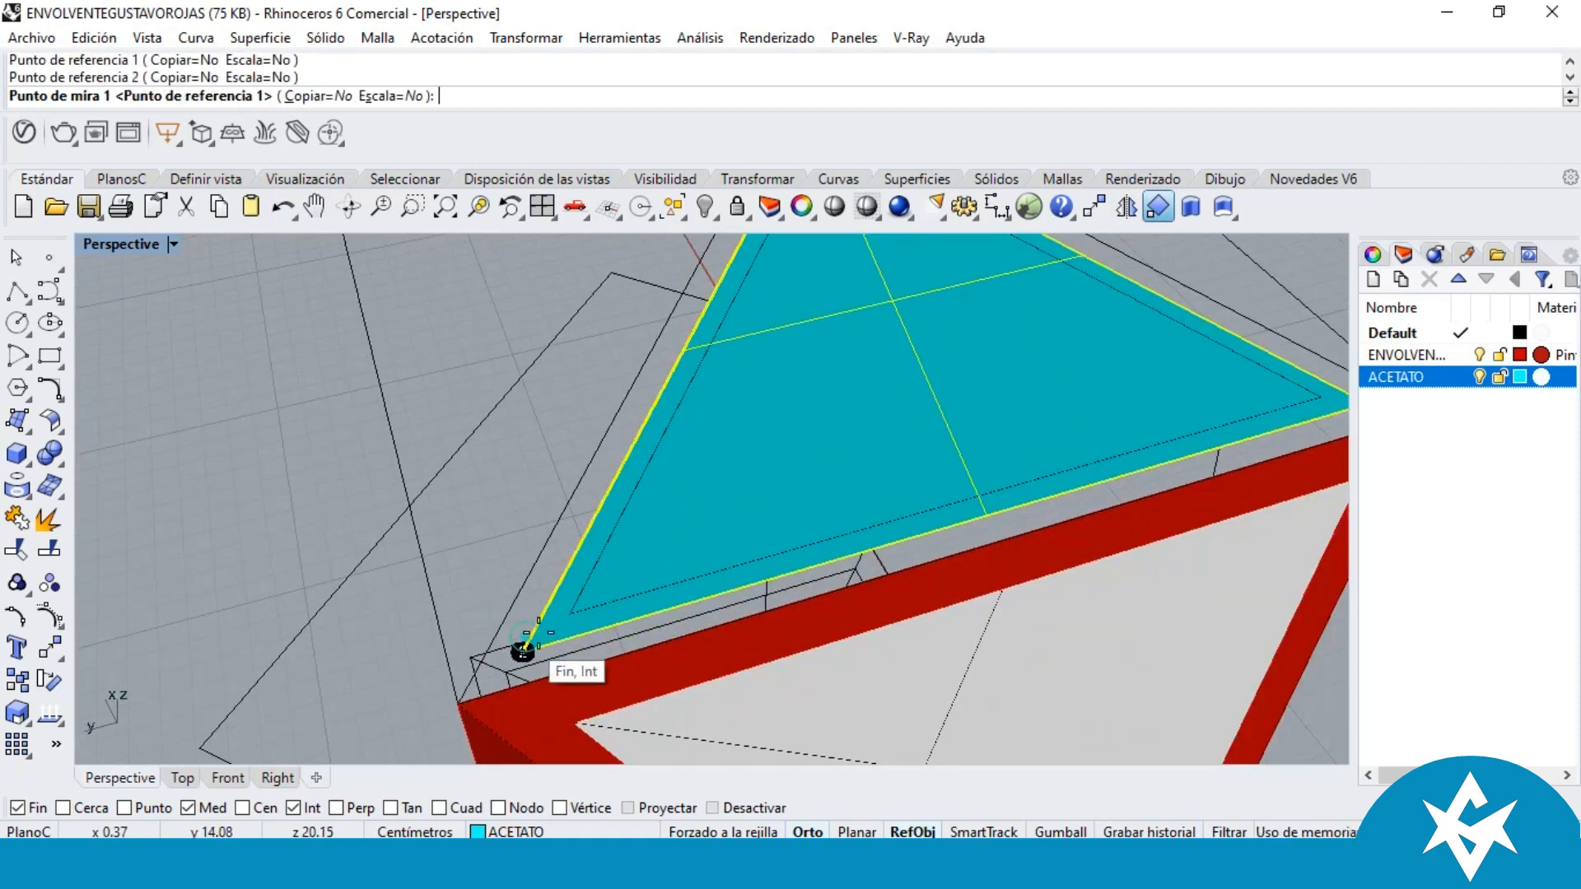
scroll(527, 647, "down", 4)
scroll(1170, 511, "up", 4)
left_click(1022, 470)
scroll(1021, 461, "down", 4)
scroll(876, 404, "down", 3)
left_click(952, 532)
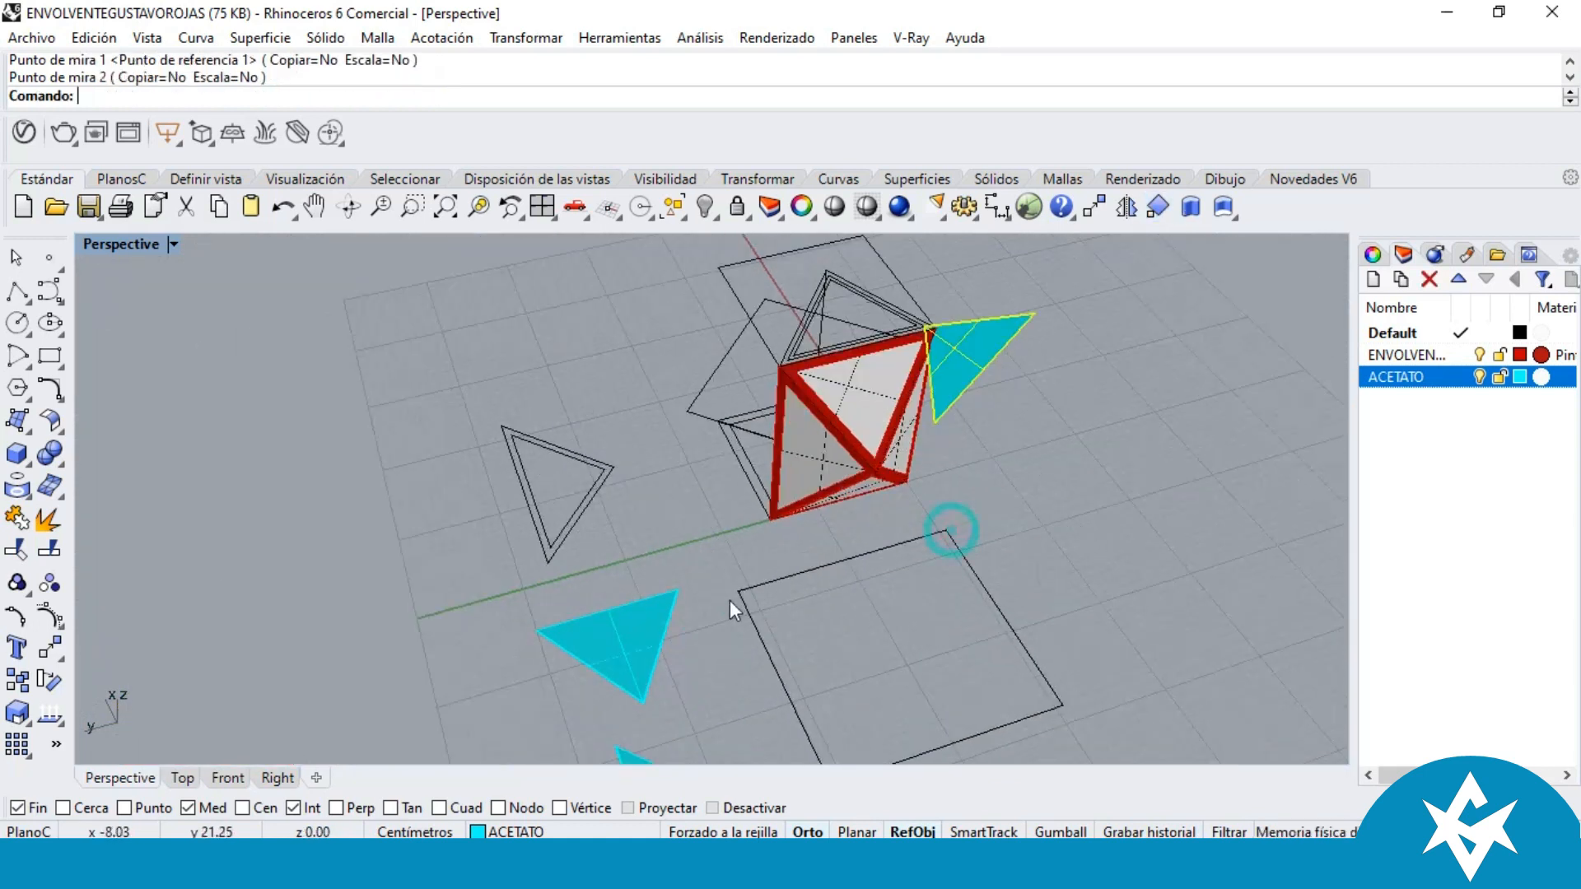
Step: Undo the two-point orientation of the roof's acetate surface
scroll(799, 557, "down", 2)
key("Escape")
key("ctrl+z")
scroll(879, 387, "up", 2)
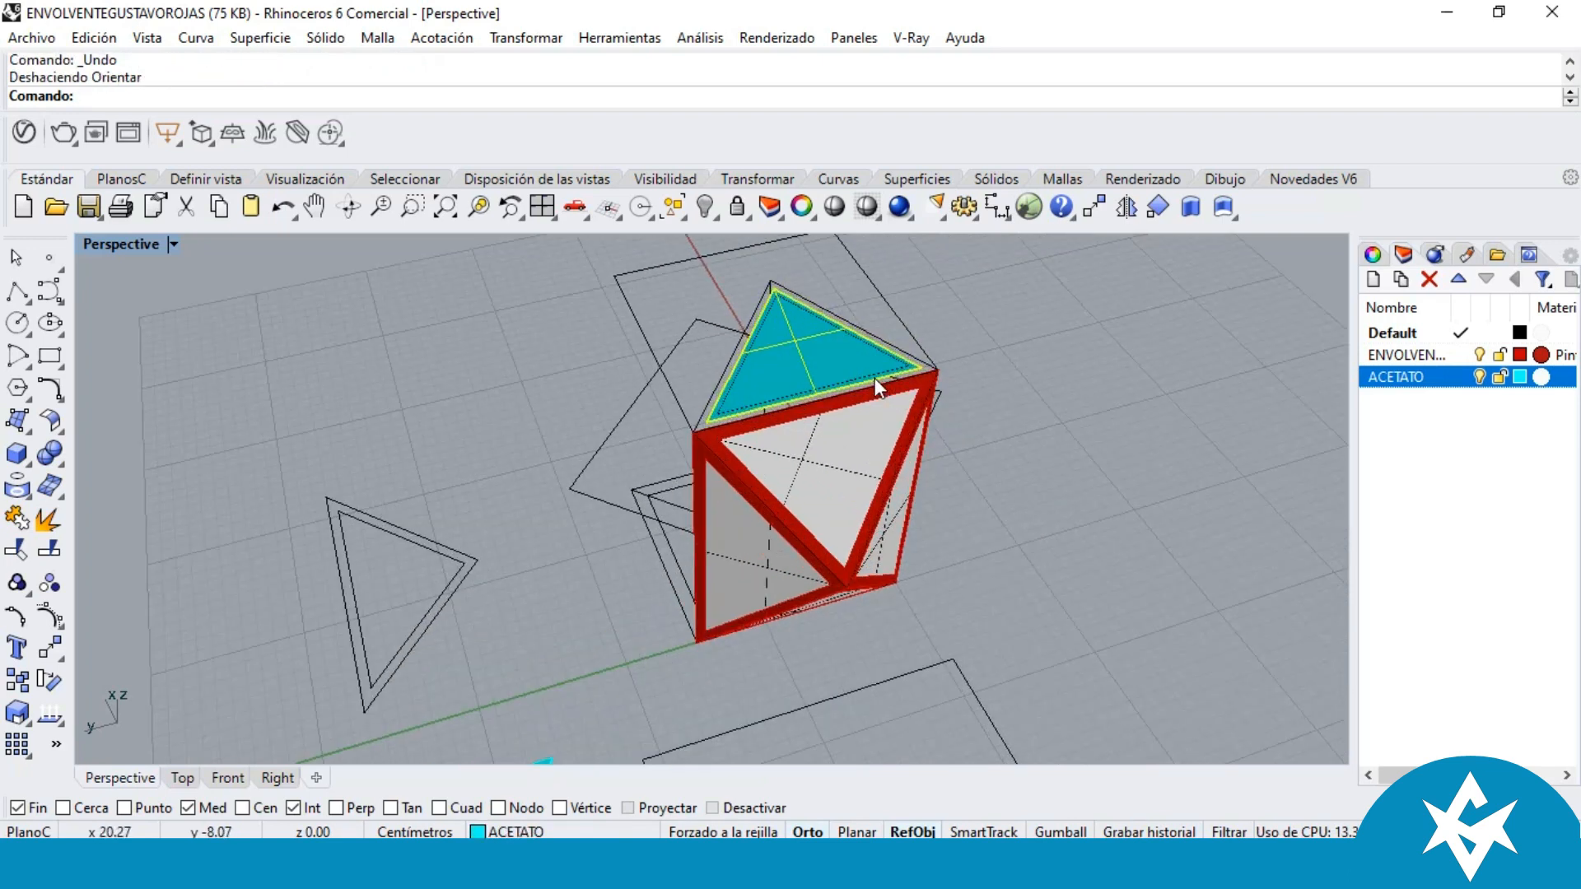
key("Return")
scroll(794, 274, "up", 3)
left_click(794, 272)
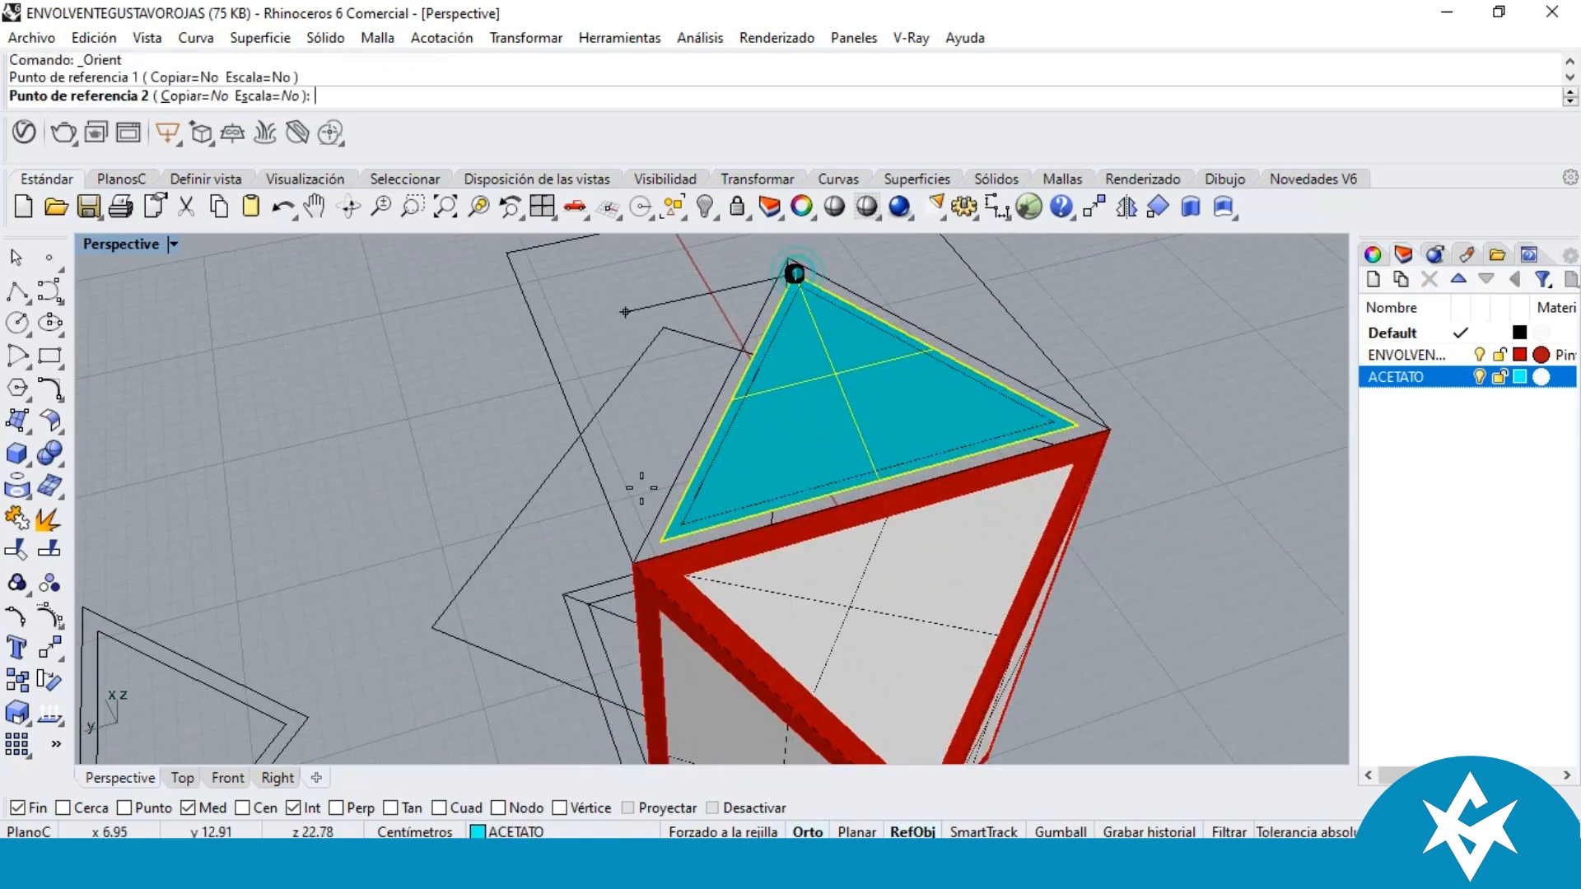
key("Escape")
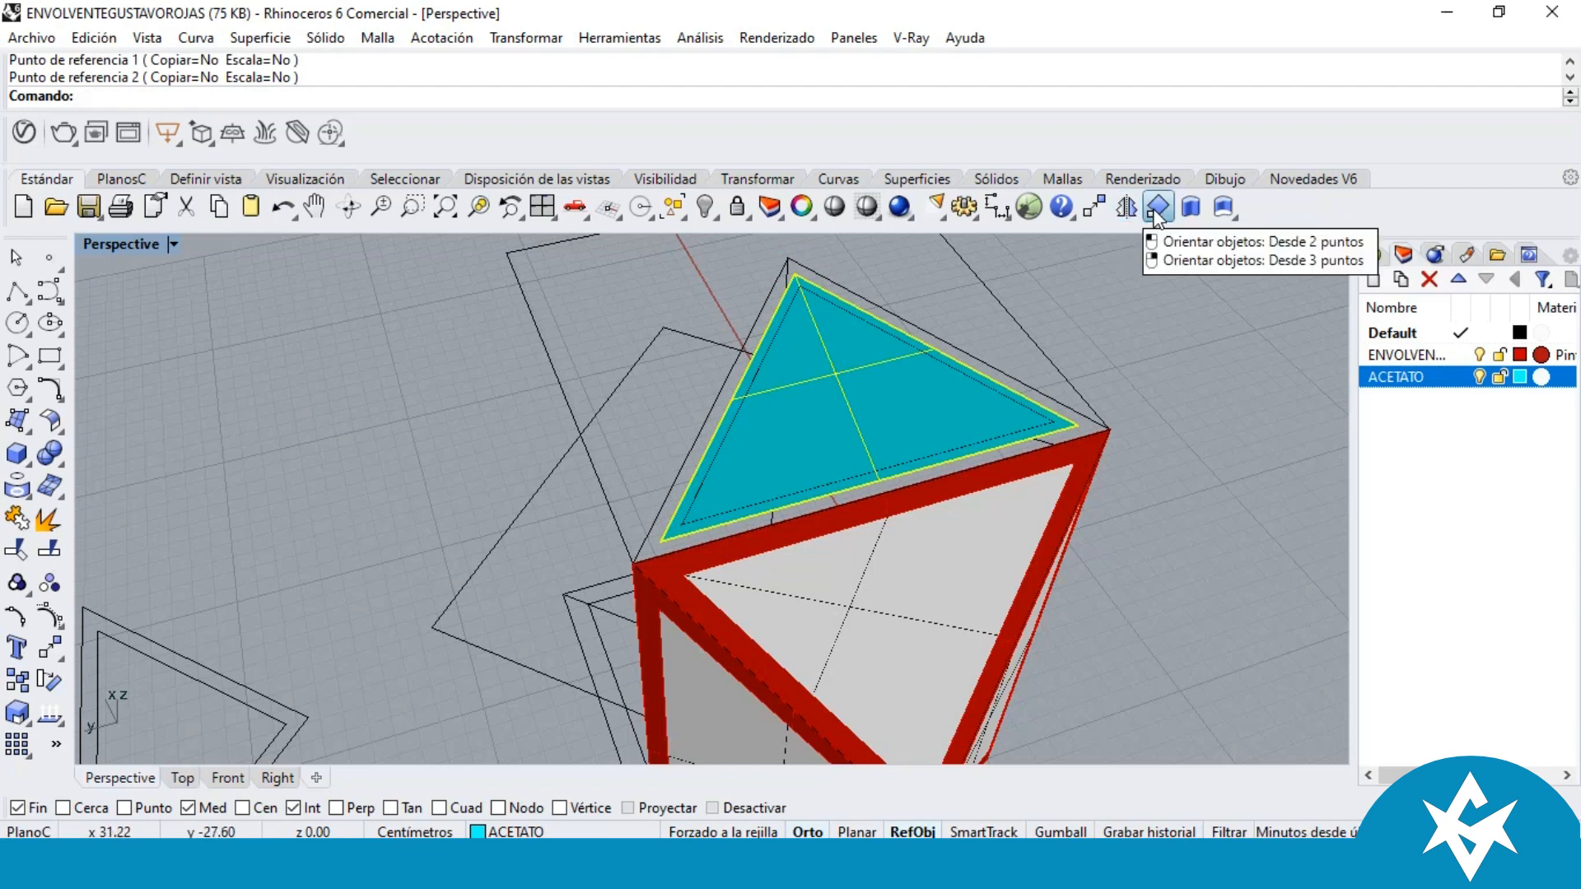
Step: Lay the roof's acetate surface flat by orienting its three corners to three corners of the ground rectangle
right_click(1156, 209)
left_click(794, 276)
scroll(723, 593, "up", 2)
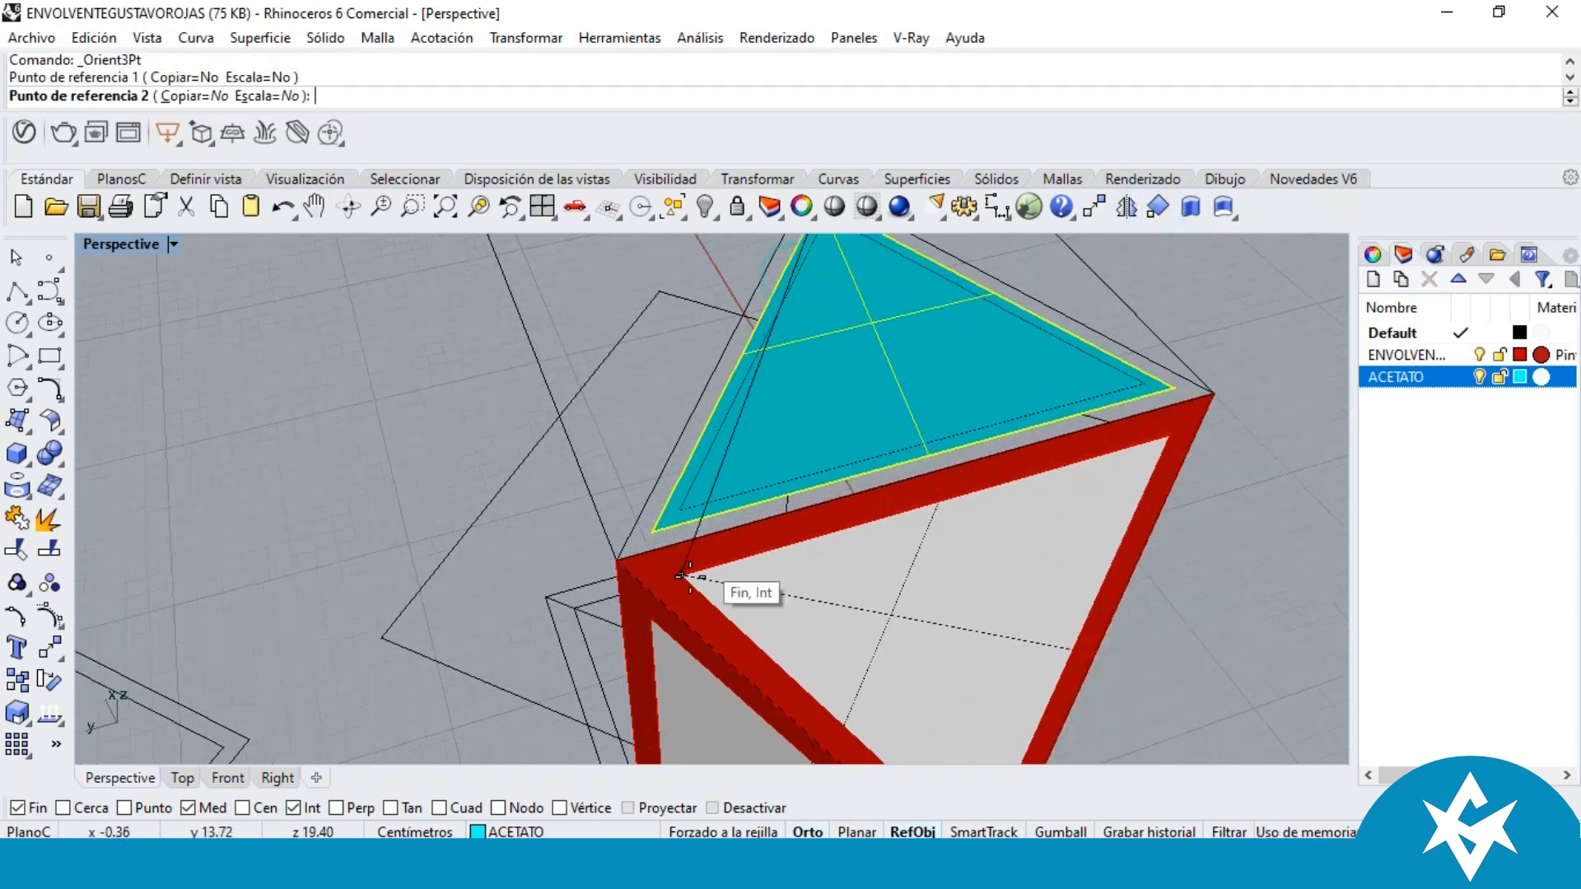
left_click(651, 533)
left_click(1174, 389)
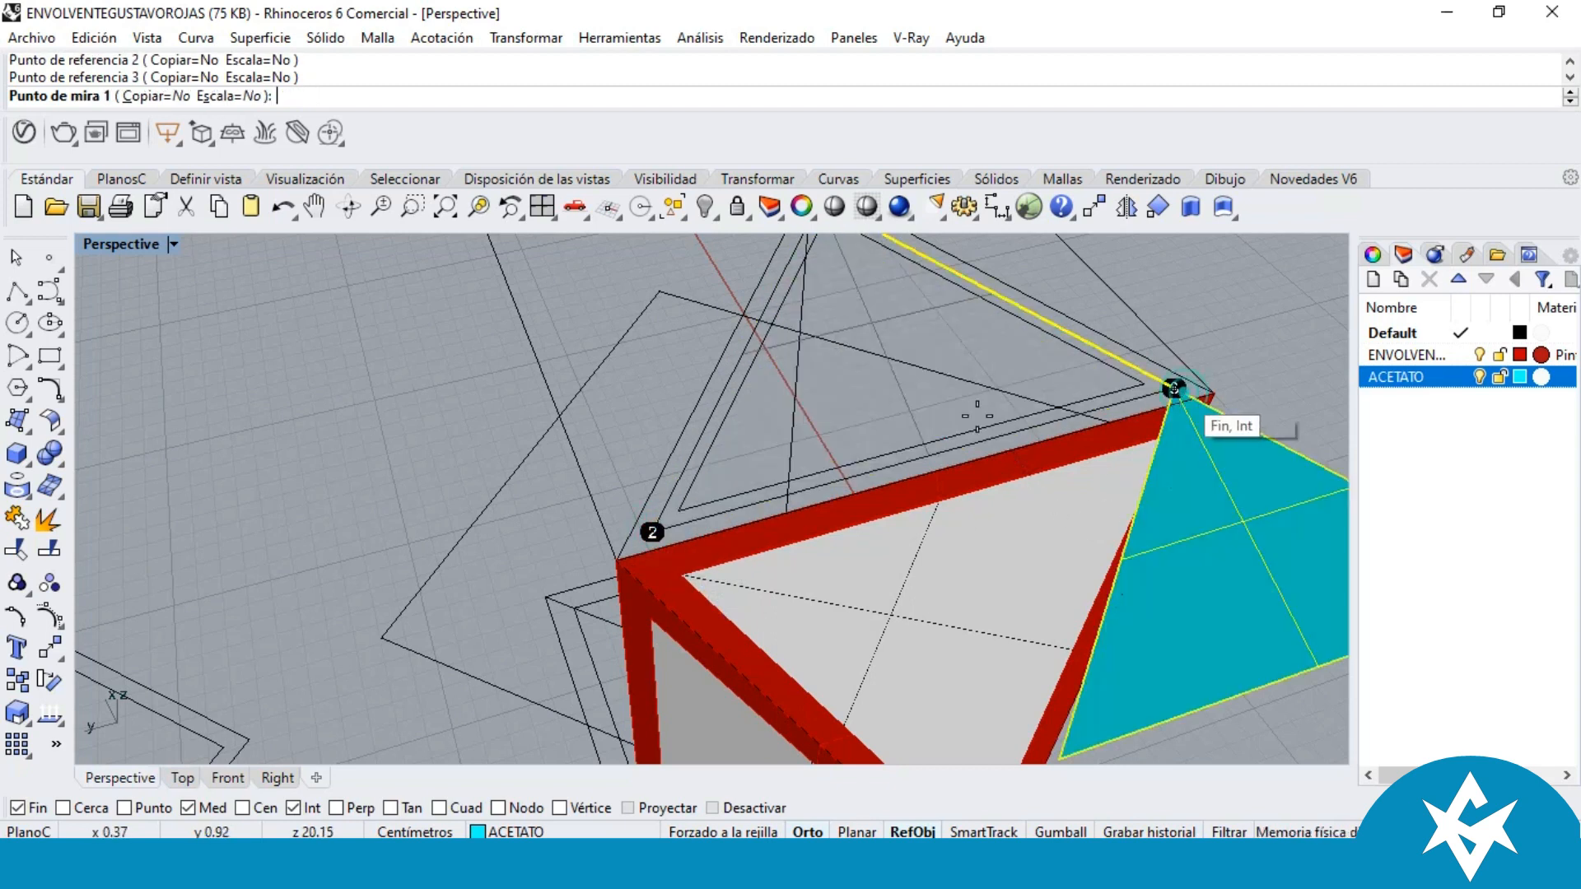
scroll(1013, 568, "down", 3)
left_click(1042, 619)
scroll(1021, 601, "down", 3)
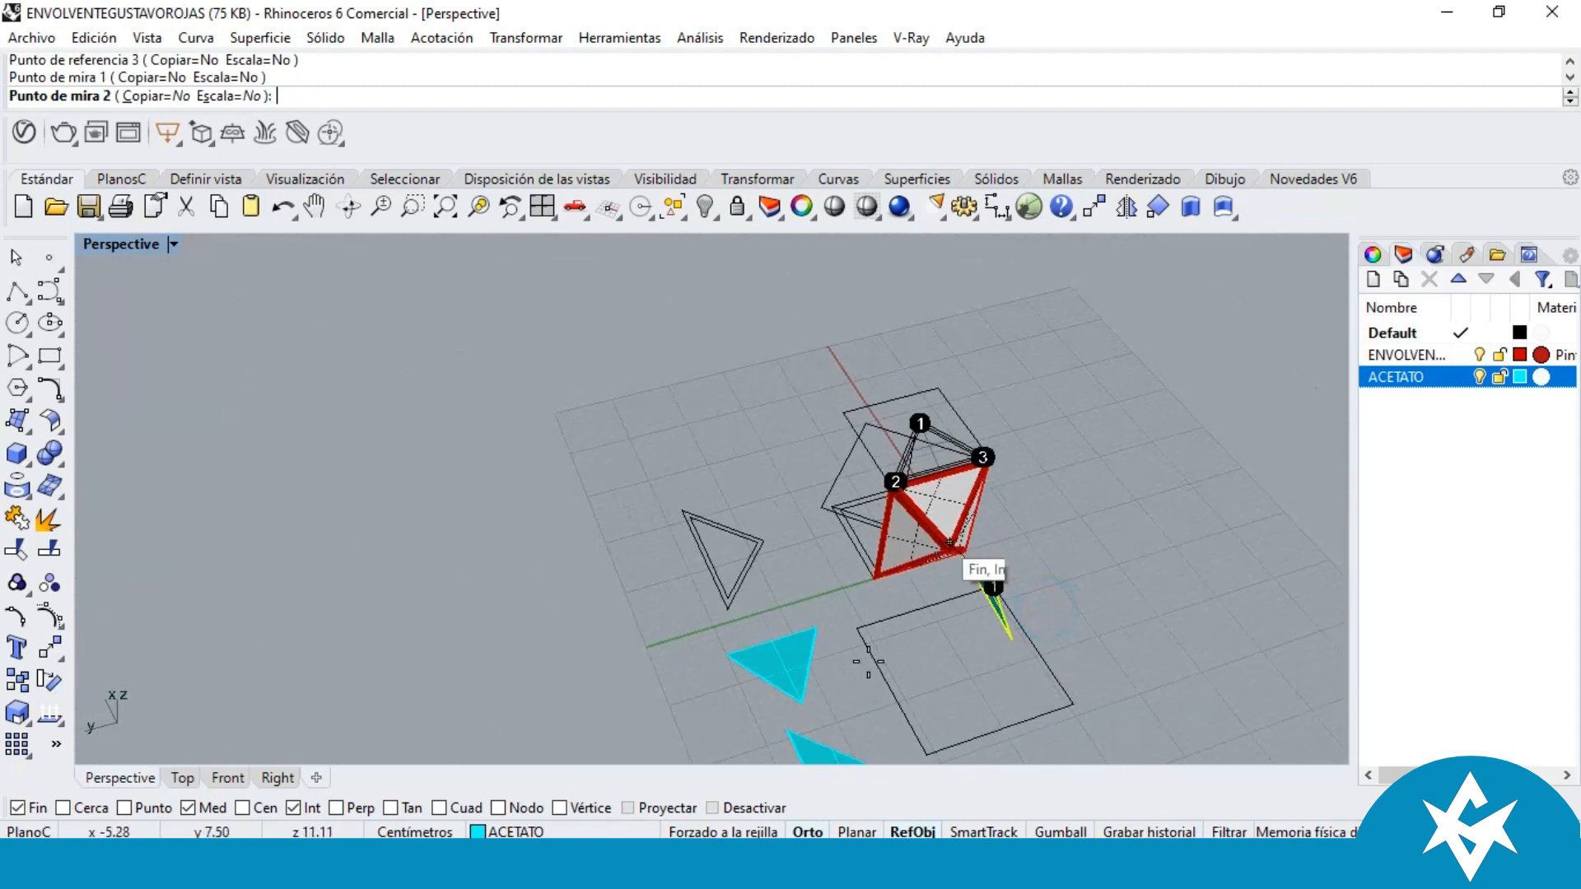
left_click(856, 628)
left_click(929, 754)
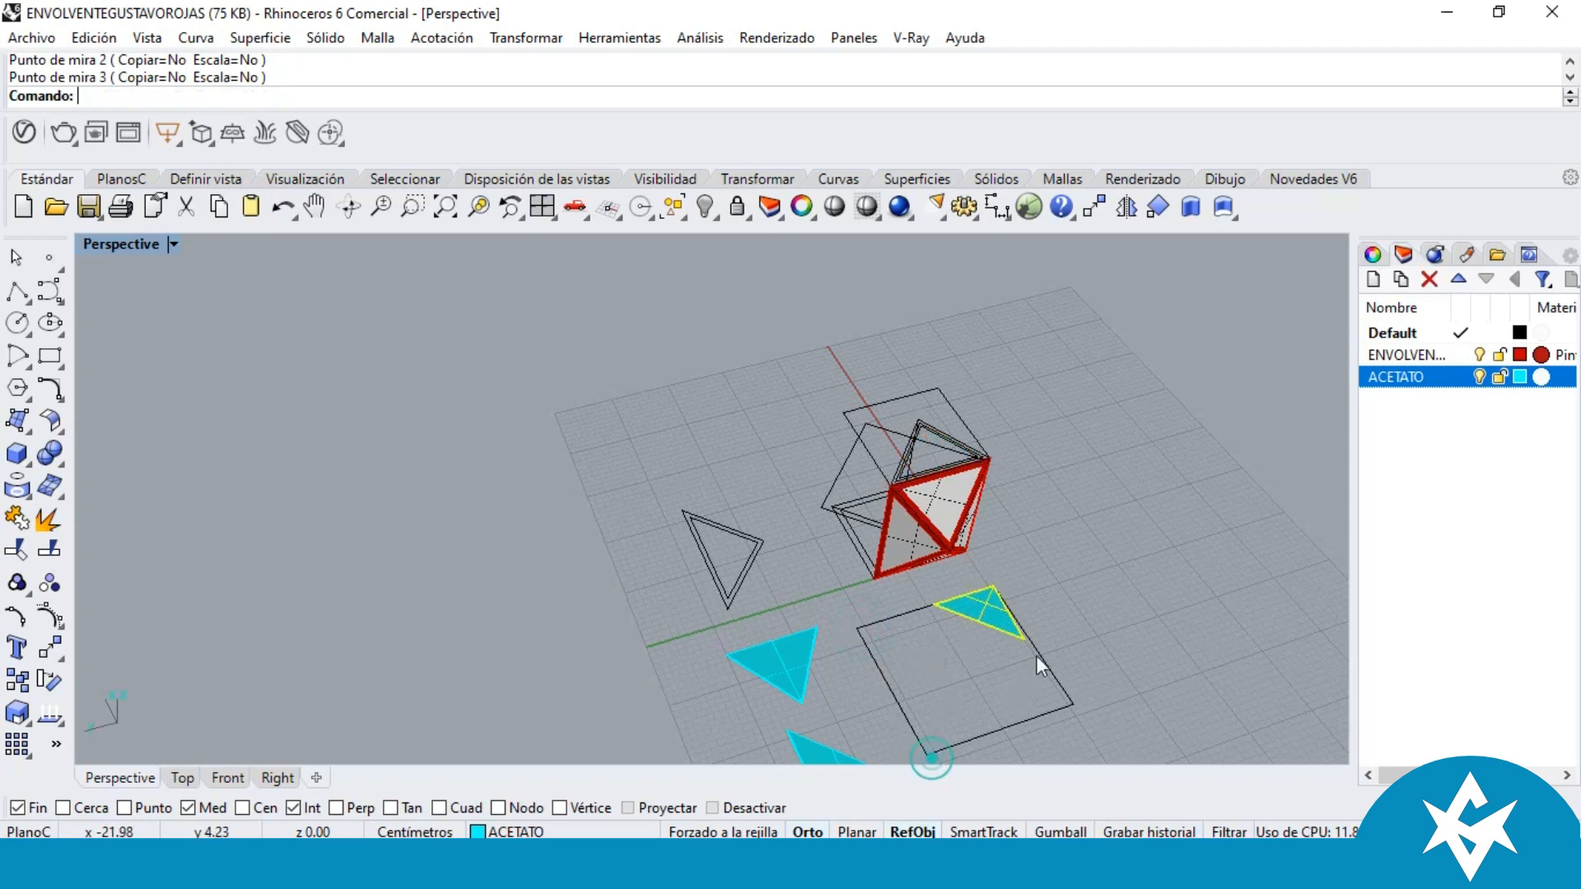
Step: Move the flattened roof acetate triangle beside the other loose acetate pieces
scroll(1004, 622, "up", 2)
left_click_drag(967, 609, 797, 695)
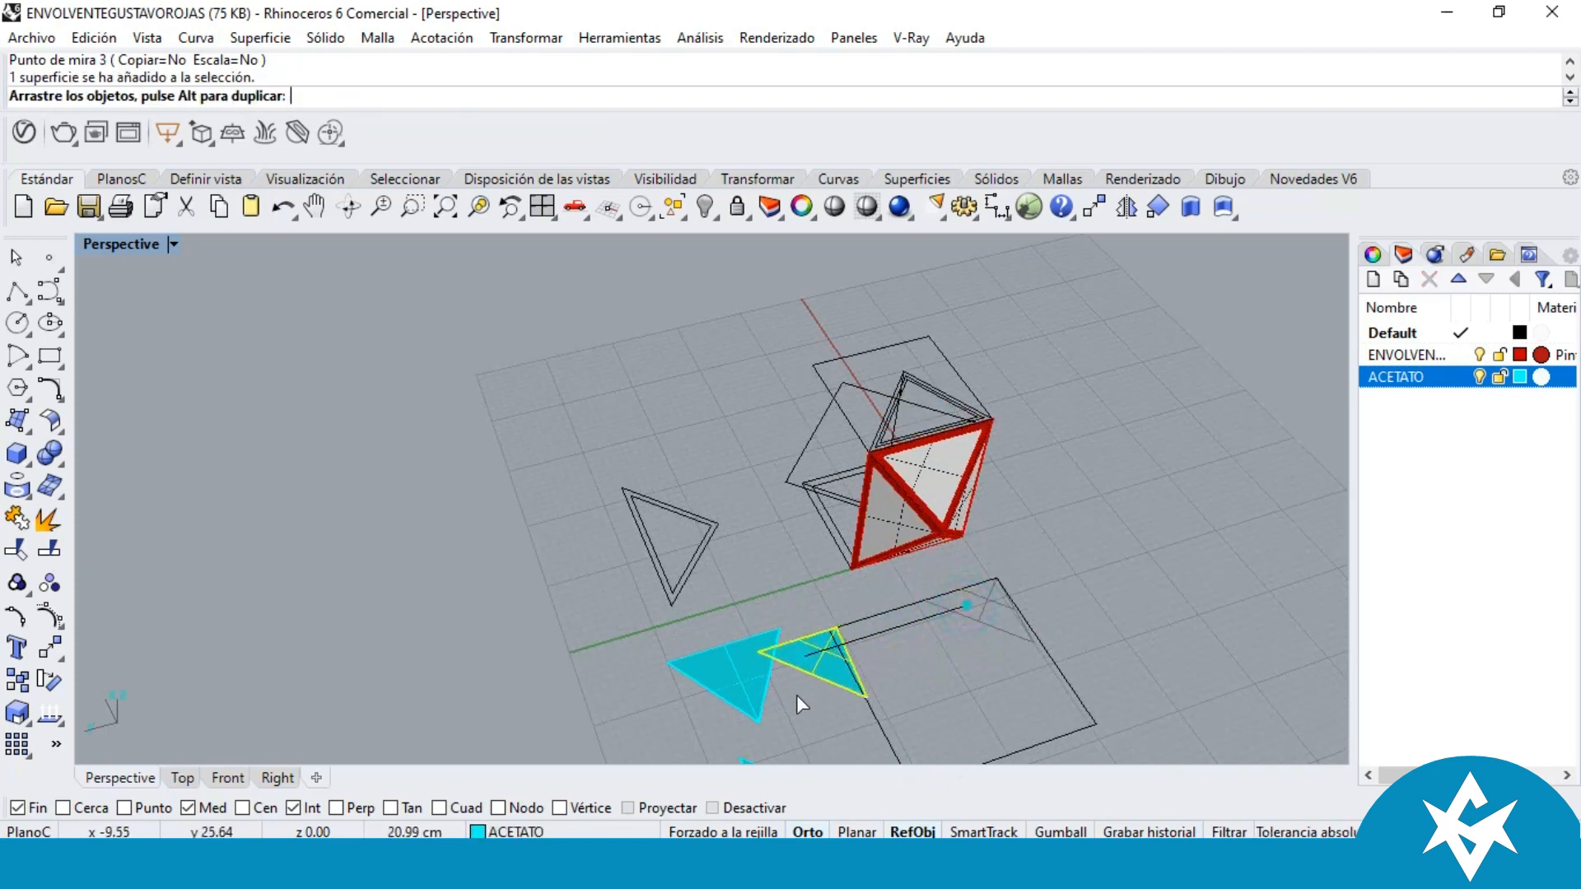
left_click_drag(651, 733, 627, 734)
scroll(808, 556, "down", 6)
scroll(838, 659, "up", 4)
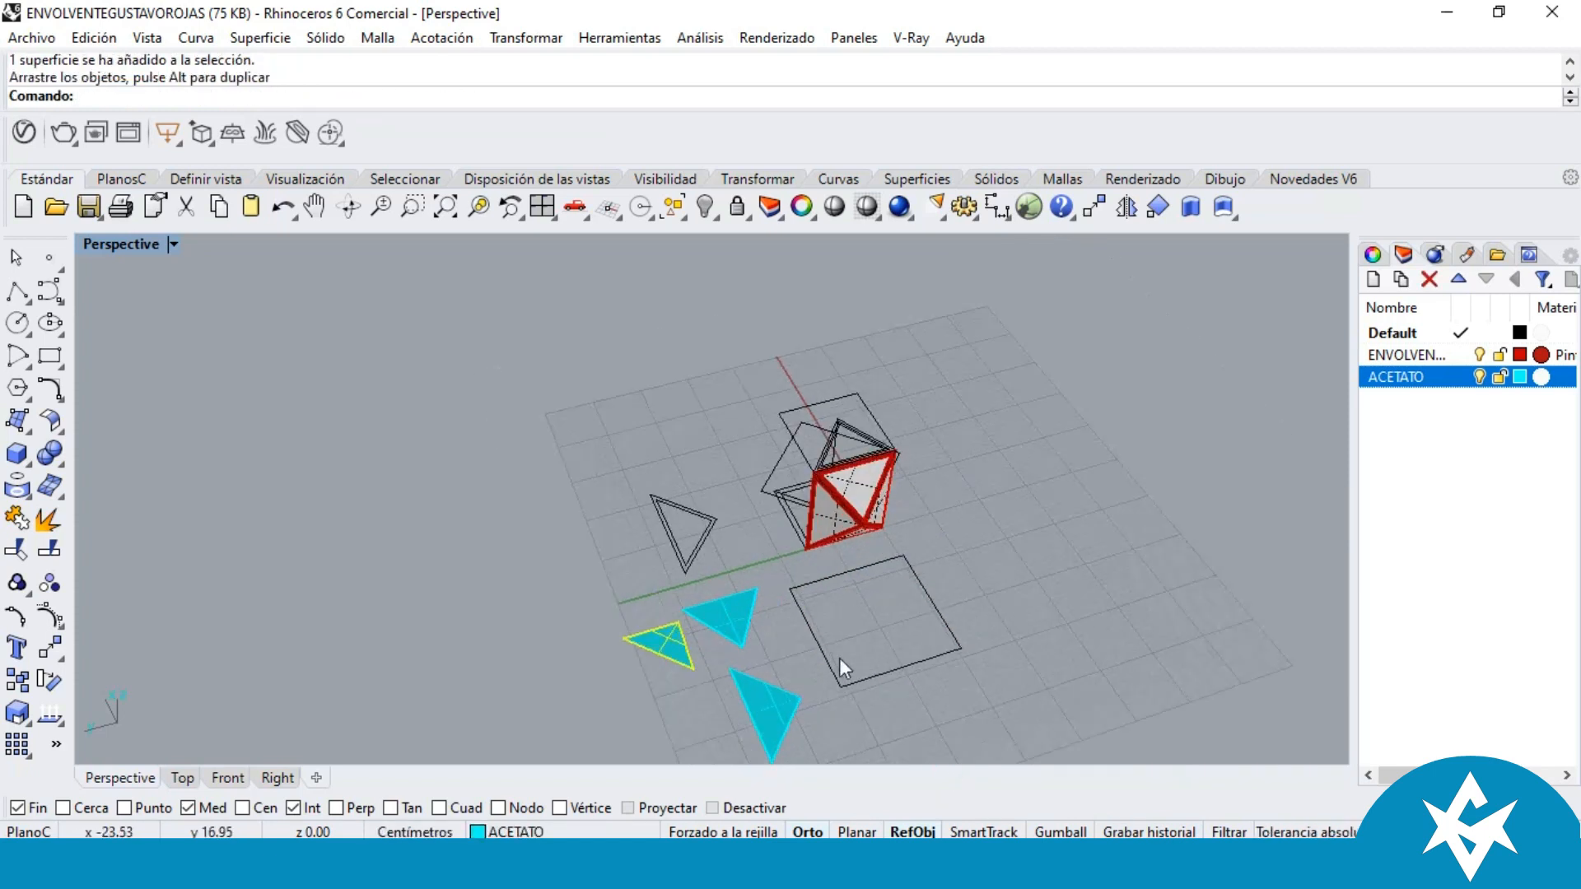
Step: Delete the reference rectangle and the loose pair of triangle outlines on the ground plane
left_click(766, 650)
left_click(956, 659)
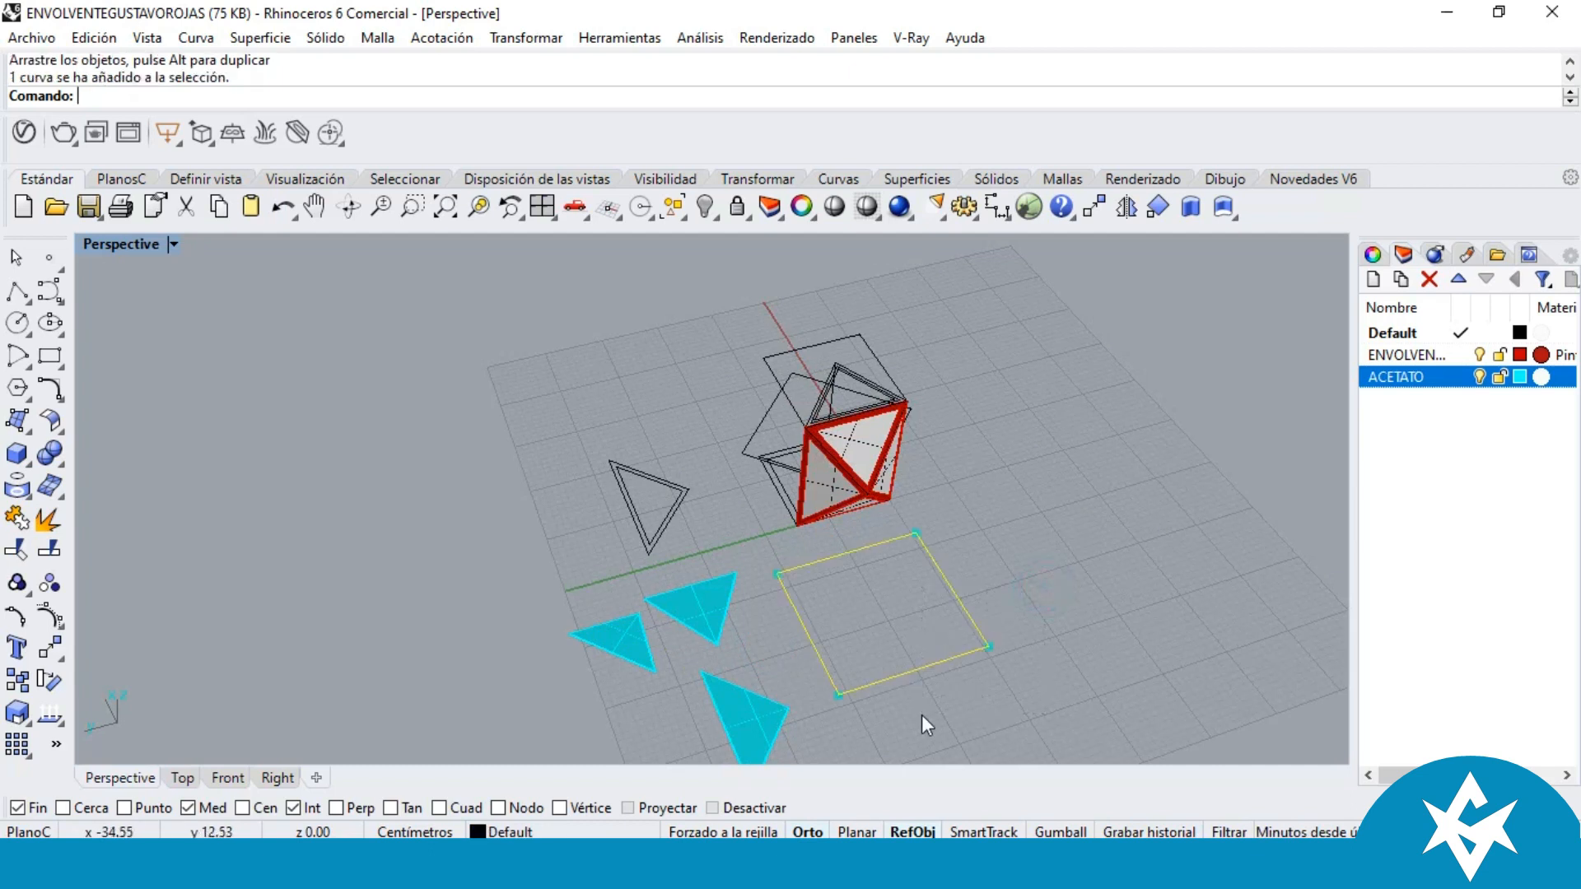
key("Delete")
scroll(674, 511, "up", 2)
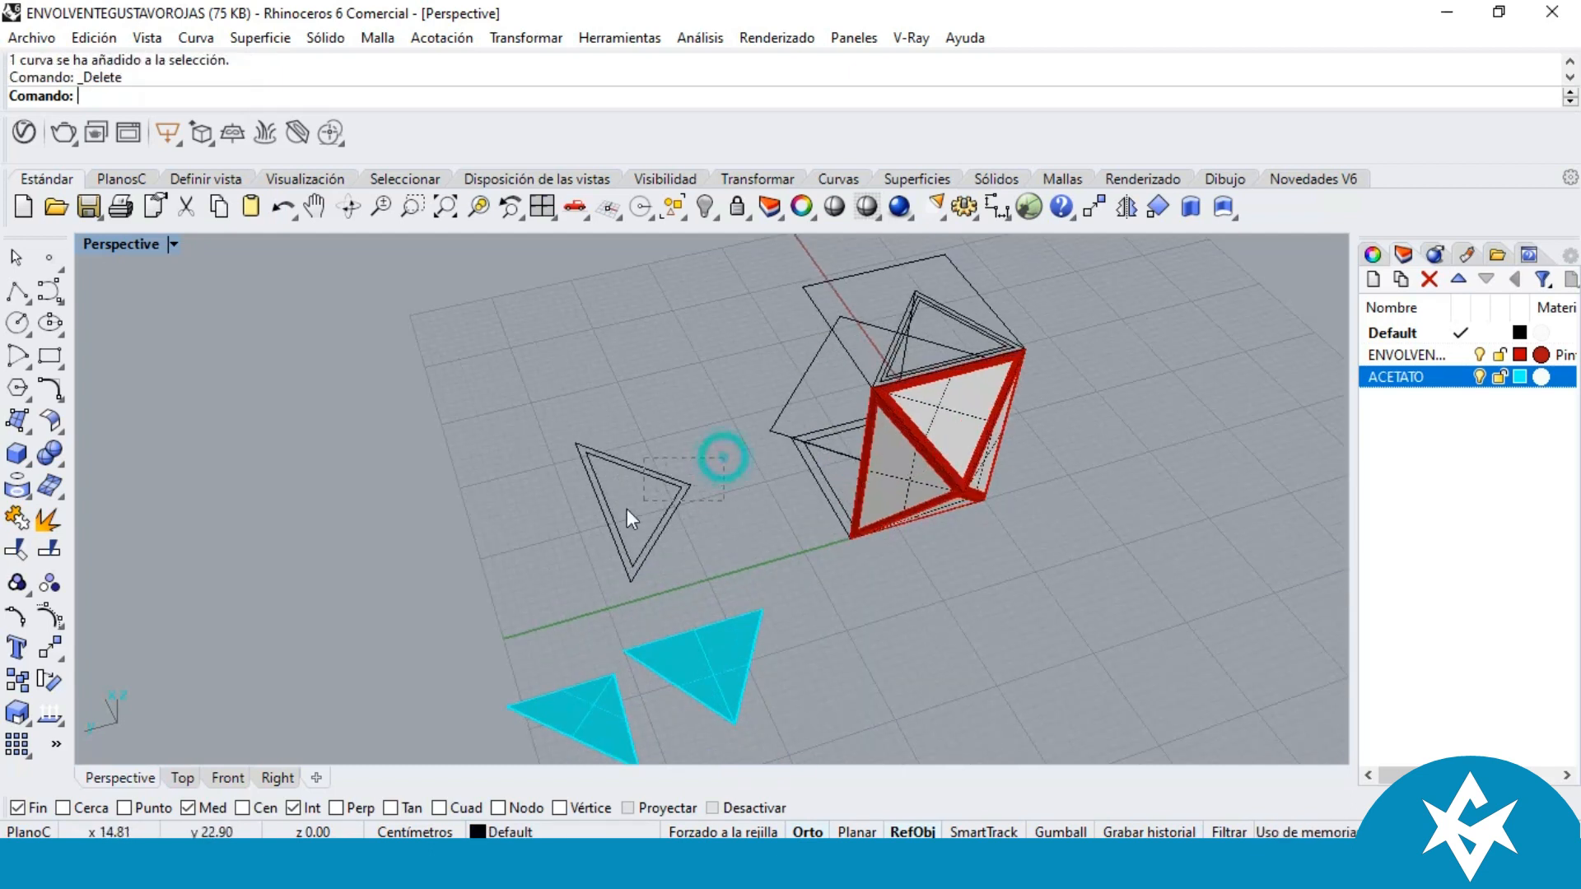
left_click_drag(561, 548, 558, 549)
key("Delete")
Step: Create a planar surface from the innermost roof triangle and delete the middle roof outline
scroll(970, 293, "up", 8)
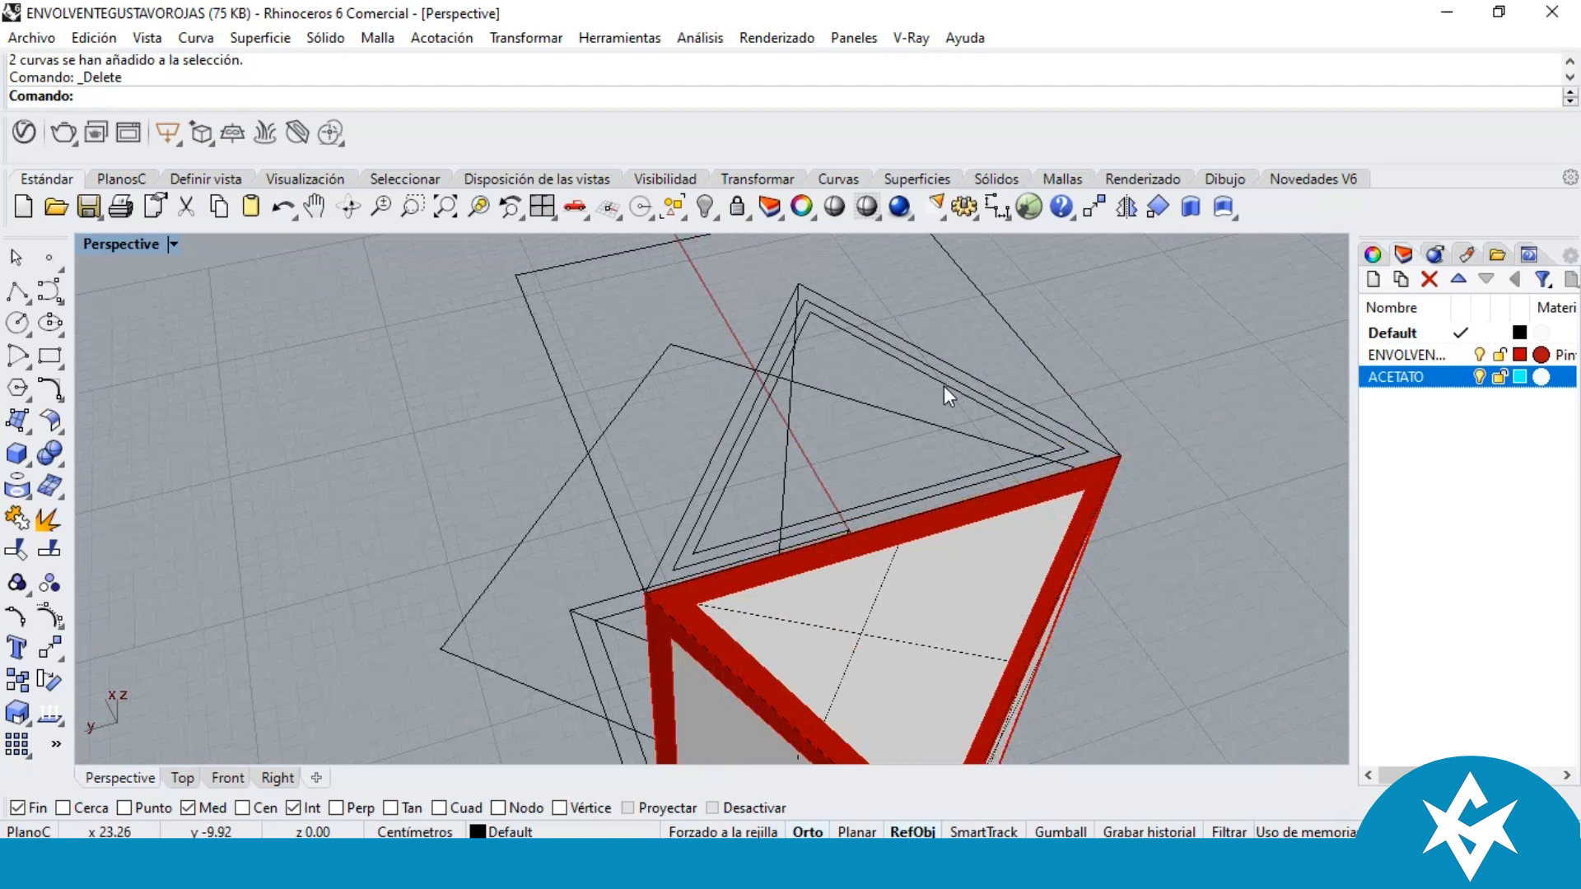
scroll(945, 379, "down", 9)
scroll(947, 365, "up", 5)
left_click(958, 364)
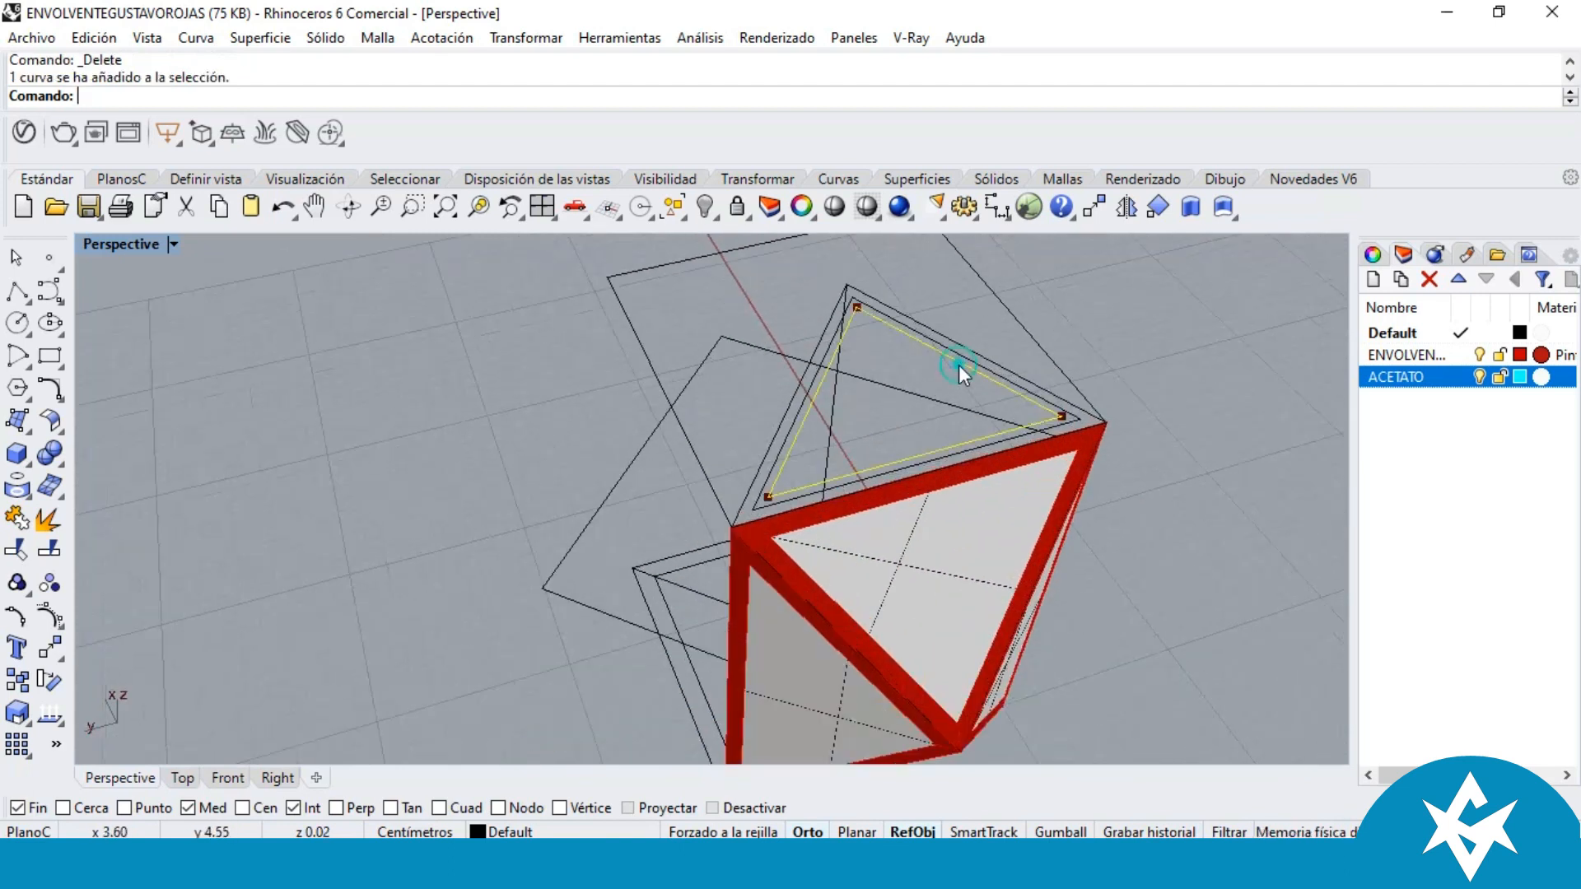
left_click(30, 434)
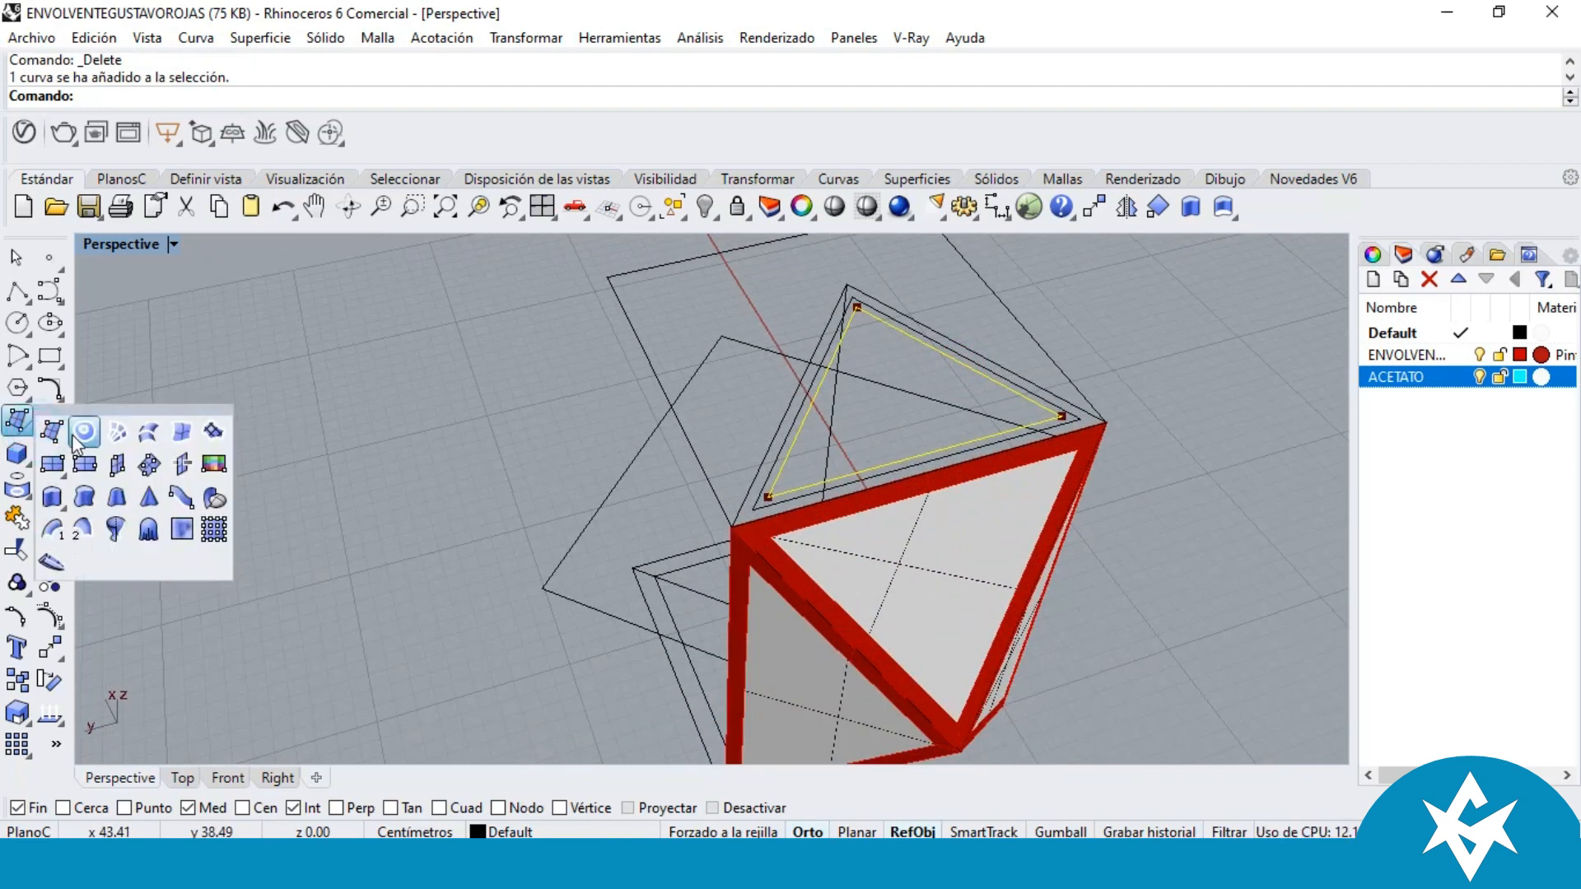
left_click(81, 433)
scroll(1056, 379, "up", 2)
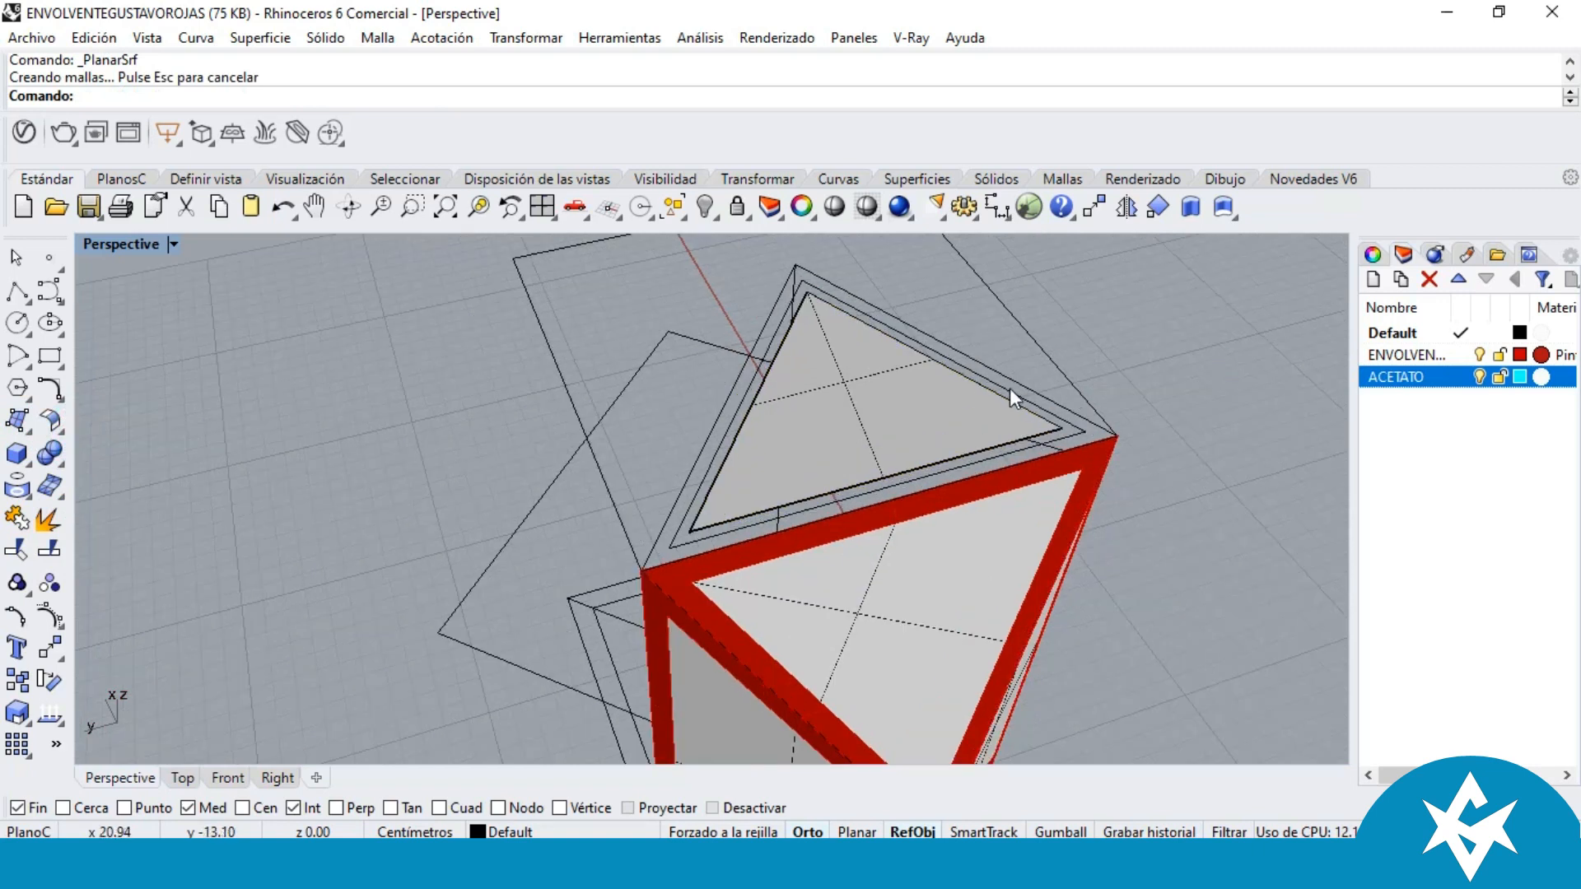
left_click(1010, 393)
left_click(1073, 451)
key("Delete")
Step: Create a planar frame surface between the outer and inner roof triangles
scroll(995, 383, "up", 1)
left_click(999, 377)
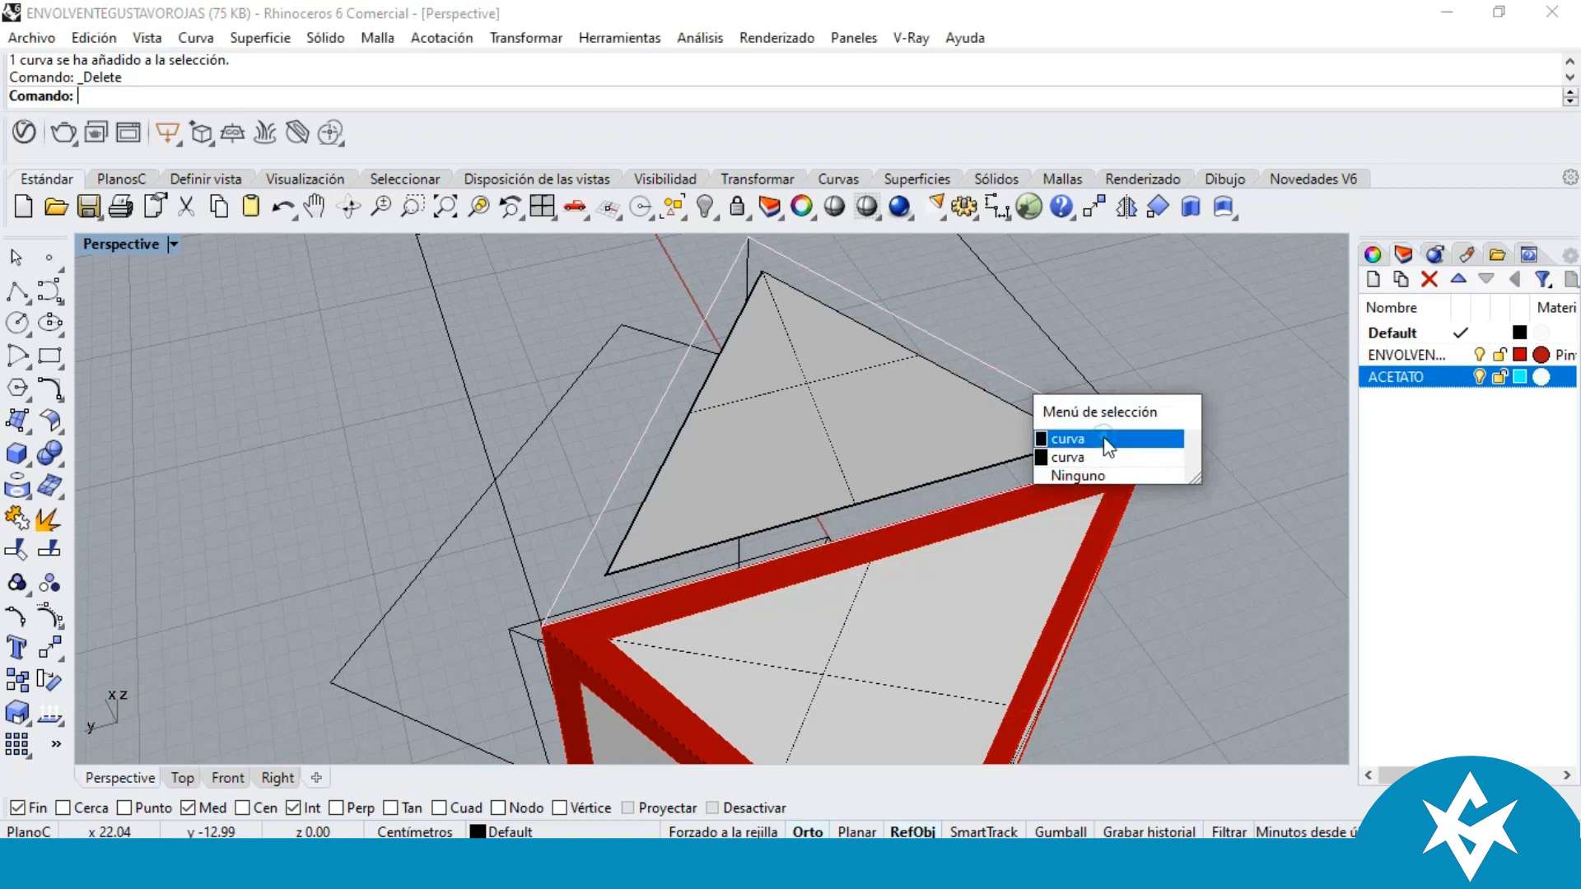
left_click(1105, 447)
left_click(1011, 403)
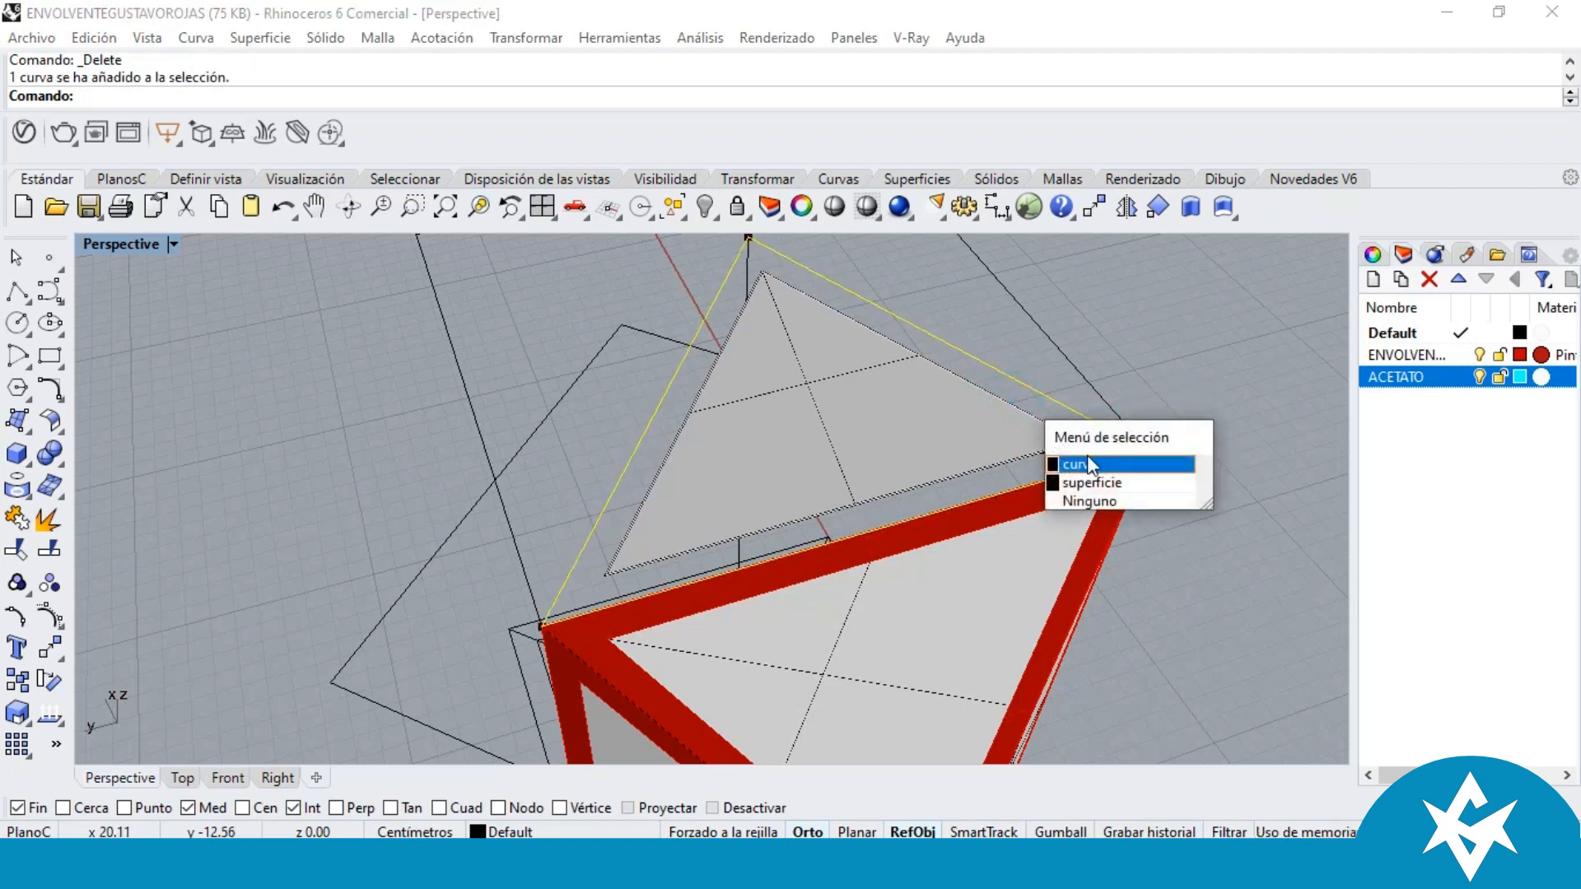
left_click(1086, 464)
left_click(29, 430)
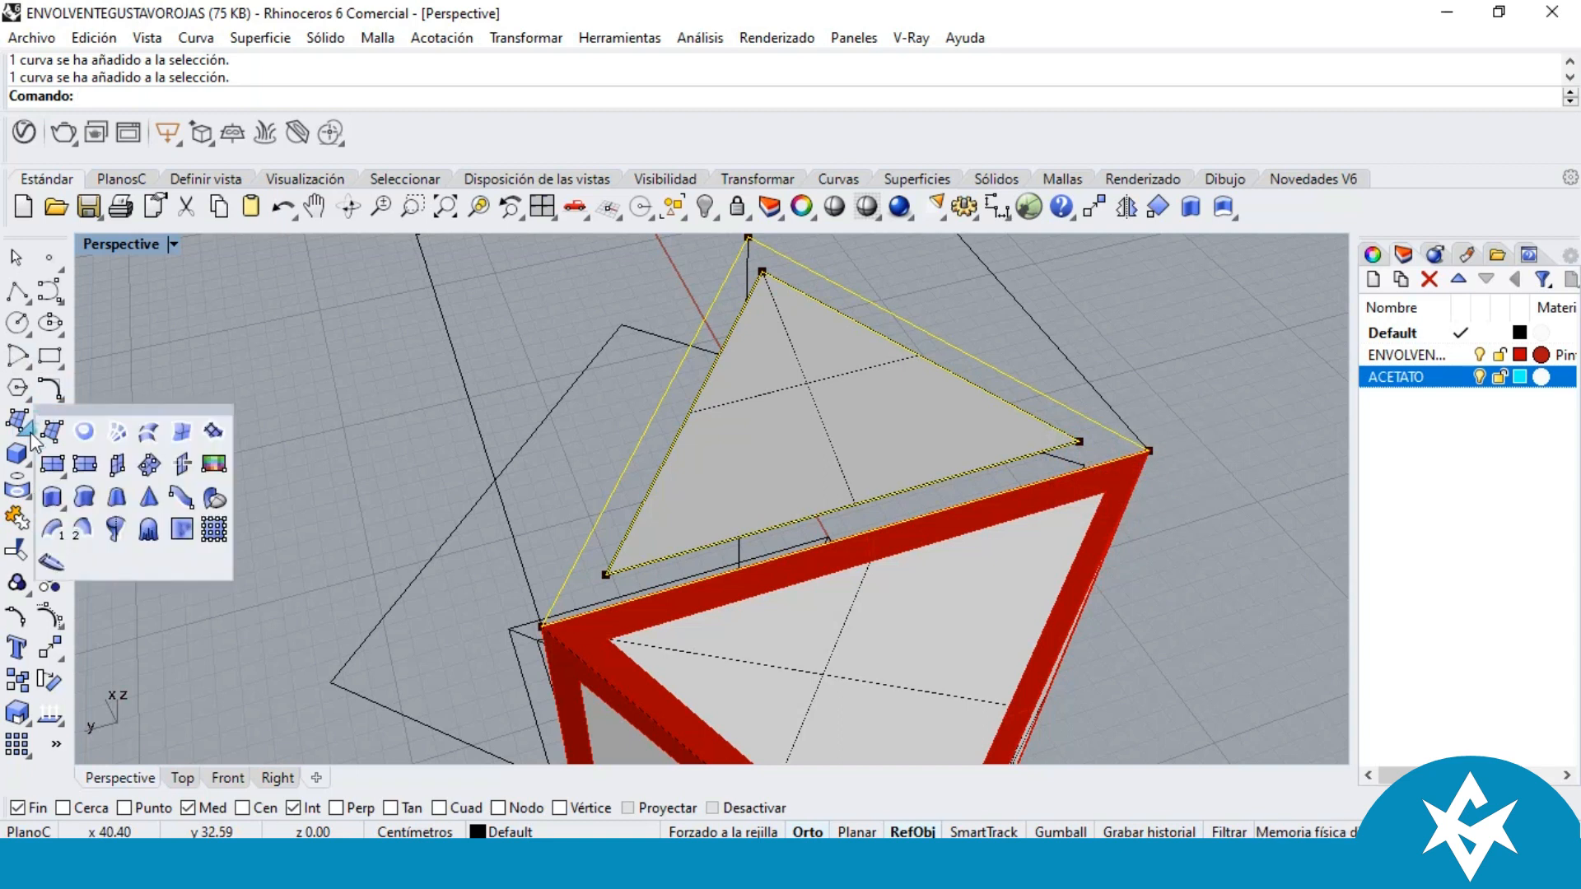
left_click(77, 432)
left_click(323, 390)
Step: Move the roof's frame surface to the ENVOLVENTE ESTRUCTURA layer
left_click(968, 372)
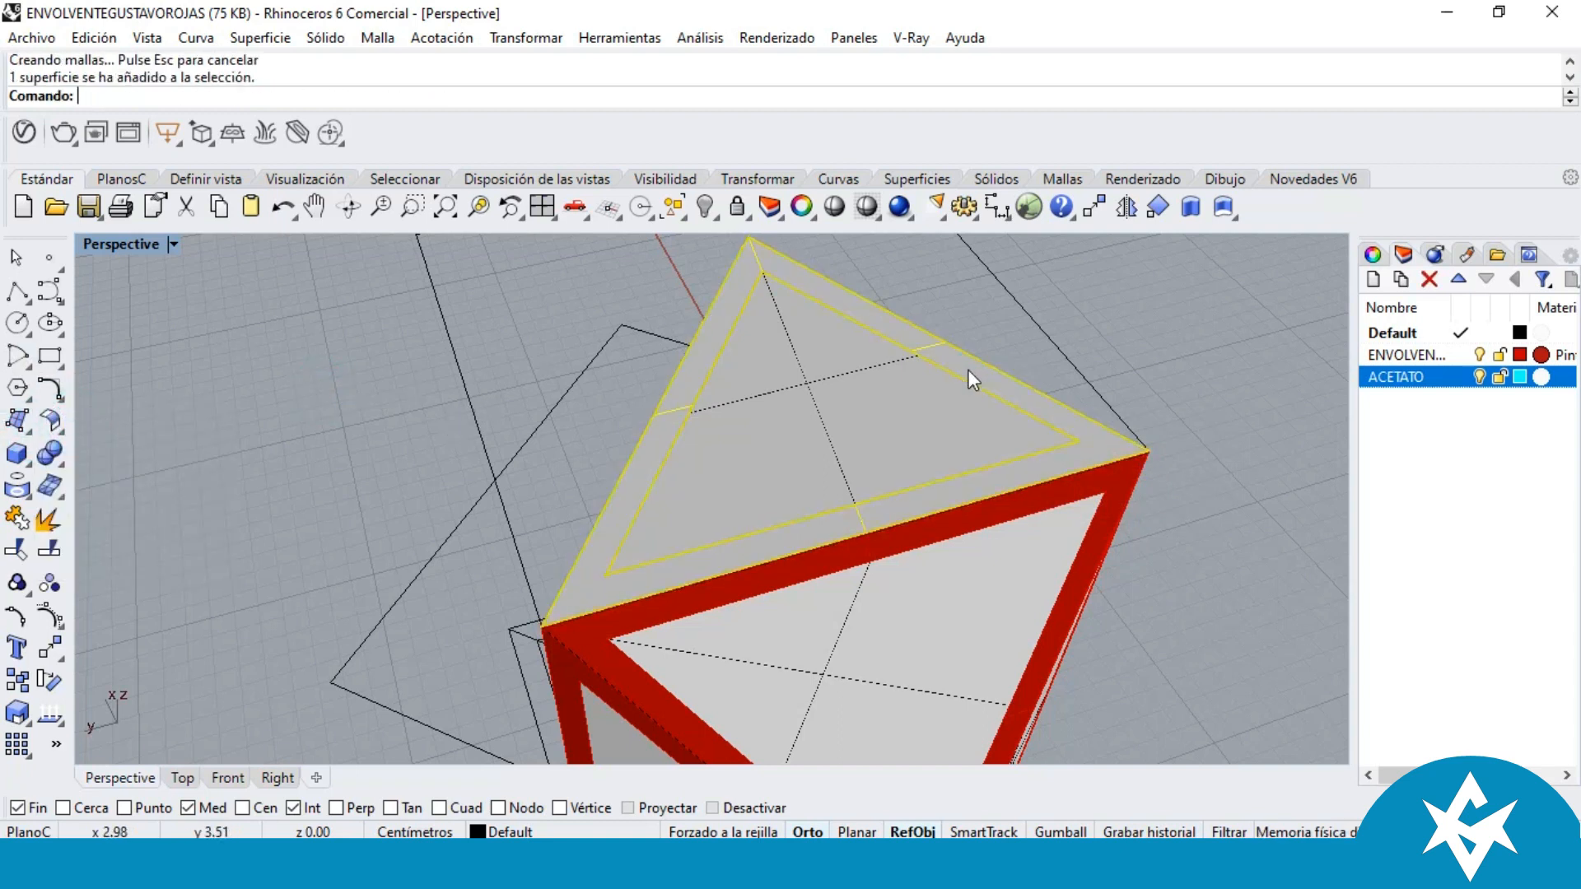
right_click(1430, 354)
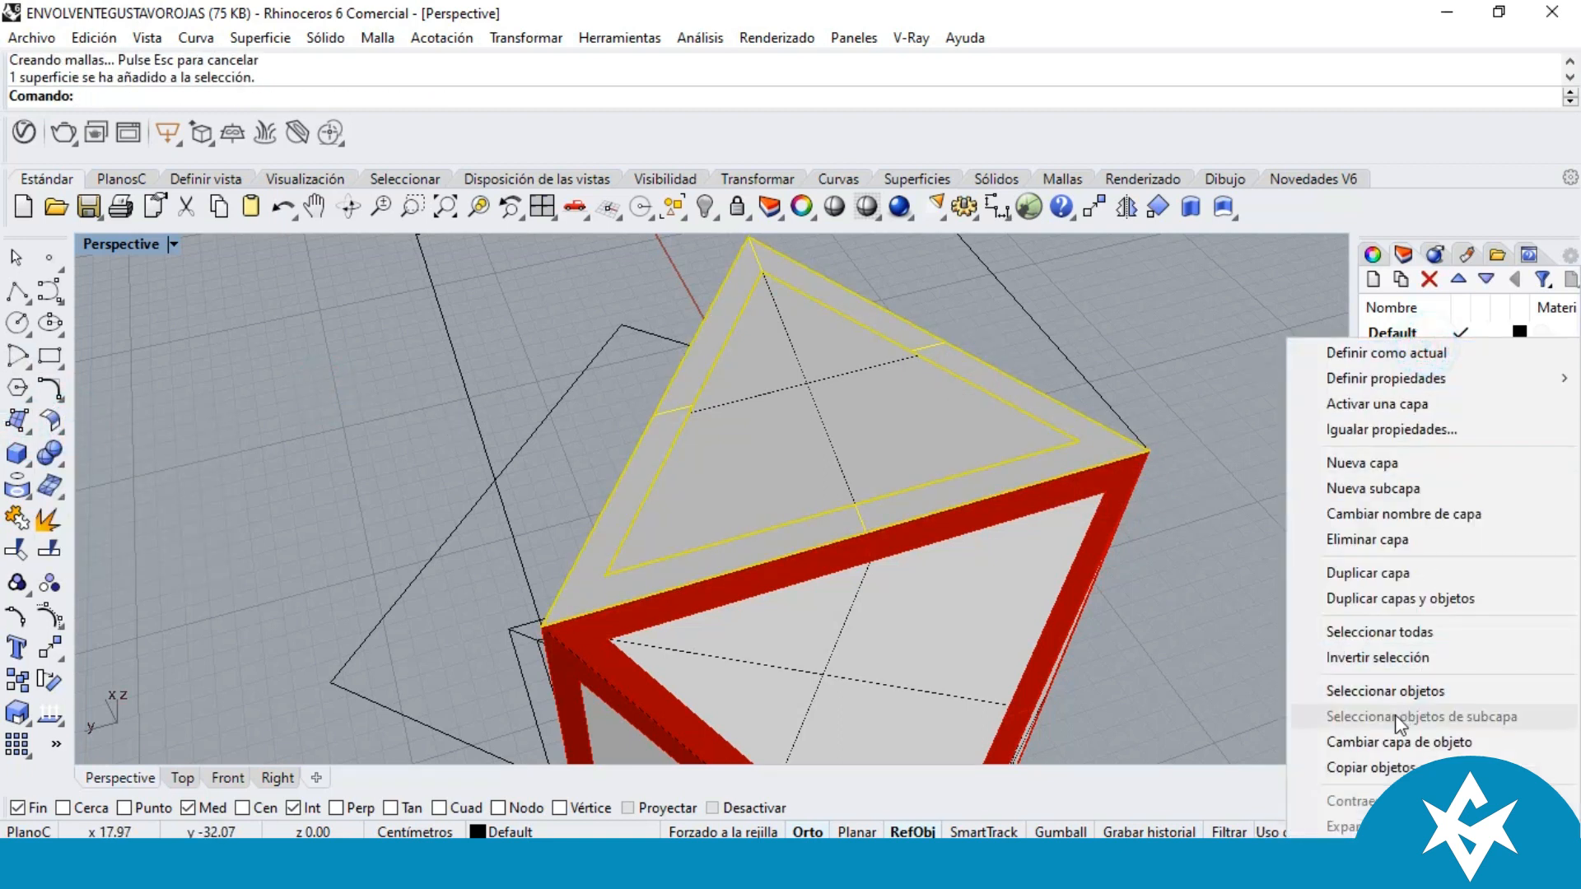
left_click(1377, 739)
left_click(1066, 356)
Step: Examine the assembled envelope with its roof frame from several sides
scroll(618, 432, "down", 6)
right_click_drag(523, 487, 947, 462)
left_click(977, 435)
right_click_drag(847, 437, 1092, 347)
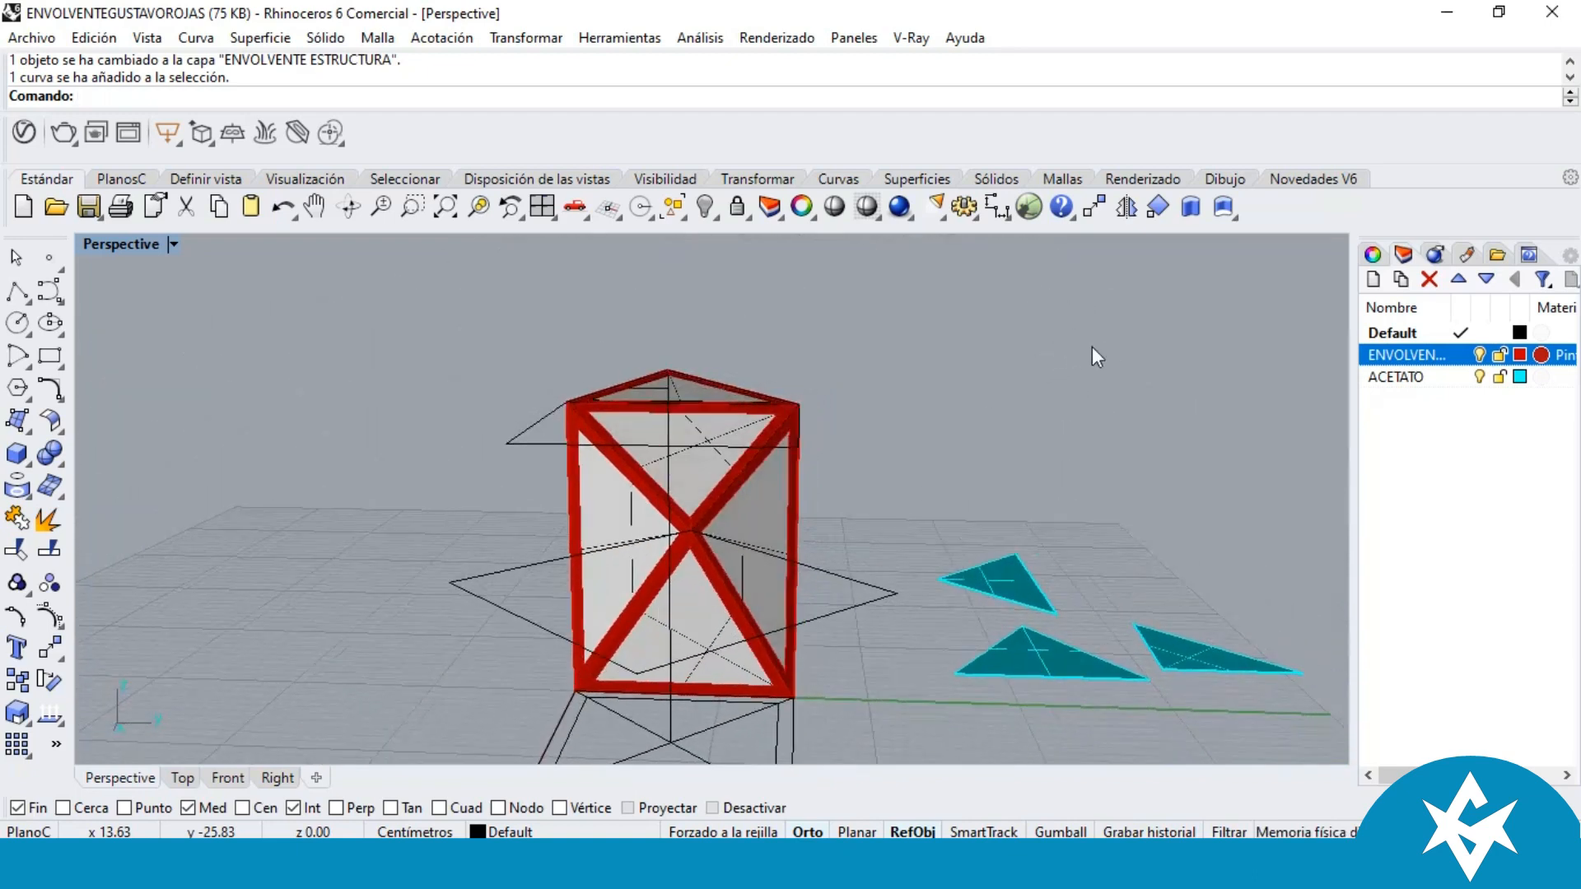
scroll(706, 522, "up", 6)
scroll(679, 568, "down", 8)
right_click_drag(805, 565, 1058, 508)
scroll(775, 461, "up", 5)
scroll(779, 487, "down", 5)
right_click_drag(778, 486, 950, 393)
scroll(700, 380, "up", 6)
scroll(687, 386, "down", 4)
scroll(700, 495, "up", 5)
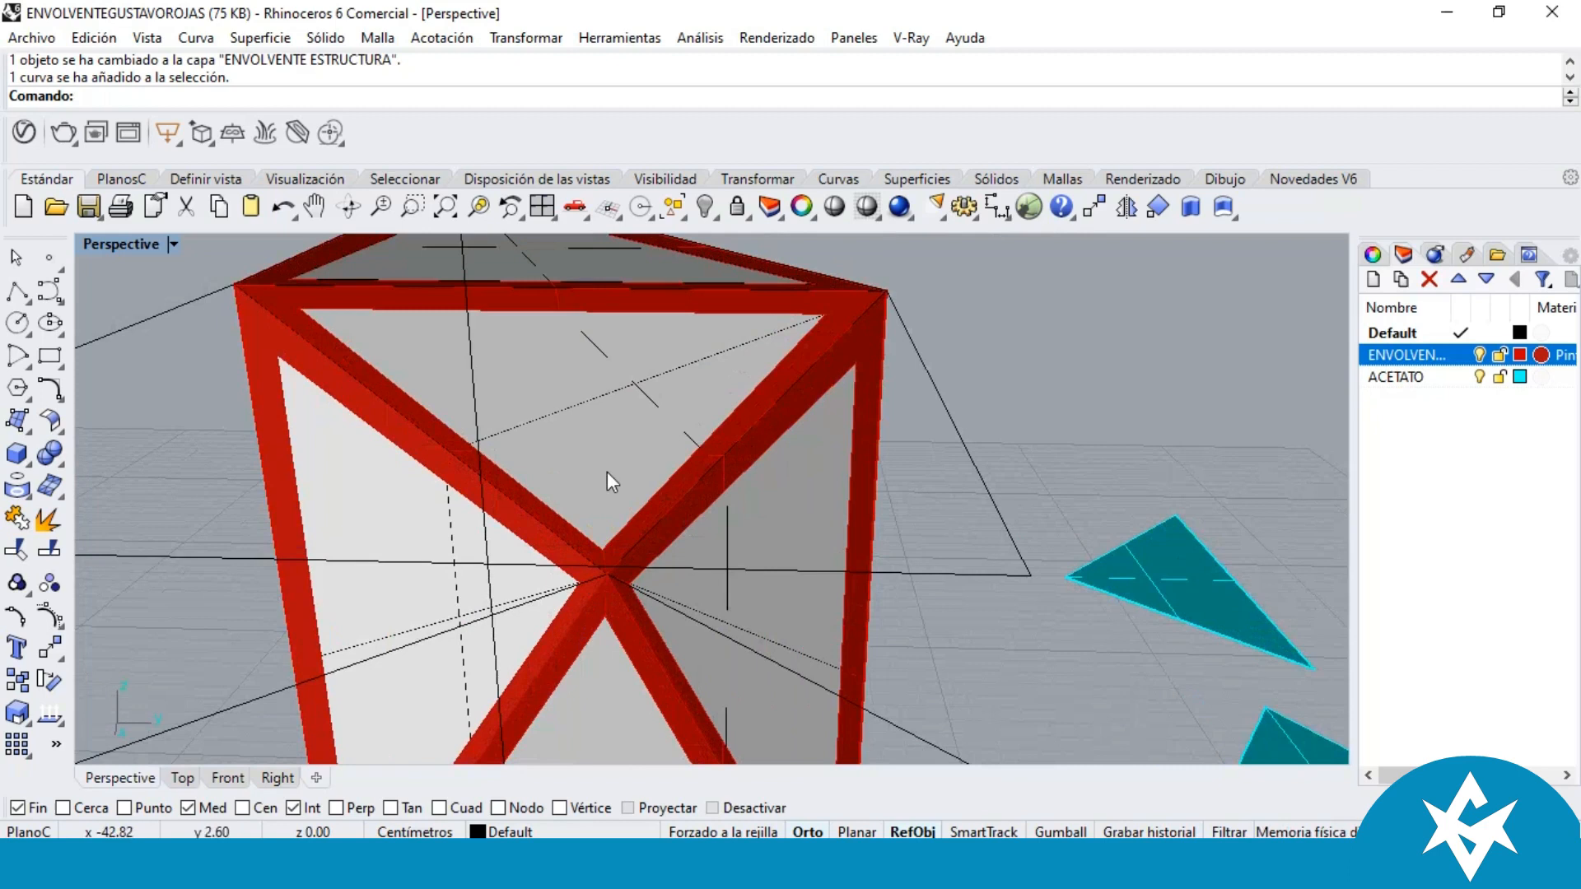
scroll(642, 494, "down", 5)
right_click_drag(671, 505, 630, 527)
scroll(673, 496, "down", 3)
scroll(748, 416, "up", 3)
scroll(824, 560, "down", 5)
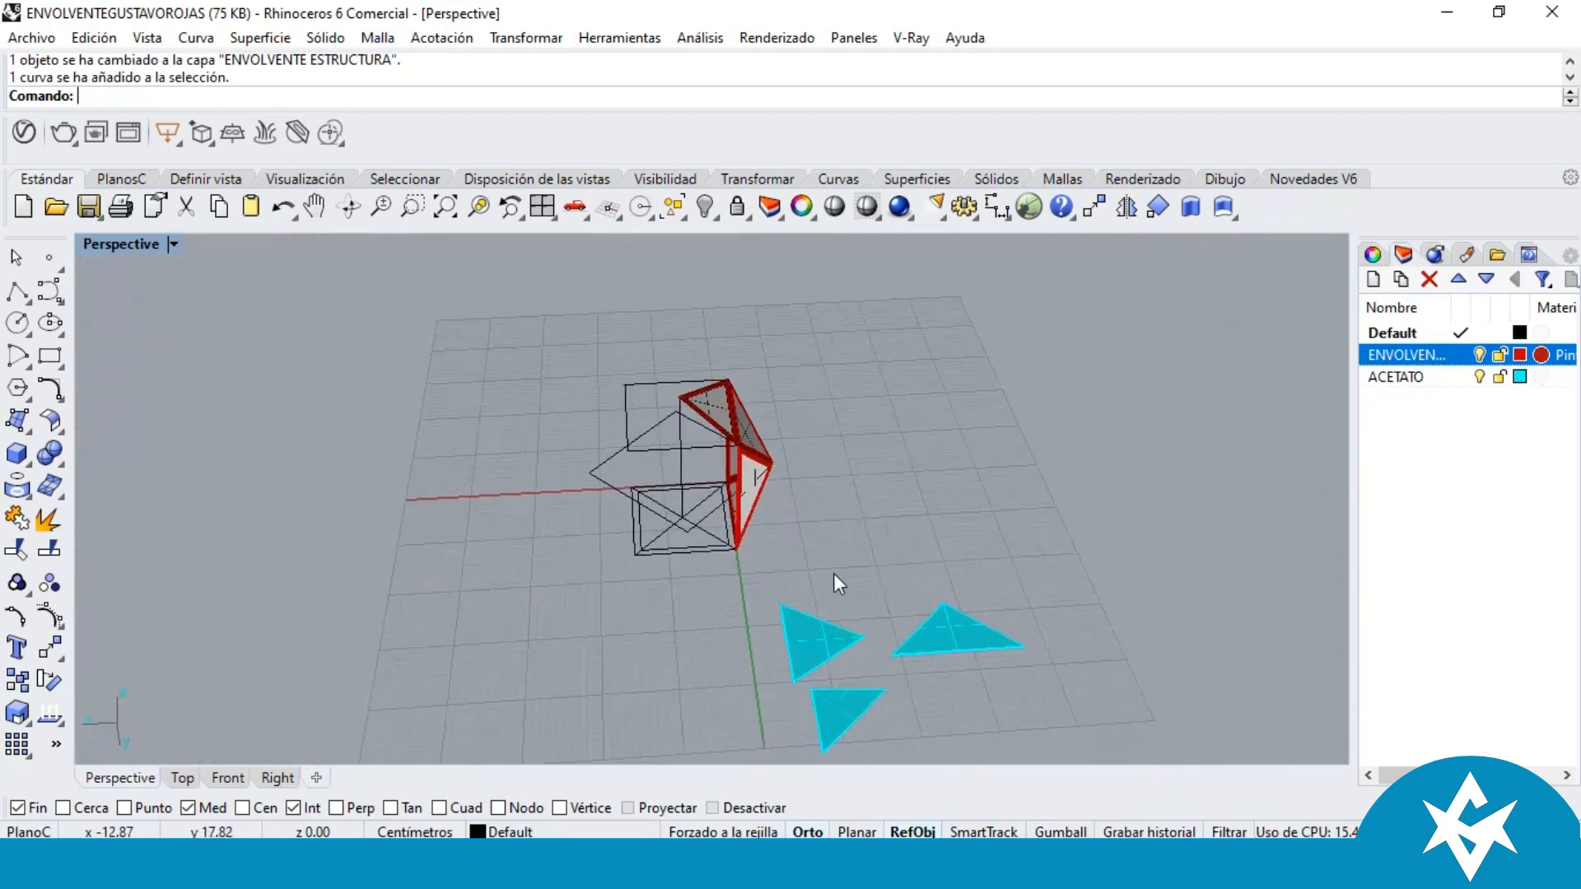
Step: Compare the loose acetate triangles with the envelope's panels and check how the wall panels are grouped
scroll(947, 618, "up", 3)
left_click(987, 636)
left_click(734, 678)
right_click_drag(540, 616, 421, 588)
scroll(662, 610, "down", 5)
scroll(654, 520, "up", 10)
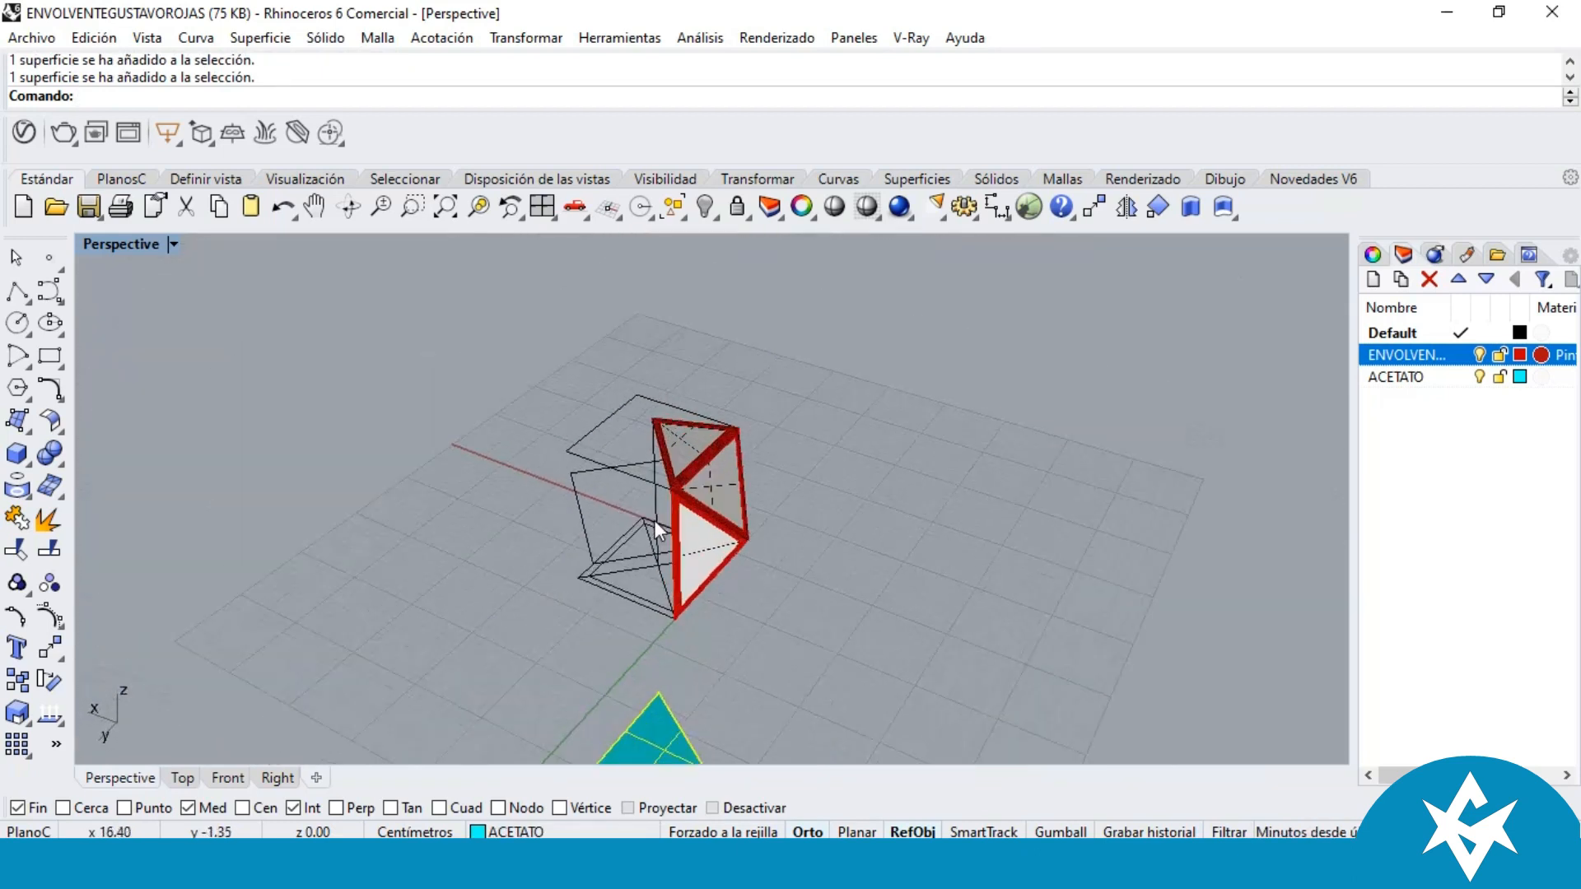
scroll(665, 532, "down", 3)
mouse_move(724, 519)
right_mouse_down()
mouse_move(618, 452)
mouse_move(695, 412)
mouse_move(677, 492)
mouse_move(842, 434)
mouse_move(758, 384)
right_mouse_up()
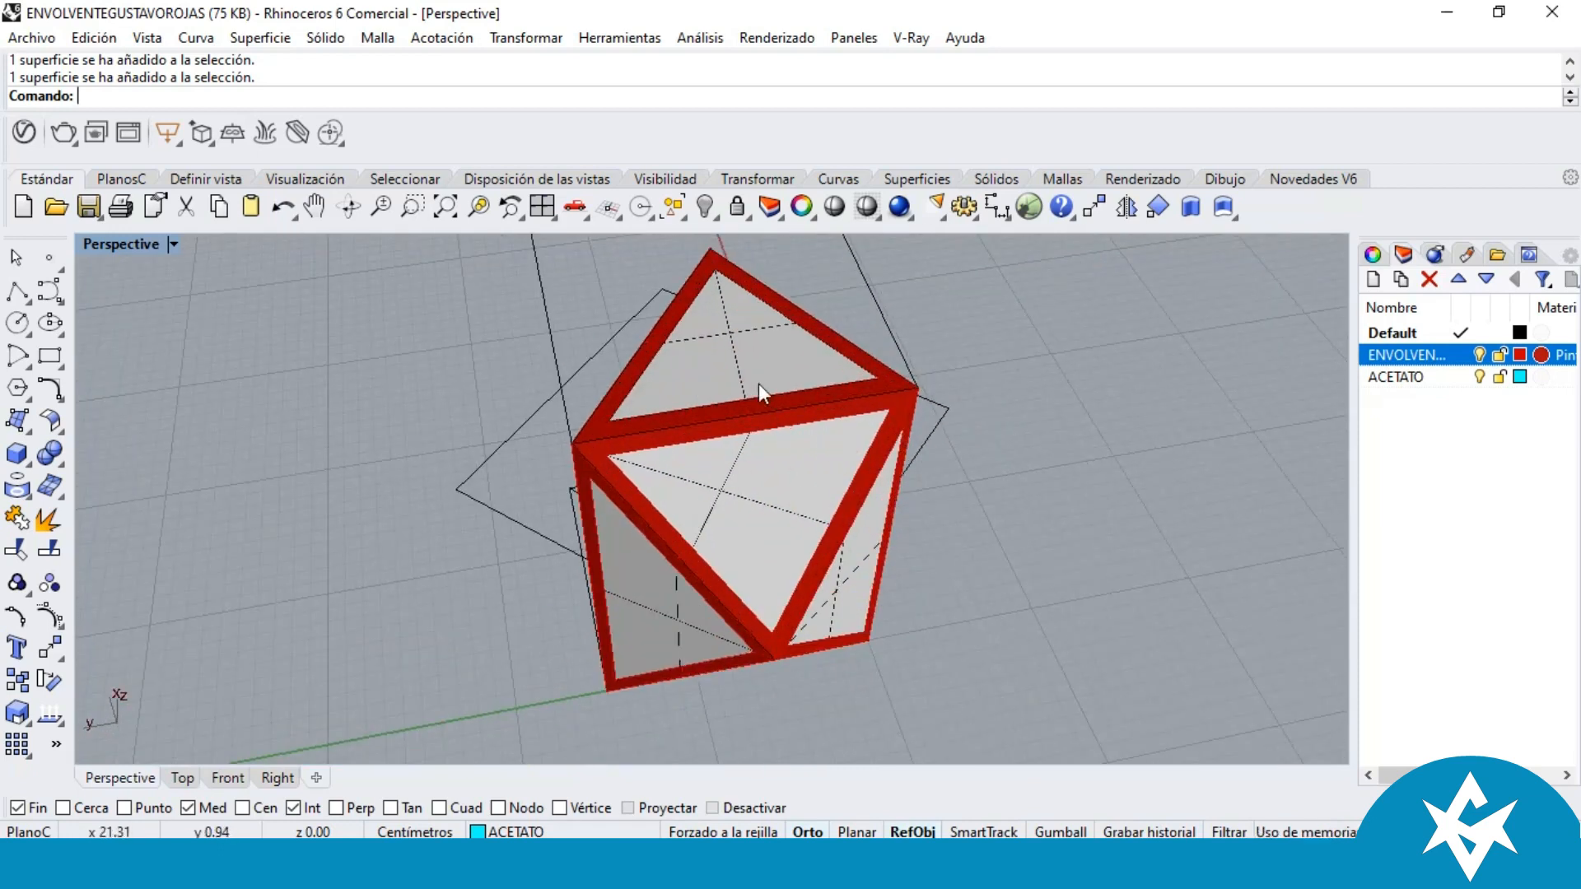
left_click(784, 514)
left_click(631, 591)
right_click_drag(664, 618, 679, 504)
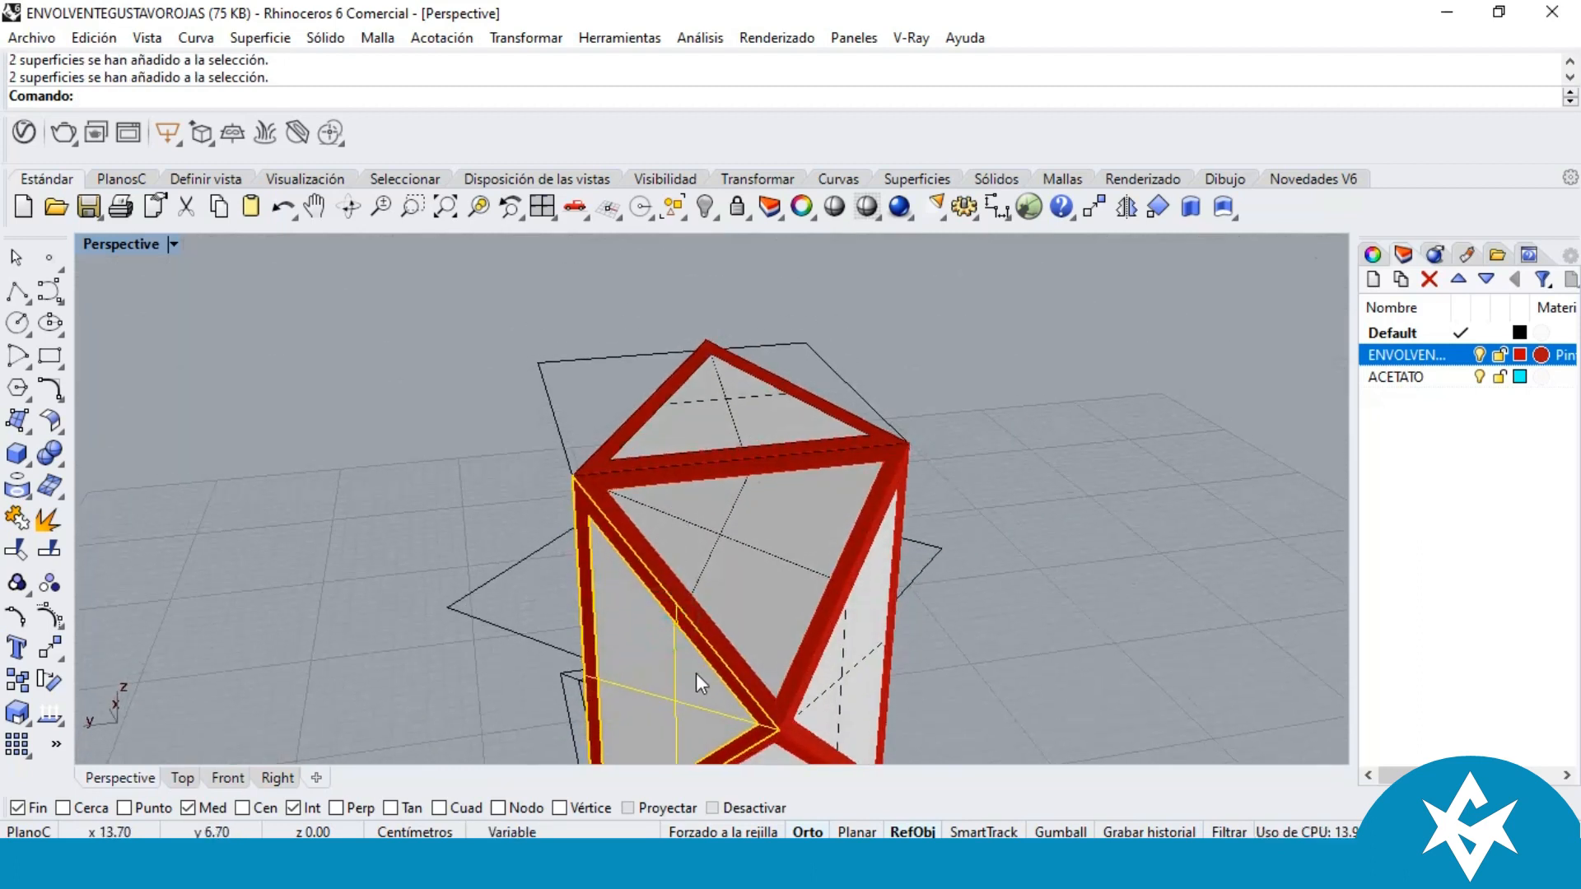
scroll(696, 673, "up", 5)
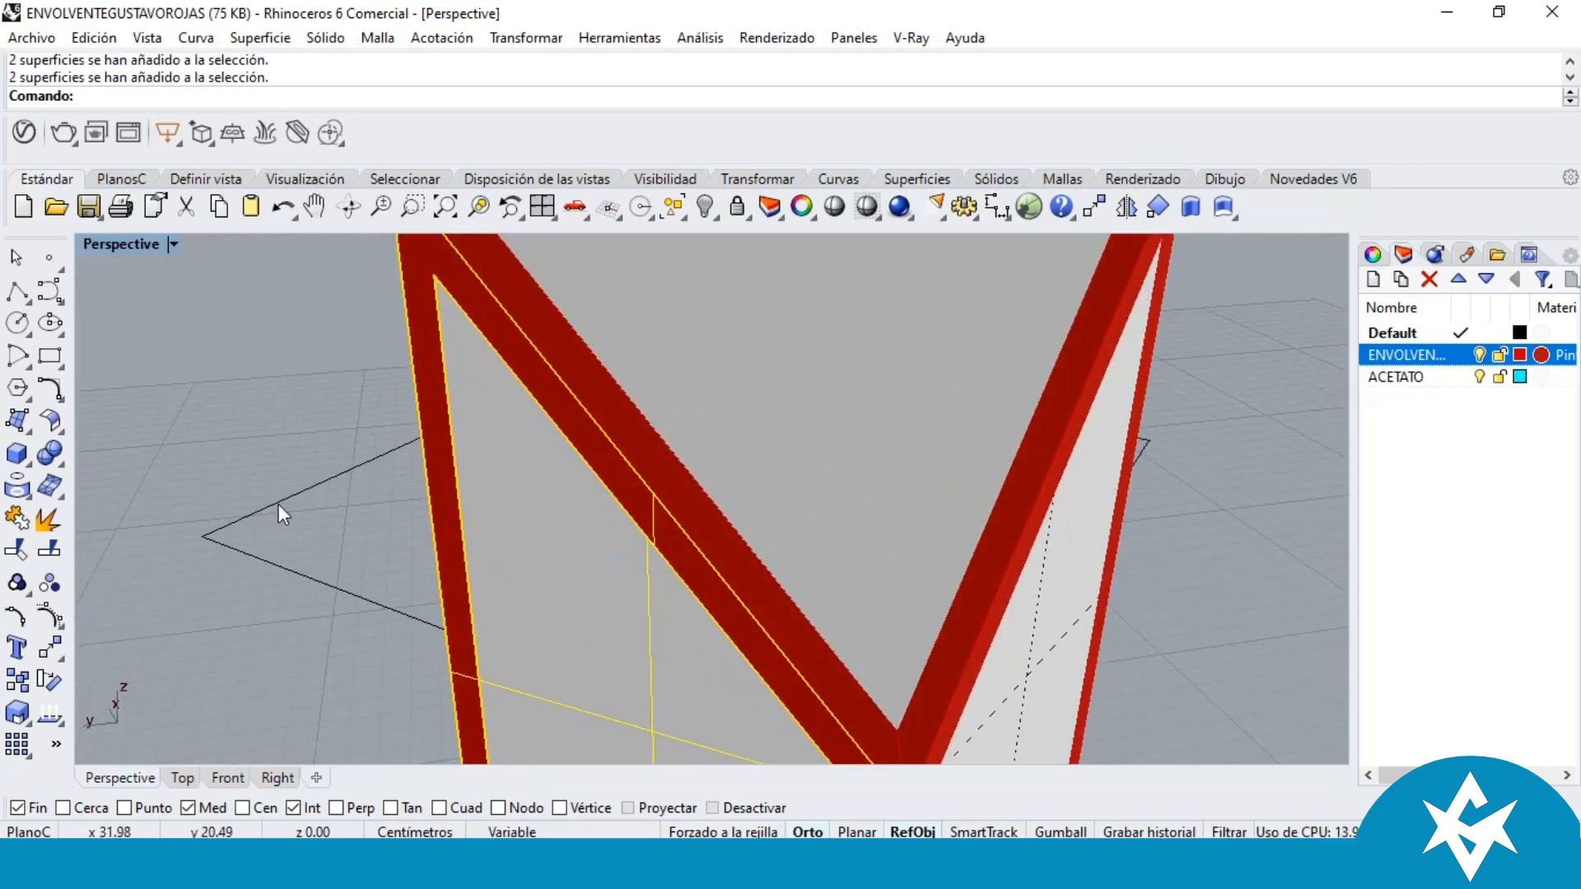
scroll(728, 526, "down", 5)
right_click_drag(728, 527, 886, 516)
Step: Group the roof's inner triangular surface with its frame surface
left_click(601, 332)
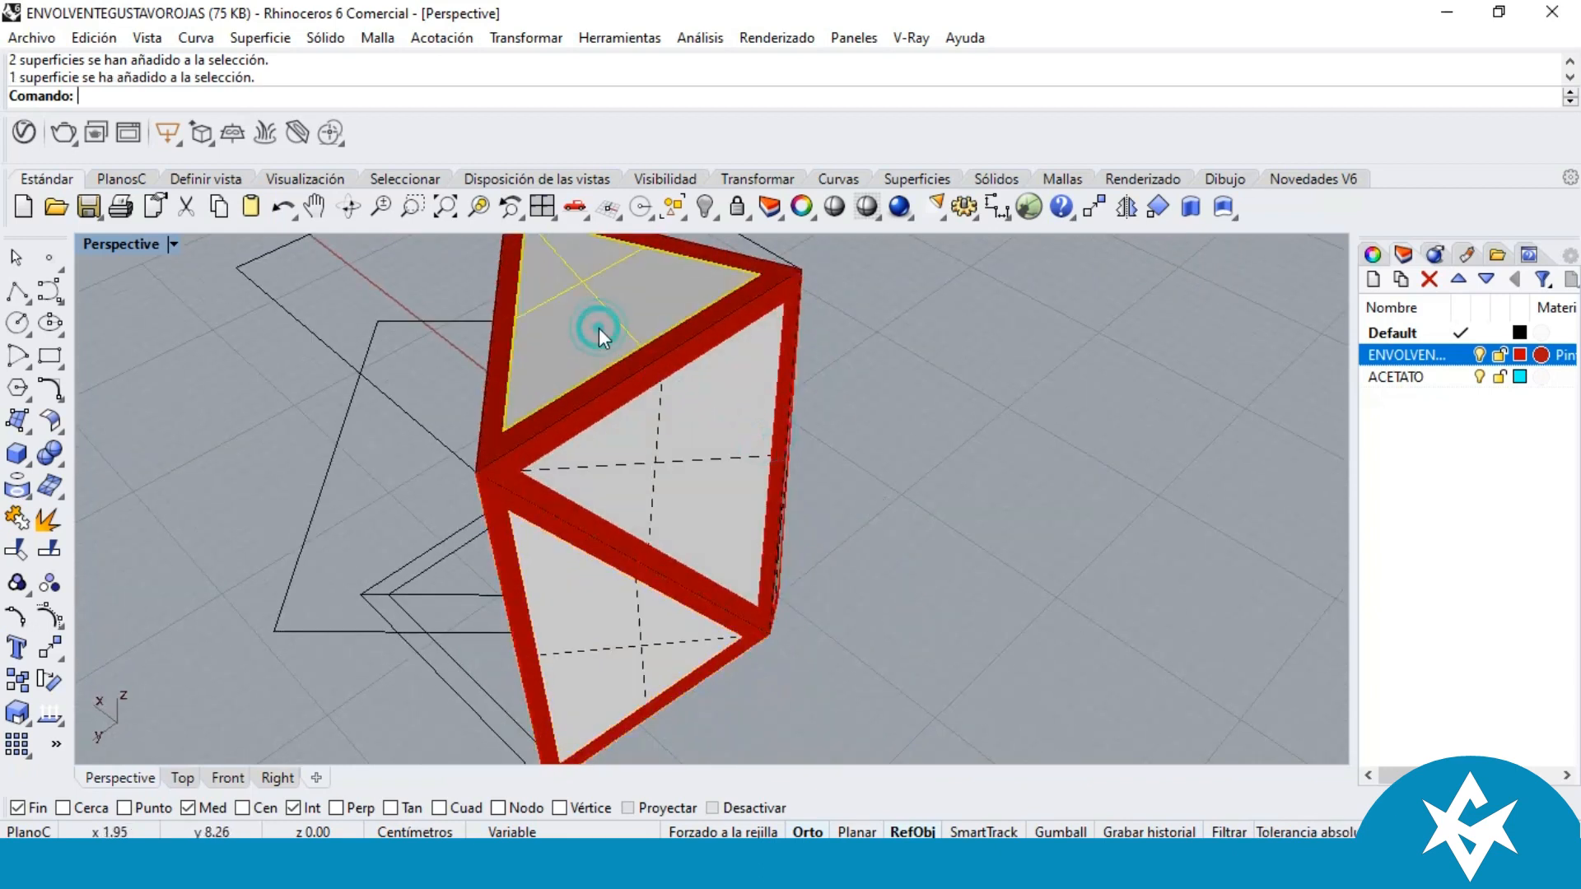
right_click_drag(600, 327, 710, 352)
scroll(488, 515, "up", 2)
left_click(527, 551, "shift")
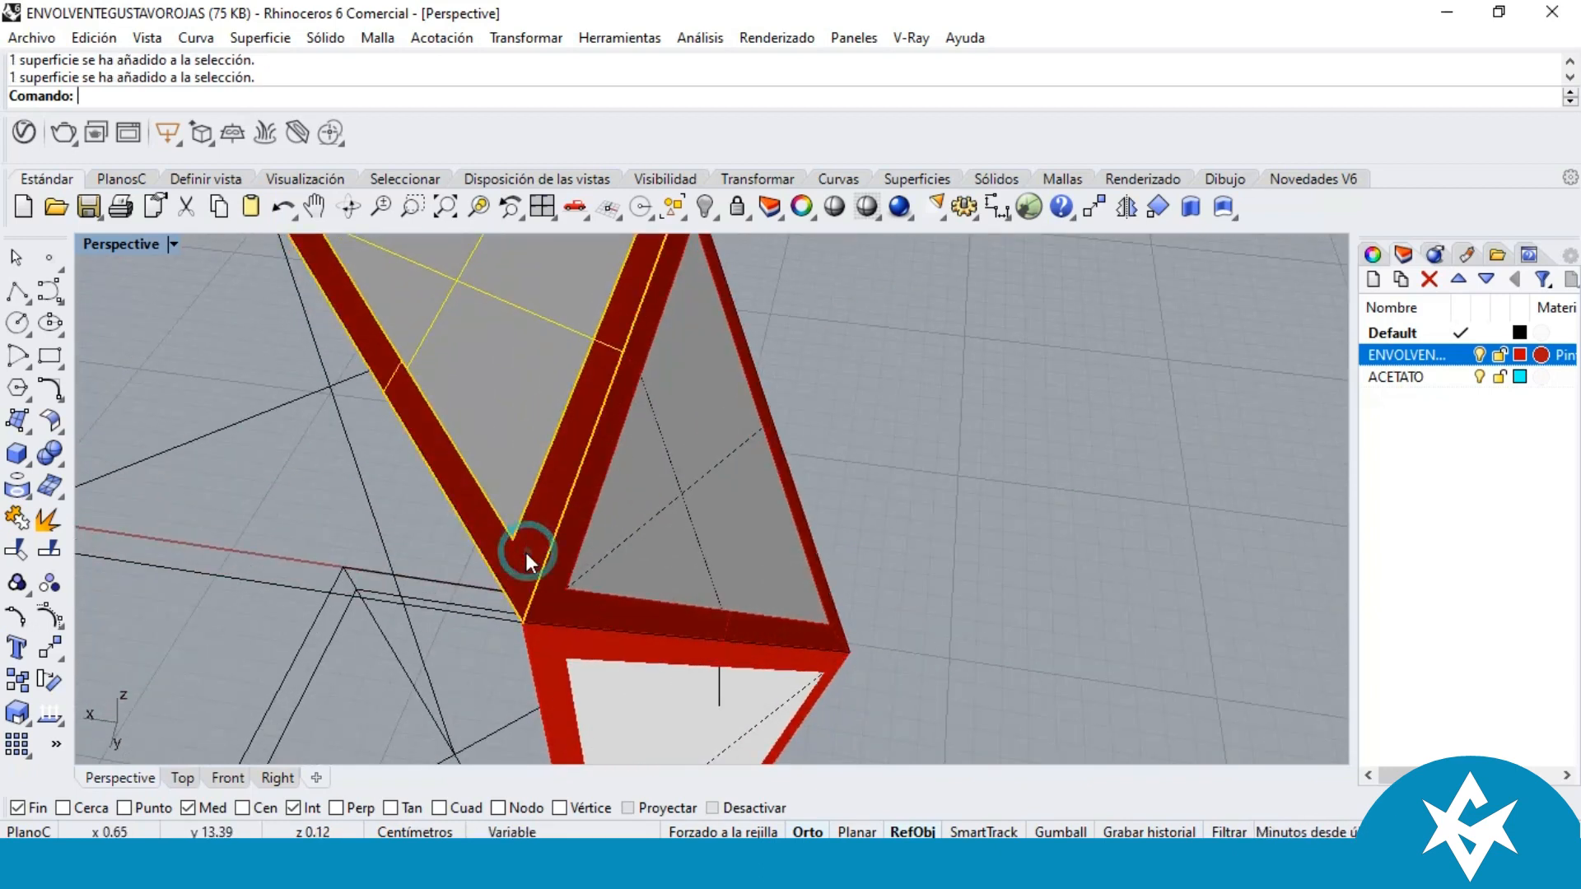
left_click(18, 583)
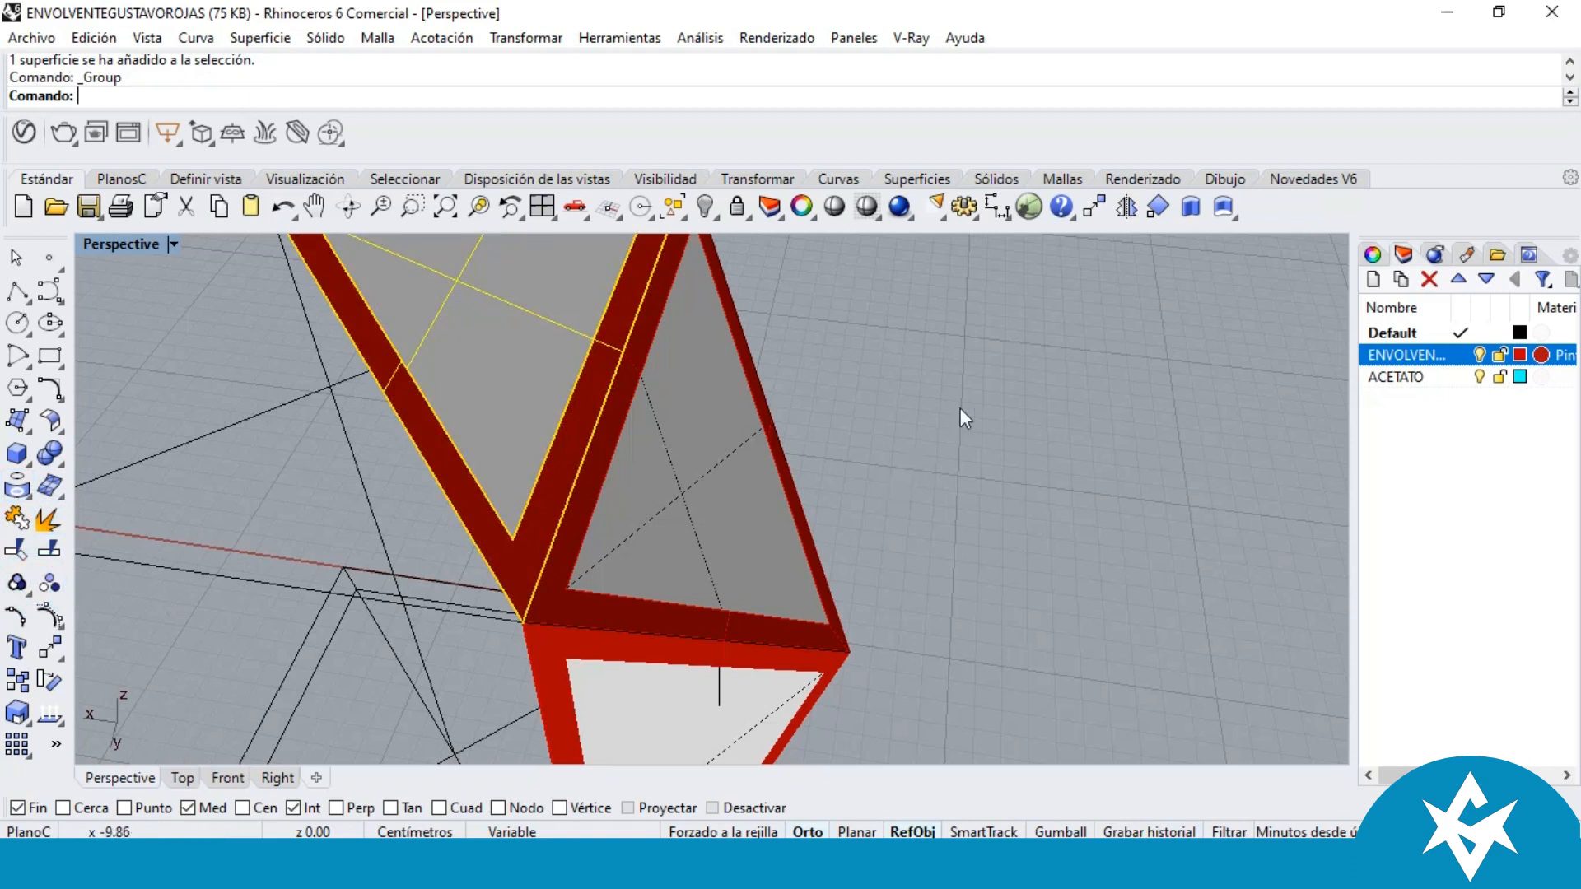
Step: Check that the roof's inner surface and frame select together as one group
scroll(784, 388, "down", 3)
right_click_drag(784, 388, 789, 442)
left_click(599, 397)
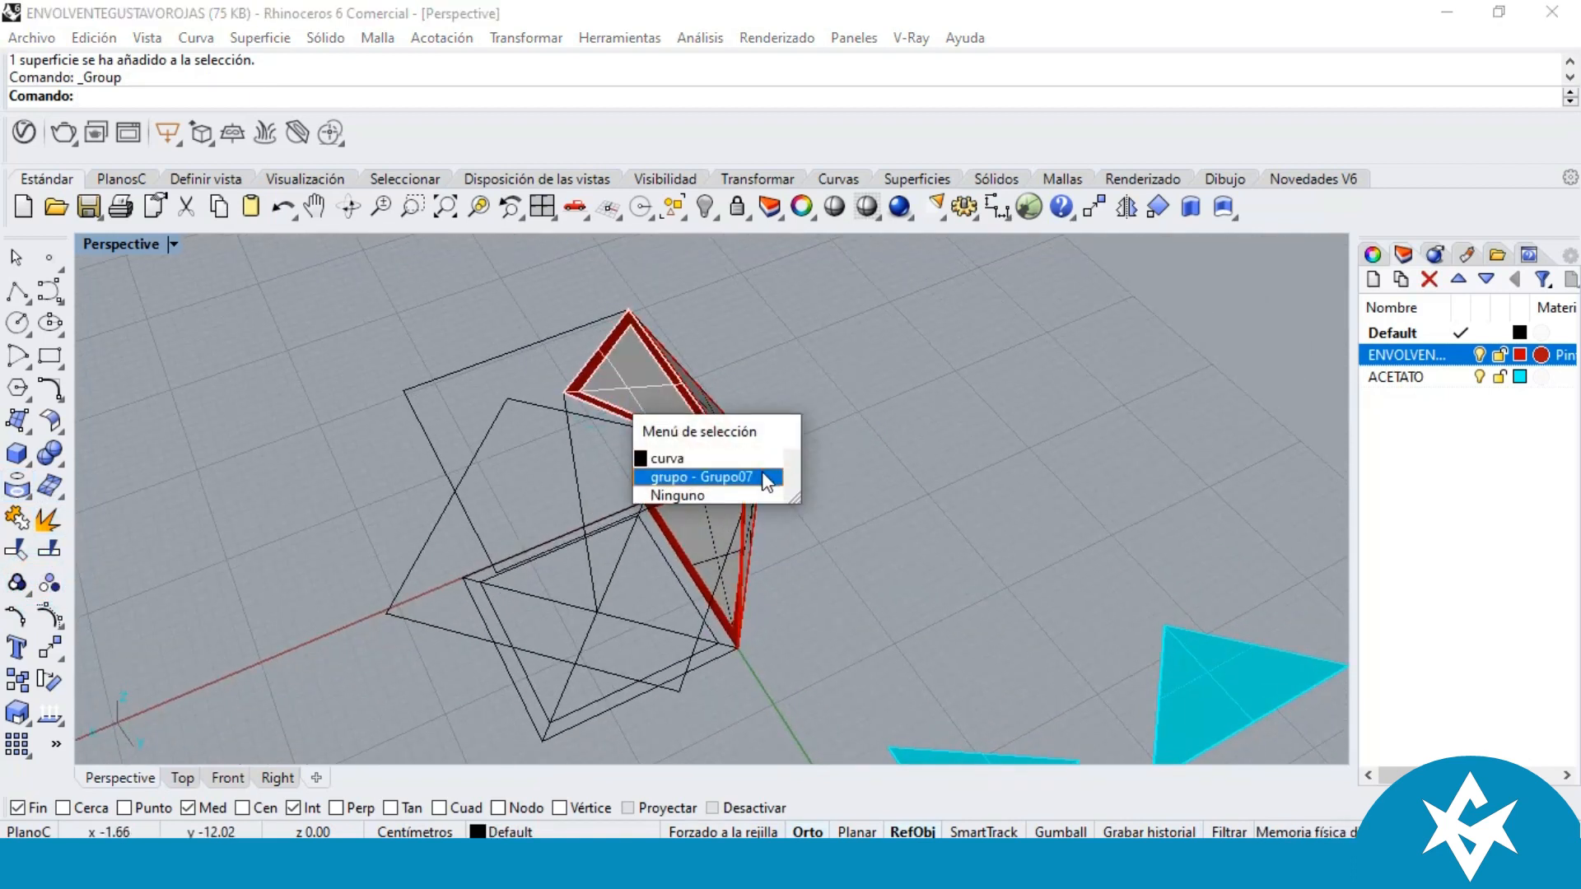
left_click(852, 379)
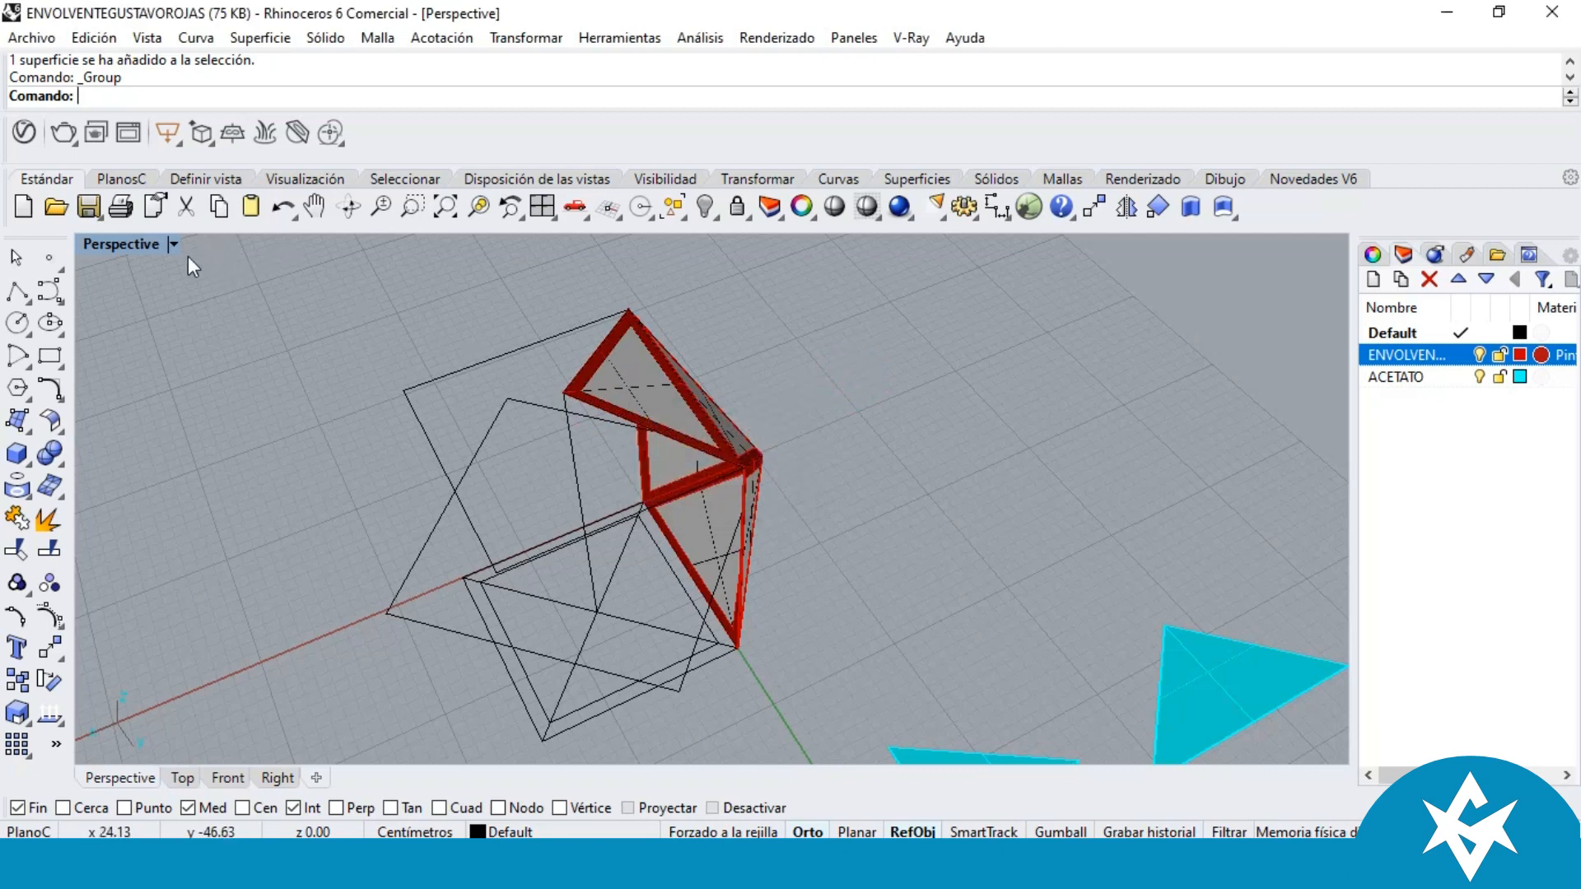
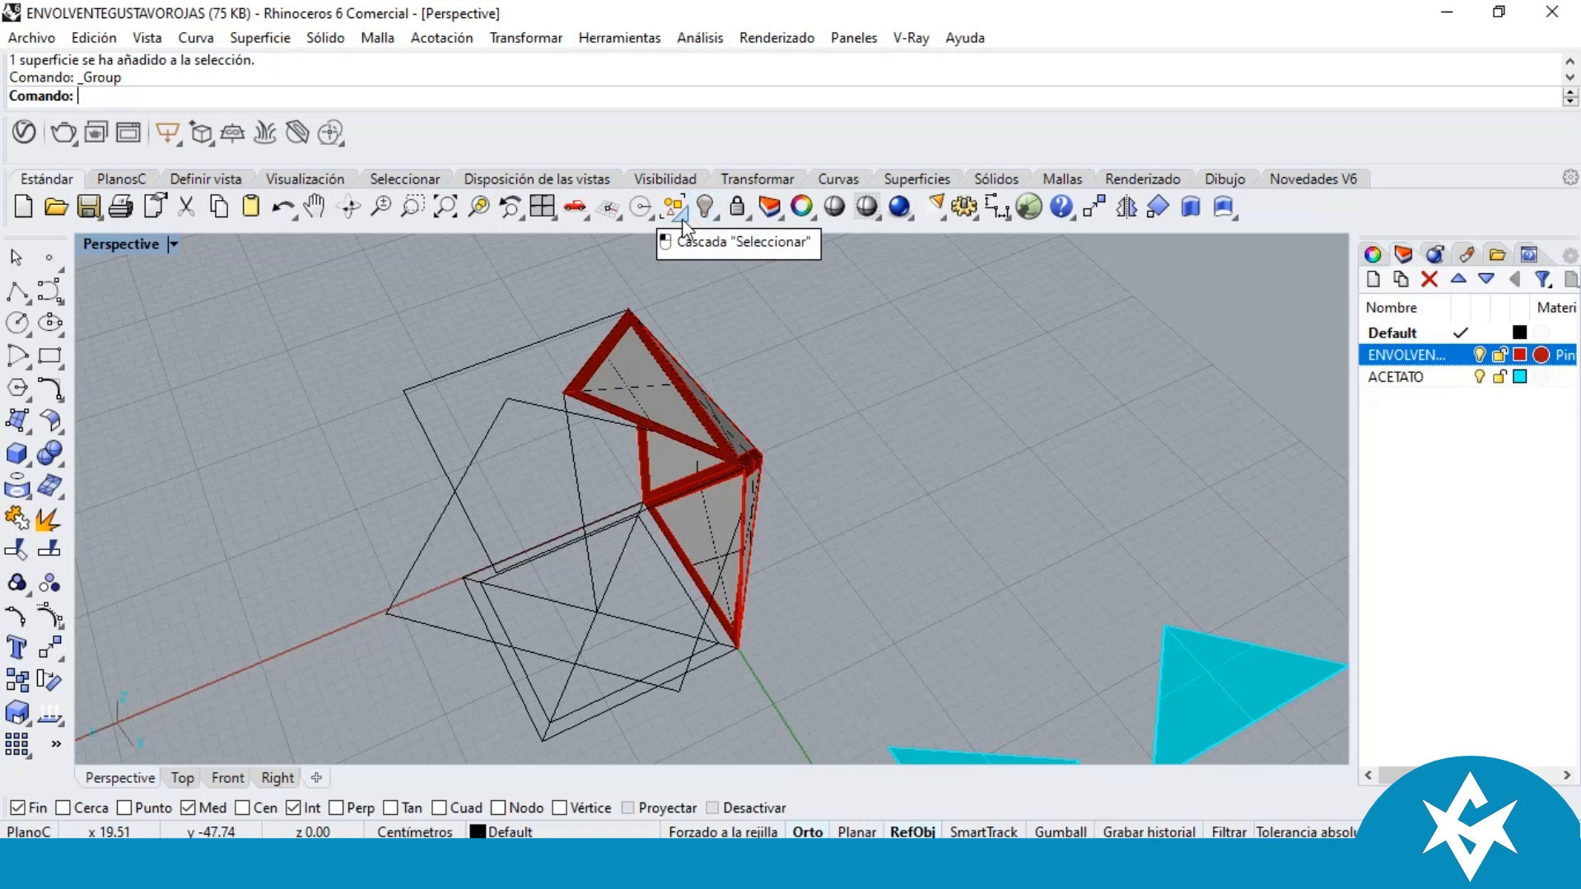
scroll(779, 433, "down", 4)
right_click_drag(988, 417, 777, 434)
scroll(776, 434, "up", 3)
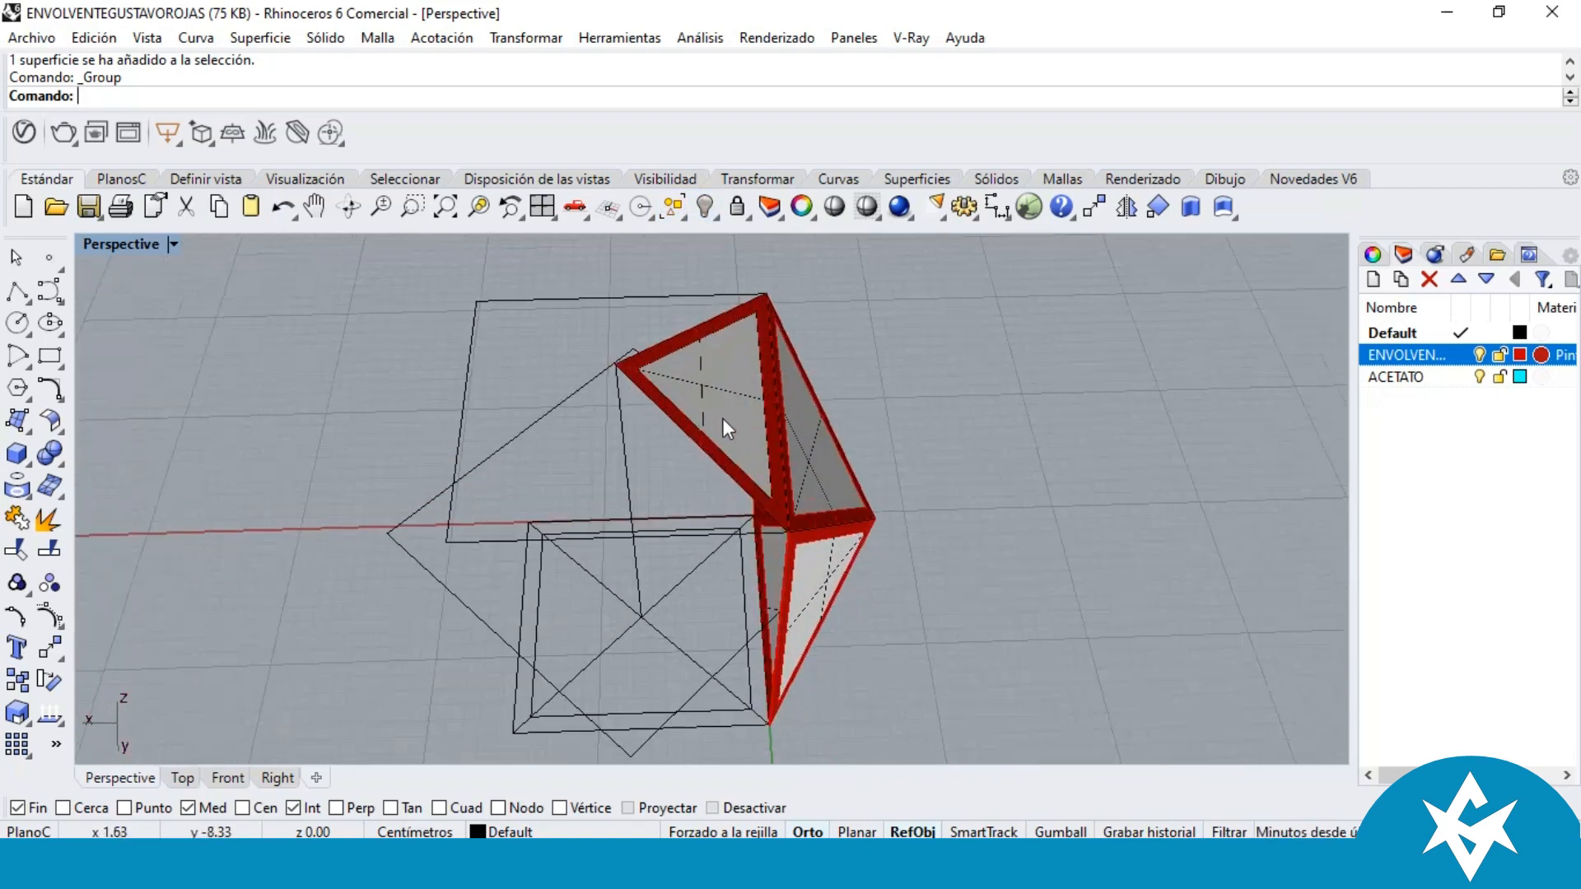
Step: Select all the grouped envelope panels and move them together about 37 cm away from the construction curves
left_click(718, 416)
left_click(833, 456)
right_click_drag(832, 456, 693, 626)
right_click_drag(777, 581, 889, 648)
left_click(910, 639, "shift")
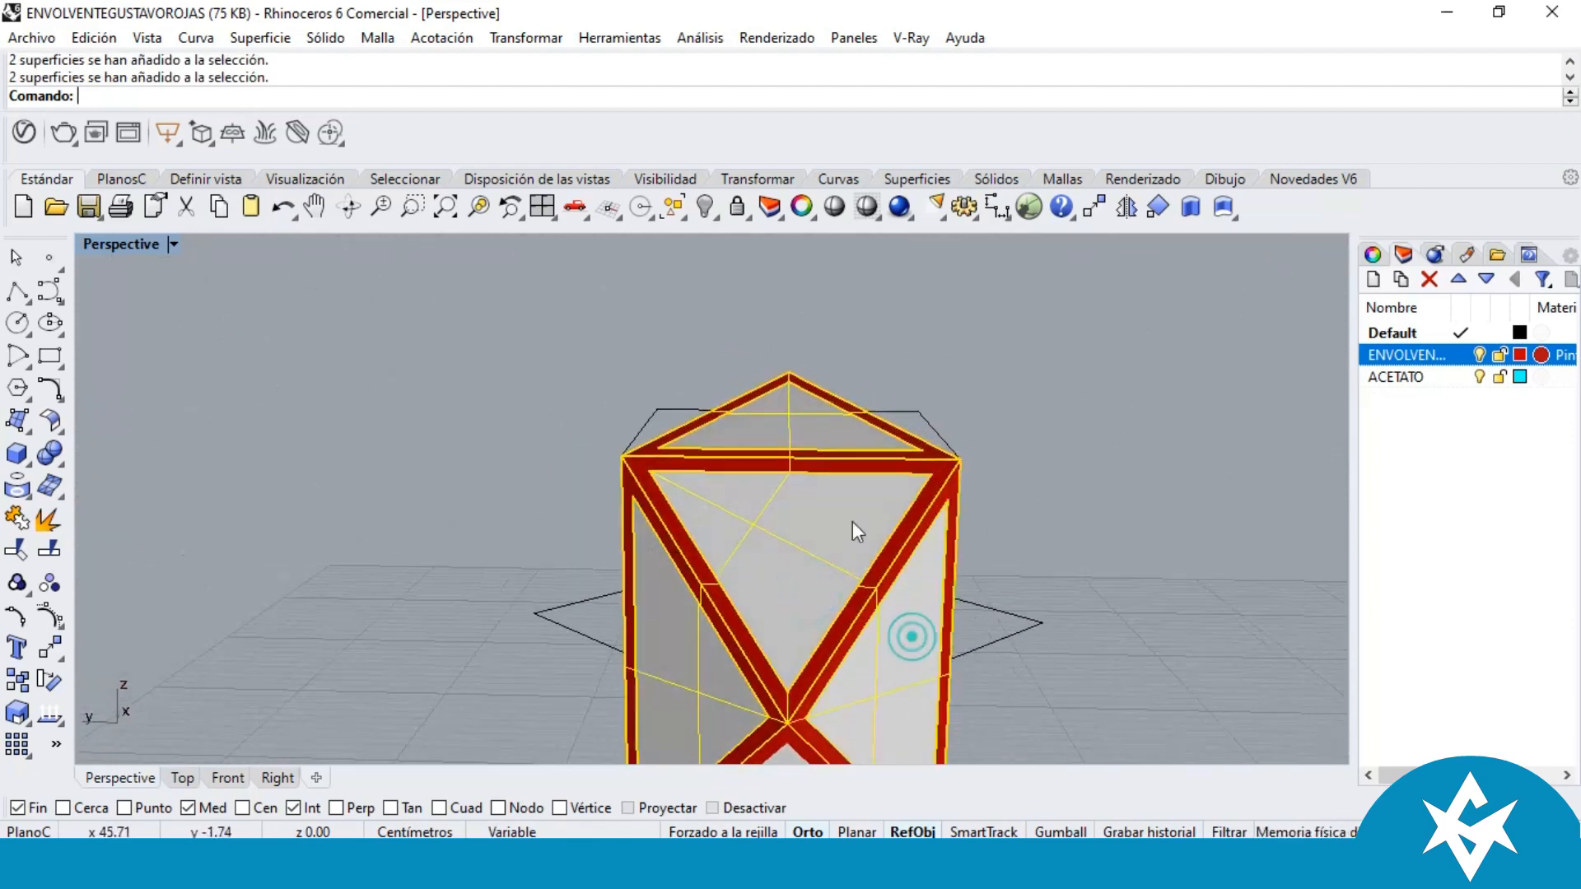
scroll(824, 412, "down", 5)
scroll(890, 573, "up", 3)
left_click(751, 530, "shift")
scroll(626, 478, "down", 5)
right_click_drag(570, 439, 782, 617)
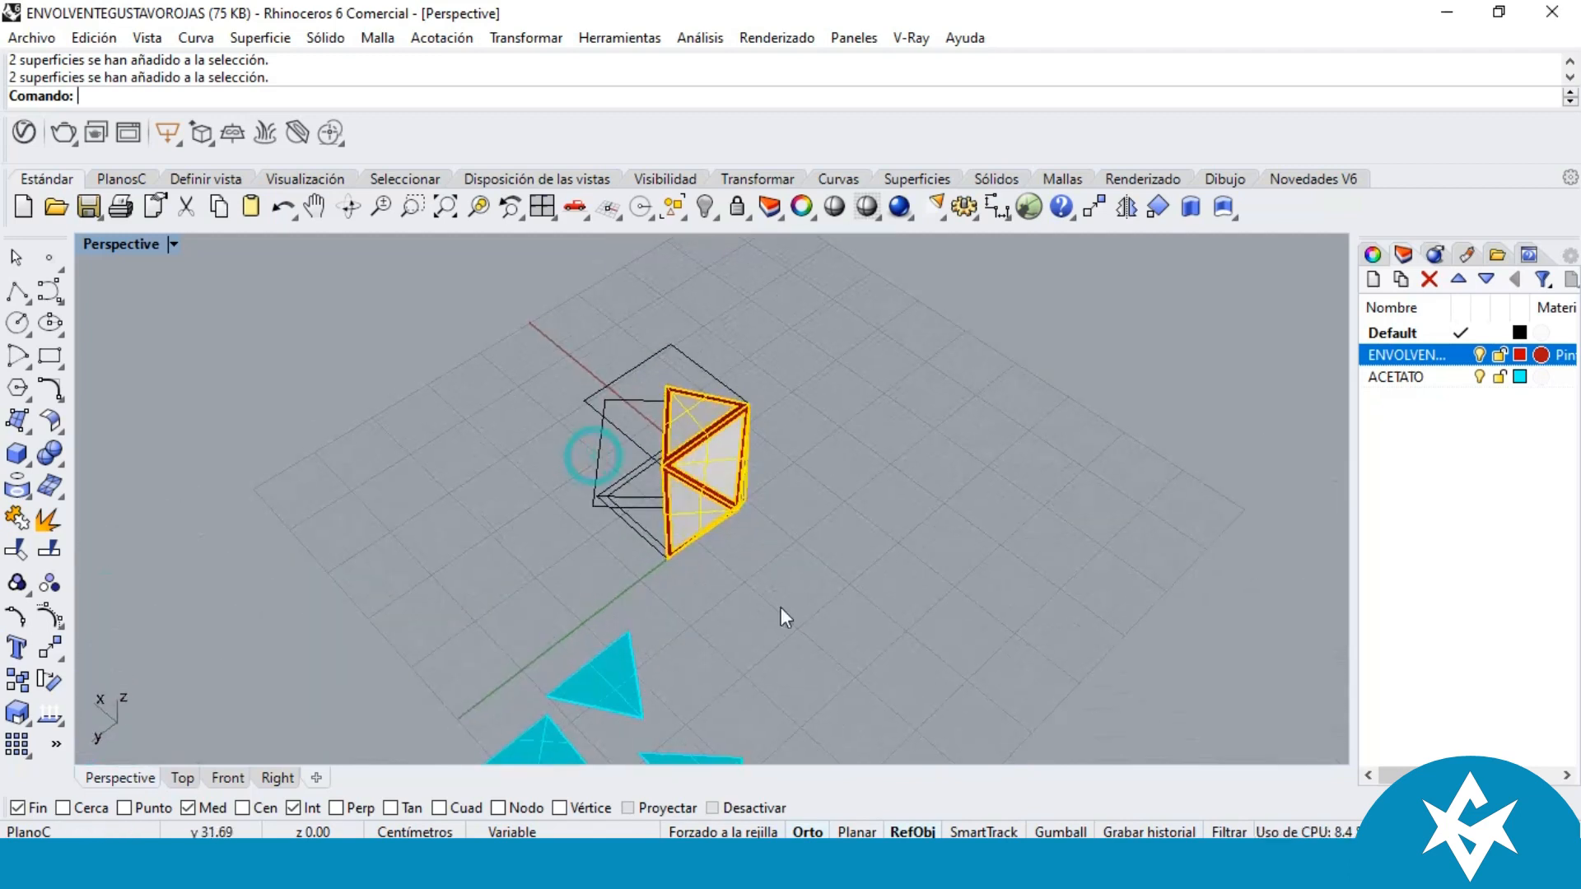
left_click(1091, 209)
left_click(749, 586)
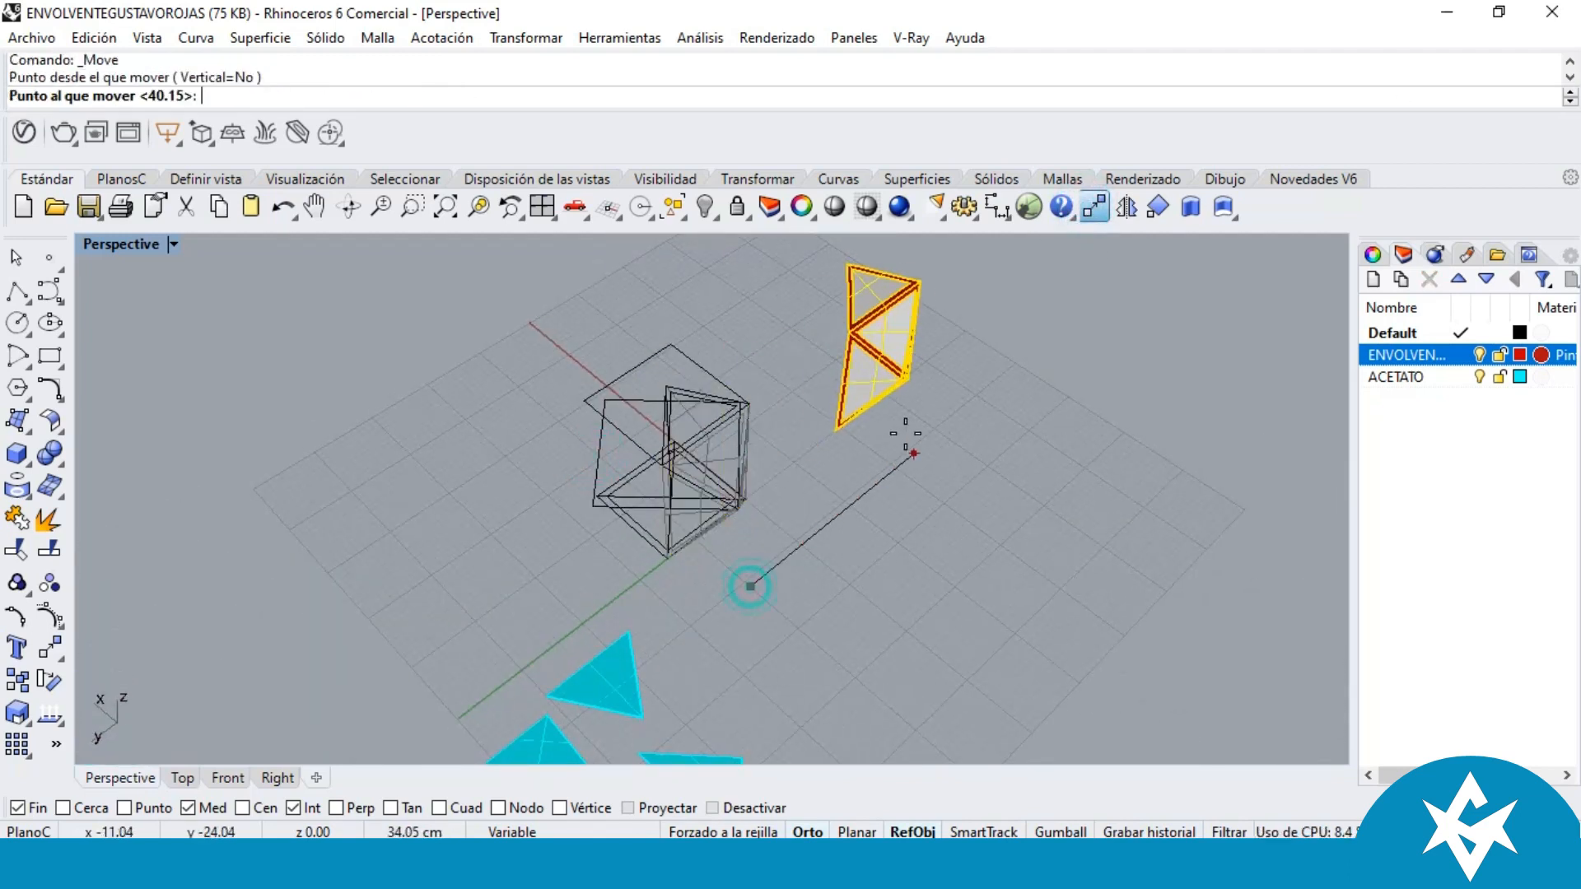
left_click(907, 429)
left_click(1029, 384)
Step: Ungroup all the surfaces of the moved envelope panels
scroll(906, 294, "up", 5)
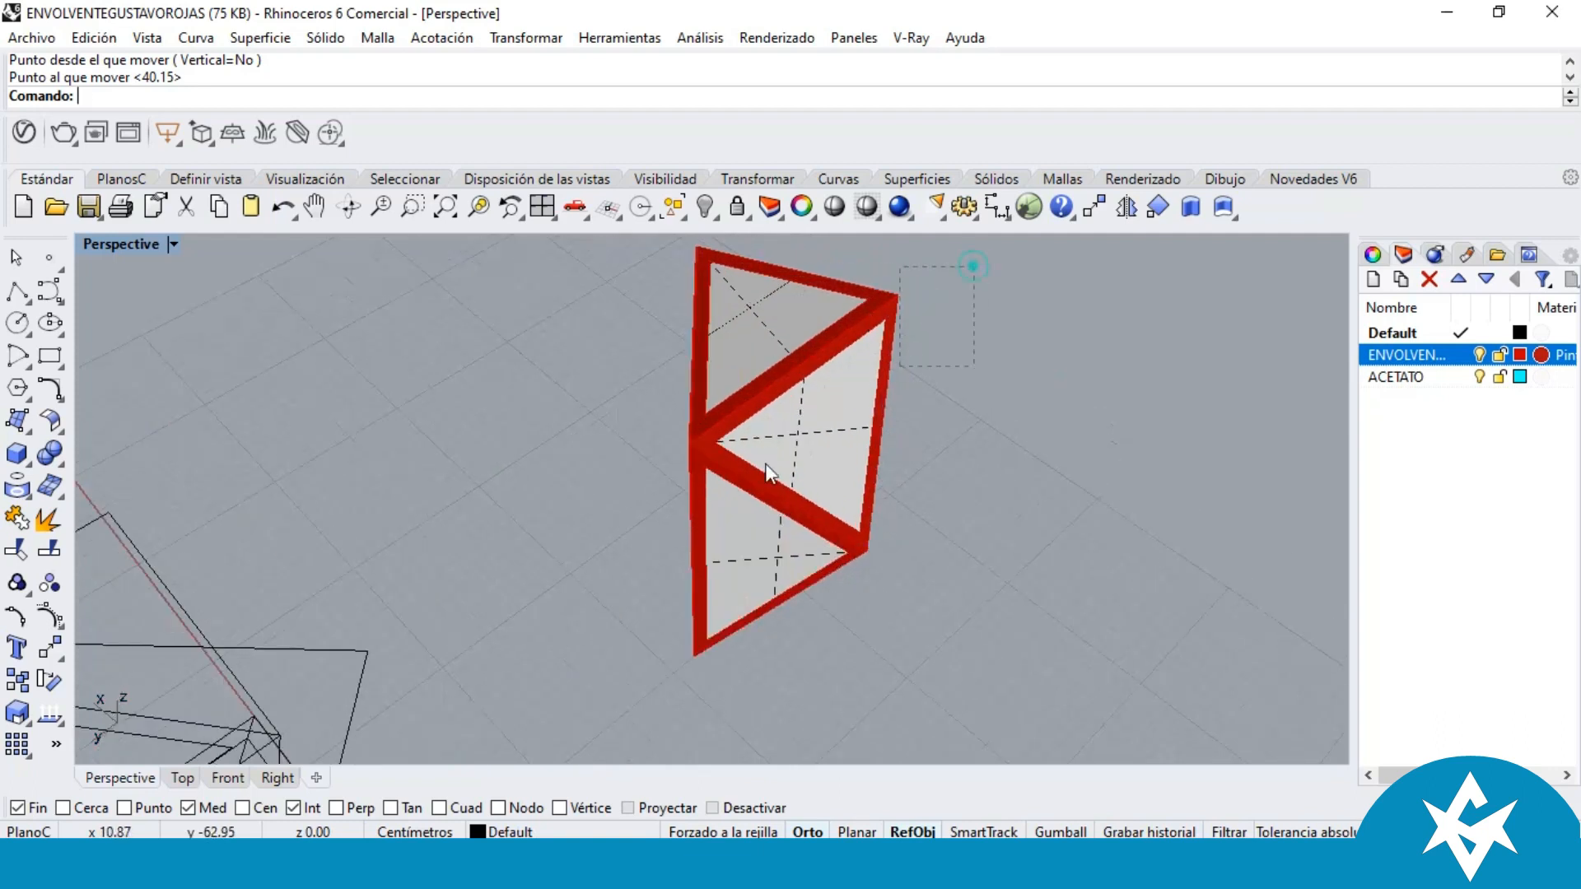
left_click_drag(643, 624, 641, 628)
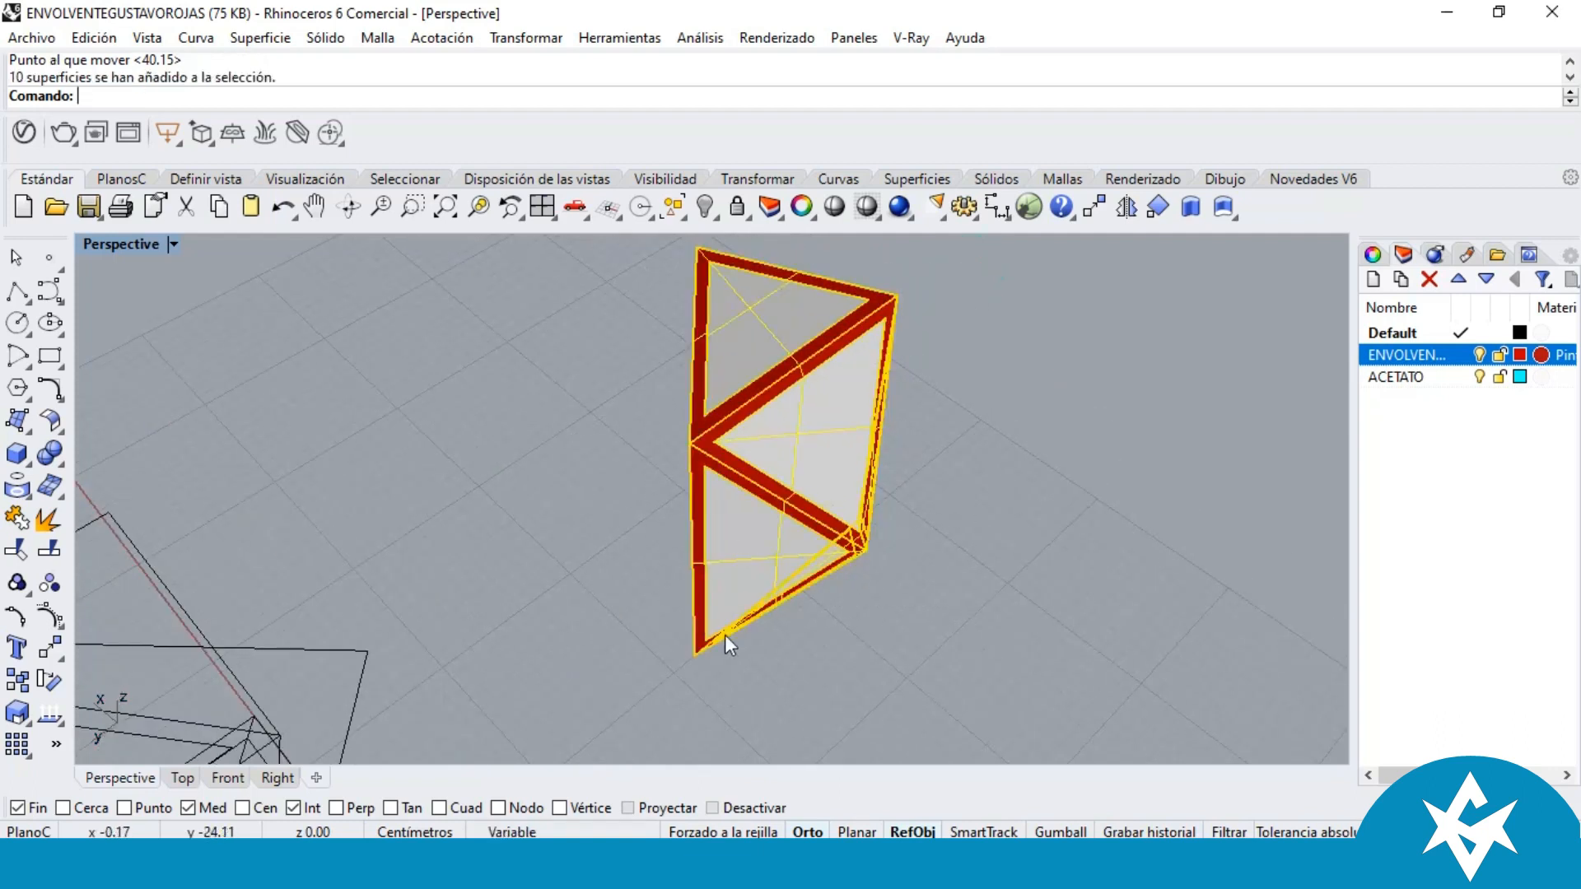
left_click(47, 589)
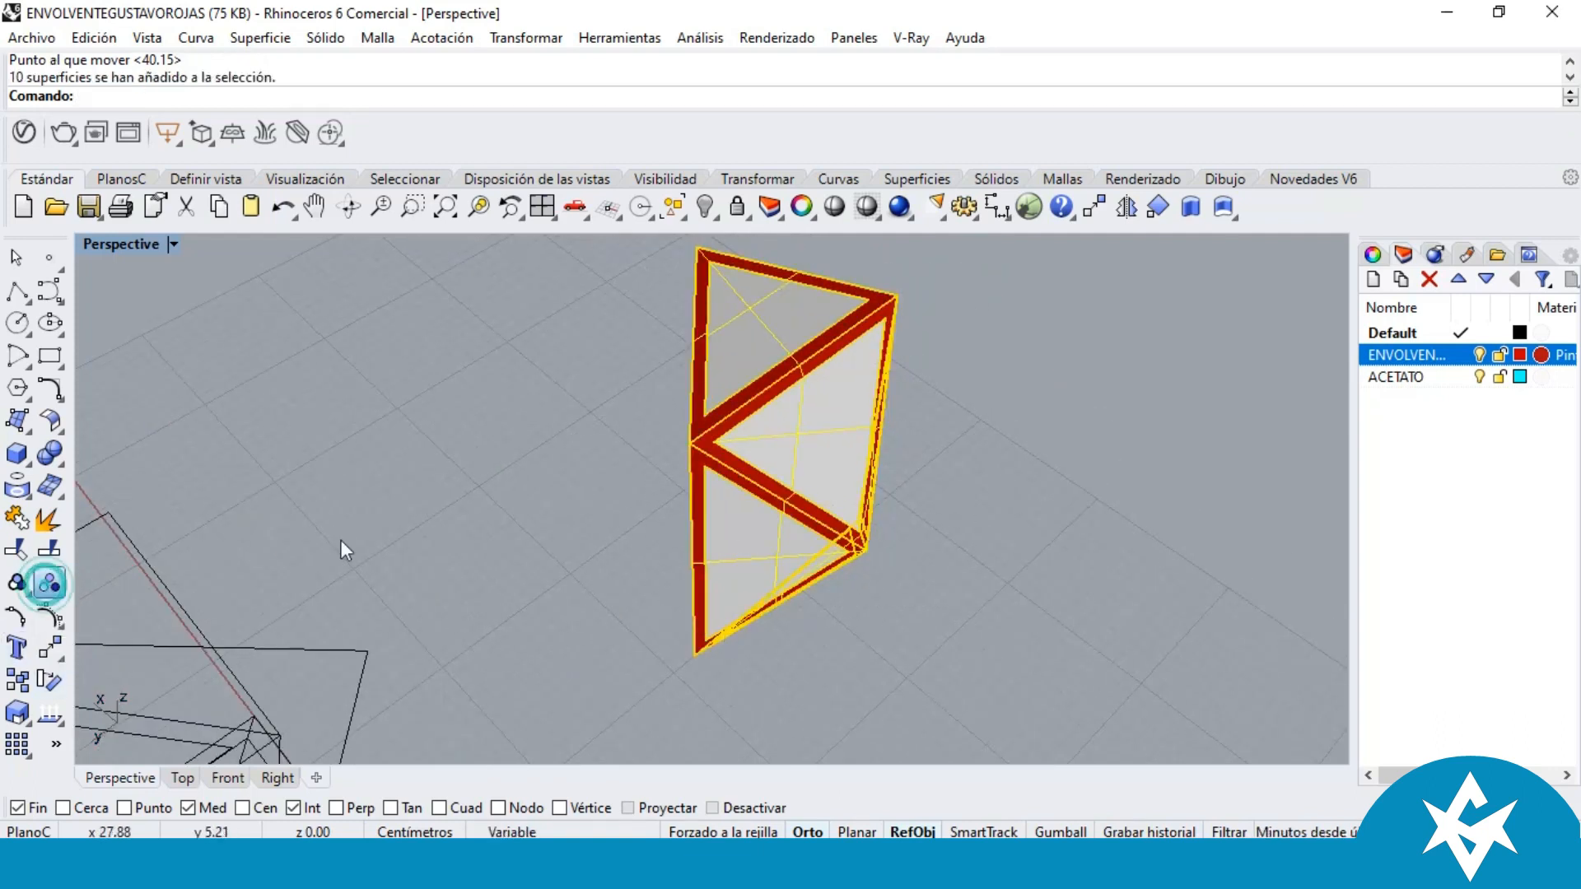
left_click(1005, 442)
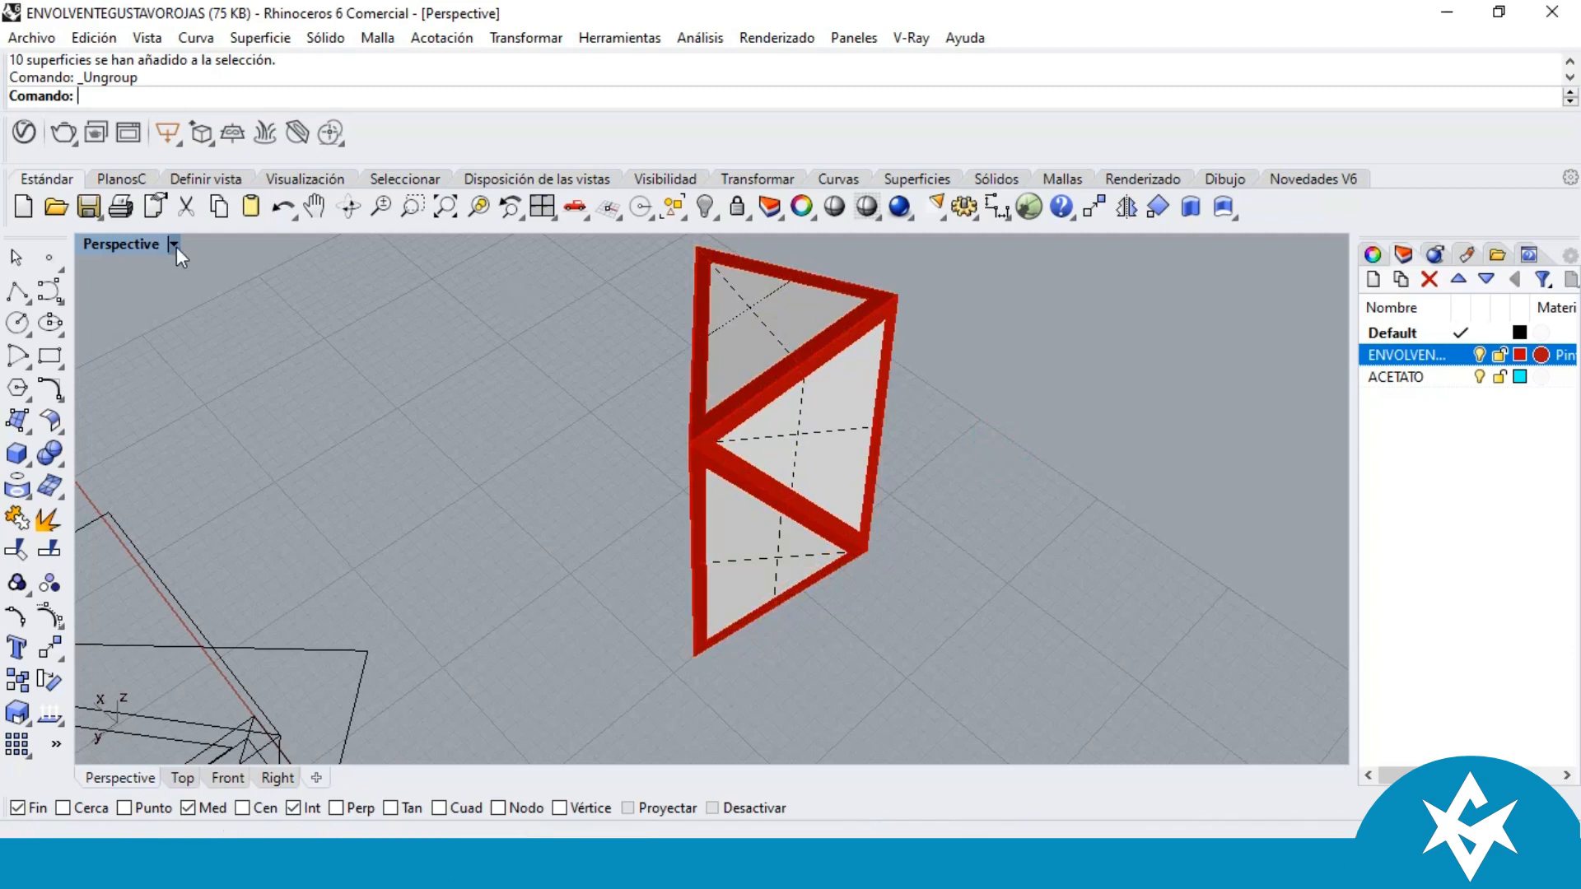
Step: Move the envelope panels about 19 cm farther away in Renderizado display, and return the viewport to Sombreado
left_click(175, 246)
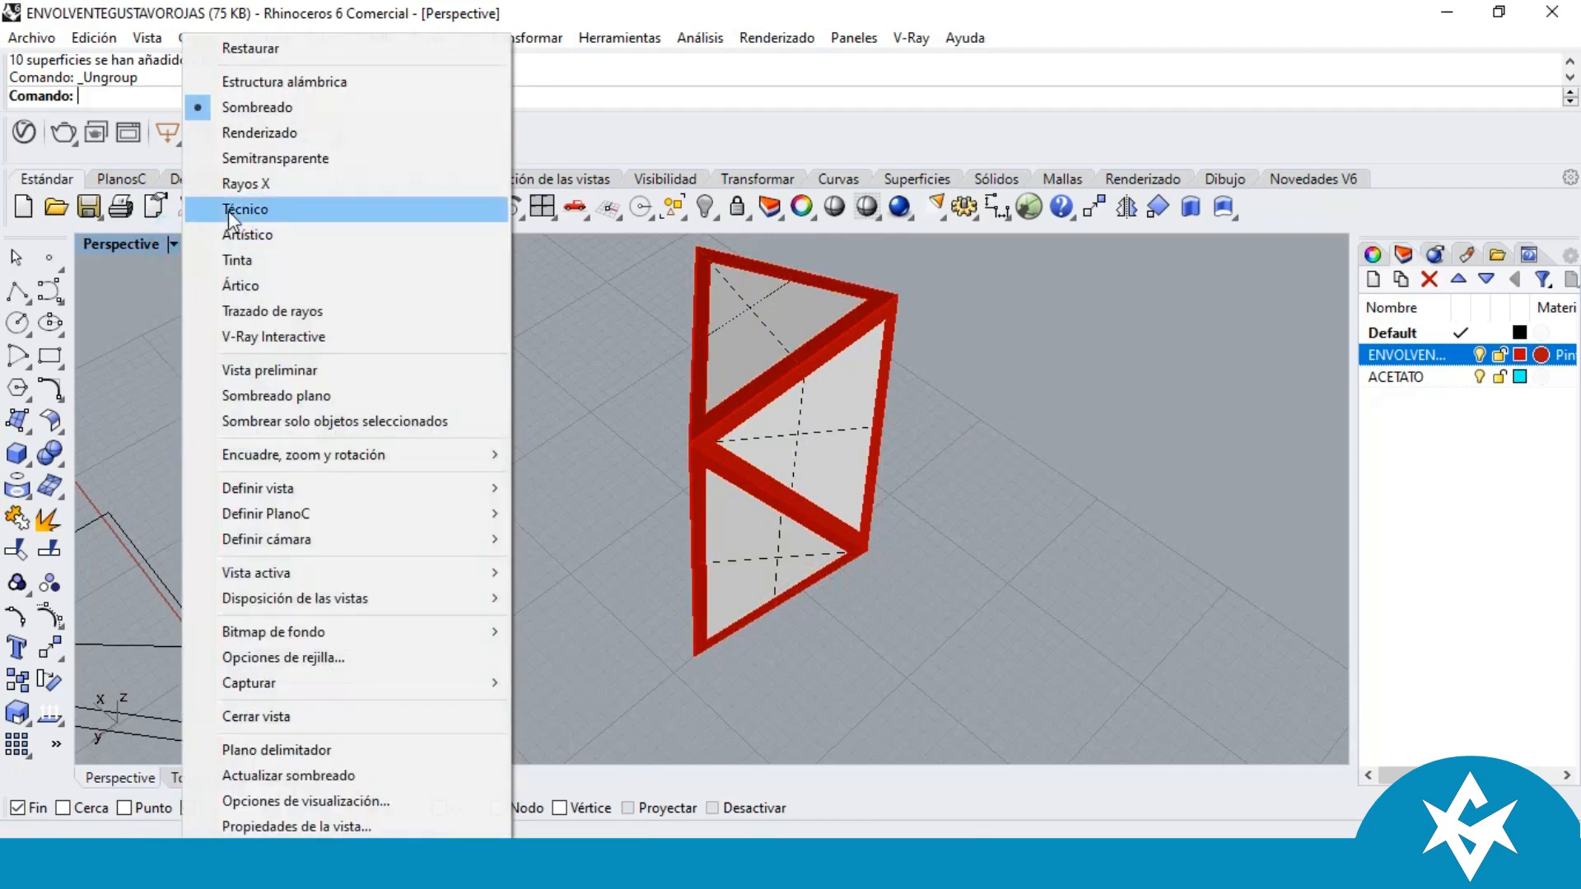
left_click(239, 138)
scroll(527, 379, "down", 5)
scroll(770, 338, "up", 2)
left_click_drag(799, 311, 525, 599)
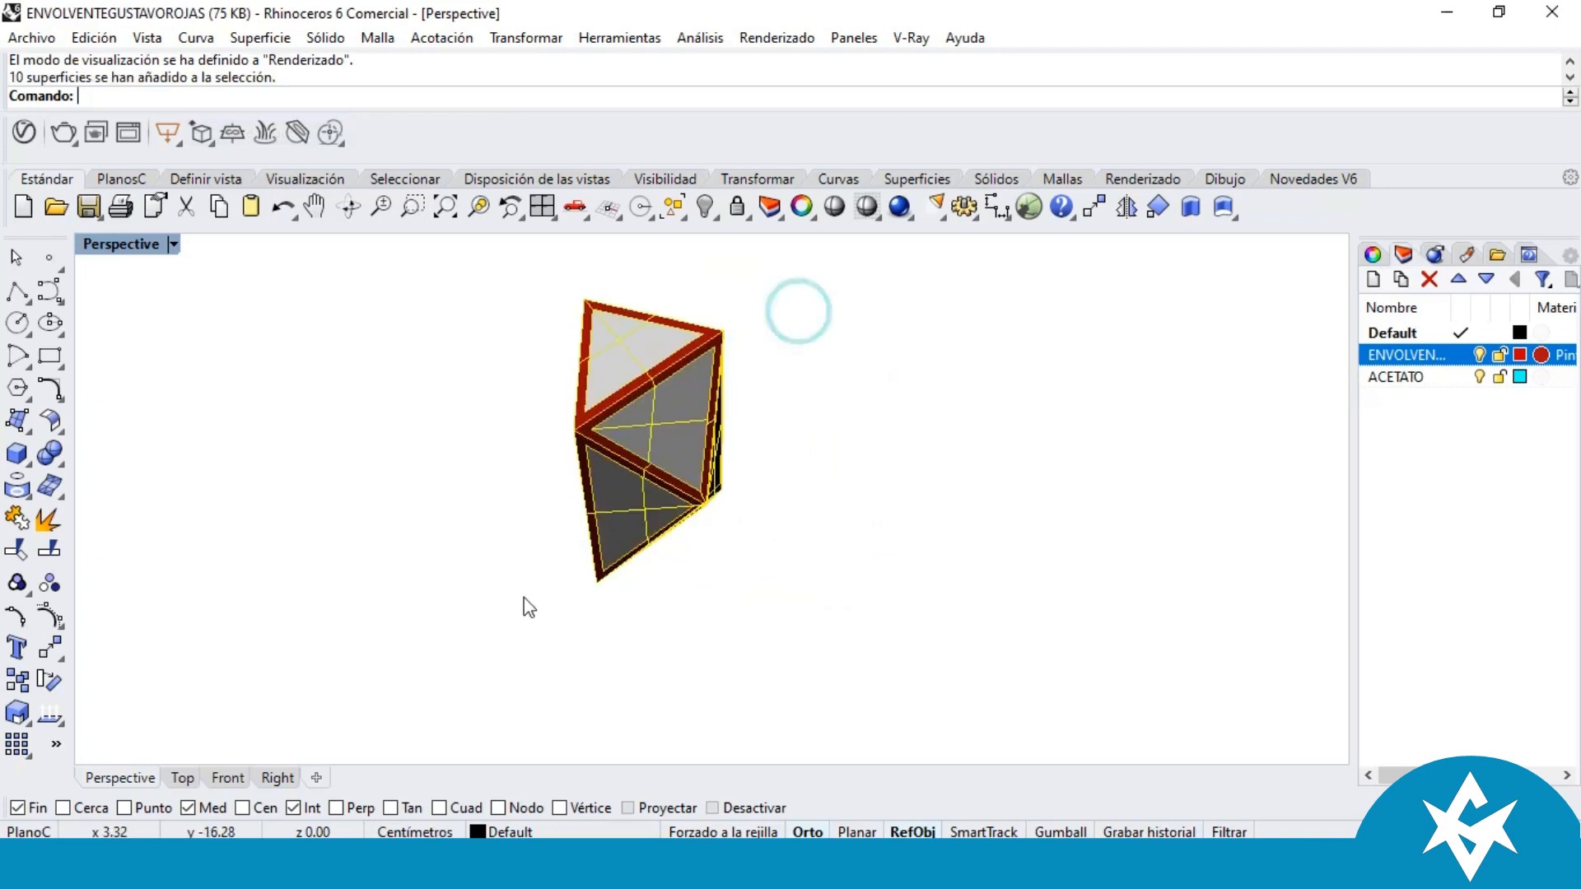
left_click(1096, 207)
left_click(681, 575)
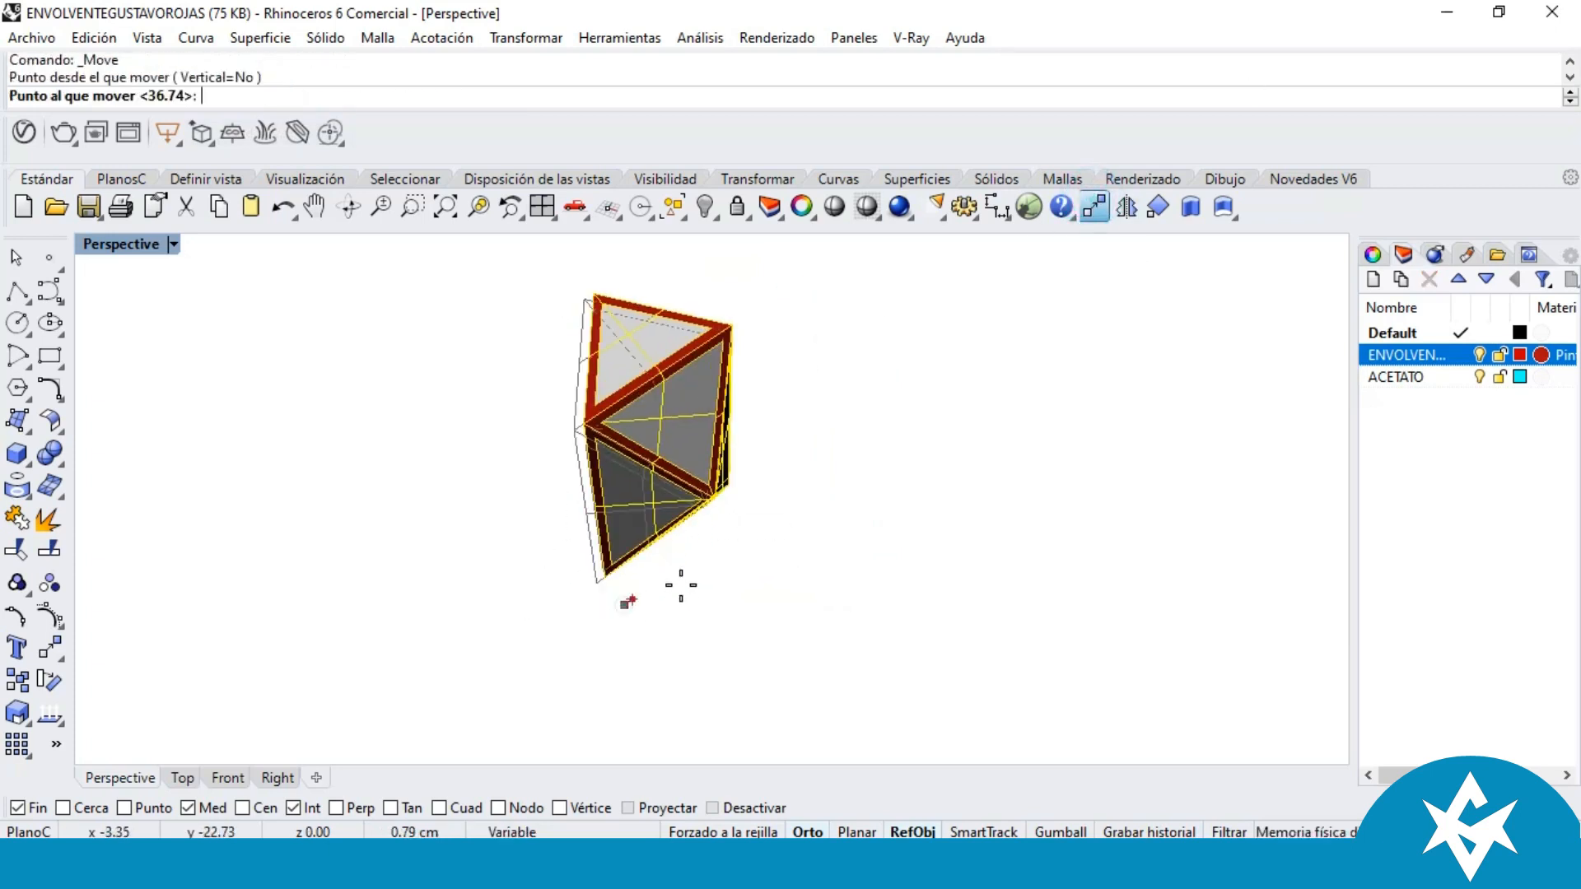
left_click(809, 512)
left_click(745, 534)
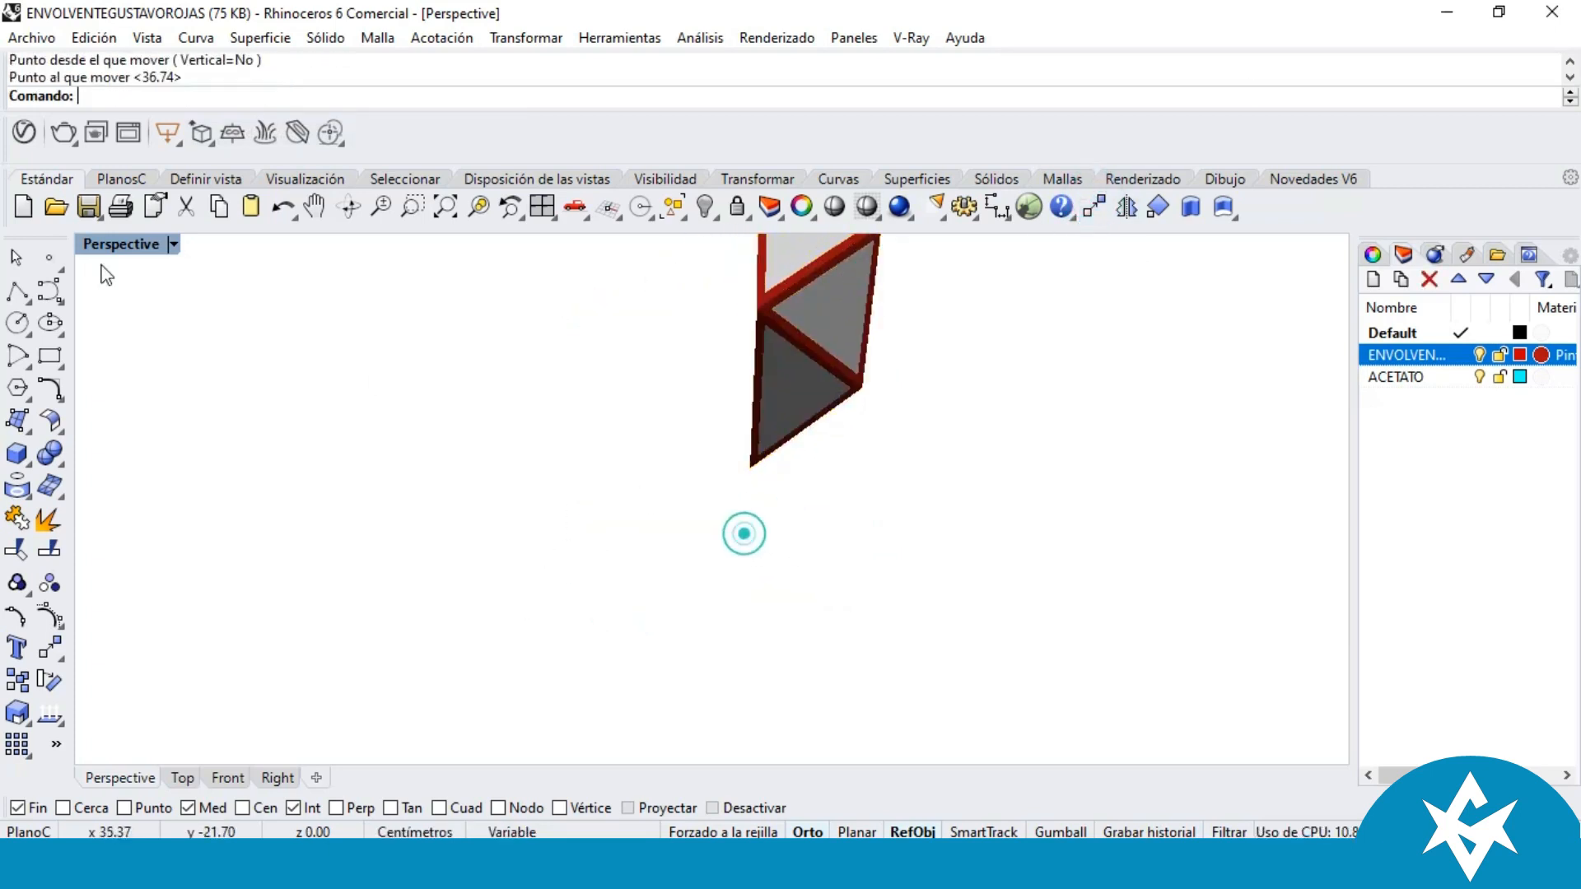
left_click(156, 249)
left_click(270, 106)
Step: Delete two leftover construction curves where the envelope originally stood
right_click_drag(804, 407, 794, 339)
right_click_drag(641, 530, 308, 512)
left_click(310, 518)
key("Delete")
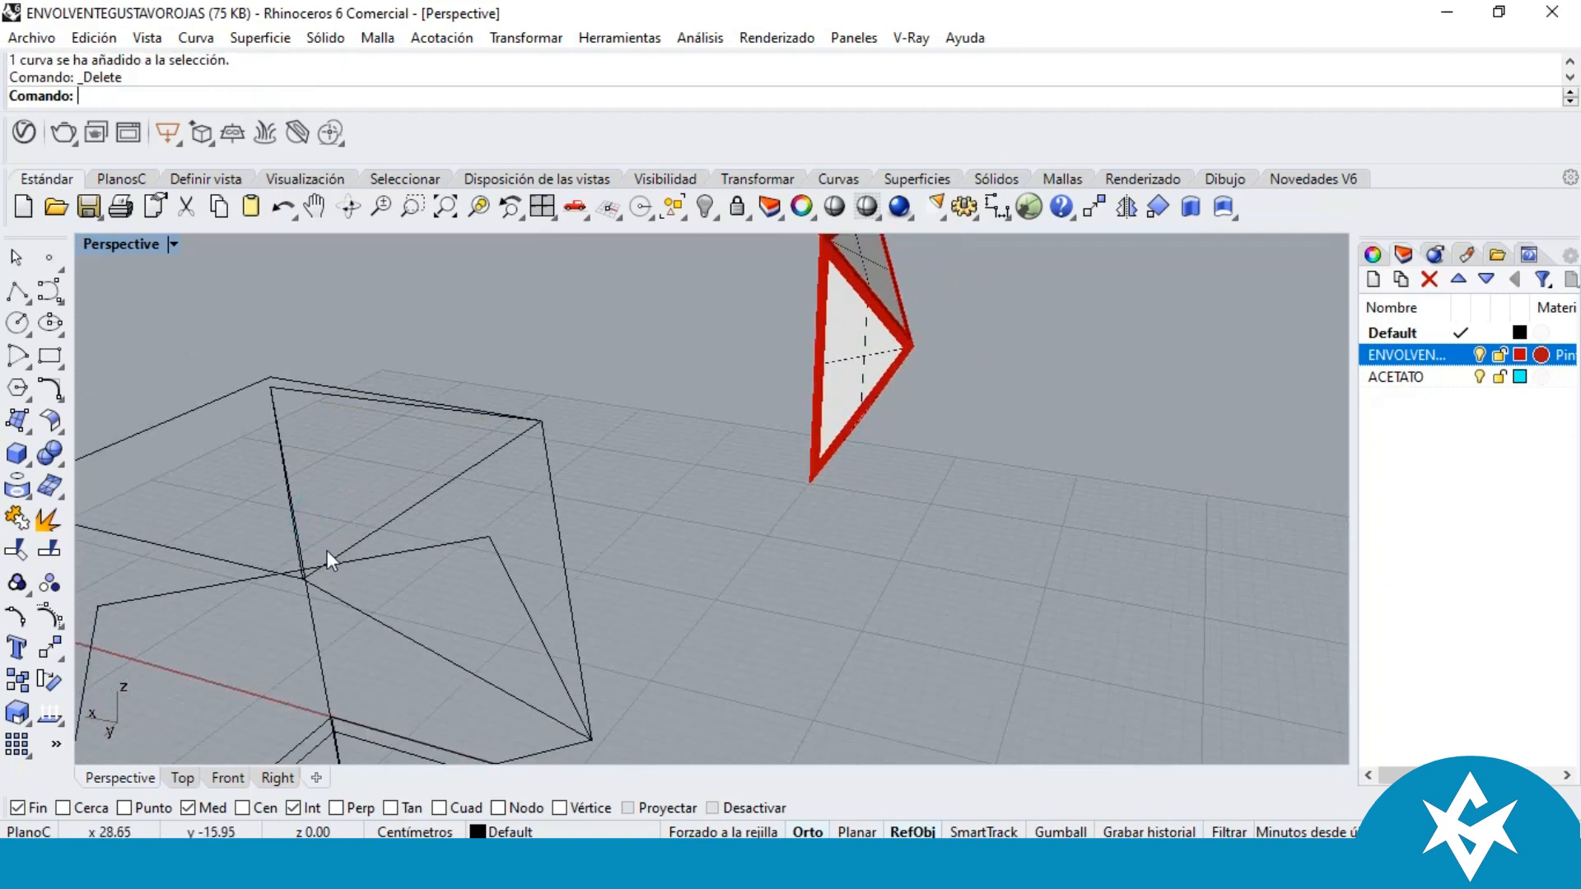
scroll(479, 514, "up", 2)
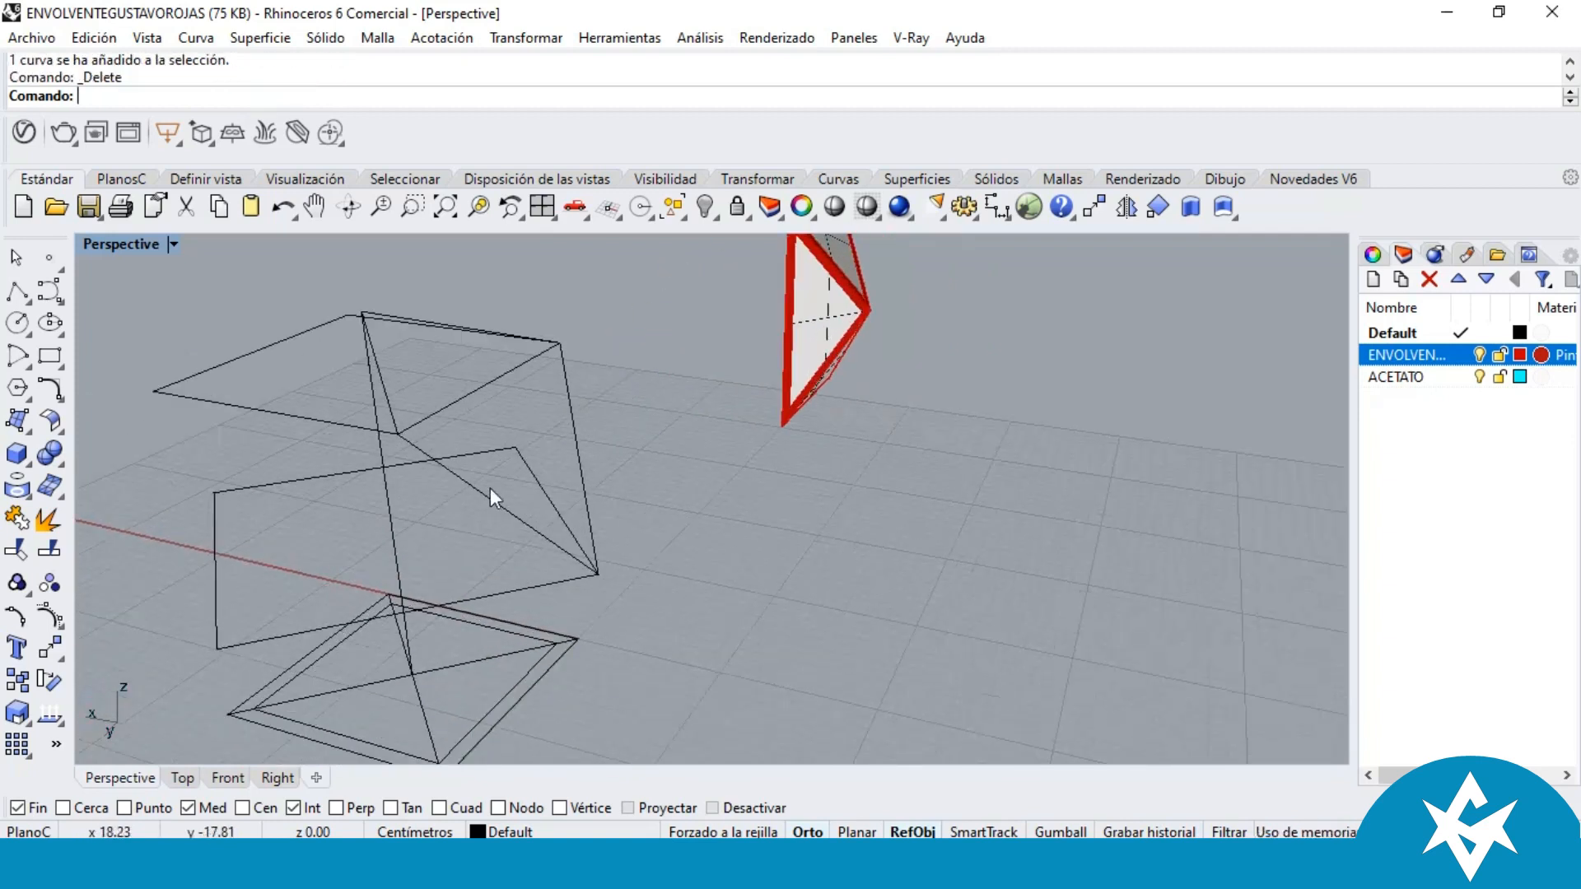
scroll(391, 403, "up", 1)
left_click(384, 398)
key("Delete")
Step: Move all the envelope surfaces back onto the construction curves, snapping the roof's corner to its matching curve endpoint
right_click_drag(477, 400, 419, 527)
scroll(577, 388, "down", 5)
scroll(536, 564, "down", 6)
scroll(659, 326, "up", 6)
left_click_drag(769, 318, 600, 508)
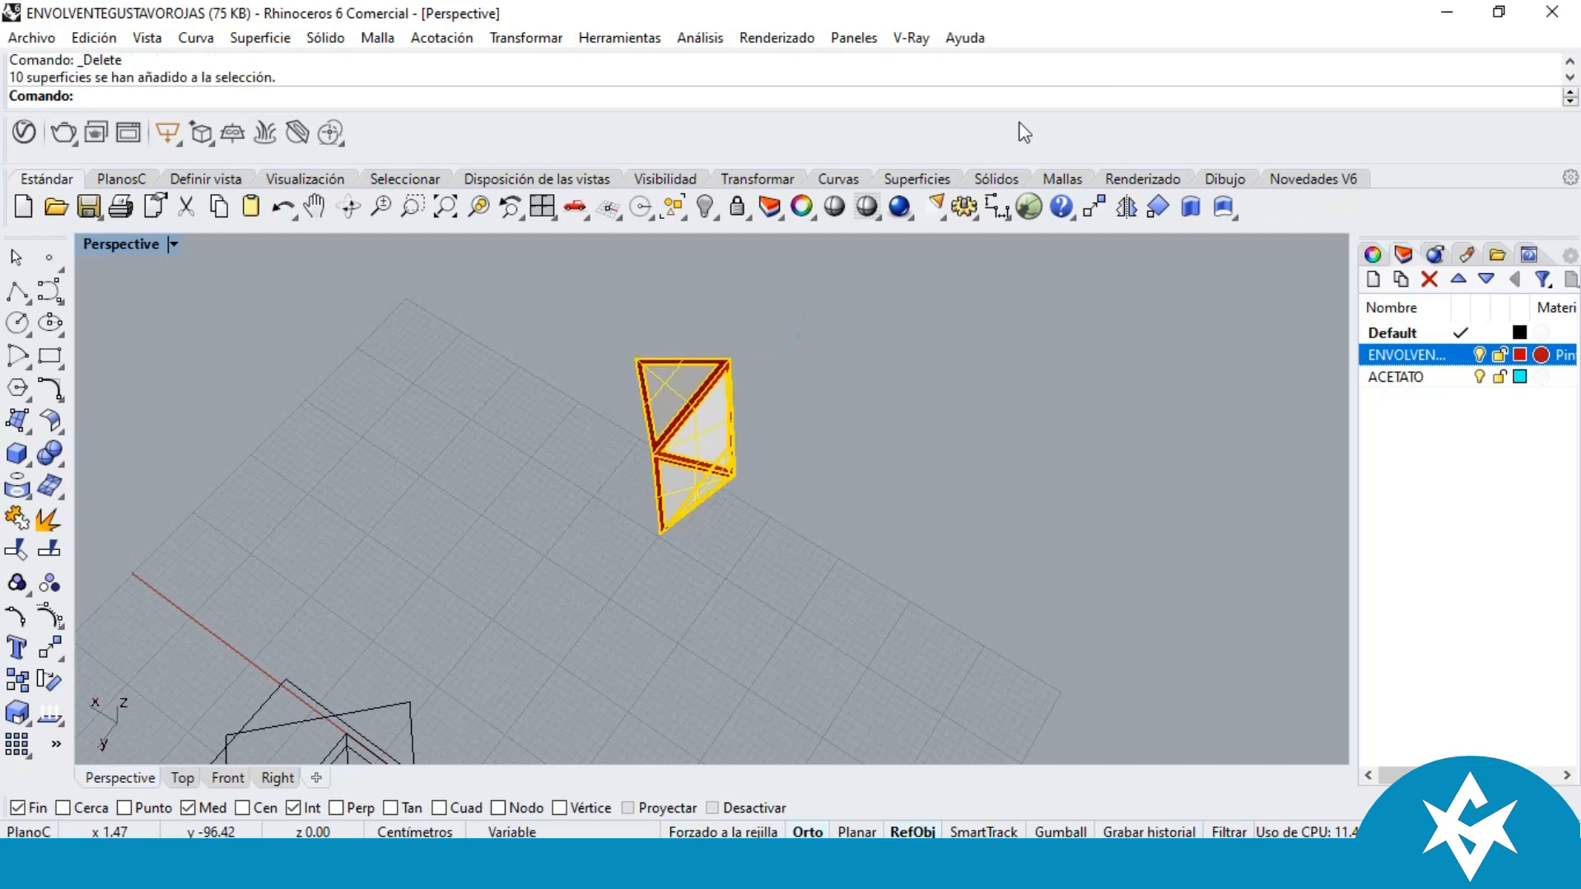
left_click(1094, 206)
left_click(635, 357)
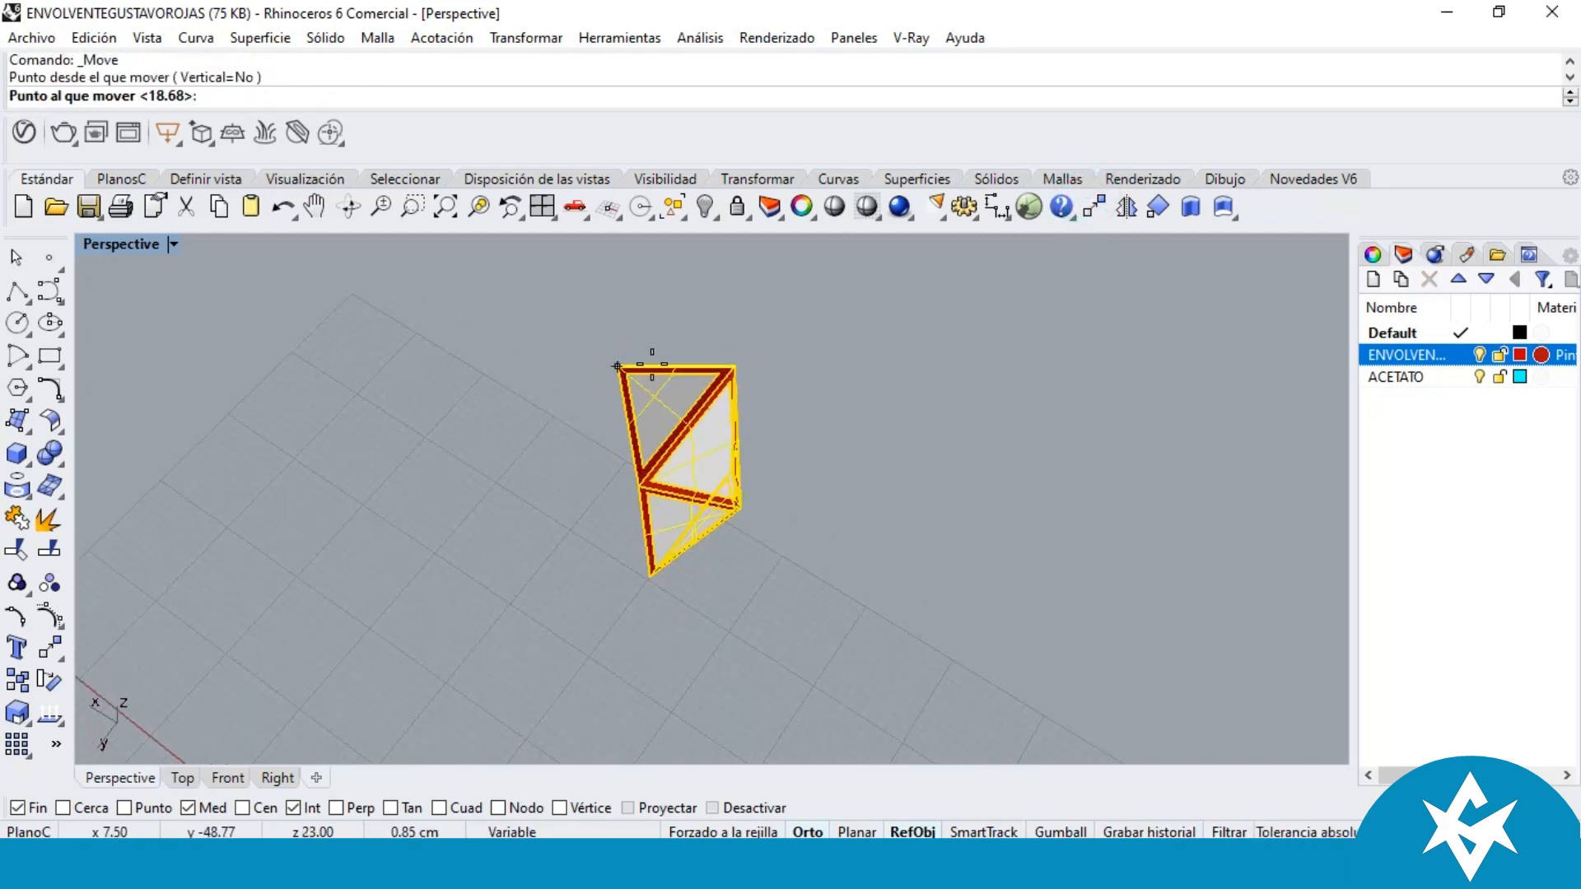
scroll(755, 302, "down", 4)
scroll(610, 515, "up", 8)
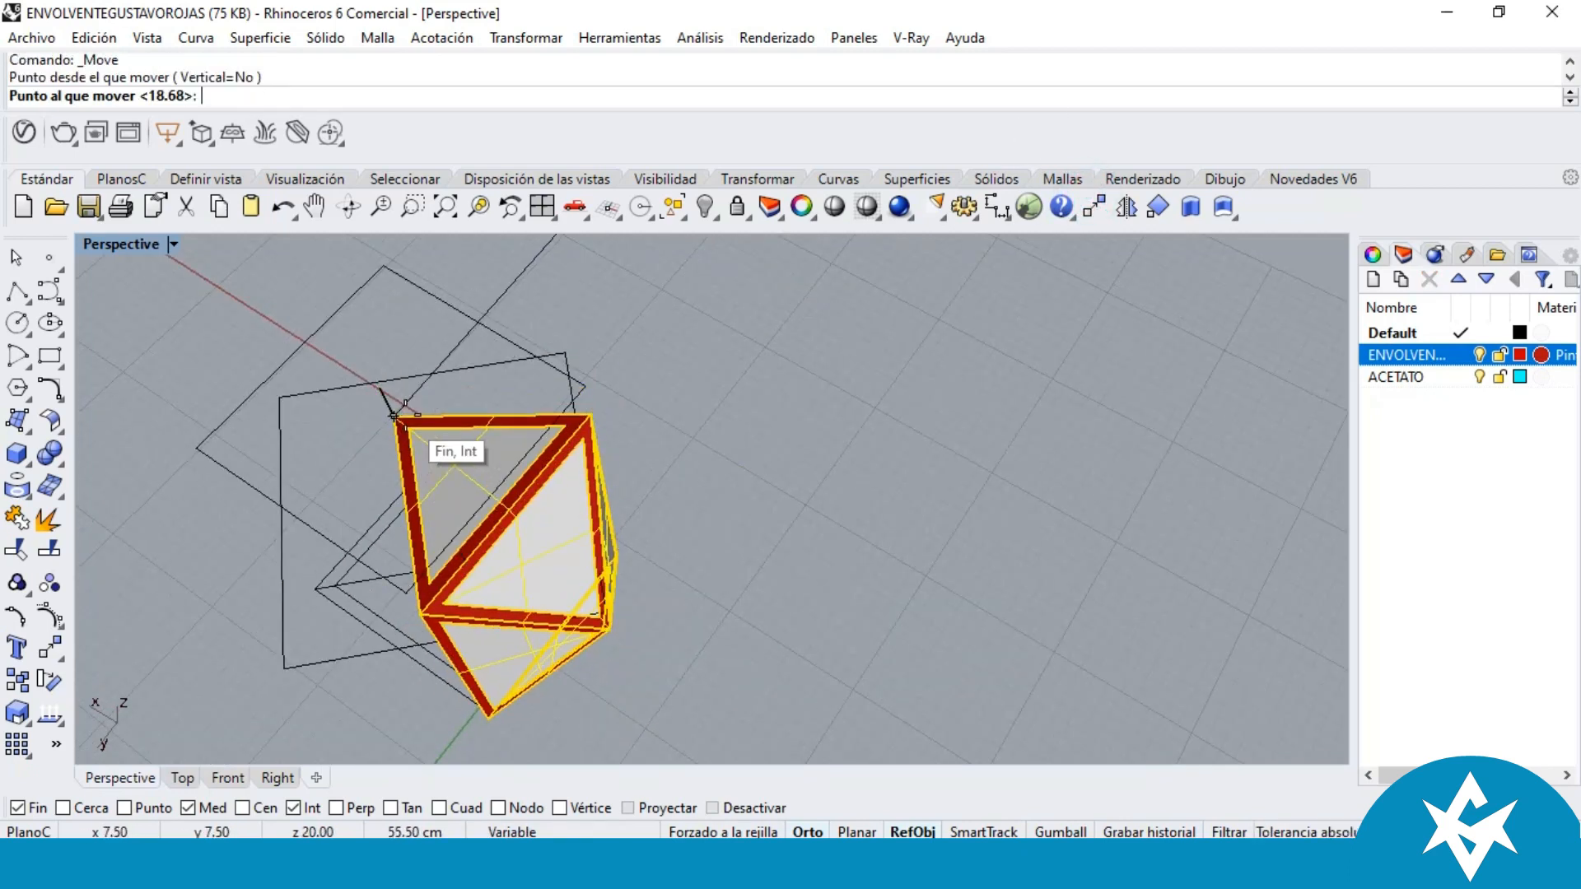
left_click(385, 401)
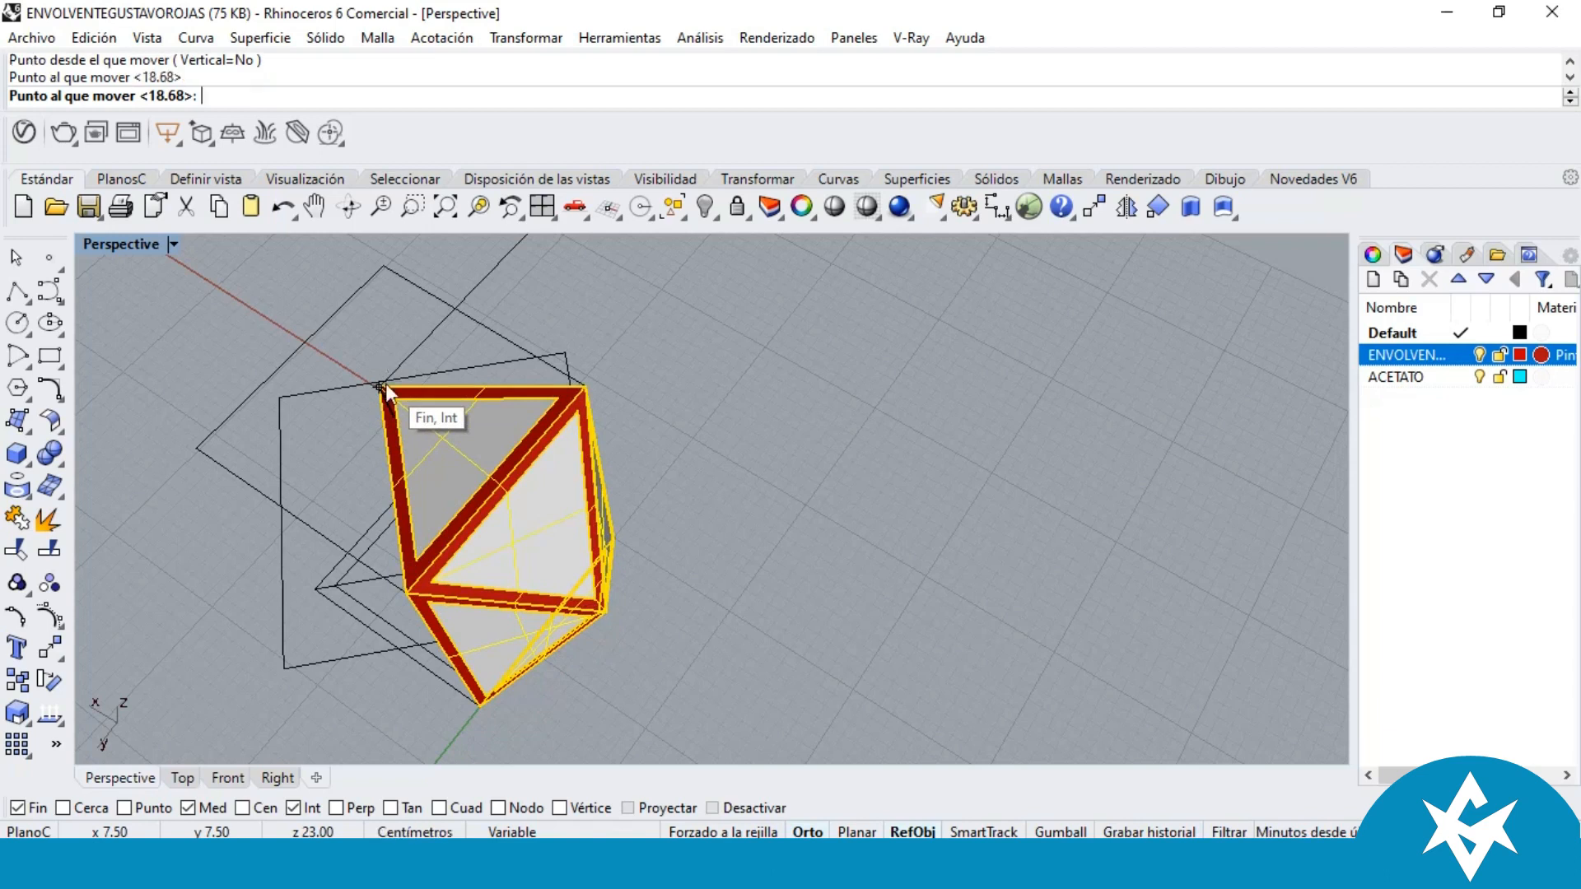
left_click(903, 378)
Step: Group the roof's inner triangular surface with its frame surface again
scroll(723, 494, "down", 3)
right_click_drag(723, 494, 909, 412)
scroll(738, 423, "up", 5)
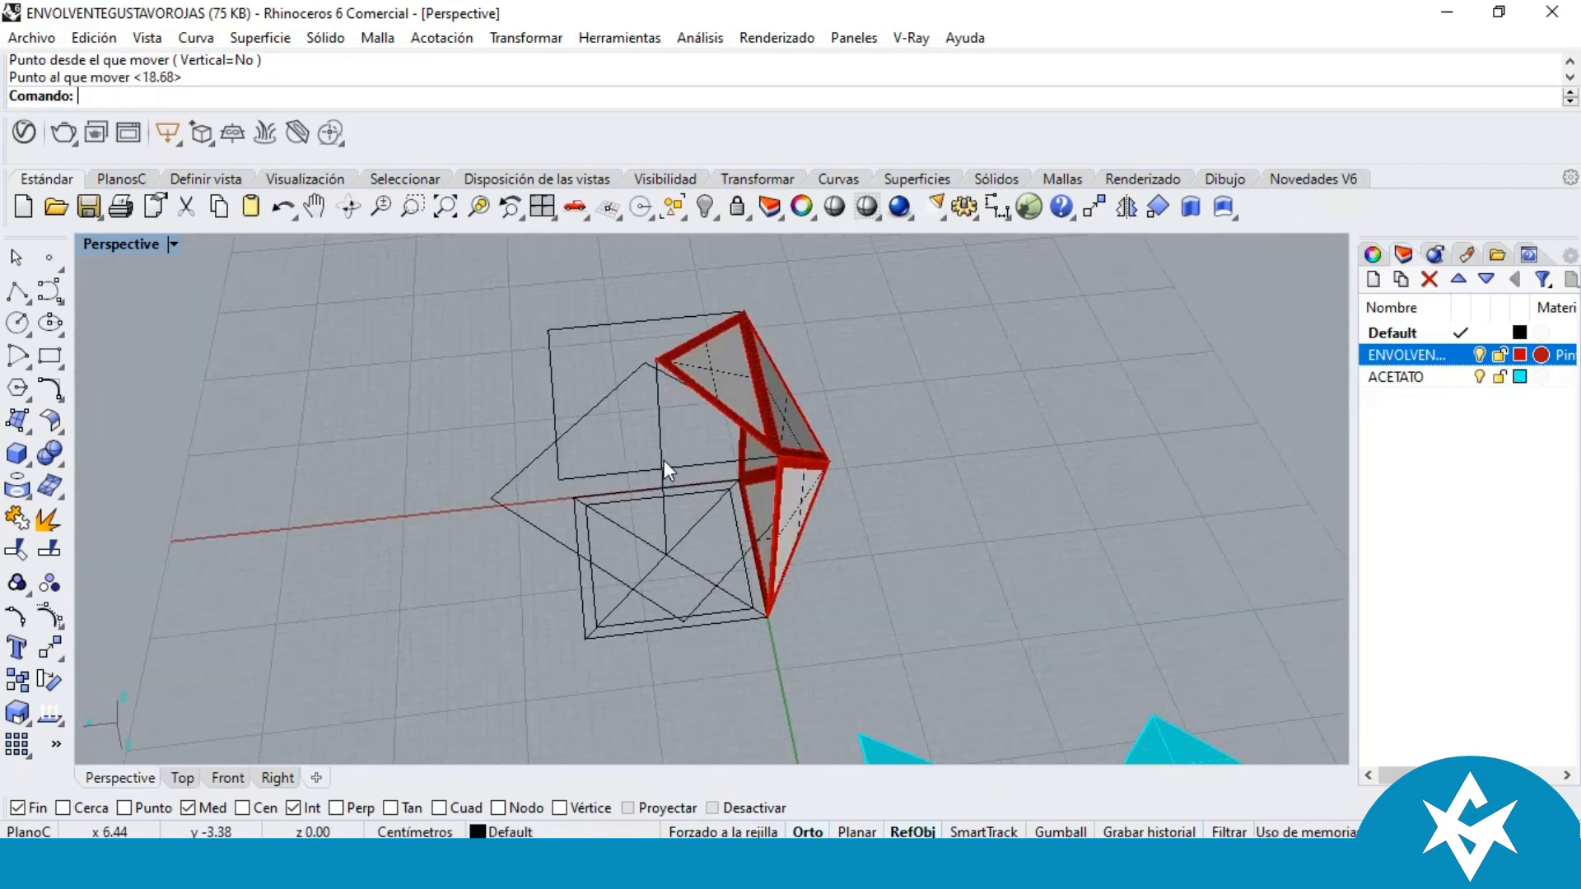
right_click_drag(627, 455, 742, 358)
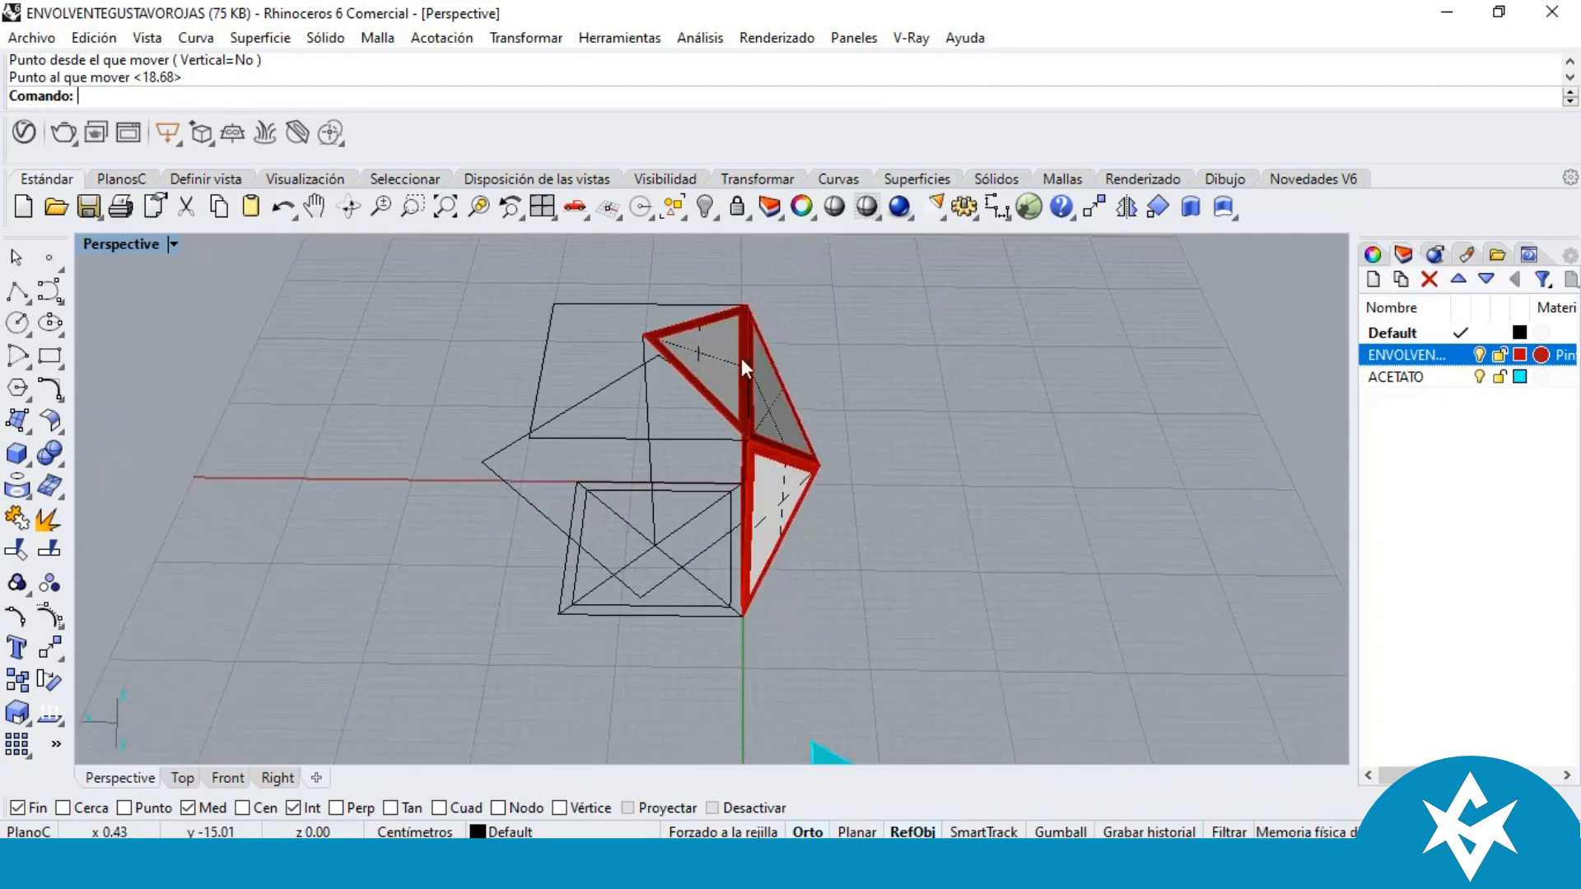
left_click(723, 359)
scroll(750, 331, "up", 6)
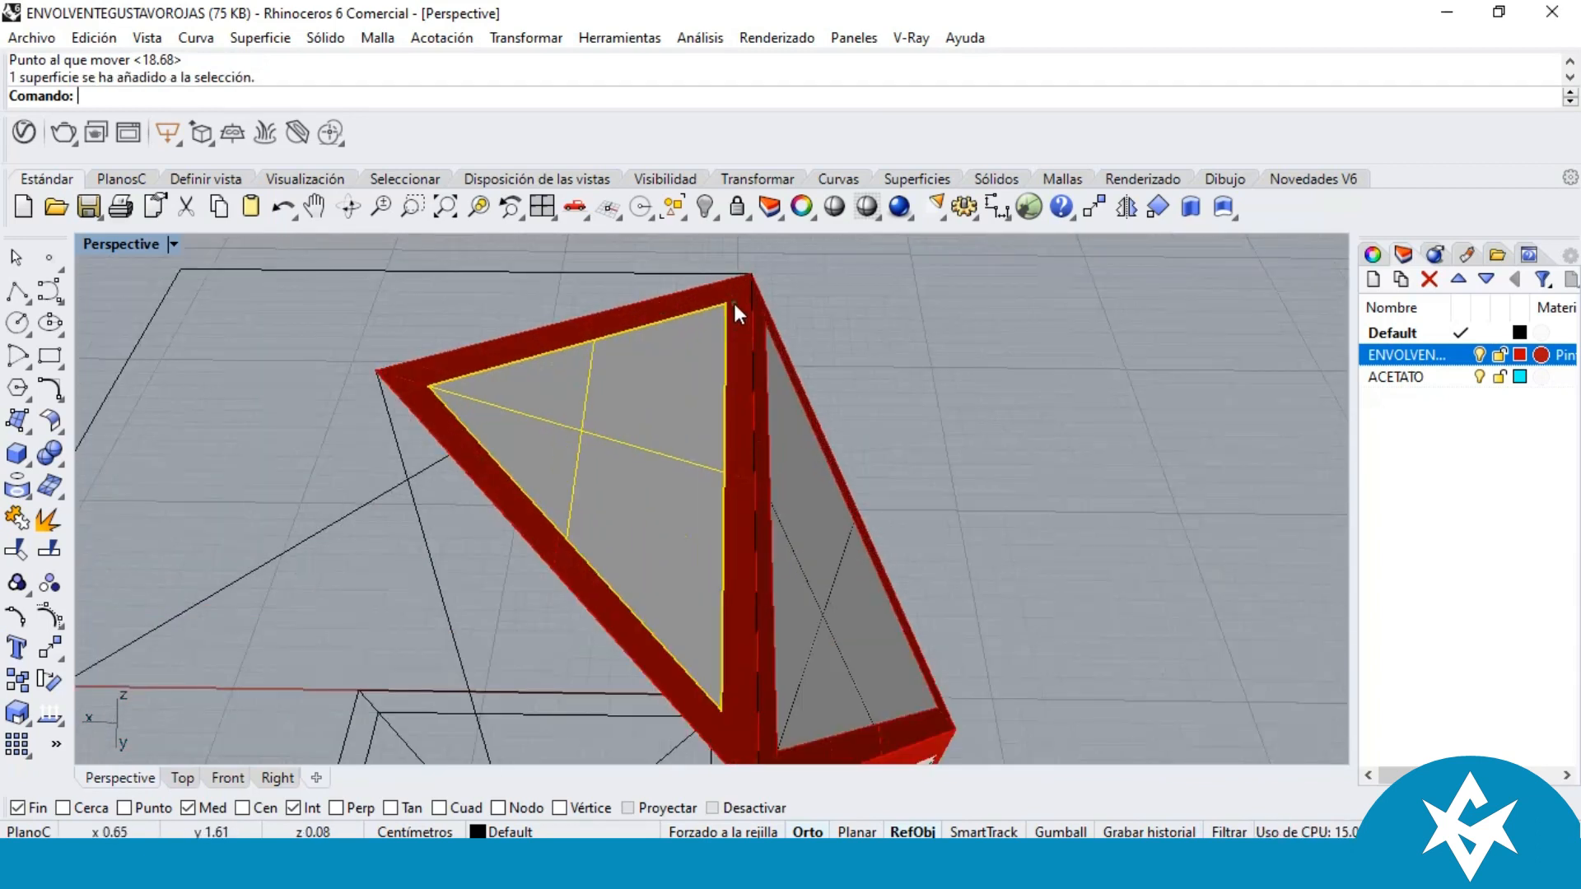
left_click(733, 300)
left_click(17, 584)
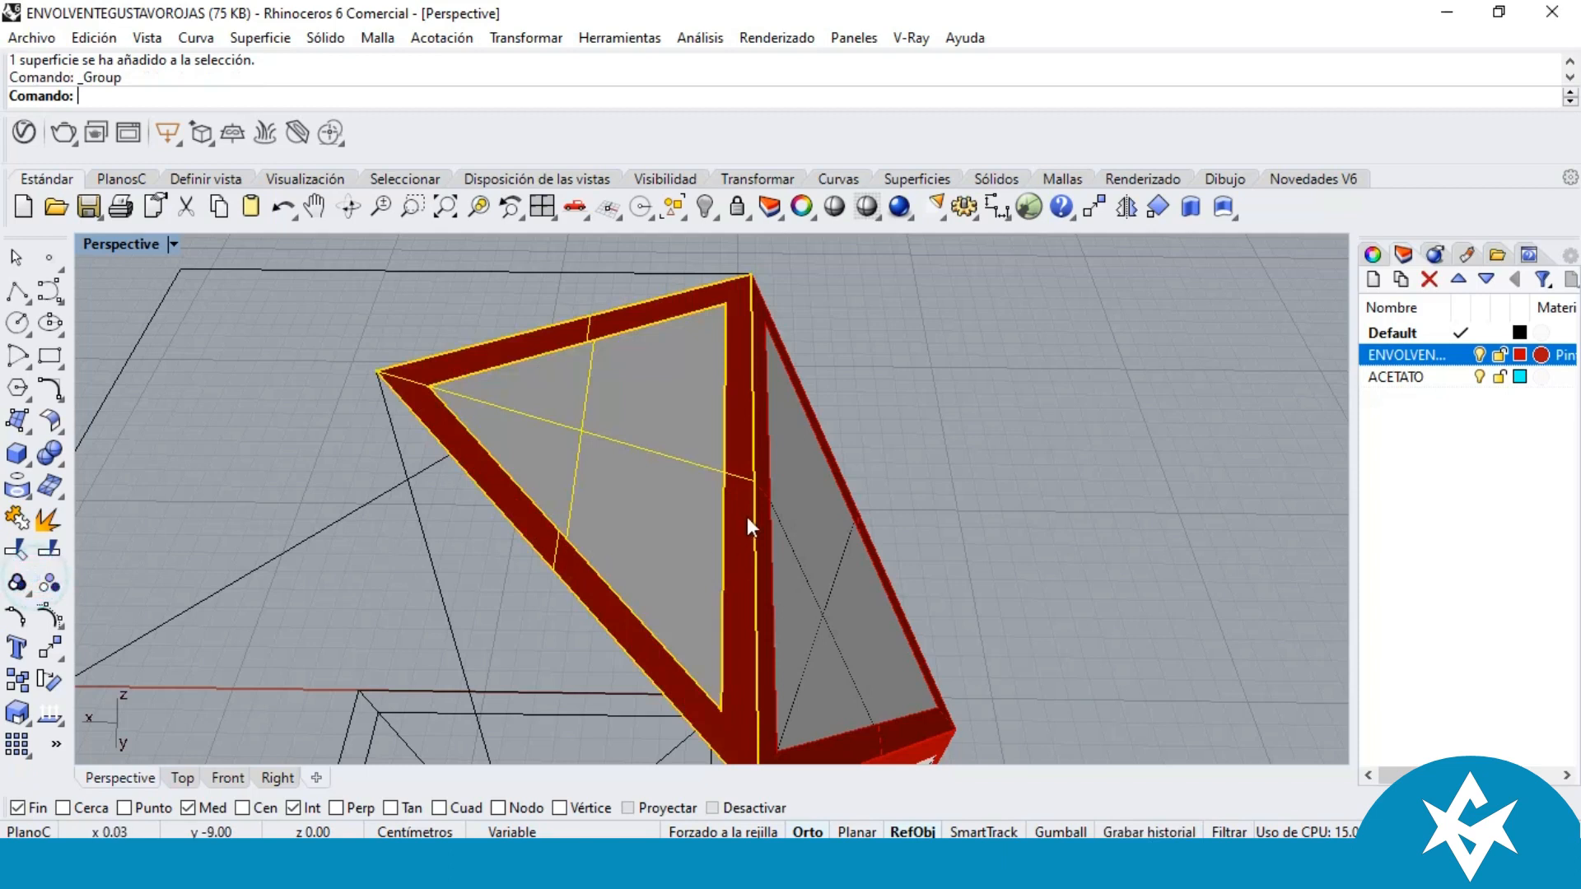
Step: Group the inner surface and frame of the inverted wall panel directly below the roof
left_click(806, 537)
scroll(790, 524, "up", 6)
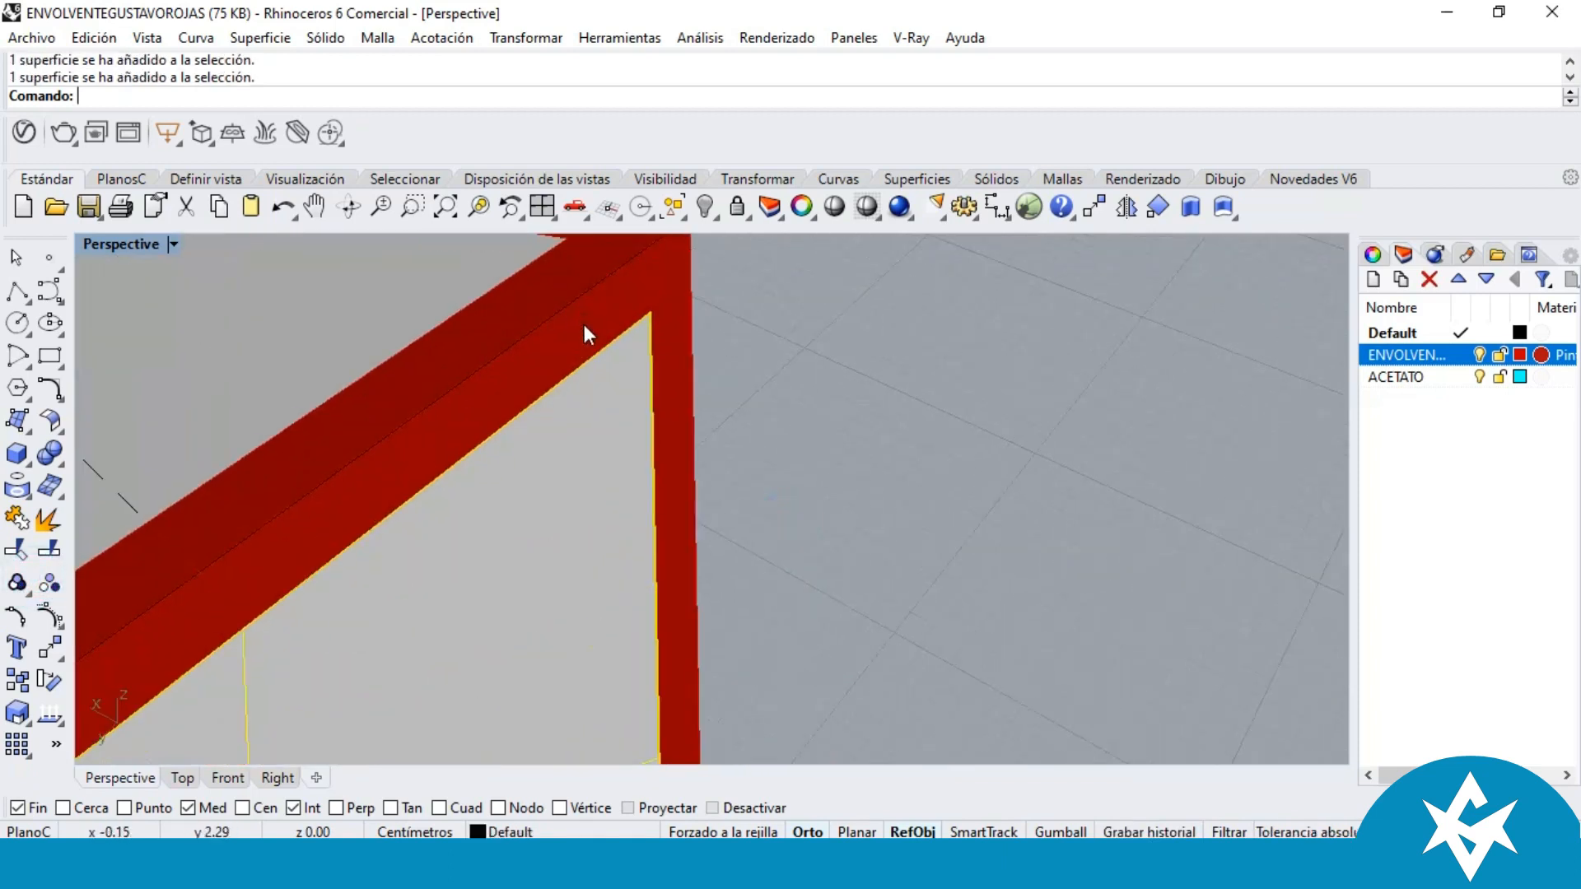
scroll(585, 325, "down", 6)
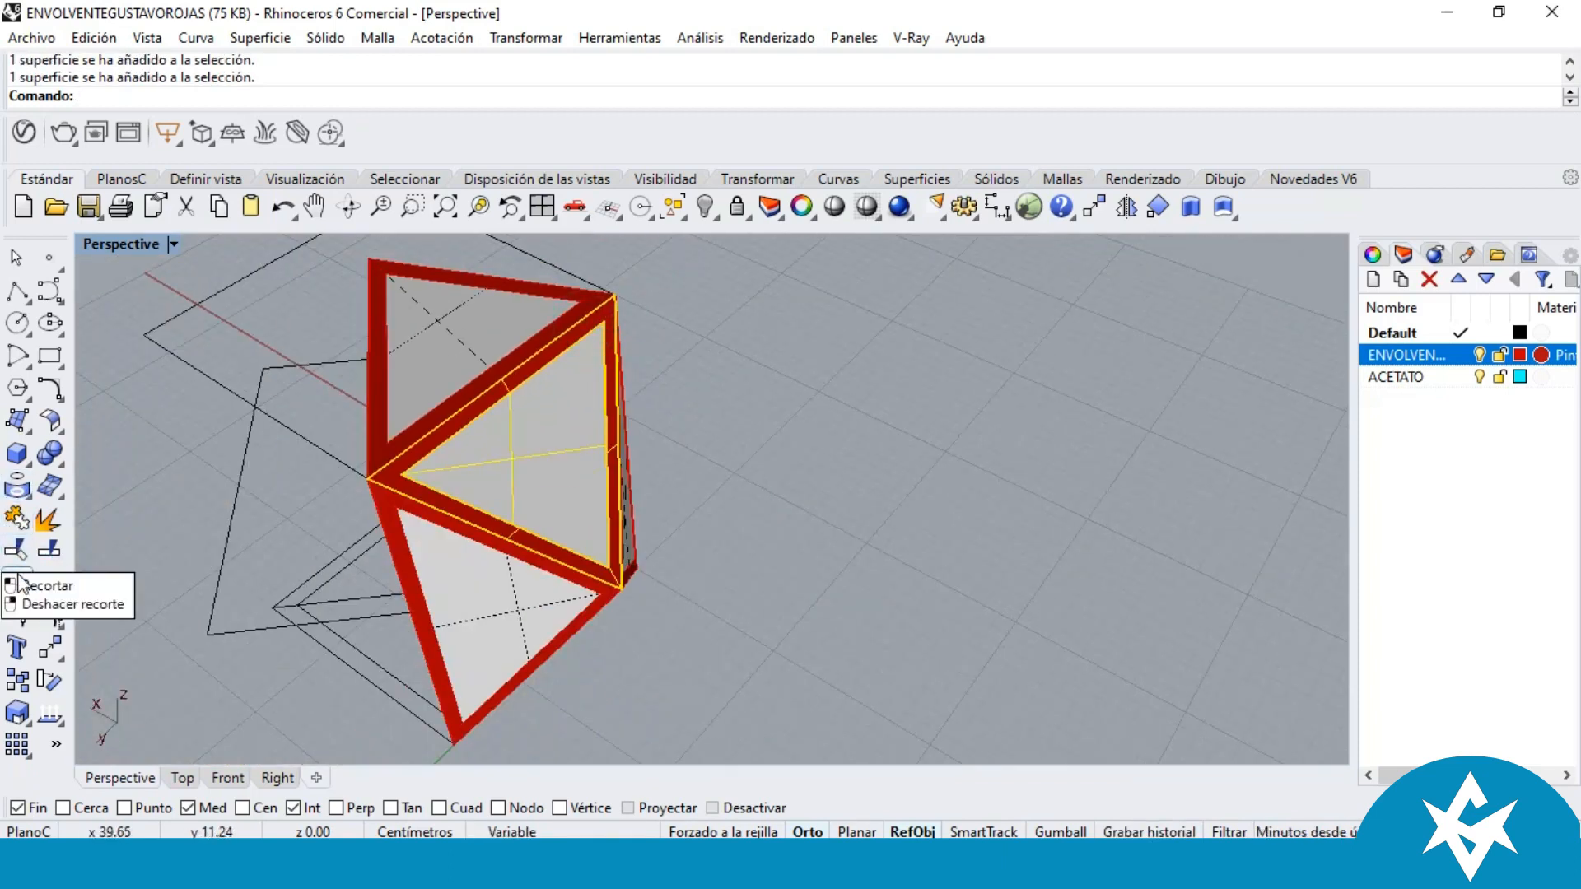
left_click(17, 584)
Step: Group the inner surface and frame of the lower wall panel adjoining the inverted one
scroll(591, 557, "up", 5)
left_click(580, 576)
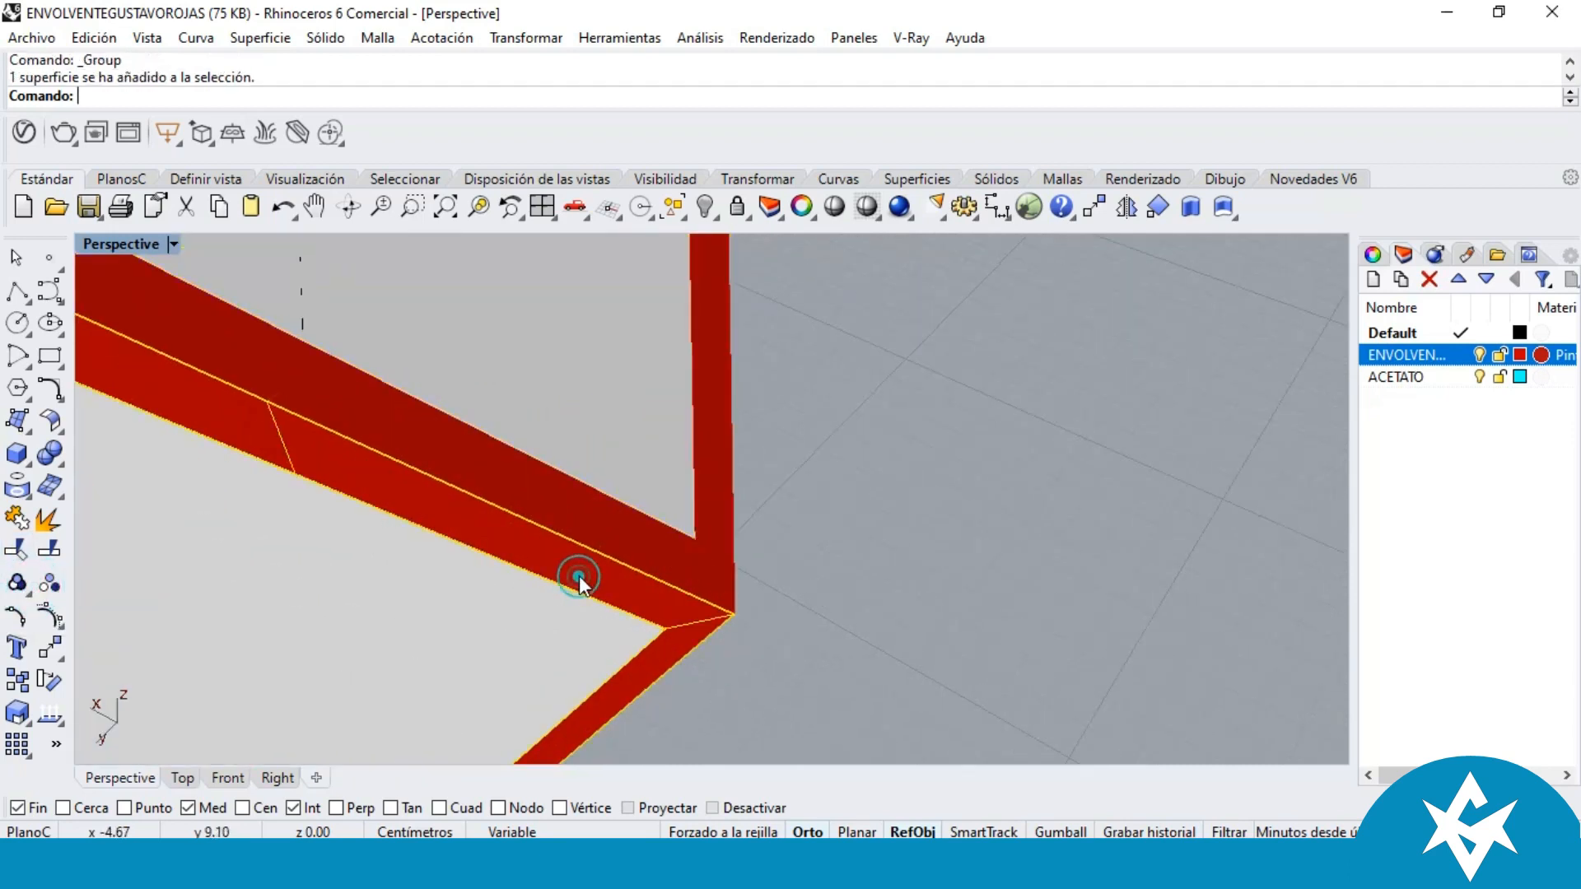
left_click(561, 620)
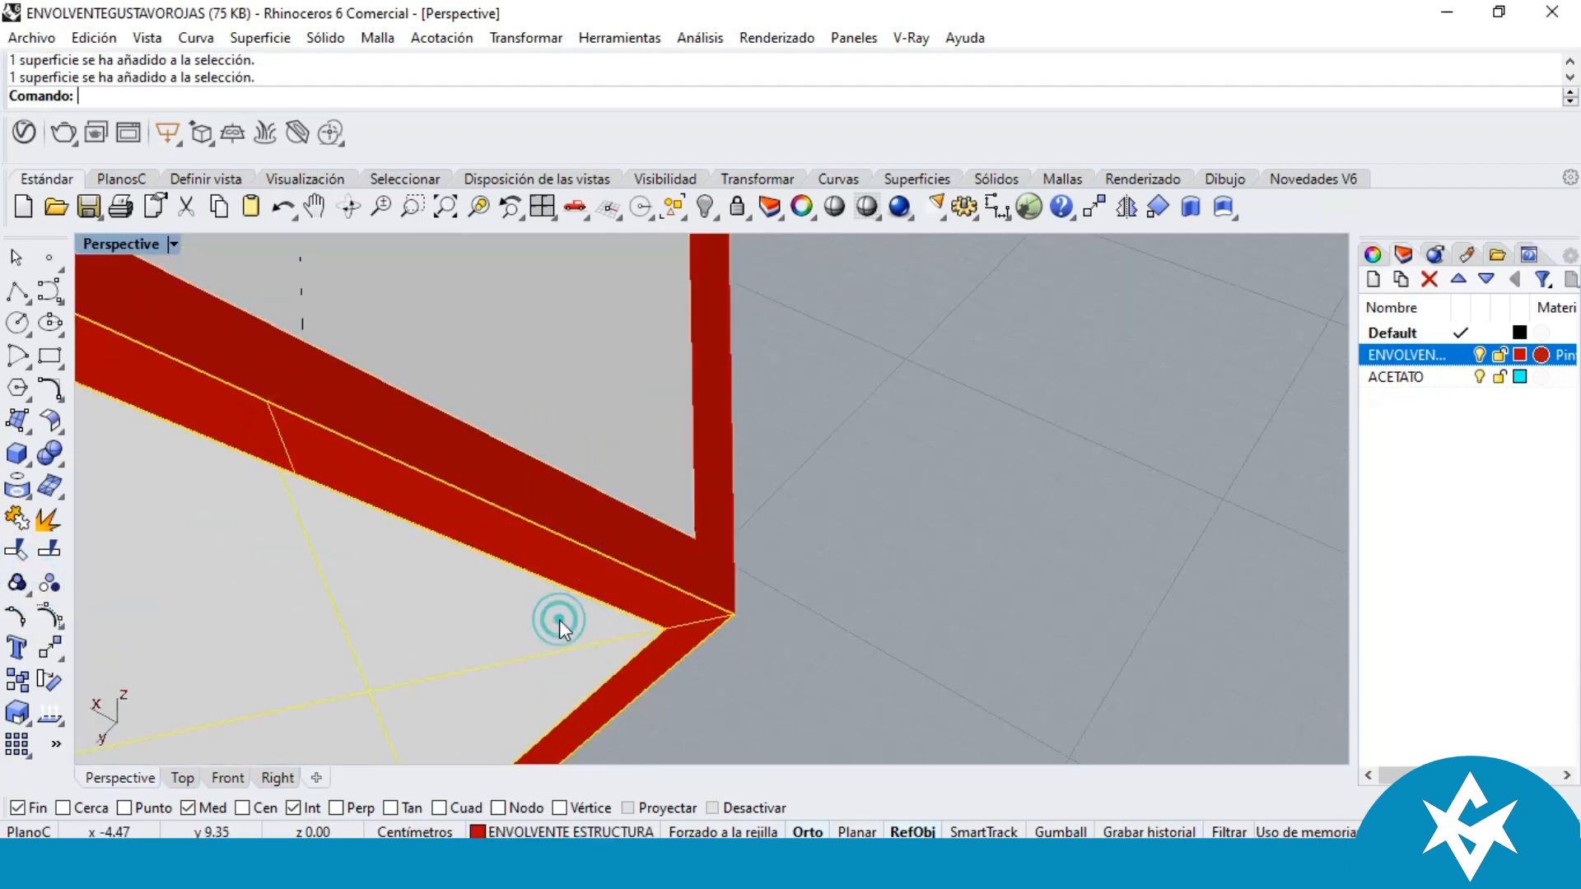
left_click(23, 587)
Step: Group the inner surface and frame of the wall panel on the opposite side of the inverted one
scroll(770, 394, "down", 6)
right_click_drag(879, 459, 660, 399)
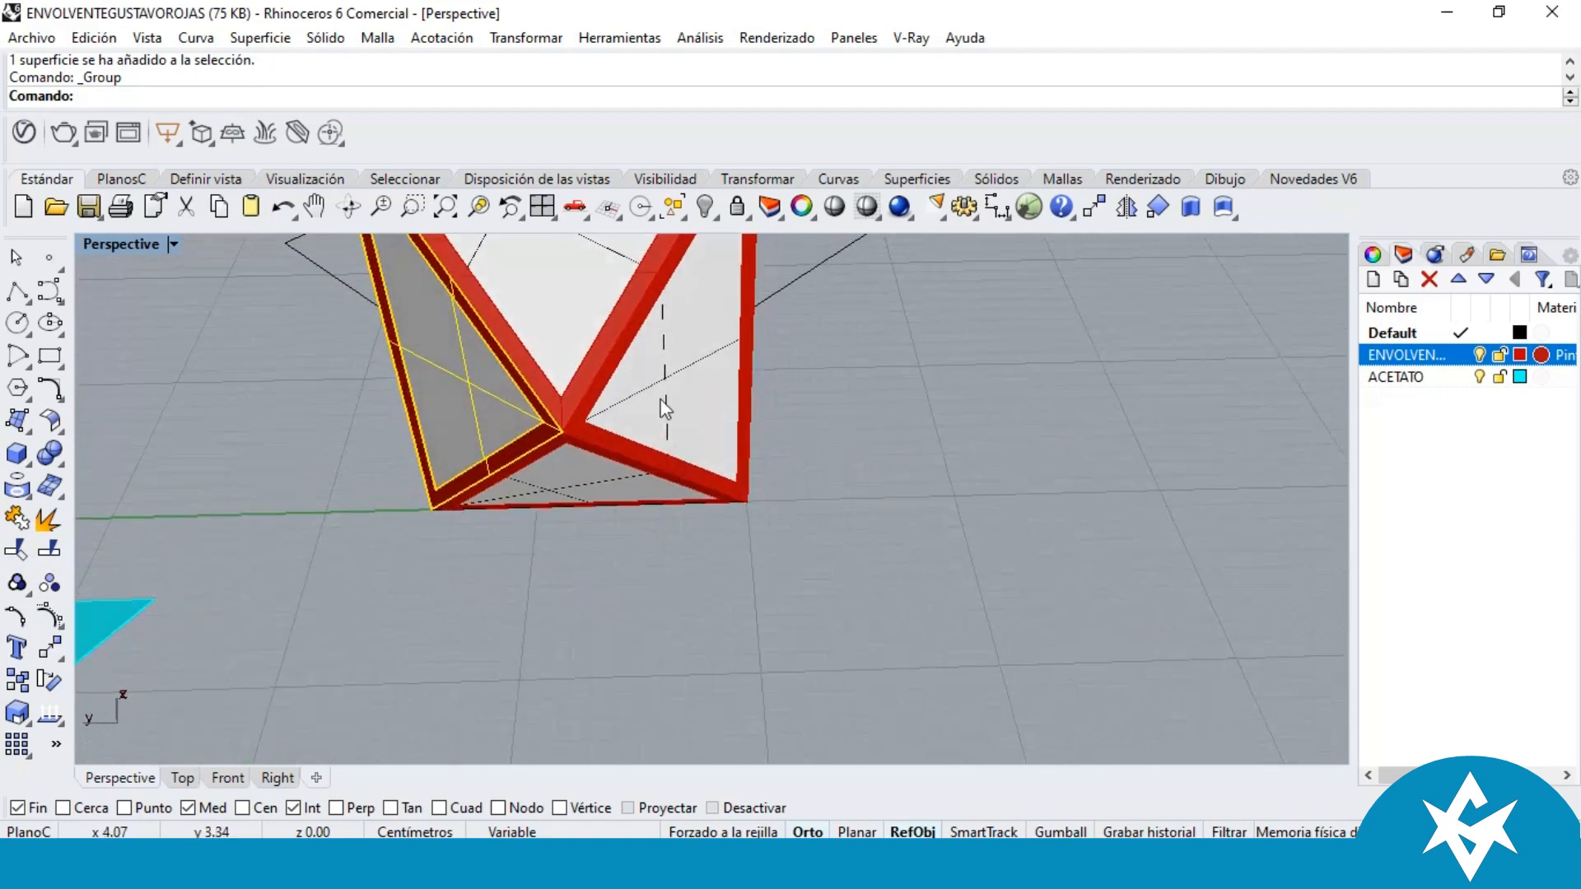
left_click(665, 377)
scroll(613, 373, "up", 3)
left_click(598, 384)
scroll(598, 383, "down", 2)
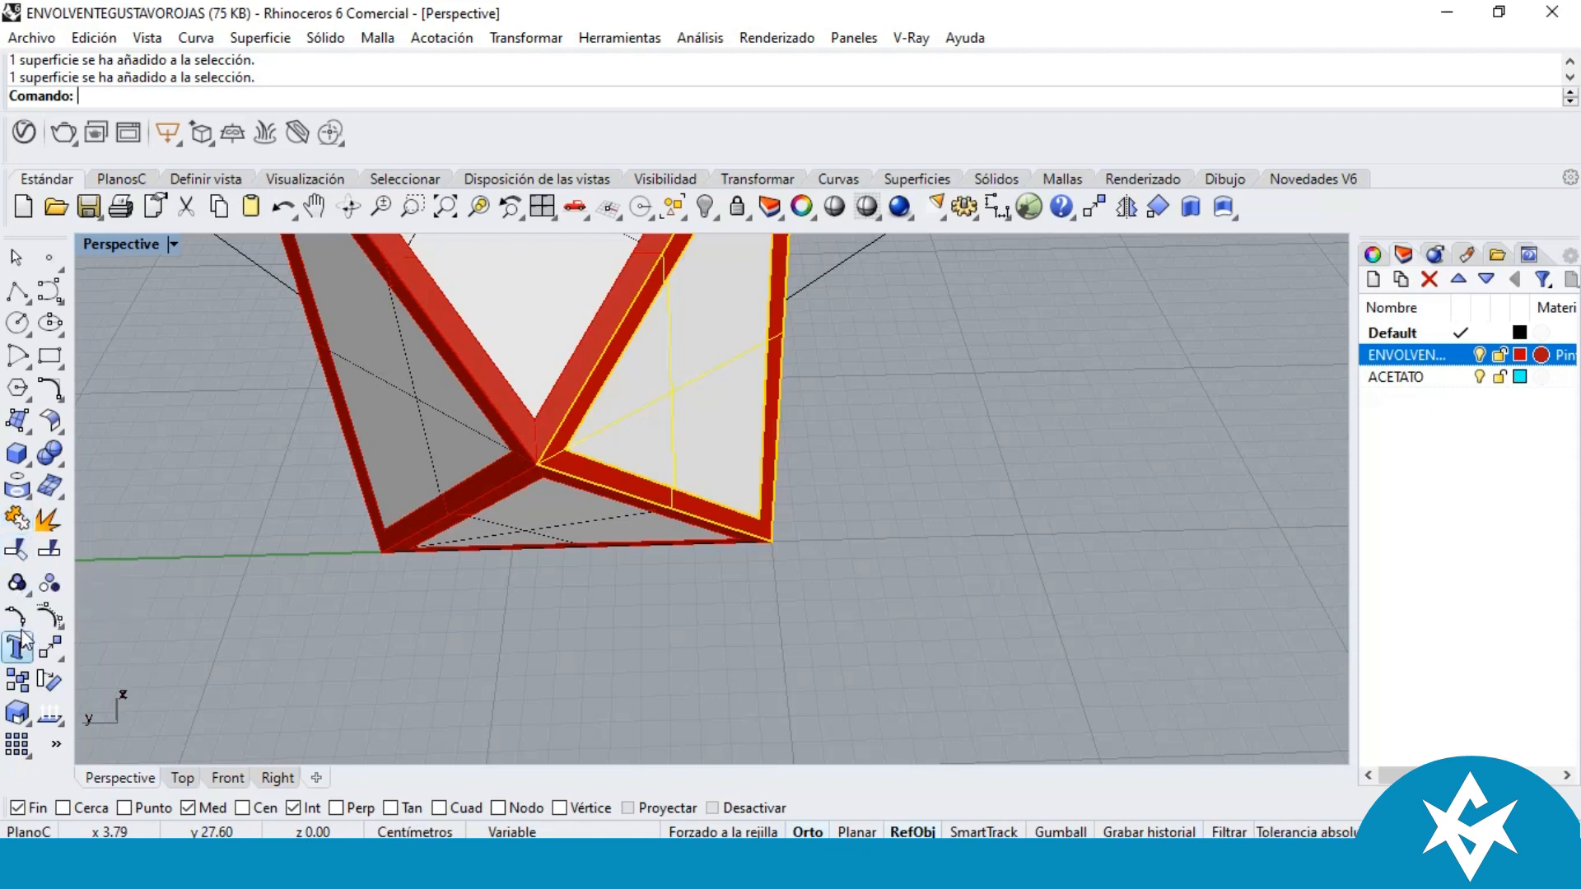
left_click(17, 583)
Step: Group the inner surface and frame of the bottom triangular panel
scroll(571, 494, "up", 3)
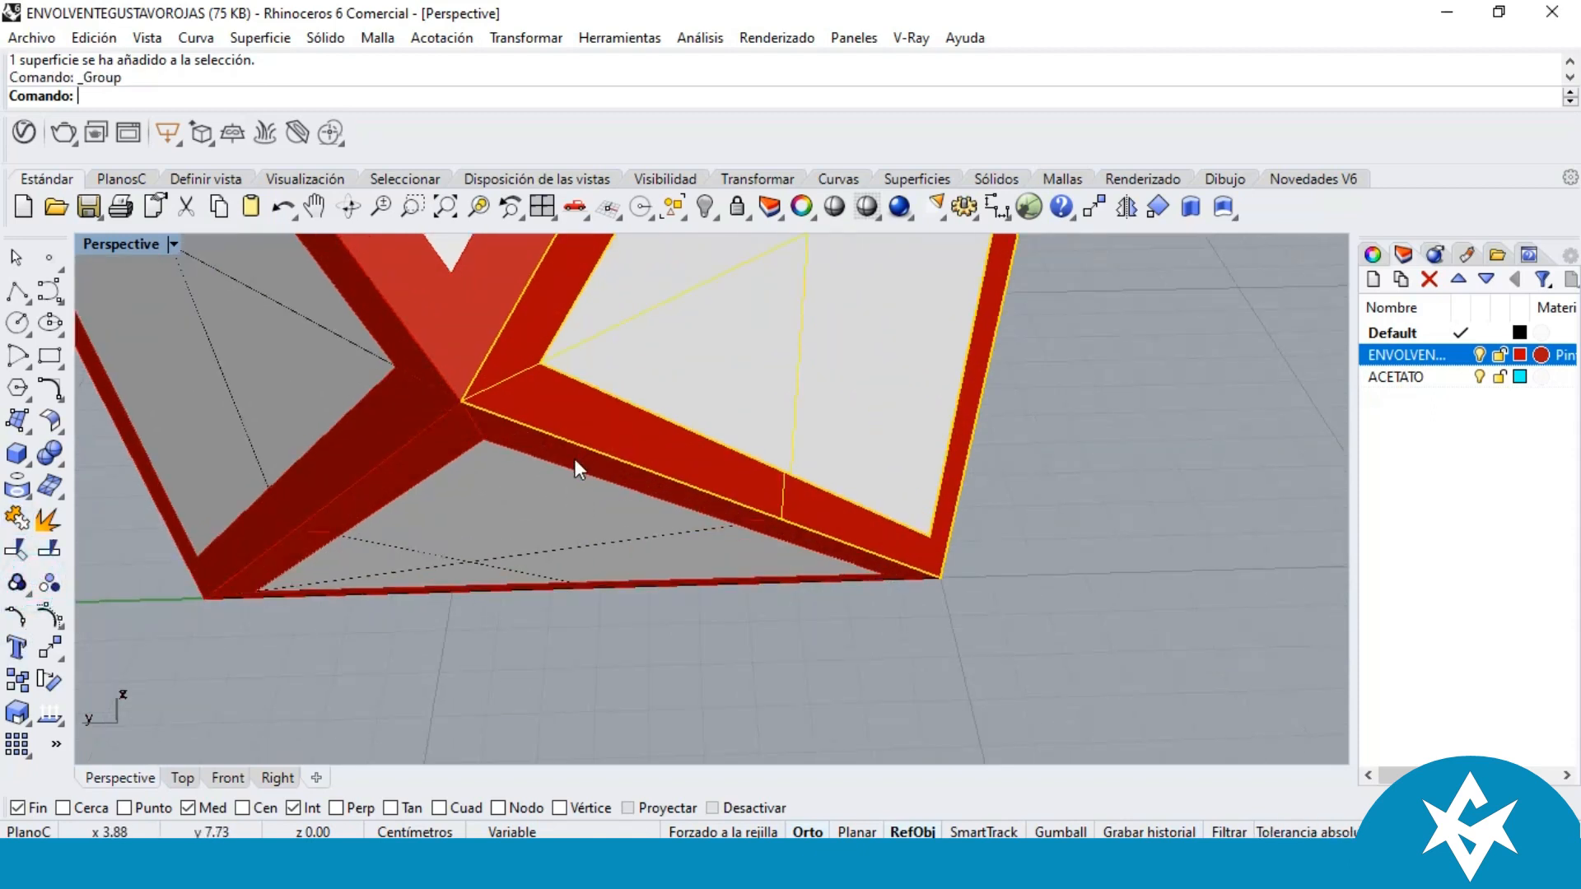
left_click(575, 458)
left_click(521, 485)
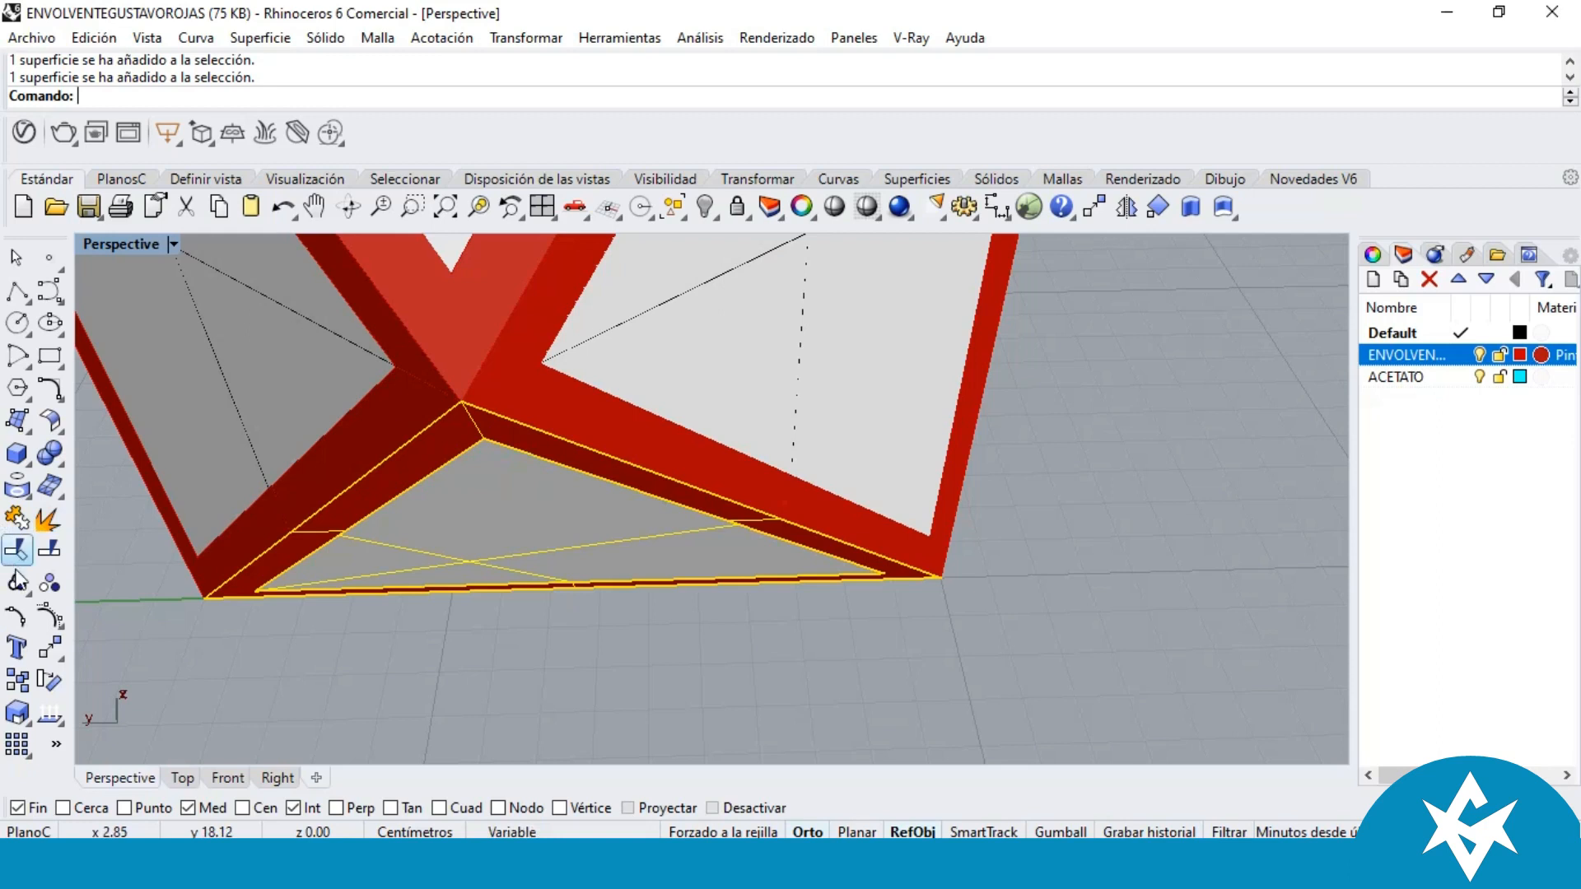
left_click(18, 581)
scroll(576, 564, "down", 6)
left_click(909, 527)
Step: Check from several sides that each envelope panel selects together with its frame
right_click_drag(915, 526, 820, 555)
scroll(819, 555, "down", 5)
scroll(709, 403, "up", 5)
right_click_drag(710, 403, 868, 340)
left_click(868, 340)
right_click_drag(892, 396, 908, 460)
left_click(867, 435, "shift")
left_click(797, 600, "shift")
right_click_drag(798, 601, 1033, 520)
left_click(1035, 518)
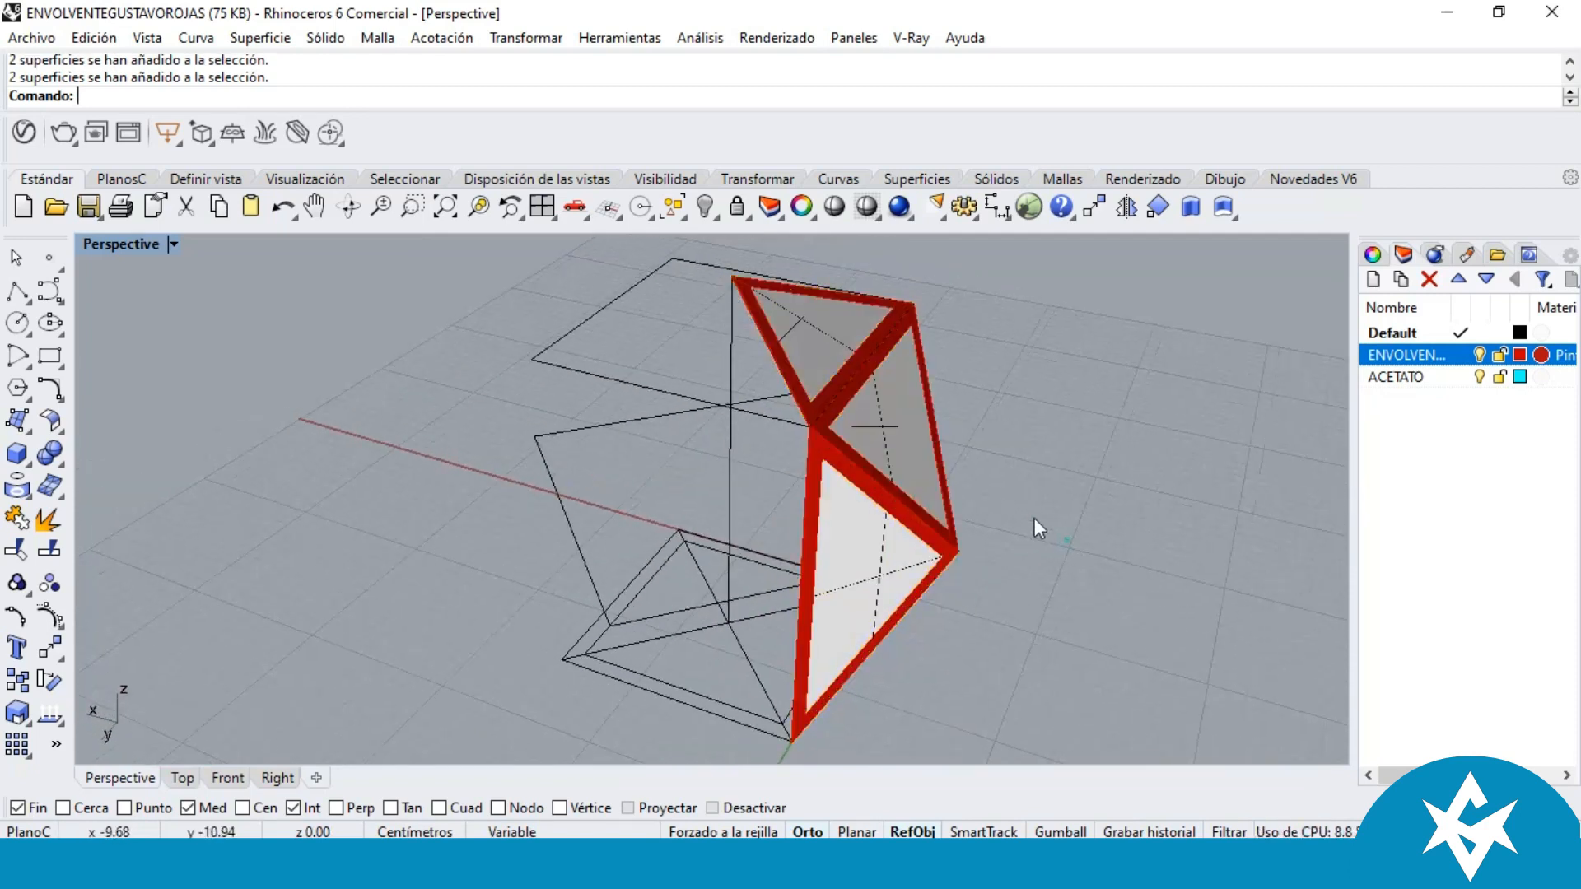
Step: Select the framed triangular roof panel together with its inner surface
scroll(803, 325, "up", 4)
left_click(774, 318)
scroll(774, 318, "down", 3)
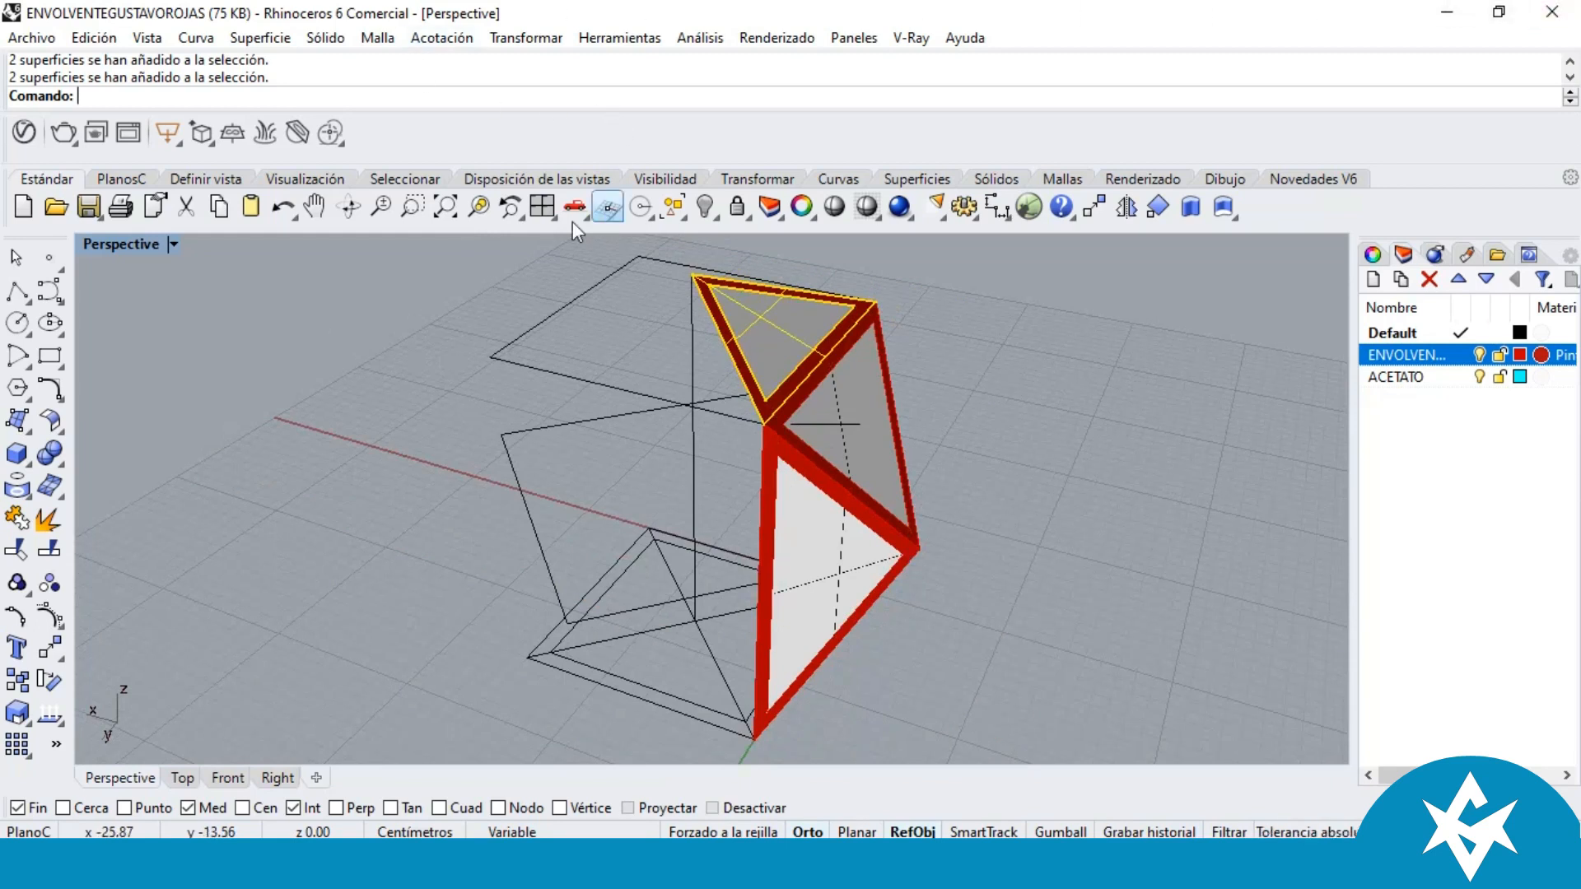
right_click_drag(624, 431, 803, 451)
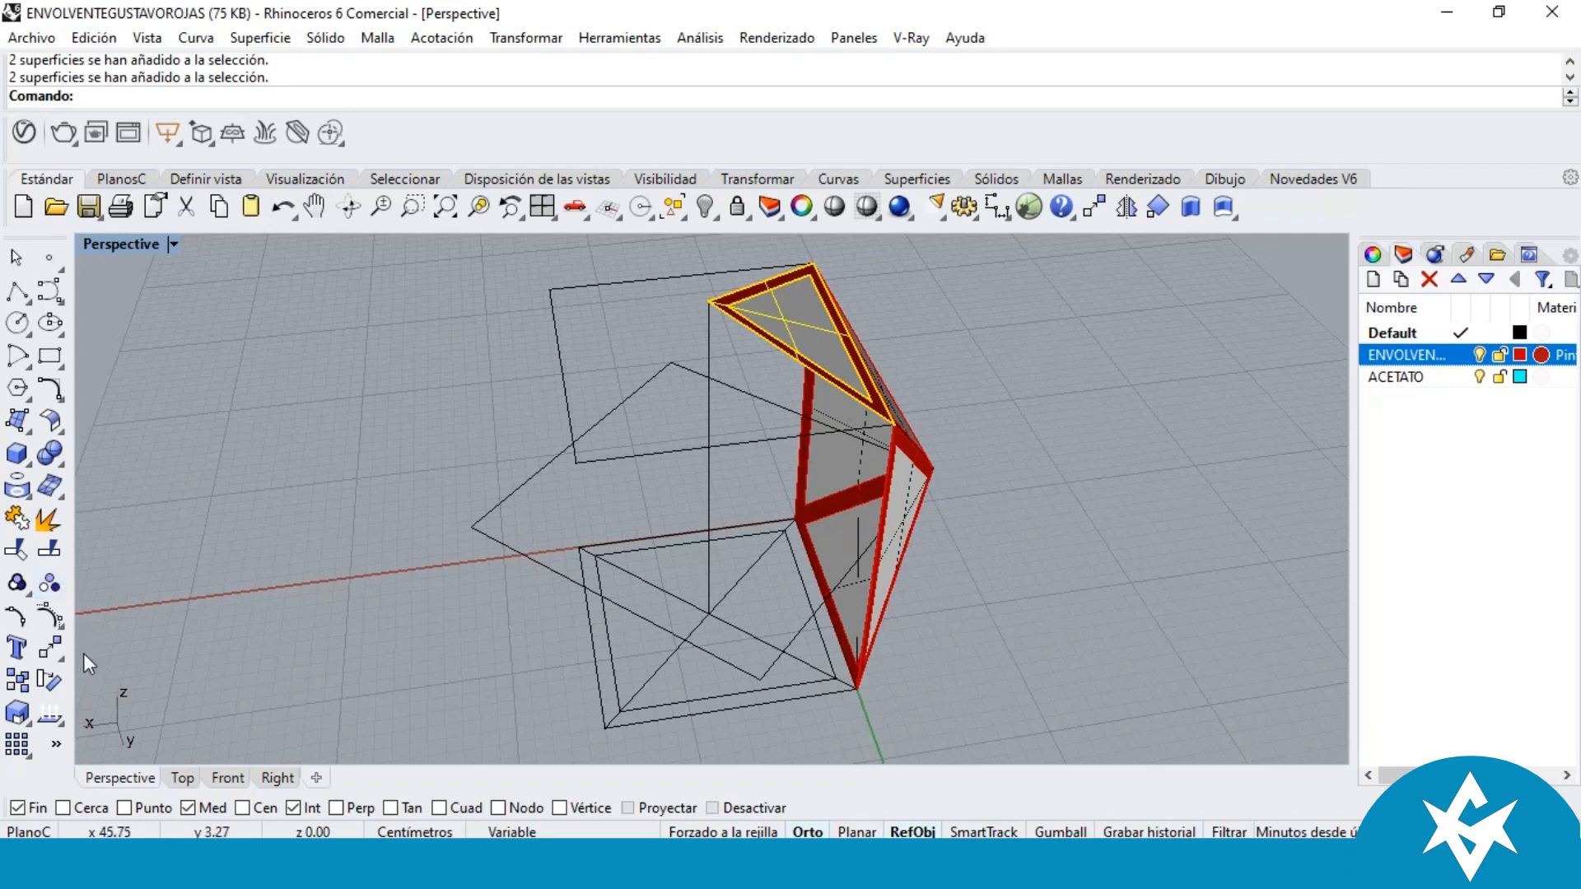
Step: Try to polar-array the roof panel about the base centre over 360 degrees, entering 4 and then 360 elements
left_click(63, 657)
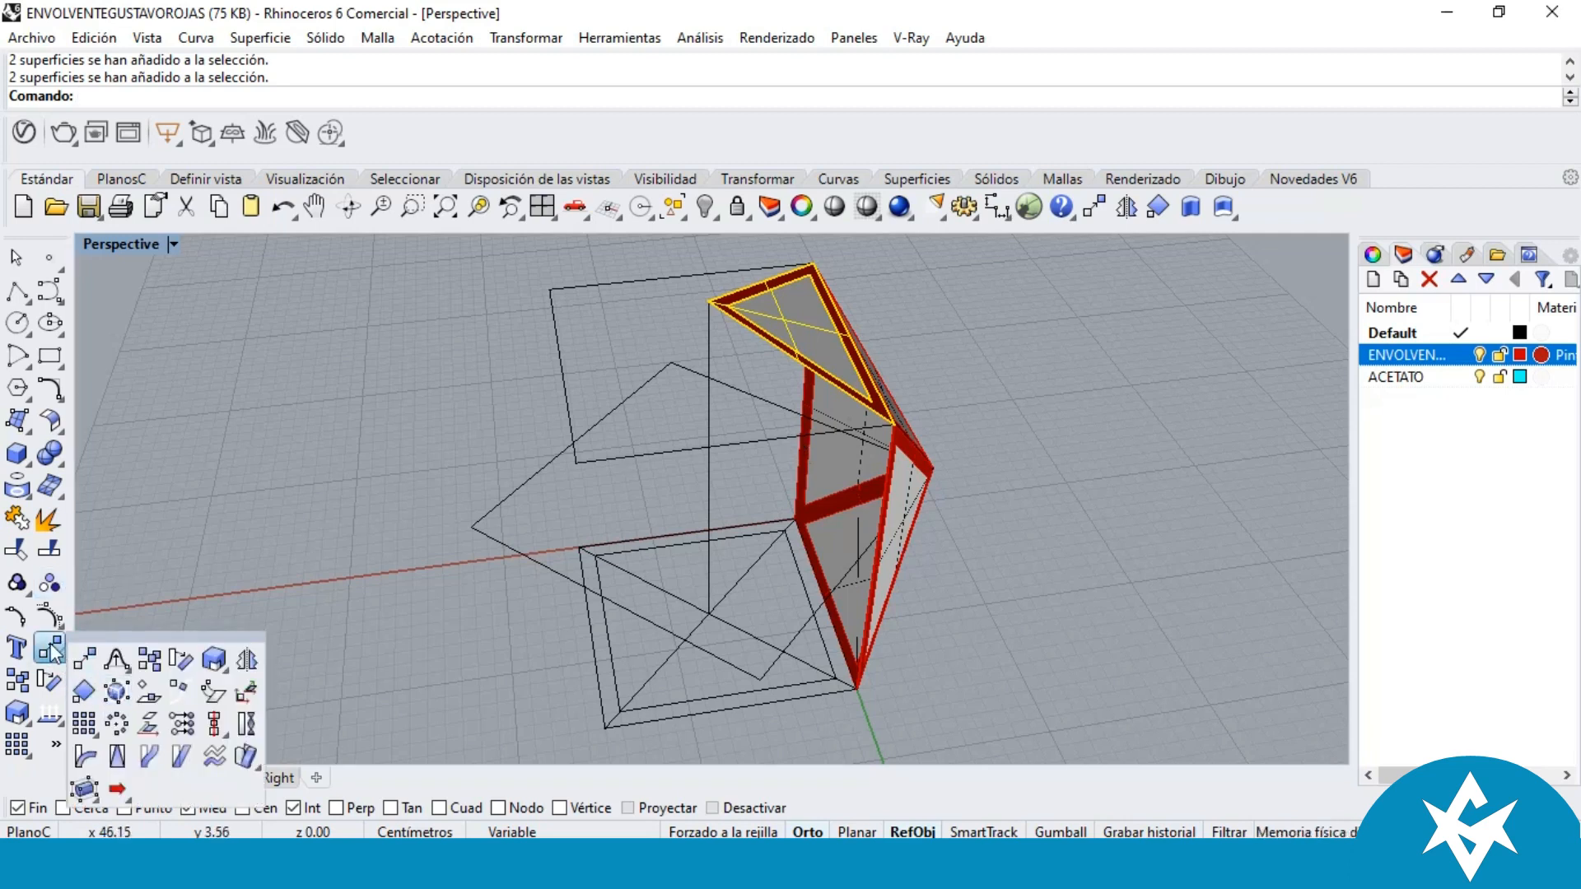
left_click(117, 724)
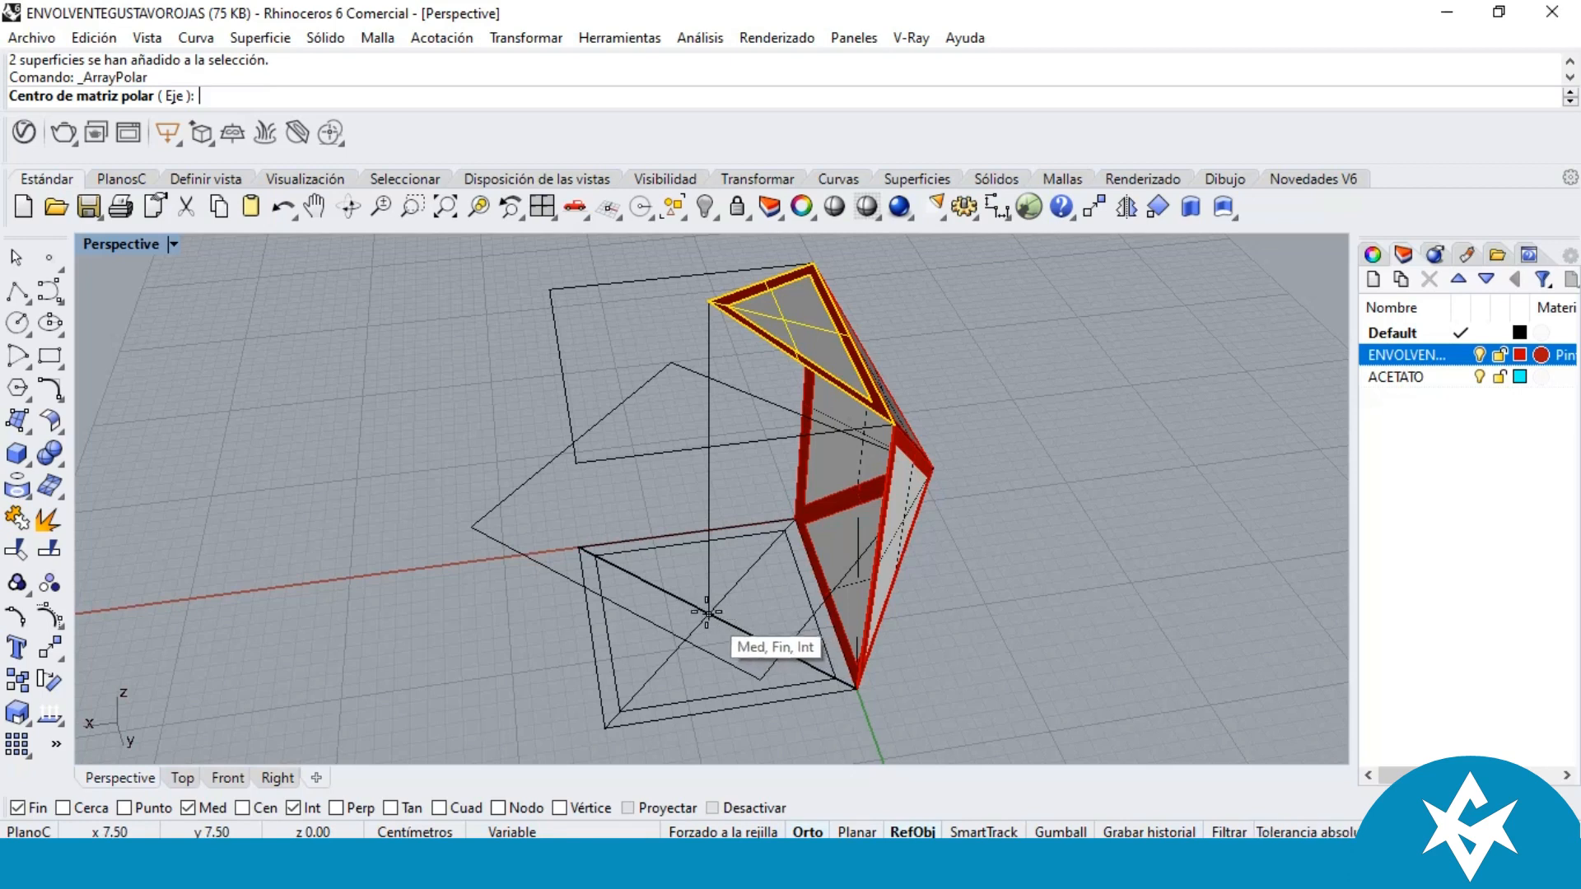
mouse_move(717, 628)
right_mouse_down()
mouse_move(638, 582)
mouse_move(692, 610)
right_mouse_up()
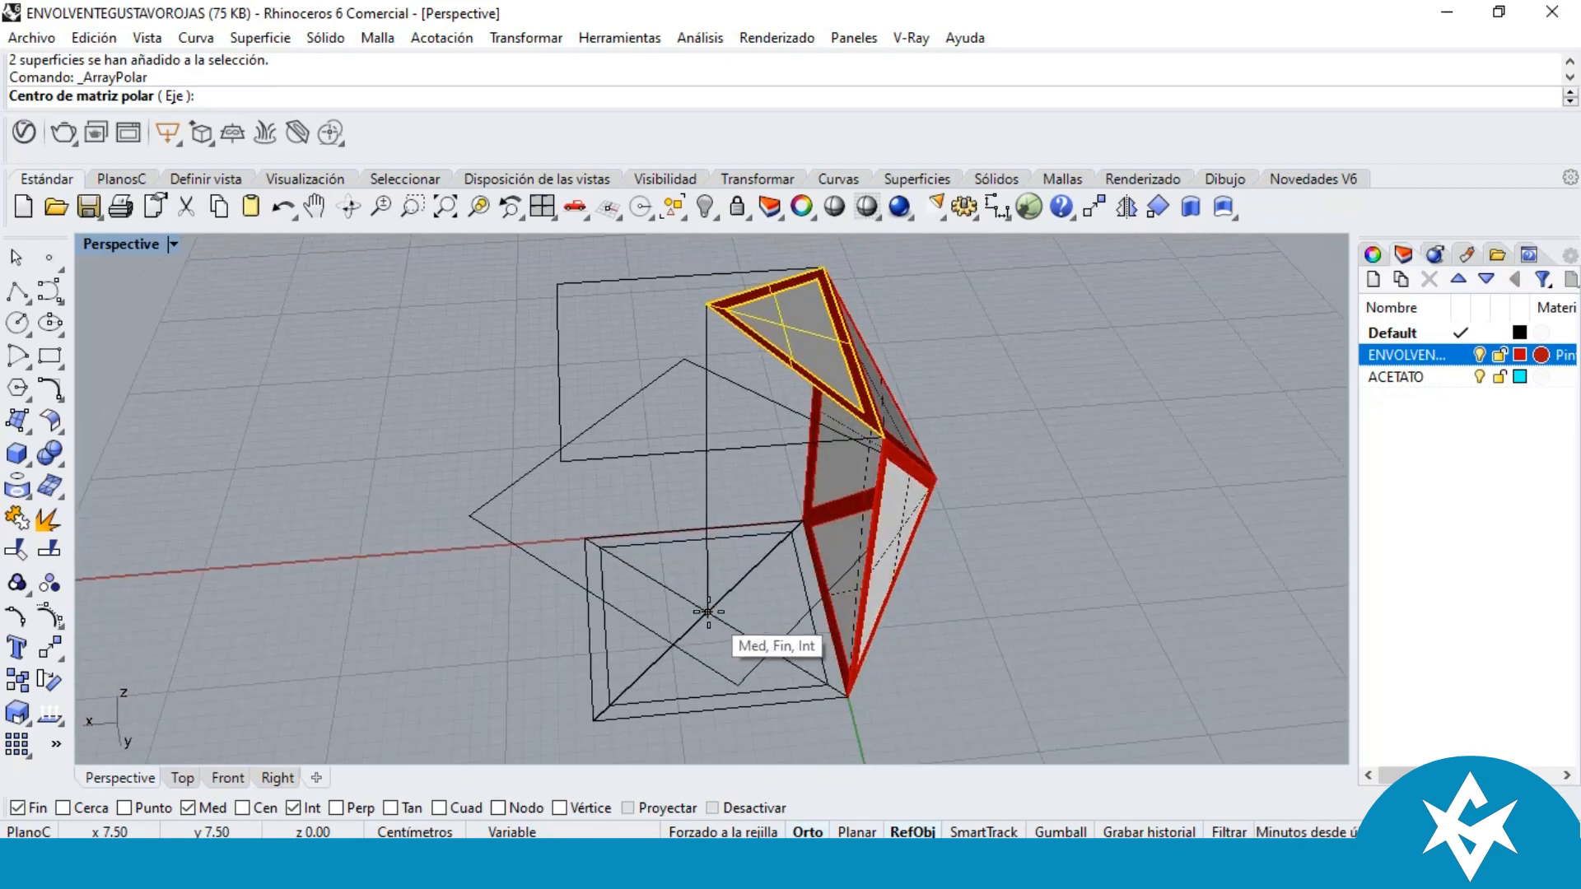
left_click(709, 611)
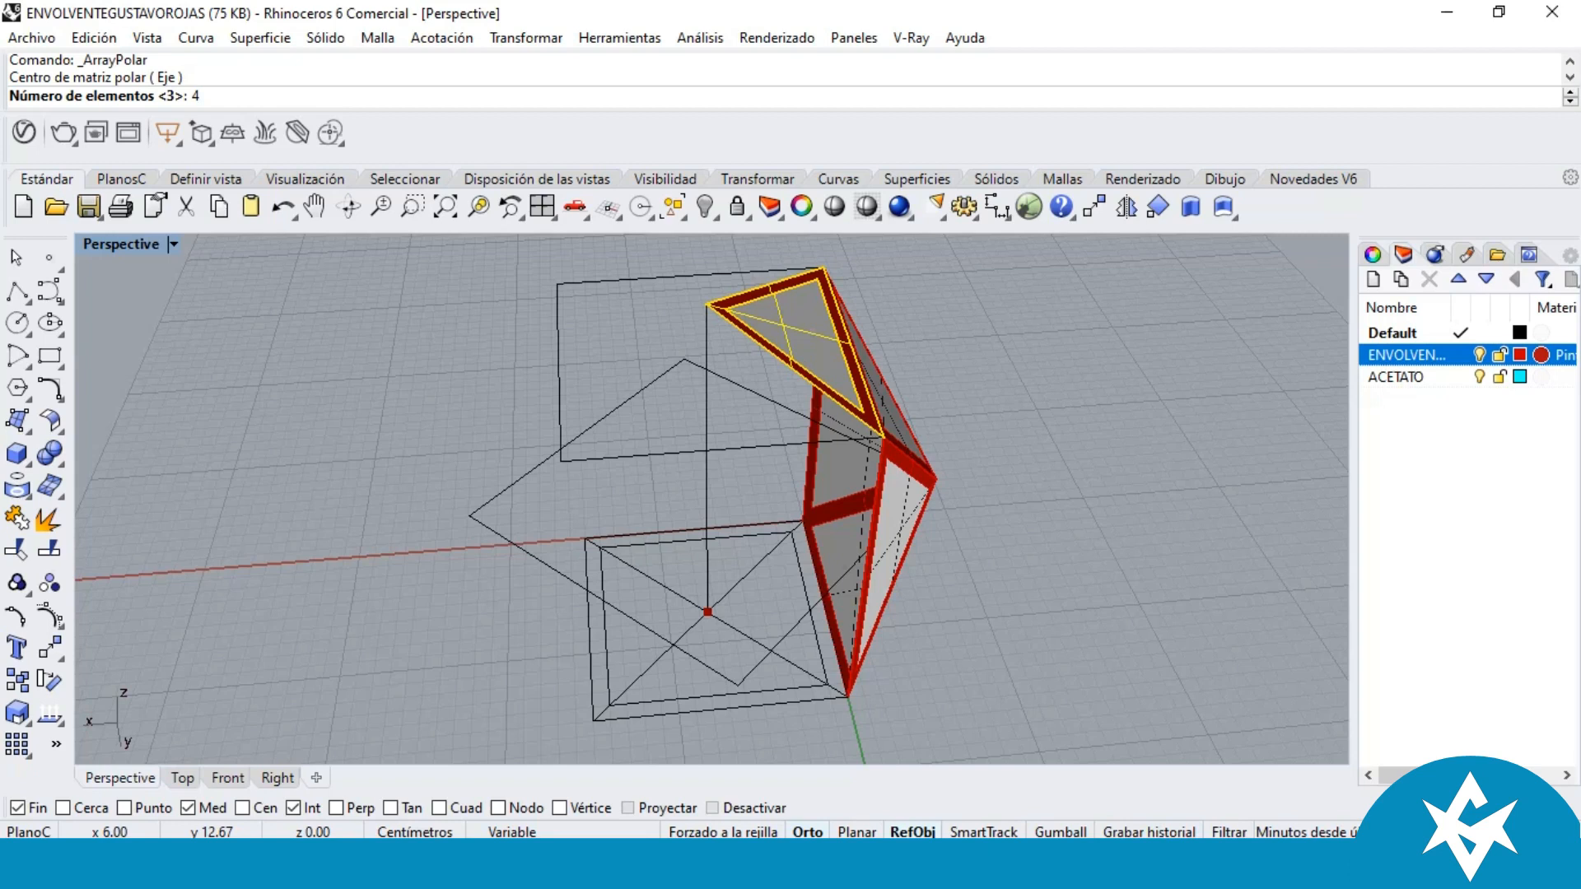
key("Return")
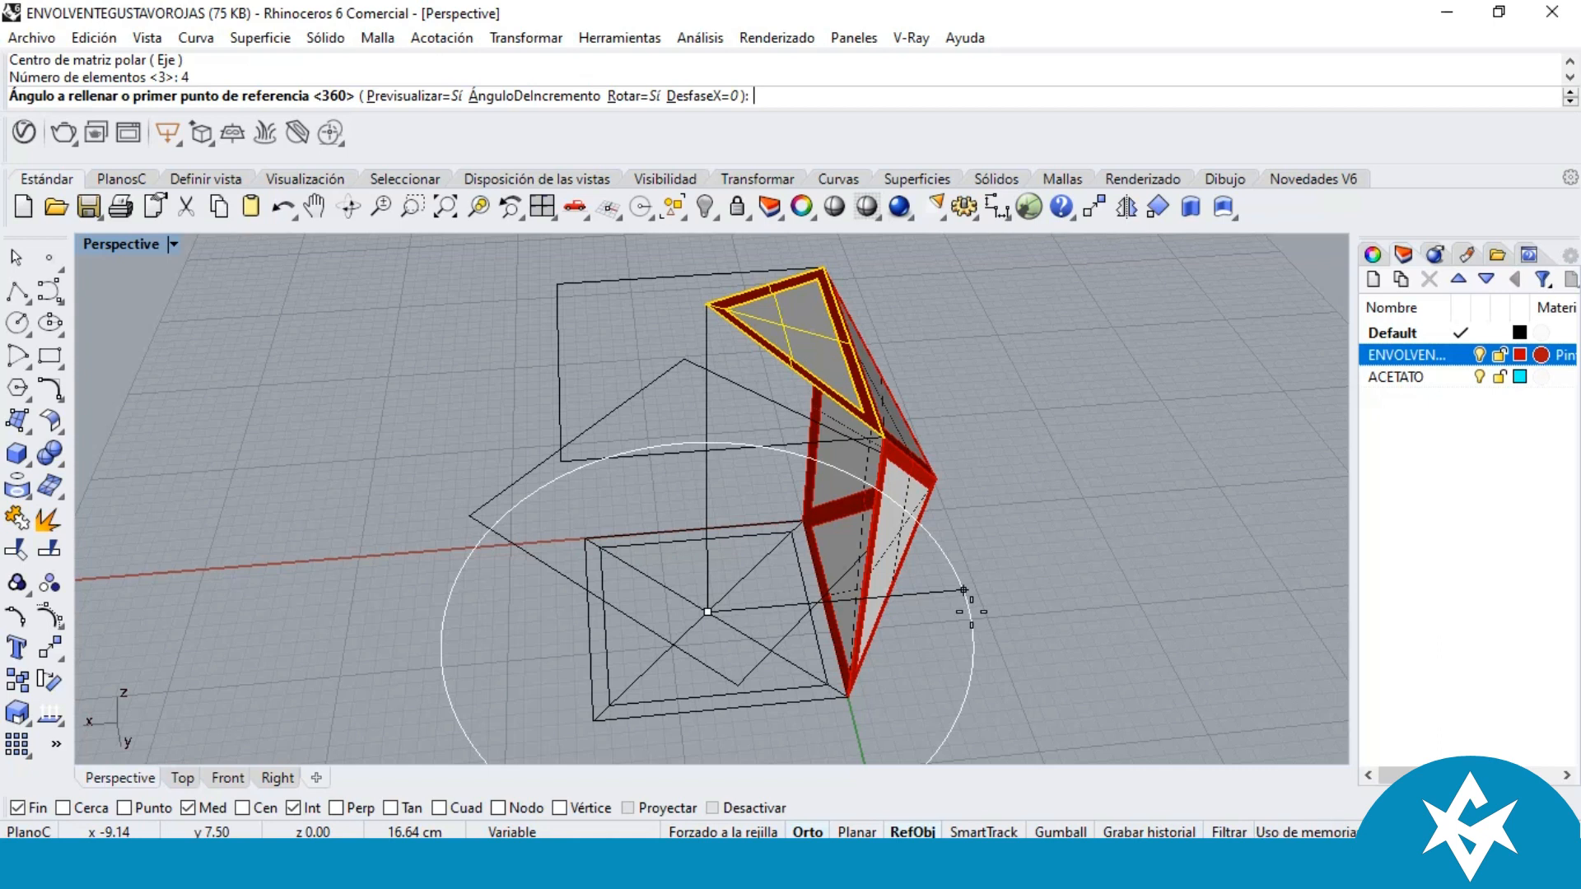
type("0")
key("Return")
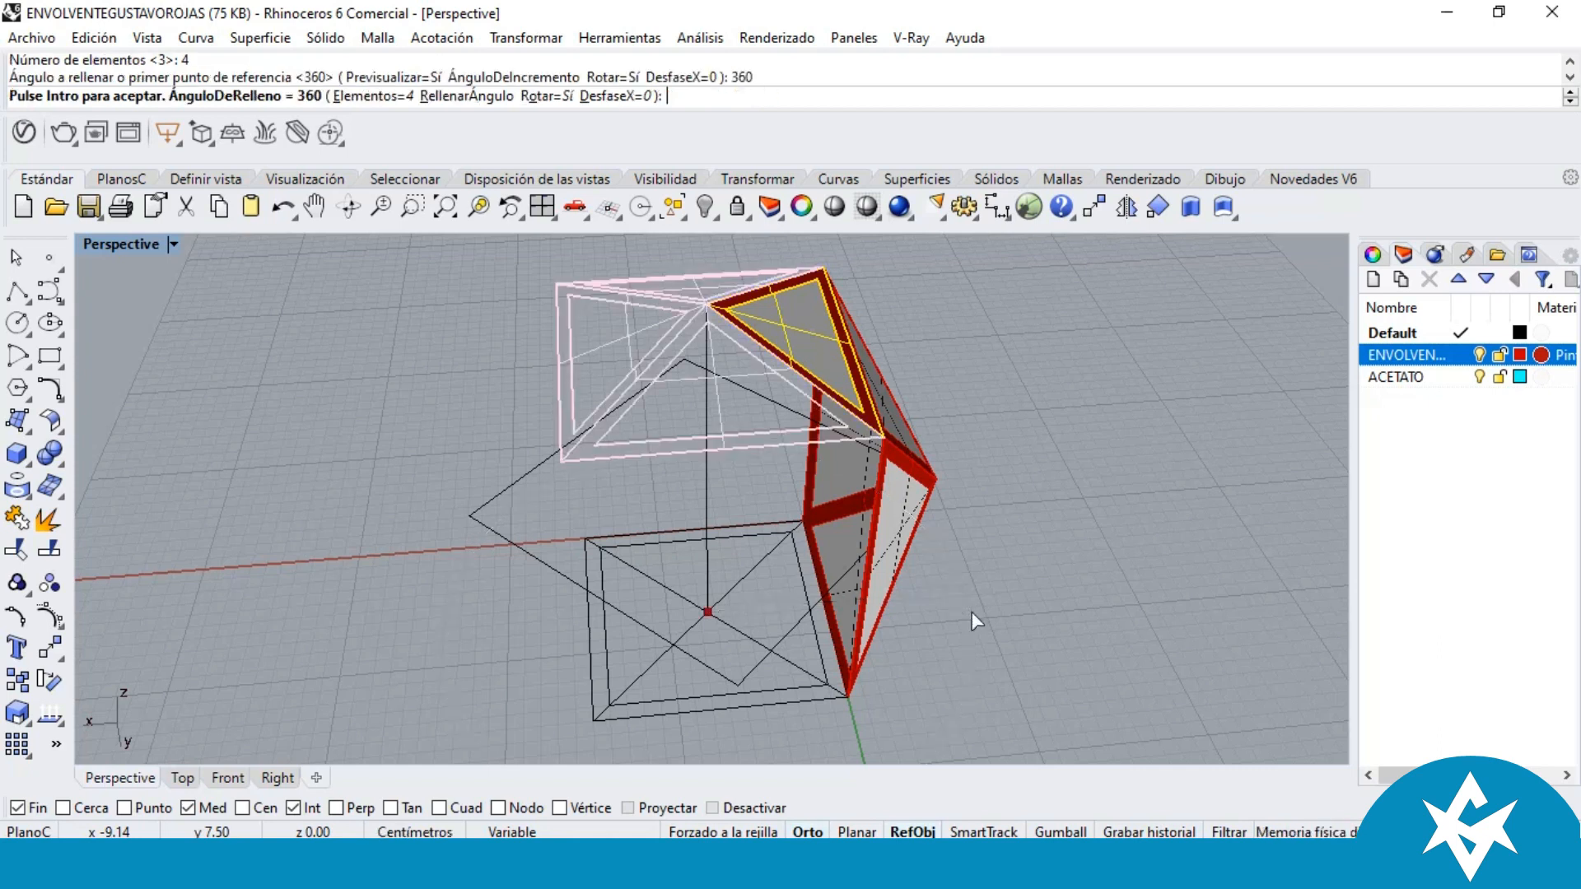
type("360")
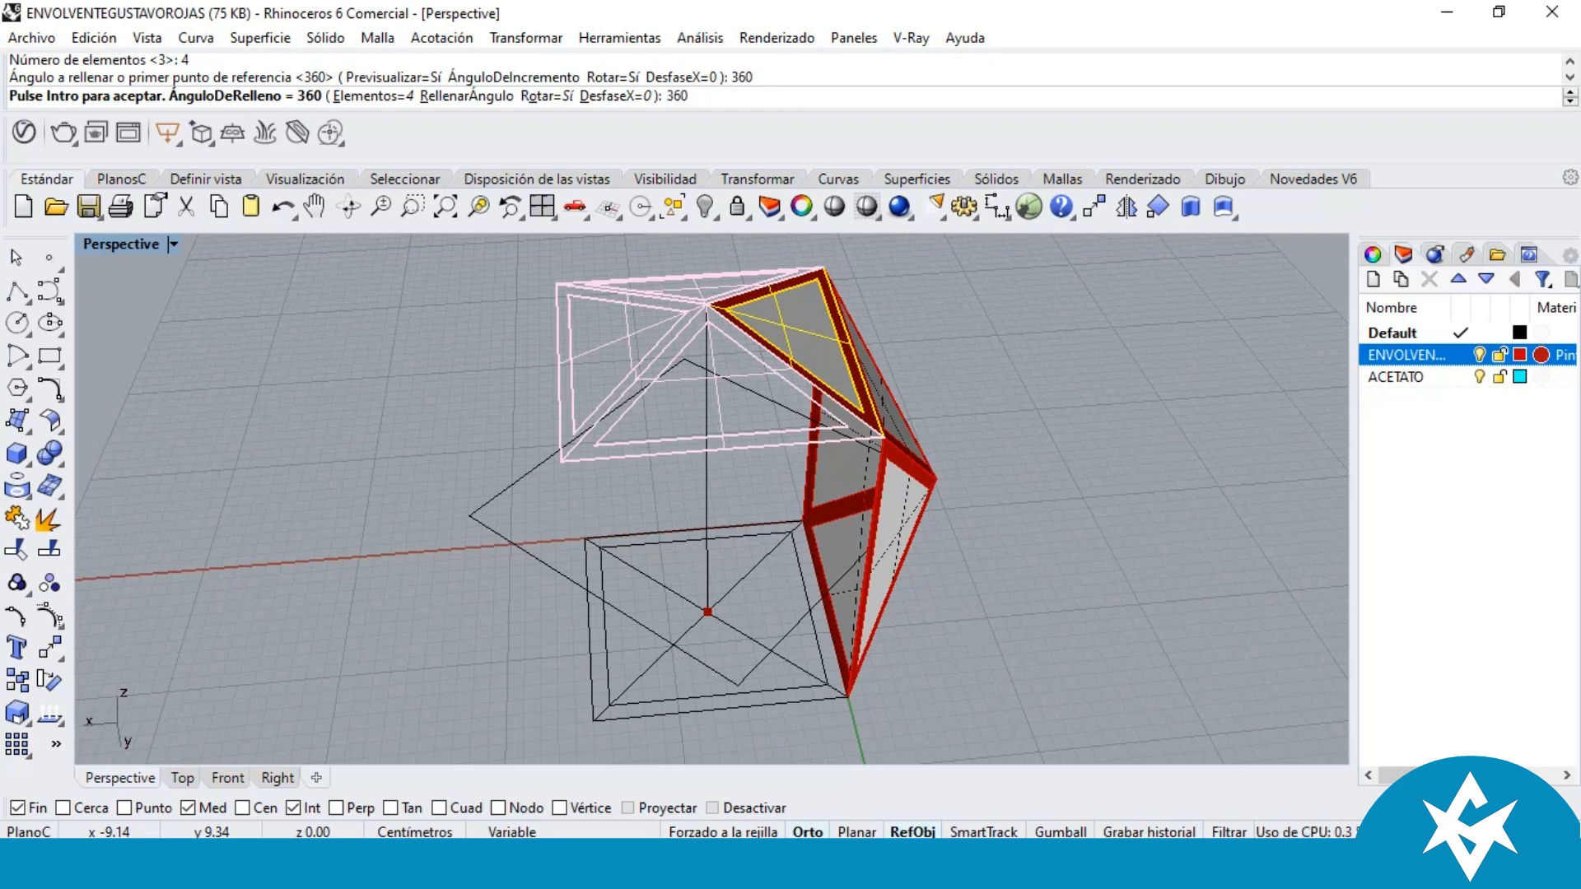
key("Return")
Step: Cancel the 360-element polar array of the roof panel
right_click_drag(818, 505, 750, 441)
right_click_drag(660, 379, 666, 437)
scroll(668, 302, "up", 7)
scroll(627, 376, "down", 5)
mouse_move(610, 388)
right_mouse_down()
mouse_move(791, 335)
mouse_move(651, 292)
mouse_move(593, 381)
mouse_move(597, 407)
right_mouse_up()
key("ctrl+z")
key("ctrl+z")
key("Escape")
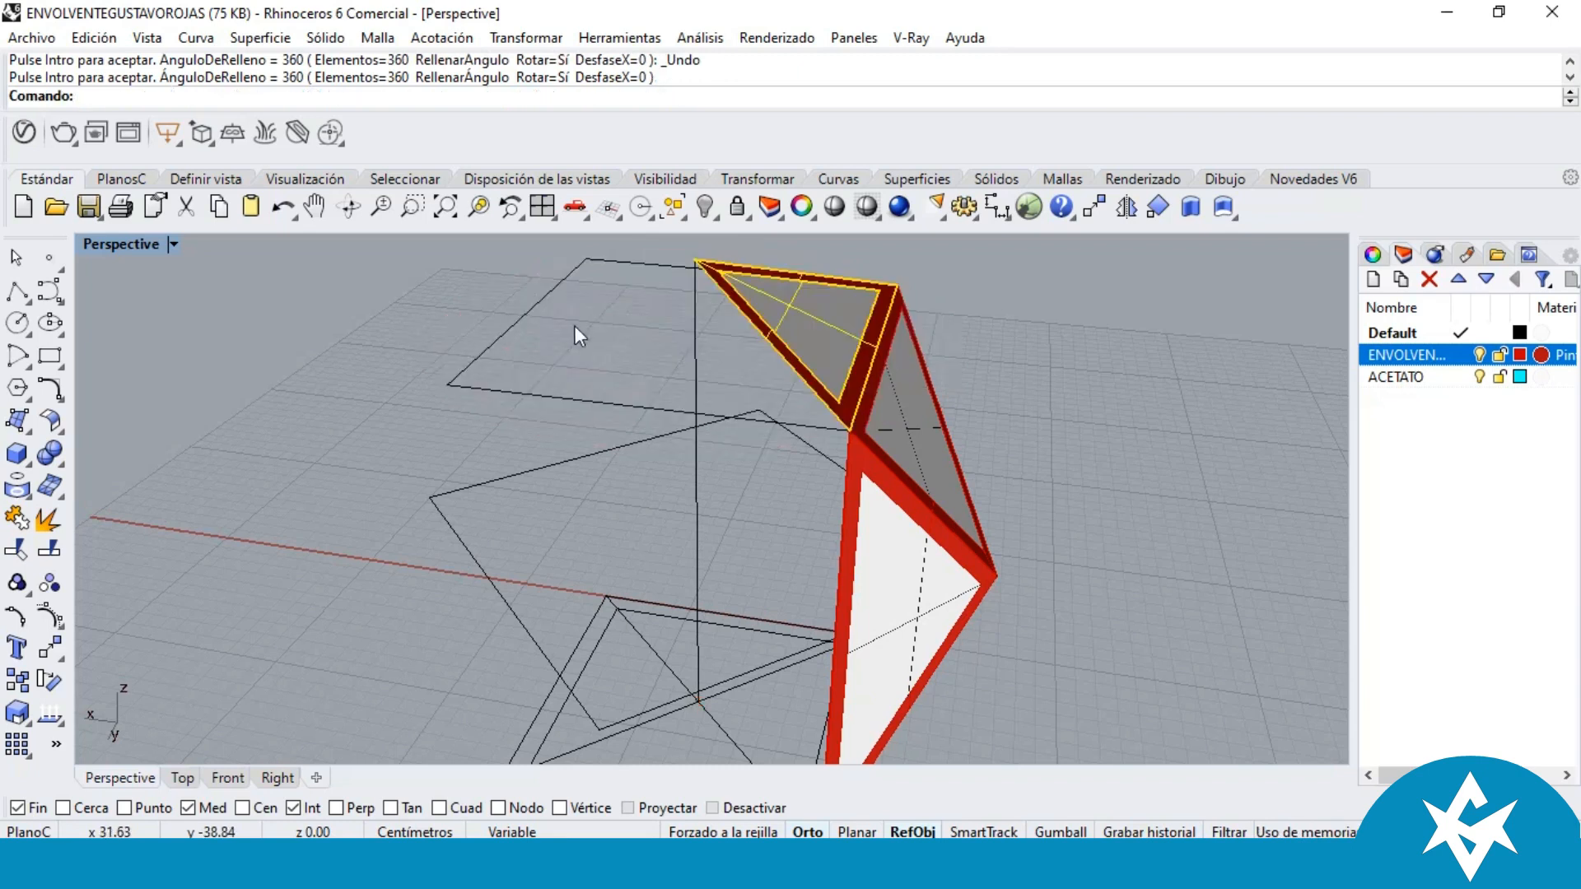
Step: Polar-array the selected roof panel about the centre of the base square with 4 elements over 360 degrees
key("Return")
scroll(663, 300, "down", 2)
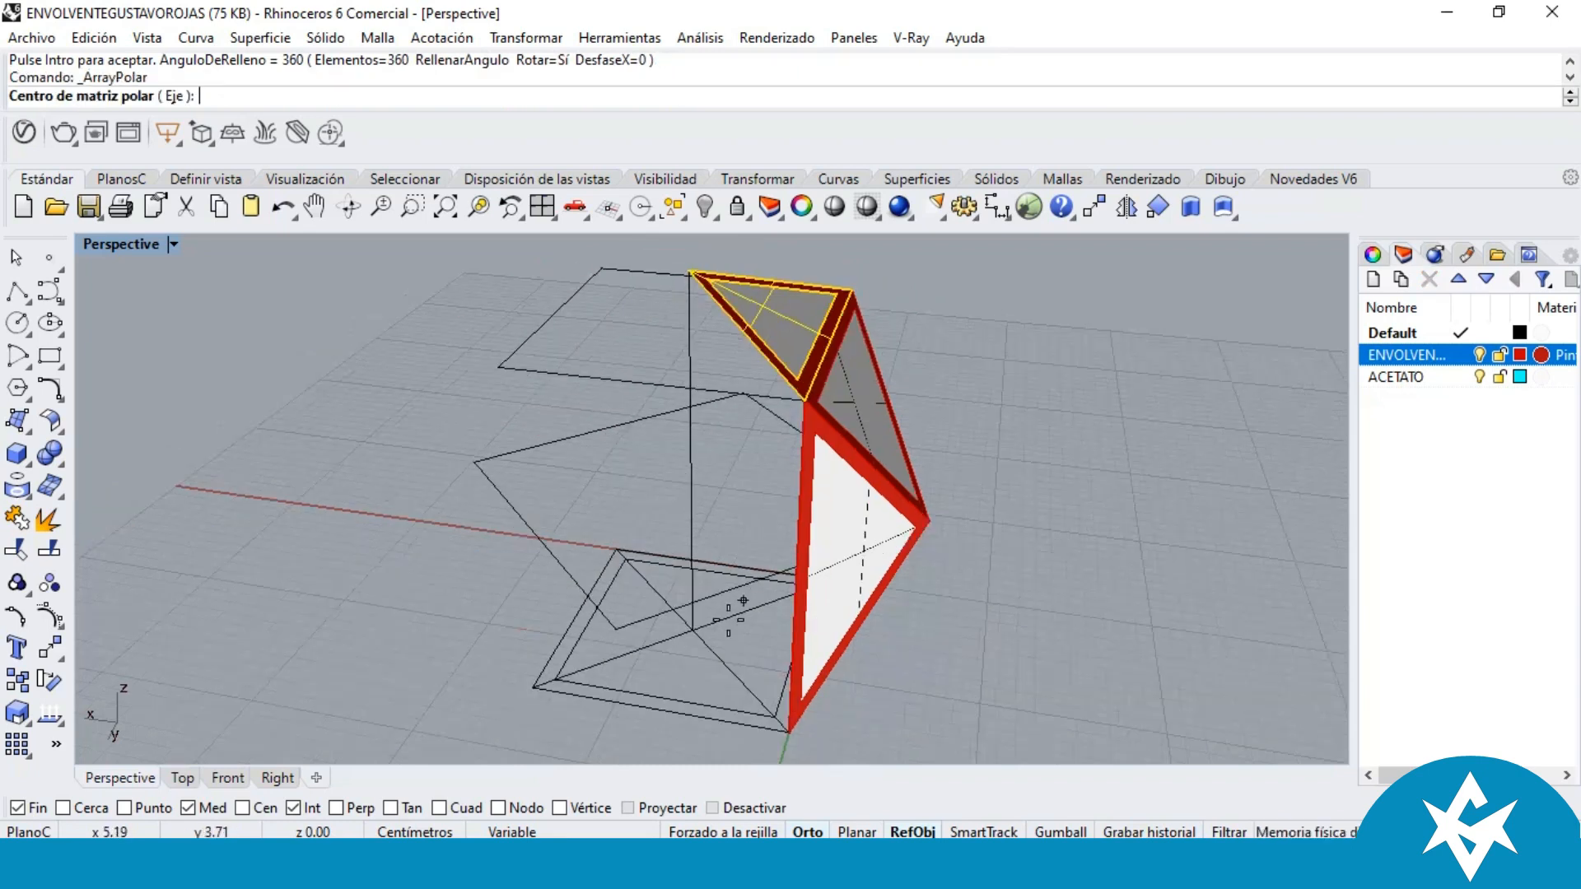
left_click(694, 642)
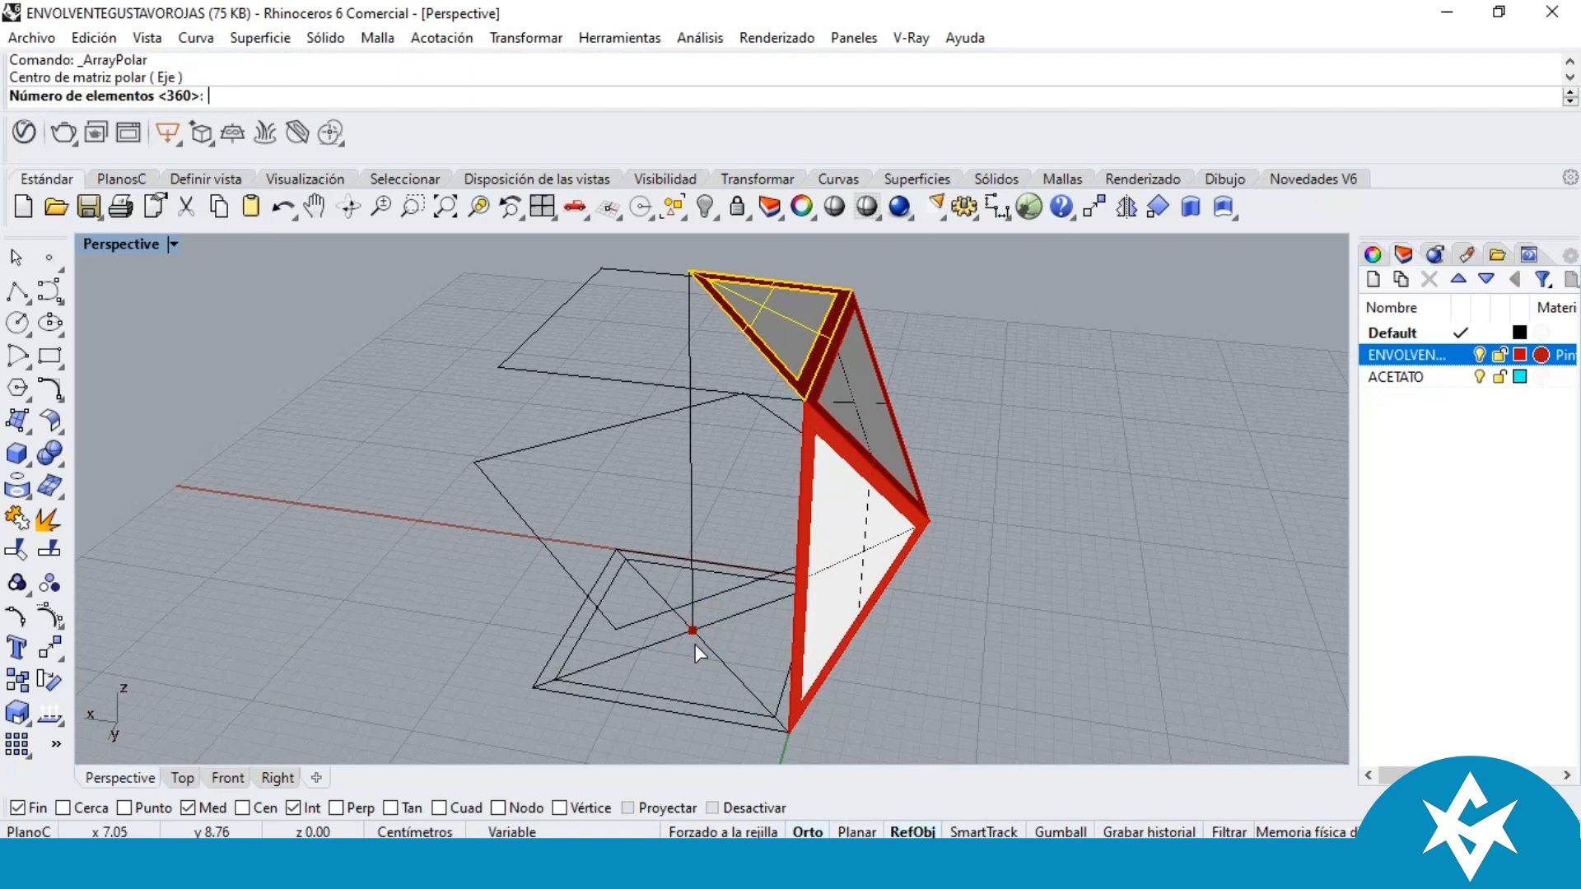
type("4")
key("Return")
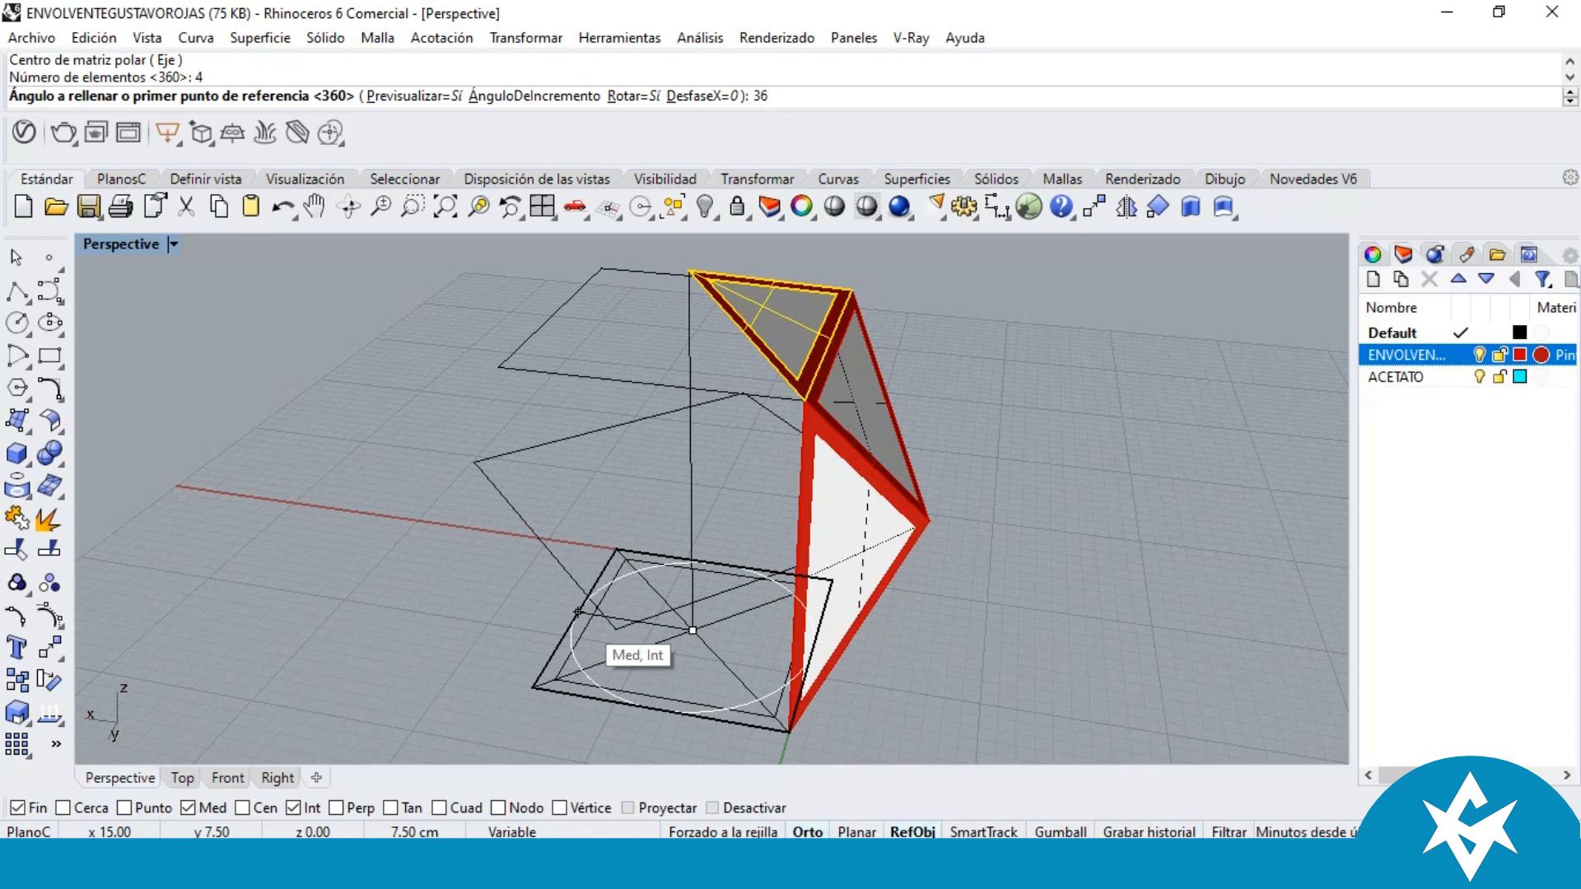
type("360")
key("Return")
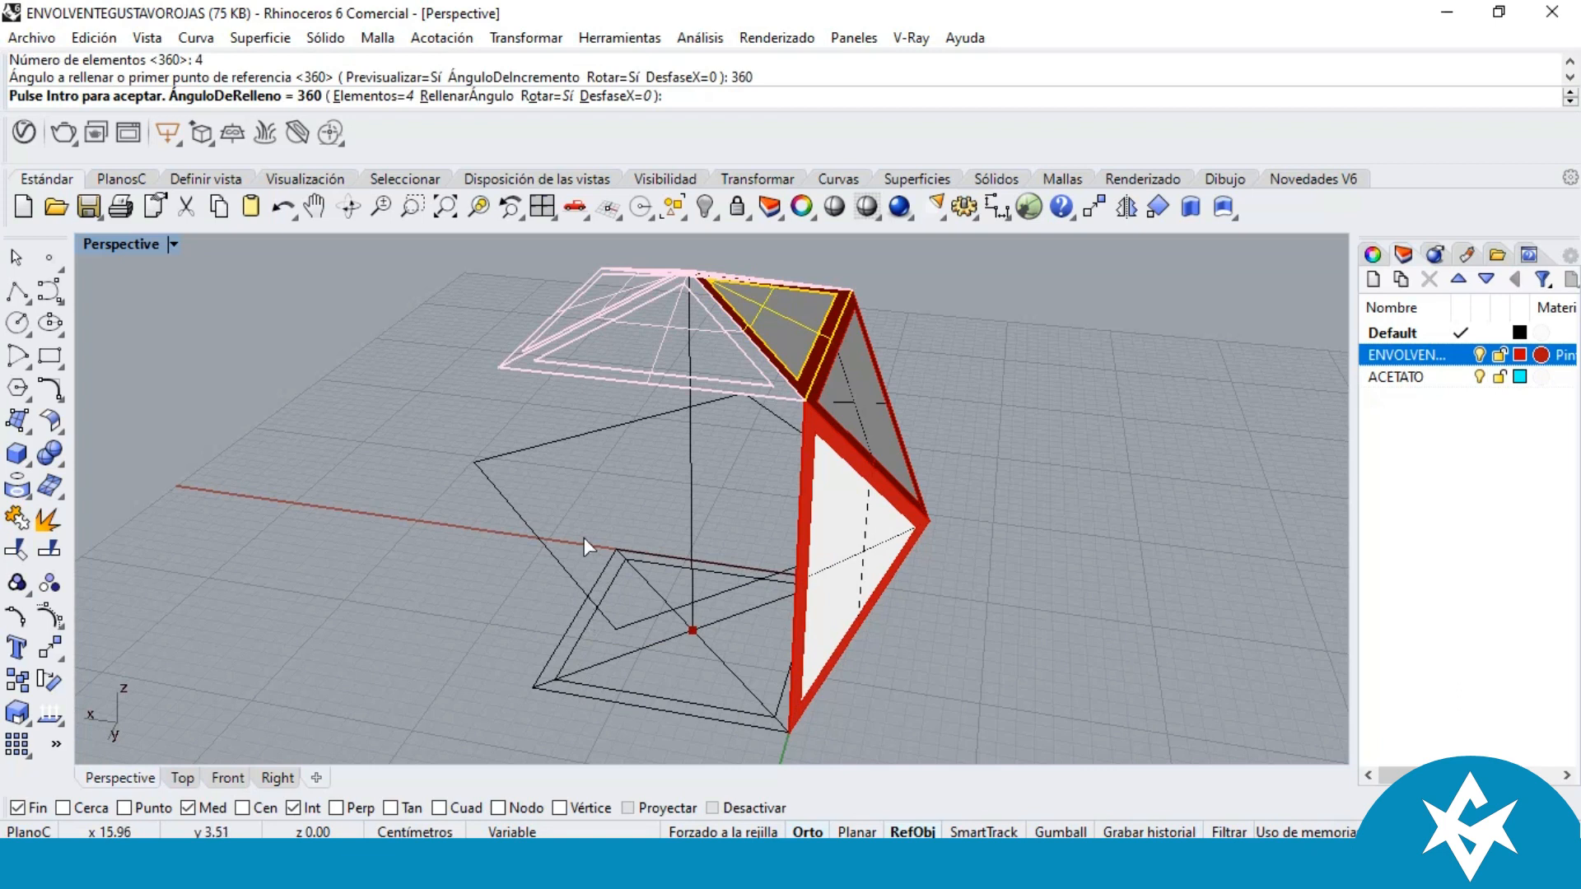
key("Return")
Step: Check that the arrayed roof panels each select together with their frames, and clear the selection
right_click_drag(545, 398, 679, 418)
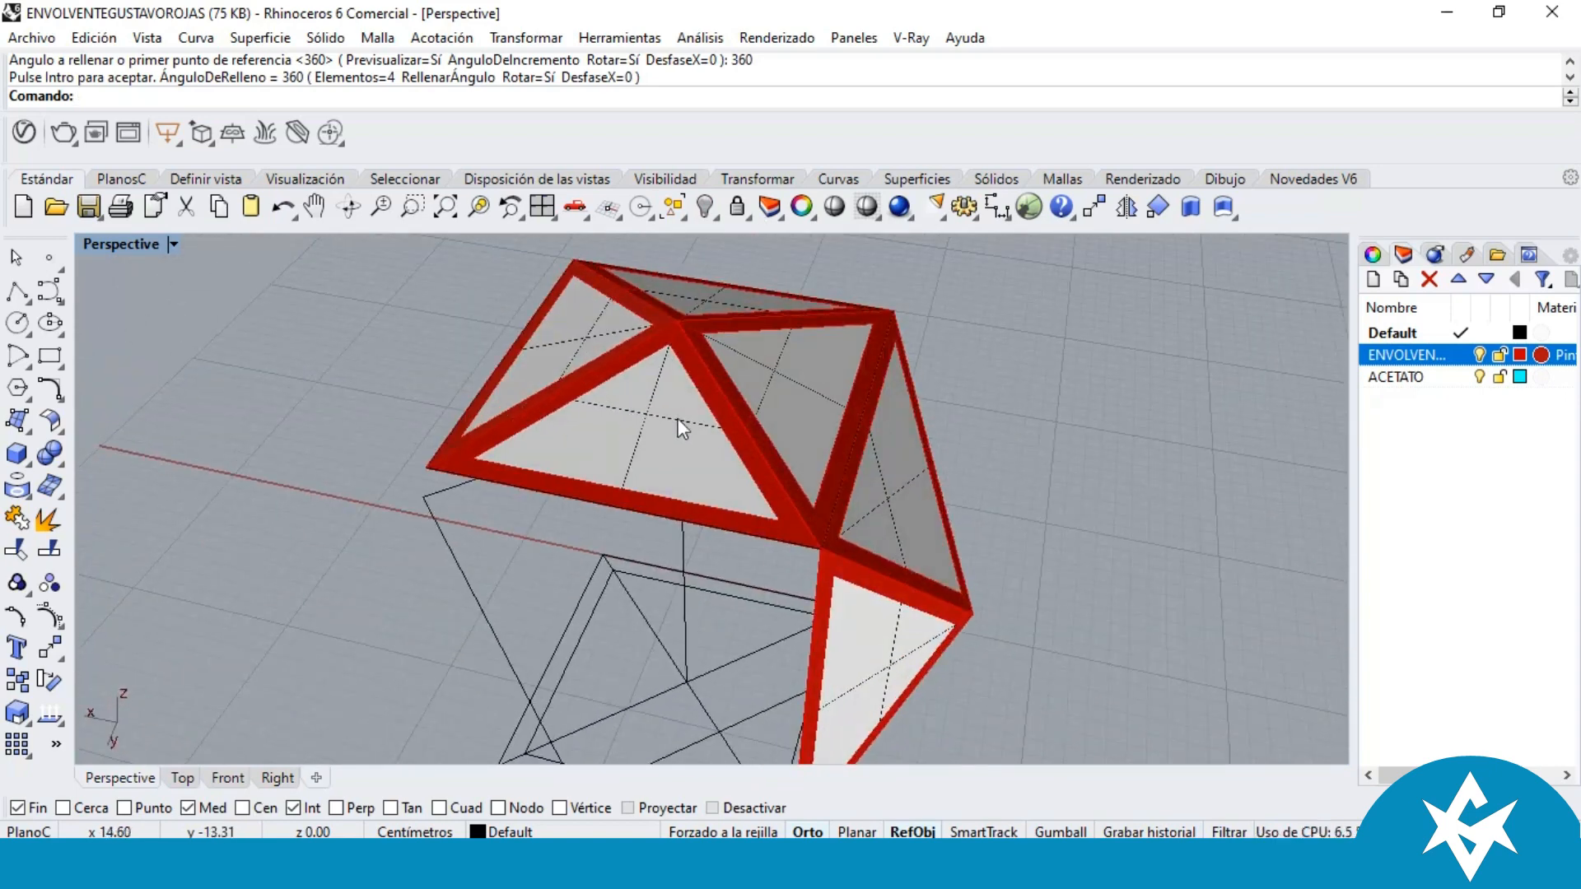
left_click(677, 419)
left_click(753, 355)
right_click_drag(832, 392, 669, 270)
left_click(669, 267)
left_click(1155, 454)
right_click_drag(795, 508, 850, 469)
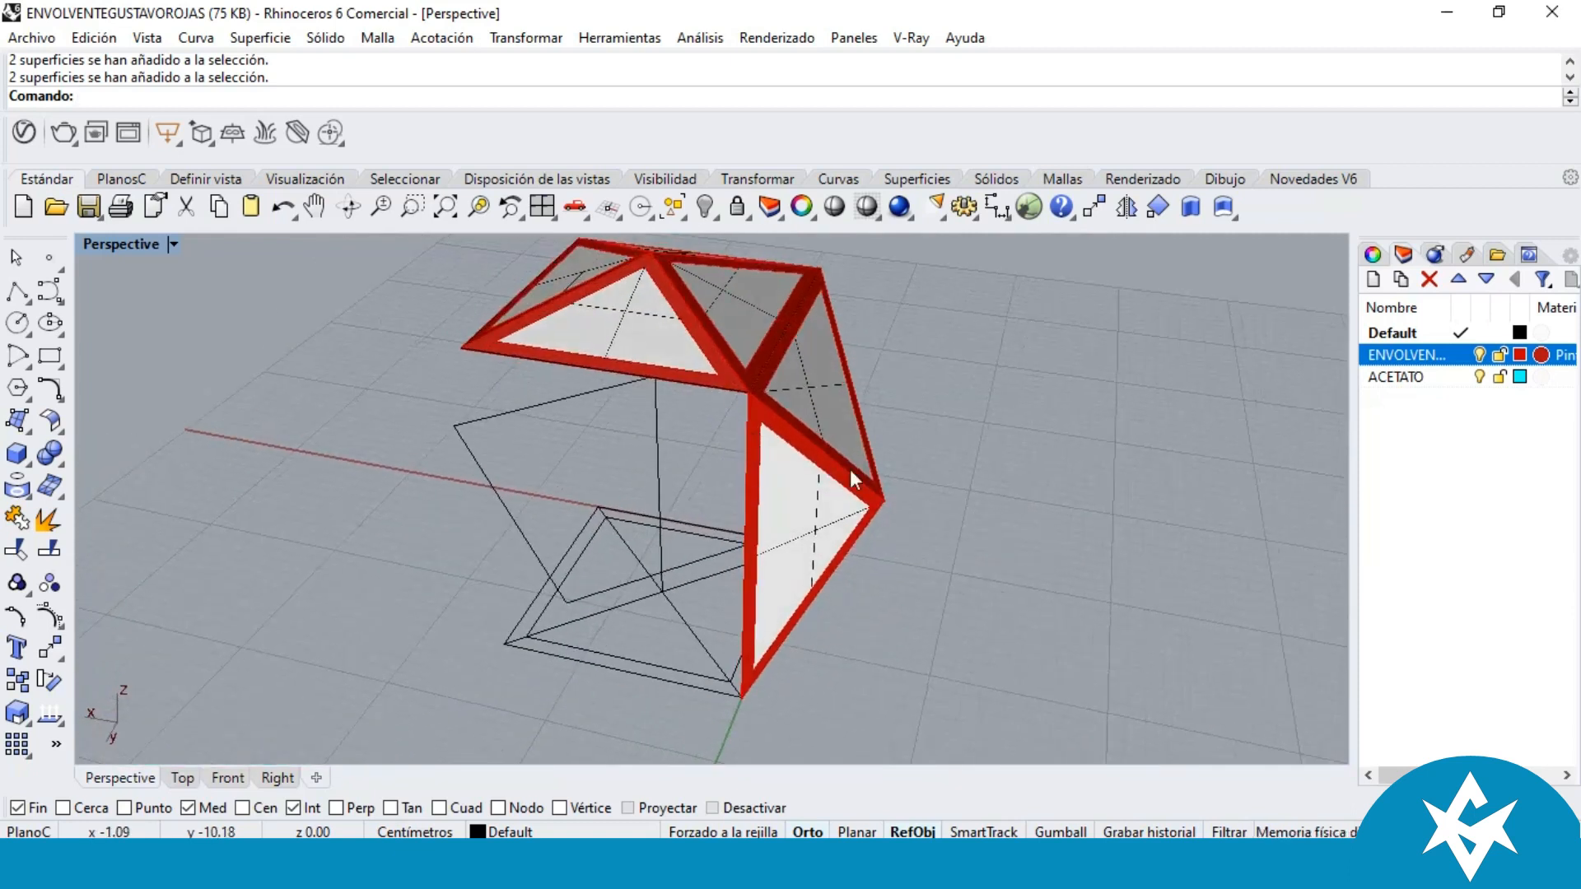
Step: Mirror the side wall panels as a copy across the plane through the base centre parallel to the Y axis
scroll(810, 373, "up", 4)
left_click(808, 373)
right_click_drag(807, 373, 737, 461)
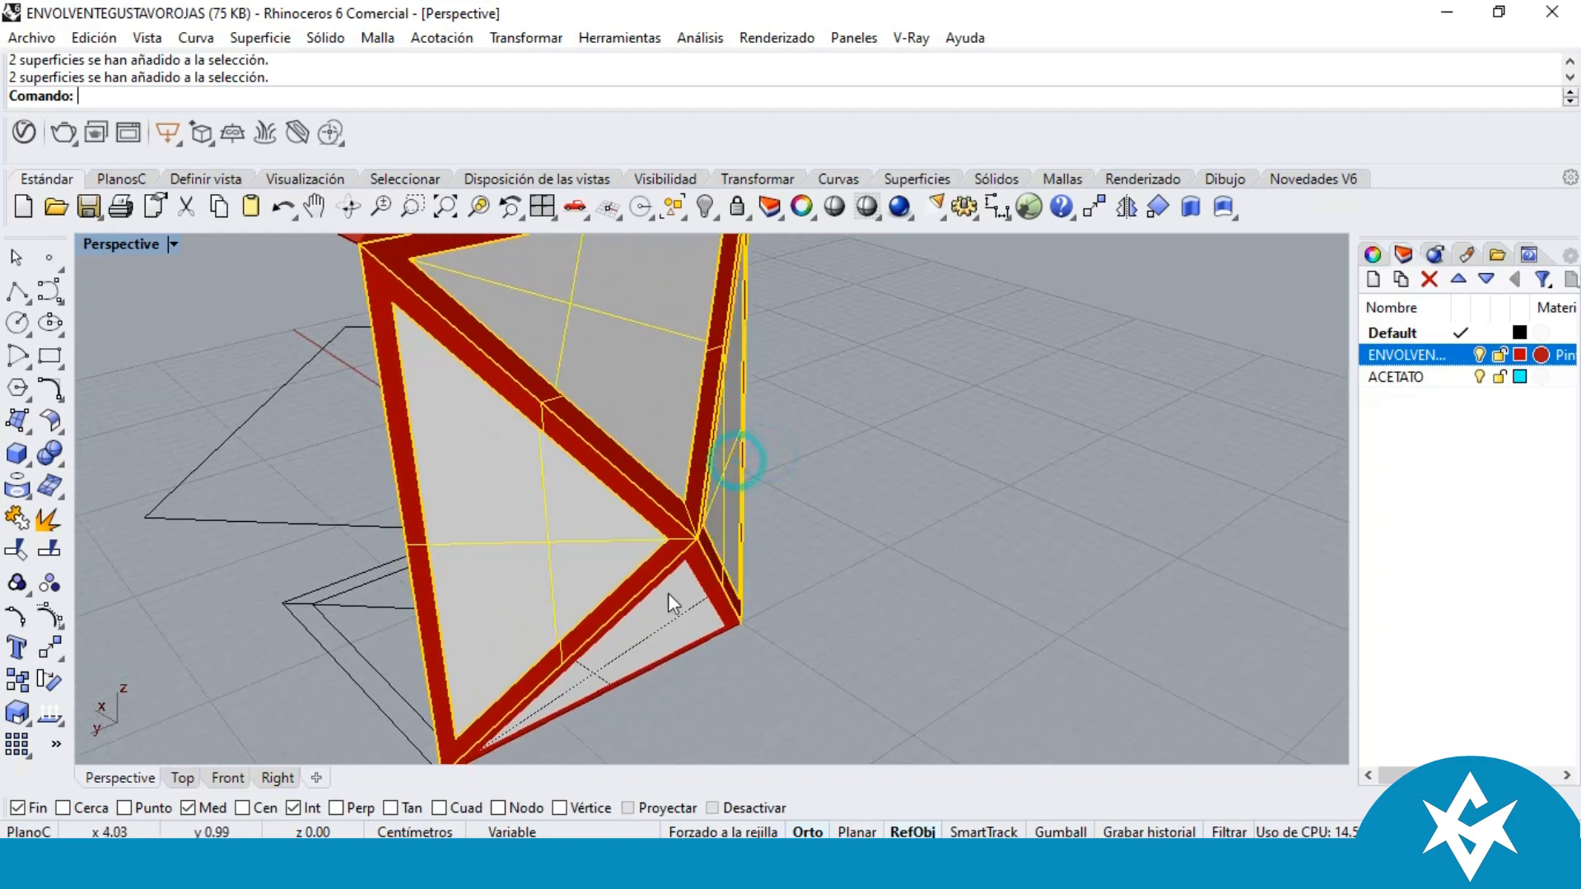
scroll(891, 514, "down", 5)
right_click_drag(638, 443, 555, 430)
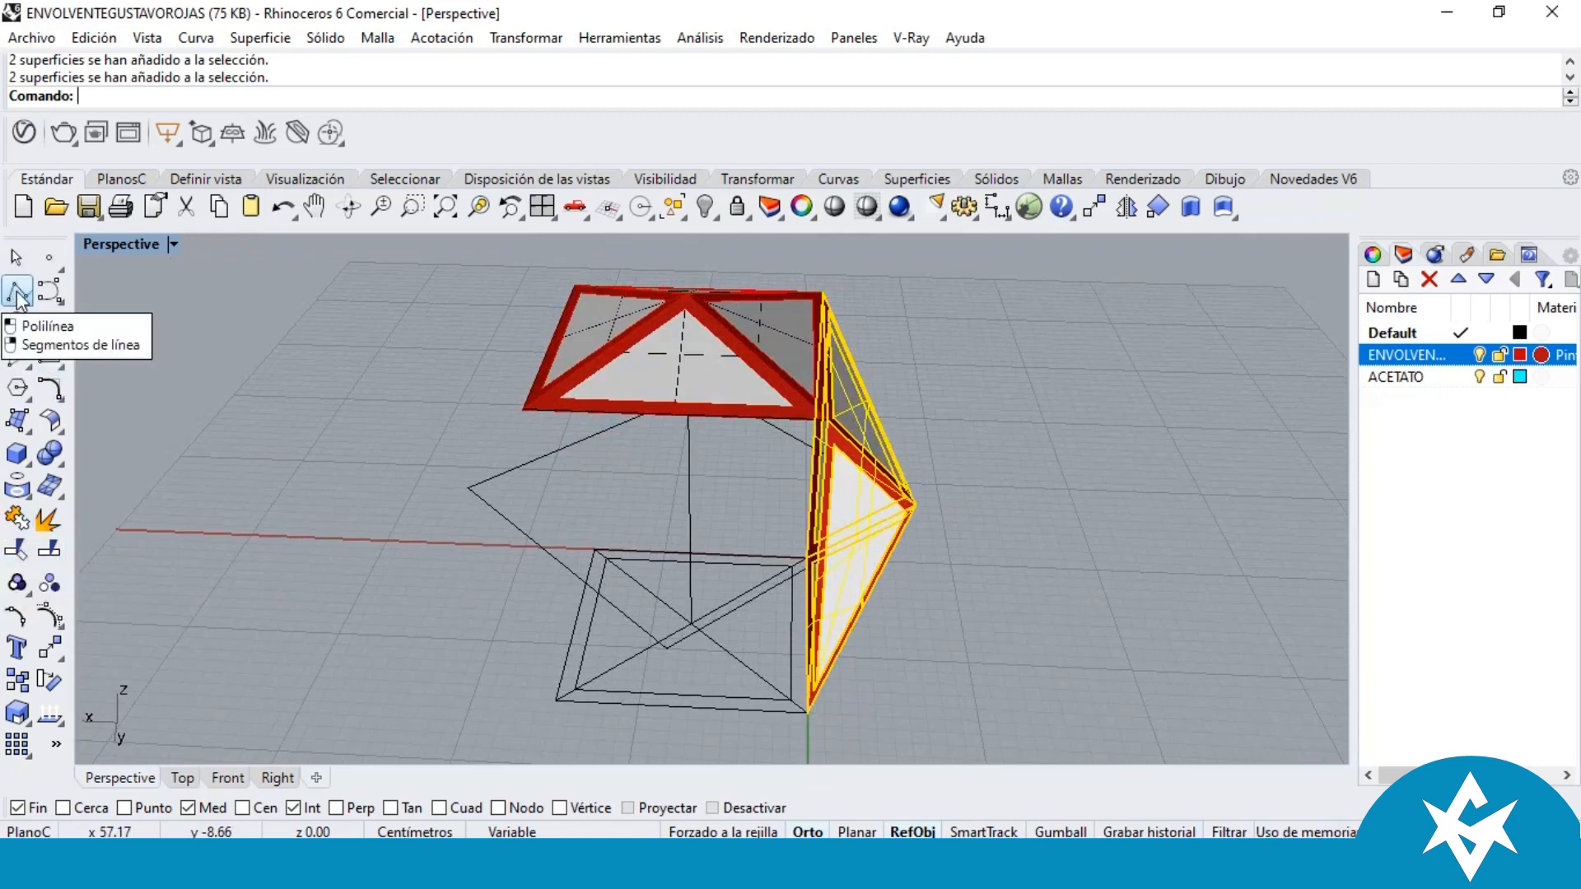
left_click(1132, 209)
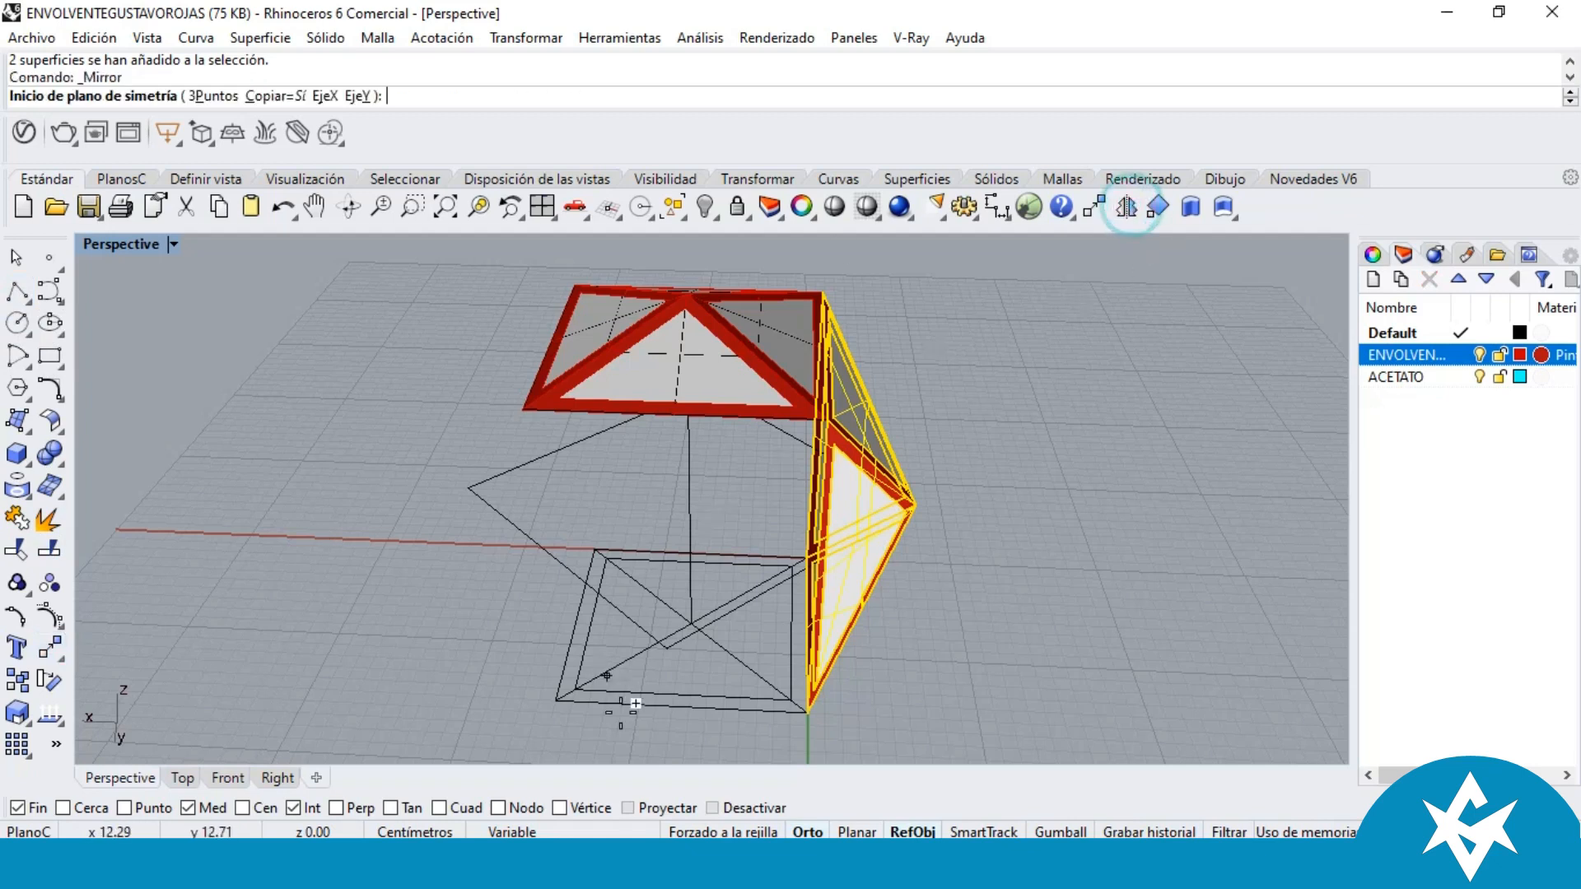
left_click(692, 624)
scroll(734, 462, "down", 1)
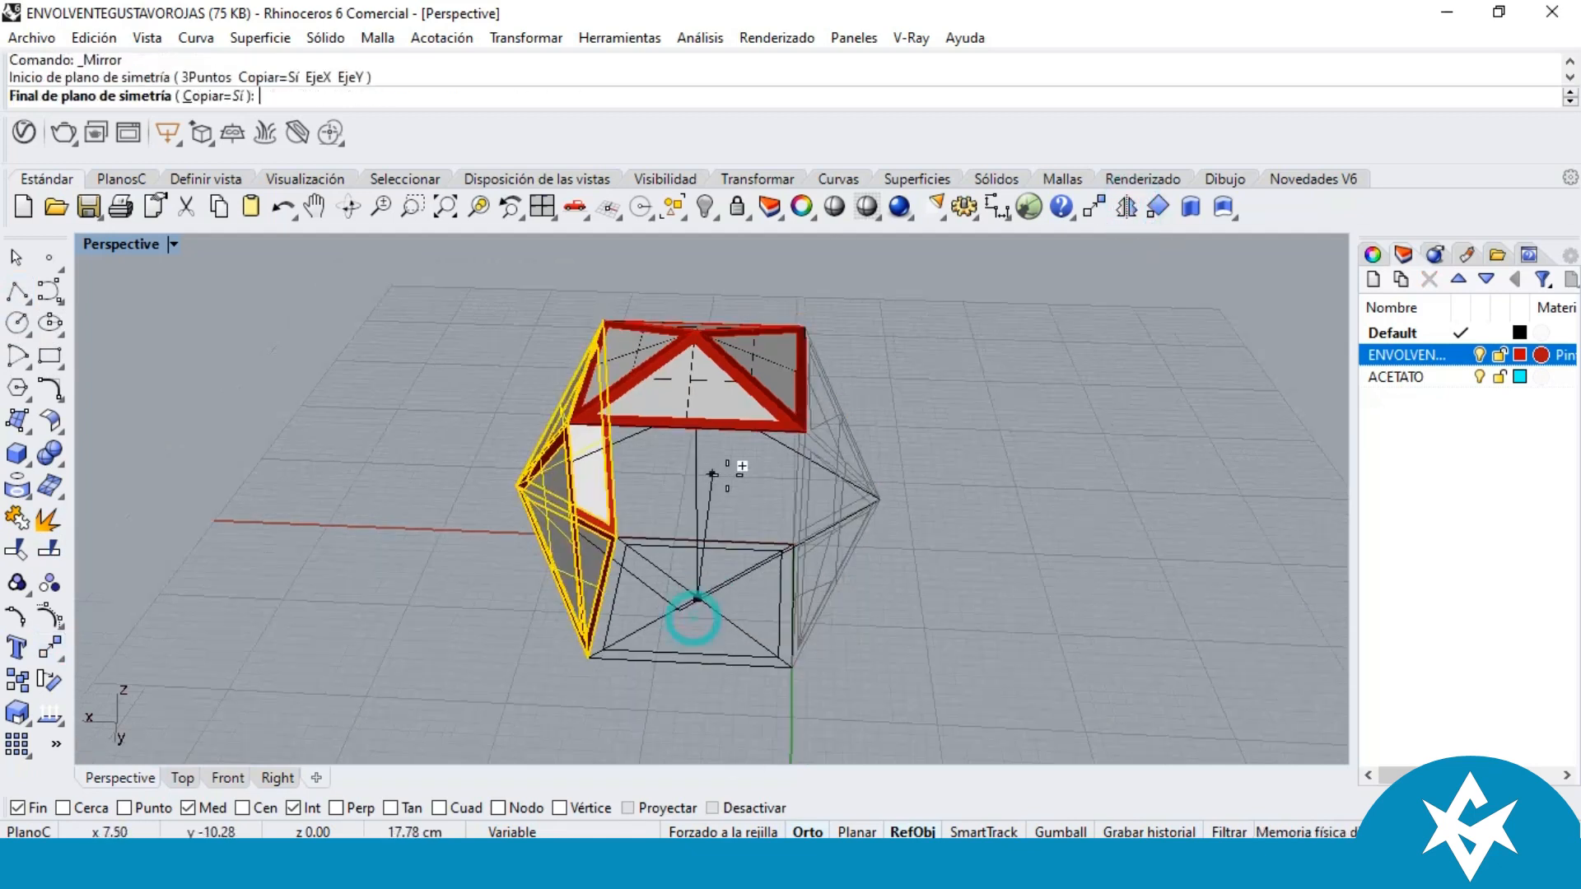
left_click(712, 699)
right_click_drag(992, 669, 1114, 545)
right_click_drag(613, 422, 756, 451)
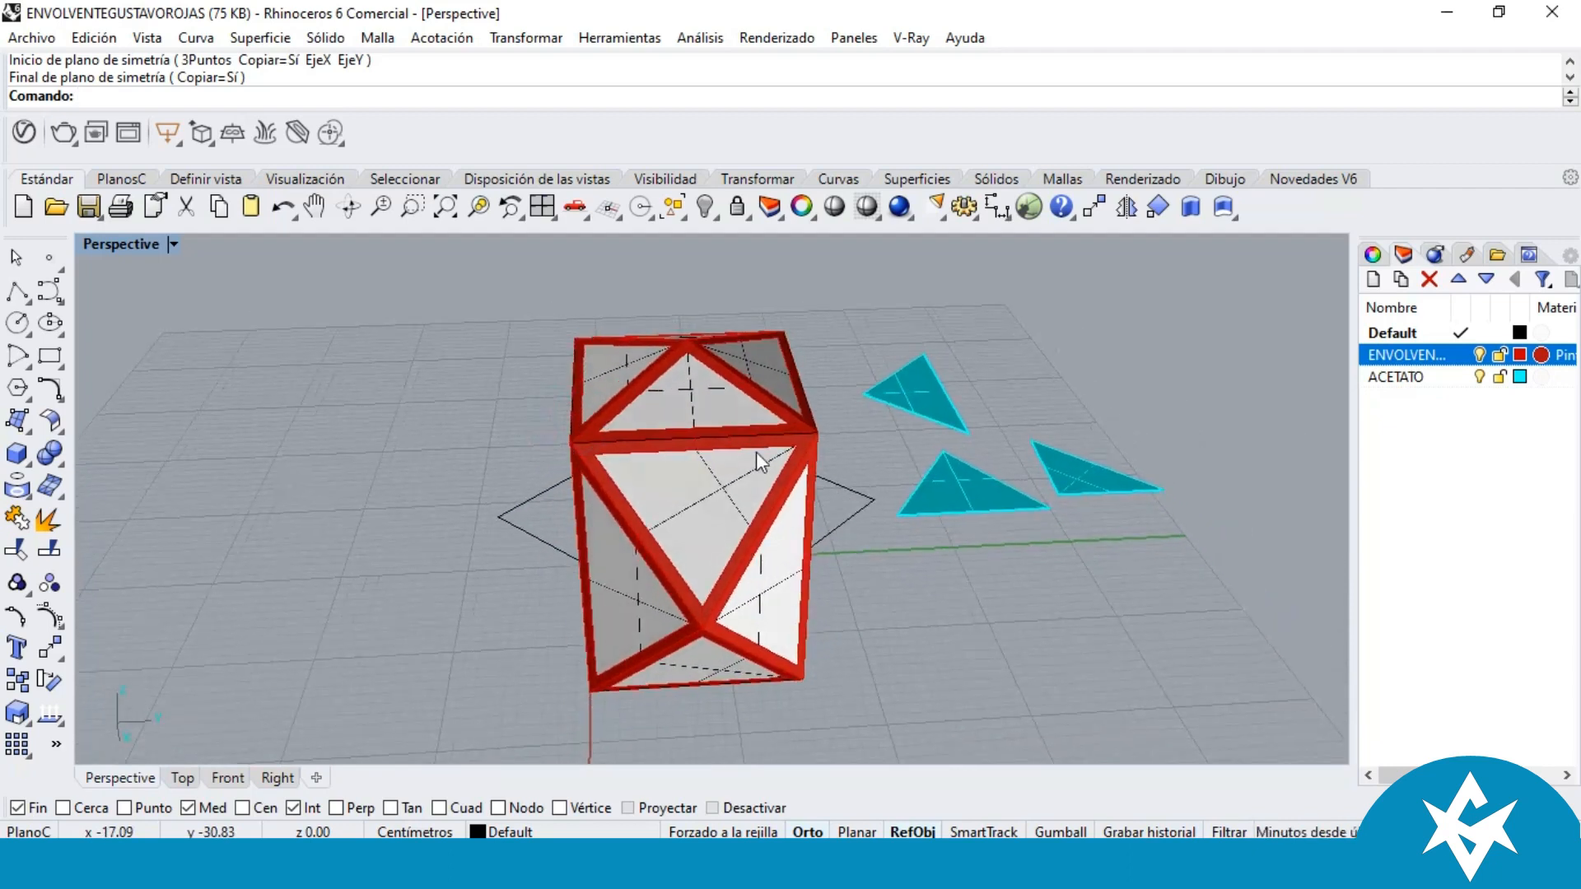
Step: Select a roof panel and set the perspective view to Rendered display
left_click(700, 418)
right_click_drag(694, 575, 741, 638)
left_click(174, 244)
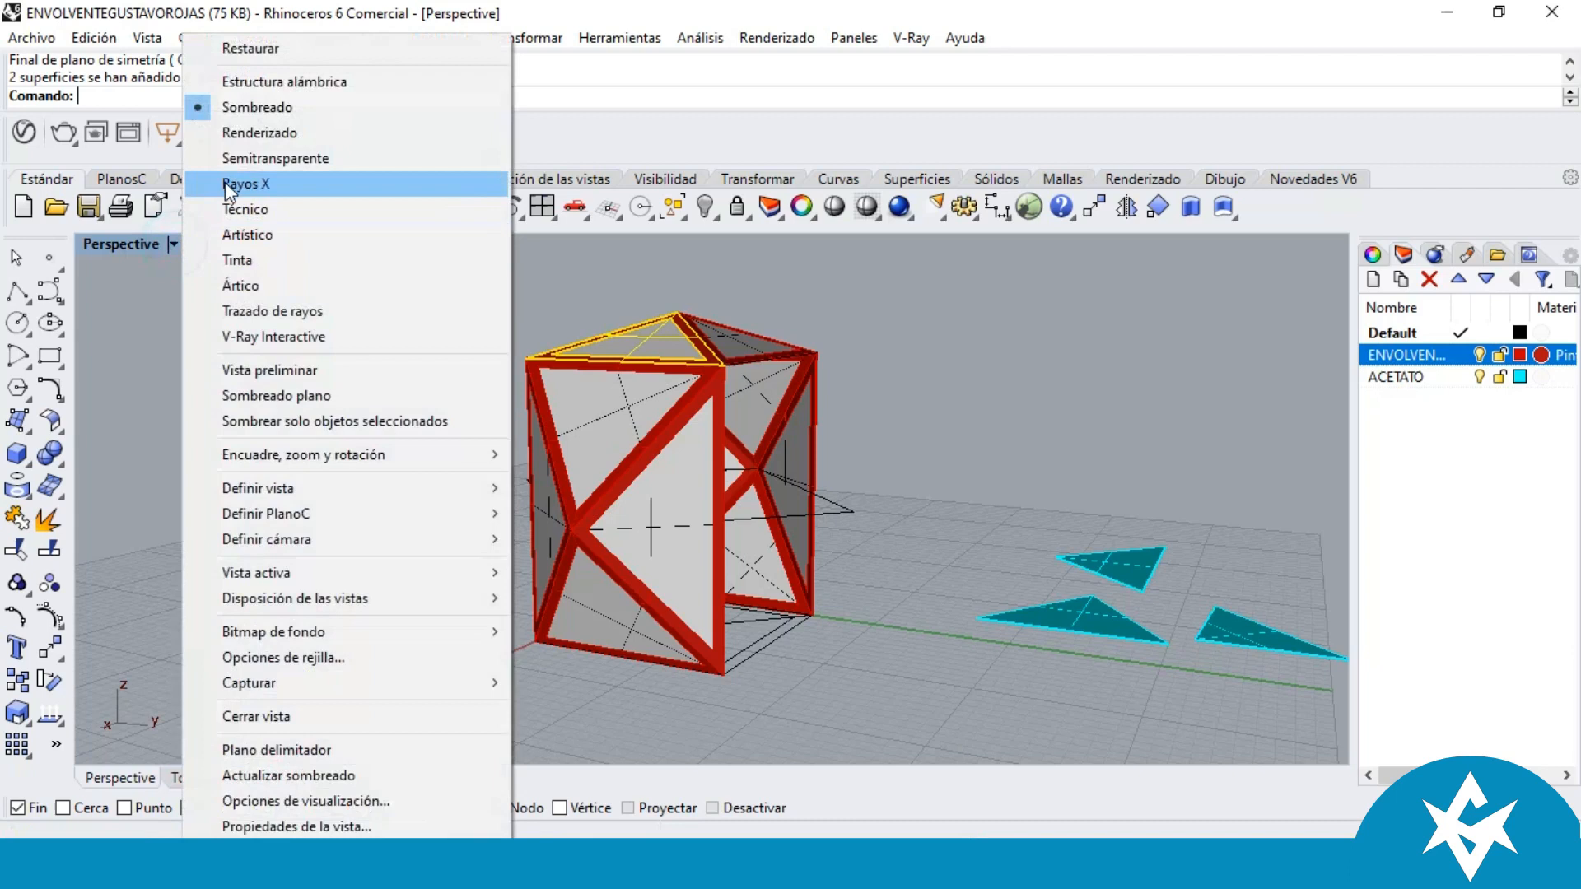
left_click(251, 133)
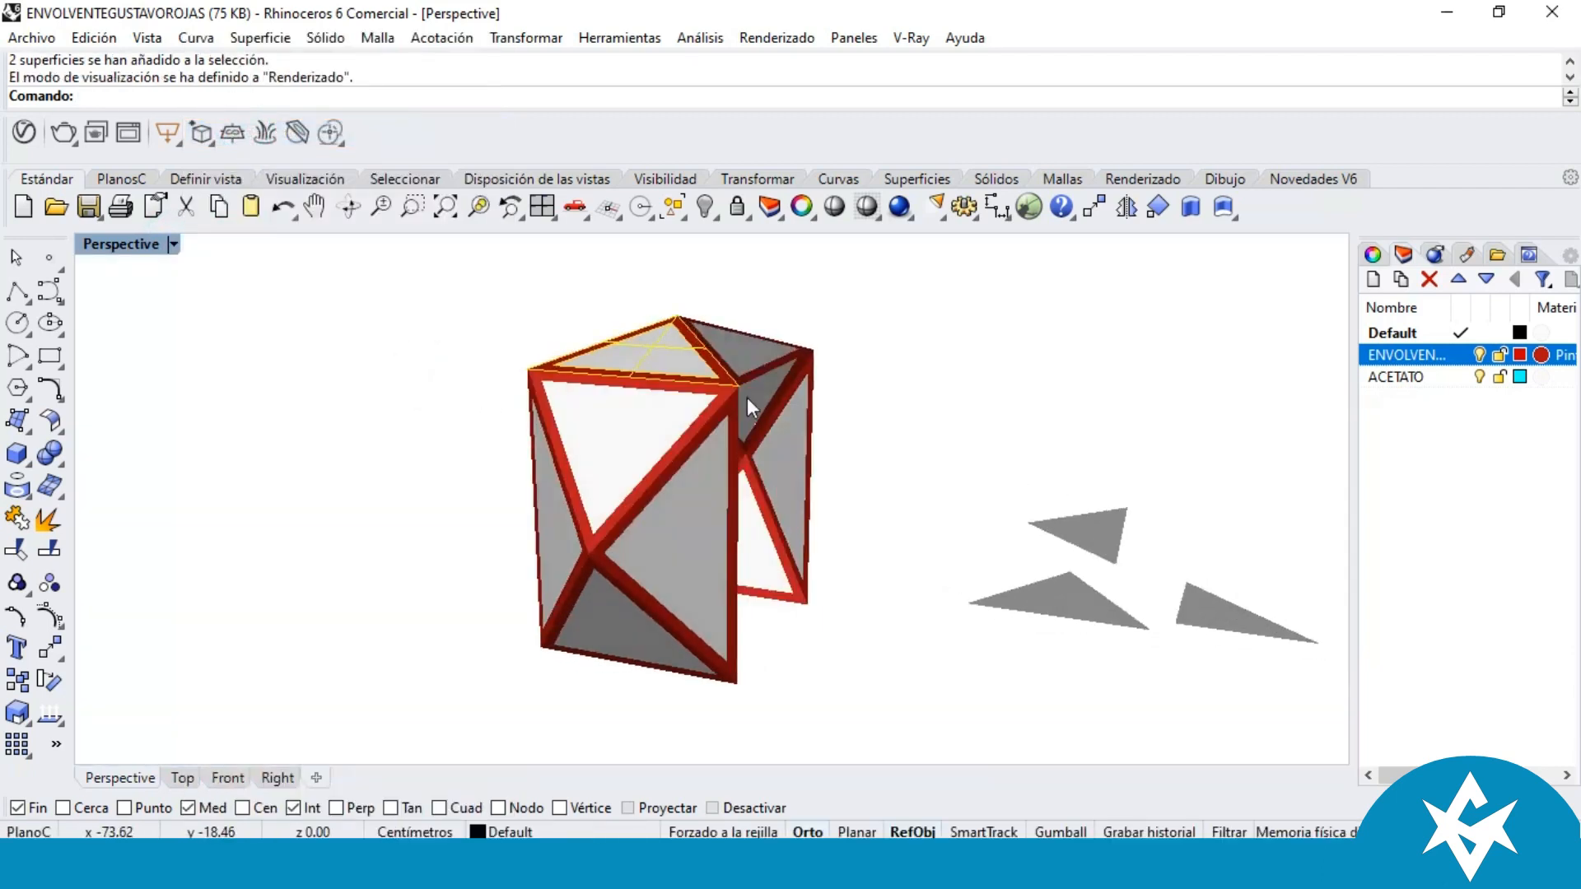
Step: Copy the whole framed envelope from one base corner to the adjacent one so the modules sit side by side
left_click(862, 300)
left_click_drag(876, 269, 496, 690)
right_click_drag(477, 530, 568, 586)
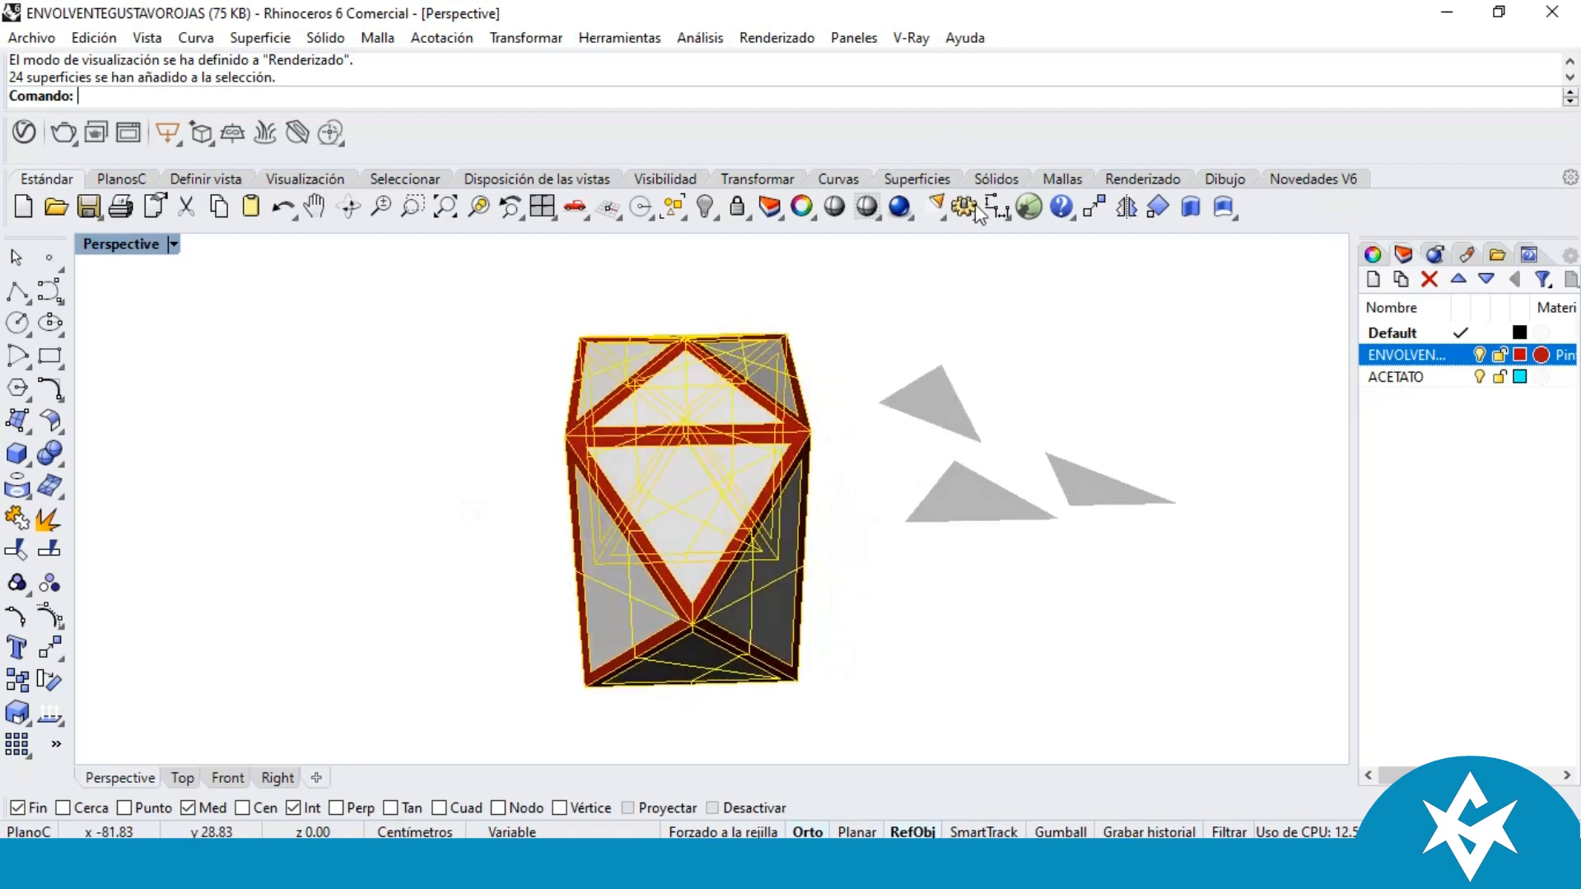
left_click(17, 681)
scroll(824, 744, "up", 5)
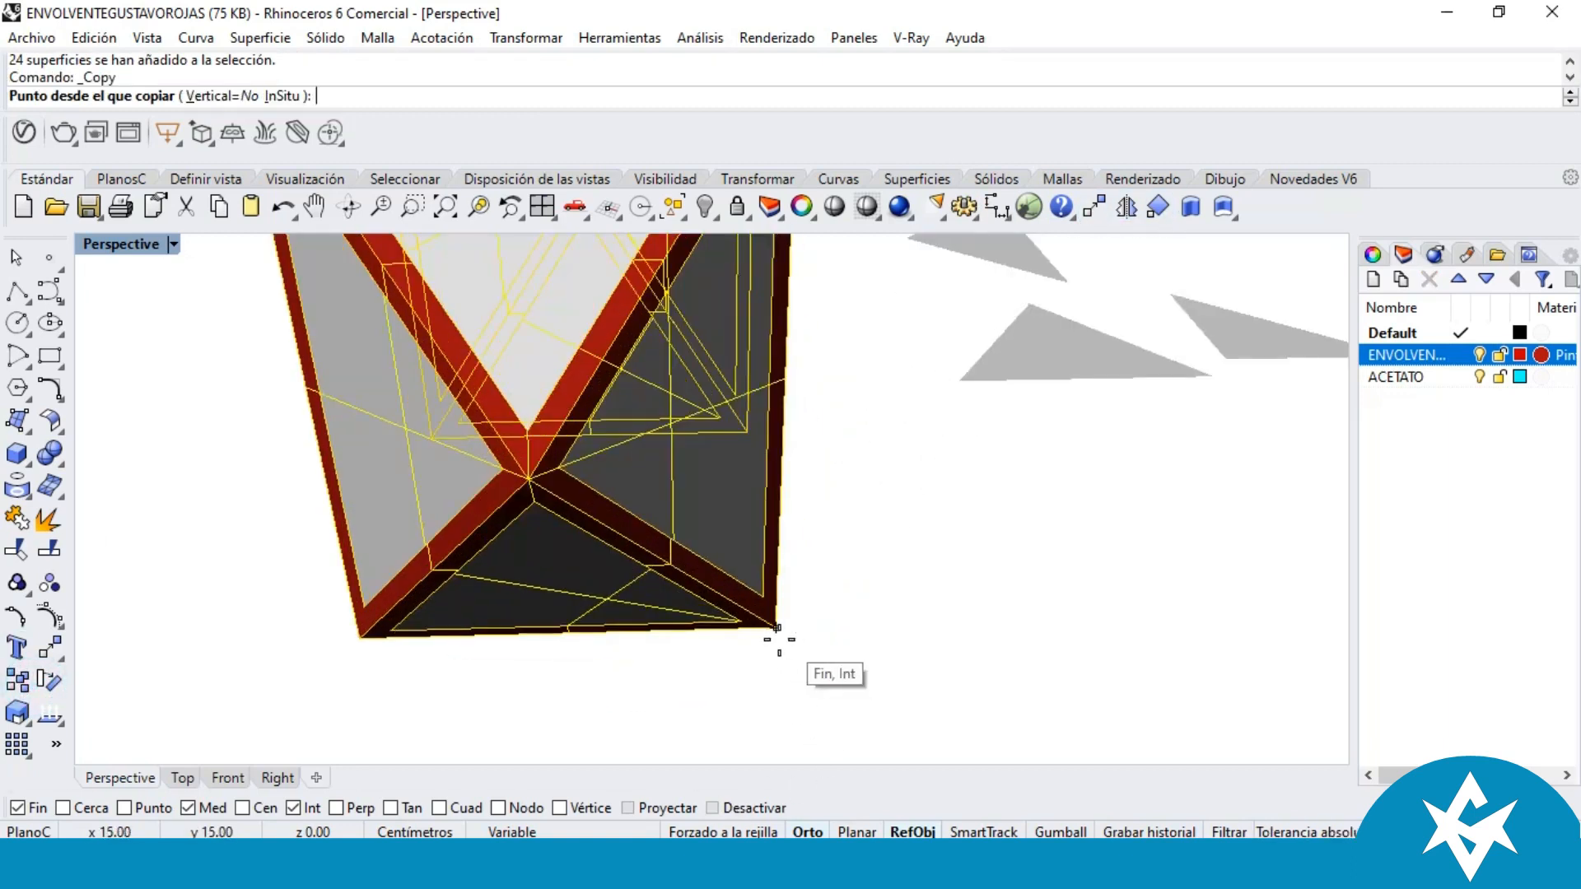
left_click(774, 634)
scroll(284, 660, "up", 2)
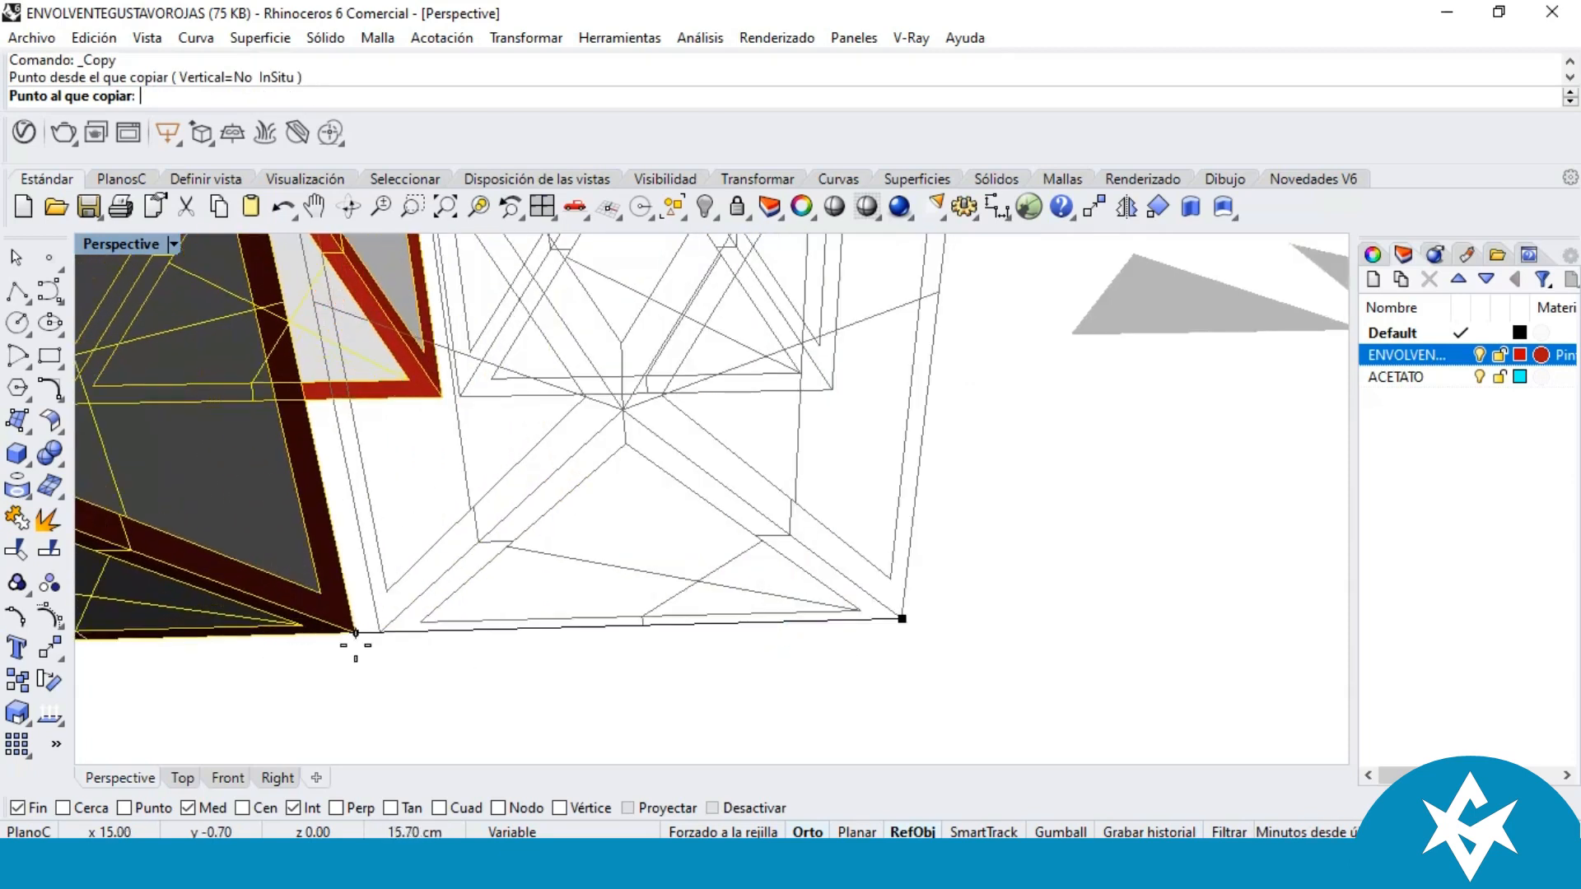
left_click(372, 640)
scroll(589, 663, "down", 6)
scroll(700, 666, "down", 6)
key("Escape")
key("Escape")
Step: Set the perspective view back to Shaded display and undo the copy of the envelope
right_click_drag(353, 431, 1002, 386)
scroll(689, 505, "down", 3)
right_click_drag(689, 505, 650, 491)
left_click(173, 243)
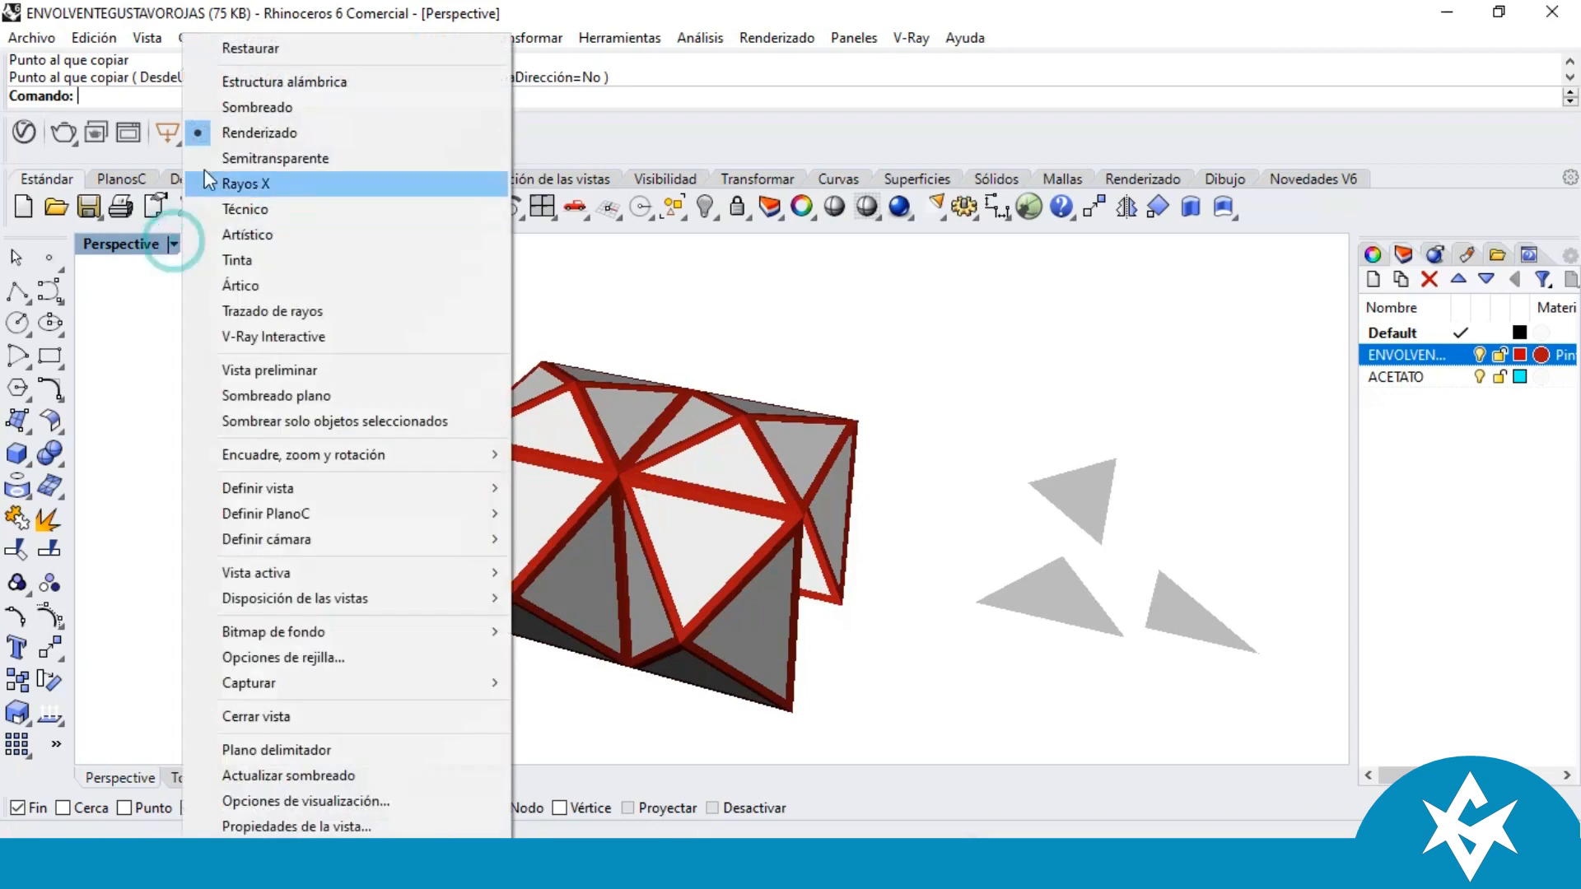
left_click(240, 113)
right_click_drag(589, 398, 658, 402)
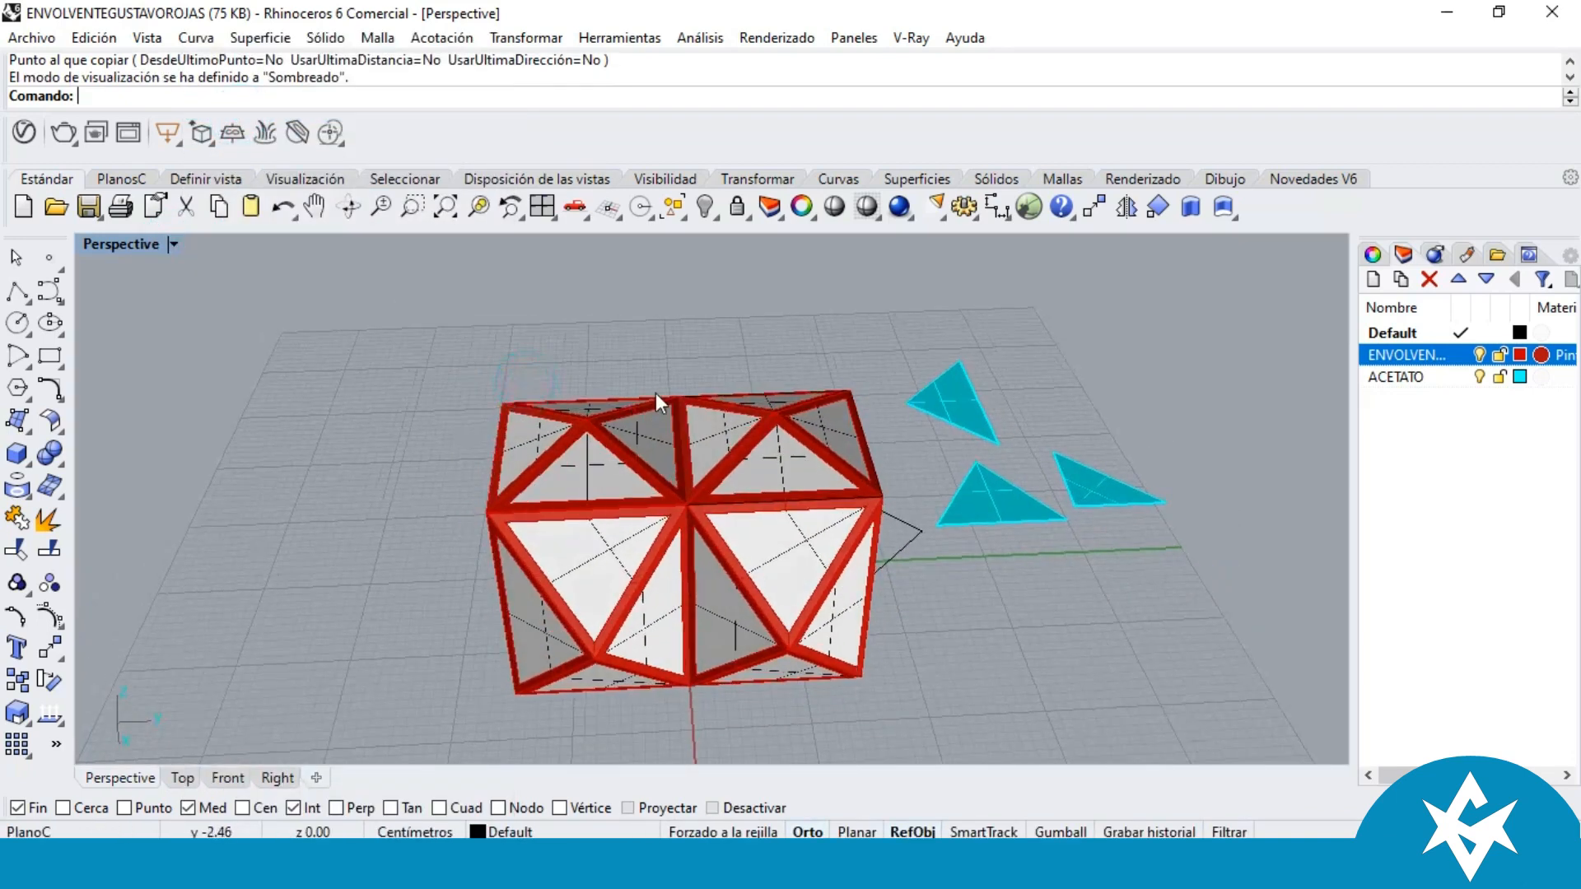
key("ctrl+z")
right_click_drag(606, 354, 759, 569)
scroll(519, 371, "up", 5)
scroll(807, 445, "down", 6)
scroll(865, 605, "up", 4)
right_click_drag(894, 673, 766, 634)
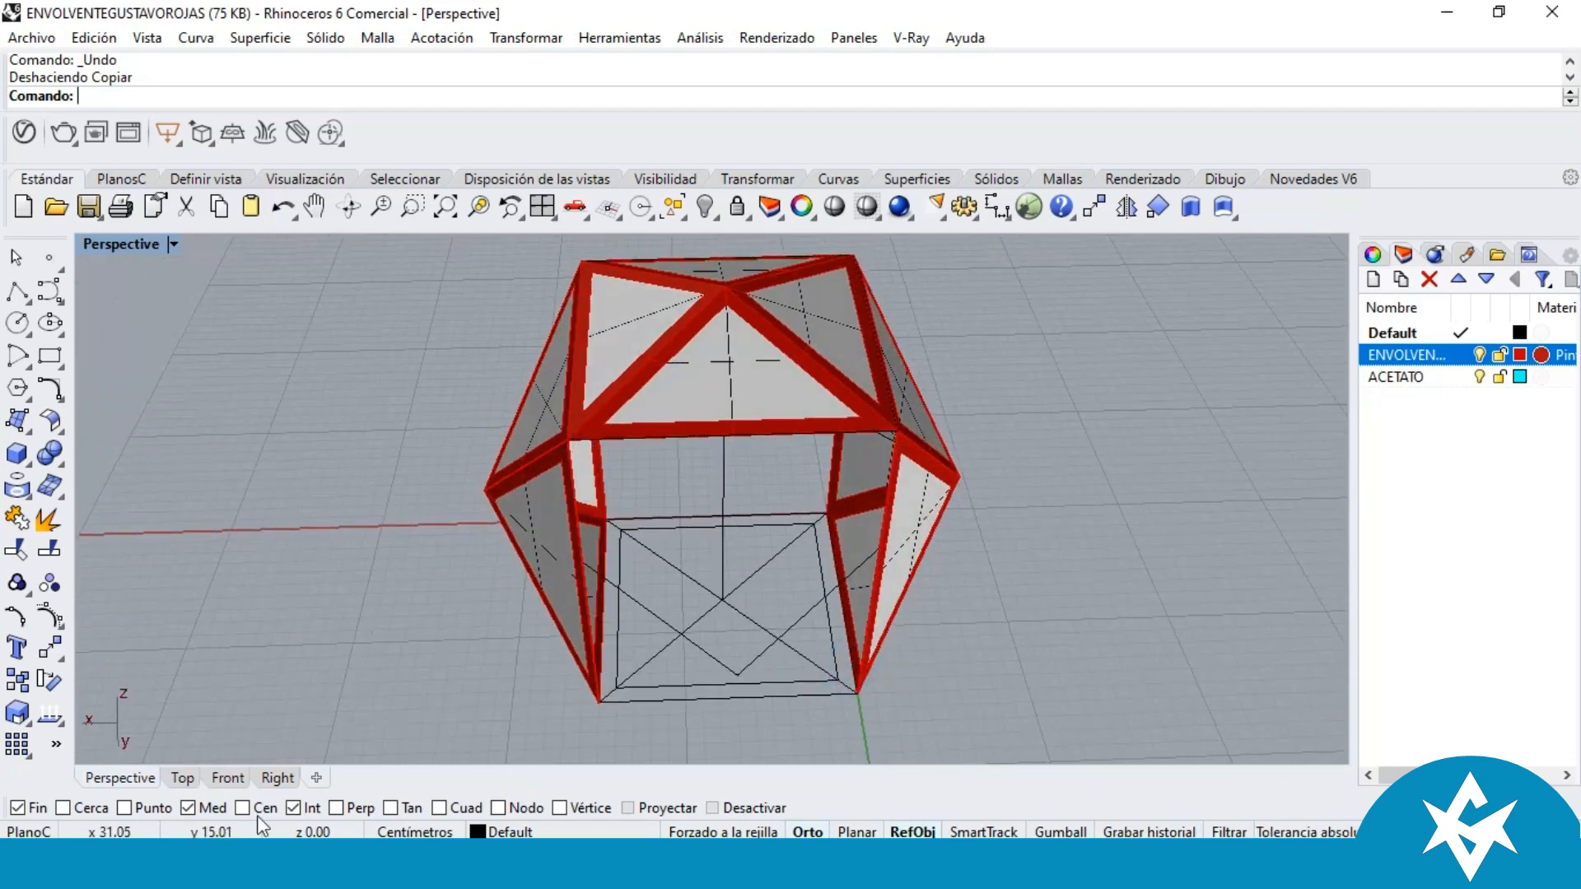
right_click_drag(769, 434, 663, 545)
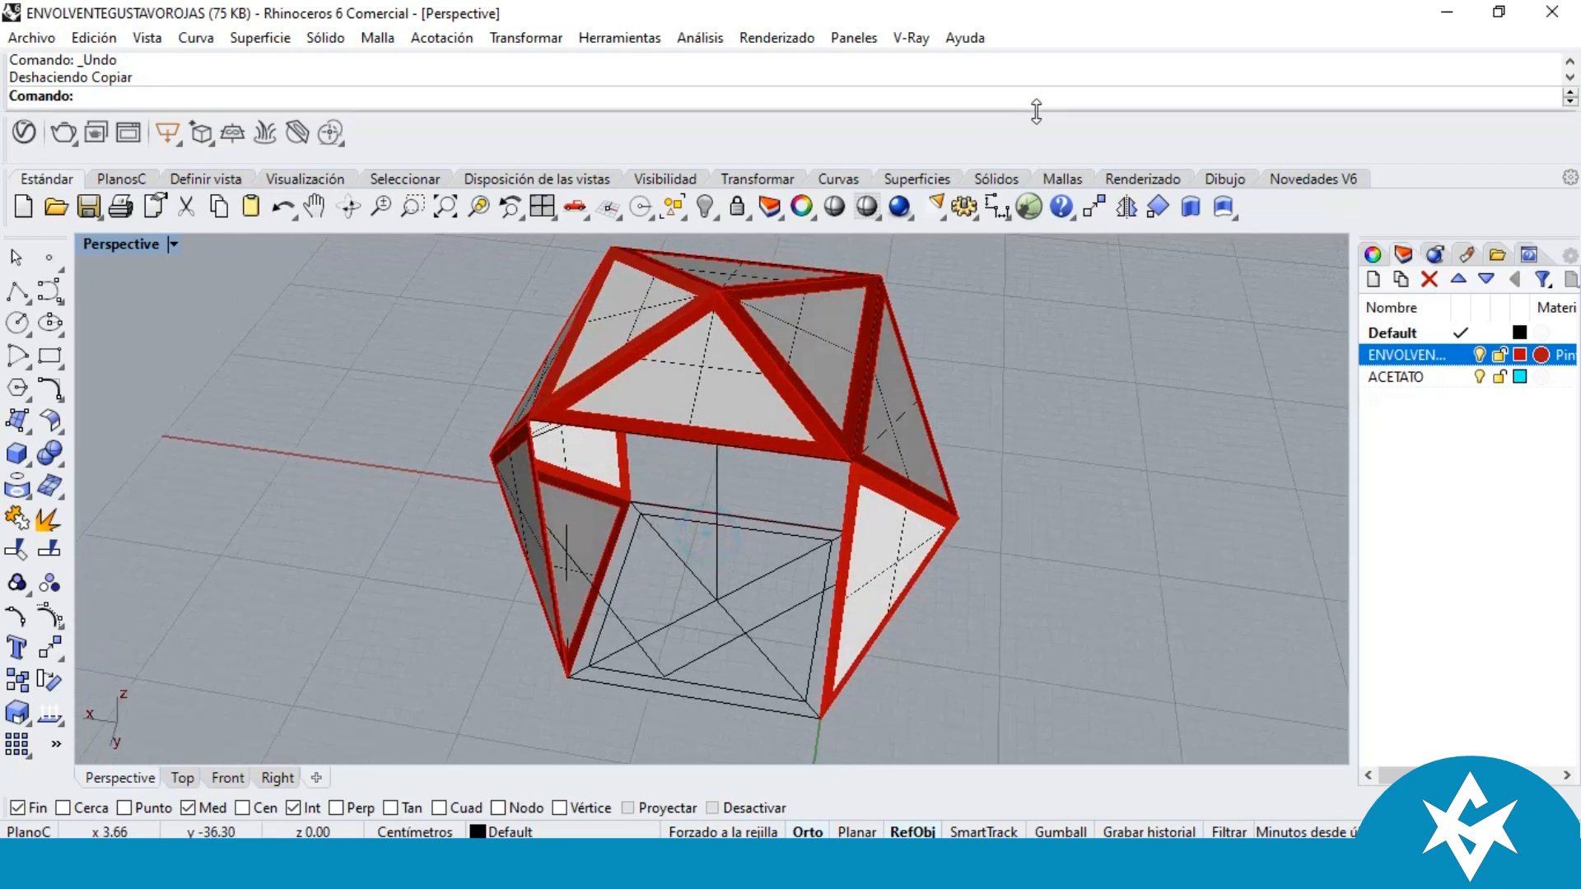
Step: Add an aligned dimension from the centre of the base to its front corner, placed just outside the base
left_click(998, 209)
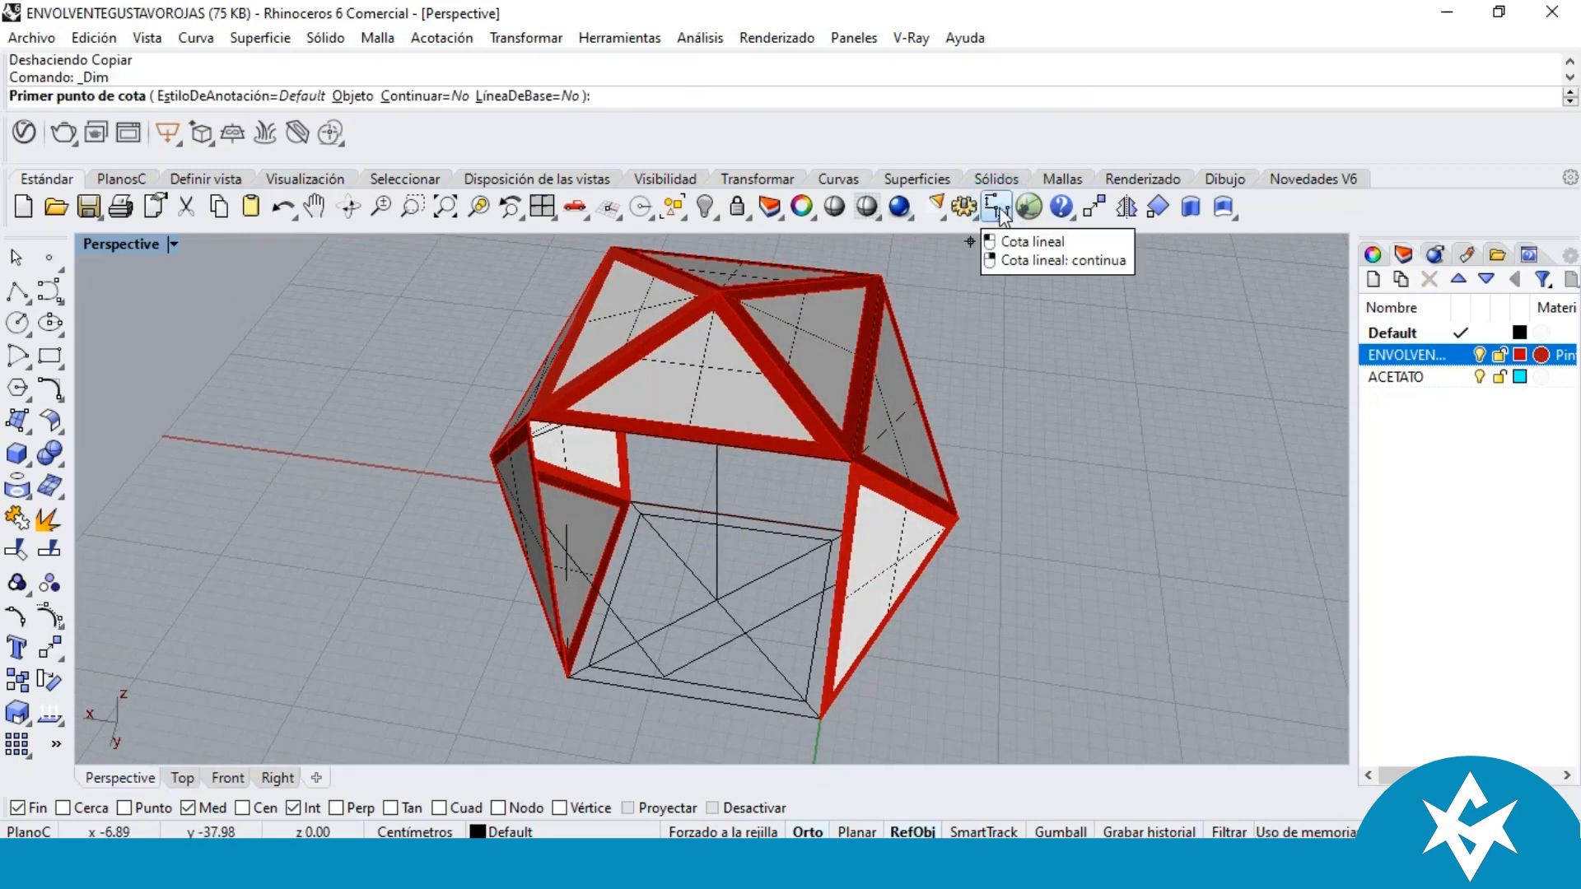
scroll(388, 452, "down", 4)
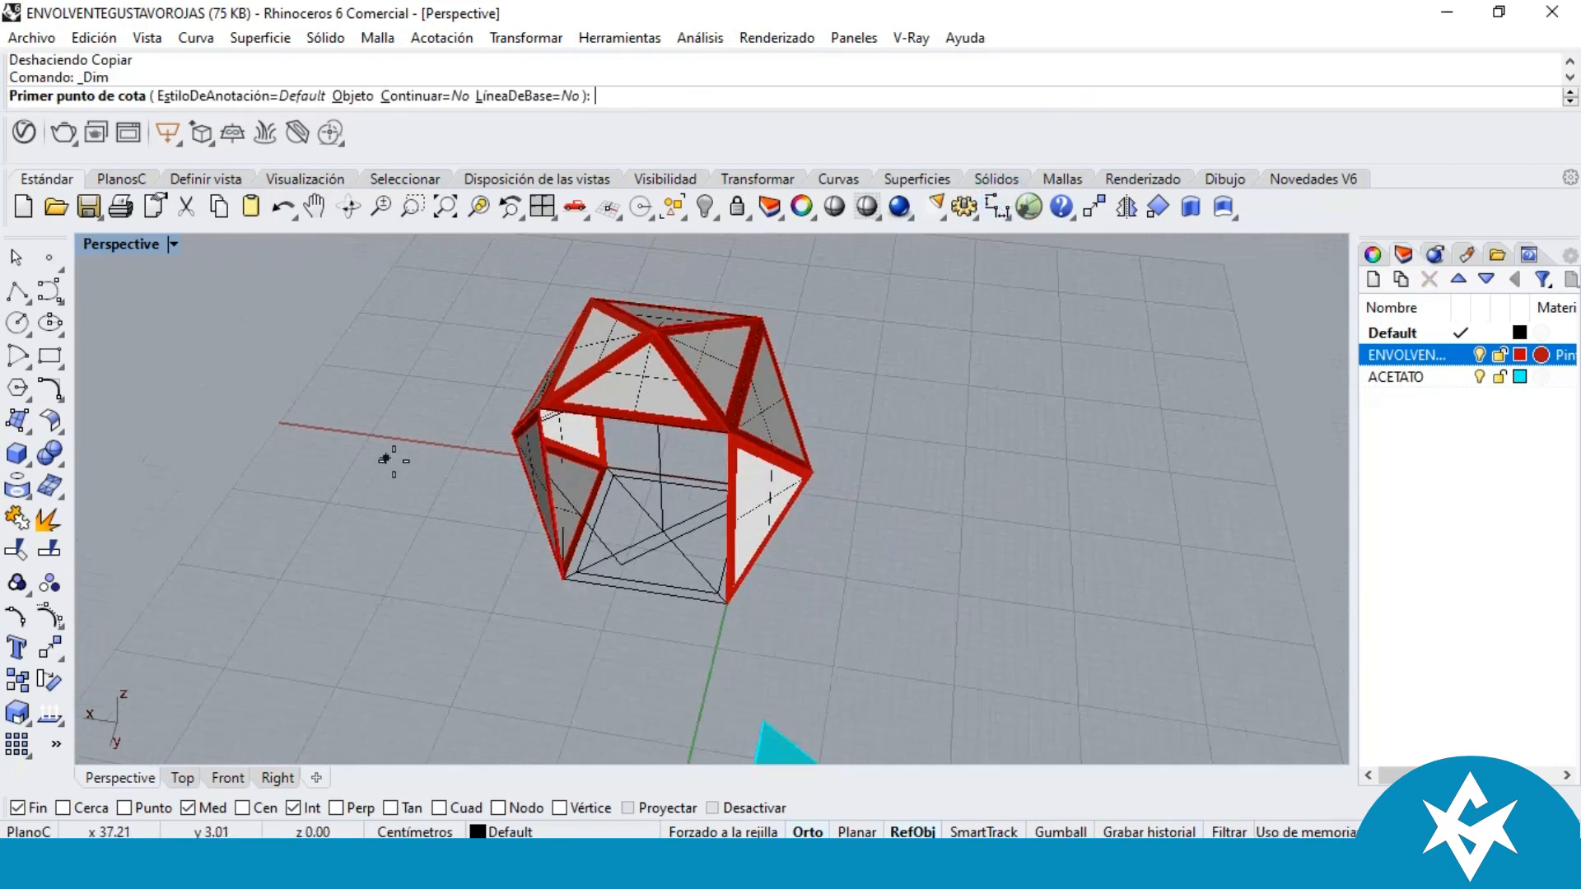
left_click(1006, 211)
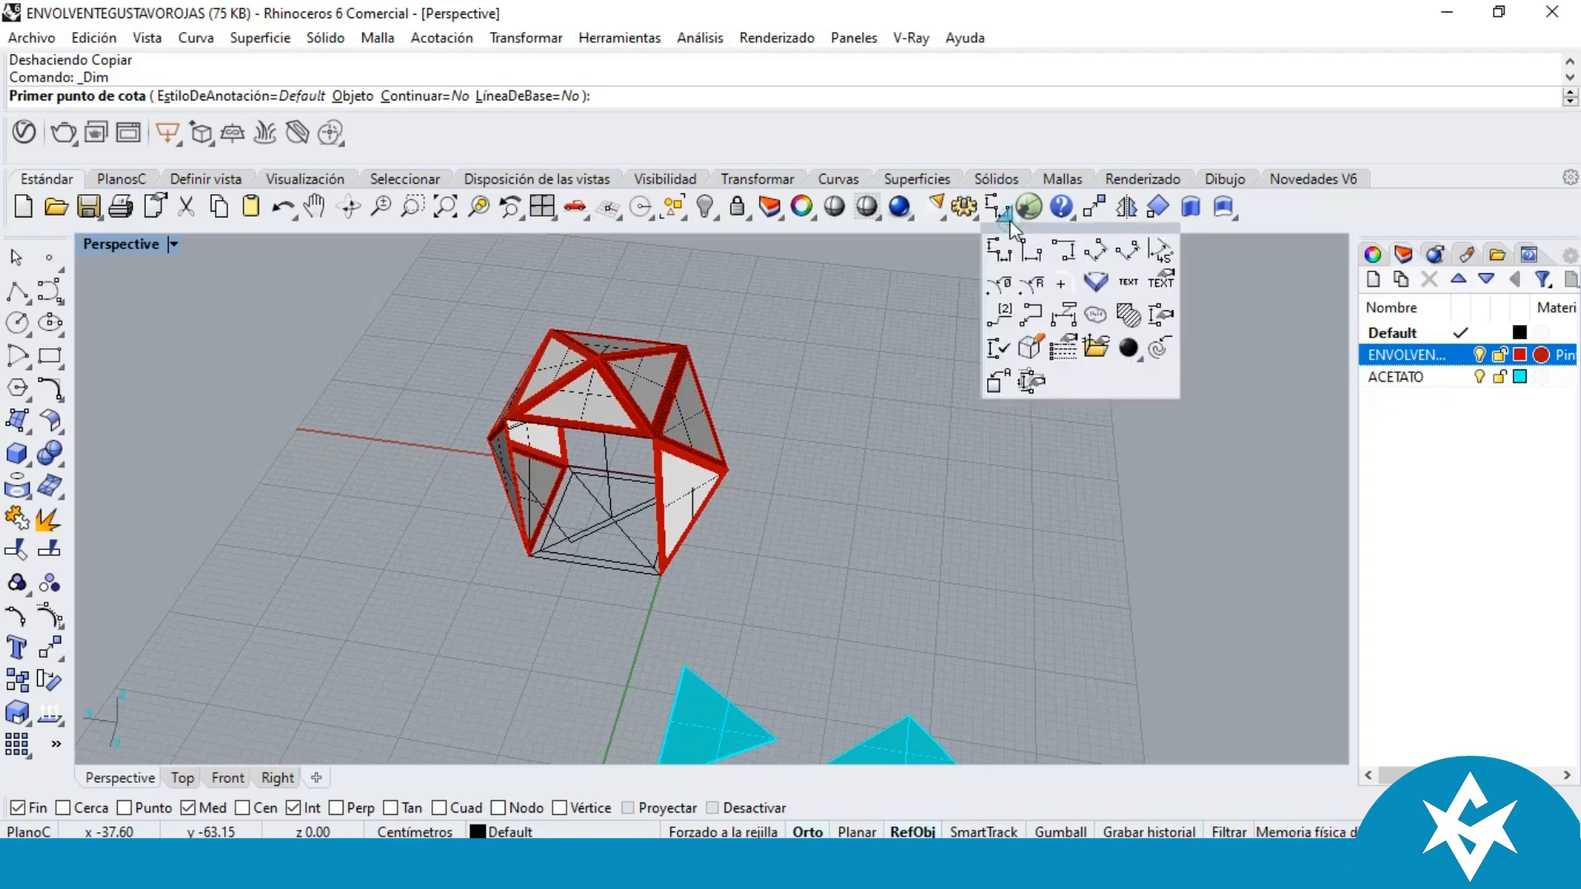
left_click(1096, 254)
scroll(535, 560, "up", 4)
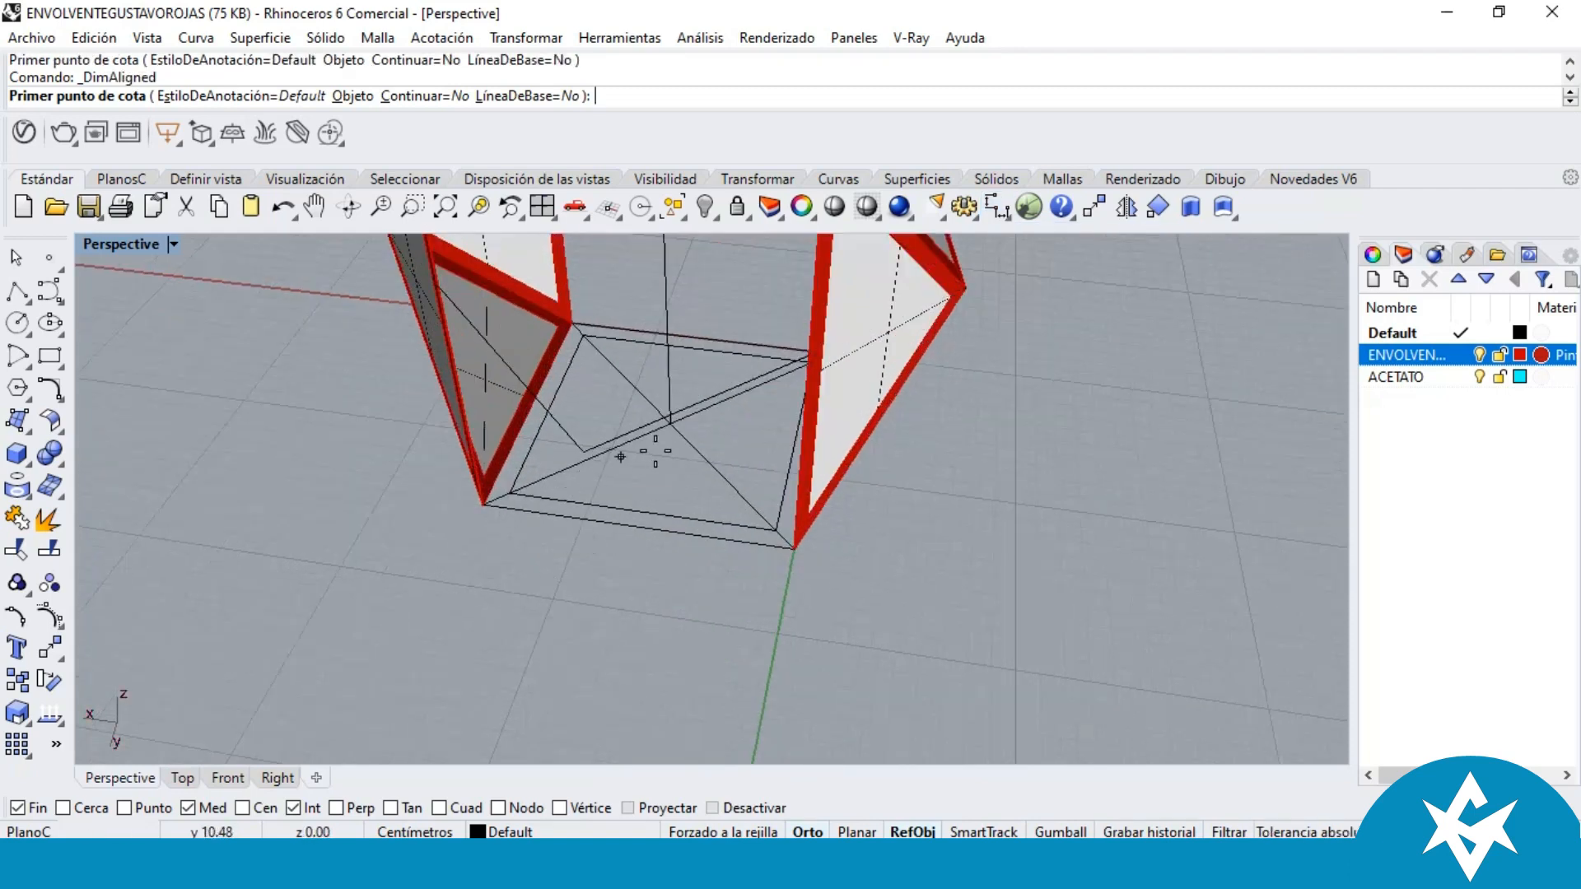
left_click(669, 423)
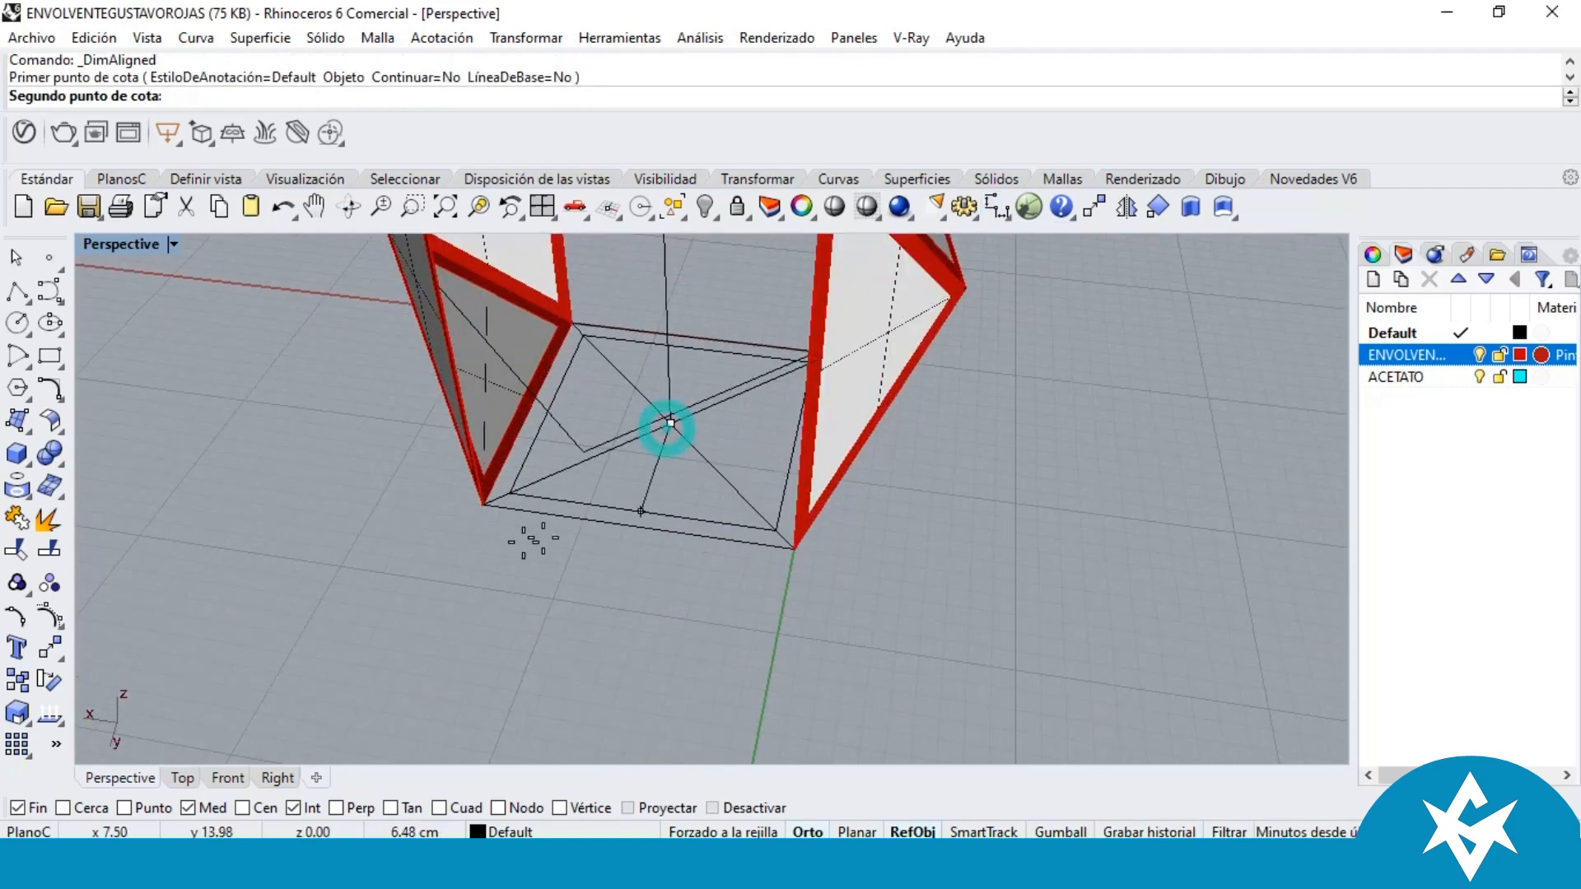
left_click(486, 516)
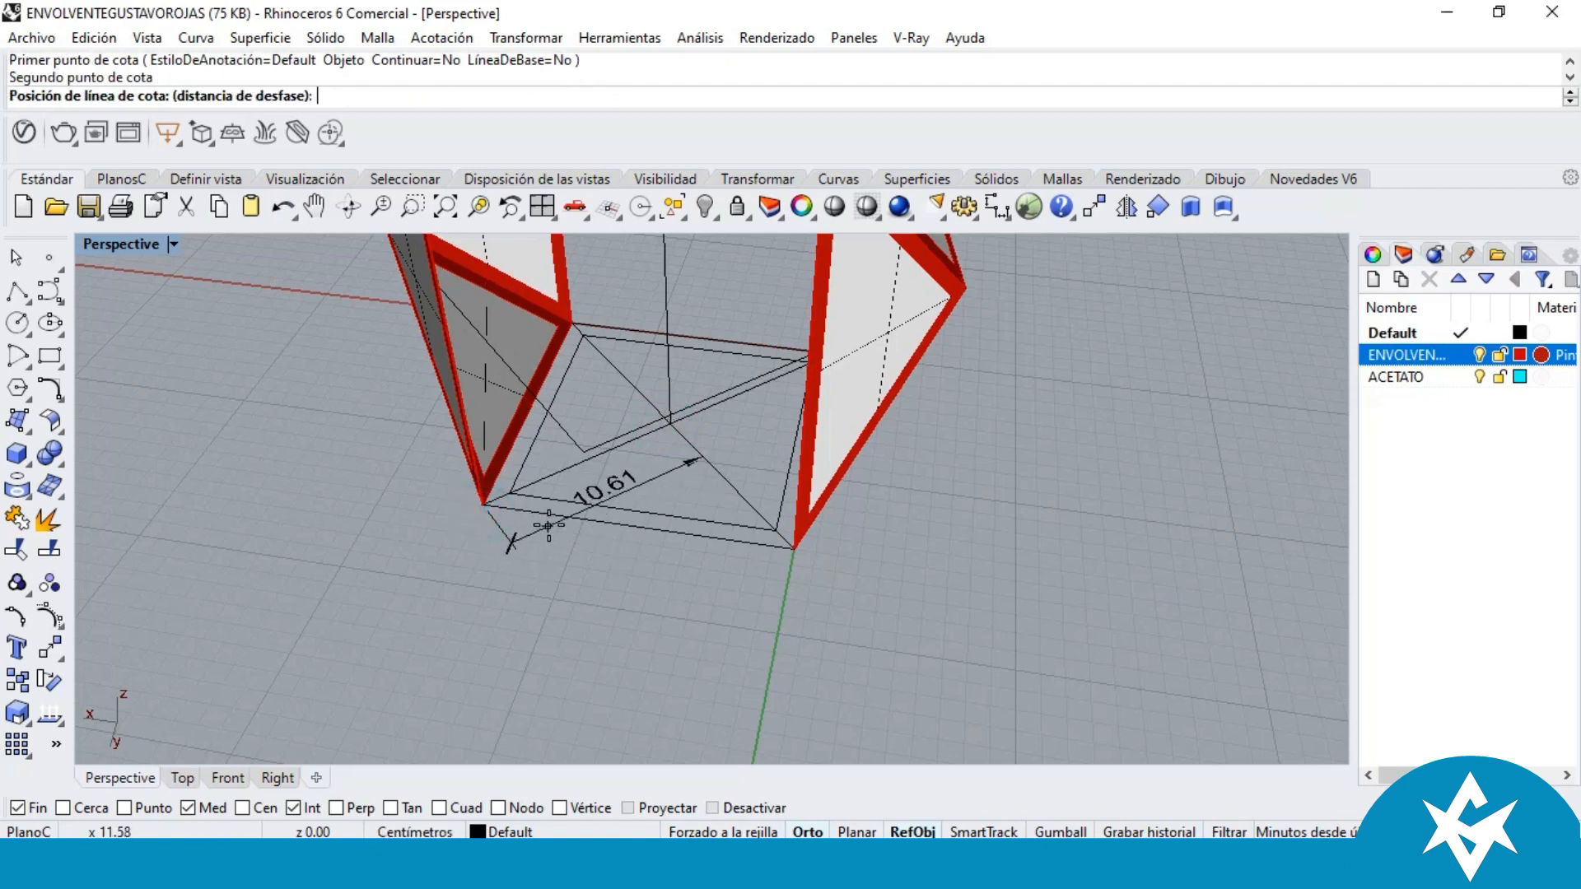
left_click(540, 558)
key("Return")
scroll(544, 527, "up", 3)
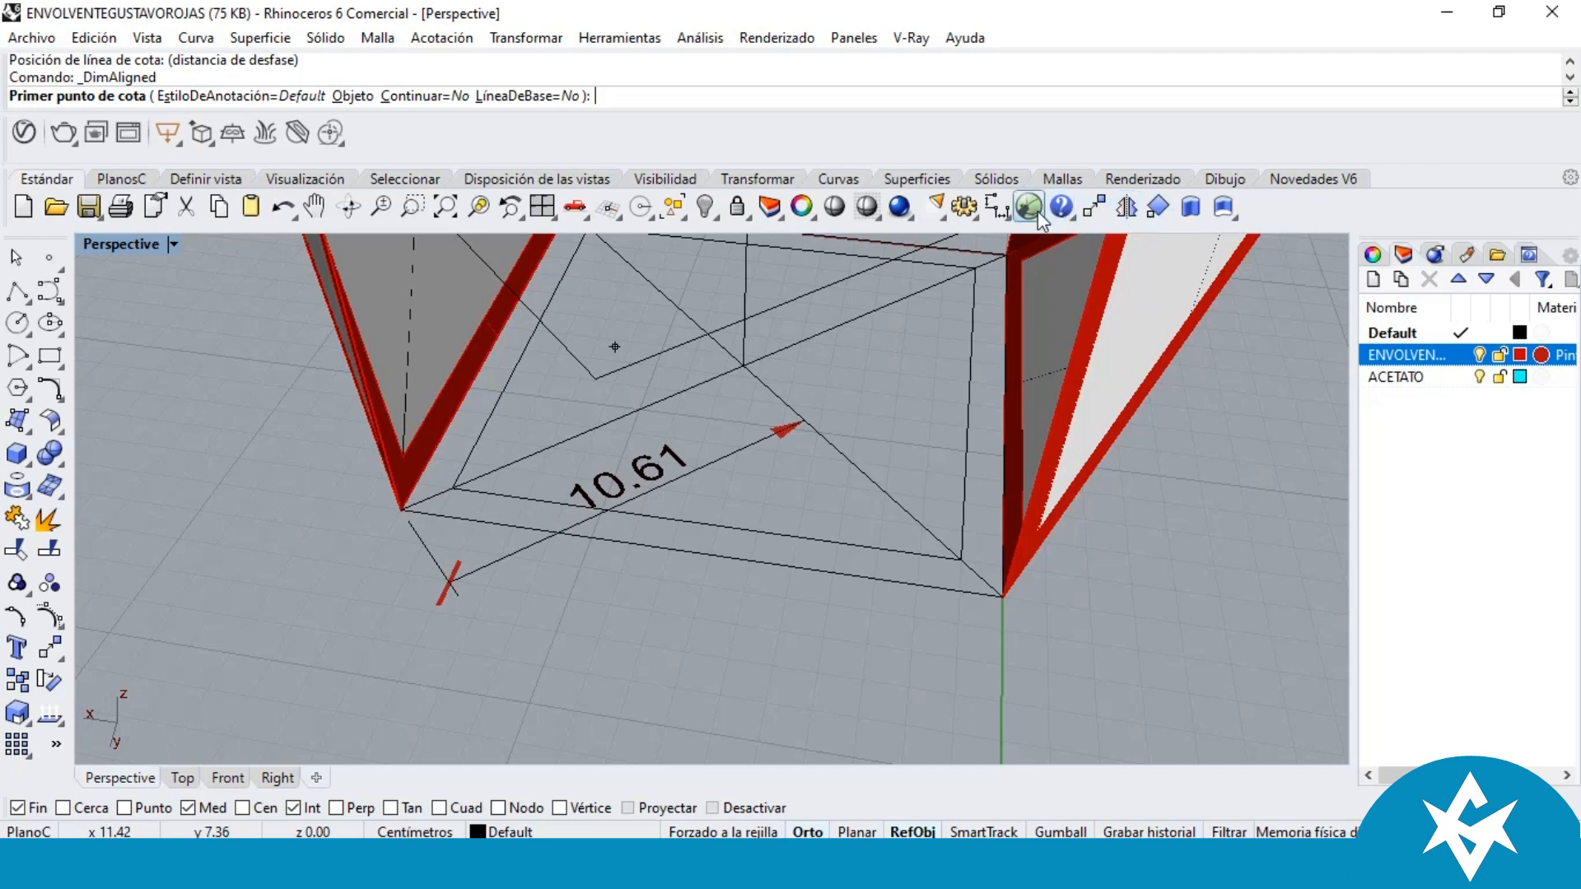
Step: Try a horizontal dimension from the base corner to the base centre, and delete the aligned dimension drawn there
left_click(1006, 224)
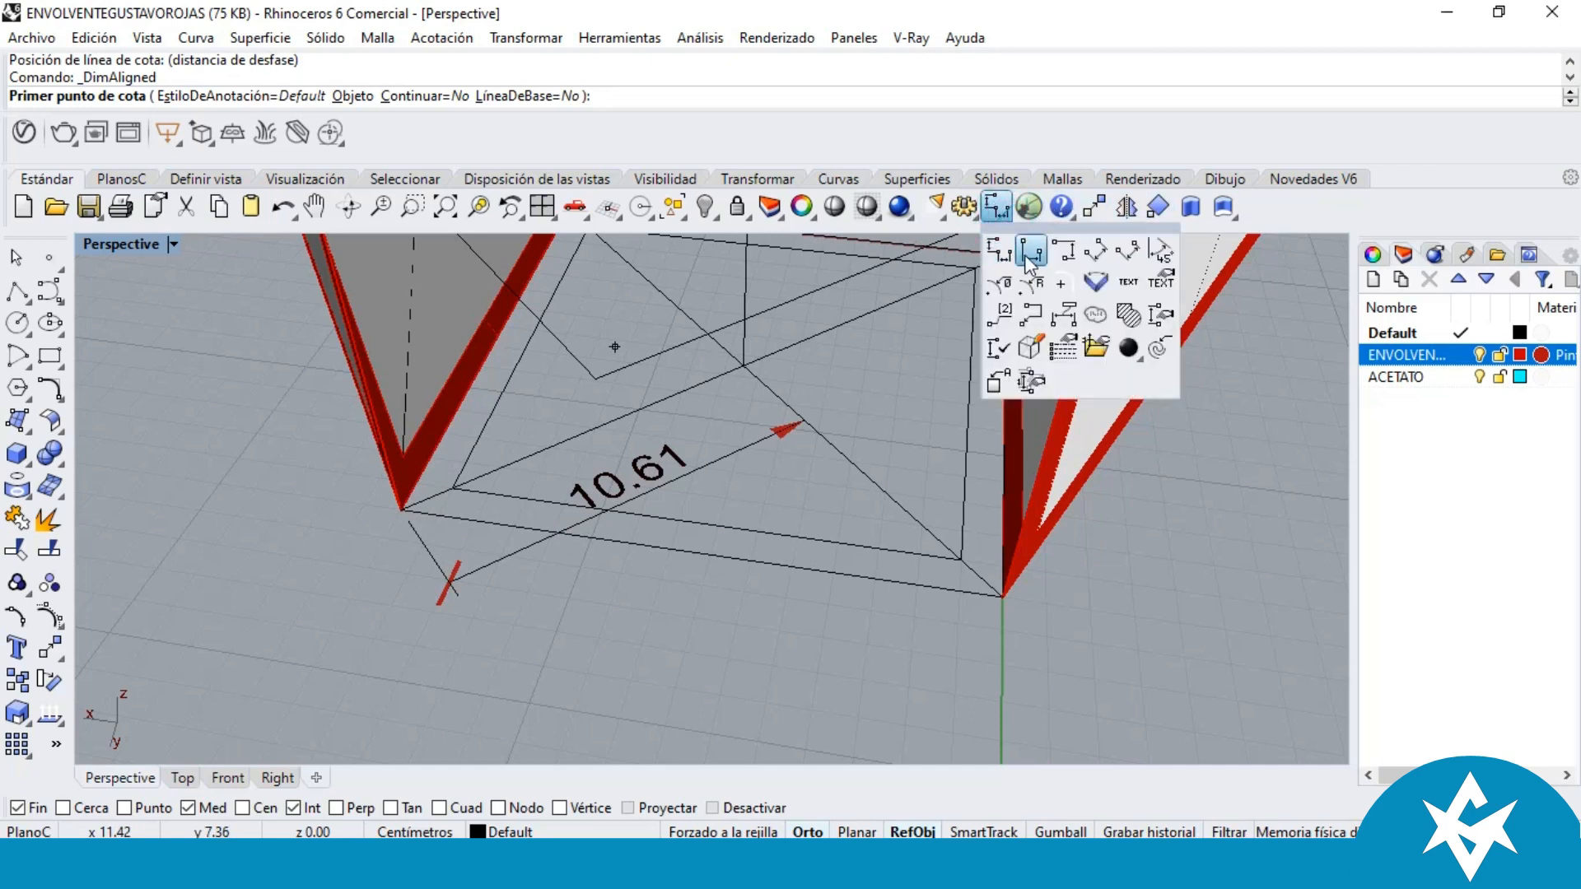
left_click(1009, 247)
left_click(398, 511)
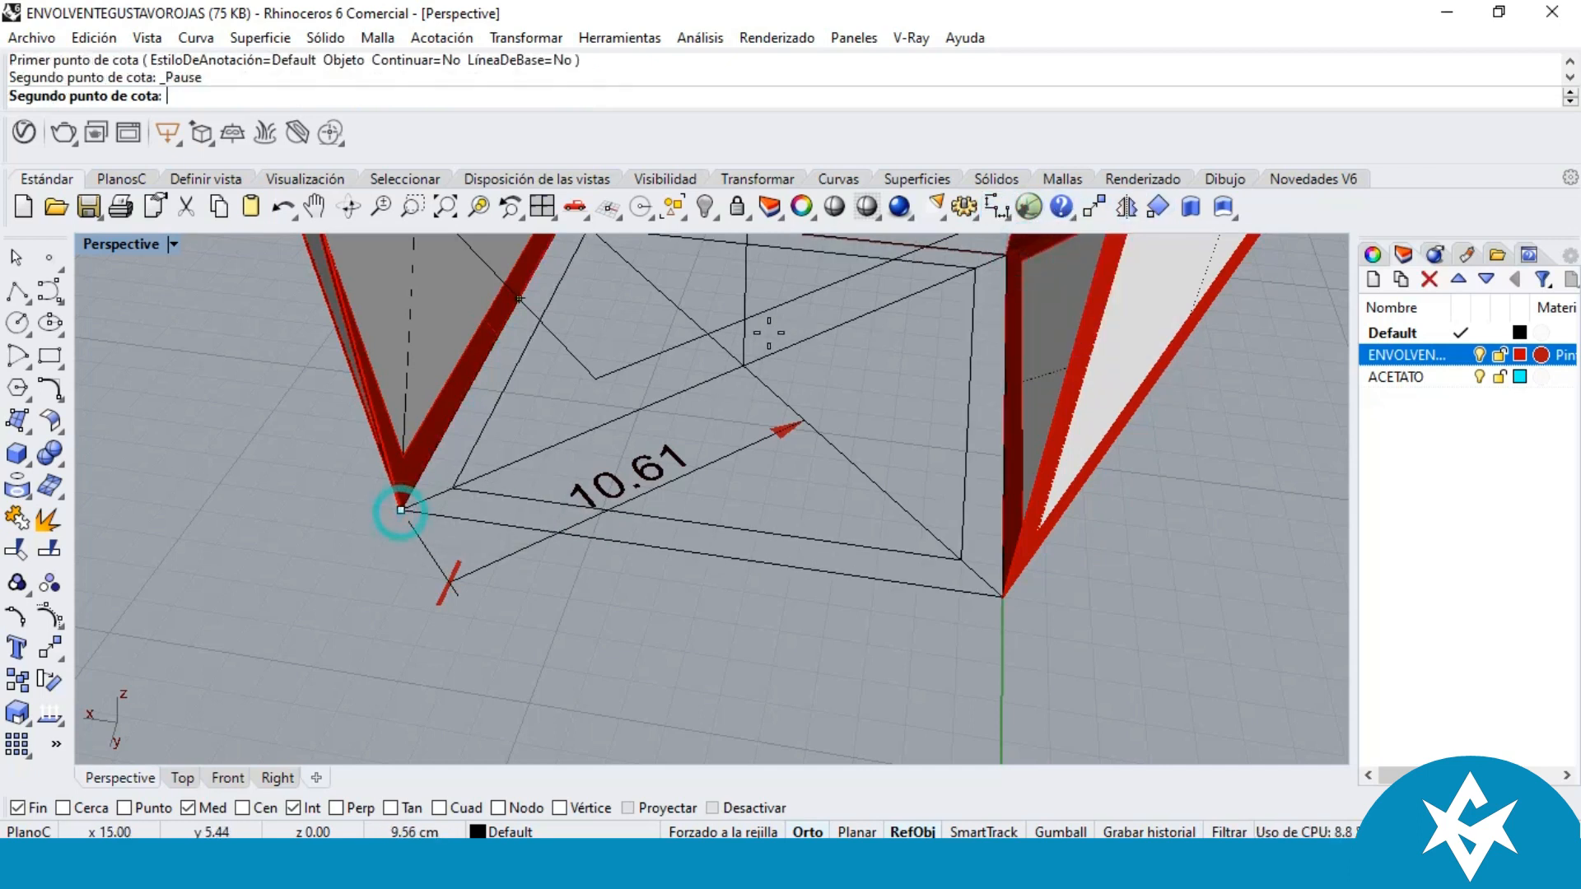
left_click(745, 365)
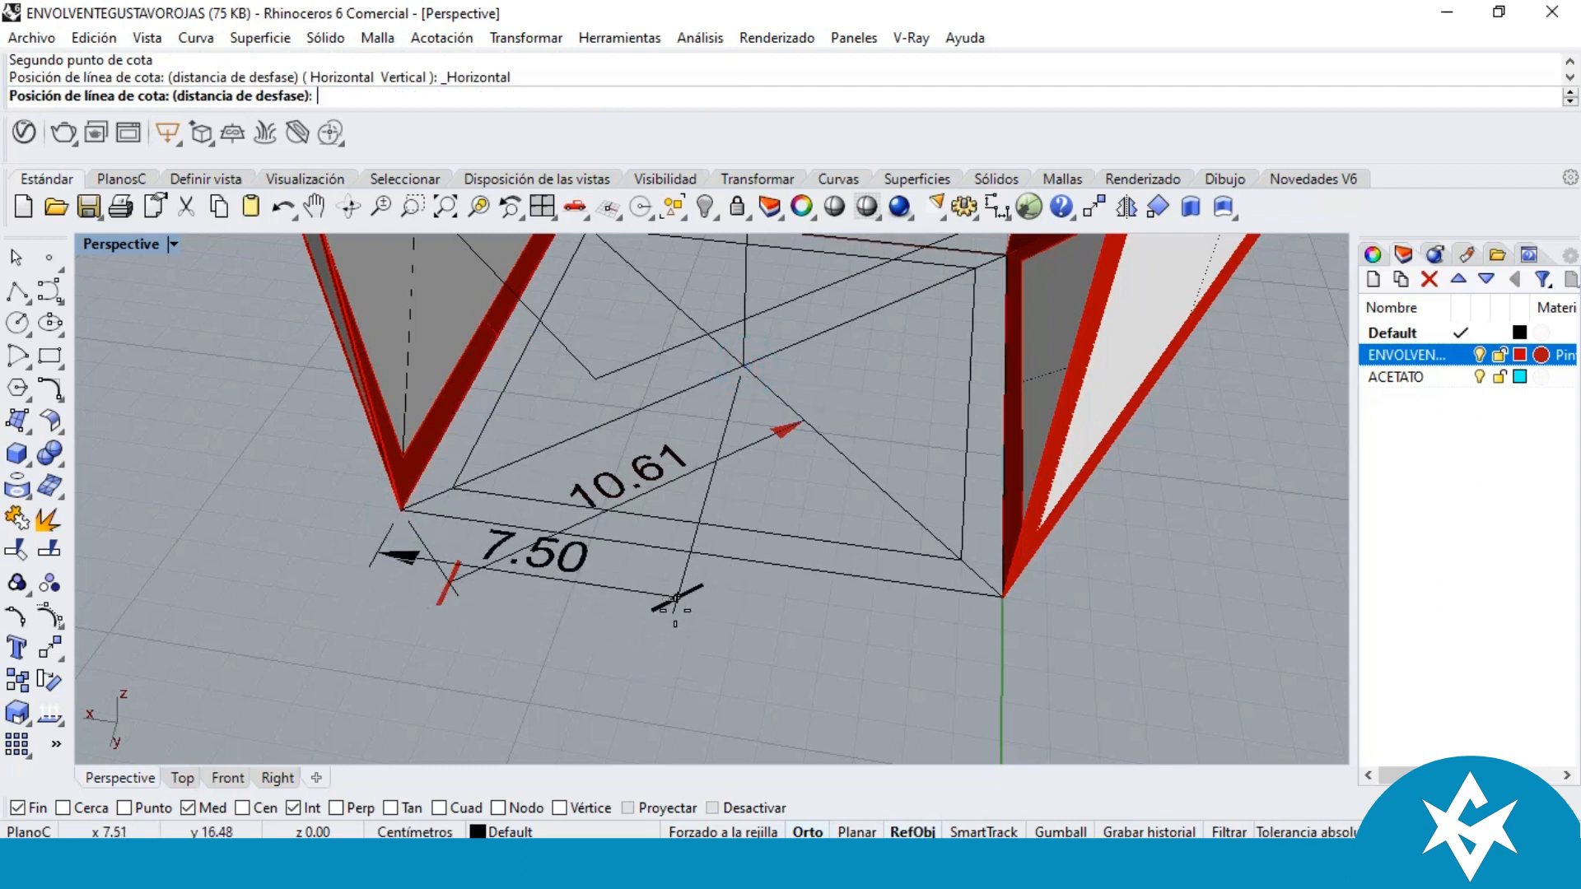
key("Escape")
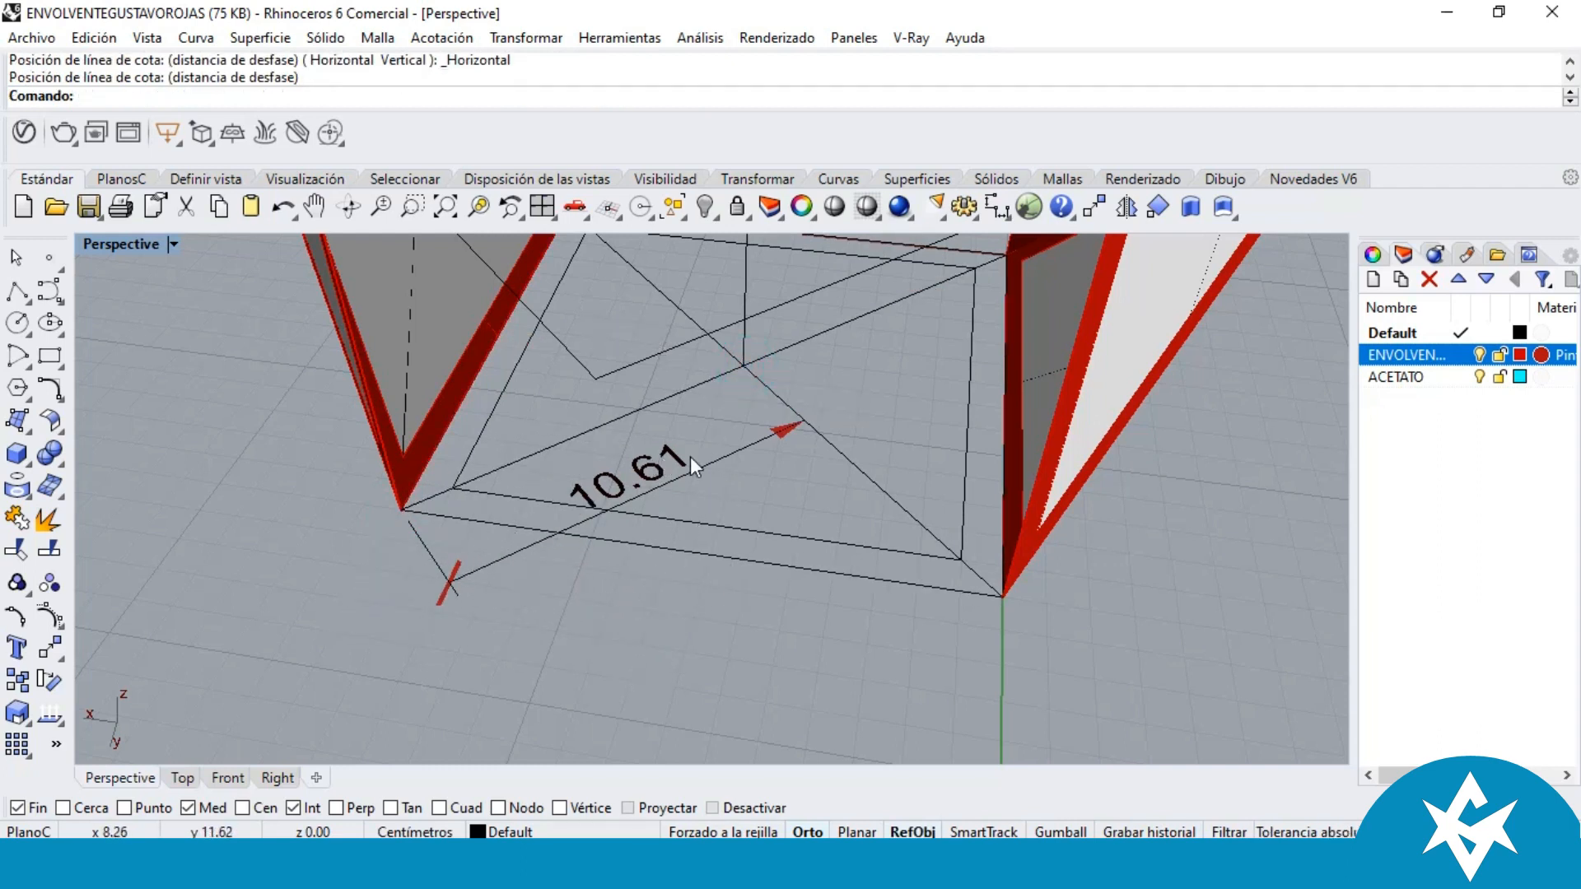
left_click(688, 458)
key("Delete")
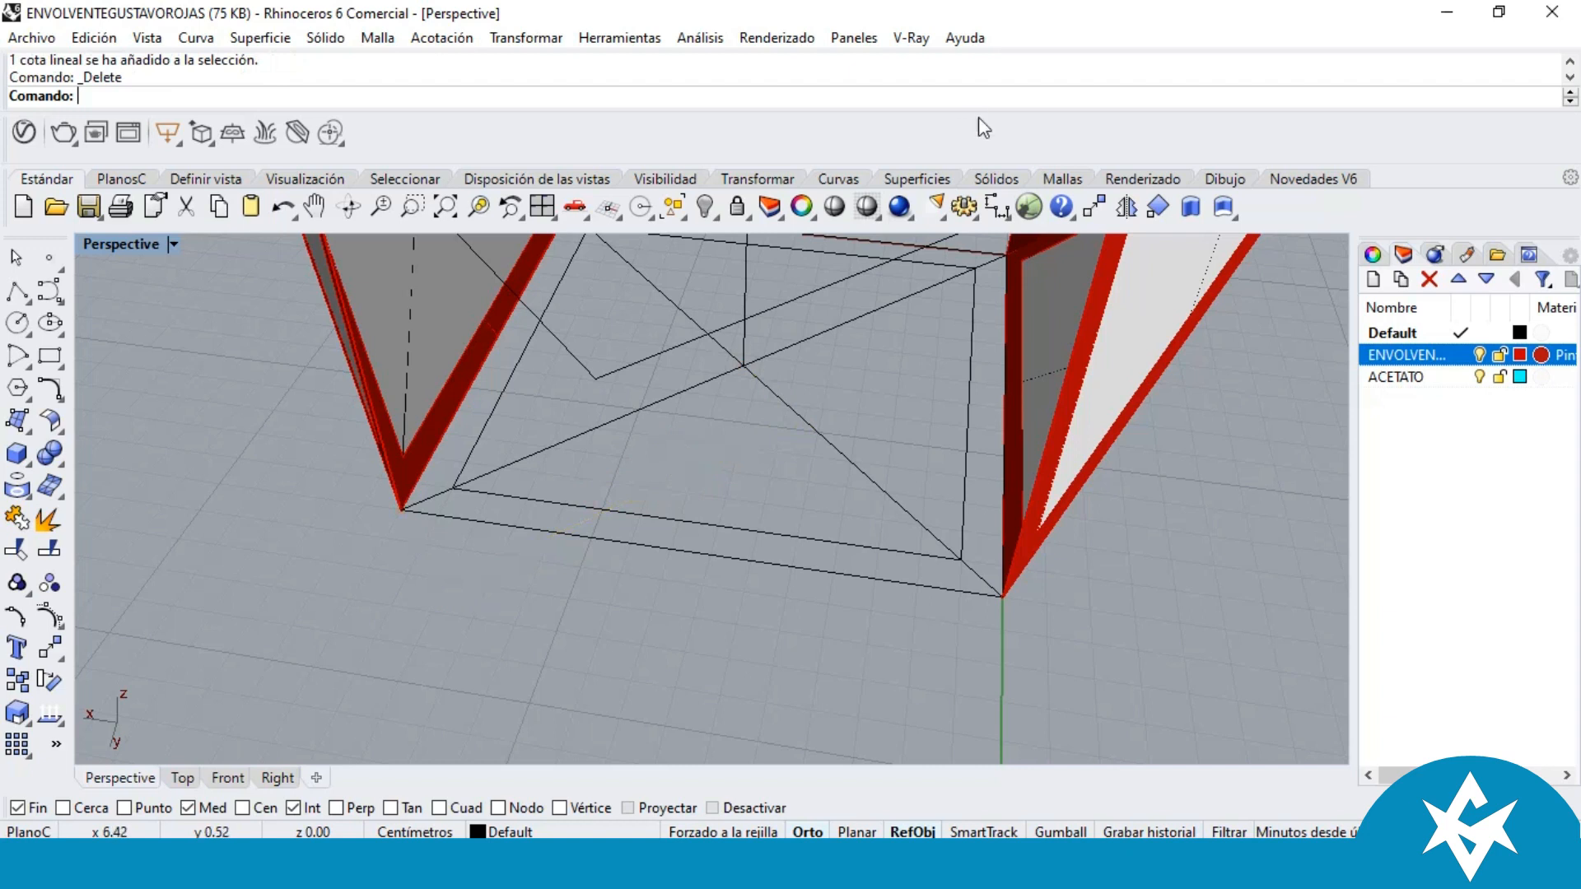
Step: Place a copy of the Aligned Dimension tool at the end of the Standard toolbar
left_click(1006, 215)
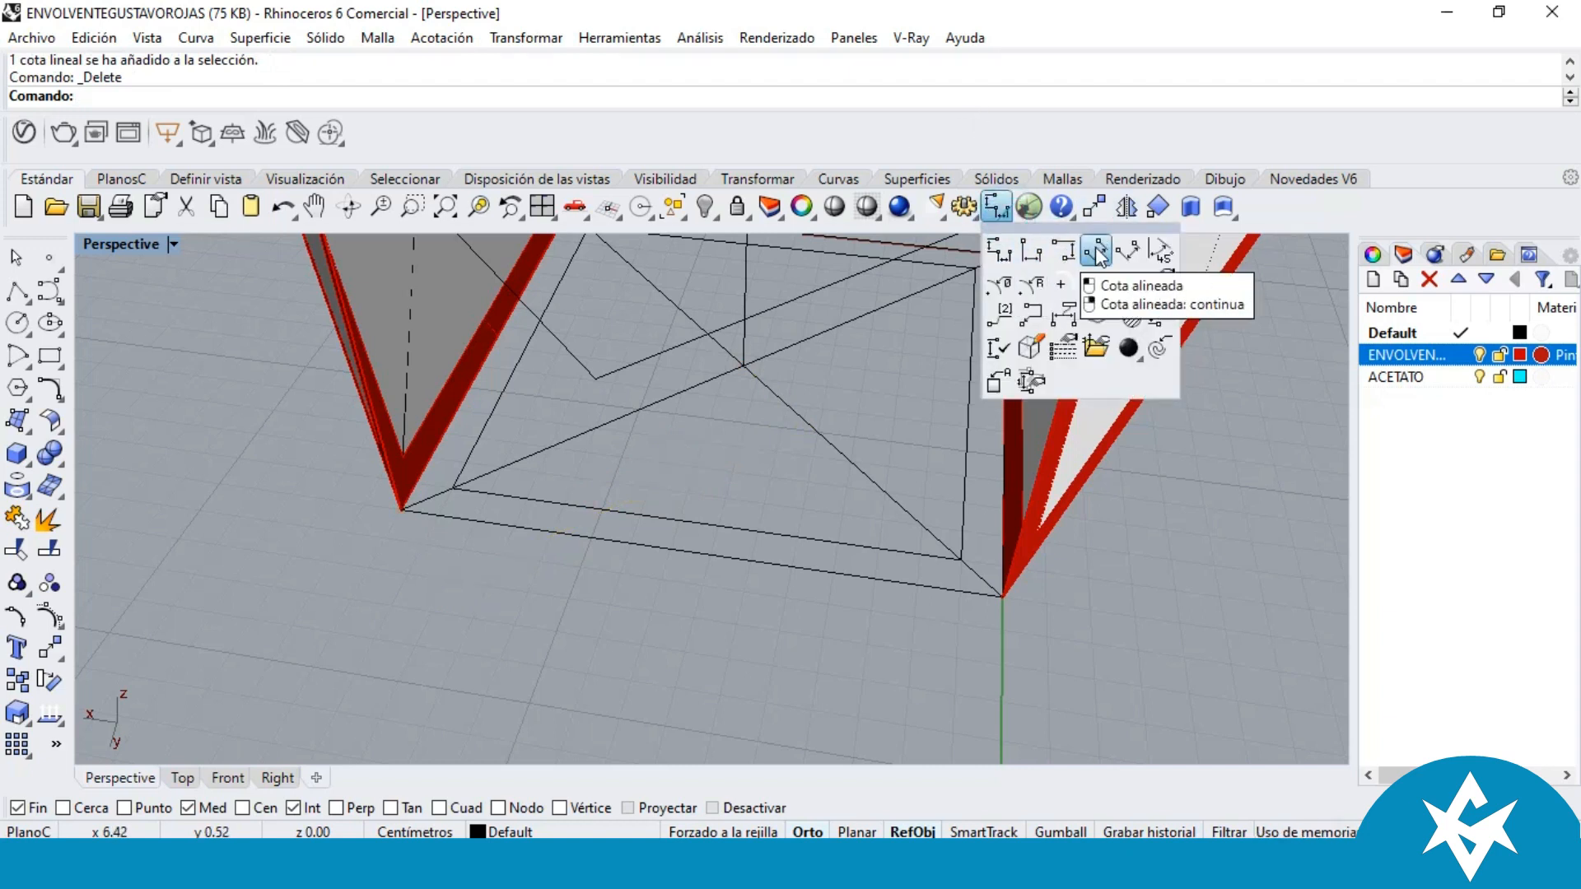
key("ctrl")
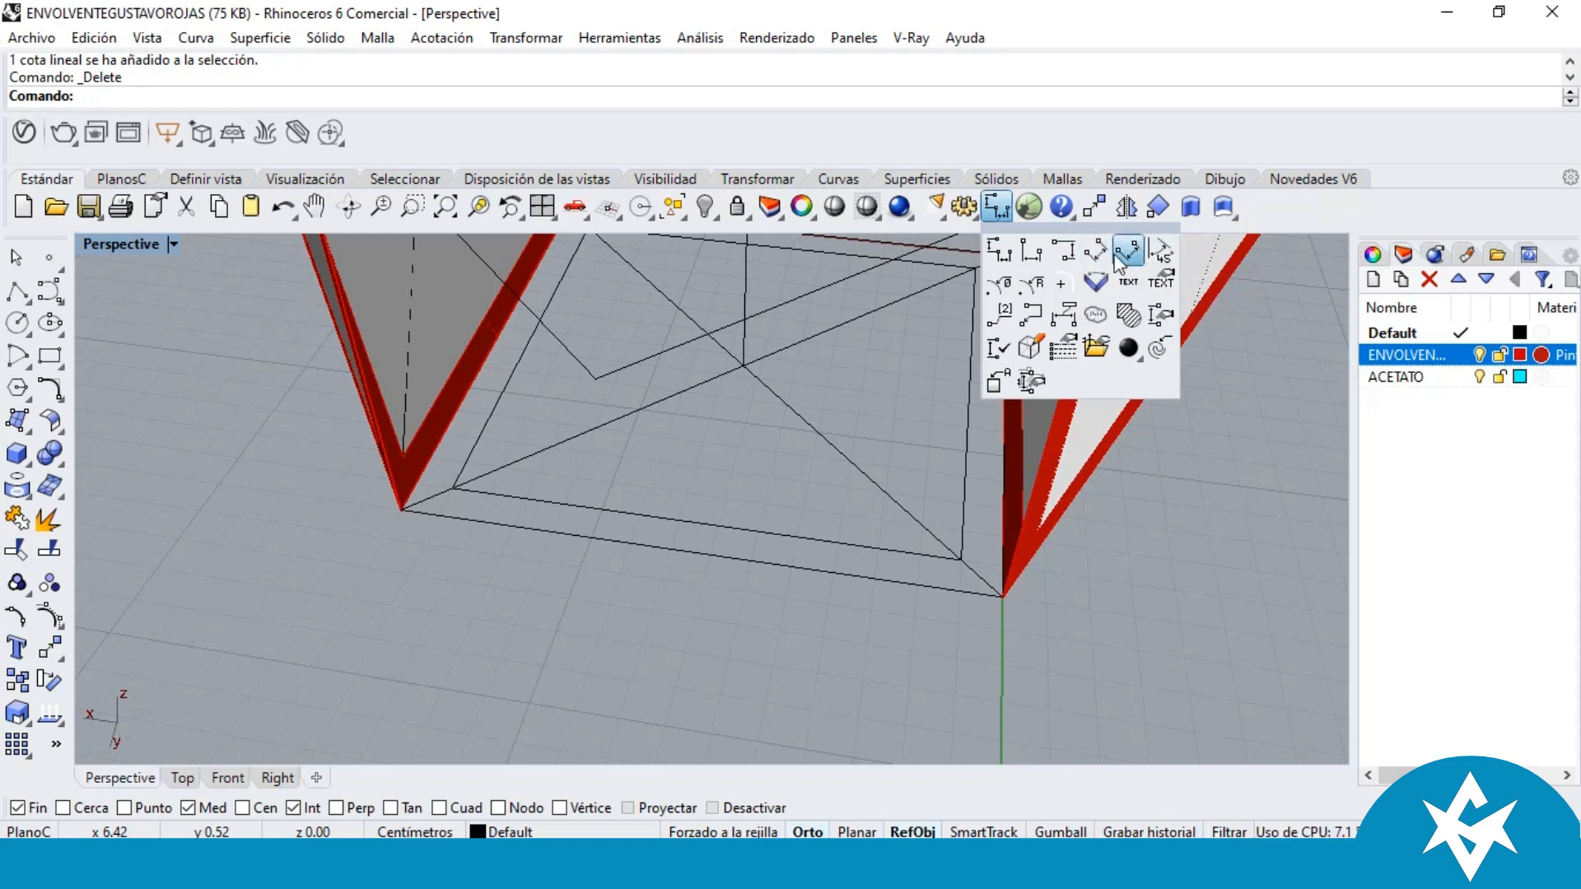
key("ctrl")
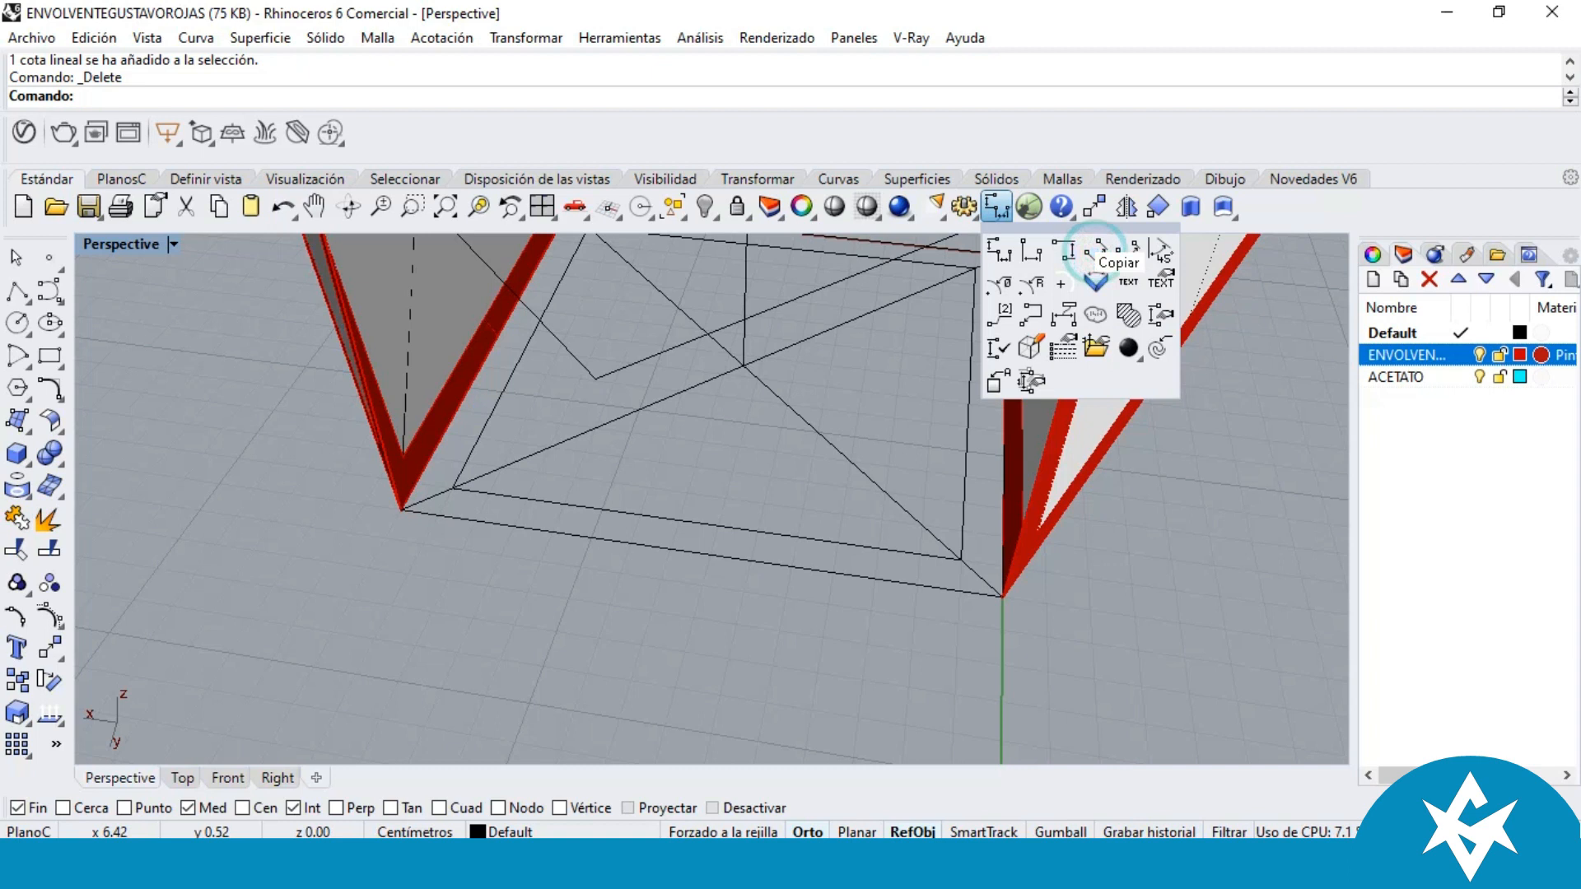
left_click_drag(1091, 257, 1279, 209, "ctrl")
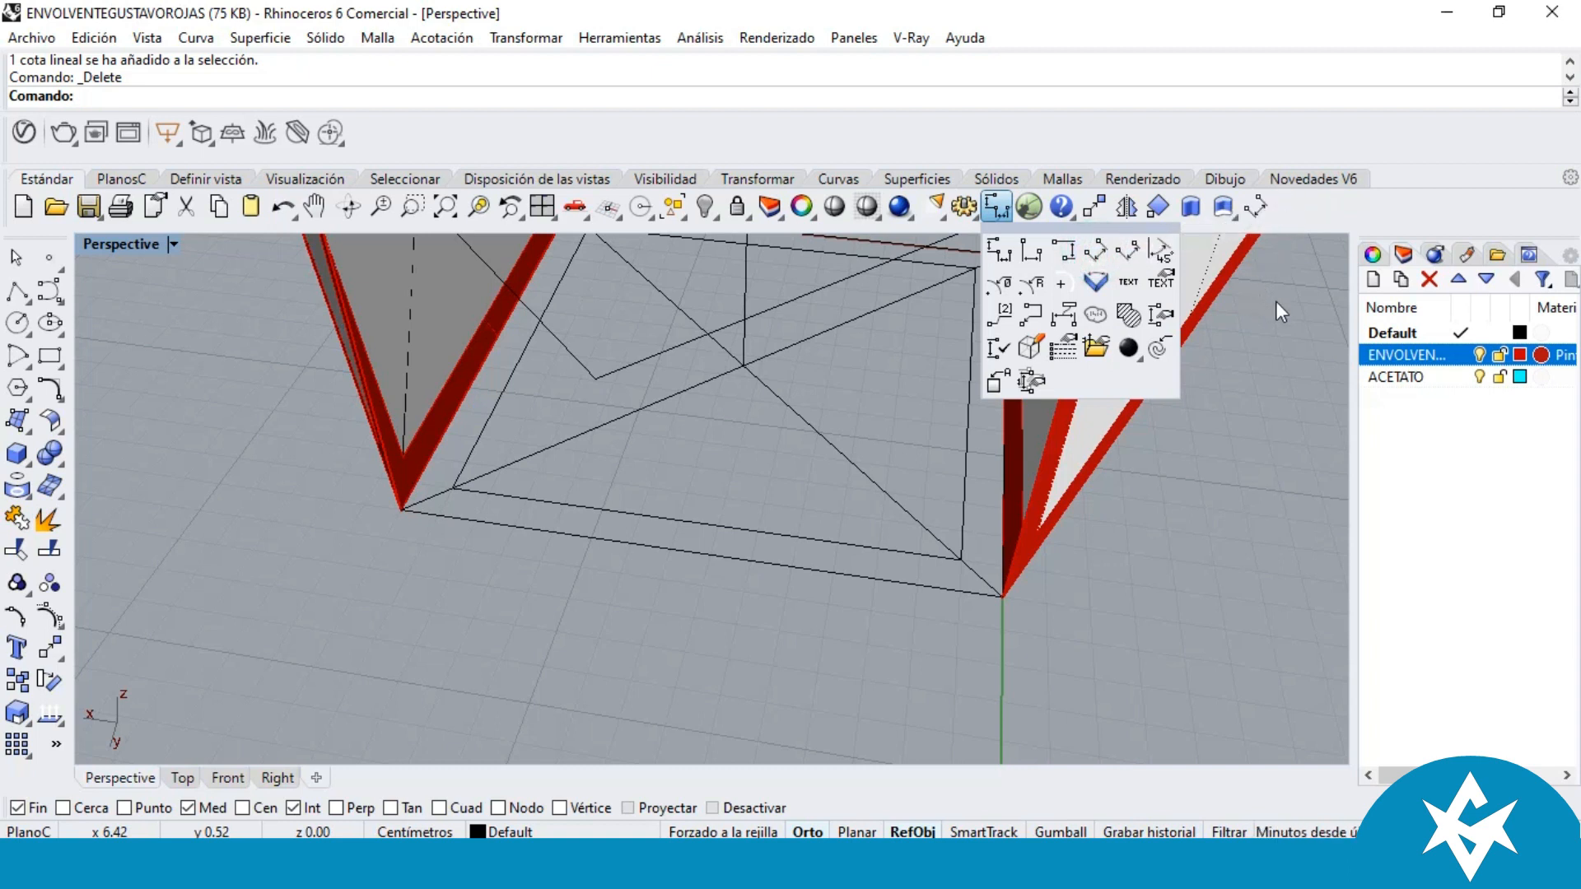
Step: Add an aligned dimension along the front edge of the base, from corner to corner, offset outside the envelope
left_click(1258, 208)
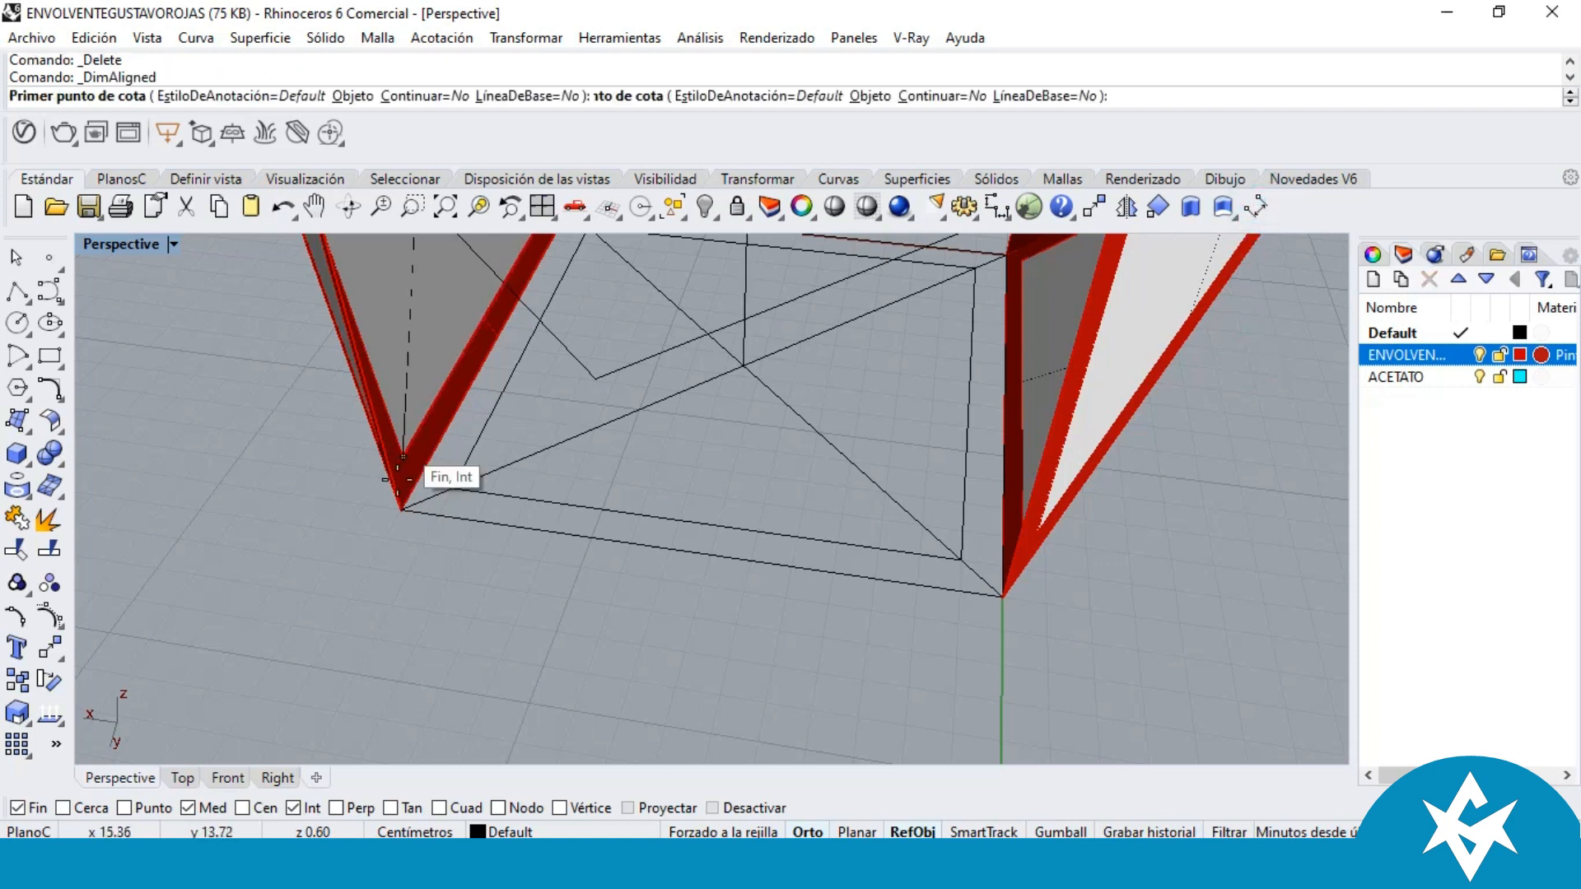
left_click(402, 511)
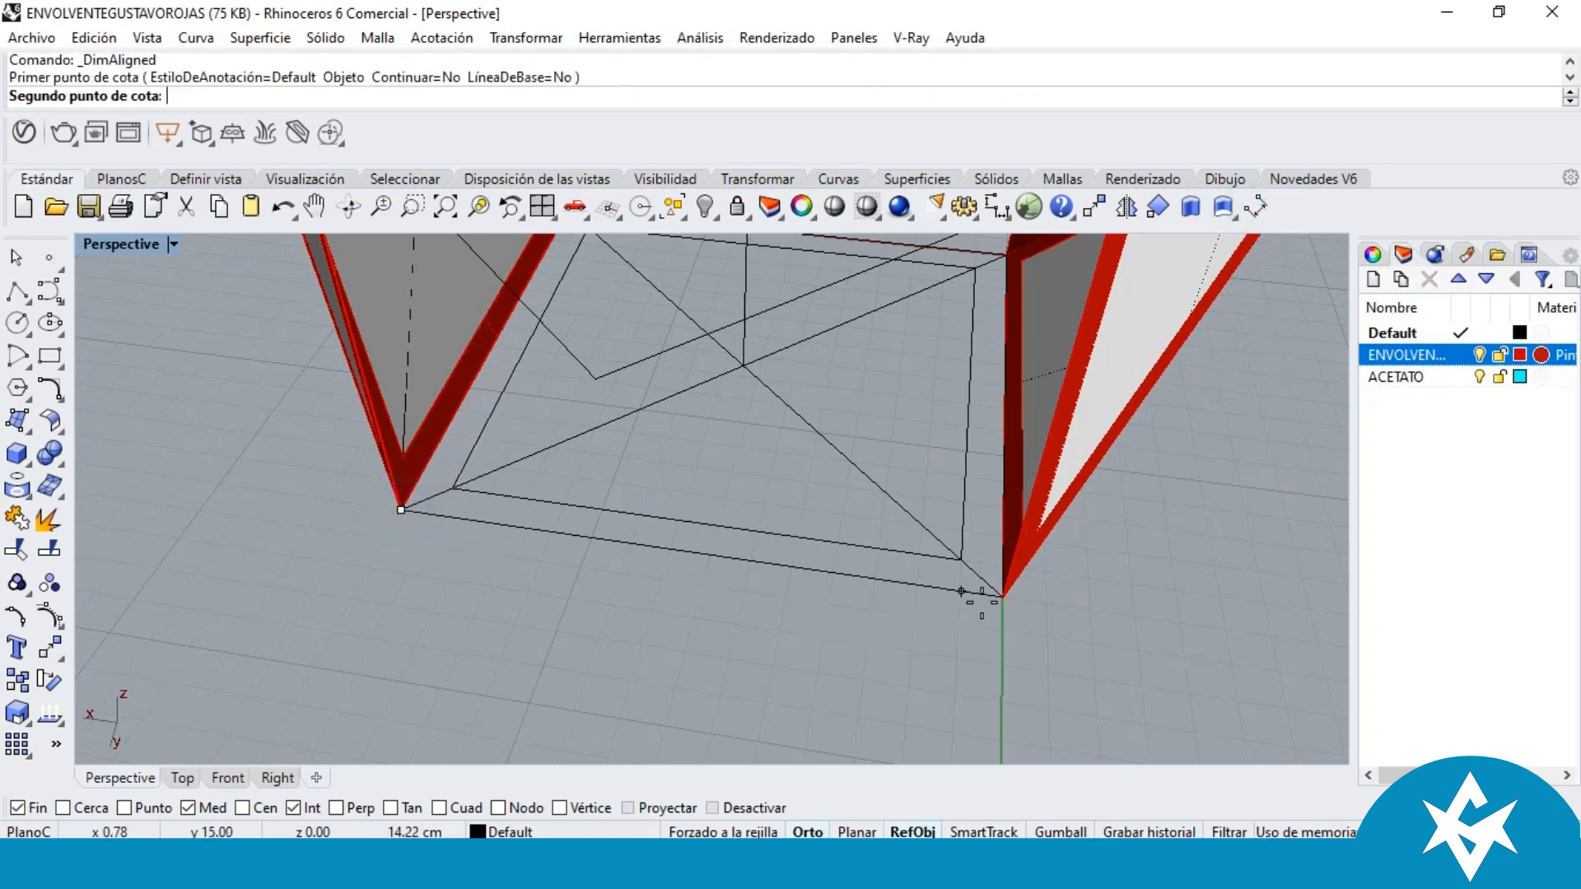
left_click(1002, 597)
scroll(923, 643, "down", 3)
left_click(894, 646)
scroll(807, 577, "down", 2)
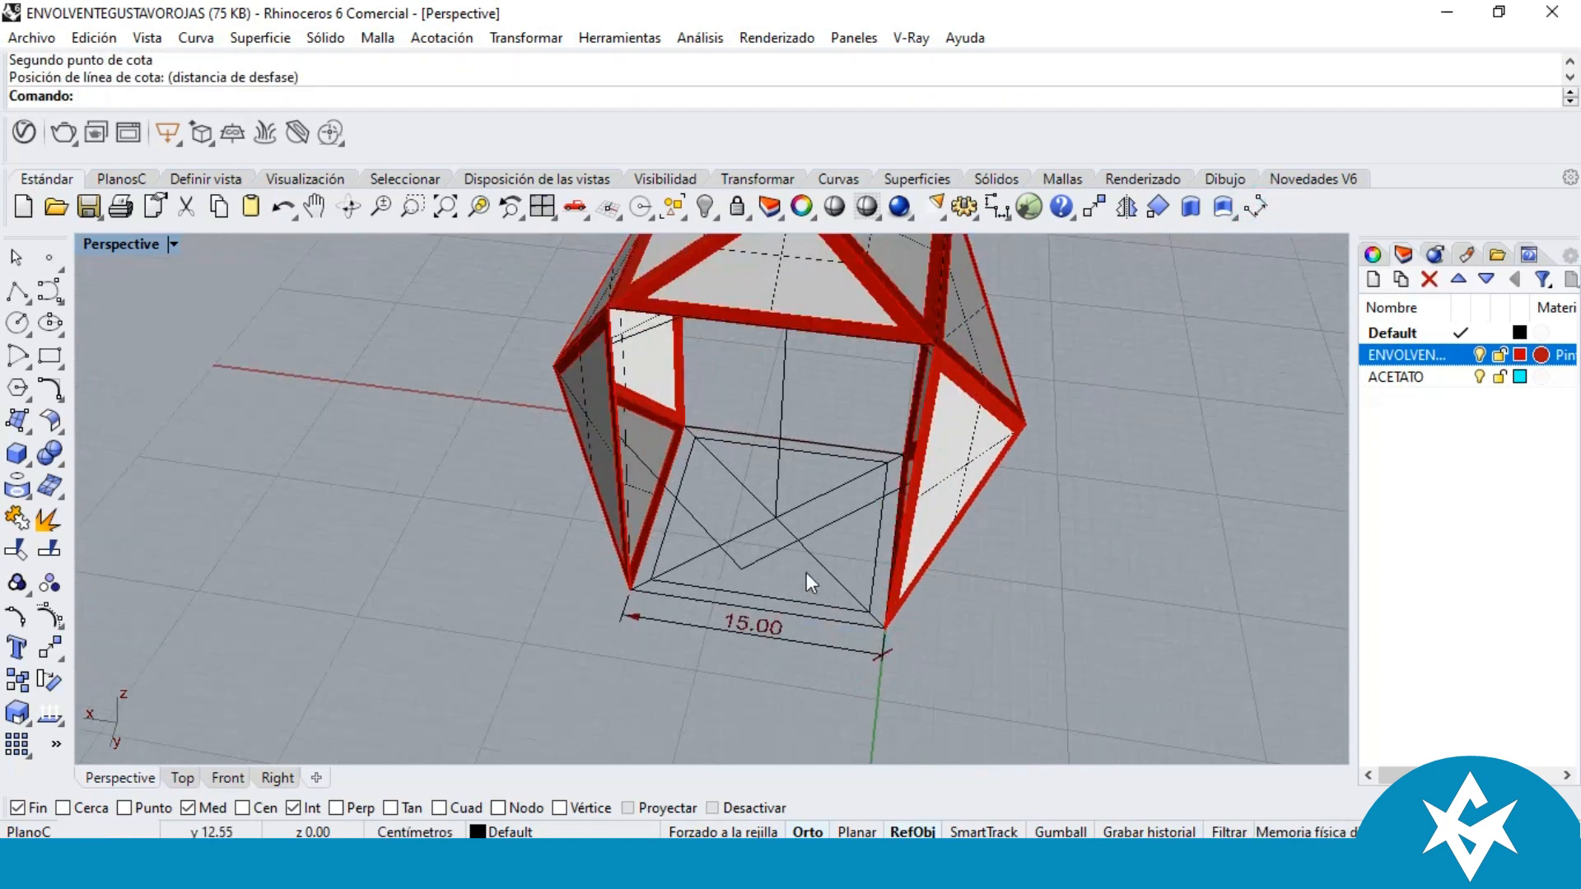
Step: Delete the aligned dimension along the front edge of the base
right_click_drag(718, 593, 778, 623)
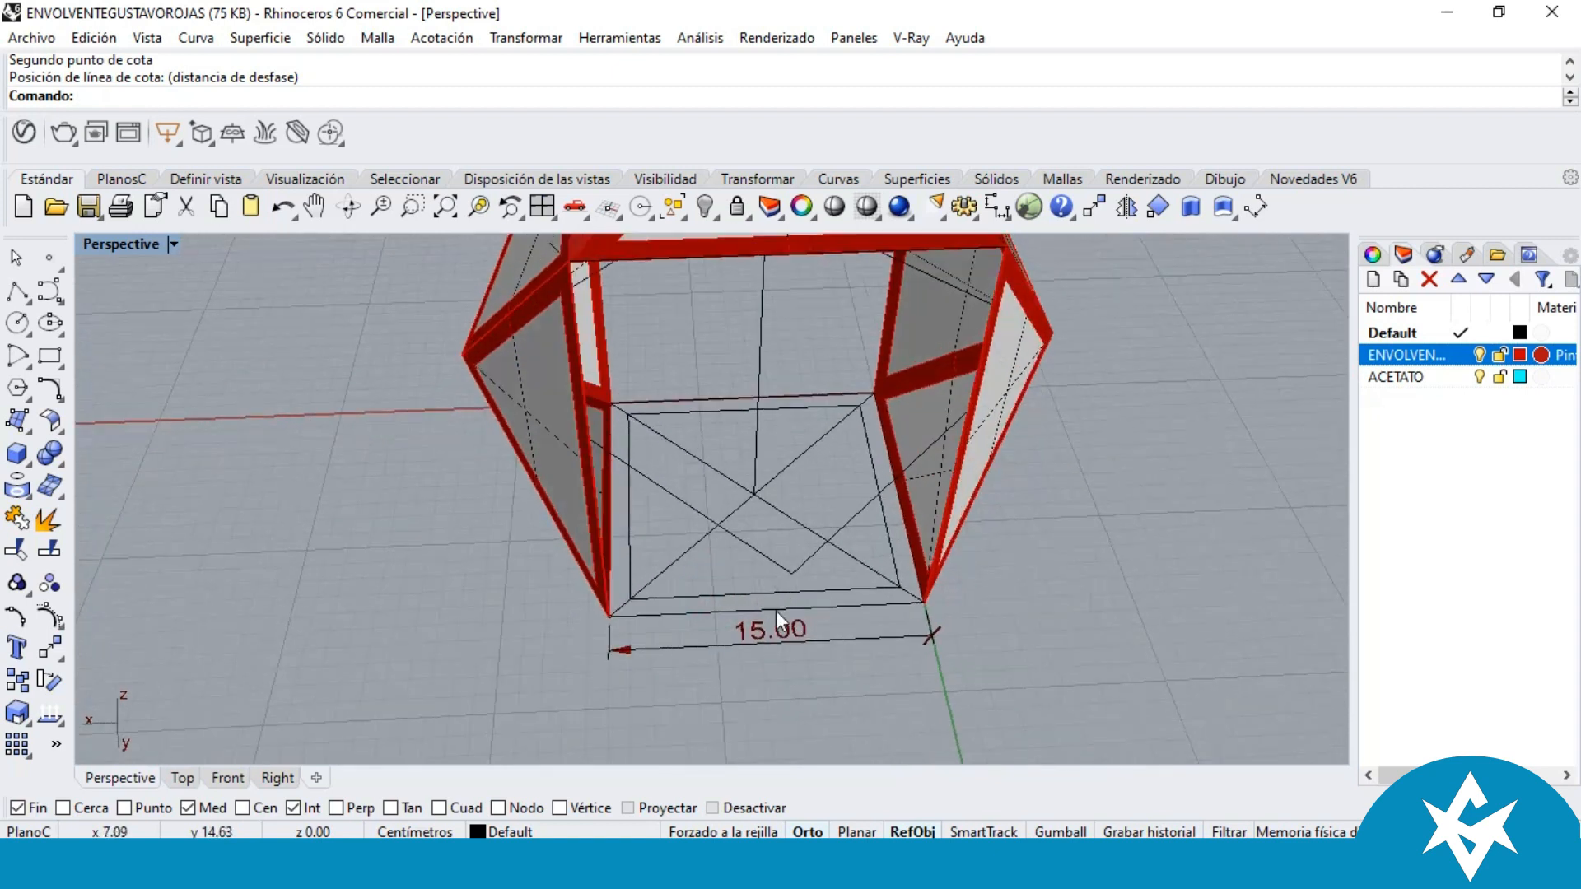
scroll(778, 623, "up", 3)
left_click(741, 644)
left_click(786, 616)
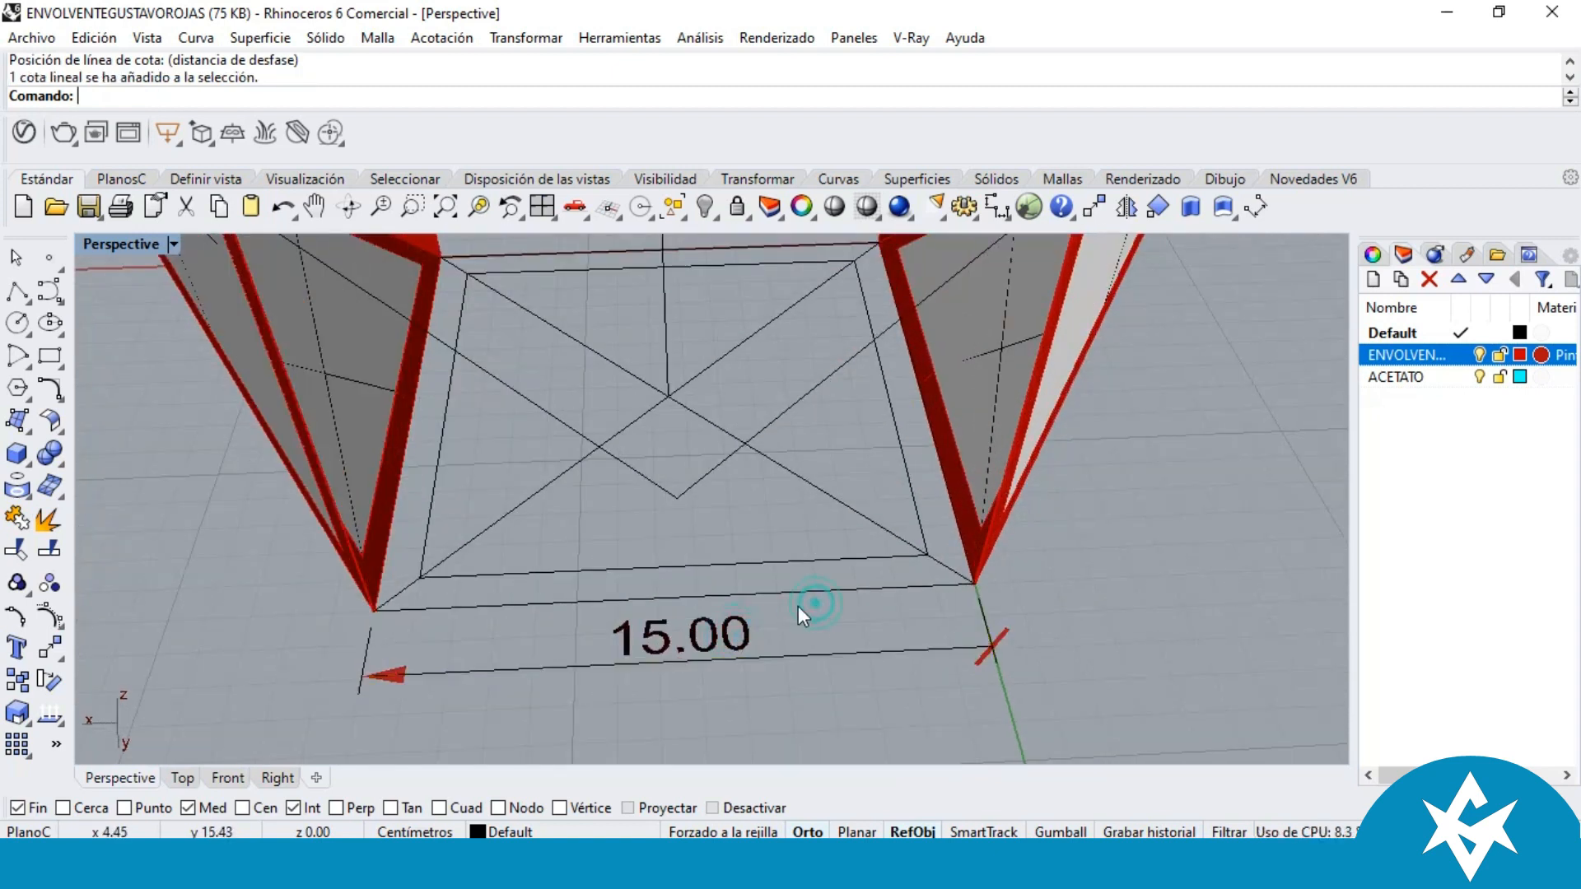
scroll(799, 607, "down", 3)
scroll(753, 630, "up", 3)
left_click(738, 625)
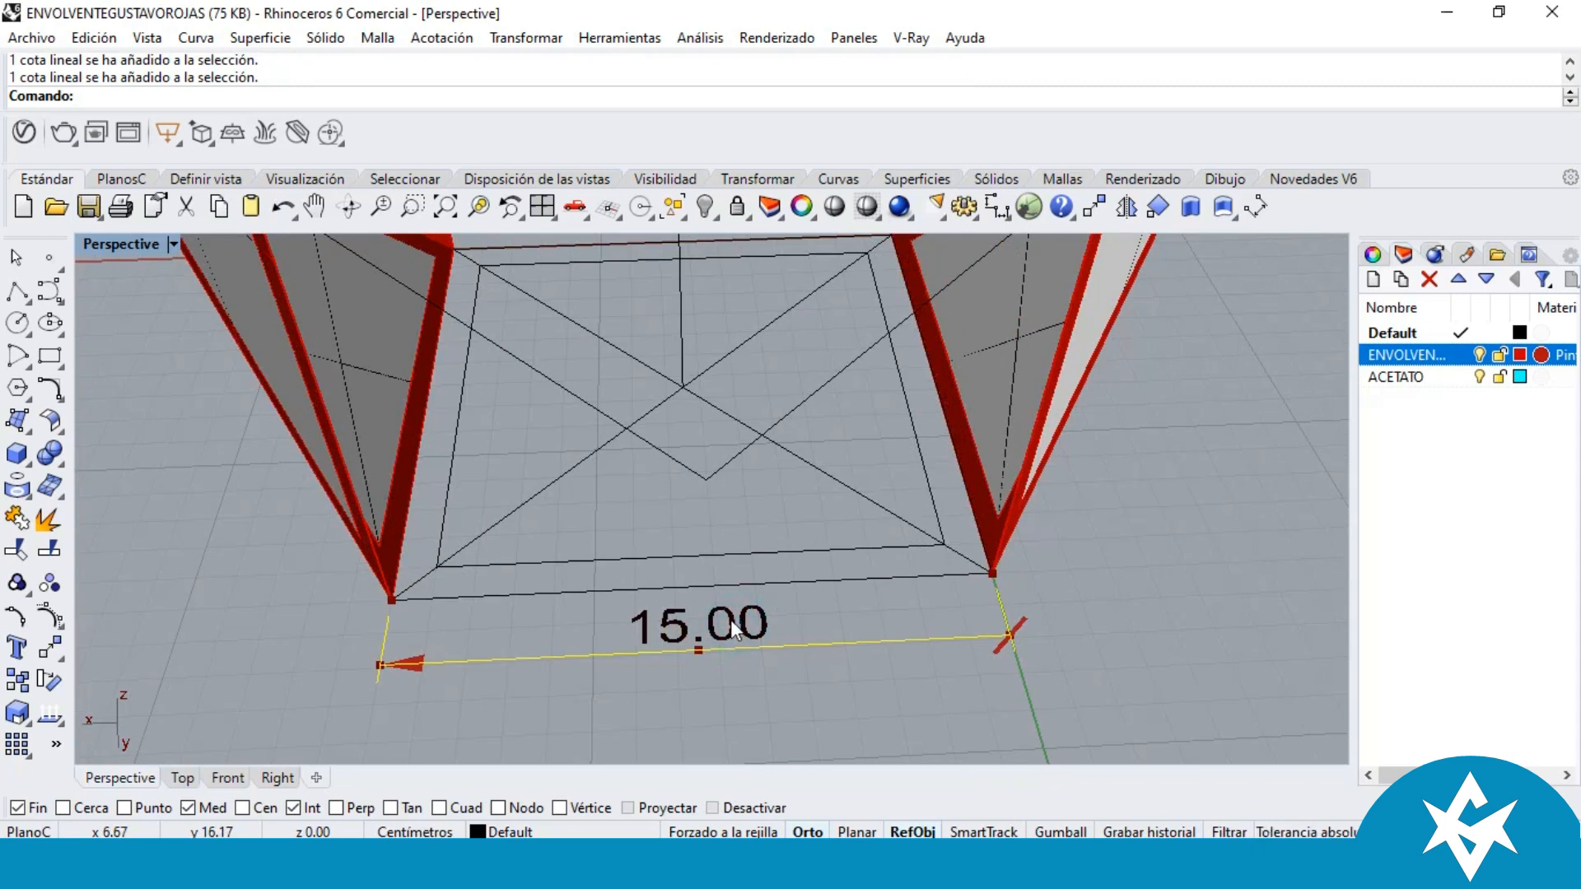
scroll(731, 577, "down", 4)
right_click_drag(688, 463, 623, 427)
scroll(635, 494, "up", 4)
scroll(632, 583, "down", 2)
scroll(664, 530, "down", 2)
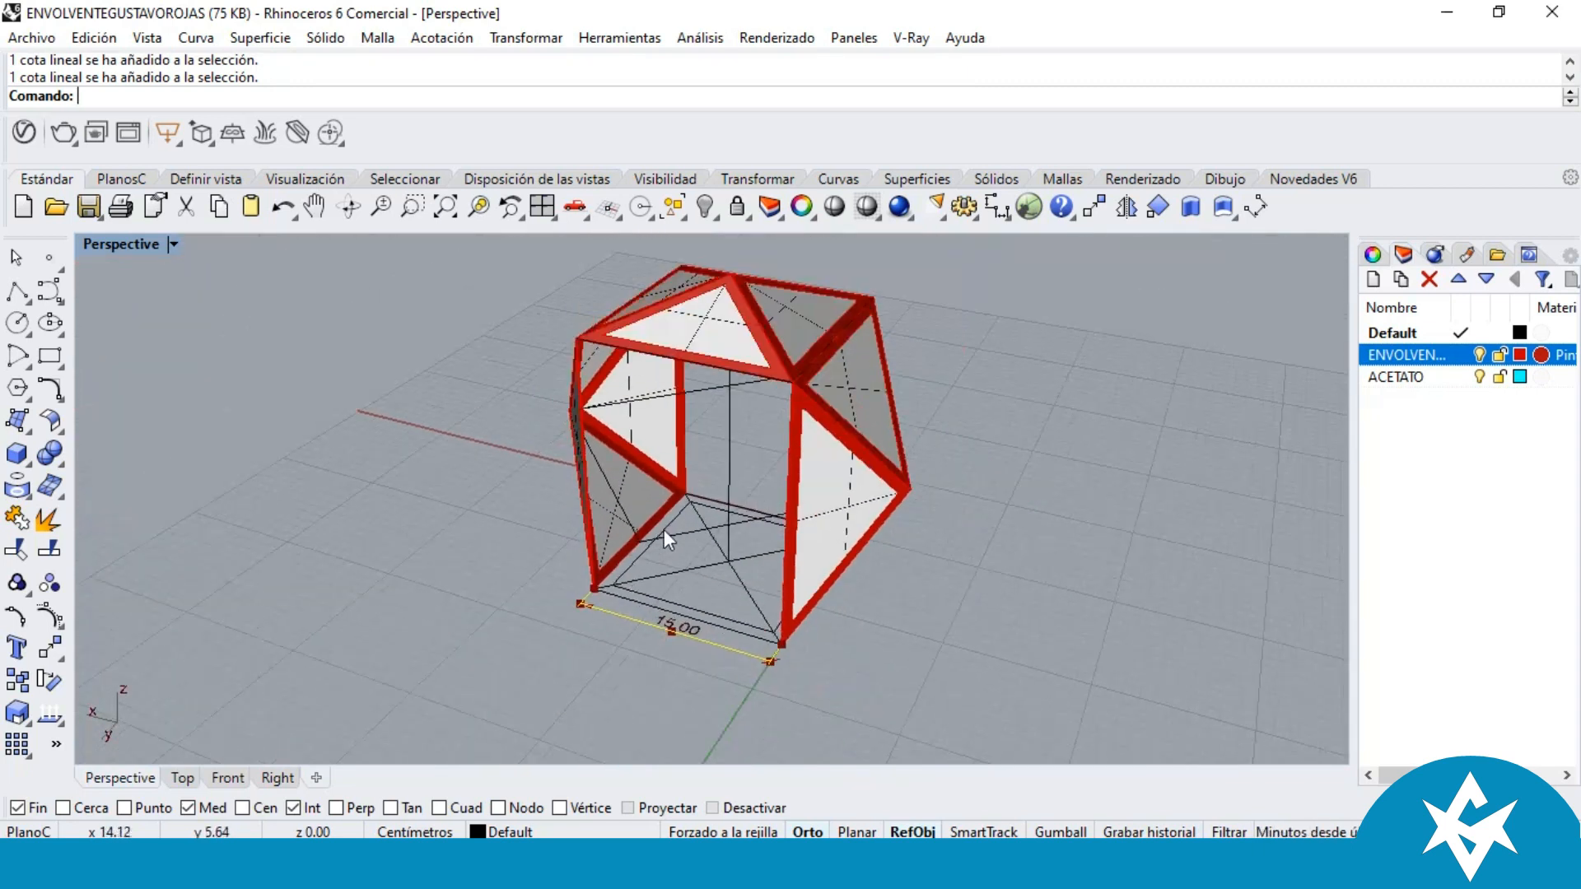
scroll(664, 530, "up", 1)
key("Delete")
right_click_drag(664, 530, 766, 515)
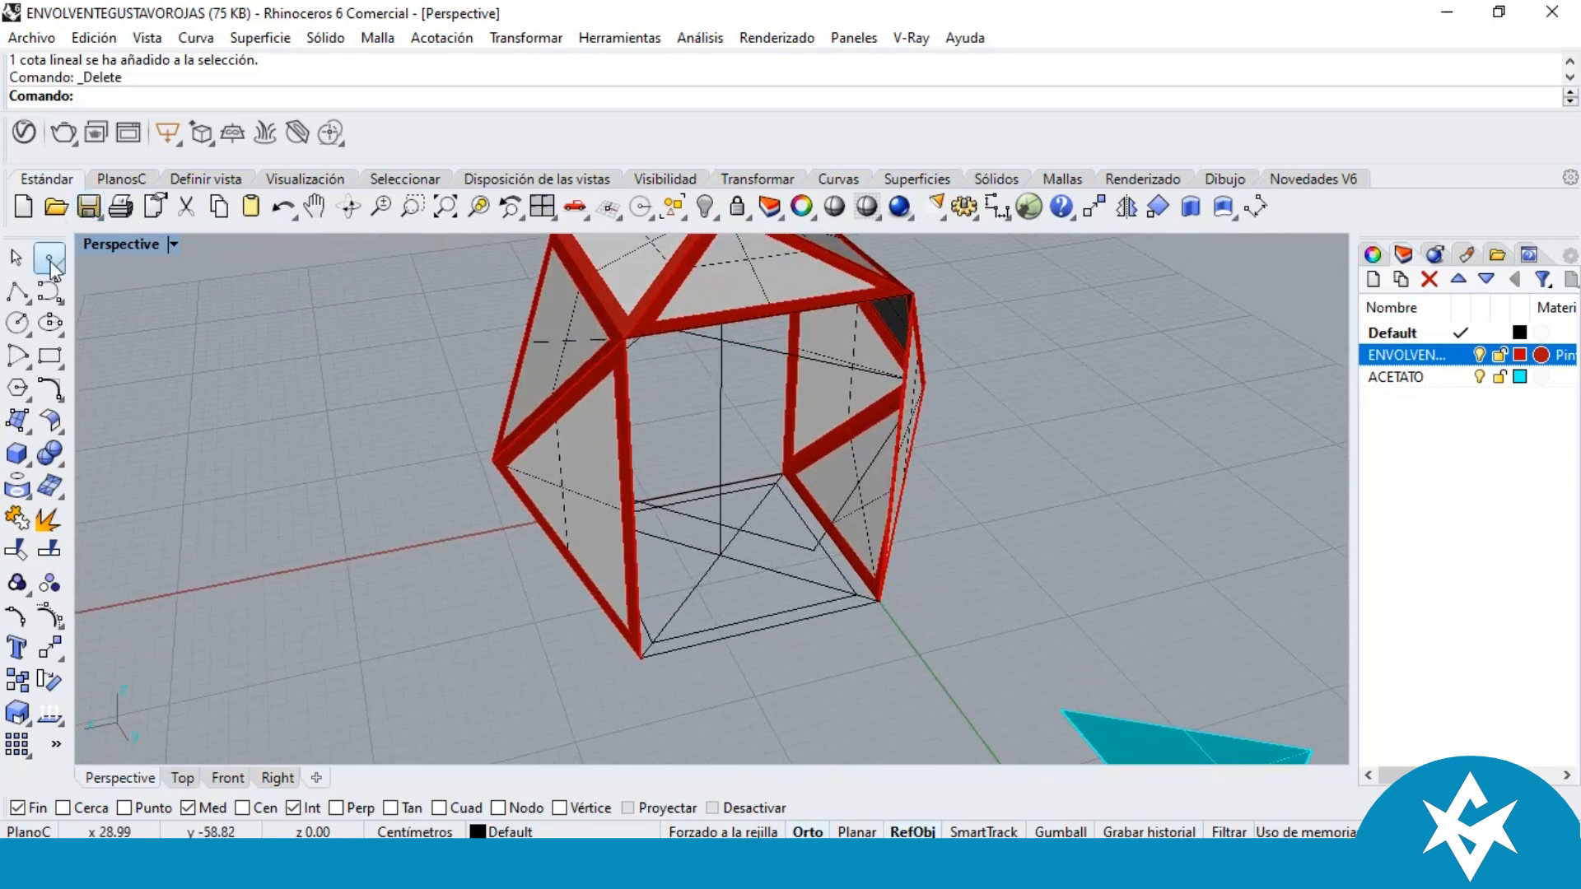
Step: Show the four-view layout and dimension the envelope's height from roof corner to base corner, placing the dimension beside it in the Front view
double_click(145, 249)
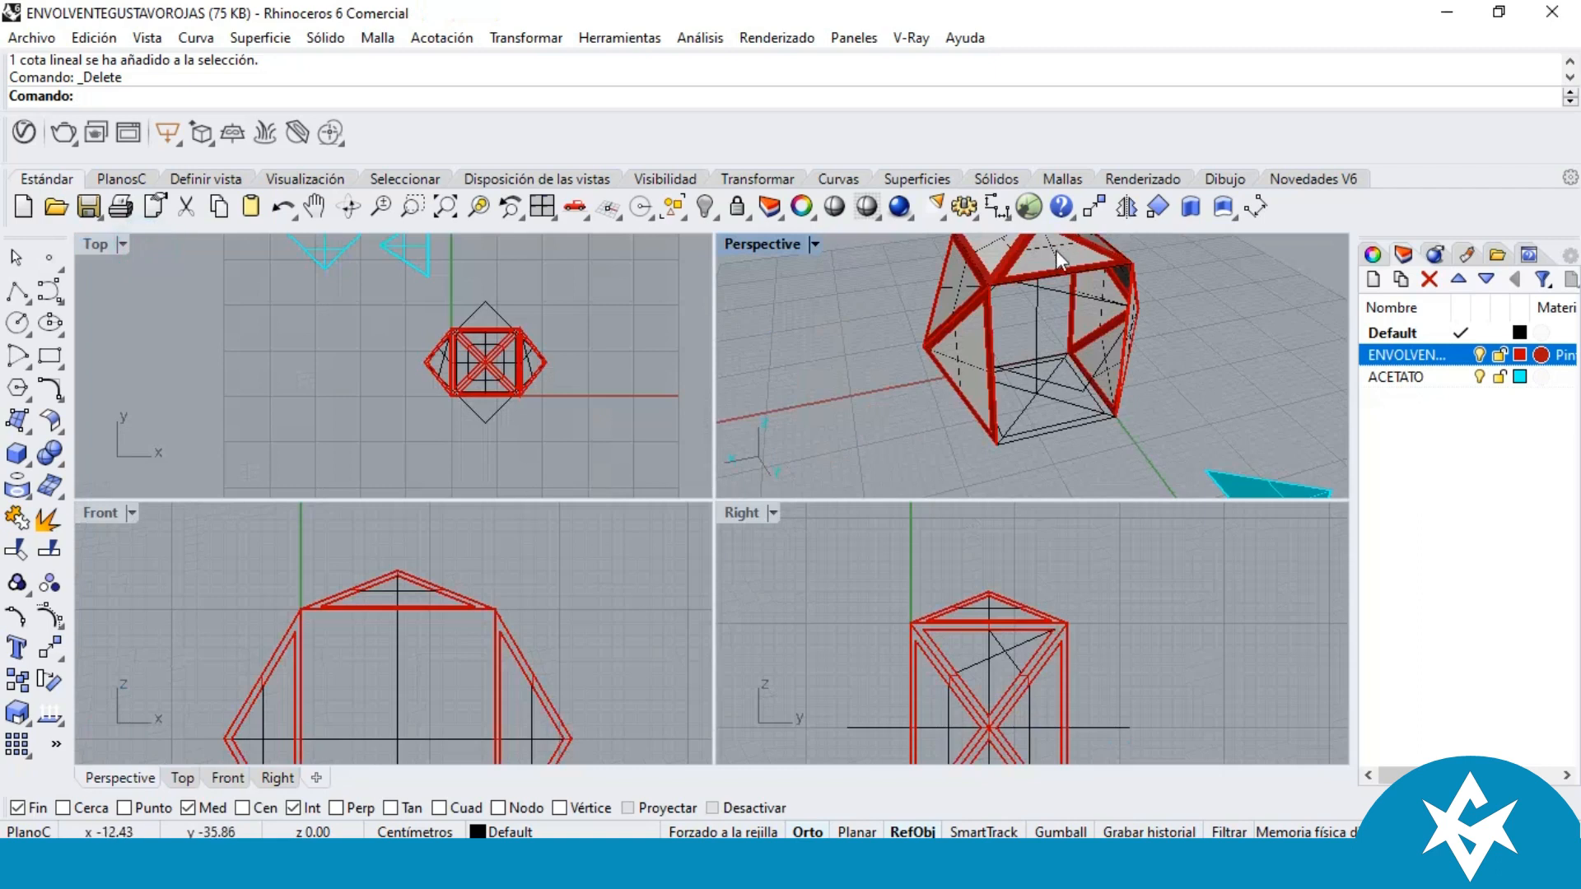
left_click(1255, 208)
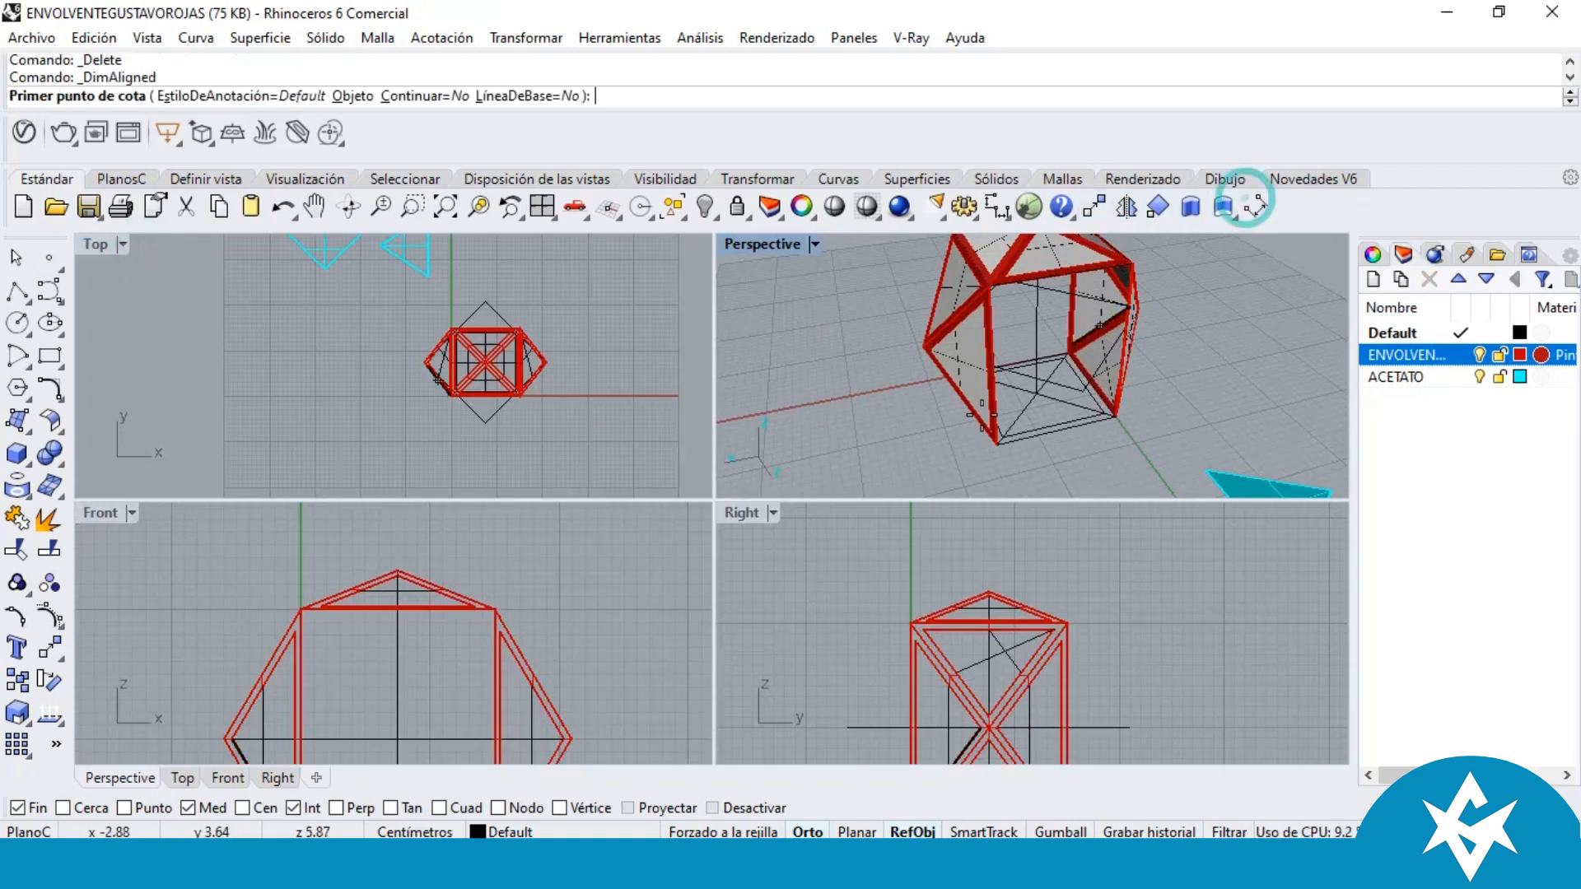
scroll(1138, 288, "down", 2)
scroll(1128, 295, "up", 5)
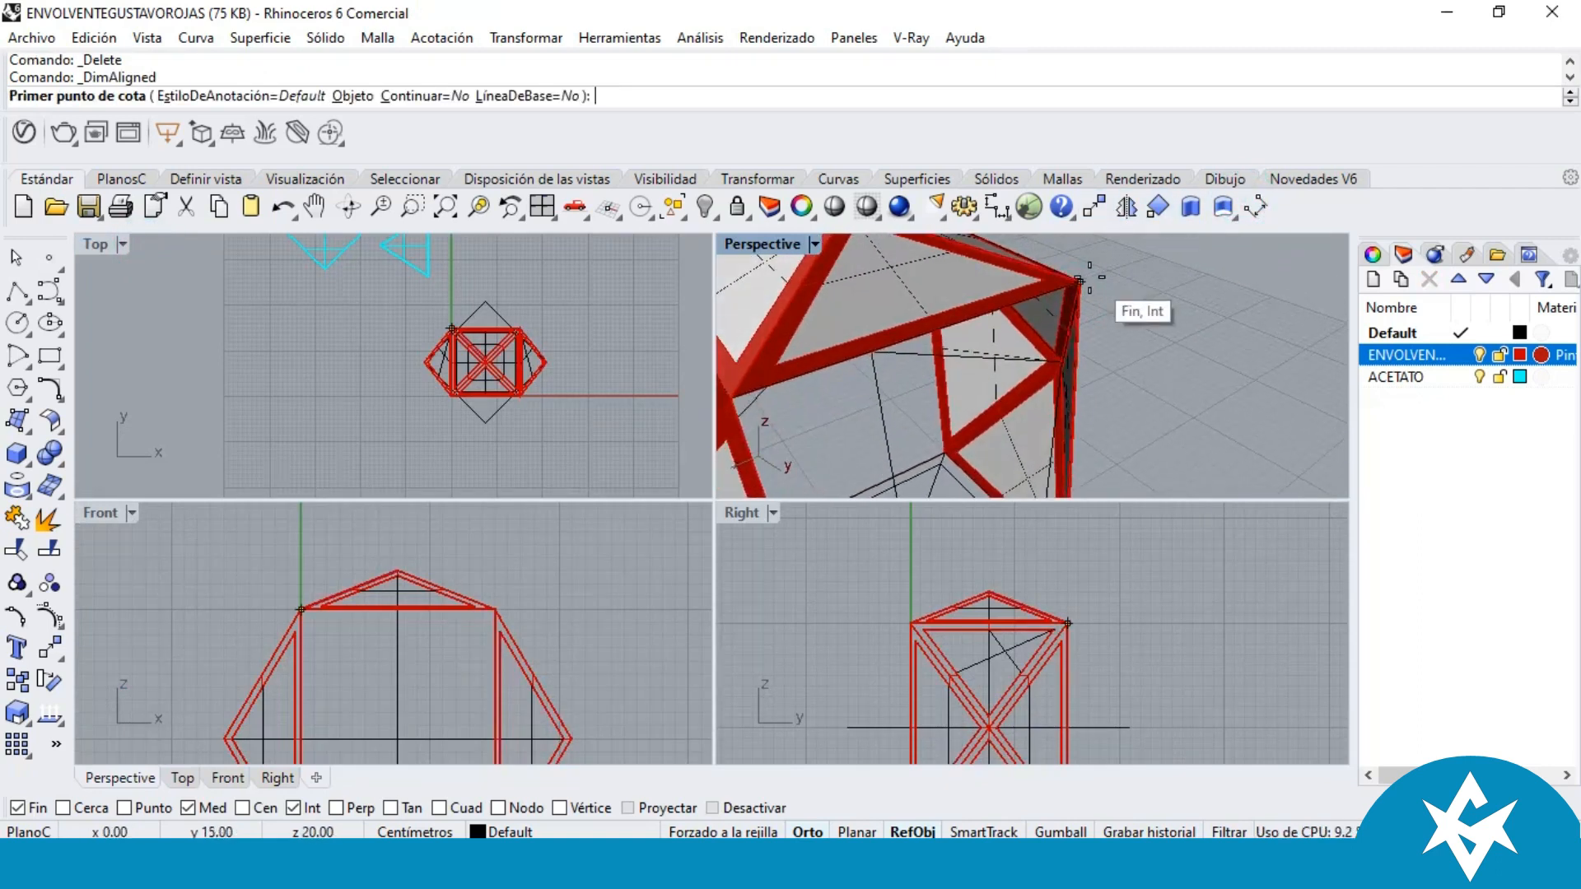
left_click(1077, 289)
scroll(1079, 289, "down", 5)
scroll(1086, 470, "up", 4)
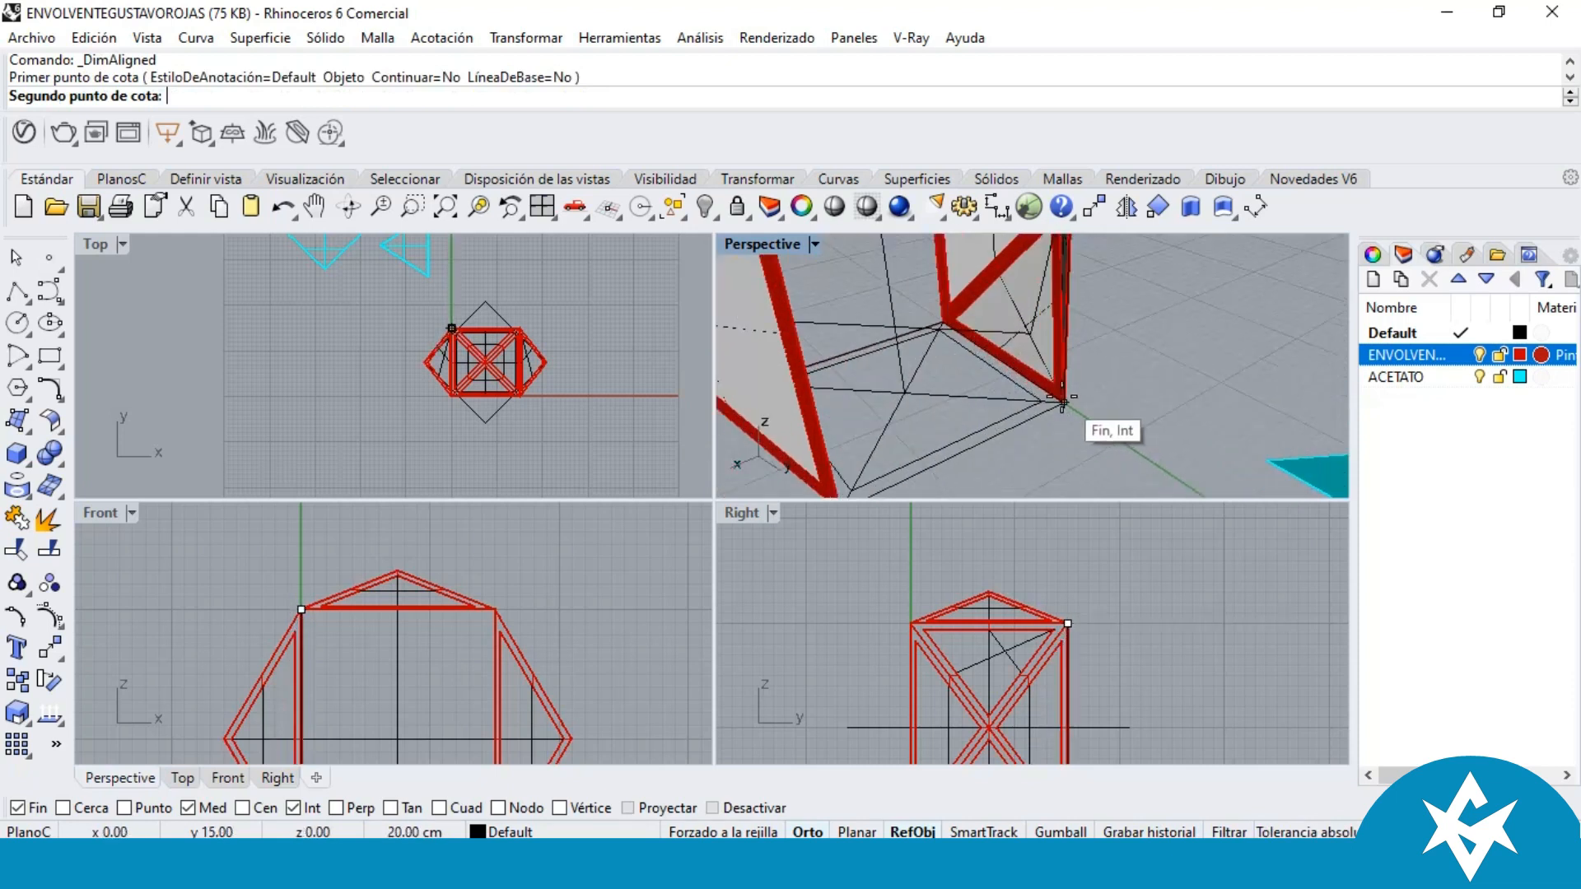
left_click(1054, 433)
scroll(511, 663, "down", 3)
scroll(513, 655, "up", 5)
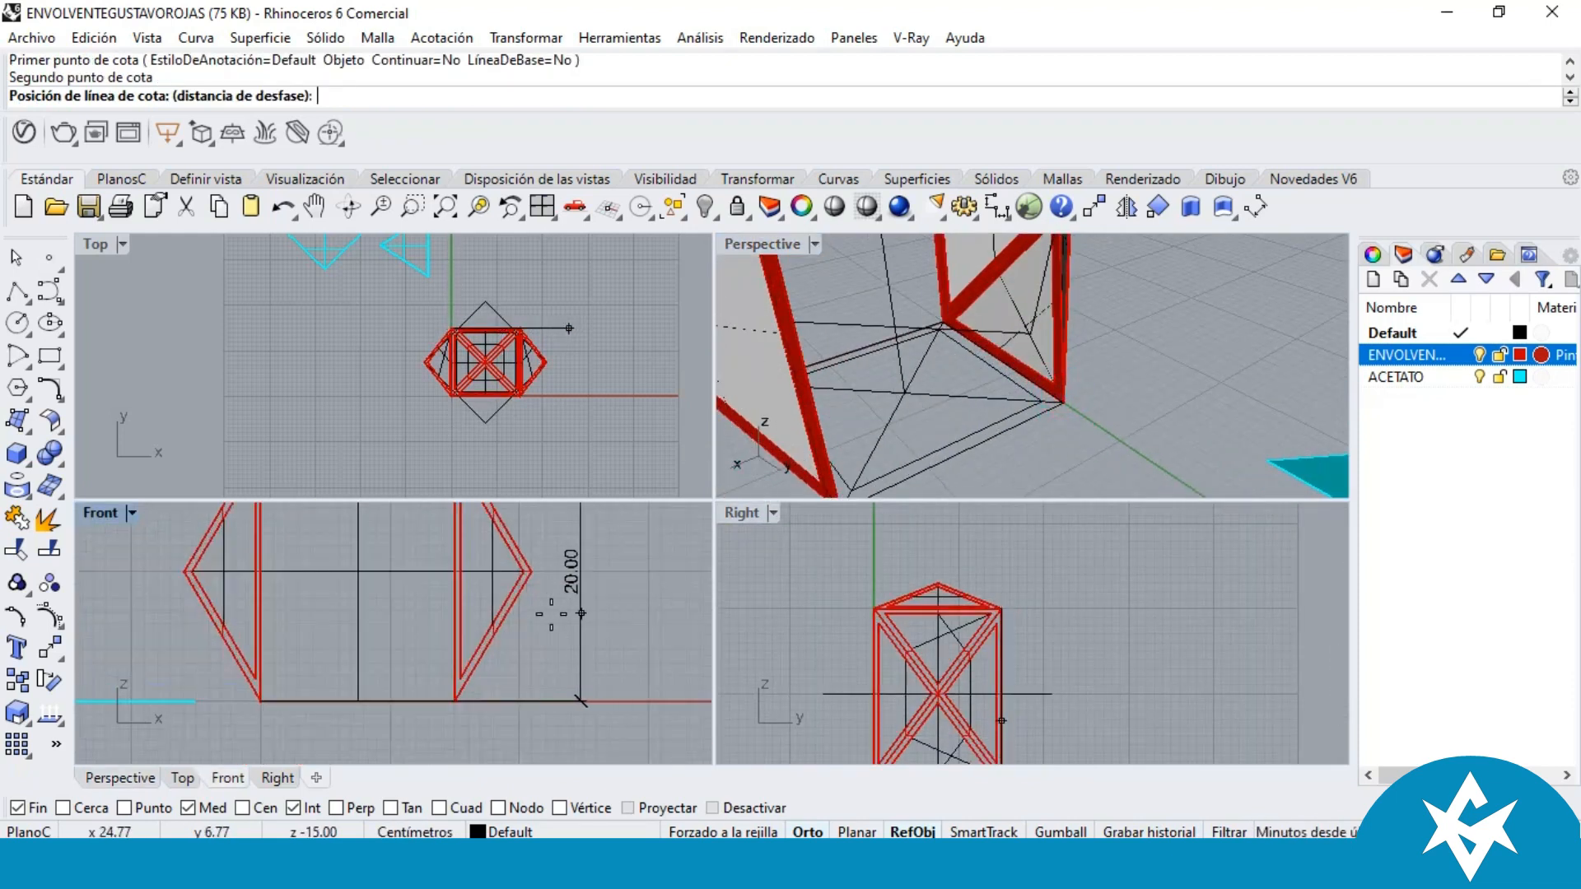
scroll(558, 592, "down", 4)
scroll(559, 592, "up", 4)
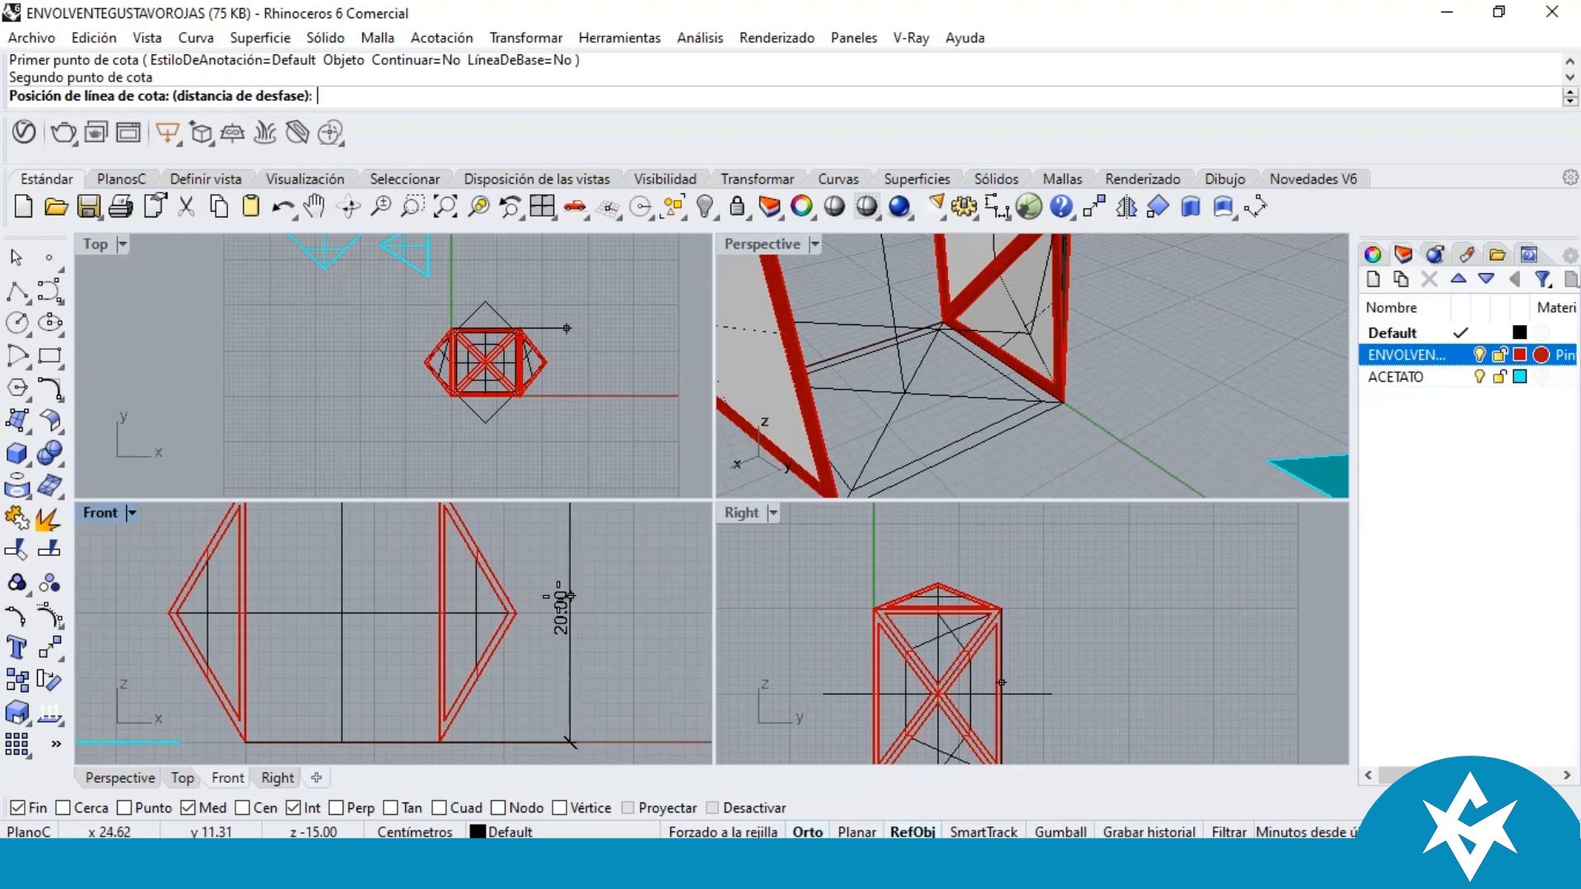
left_click(553, 596)
Step: Delete the height dimension and maximize the perspective view
left_click_drag(536, 678, 532, 680)
key("Delete")
scroll(651, 397, "down", 6)
scroll(1021, 399, "down", 10)
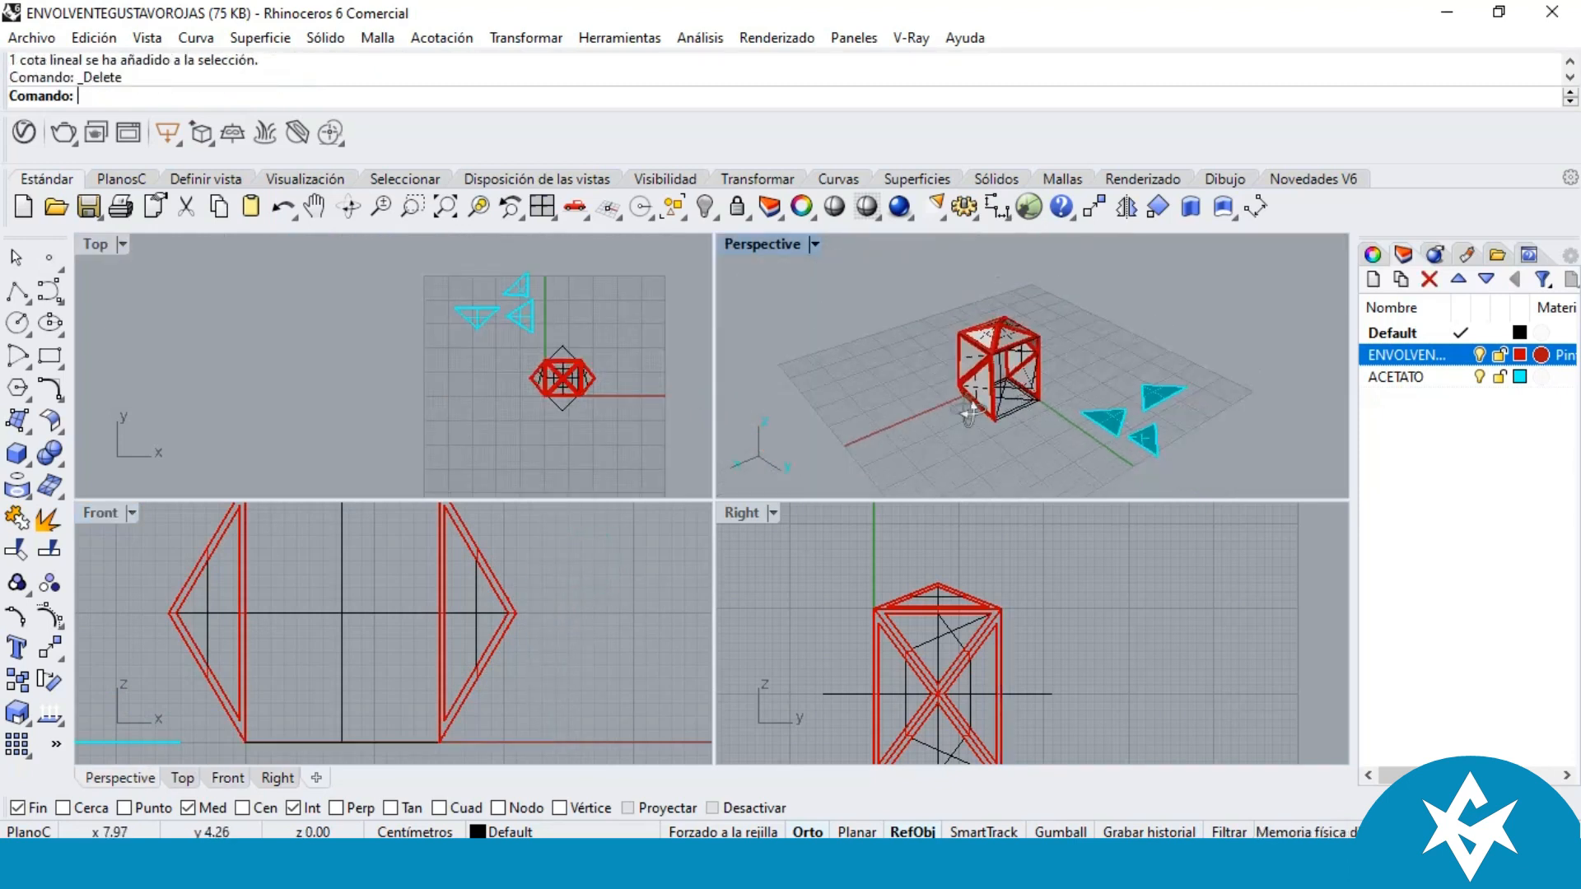
right_click_drag(969, 412, 922, 408)
double_click(759, 245)
scroll(801, 455, "up", 10)
right_click_drag(688, 462, 662, 482)
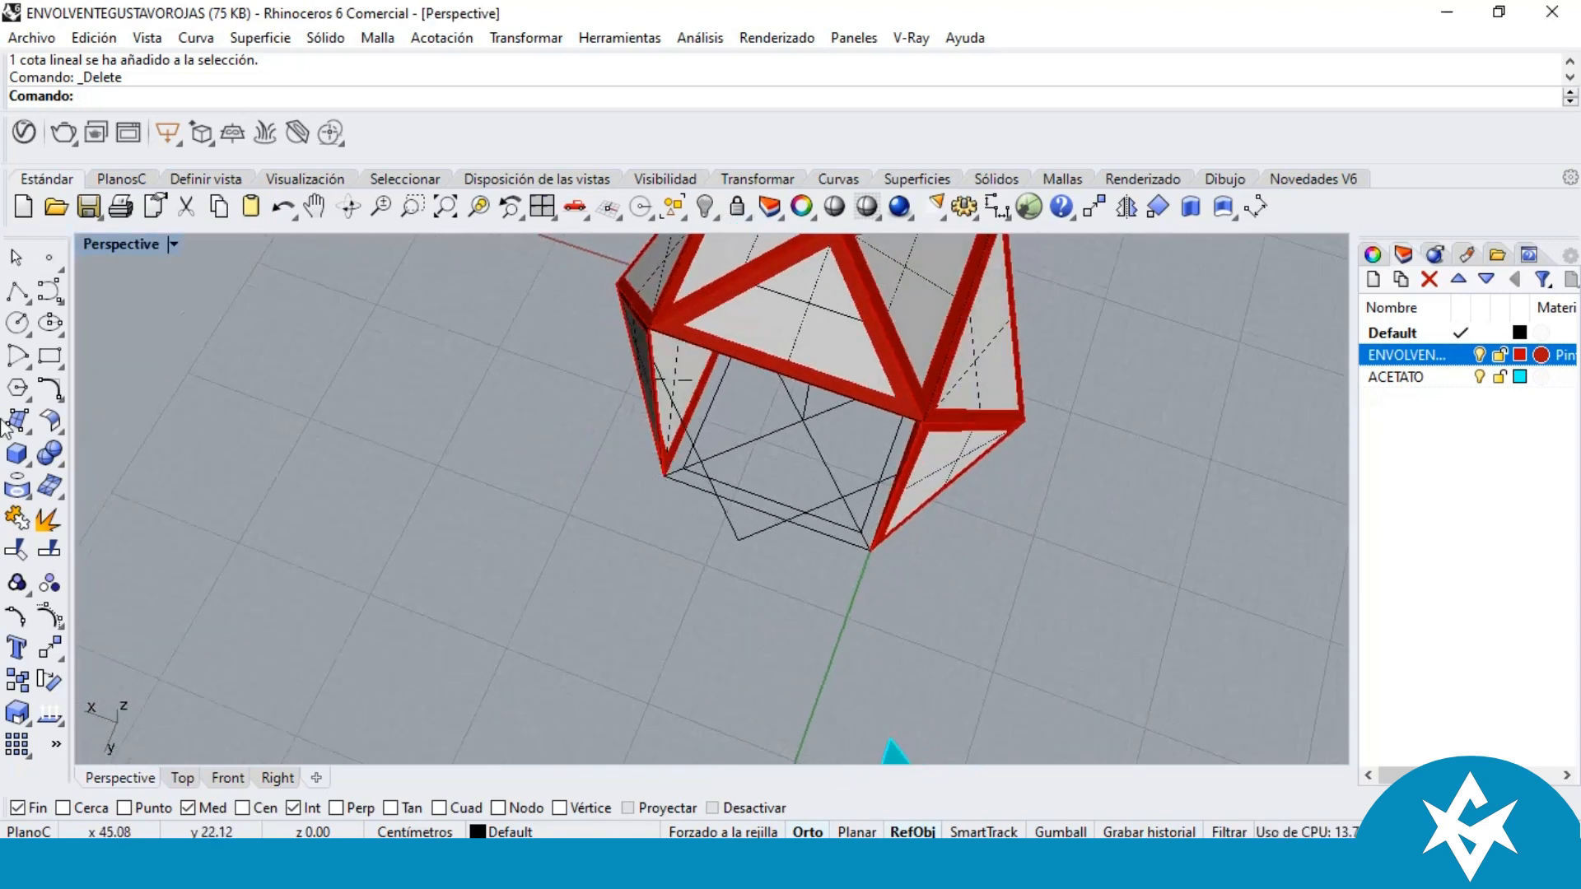
Step: Draw a 15 by 20 cm rectangle on empty ground beside the envelope in the Top view
left_click(47, 360)
right_click_drag(673, 540, 853, 527)
scroll(642, 640, "down", 5)
right_click_drag(611, 494, 517, 536)
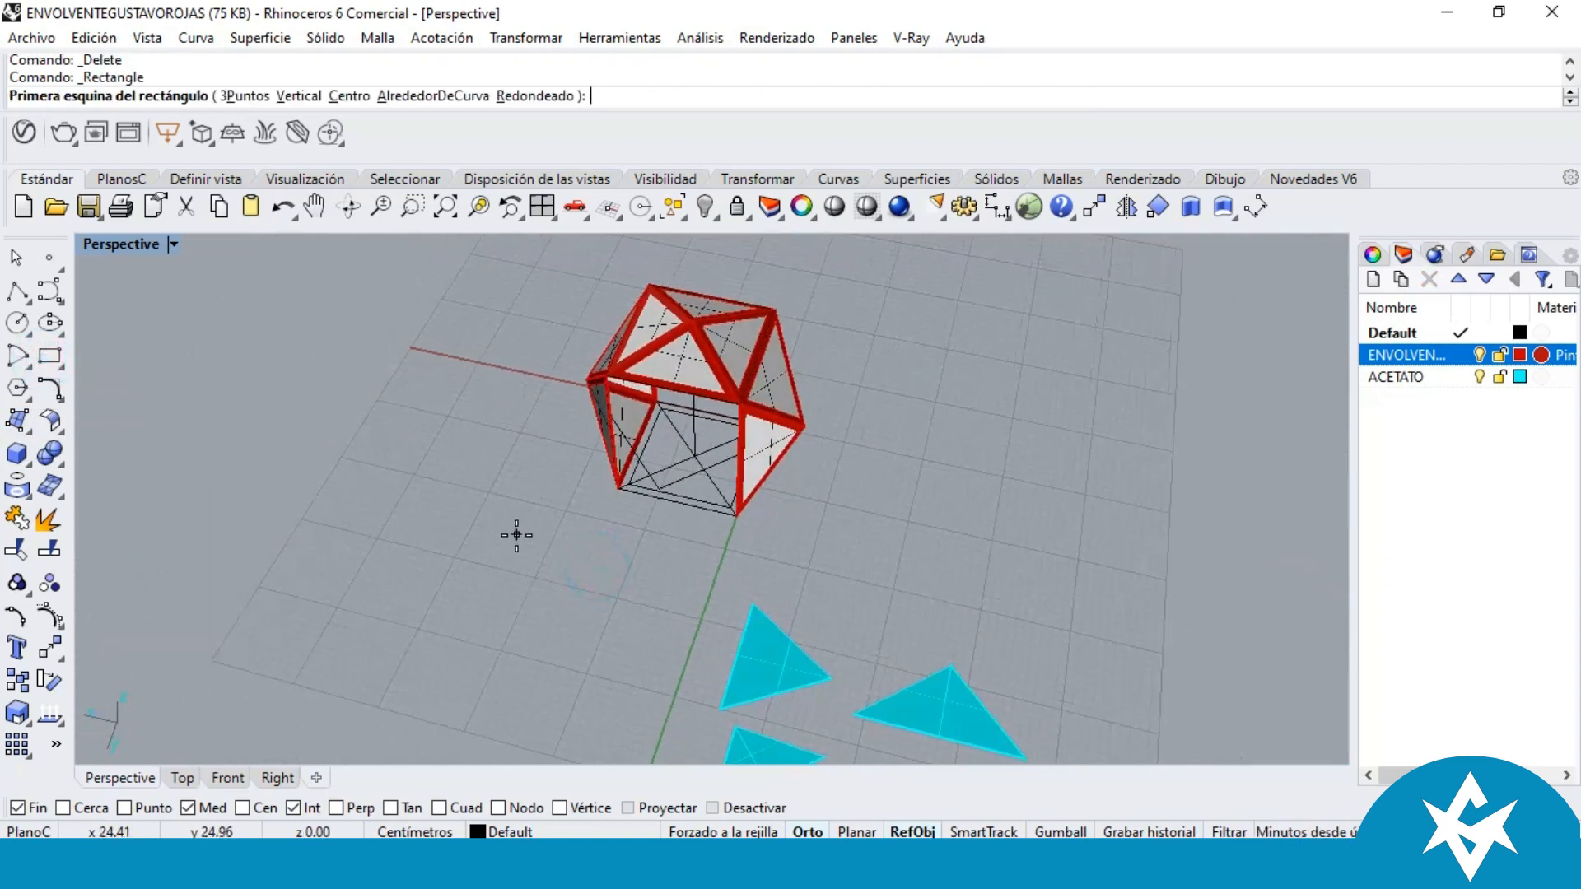
double_click(105, 247)
double_click(105, 246)
scroll(555, 438, "down", 5)
scroll(635, 448, "up", 8)
scroll(906, 509, "up", 3)
scroll(823, 502, "down", 3)
scroll(843, 505, "up", 3)
scroll(741, 458, "down", 2)
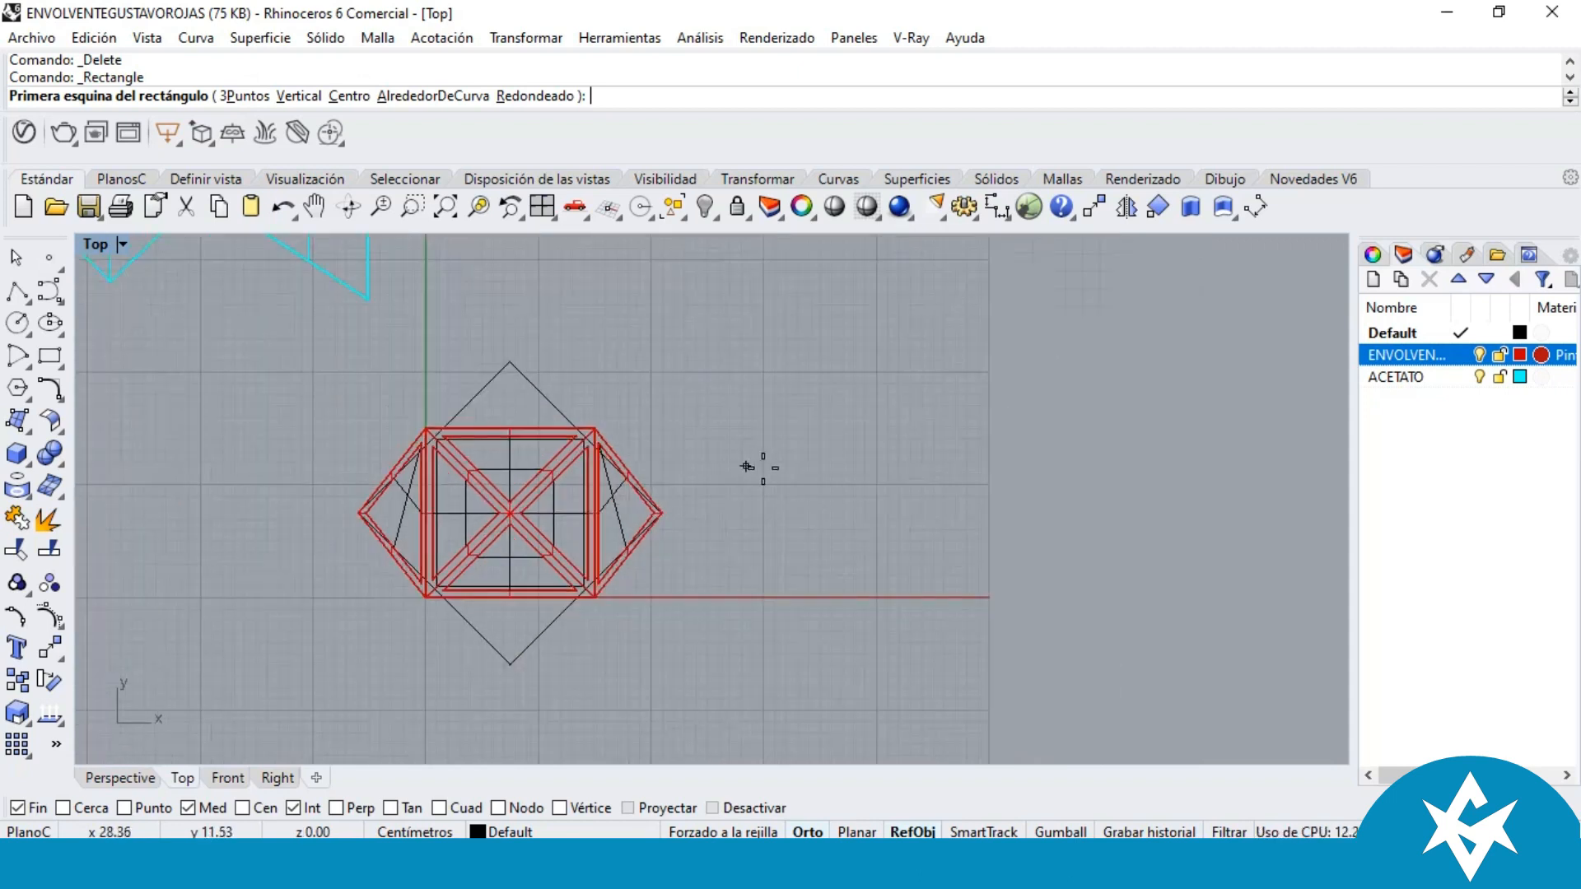
scroll(815, 473, "up", 1)
scroll(823, 420, "down", 1)
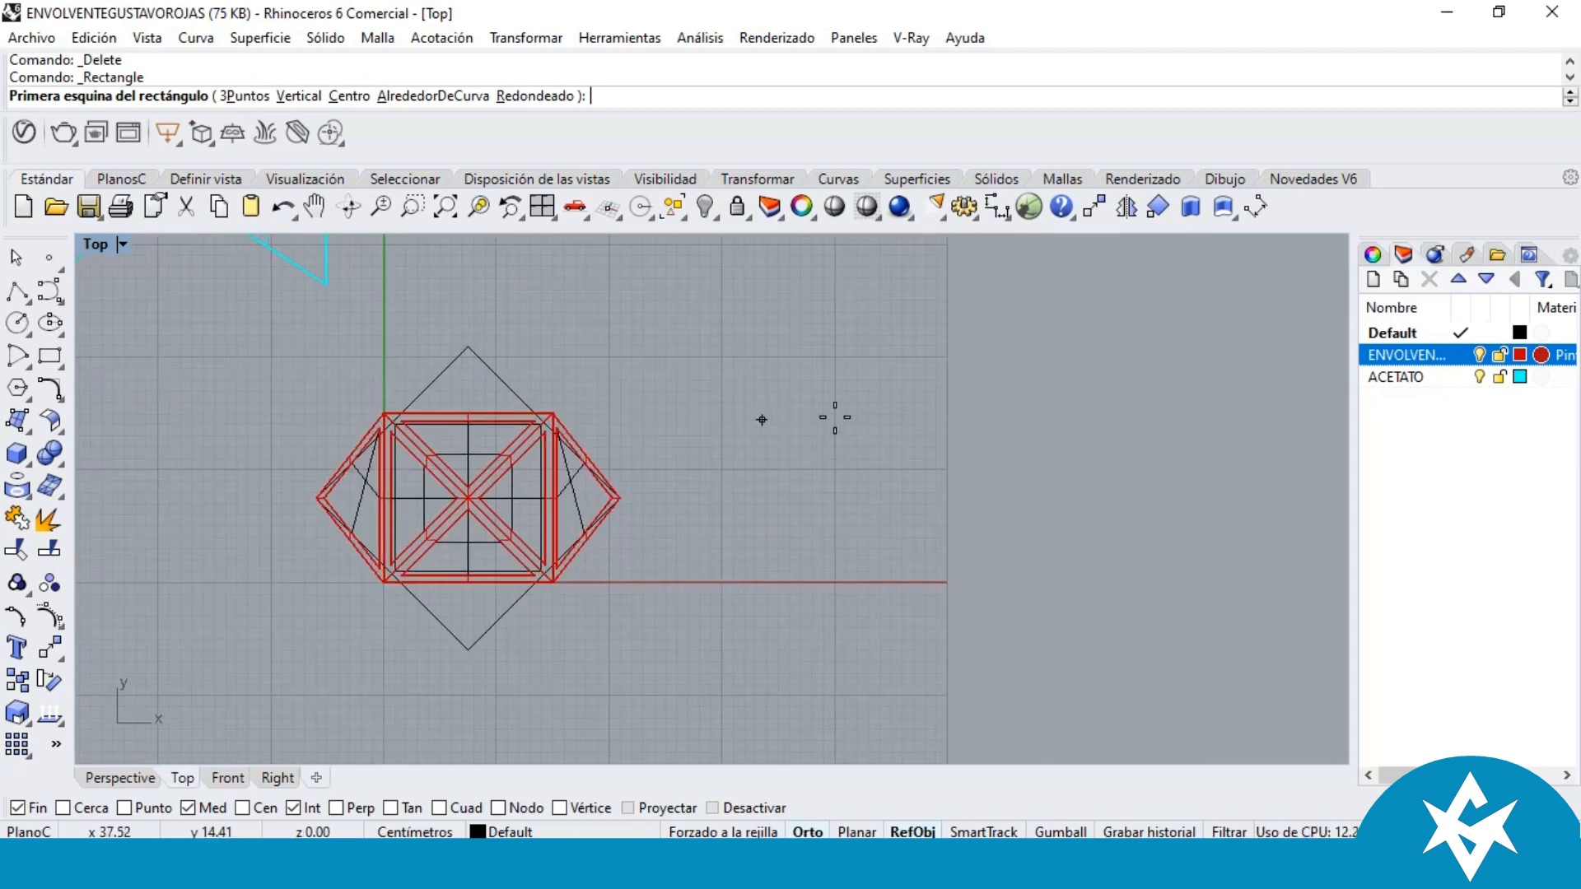
scroll(822, 422, "up", 1)
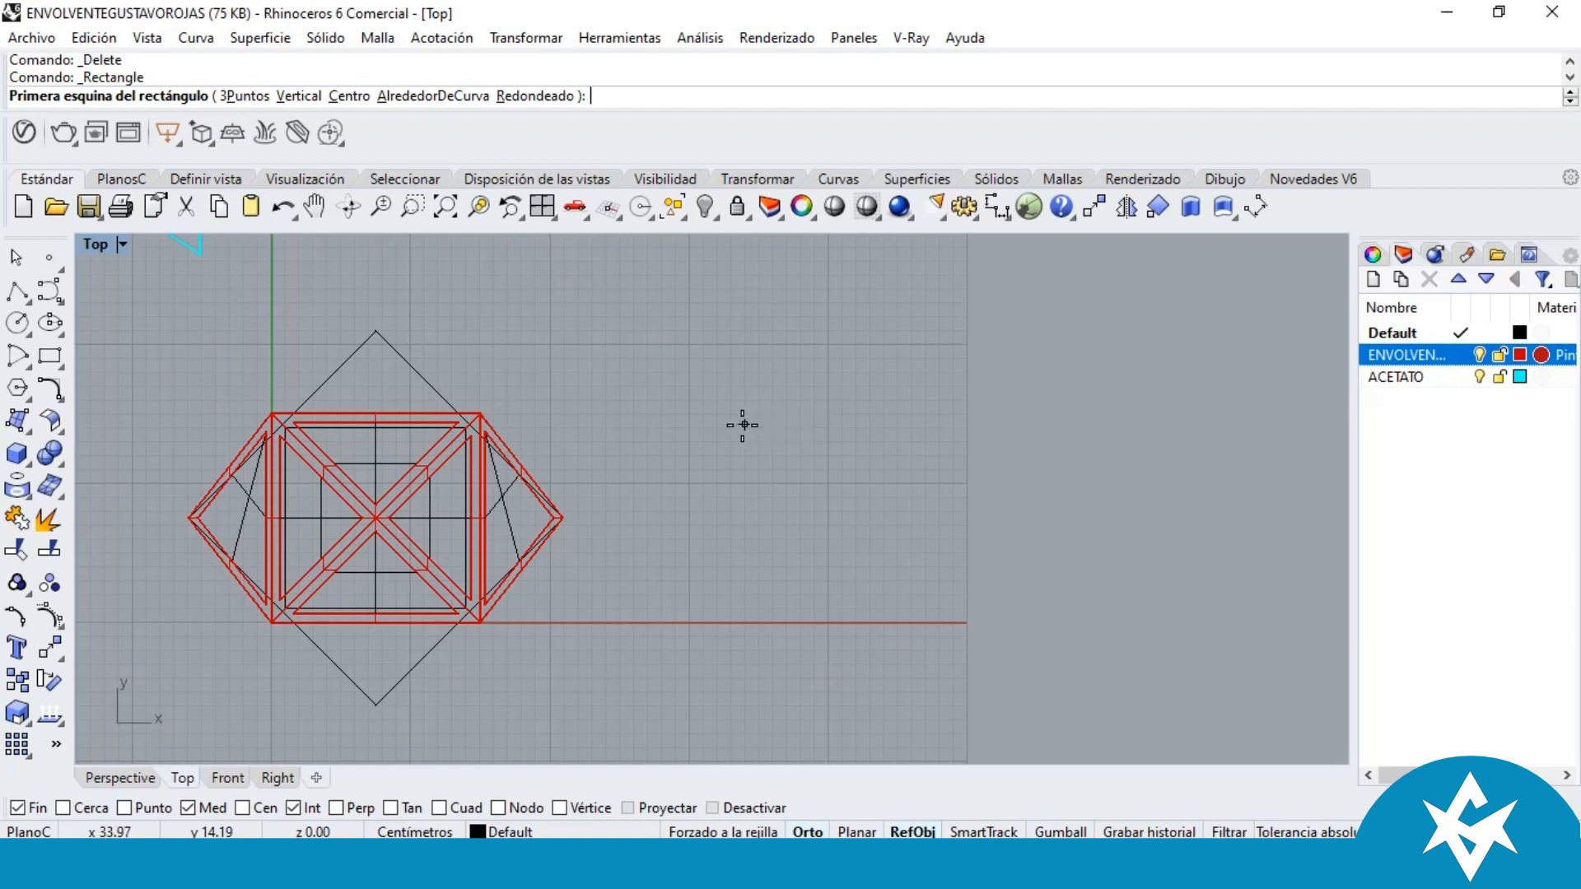
left_click(662, 404)
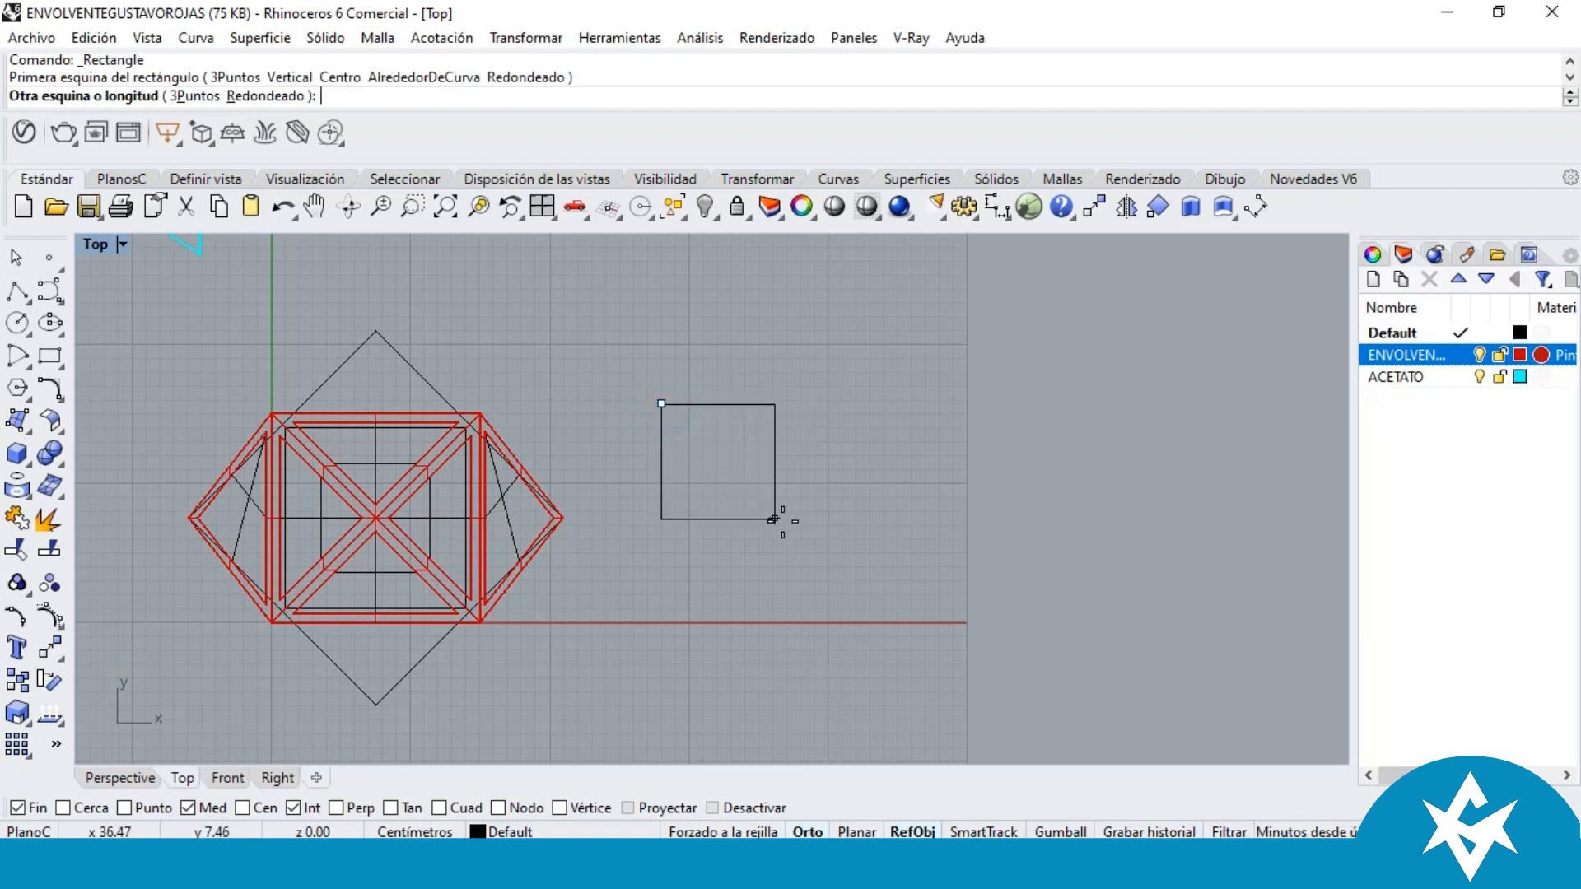
type("15")
key("Return")
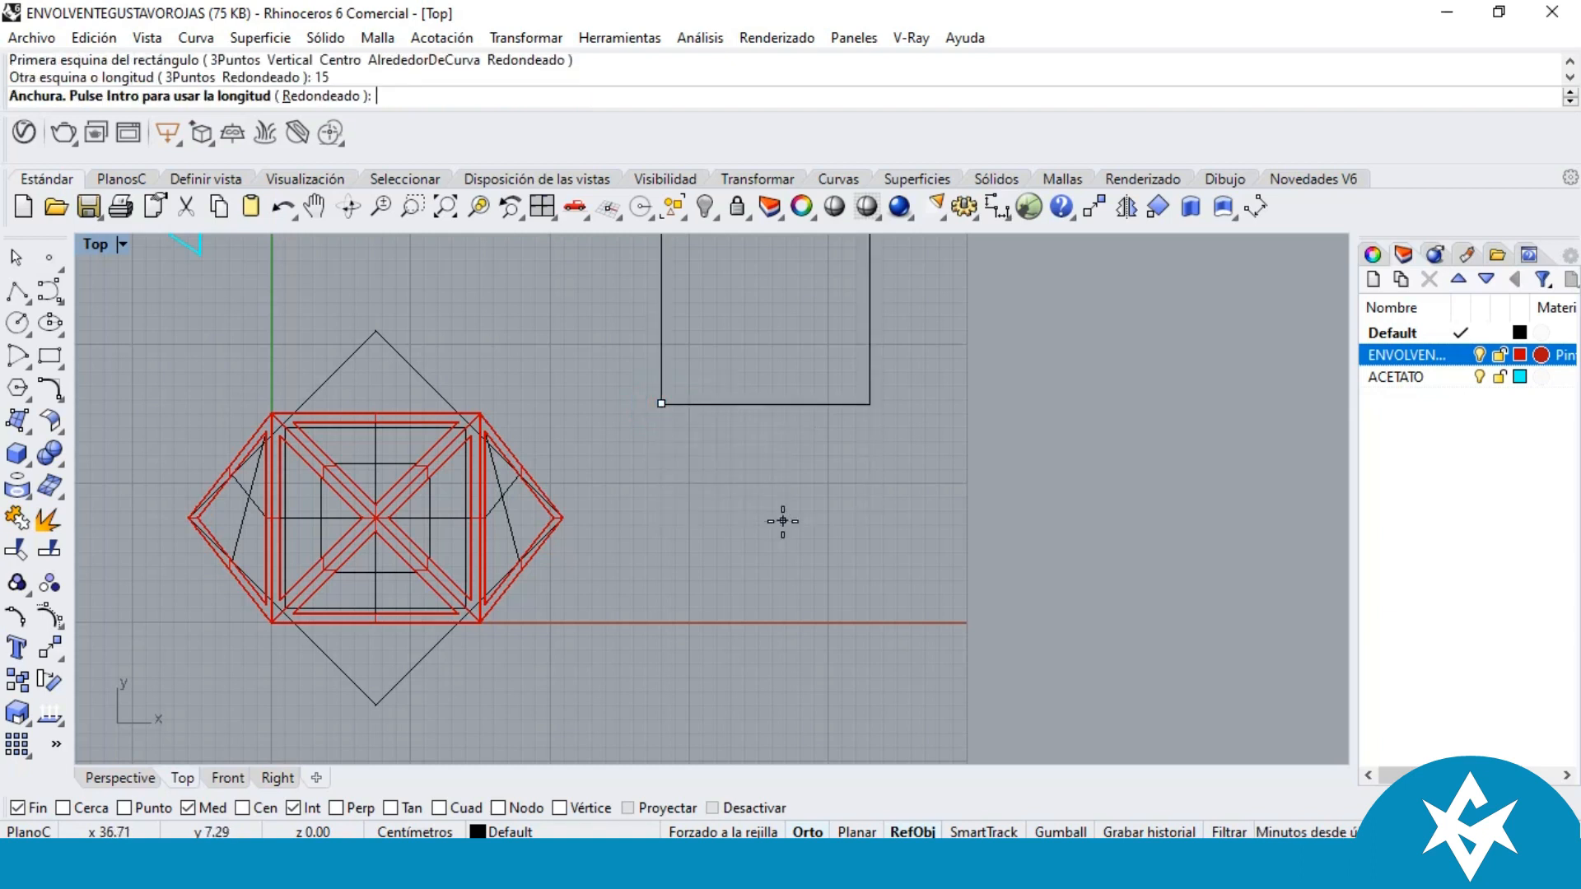
type("2")
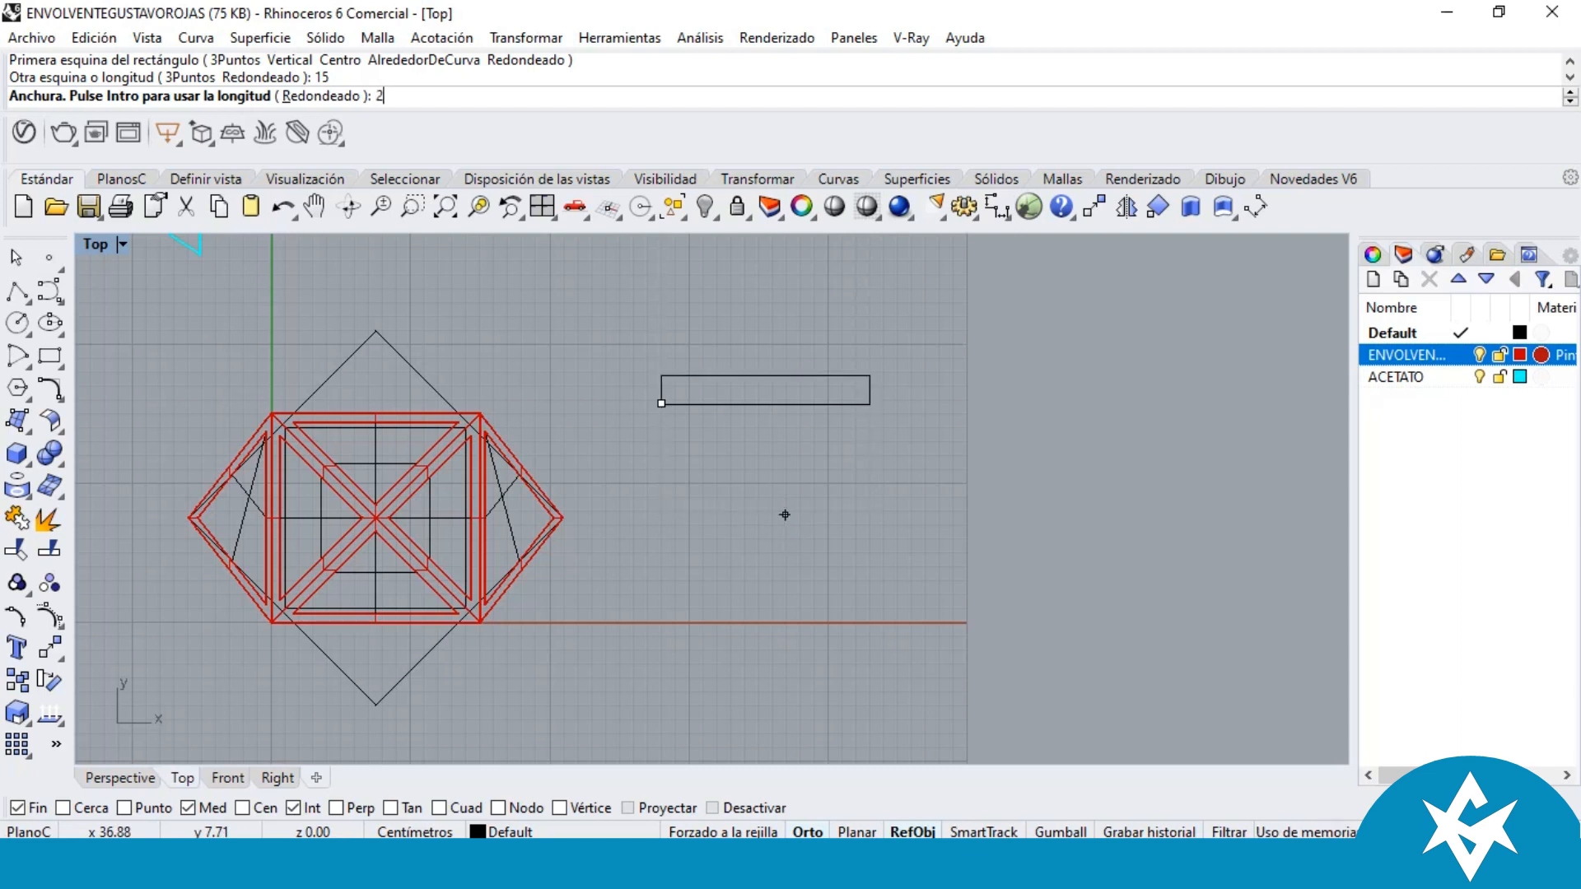
type("0")
key("Return")
Step: Offset the new rectangle inward by 0.7 cm
scroll(790, 527, "down", 3)
scroll(827, 374, "up", 5)
left_click(825, 359)
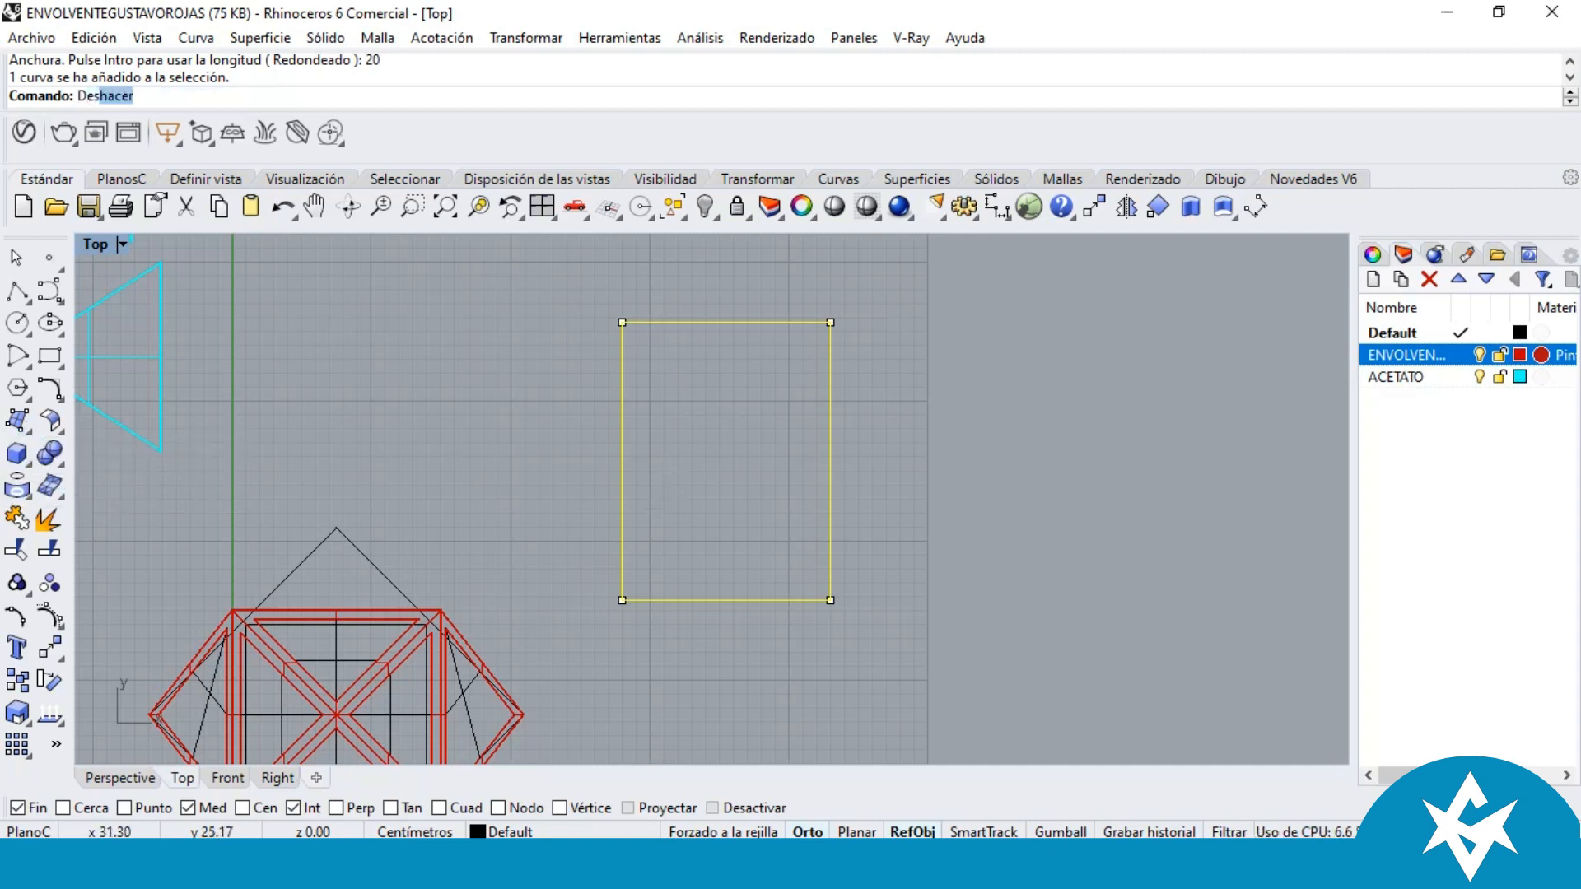
type("Des")
key("Return")
type("0.7")
key("Return")
left_click(725, 459)
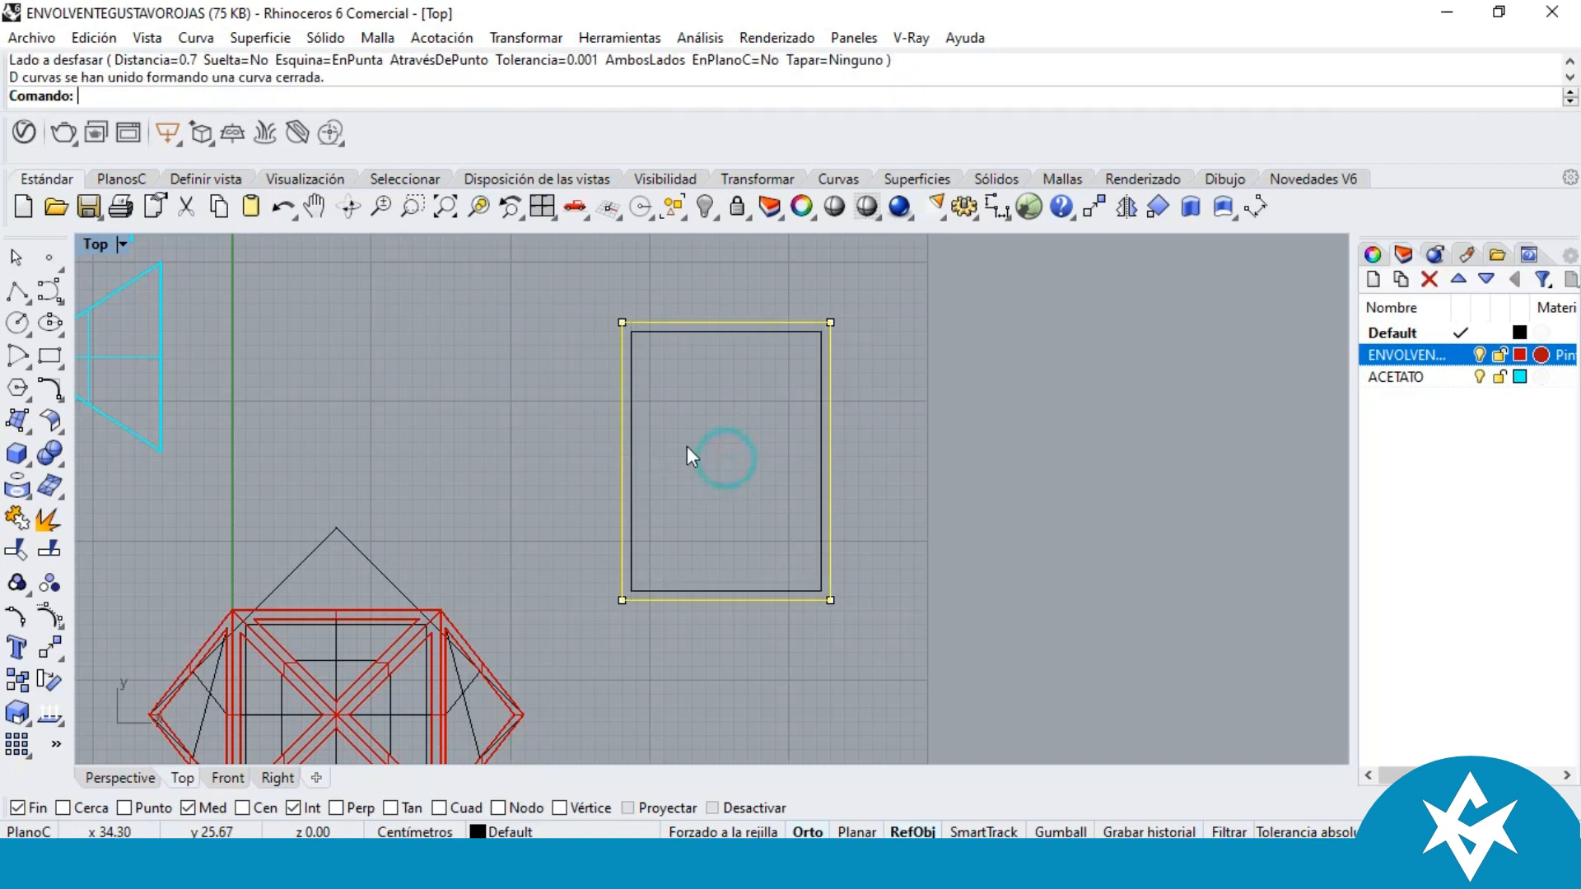
Step: Offset the inner rectangle outward by 0.3 cm, placing a third outline between the two existing ones
scroll(650, 338, "up", 3)
left_click(633, 319)
scroll(625, 321, "up", 4)
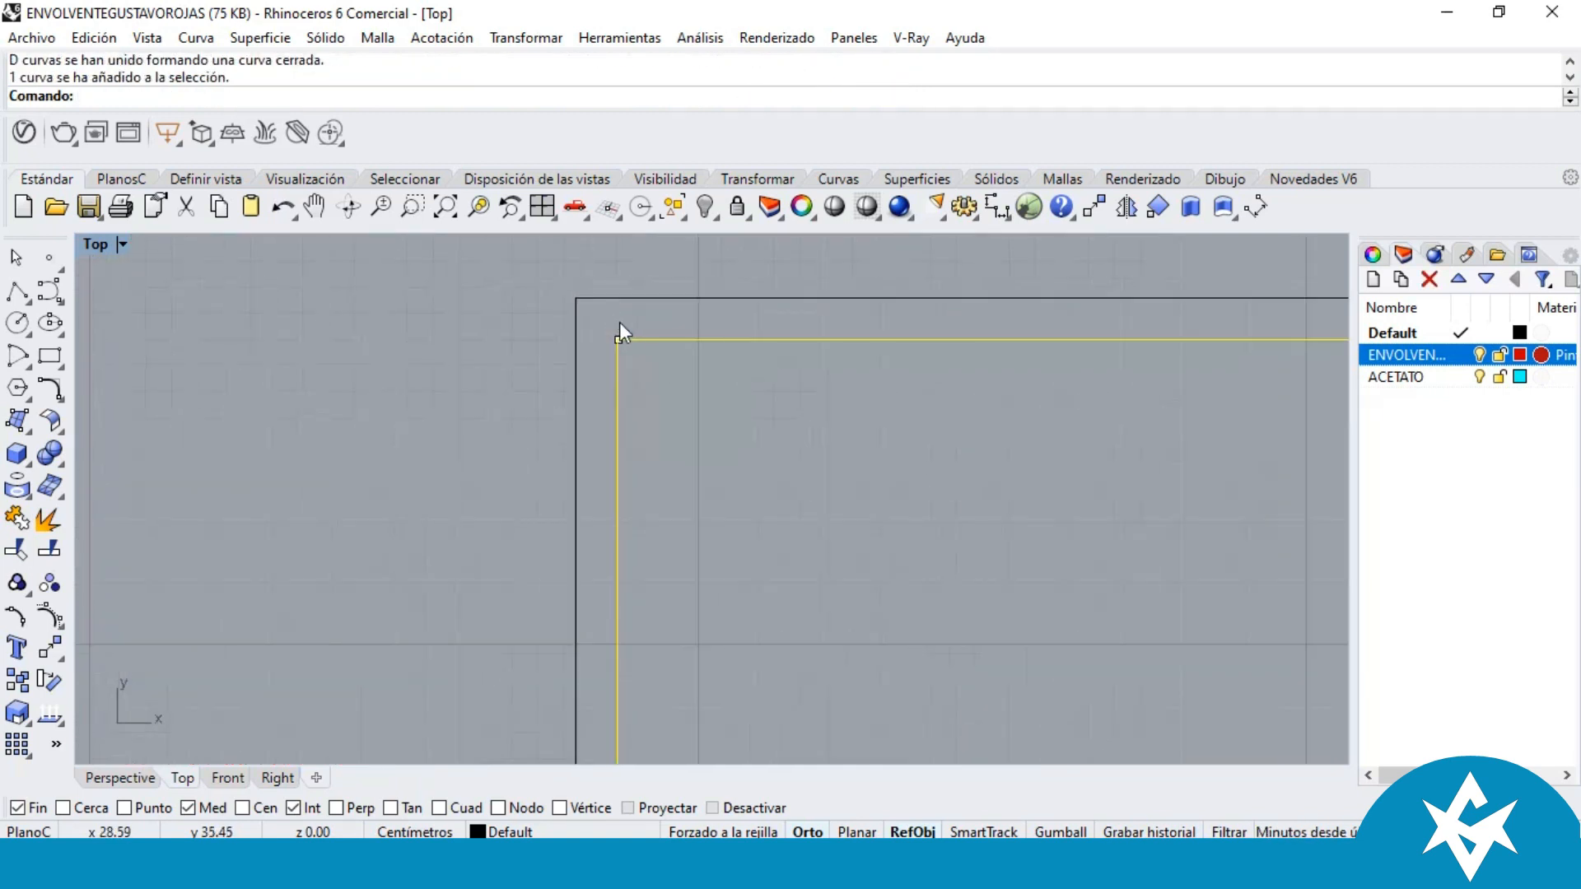
key("Return")
type("0.")
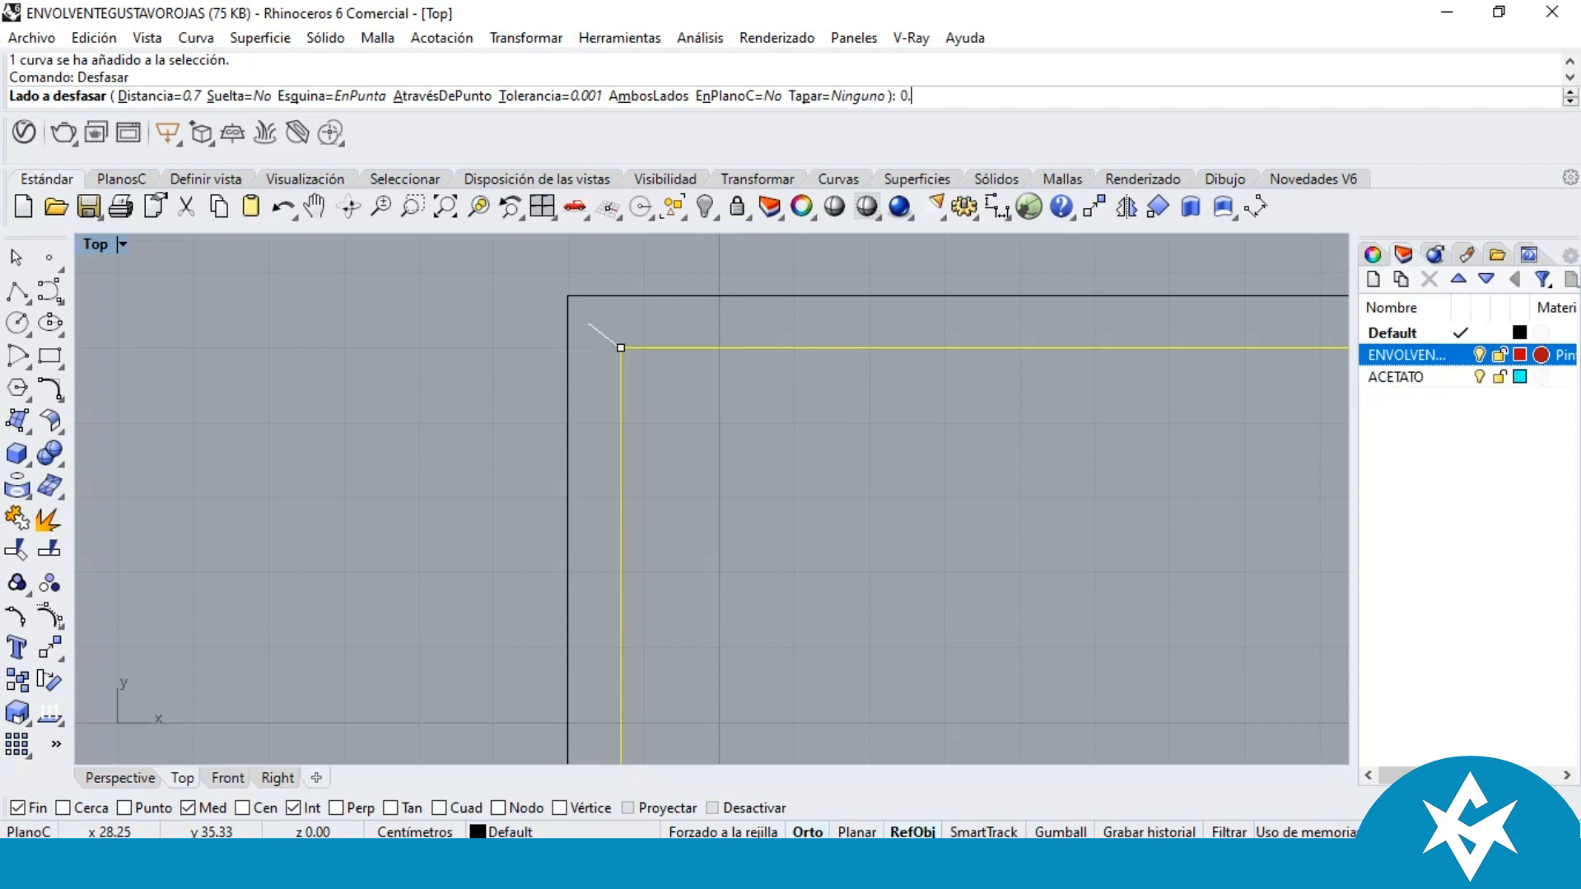
type("3")
key("Return")
scroll(617, 352, "up", 2)
scroll(605, 298, "down", 2)
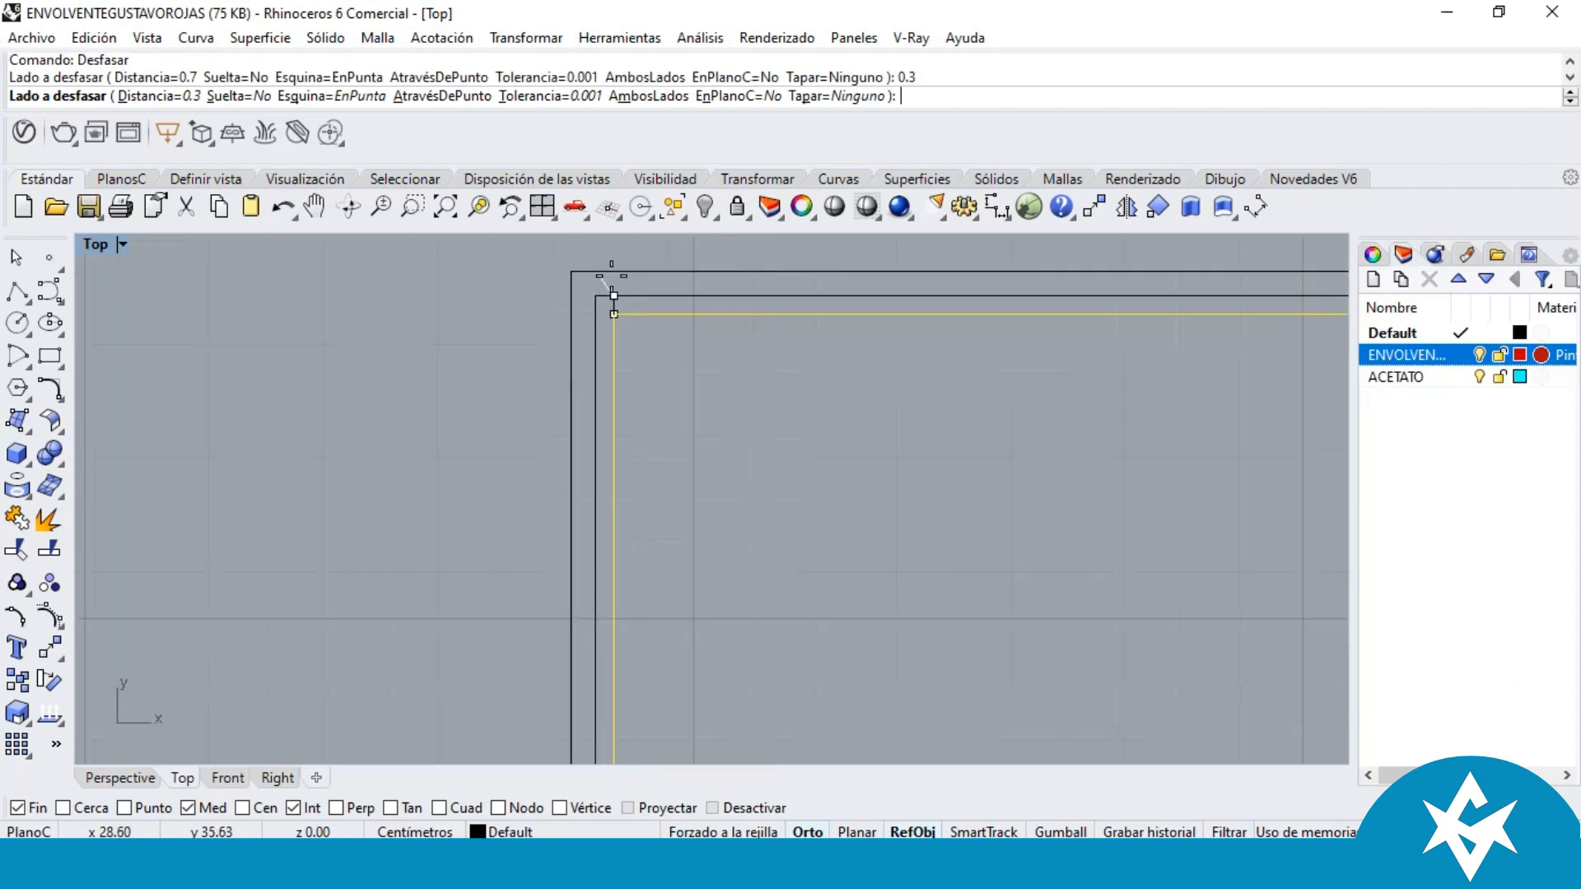
left_click(687, 299)
scroll(659, 350, "down", 2)
scroll(667, 337, "up", 2)
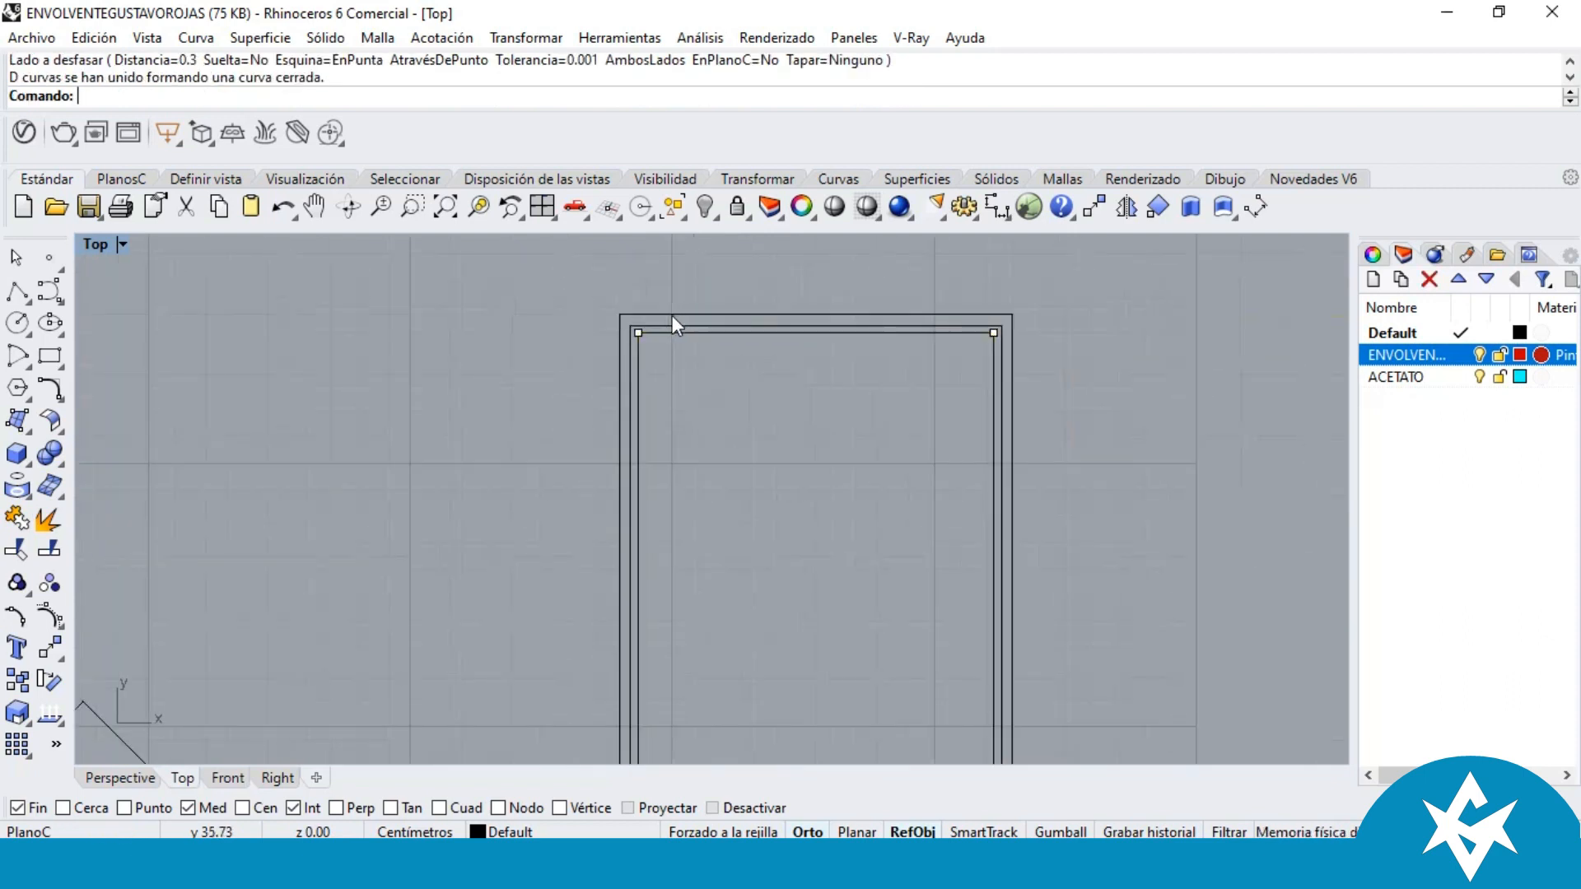
Step: Create a planar surface from the middle rectangle and change that surface to the ACETATO layer
left_click(667, 332)
left_click(28, 432)
left_click(80, 426)
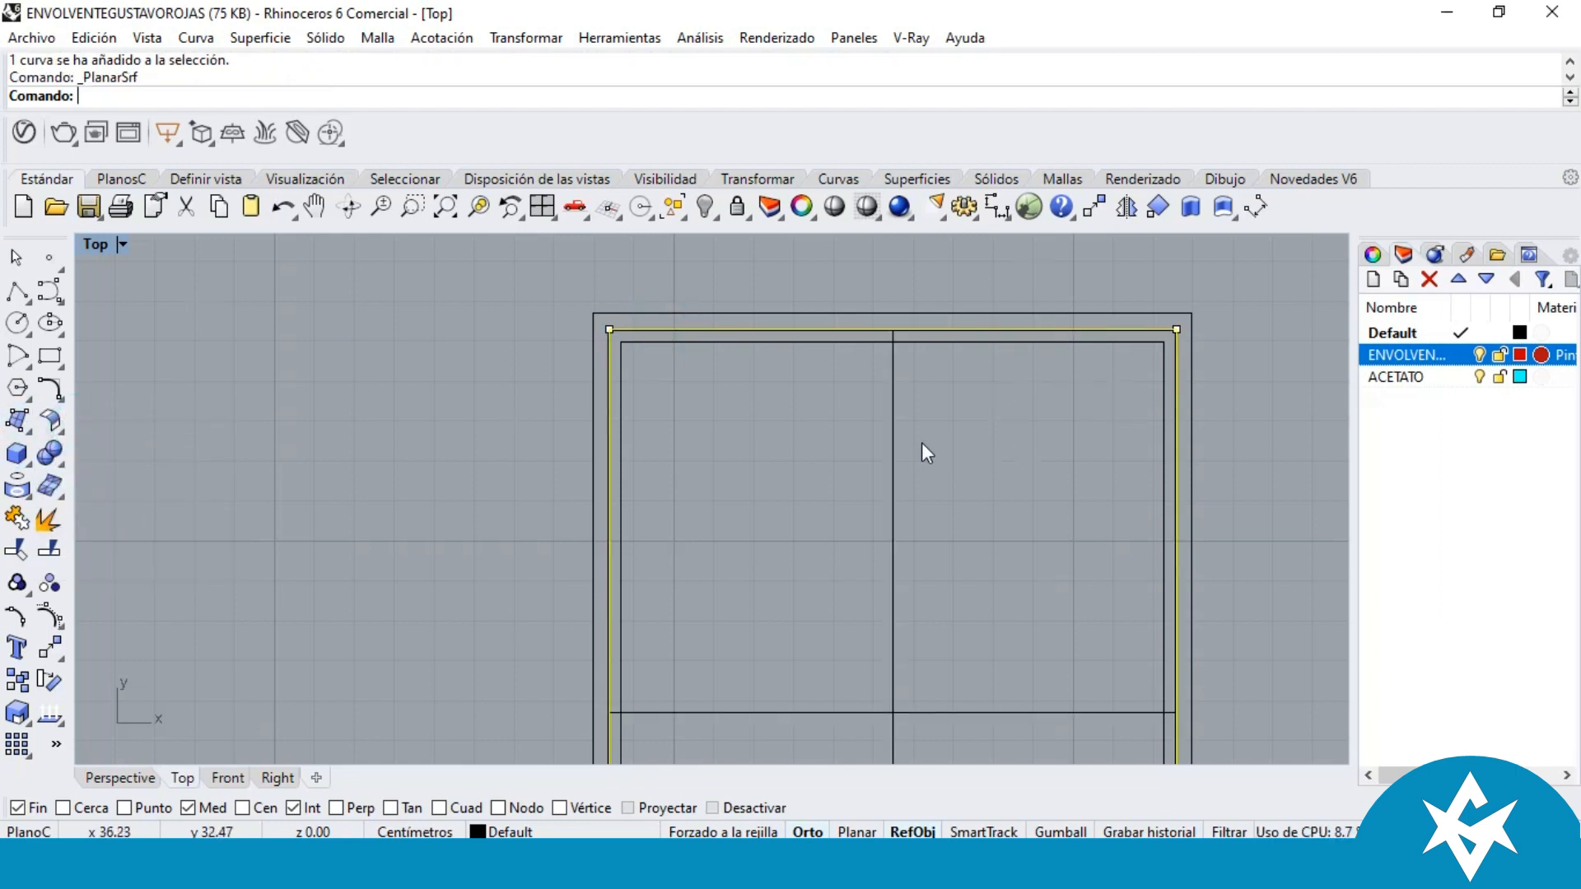
left_click(901, 717)
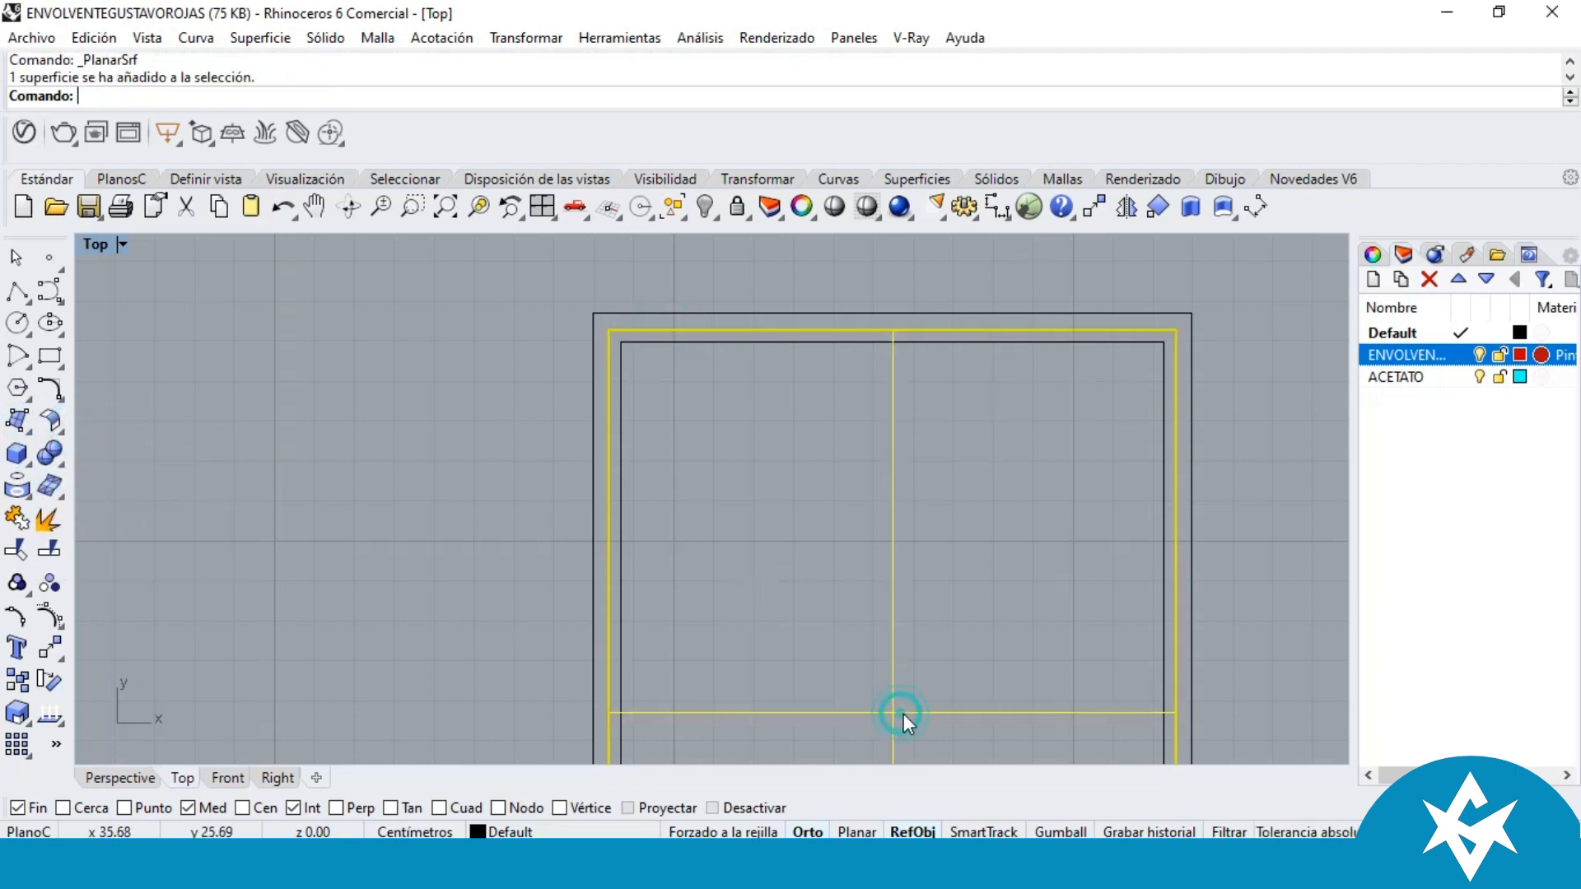
right_click(1417, 387)
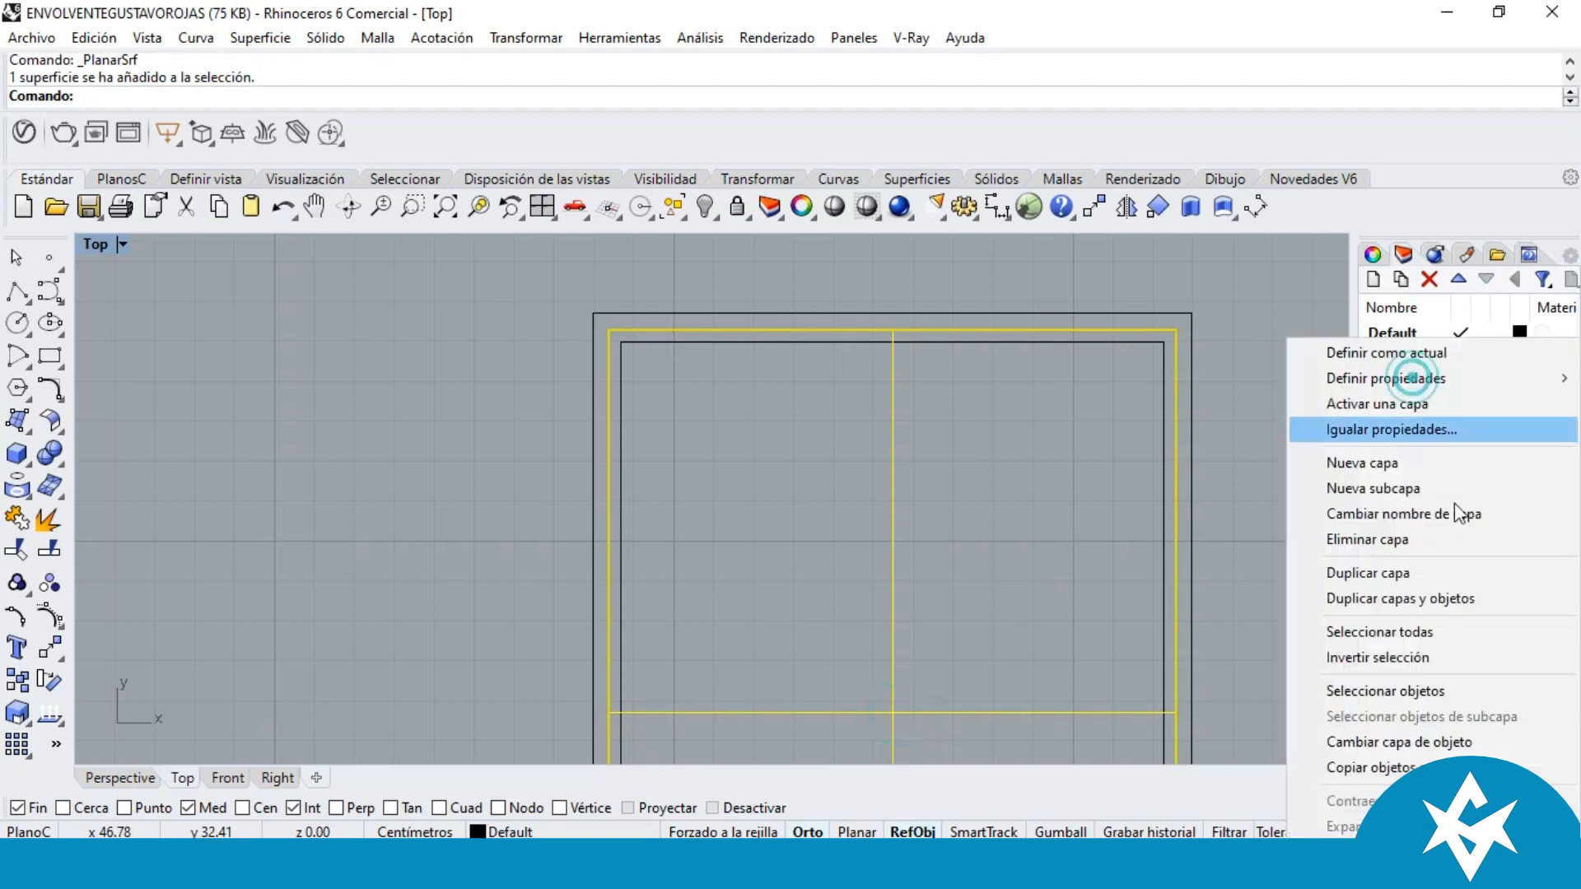
left_click(1429, 743)
left_click(1287, 480)
Step: Delete the middle rectangle curve that outlines the acetate surface
scroll(741, 344, "down", 3)
scroll(835, 341, "up", 2)
left_click(835, 341)
left_click(806, 329)
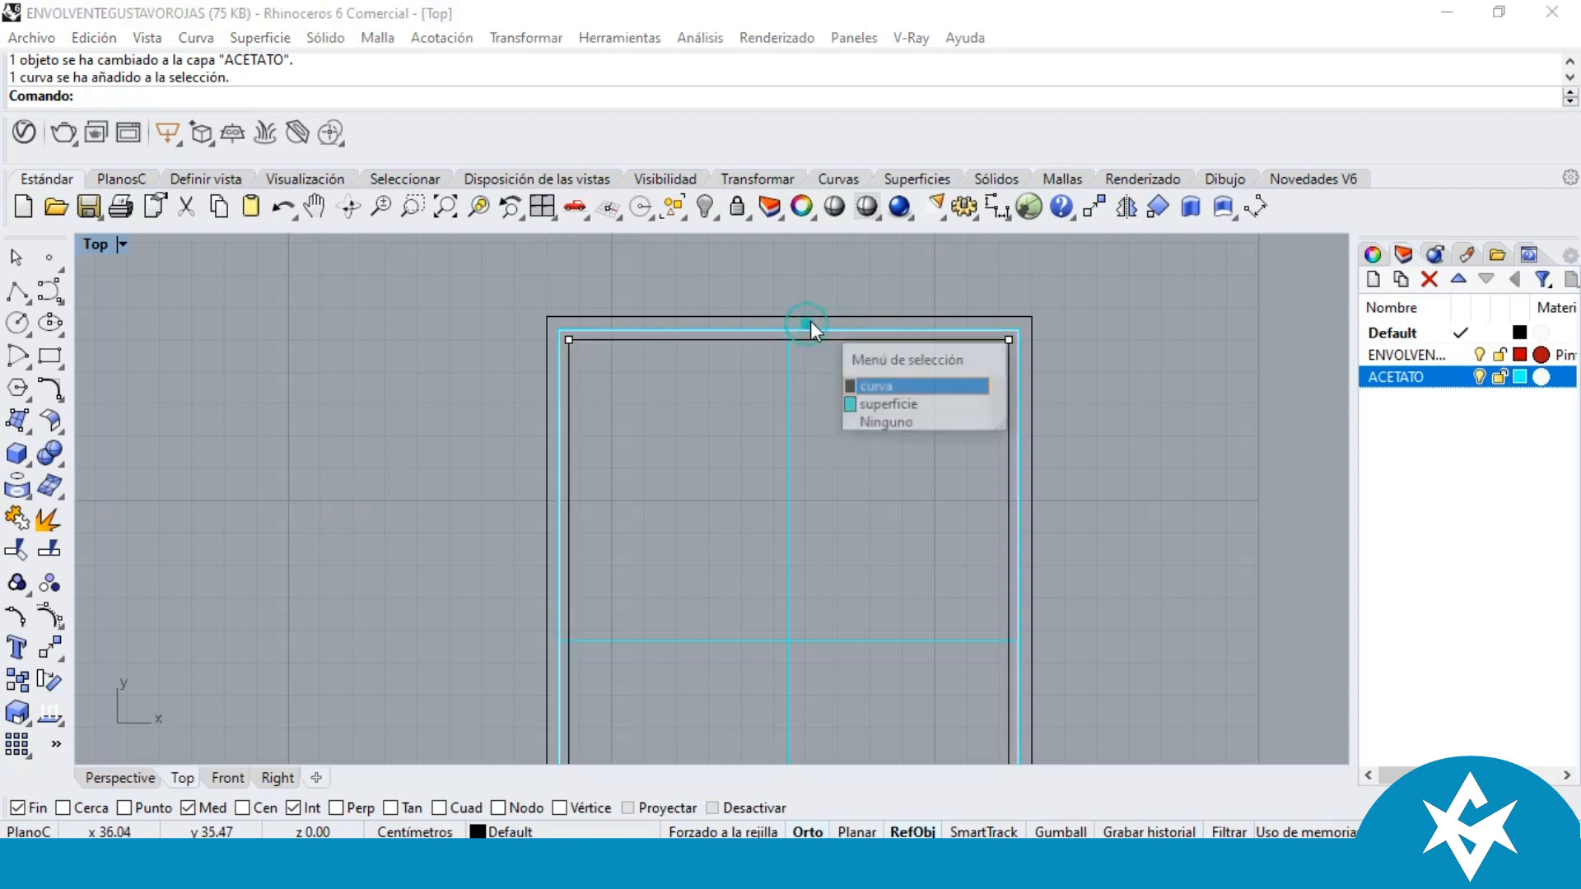
left_click(906, 387)
key("Delete")
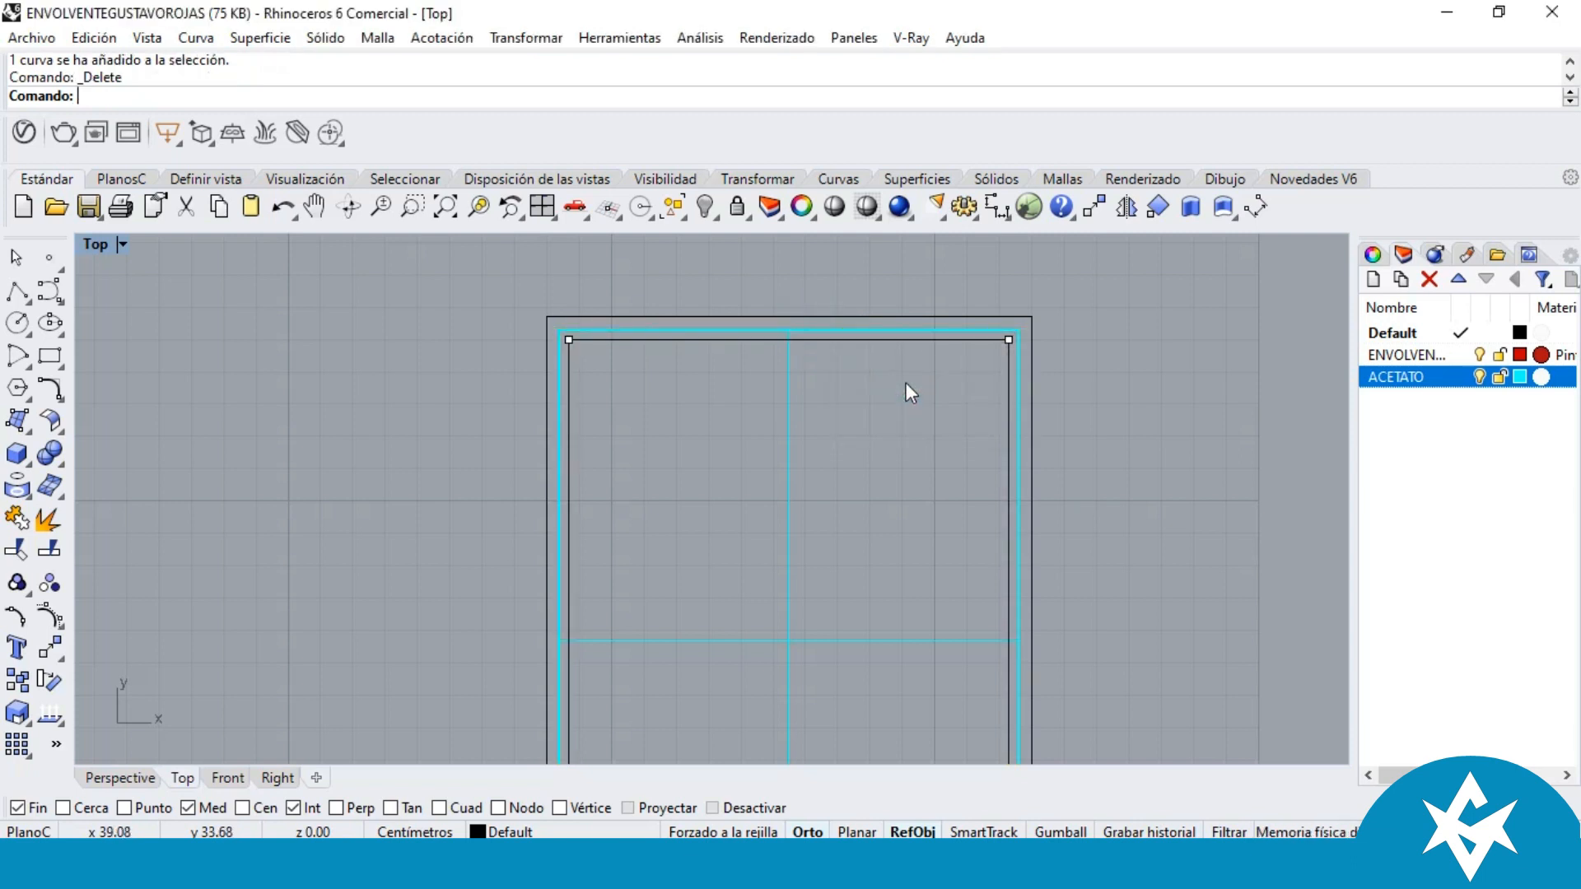
Step: Create a planar surface from the inner rectangle
left_click(814, 339)
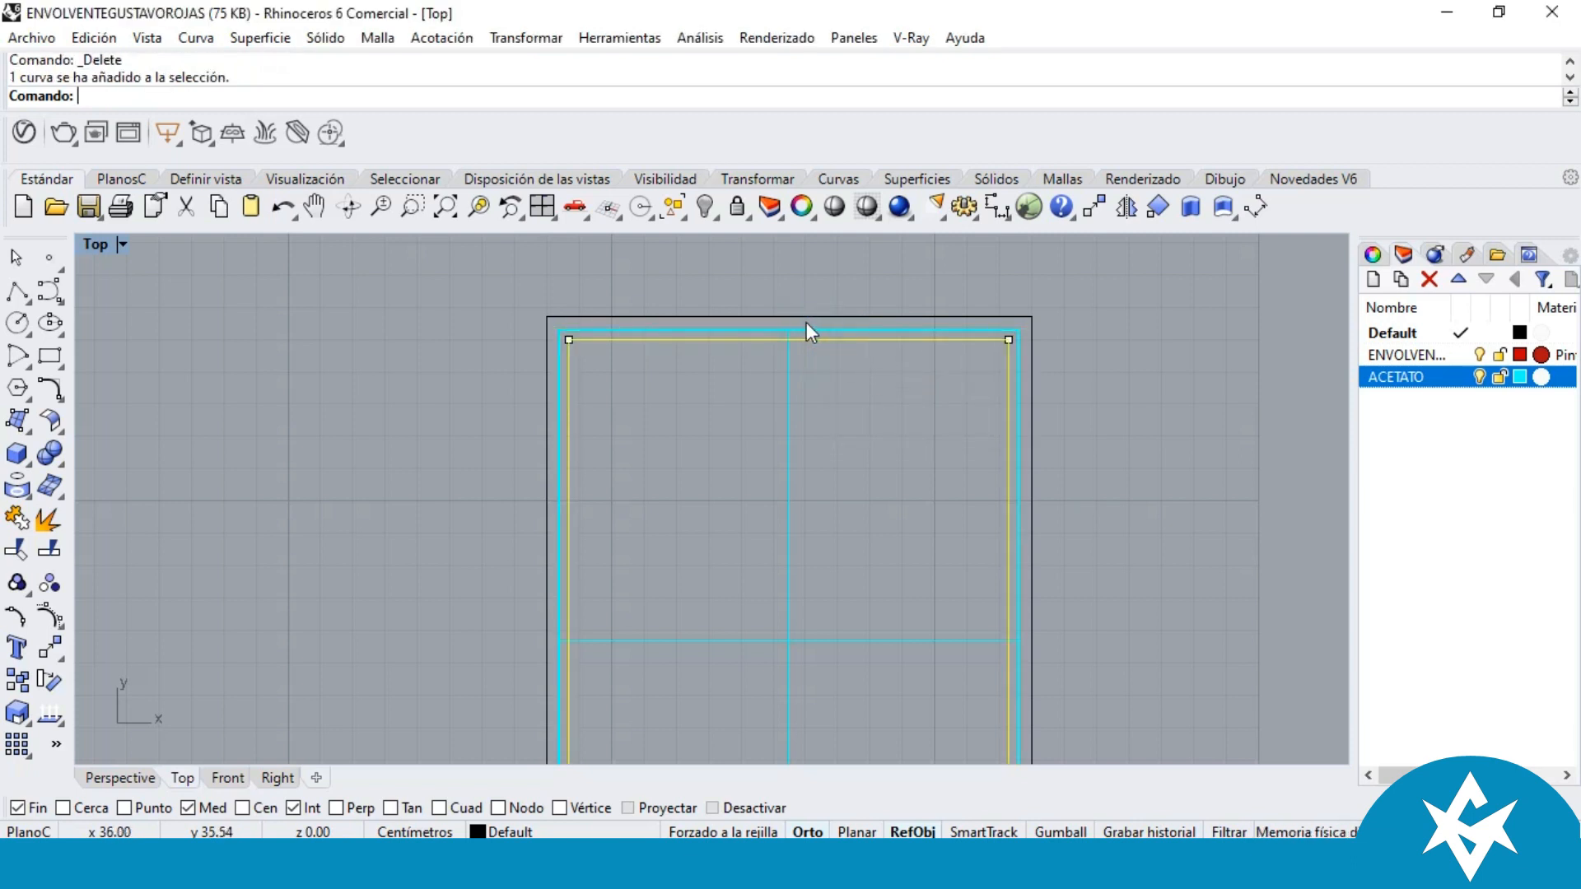
left_click(29, 437)
left_click(80, 430)
scroll(868, 370, "down", 1)
scroll(912, 346, "up", 2)
Step: Move the rectangular acetate surface across the envelope to sit beside the triangular acetate pieces
left_click(912, 338)
scroll(789, 304, "down", 5)
scroll(788, 306, "down", 4)
scroll(798, 342, "up", 3)
left_click(1094, 207)
left_click(796, 396)
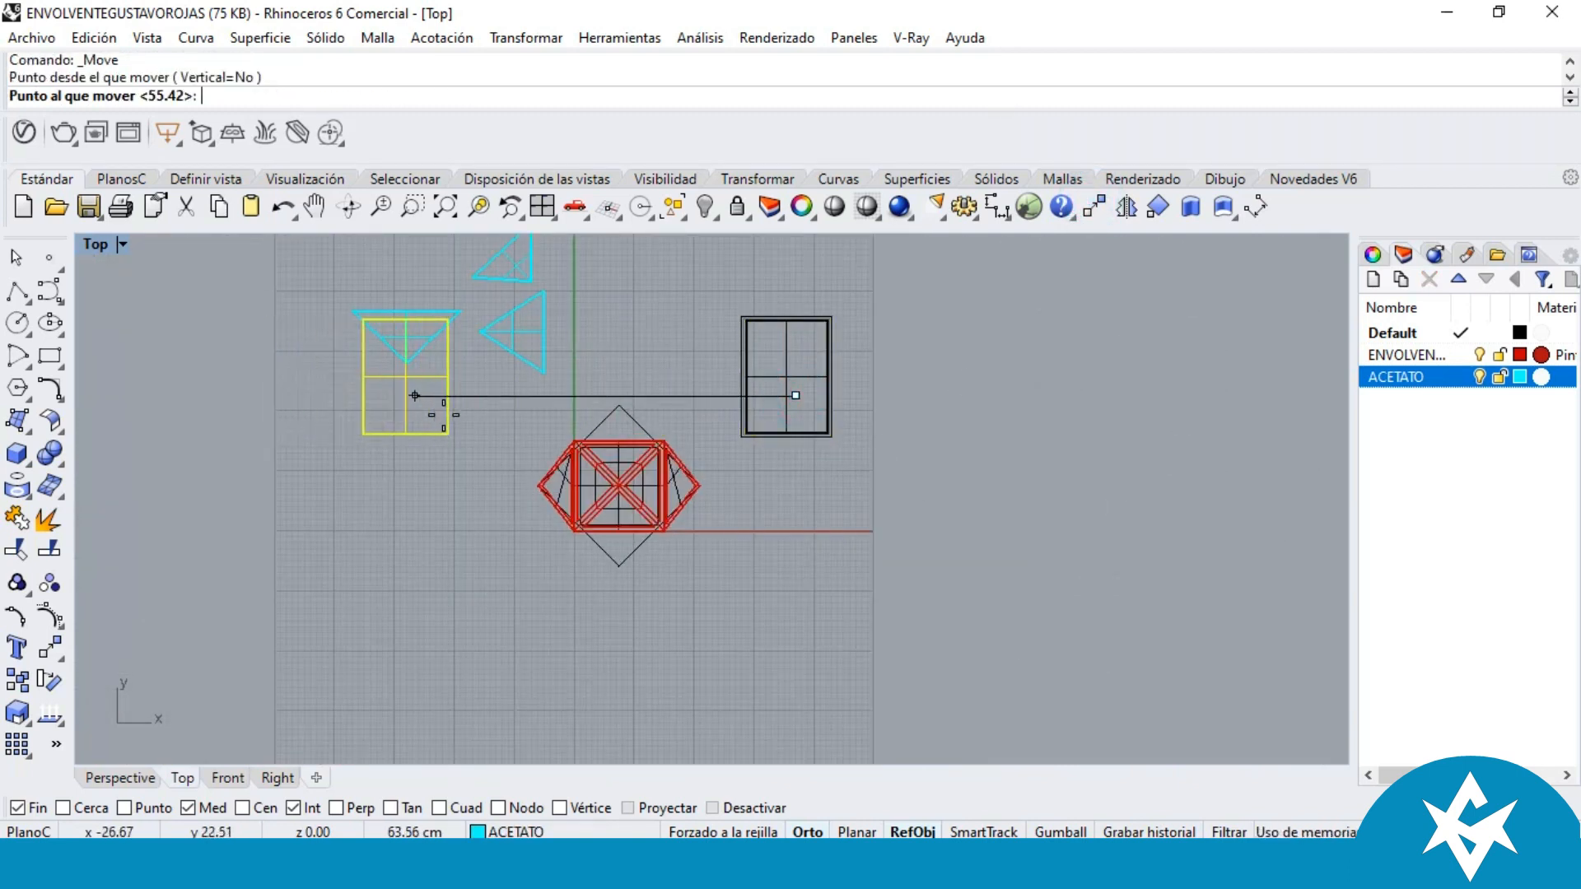
left_click(313, 373)
left_click(458, 377)
Step: Create a planar frame surface between the inner and outer rectangle curves
scroll(828, 320, "up", 4)
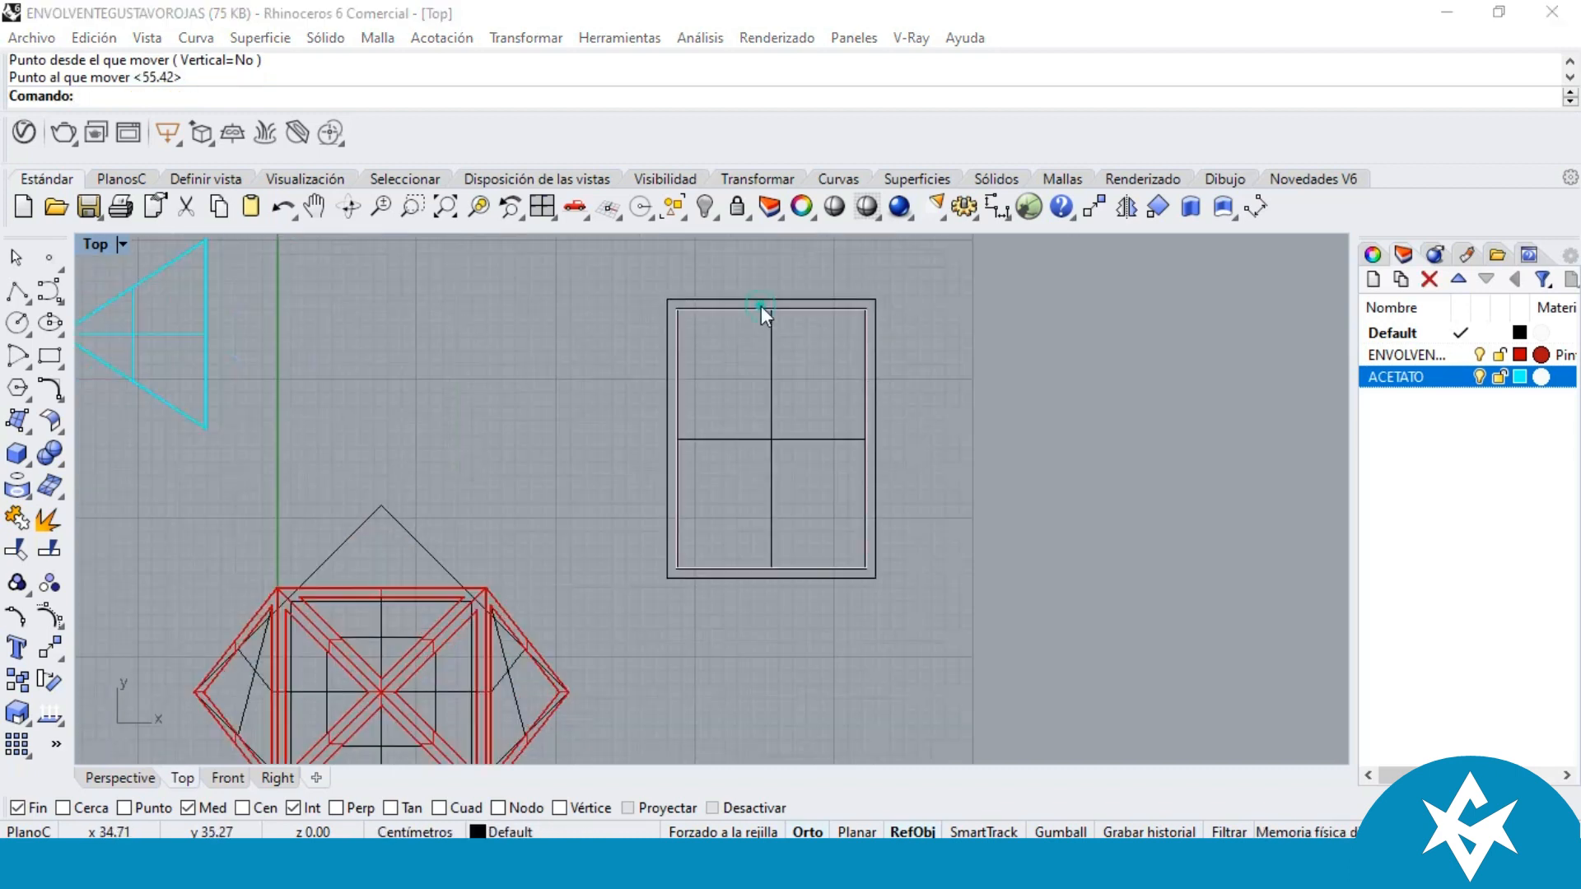
left_click(761, 305)
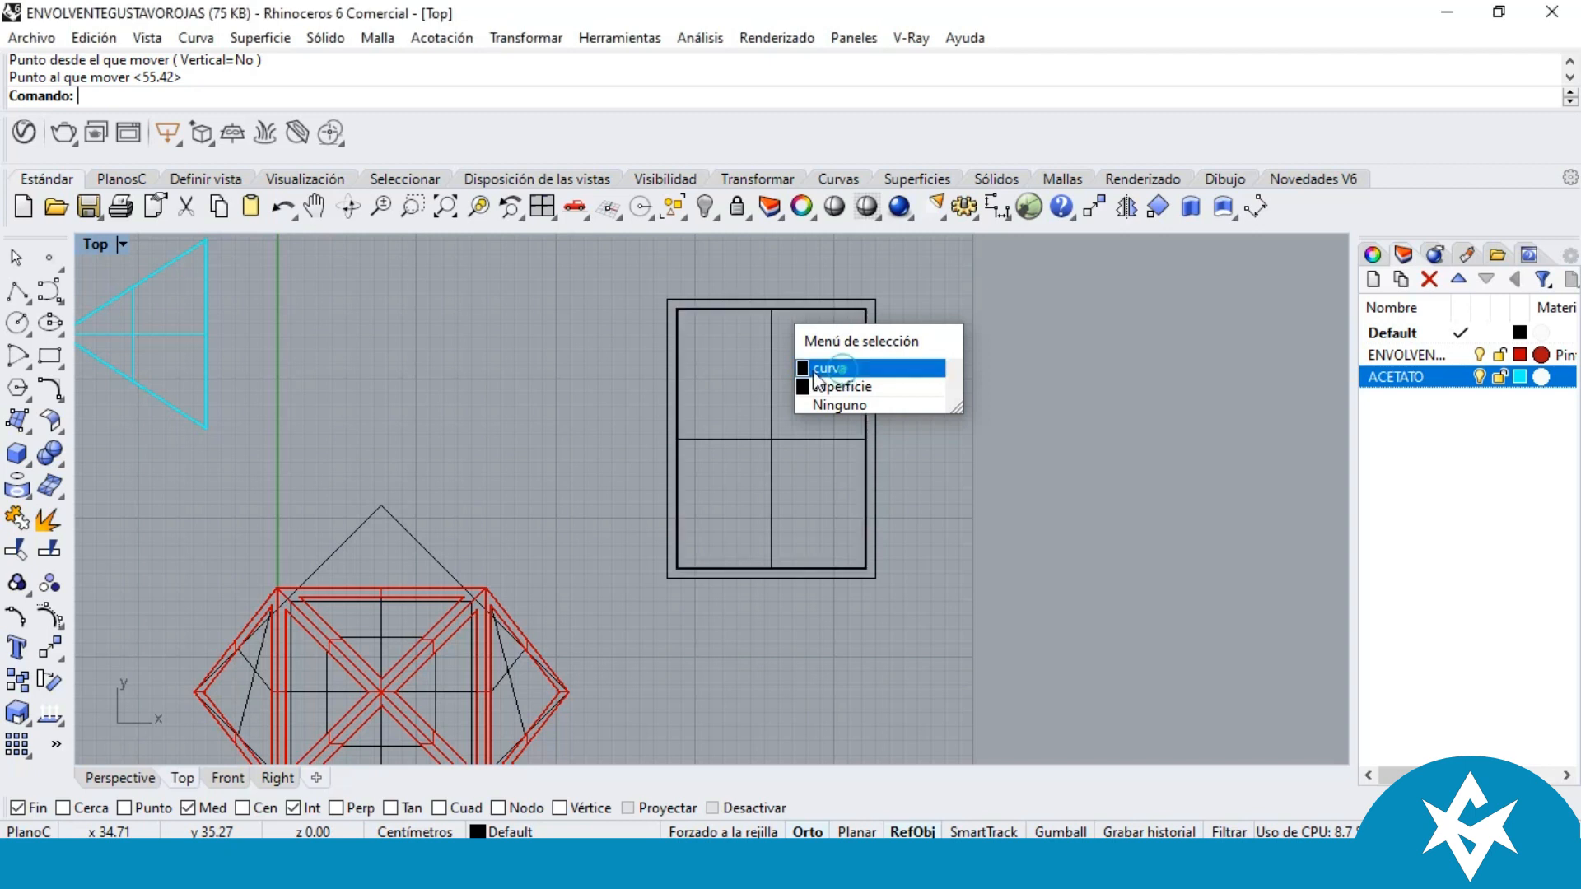
left_click(830, 368)
scroll(708, 296, "up", 2)
left_click(698, 307, "shift")
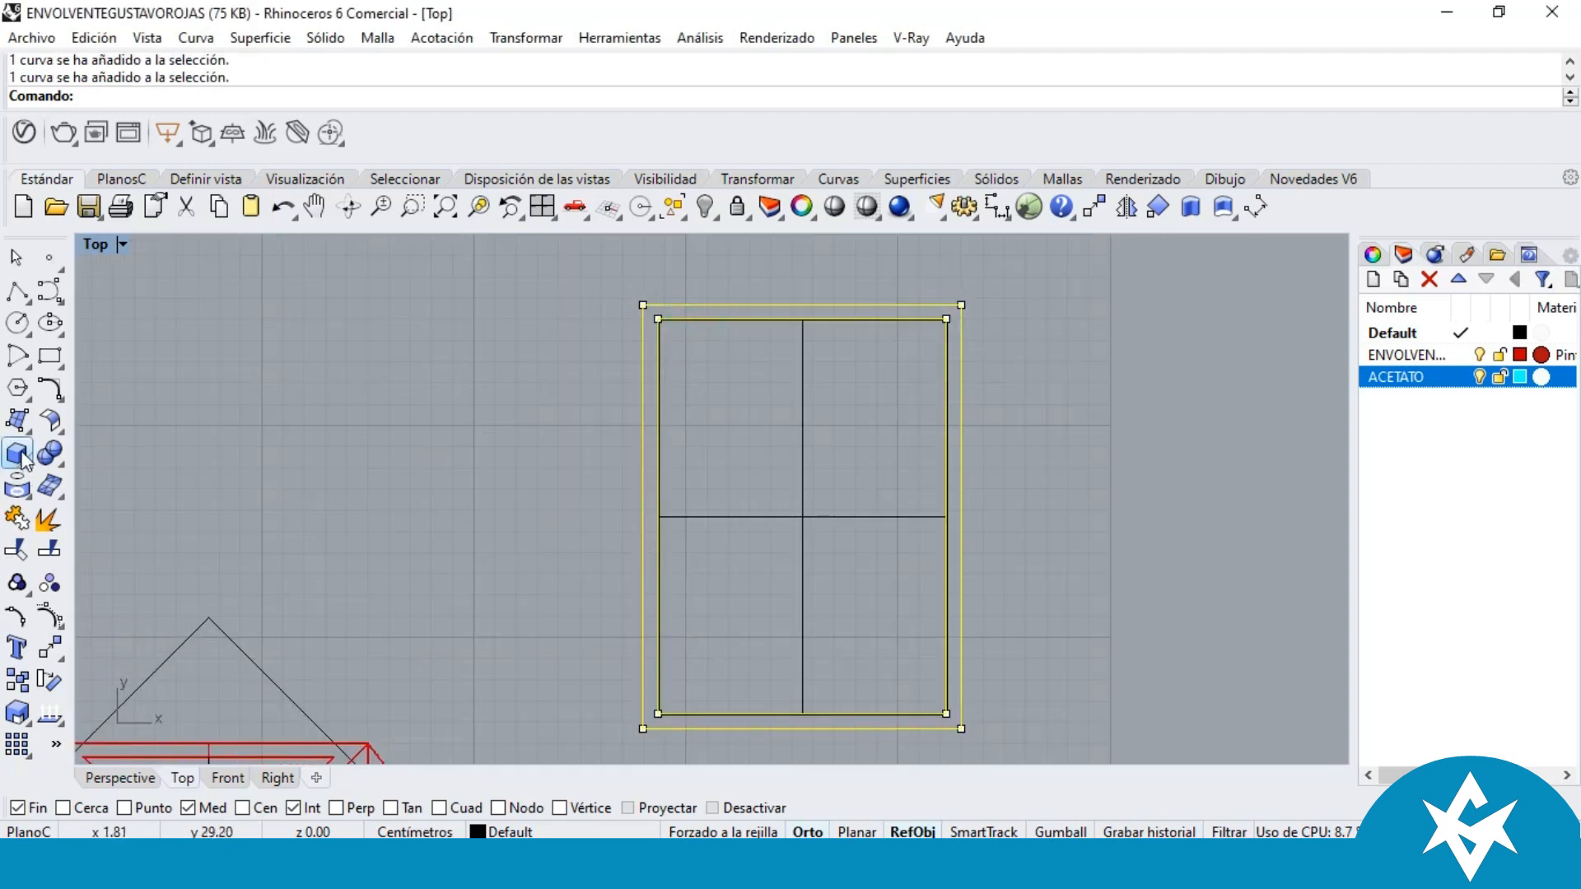
left_click(25, 427)
left_click(33, 430)
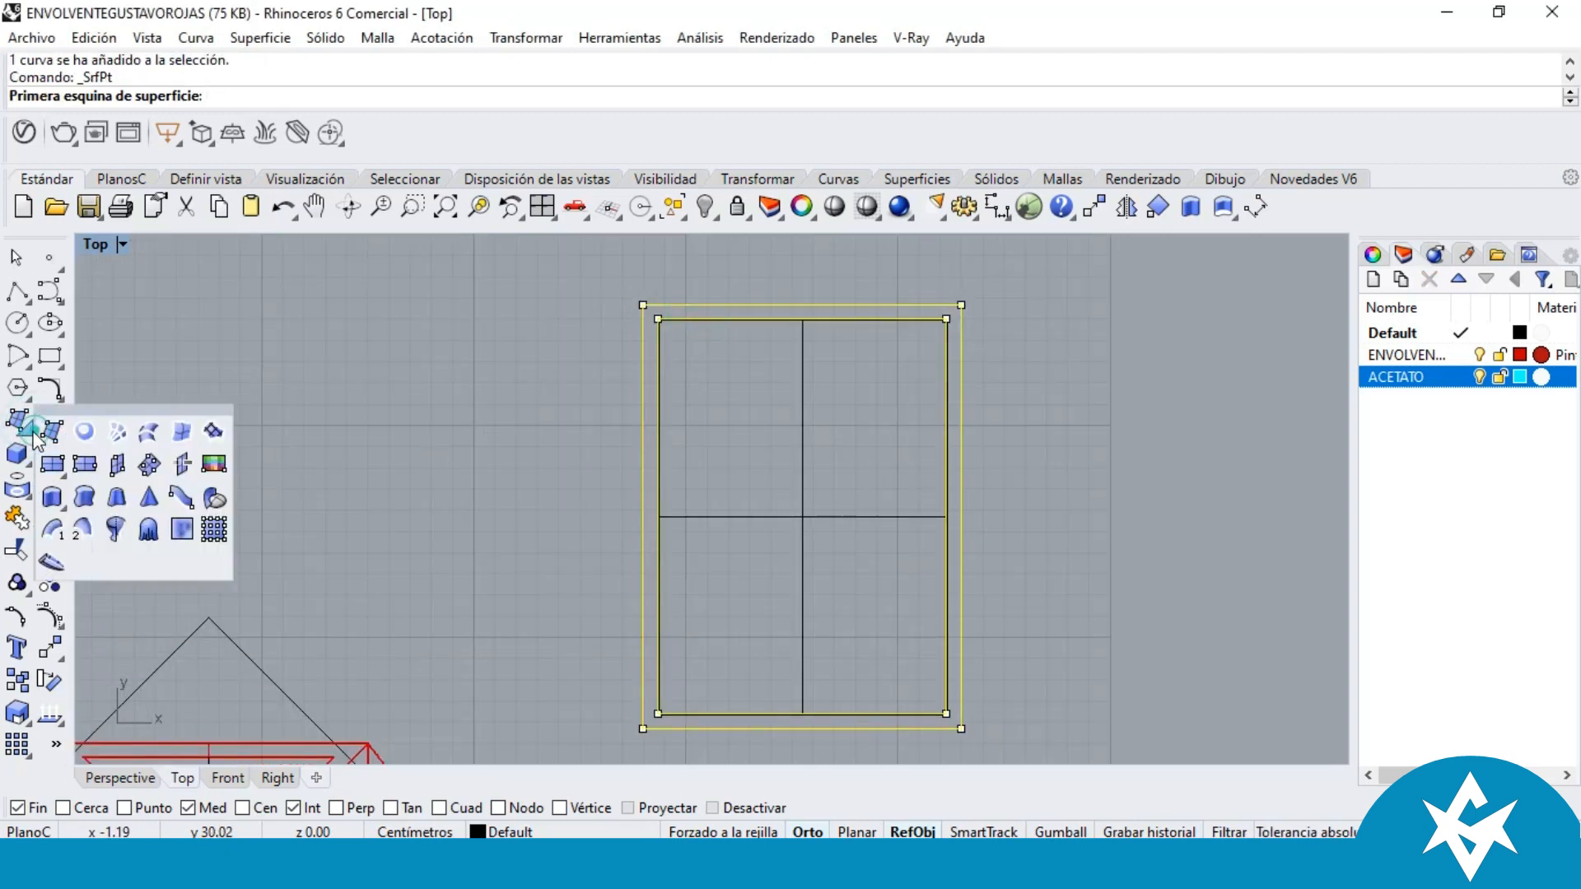
left_click(86, 432)
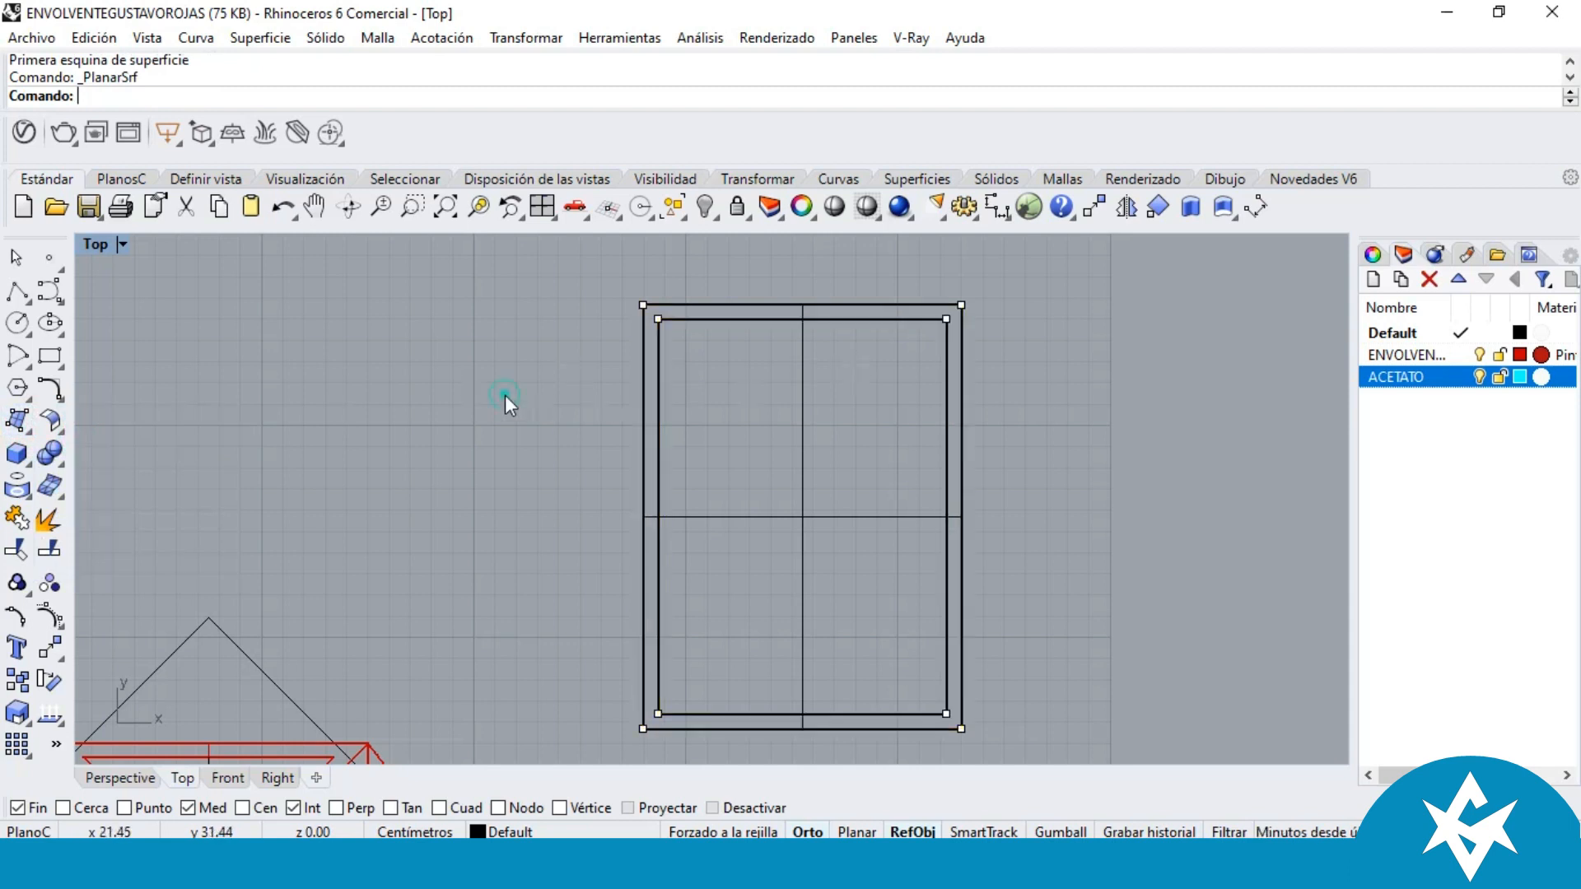
Step: Maximize the perspective view and check the rectangular panel's inner surface and frame by selecting each one
double_click(95, 243)
double_click(773, 246)
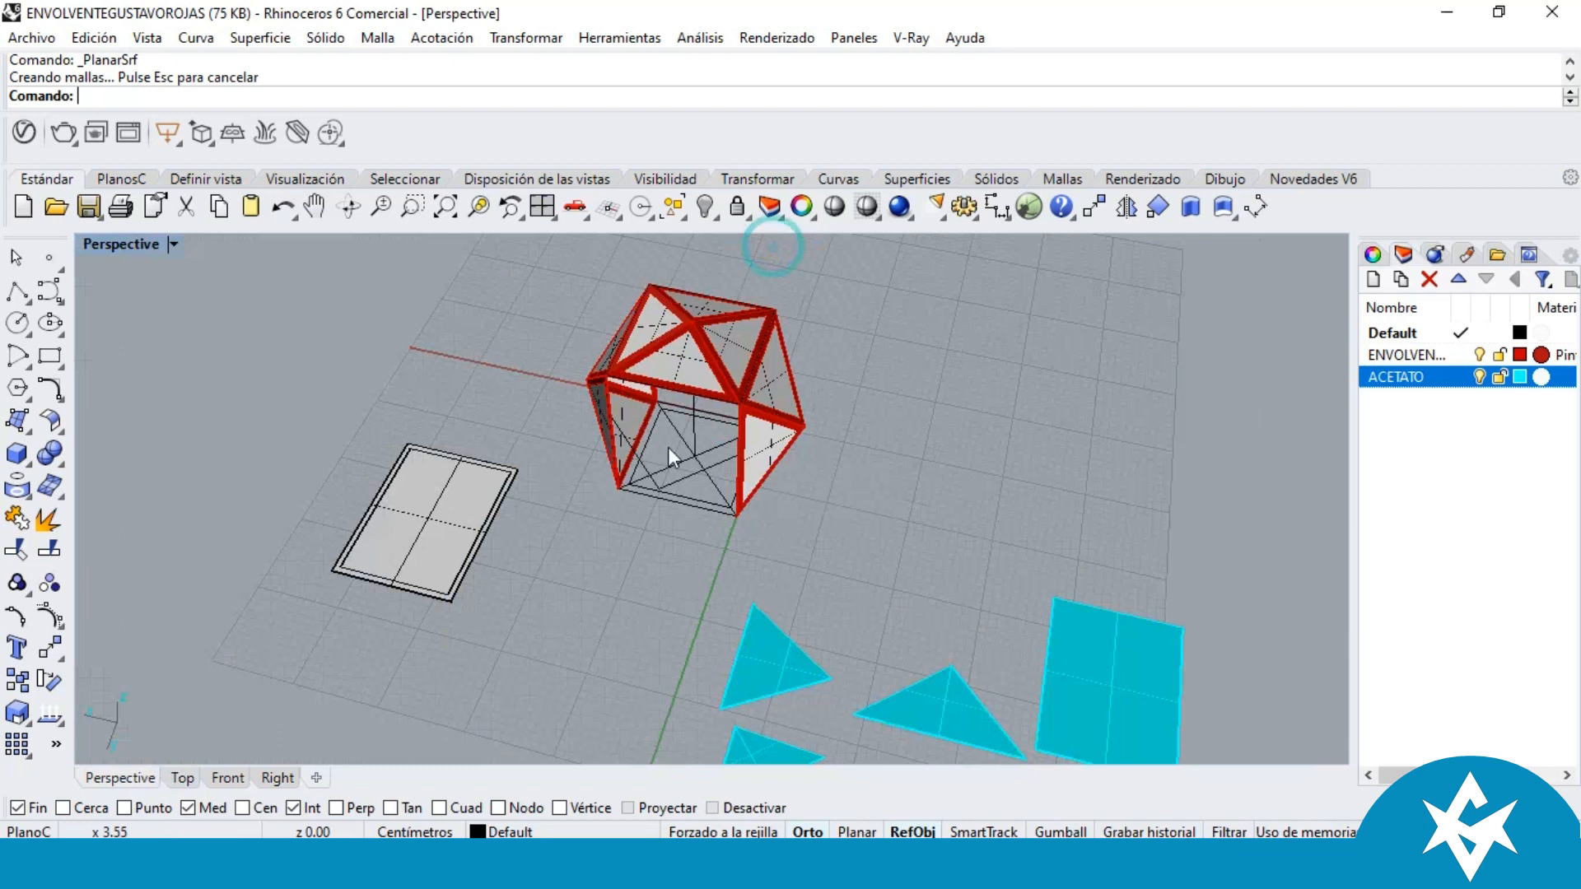
scroll(494, 510, "up", 3)
left_click(610, 581)
scroll(702, 527, "down", 3)
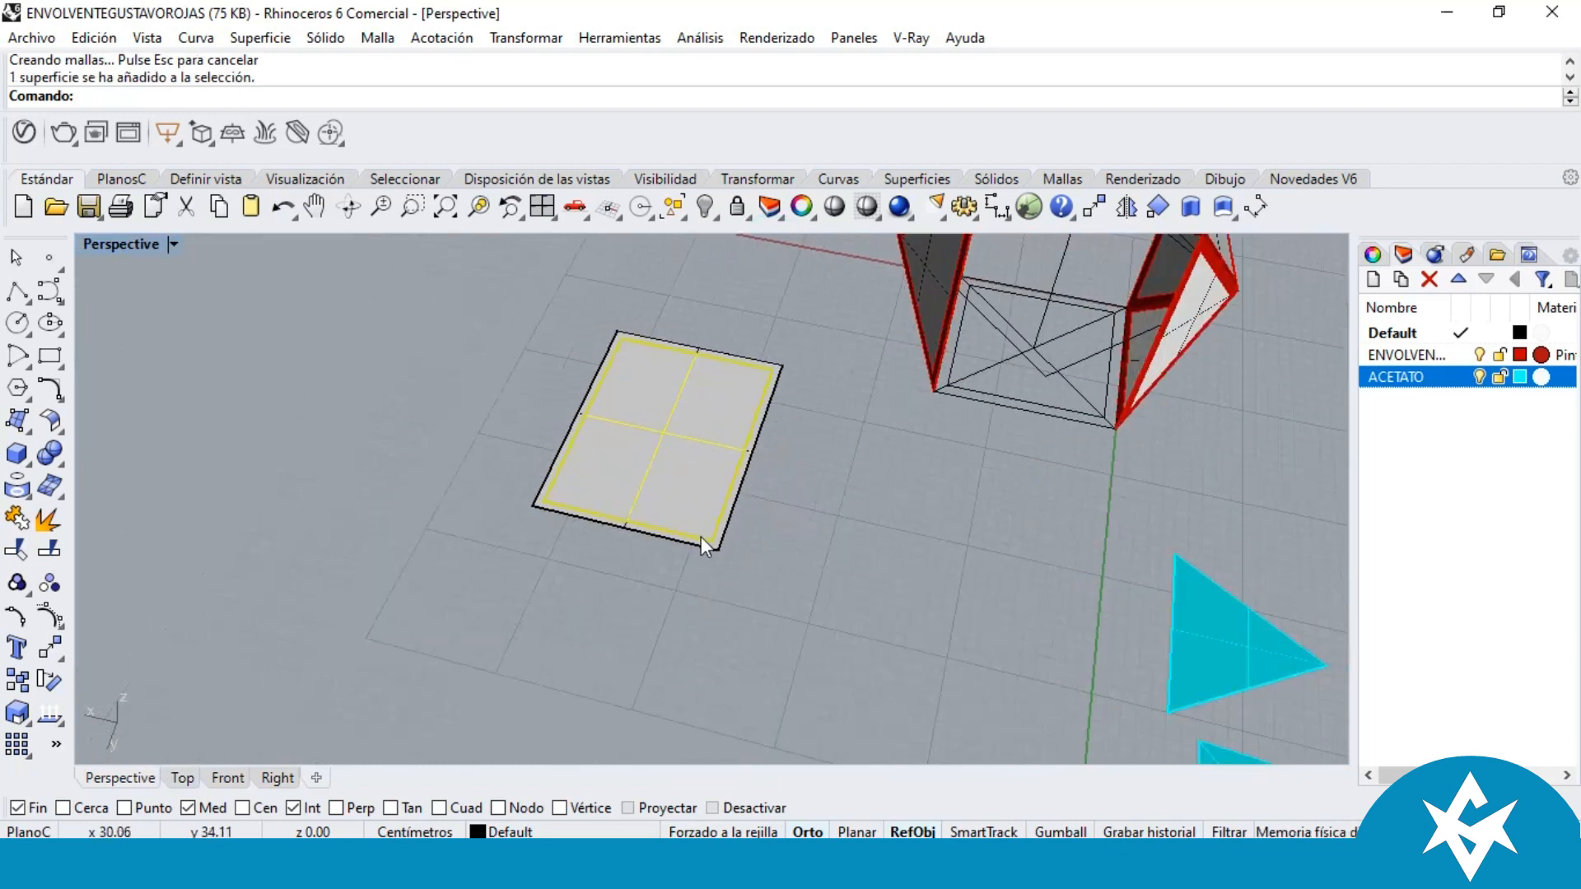
scroll(695, 550, "up", 6)
left_click(681, 545)
scroll(673, 573, "down", 4)
scroll(733, 384, "down", 5)
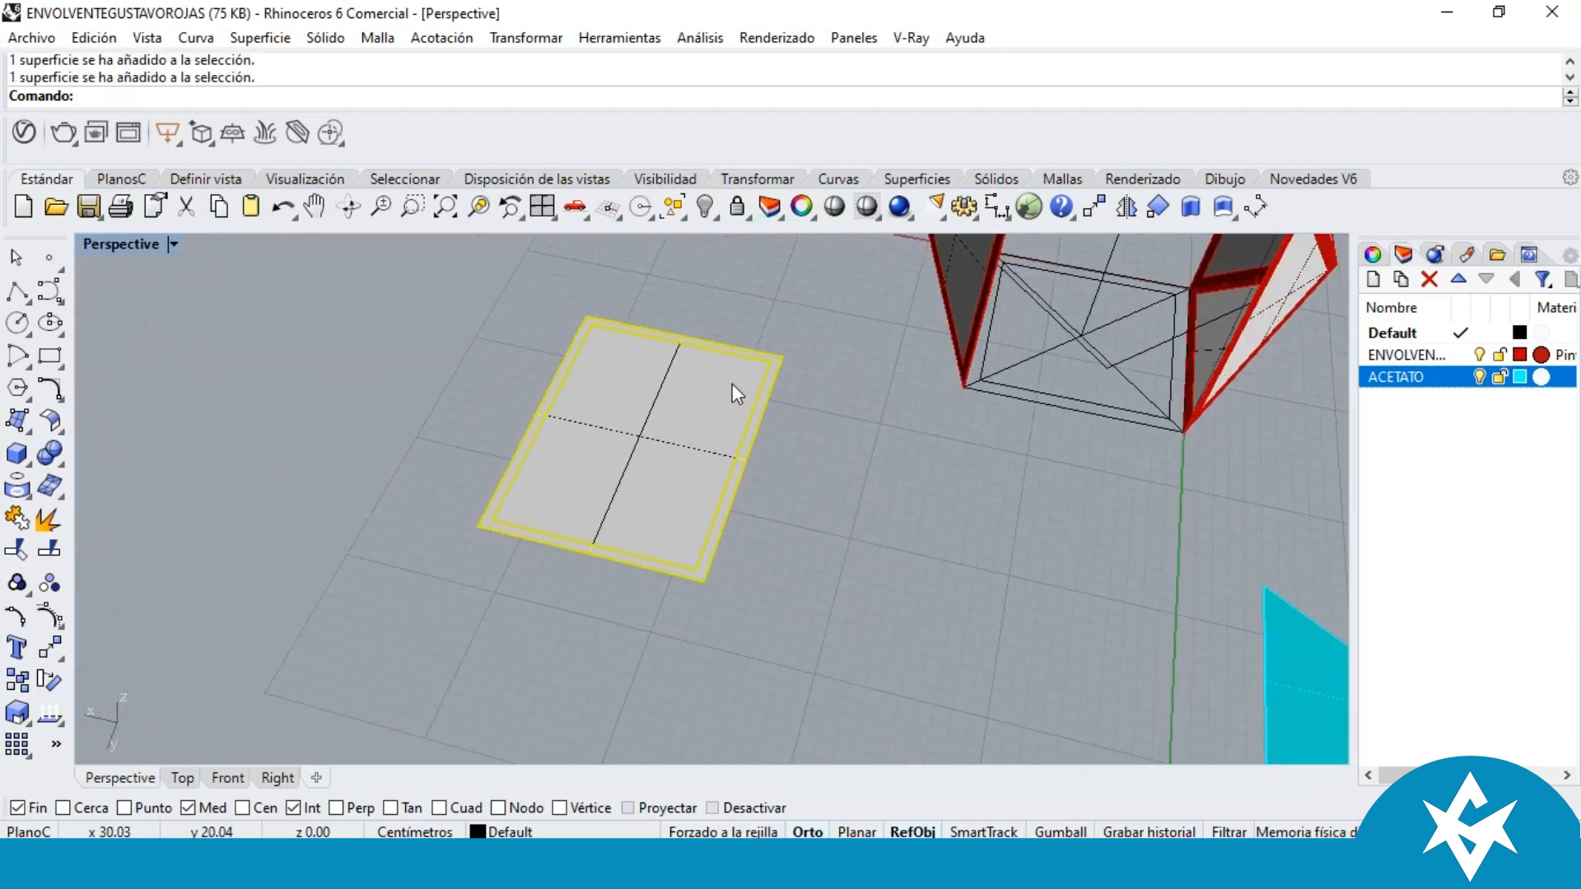
scroll(654, 387, "up", 3)
scroll(654, 388, "up", 2)
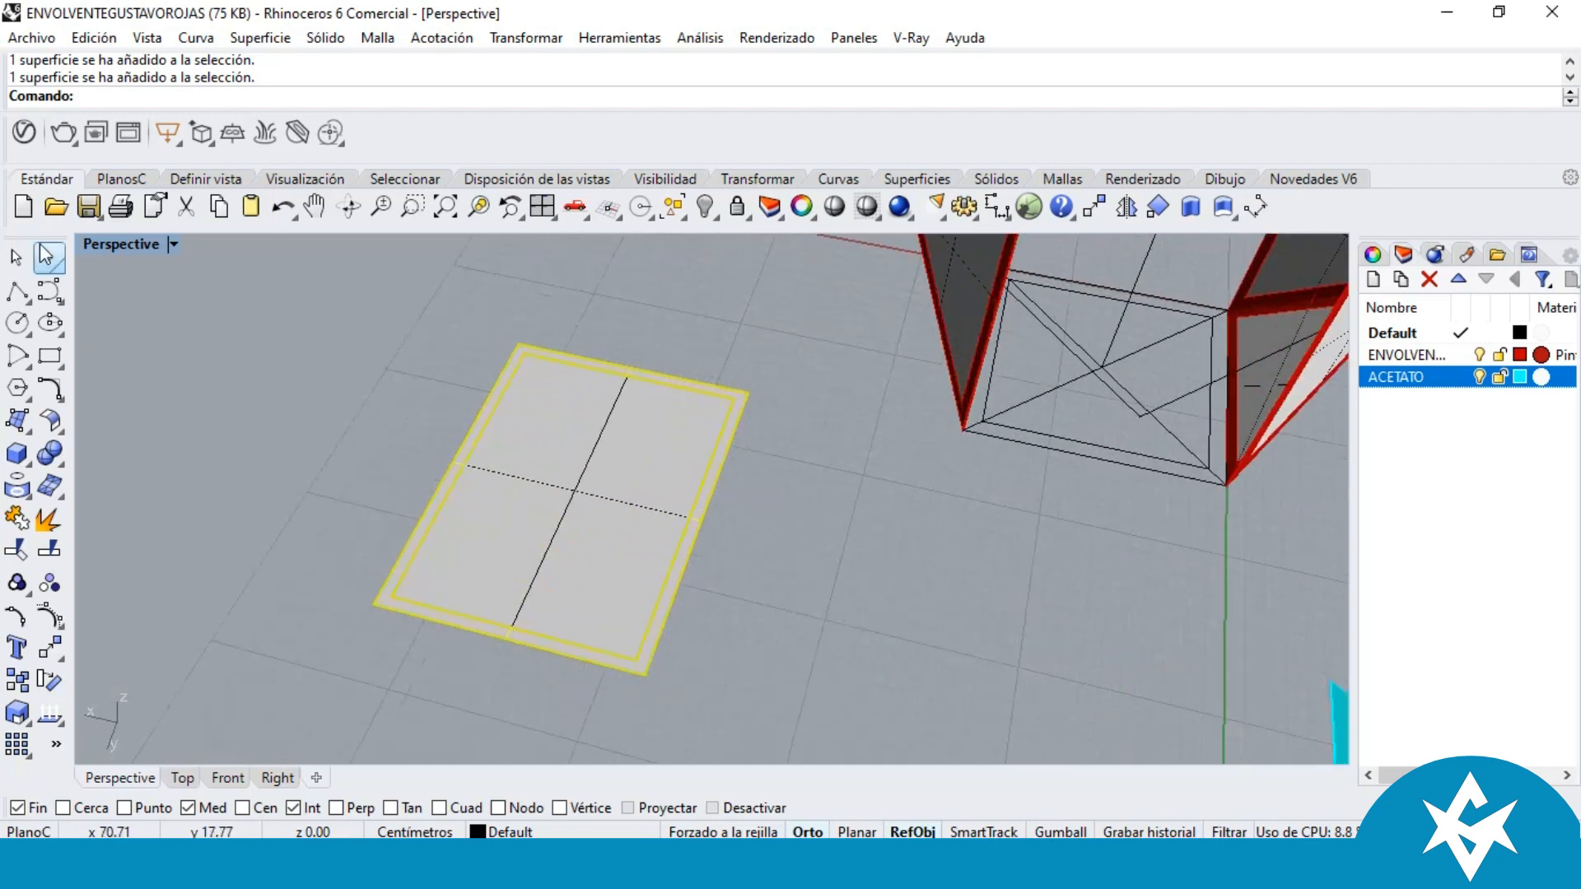
Step: Save the file and change the rectangular frame surface to the ENVOLVENTE ESTRUCTURA layer
left_click(88, 206)
left_click(545, 247)
scroll(717, 346, "up", 3)
left_click(683, 365)
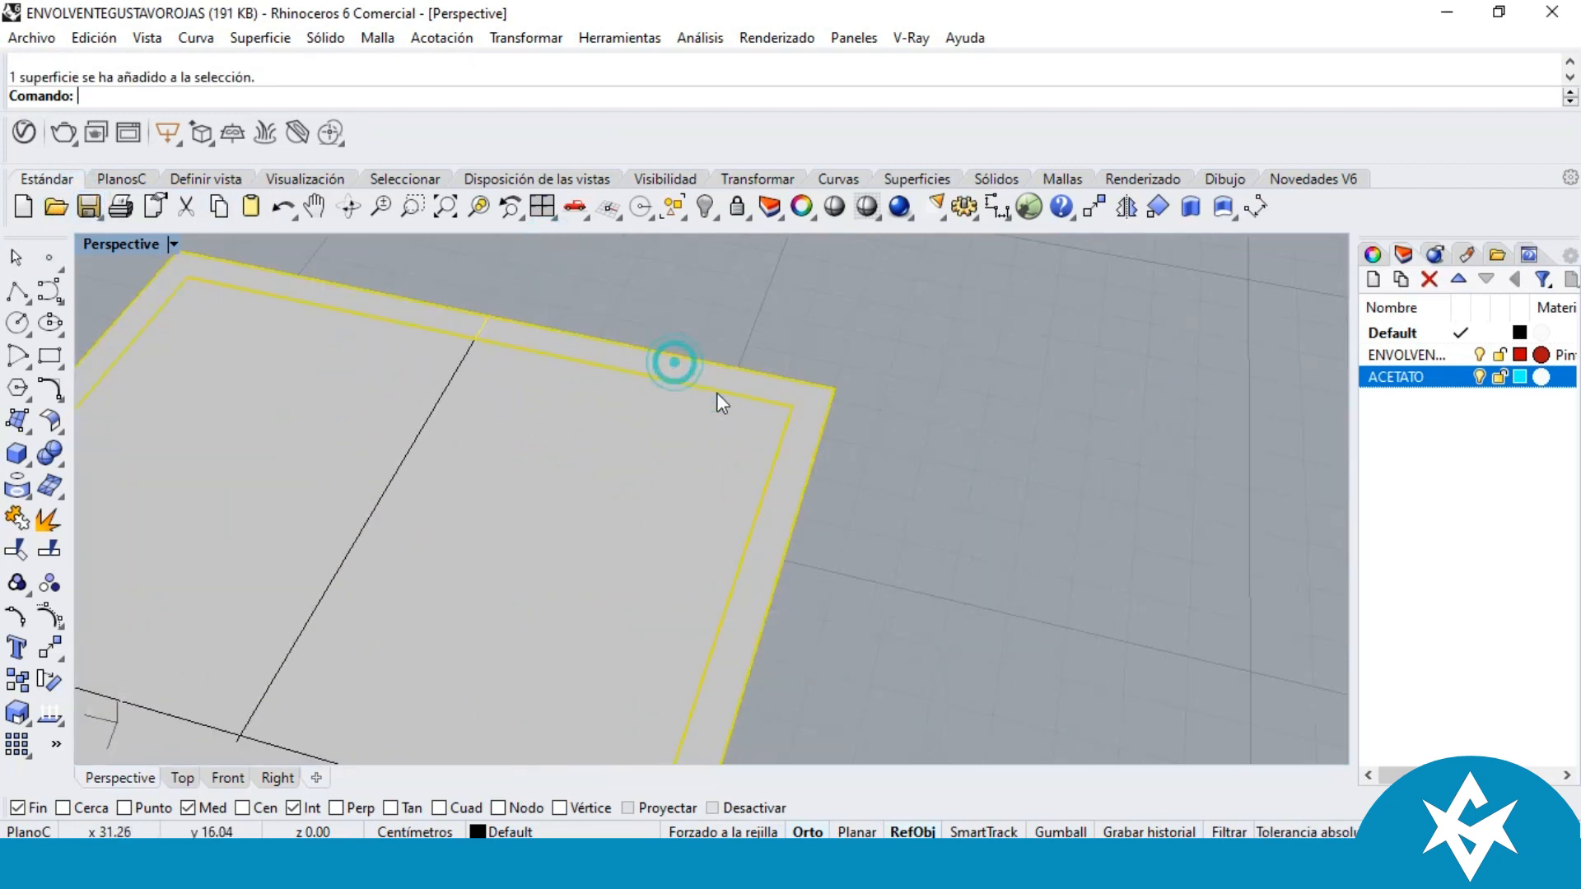
right_click(1404, 355)
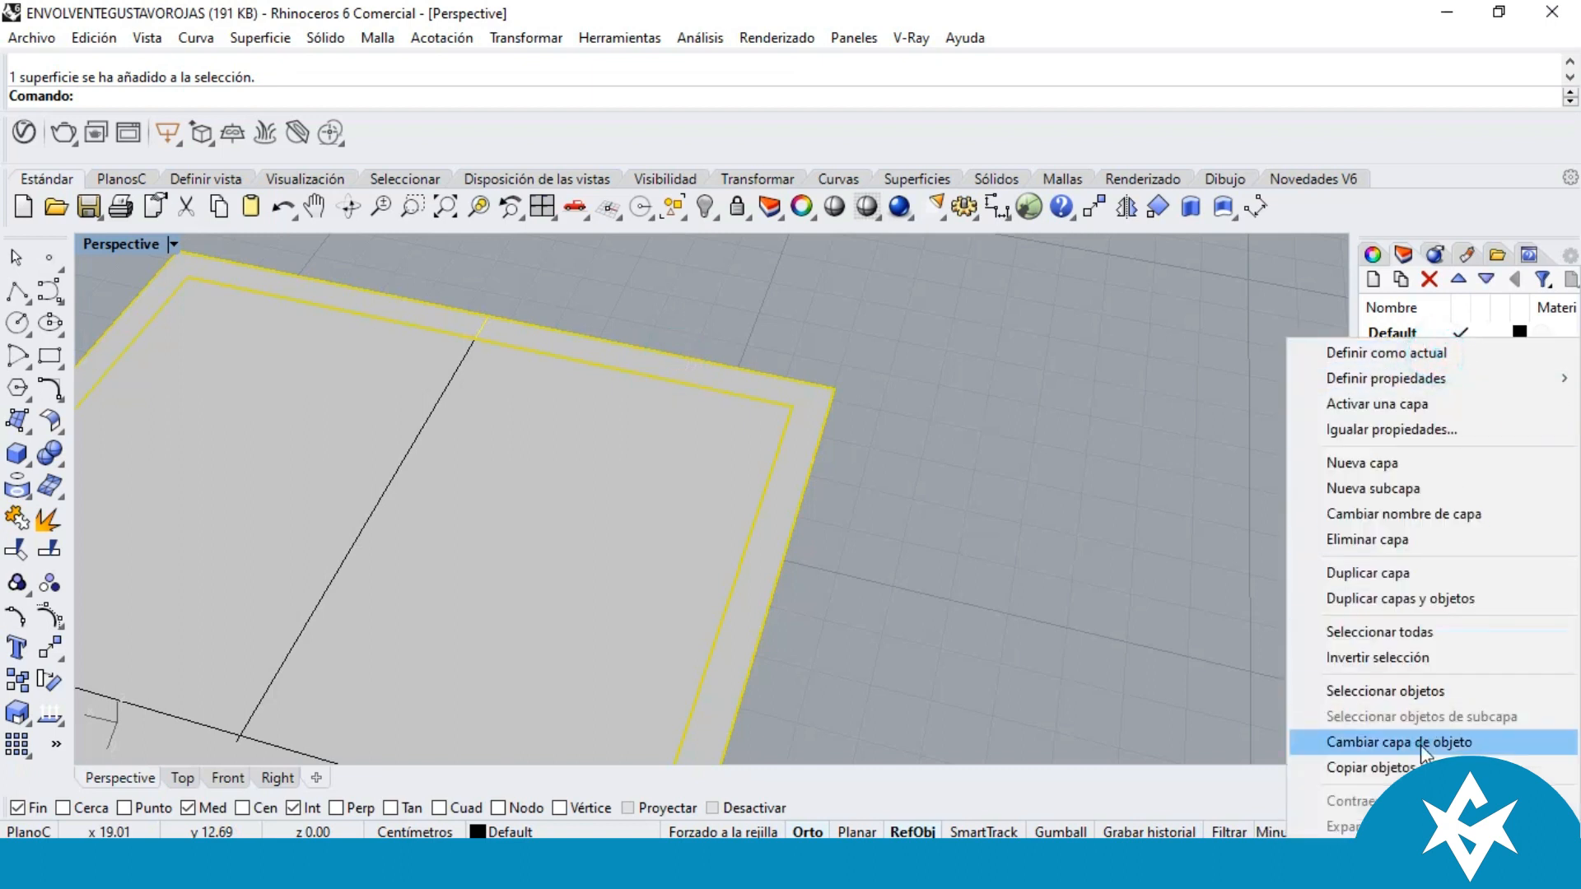
left_click(1437, 745)
Step: Group the rectangular panel's inner surface with its red frame
left_click(535, 557)
scroll(774, 395, "up", 1)
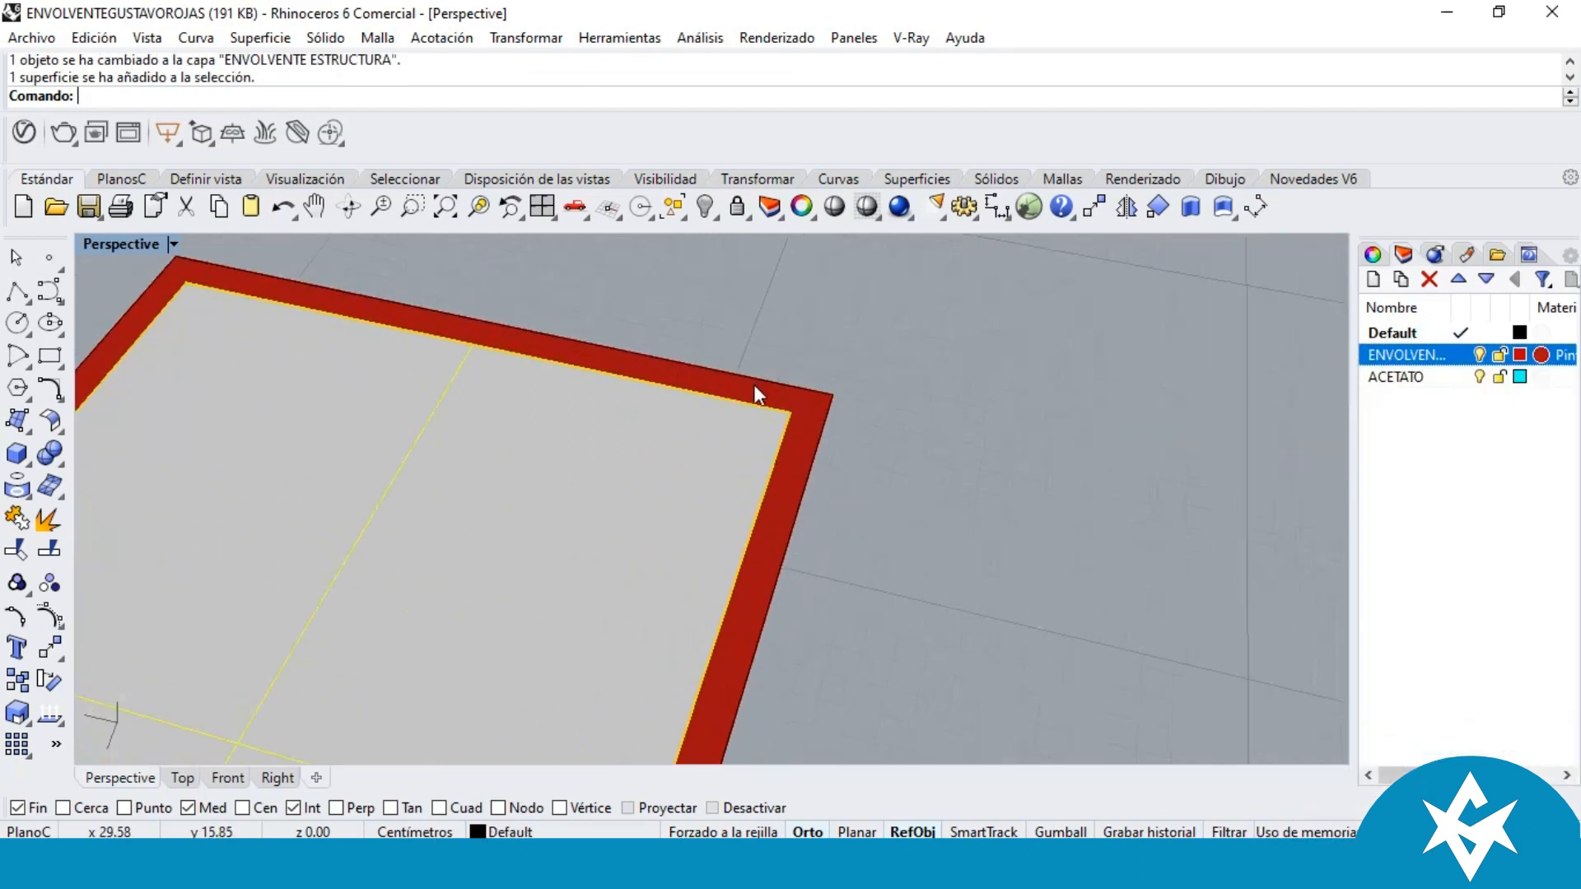
left_click(754, 383, "shift")
left_click(16, 582)
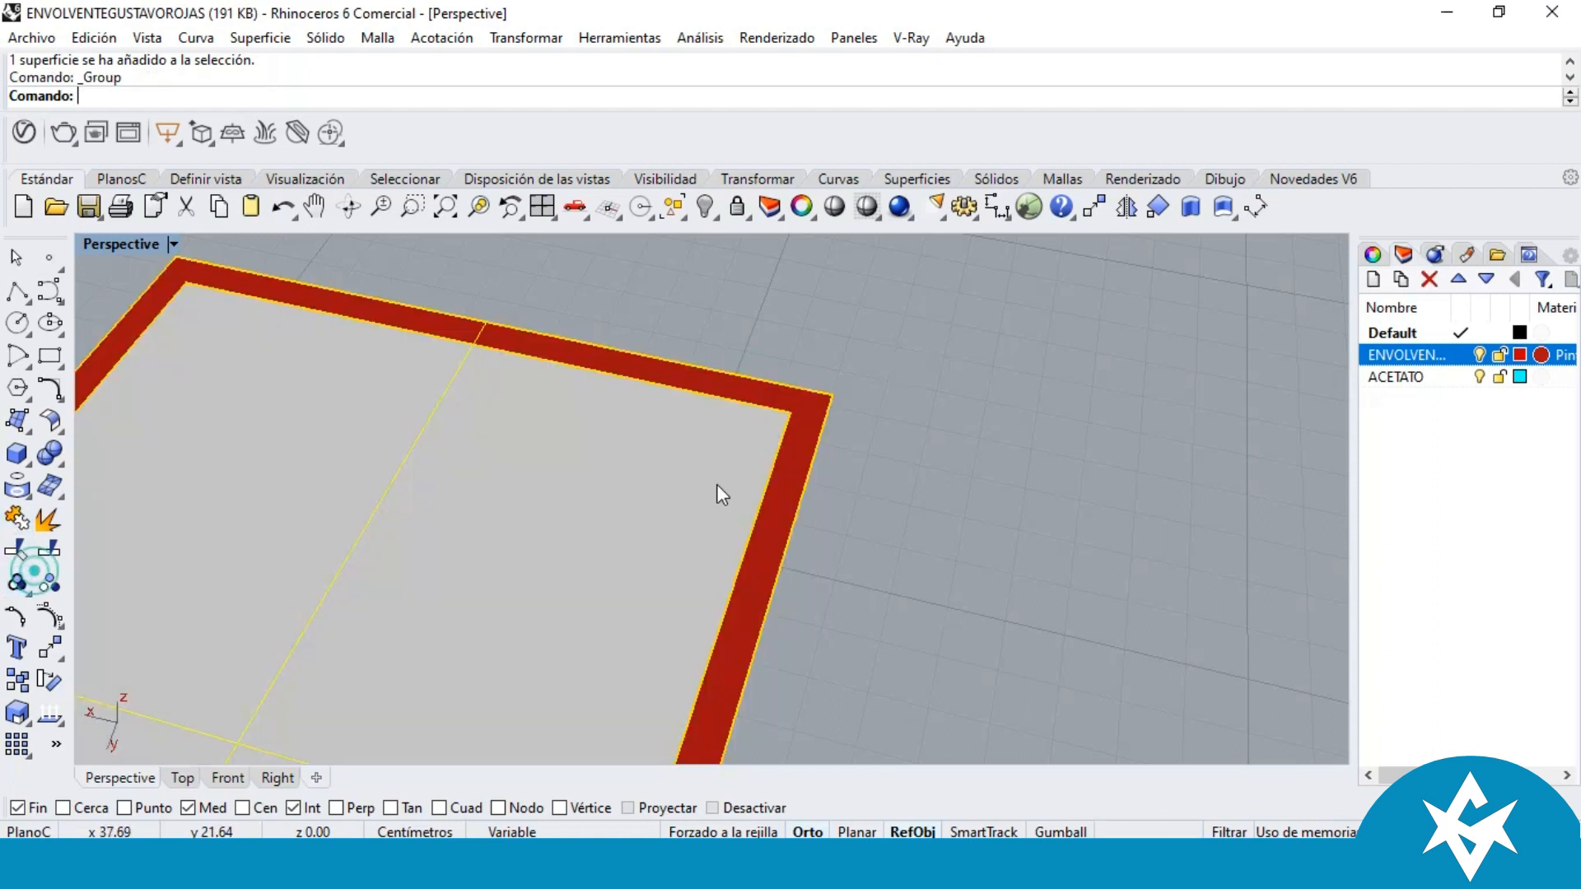
scroll(659, 445, "down", 6)
scroll(687, 442, "up", 2)
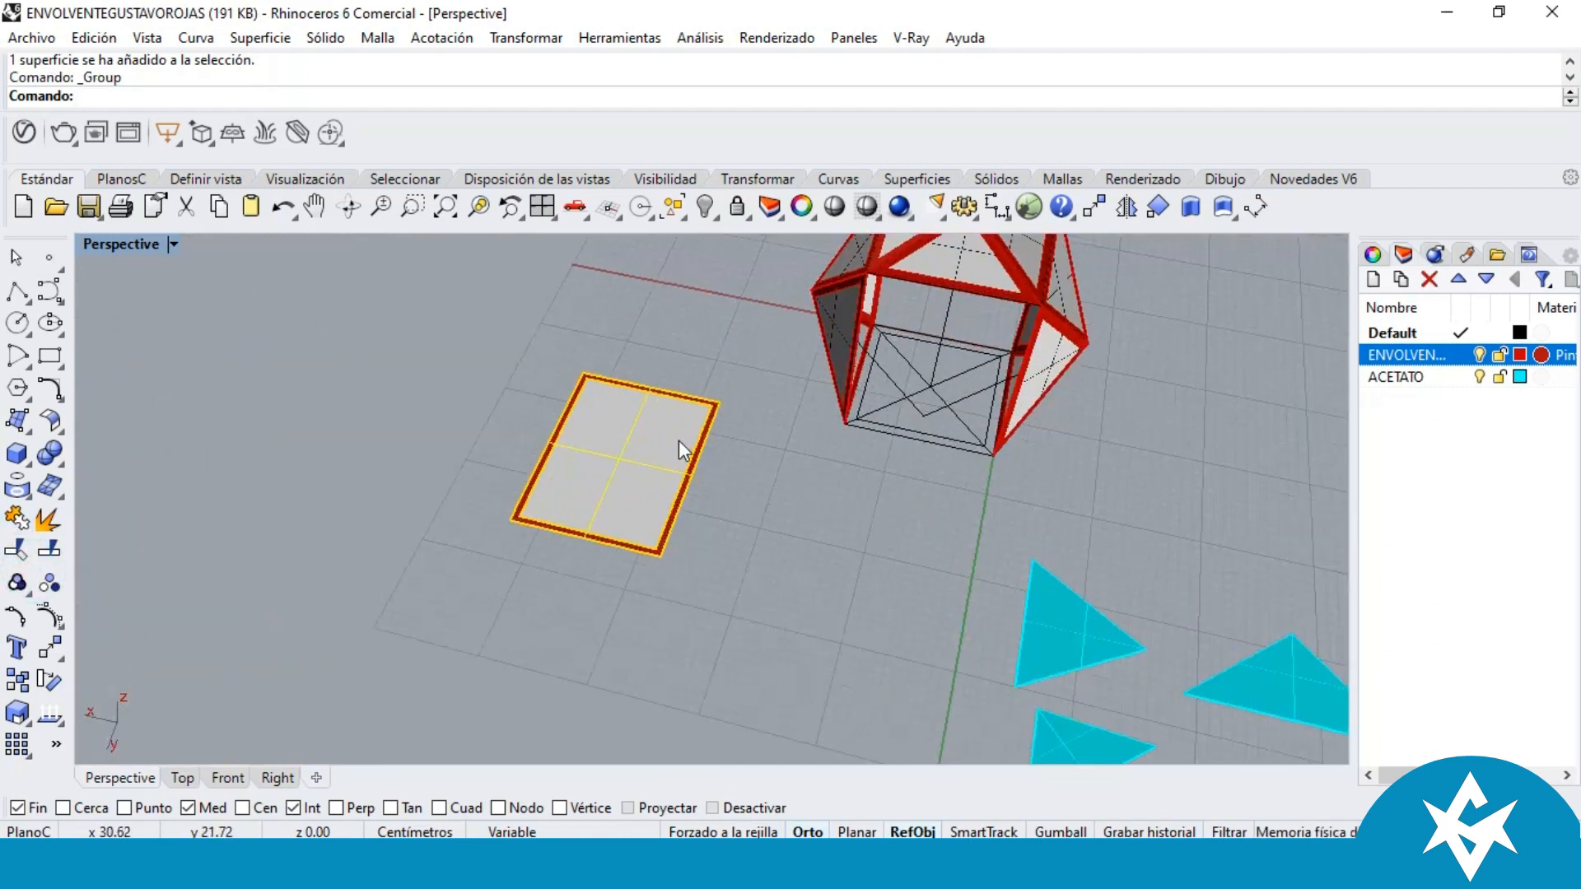
left_click(50, 680)
left_click(659, 557)
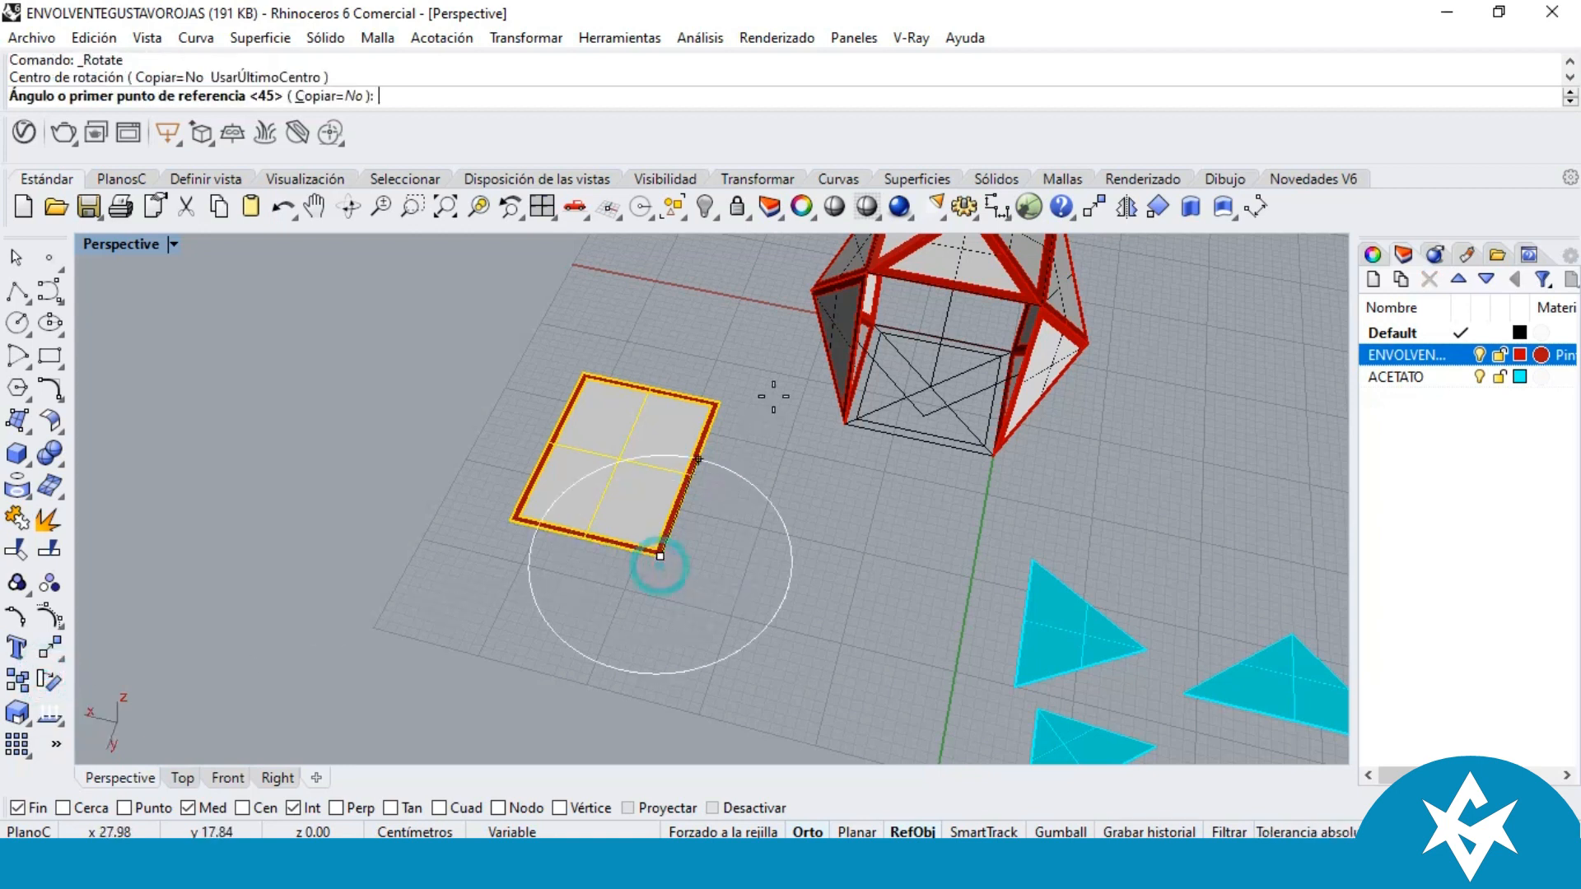
left_click(757, 325)
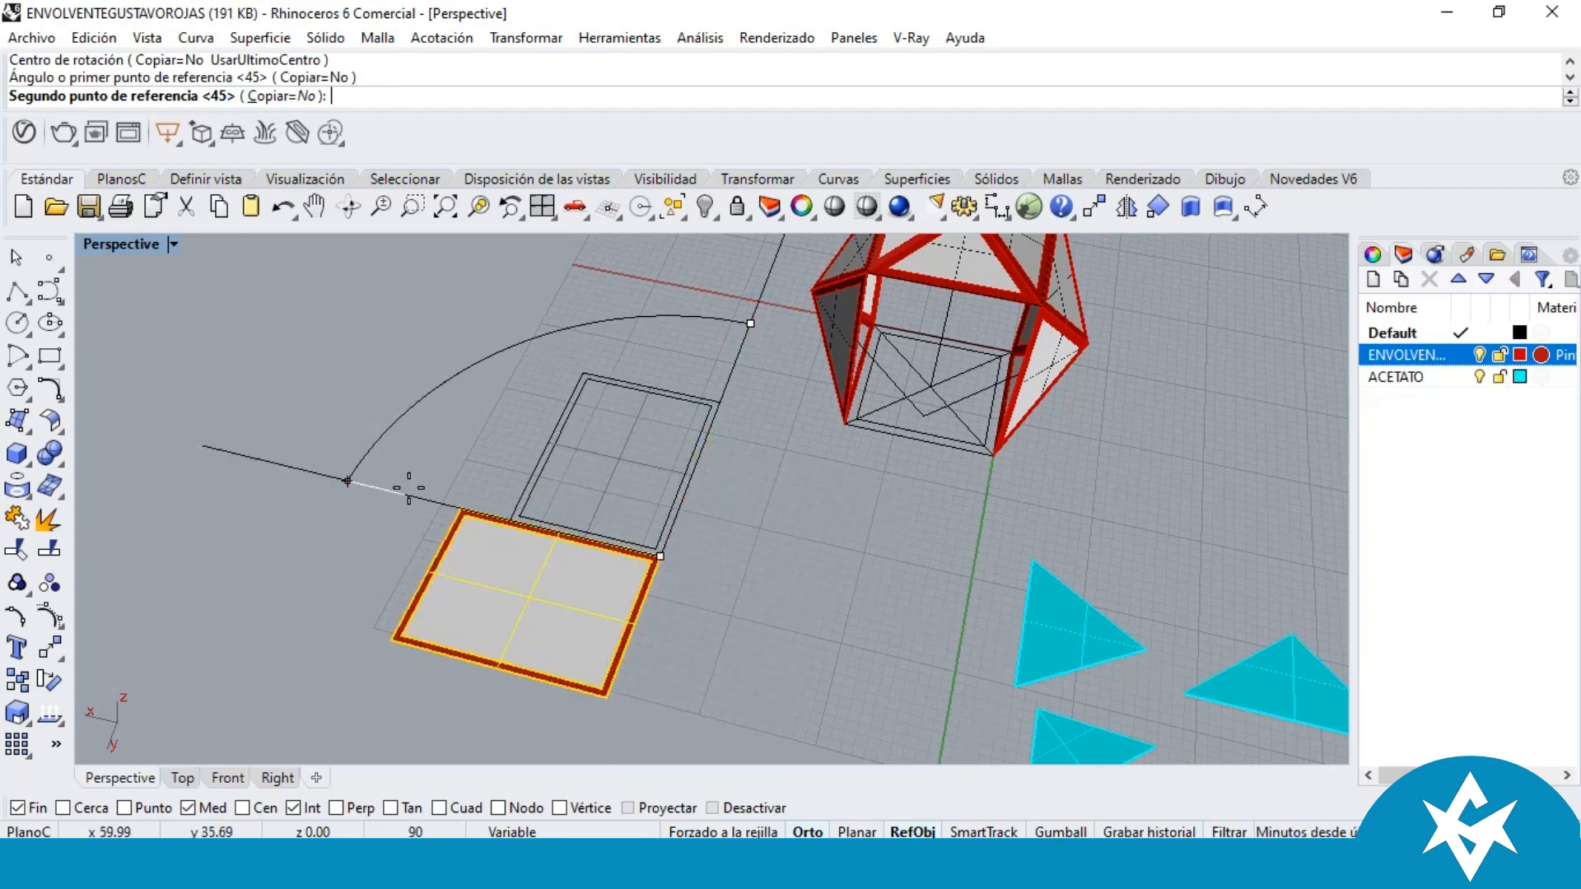
key("F8")
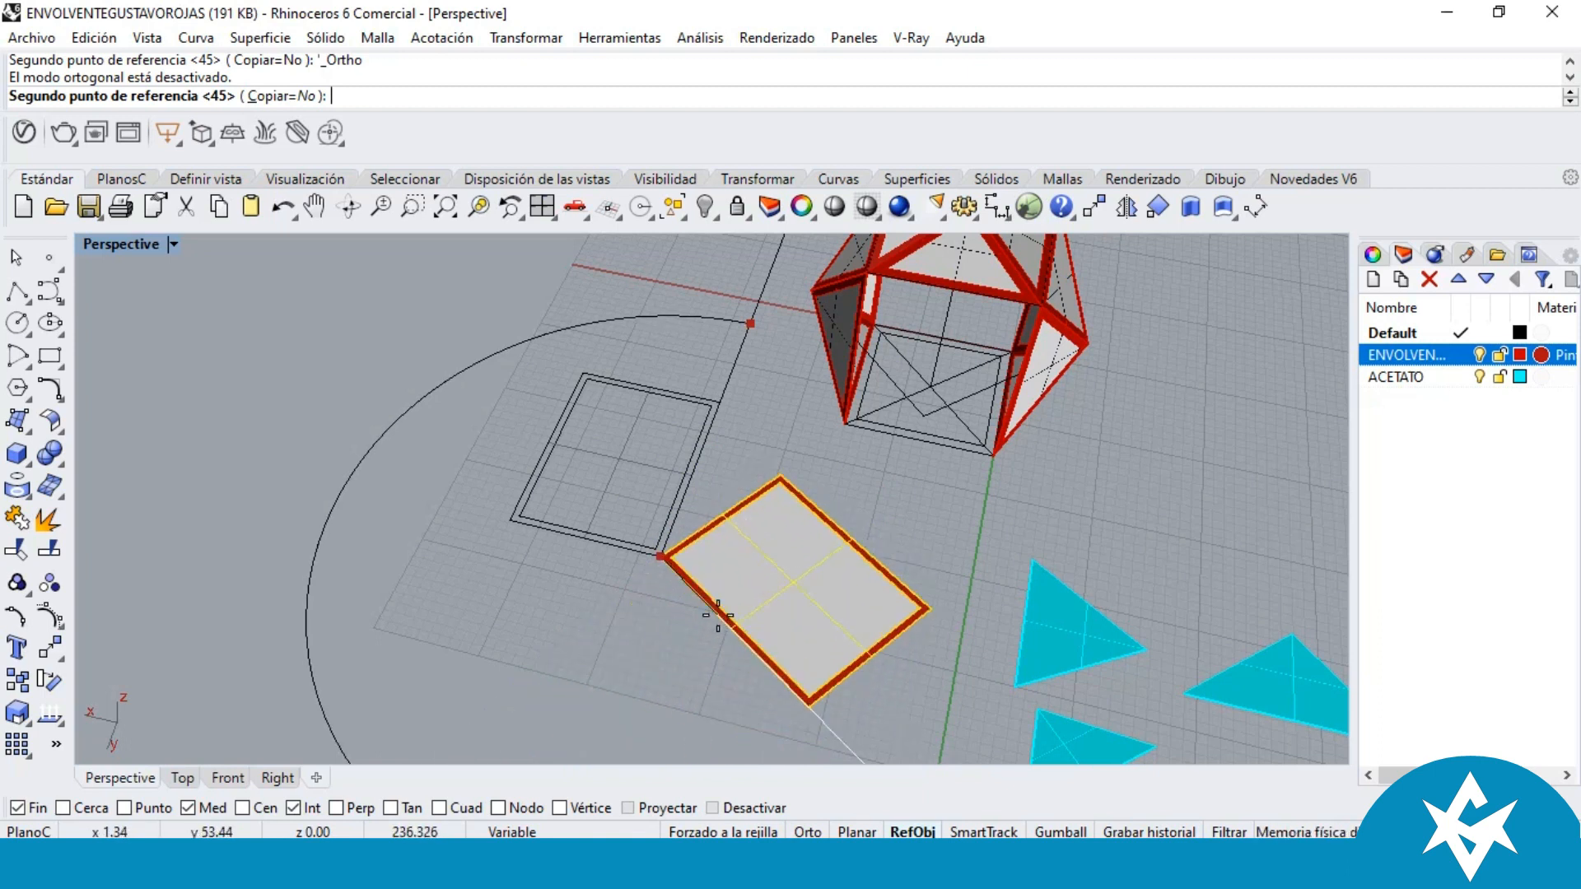
left_click(717, 614)
key("ctrl+z")
left_click(786, 541)
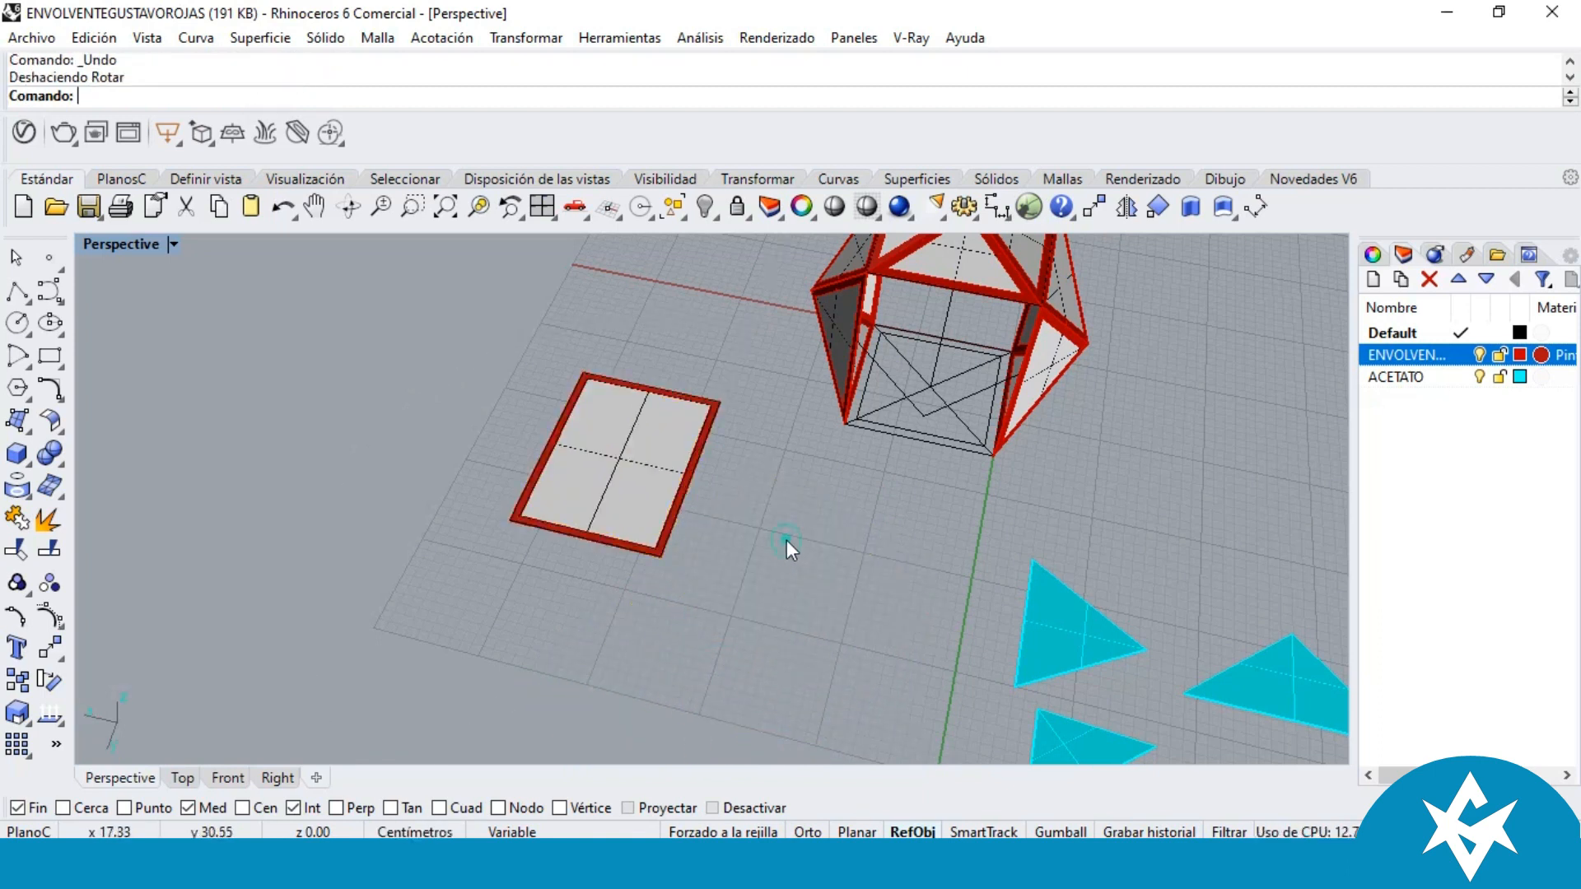
Step: Set up a 3D rotation of the grouped rectangular panel with its axis along the short outer edge facing the viewer
right_click(47, 685)
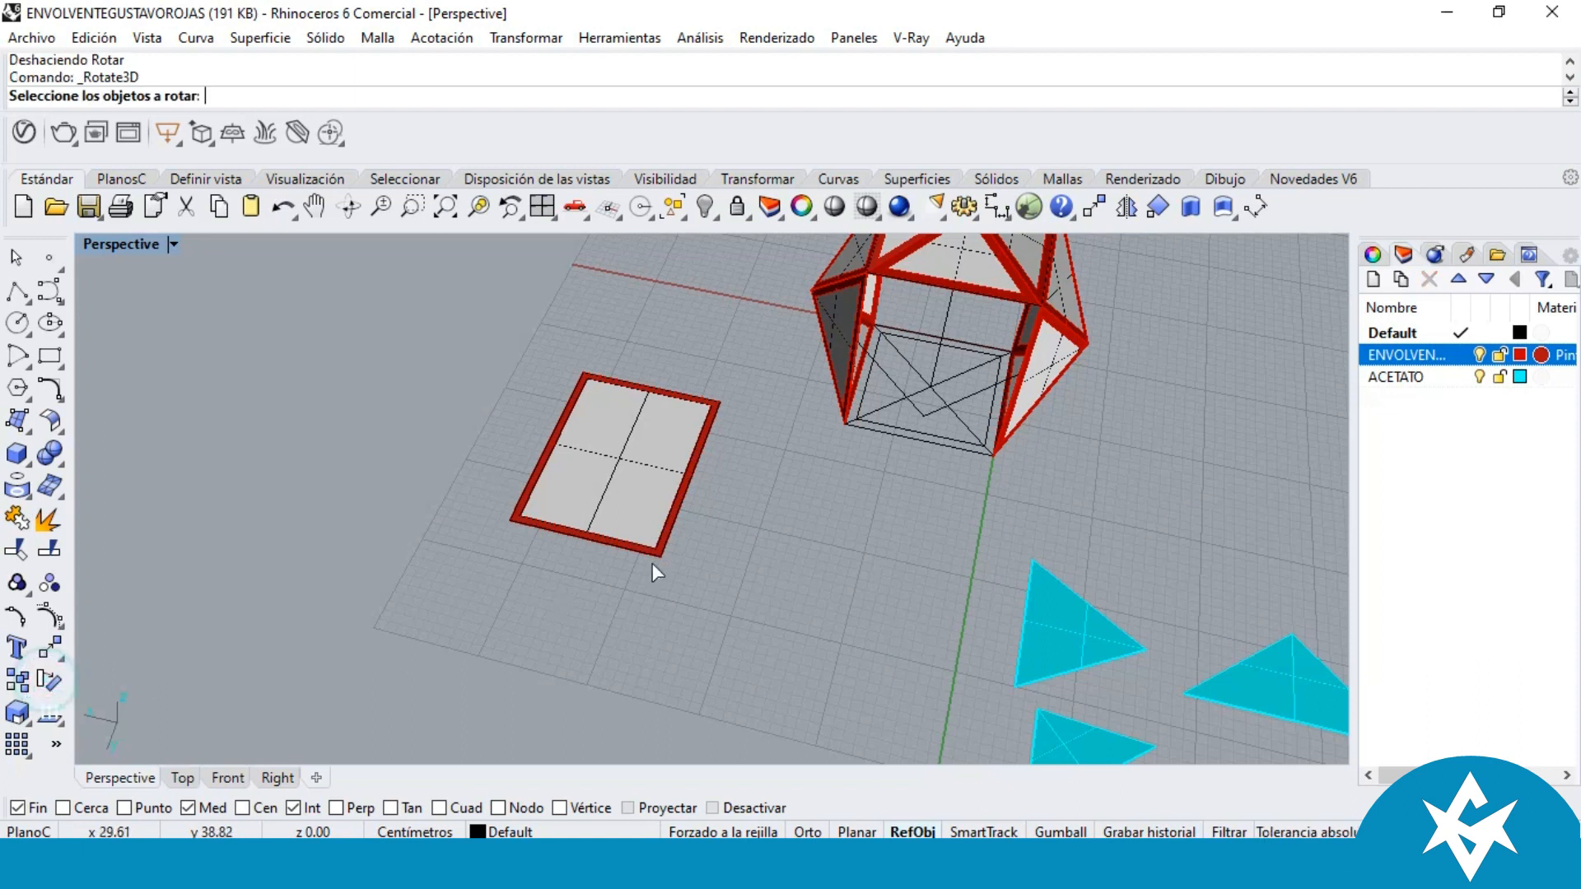
scroll(653, 563, "up", 3)
left_click(634, 471)
scroll(609, 565, "up", 1)
scroll(604, 565, "up", 1)
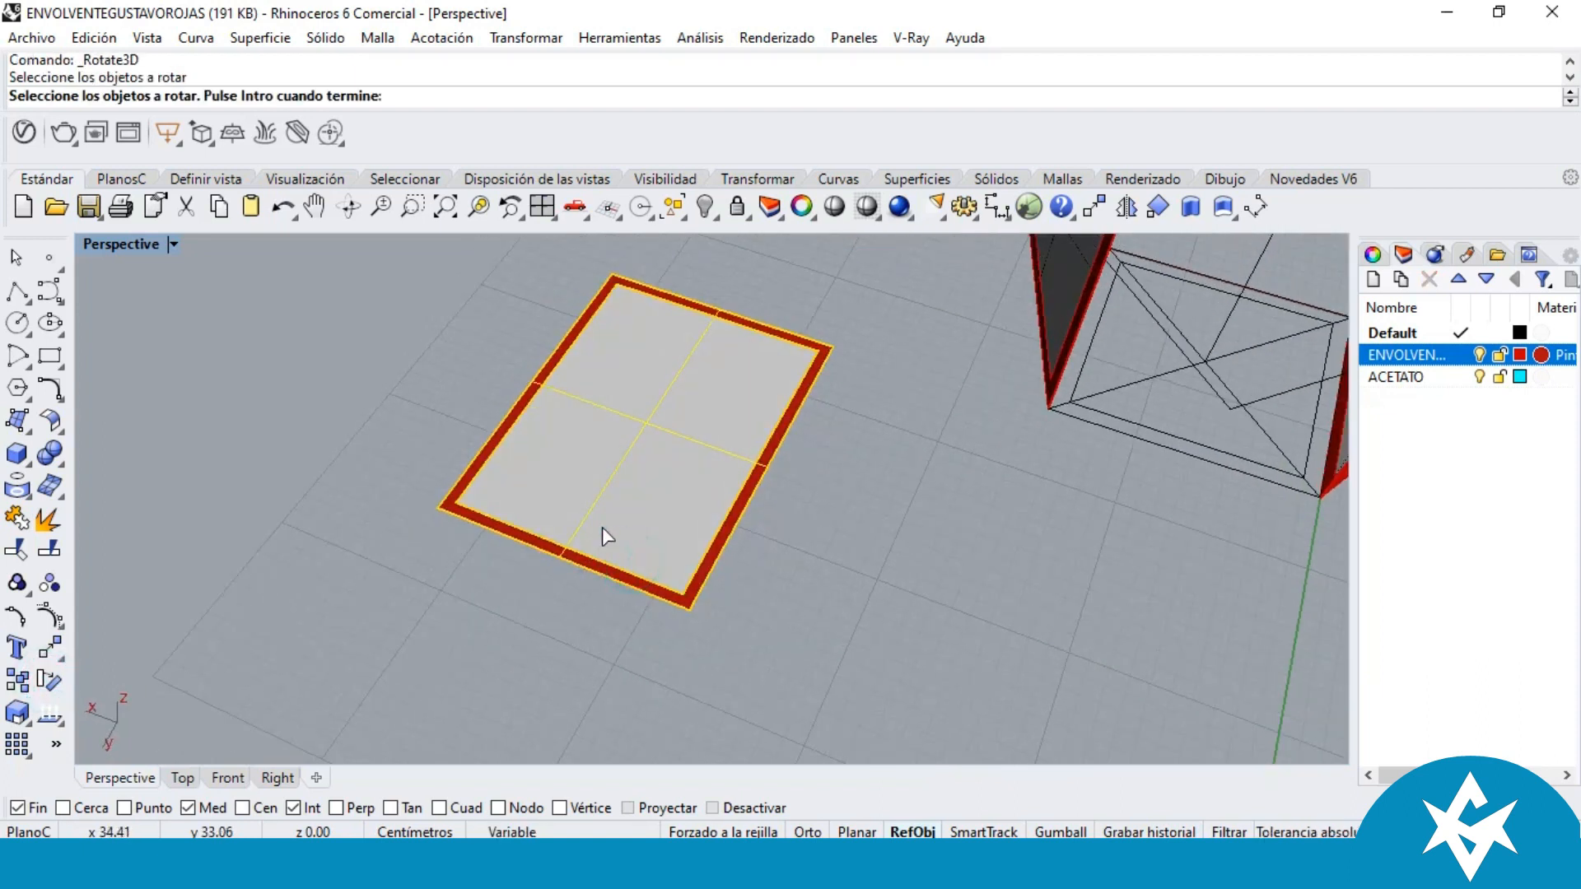
key("Return")
scroll(524, 556, "up", 1)
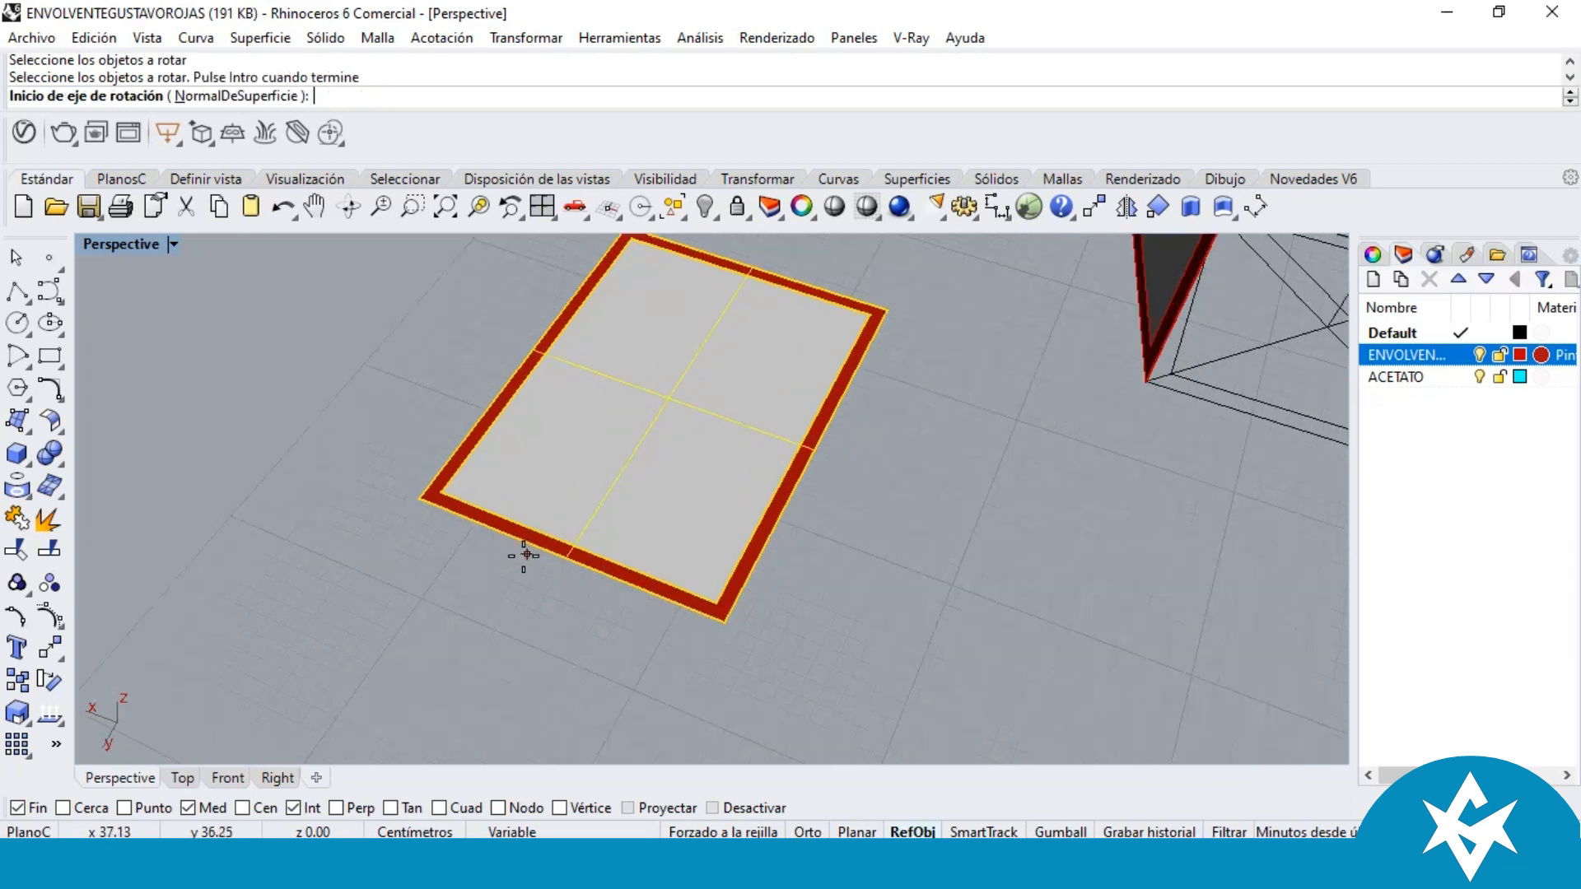
left_click(418, 498)
left_click(724, 648)
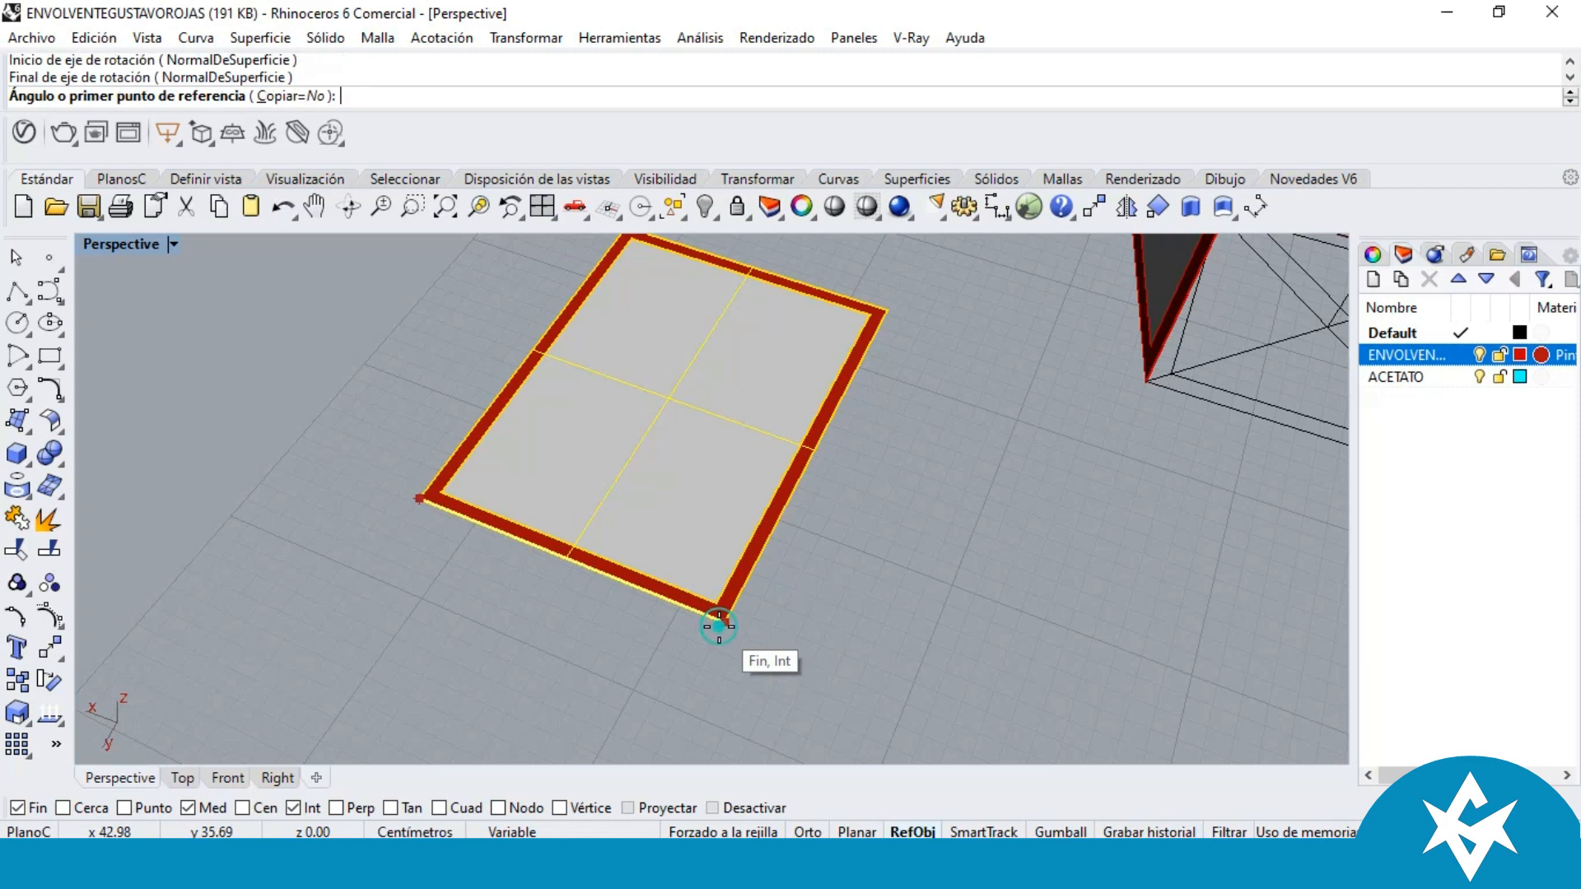
Step: With ortho on, rotate the rectangular panel 90 degrees about that edge so it stands vertically on the ground plane
key("F8")
scroll(736, 638, "down", 2)
right_click_drag(737, 639, 593, 518)
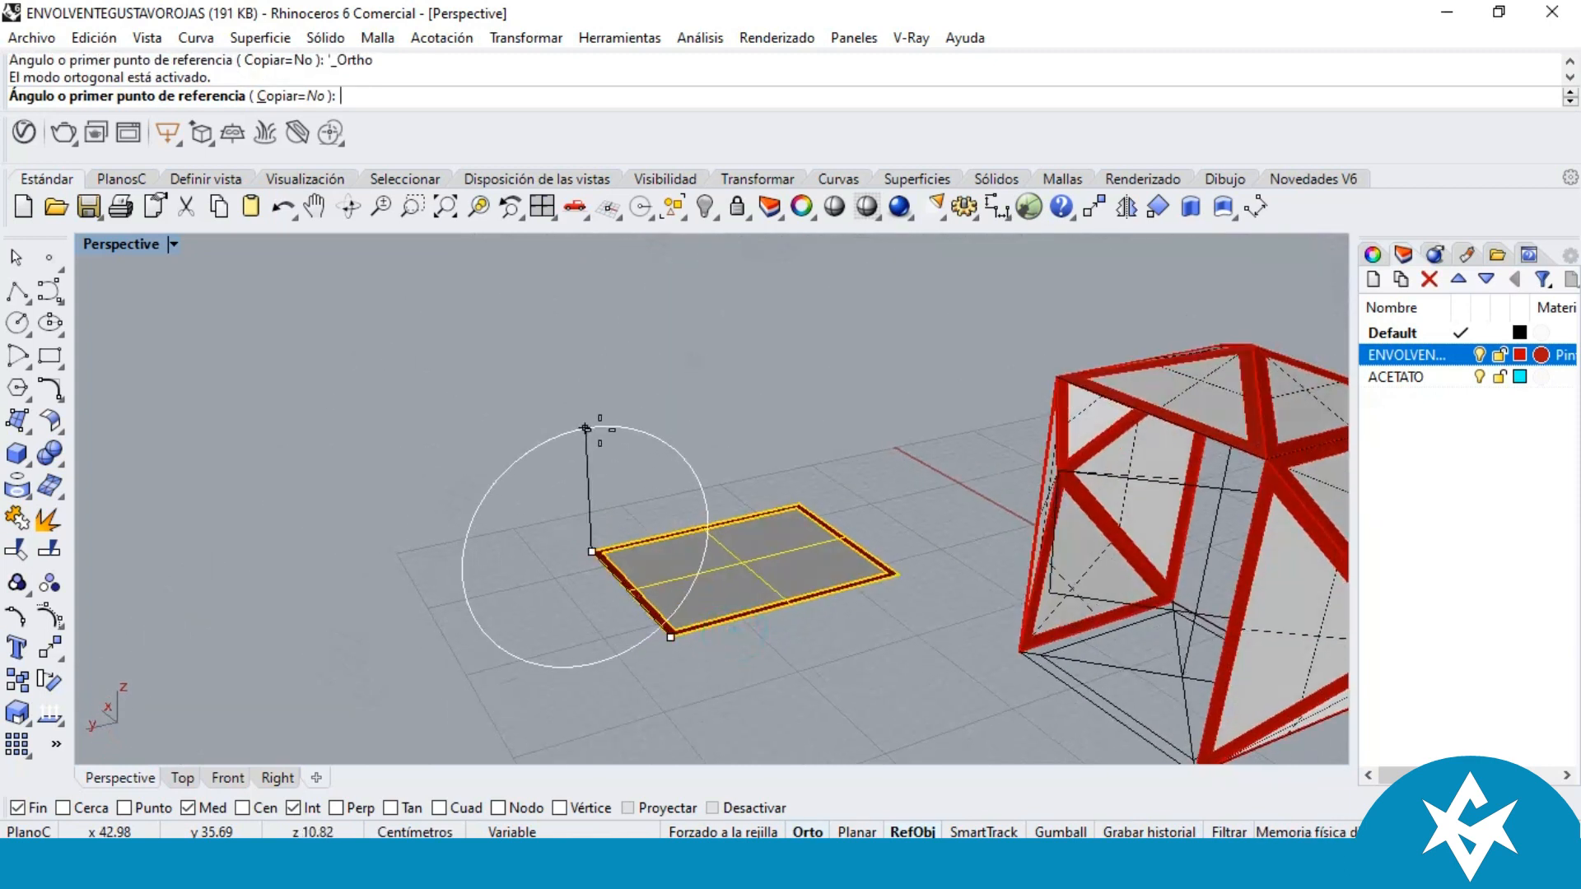
scroll(593, 424, "up", 3)
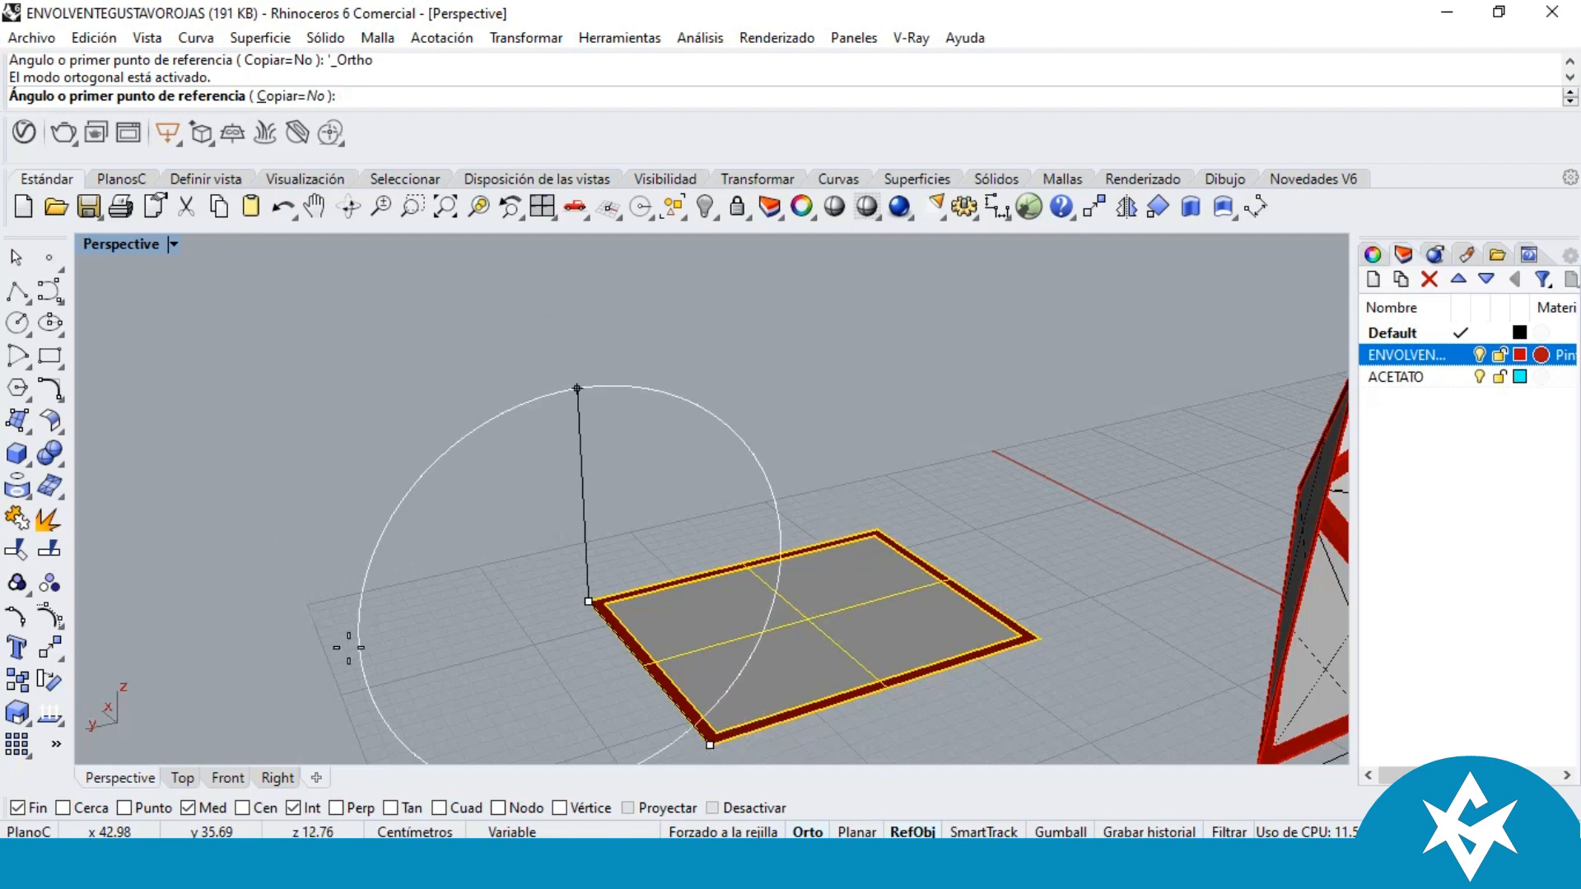
left_click(229, 777)
scroll(876, 593, "down", 5)
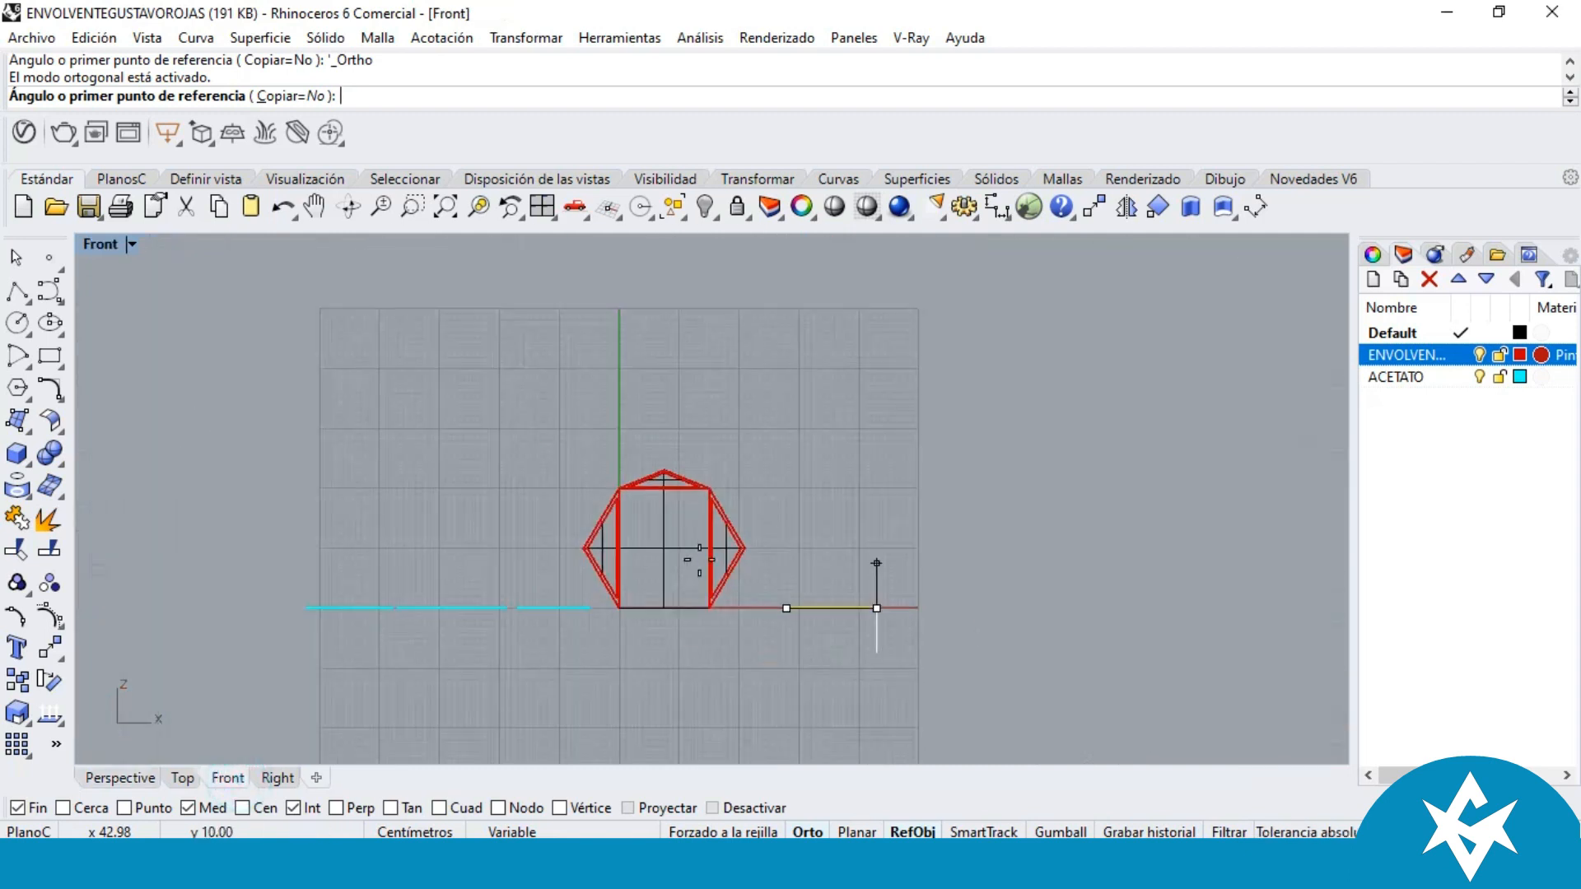
left_click(756, 492)
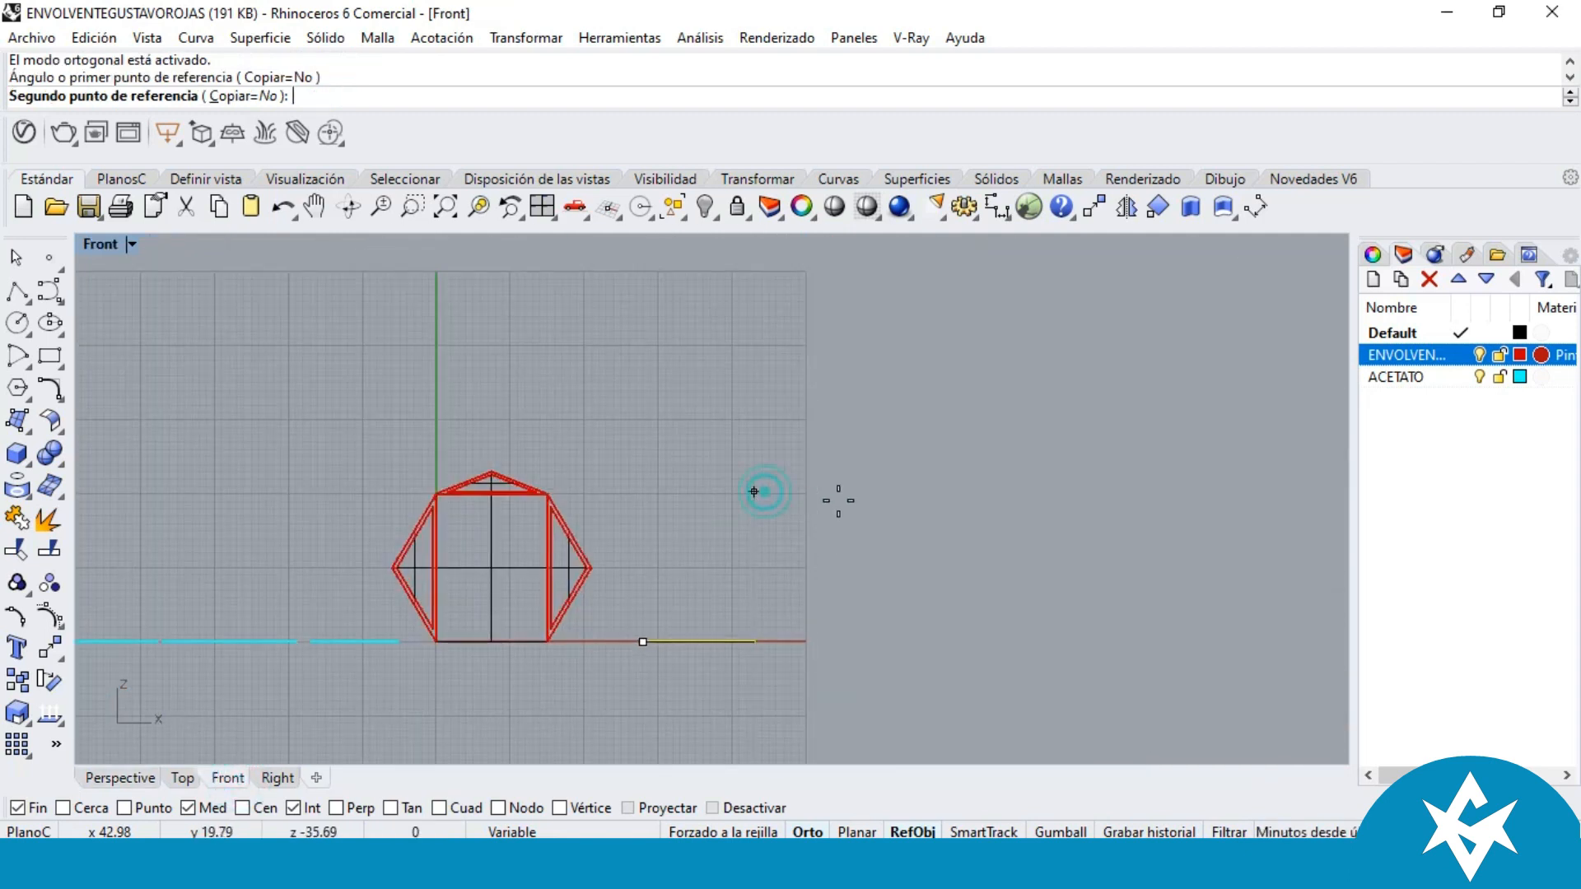
left_click(121, 778)
scroll(678, 504, "down", 2)
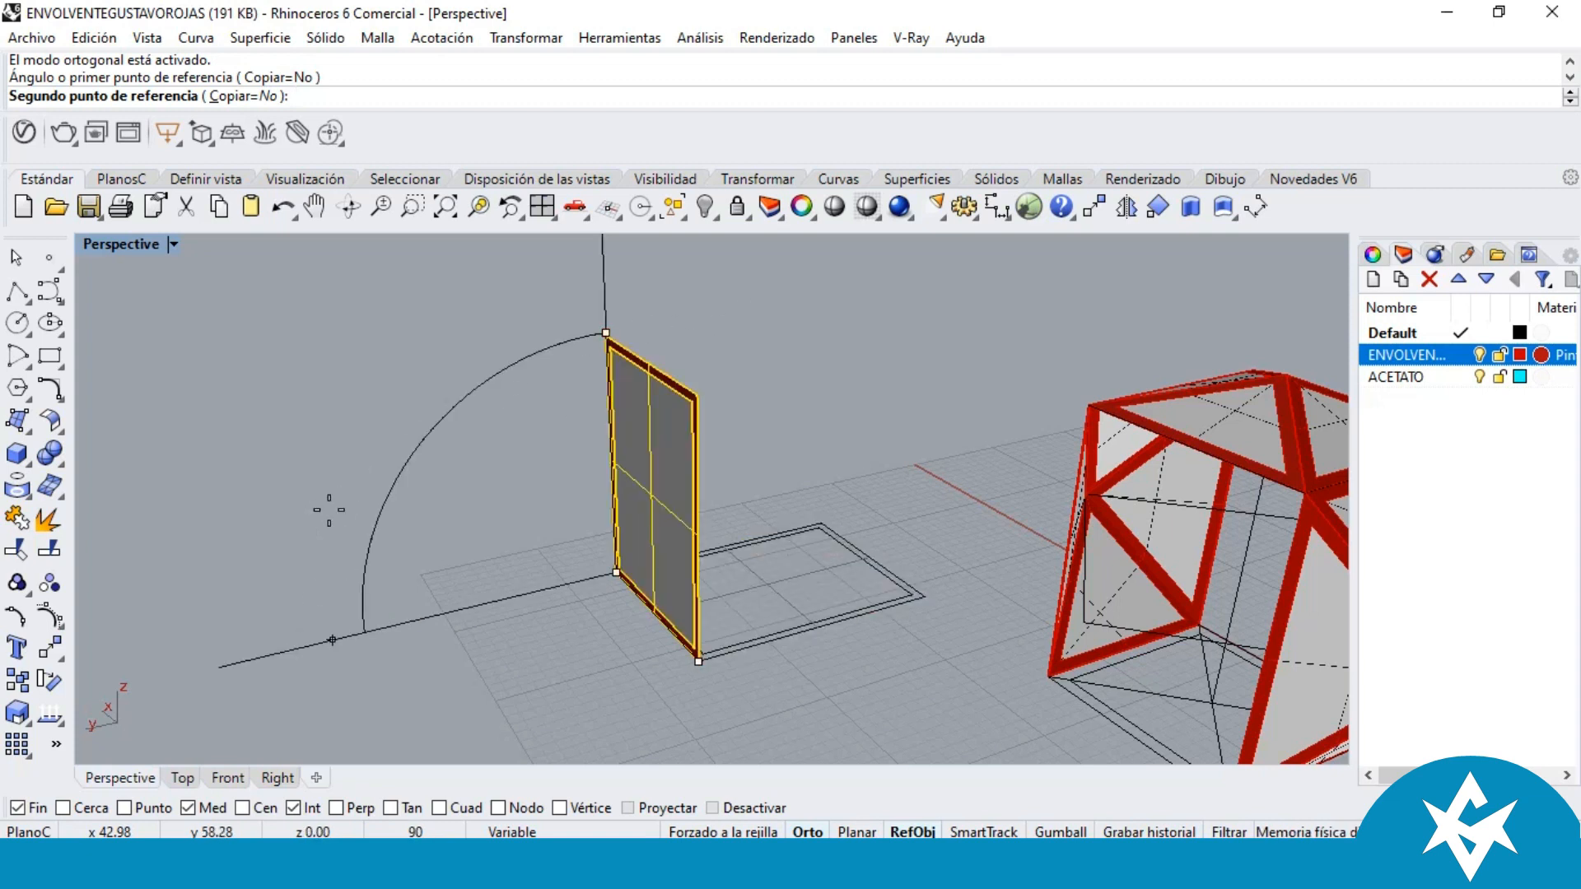
left_click(318, 478)
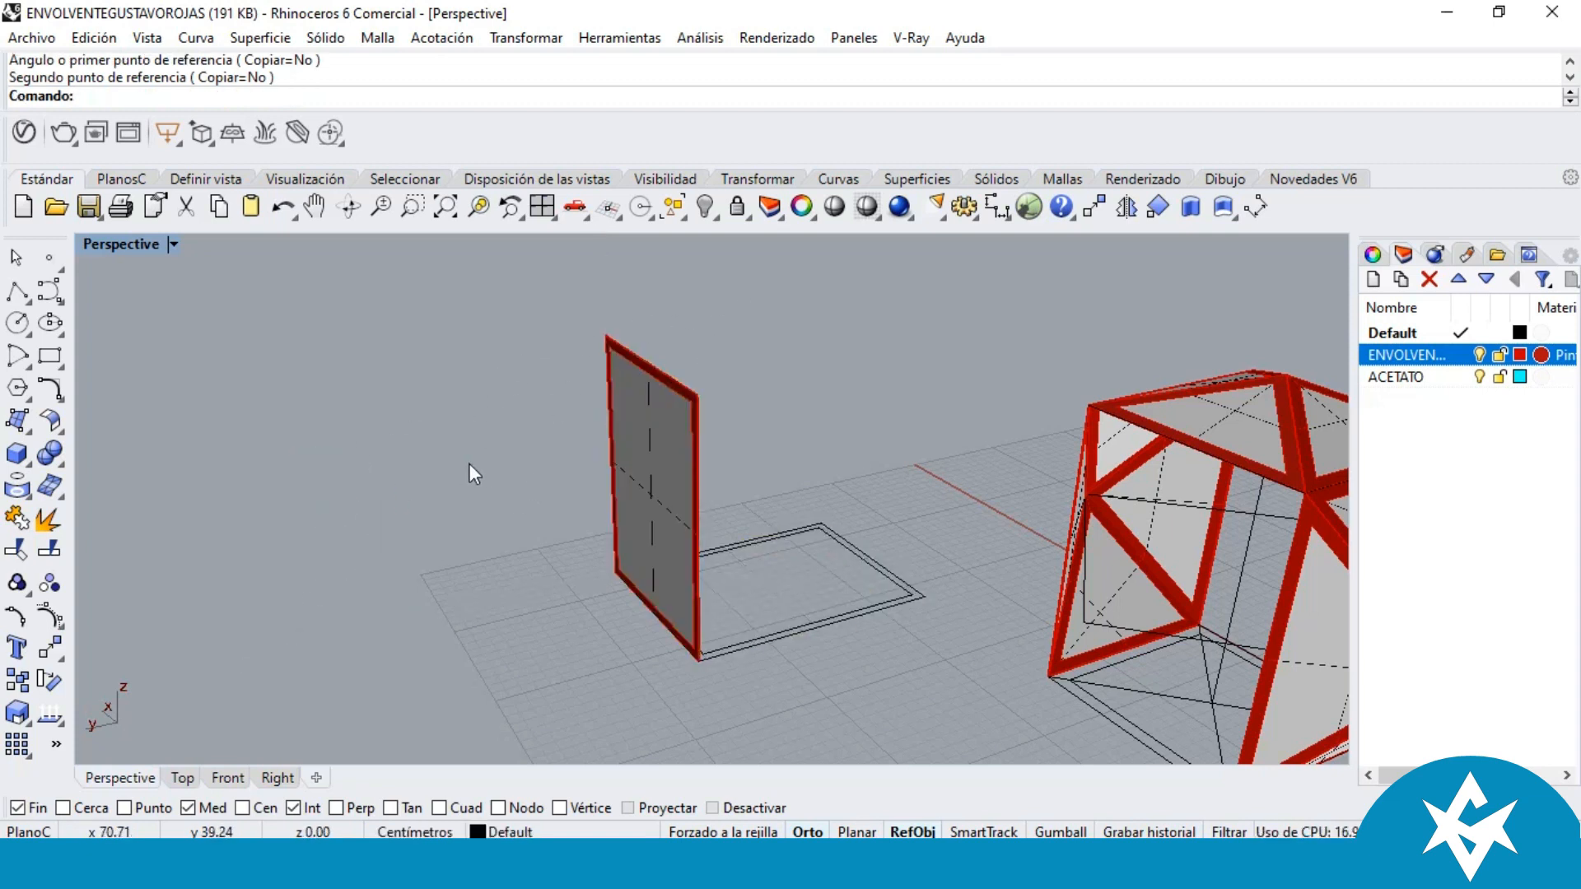
Step: Move the upright rectangular panel by its lower outer corner onto the matching base corner of the envelope's open side
right_click_drag(357, 460, 618, 500)
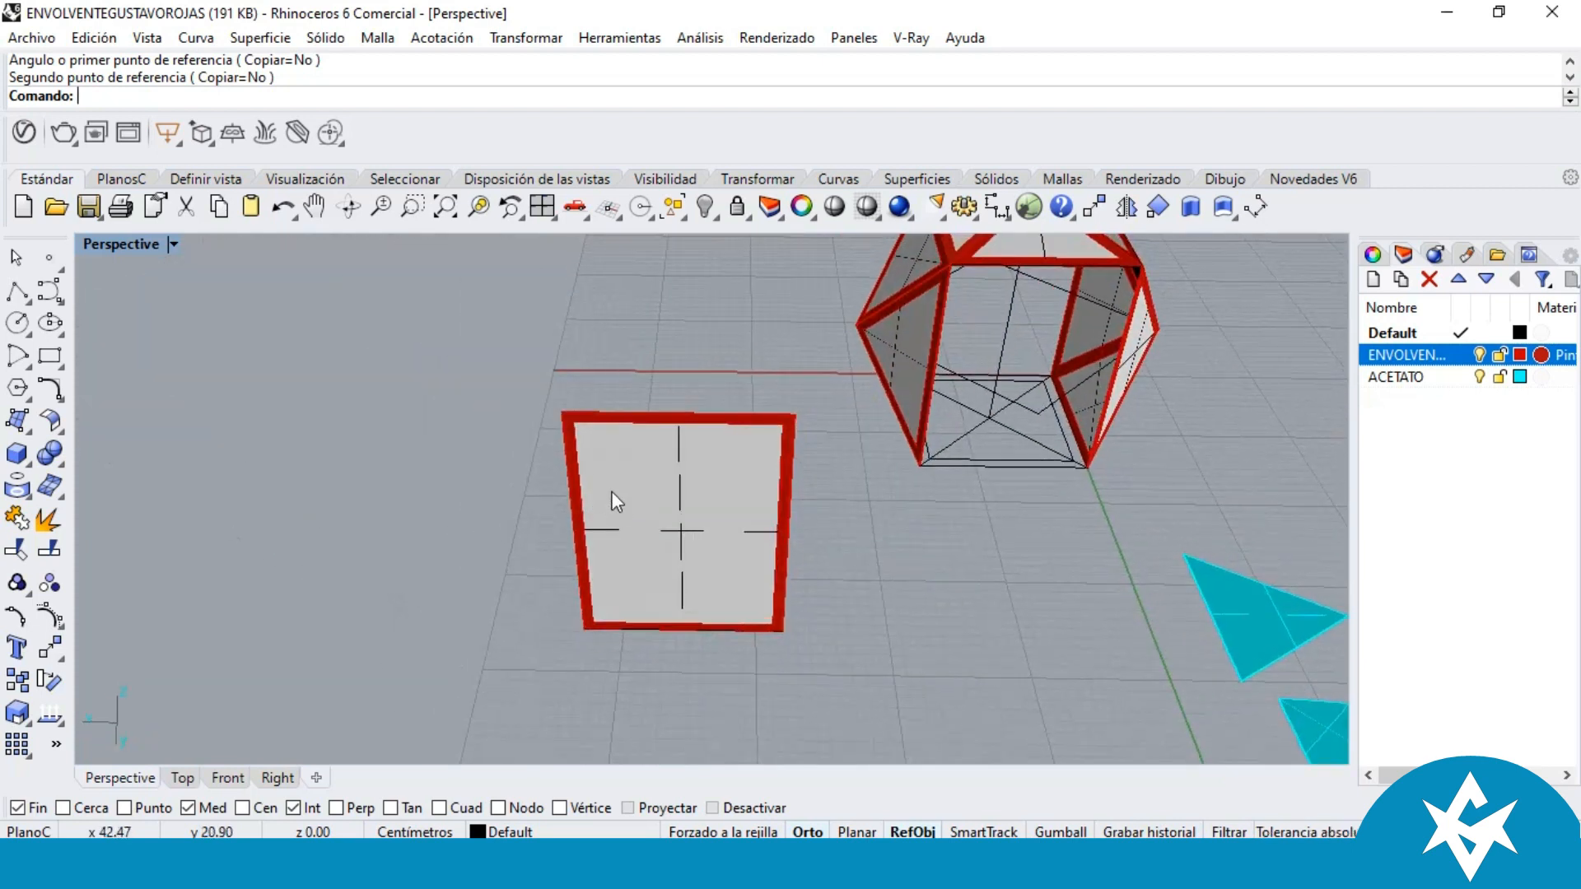
left_click(612, 492)
left_click(1094, 206)
scroll(630, 674, "up", 4)
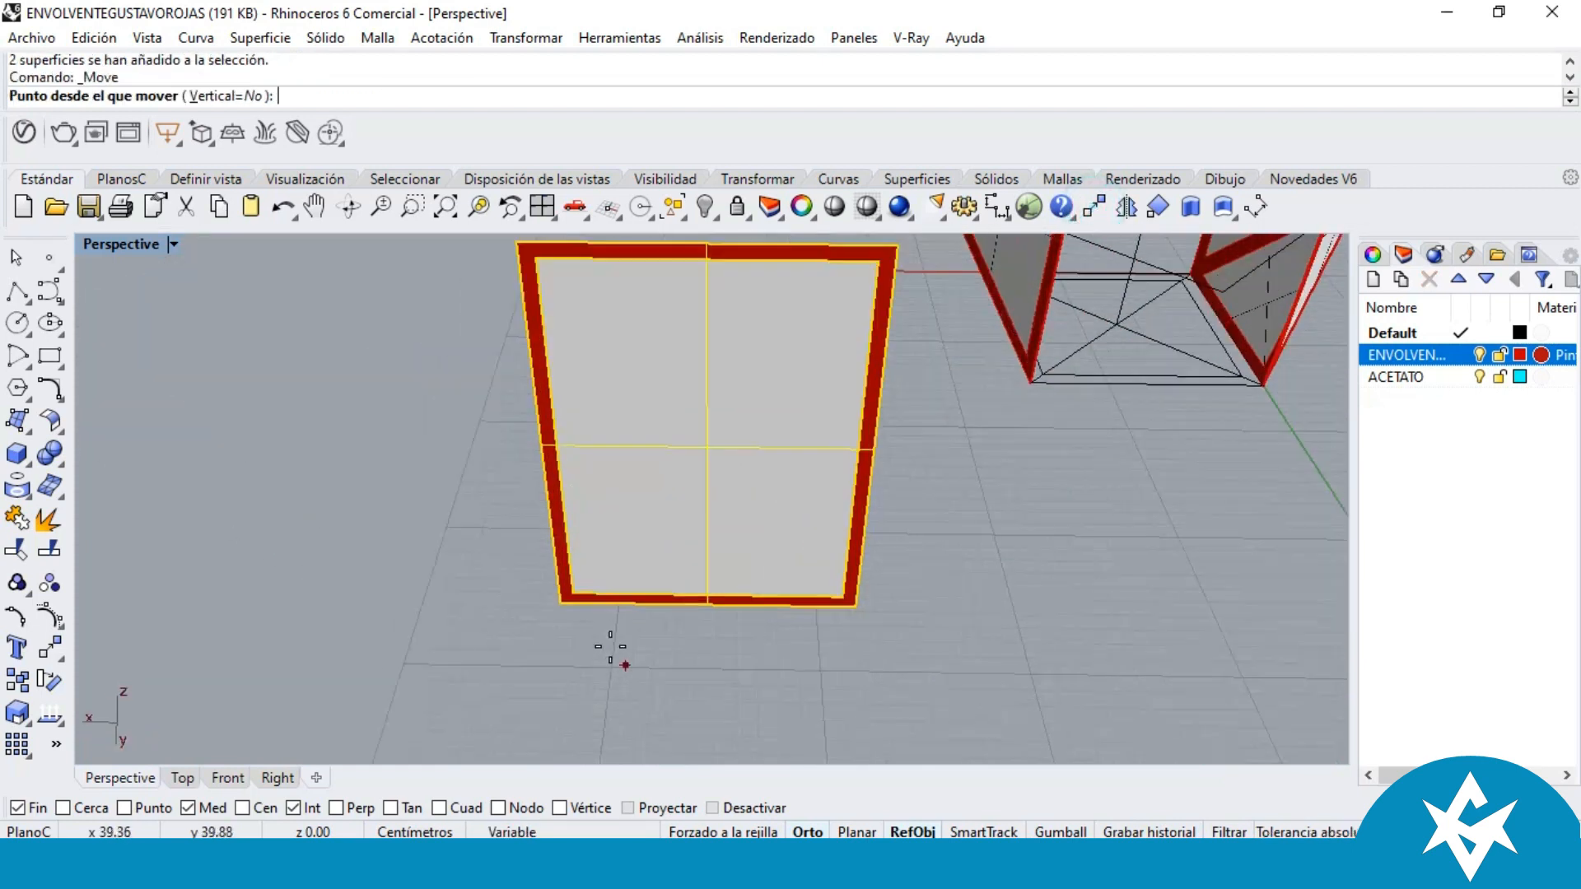
left_click(562, 603)
scroll(954, 477, "down", 4)
scroll(622, 530, "up", 5)
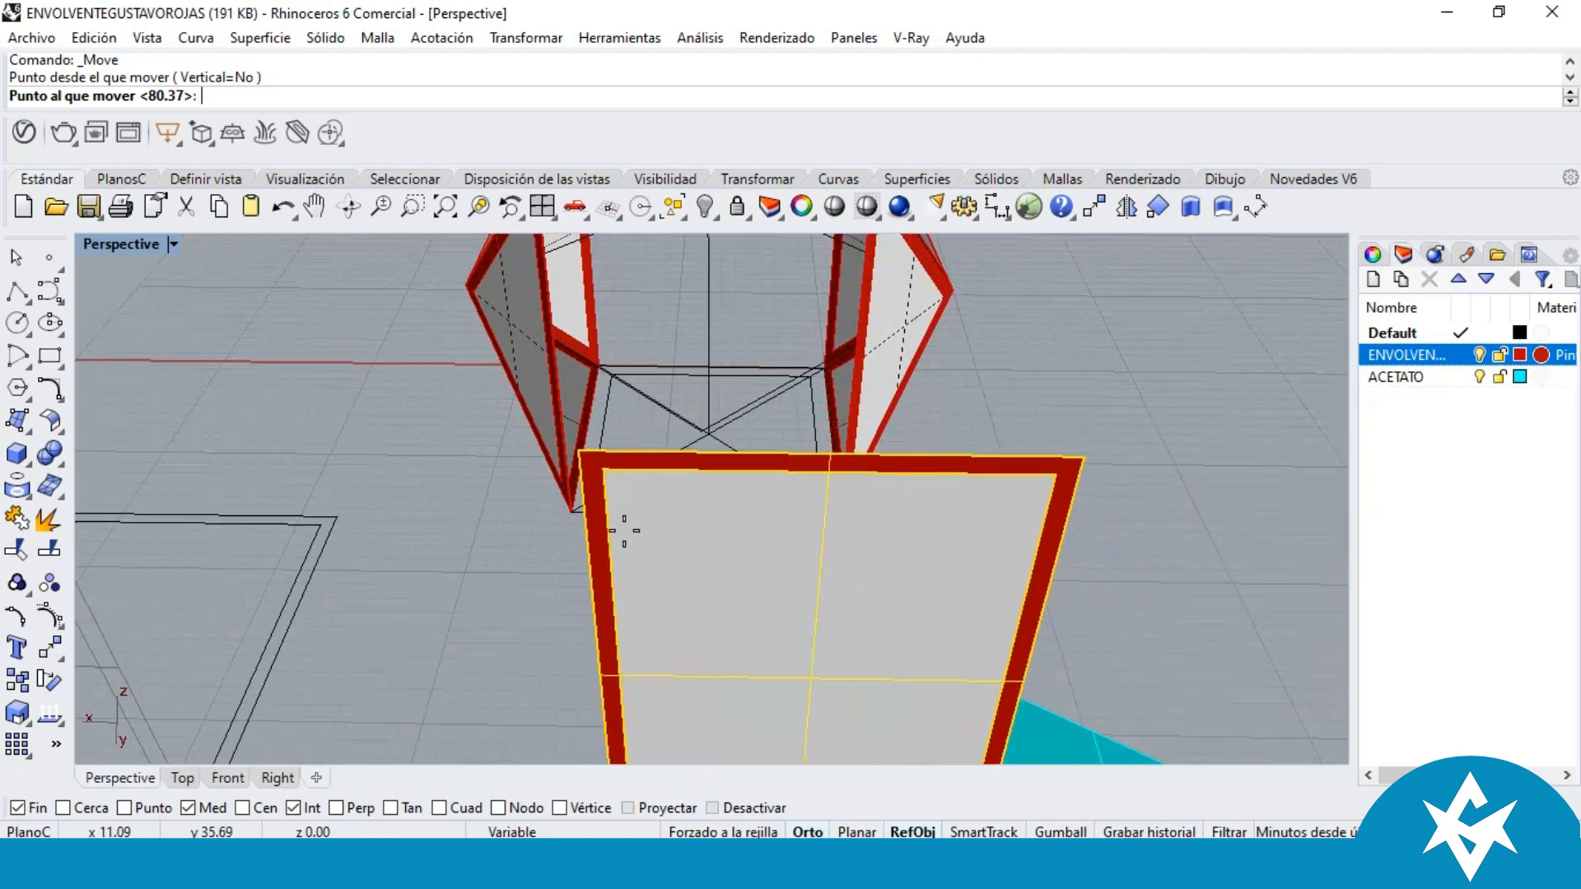
left_click(571, 513)
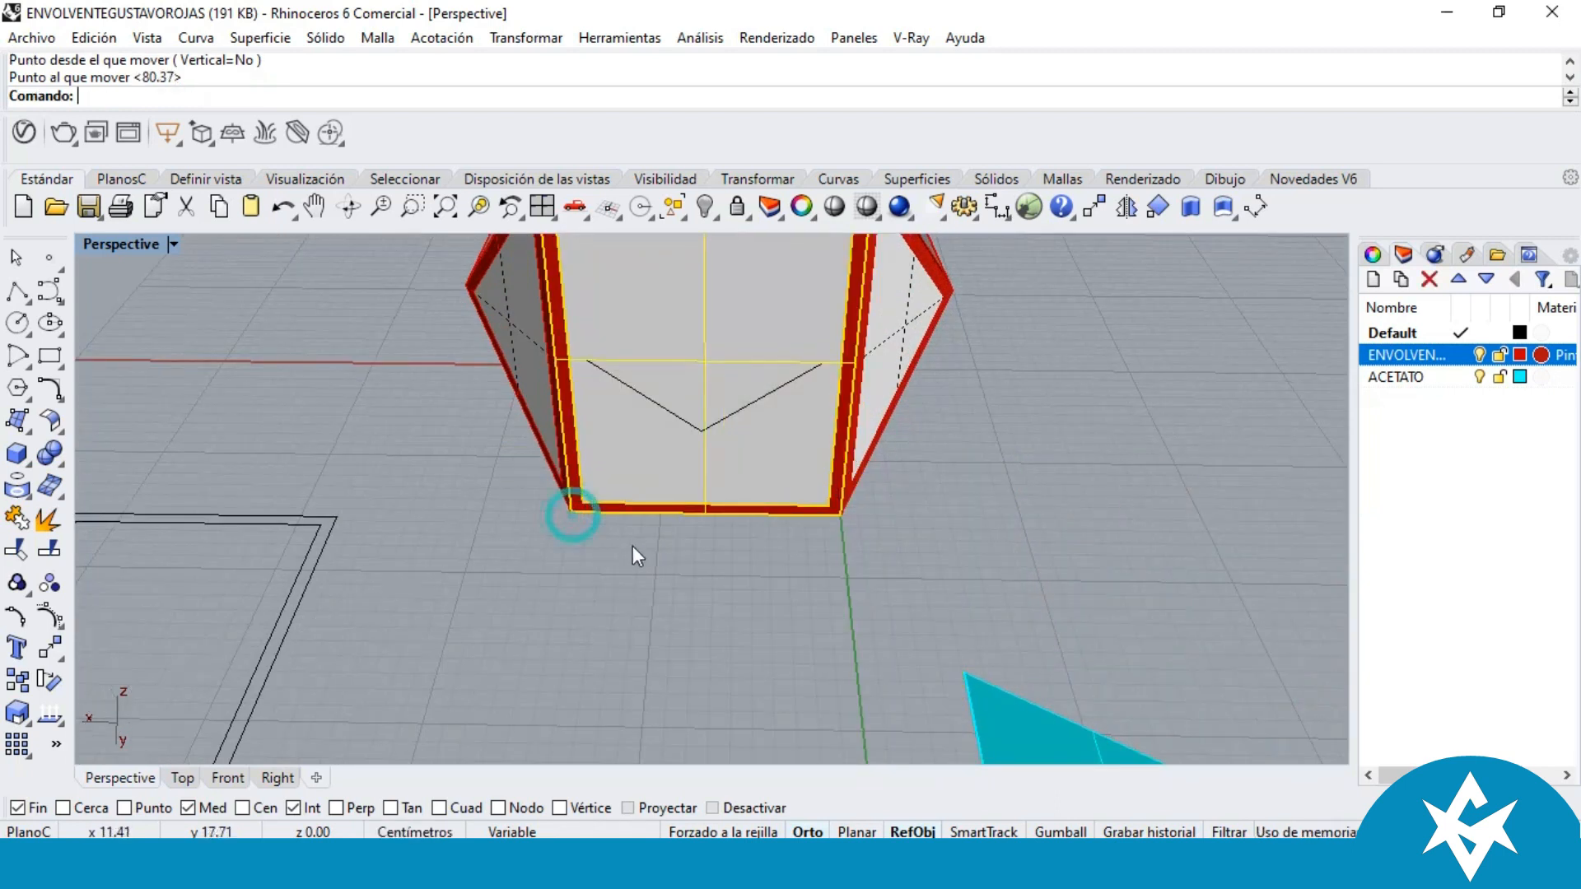
left_click(634, 548)
Step: Mirror a copy of the rectangular panel to the envelope's opposite open side, across a plane through the base's centre
scroll(638, 551, "down", 5)
right_click_drag(771, 460, 614, 458)
scroll(909, 440, "up", 5)
scroll(909, 440, "up", 4)
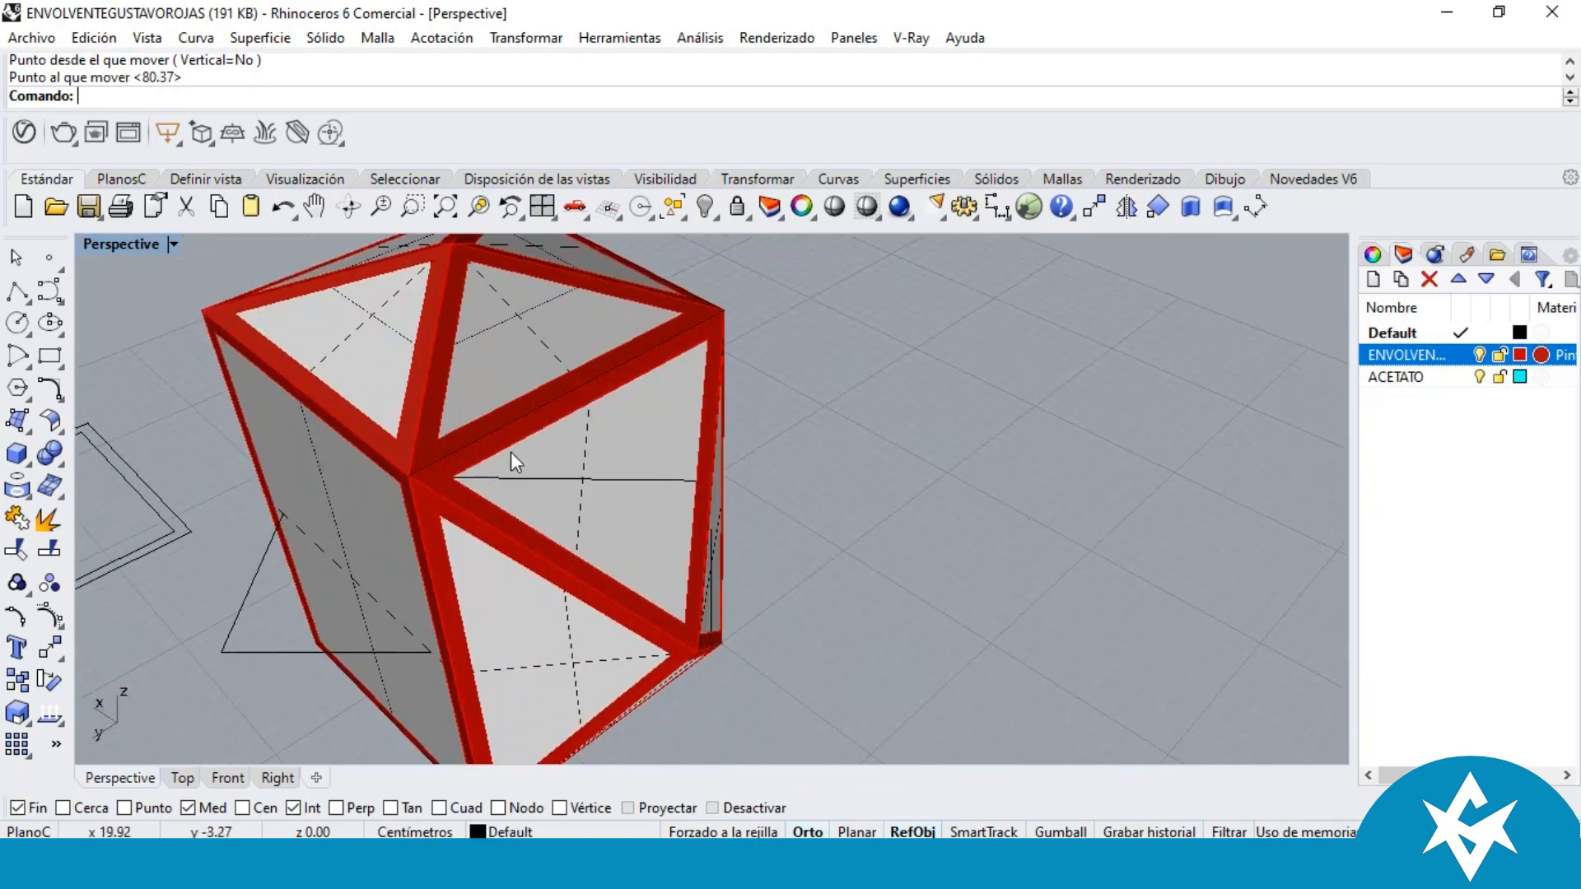
right_click_drag(505, 452, 840, 373)
scroll(838, 369, "down", 10)
right_click_drag(738, 463, 685, 434)
scroll(720, 542, "up", 4)
left_click(571, 494)
left_click(1127, 207)
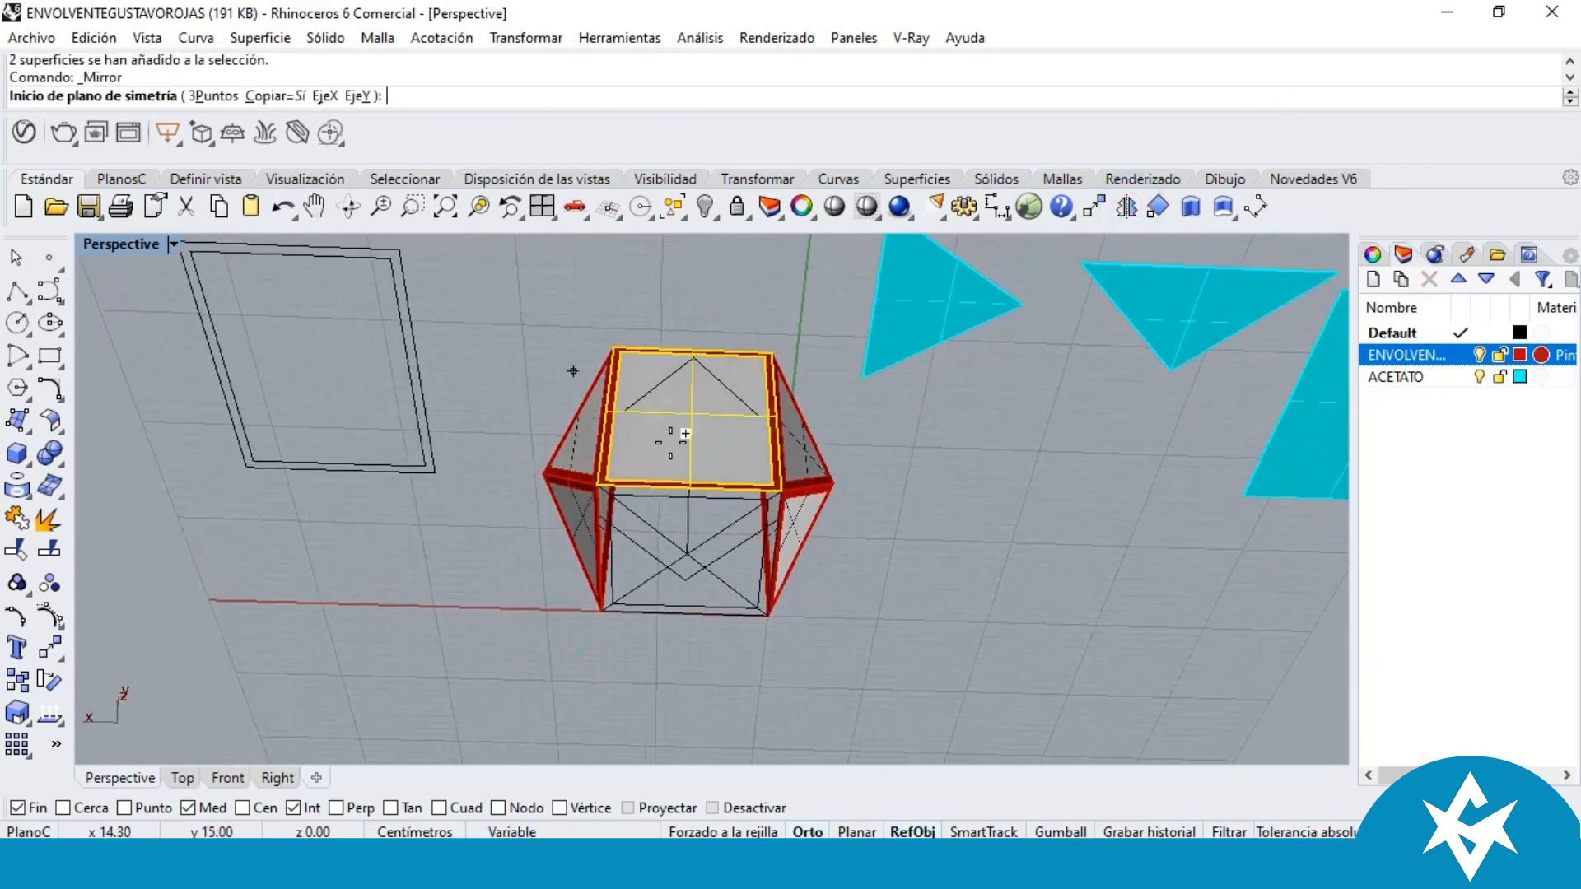
left_click(689, 560)
right_click_drag(953, 583, 814, 565)
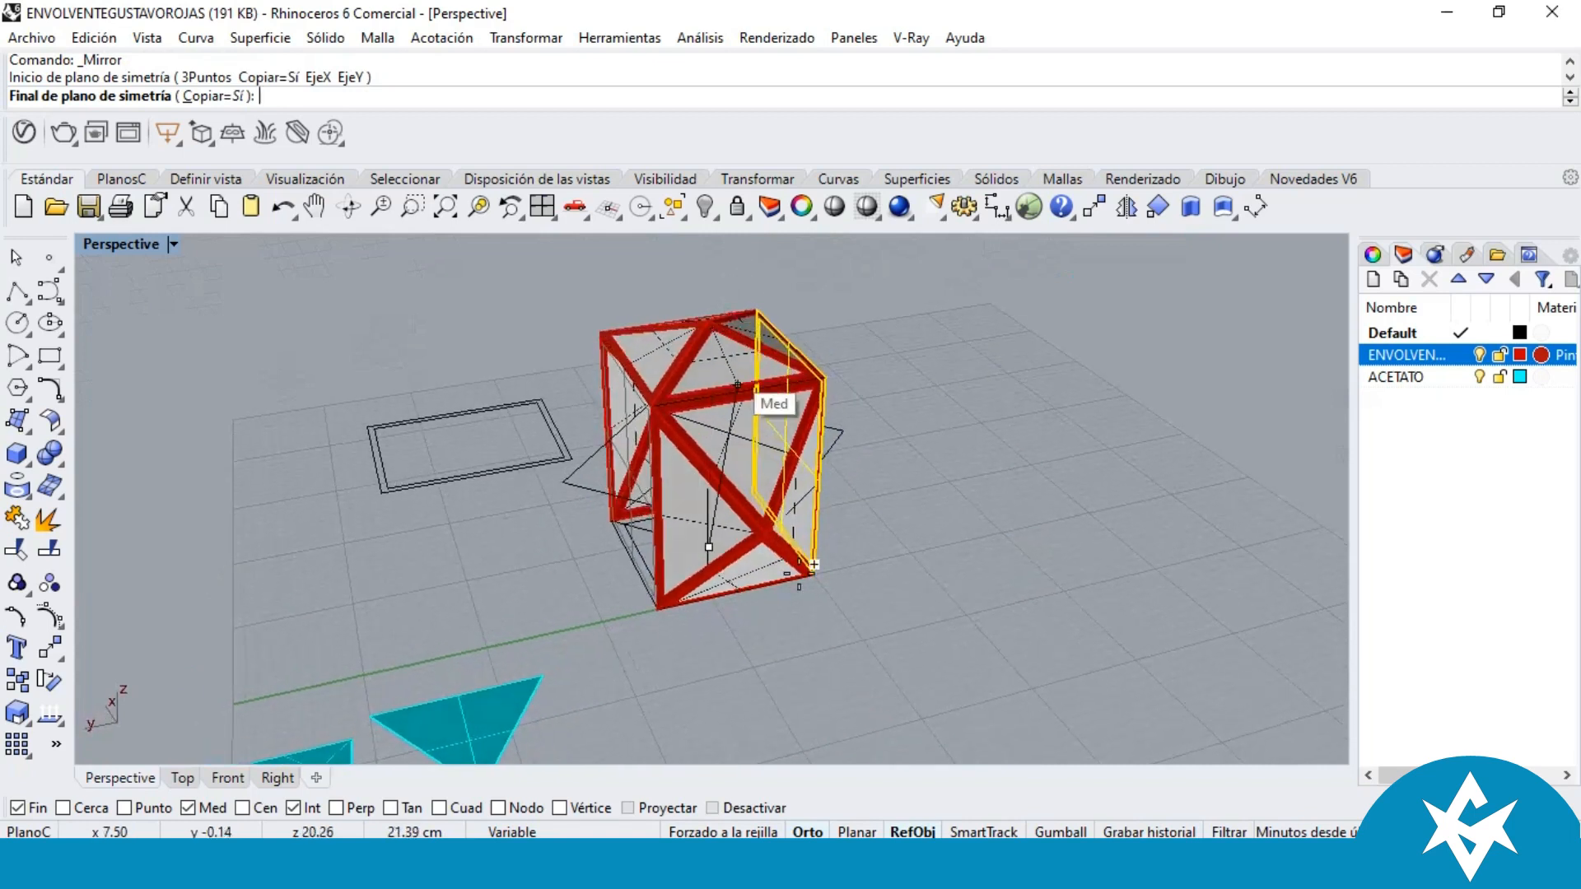
left_click(810, 667)
right_click_drag(960, 593, 822, 481)
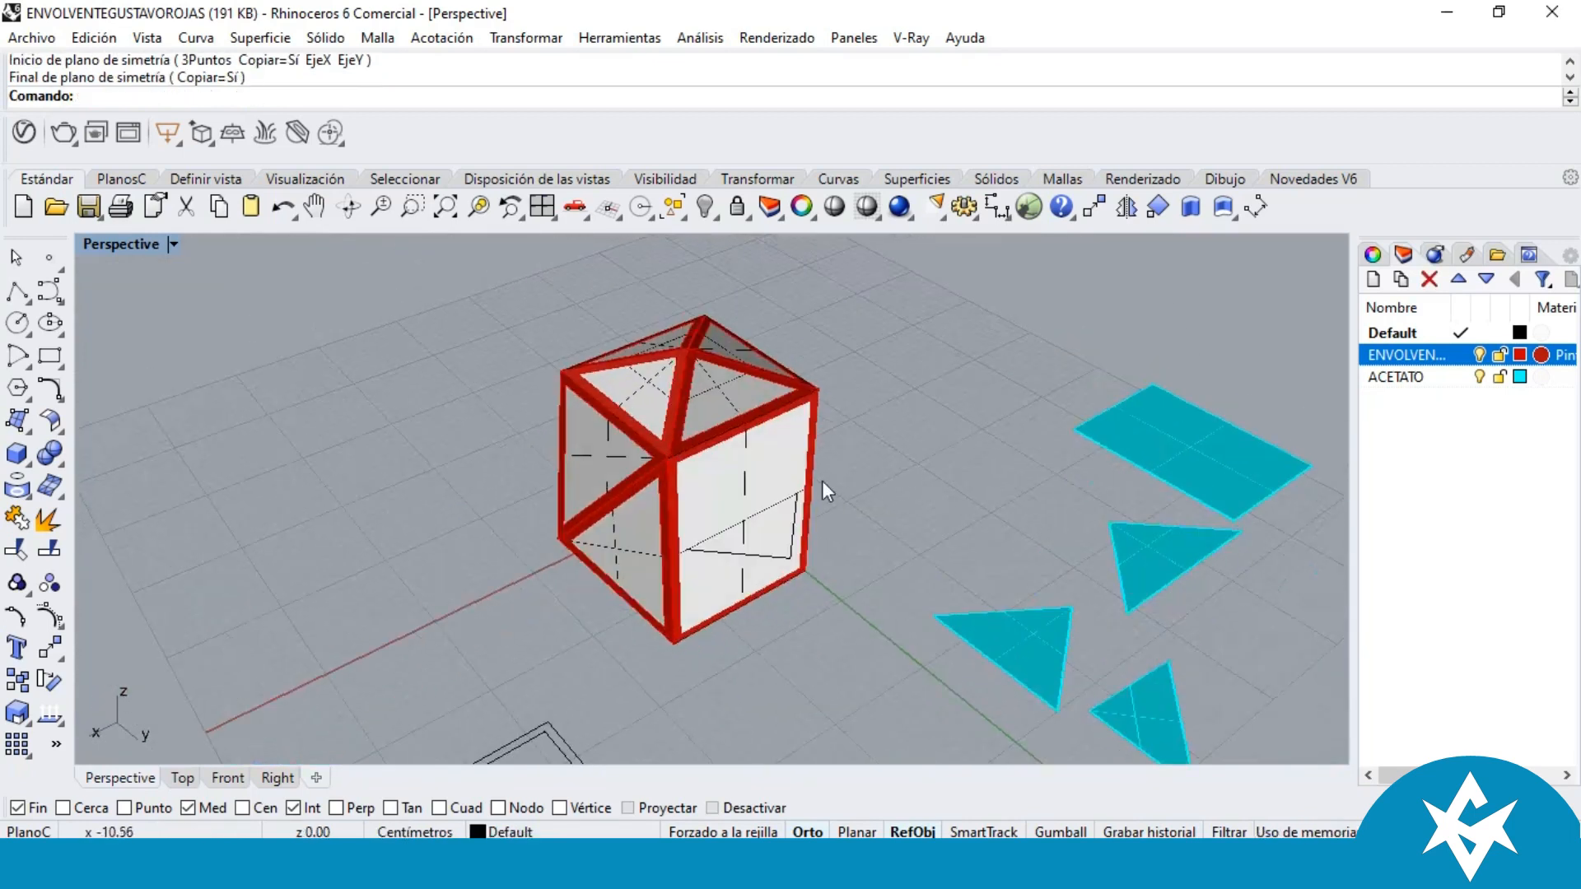
Step: Select the inner and outer square curves at the envelope's base and move them about 23.5 cm out in front of it
right_click_drag(660, 552, 624, 333)
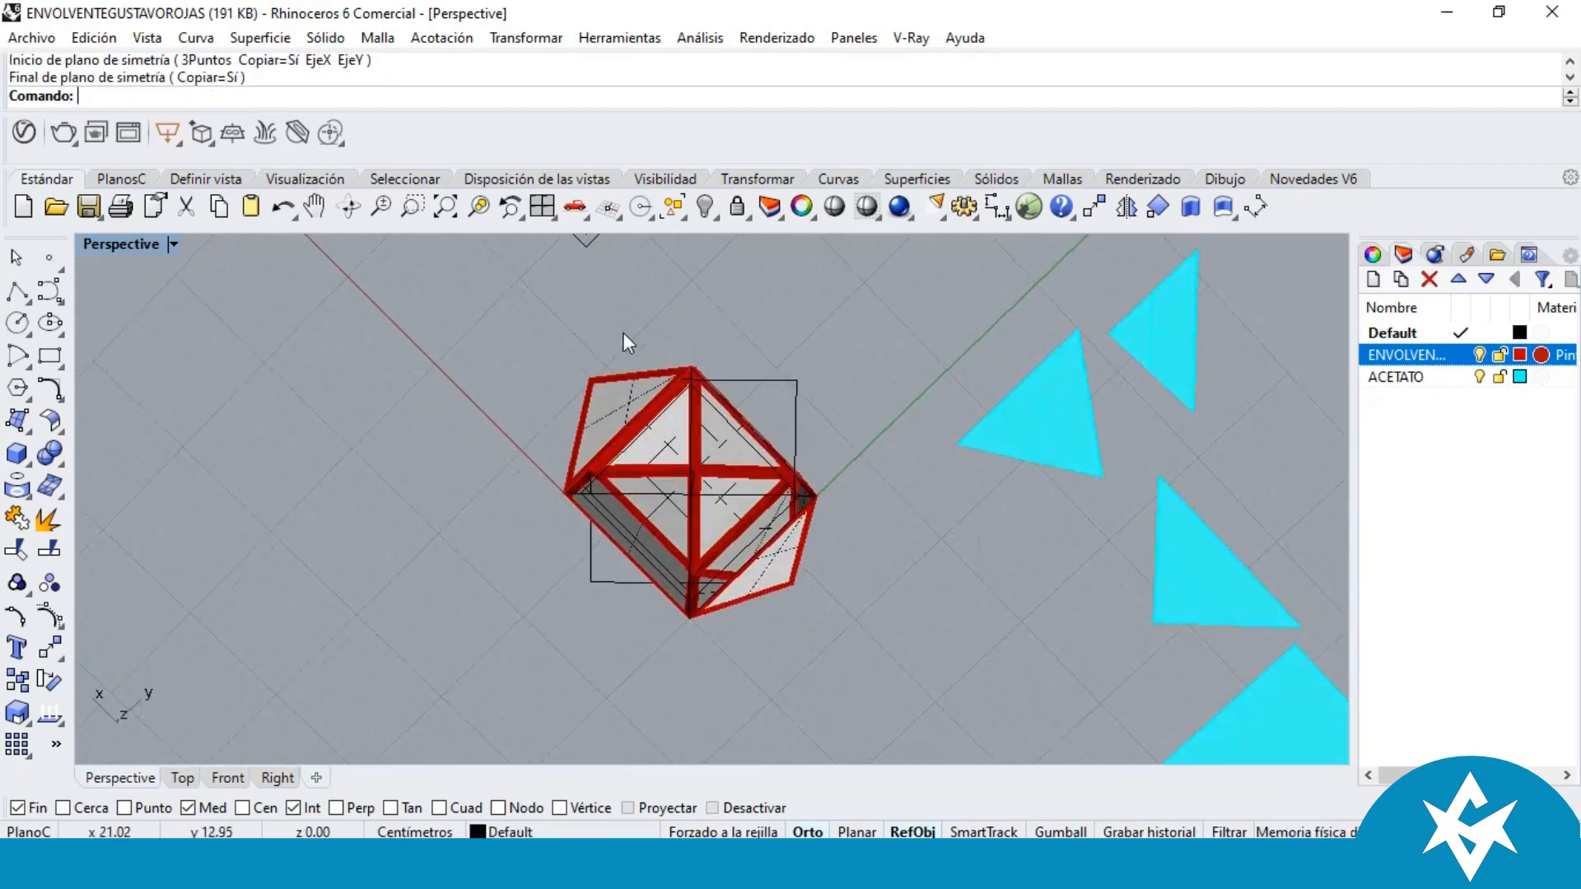
scroll(699, 469, "up", 5)
right_click_drag(699, 469, 626, 638)
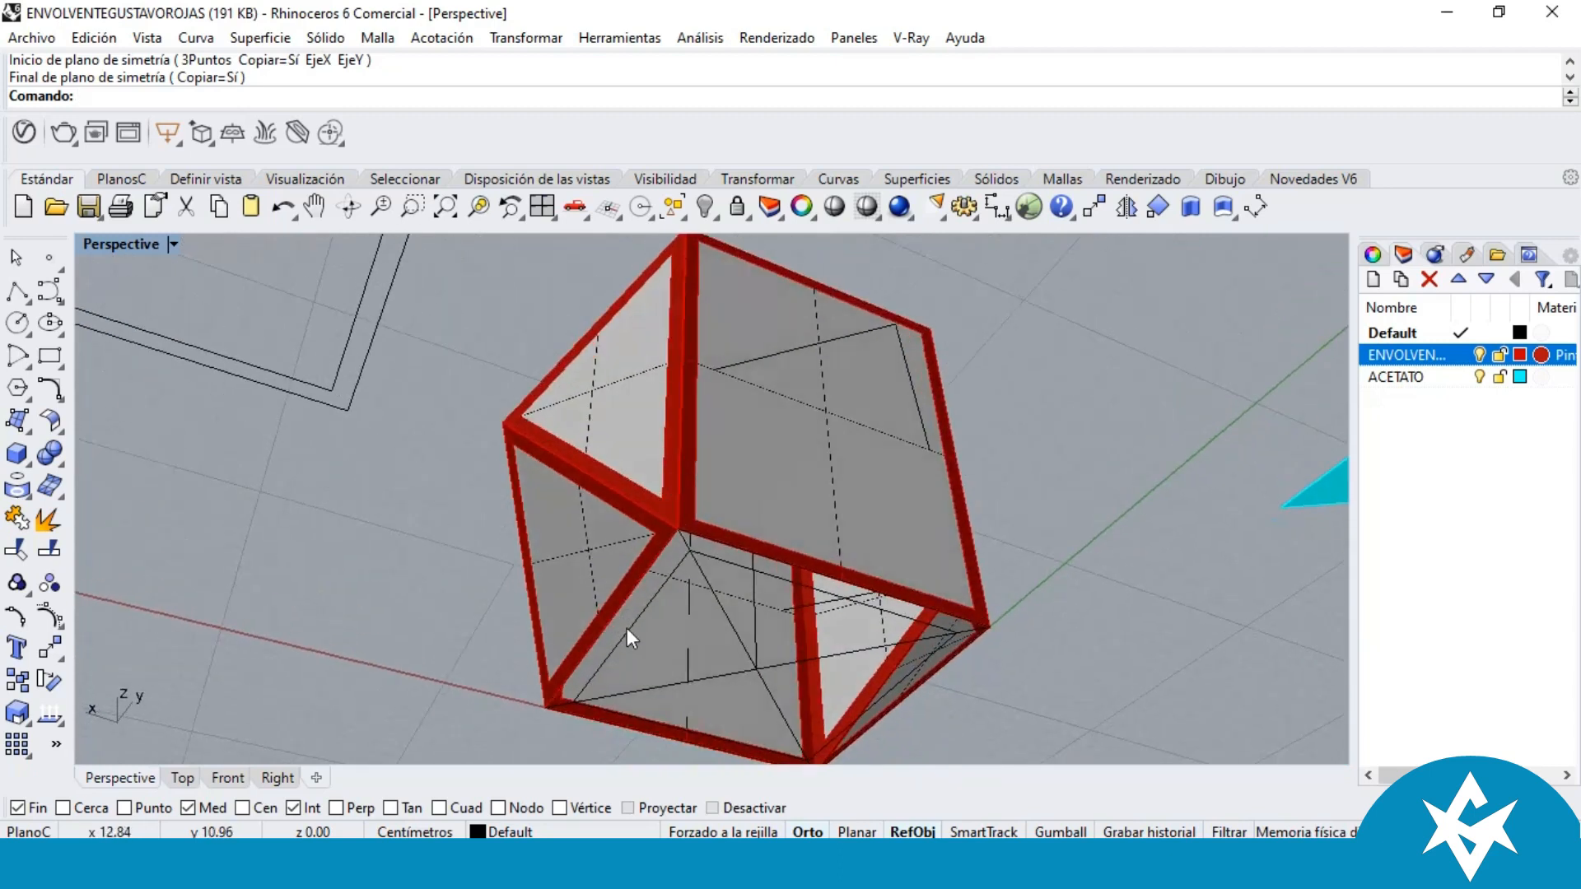
left_click(659, 600)
scroll(663, 568, "up", 3)
left_click(651, 534)
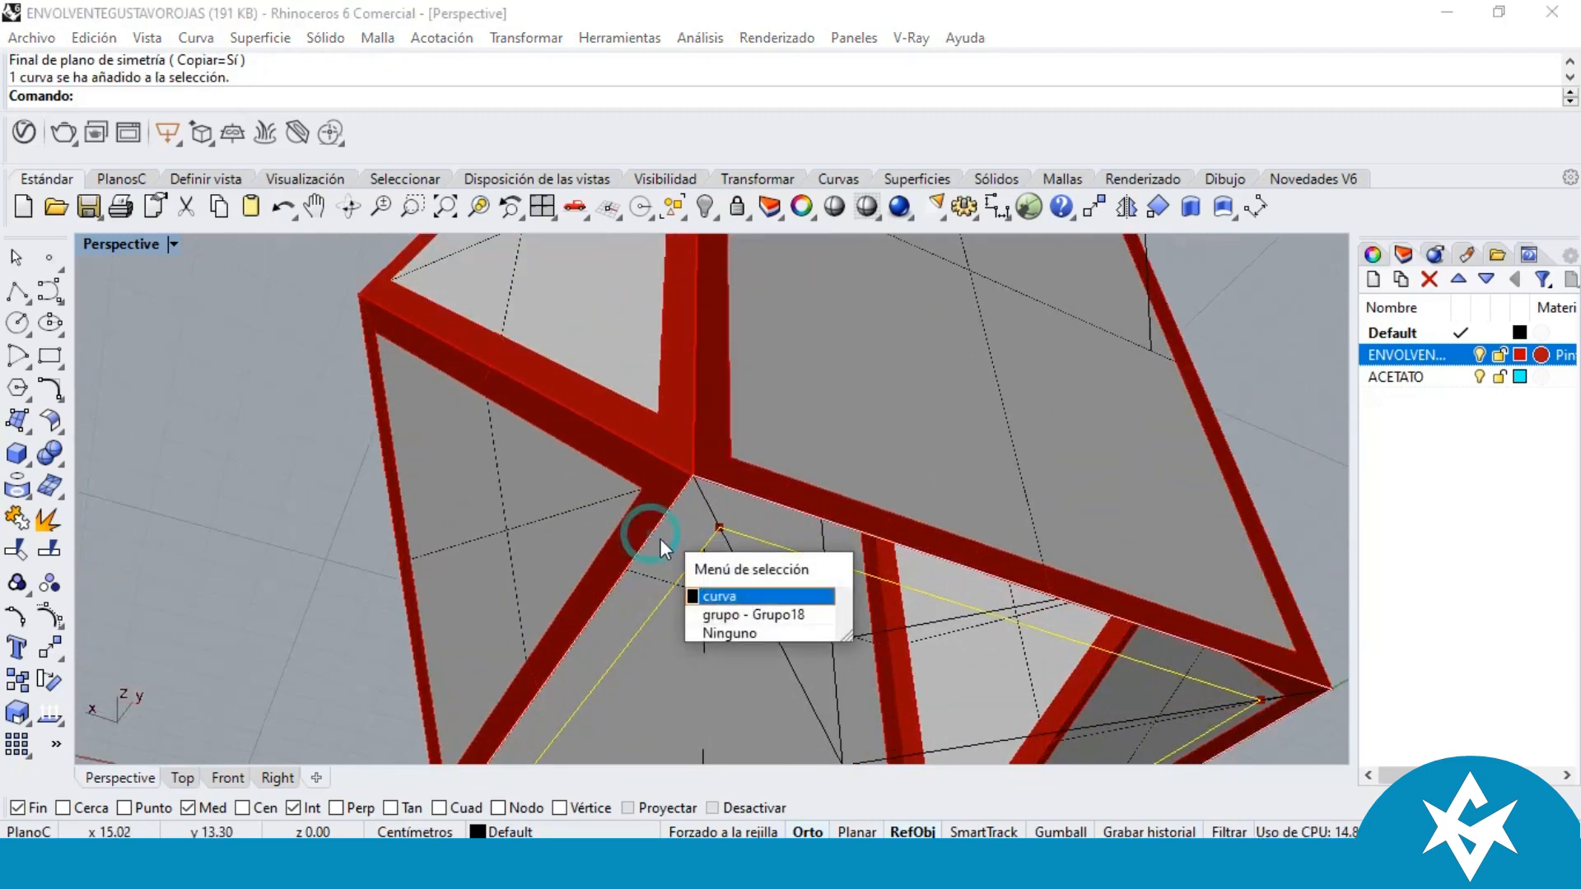
left_click(734, 596)
scroll(682, 531, "down", 12)
right_click_drag(756, 459, 630, 284)
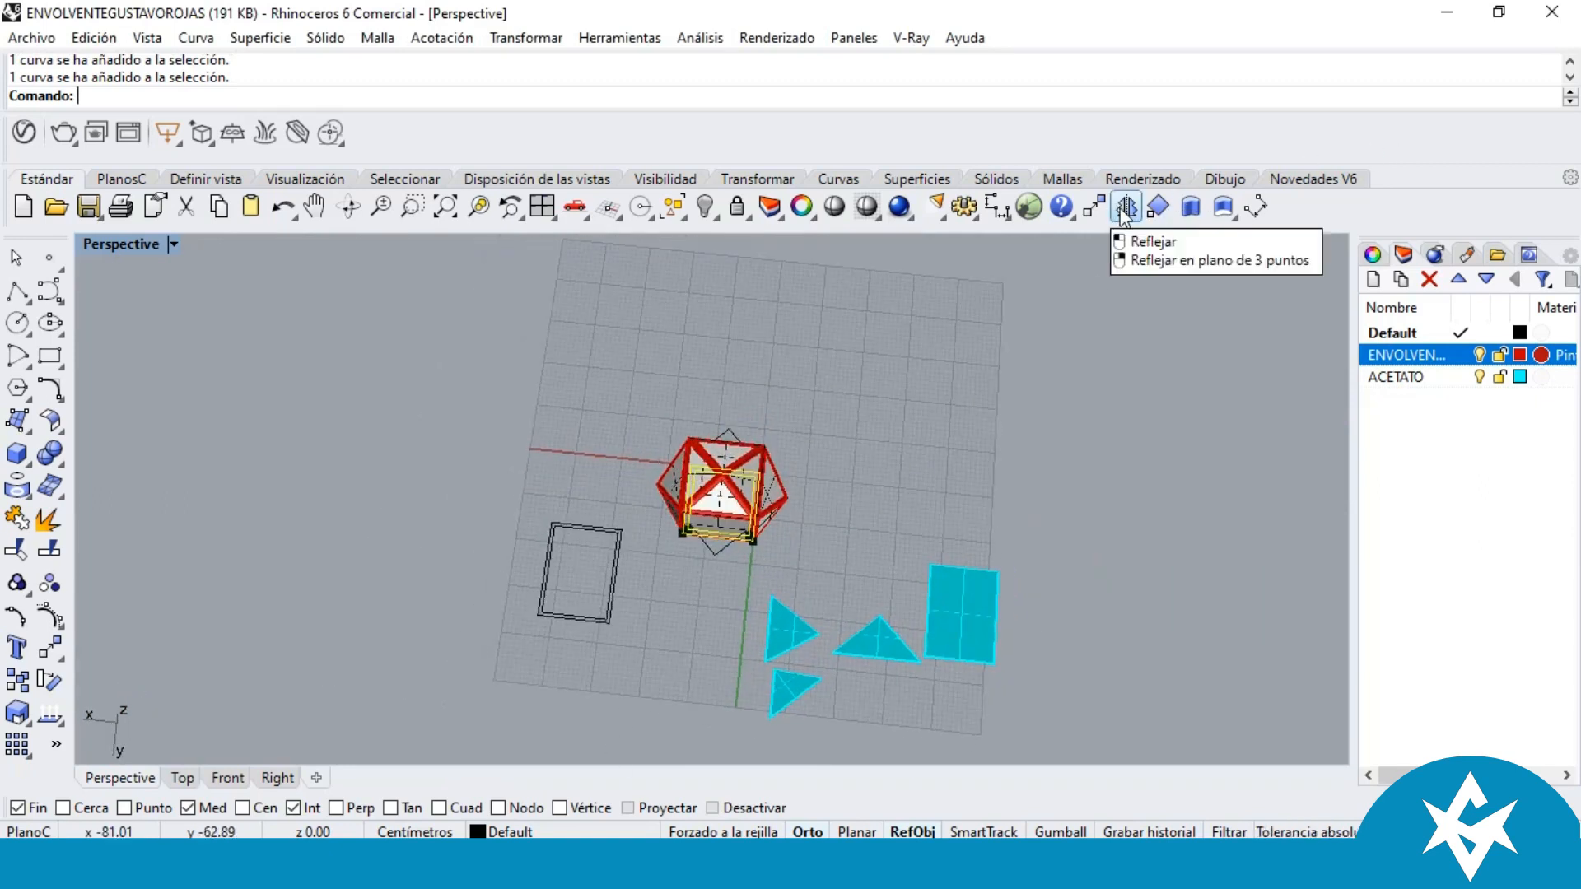
left_click(1093, 208)
scroll(858, 546, "up", 3)
left_click(858, 546)
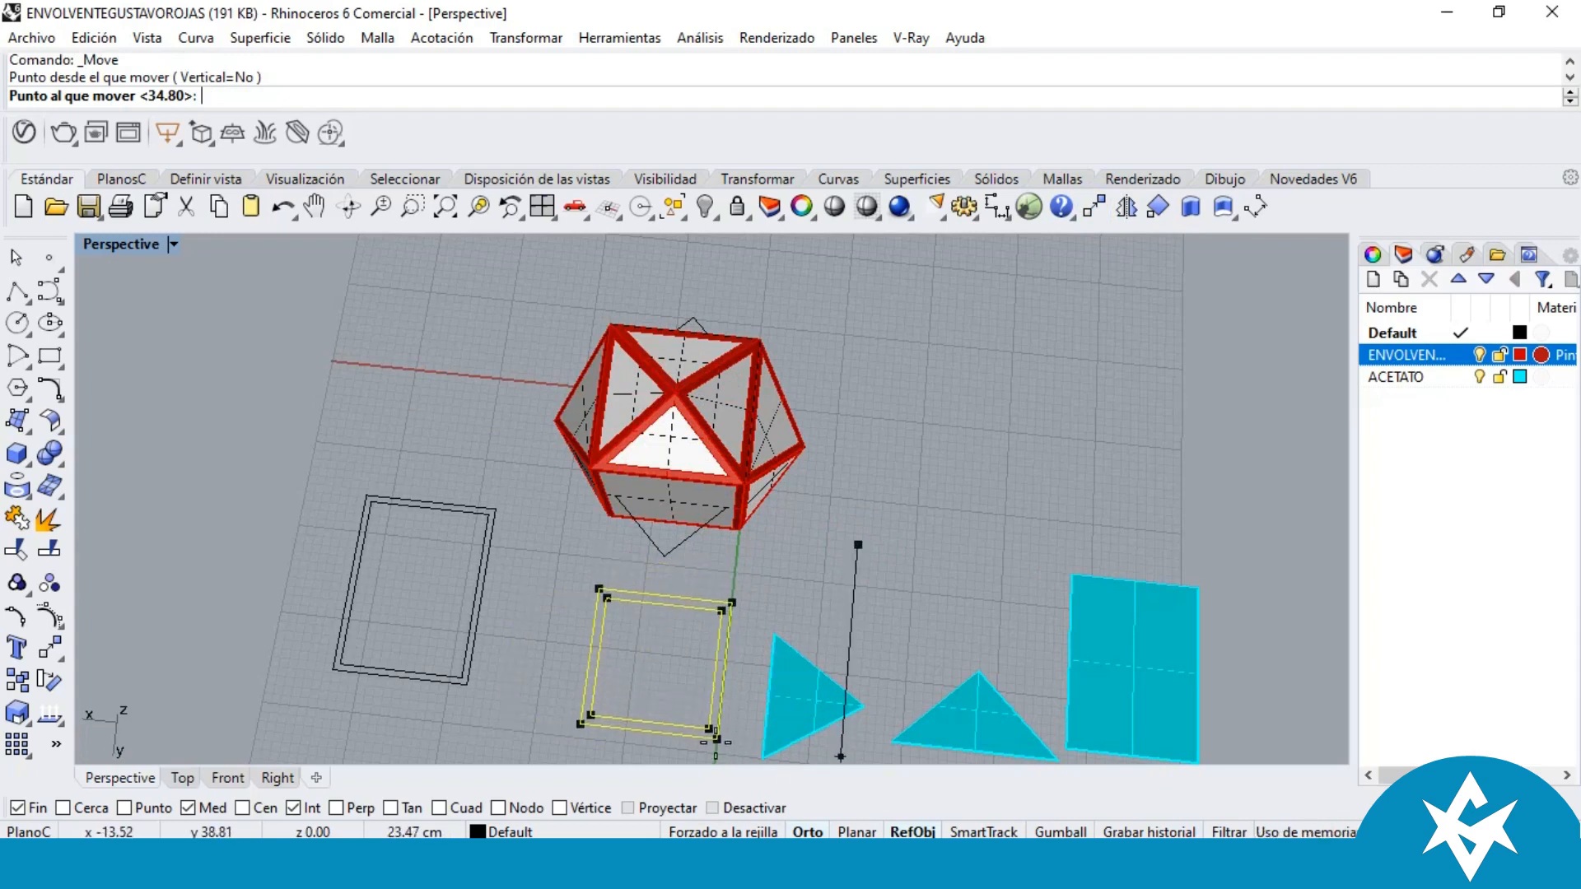
left_click(721, 704)
Step: Create a planar frame surface between the inner and outer curves of the relocated base square
scroll(720, 649, "up", 5)
scroll(643, 649, "down", 5)
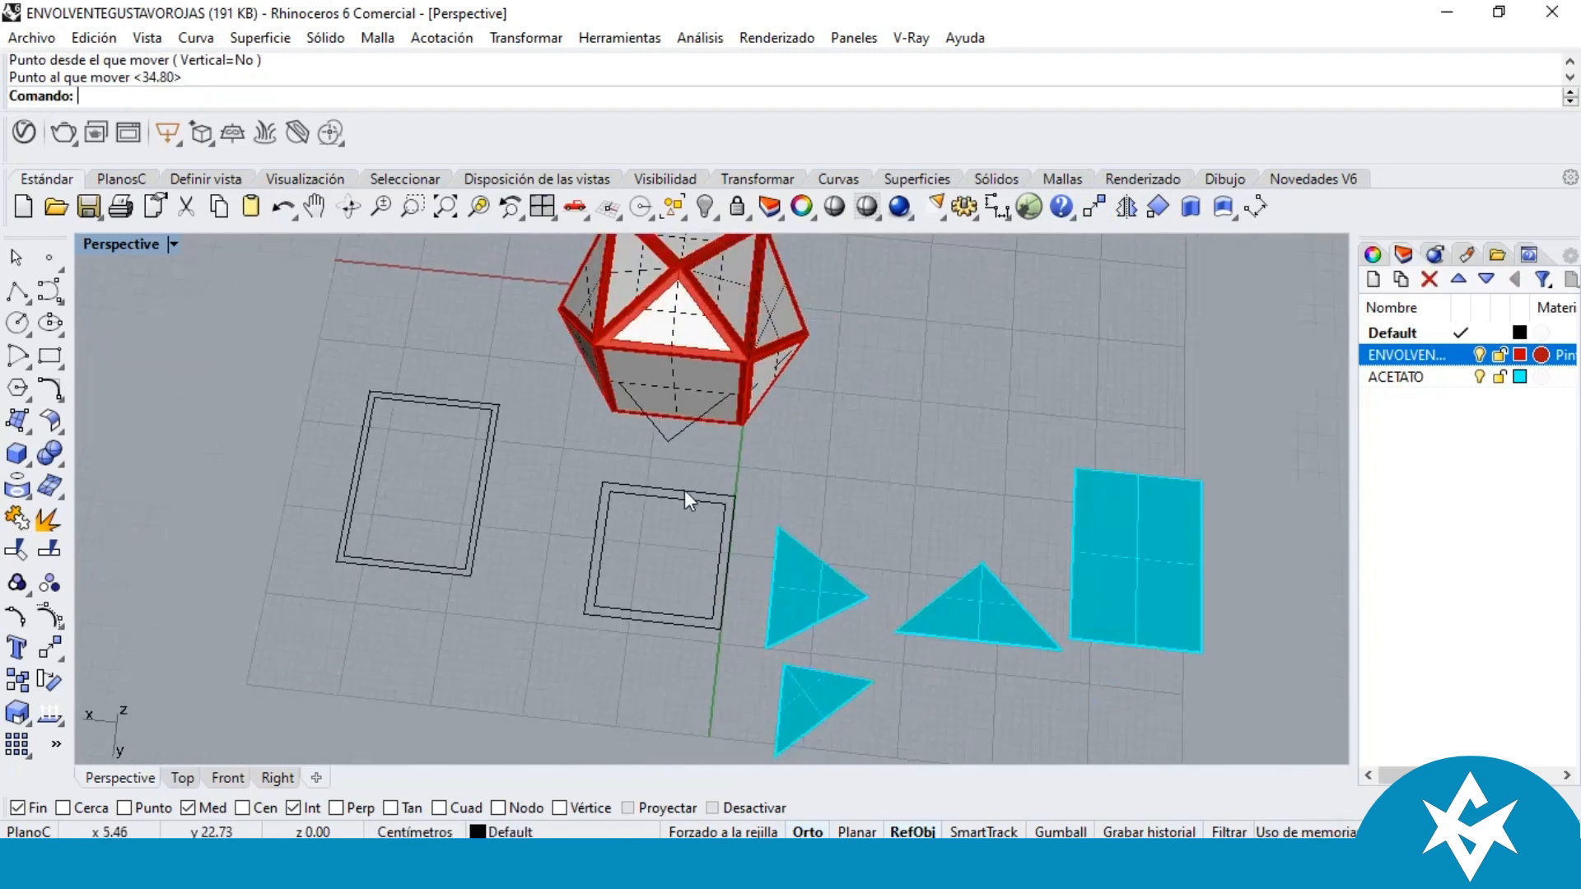
scroll(652, 502, "up", 5)
scroll(610, 488, "down", 5)
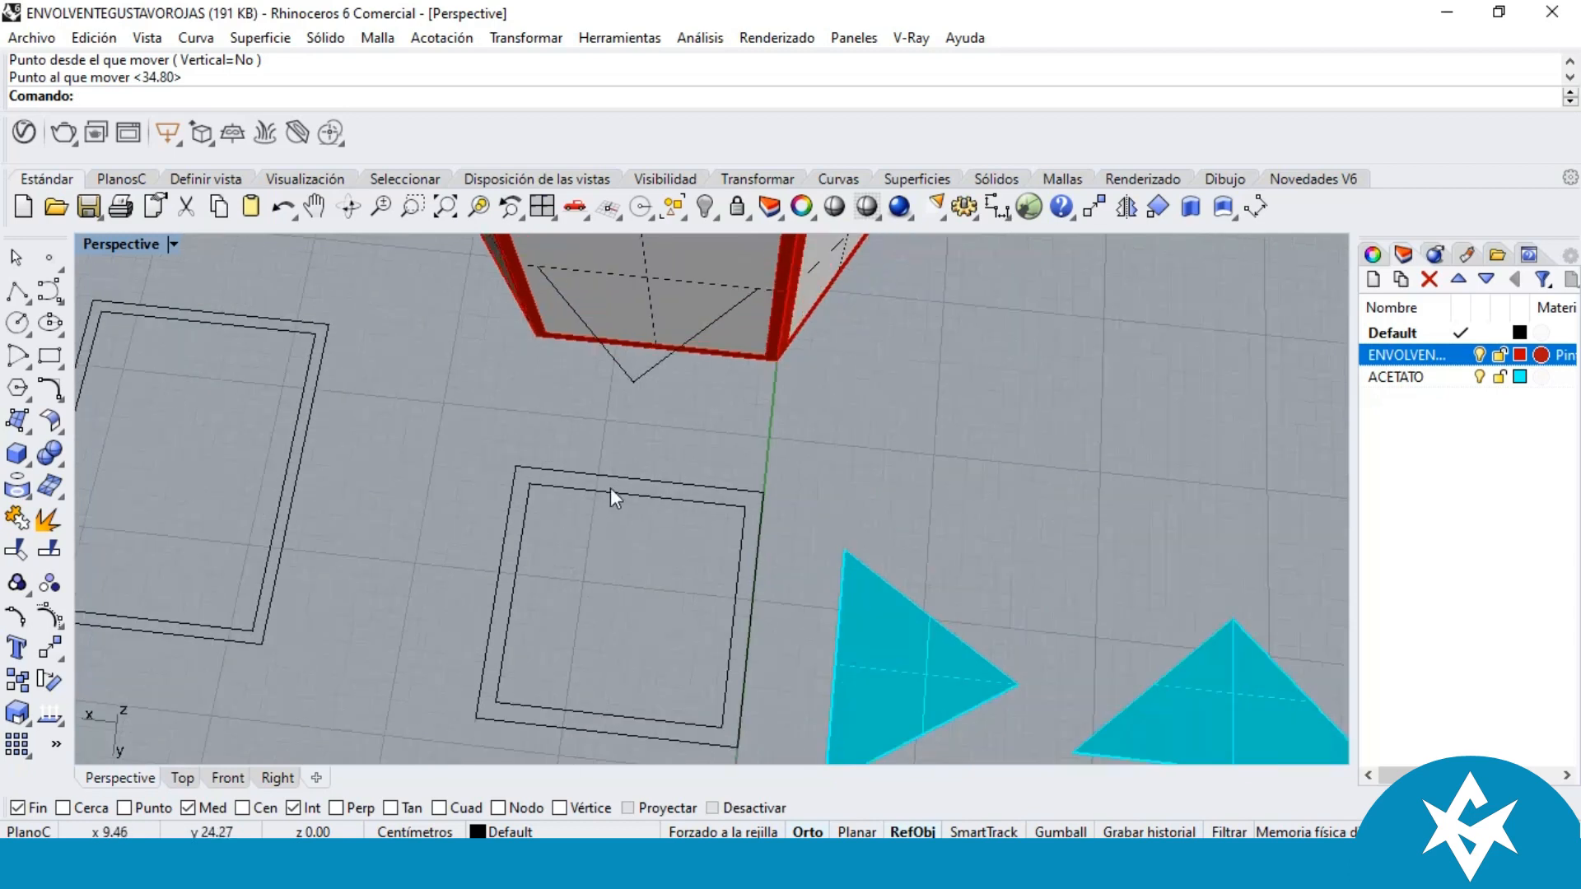
scroll(641, 501, "up", 4)
left_click(586, 493)
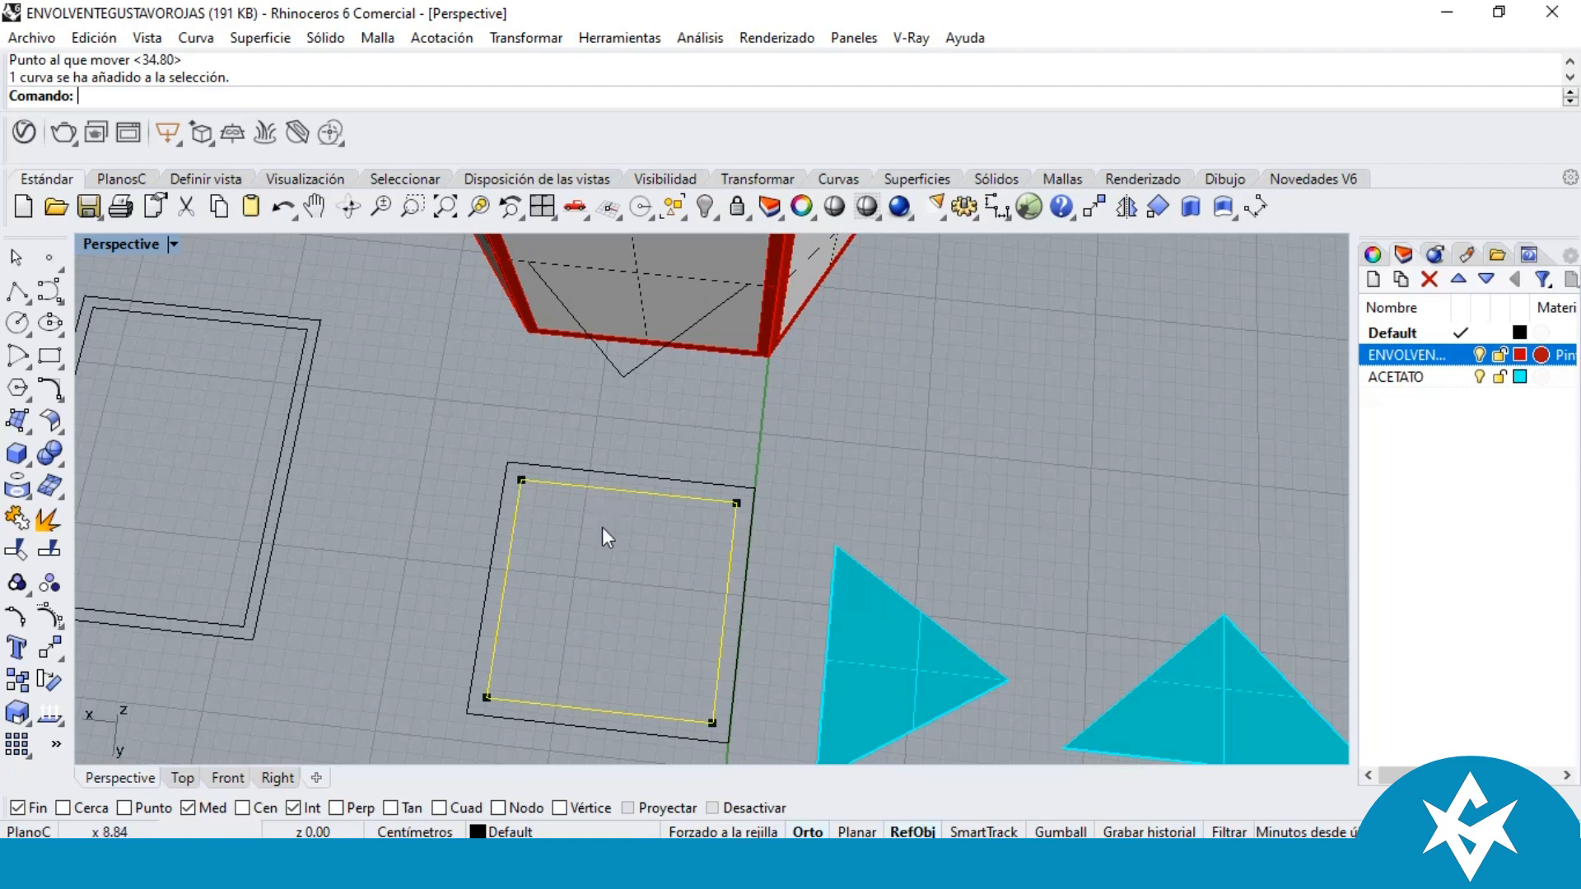
scroll(599, 526, "down", 3)
scroll(667, 480, "up", 3)
scroll(670, 605, "down", 4)
scroll(671, 604, "up", 5)
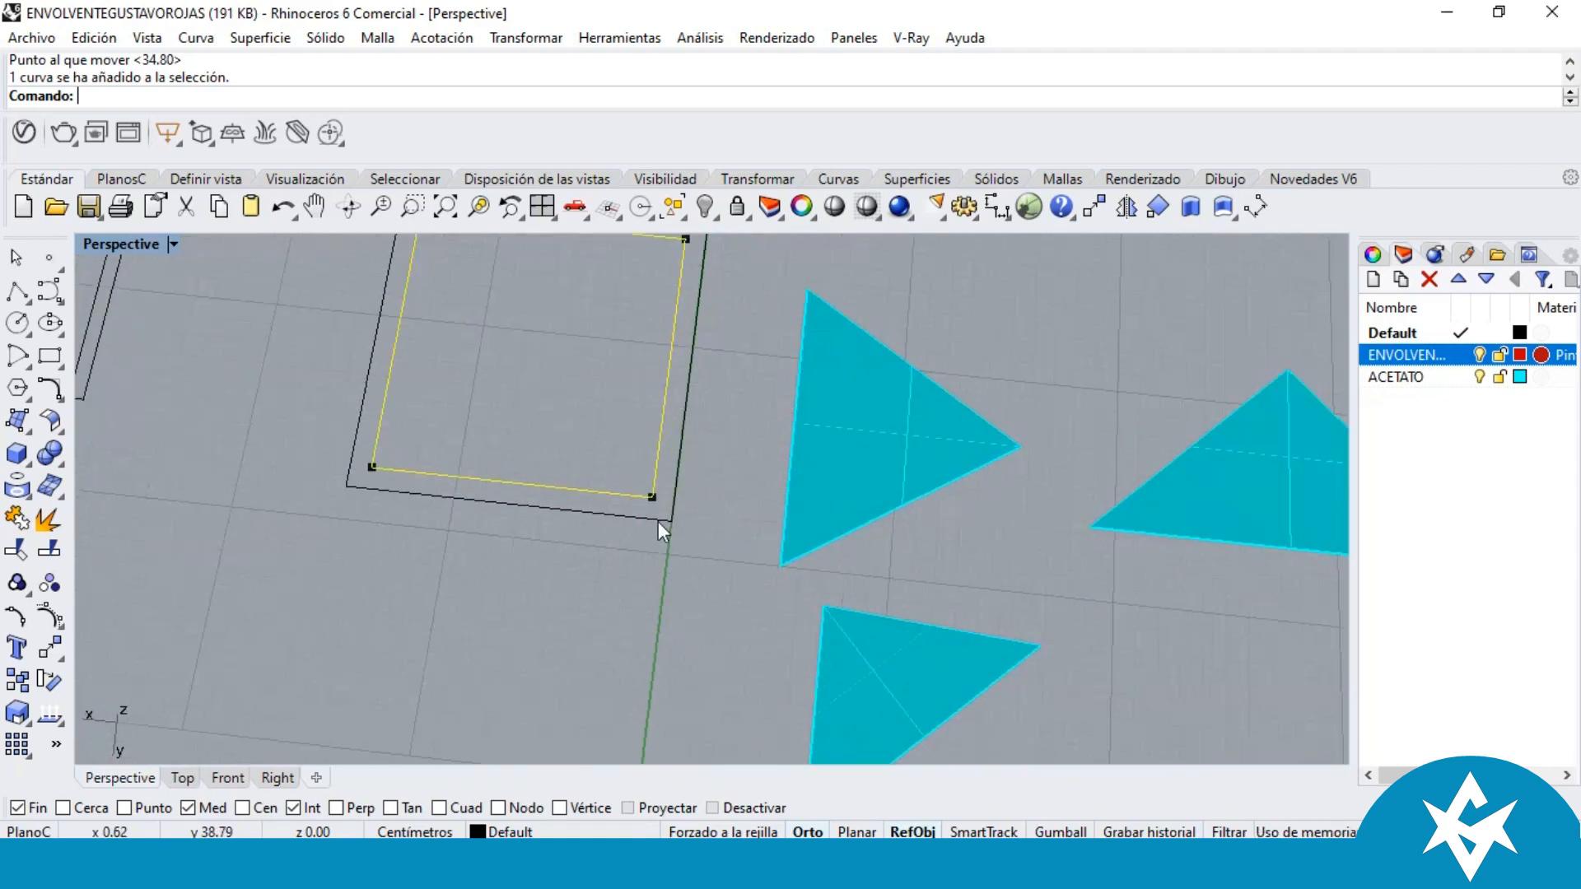
left_click(669, 517, "shift")
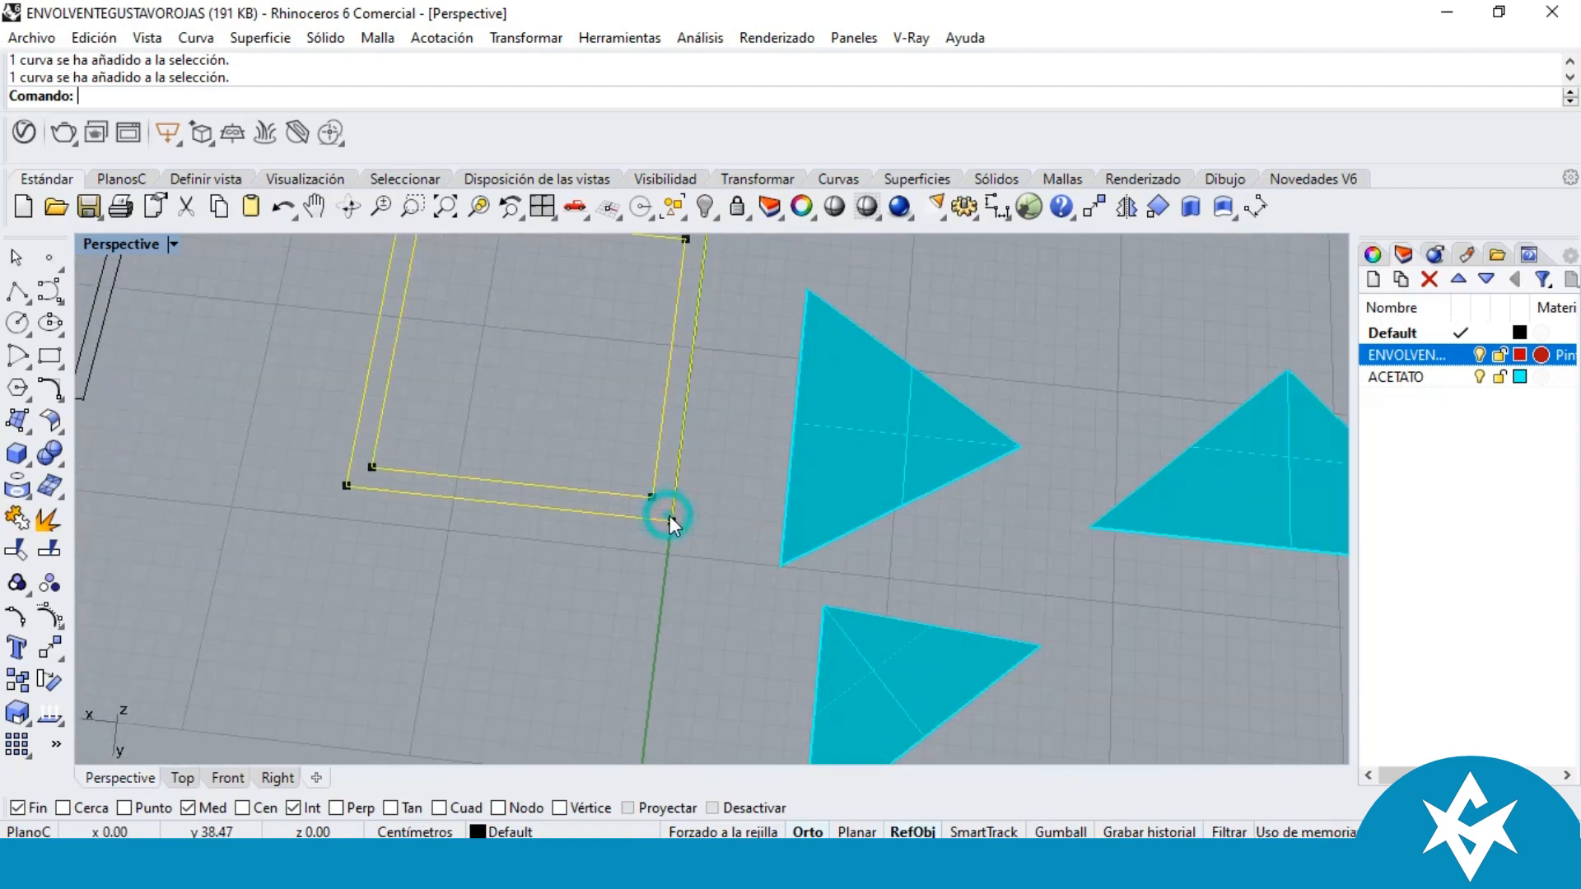
left_click(29, 429)
left_click(84, 466)
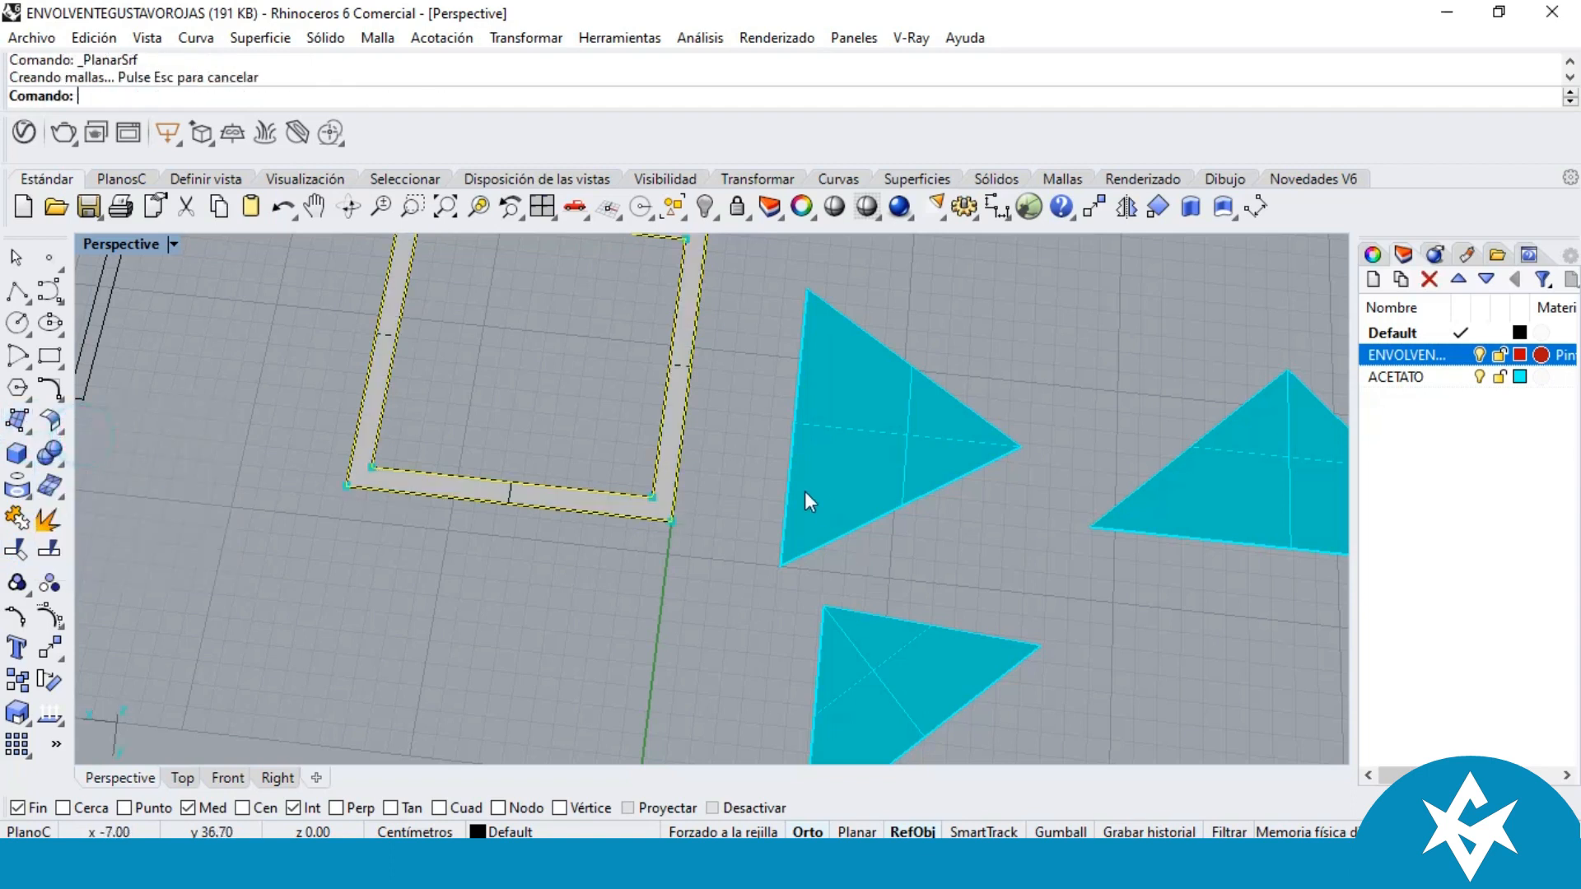
Step: Offset the inner curve of the relocated base square 0.3 cm outward
scroll(652, 520, "down", 4)
scroll(631, 399, "up", 3)
left_click(634, 371)
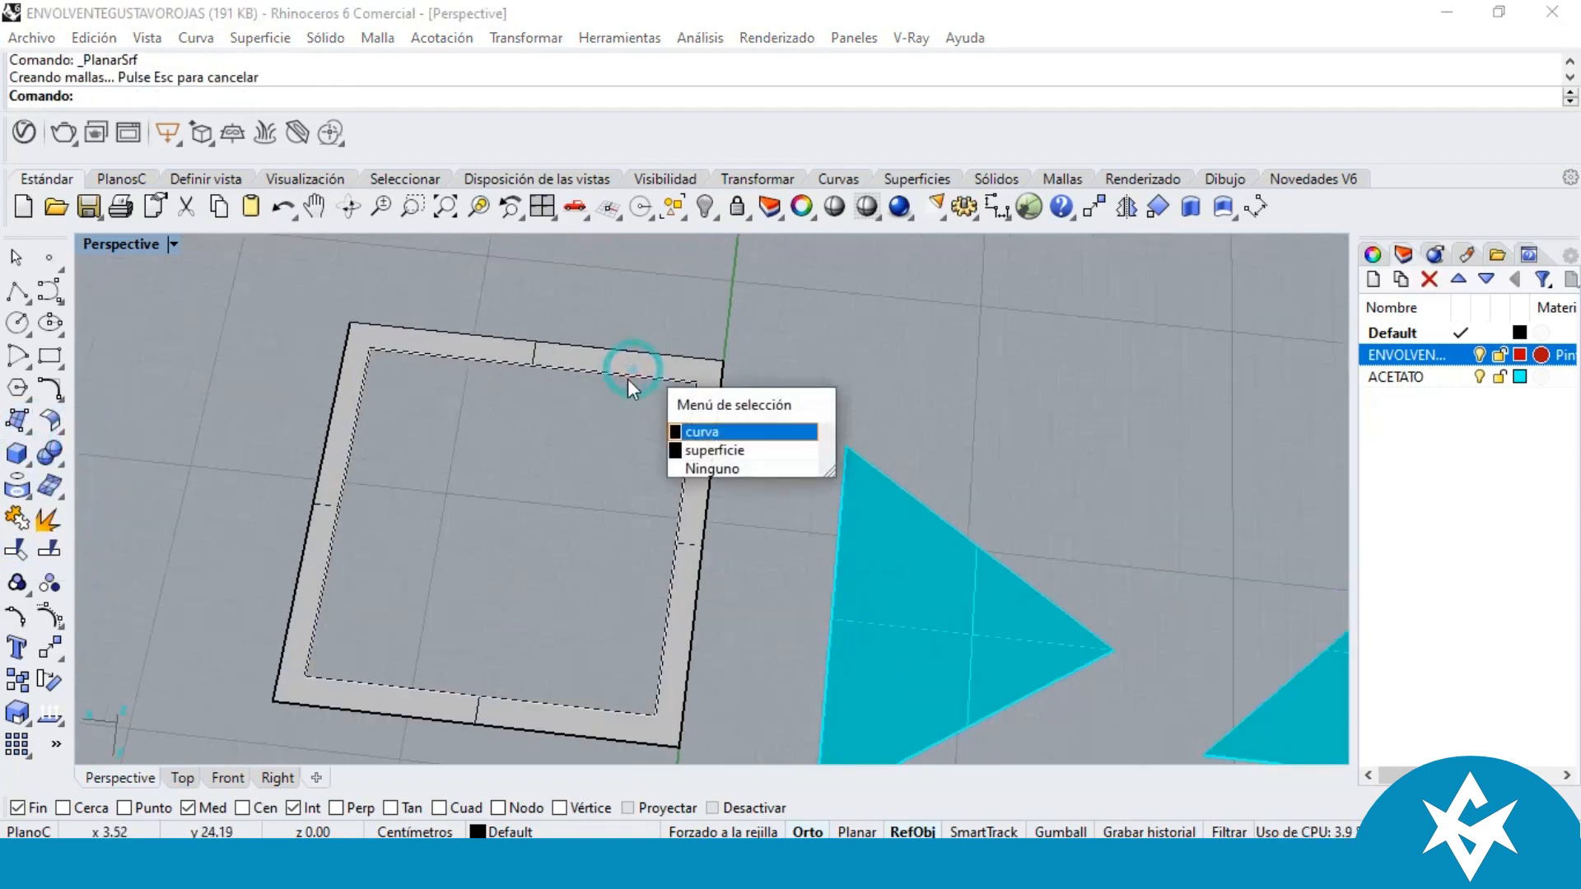
left_click(698, 431)
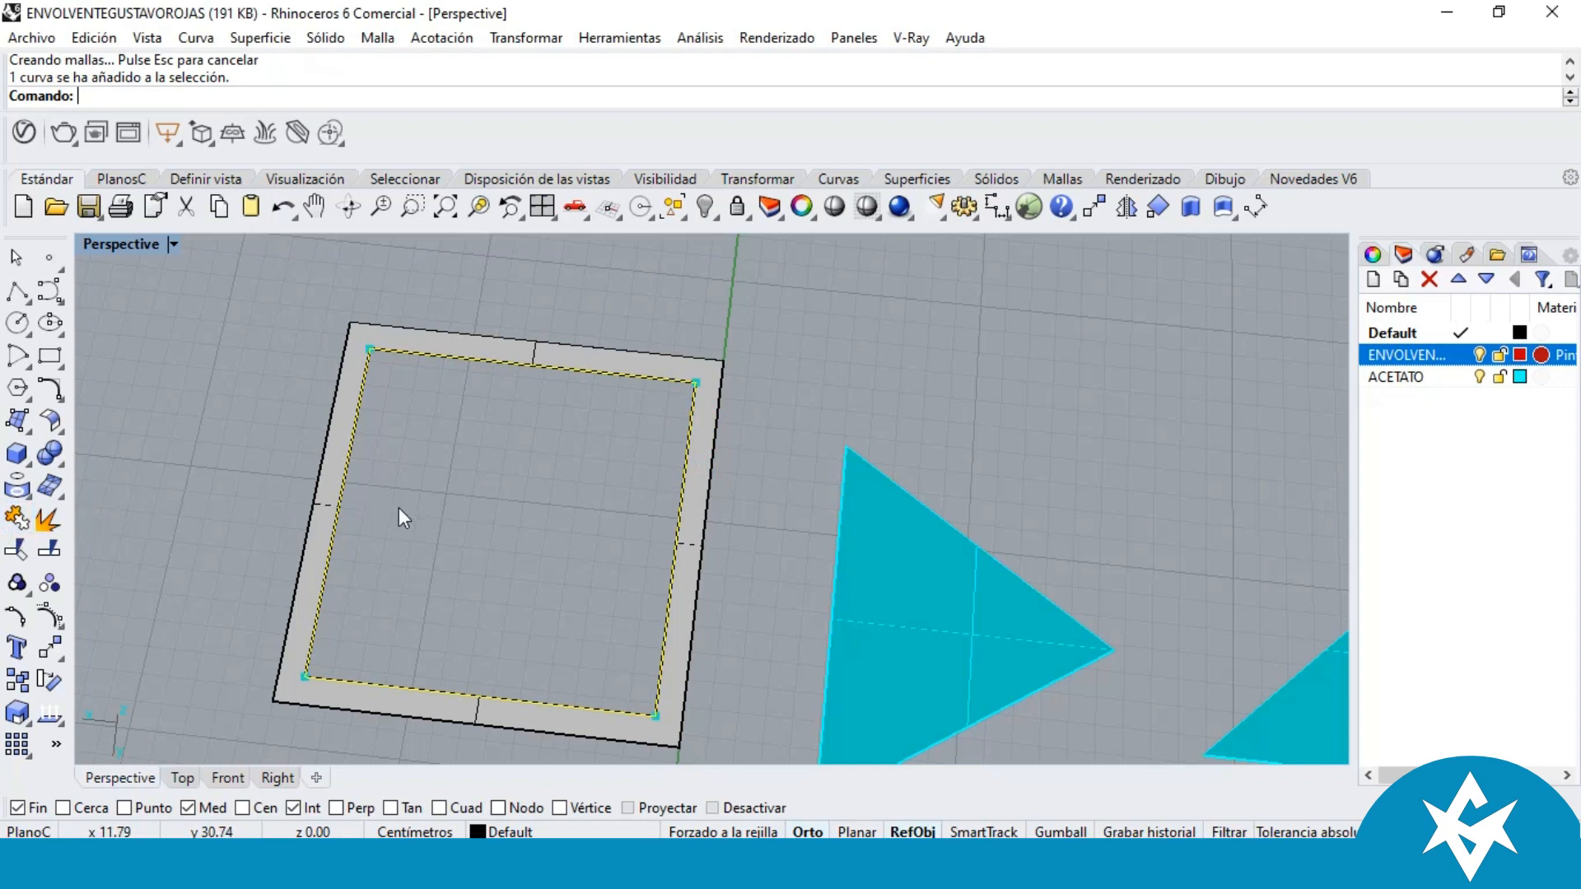
type("Desfasar")
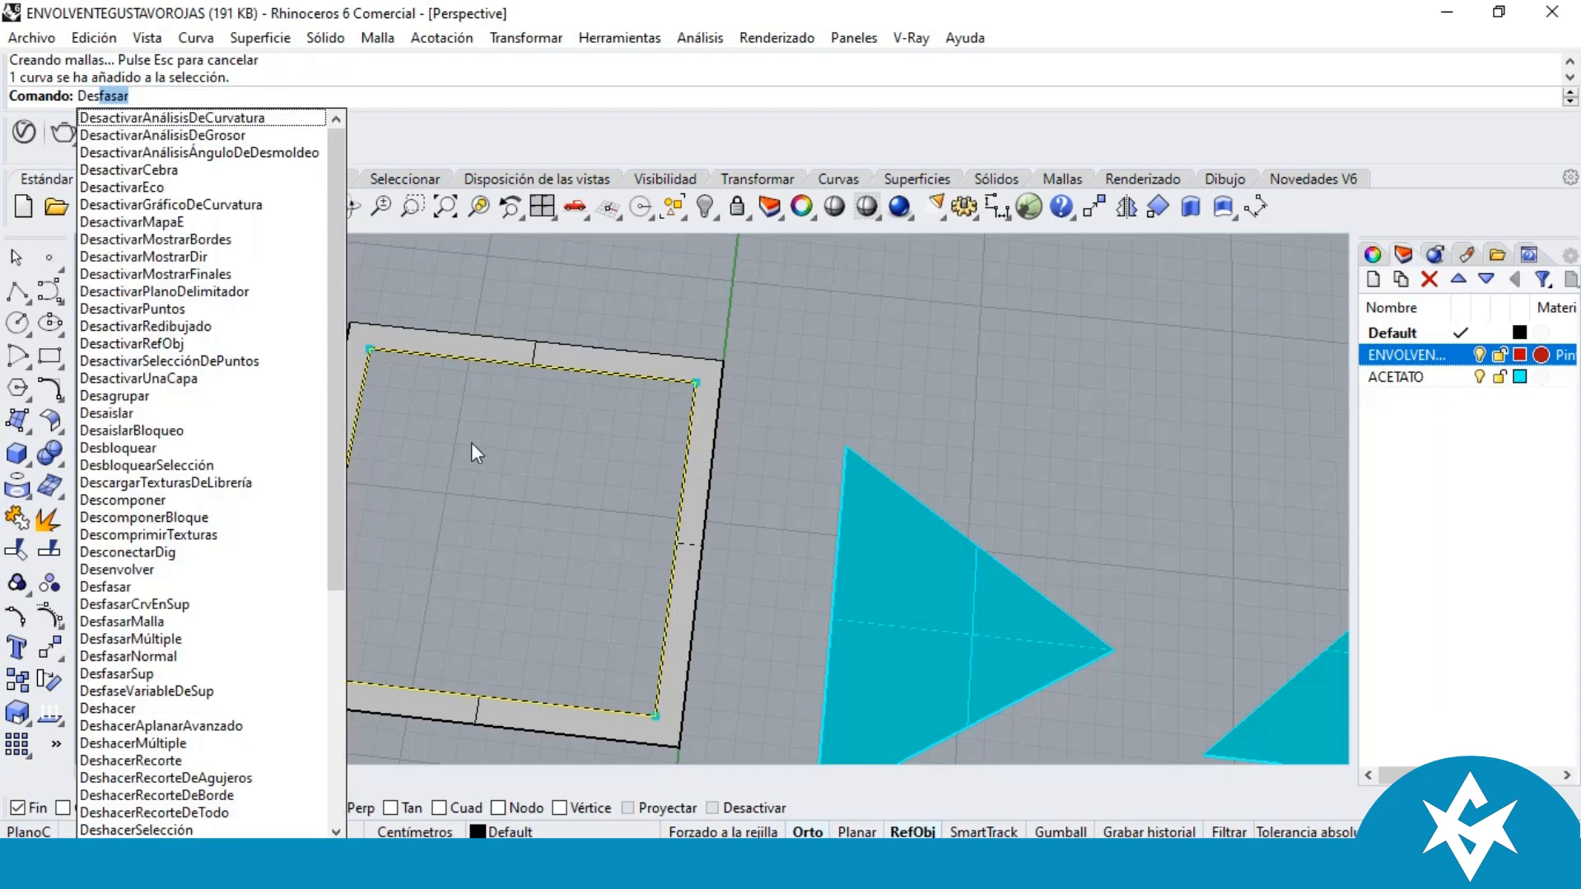
key("Return")
scroll(577, 337, "up", 3)
scroll(658, 313, "down", 3)
scroll(659, 311, "up", 3)
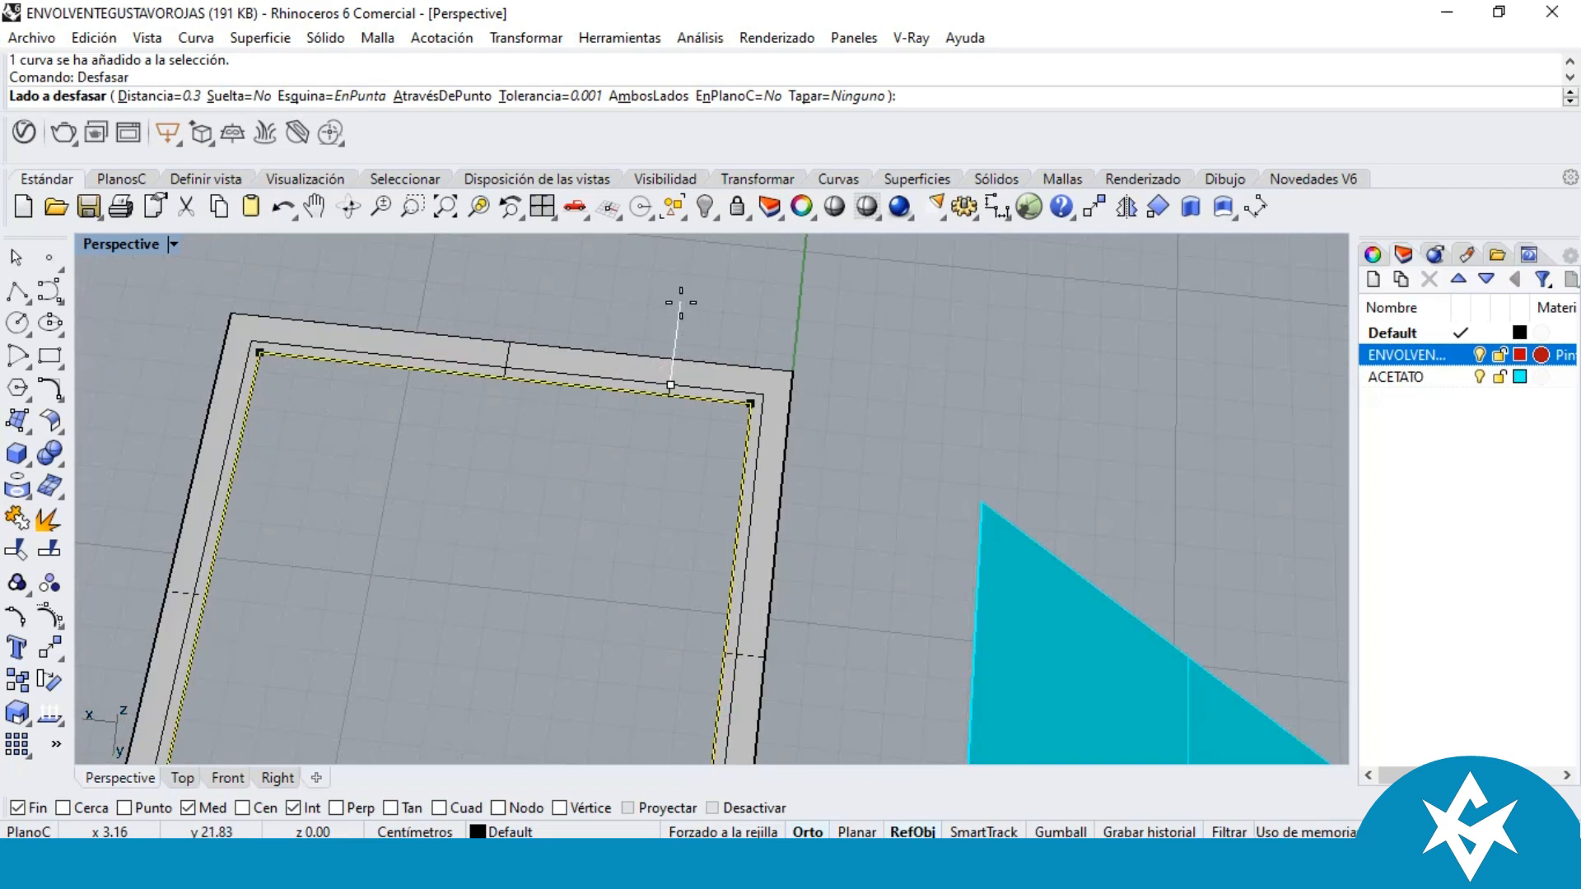
scroll(681, 302, "down", 6)
scroll(627, 482, "up", 2)
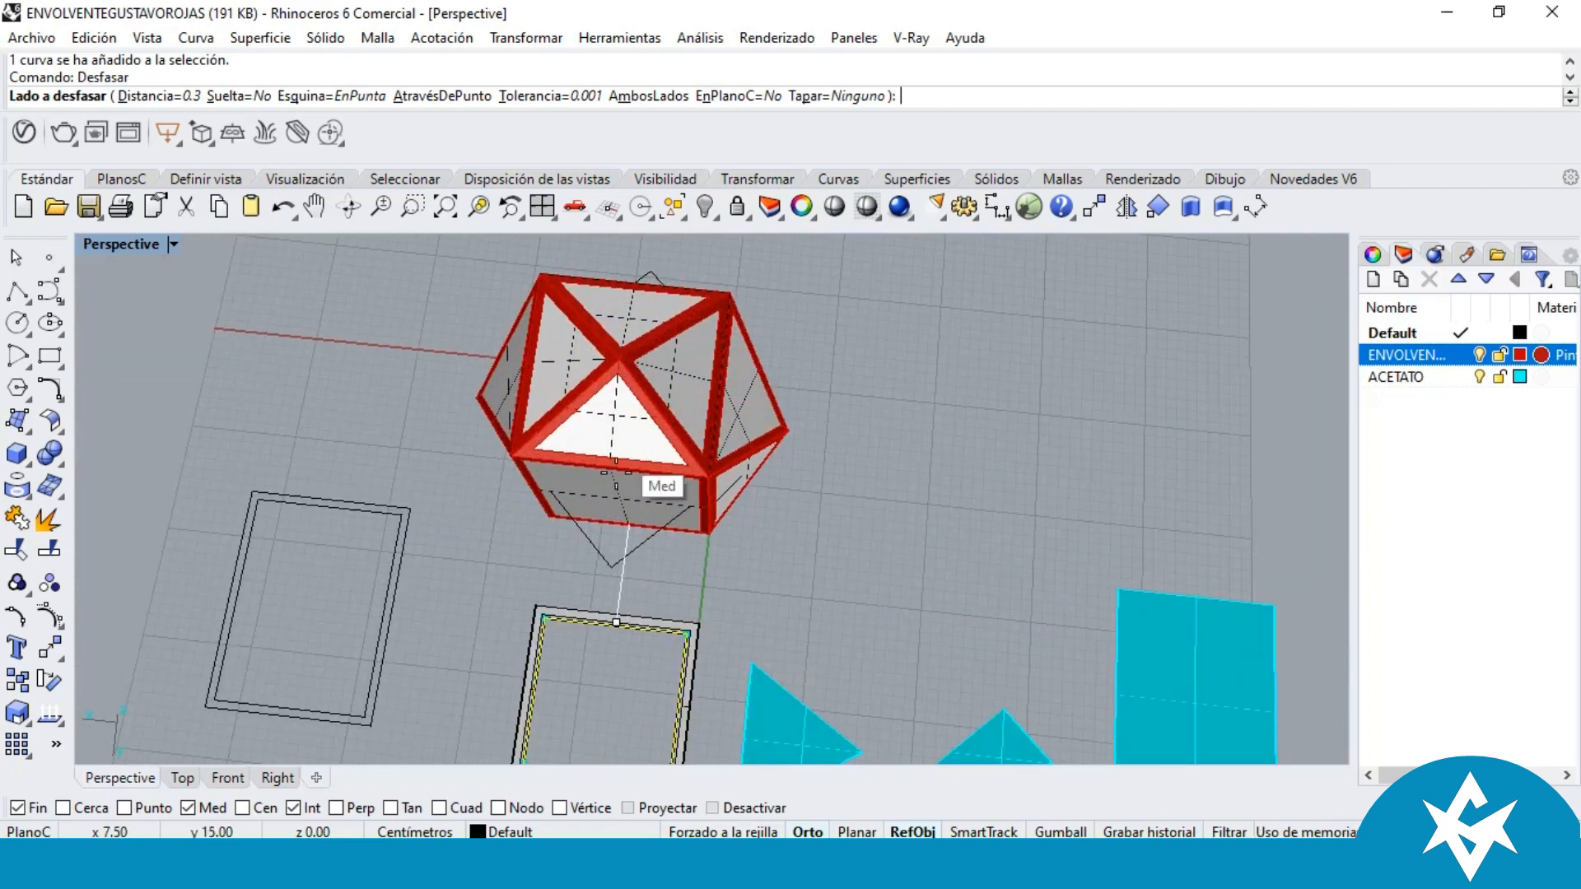
scroll(651, 452, "down", 2)
scroll(684, 362, "up", 4)
scroll(645, 616, "down", 5)
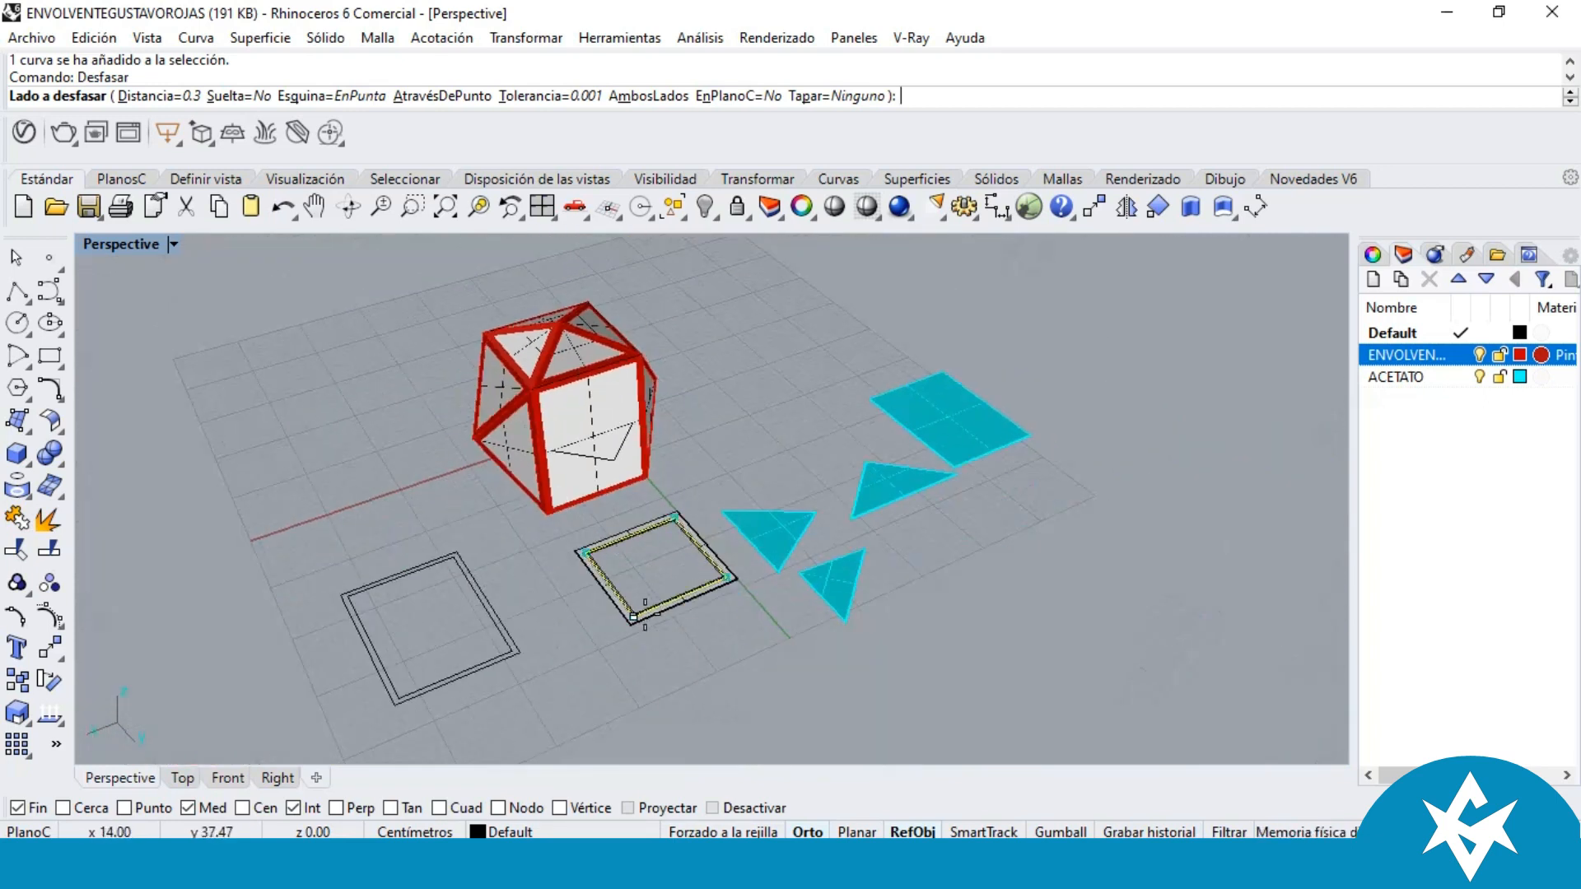
scroll(645, 616, "up", 6)
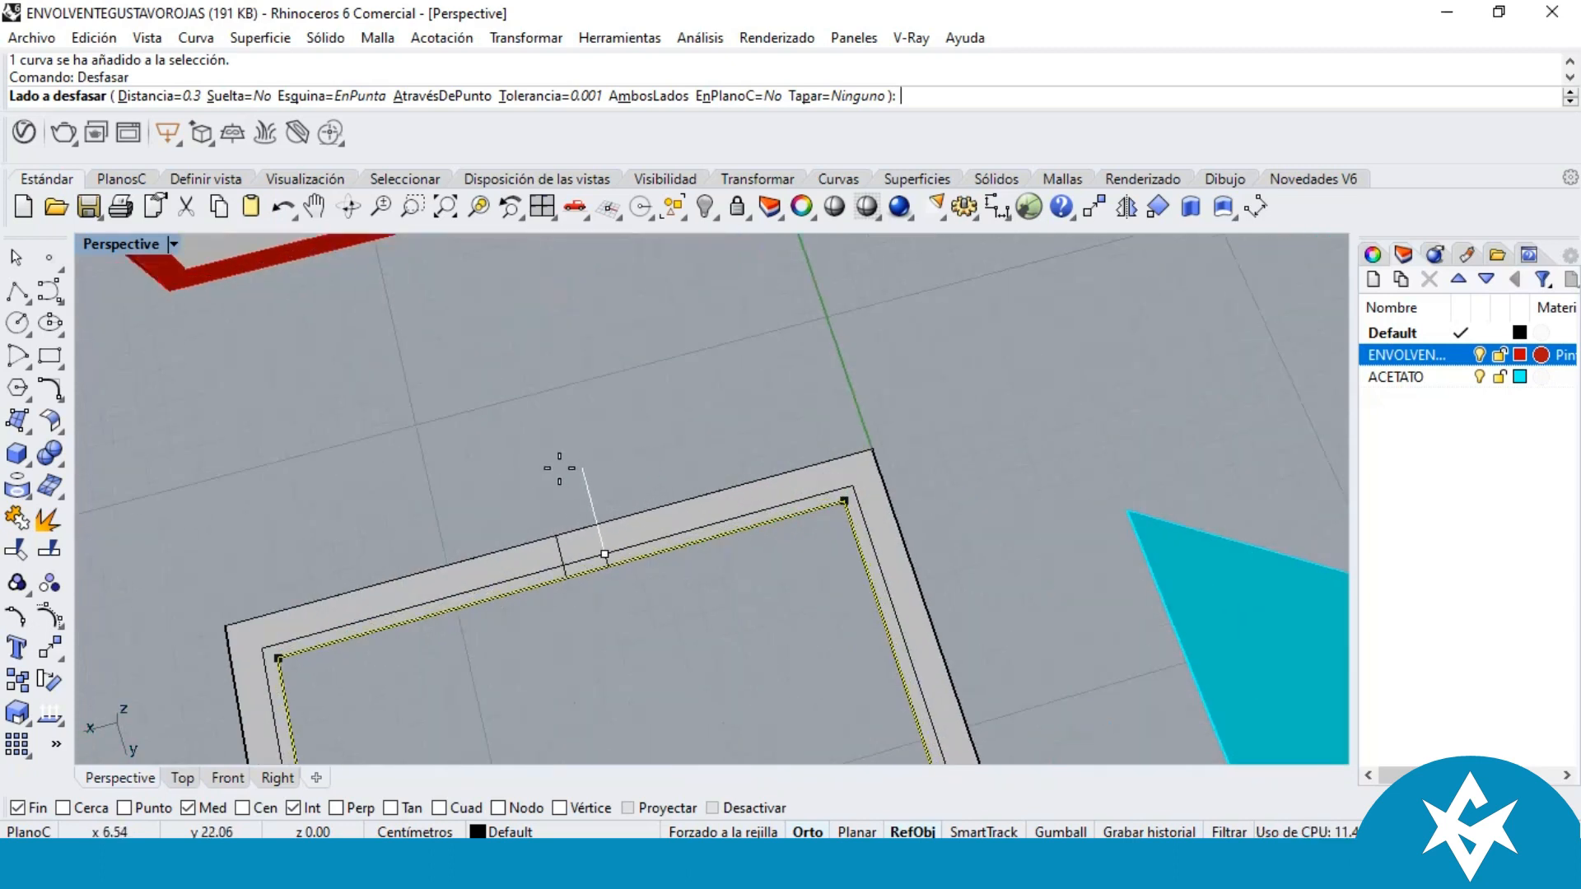
left_click(591, 391)
scroll(614, 447, "down", 4)
scroll(643, 491, "up", 5)
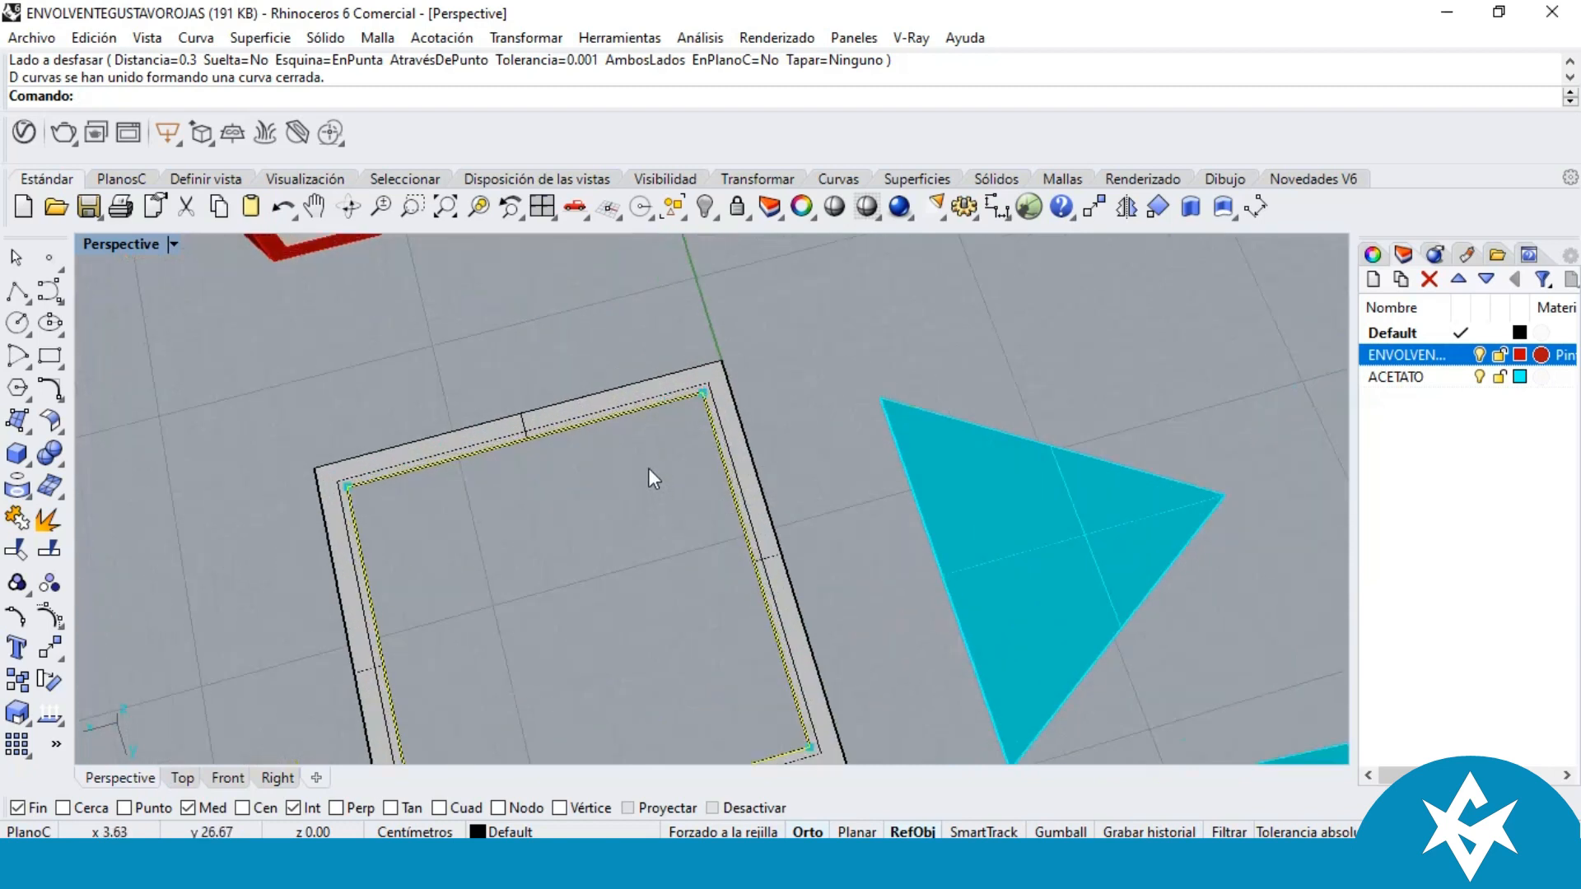
Step: Create one planar surface from the inner square curve and another from the offset square curve
left_click(32, 428)
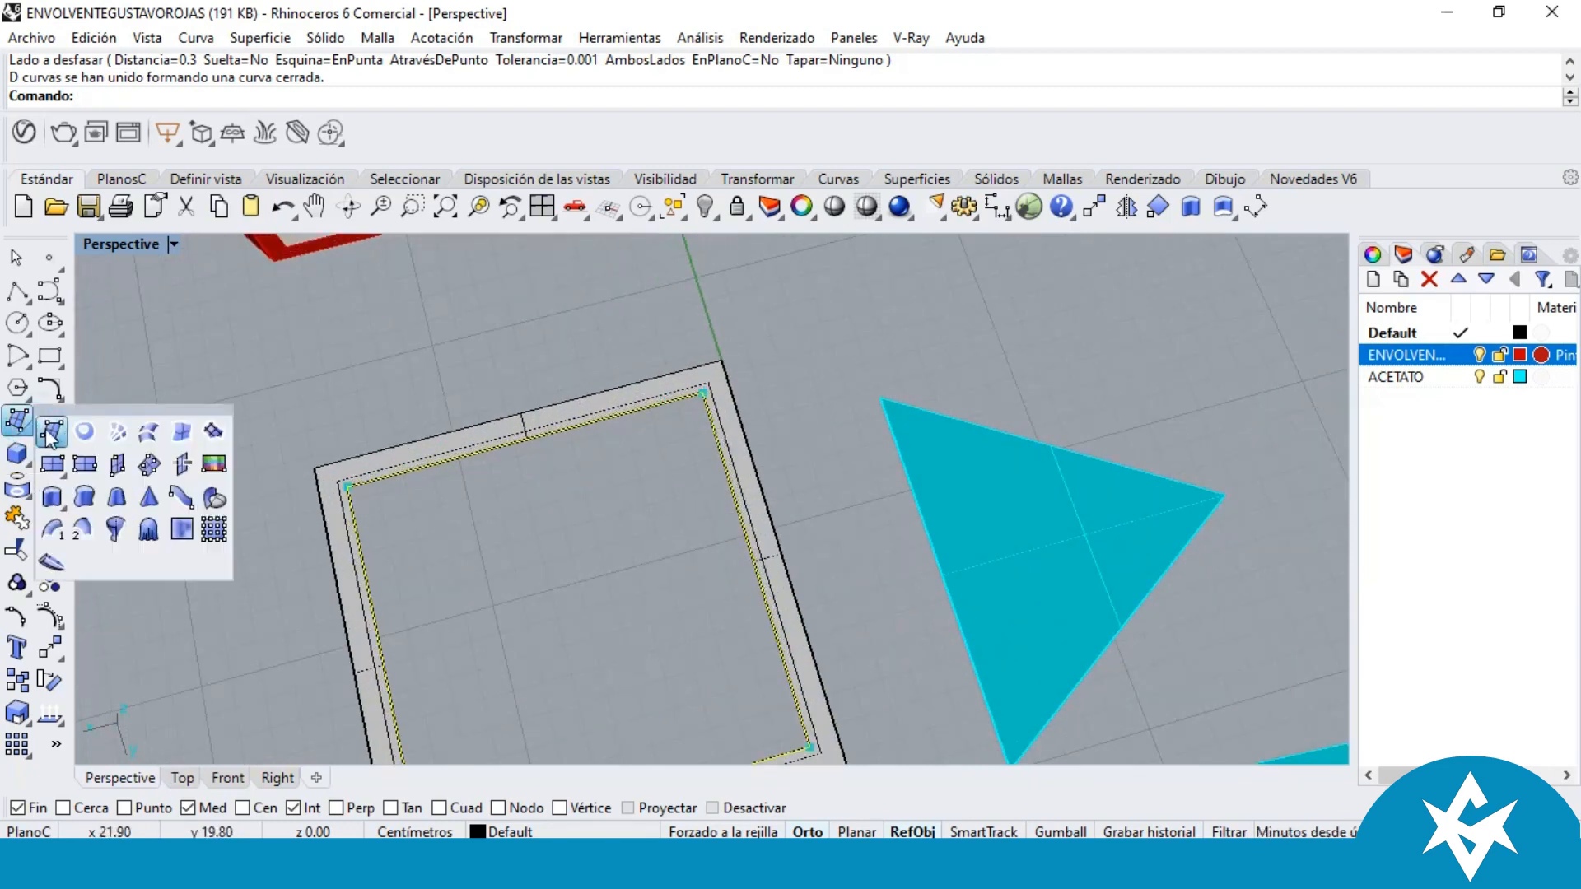
left_click(52, 430)
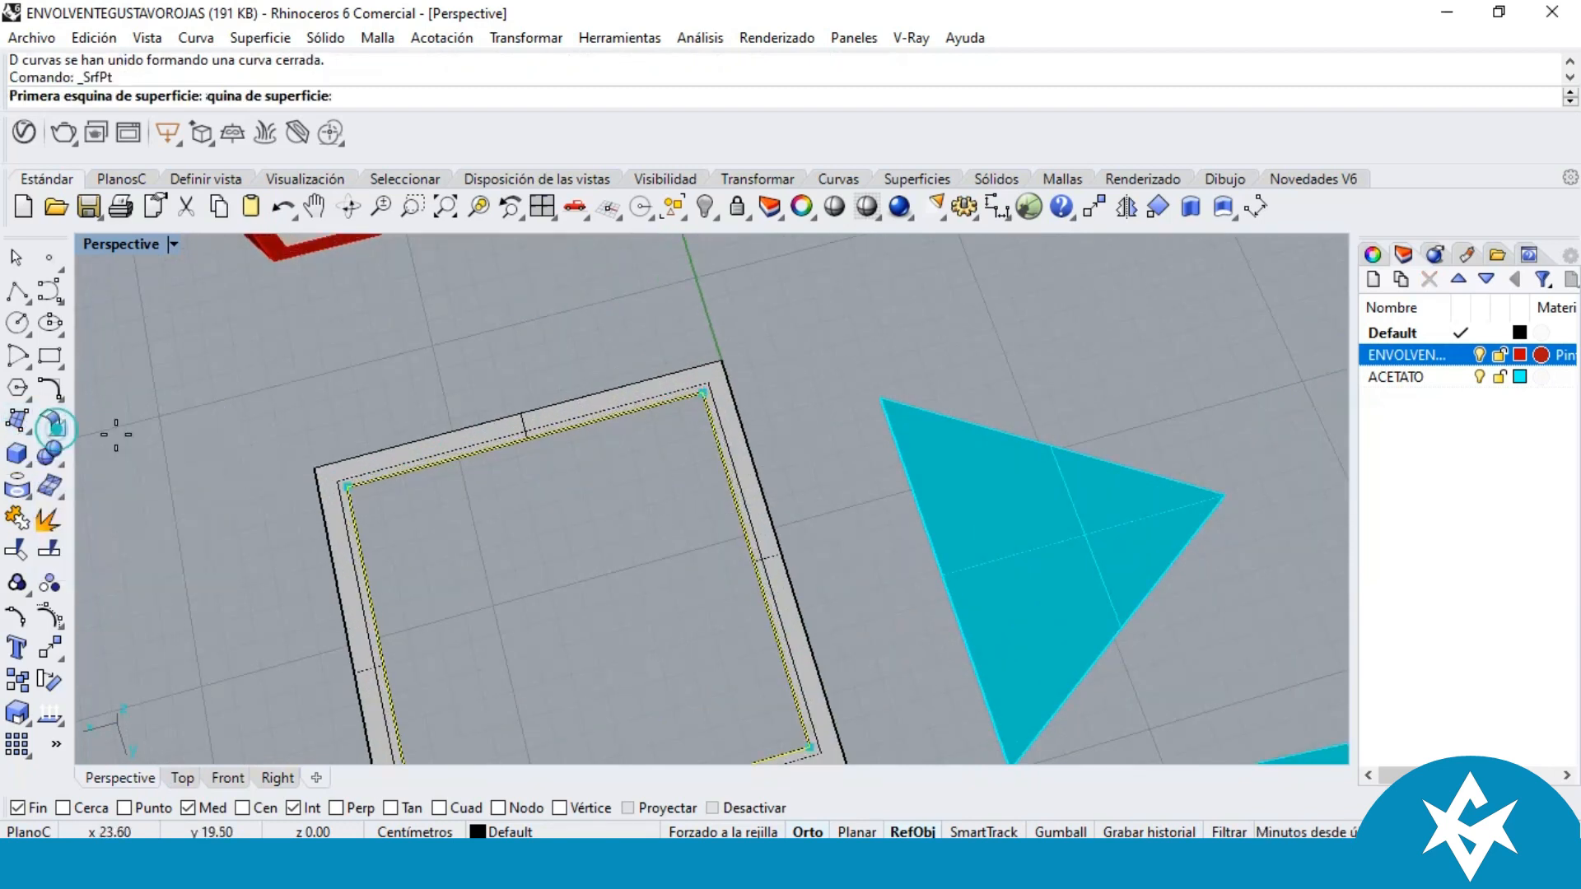
left_click(31, 430)
left_click(78, 435)
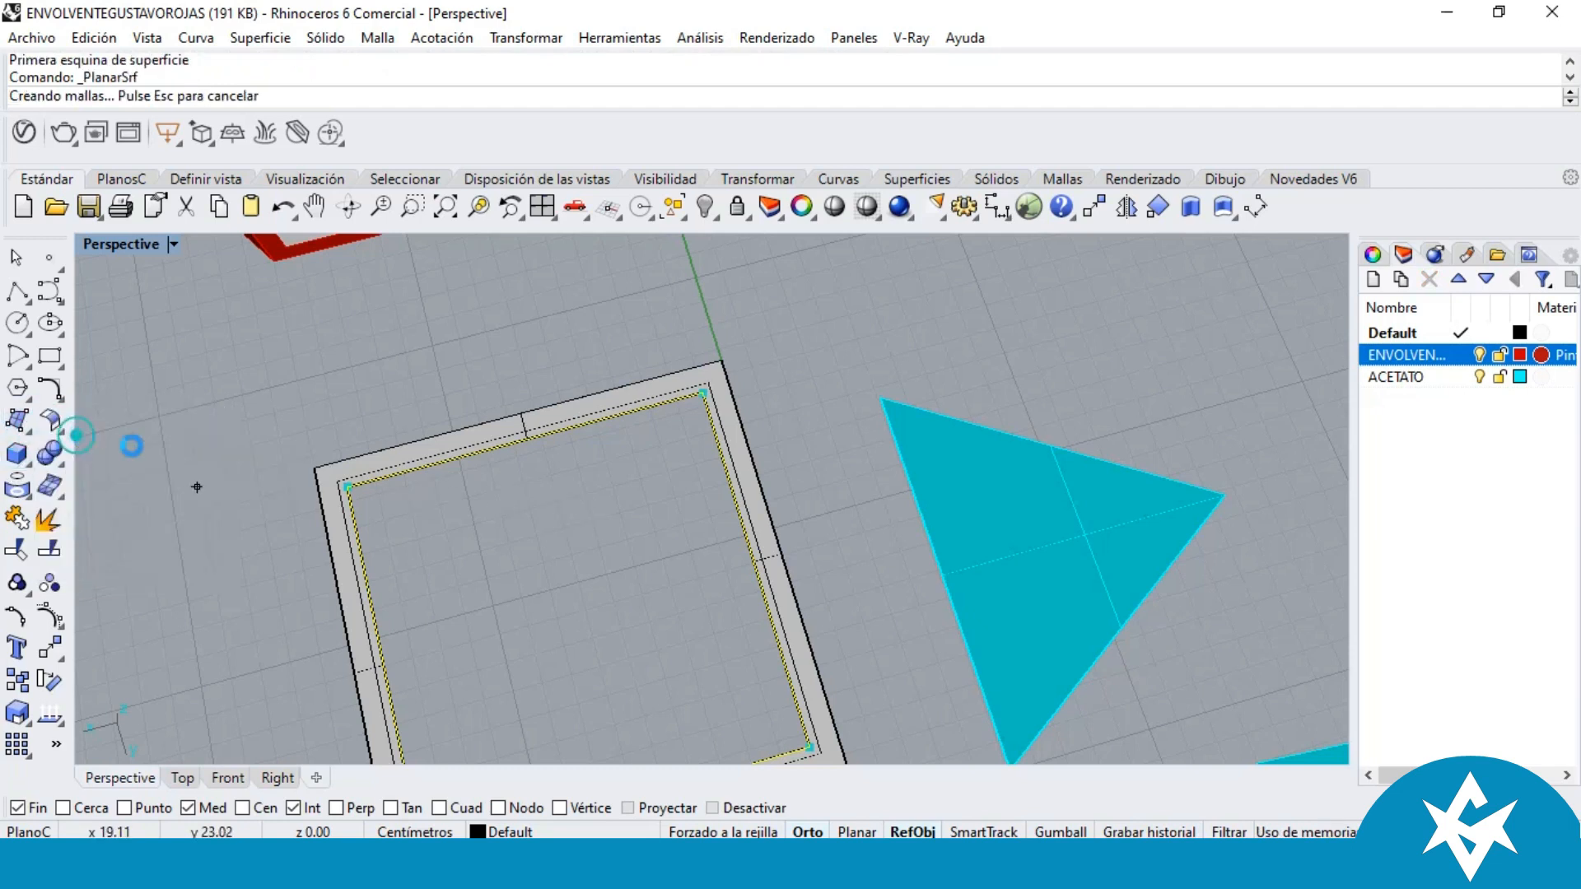
left_click(565, 420)
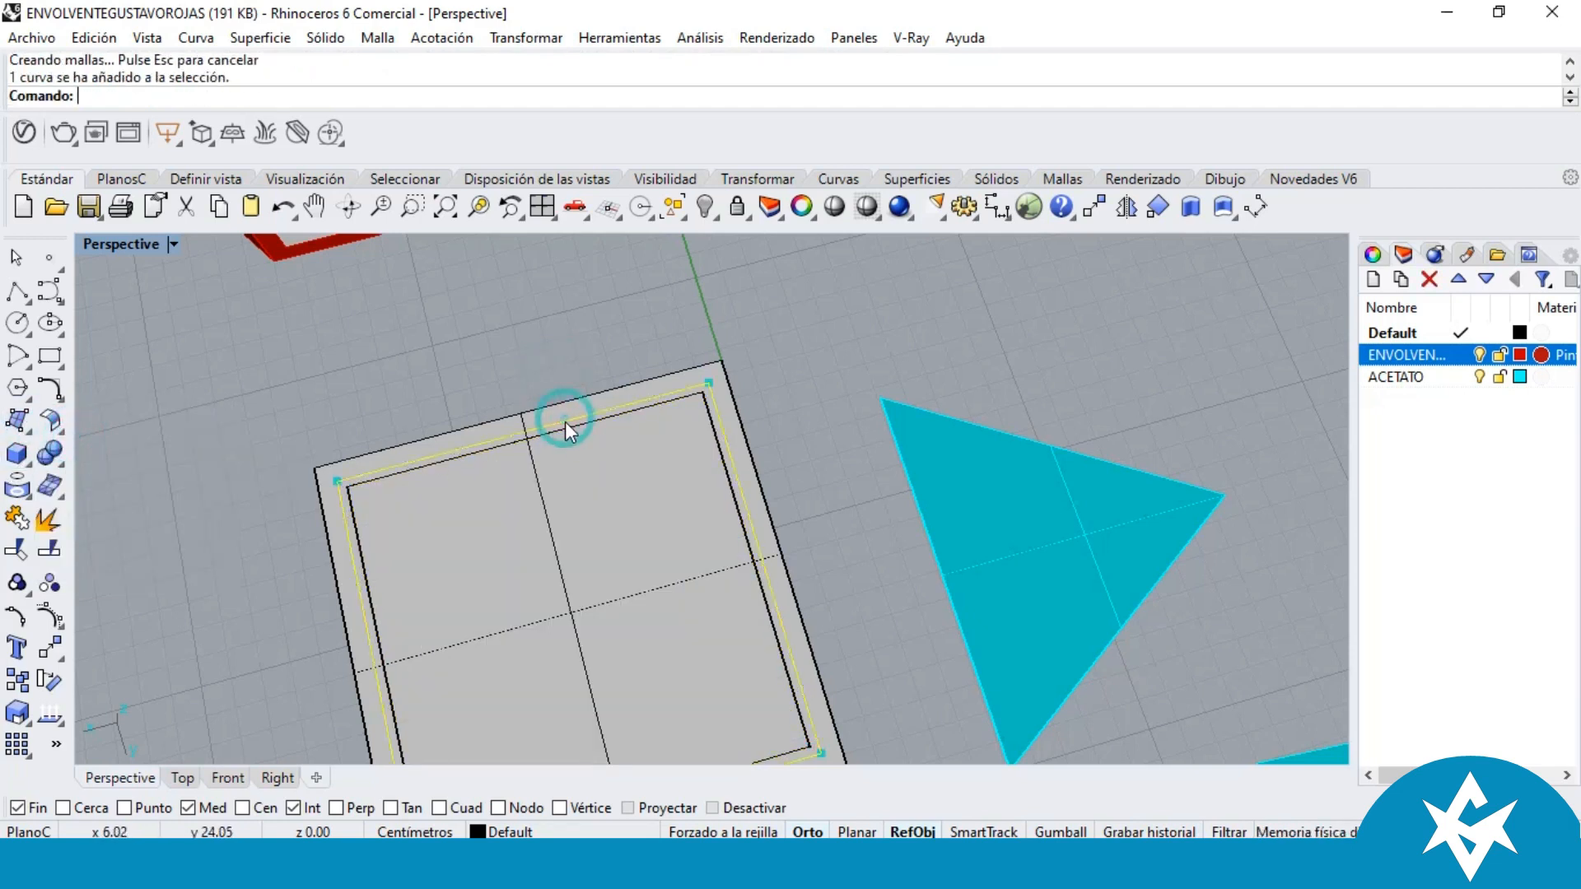
left_click(31, 430)
left_click(79, 435)
scroll(611, 390, "down", 3)
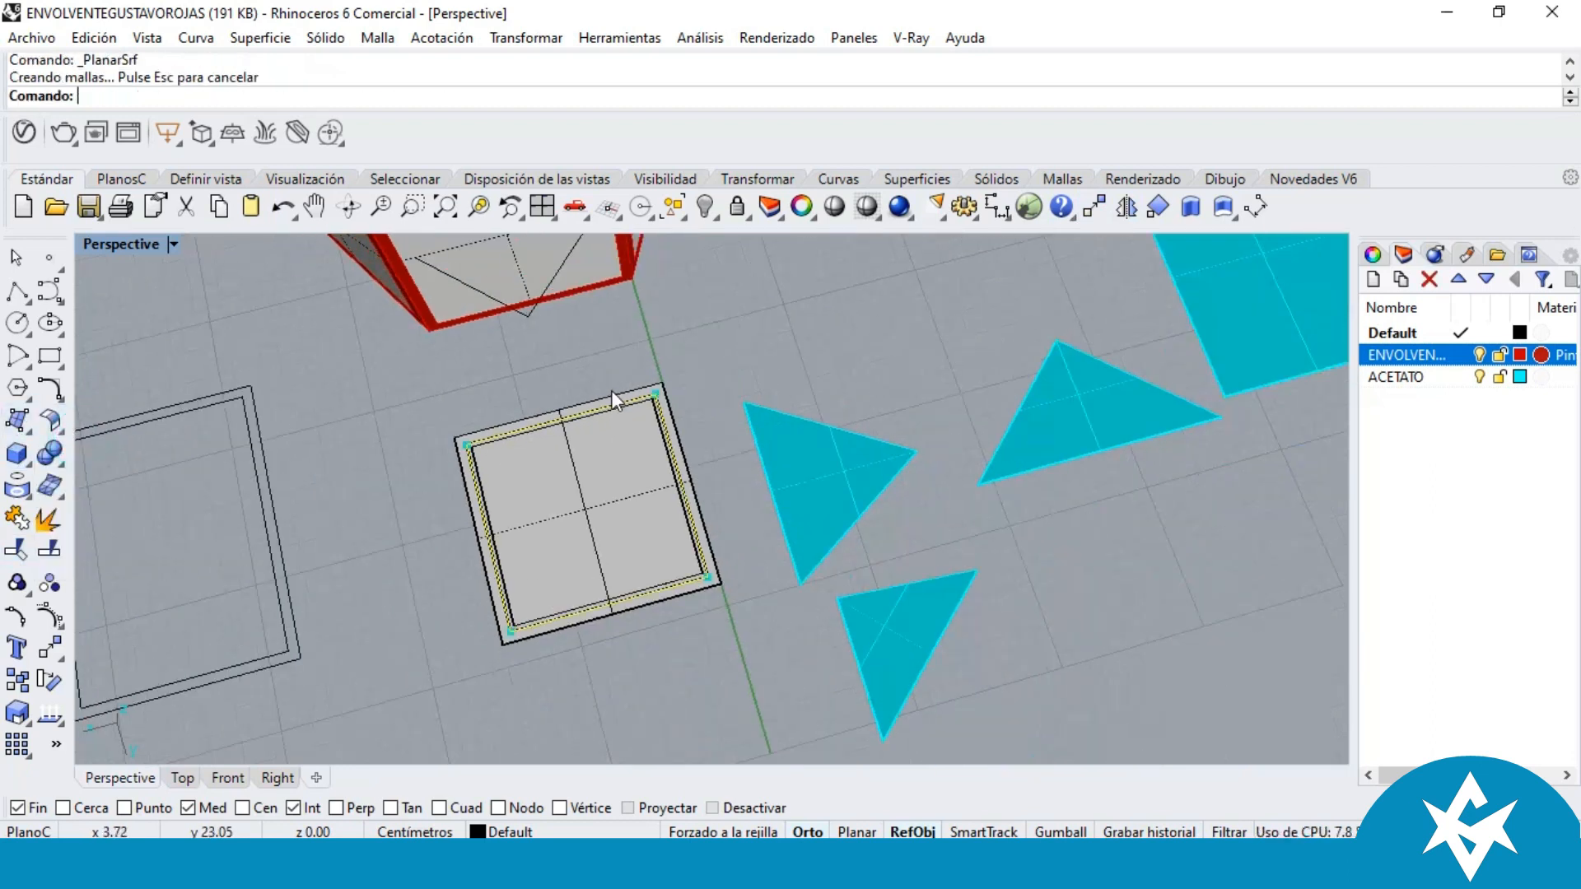
Step: Move the offset square curve clear of the square panel, out in front of it
left_click(1095, 207)
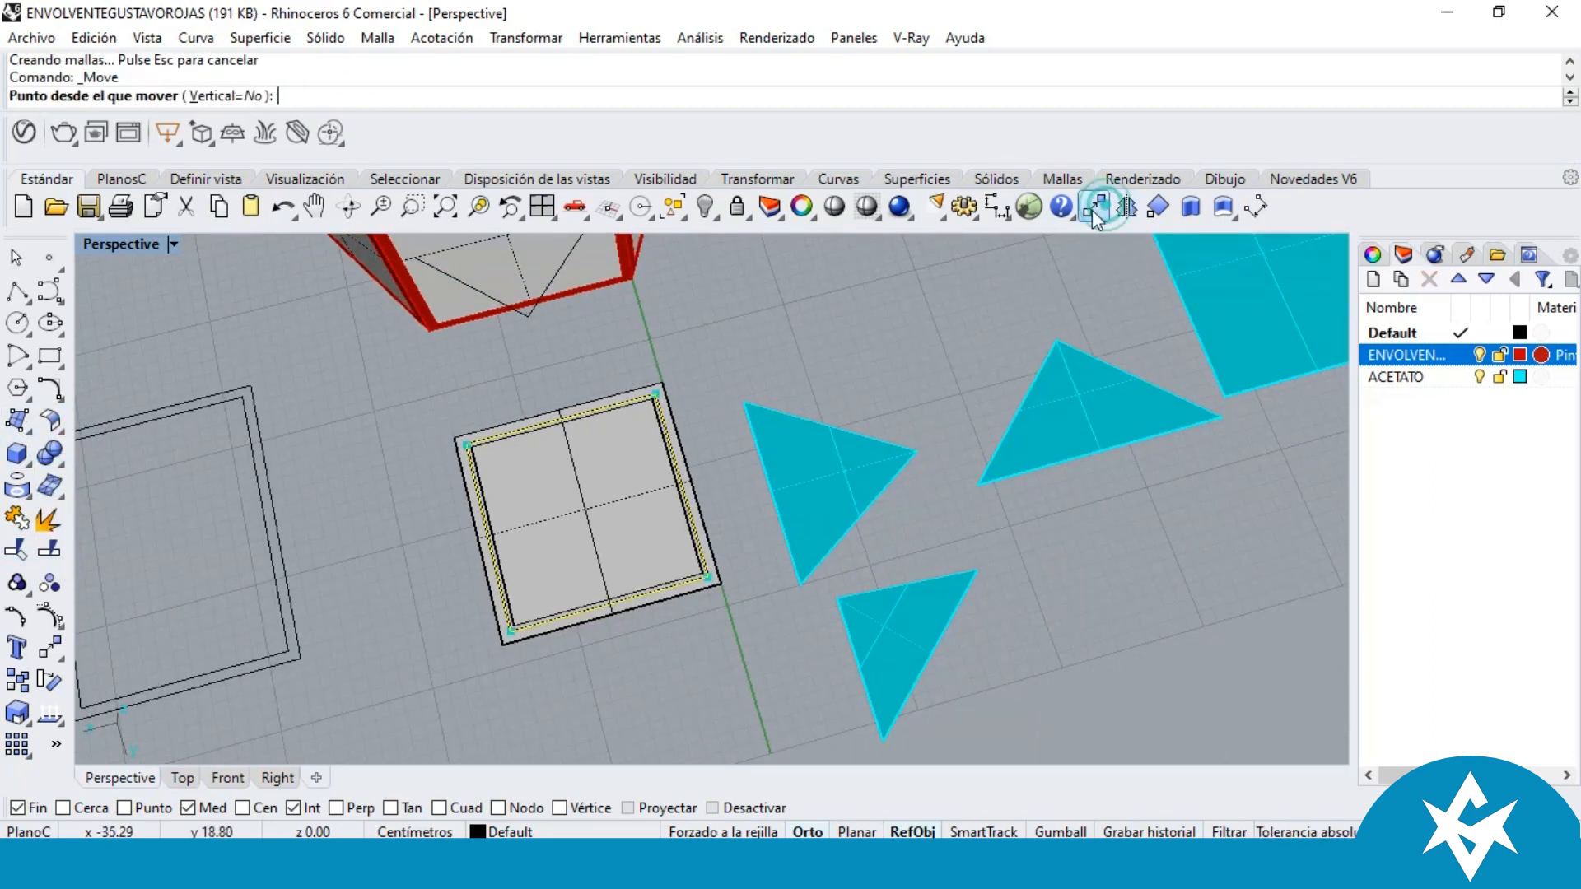
left_click(467, 445)
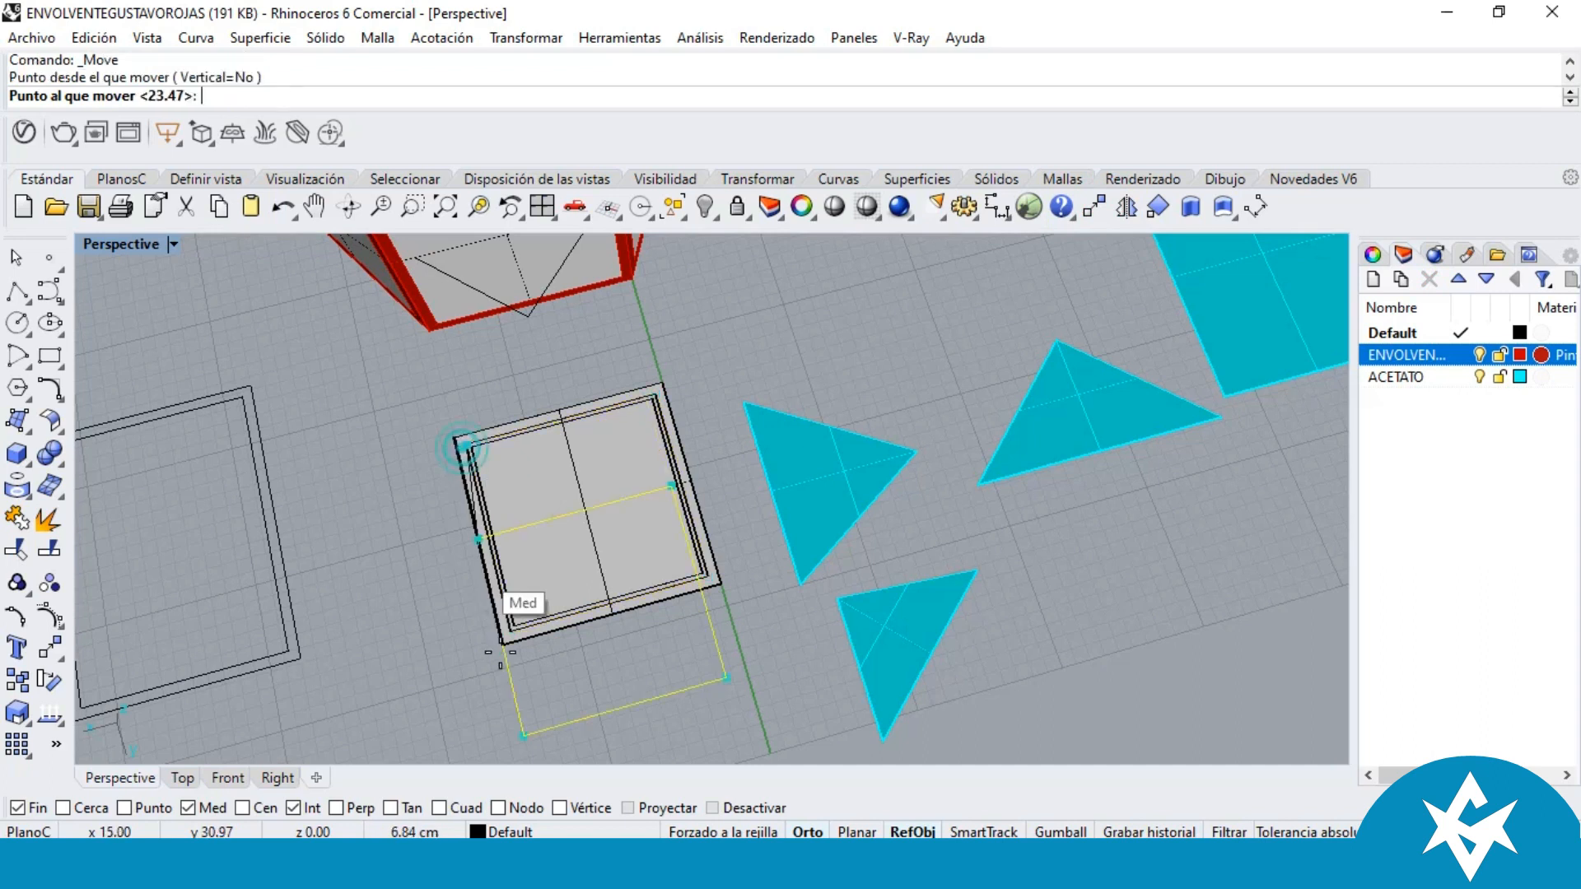
scroll(547, 462, "down", 4)
scroll(574, 619, "up", 2)
left_click(574, 620)
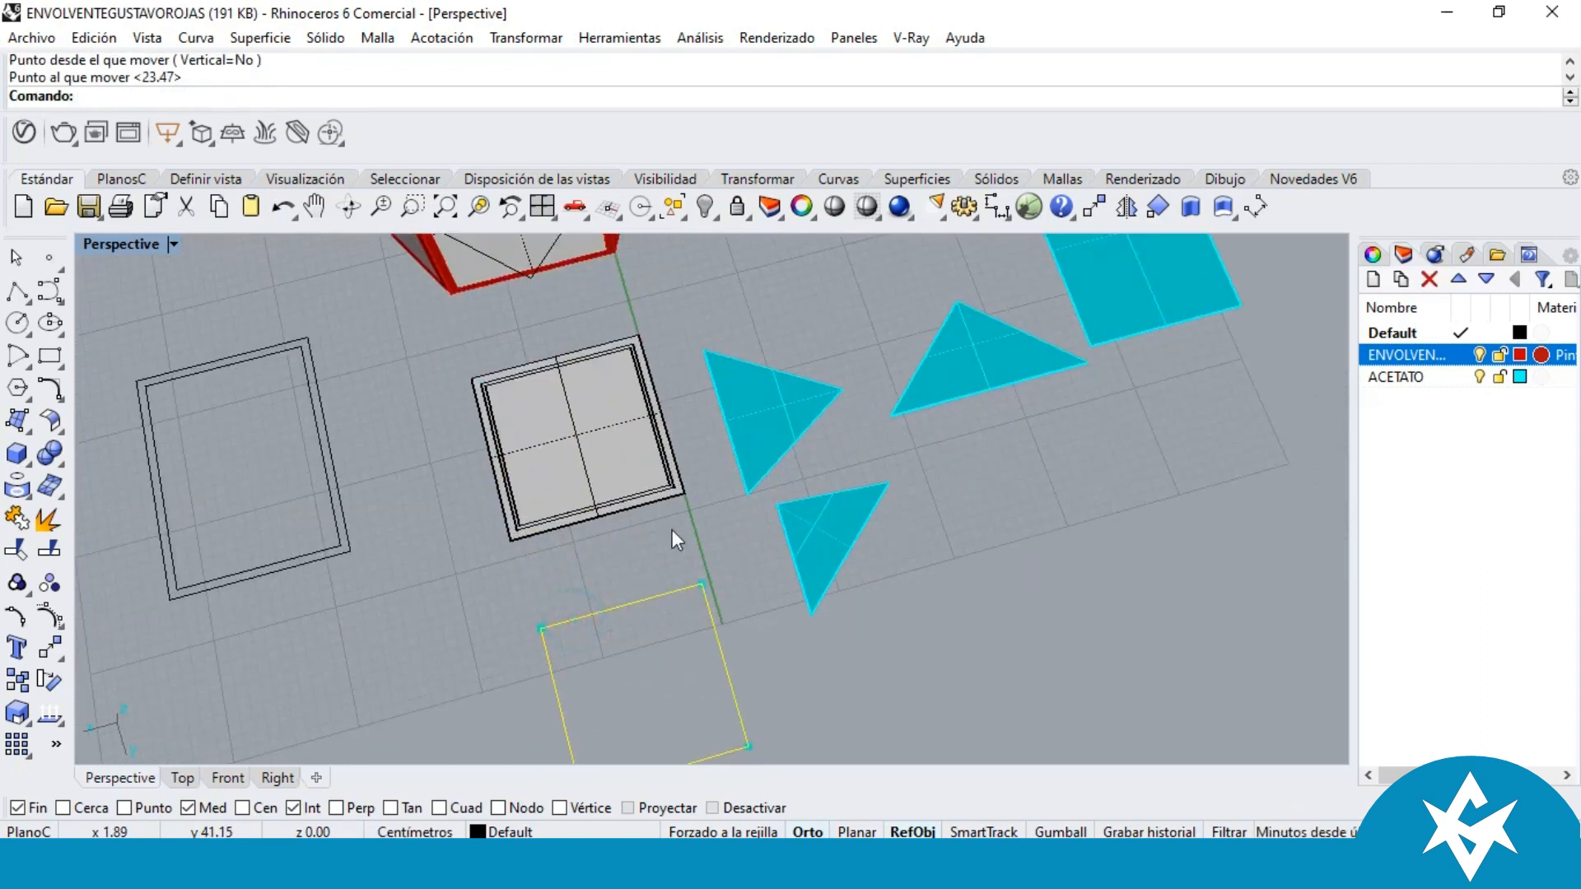
Step: Select the planar surface made from the offset curve and assign it to the ACETATO layer
scroll(669, 494, "up", 5)
left_click(664, 486)
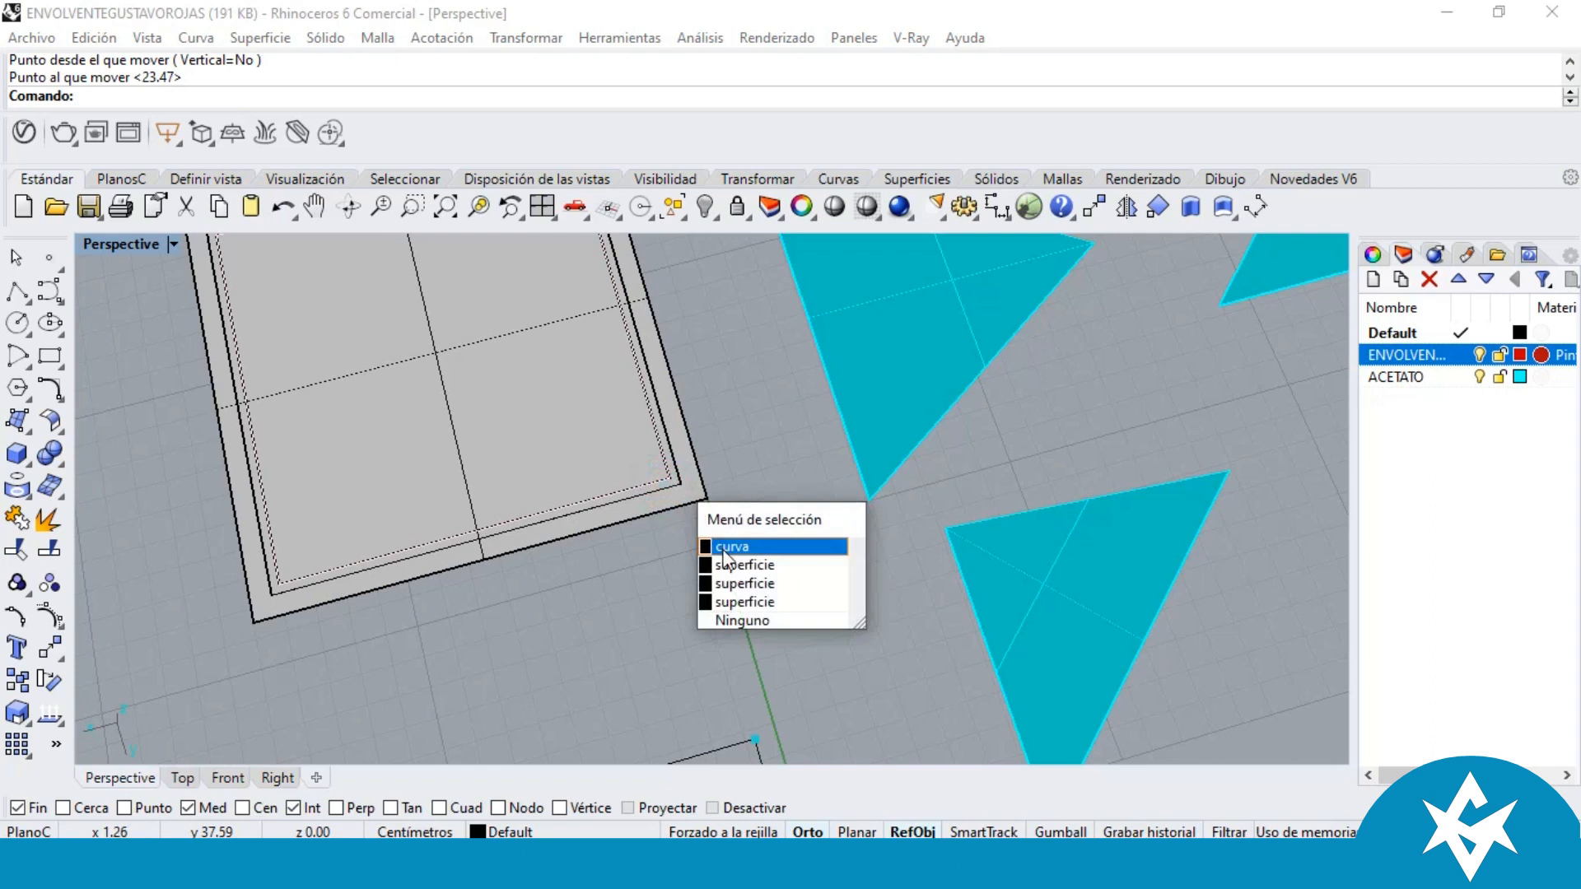
left_click(742, 583)
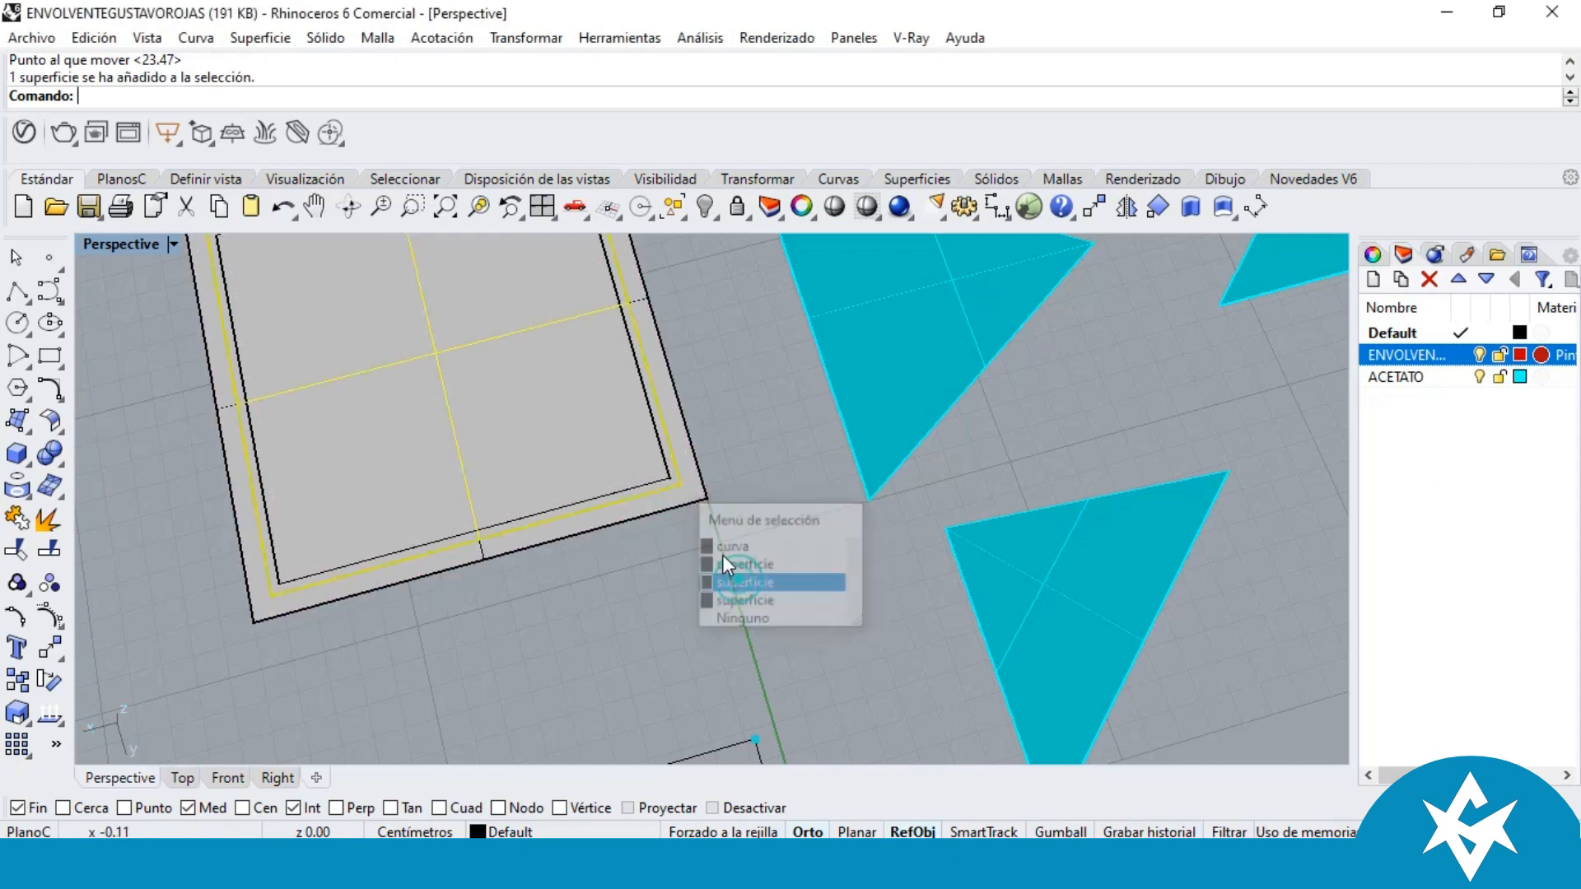
right_click(1450, 383)
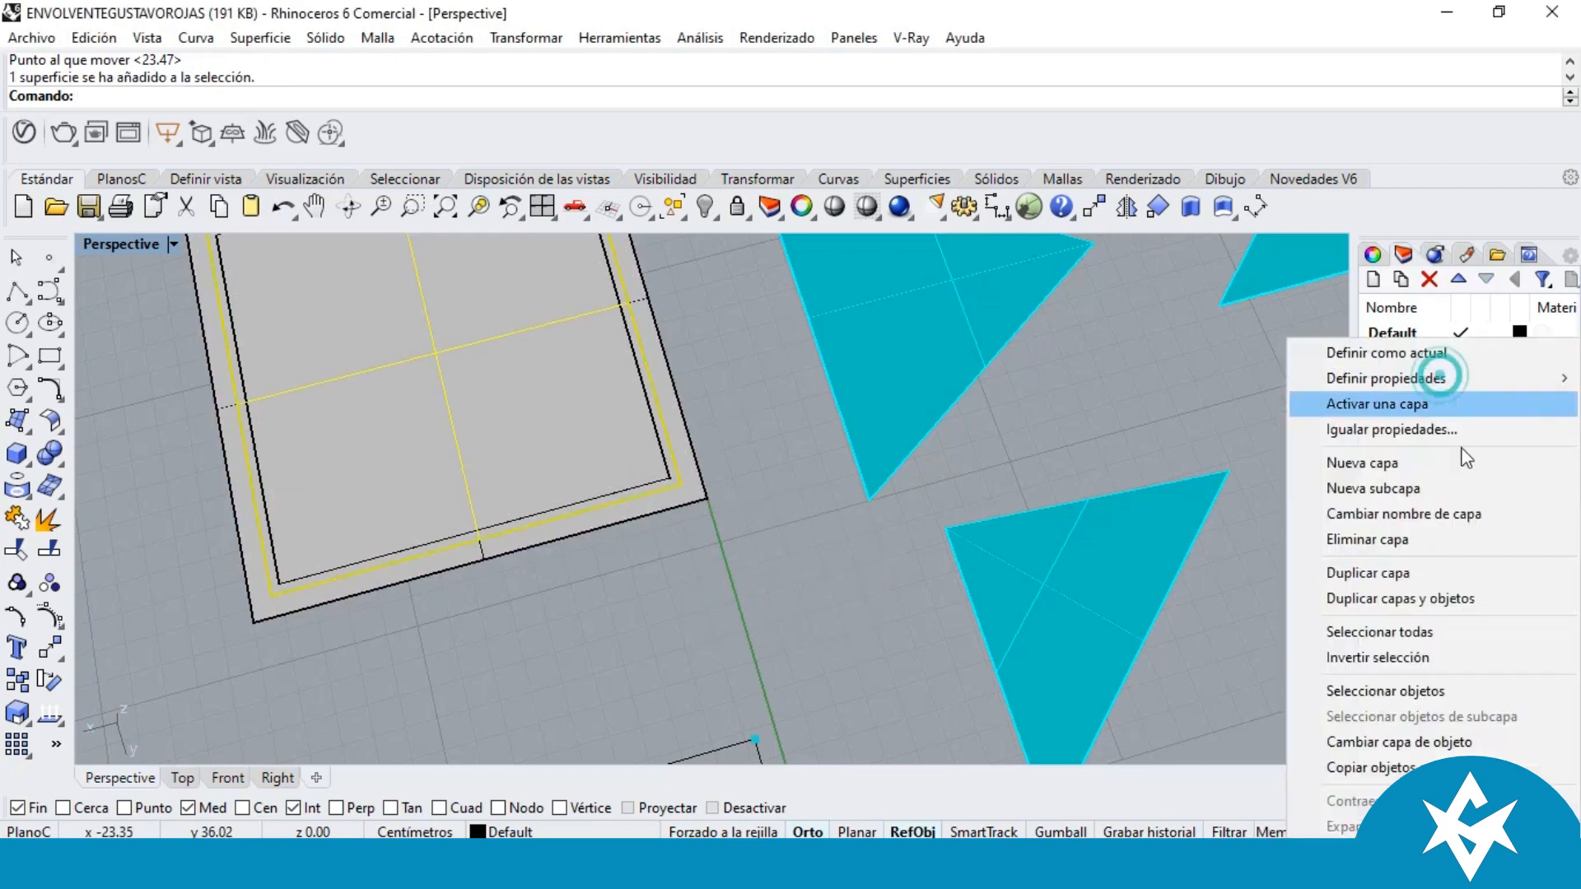
left_click(1410, 738)
Step: Move the square acetate piece beside the other acetate pieces, with ortho mode turned off
scroll(547, 530, "down", 4)
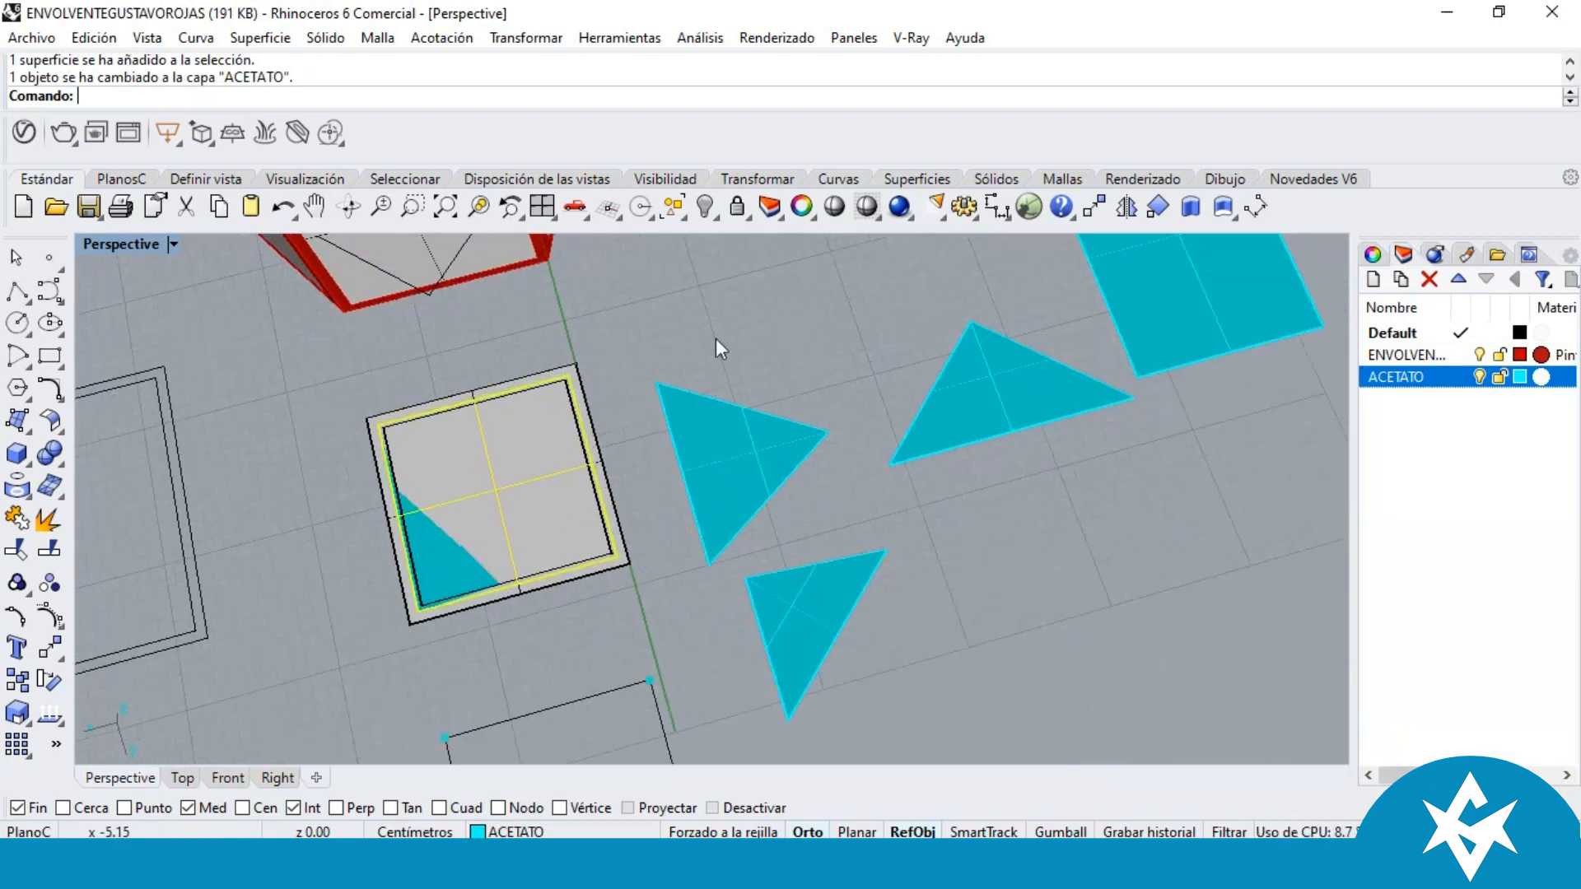
left_click(1094, 206)
left_click(498, 493)
scroll(498, 493, "down", 3)
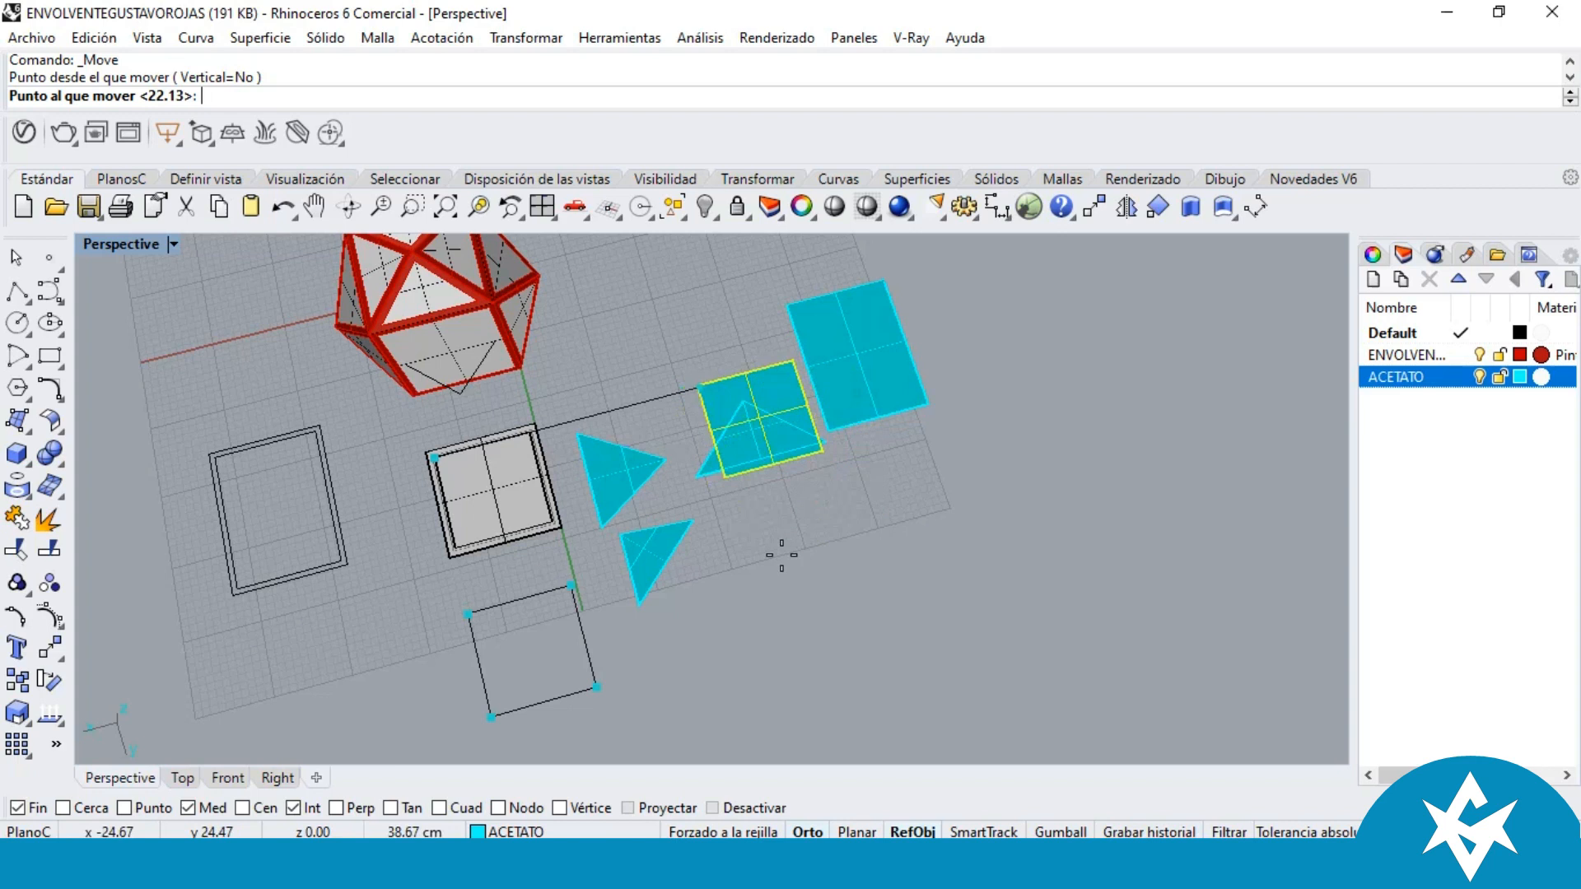
key("F8")
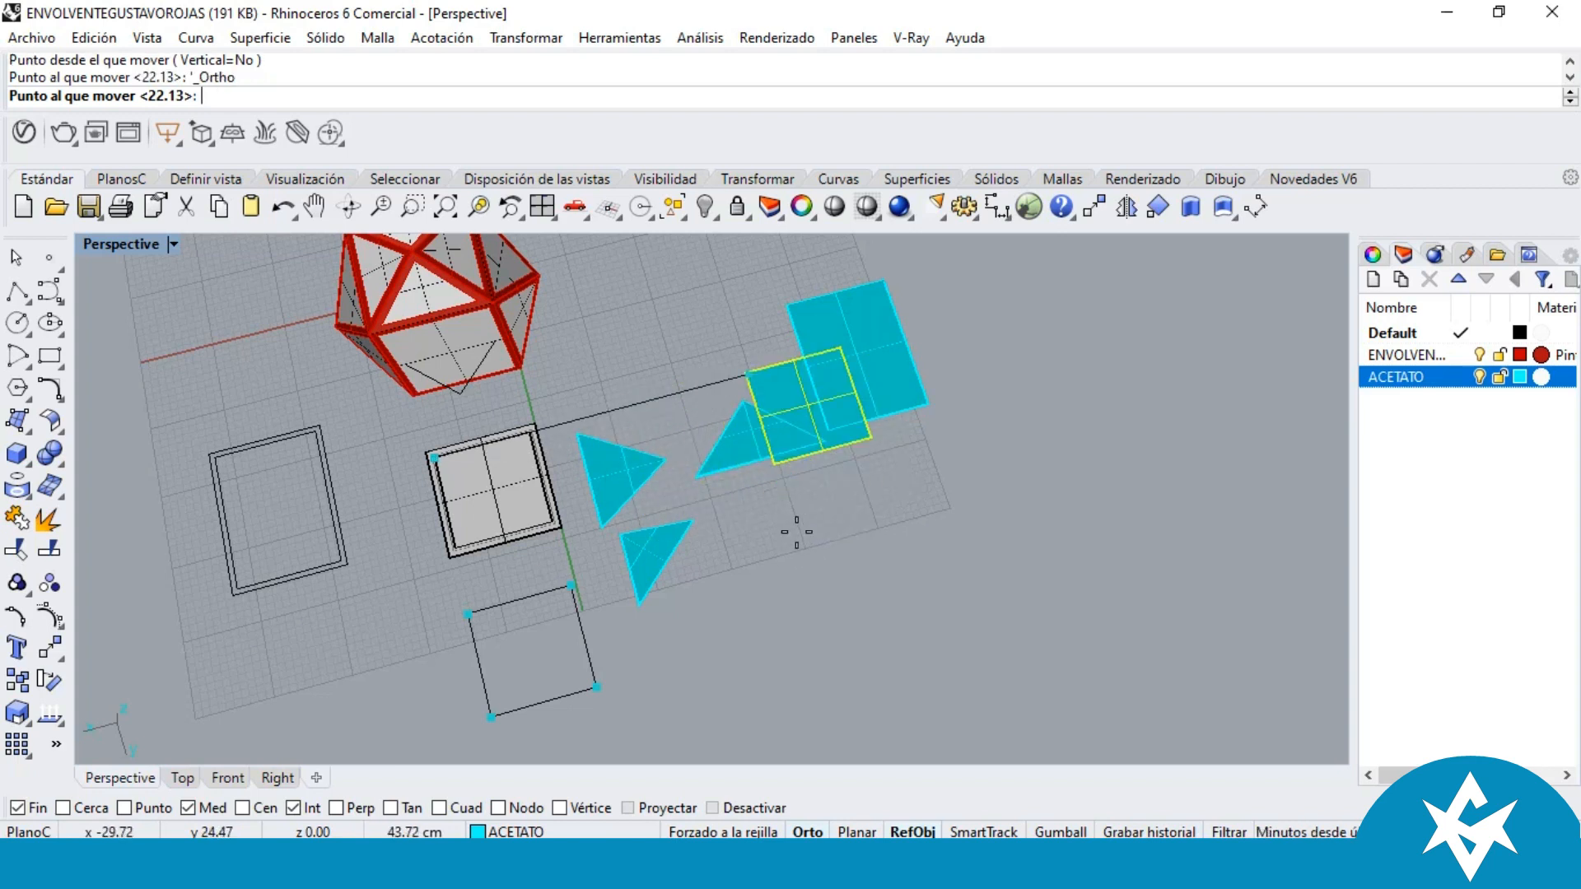
left_click(733, 499)
scroll(505, 577, "up", 3)
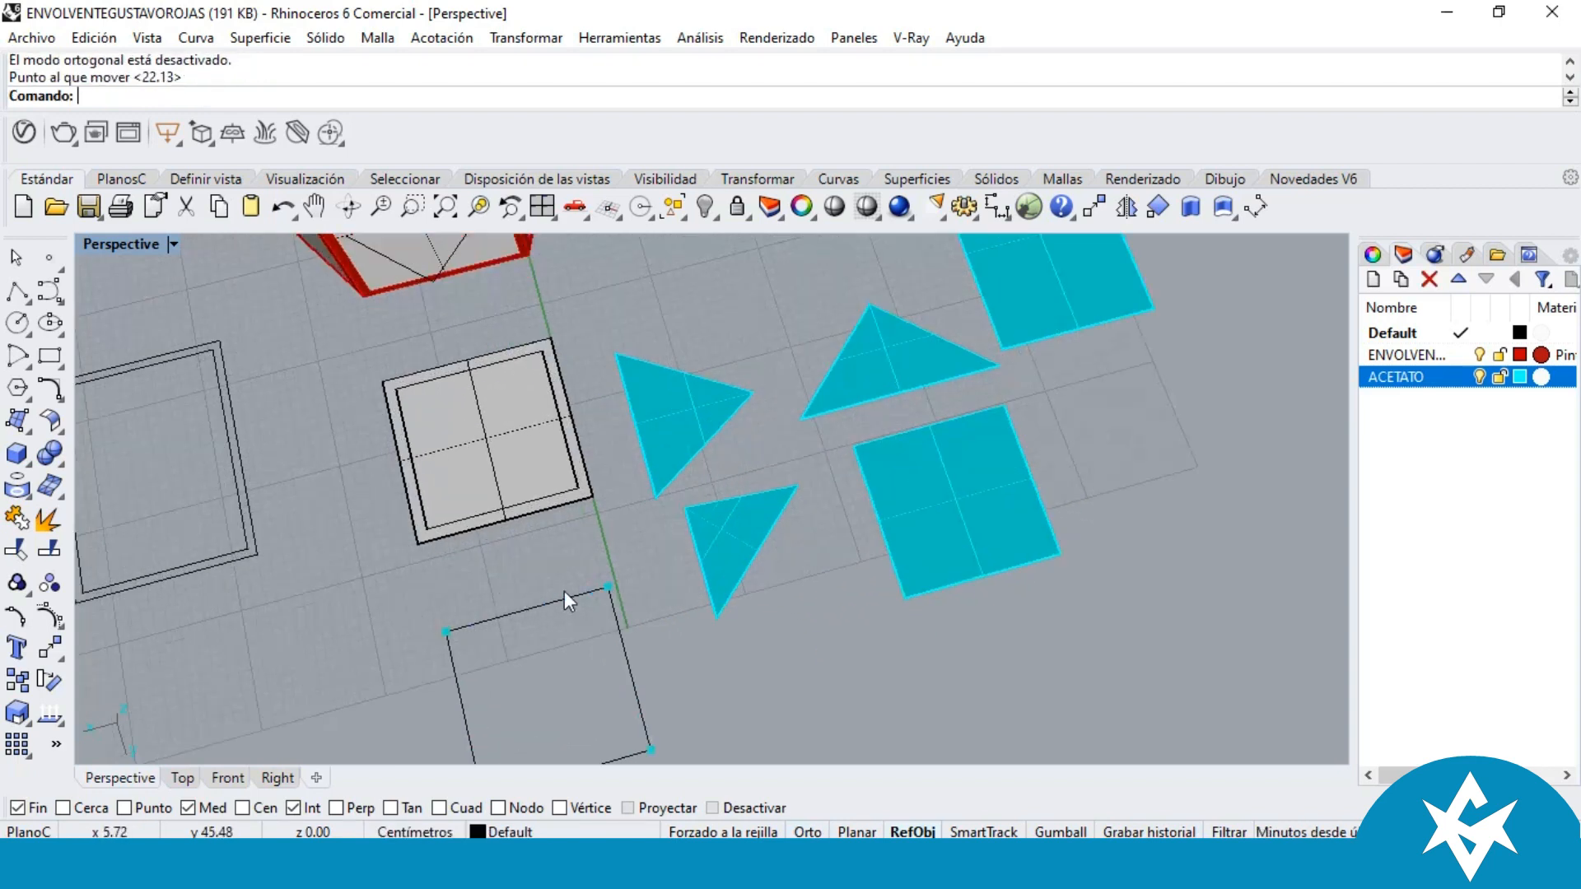
Step: Delete the leftover offset square curve in front of the square panel
left_click(617, 567)
key("Delete")
scroll(495, 552, "up", 5)
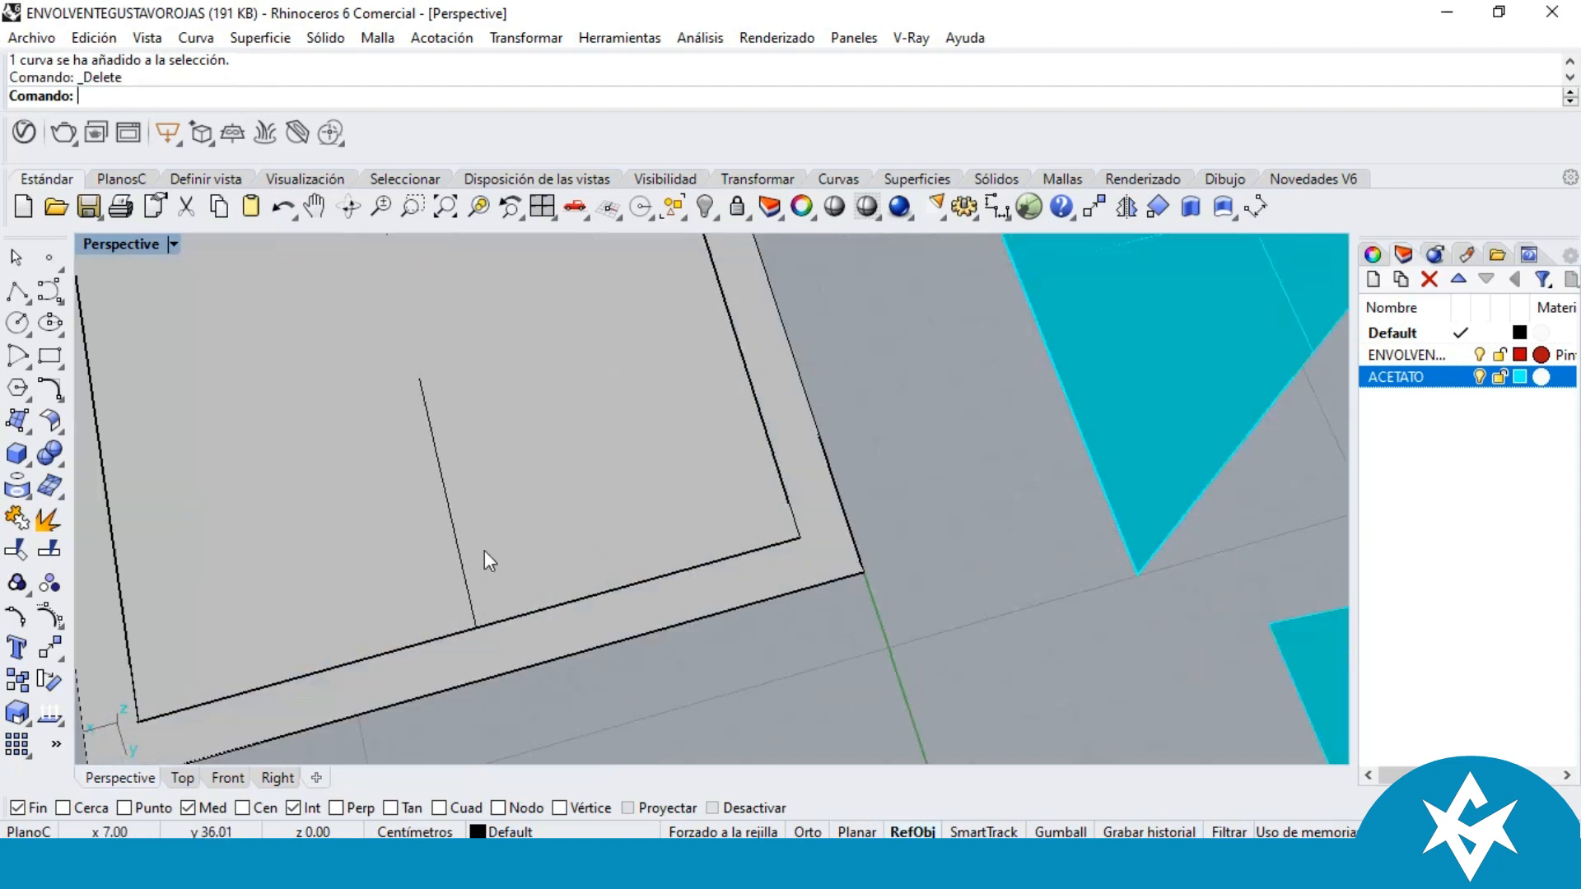
Step: Assign the frame surface of the square panel to the ENVOLVENTE ESTRUCTURA layer and clear the selection
left_click(486, 548)
scroll(700, 567, "down", 5)
scroll(699, 560, "up", 5)
left_click(697, 551)
left_click(1443, 362)
right_click(1443, 369)
left_click(1380, 741)
scroll(942, 572, "down", 5)
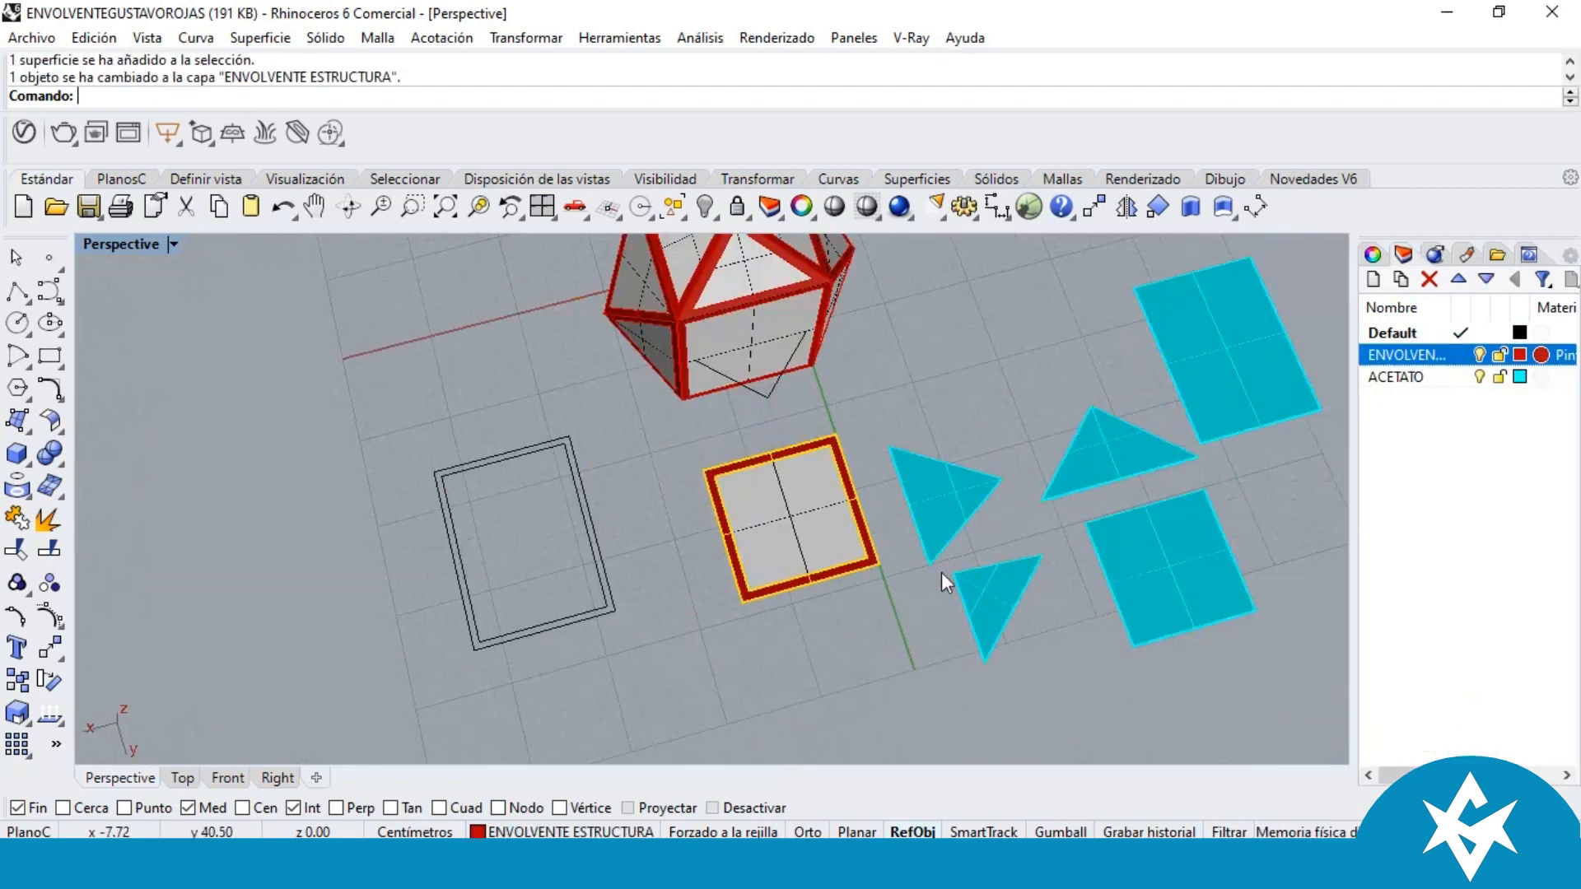
scroll(848, 487, "up", 2)
scroll(924, 402, "down", 4)
key("Escape")
Step: Select the red square frame with its curve and move it by an outer corner onto the matching base corner of the envelope
scroll(764, 514, "up", 5)
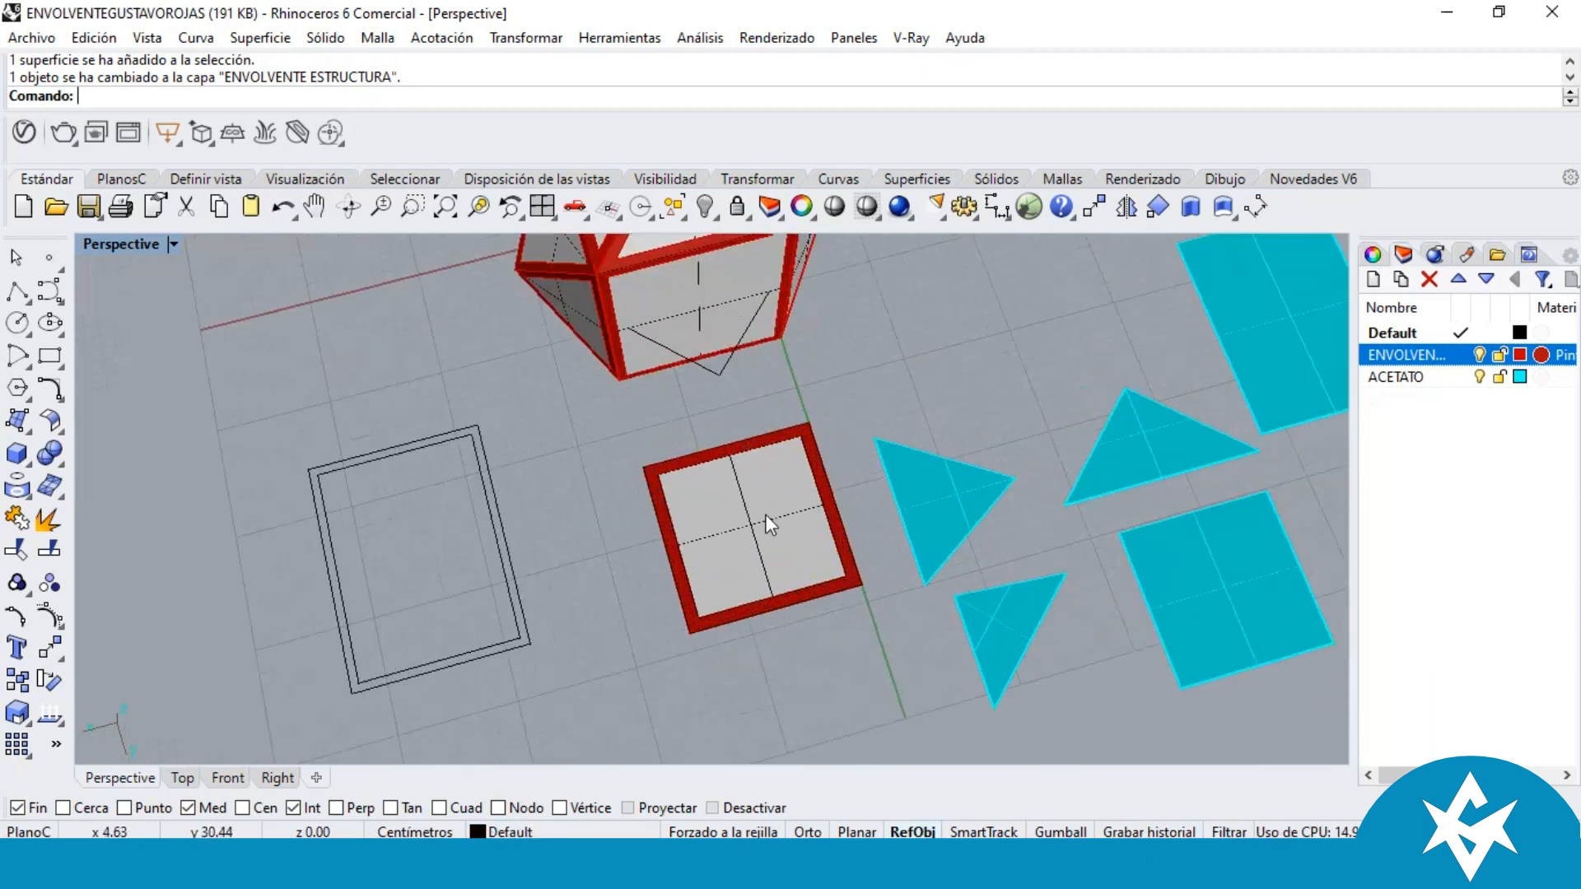
left_click(753, 521)
right_click_drag(724, 547, 787, 514)
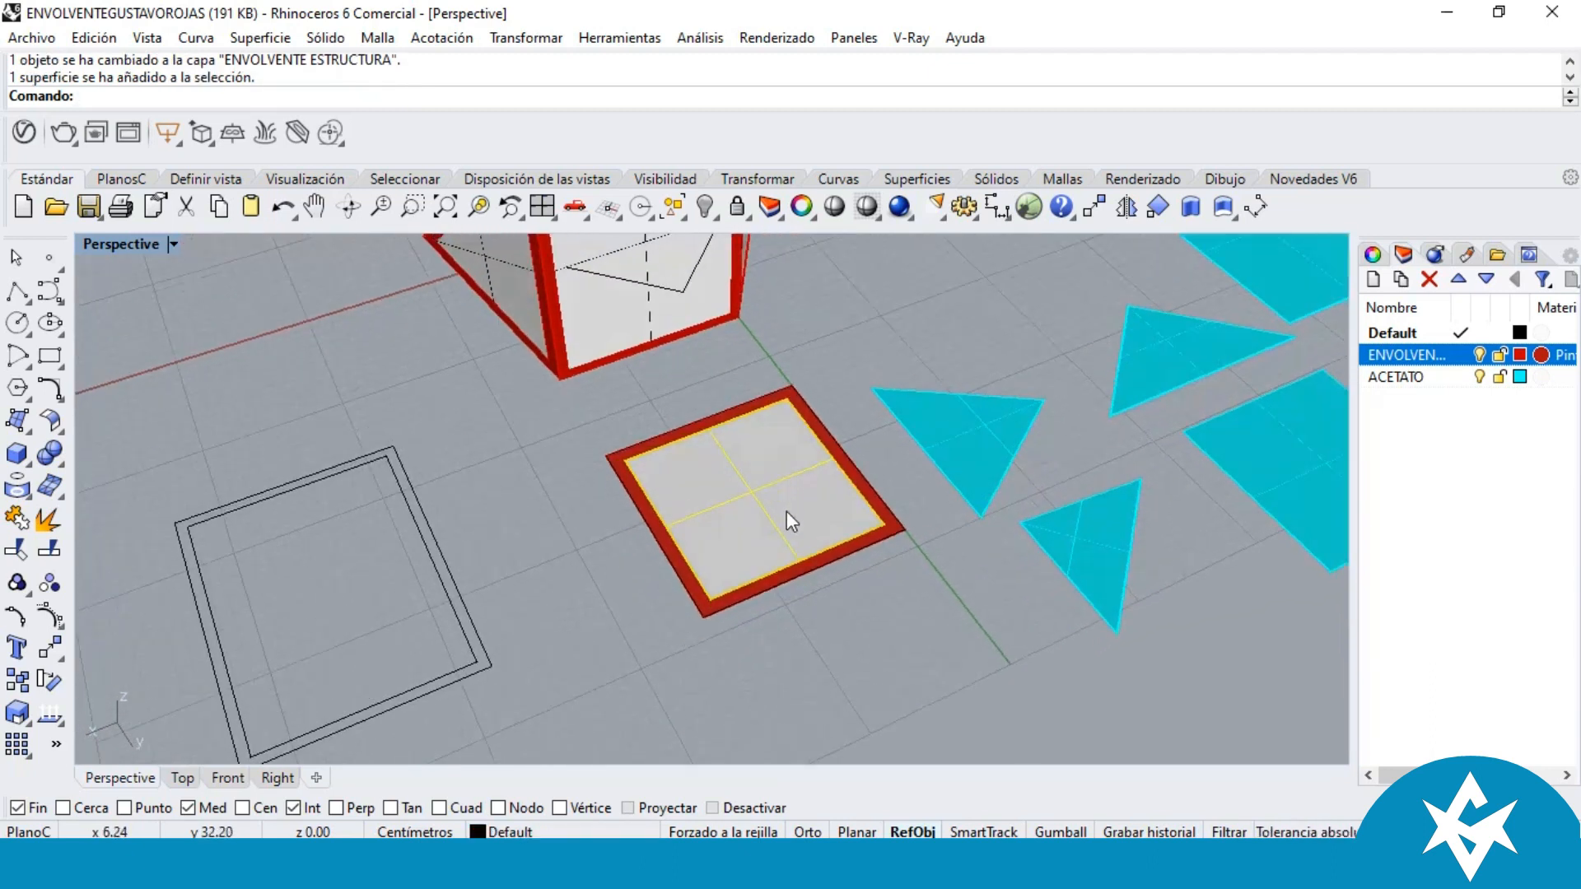
scroll(788, 510, "up", 3)
left_click_drag(967, 453, 872, 560)
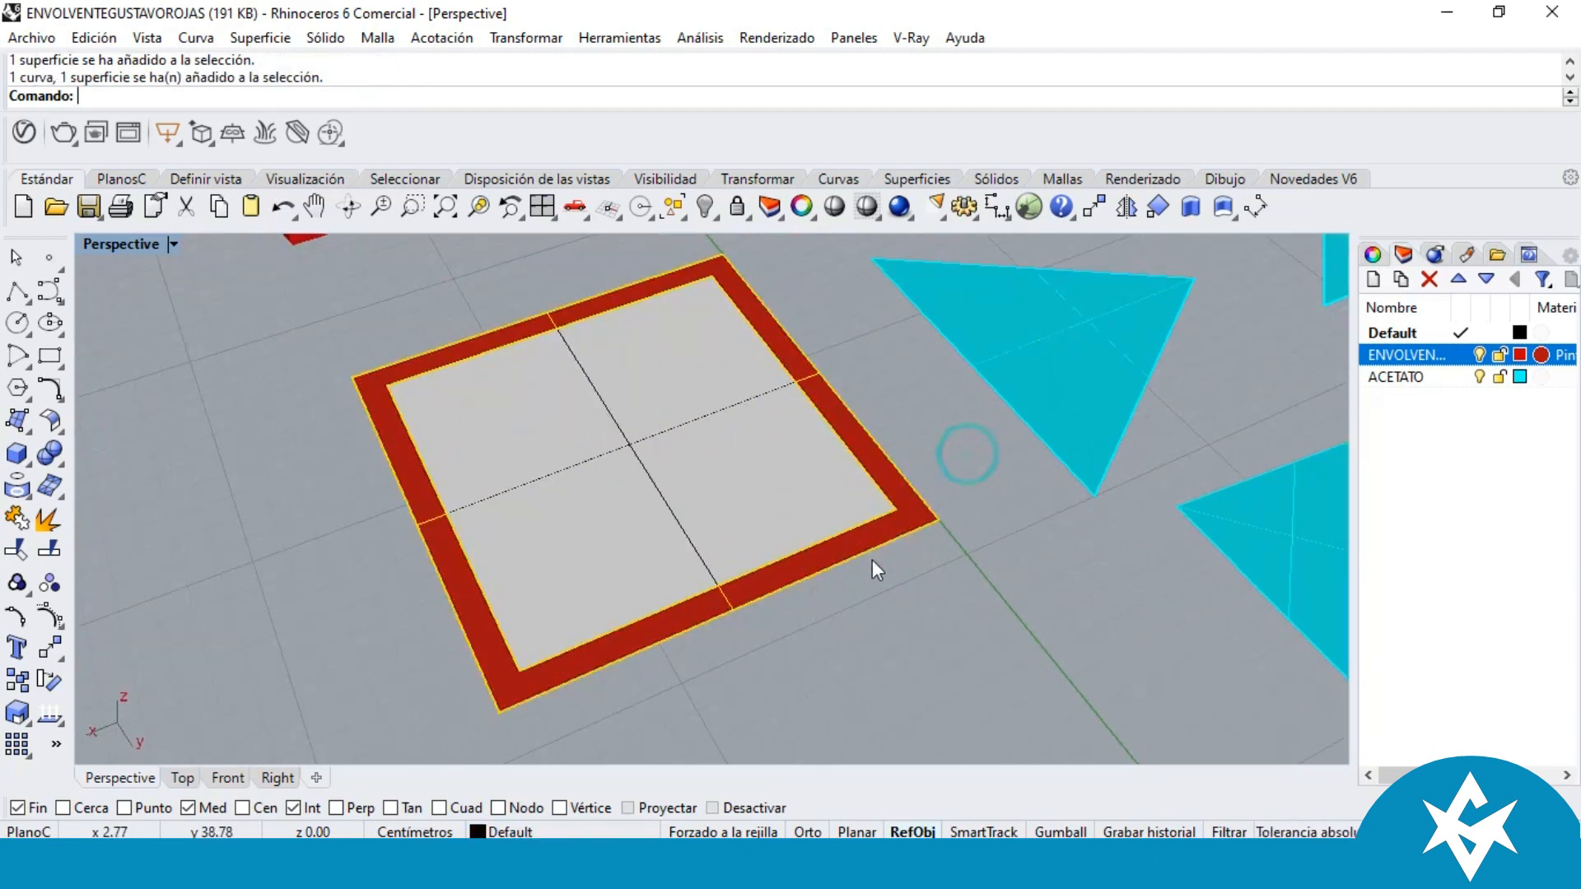
left_click(1104, 204)
scroll(1090, 318, "down", 4)
scroll(875, 515, "down", 1)
left_click(848, 497)
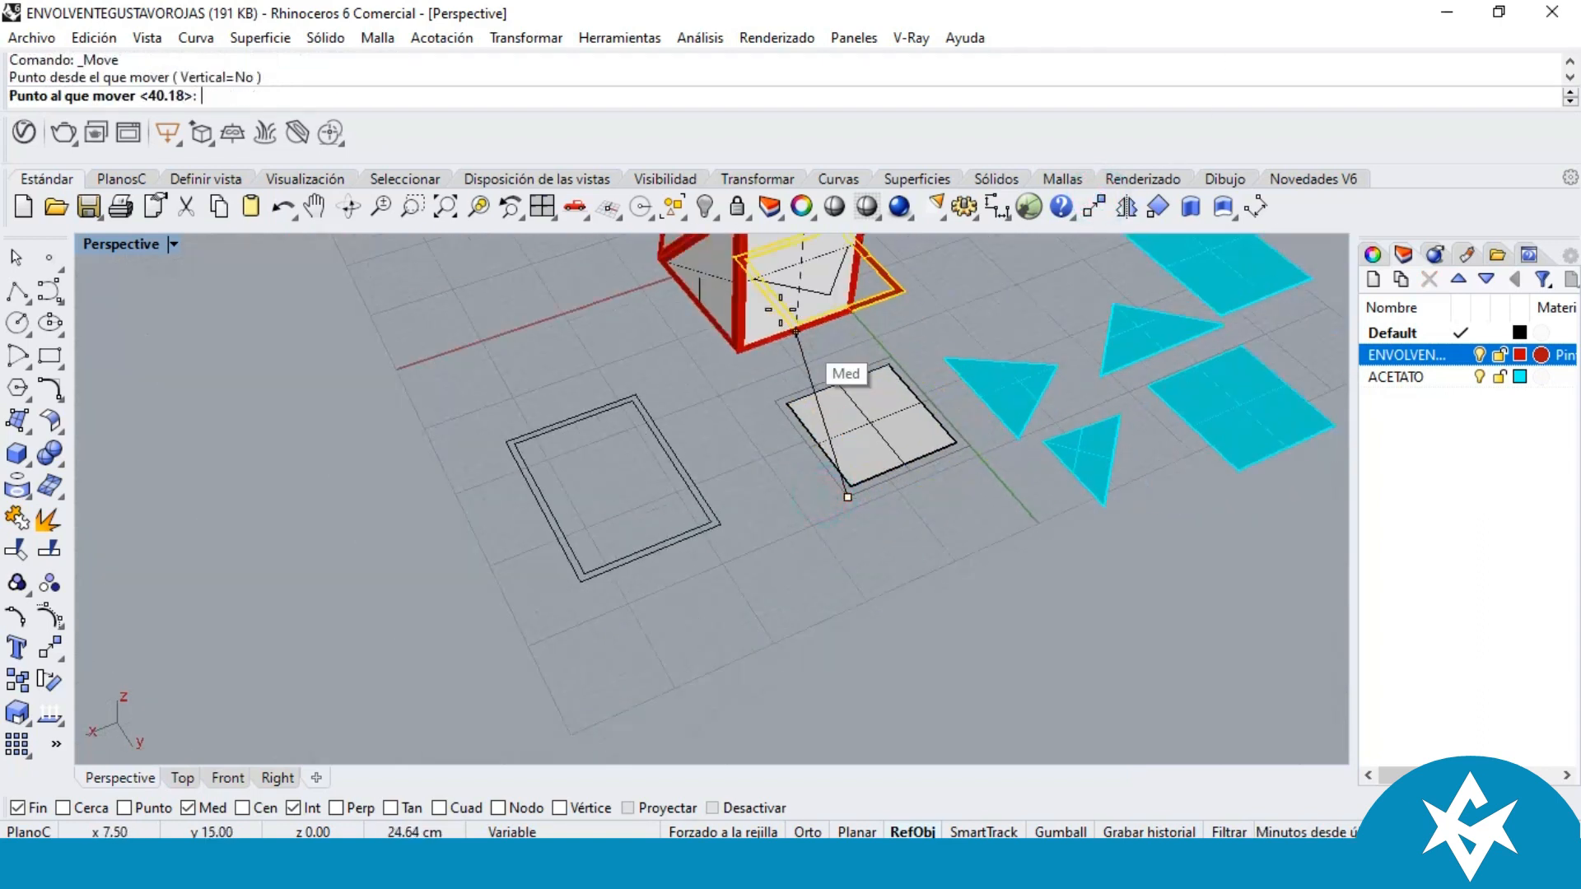
right_click_drag(778, 317, 816, 289)
scroll(794, 550, "up", 5)
right_click_drag(653, 321, 778, 576)
scroll(901, 688, "down", 6)
scroll(763, 451, "up", 6)
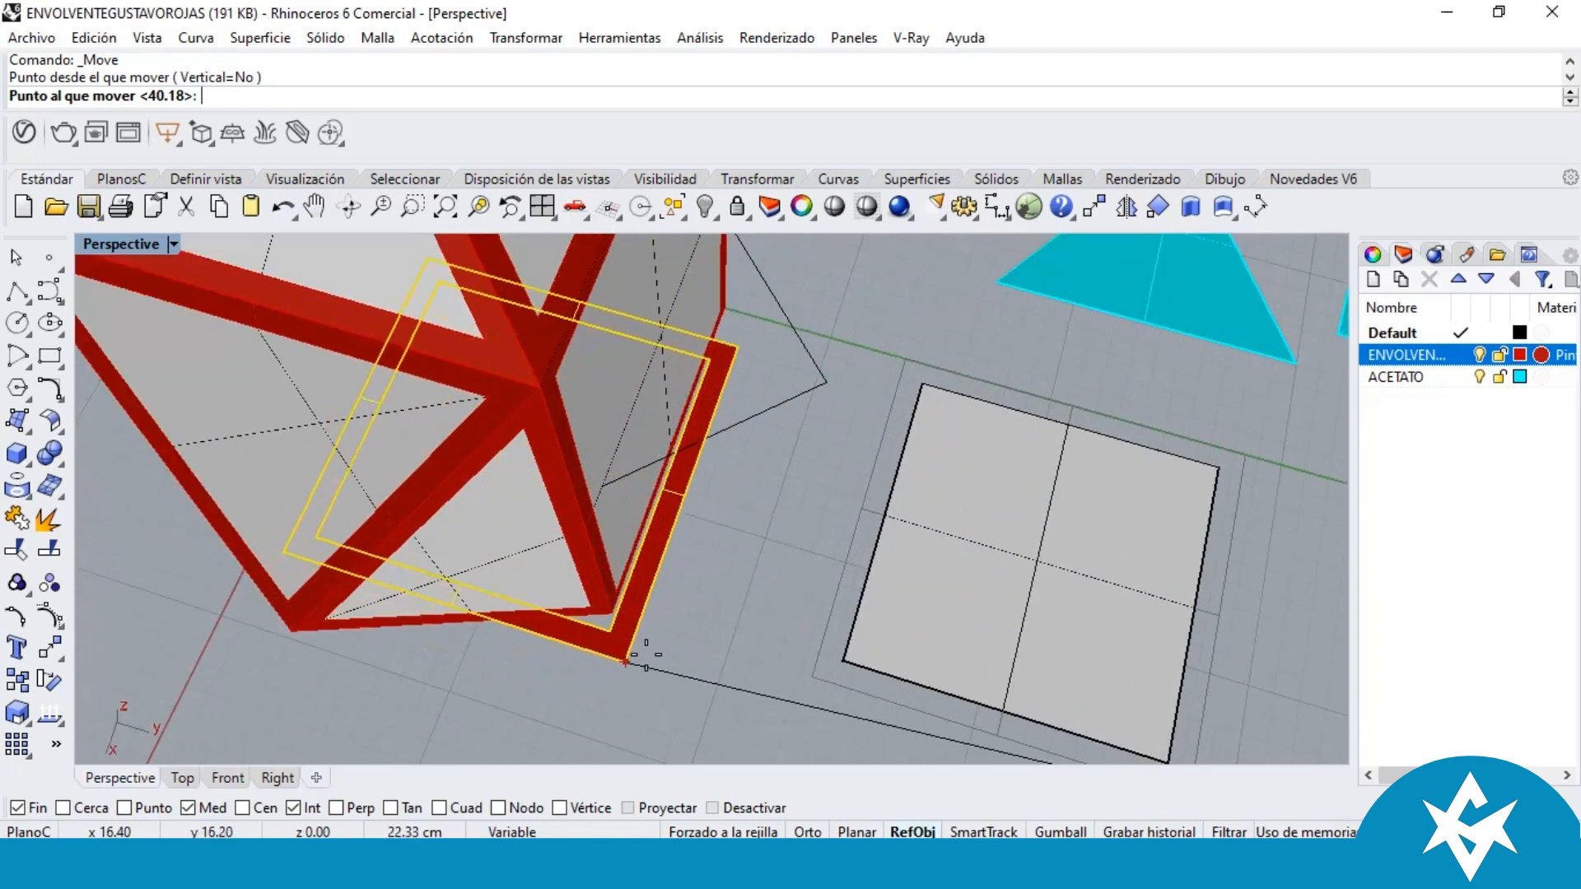
left_click(628, 658)
left_click(764, 588)
right_click_drag(723, 639, 949, 498)
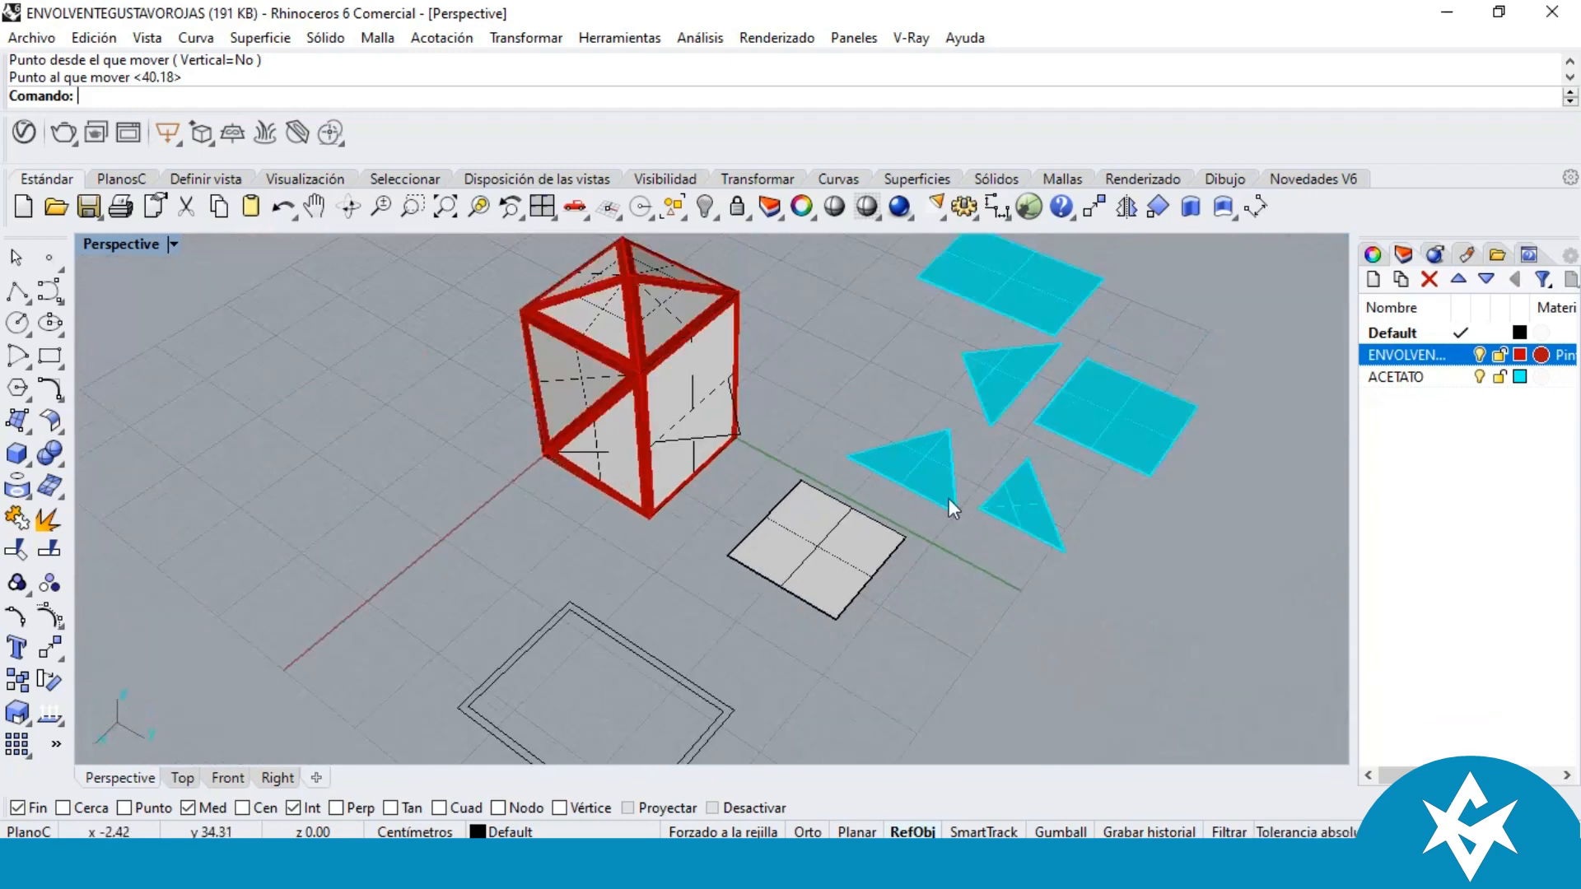
Step: Move the inner square surface by its corner onto the matching inner corner of the envelope's base frame
scroll(1066, 285, "up", 2)
scroll(524, 613, "up", 4)
right_click_drag(546, 593, 1100, 472)
left_click(1100, 473)
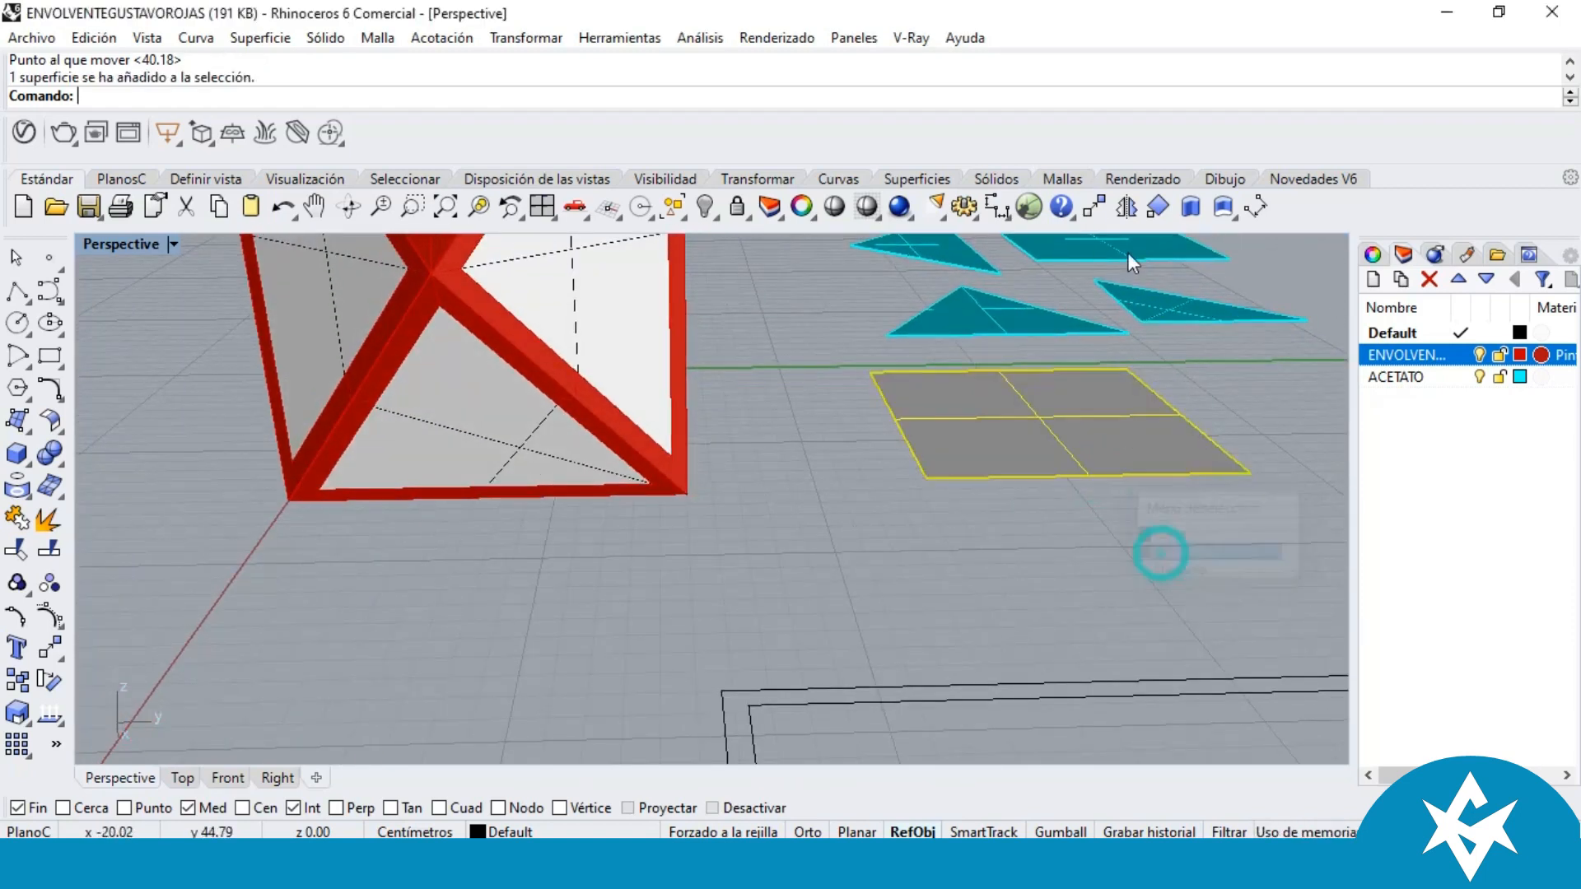
left_click(1095, 206)
left_click(927, 476)
scroll(932, 504, "down", 8)
right_click_drag(943, 520, 841, 817)
scroll(845, 560, "up", 3)
scroll(813, 437, "up", 10)
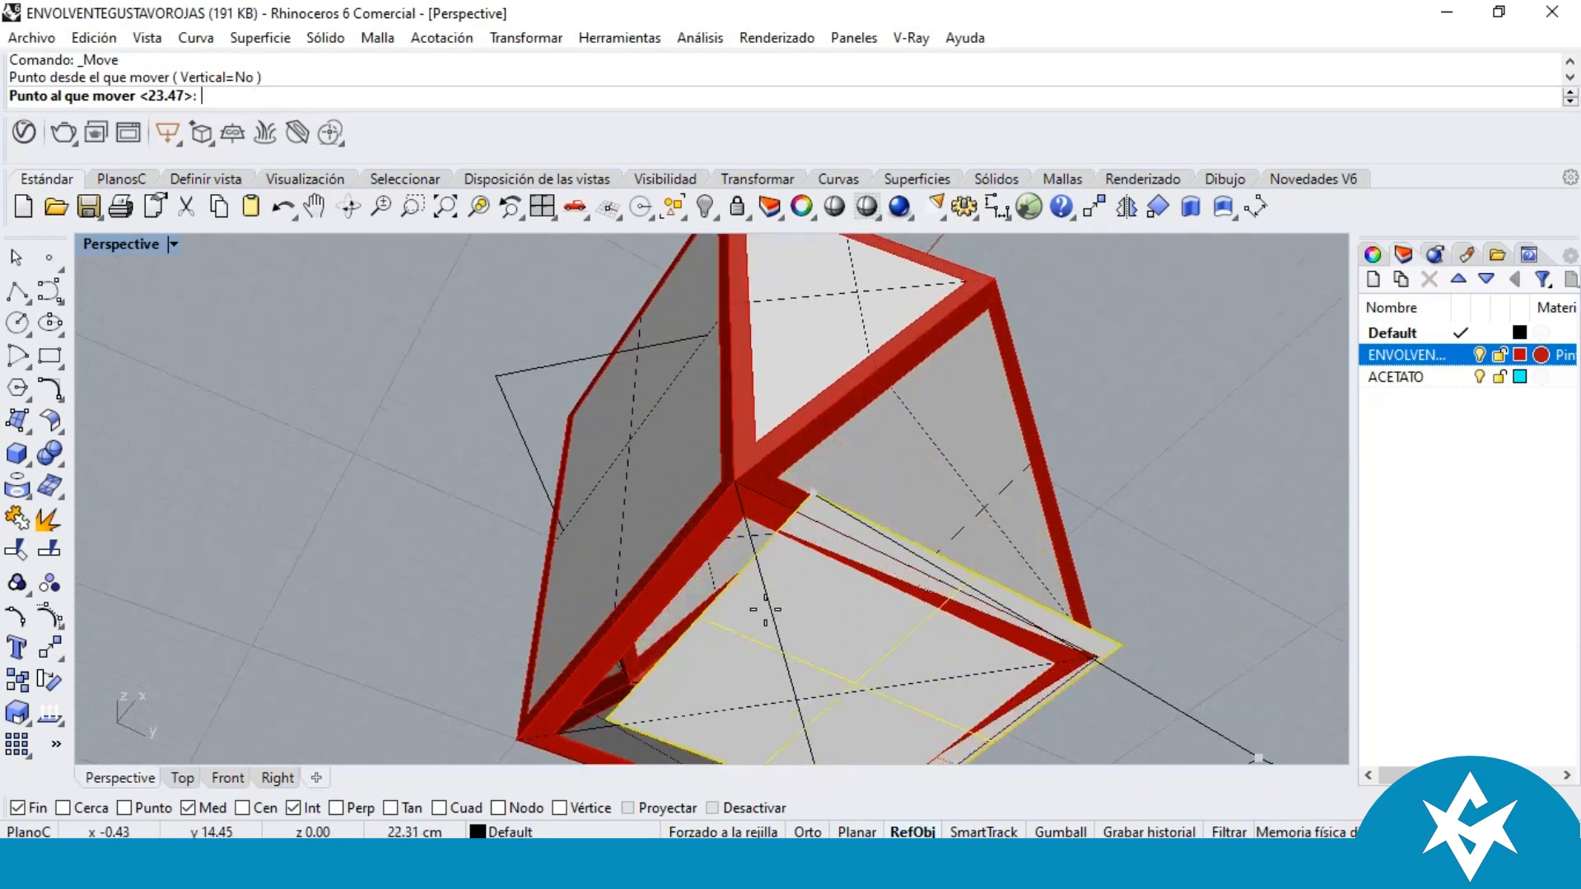
left_click(728, 383)
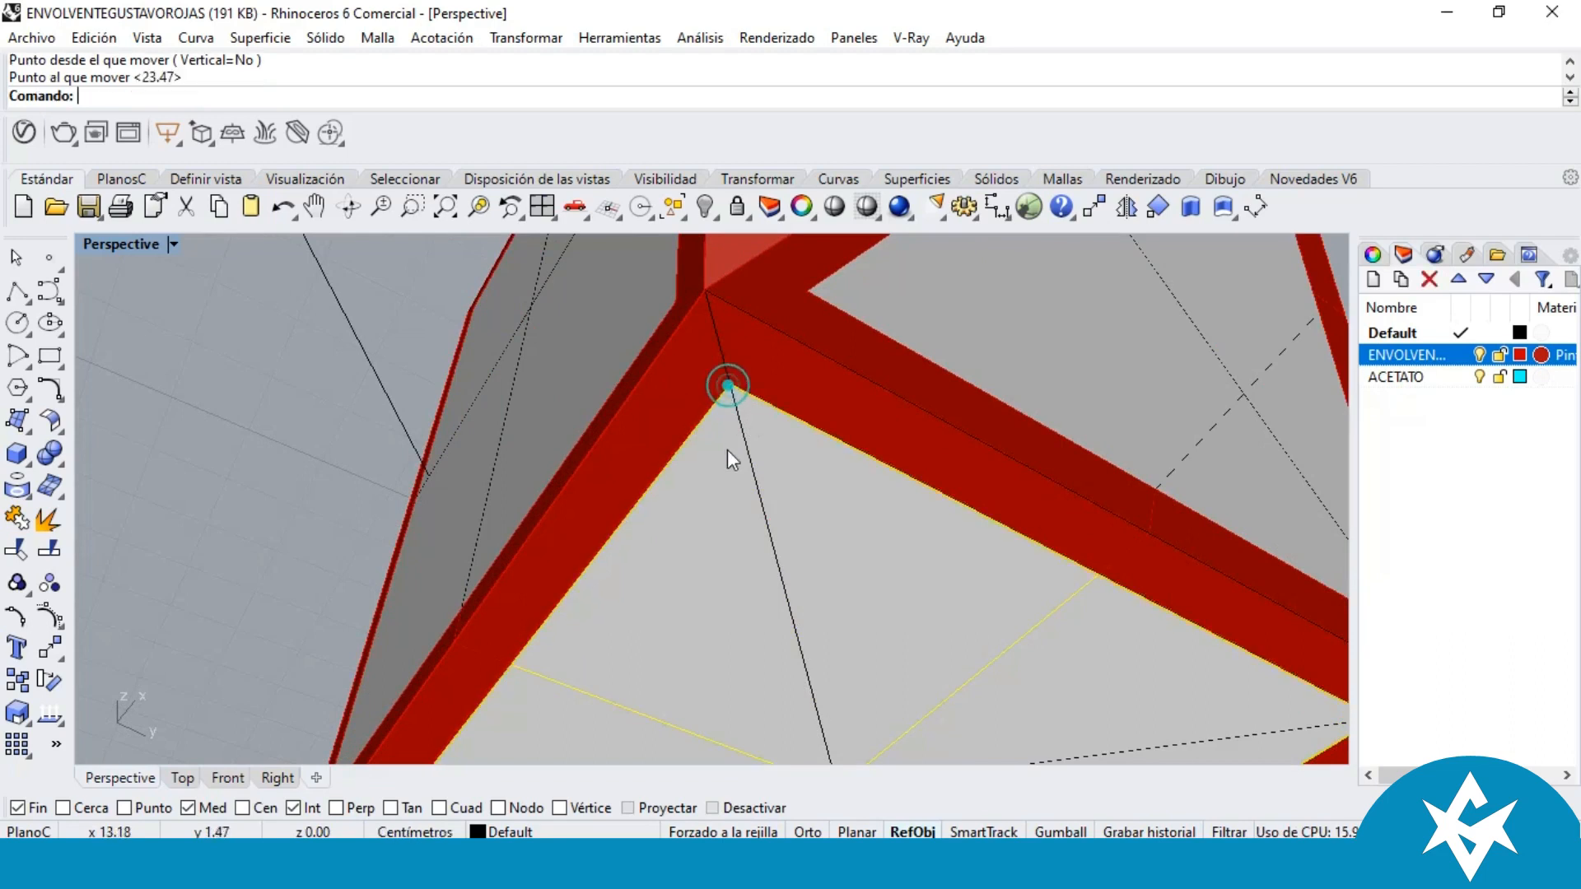
Step: Examine the assembled envelope from the outside, checking its roof, side and base panels
scroll(728, 386, "down", 10)
right_click_drag(729, 386, 777, 424)
scroll(733, 462, "up", 5)
scroll(735, 490, "down", 5)
scroll(733, 494, "up", 3)
mouse_move(731, 517)
right_mouse_down()
mouse_move(913, 475)
mouse_move(977, 576)
mouse_move(1002, 462)
mouse_move(730, 520)
right_mouse_up()
scroll(741, 511, "up", 3)
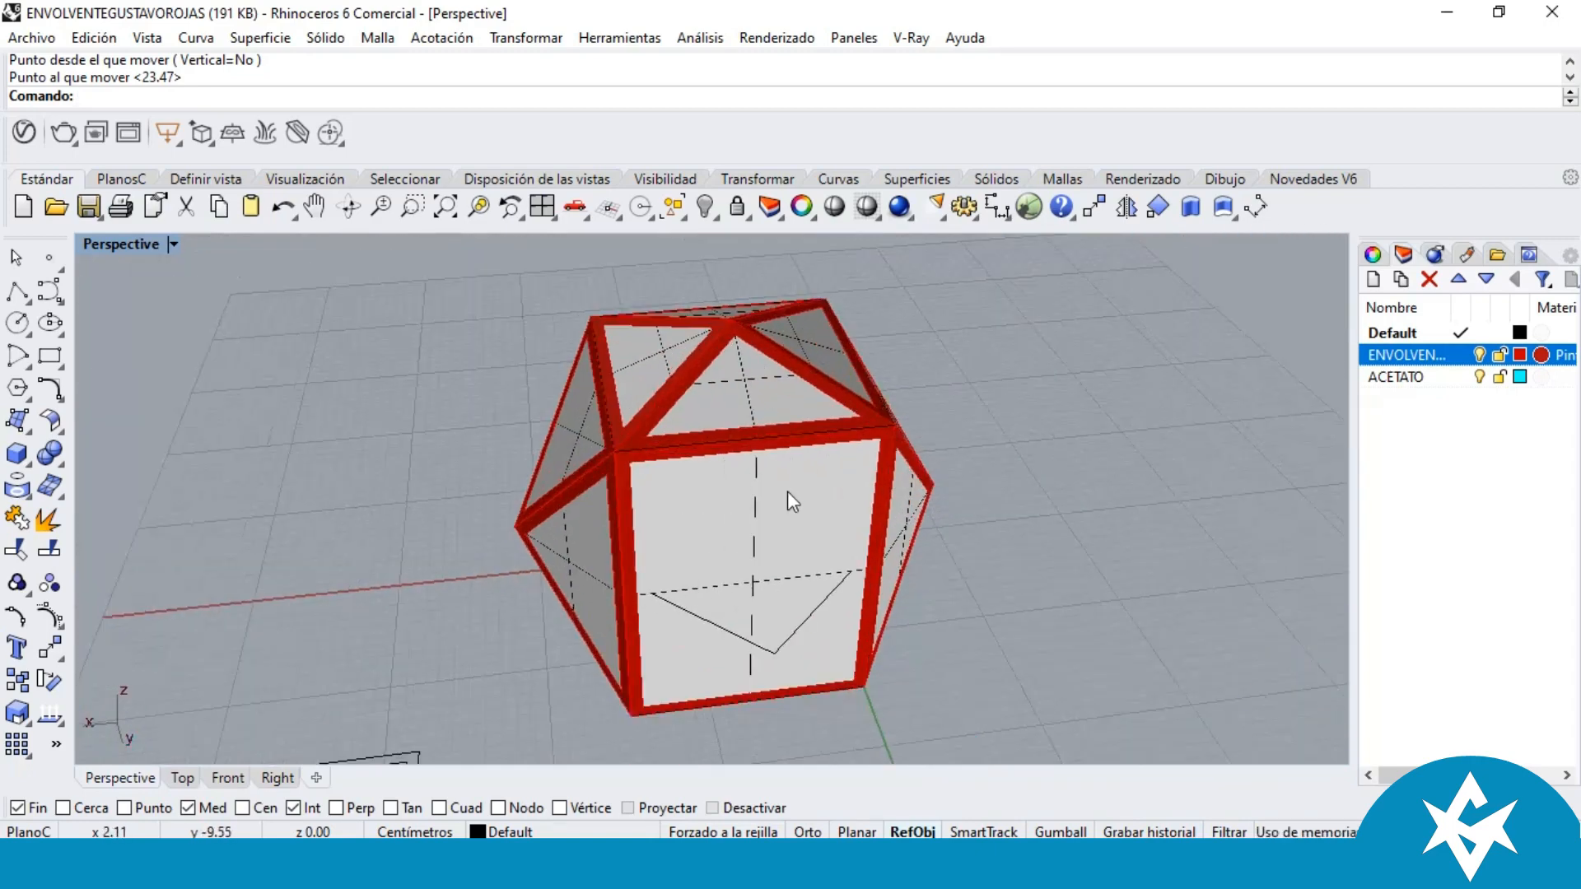
Step: Examine the assembled envelope from several sides, together with the acetate pieces and leftover outlines around it
right_click_drag(1035, 458, 703, 502)
scroll(693, 507, "down", 4)
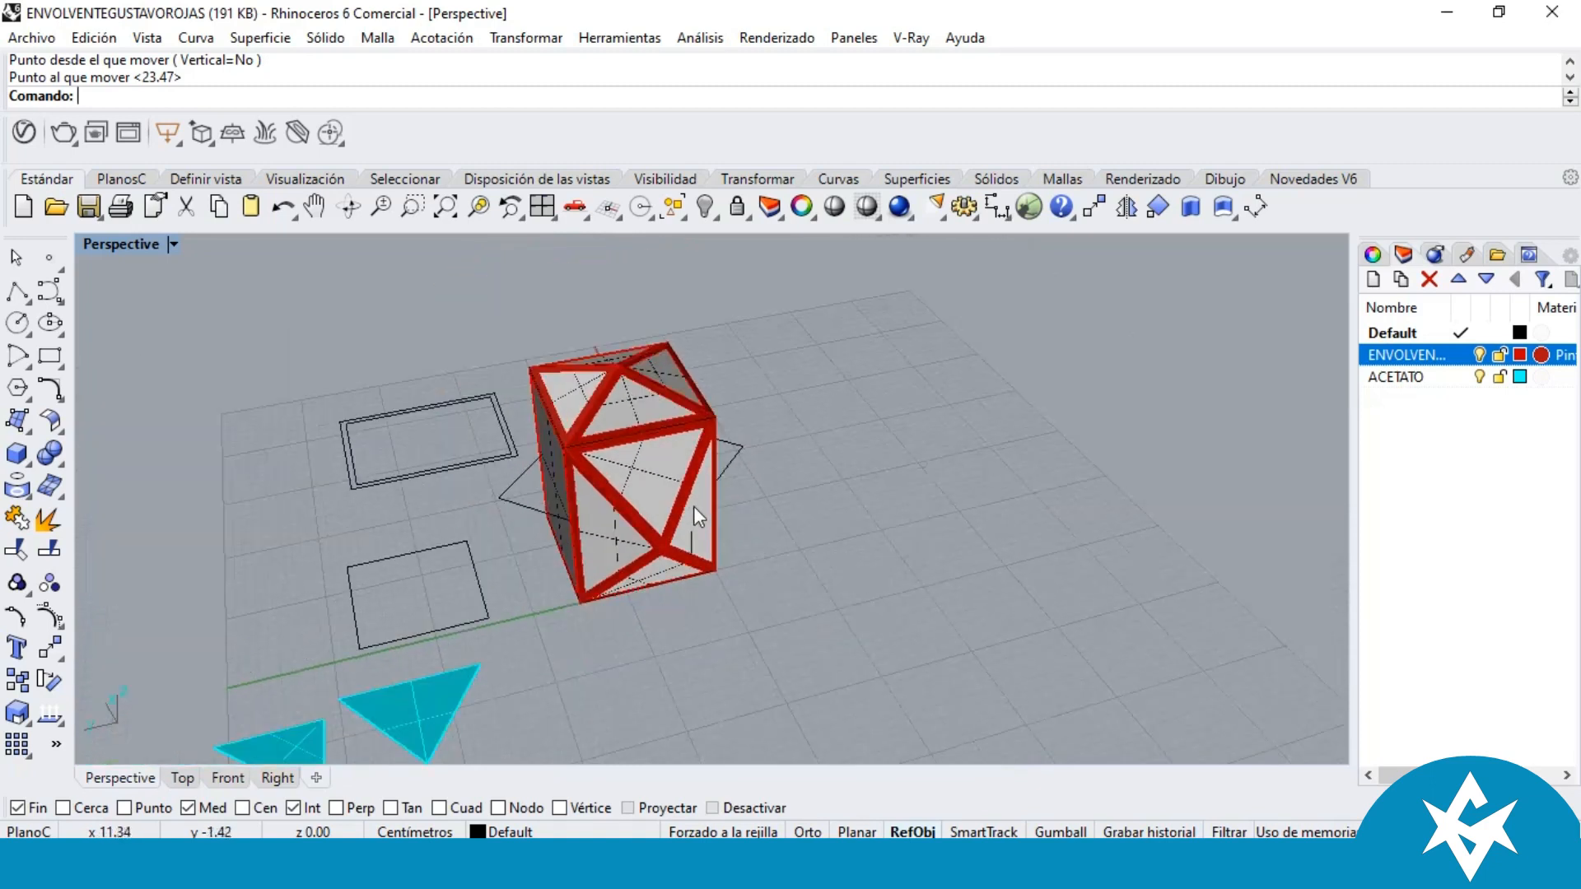
right_click_drag(438, 502, 967, 444)
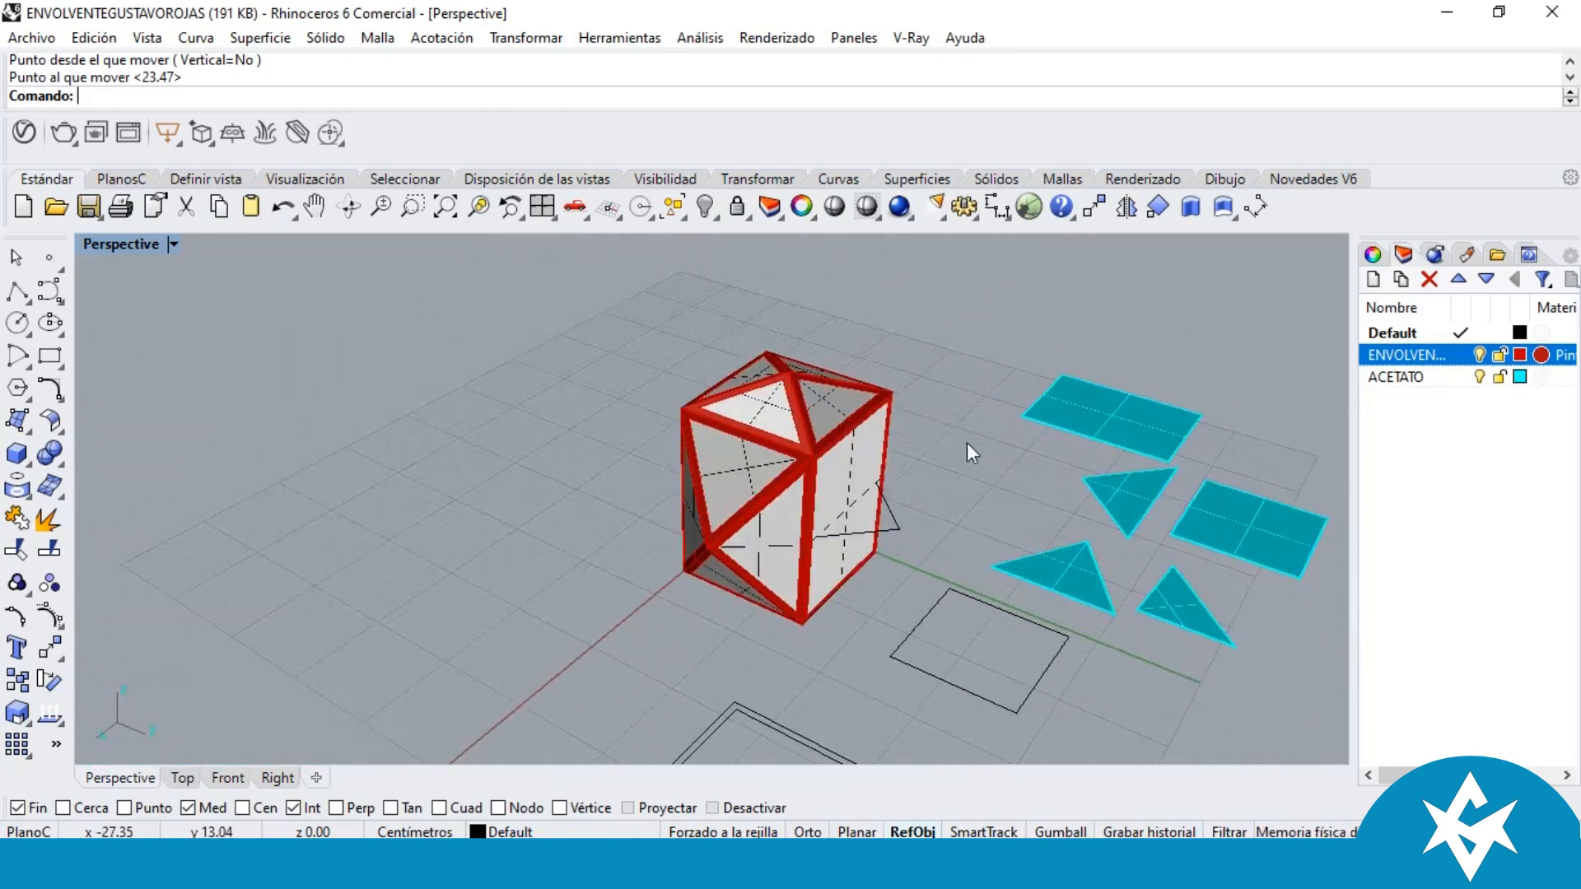
scroll(883, 490, "up", 2)
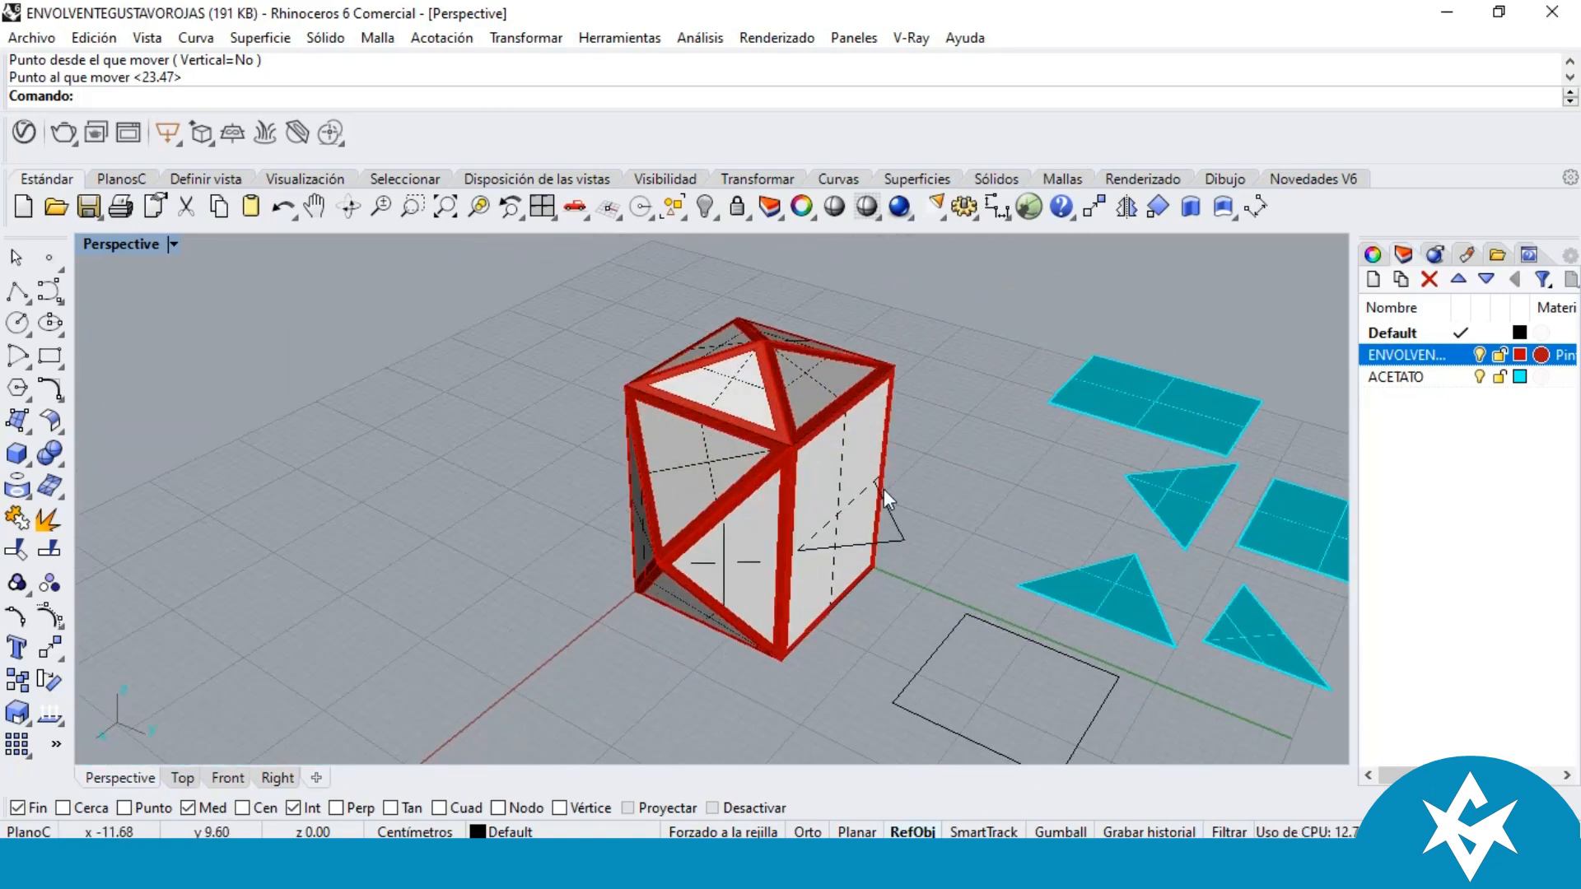
scroll(825, 518, "down", 4)
right_click_drag(1055, 473, 1046, 584)
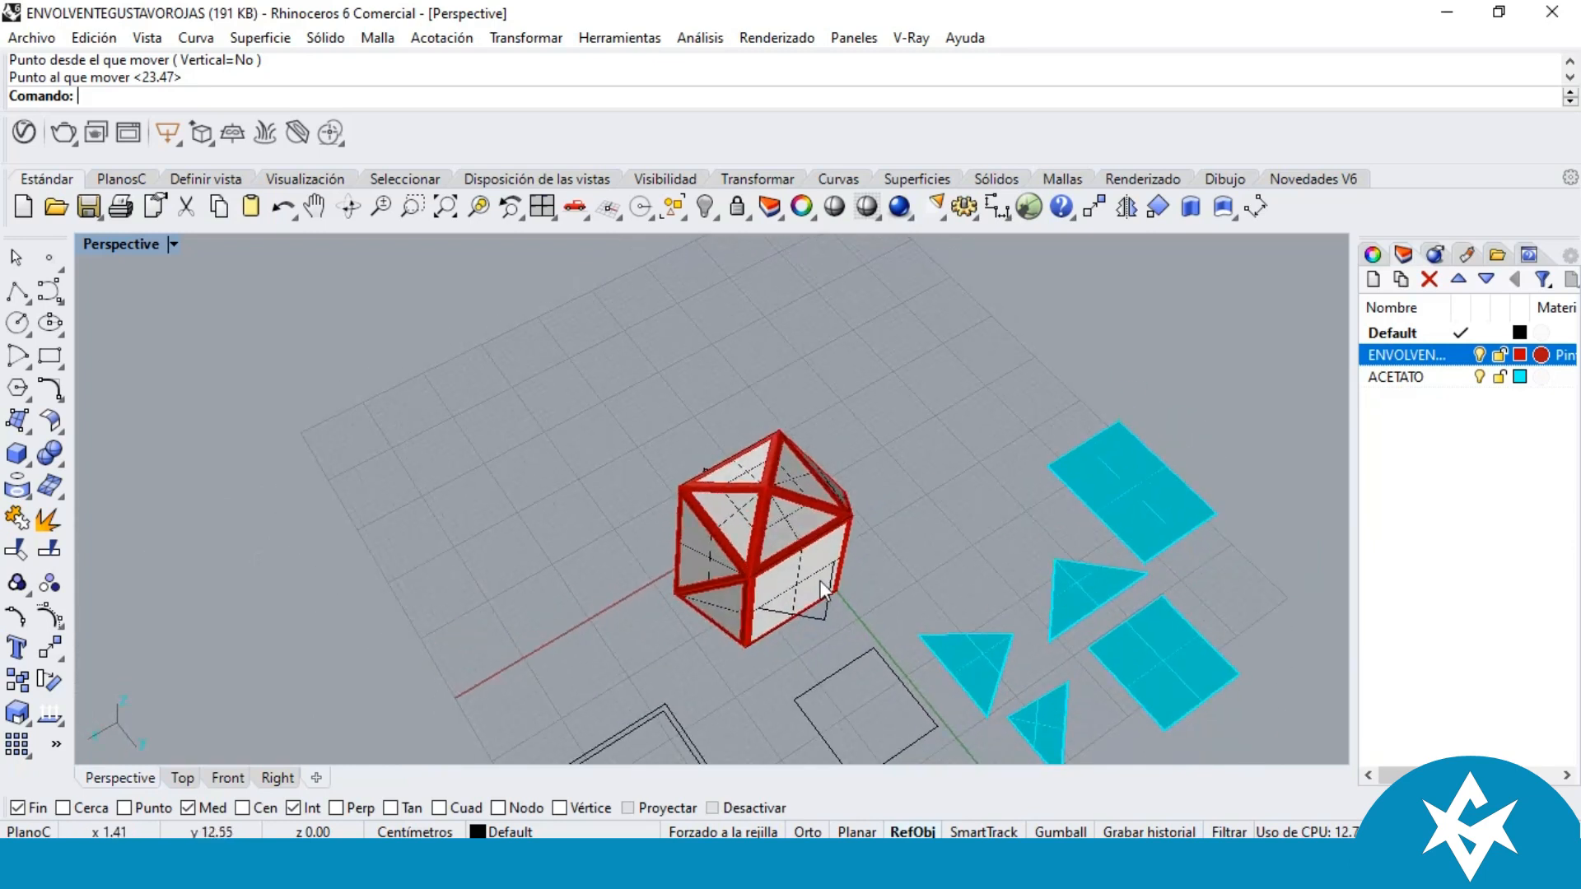
right_click_drag(820, 581, 937, 497)
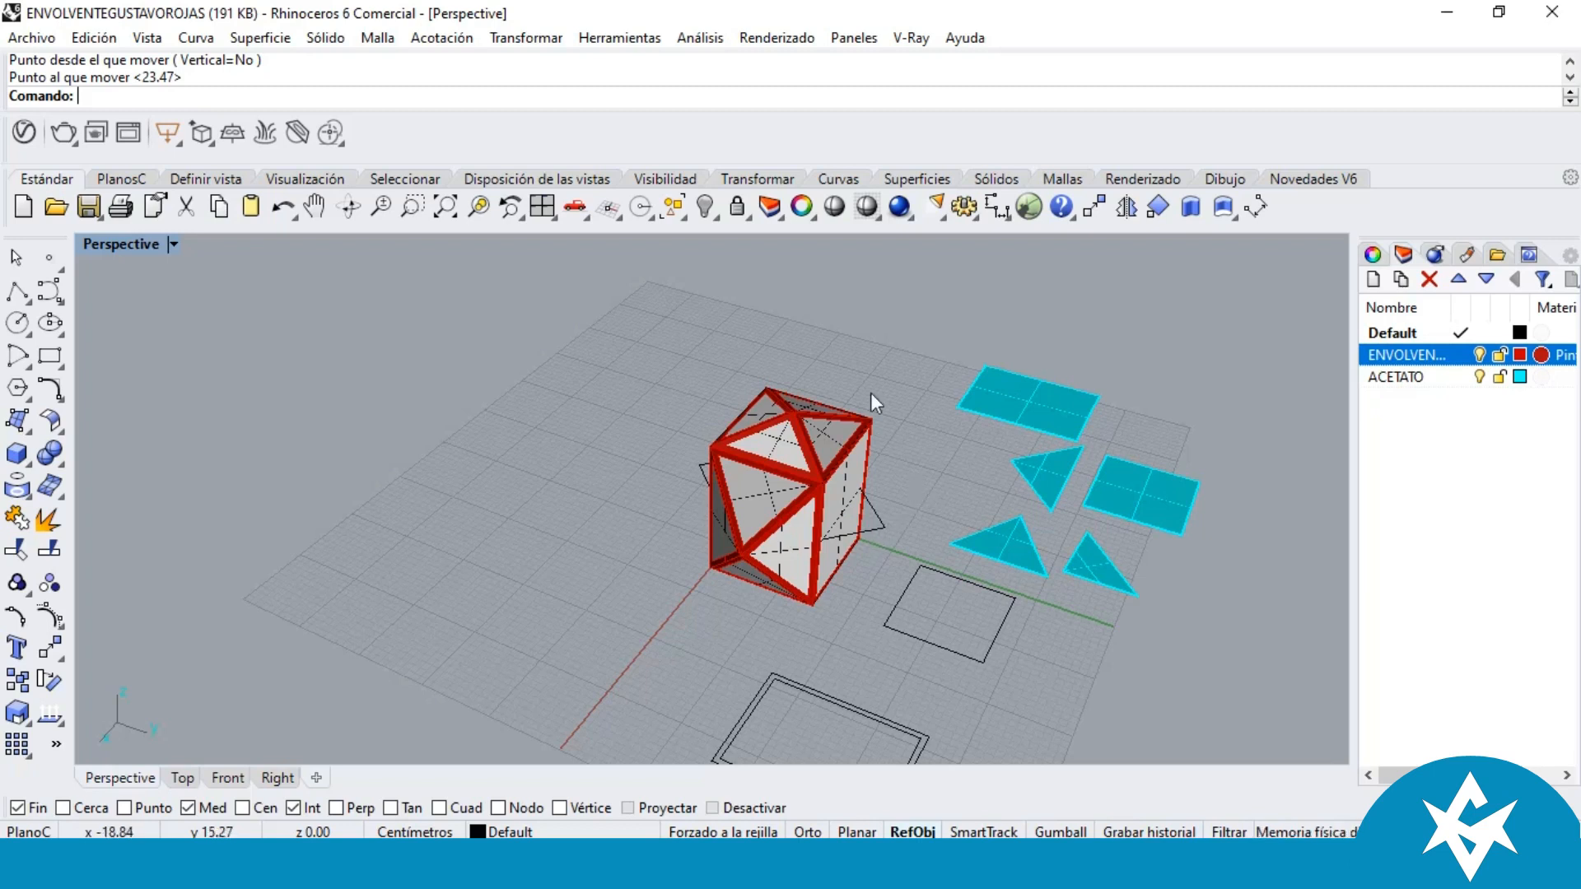
right_click_drag(710, 319, 700, 362)
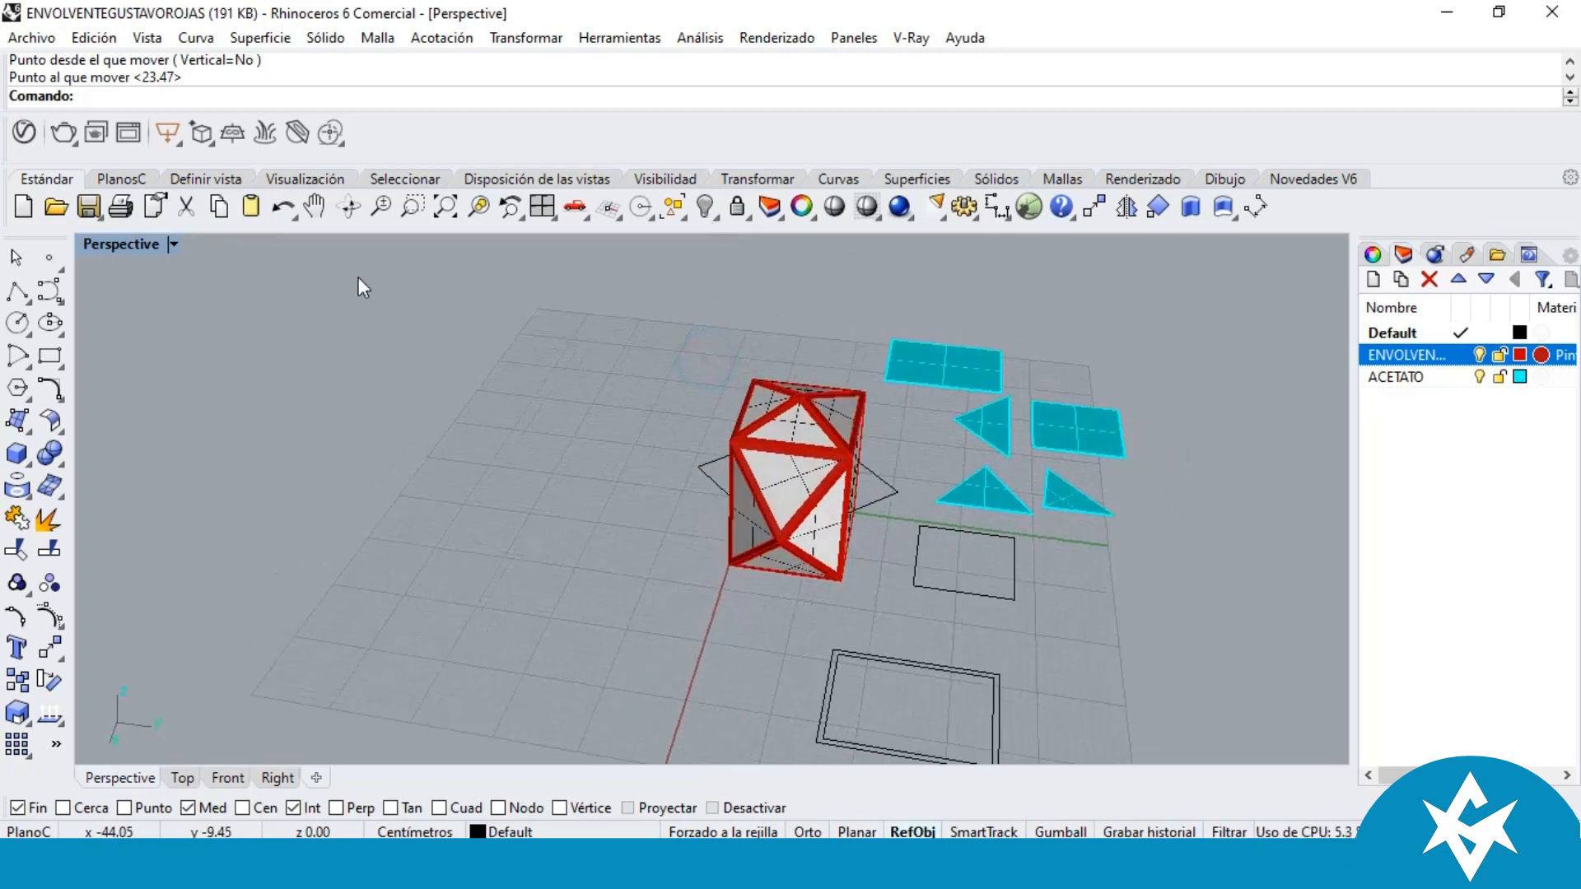
Step: Restore the four-viewport layout and inspect the envelope and the flat outlines in the Top view
double_click(99, 249)
scroll(452, 363, "down", 3)
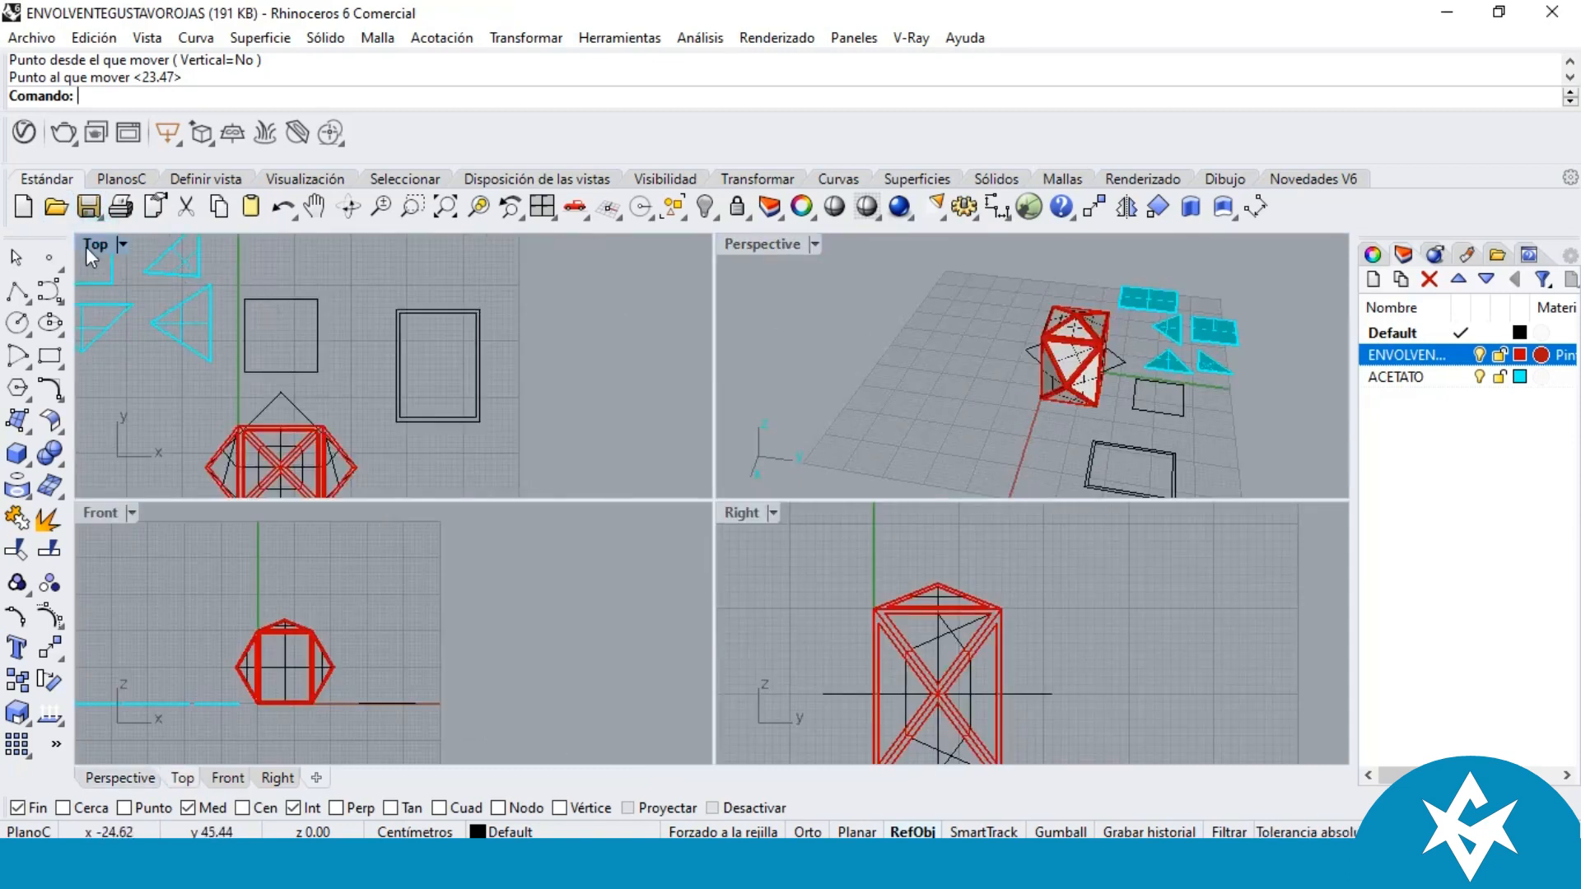
scroll(359, 307, "down", 3)
scroll(359, 305, "up", 4)
scroll(383, 315, "down", 3)
scroll(384, 314, "up", 3)
scroll(386, 311, "down", 4)
scroll(476, 408, "up", 6)
scroll(486, 364, "down", 3)
scroll(486, 364, "up", 3)
scroll(486, 364, "down", 3)
scroll(486, 364, "up", 3)
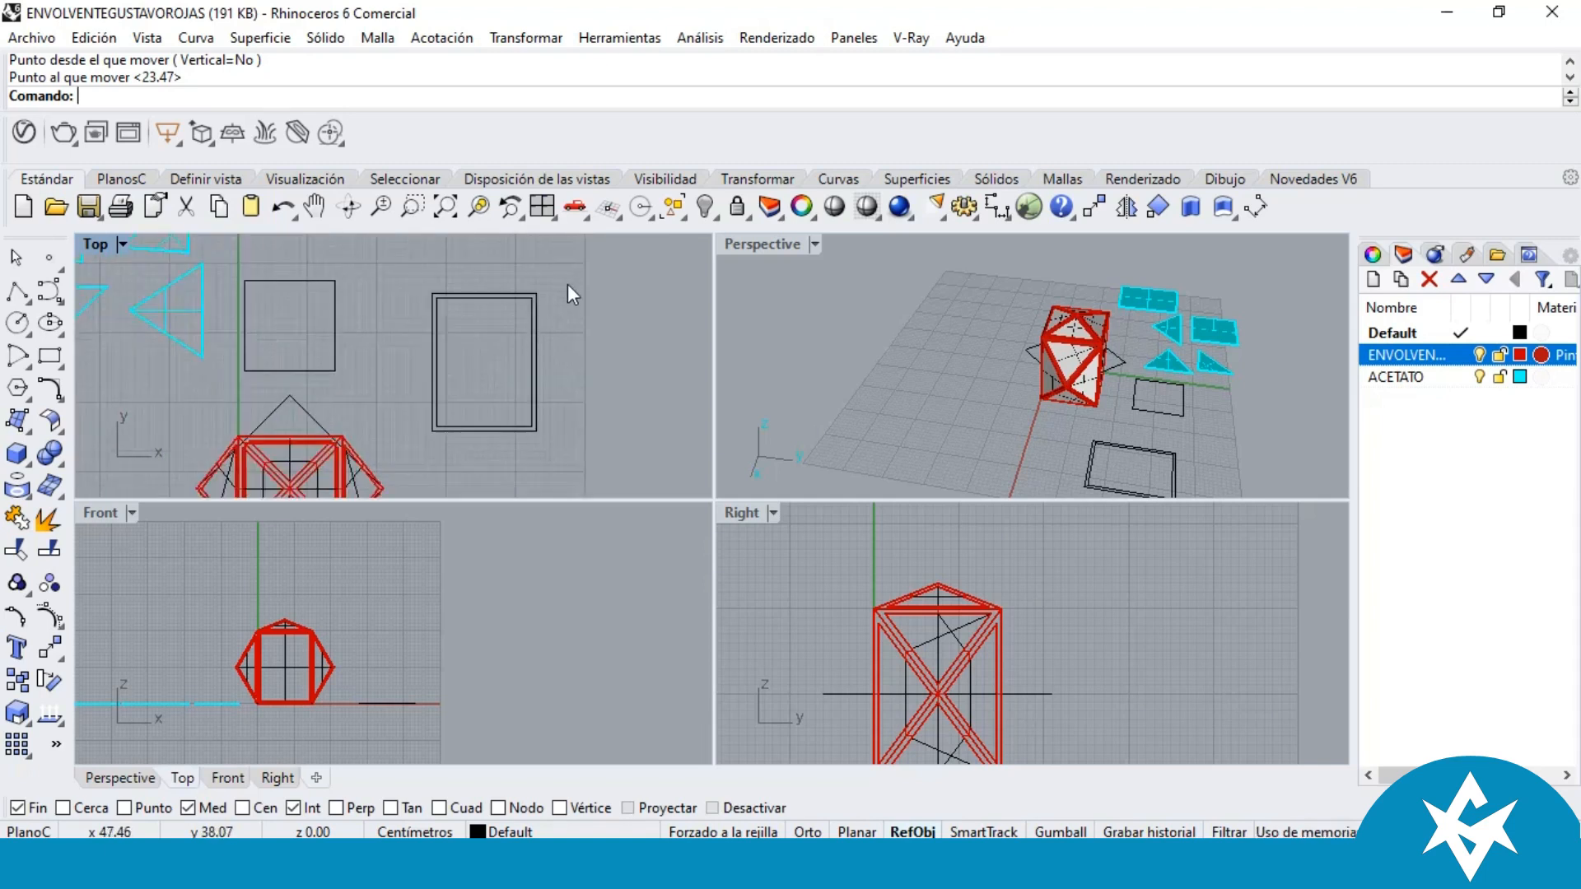
Step: Identify the leftover double rectangle and square outlines in the Top view by selecting each in turn, and clear the selection
right_click_drag(575, 305, 551, 278)
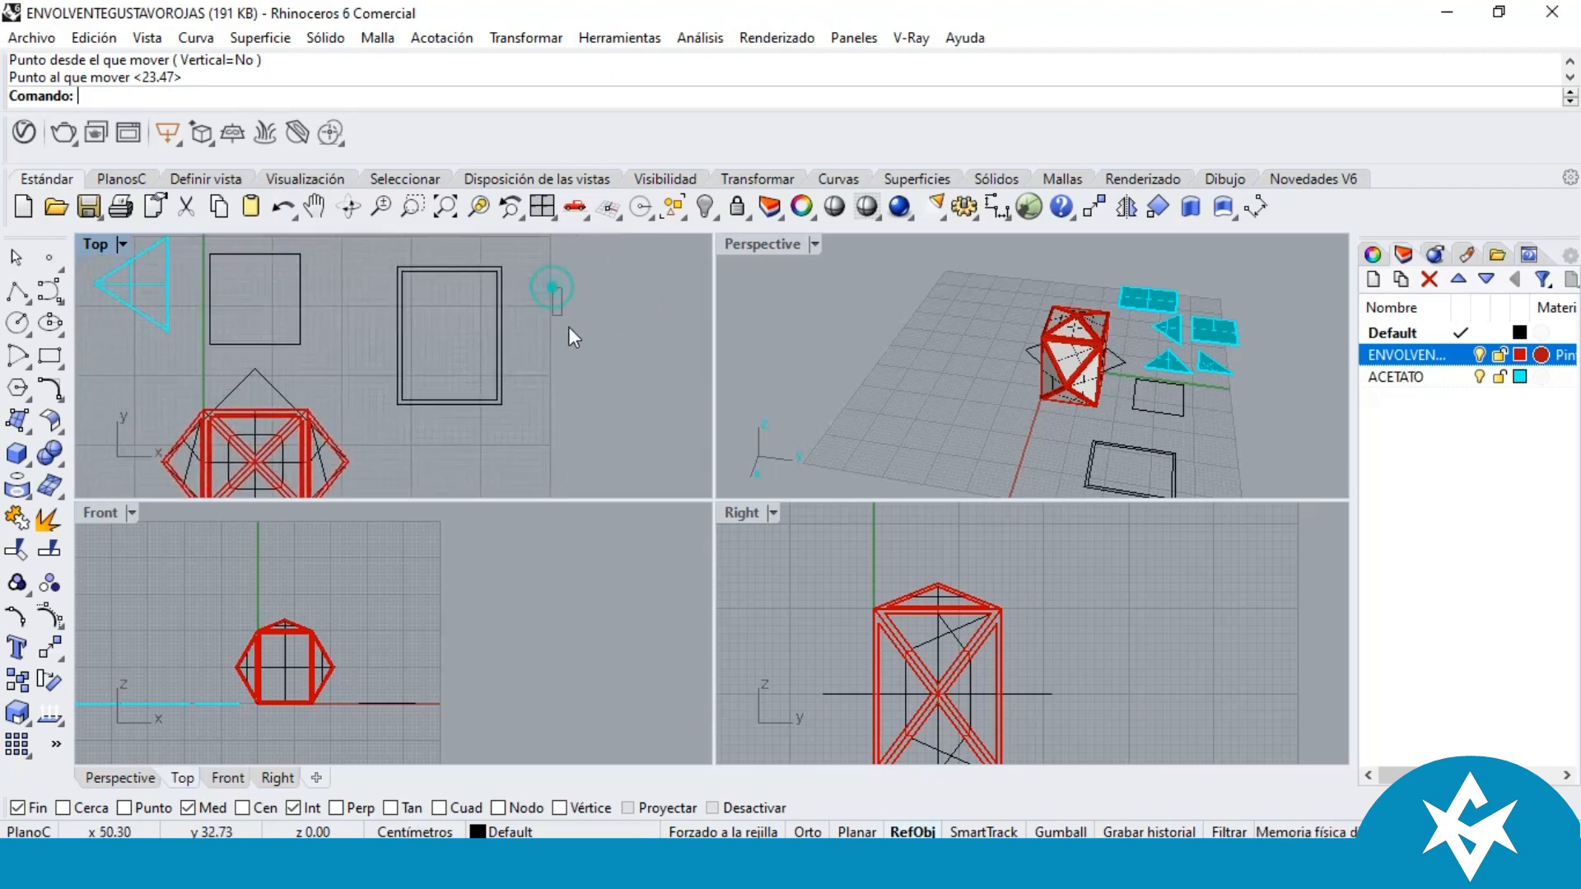
scroll(504, 313, "down", 2)
left_click_drag(443, 253, 605, 438)
left_click(579, 291)
left_click_drag(384, 261, 616, 444)
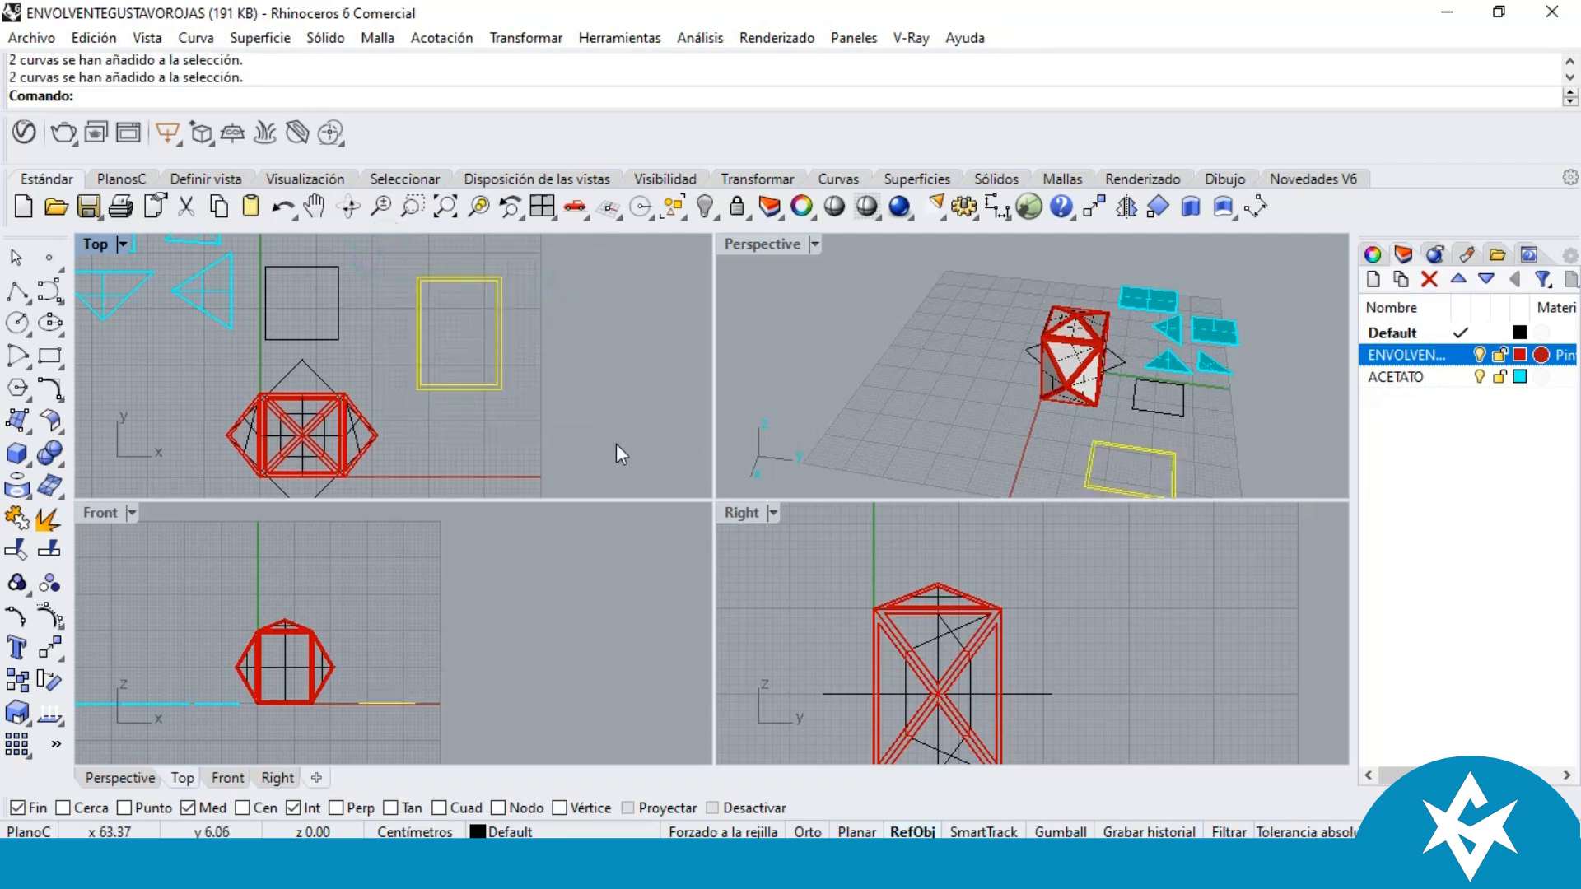
left_click(355, 262)
left_click_drag(354, 260, 296, 323)
left_click(397, 274)
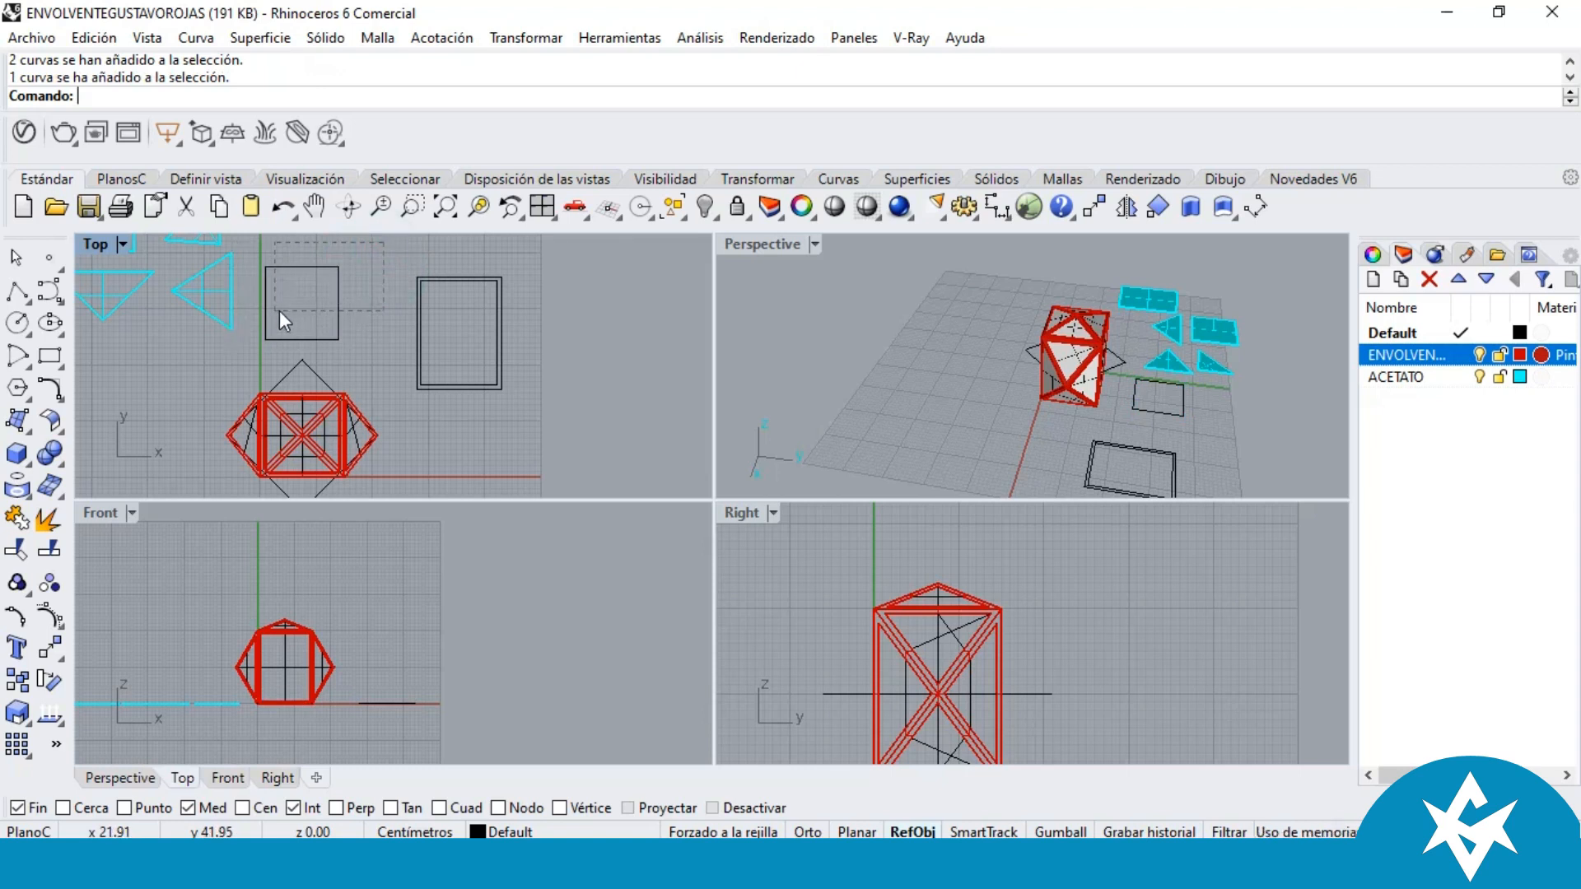
left_click_drag(301, 308, 288, 315)
left_click(374, 256)
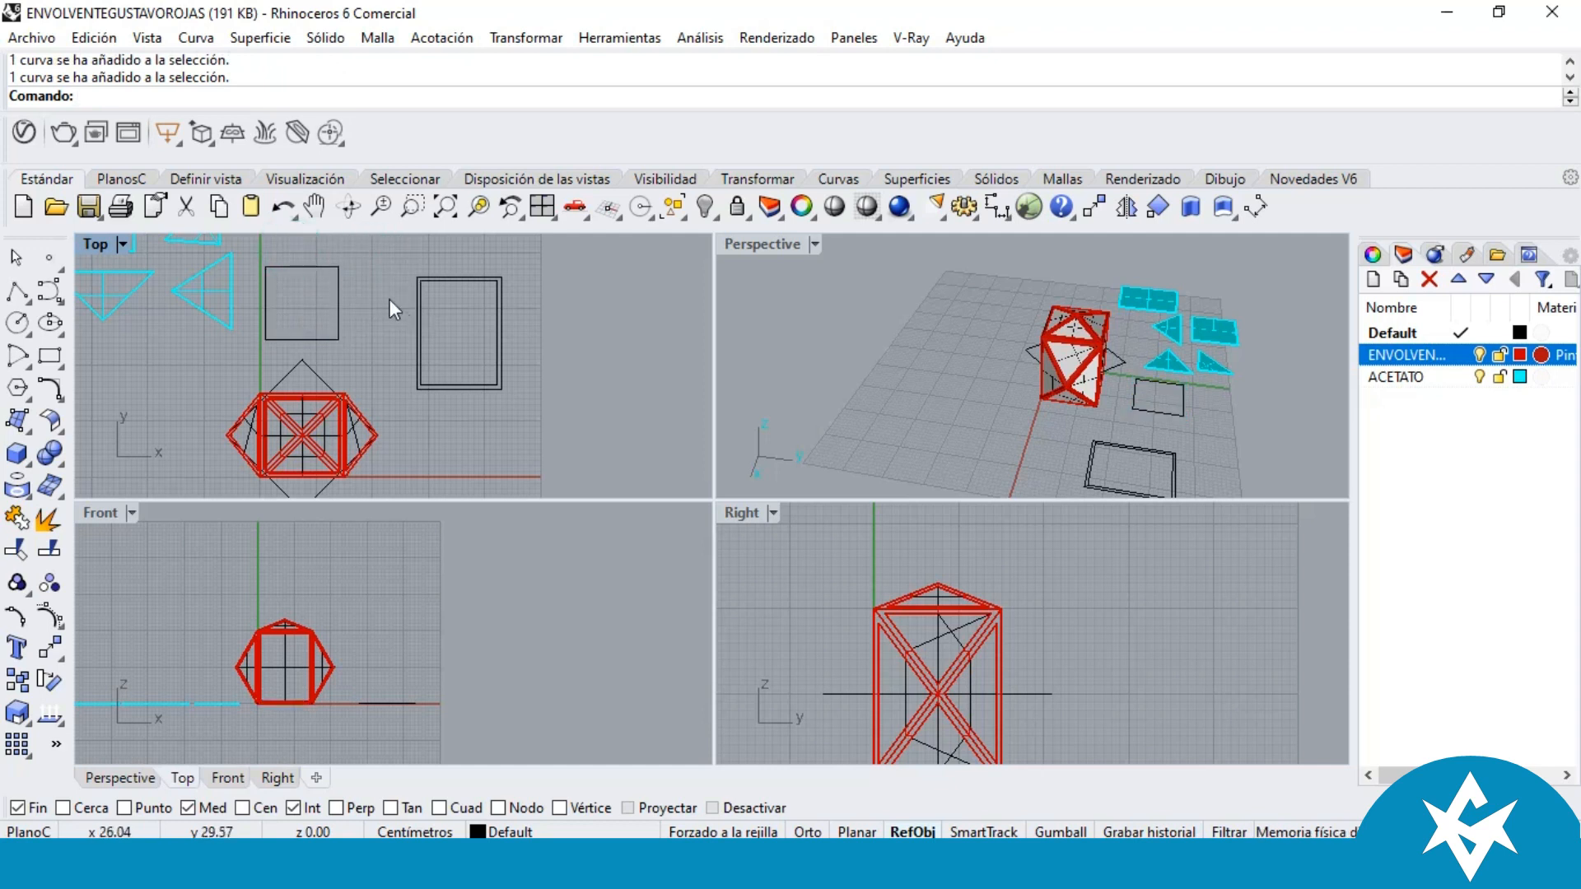
left_click_drag(364, 254, 582, 418)
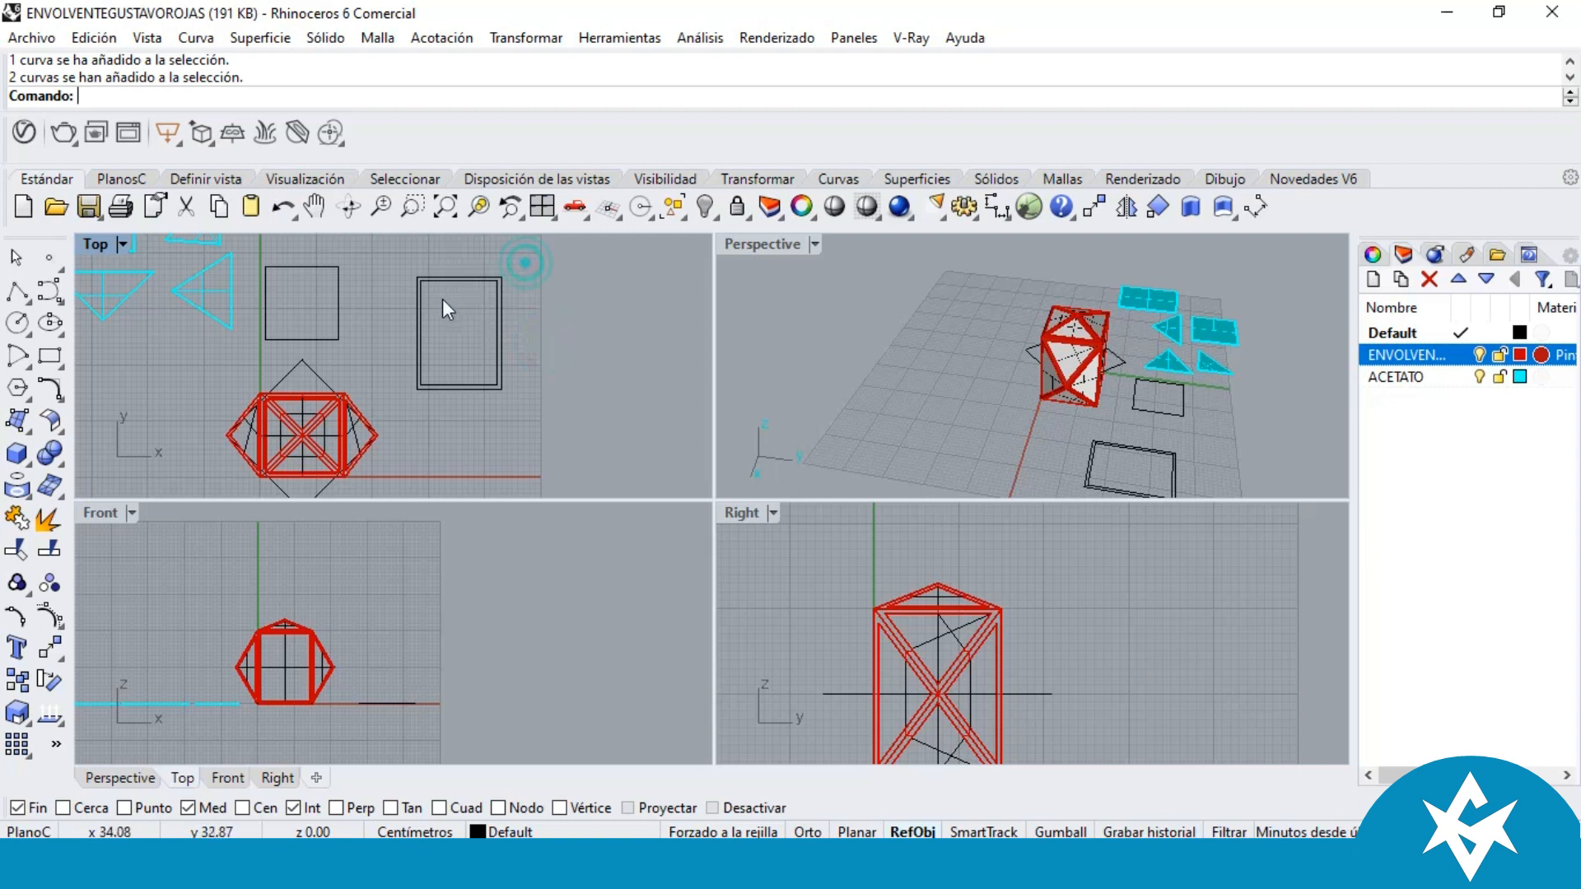
Step: Examine the envelope, acetate pieces and leftover outlines from different angles in the Perspective viewport
right_click_drag(788, 318, 1030, 349)
scroll(1087, 354, "up", 4)
scroll(1087, 354, "up", 5)
scroll(908, 354, "down", 10)
scroll(963, 321, "up", 7)
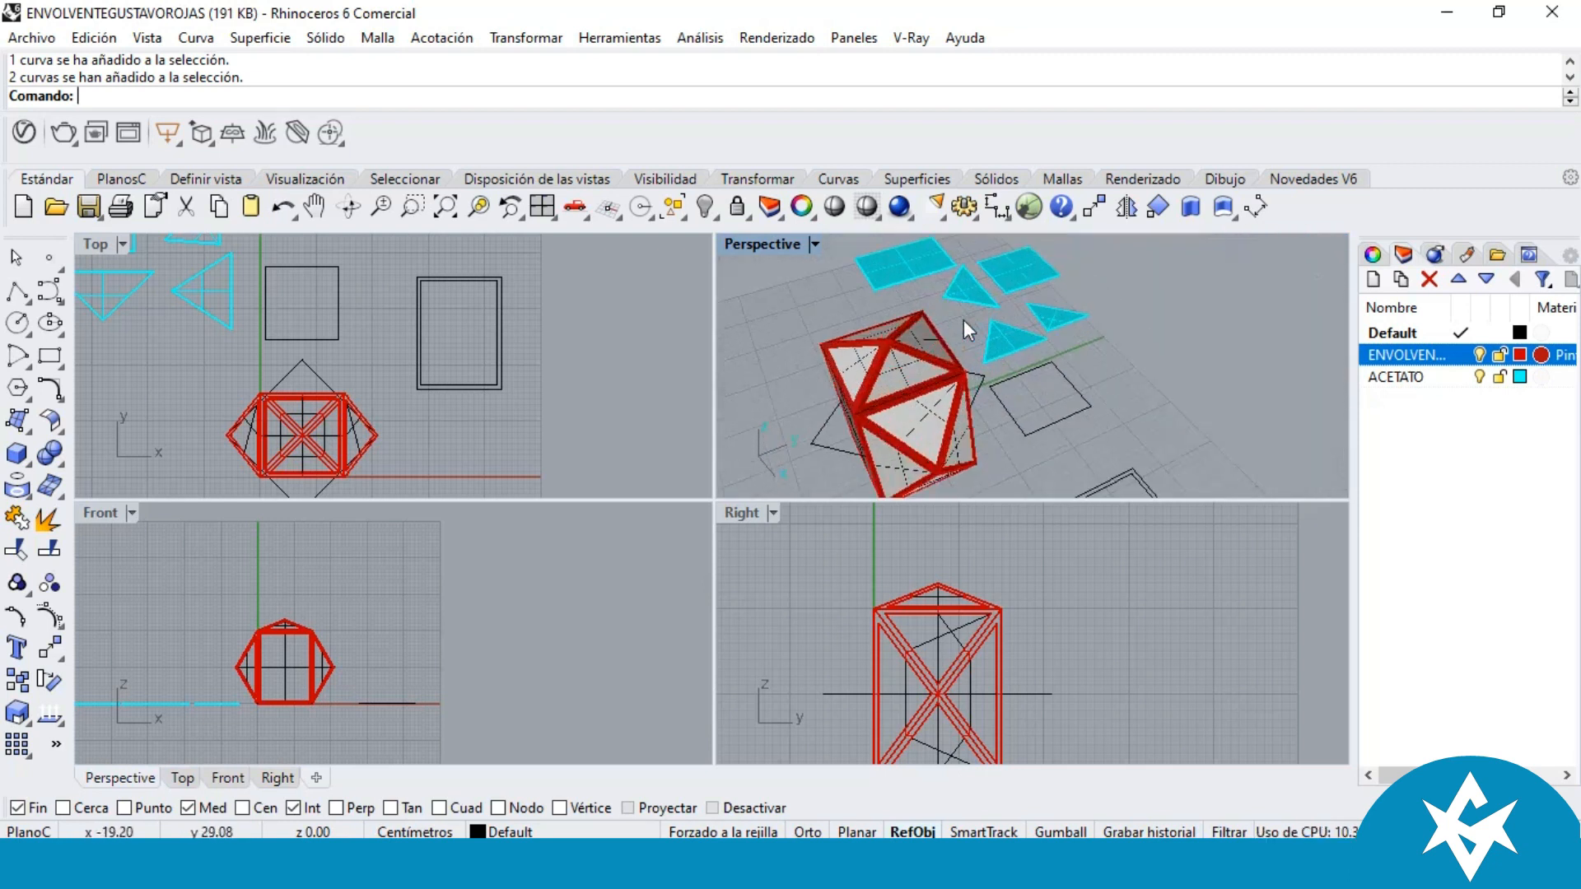
scroll(958, 334, "down", 3)
right_click_drag(875, 313, 1058, 318)
left_click_drag(1060, 317, 946, 331)
scroll(990, 305, "down", 5)
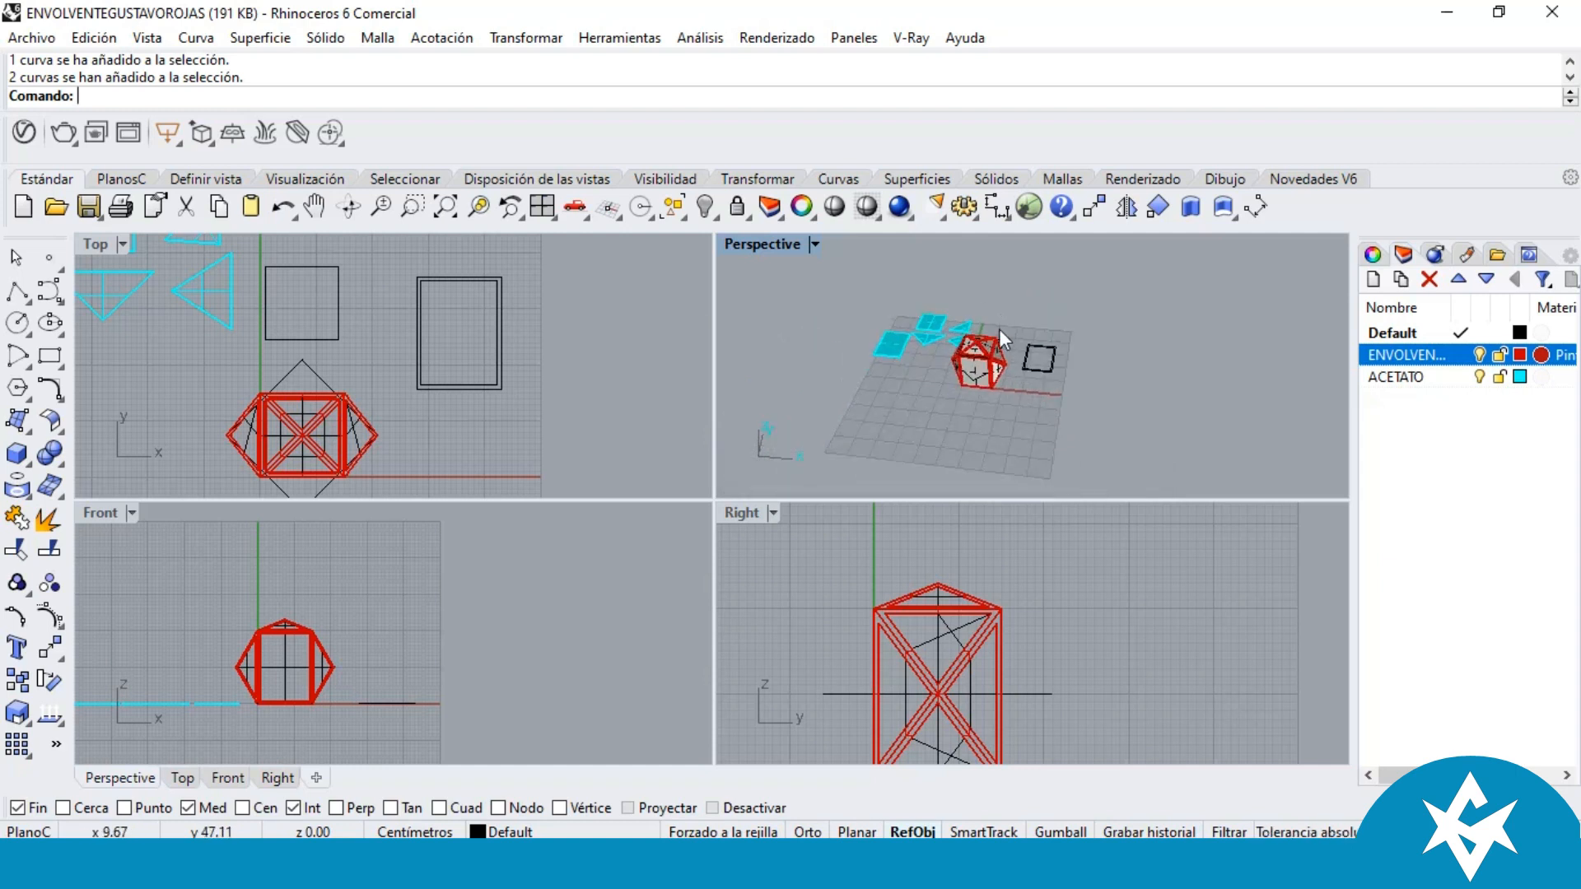
scroll(978, 365, "up", 5)
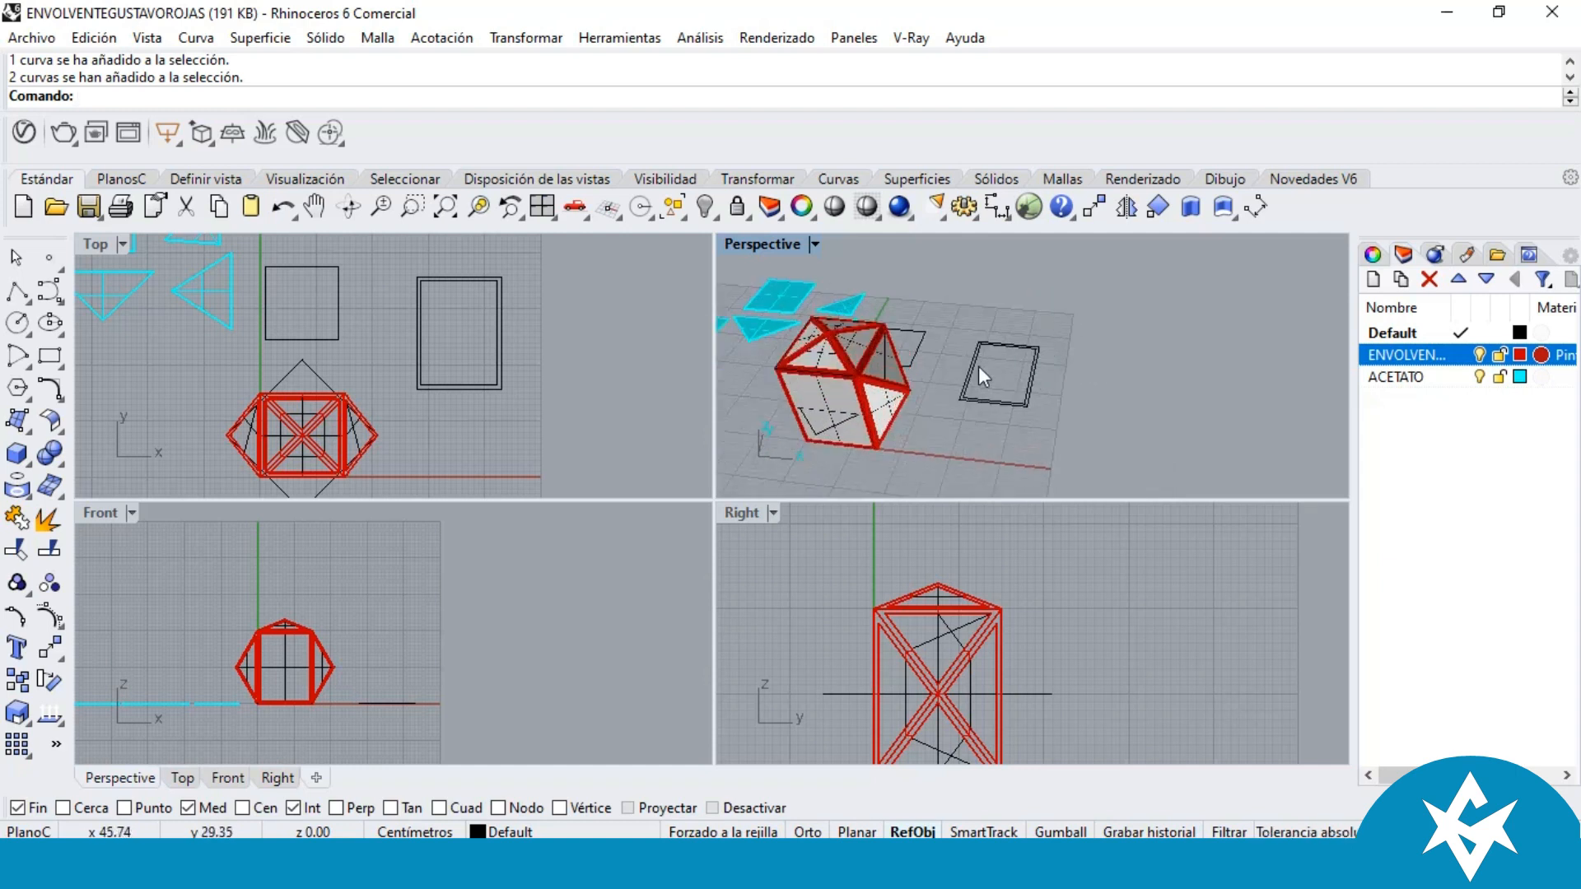
Step: Maximize the Perspective viewport and delete the leftover rectangle and square outlines lying beside the envelope
double_click(747, 246)
right_click_drag(783, 346, 807, 502)
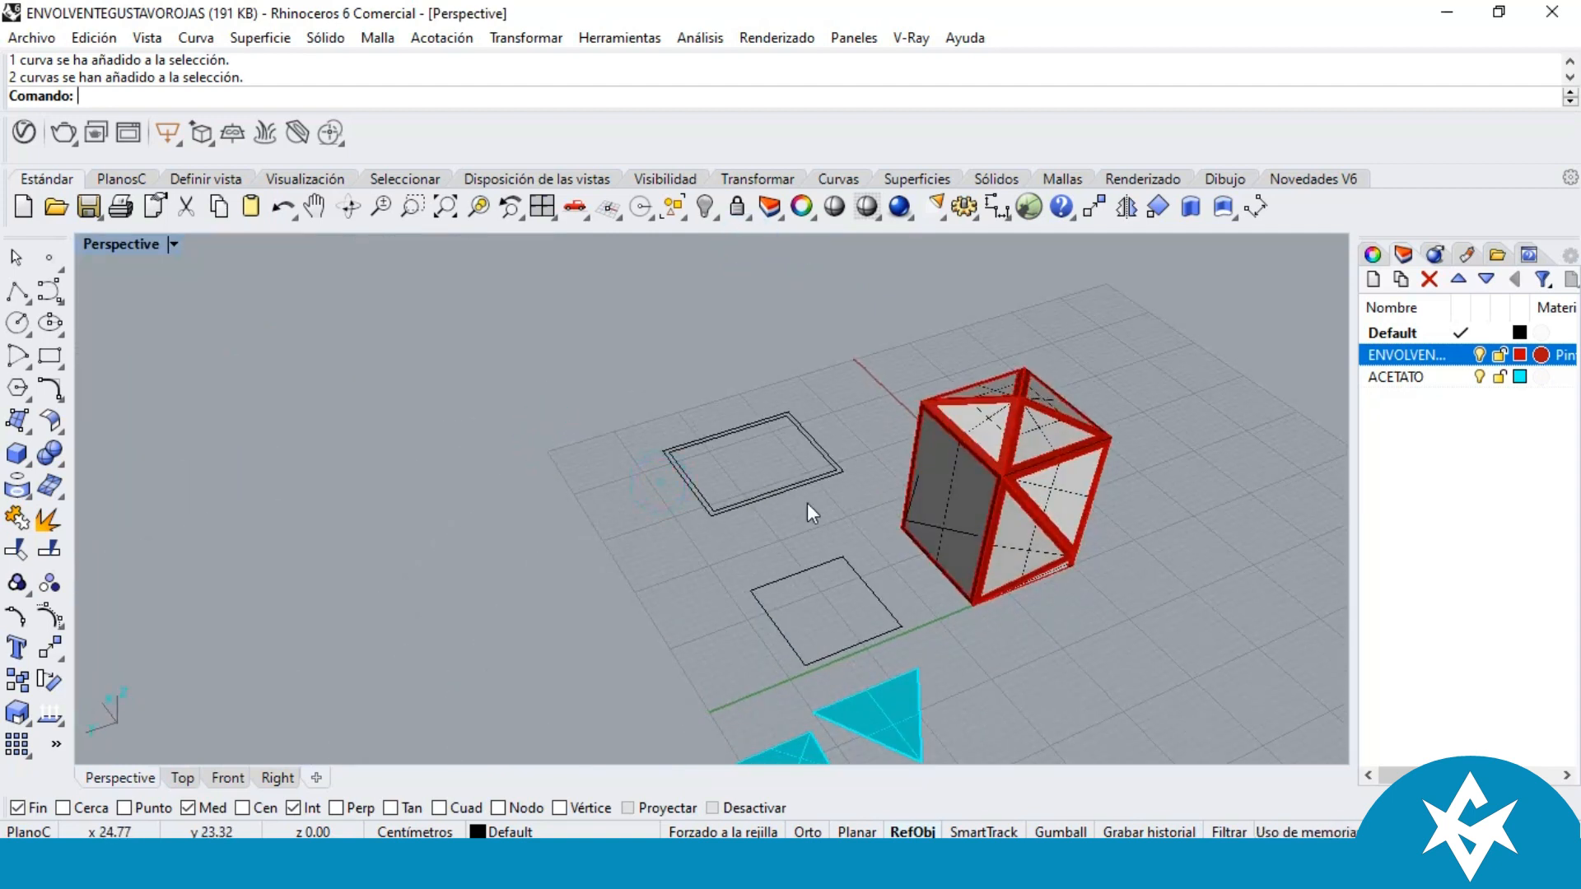
left_click_drag(831, 454, 787, 547)
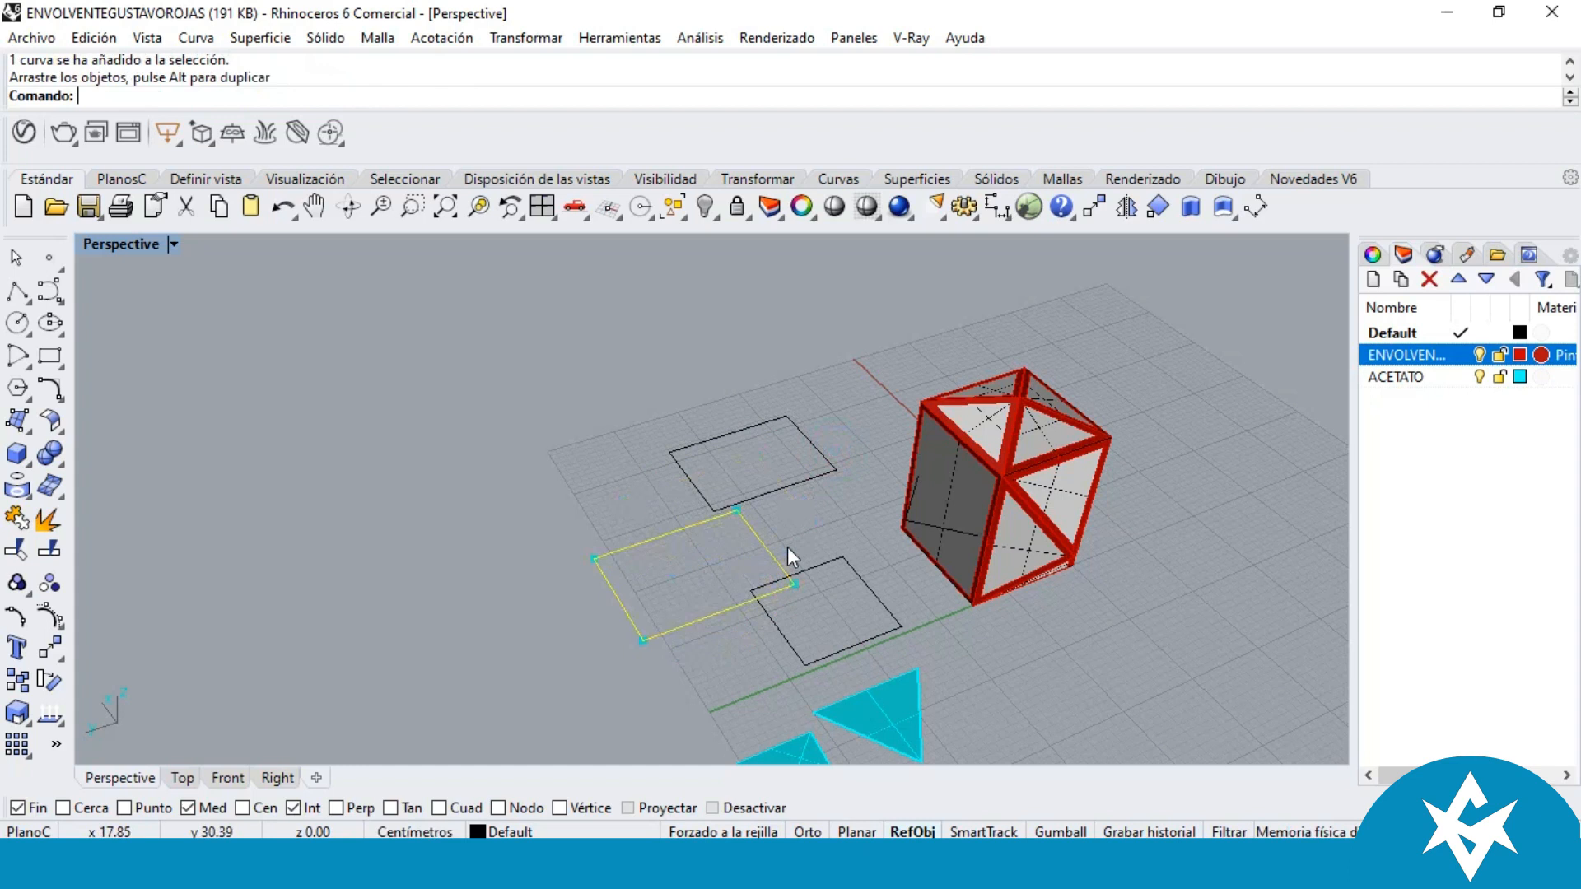
left_click_drag(843, 456, 716, 608)
key("Delete")
right_click_drag(717, 608, 802, 527)
Step: Select the remaining triangular outline on the ground beside the envelope and delete it
left_click_drag(802, 531, 552, 700)
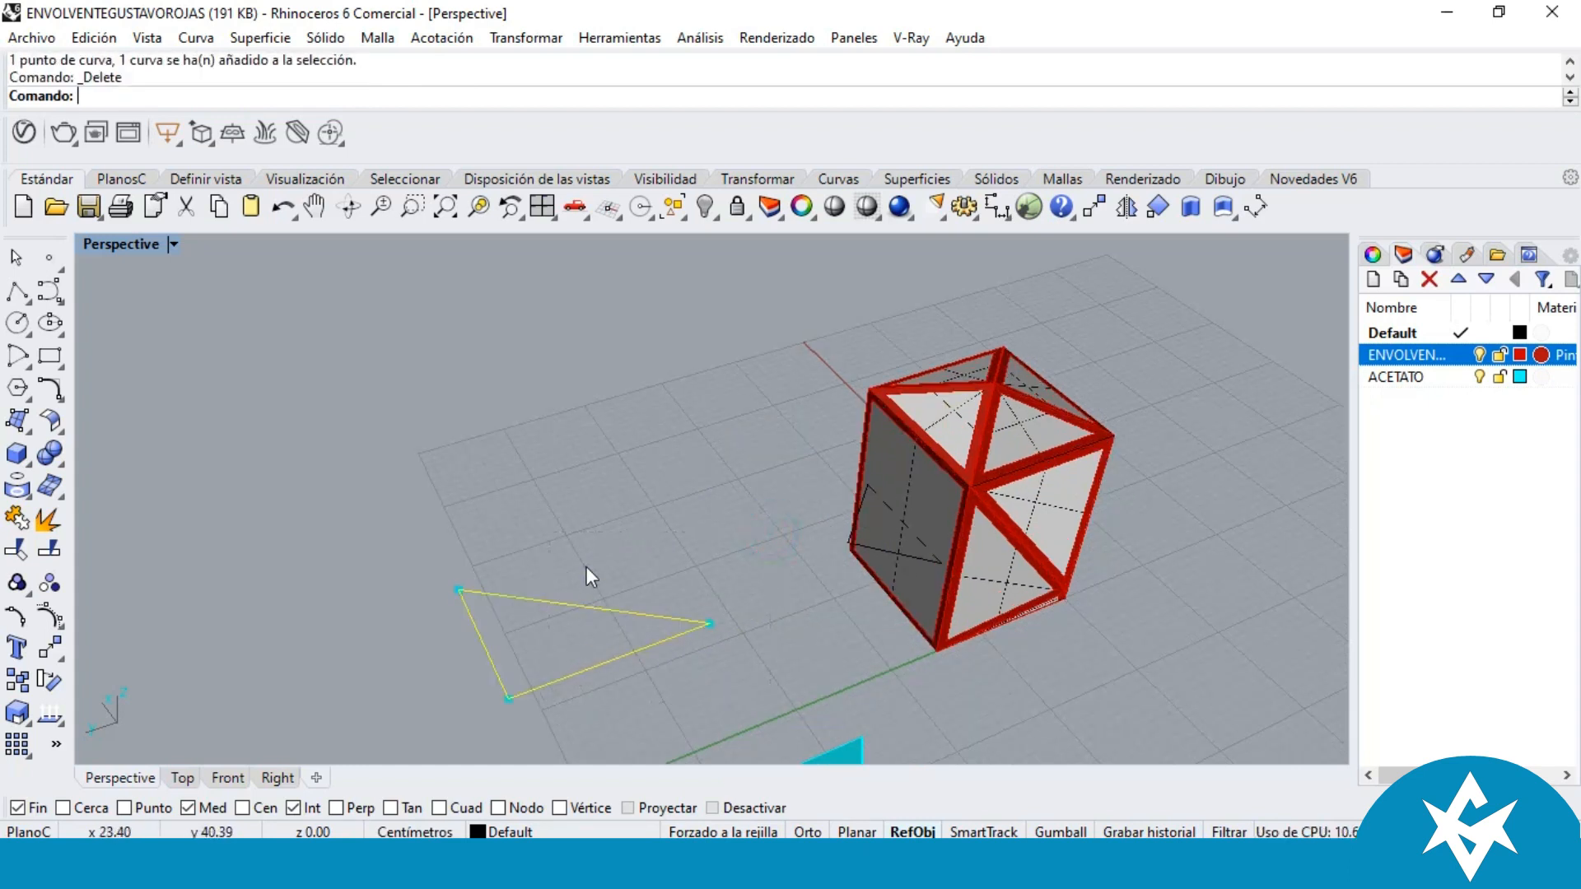
scroll(586, 566, "down", 5)
scroll(622, 582, "up", 4)
left_click(680, 546)
left_click_drag(389, 688, 390, 688)
key("Delete")
right_click_drag(922, 575, 804, 545)
scroll(783, 536, "up", 2)
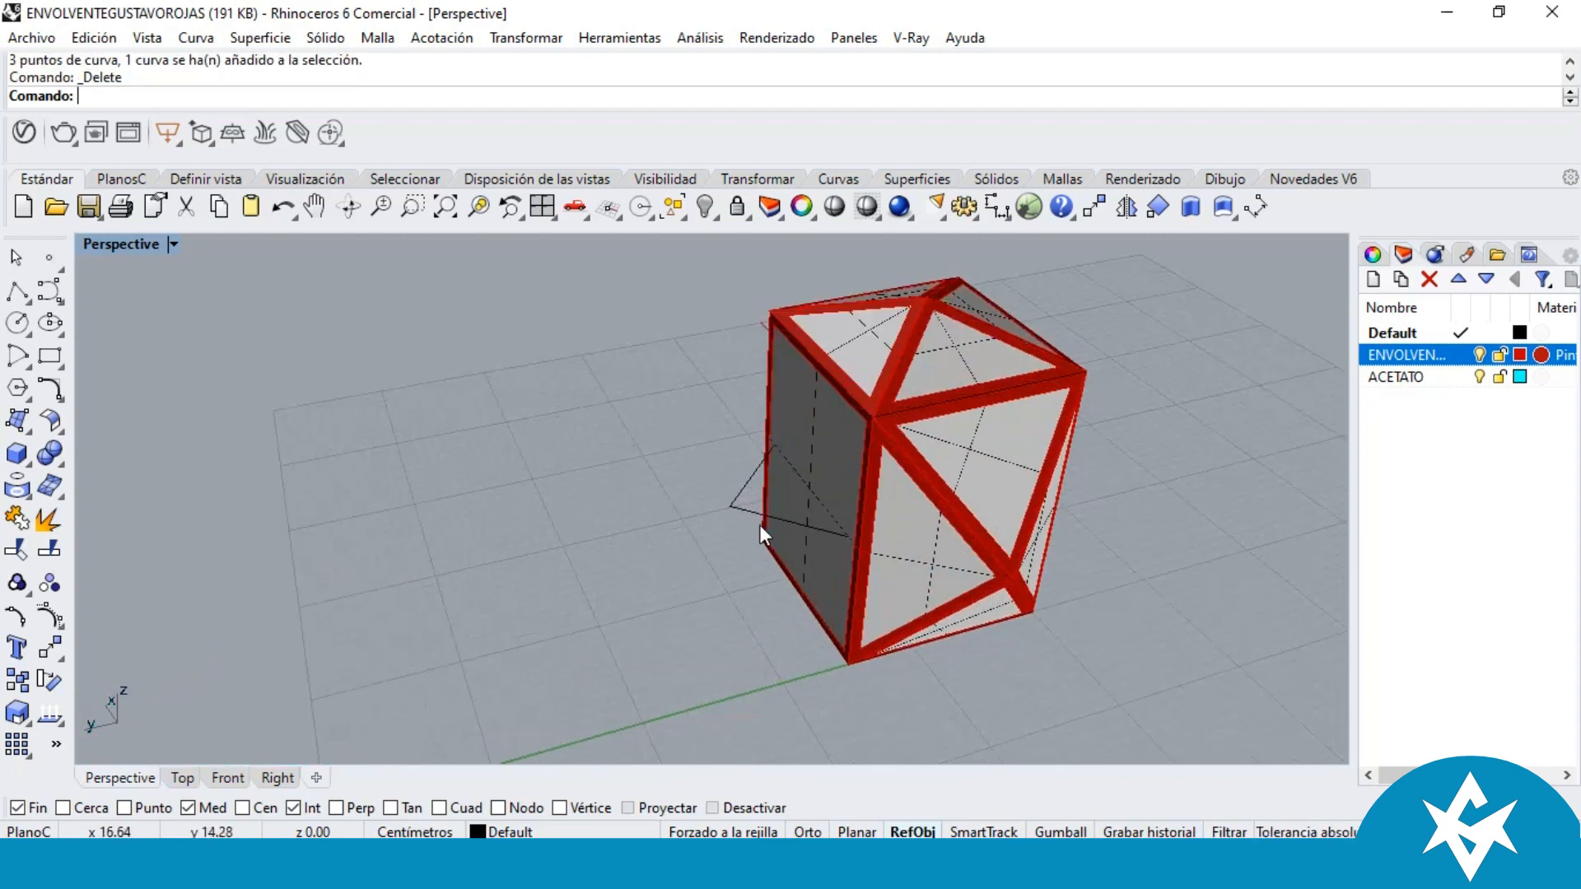
Step: Delete the loose four-sided construction curve that crosses through the envelope's side panels
left_click(726, 487)
right_click_drag(730, 487, 561, 492)
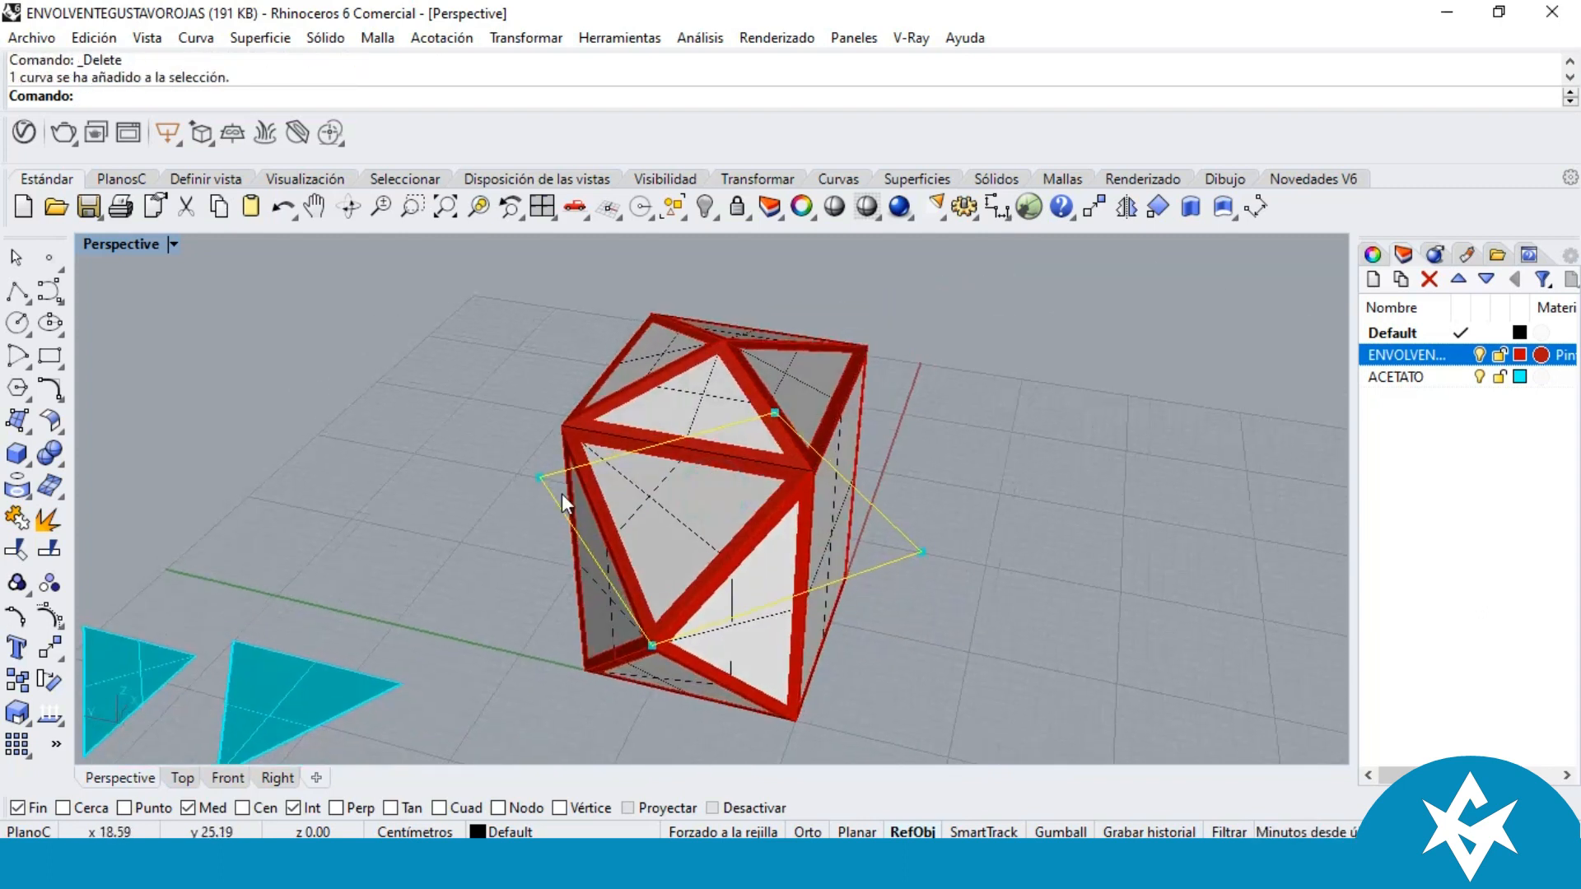
key("Delete")
scroll(766, 494, "down", 4)
right_click_drag(843, 487, 1153, 488)
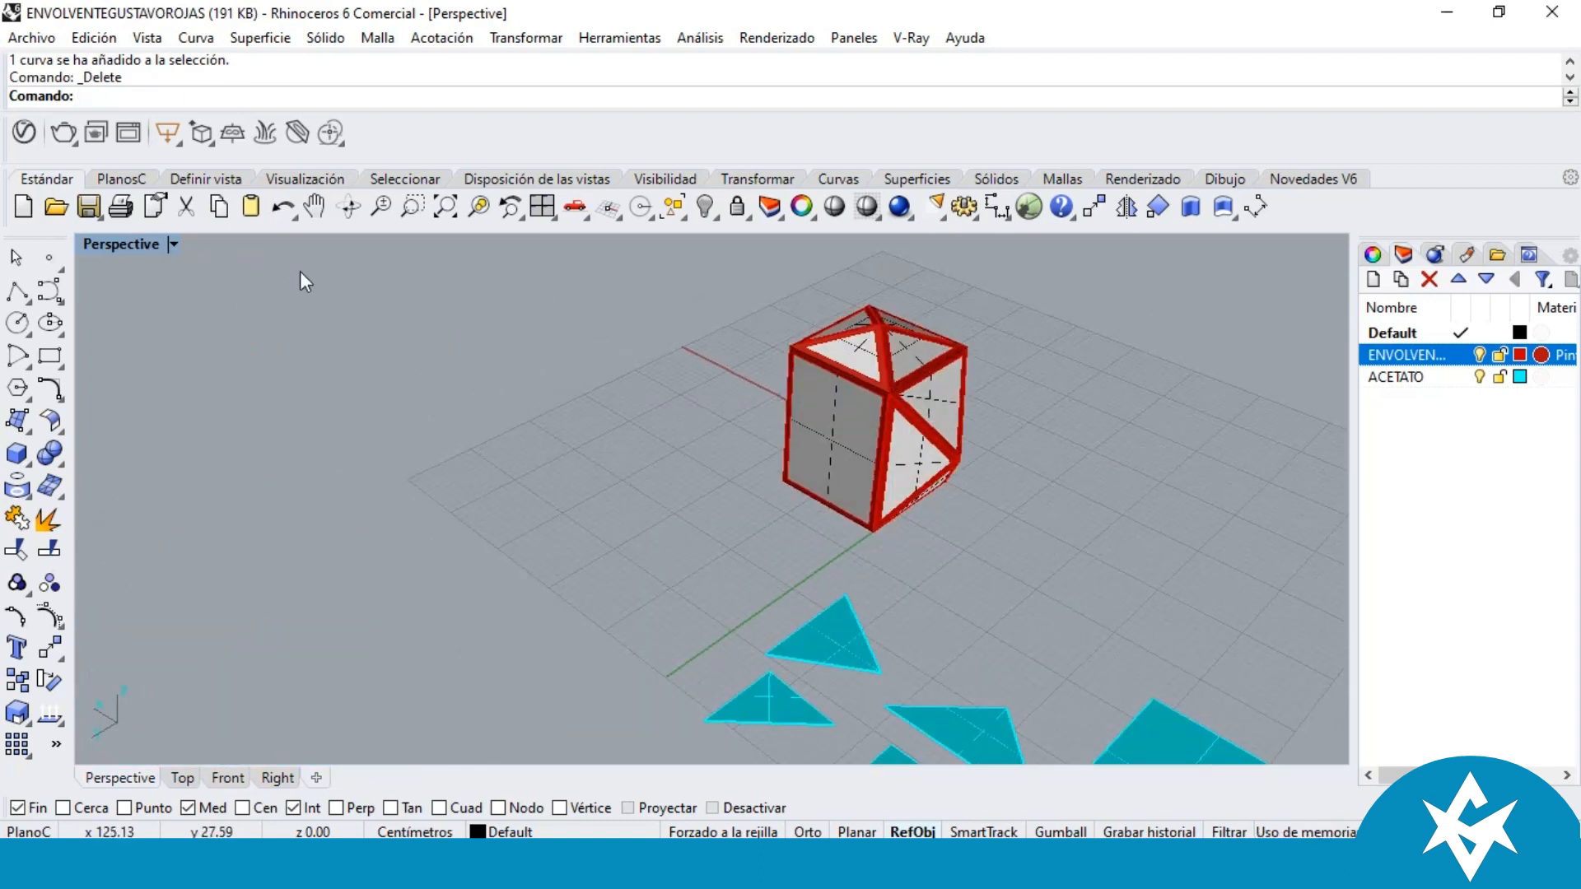
Step: Select all remaining curves in the model with SelCrv and delete them
scroll(759, 398, "down", 4)
scroll(838, 503, "up", 2)
right_click_drag(721, 460, 858, 508)
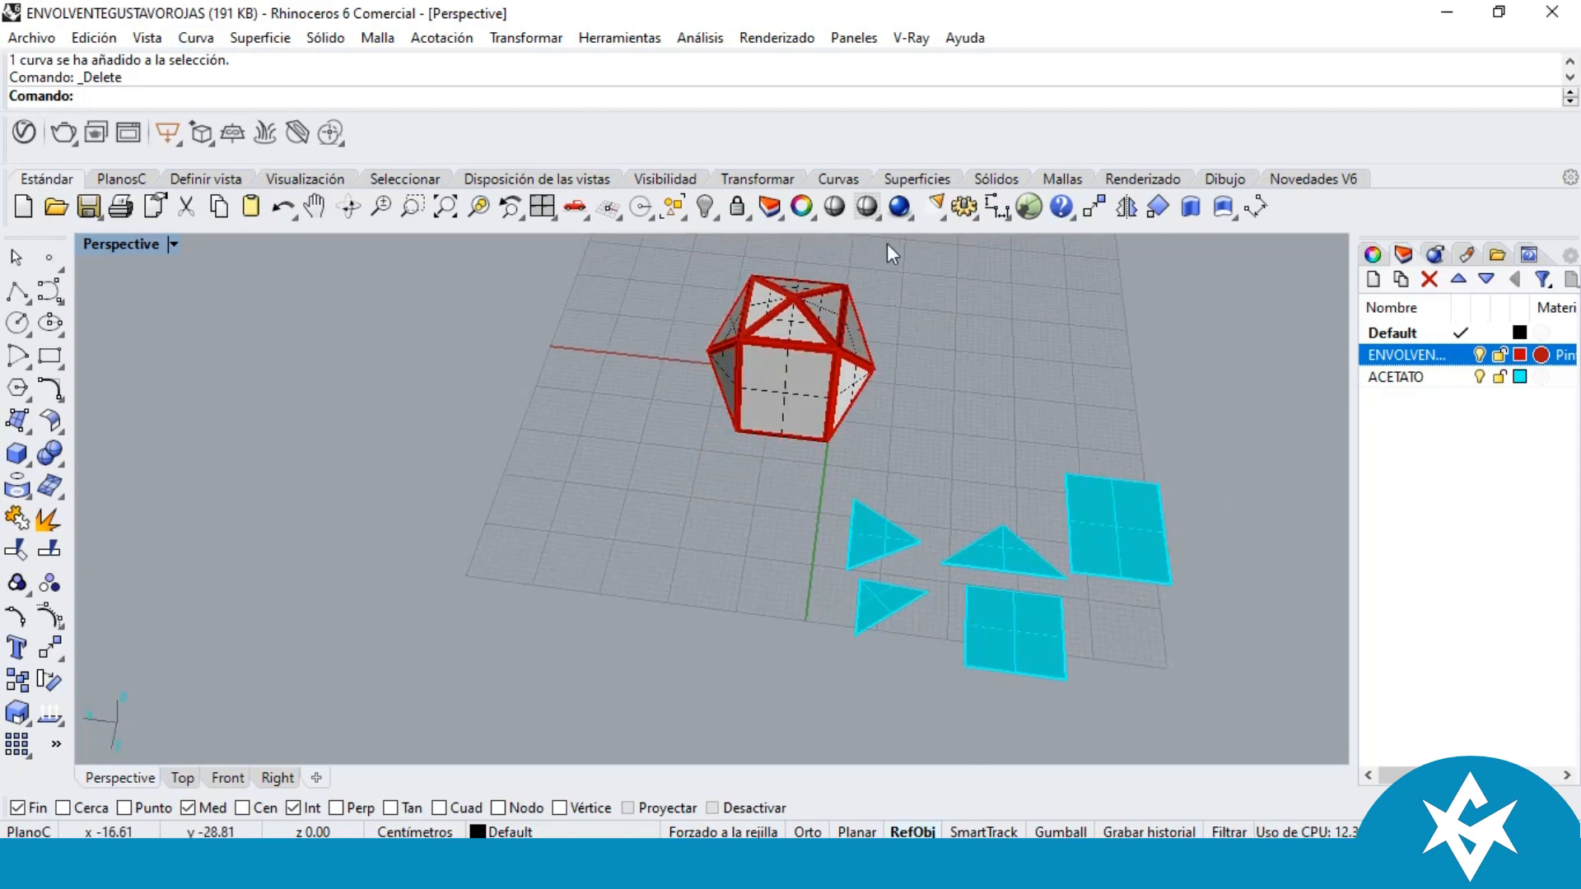
left_click(685, 218)
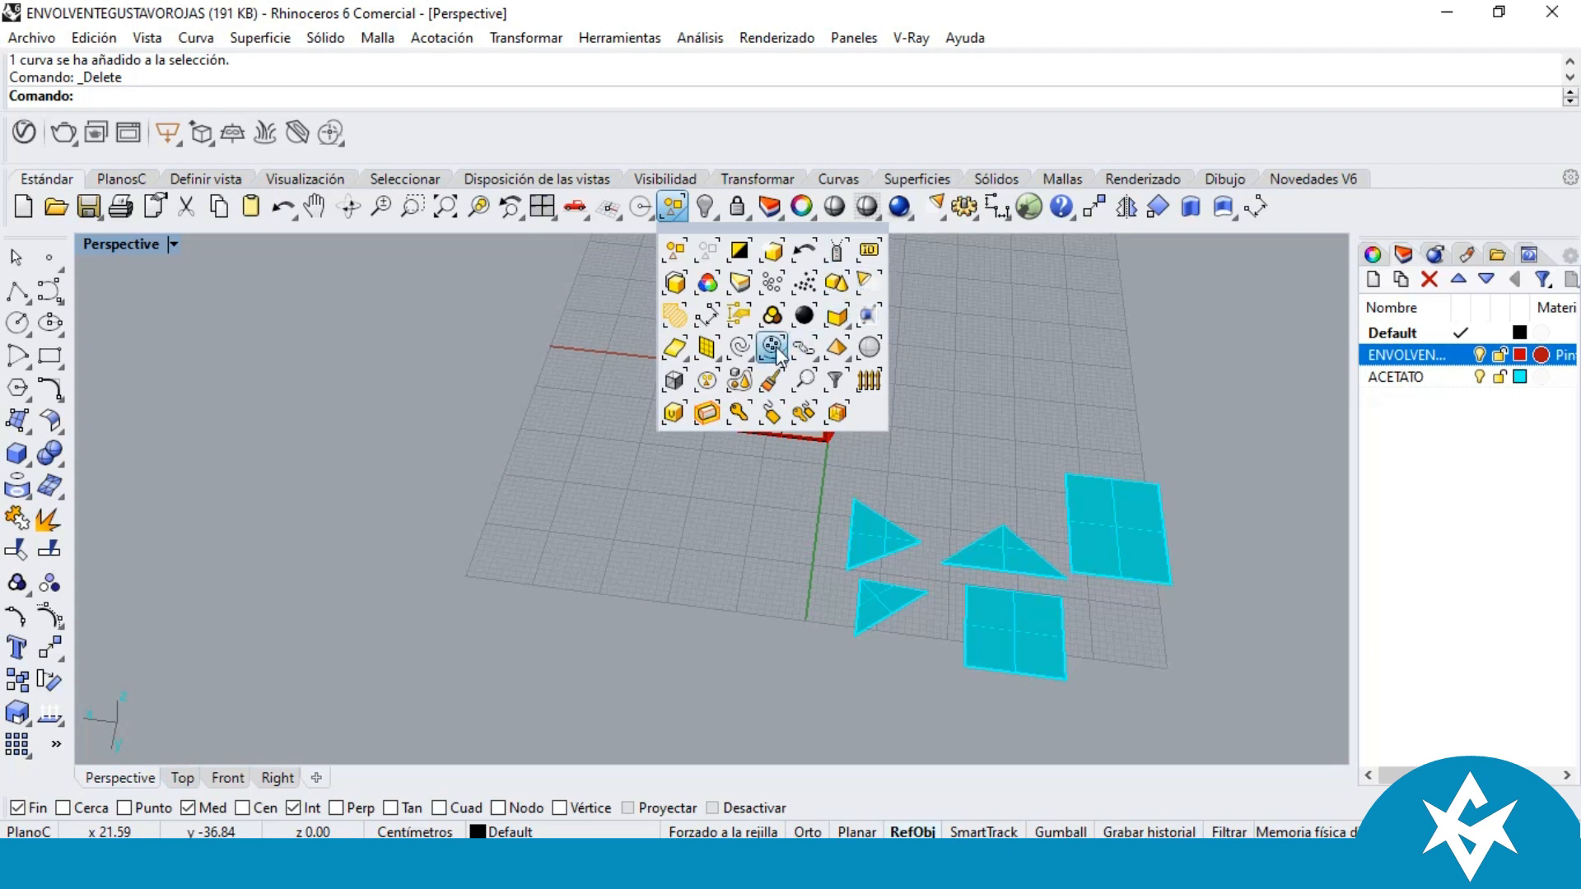
left_click(740, 350)
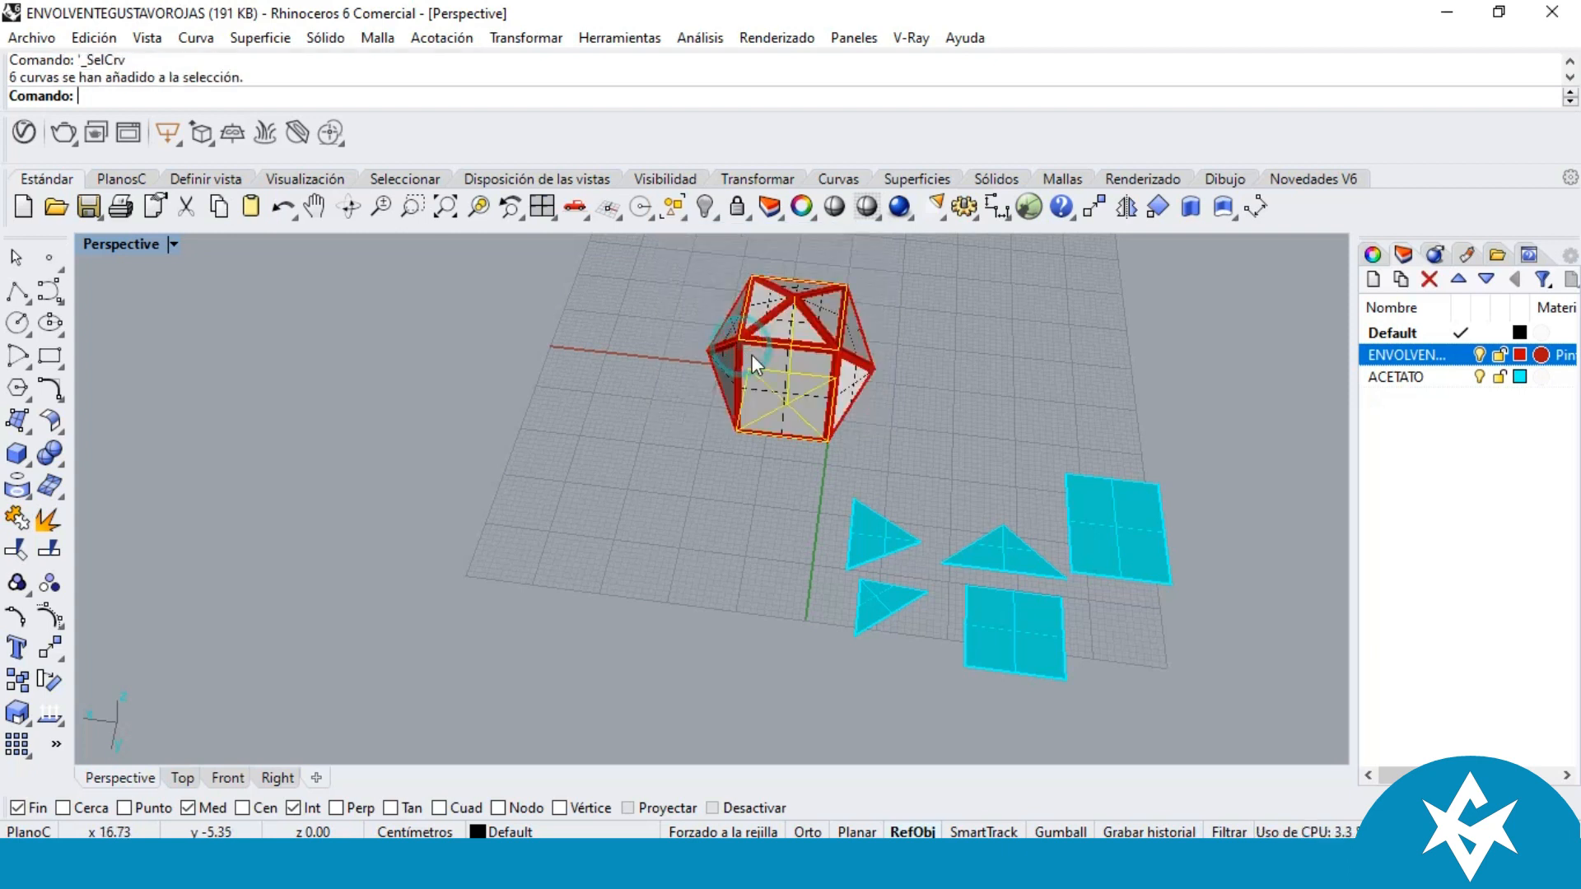
right_click_drag(807, 371, 760, 305)
key("Delete")
Step: Run SelPolySrf to check the model for polysurfaces and inspect the envelope's roof and sides
left_click(677, 211)
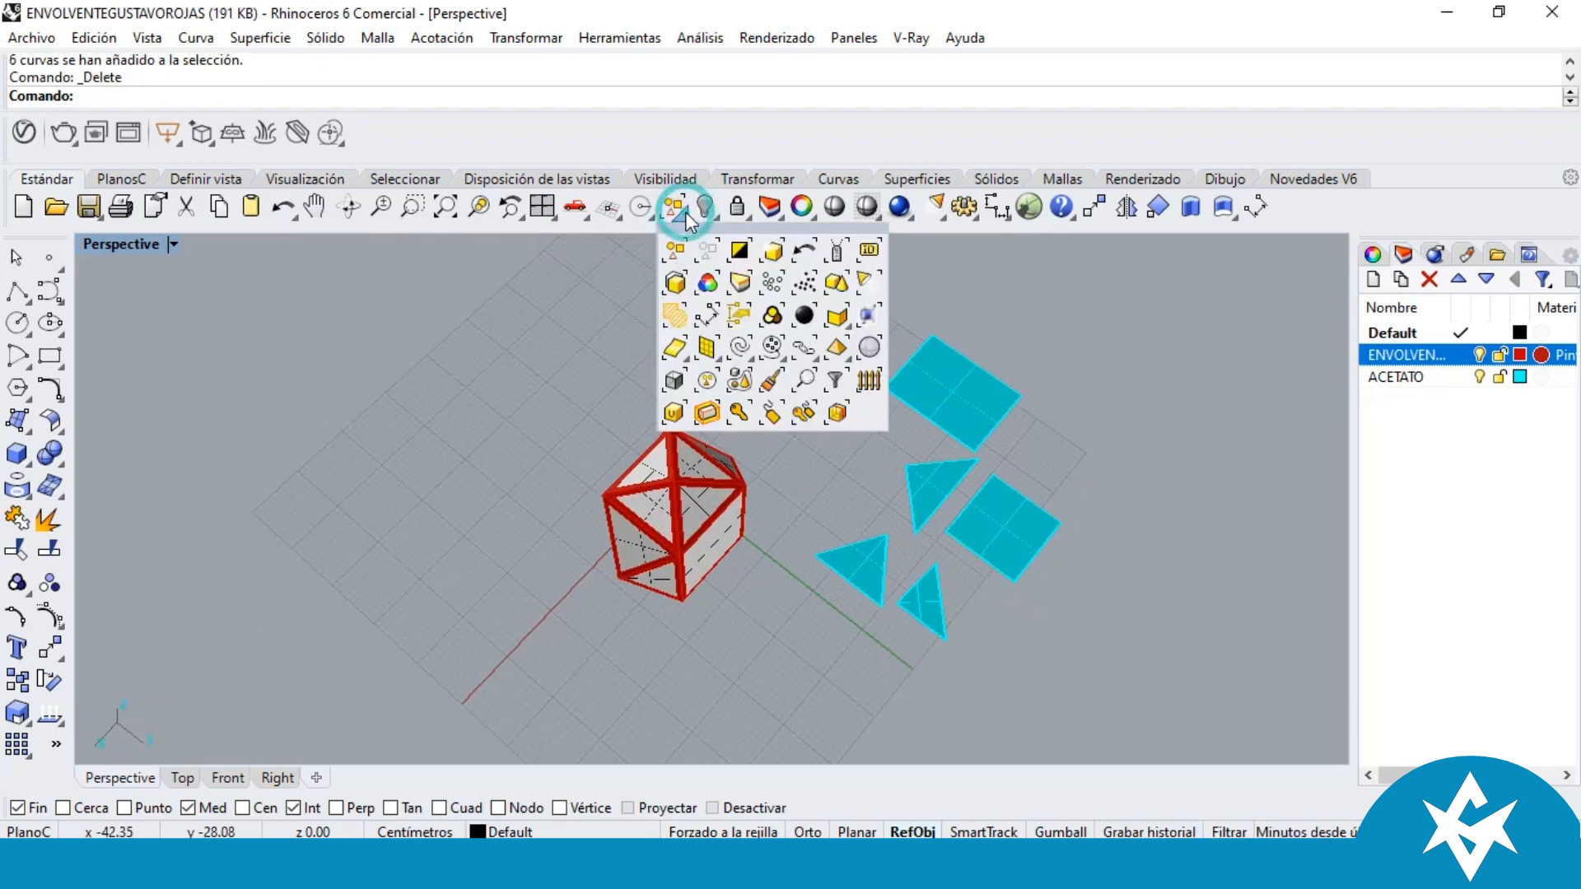
left_click(838, 317)
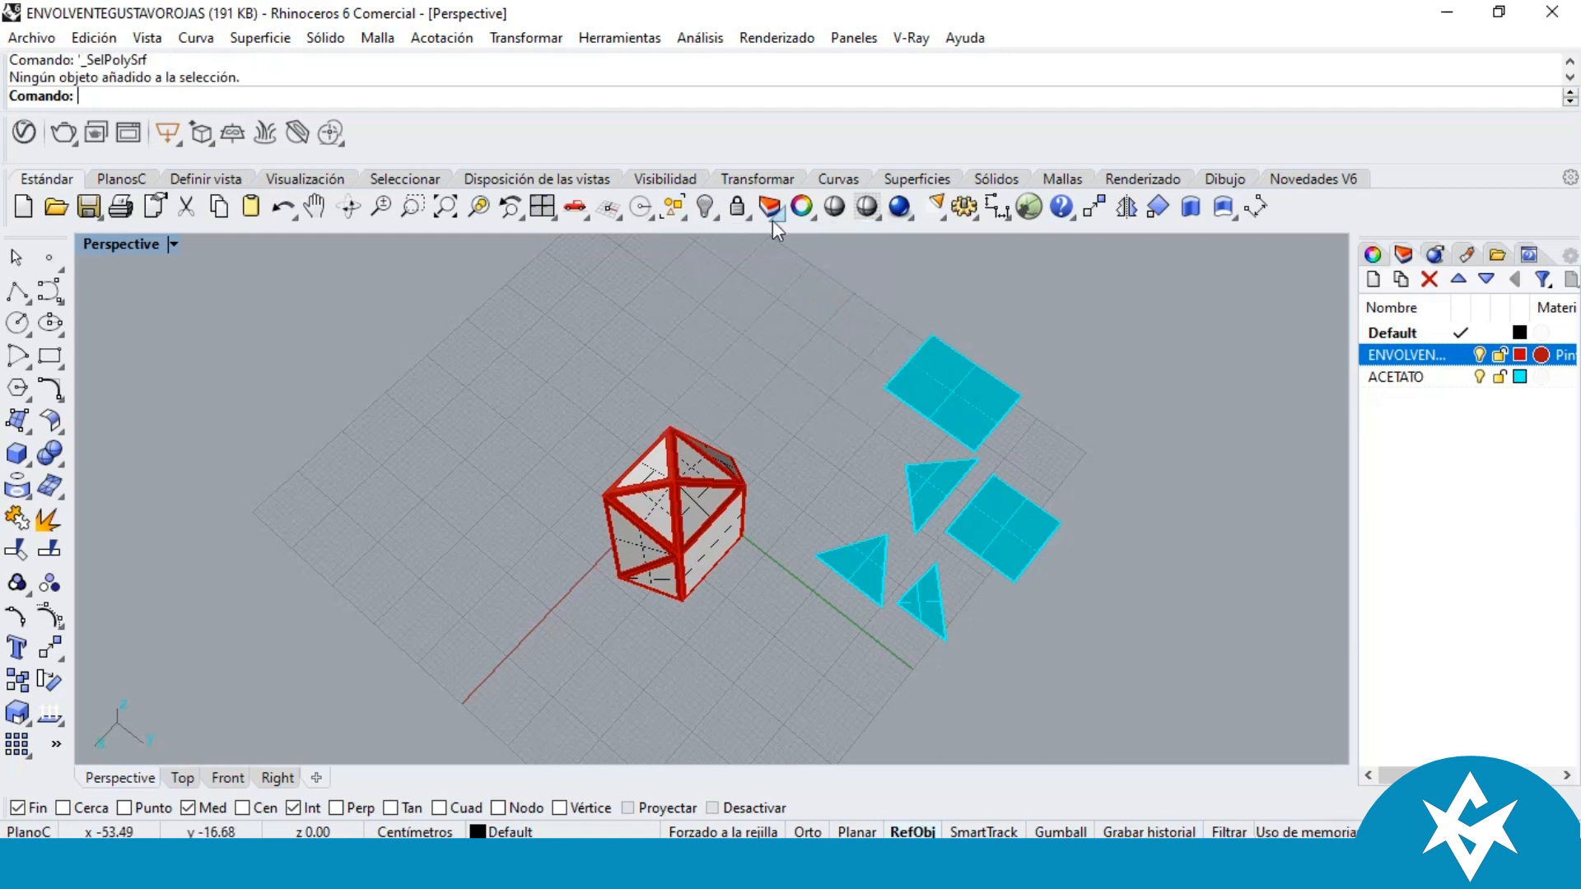
right_click_drag(698, 571, 850, 476)
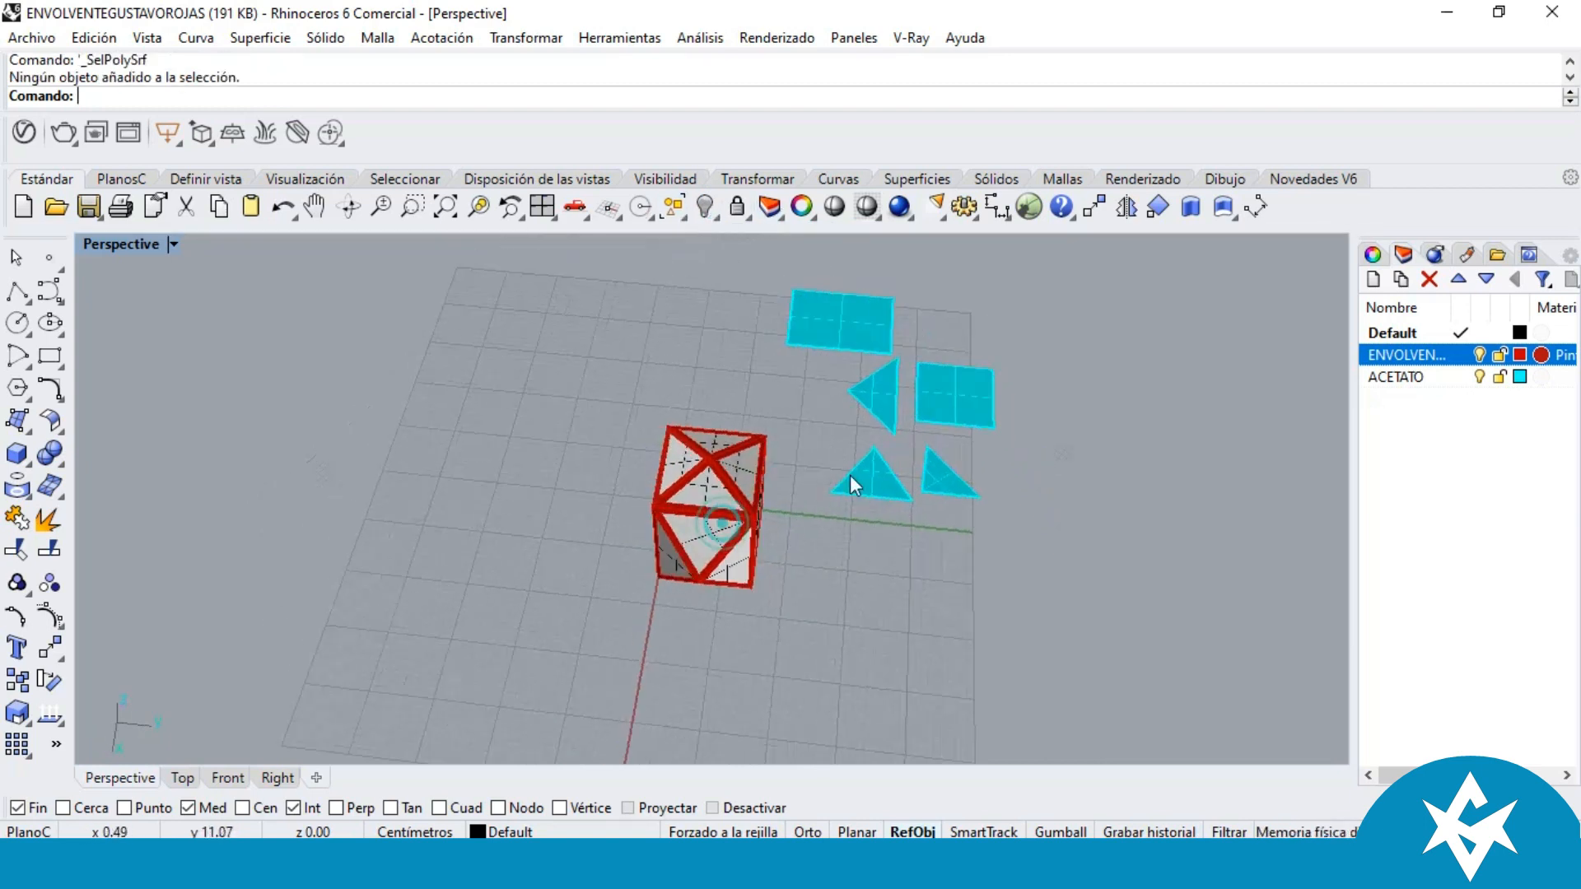
right_click_drag(769, 407, 838, 412)
left_click(828, 473, "ctrl+shift")
left_click(837, 411)
scroll(695, 432, "up", 4)
scroll(695, 432, "down", 4)
right_click_drag(658, 440, 881, 532)
scroll(882, 532, "up", 5)
right_click_drag(594, 523, 727, 506)
Step: Check the triangular roof panels by selecting adjacent ones with their frames, and clear the selection
left_click(741, 410)
right_click_drag(789, 387, 738, 445)
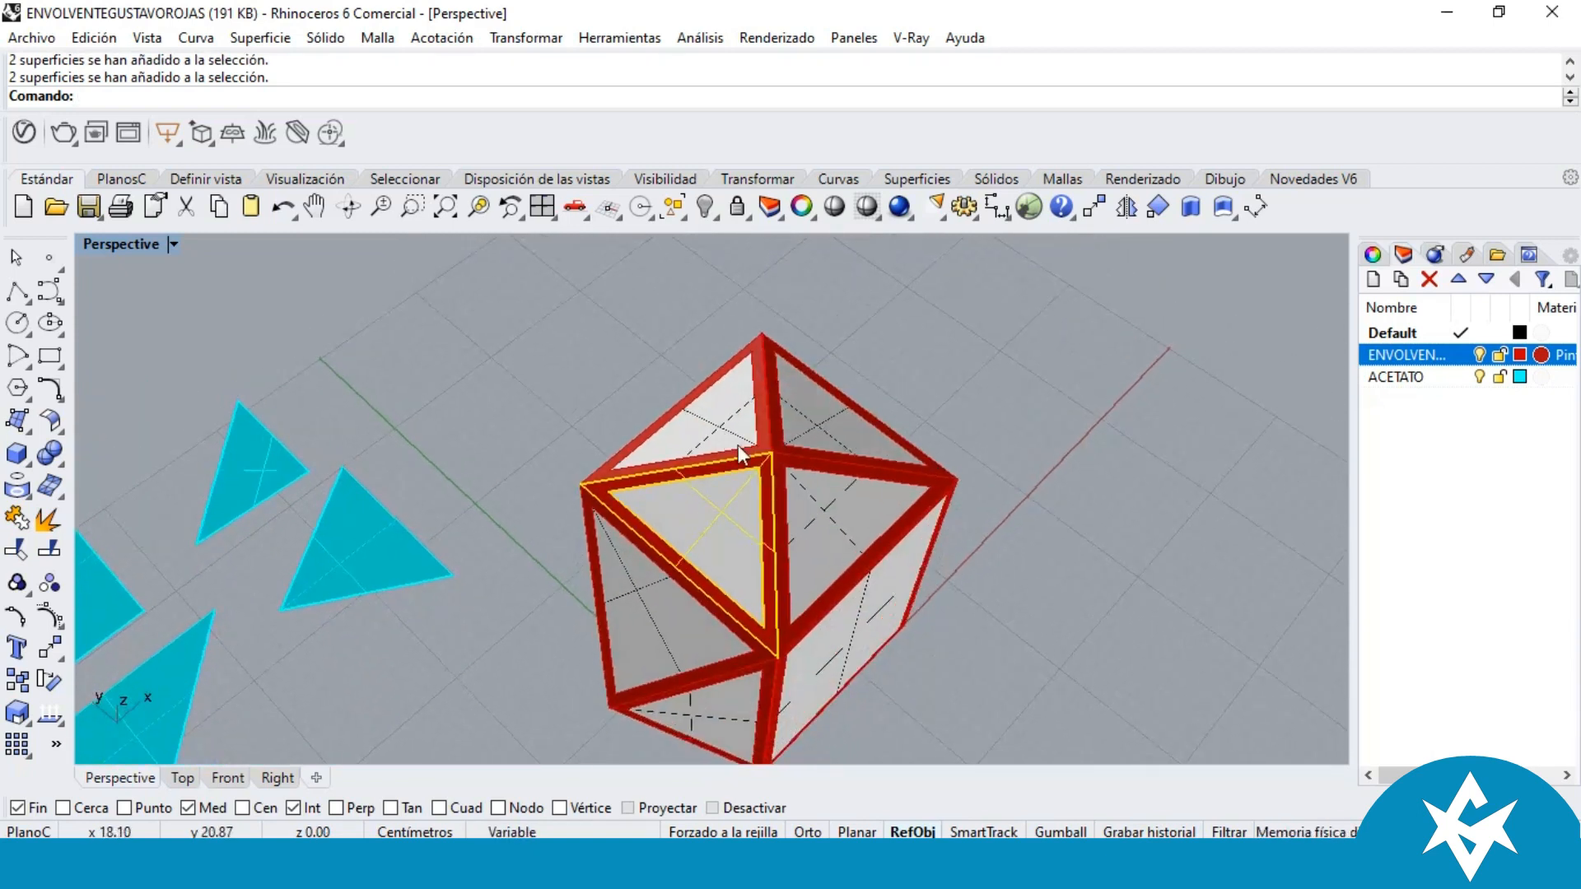
scroll(738, 444, "up", 3)
left_click(743, 423, "shift")
right_click_drag(853, 443, 967, 299)
left_click(824, 418)
right_click_drag(689, 493, 756, 478)
right_click_drag(809, 320, 729, 467)
left_click(801, 394, "shift")
left_click(892, 496)
left_click(802, 473)
scroll(824, 461, "up", 4)
scroll(730, 466, "down", 4)
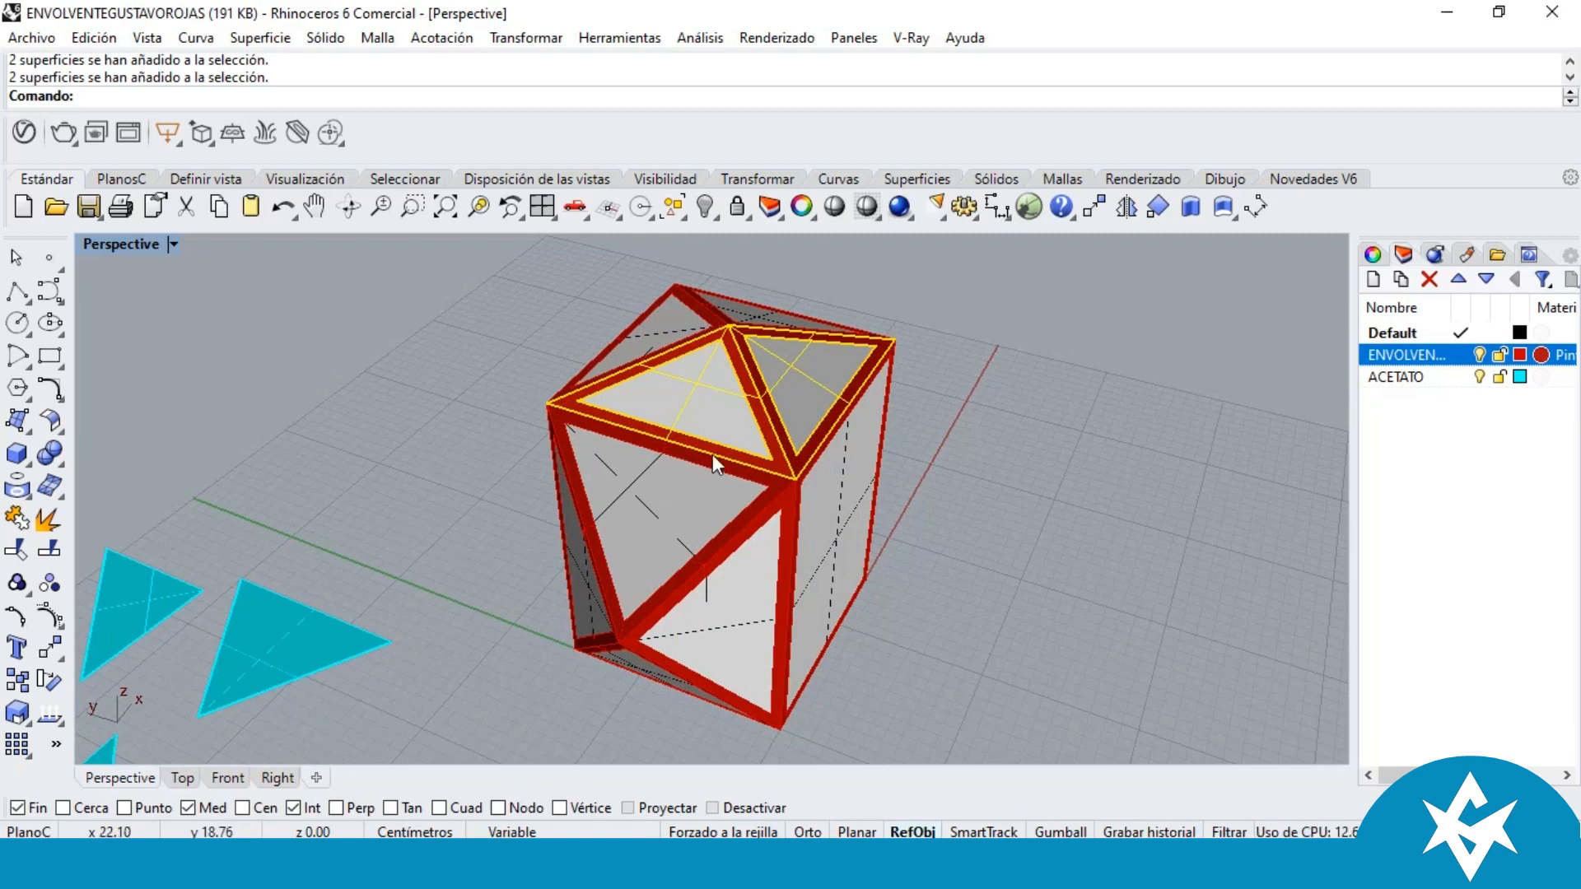
left_click(1036, 407)
scroll(724, 346, "down", 5)
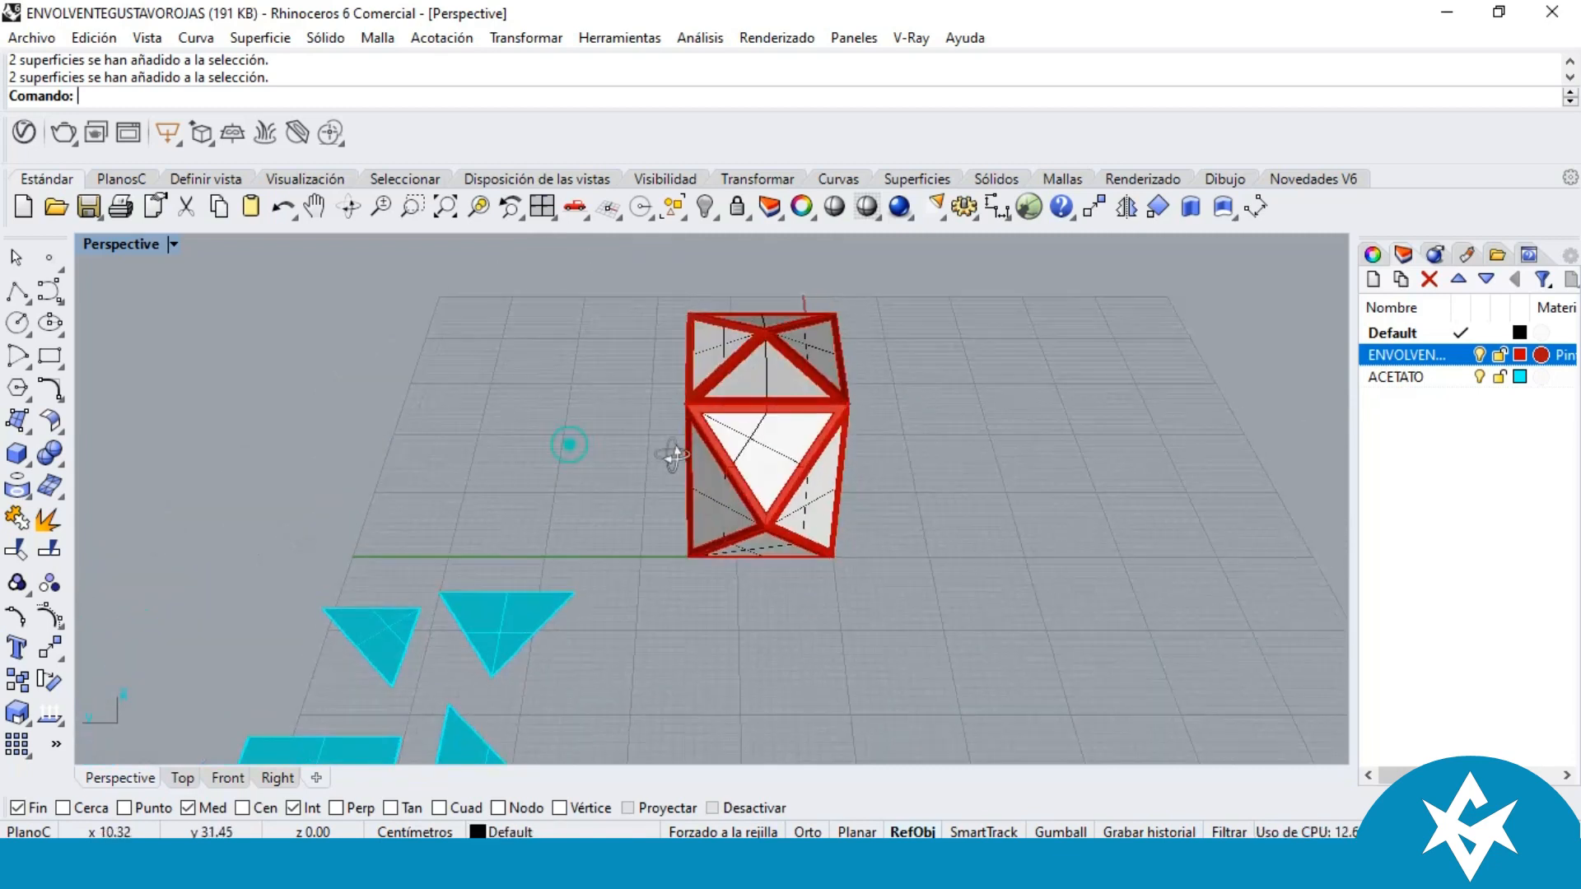